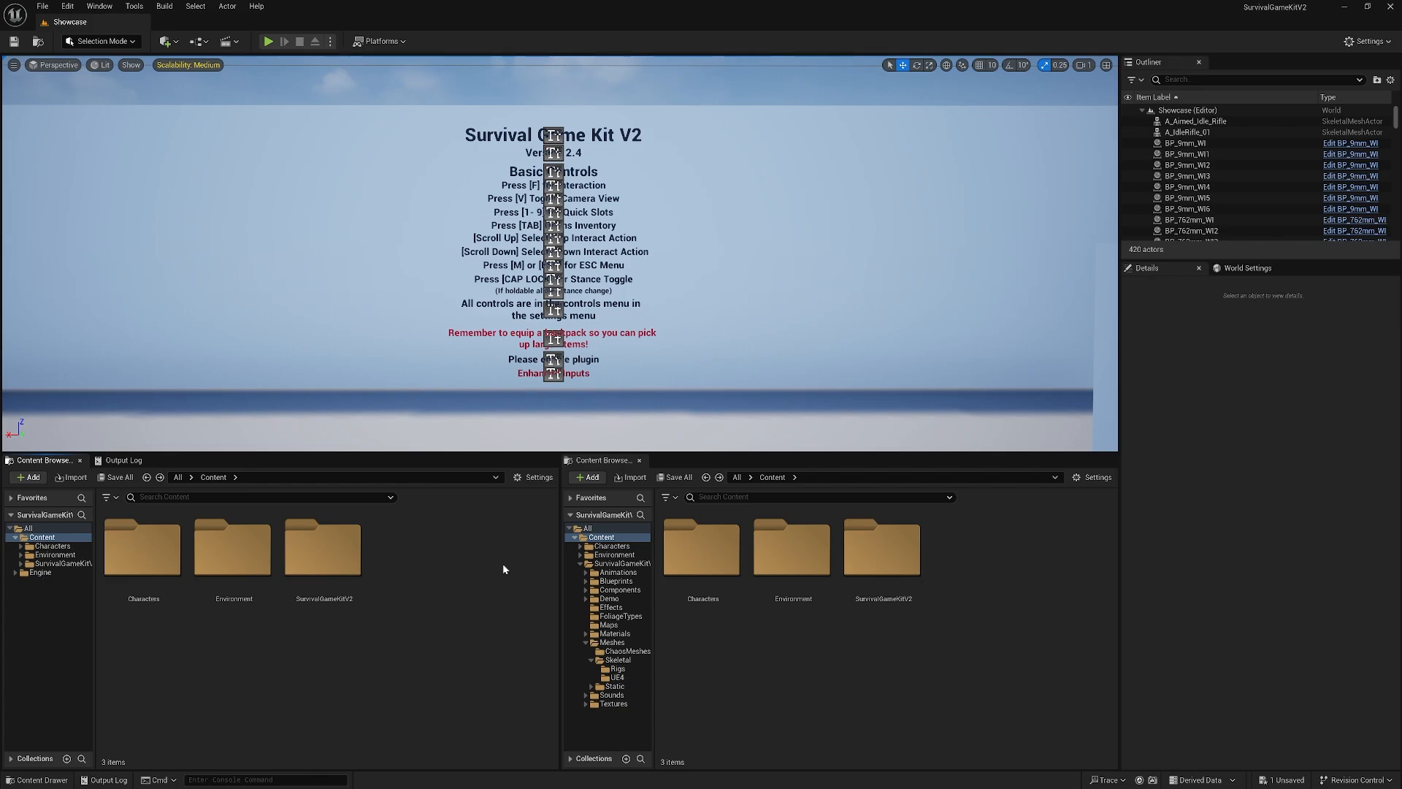
- Open the HeroTPP_Skeleton asset from the Characters folder, inspect its b_Root bone and hierarchy, and close the skeleton editor
{"action": "double_click", "coordinate": [143, 552]}
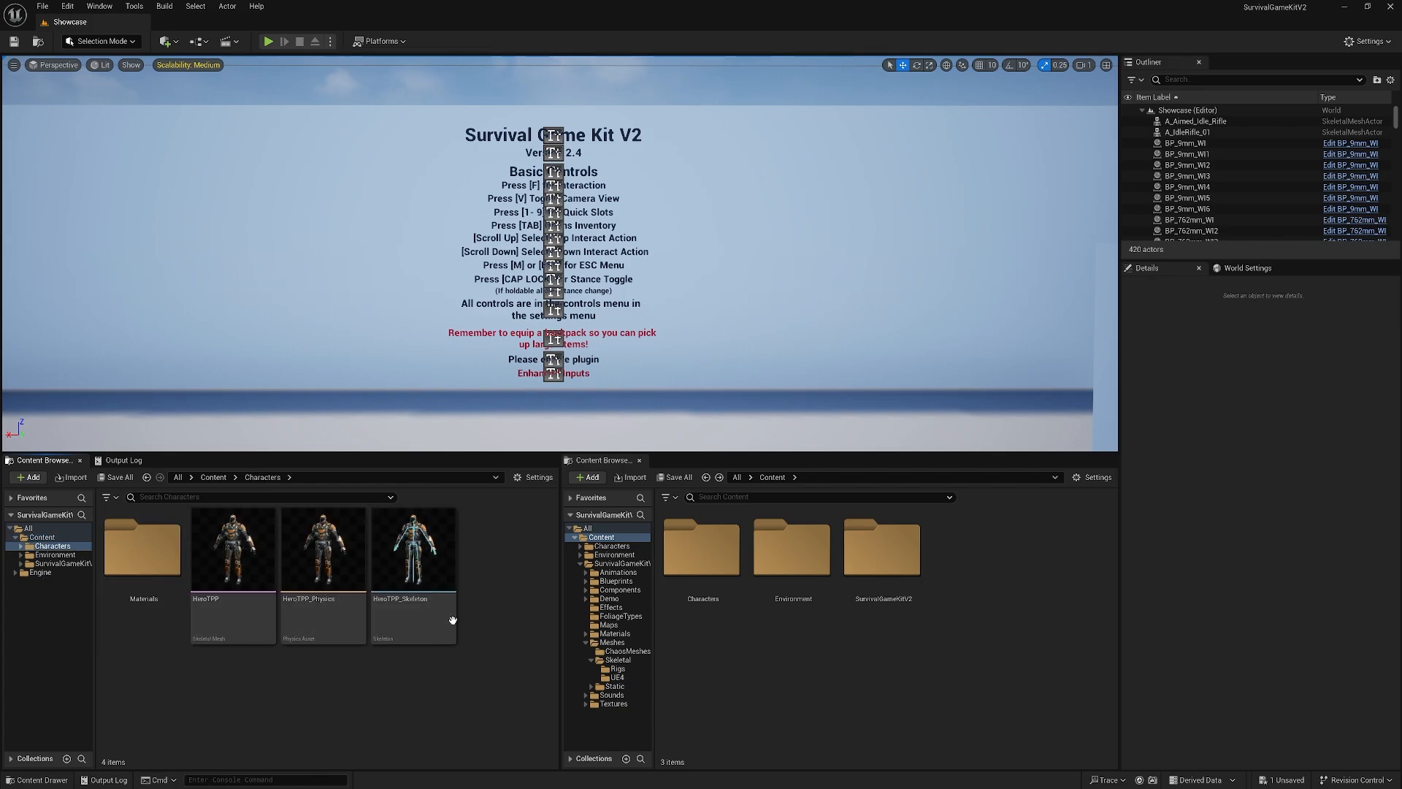
{"action": "left_click", "coordinate": [417, 559]}
{"action": "double_click", "coordinate": [418, 558]}
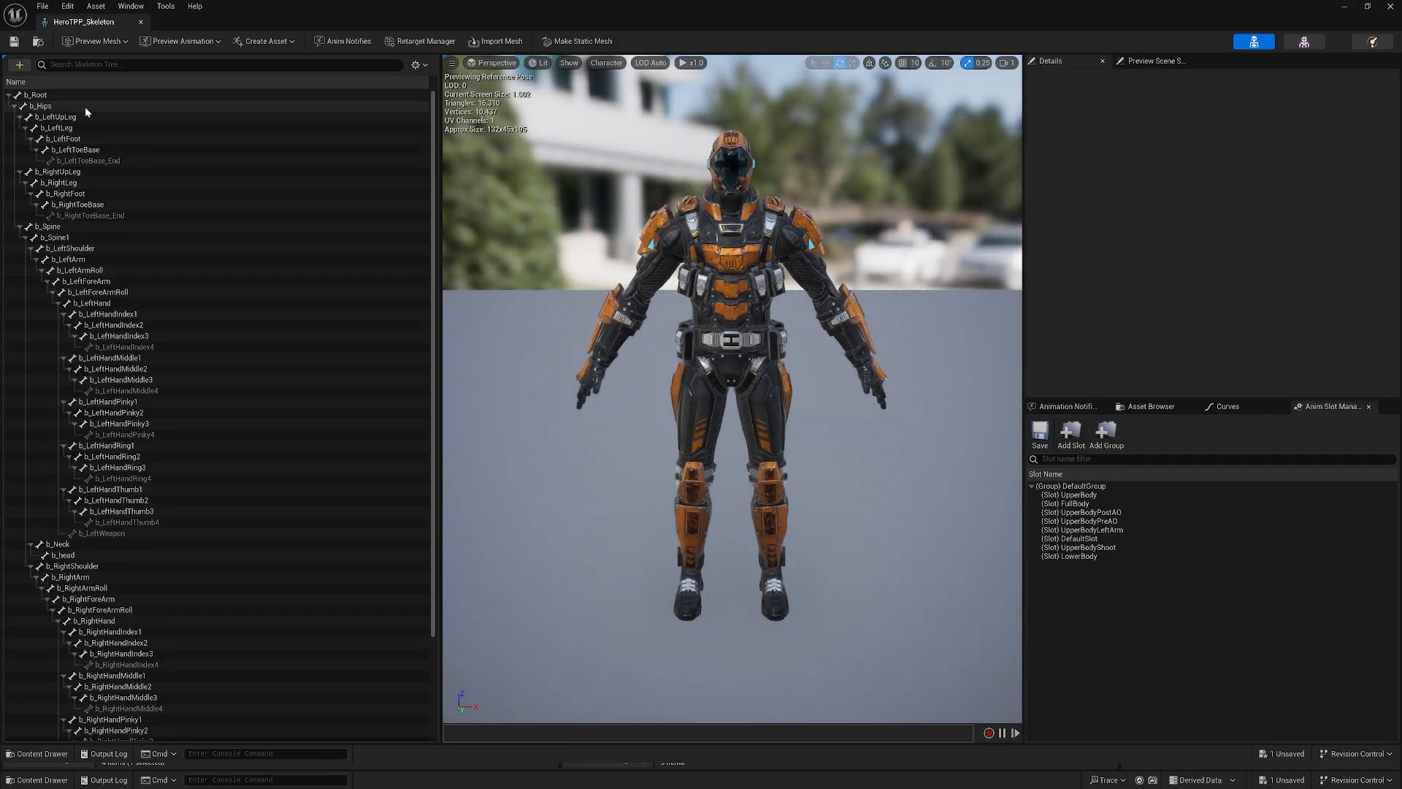
{"action": "left_click", "coordinate": [65, 95]}
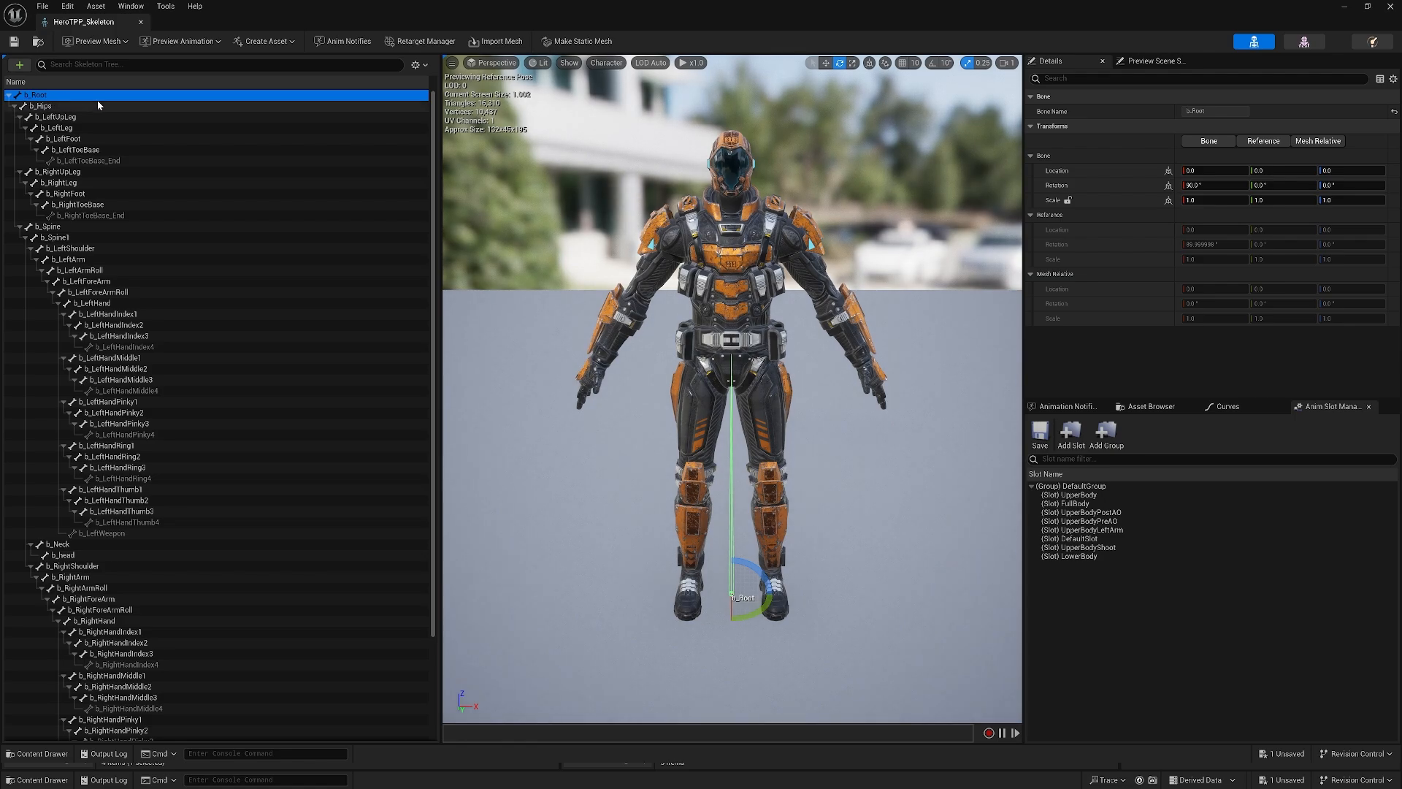
{"action": "left_click", "coordinate": [861, 433]}
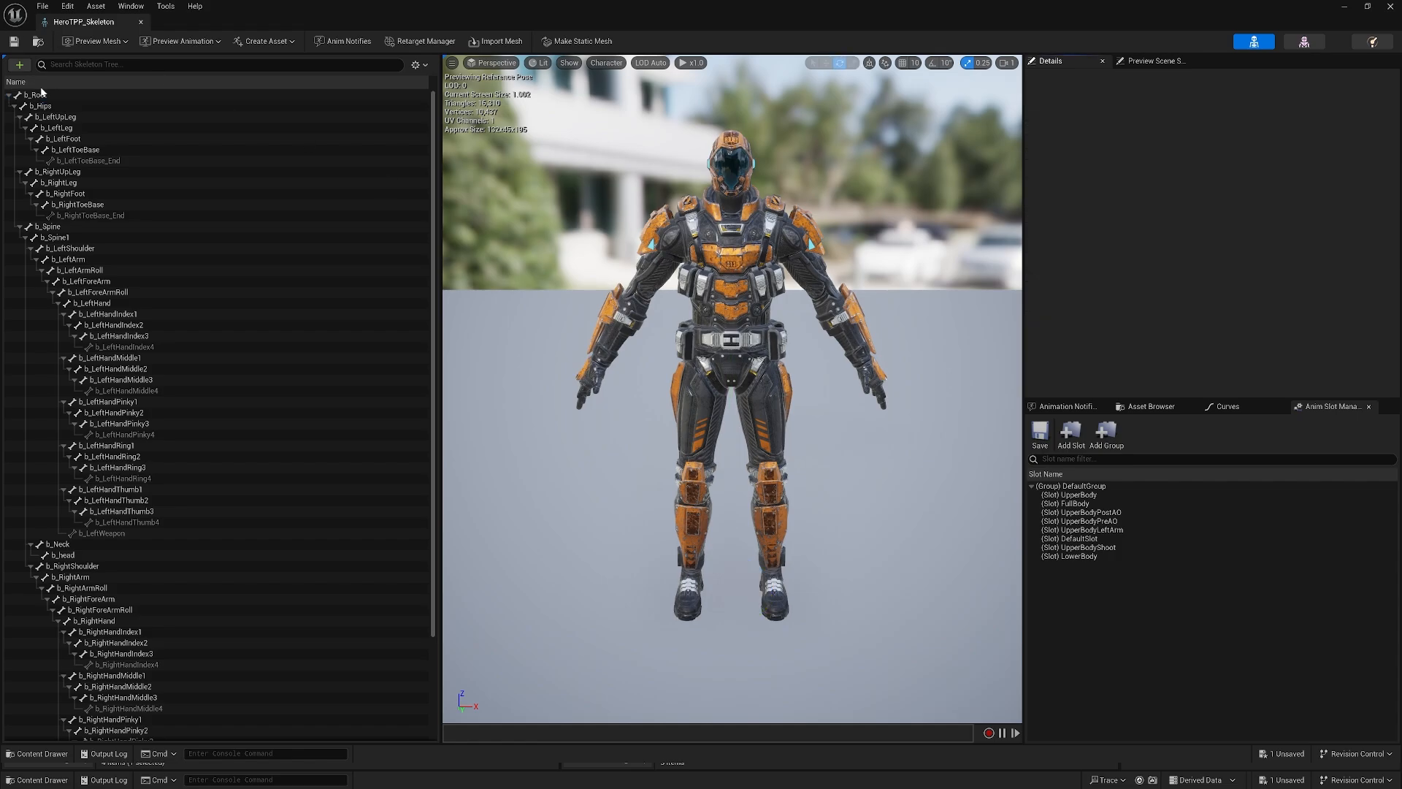
{"action": "left_click", "coordinate": [142, 23]}
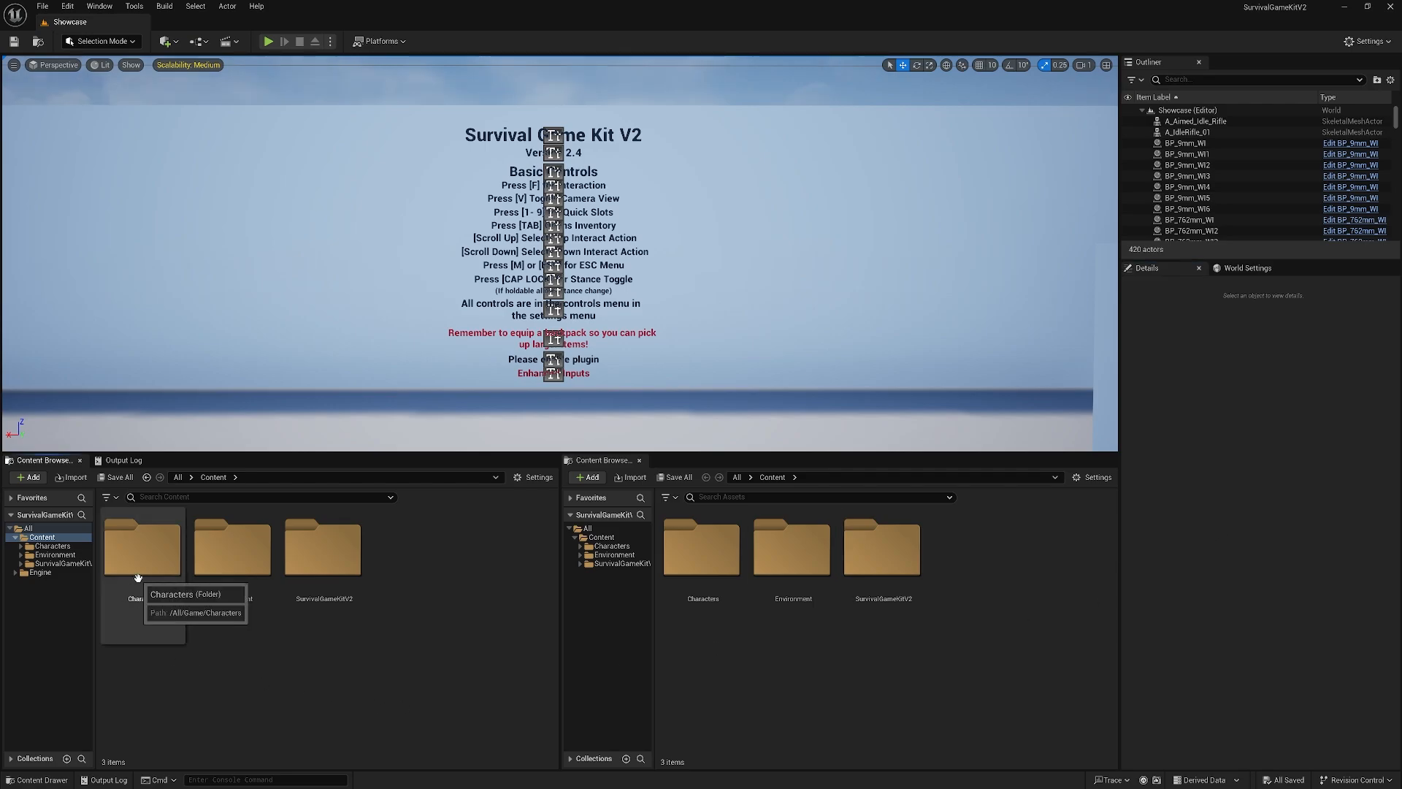
- Show the Characters folder in one content browser and start Retarget Animations on A_Crouch_Bwd_Axe from SurvivalGameKitV2/Animations/Sequences/Axe in the other
{"action": "double_click", "coordinate": [143, 547]}
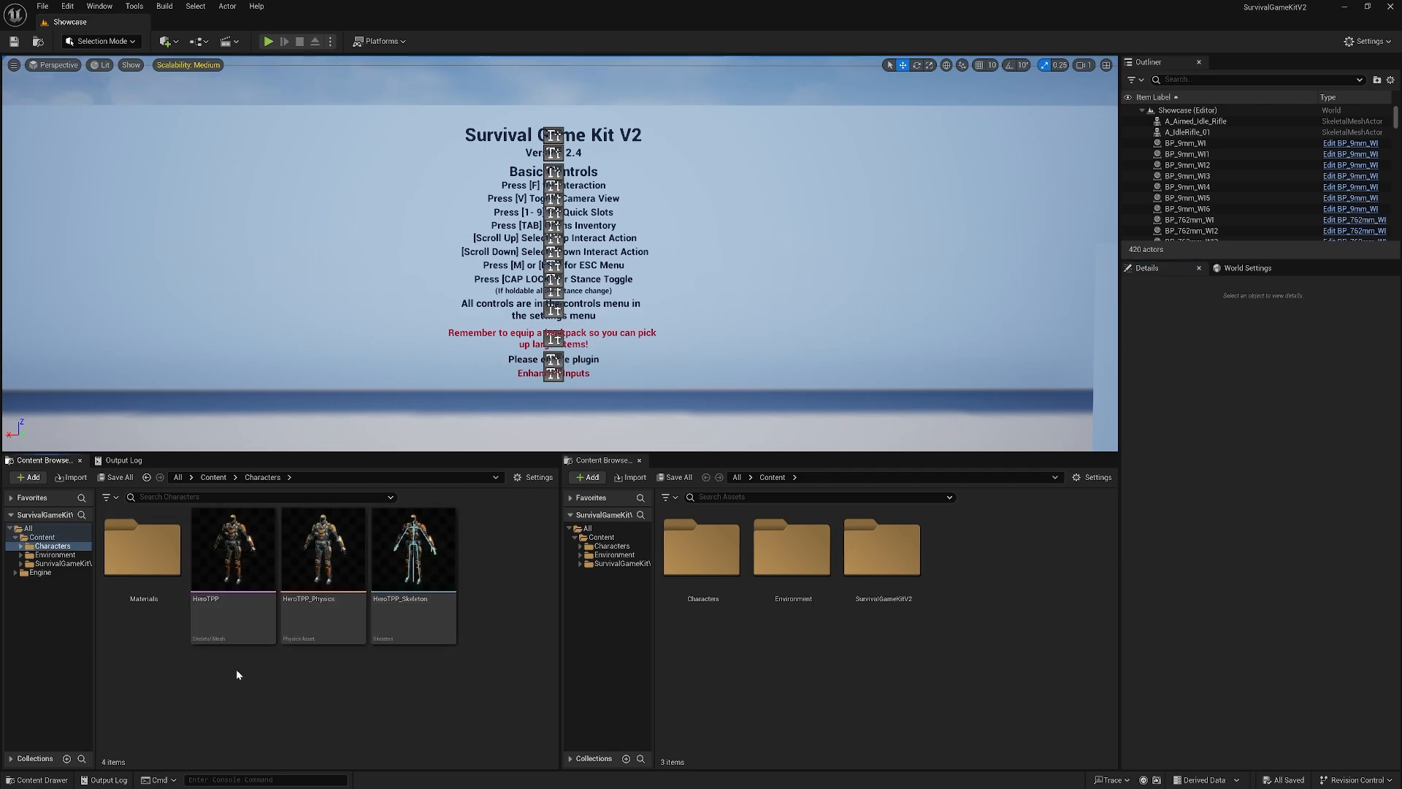
{"action": "double_click", "coordinate": [892, 580]}
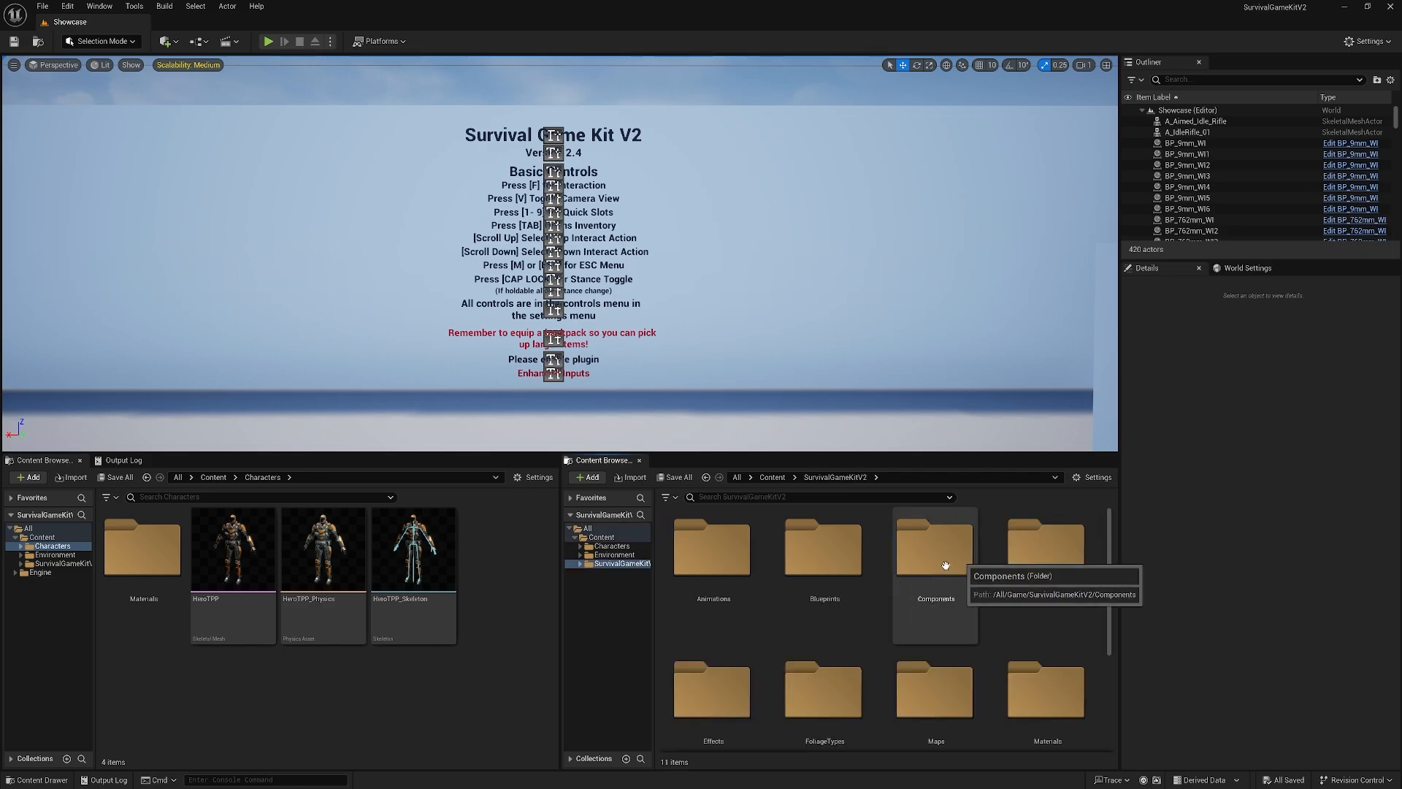
{"action": "double_click", "coordinate": [713, 558]}
{"action": "double_click", "coordinate": [931, 702]}
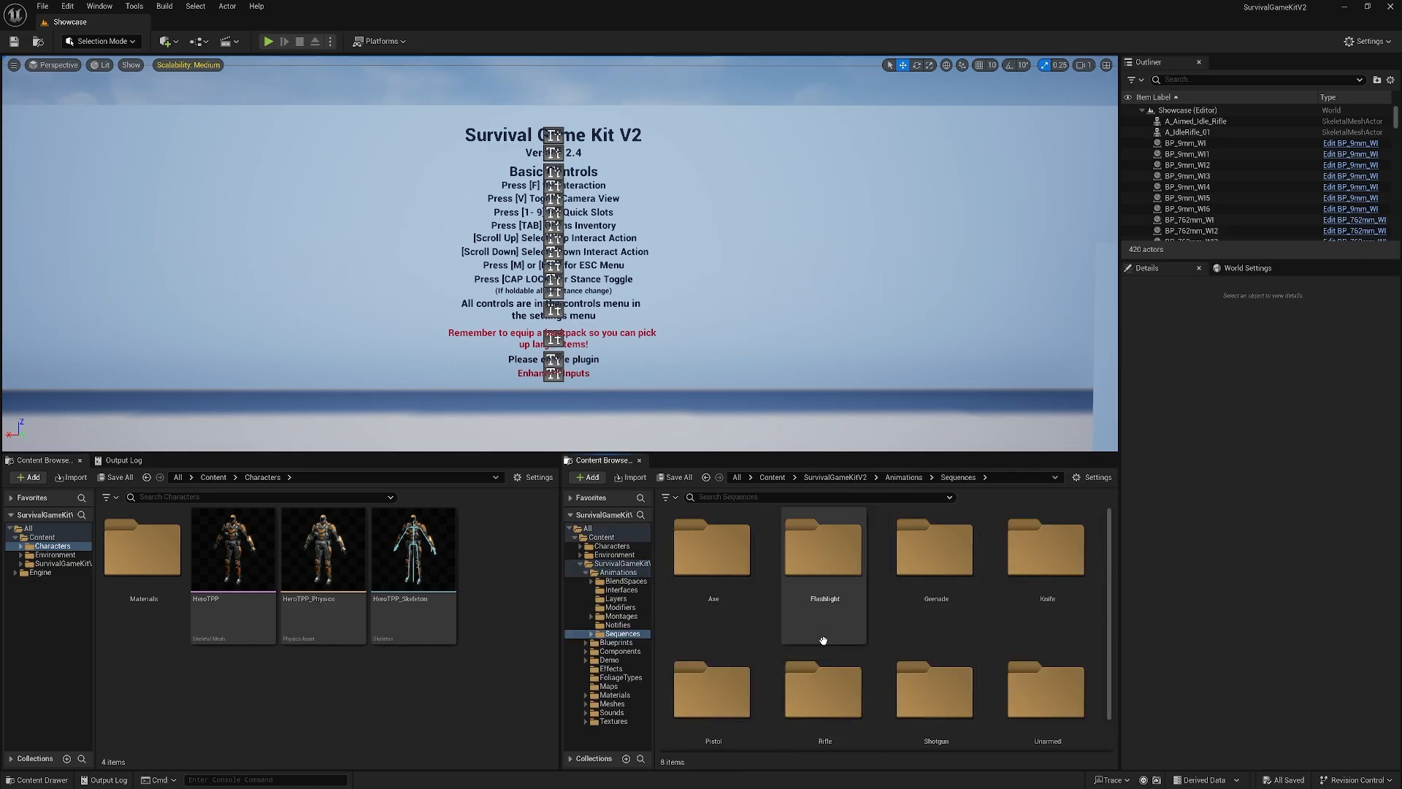
{"action": "double_click", "coordinate": [723, 559]}
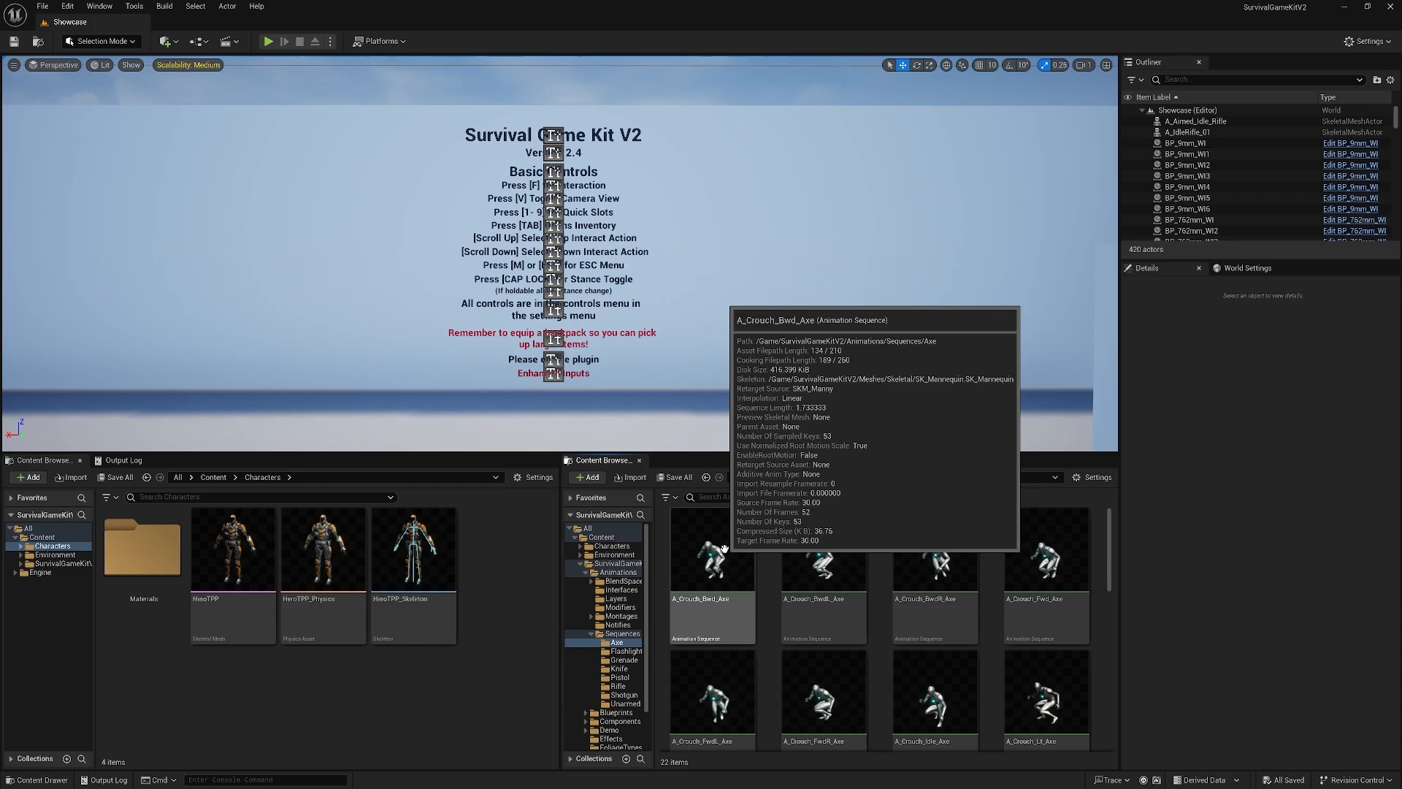
{"action": "right_click", "coordinate": [723, 549]}
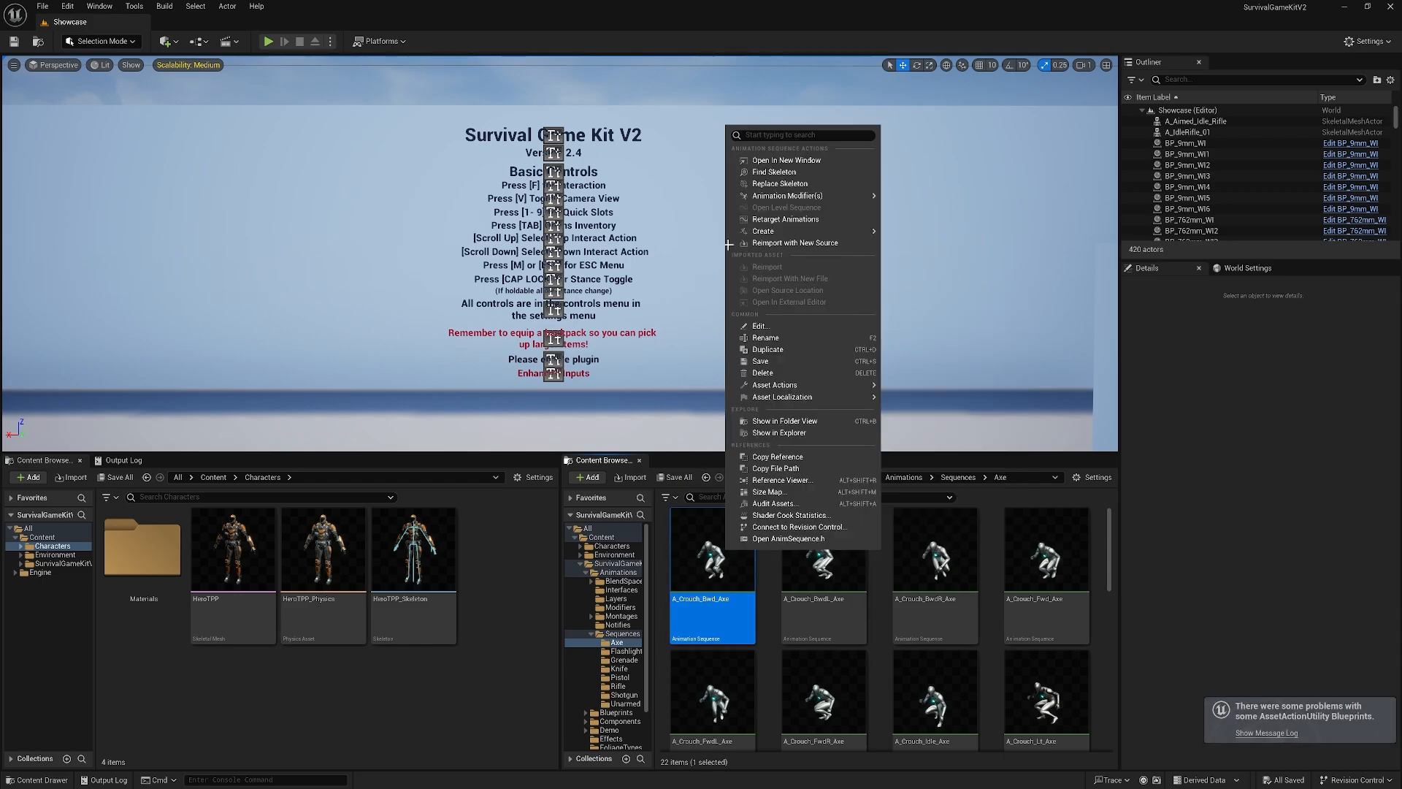
{"action": "left_click", "coordinate": [805, 221]}
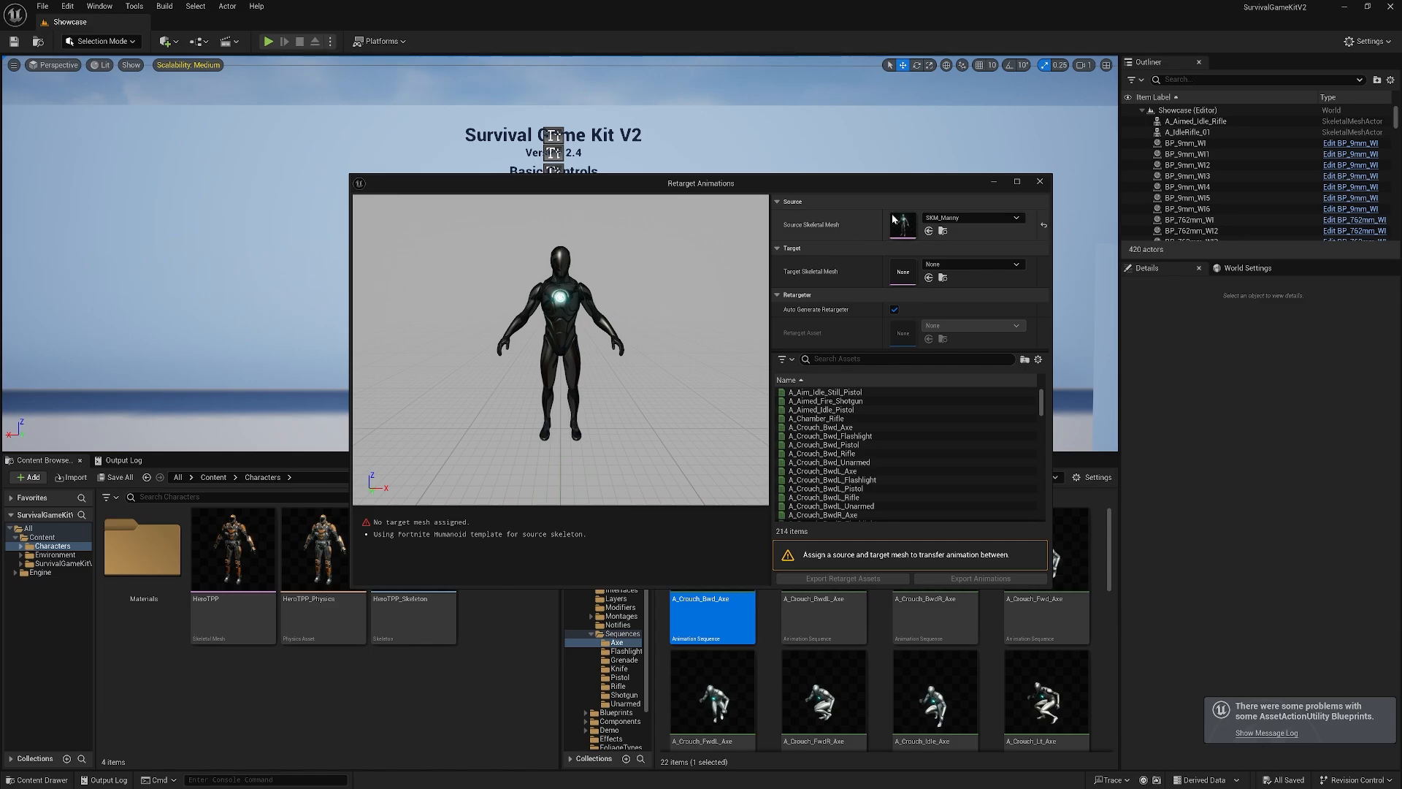
- Set the target skeletal mesh to HeroTPP and preview the A_Aim_Idle_Still_Pistol animation from several angles
{"action": "left_click", "coordinate": [971, 265]}
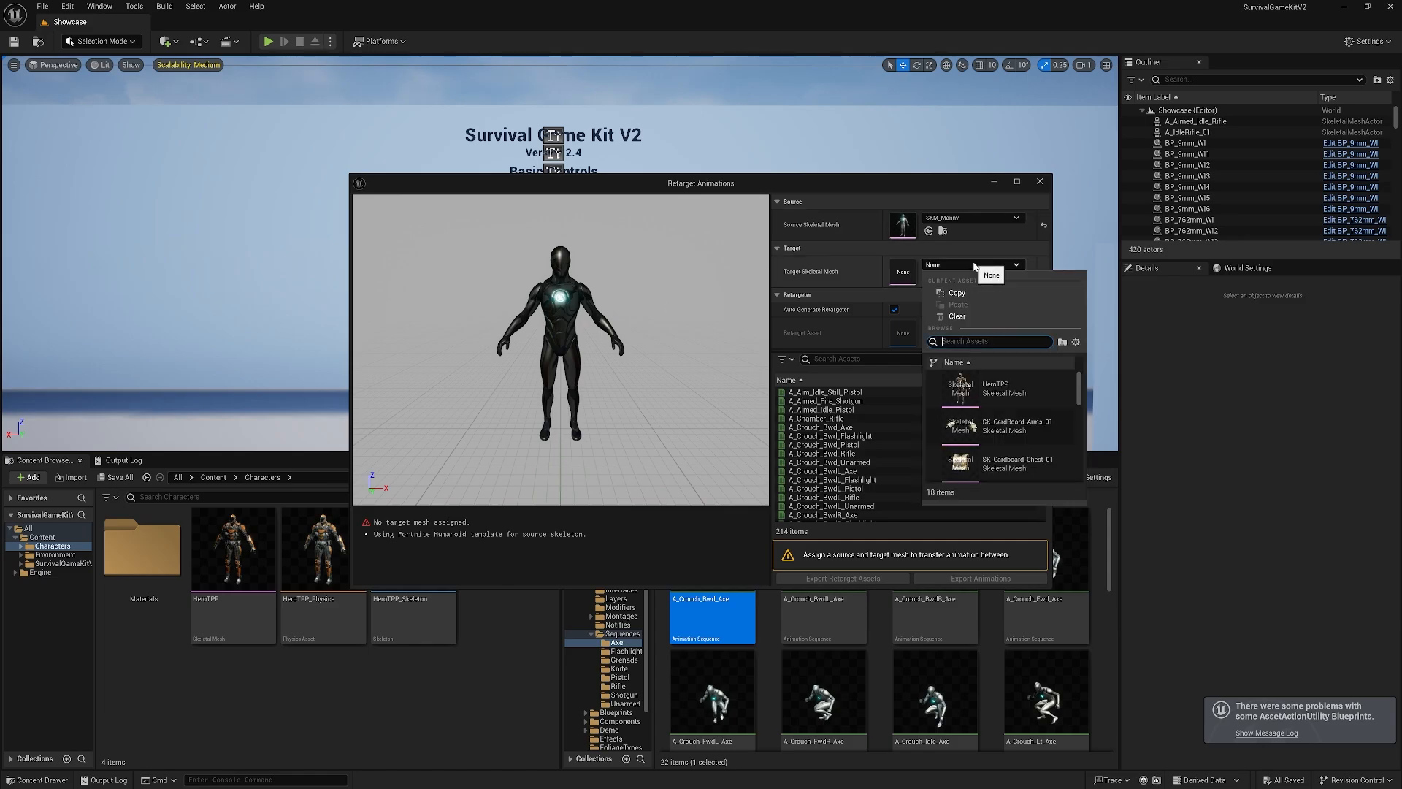
{"action": "left_click", "coordinate": [1016, 389]}
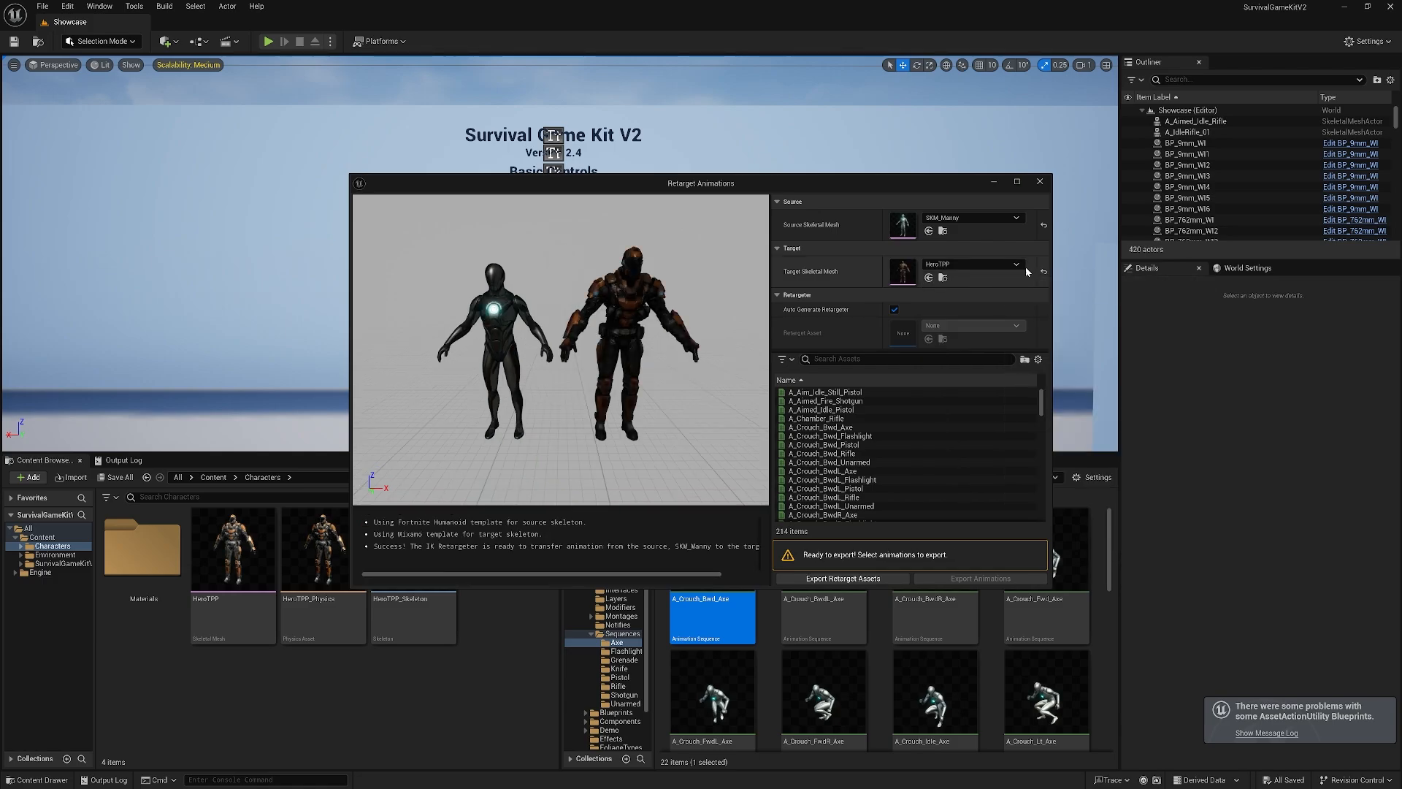
{"action": "left_click", "coordinate": [847, 392]}
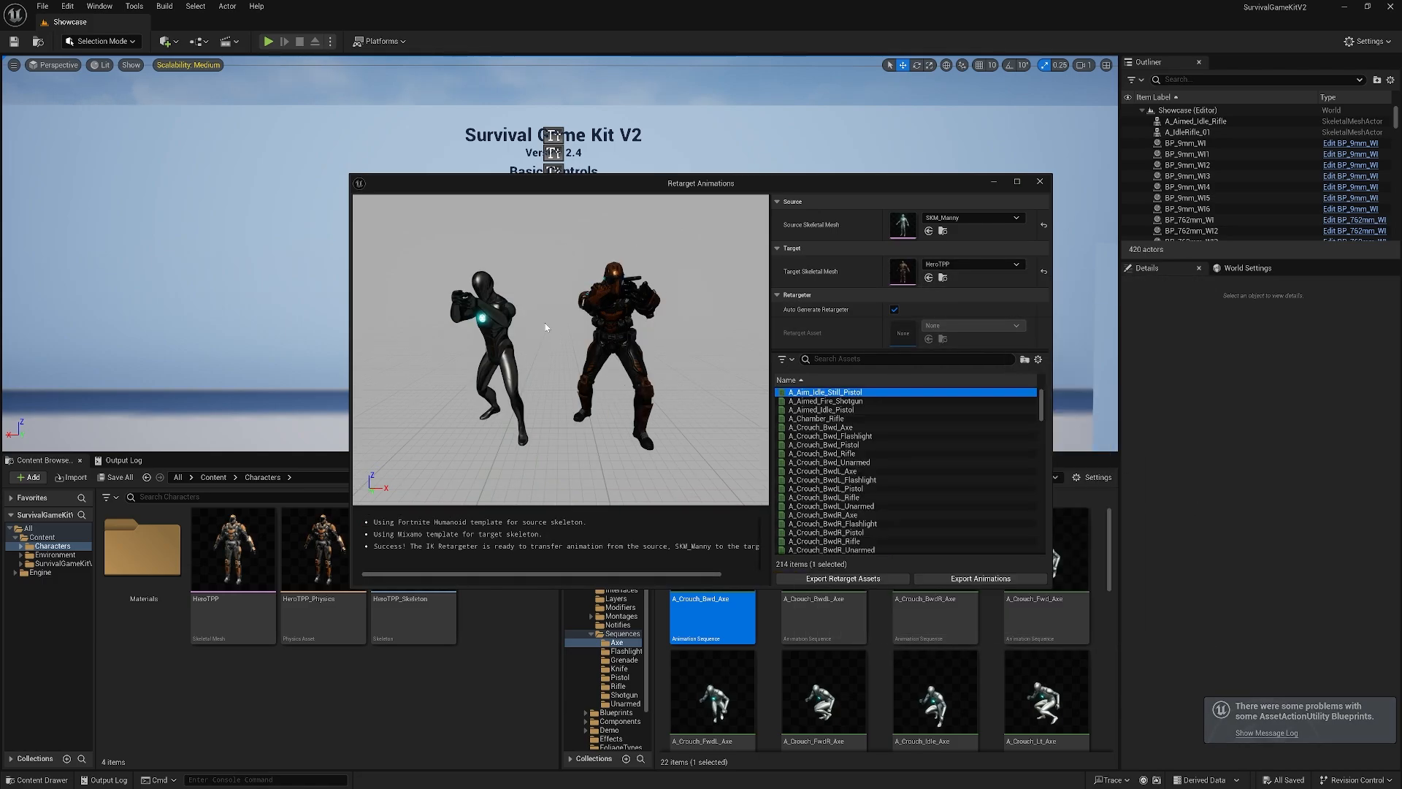
{"action": "left_click_drag", "start_coordinate": [698, 391], "coordinate": [443, 350]}
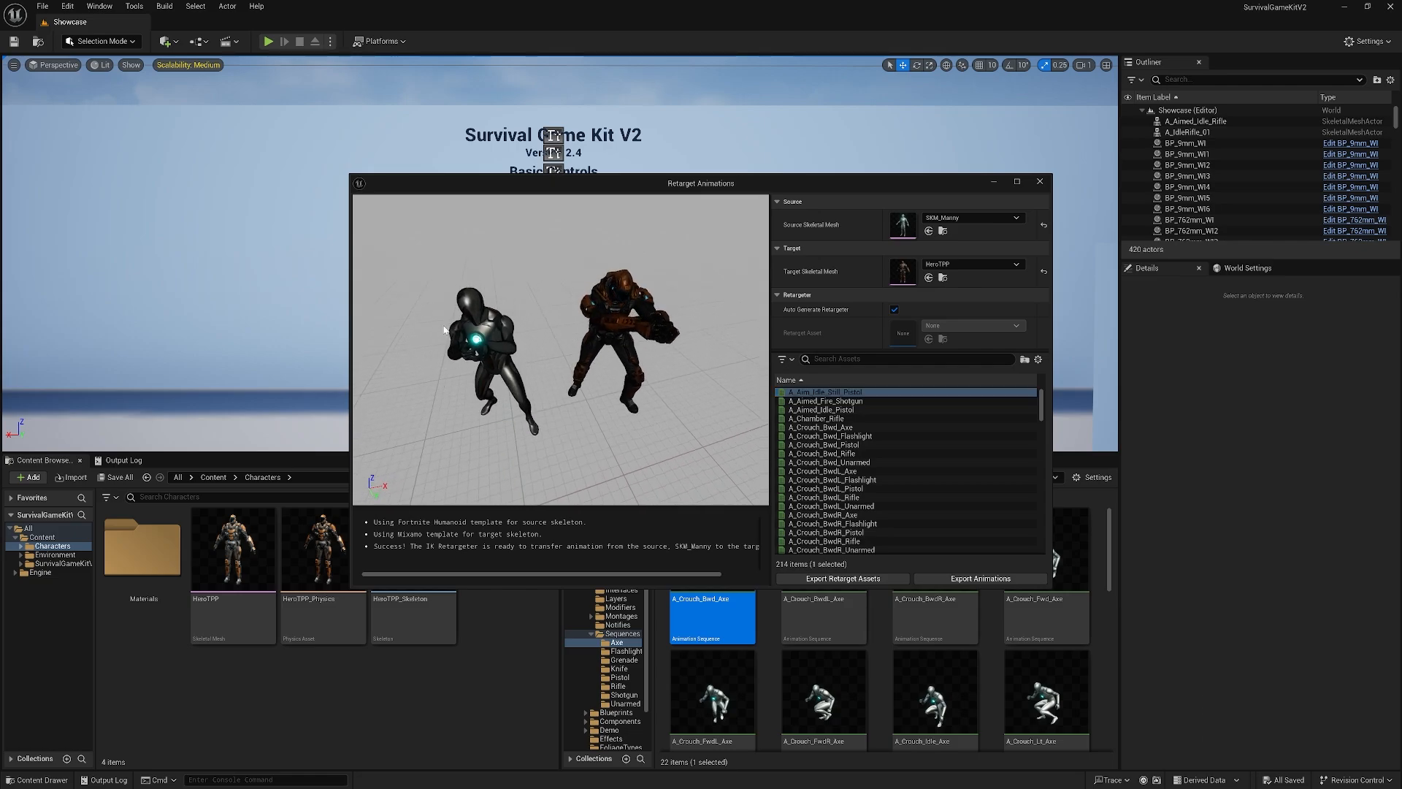
{"action": "left_click_drag", "start_coordinate": [598, 382], "coordinate": [468, 343]}
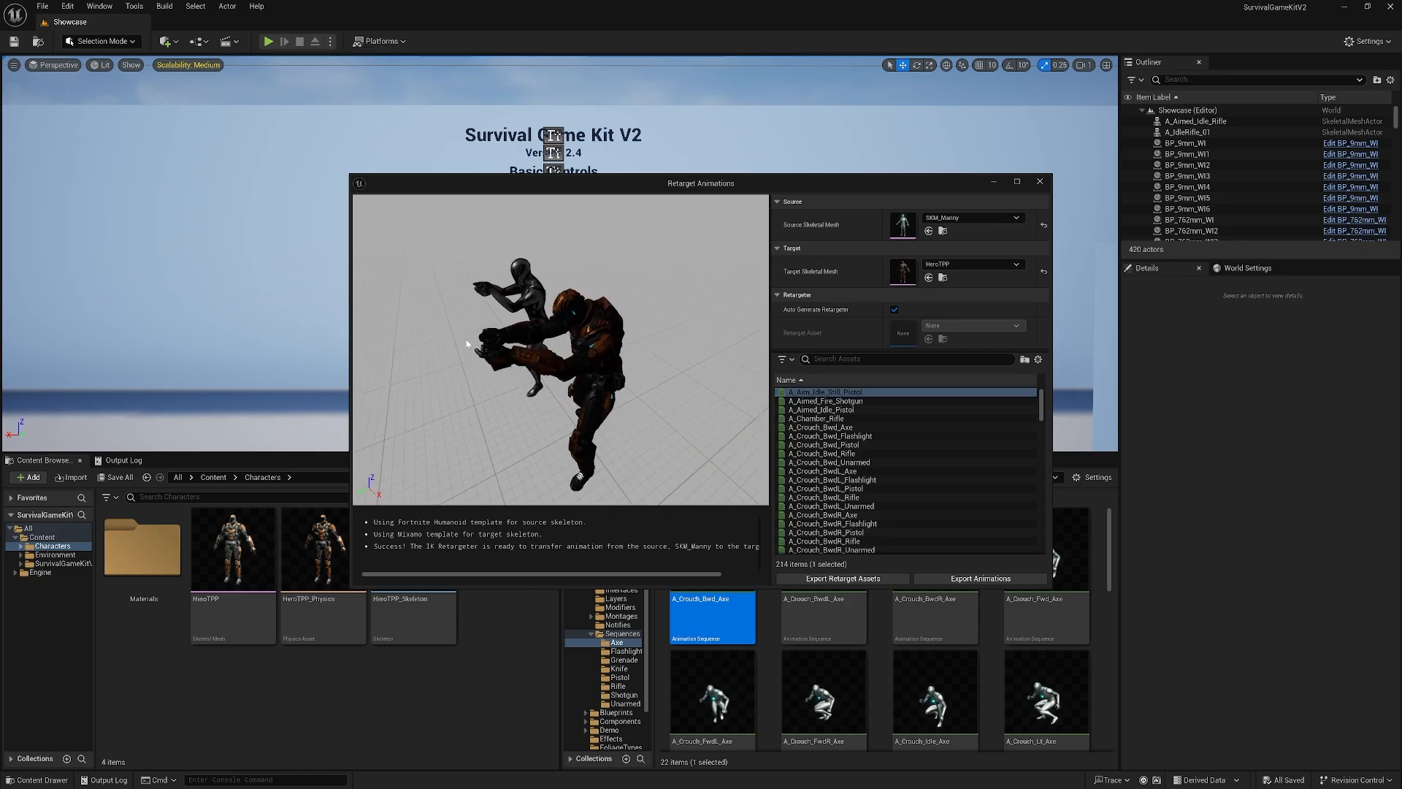
{"action": "left_click_drag", "start_coordinate": [500, 279], "coordinate": [683, 281]}
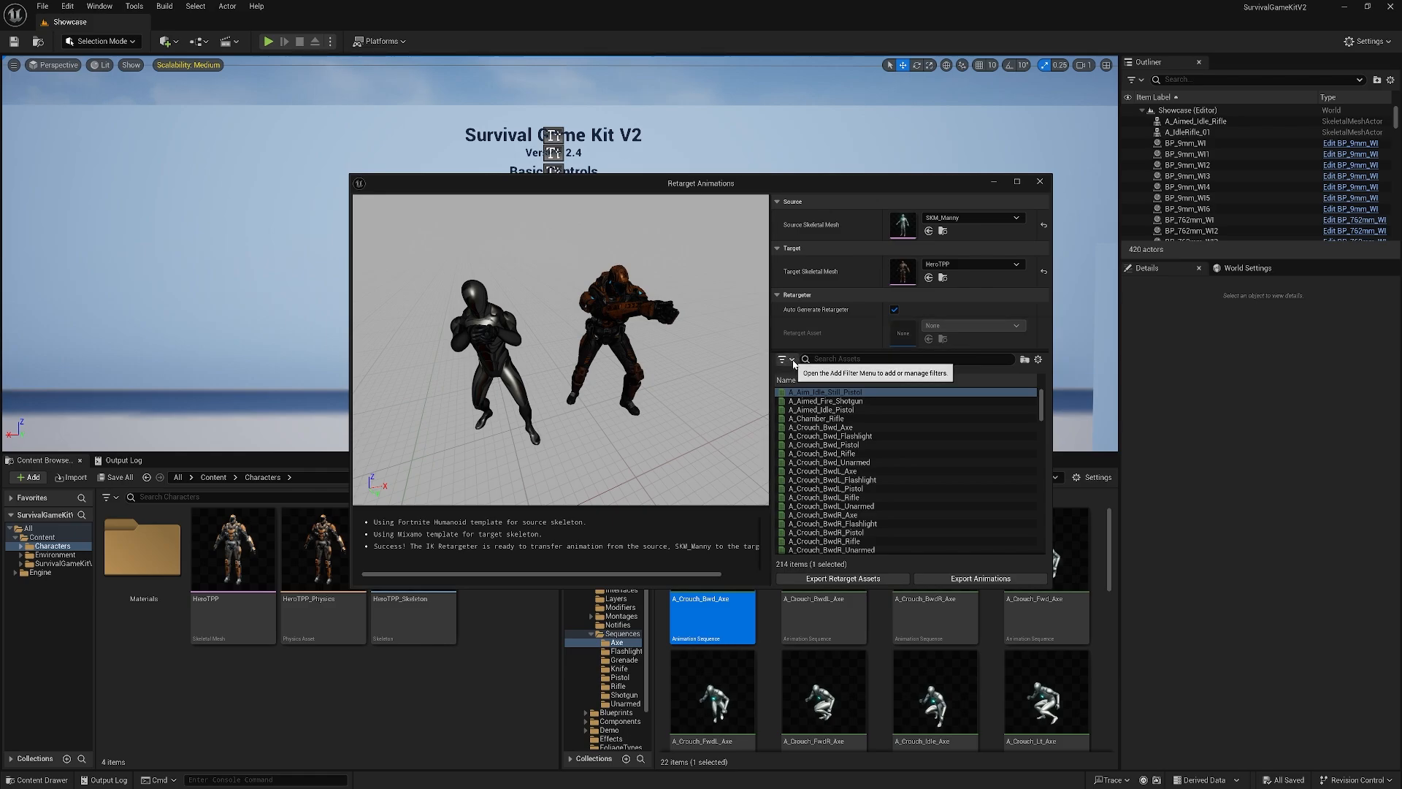
- Filter the retargetable assets by Animation Blueprint and select all of the listed blueprints
{"action": "left_click", "coordinate": [793, 360]}
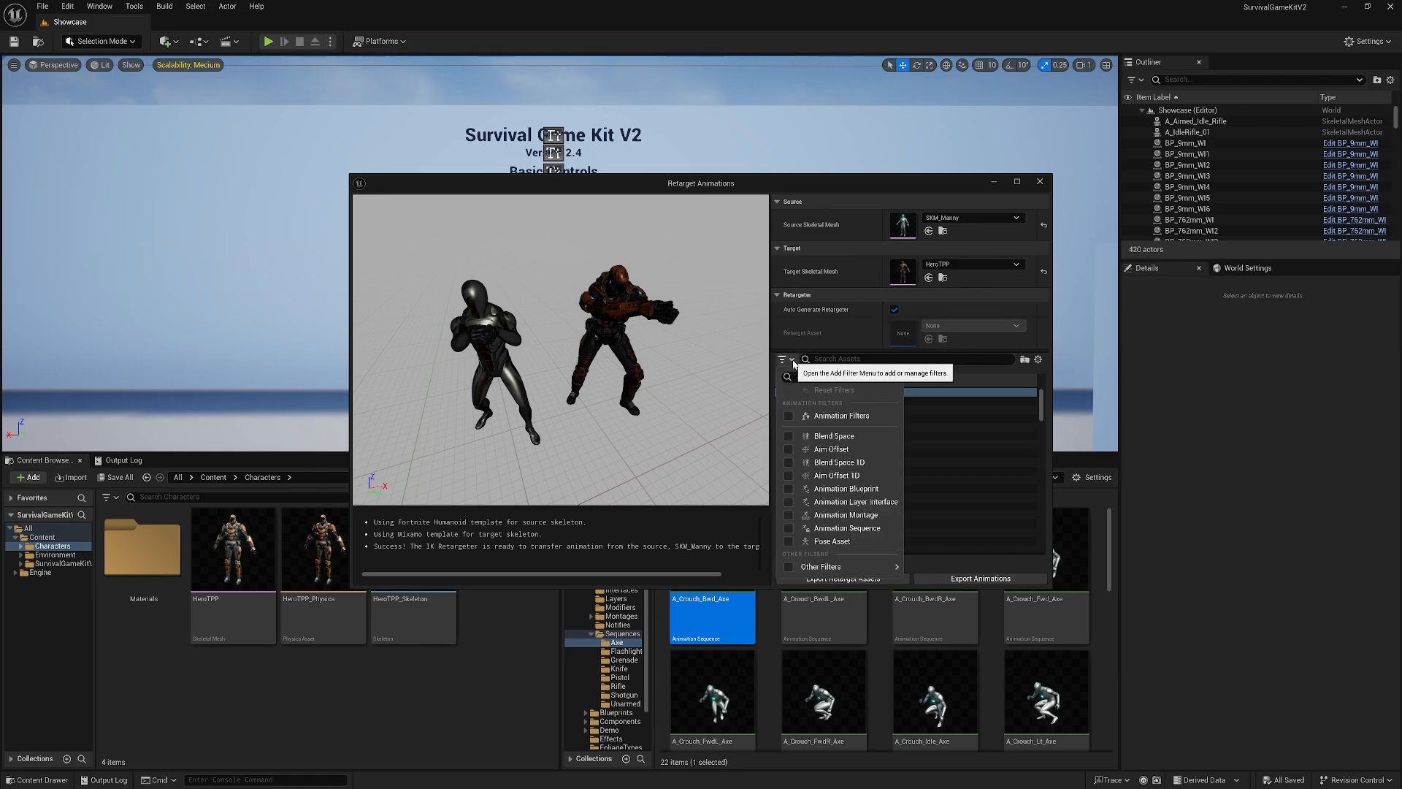
{"action": "left_click", "coordinate": [788, 489]}
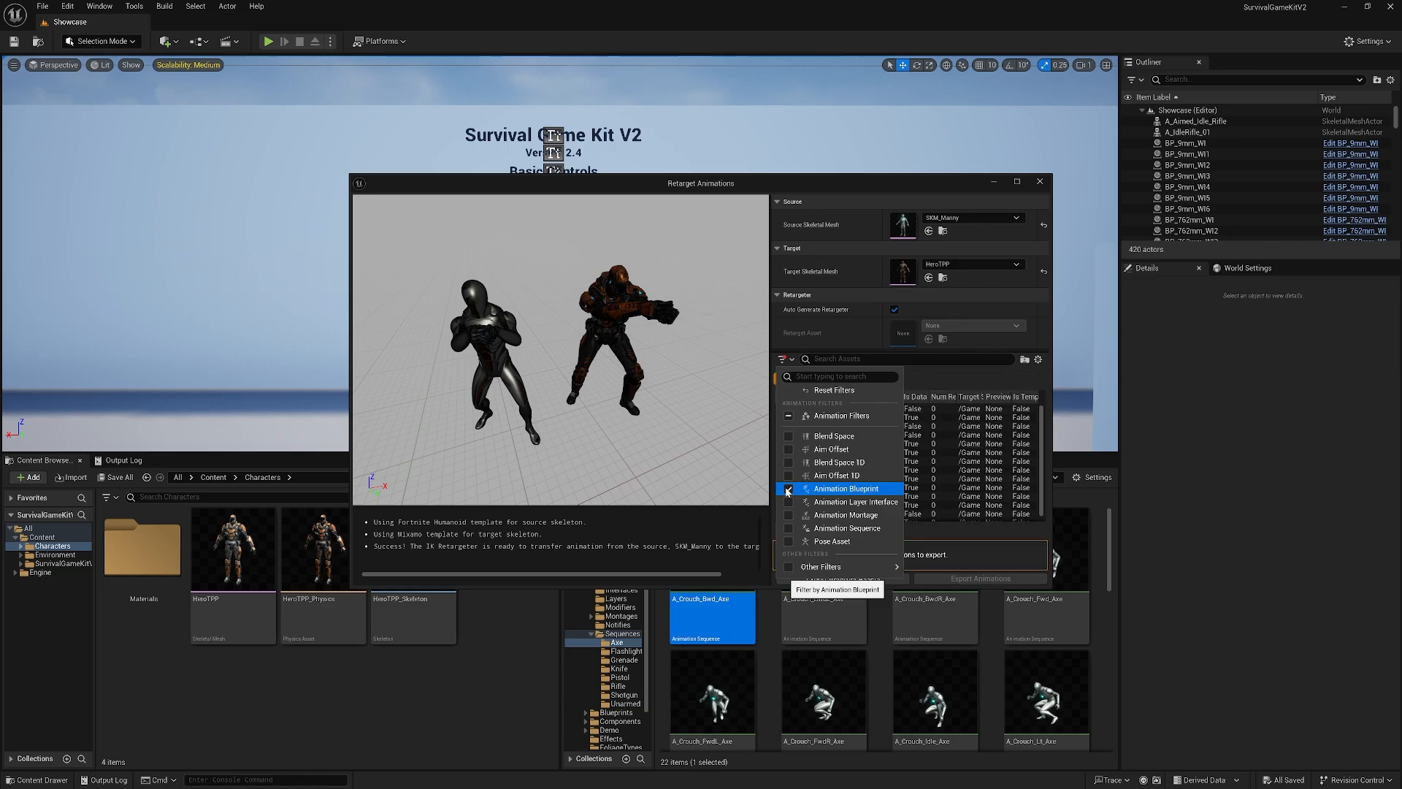
{"action": "left_click", "coordinate": [954, 380]}
{"action": "left_click", "coordinate": [811, 417]}
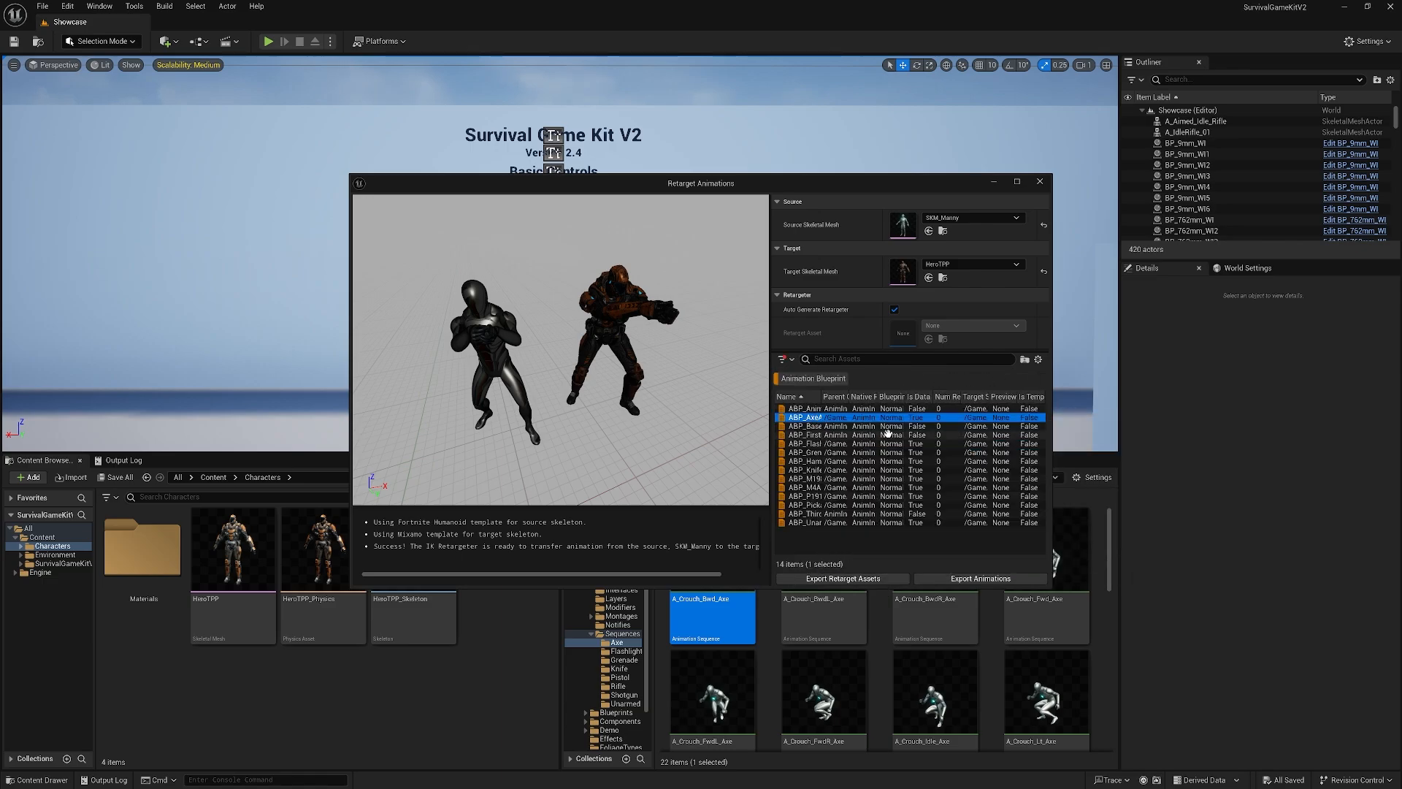
{"action": "key", "text": "ctrl+a"}
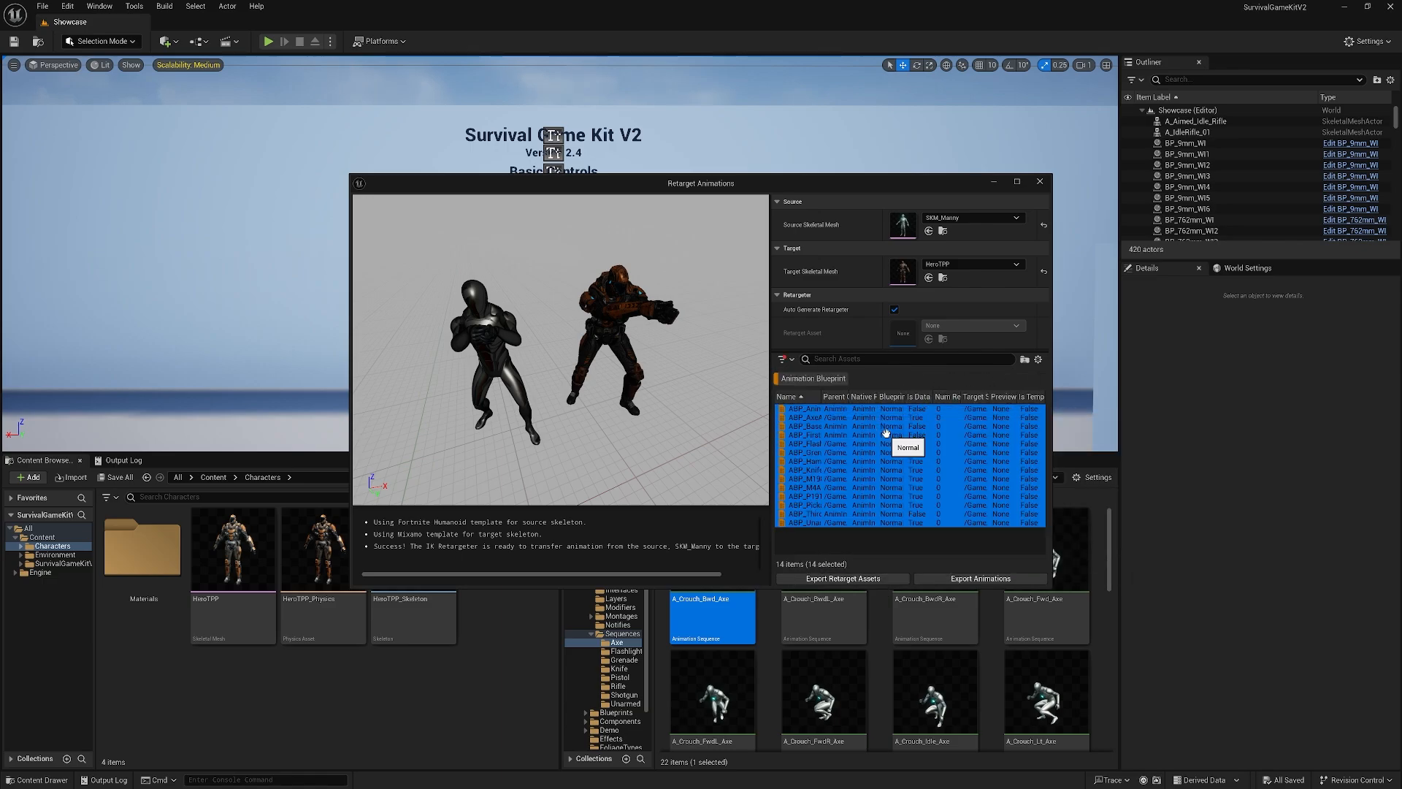
- Start exporting the selected animation blueprints and create a folder named Retarget under Content as the export path
{"action": "left_click", "coordinate": [979, 579]}
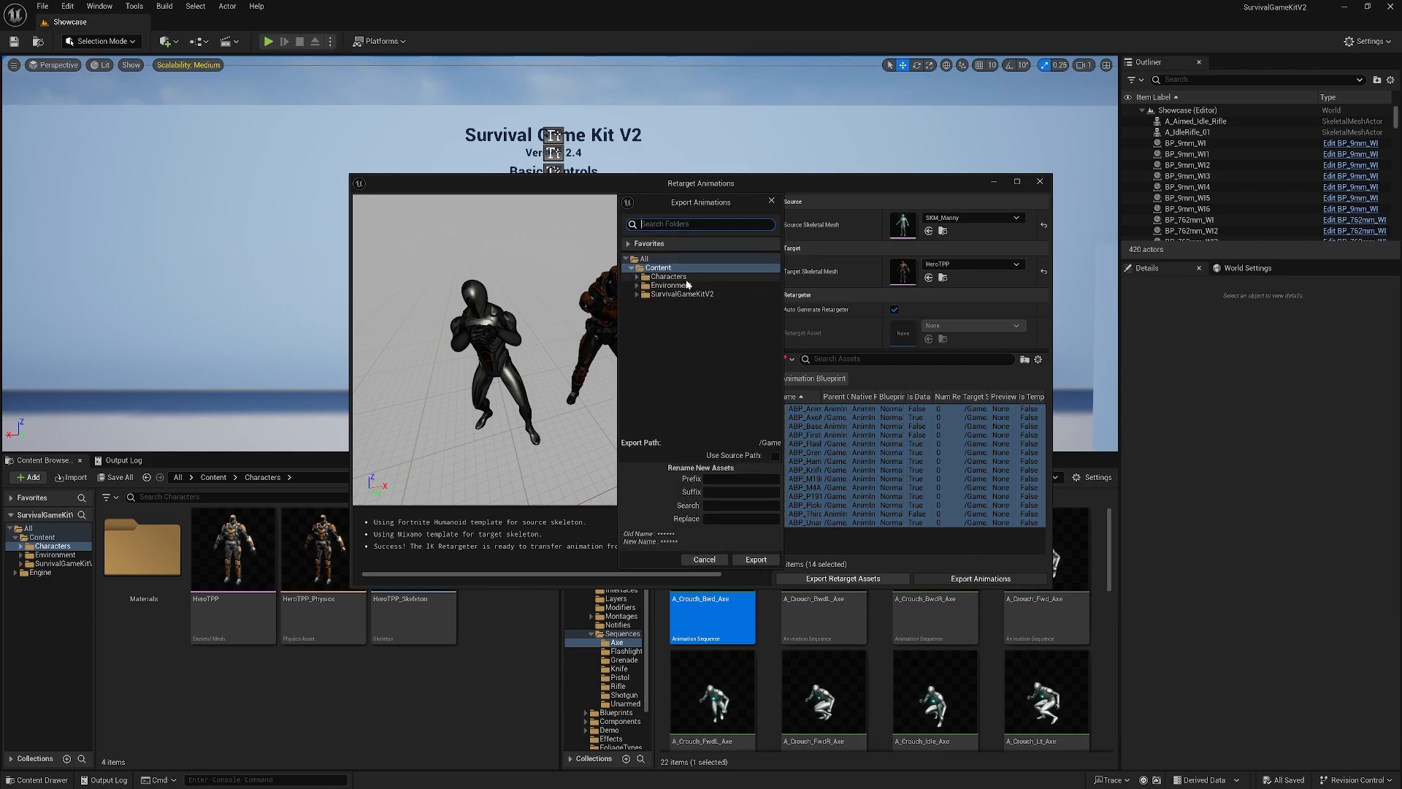
{"action": "right_click", "coordinate": [660, 269]}
{"action": "left_click", "coordinate": [676, 277]}
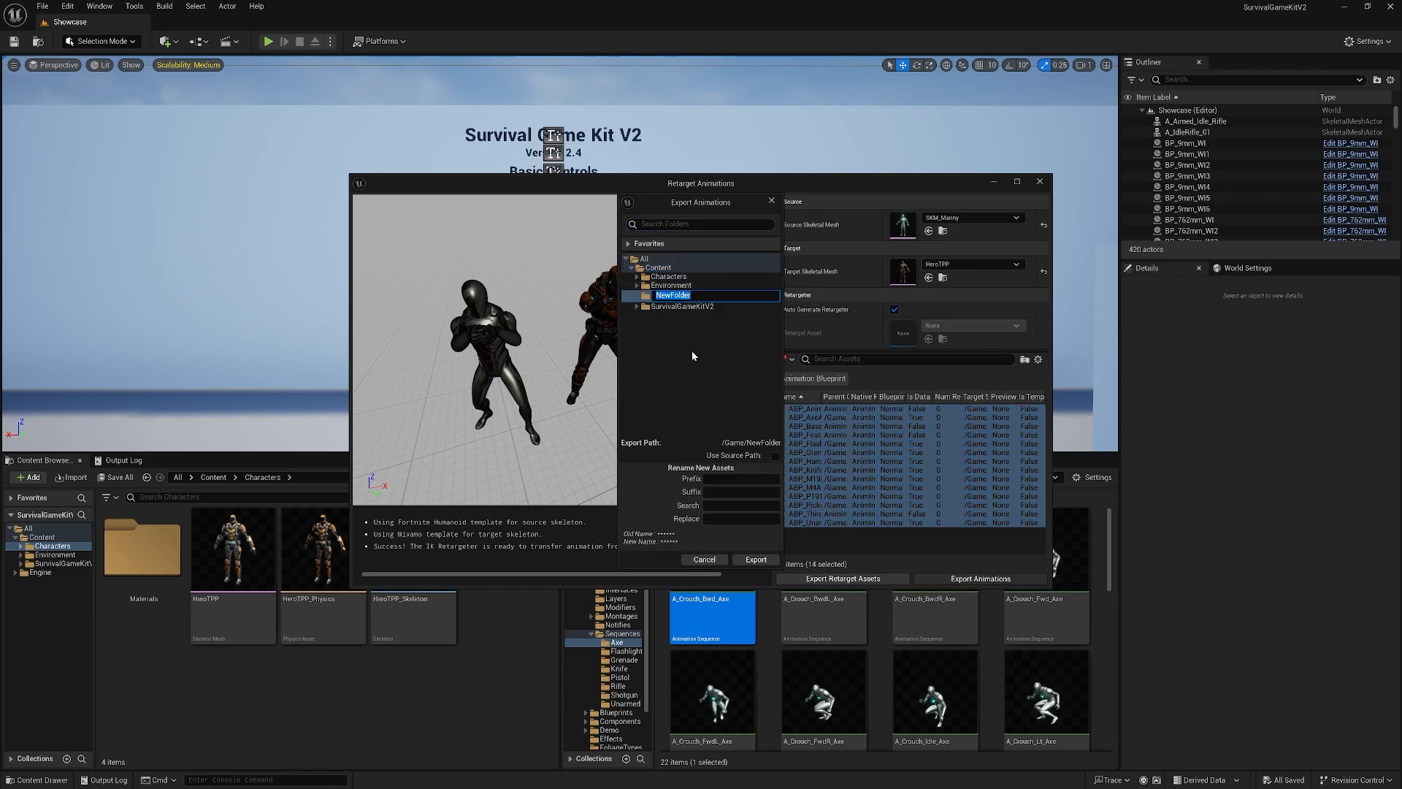
{"action": "type", "text": "Retaret"}
{"action": "key", "text": "BackSpace"}
{"action": "key", "text": "BackSpace"}
{"action": "key", "text": "BackSpace"}
{"action": "key", "text": "BackSpace"}
{"action": "type", "text": "arget"}
{"action": "key", "text": "Return"}
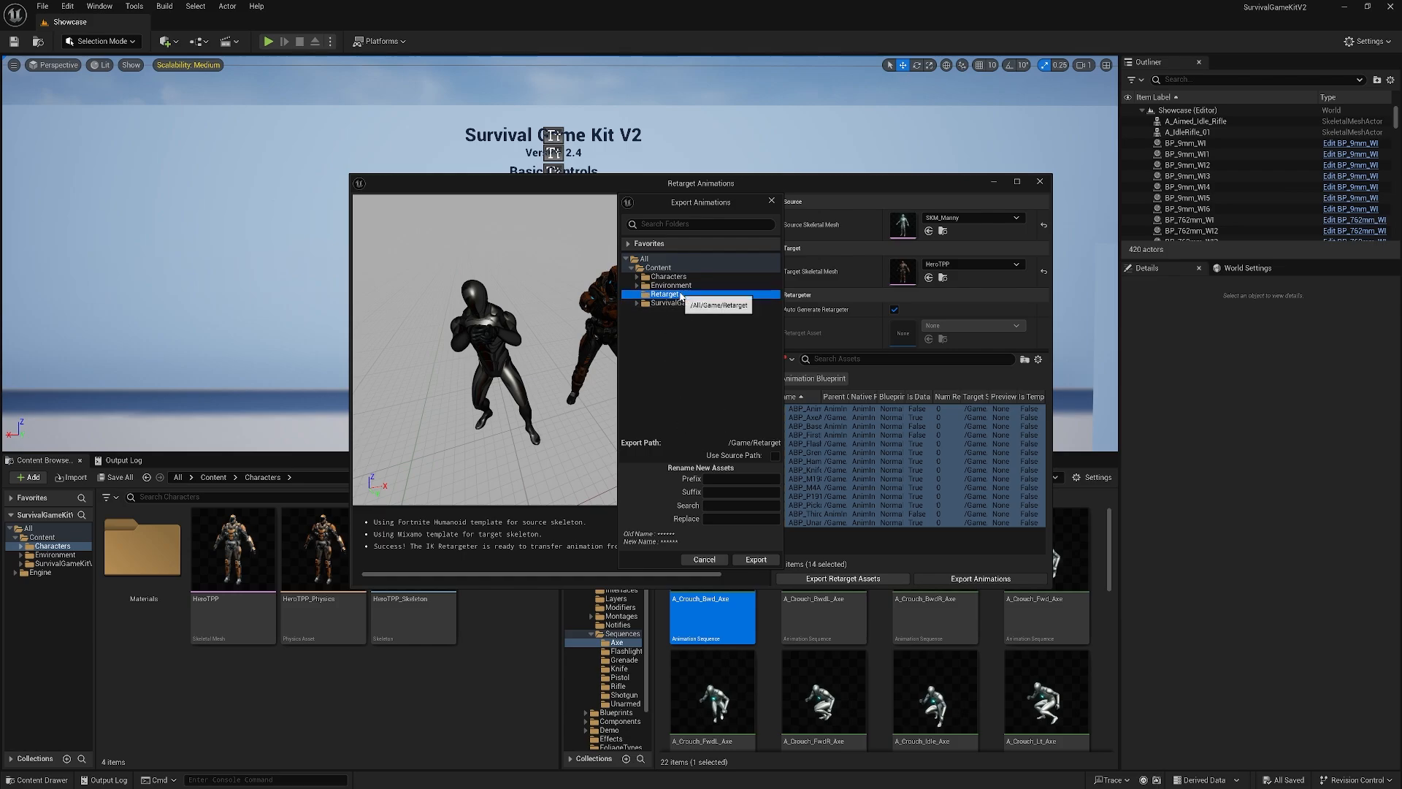
- Add the suffix _Retarget to the new assets and export them with overwriting of existing files enabled
{"action": "left_click", "coordinate": [740, 492]}
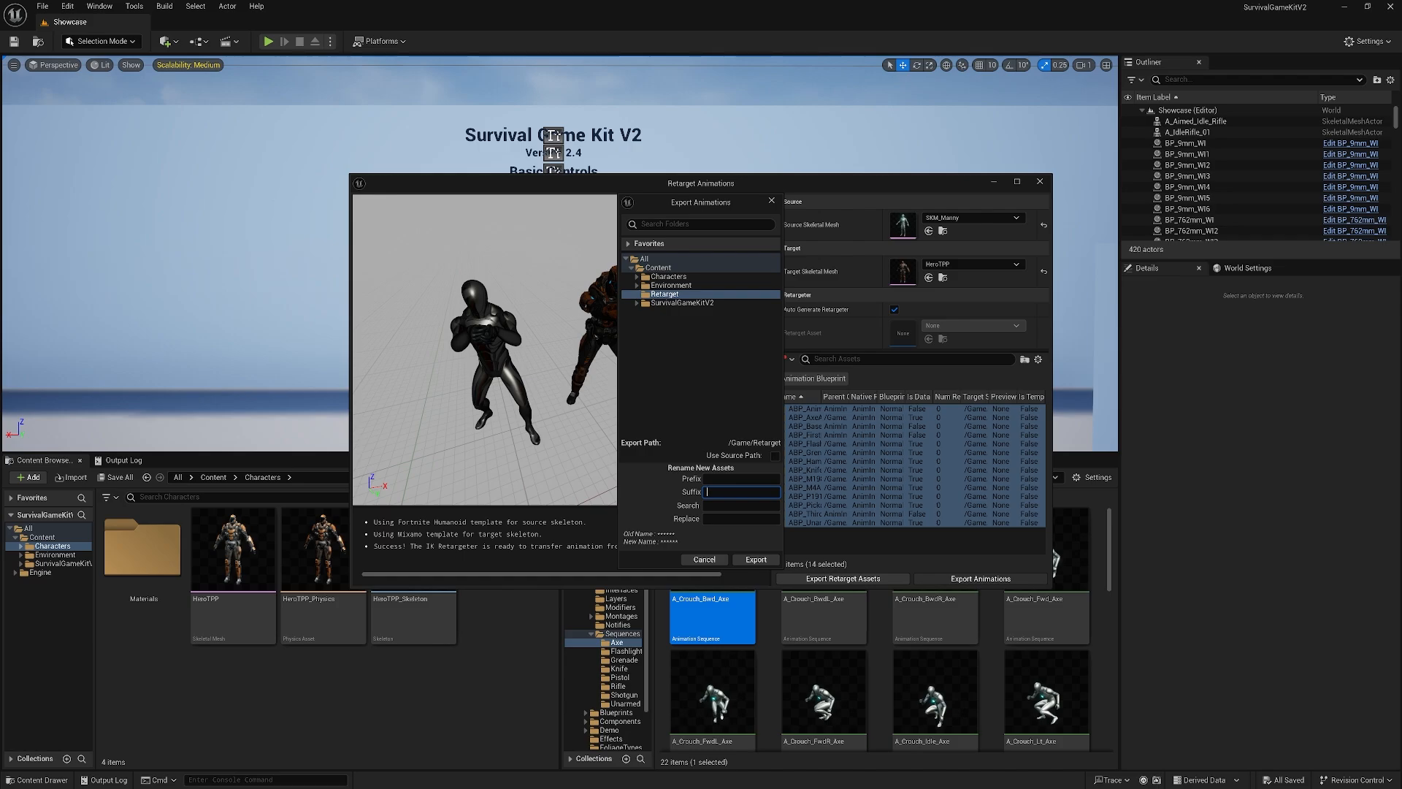
{"action": "type", "text": "_Retarget"}
{"action": "left_click", "coordinate": [757, 560]}
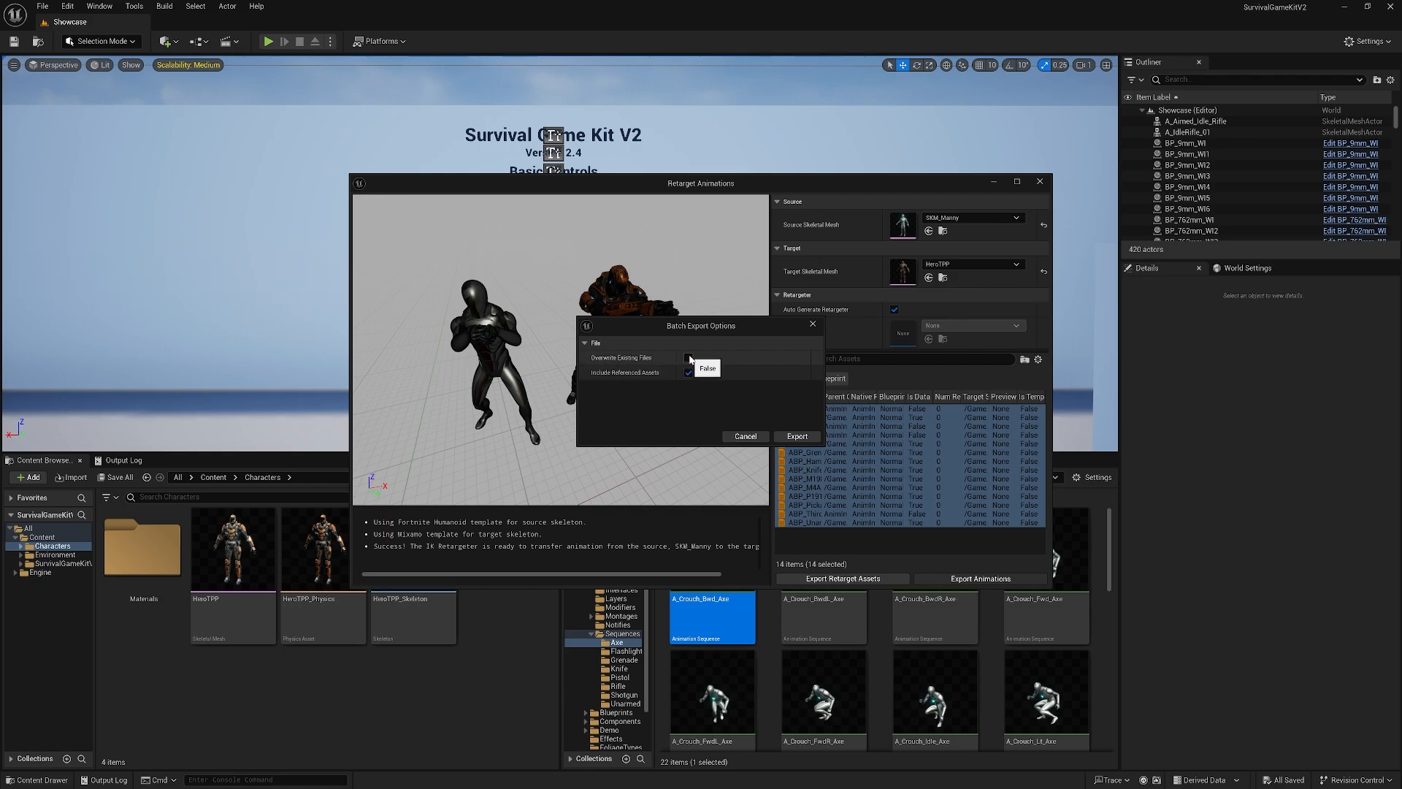
{"action": "left_click", "coordinate": [689, 358]}
{"action": "left_click", "coordinate": [796, 436]}
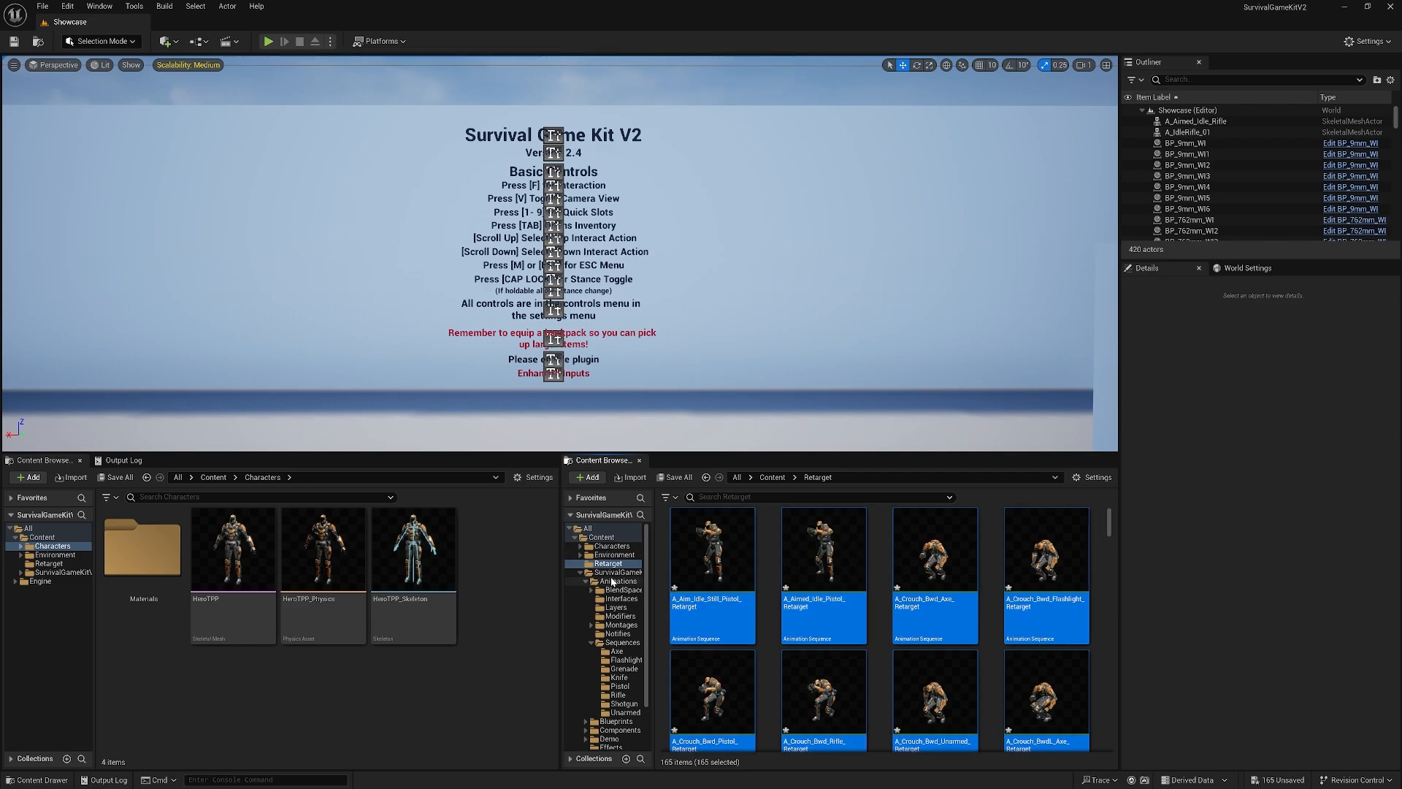
- Reopen Retarget Animations for A_Crouch_Bwd_Axe in Animations/Sequences/Axe and set HeroTPP as the target skeletal mesh
{"action": "left_click", "coordinate": [612, 582]}
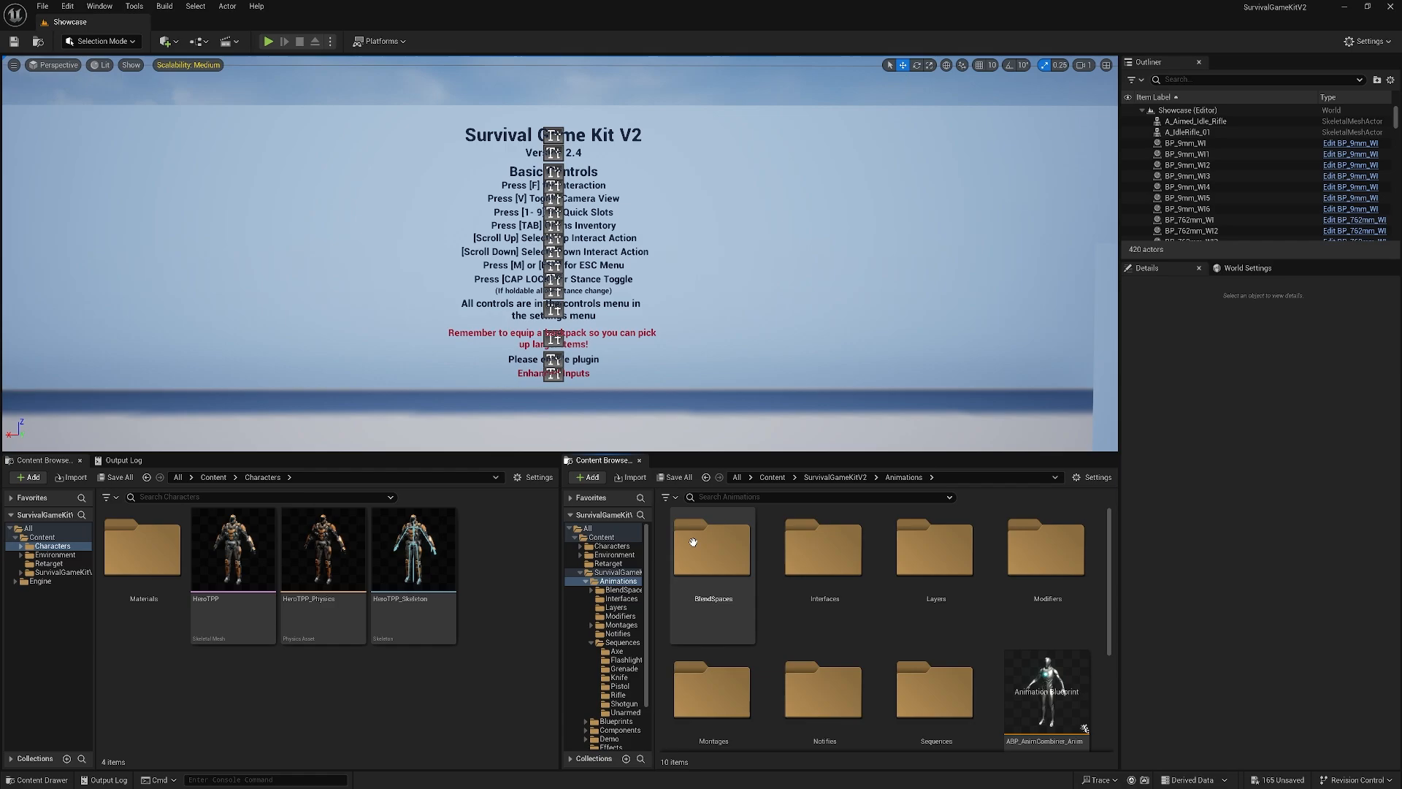
{"action": "double_click", "coordinate": [938, 697]}
{"action": "left_click", "coordinate": [719, 561]}
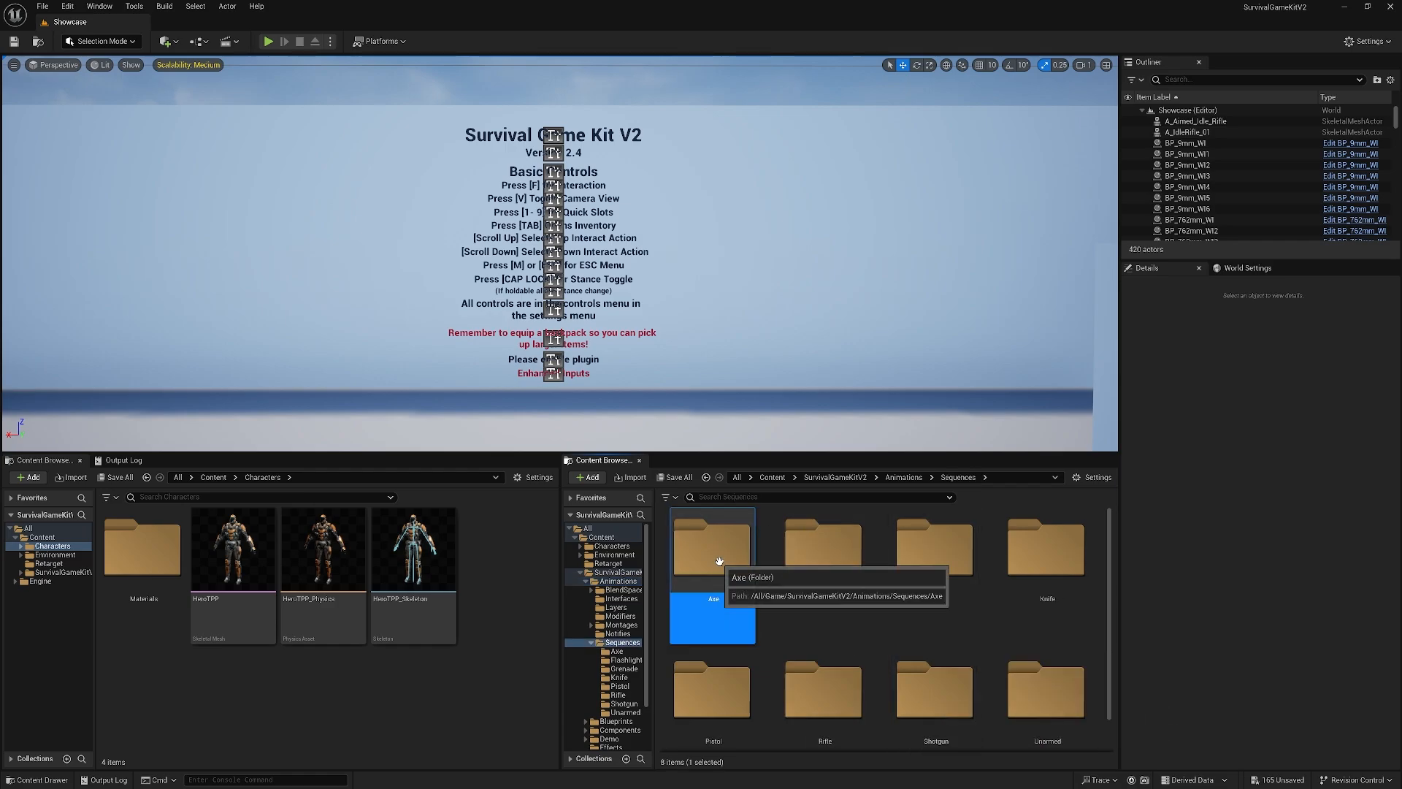
{"action": "double_click", "coordinate": [720, 561]}
{"action": "right_click", "coordinate": [719, 559]}
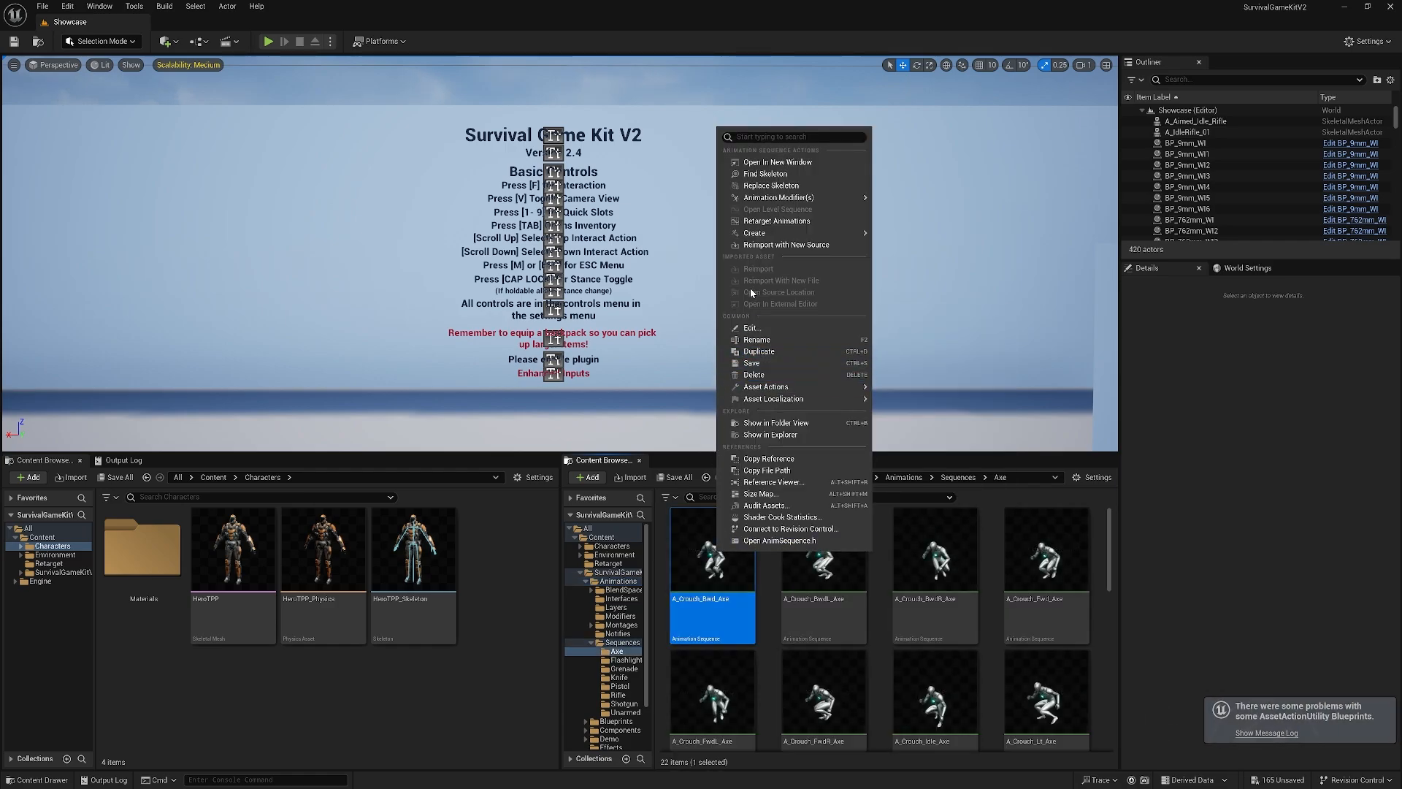
{"action": "left_click", "coordinate": [778, 220]}
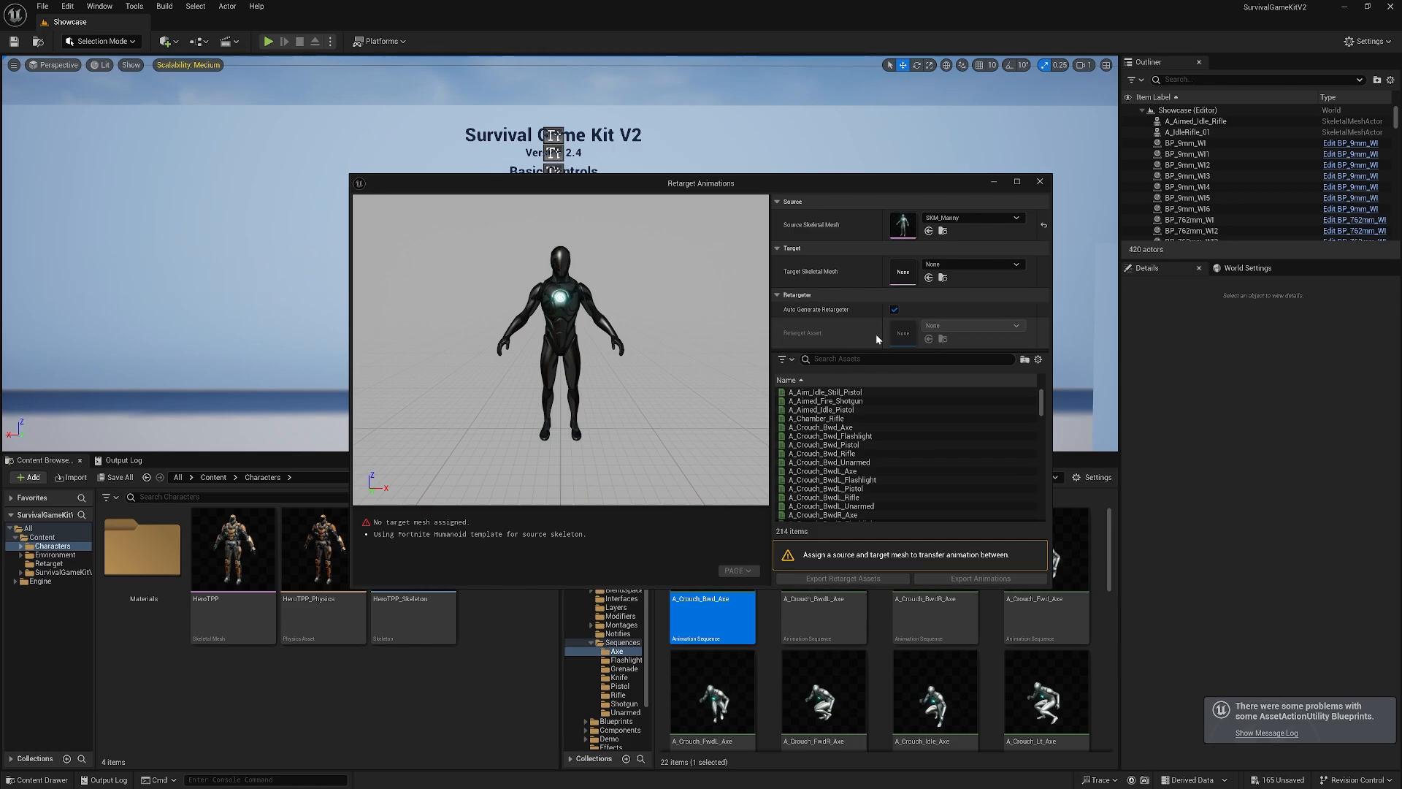
{"action": "left_click", "coordinate": [975, 266]}
{"action": "left_click", "coordinate": [1012, 398]}
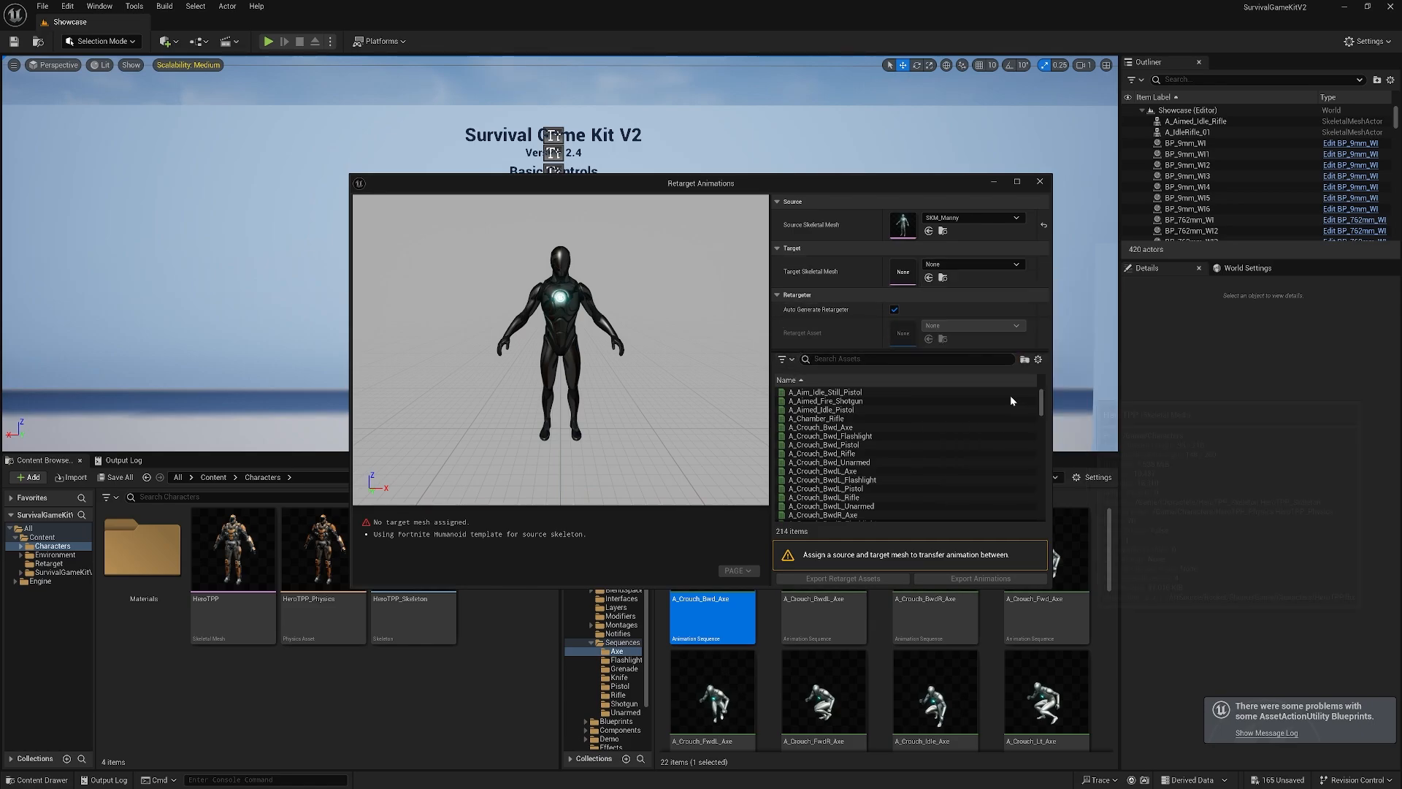
- Filter the retargetable assets by Animation Montage and select all of the listed montages
{"action": "left_click", "coordinate": [787, 359]}
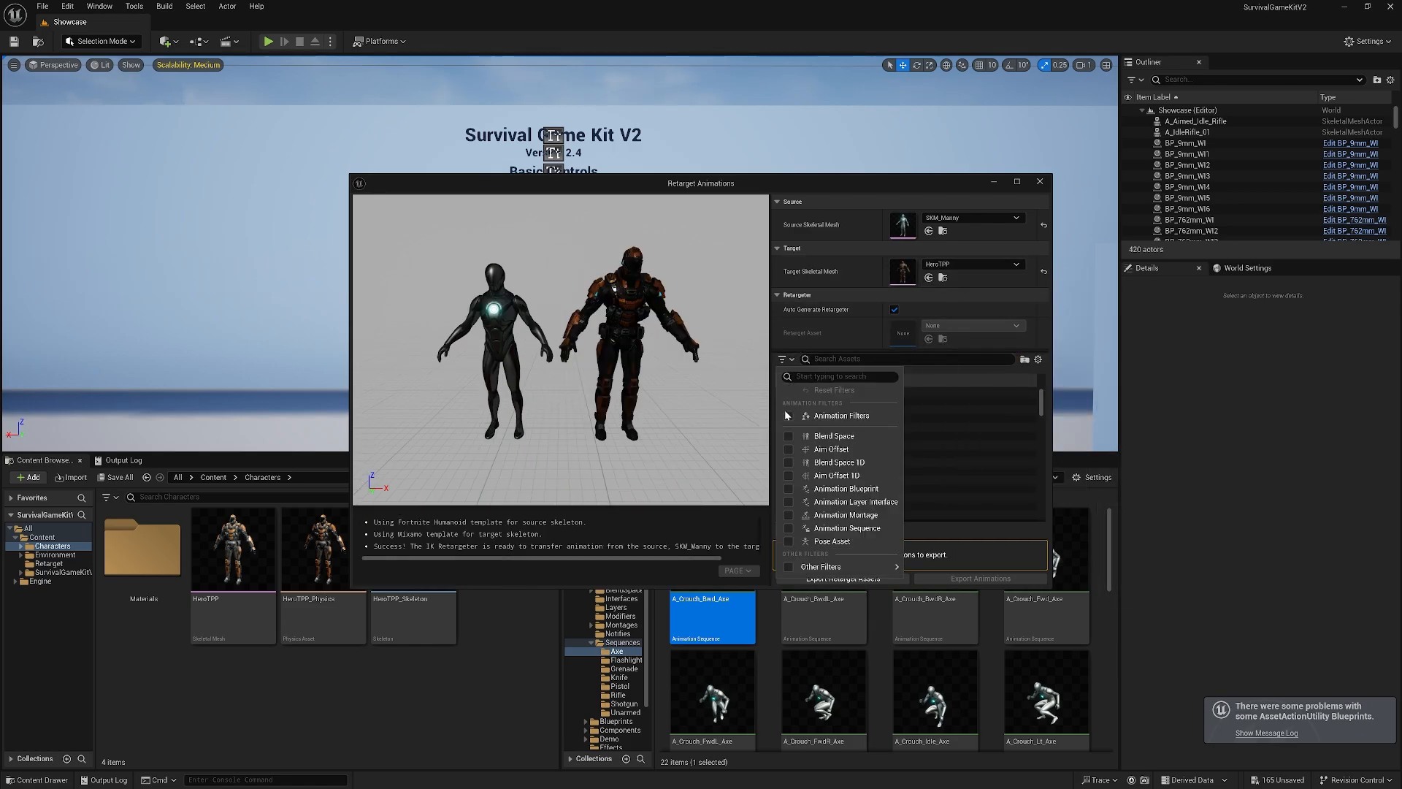
{"action": "left_click", "coordinate": [789, 515]}
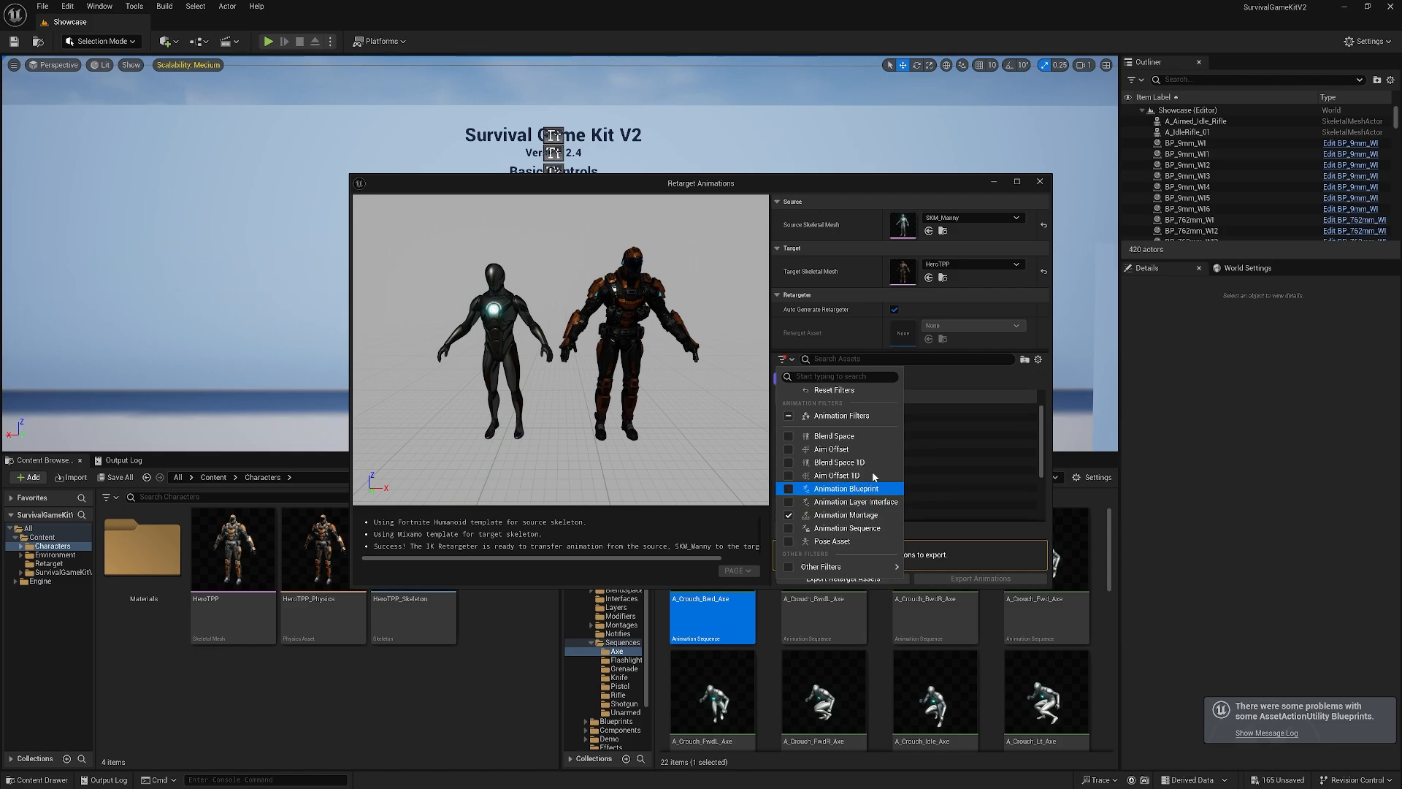
{"action": "left_click", "coordinate": [945, 410]}
{"action": "key", "text": "ctrl+a"}
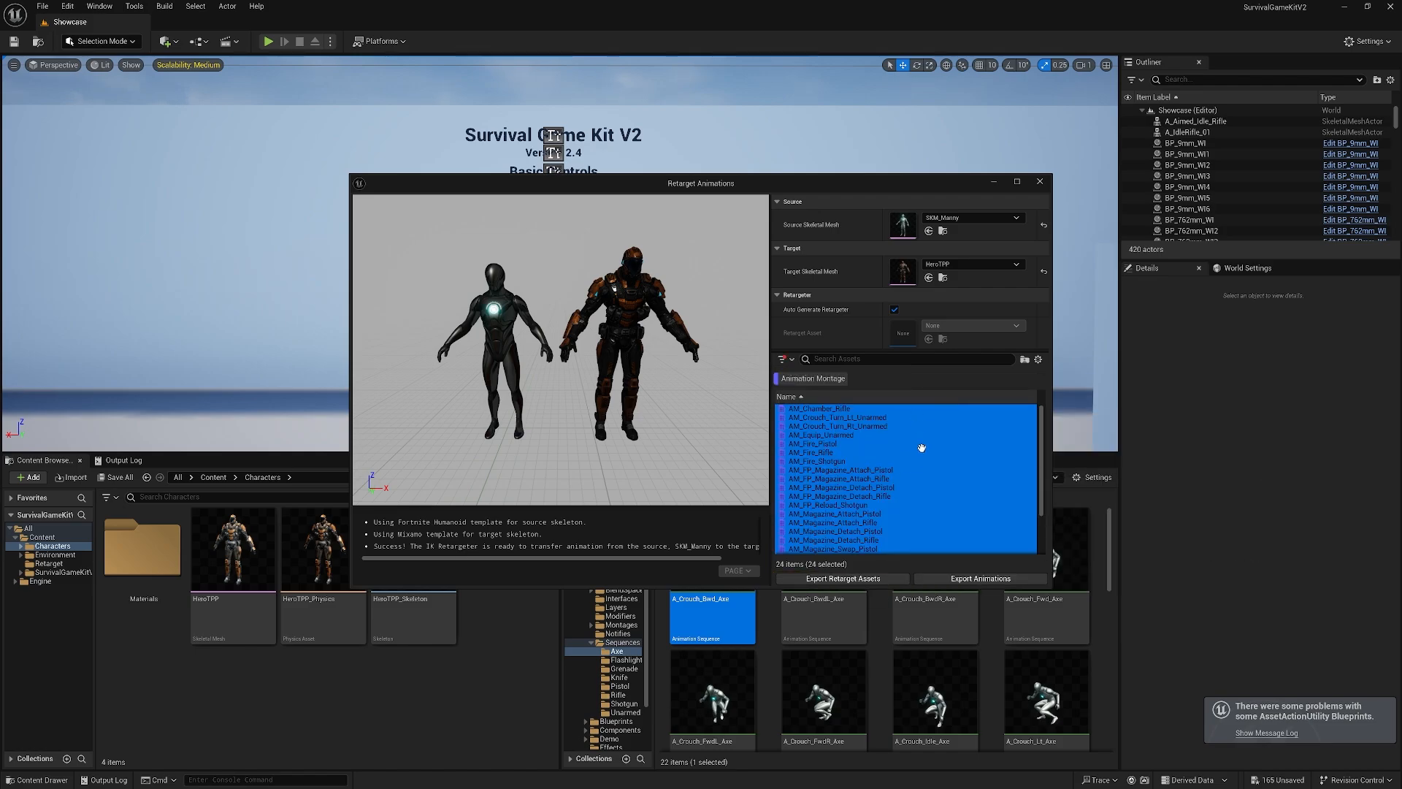
- Exclude AM_Crouch_Turn_Lt_Unarmed, AM_Crouch_Turn_Rt_Unarmed, AM_Turn_Lt_Unarmed and AM_Turn_Rt_Unarmed from the selected montages
{"action": "left_click", "coordinate": [891, 417], "text": "ctrl"}
{"action": "left_click", "coordinate": [891, 426], "text": "ctrl"}
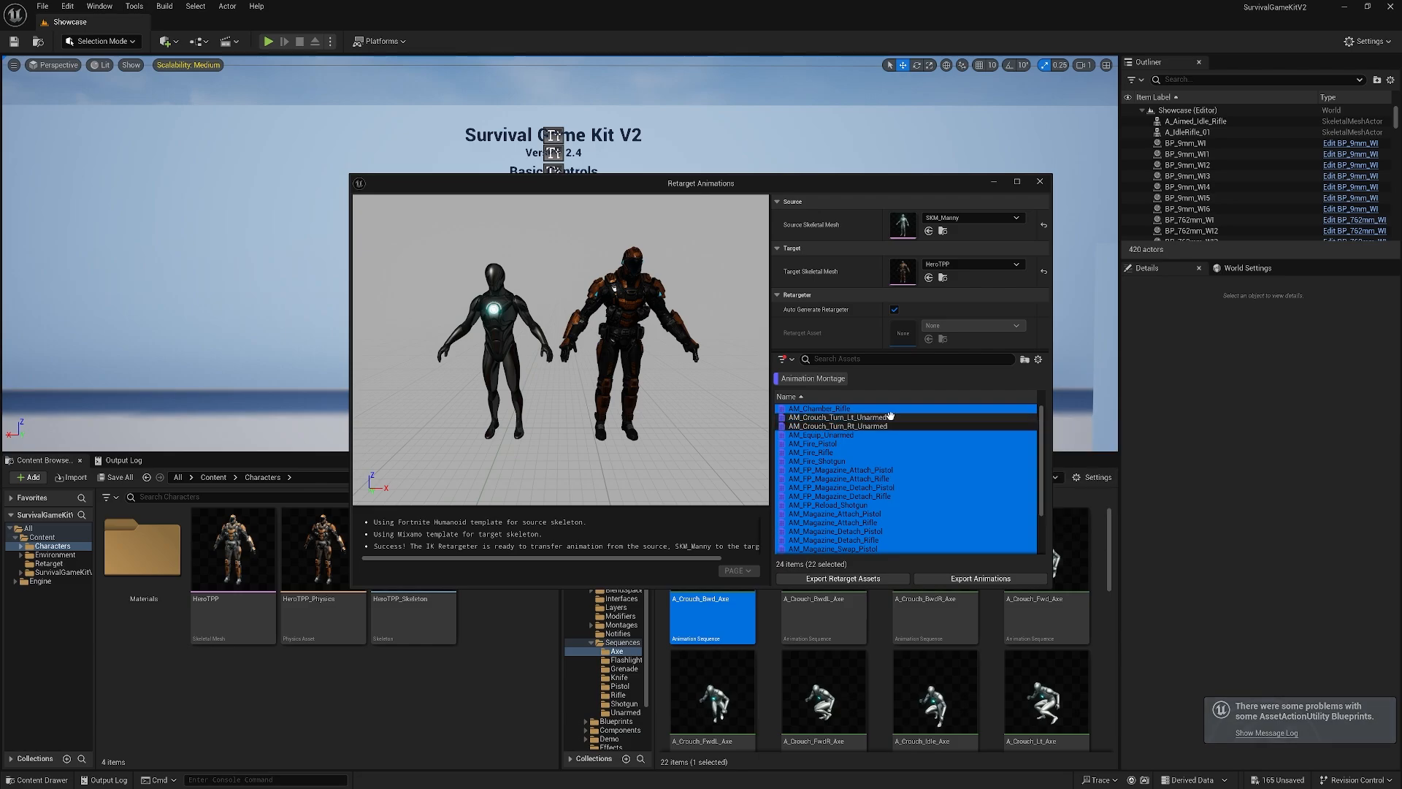
{"action": "scroll", "coordinate": [908, 476], "scroll_direction": "down", "scroll_amount": 3}
{"action": "left_click", "coordinate": [868, 550], "text": "ctrl"}
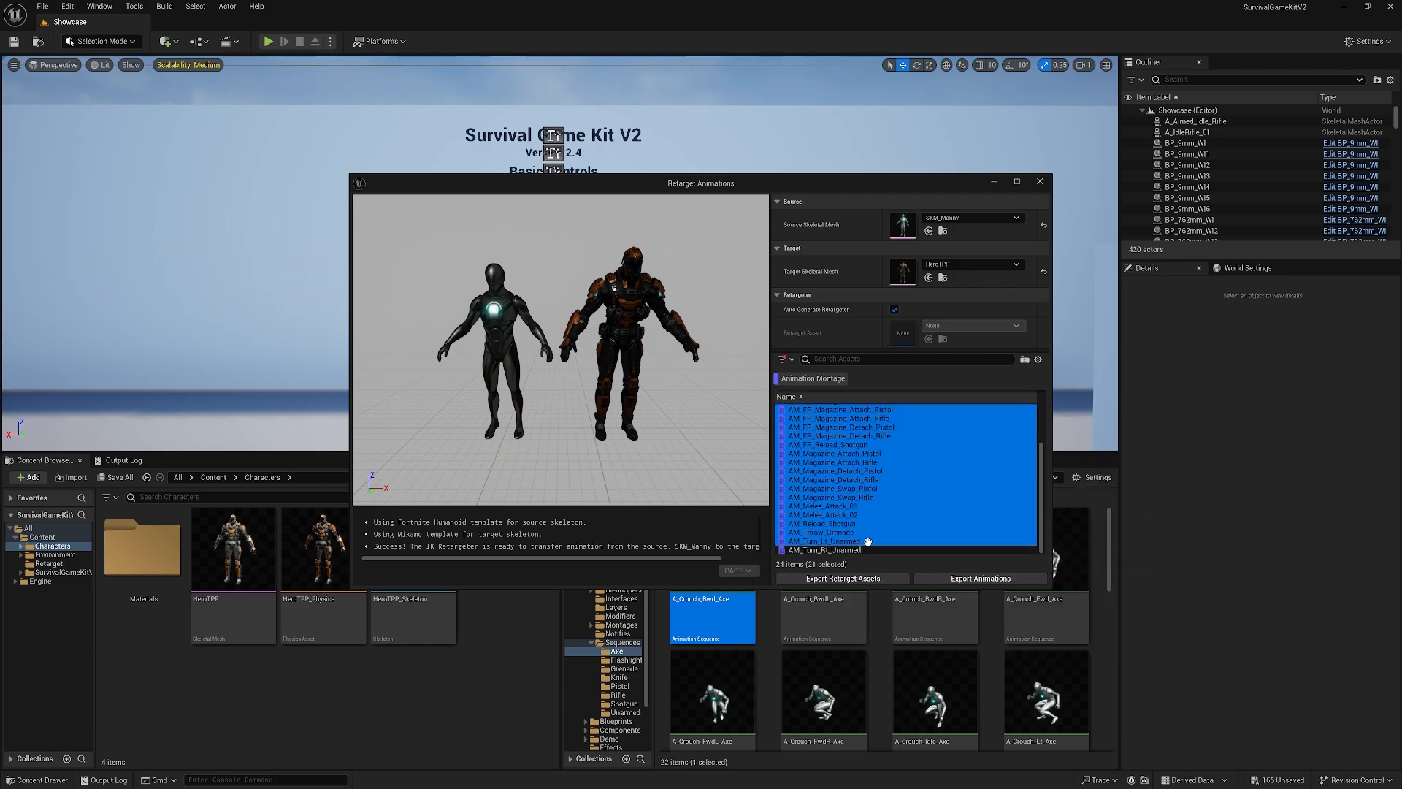
{"action": "left_click", "coordinate": [868, 542], "text": "ctrl"}
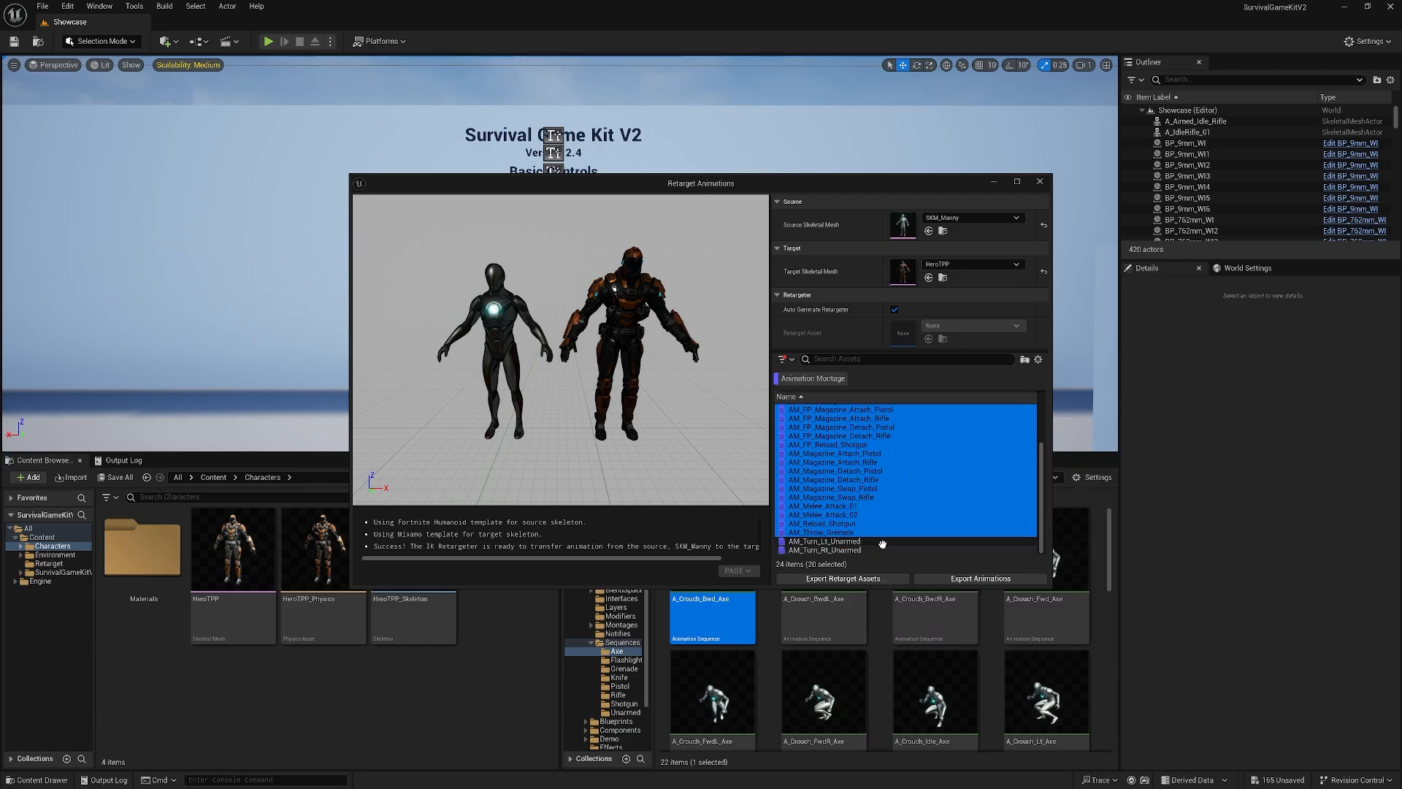
- Export the selected montages to the Content/Retarget folder with the suffix _Retarget and overwriting of existing files enabled
{"action": "left_click", "coordinate": [976, 579]}
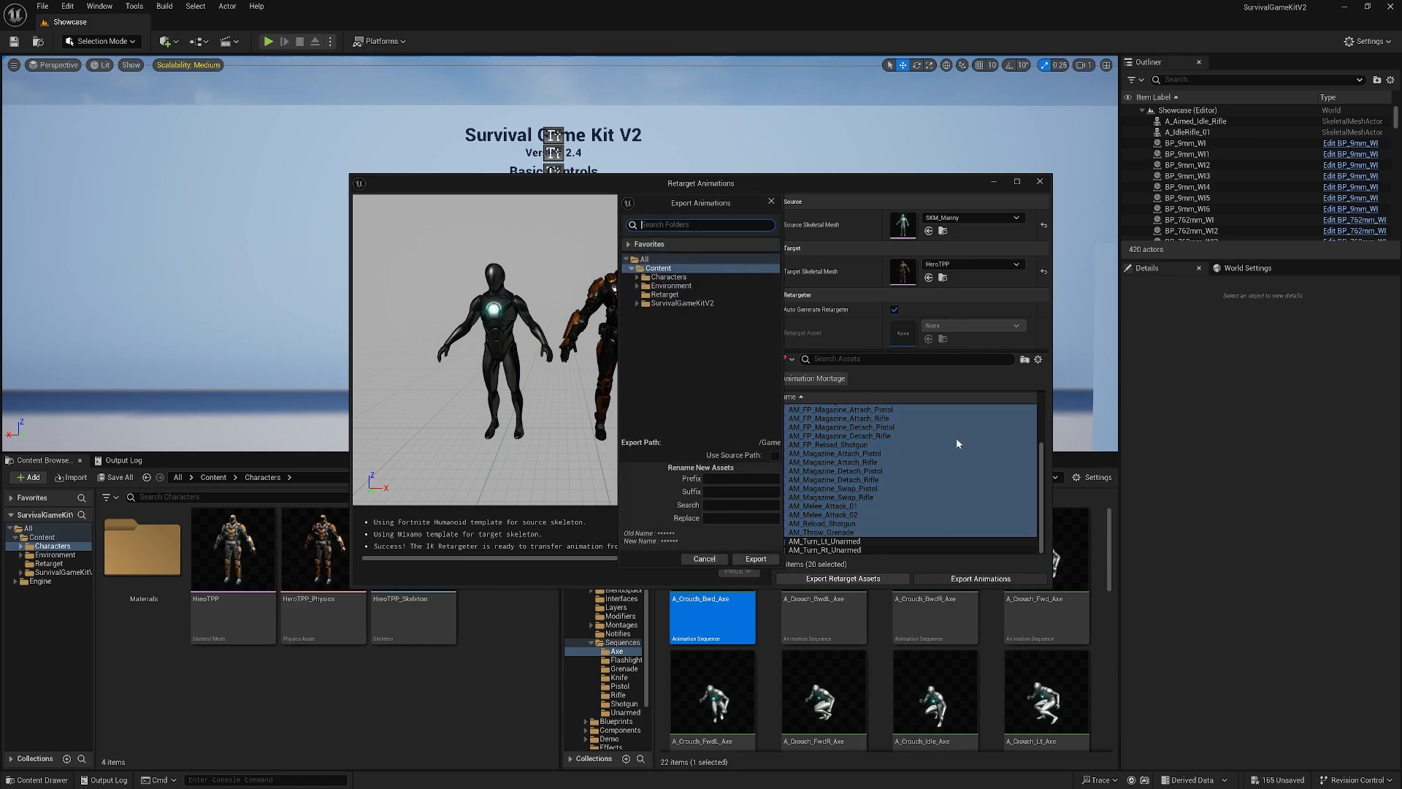
{"action": "left_click", "coordinate": [666, 294]}
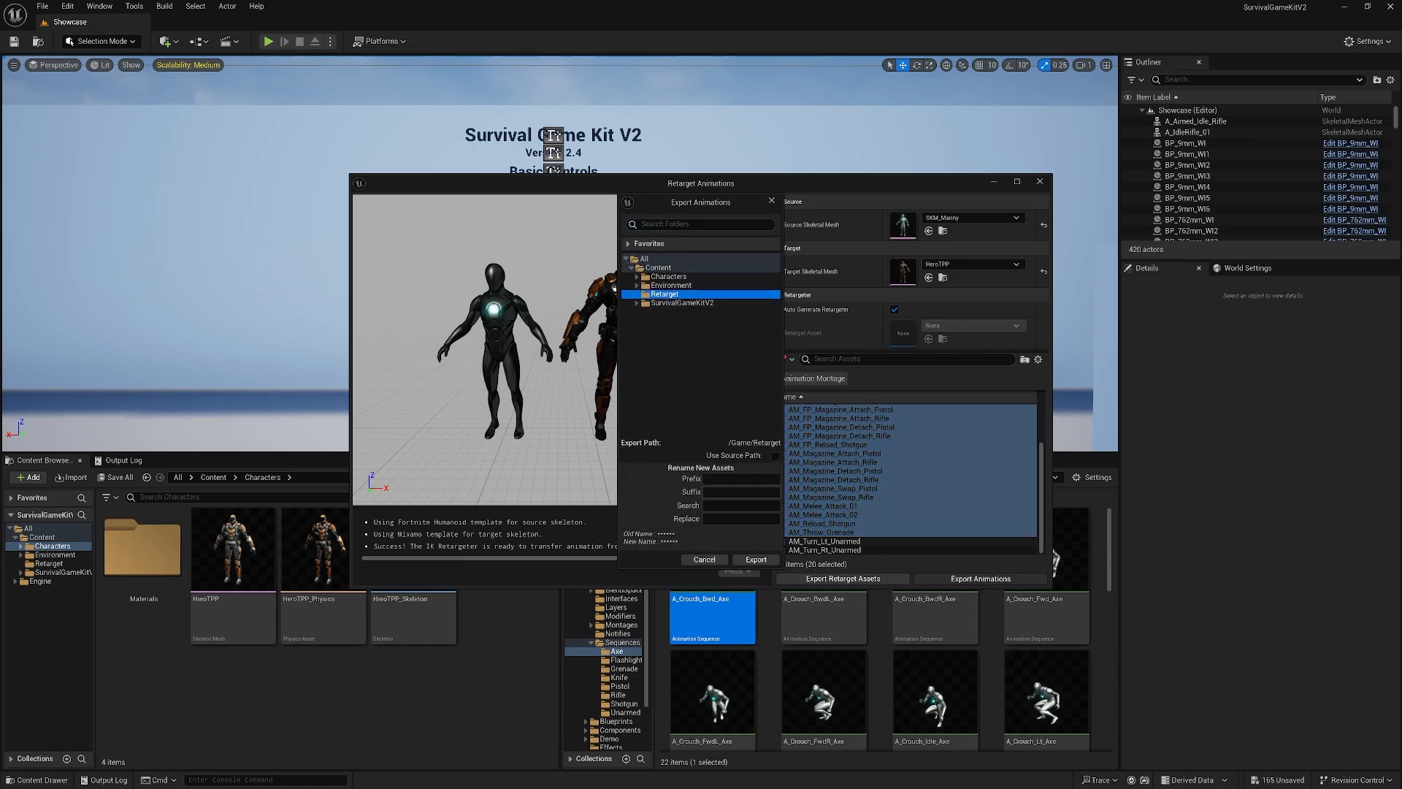
{"action": "left_click", "coordinate": [741, 493]}
{"action": "type", "text": "_Retarget"}
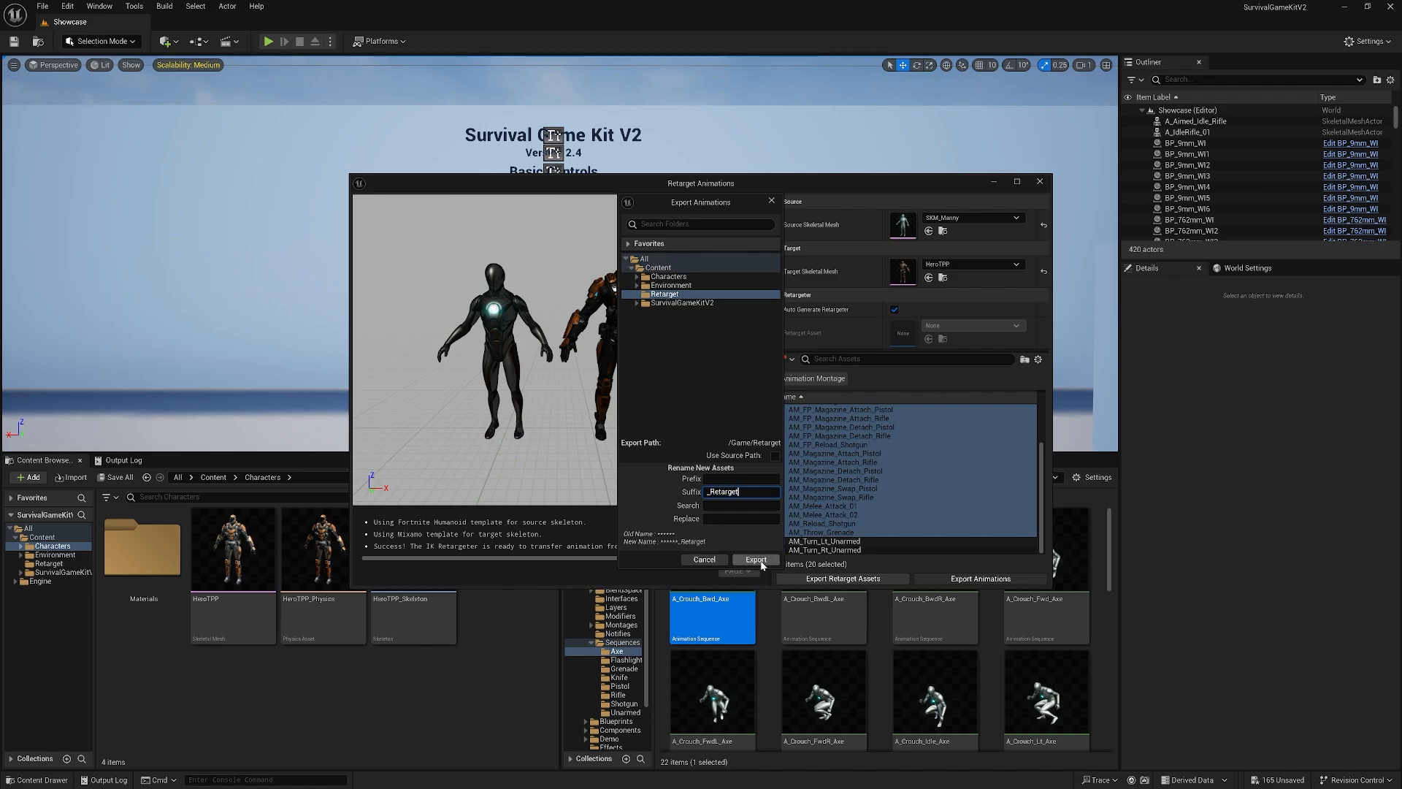
{"action": "left_click", "coordinate": [754, 559]}
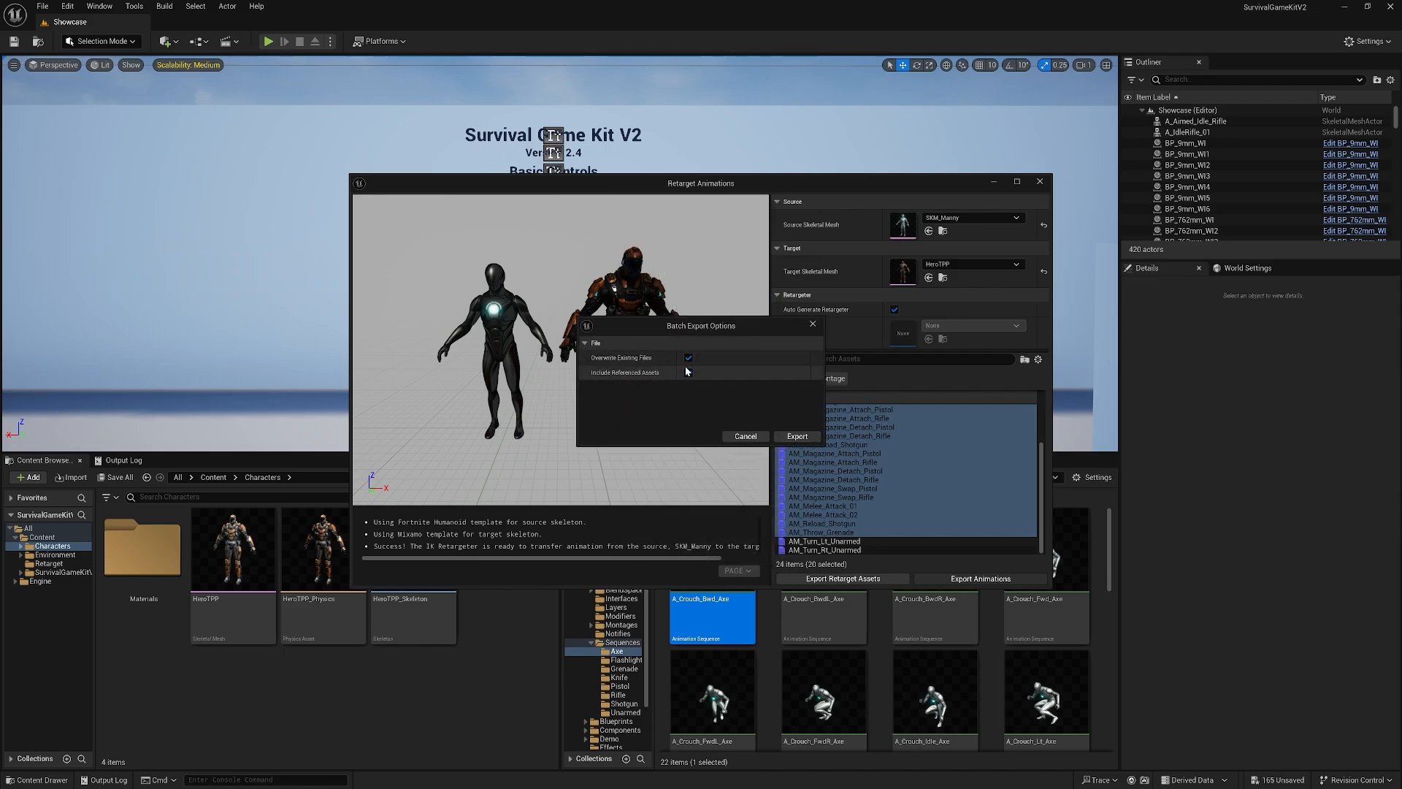
{"action": "left_click", "coordinate": [797, 437]}
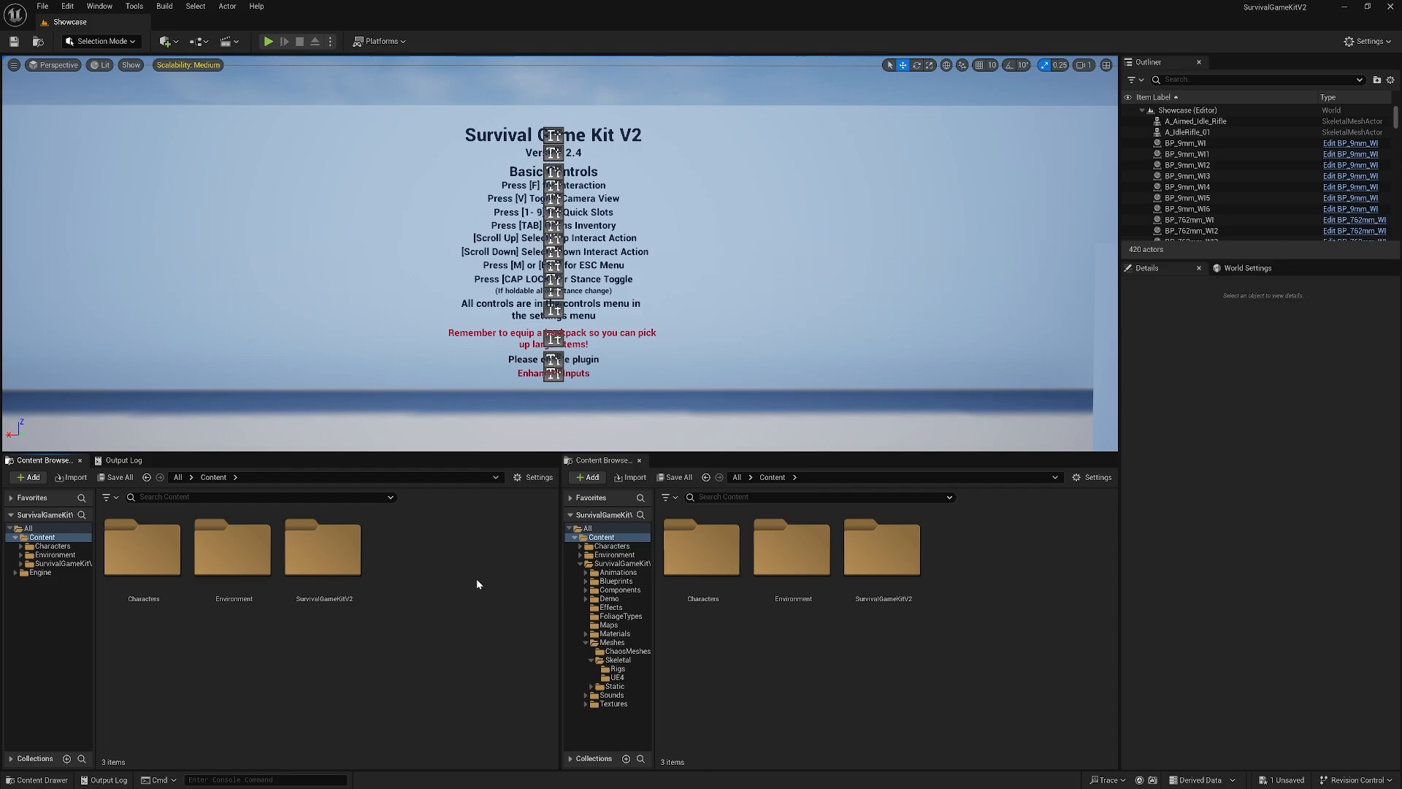
- Create an IK Rig asset named Target in the Content/Characters folder
{"action": "double_click", "coordinate": [146, 549]}
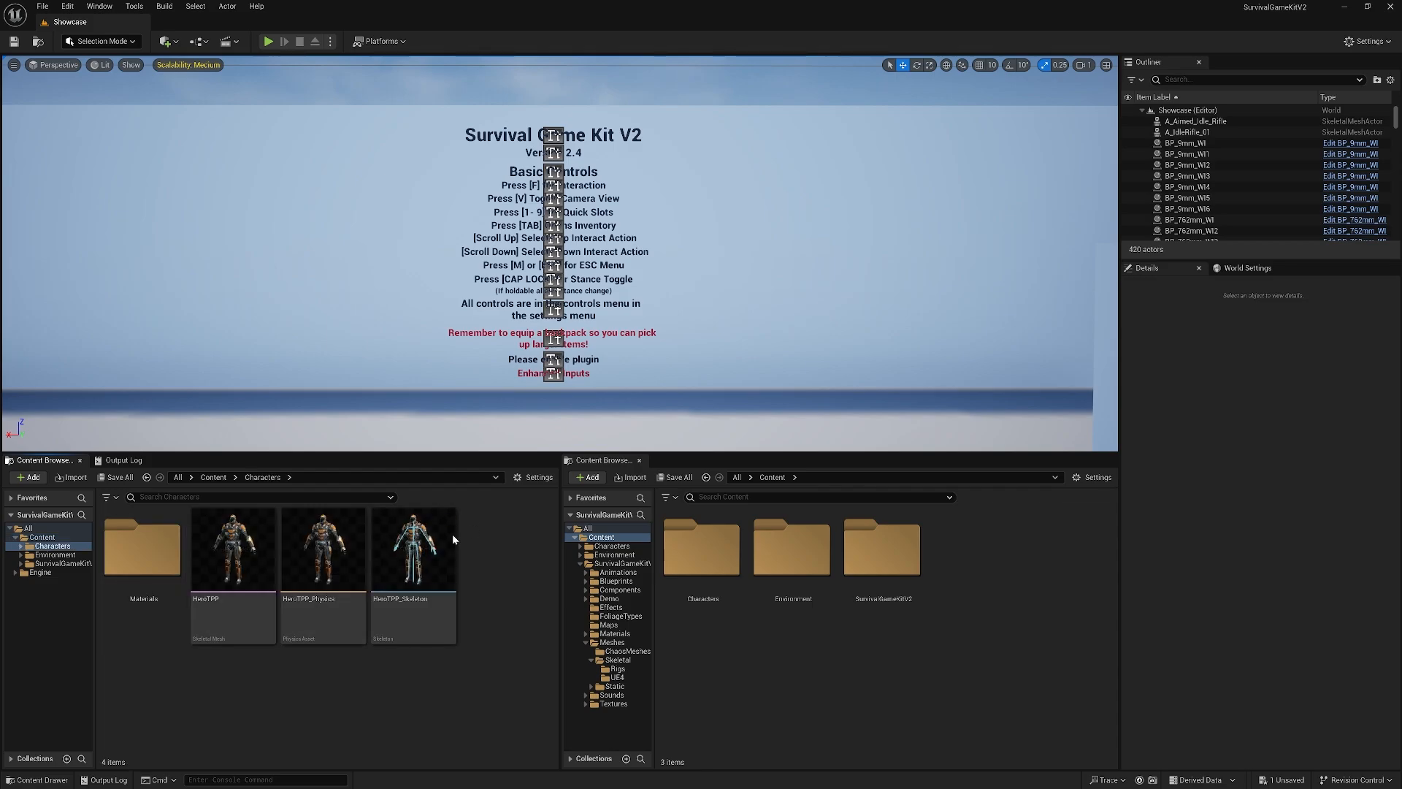
{"action": "right_click", "coordinate": [496, 561]}
{"action": "mouse_move", "coordinate": [621, 330]}
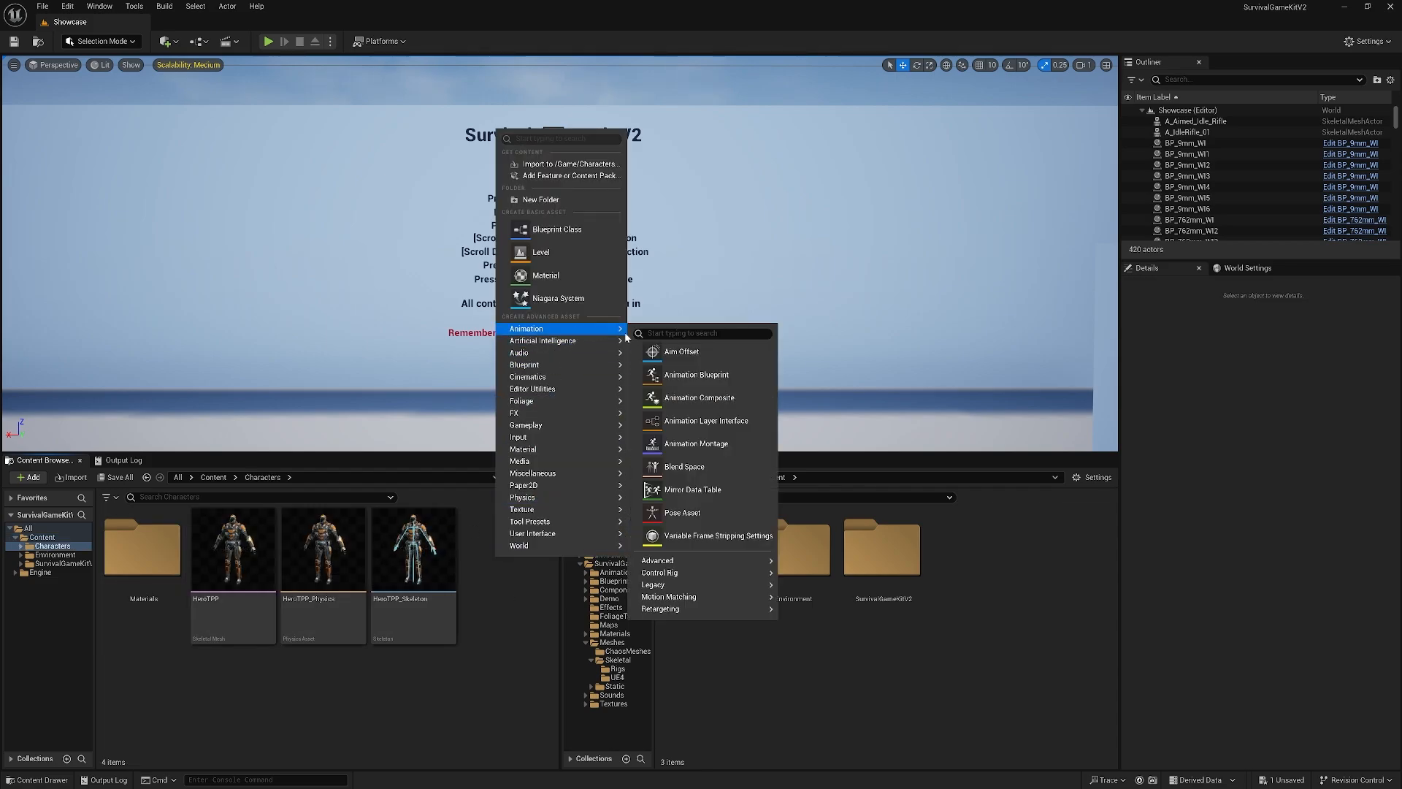
{"action": "type", "text": "ik"}
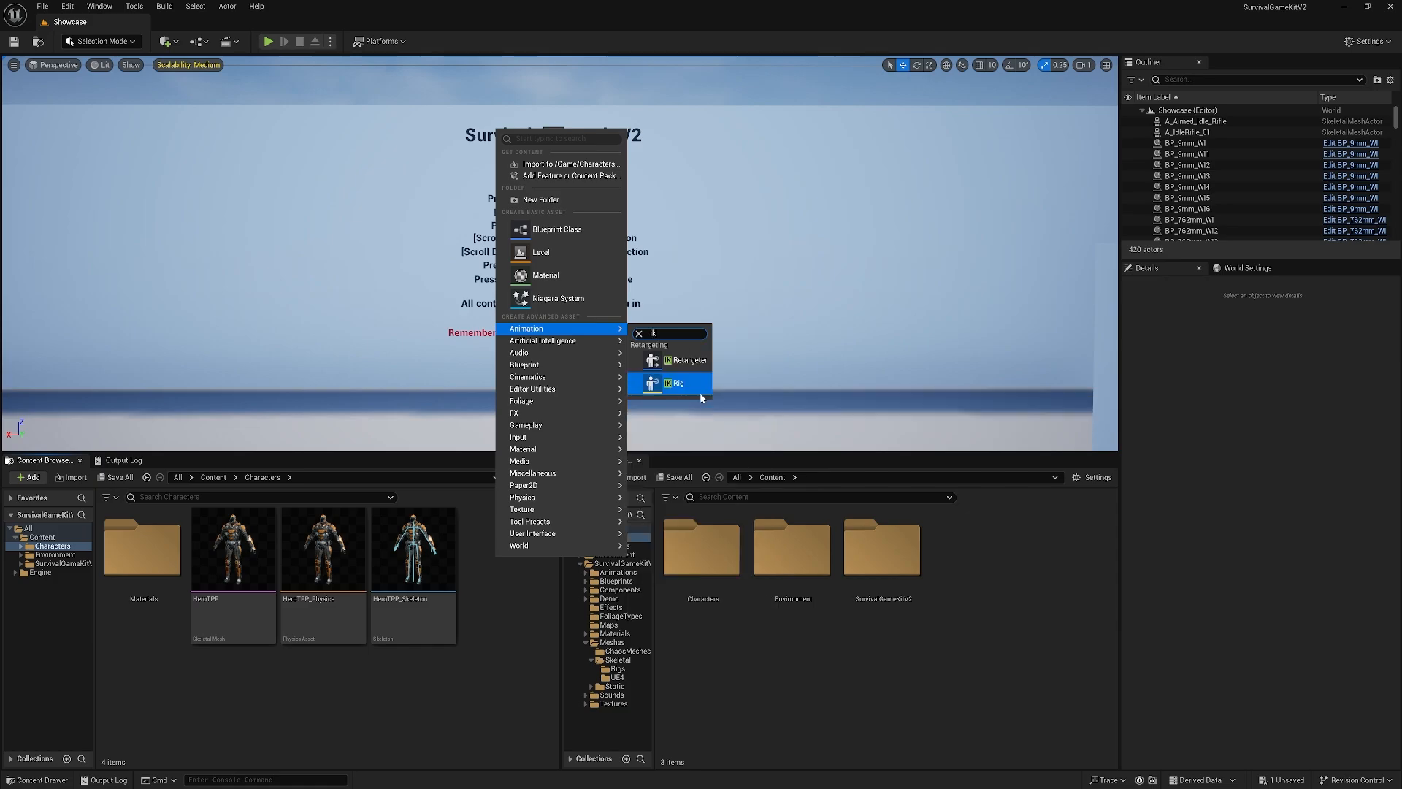
{"action": "left_click", "coordinate": [672, 385]}
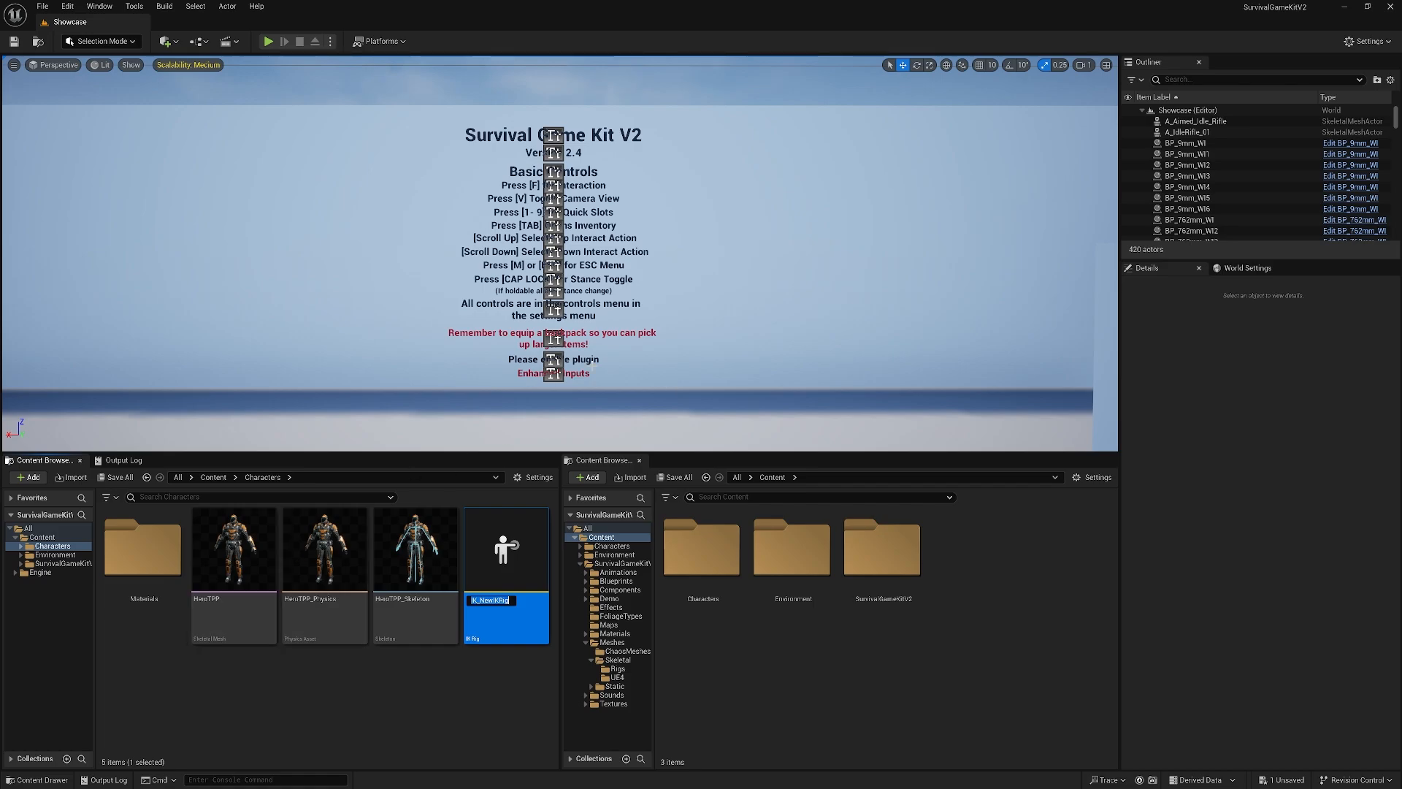
{"action": "type", "text": "Target"}
{"action": "key", "text": "Return"}
- Open the Target IK Rig, set HeroTPP as its preview skeletal mesh, and dock its editor beside the Showcase level
{"action": "double_click", "coordinate": [504, 567]}
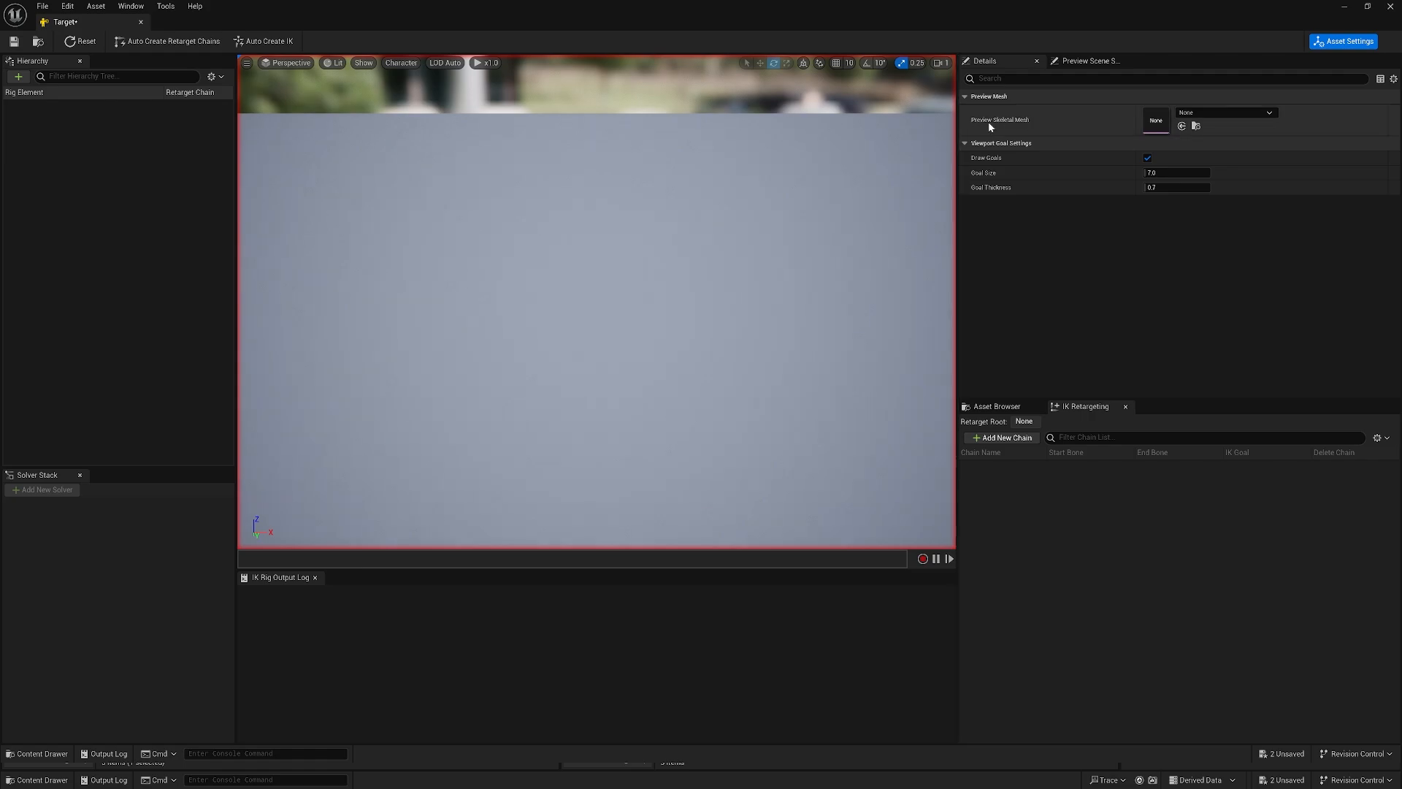
{"action": "left_click", "coordinate": [1205, 115]}
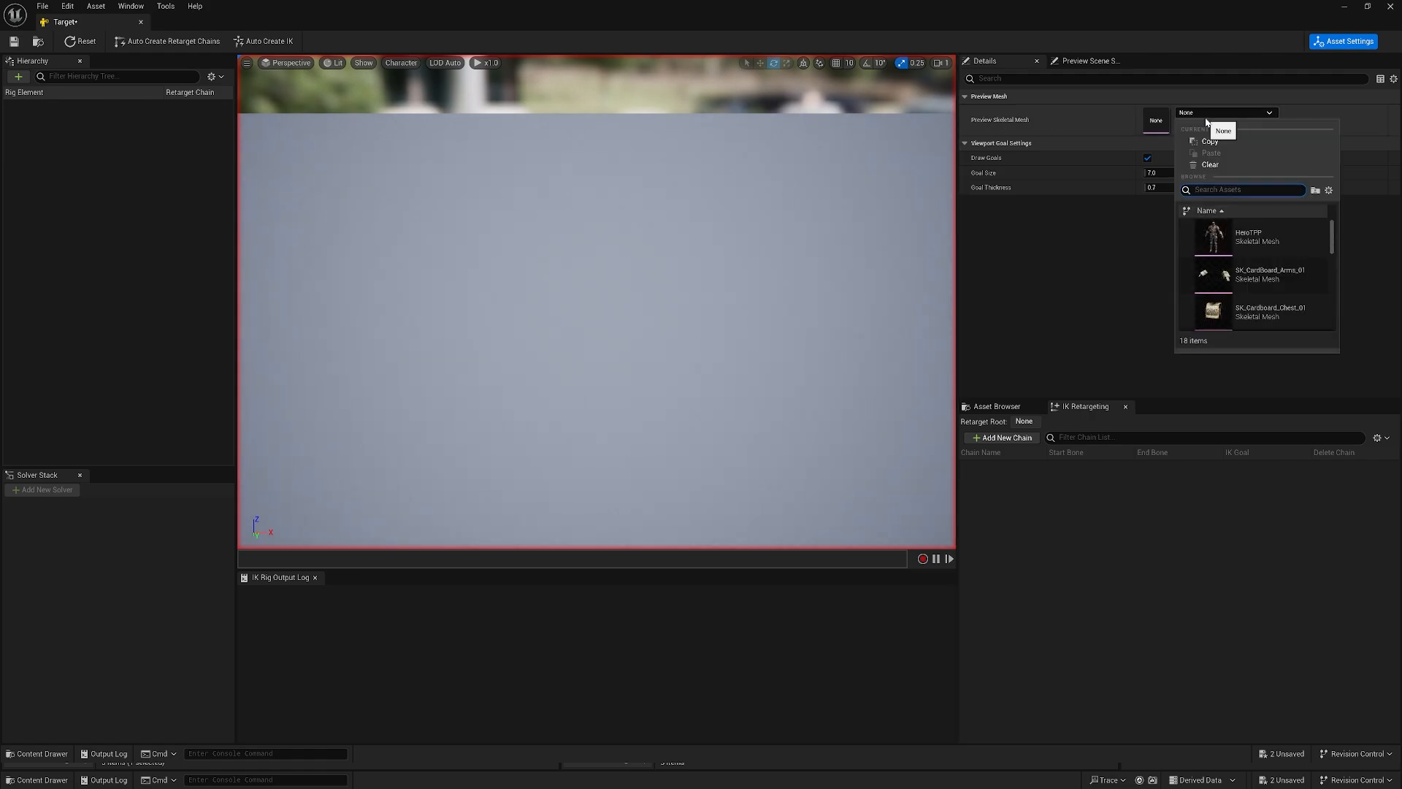
{"action": "left_click", "coordinate": [1257, 237]}
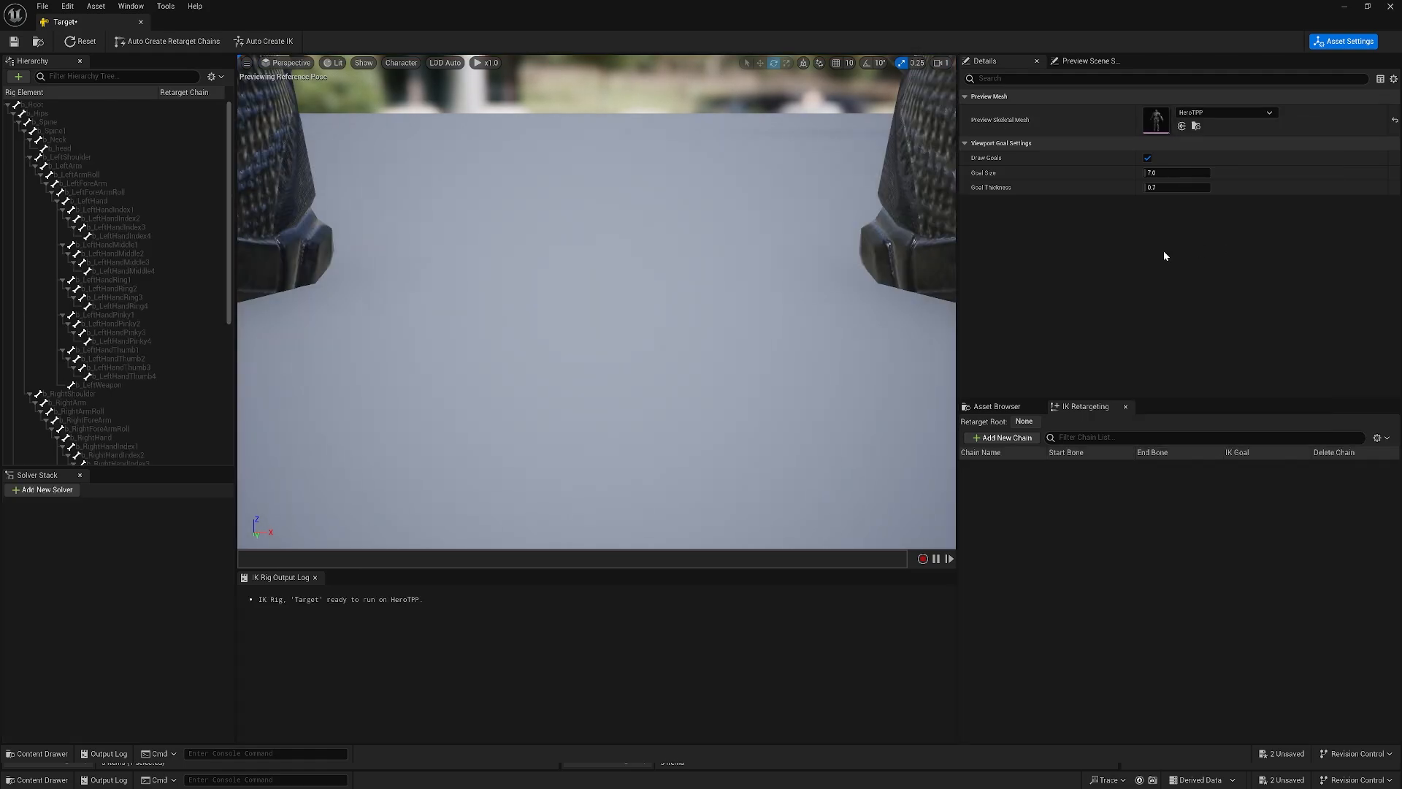
{"action": "left_click_drag", "start_coordinate": [65, 22], "coordinate": [184, 28]}
- Open the IK_Mannequin rig from SurvivalGameKitV2/Meshes/Skeletal/Rigs to view its retarget chains
{"action": "left_click", "coordinate": [70, 22]}
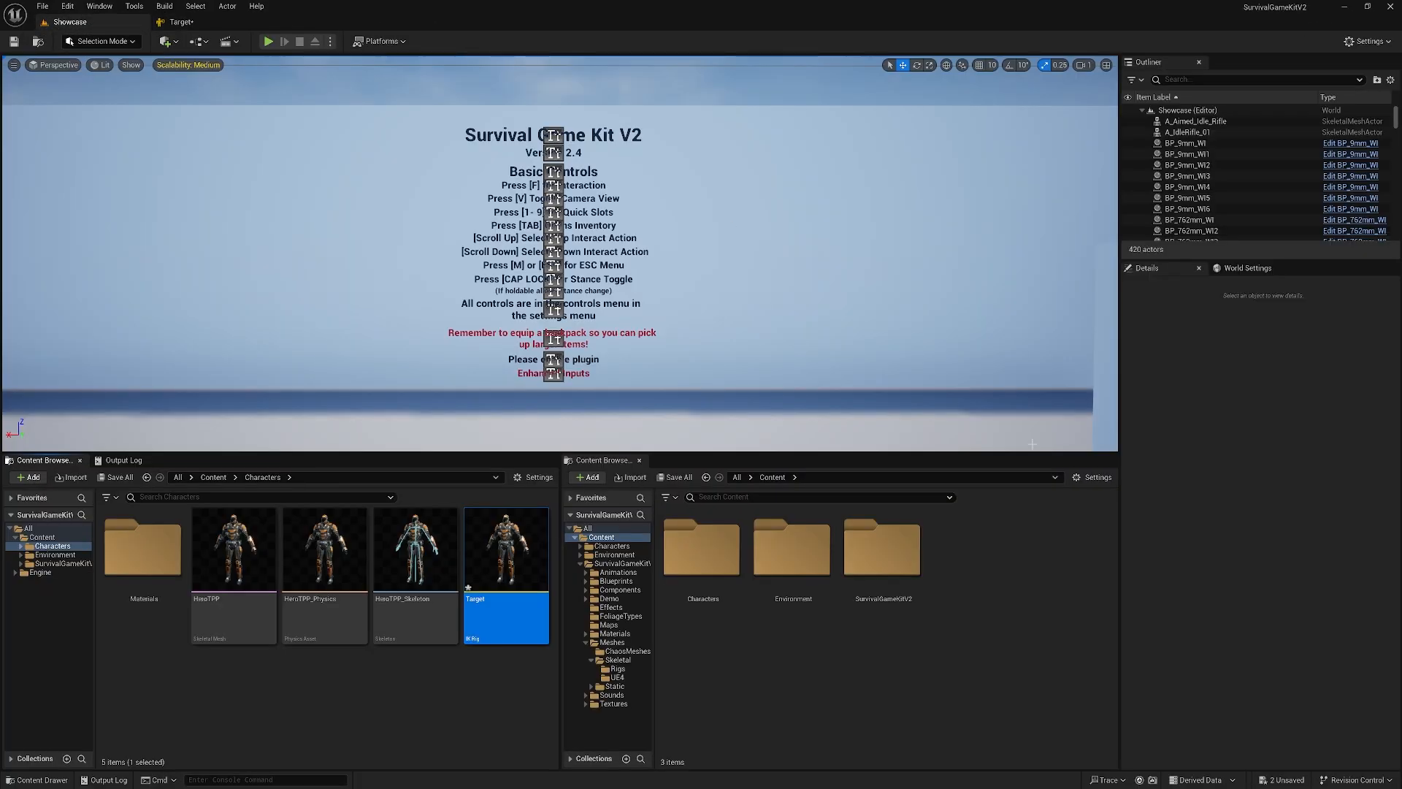
{"action": "left_click", "coordinate": [896, 572]}
{"action": "double_click", "coordinate": [896, 572]}
{"action": "scroll", "coordinate": [880, 644], "scroll_direction": "down", "scroll_amount": 2}
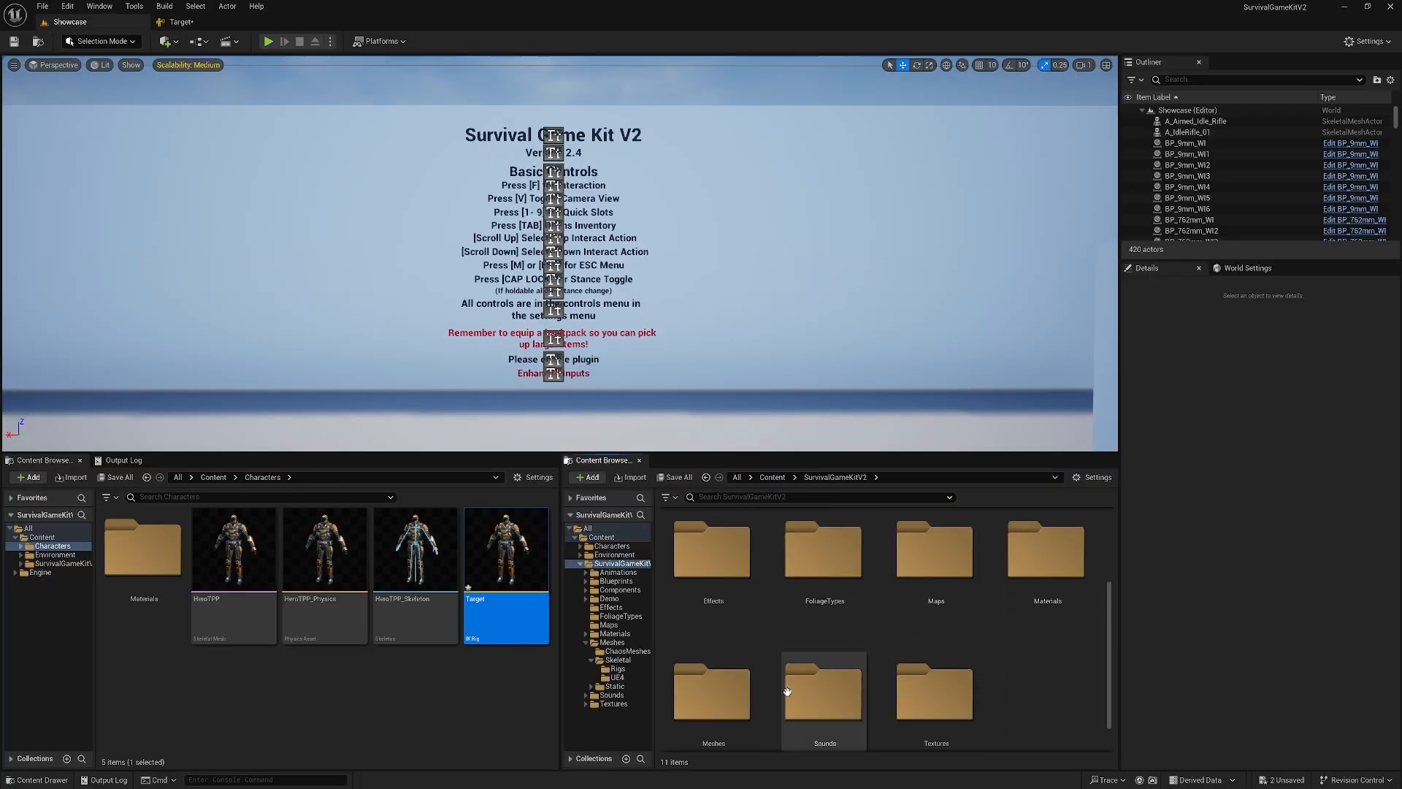
{"action": "double_click", "coordinate": [722, 689]}
{"action": "double_click", "coordinate": [792, 549]}
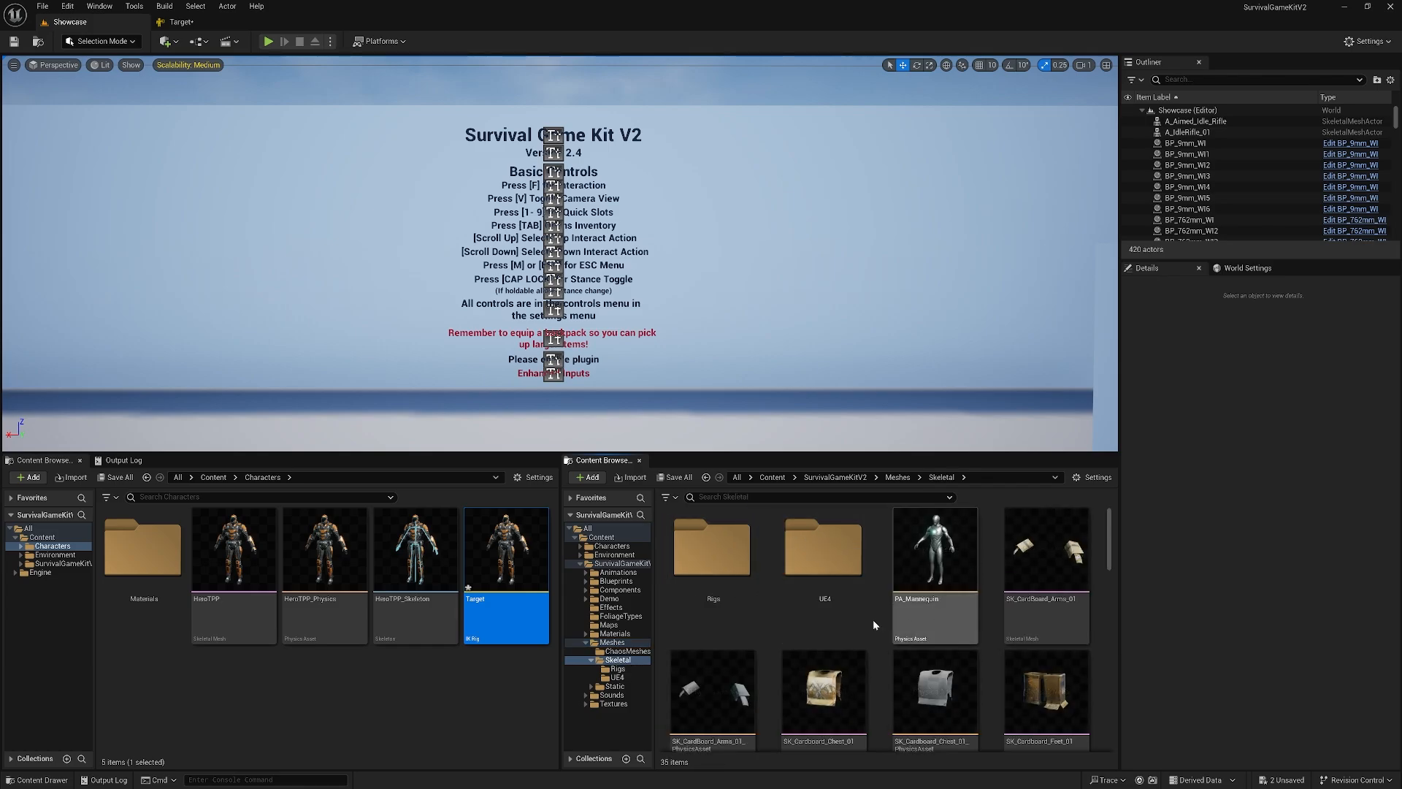
{"action": "double_click", "coordinate": [716, 549]}
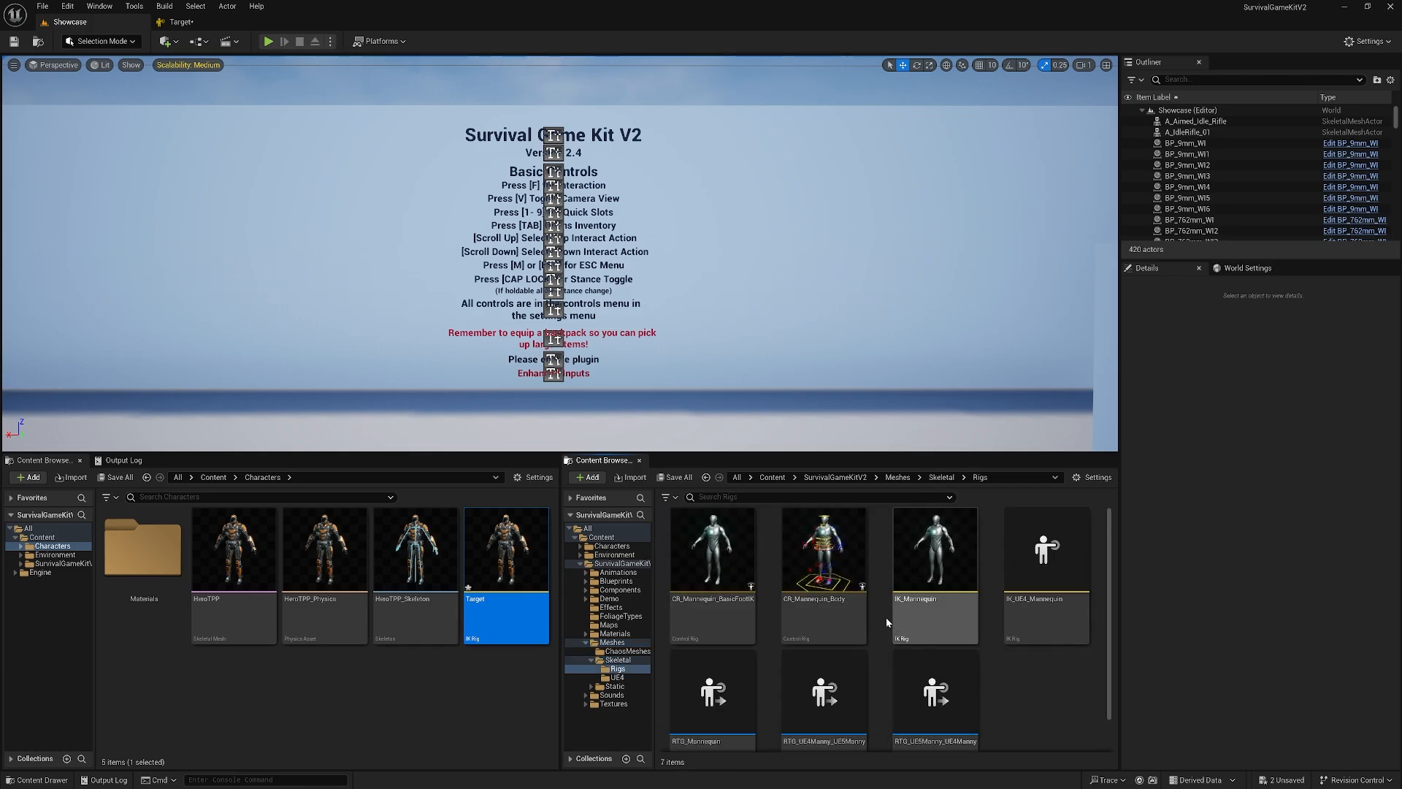
{"action": "left_click", "coordinate": [941, 541]}
{"action": "double_click", "coordinate": [942, 541]}
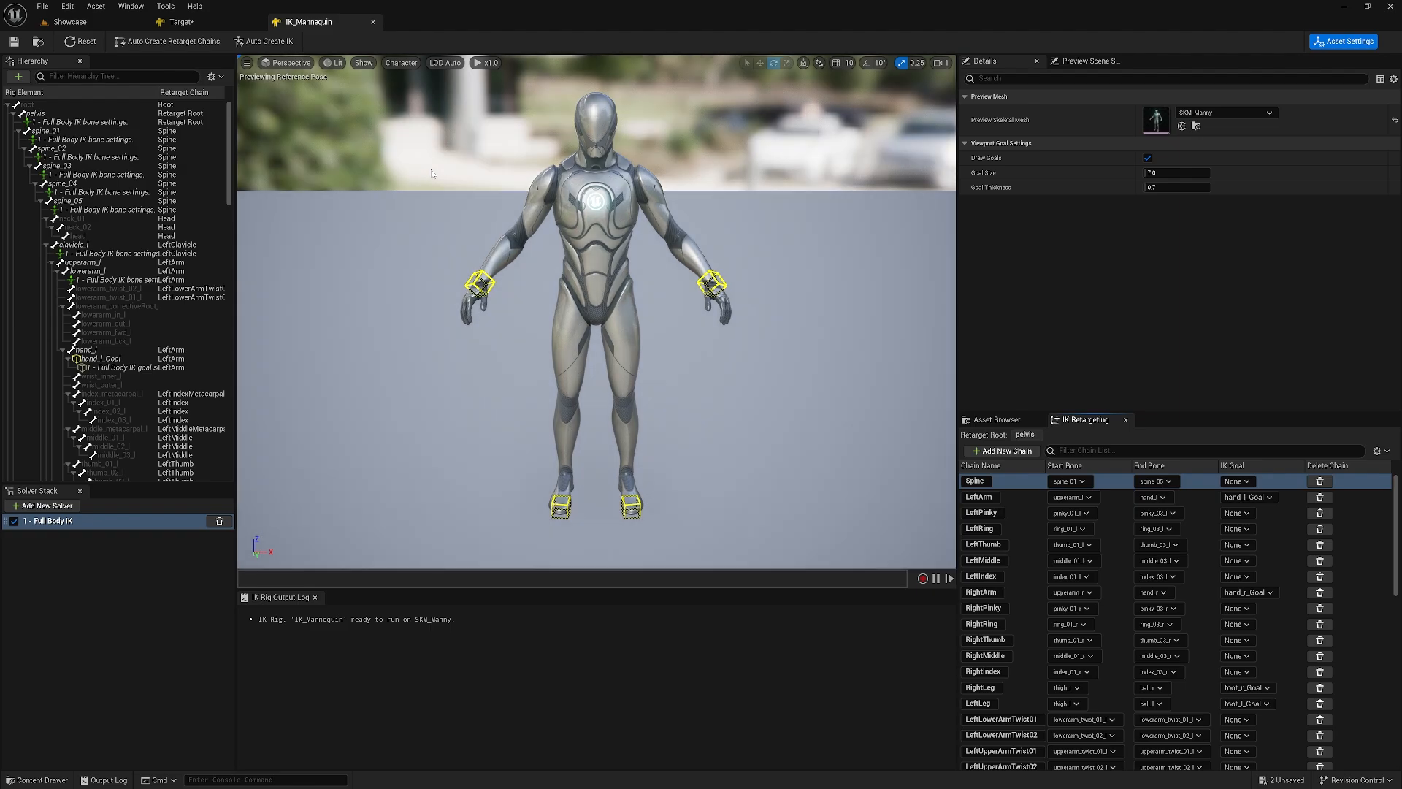
- Return to the Target IK Rig and set the b_Hips bone as its retarget root
{"action": "left_click", "coordinate": [208, 22]}
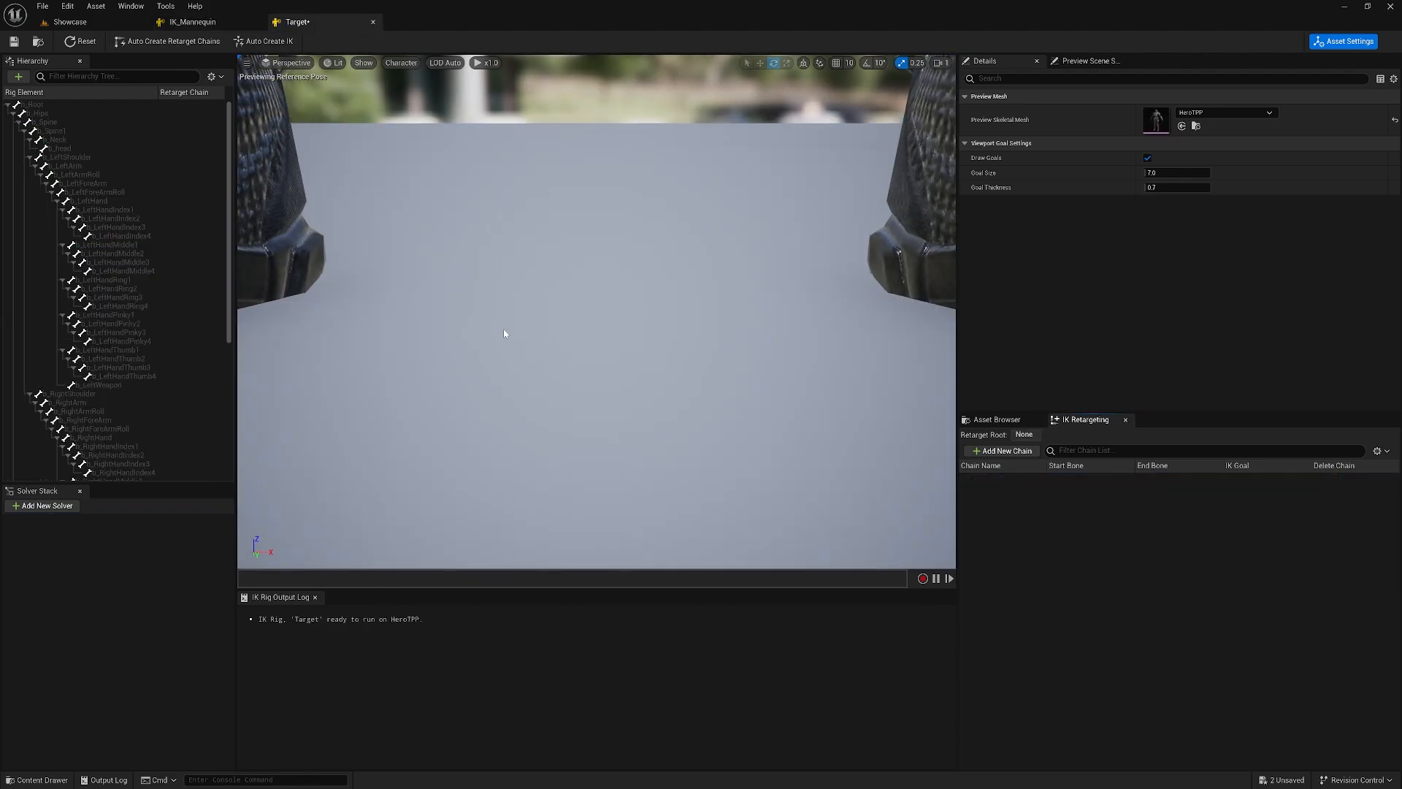
{"action": "left_click", "coordinate": [47, 113]}
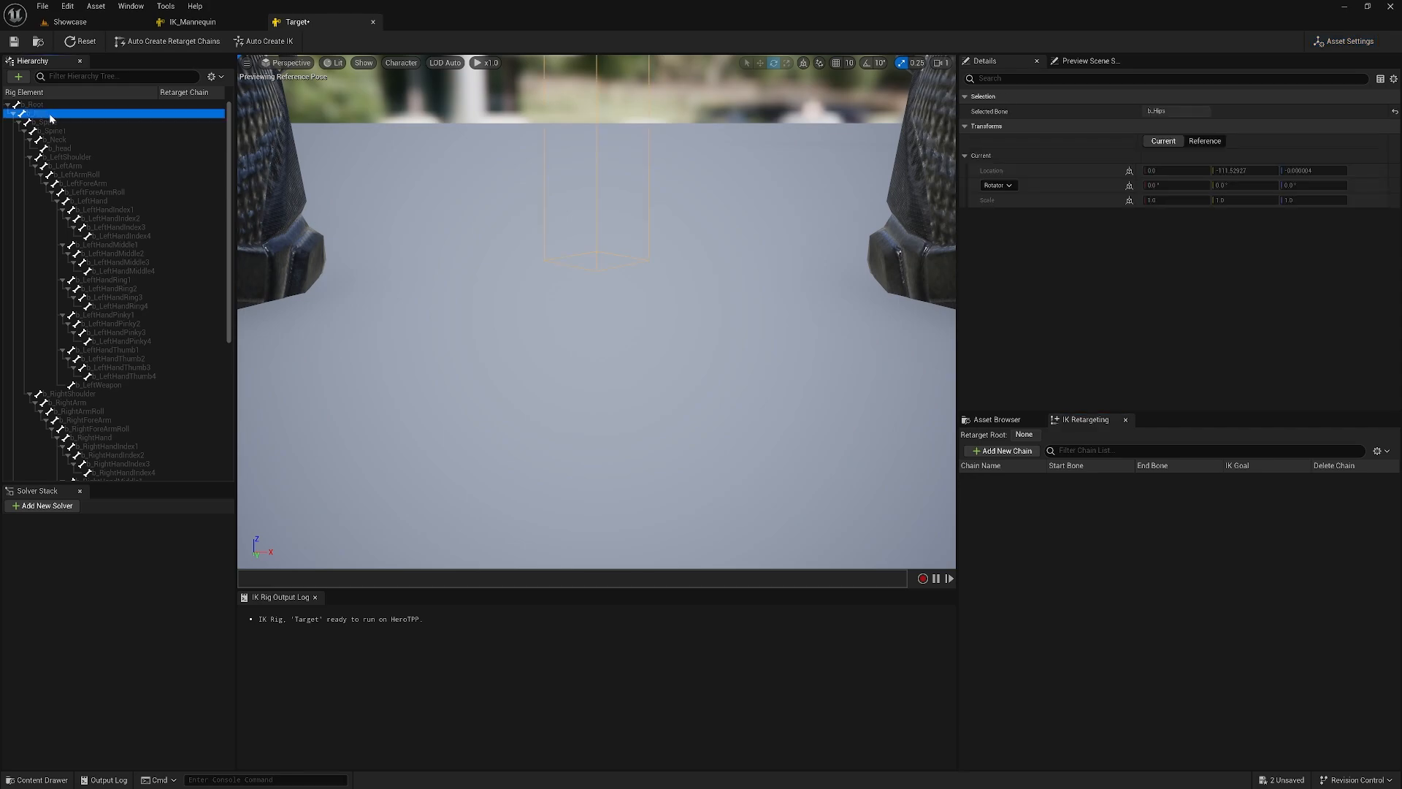
{"action": "right_click", "coordinate": [49, 113]}
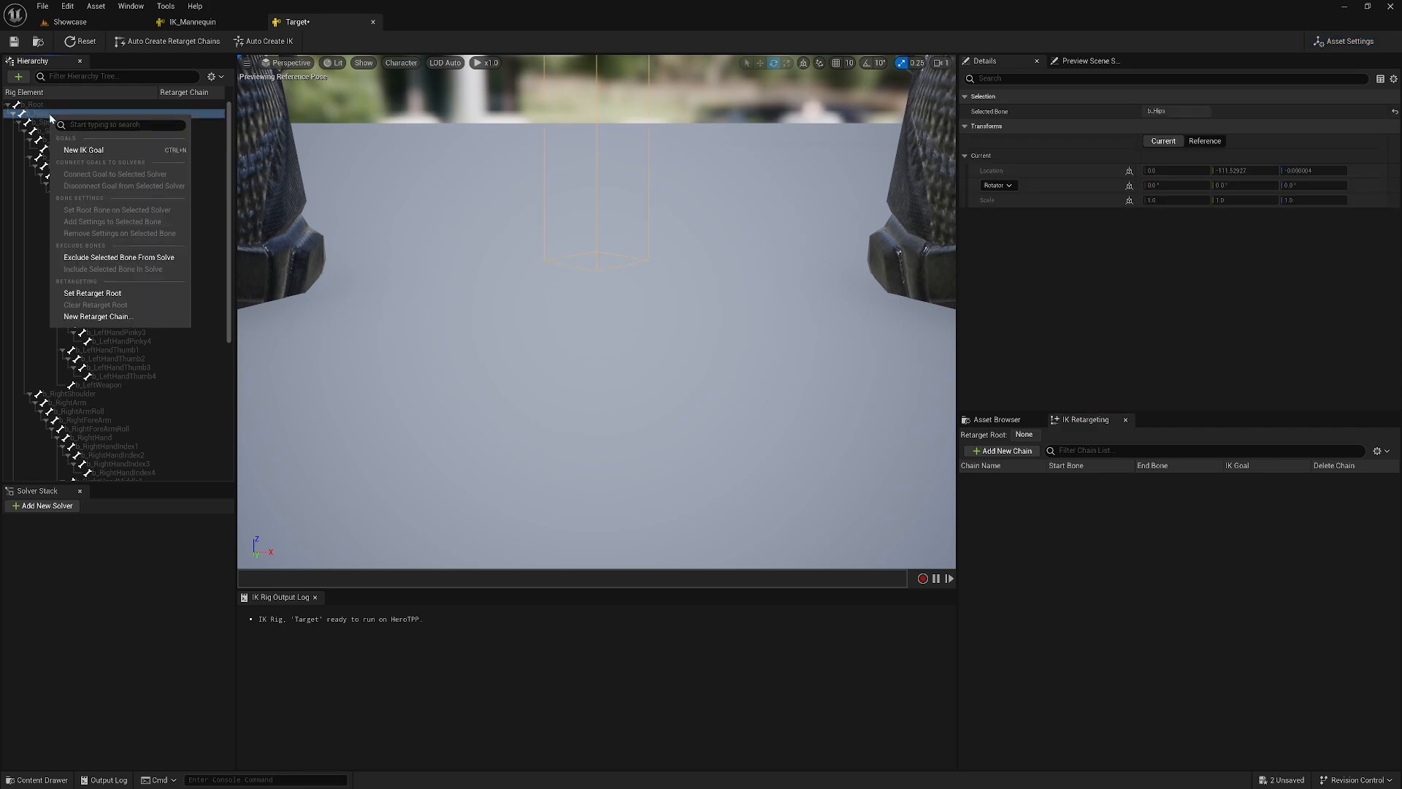
{"action": "left_click", "coordinate": [104, 291]}
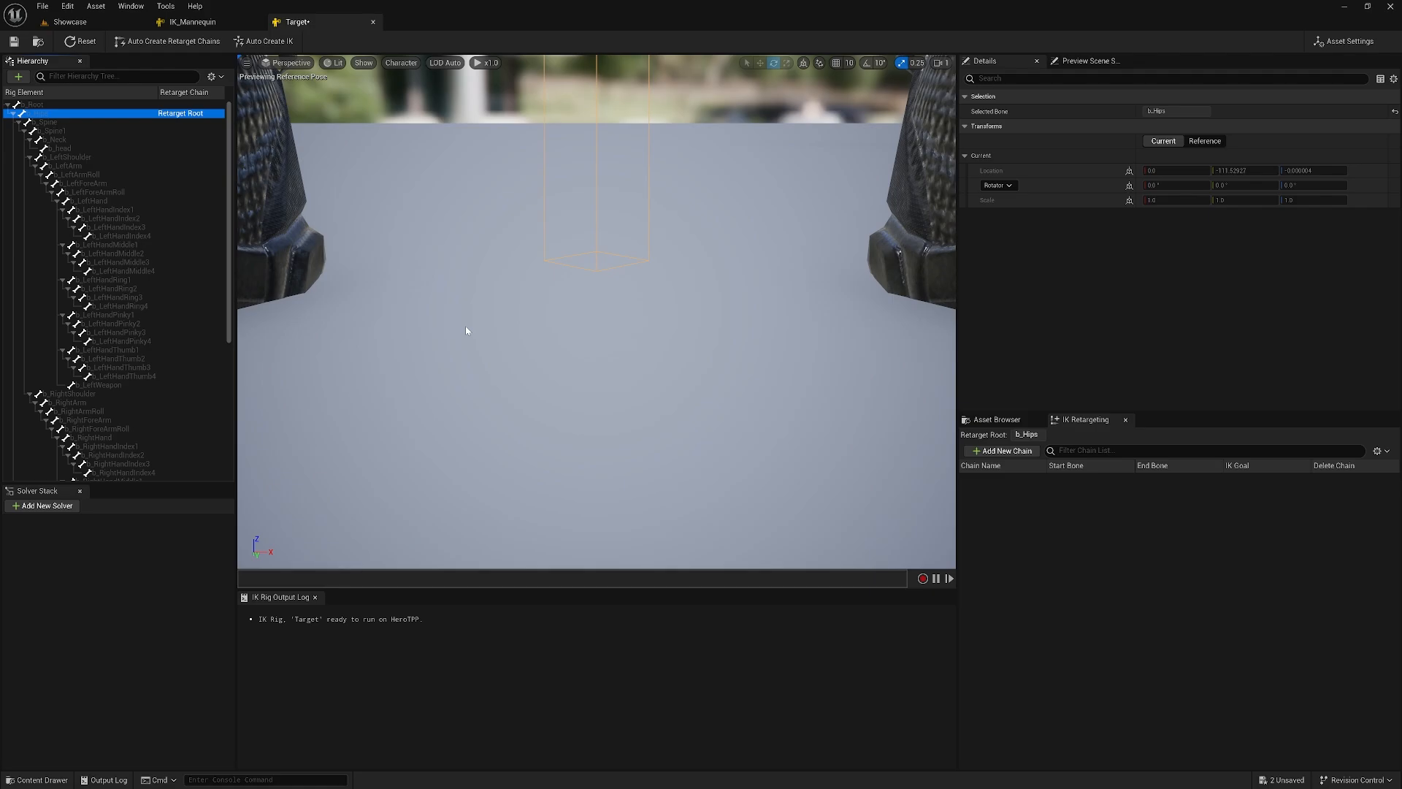
- Add a retarget chain named Root for the b_Root bone, without a goal
{"action": "right_click", "coordinate": [44, 109]}
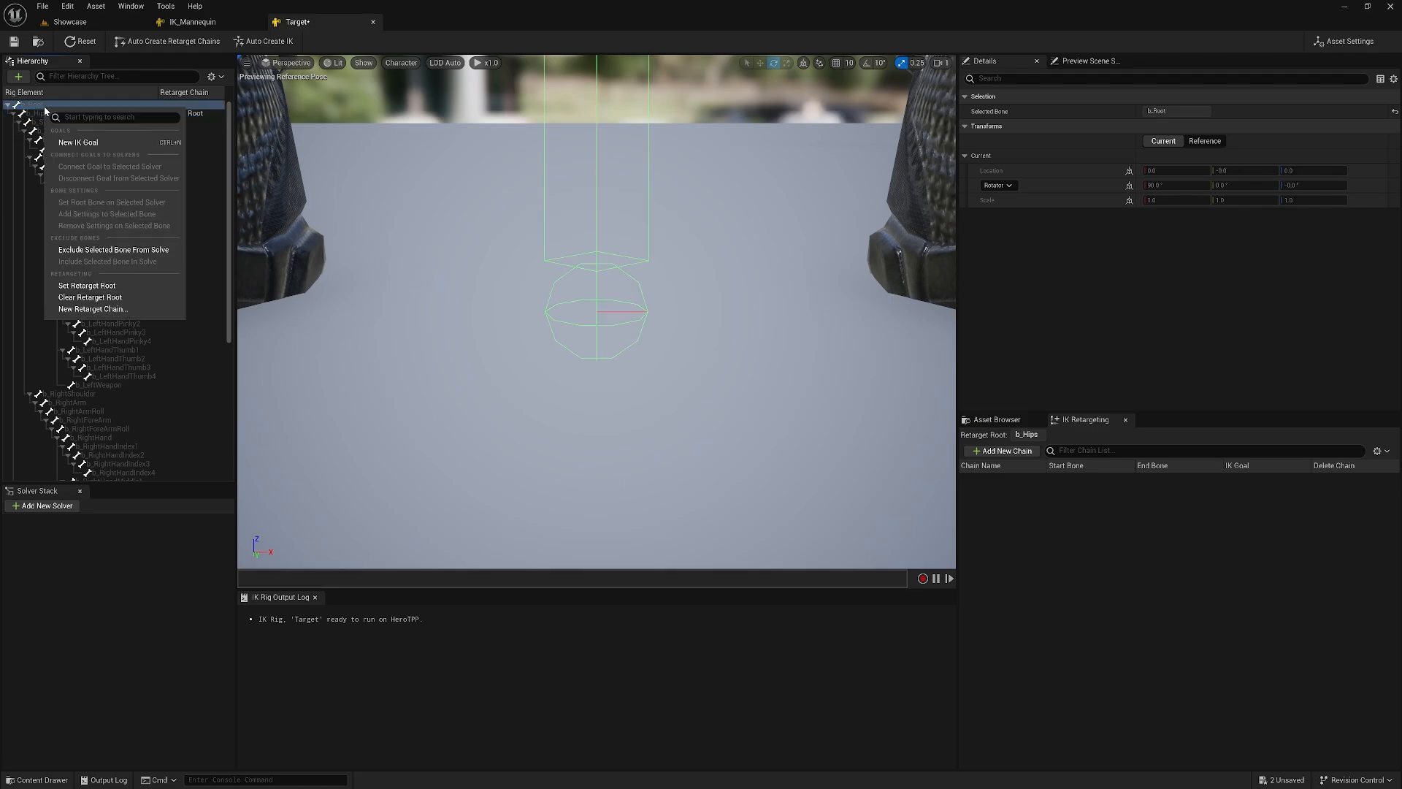
{"action": "left_click", "coordinate": [54, 314]}
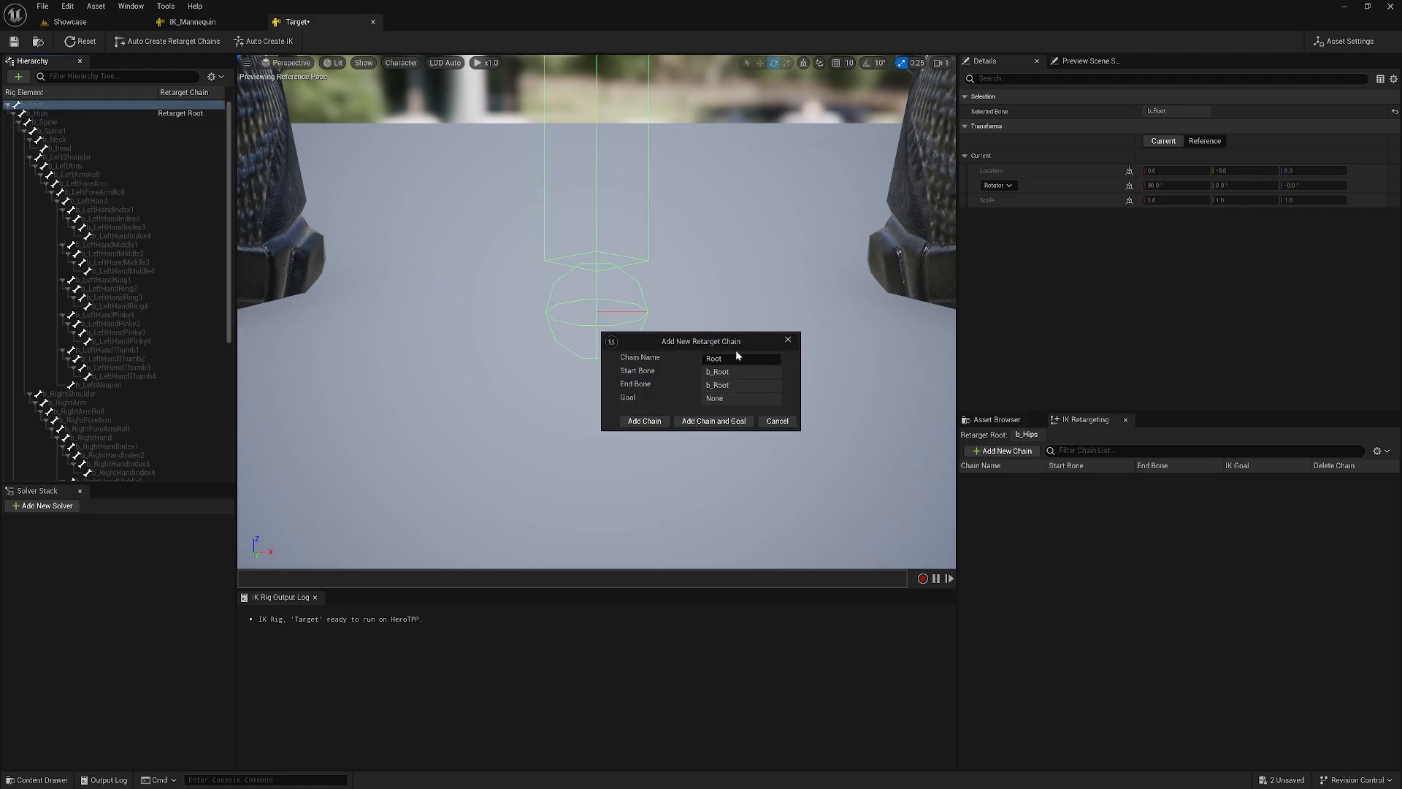
{"action": "left_click", "coordinate": [647, 422]}
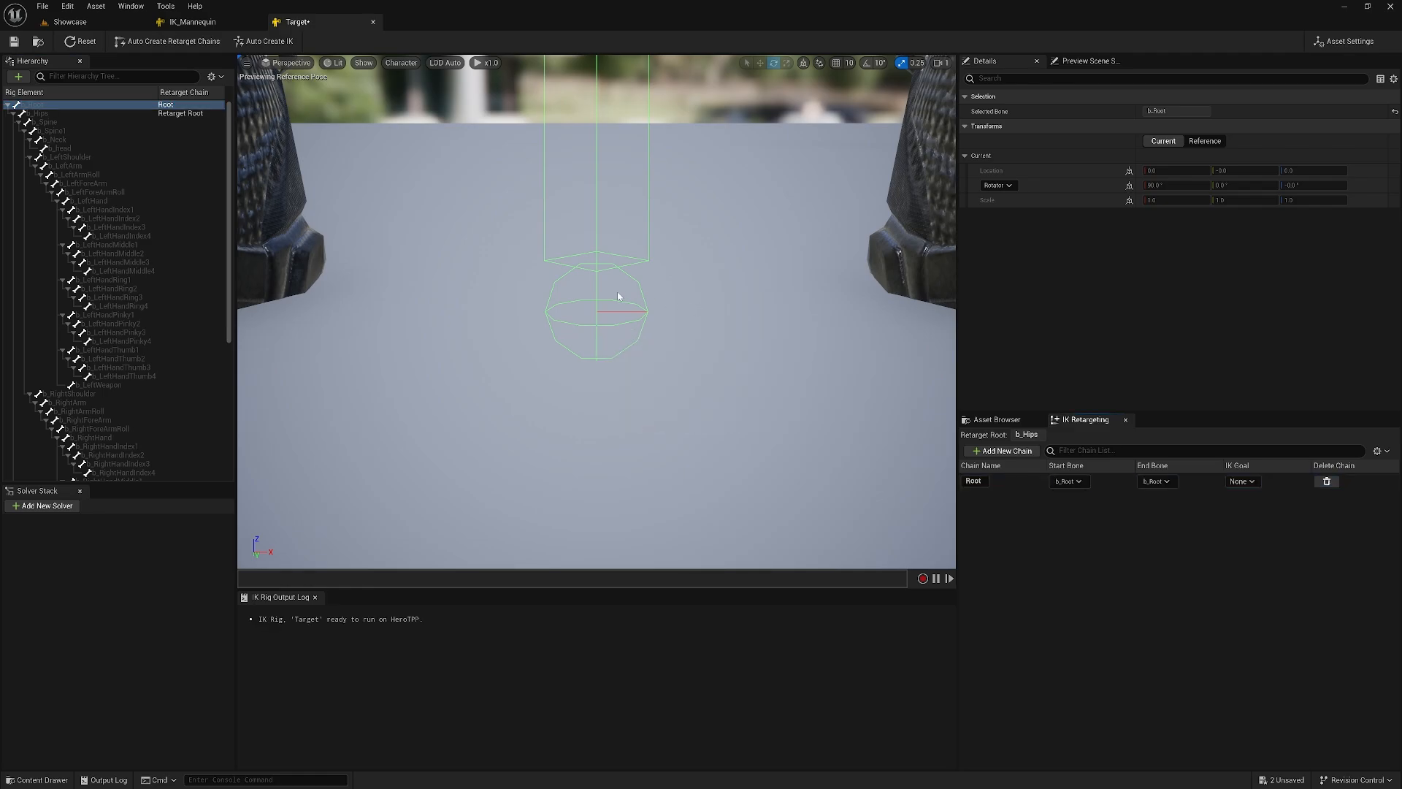
- Add a retarget chain named Spine from b_Spine to b_Spine1, without a goal
{"action": "left_click", "coordinate": [96, 122]}
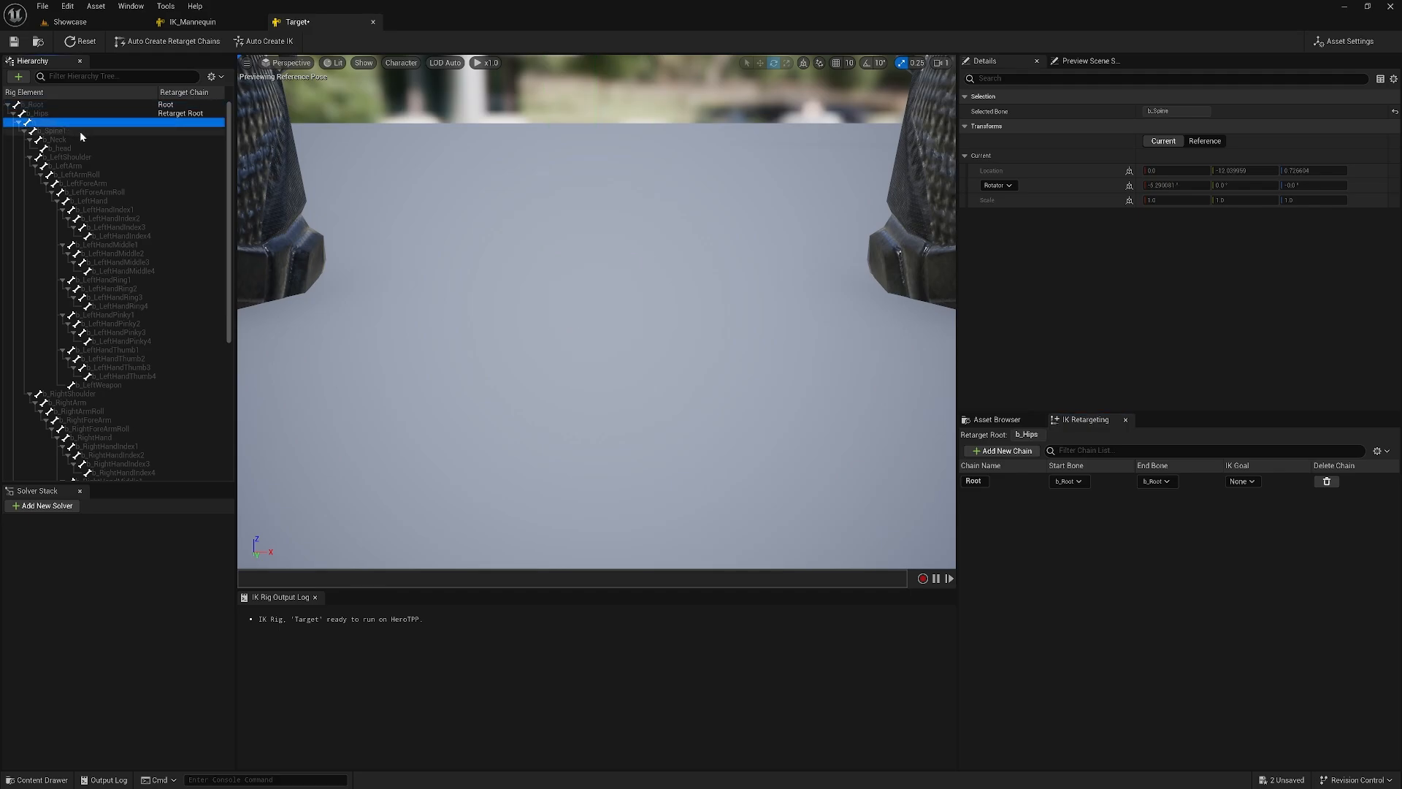
{"action": "left_click", "coordinate": [80, 130], "text": "ctrl"}
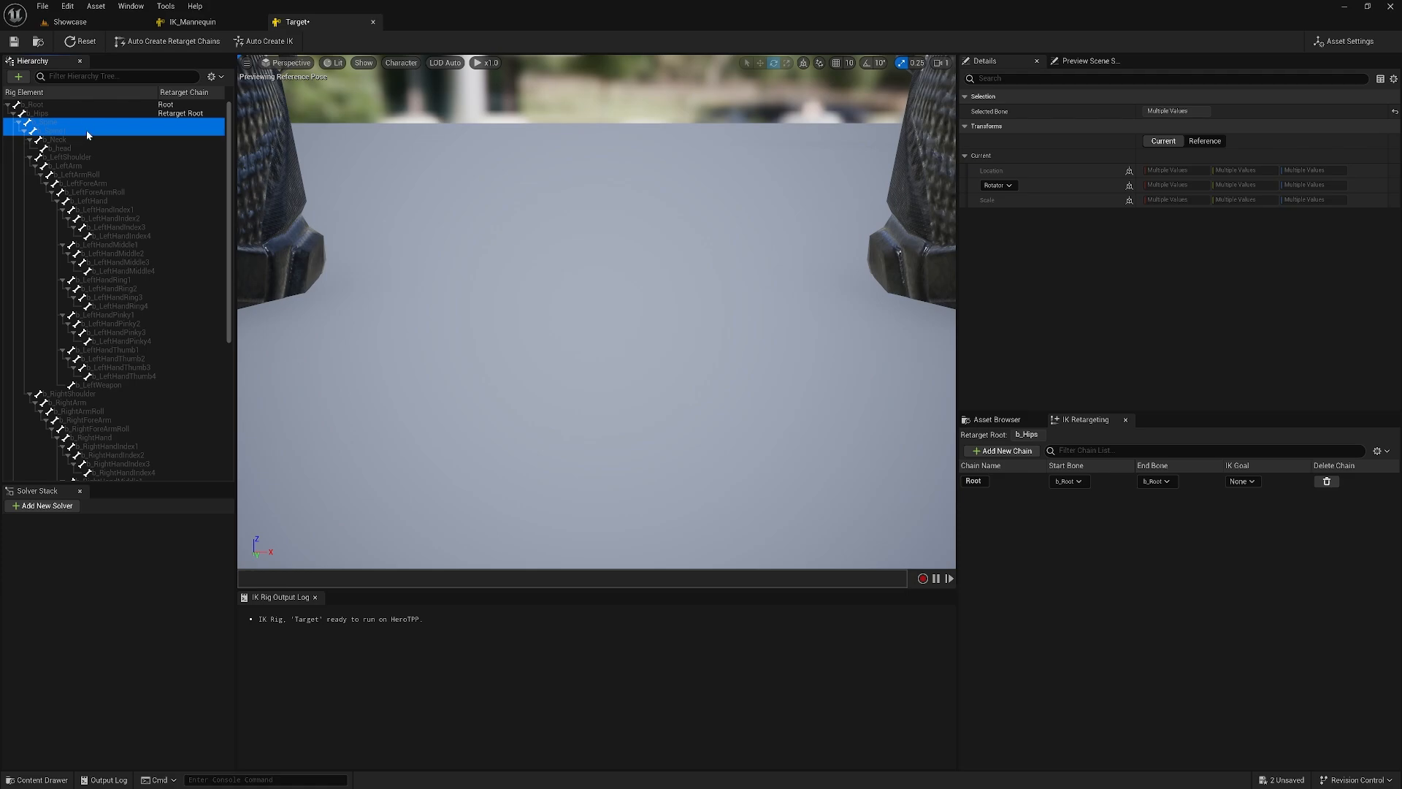
{"action": "right_click", "coordinate": [86, 130]}
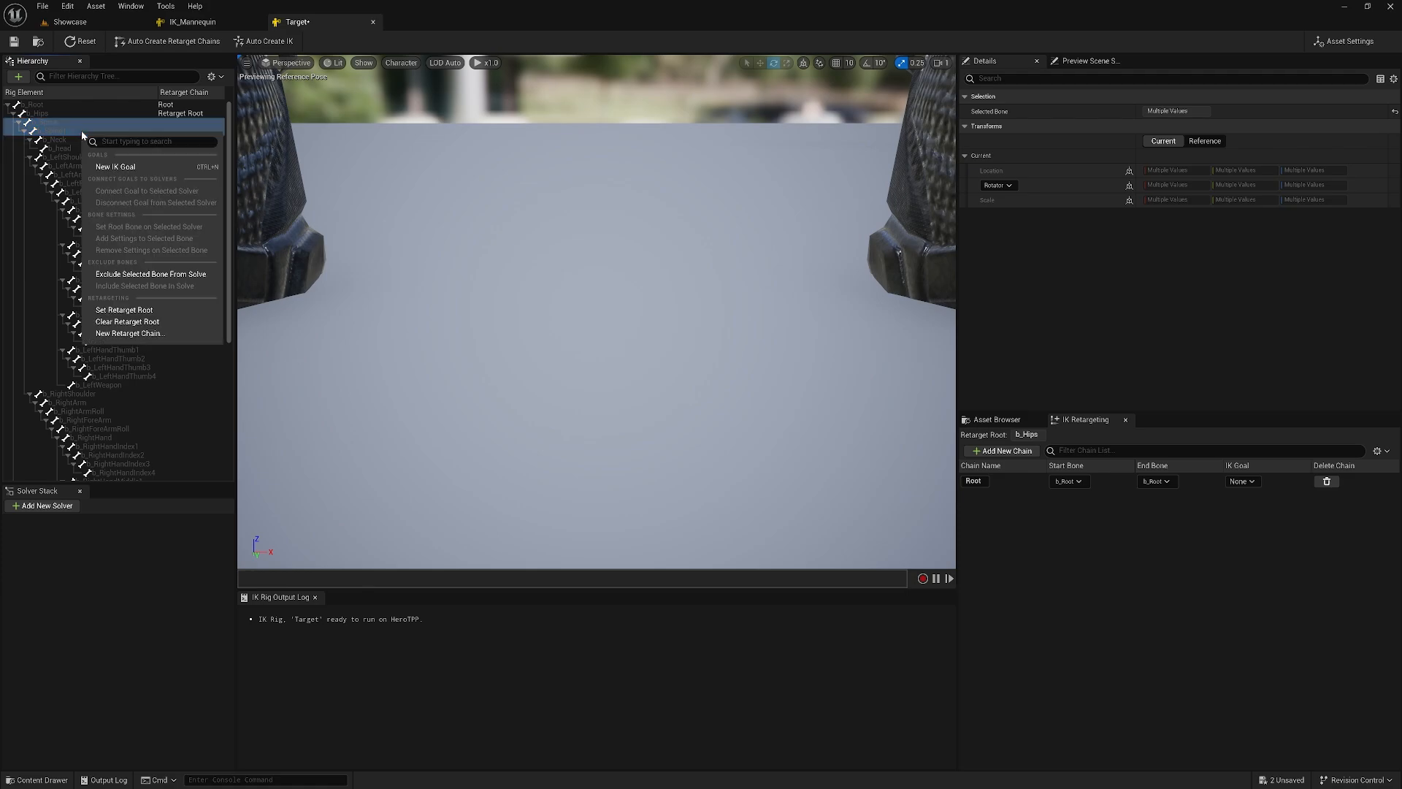
{"action": "left_click", "coordinate": [138, 334]}
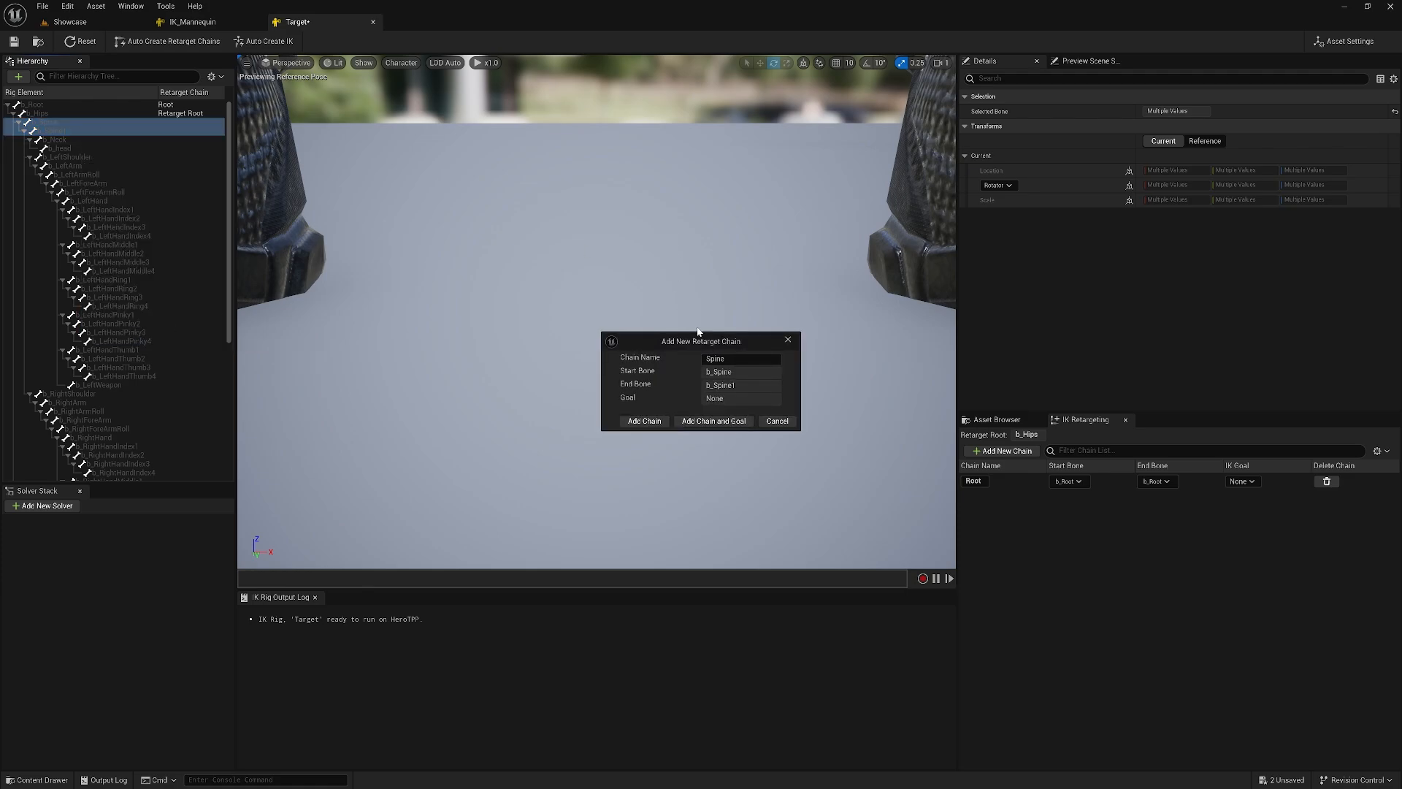
{"action": "left_click", "coordinate": [644, 421]}
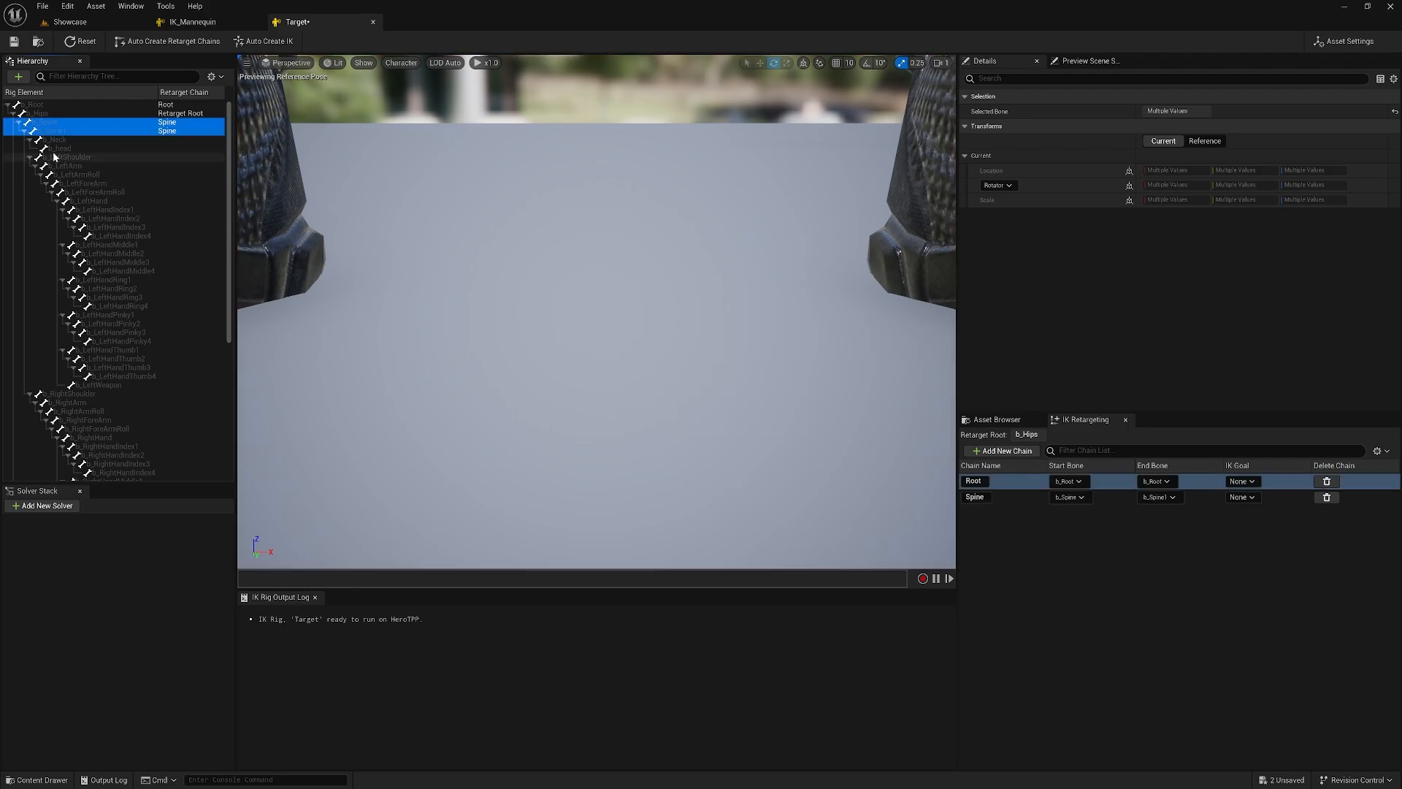
- Add a retarget chain named Head from b_Neck to b_head, without a goal
{"action": "left_click", "coordinate": [81, 142]}
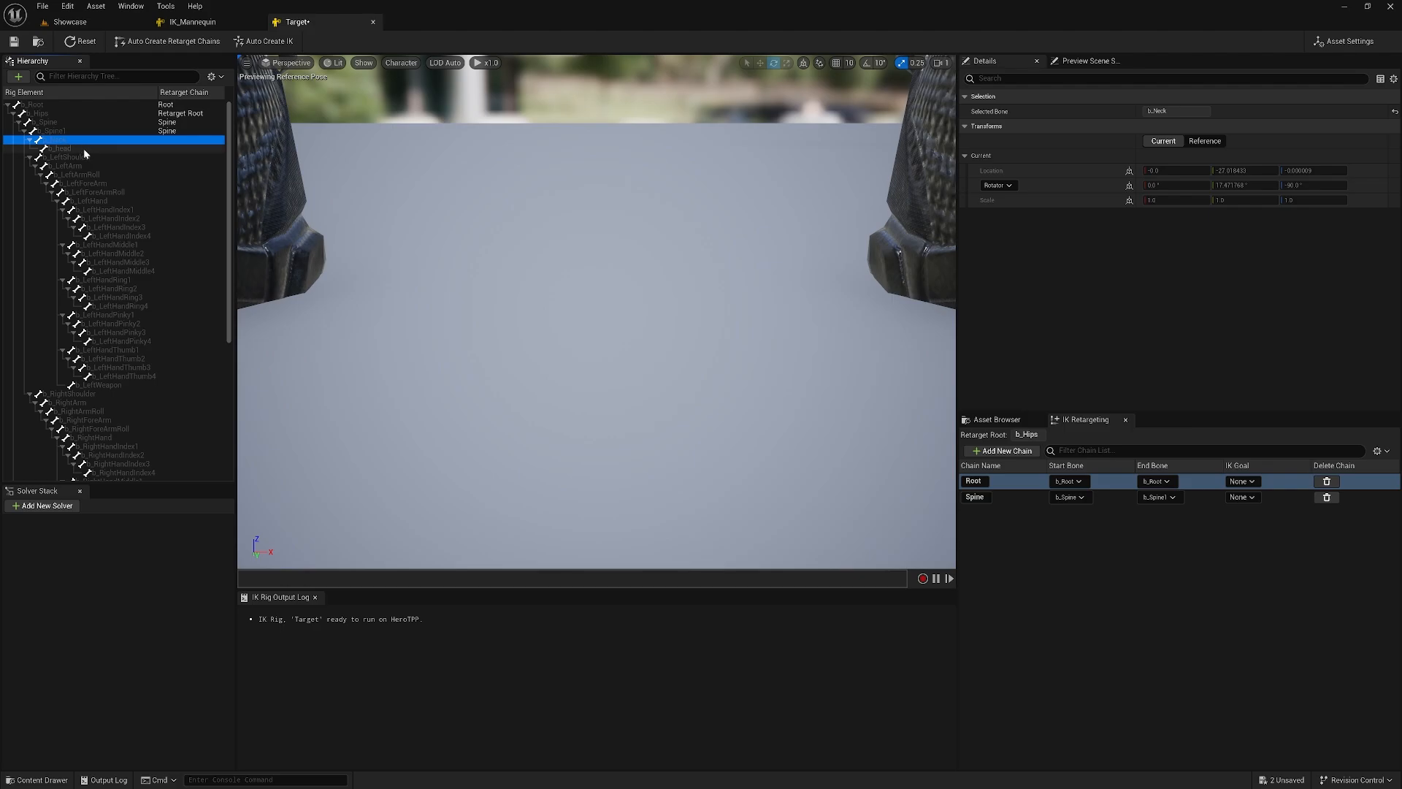
{"action": "left_click", "coordinate": [85, 147], "text": "shift"}
{"action": "right_click", "coordinate": [87, 146]}
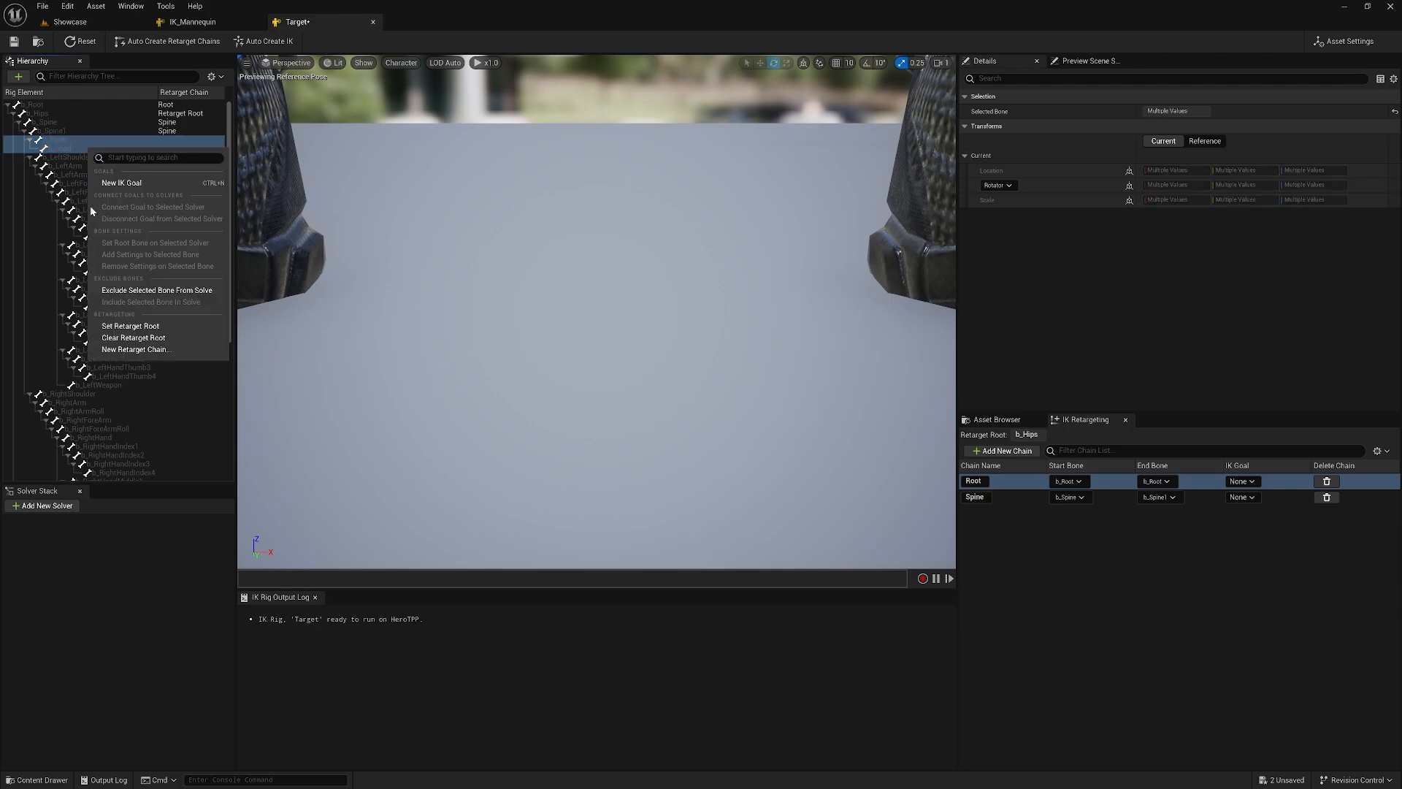
{"action": "left_click", "coordinate": [100, 350]}
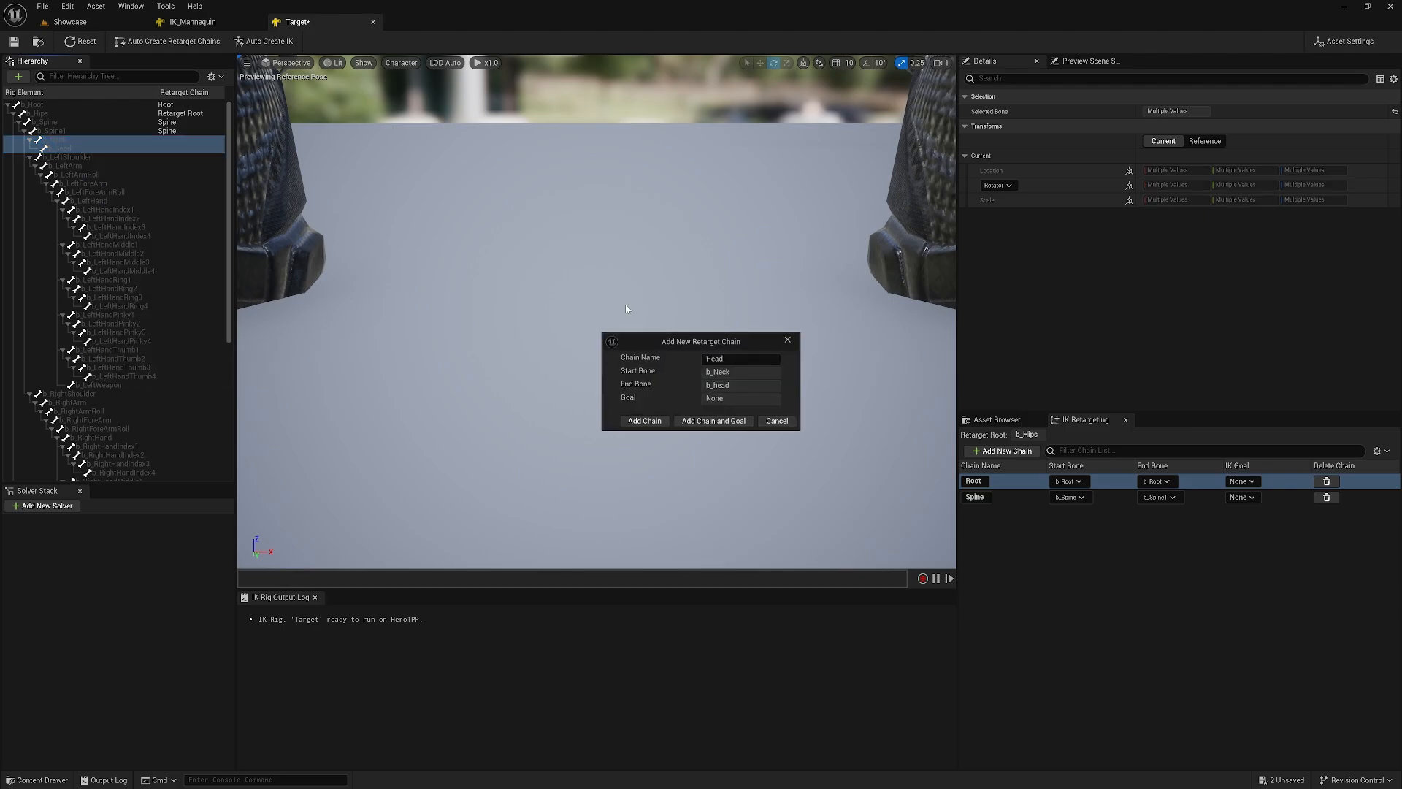
{"action": "left_click", "coordinate": [634, 420]}
- Add a retarget chain named LeftShoulder for the b_LeftShoulder bone alone, without a goal
{"action": "left_click", "coordinate": [86, 158]}
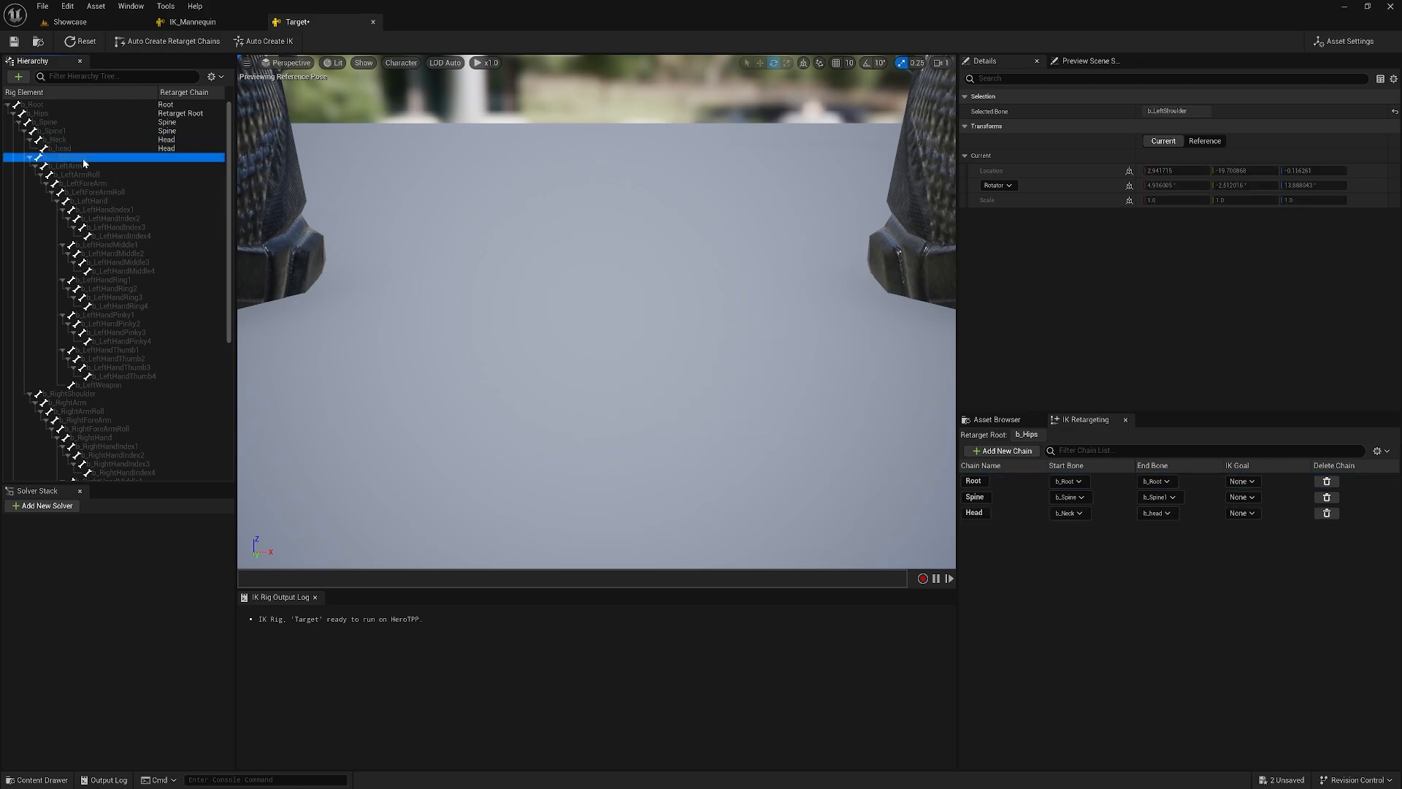
{"action": "right_click", "coordinate": [88, 157]}
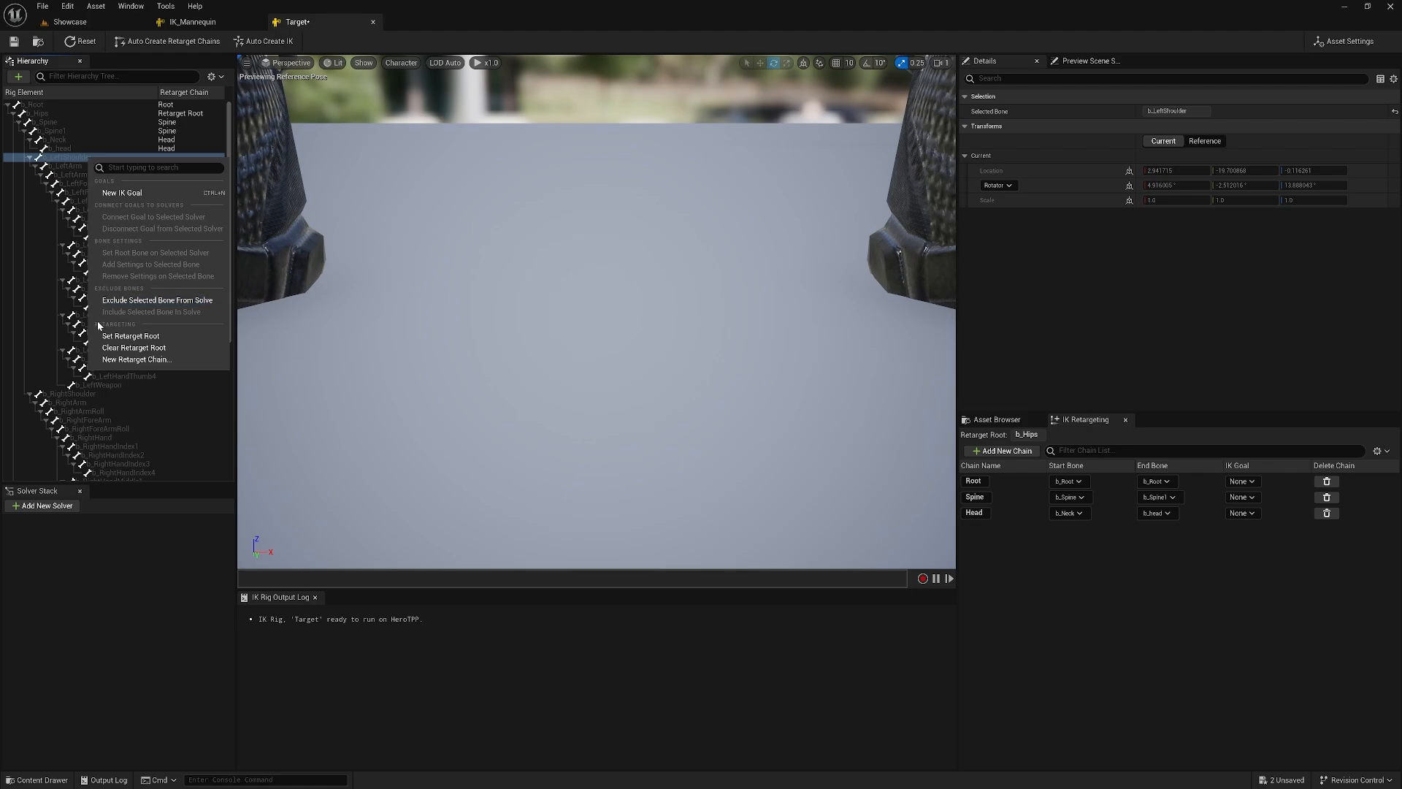
{"action": "left_click", "coordinate": [98, 359]}
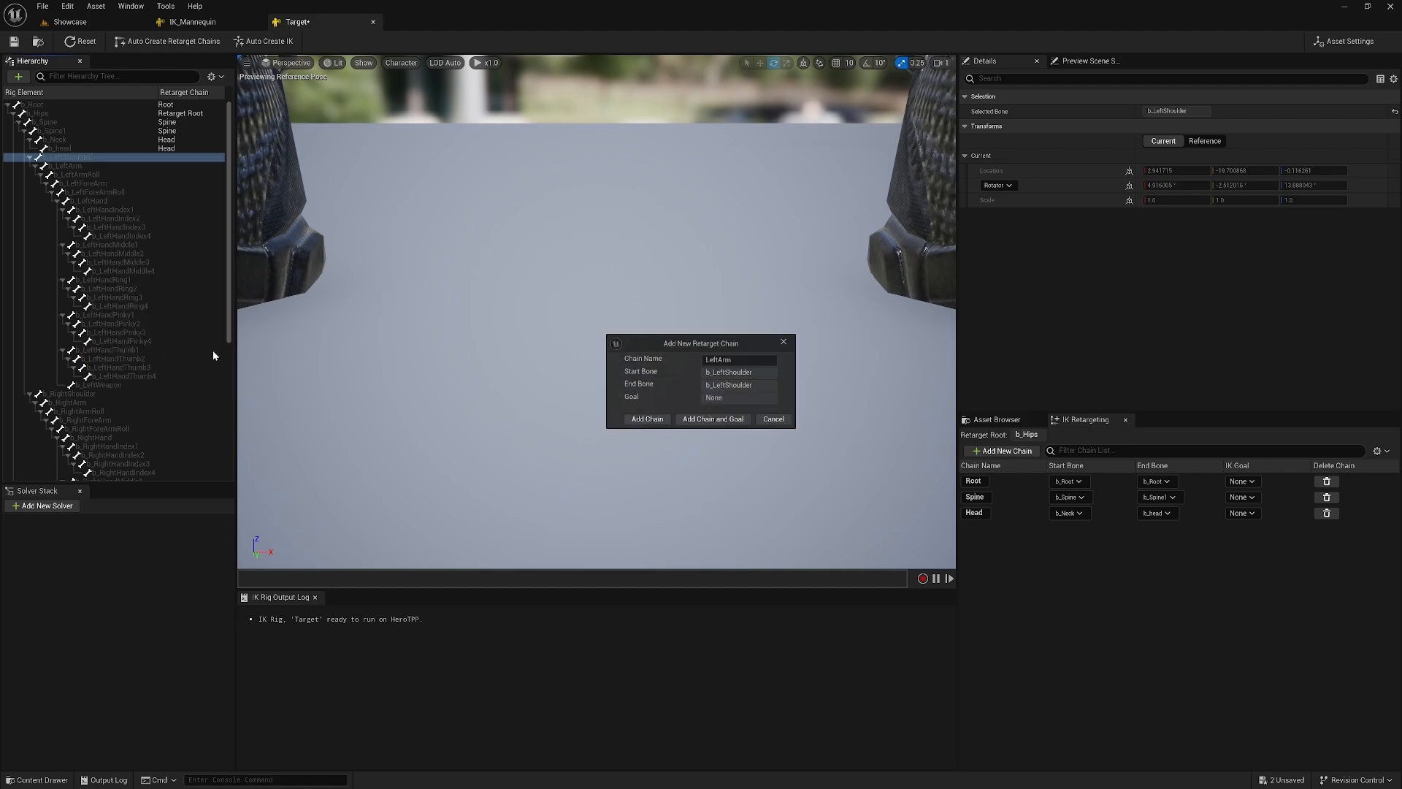
{"action": "left_click", "coordinate": [739, 358]}
{"action": "left_click", "coordinate": [739, 359]}
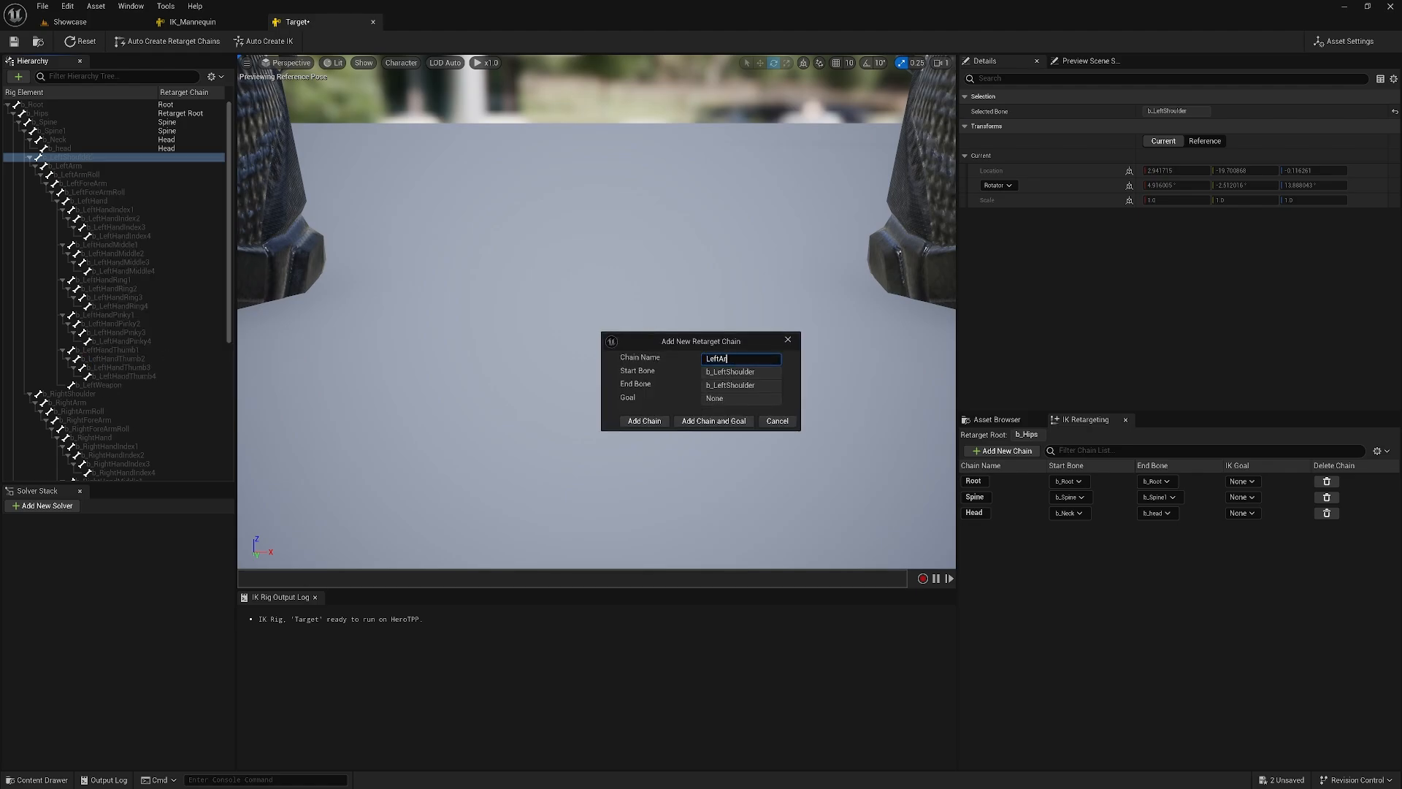
{"action": "key", "text": "BackSpace"}
{"action": "key", "text": "BackSpace"}
{"action": "type", "text": "Shoulder"}
{"action": "left_click", "coordinate": [644, 421]}
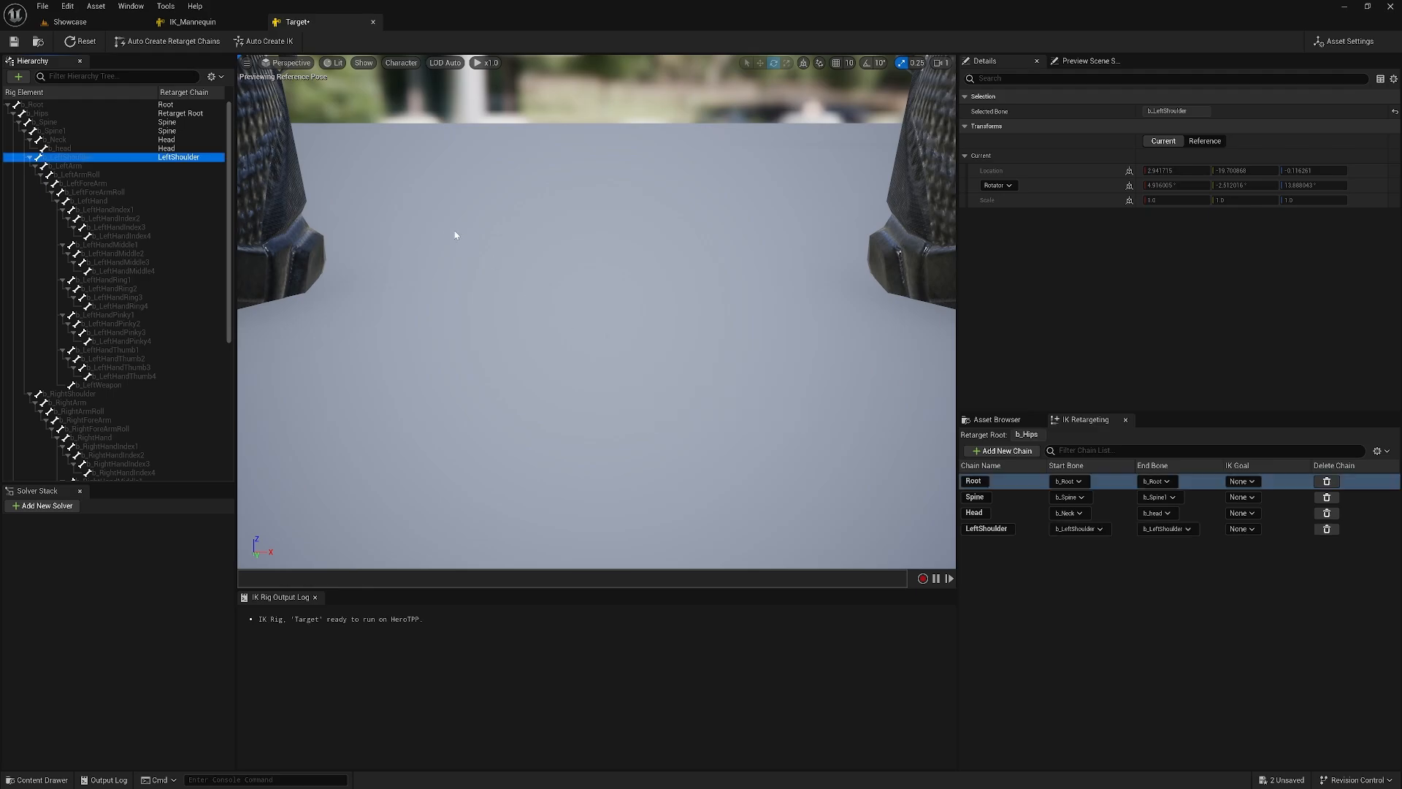
- Add a retarget chain named LeftArm from b_LeftArm to b_LeftHand, without a goal
{"action": "left_click", "coordinate": [87, 167]}
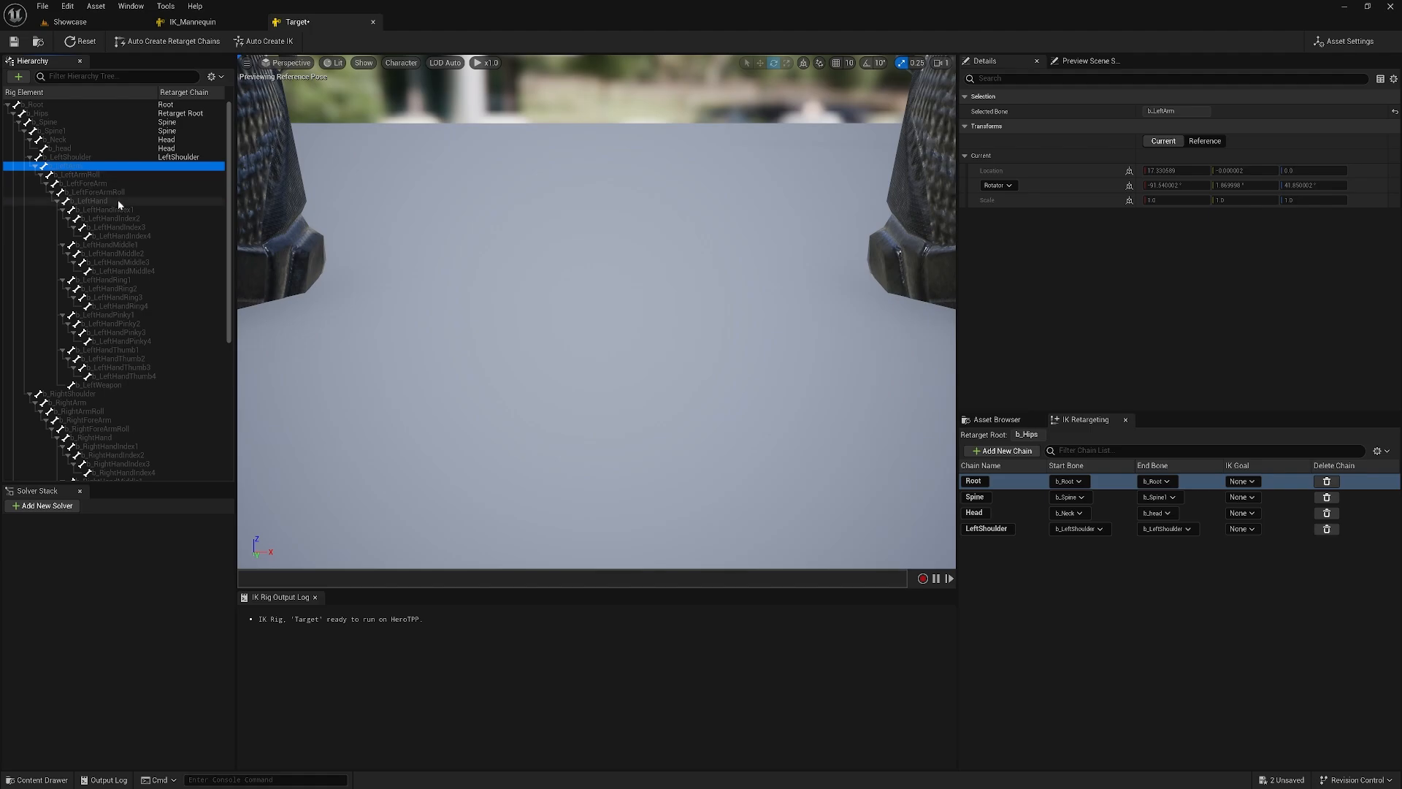
{"action": "left_click", "coordinate": [114, 199], "text": "shift"}
{"action": "right_click", "coordinate": [106, 170]}
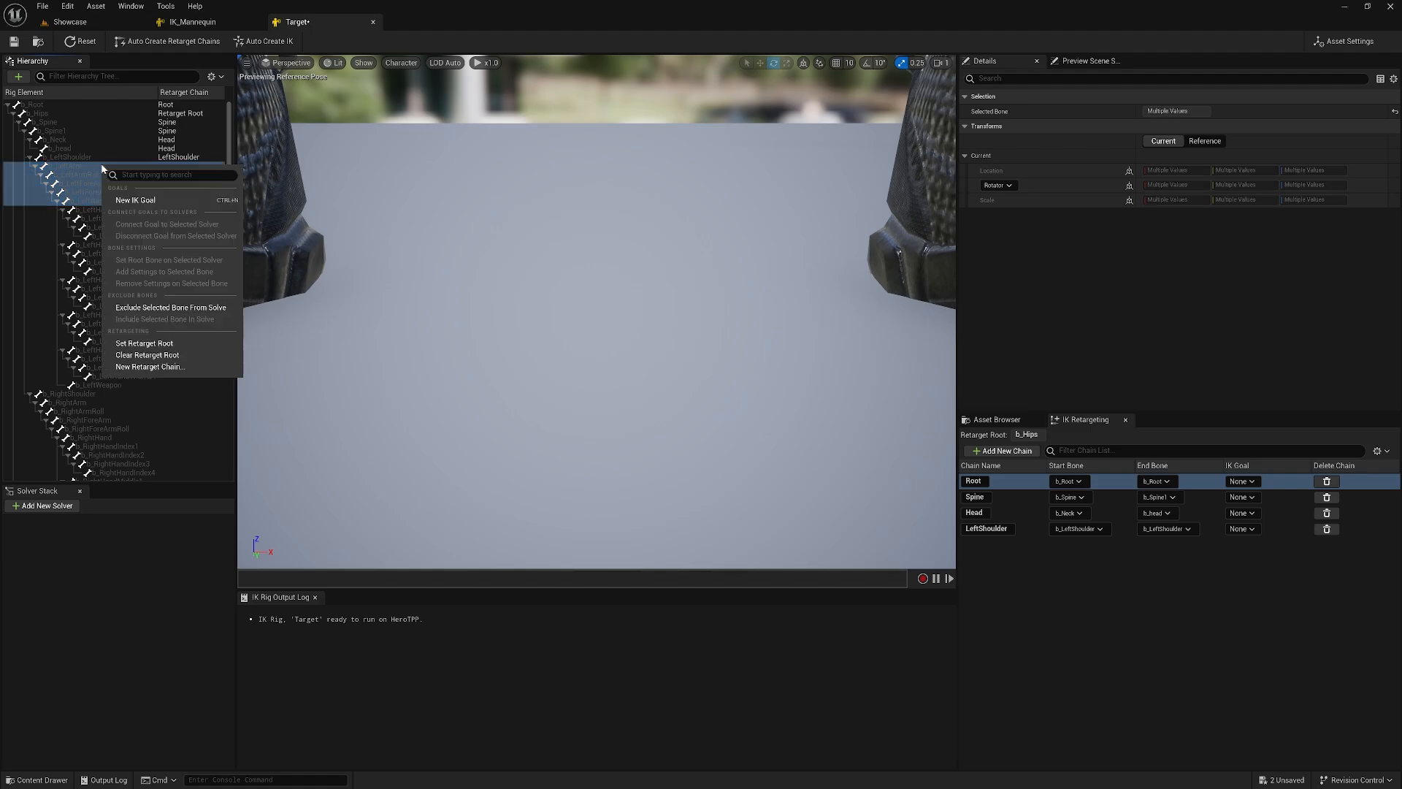
{"action": "left_click", "coordinate": [150, 366]}
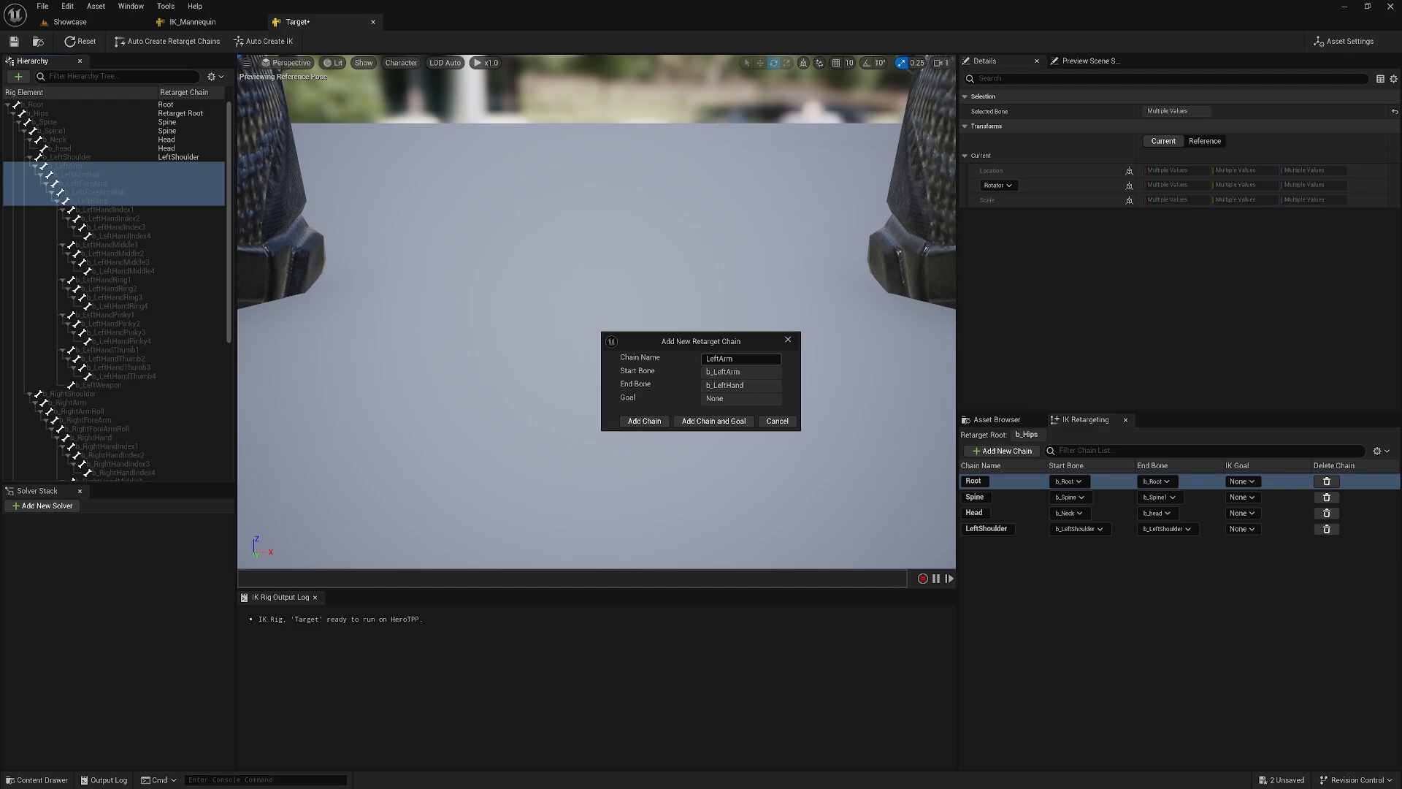
{"action": "left_click", "coordinate": [645, 423]}
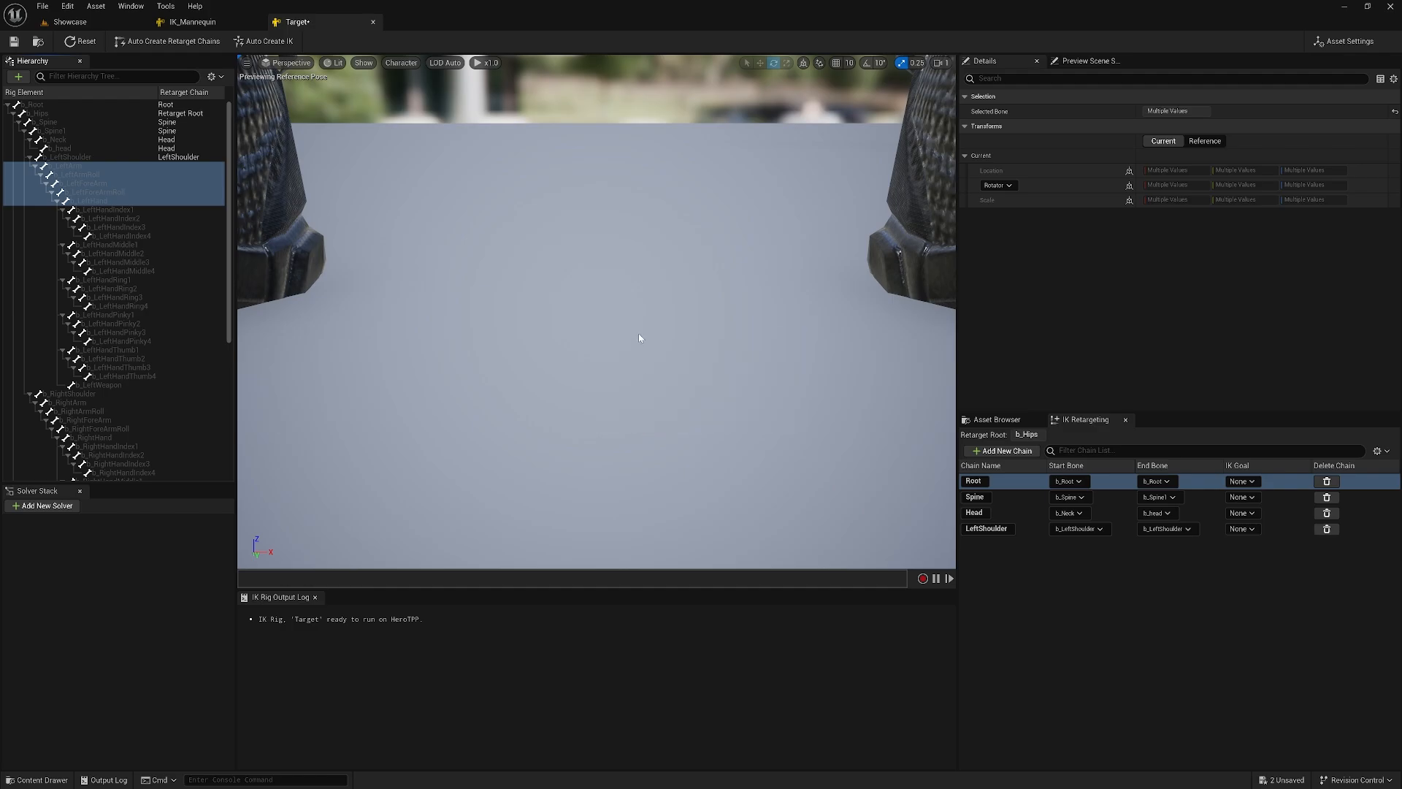
- Add a retarget chain named RightShoulder for the b_RightShoulder bone alone, without a goal
{"action": "scroll", "coordinate": [99, 314], "scroll_direction": "down", "scroll_amount": 2}
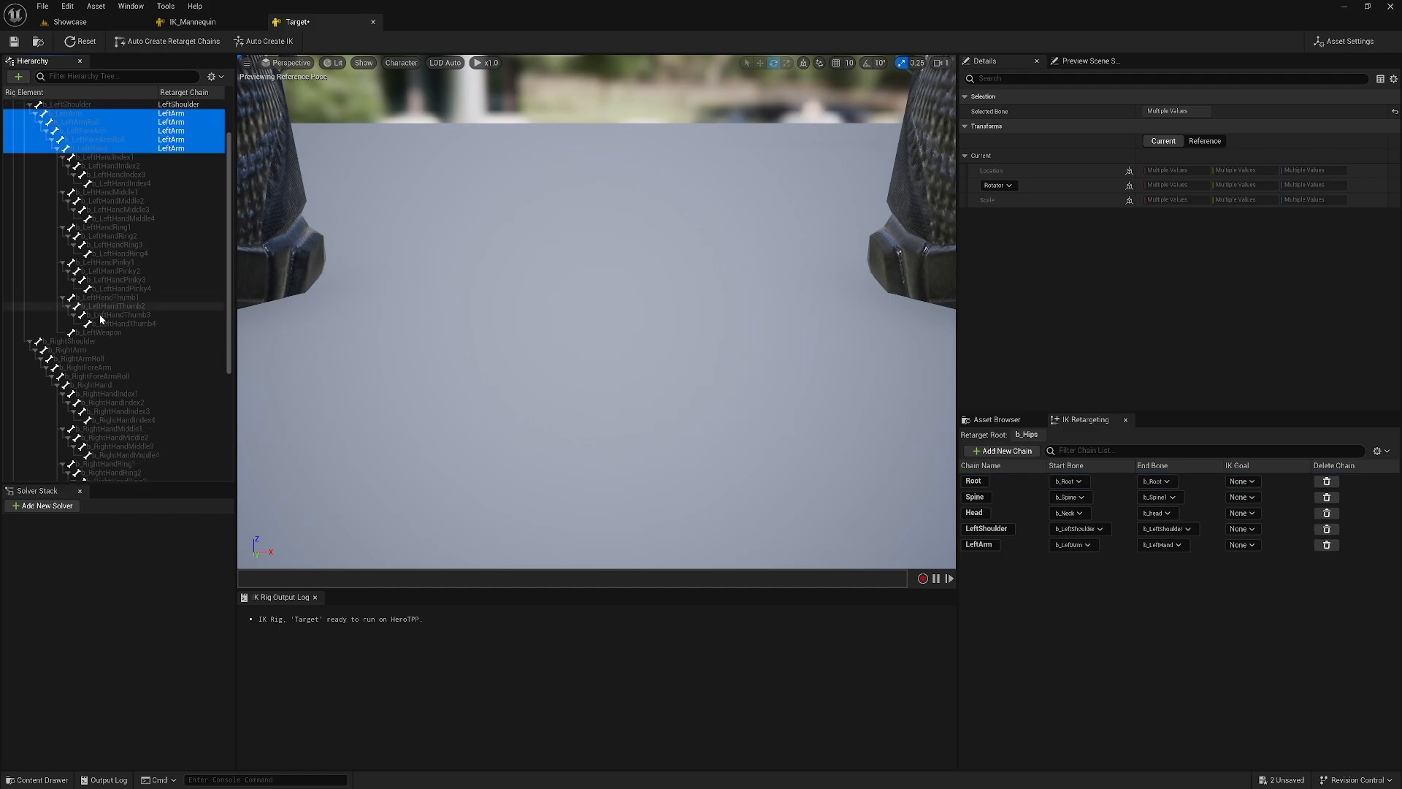
{"action": "left_click", "coordinate": [102, 341]}
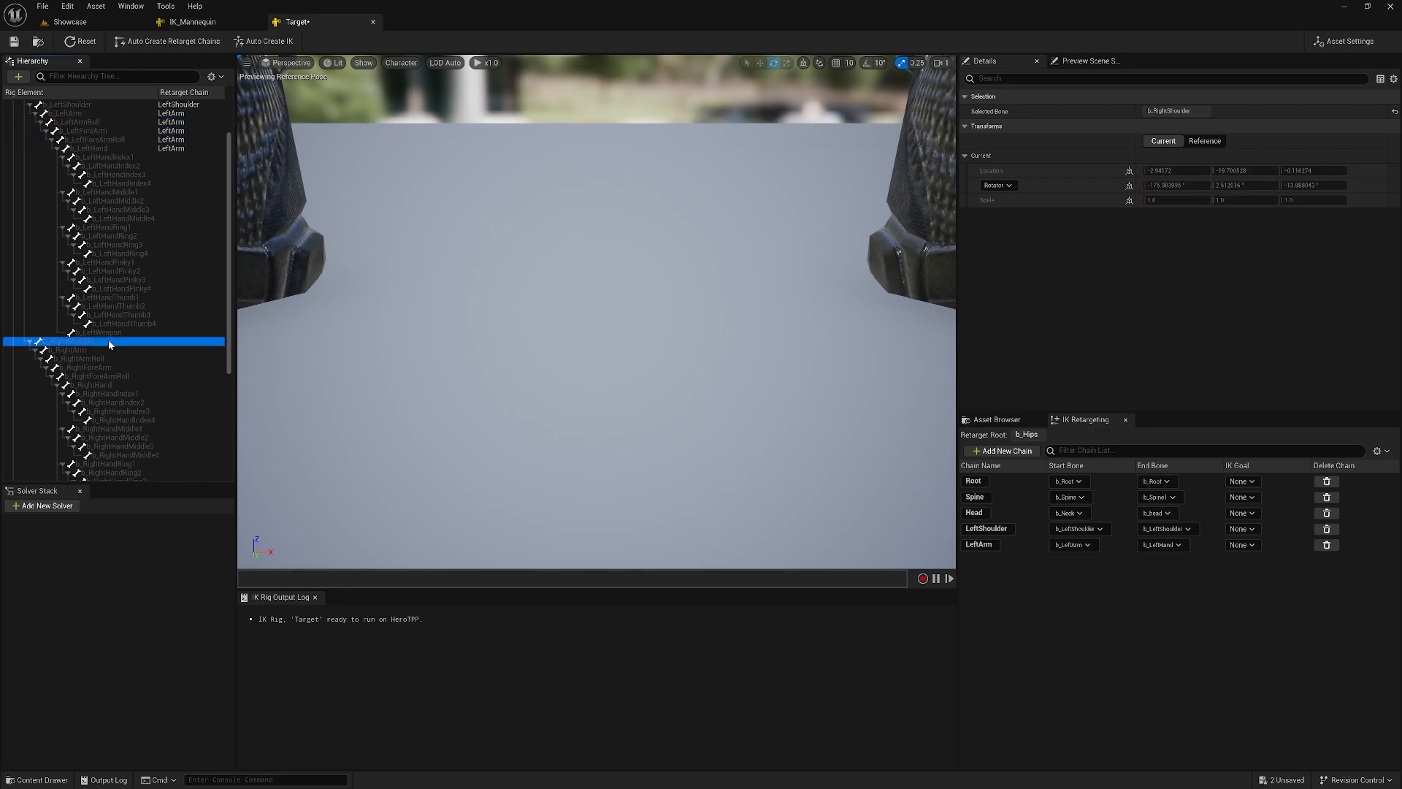
{"action": "right_click", "coordinate": [69, 345]}
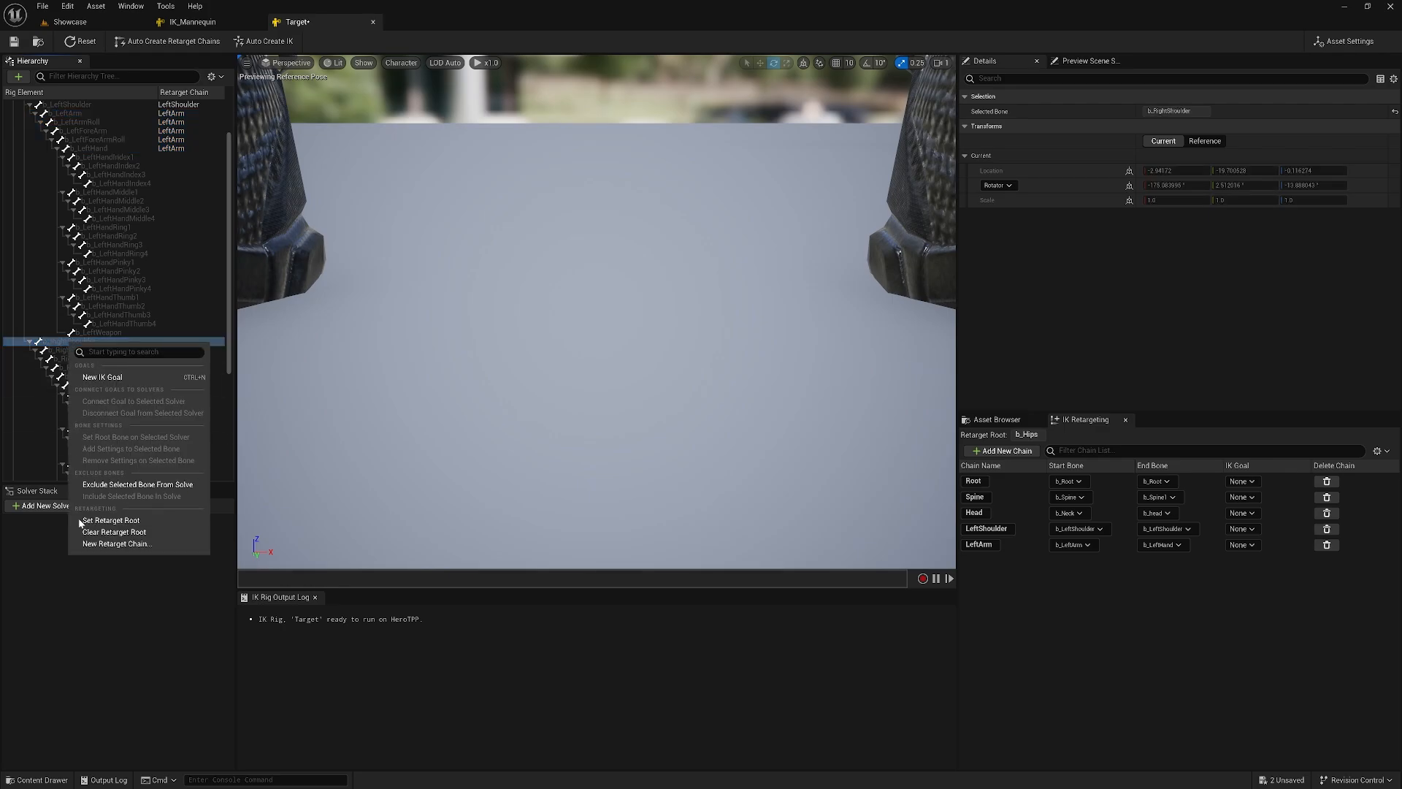
{"action": "left_click", "coordinate": [95, 547]}
{"action": "left_click", "coordinate": [741, 361]}
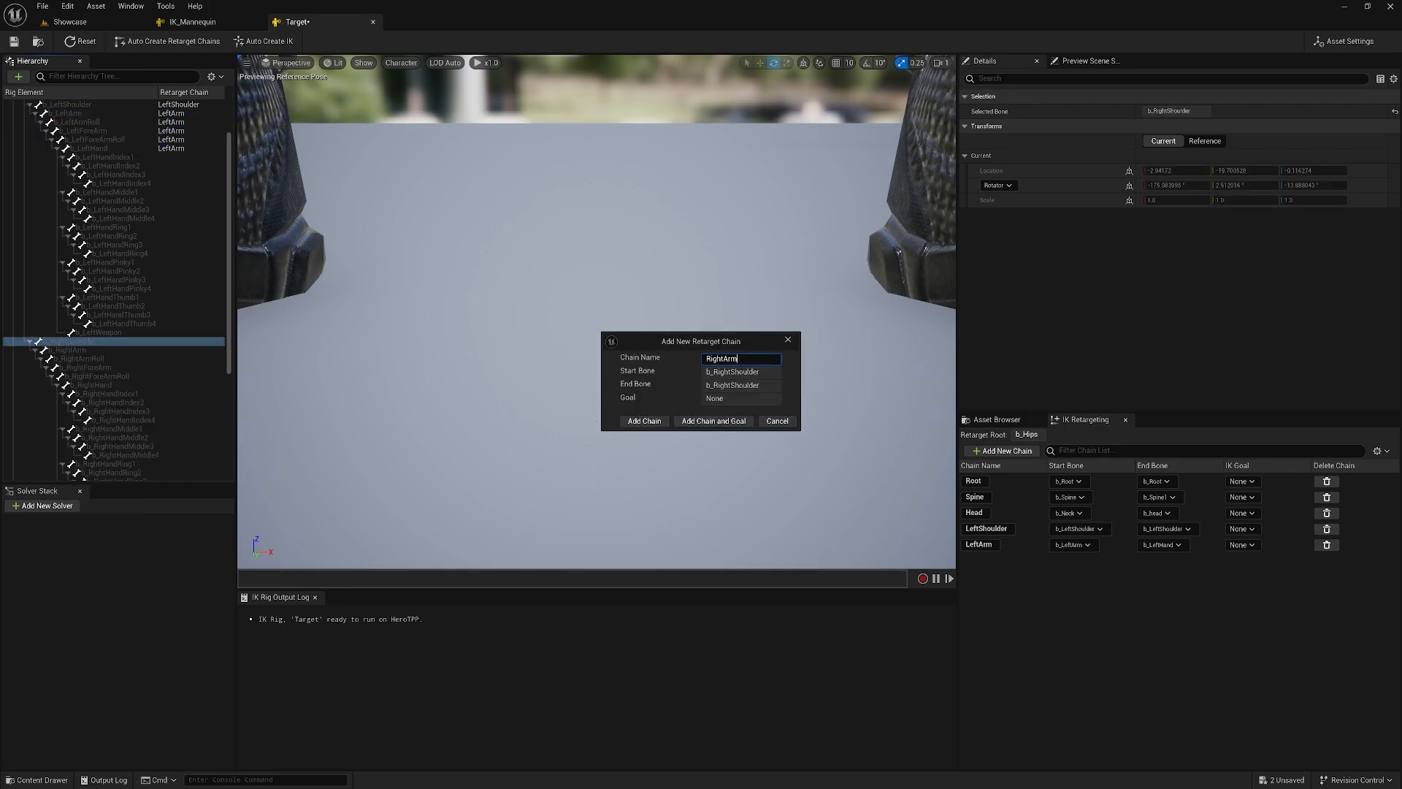
{"action": "key", "text": "BackSpace"}
{"action": "key", "text": "BackSpace"}
{"action": "key", "text": "BackSpace"}
{"action": "type", "text": "Shoulde"}
{"action": "left_click", "coordinate": [644, 421]}
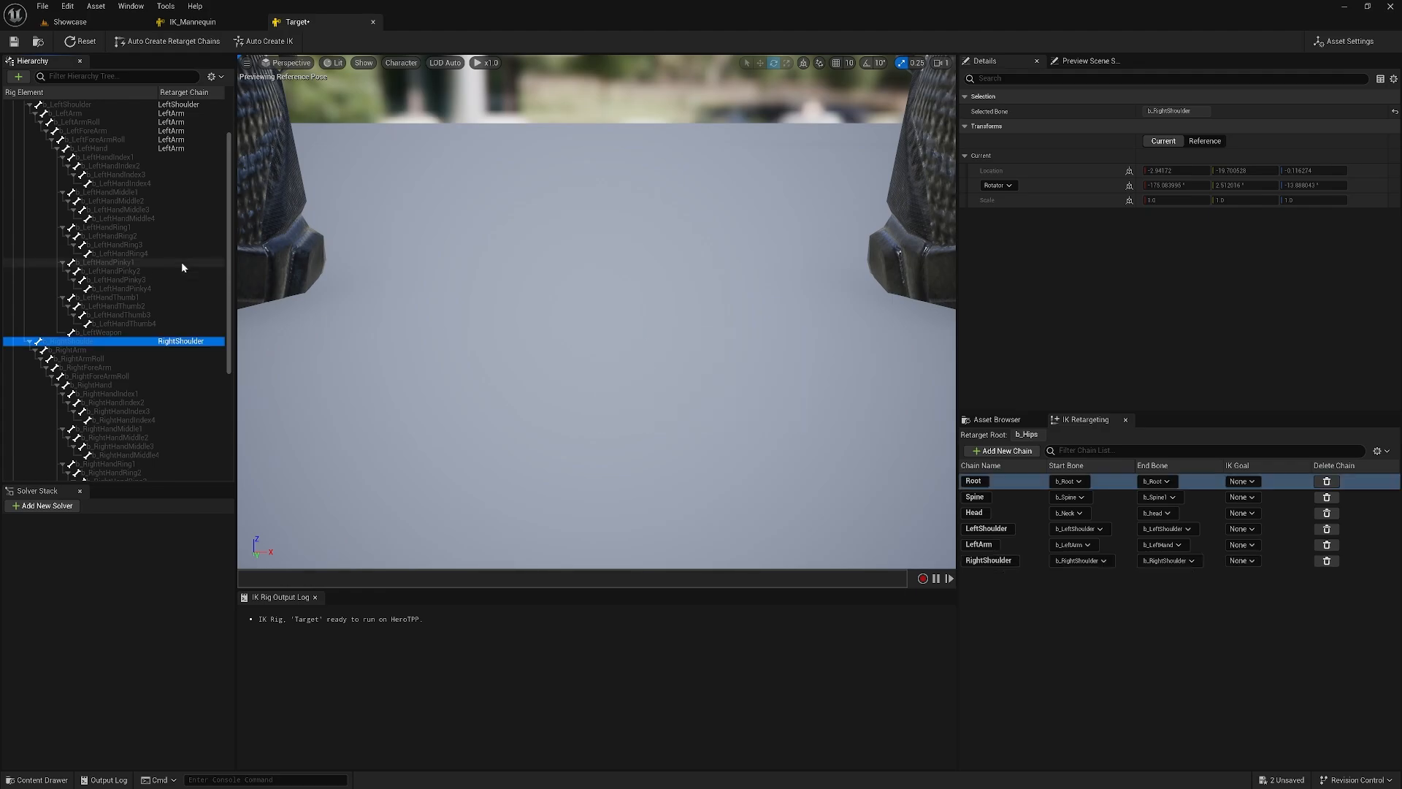
- Add a retarget chain named RightArm from b_RightArm to b_RightHand, without a goal
{"action": "scroll", "coordinate": [158, 287], "scroll_direction": "down", "scroll_amount": 1}
{"action": "left_click", "coordinate": [92, 333]}
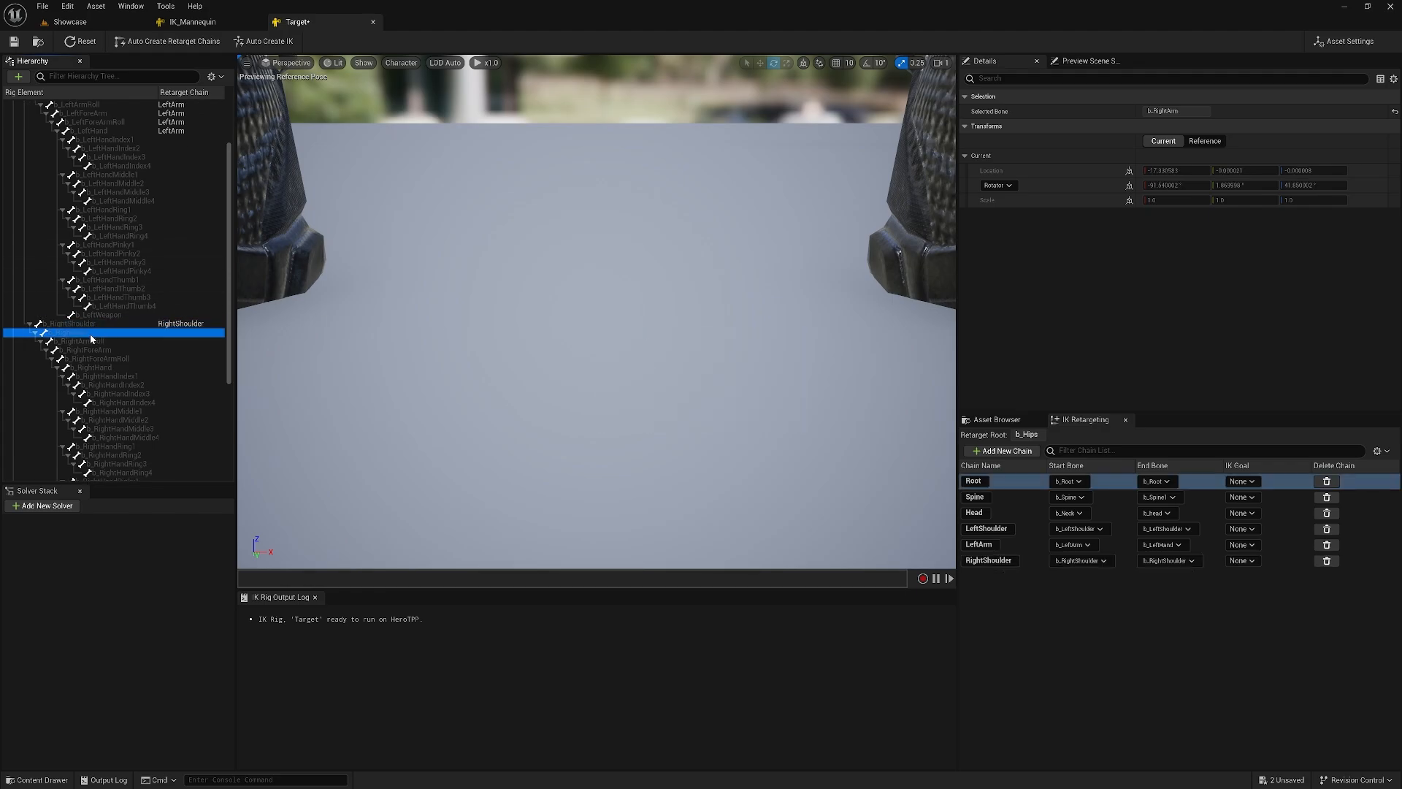
{"action": "left_click", "coordinate": [136, 366], "text": "shift"}
{"action": "right_click", "coordinate": [130, 366]}
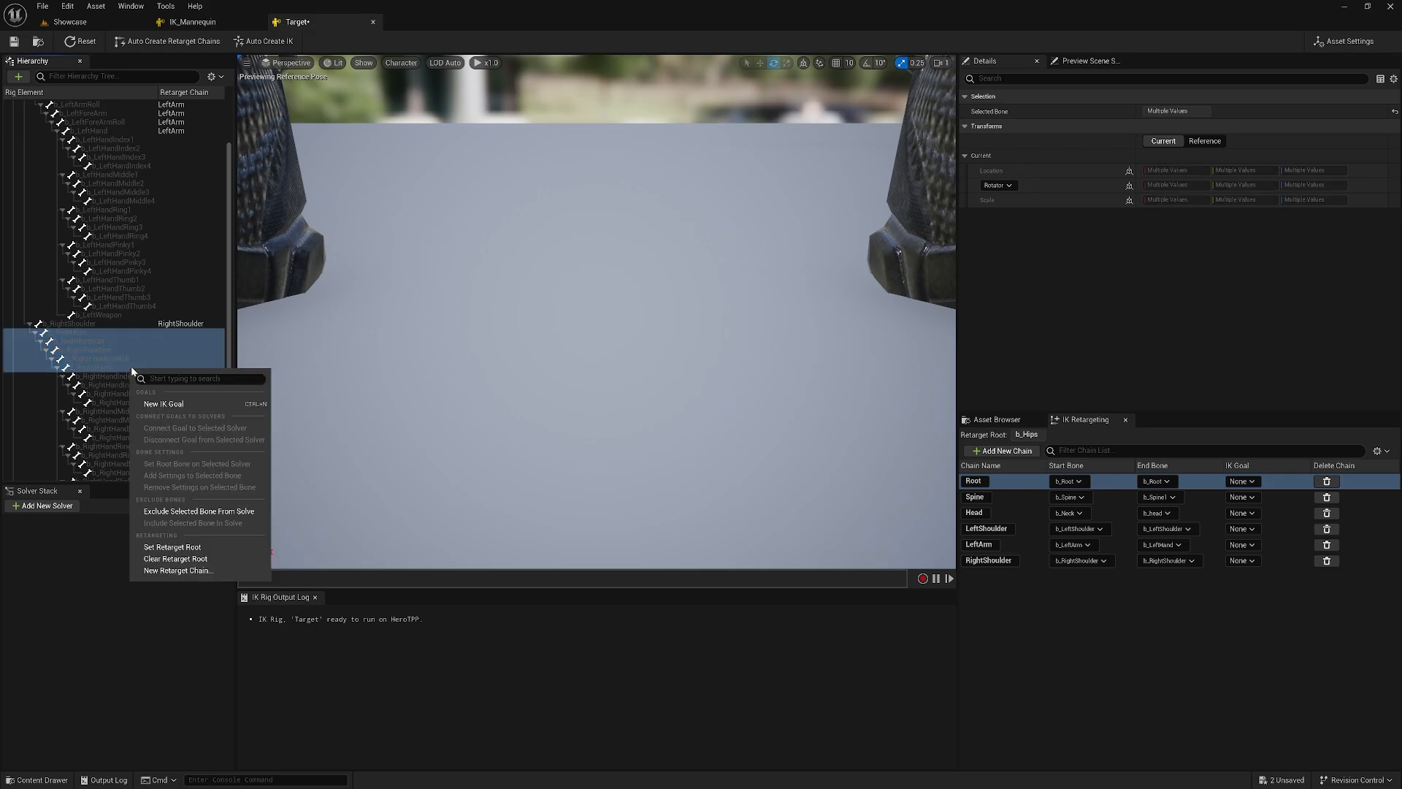
{"action": "left_click", "coordinate": [181, 571]}
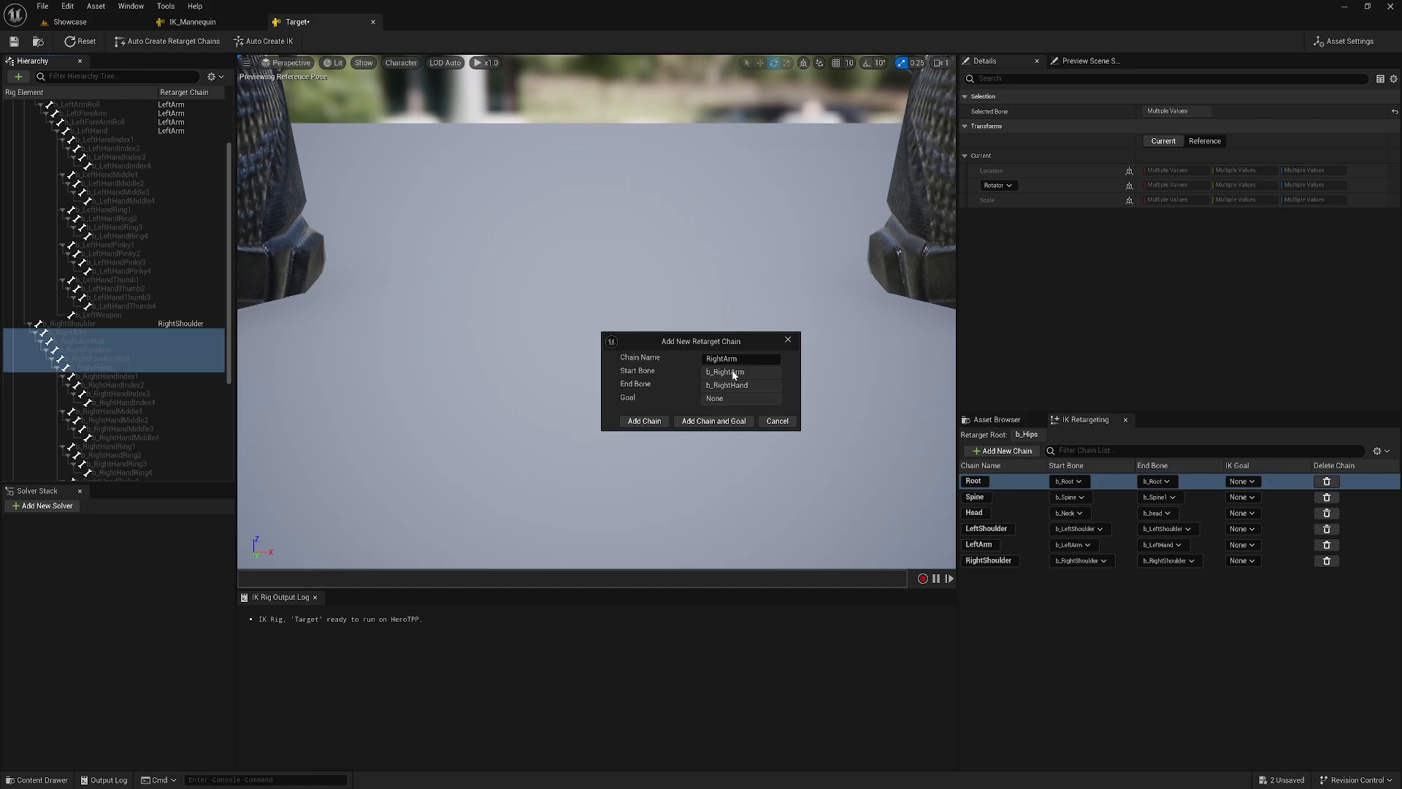
{"action": "left_click", "coordinate": [644, 422]}
- Add a retarget chain named LeftLeg from b_LeftUpLeg to b_LeftToeBase_End, without a goal
{"action": "scroll", "coordinate": [152, 295], "scroll_direction": "down", "scroll_amount": 5}
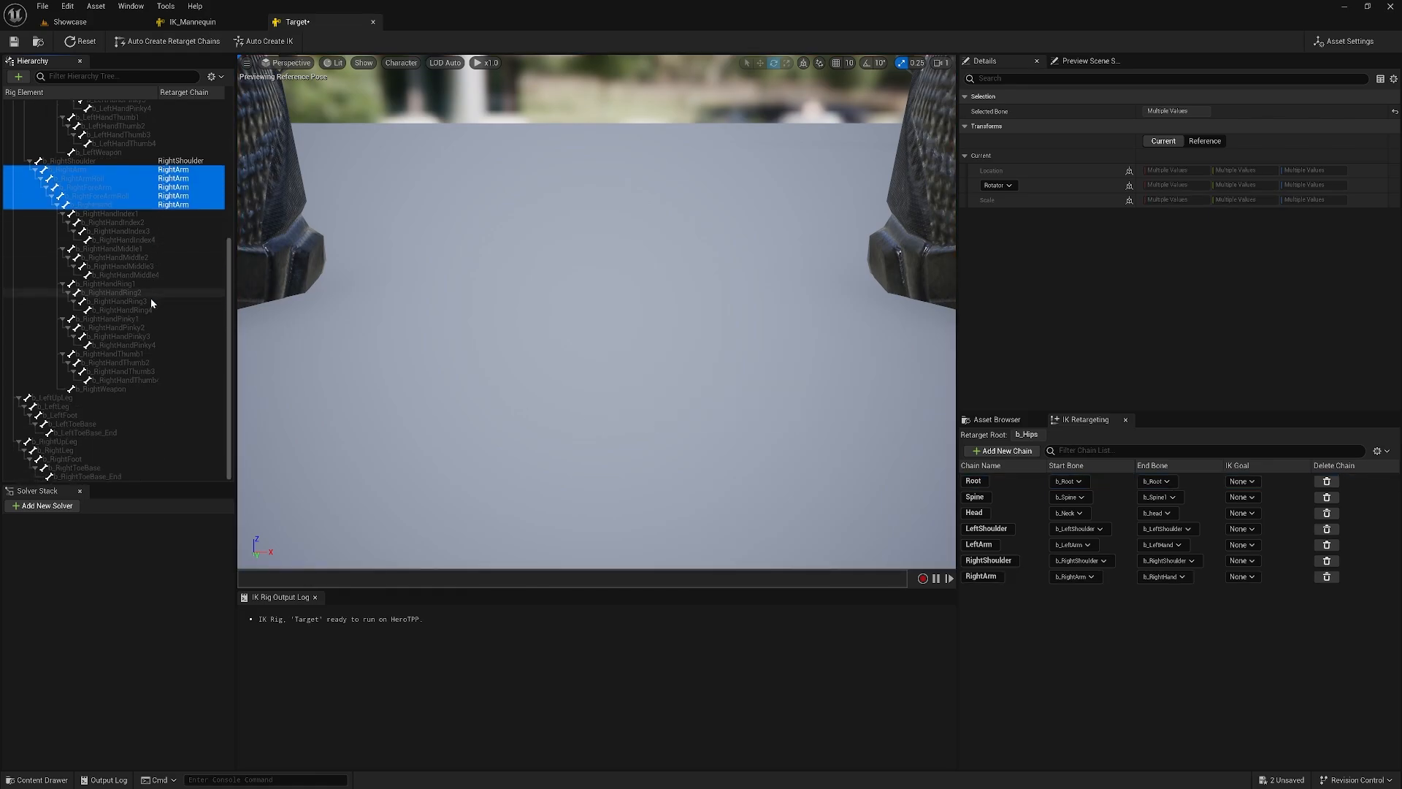
{"action": "left_click", "coordinate": [77, 399]}
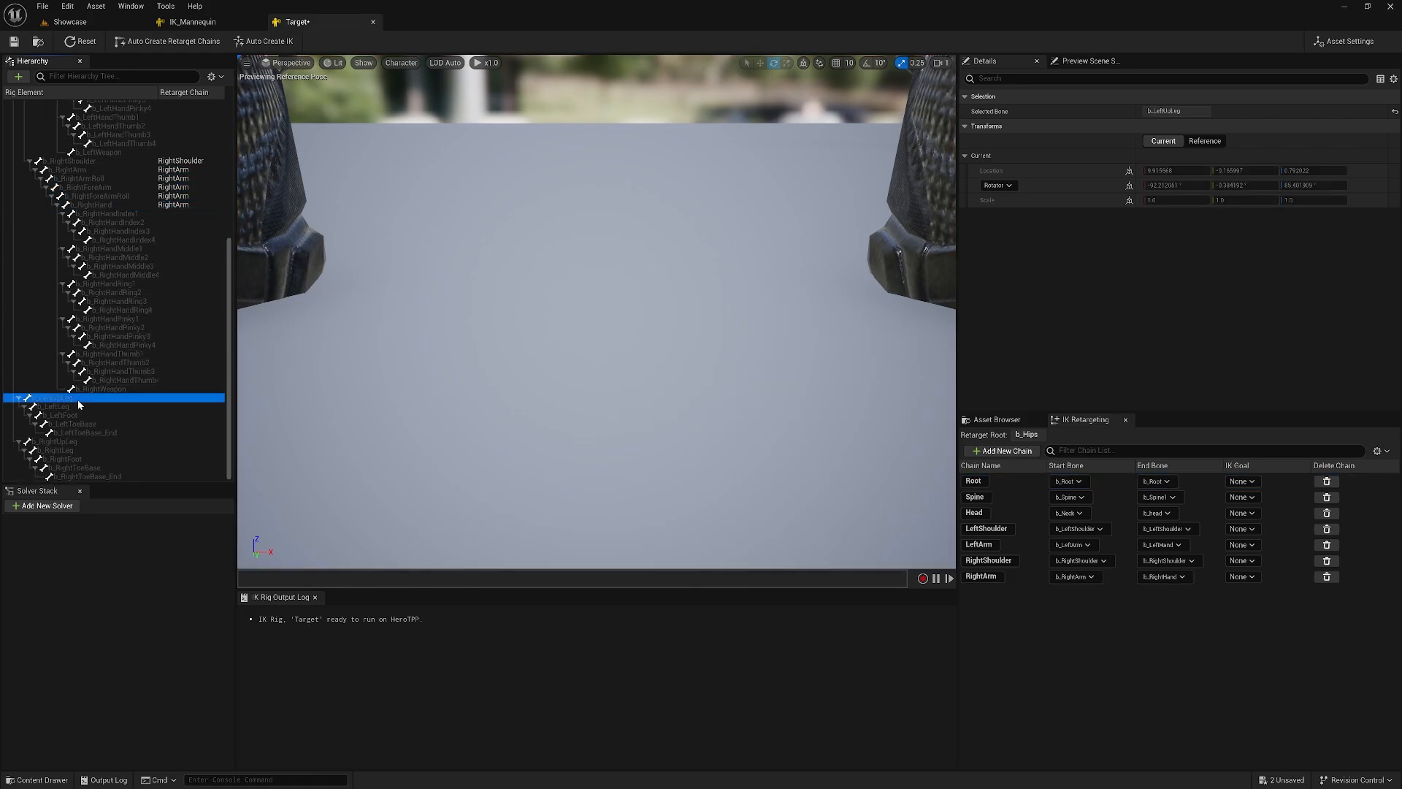
{"action": "left_click", "coordinate": [124, 432], "text": "shift"}
{"action": "right_click", "coordinate": [129, 400]}
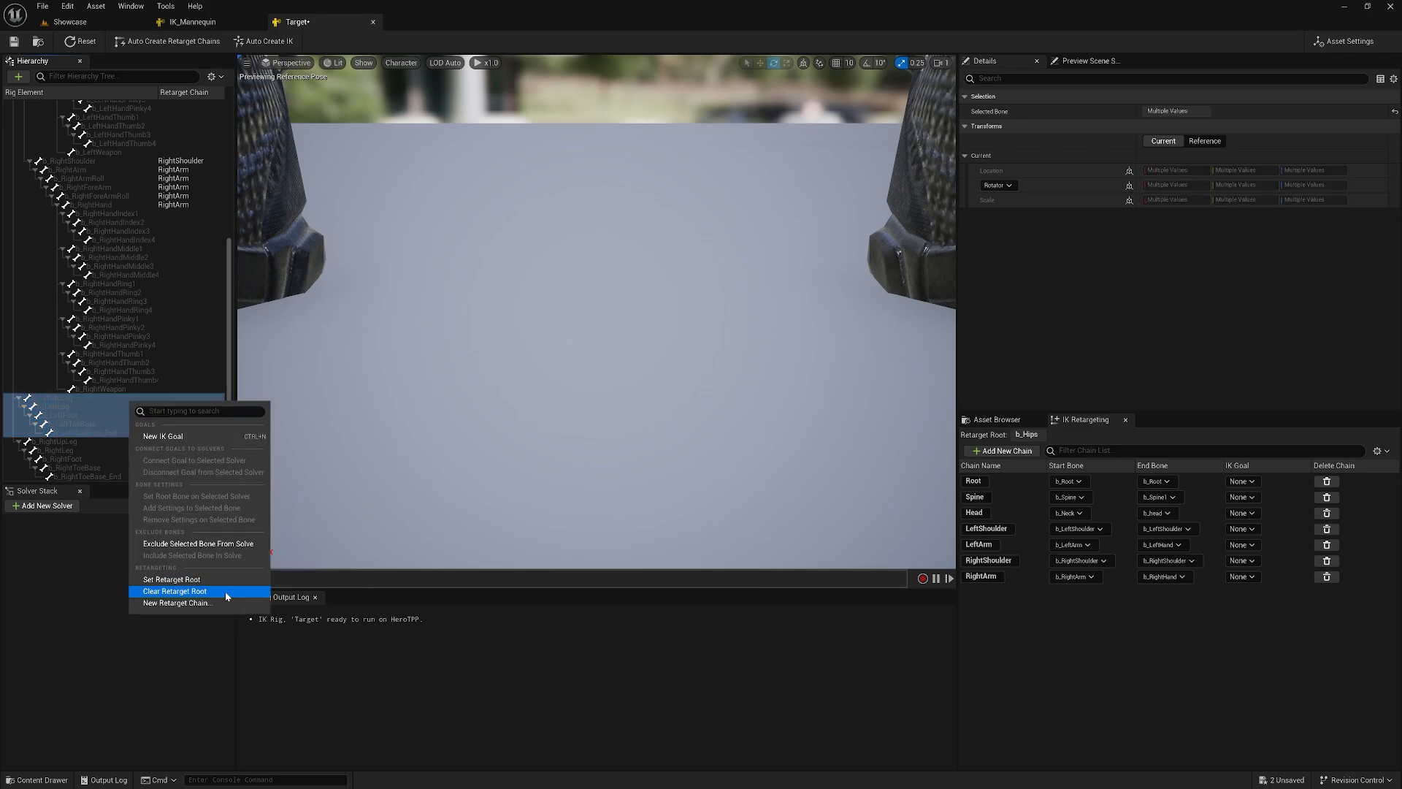
{"action": "left_click", "coordinate": [175, 603]}
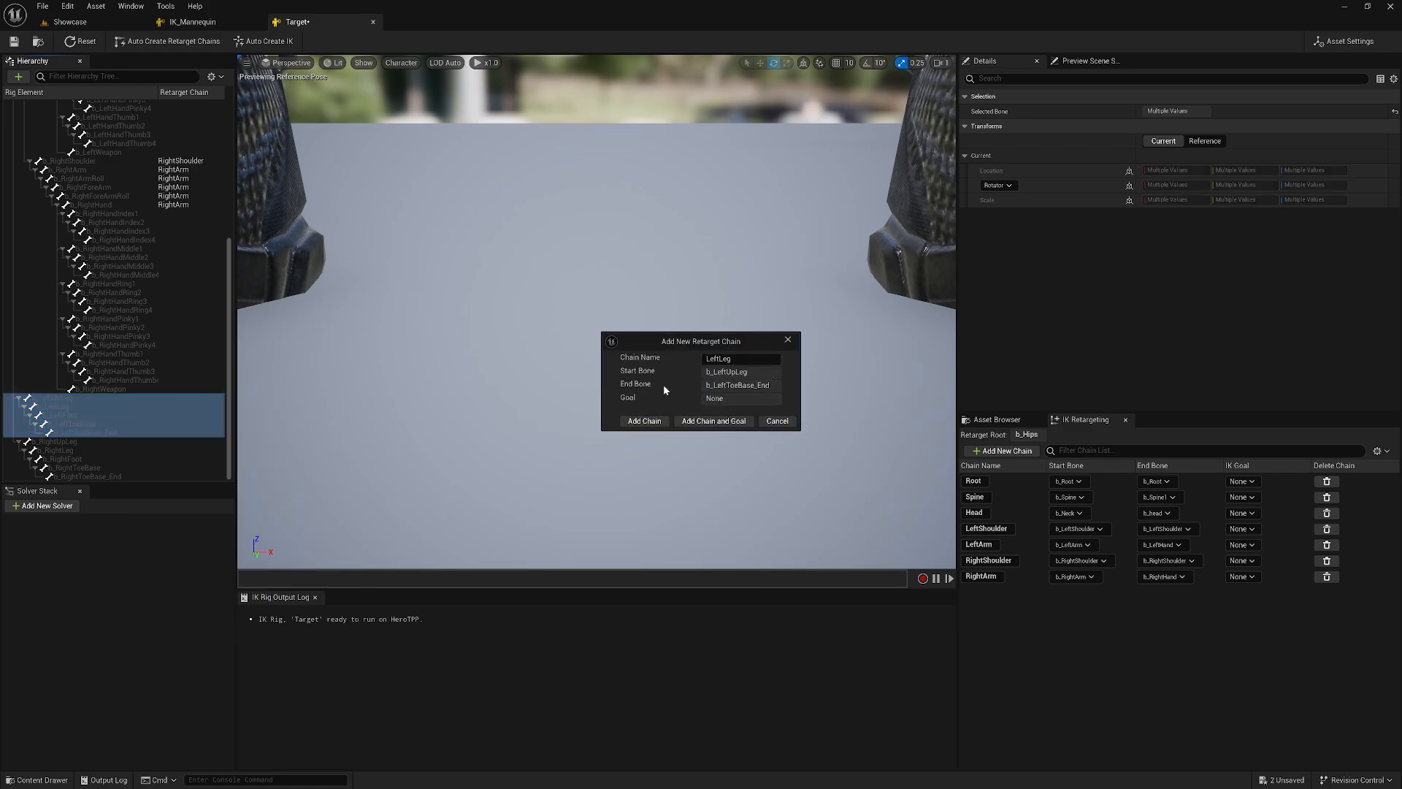
{"action": "left_click", "coordinate": [643, 421]}
- Add a retarget chain named RightLeg from b_RightUpLeg to b_RightToeBase_End, without a goal
{"action": "left_click", "coordinate": [98, 441]}
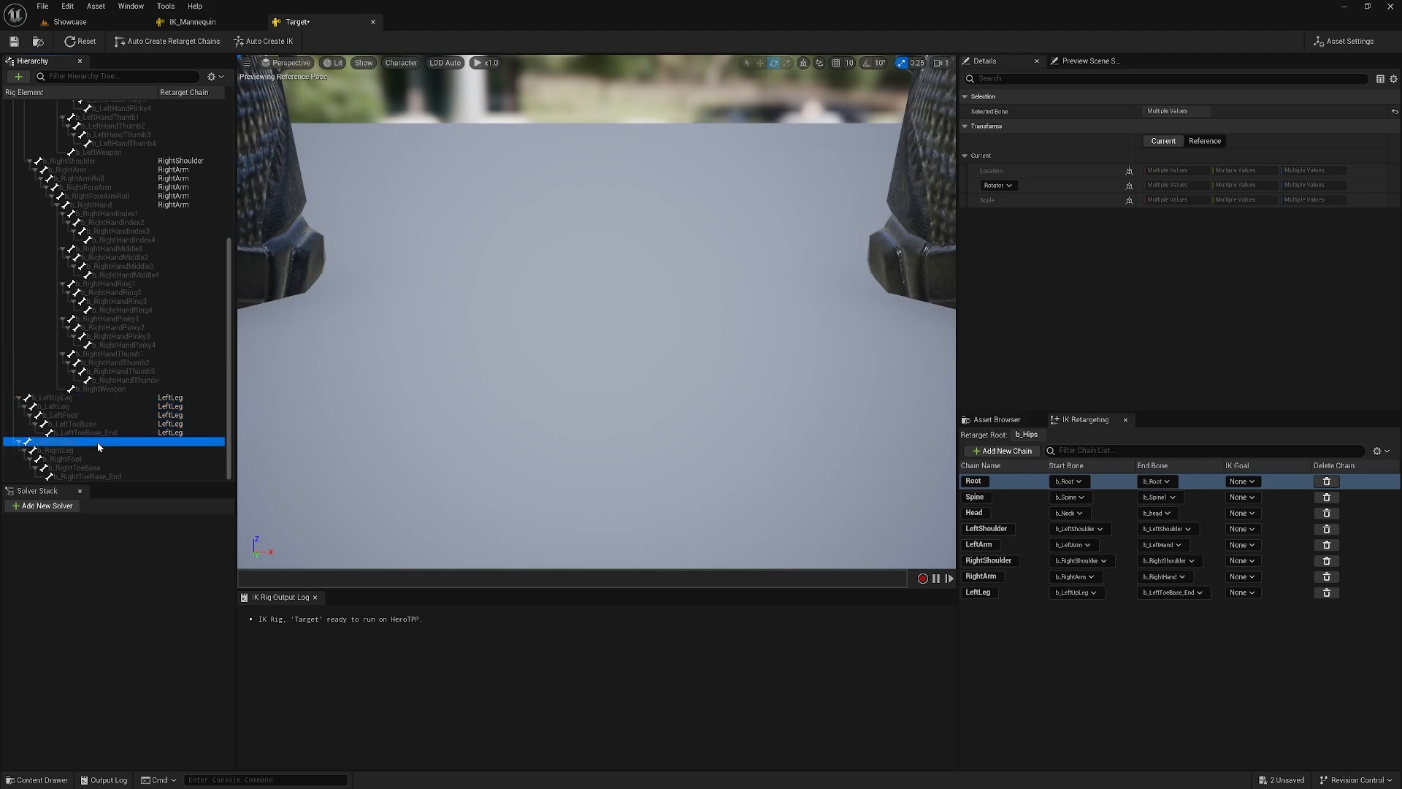
{"action": "left_click", "coordinate": [129, 475], "text": "shift"}
{"action": "right_click", "coordinate": [114, 478]}
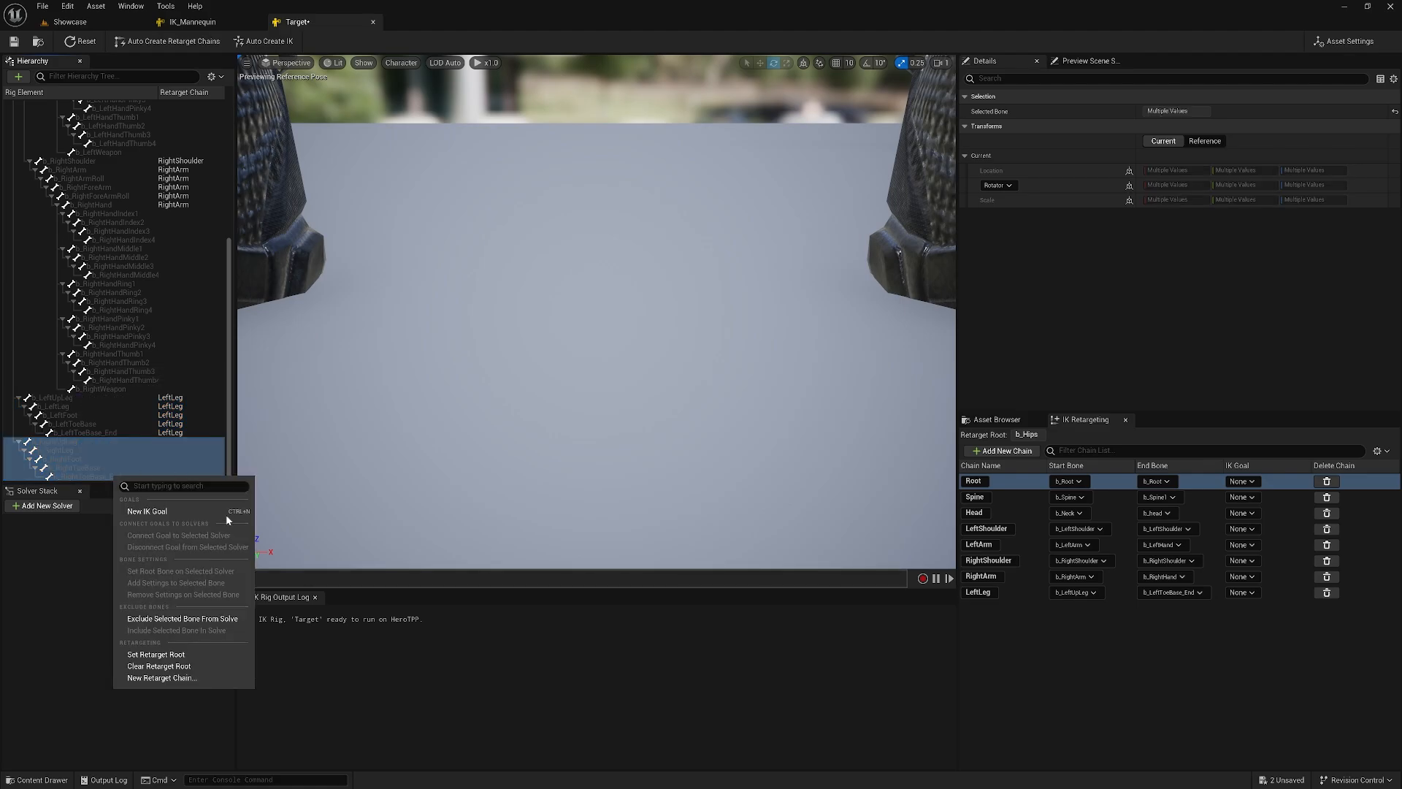
{"action": "left_click", "coordinate": [162, 678]}
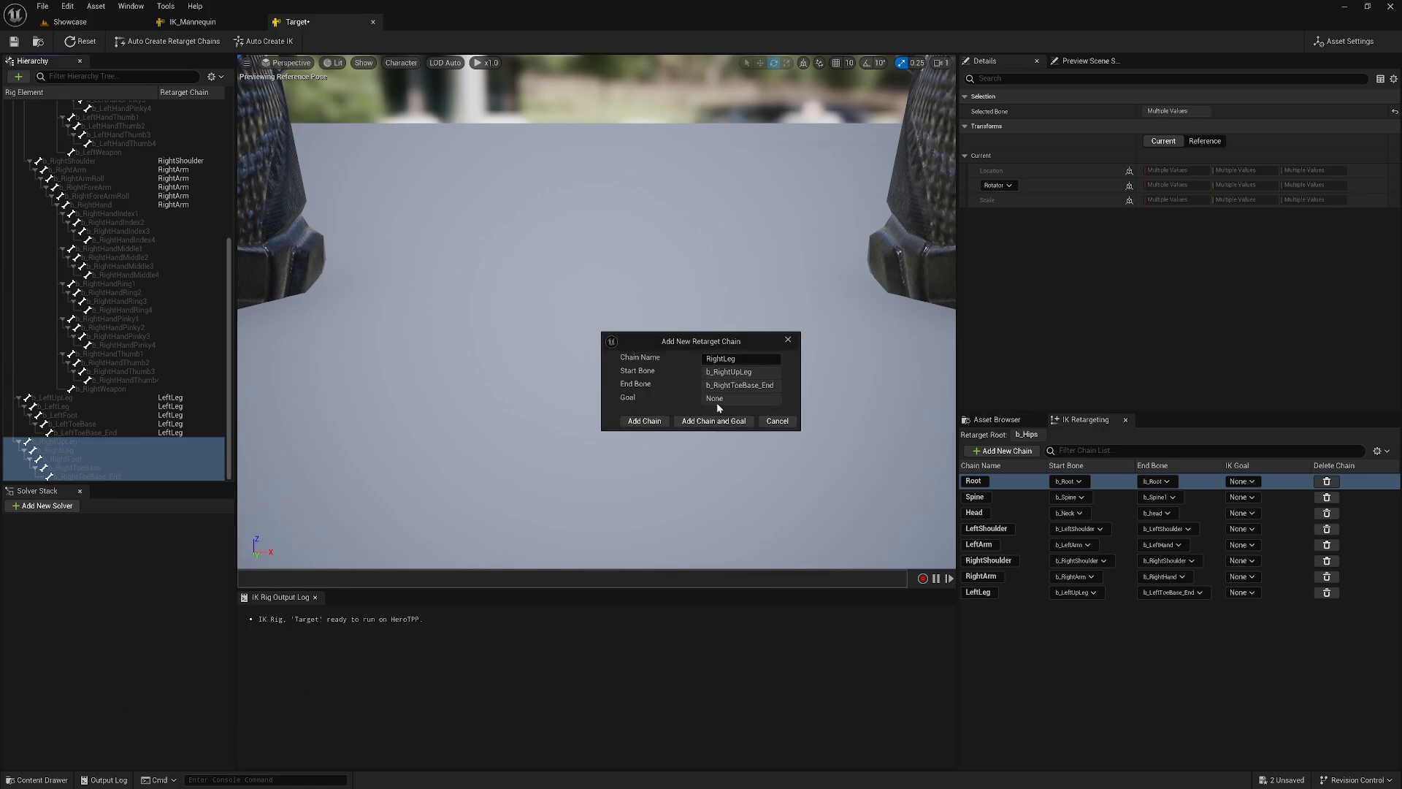
{"action": "left_click", "coordinate": [644, 424]}
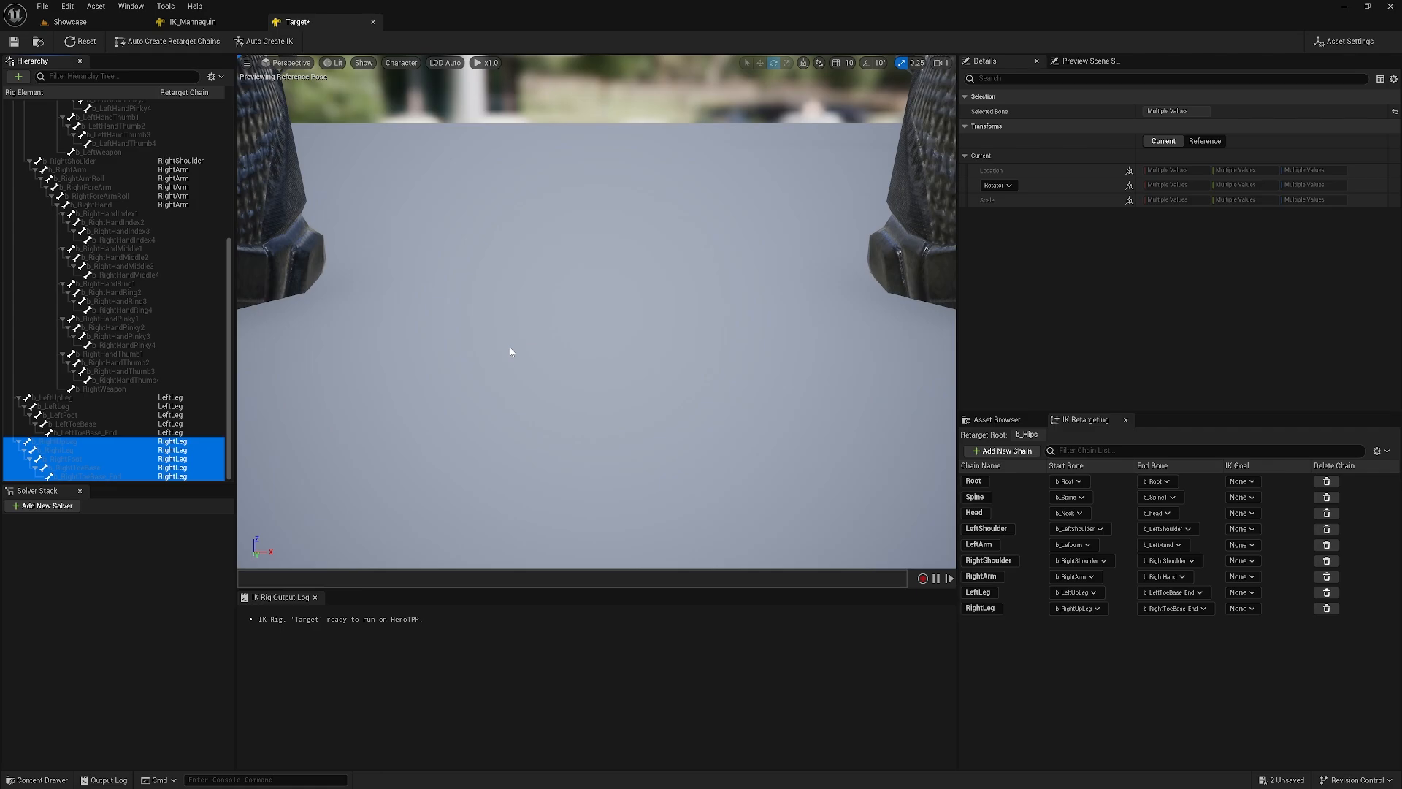
- Check the left-hand finger chain naming in the IK_Mannequin rig, and return to the Target rig
{"action": "left_click", "coordinate": [192, 21]}
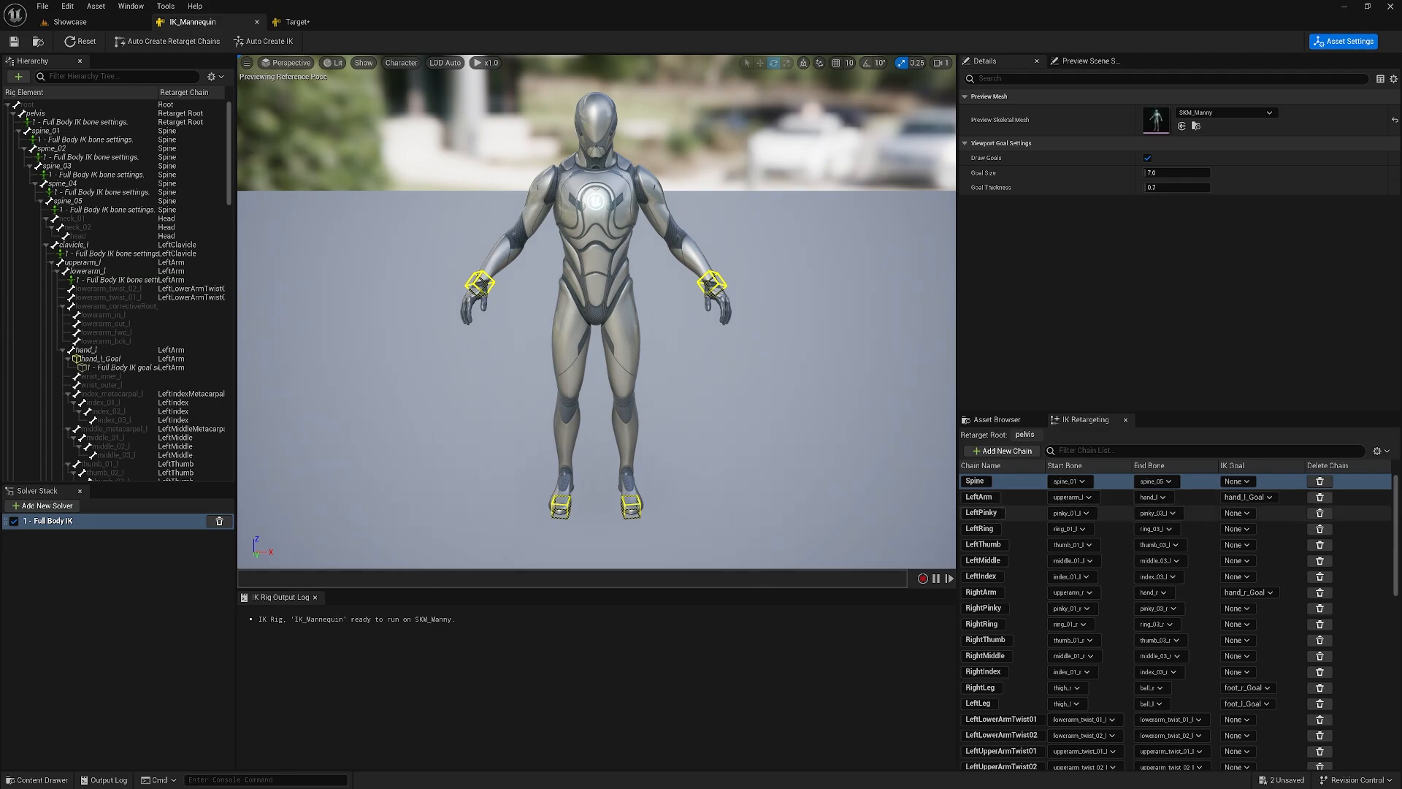
{"action": "left_click", "coordinate": [982, 513]}
{"action": "left_click", "coordinate": [314, 22]}
- Add a retarget chain named LeftPinky from b_LeftHandPinky1 to b_LeftHandPinky4, without a goal
{"action": "scroll", "coordinate": [178, 240], "scroll_direction": "up", "scroll_amount": 10}
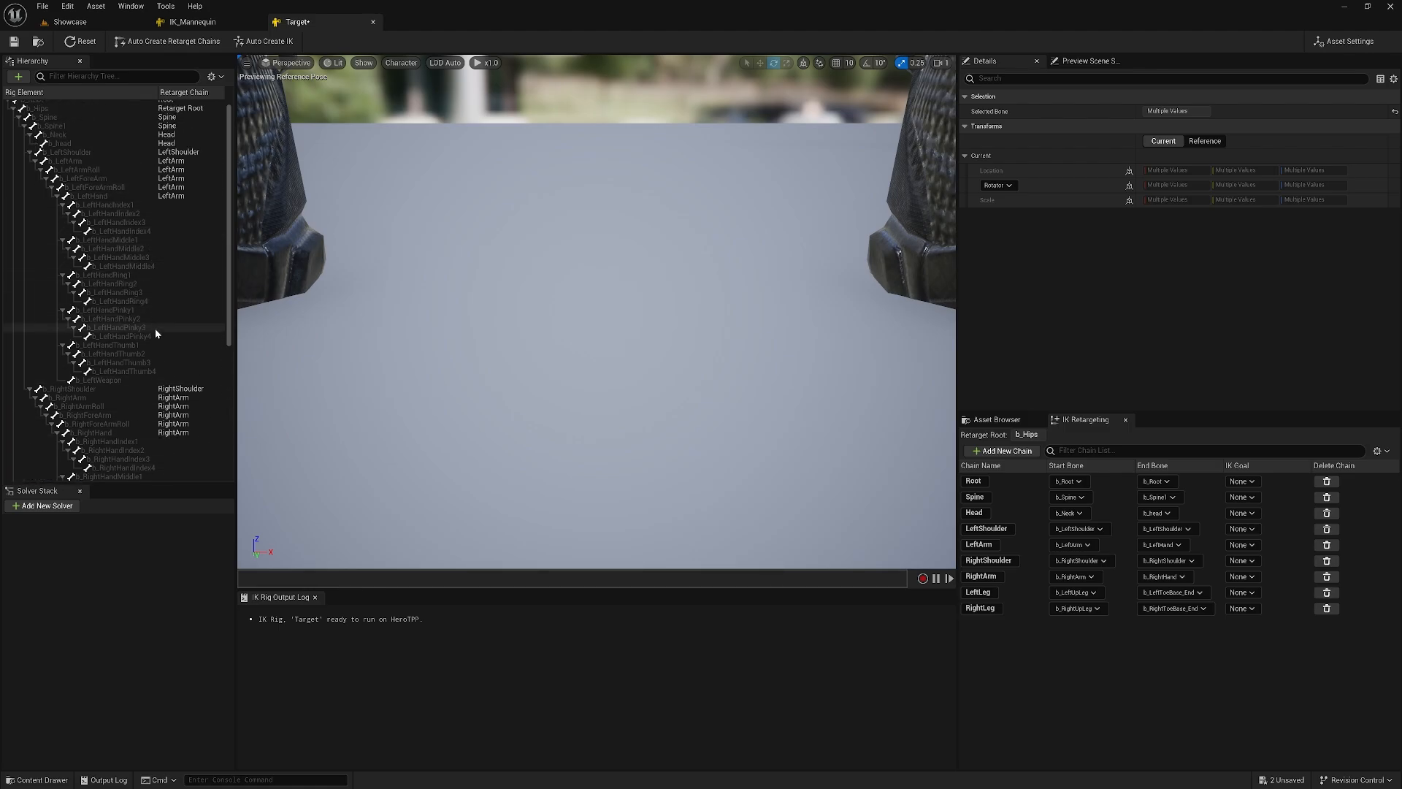
{"action": "left_click", "coordinate": [118, 310]}
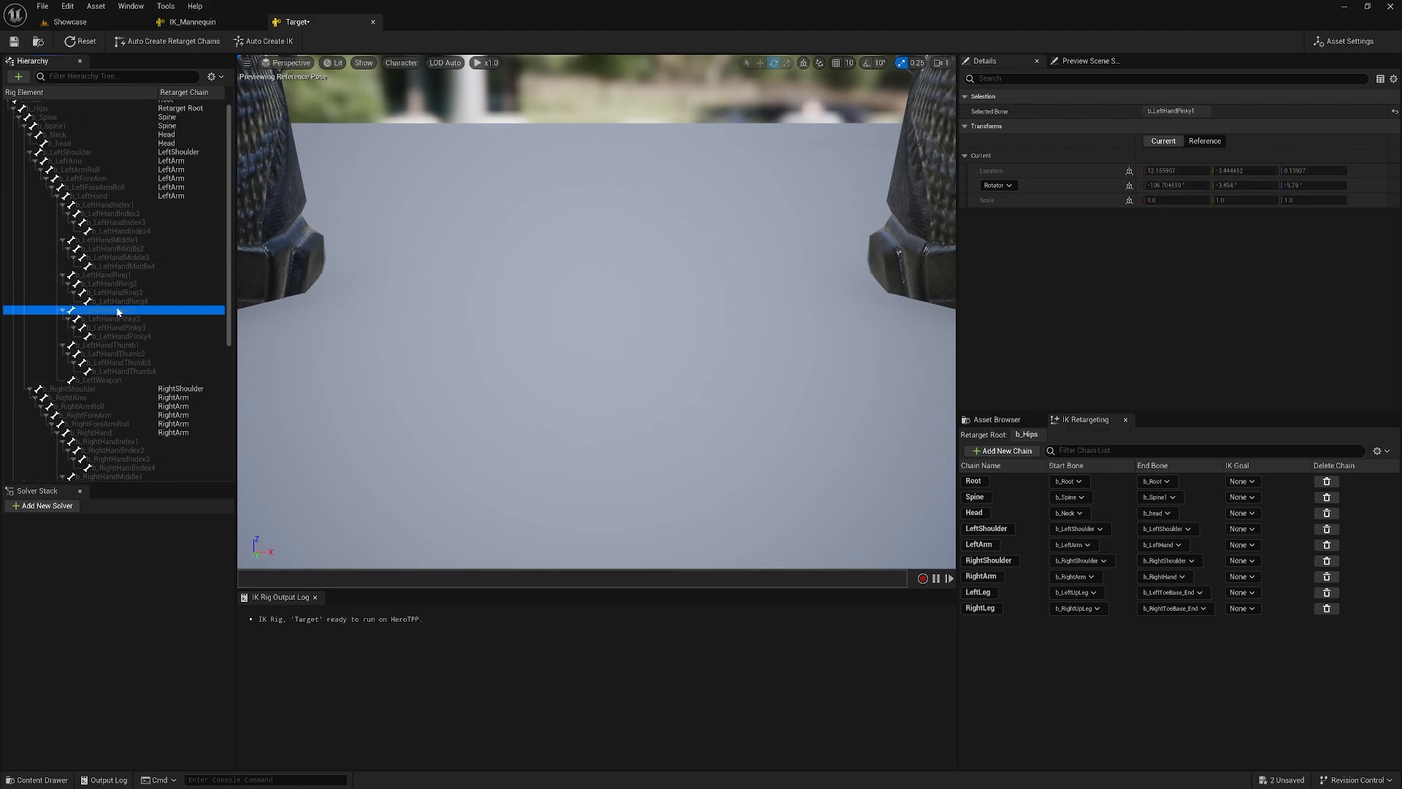
{"action": "left_click", "coordinate": [155, 336], "text": "shift"}
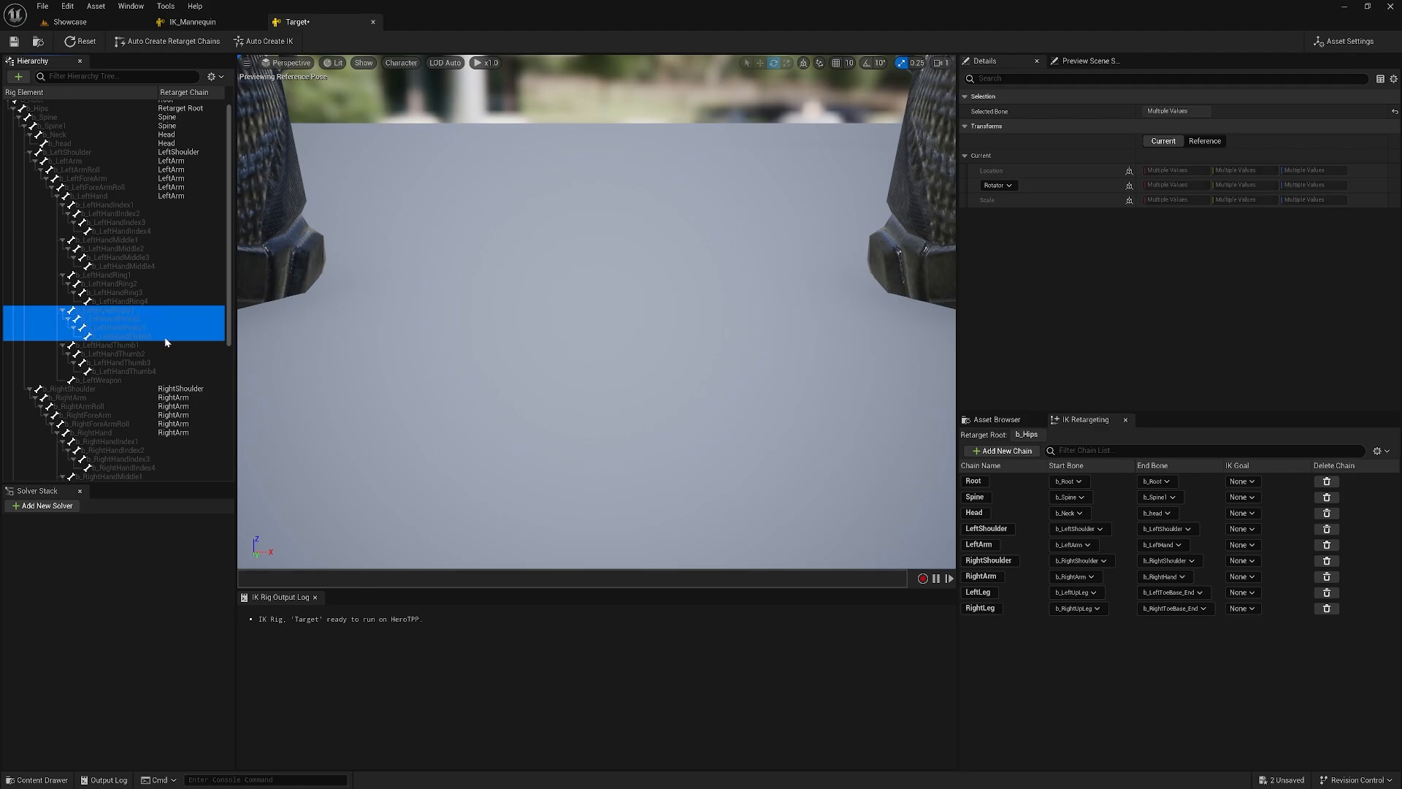
{"action": "right_click", "coordinate": [167, 342]}
{"action": "left_click", "coordinate": [193, 536]}
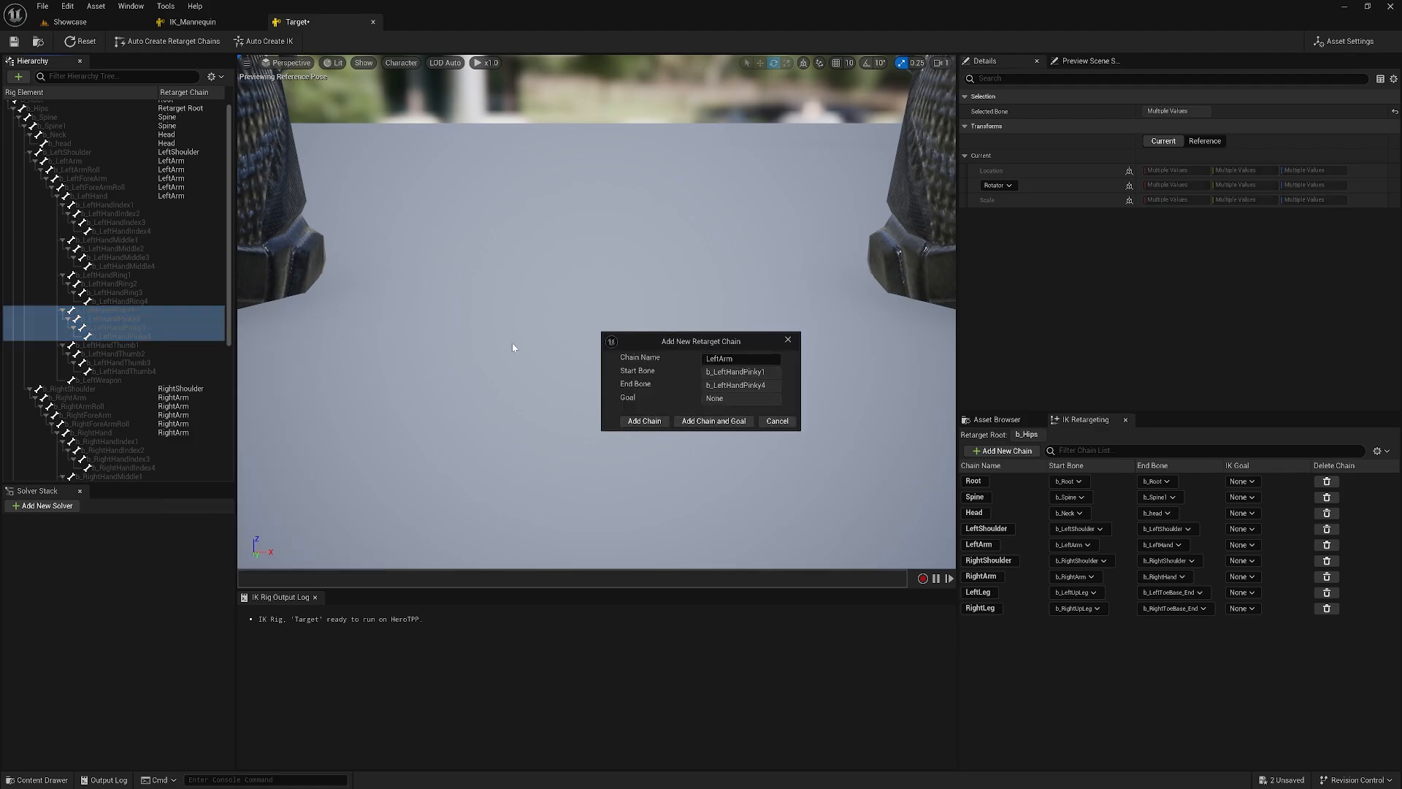
{"action": "key", "text": "ctrl+a"}
{"action": "type", "text": "LeftPinky"}
{"action": "left_click", "coordinate": [642, 420]}
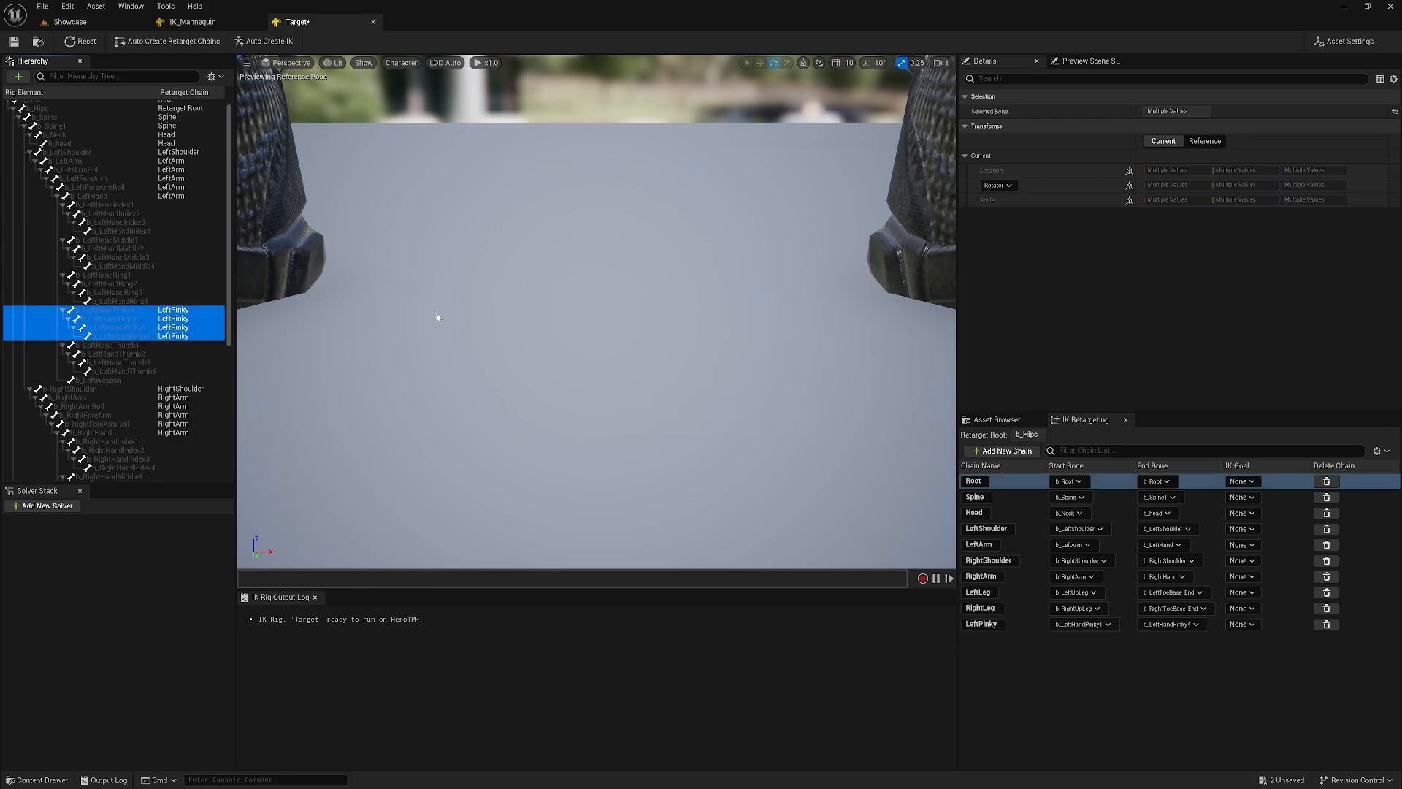
- Using the chain name from the IK_Mannequin rig, add a LeftRing retarget chain from b_LeftHandRing1 to b_LeftHandRing4 in the Target rig, without a goal
{"action": "left_click", "coordinate": [191, 22]}
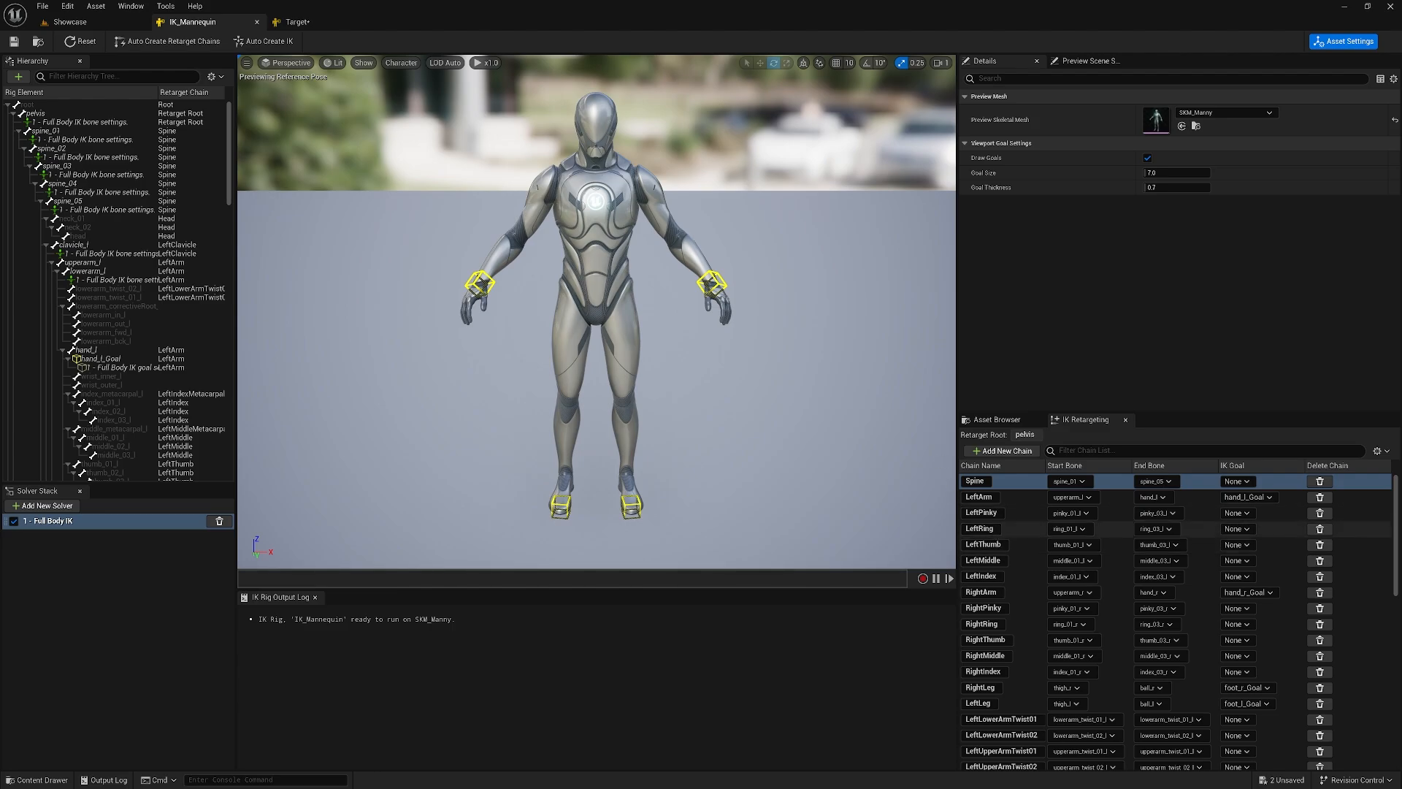
{"action": "double_click", "coordinate": [991, 528]}
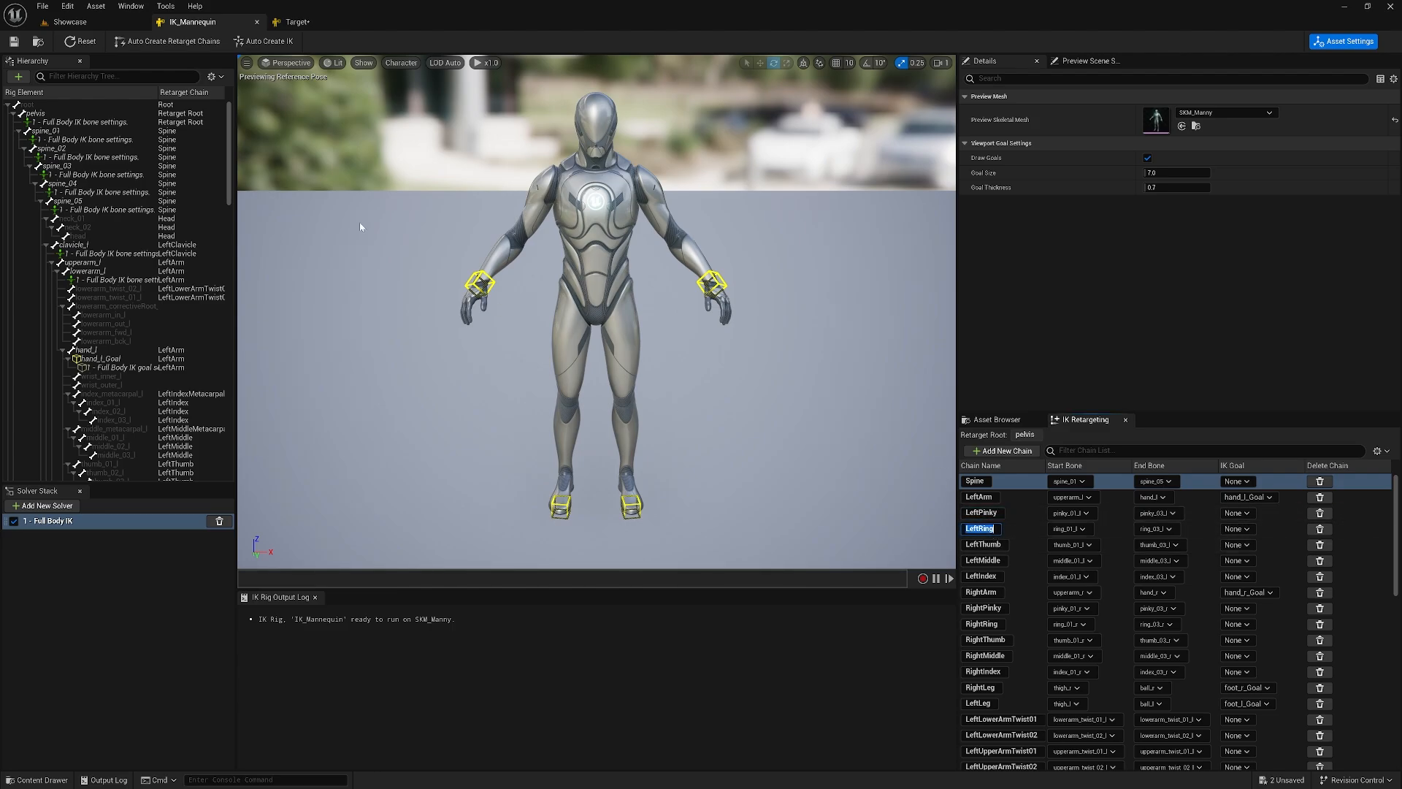
{"action": "left_click", "coordinate": [296, 22]}
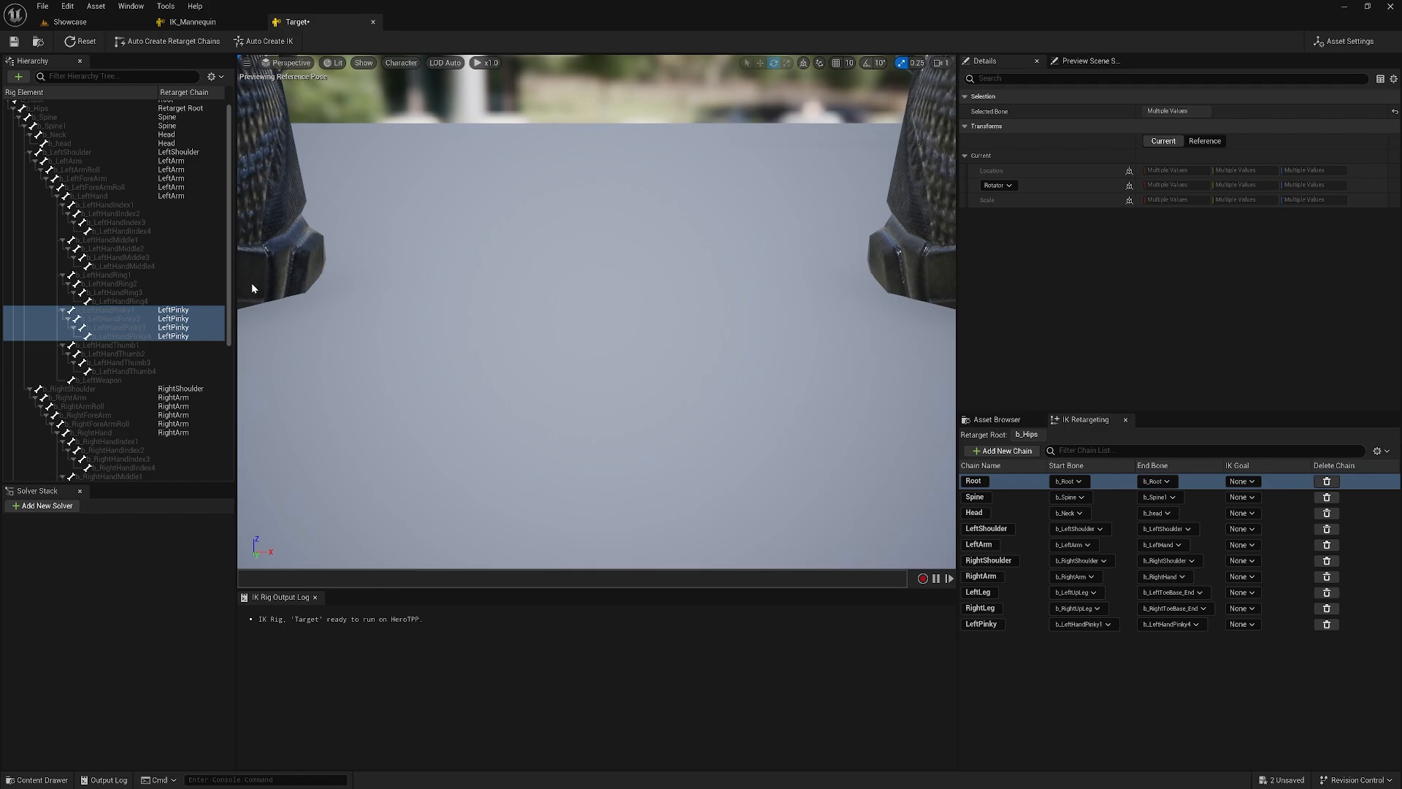
{"action": "left_click", "coordinate": [116, 275]}
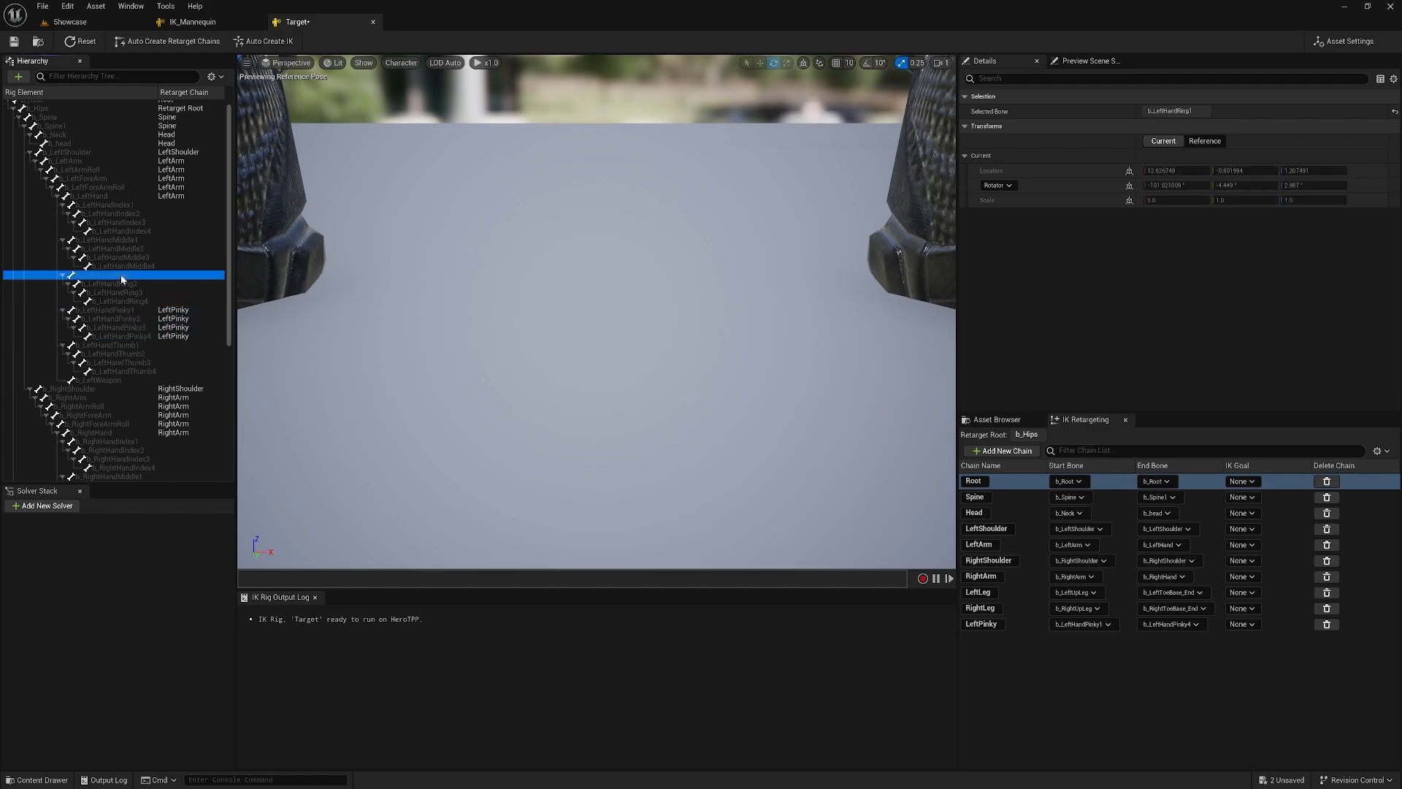
{"action": "left_click", "coordinate": [145, 299], "text": "shift"}
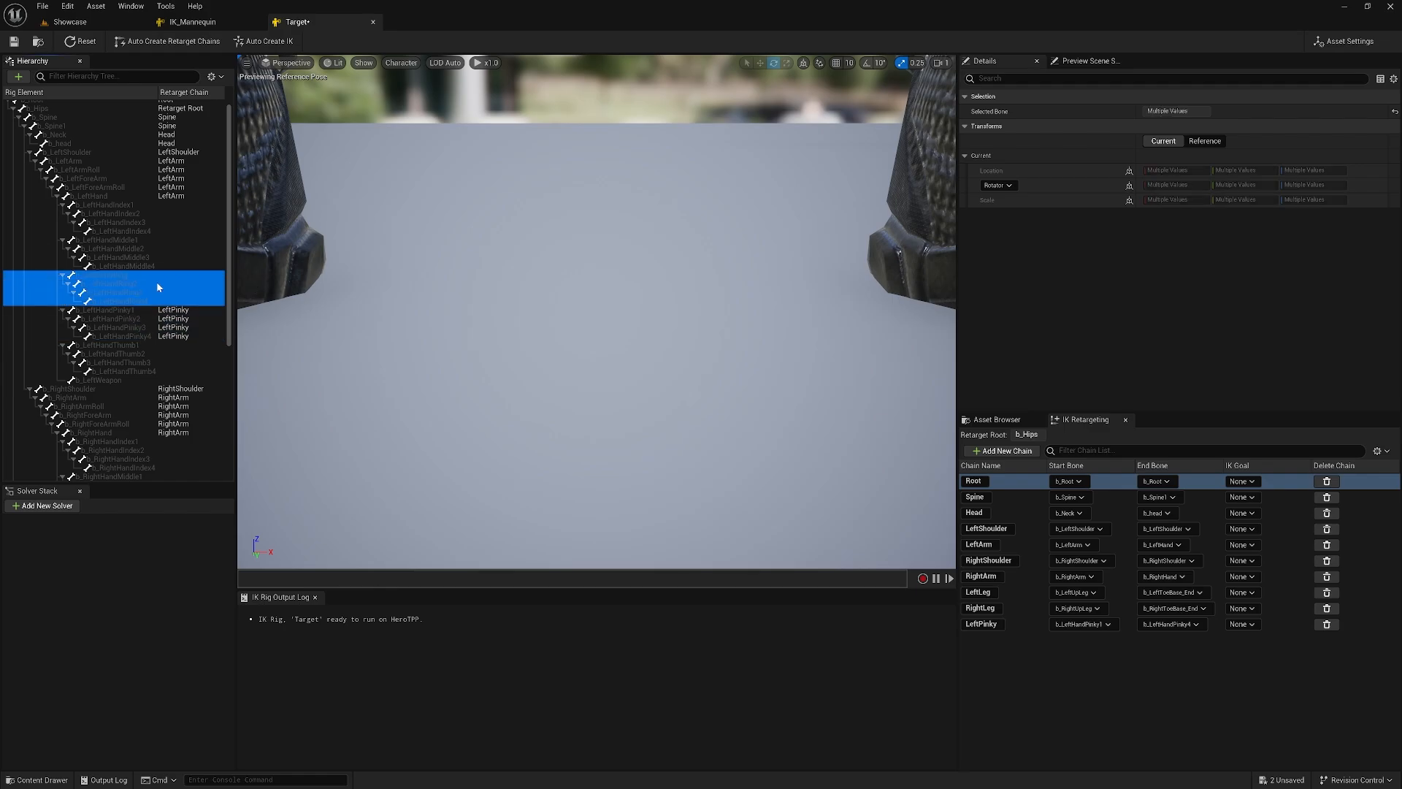
{"action": "right_click", "coordinate": [158, 287]}
{"action": "left_click", "coordinate": [215, 475]}
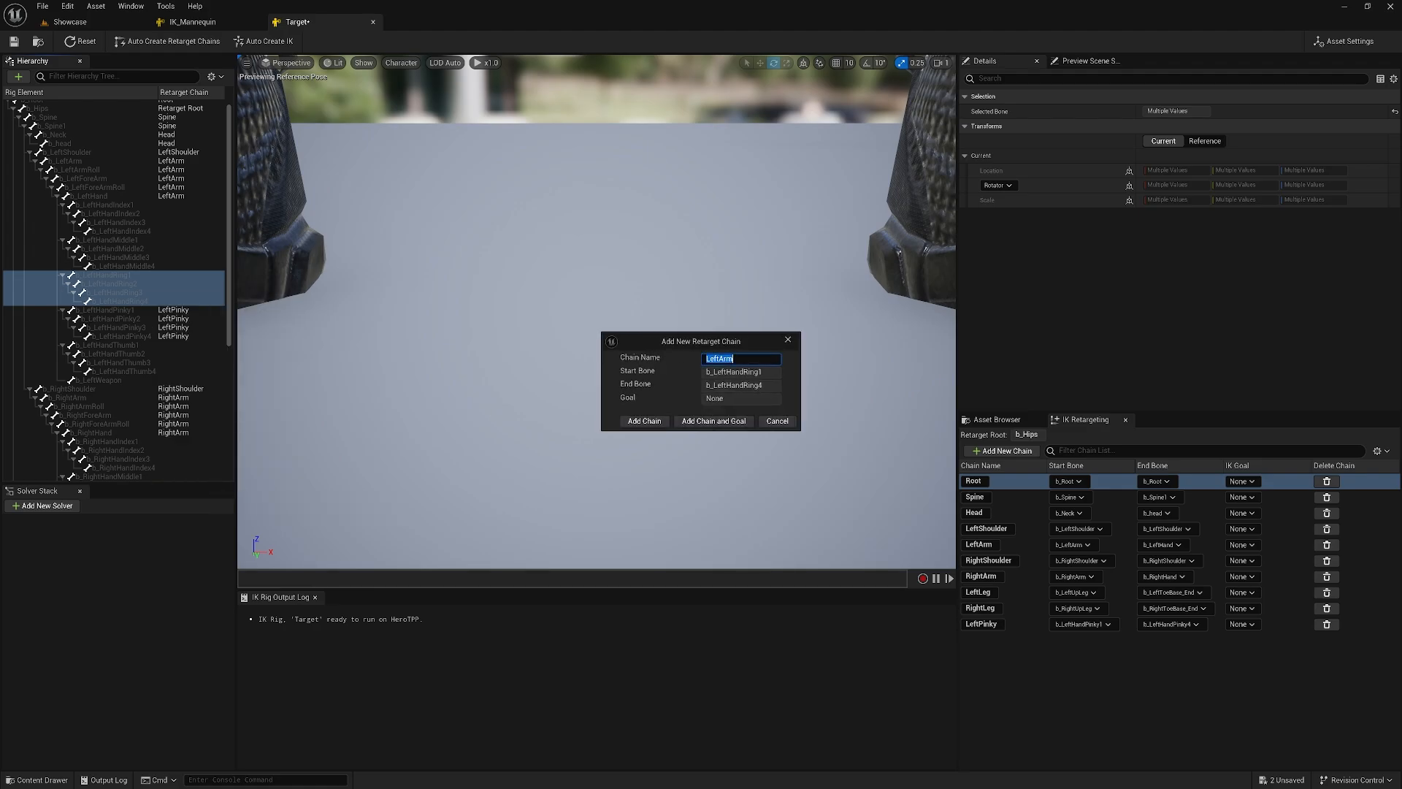
{"action": "type", "text": "LeftRing"}
{"action": "left_click", "coordinate": [645, 421]}
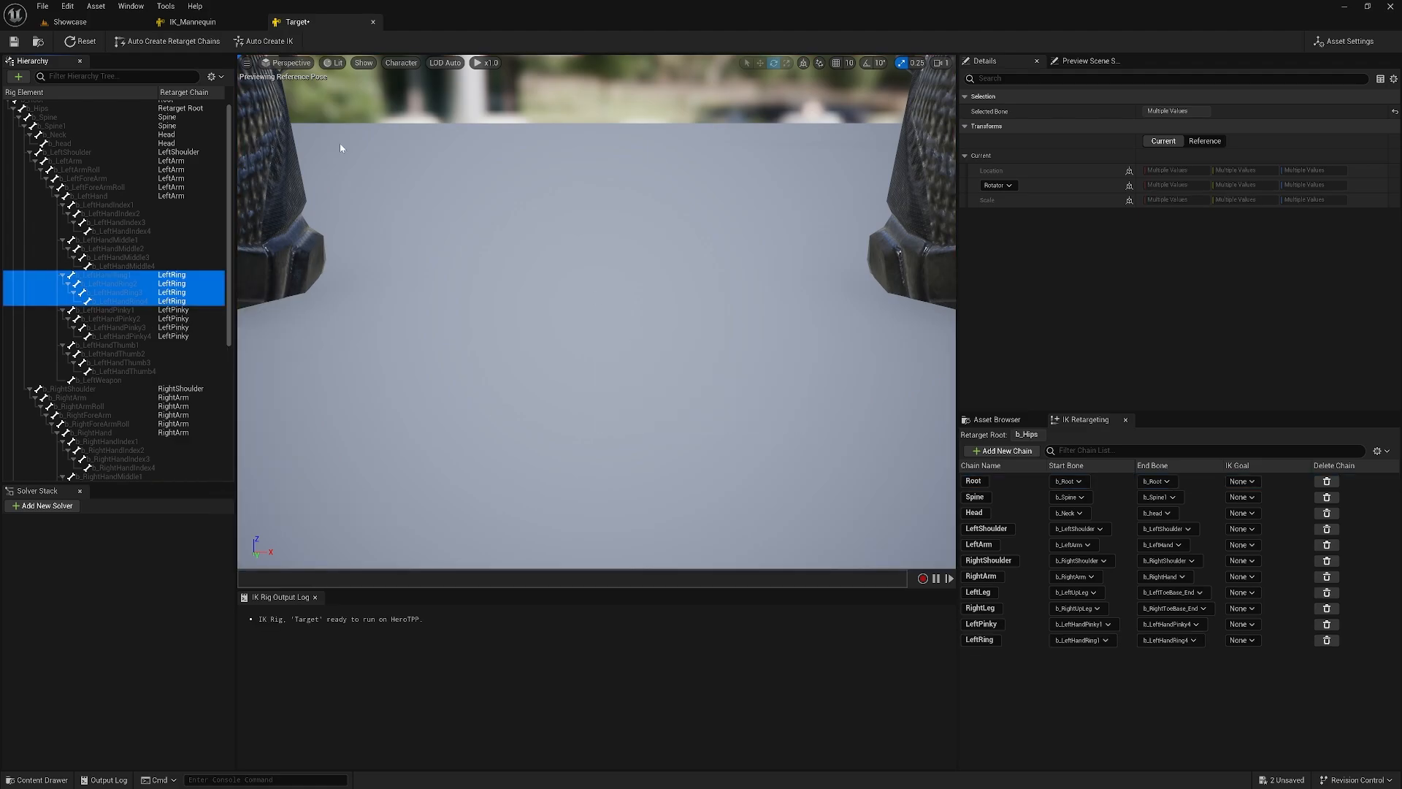
- Copy the LeftThumb name from IK_Mannequin and add that retarget chain to the Target rig from b_LeftHandThumb1 to b_LeftHandThumb4, without a goal
{"action": "left_click", "coordinate": [192, 22]}
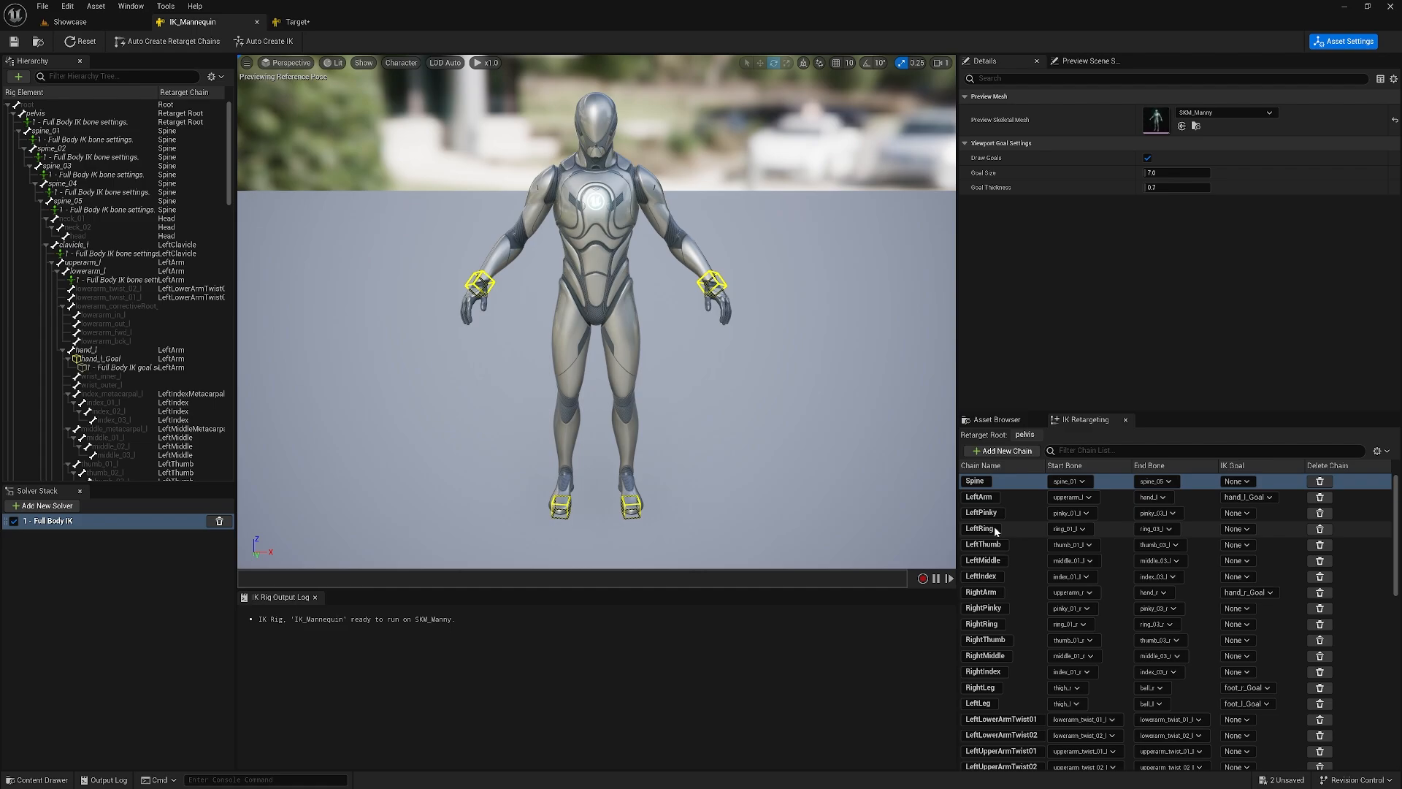
{"action": "double_click", "coordinate": [1018, 529]}
{"action": "double_click", "coordinate": [1014, 543]}
{"action": "key", "text": "ctrl+c"}
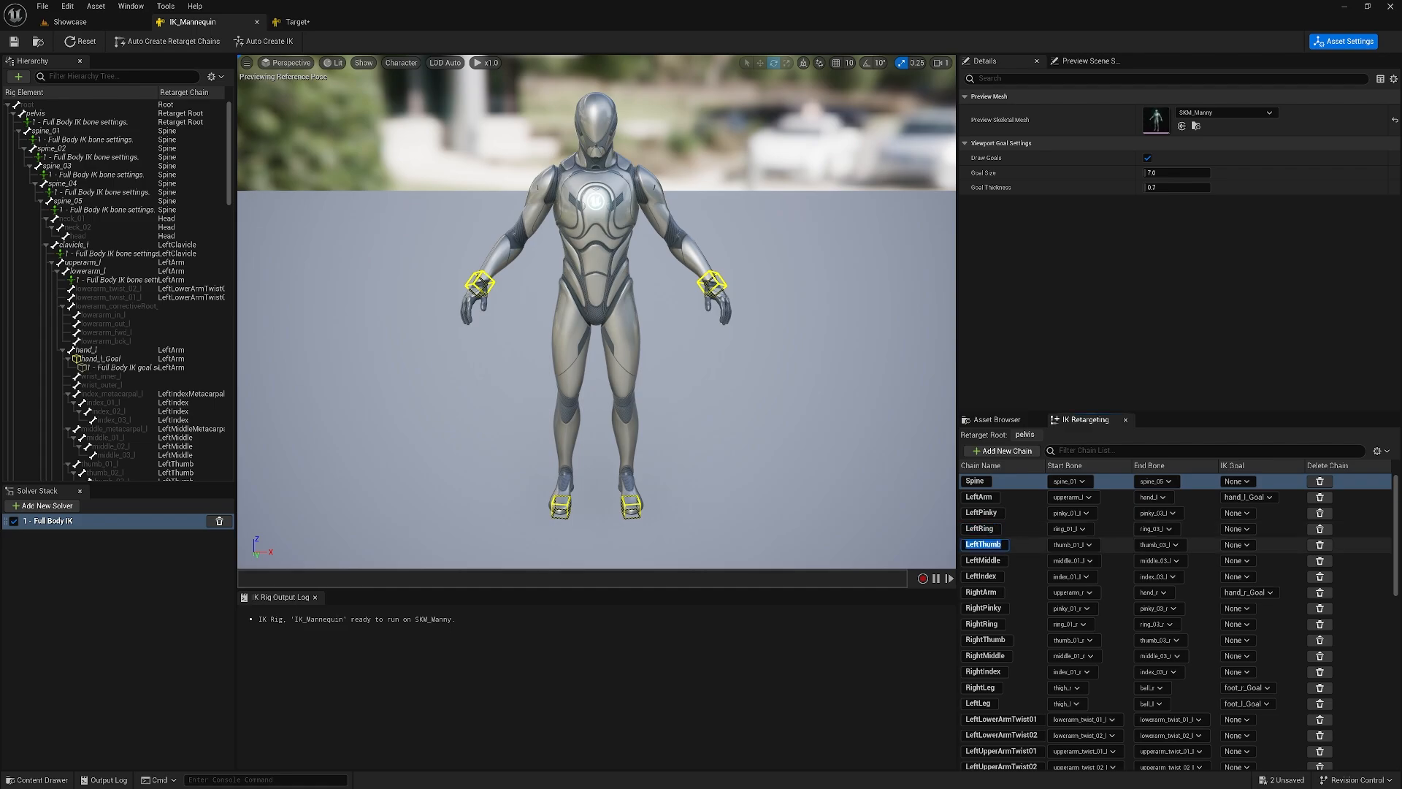
{"action": "left_click", "coordinate": [297, 22]}
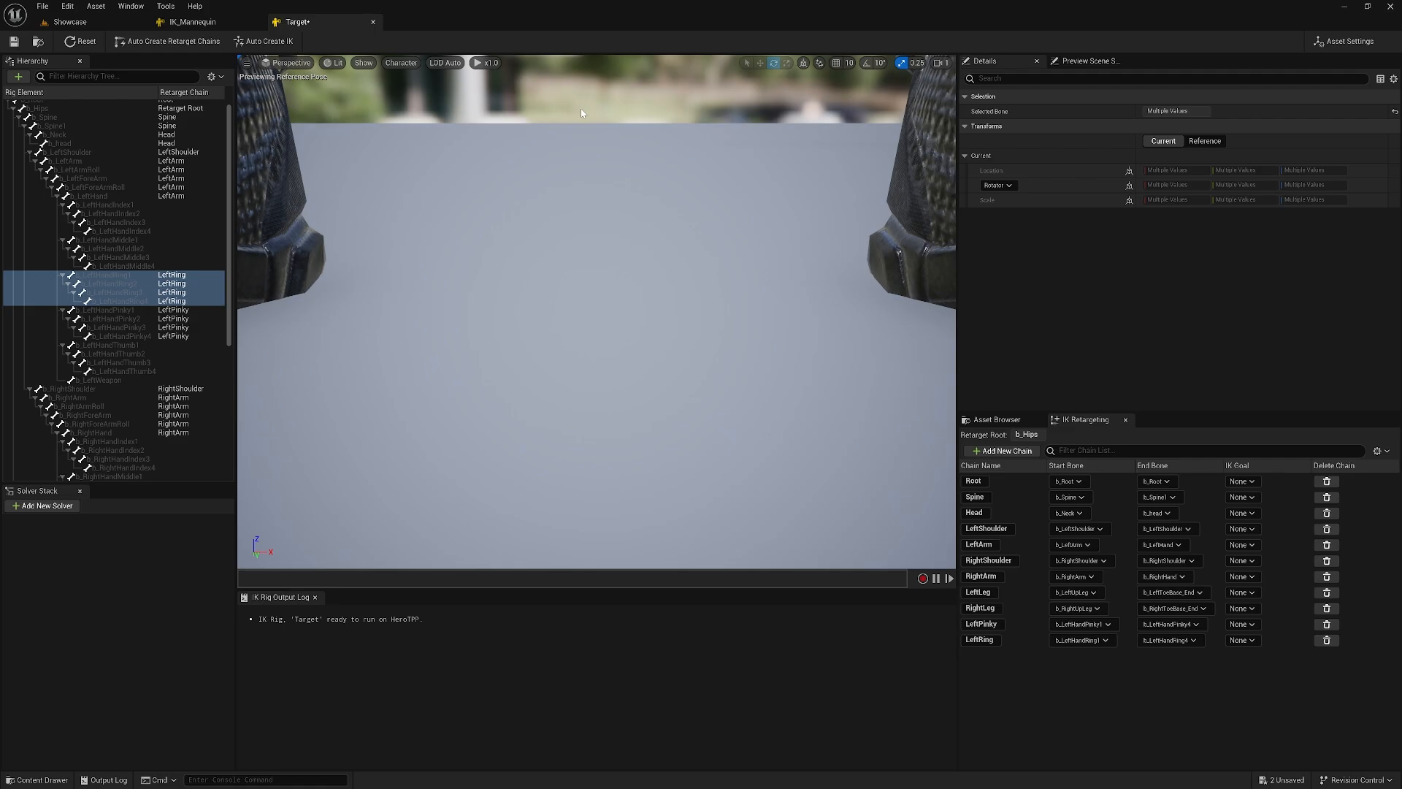
{"action": "left_click", "coordinate": [153, 345]}
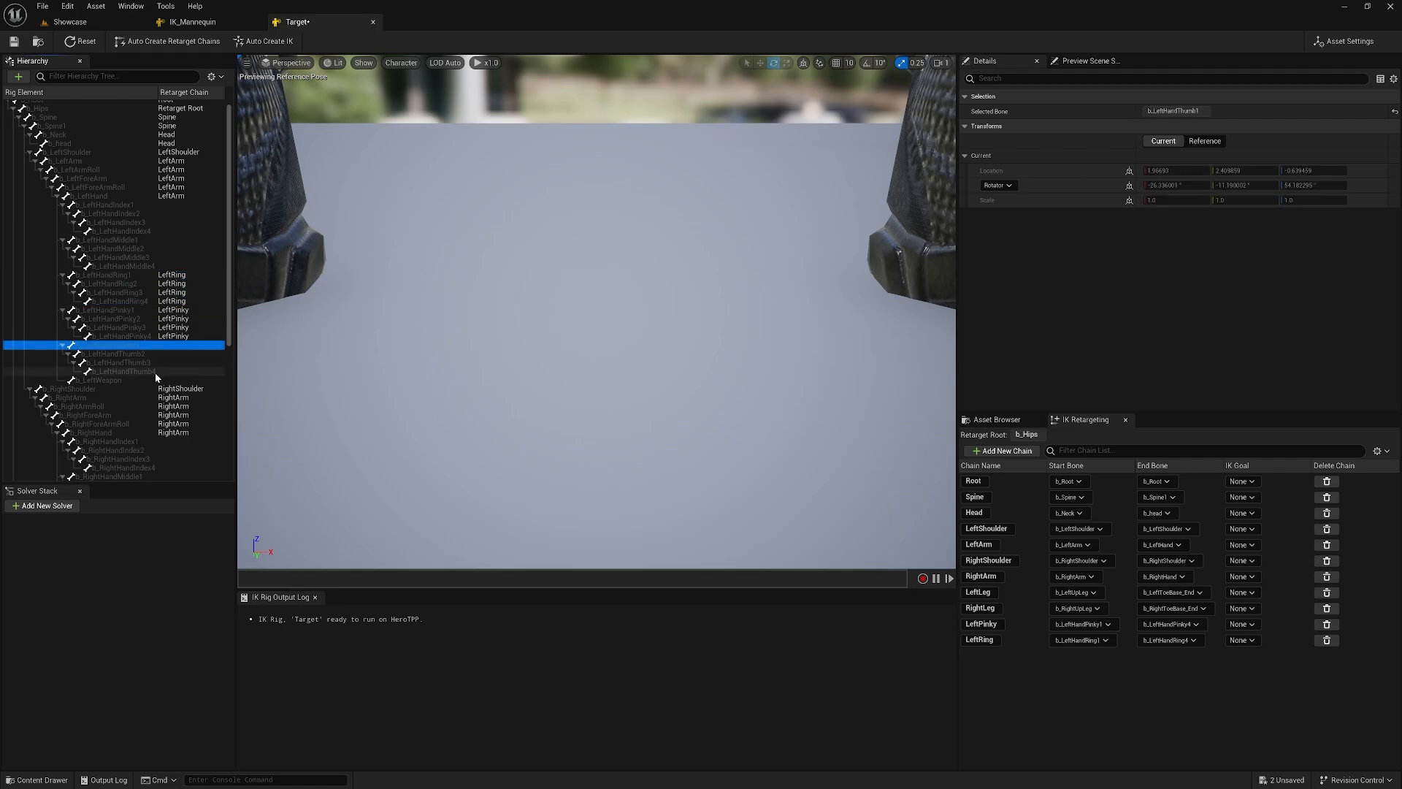
{"action": "left_click", "coordinate": [155, 373], "text": "shift"}
{"action": "right_click", "coordinate": [160, 371]}
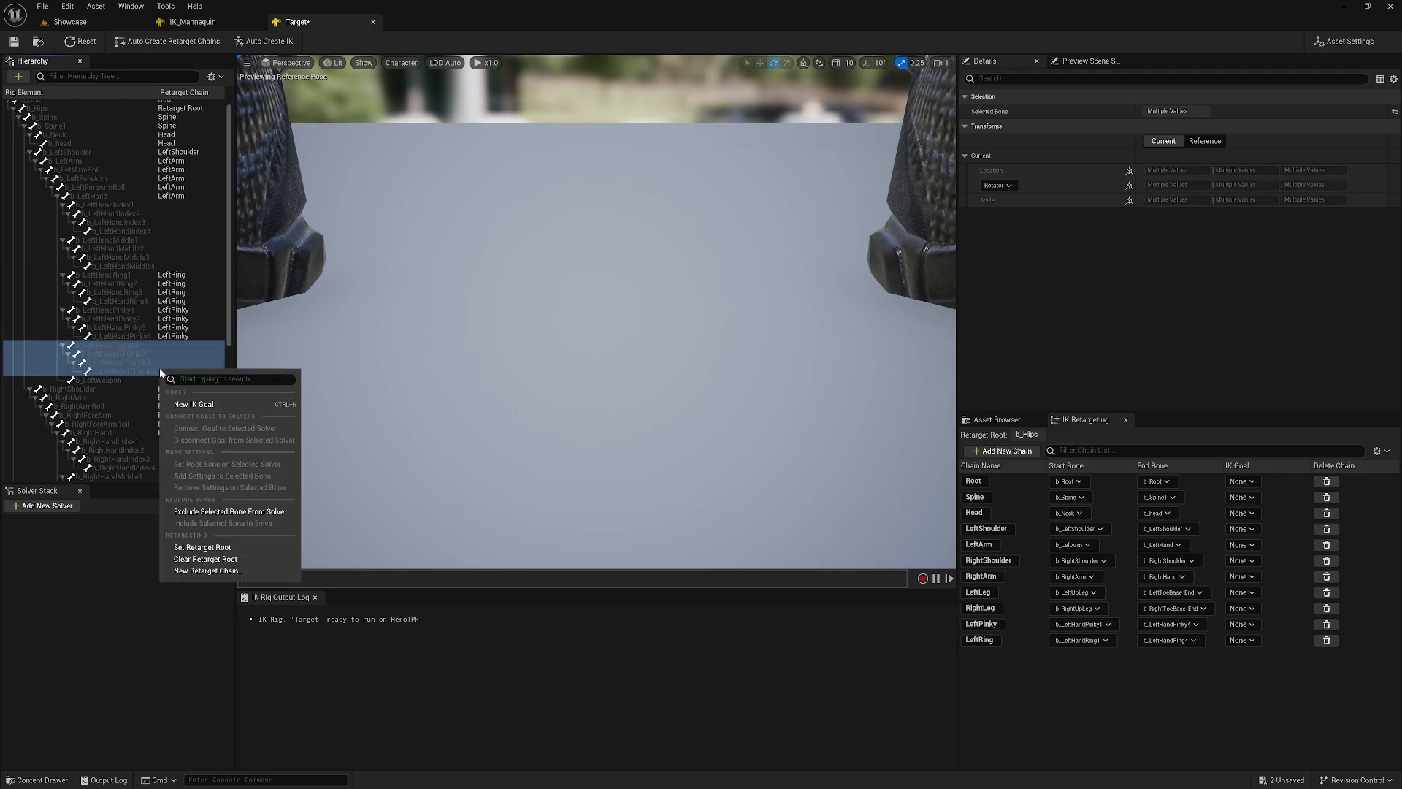
{"action": "left_click", "coordinate": [171, 573]}
{"action": "double_click", "coordinate": [721, 360]}
{"action": "key", "text": "ctrl+v"}
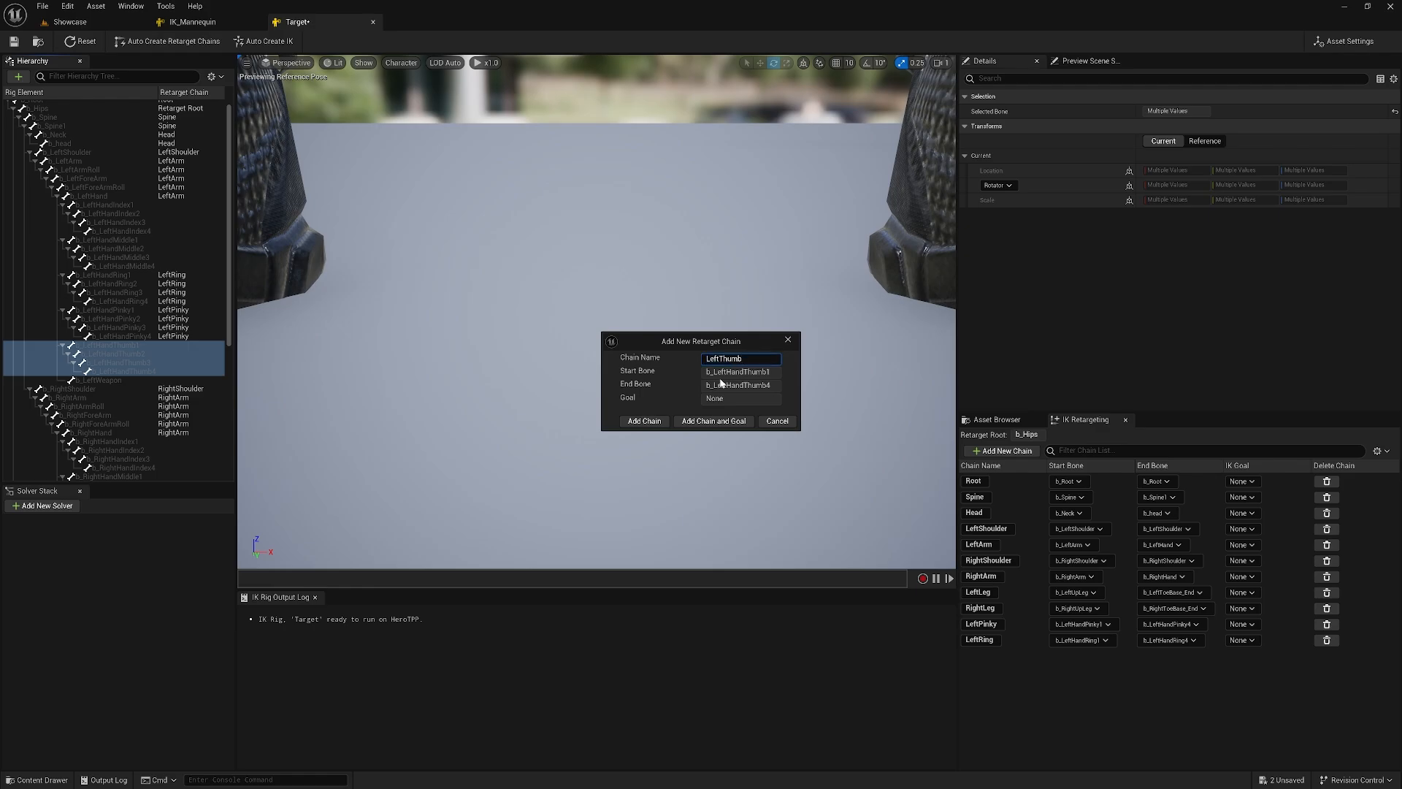
{"action": "left_click", "coordinate": [644, 421]}
- Copy the LeftMiddle name from IK_Mannequin and add that retarget chain to the Target rig from b_LeftHandMiddle1 to b_LeftHandMiddle4, without a goal
{"action": "left_click", "coordinate": [192, 22]}
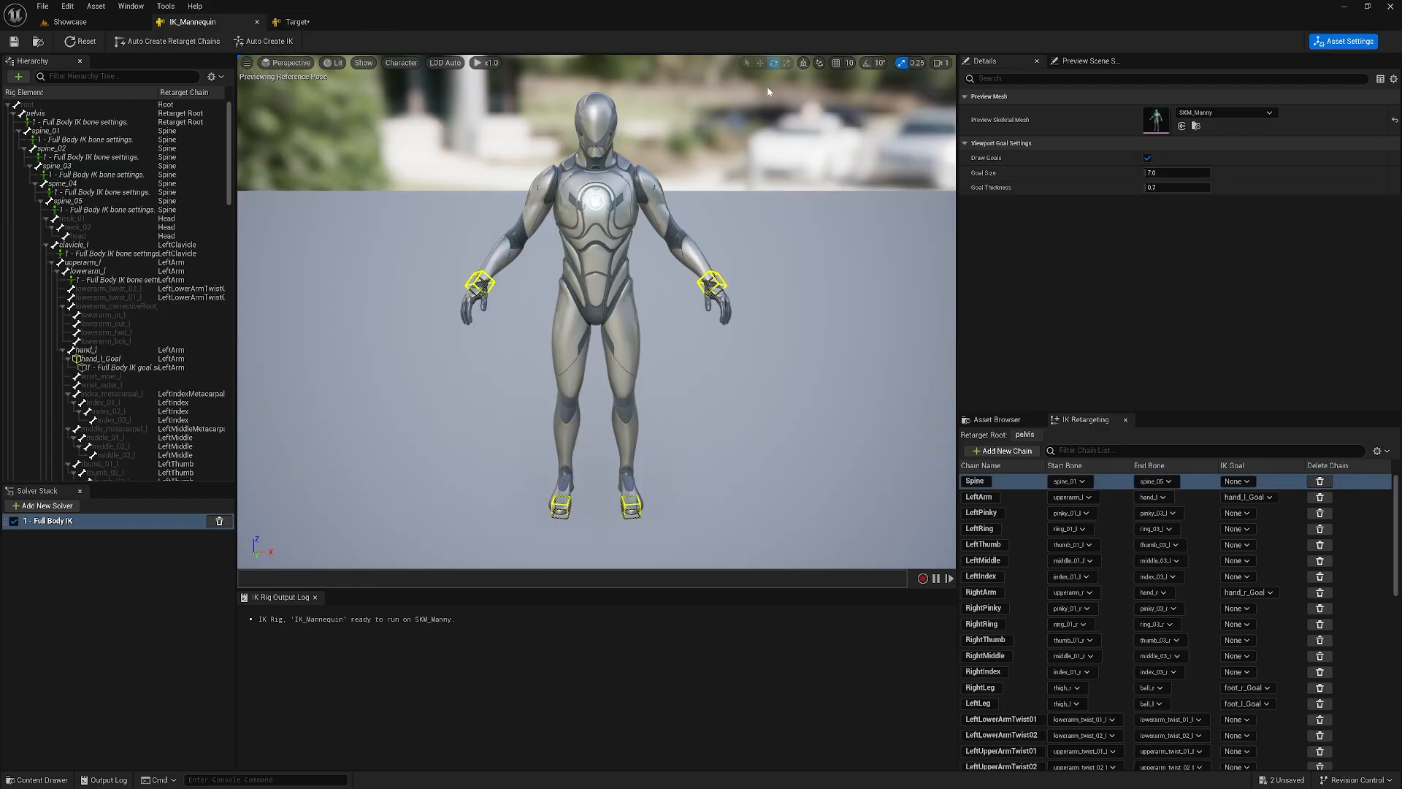
{"action": "double_click", "coordinate": [983, 560]}
{"action": "key", "text": "ctrl+c"}
{"action": "left_click", "coordinate": [321, 23]}
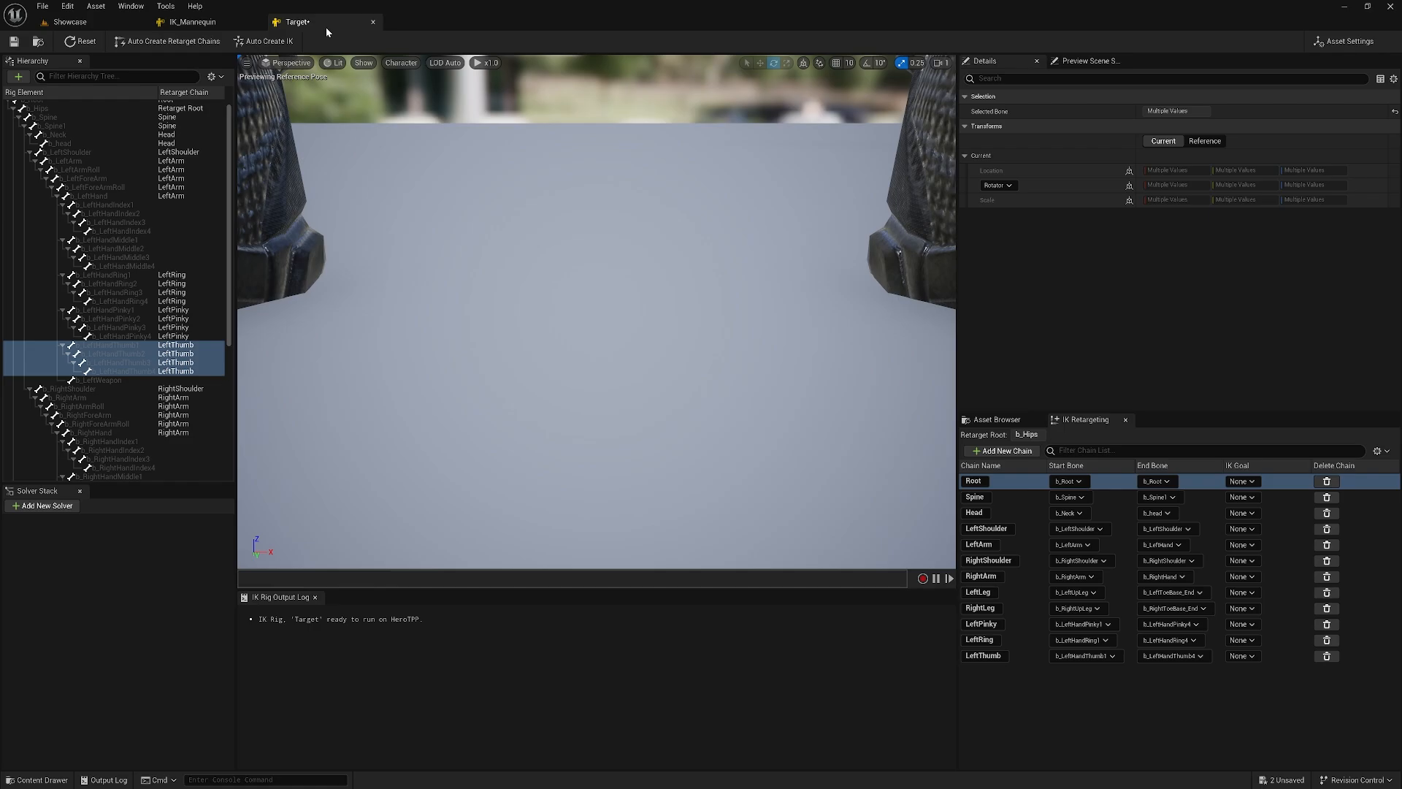
{"action": "left_click", "coordinate": [117, 241]}
{"action": "left_click", "coordinate": [139, 266], "text": "shift"}
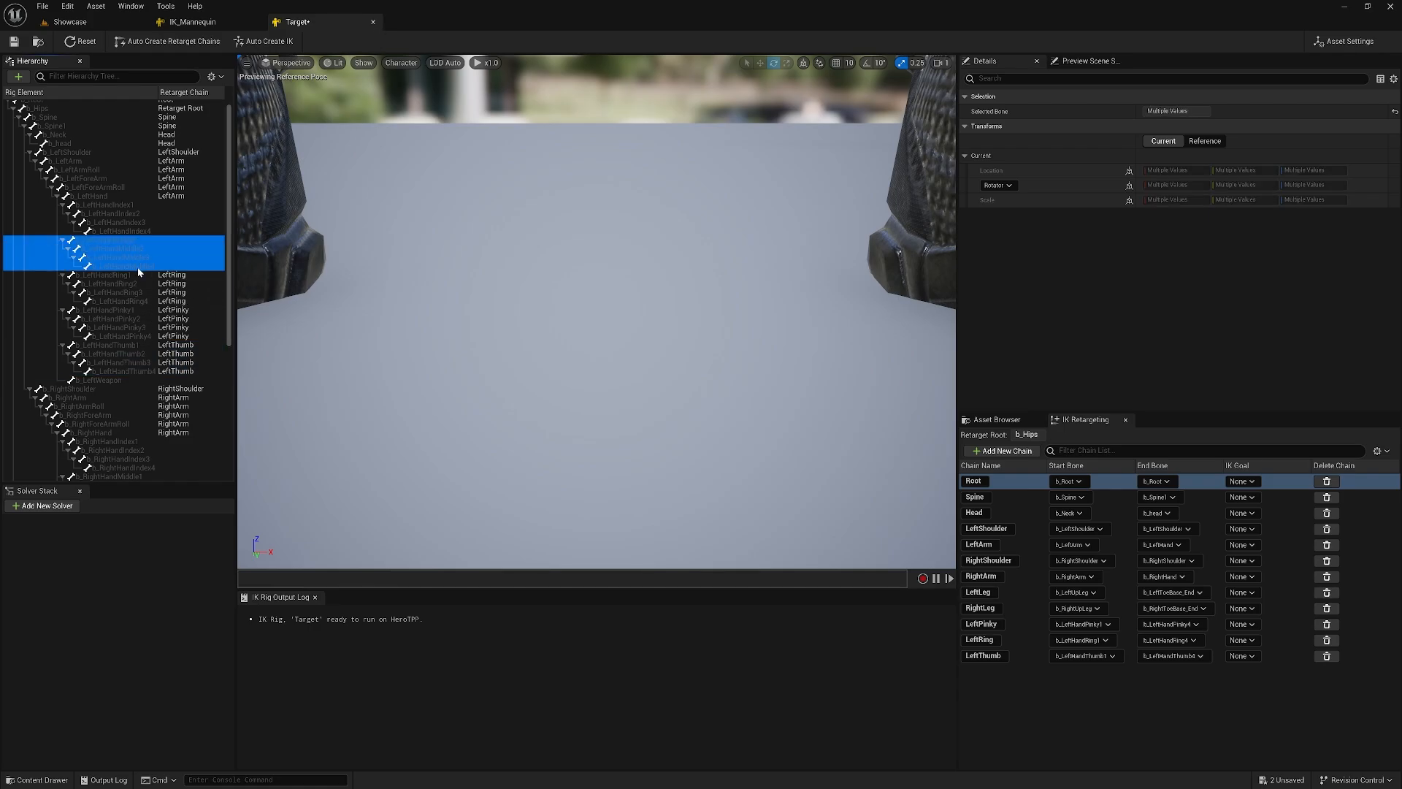
{"action": "right_click", "coordinate": [139, 272]}
{"action": "left_click", "coordinate": [191, 461]}
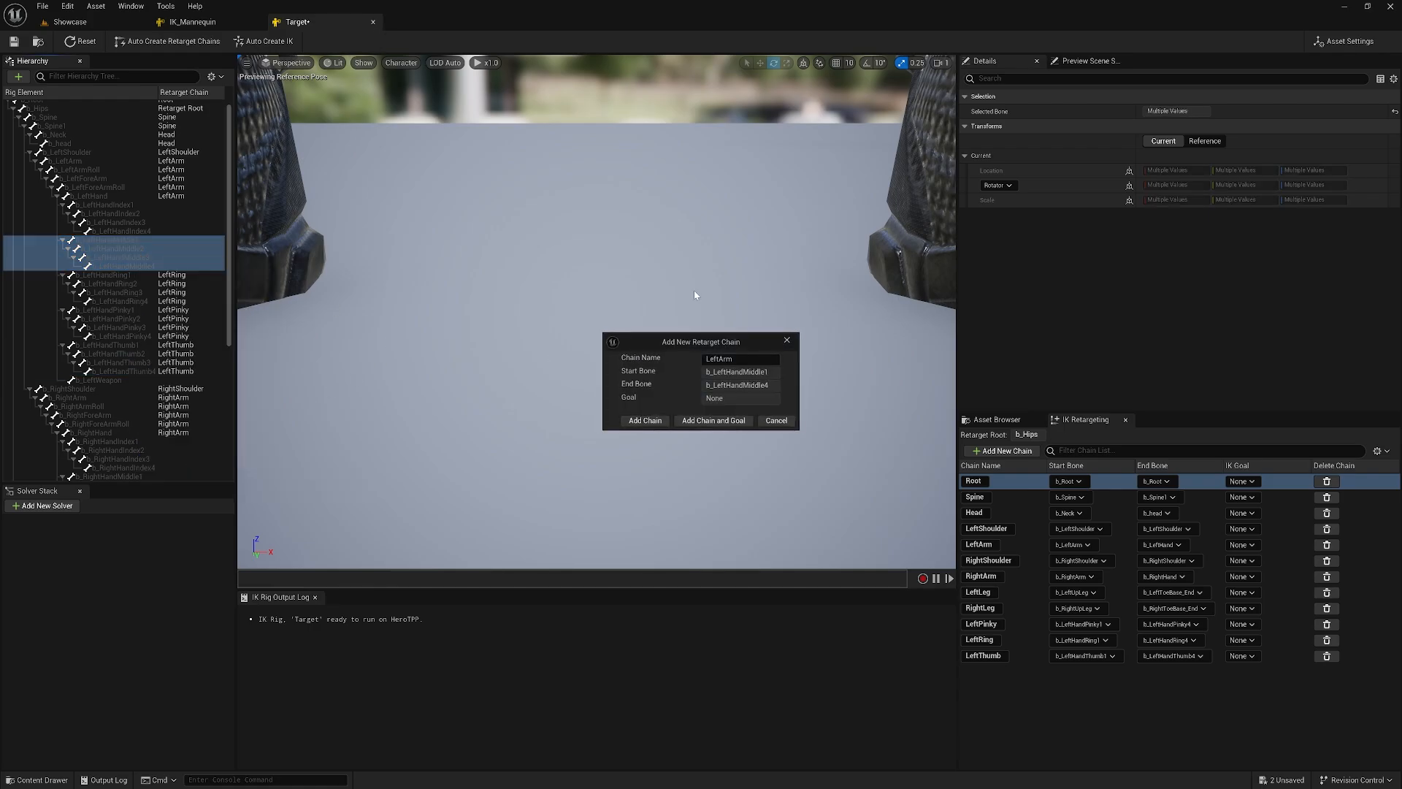
{"action": "double_click", "coordinate": [739, 360]}
{"action": "key", "text": "ctrl+v"}
{"action": "left_click", "coordinate": [643, 421]}
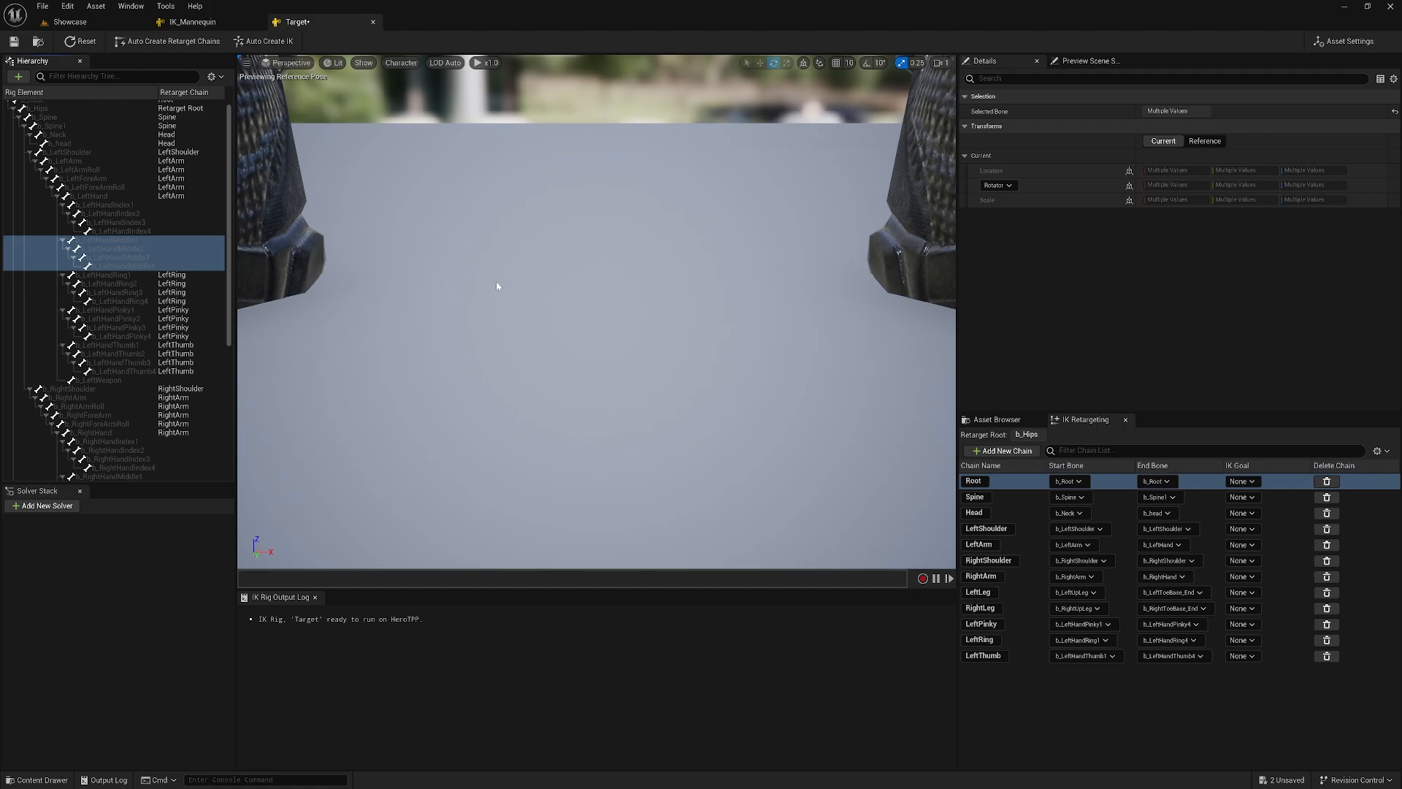
- Using the name from IK_Mannequin, add a LeftIndex retarget chain to the Target rig from b_LeftHandIndex1 to b_LeftHandIndex4, without a goal
{"action": "left_click", "coordinate": [193, 22]}
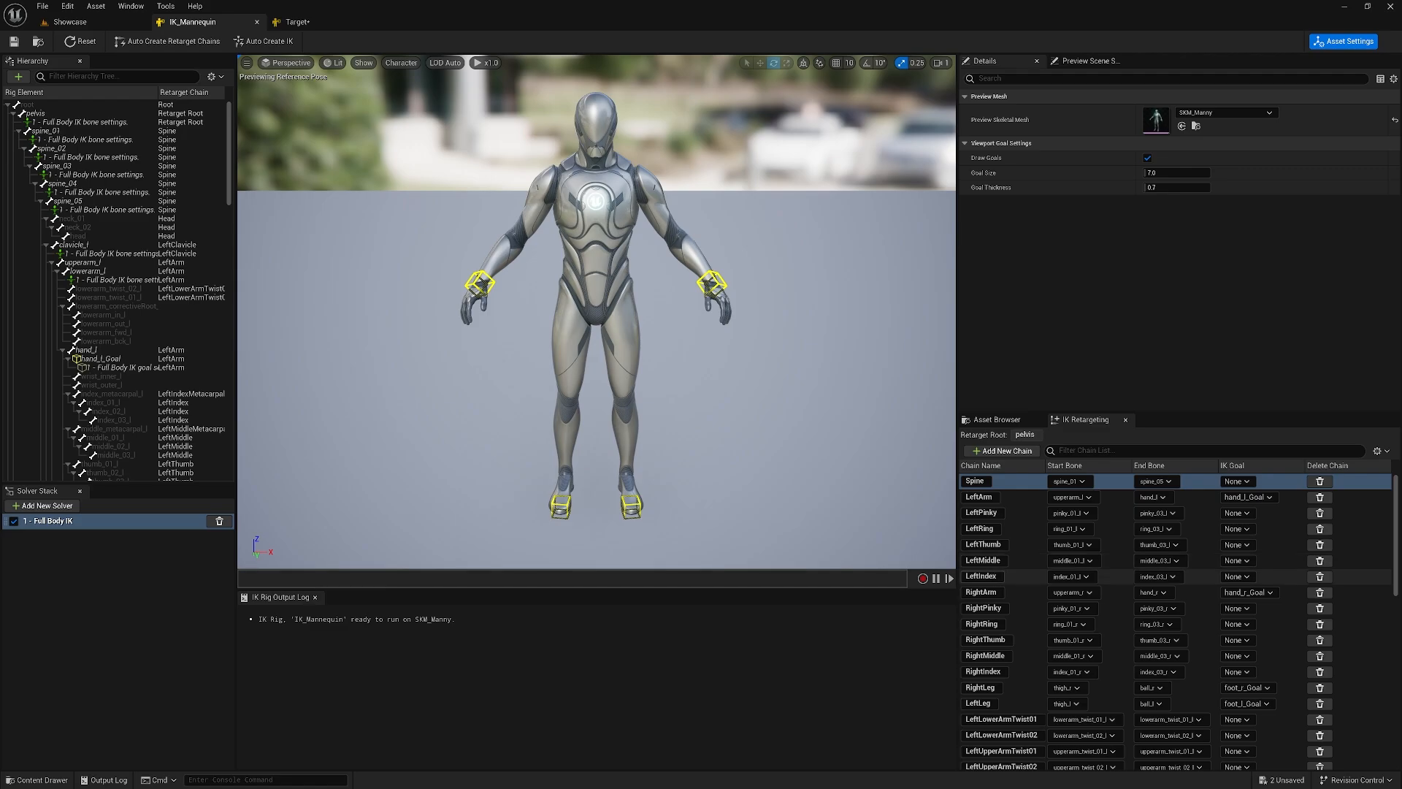
{"action": "double_click", "coordinate": [982, 576]}
{"action": "left_click", "coordinate": [295, 22]}
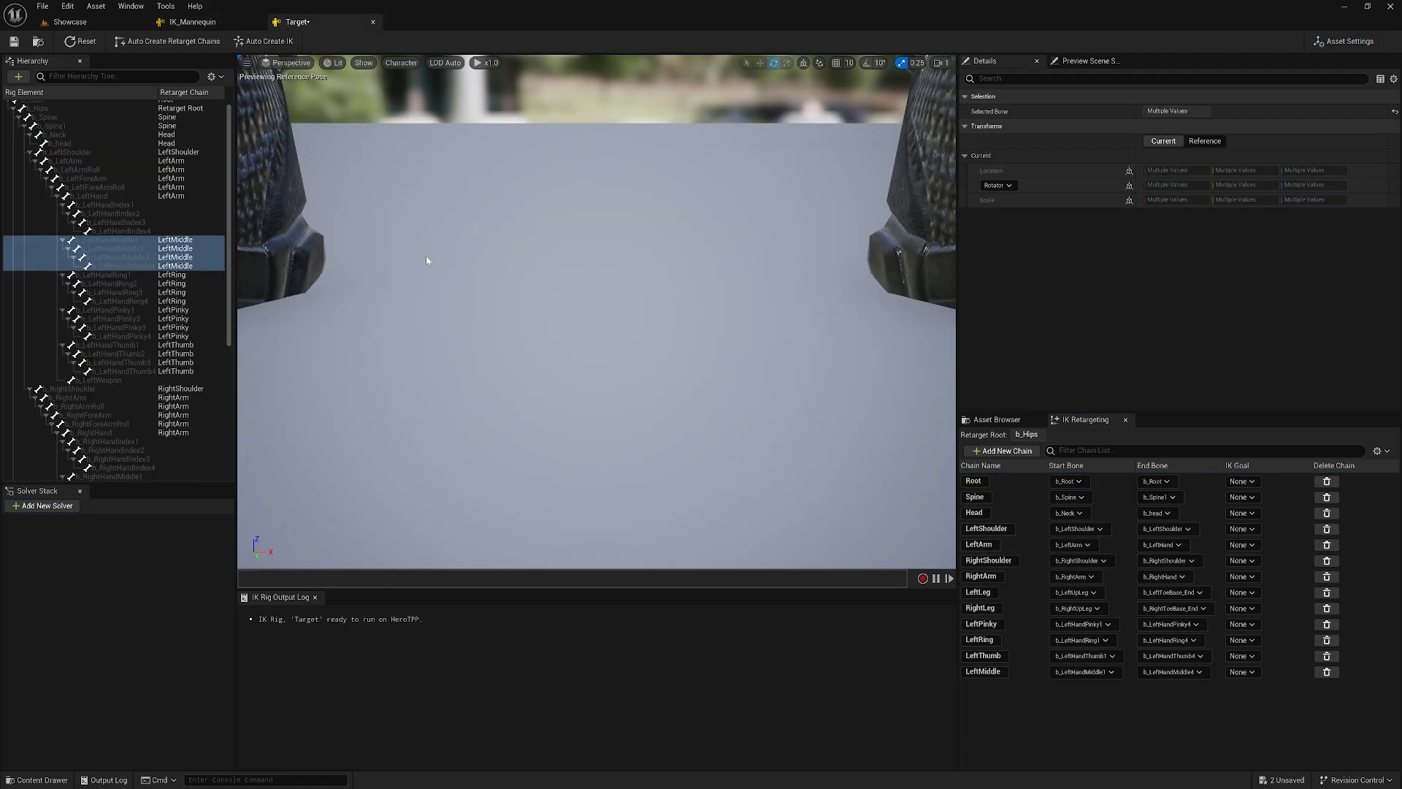
{"action": "left_click", "coordinate": [129, 206]}
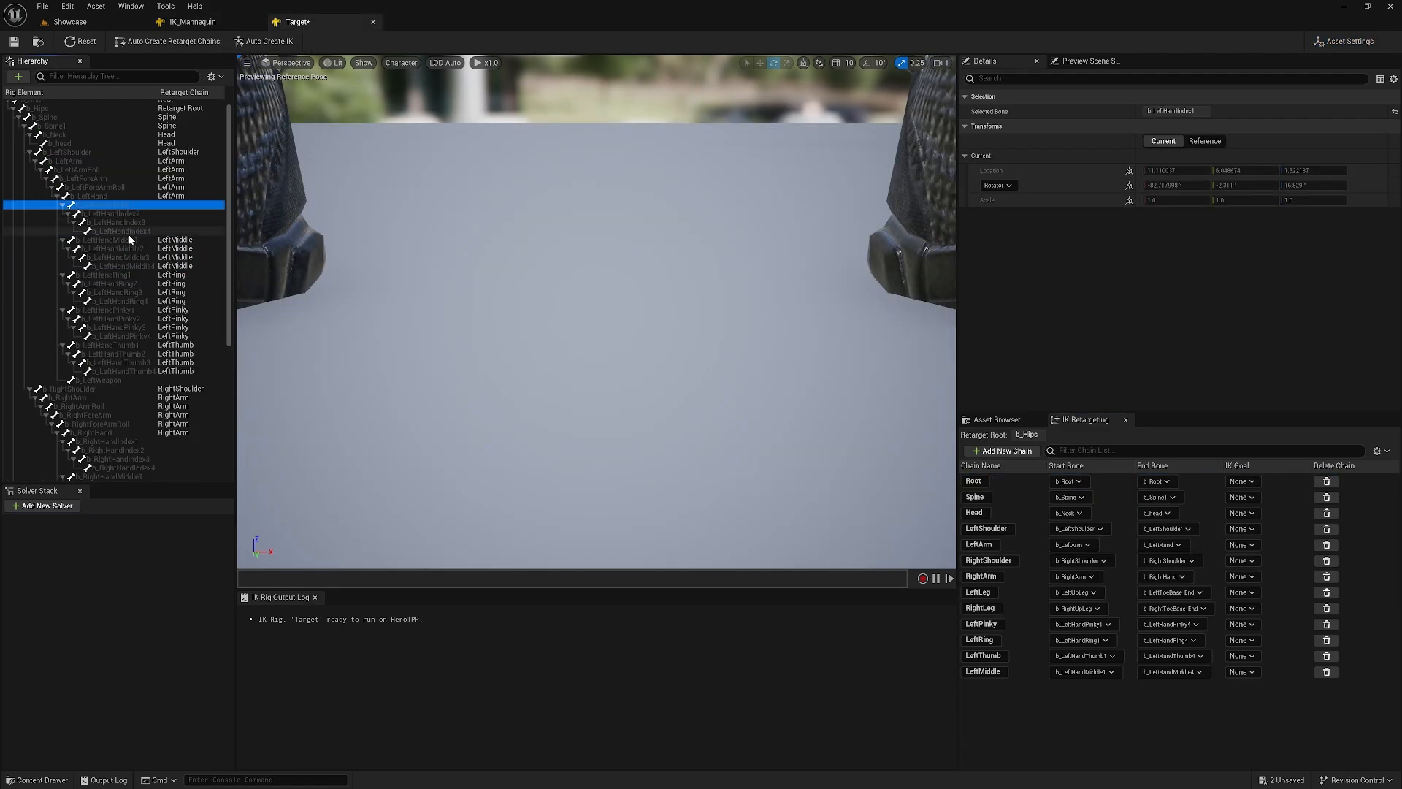
{"action": "left_click", "coordinate": [129, 234], "text": "shift"}
{"action": "right_click", "coordinate": [132, 231]}
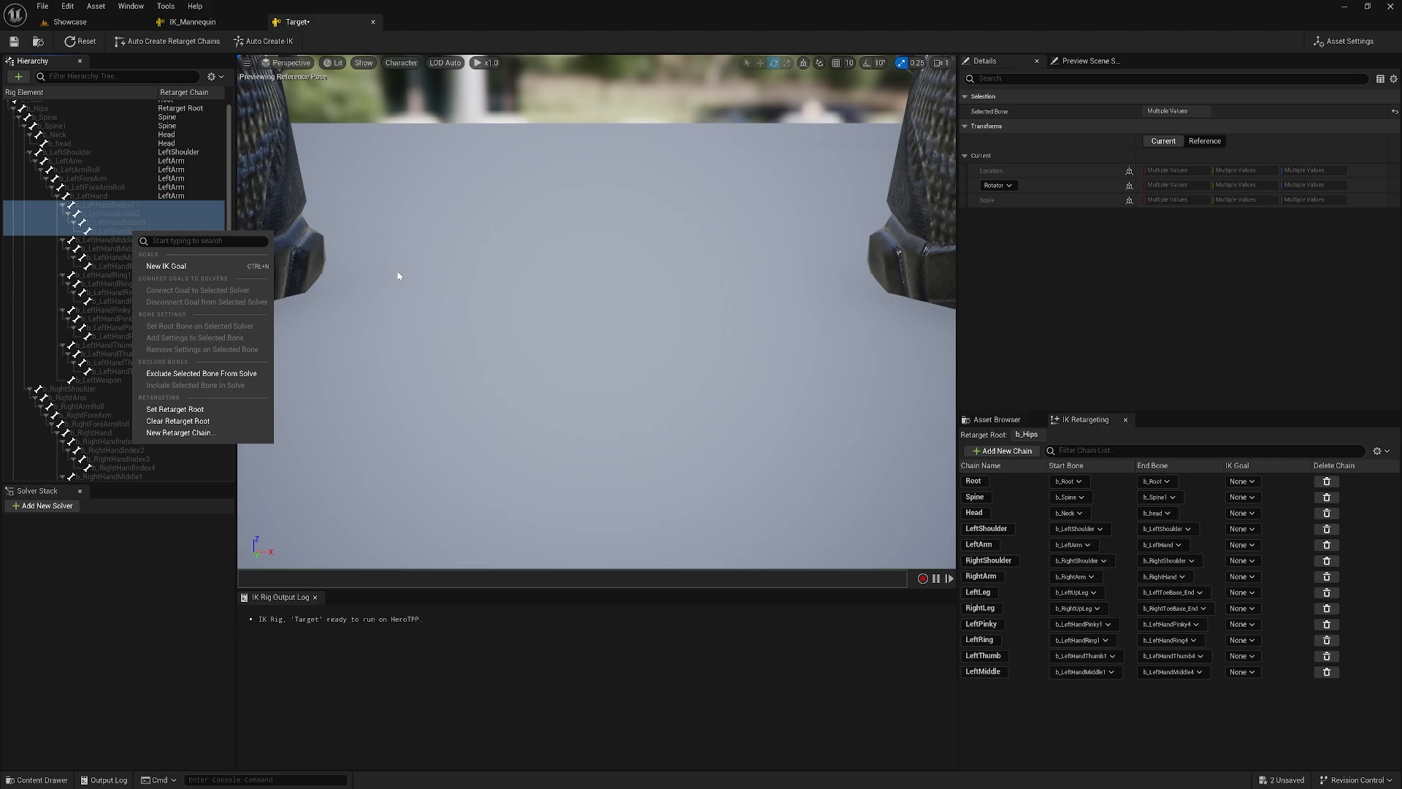
{"action": "left_click", "coordinate": [182, 434]}
{"action": "double_click", "coordinate": [742, 359]}
{"action": "type", "text": "LeftIndex"}
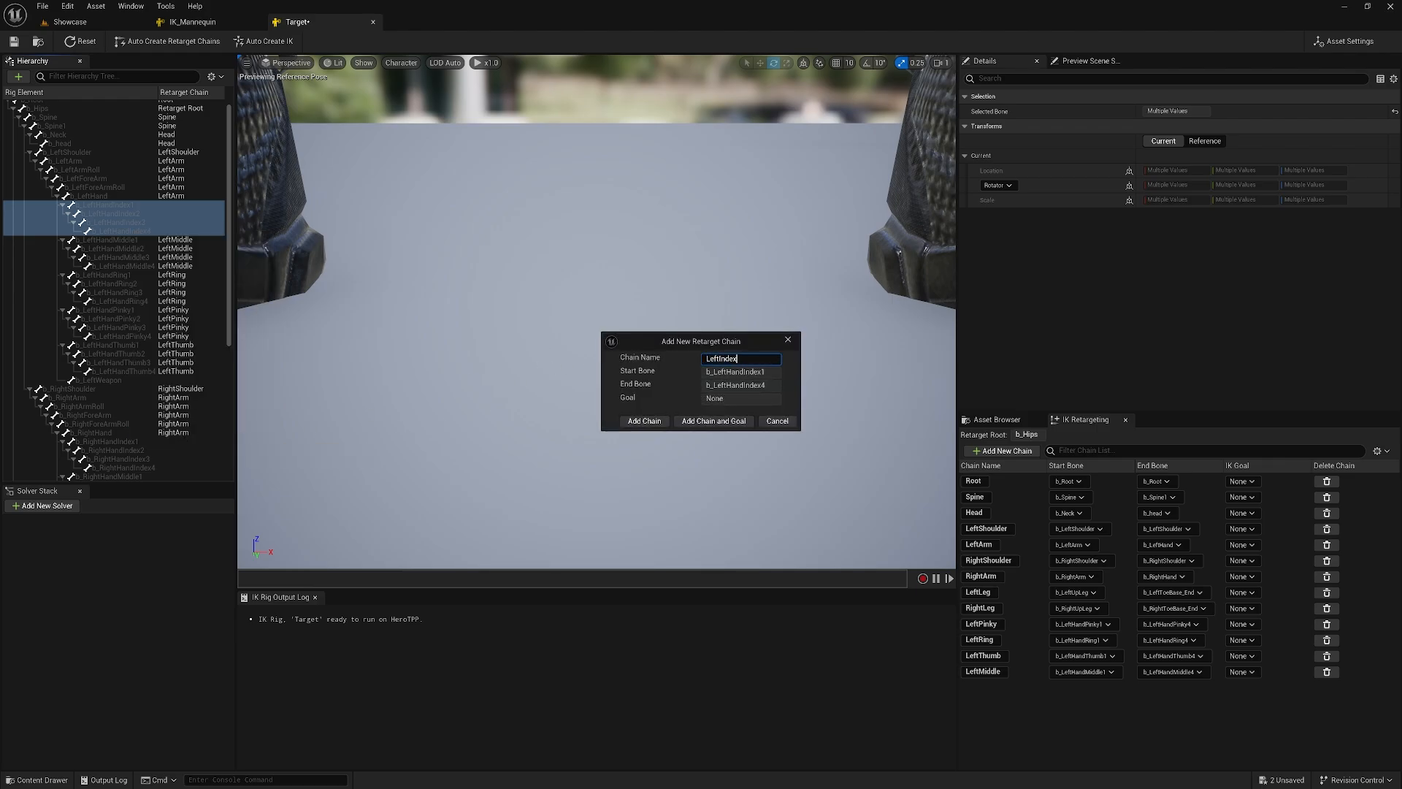
{"action": "left_click", "coordinate": [643, 422]}
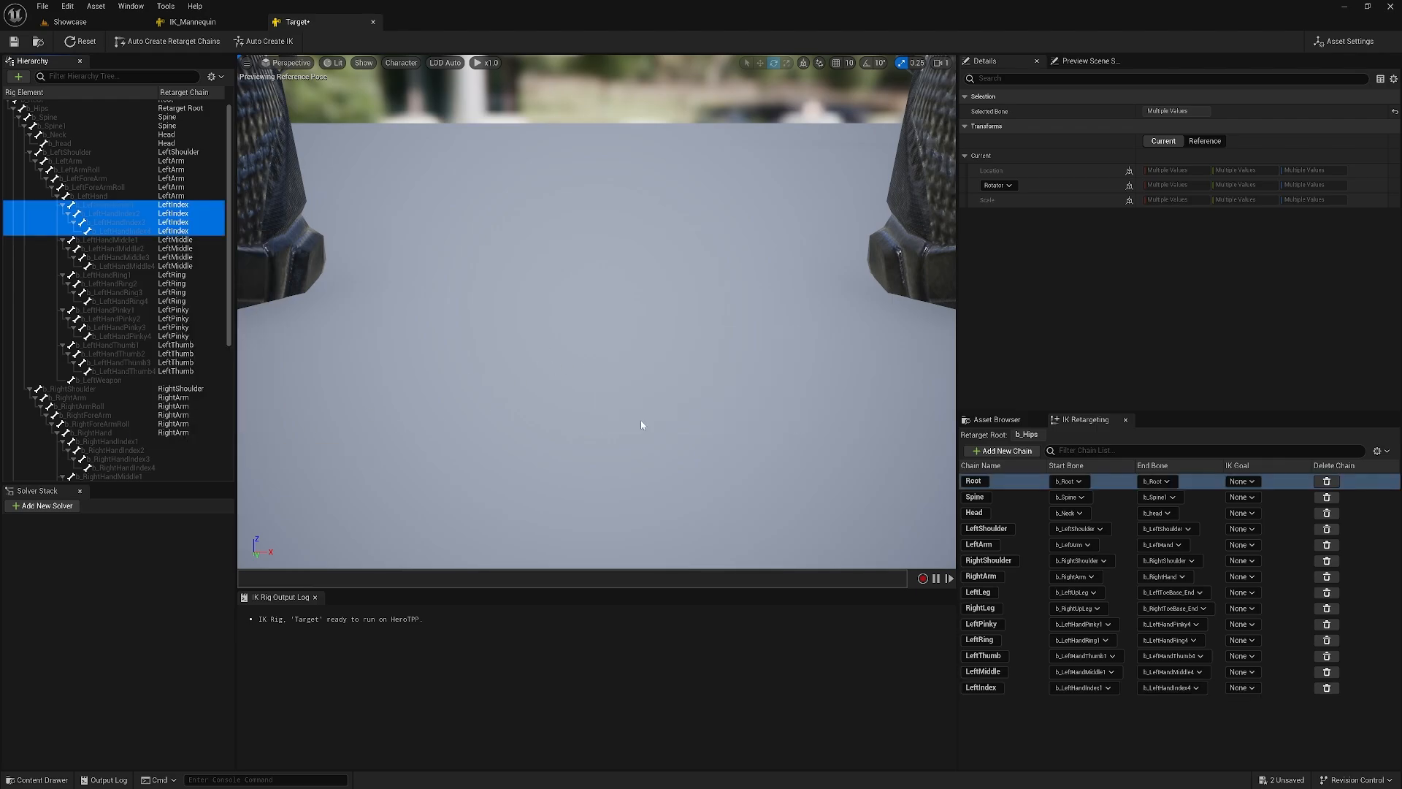
- Check the right-hand finger chain names in the IK_Mannequin rig, and return to the Target rig
{"action": "scroll", "coordinate": [223, 306], "scroll_direction": "down", "scroll_amount": 5}
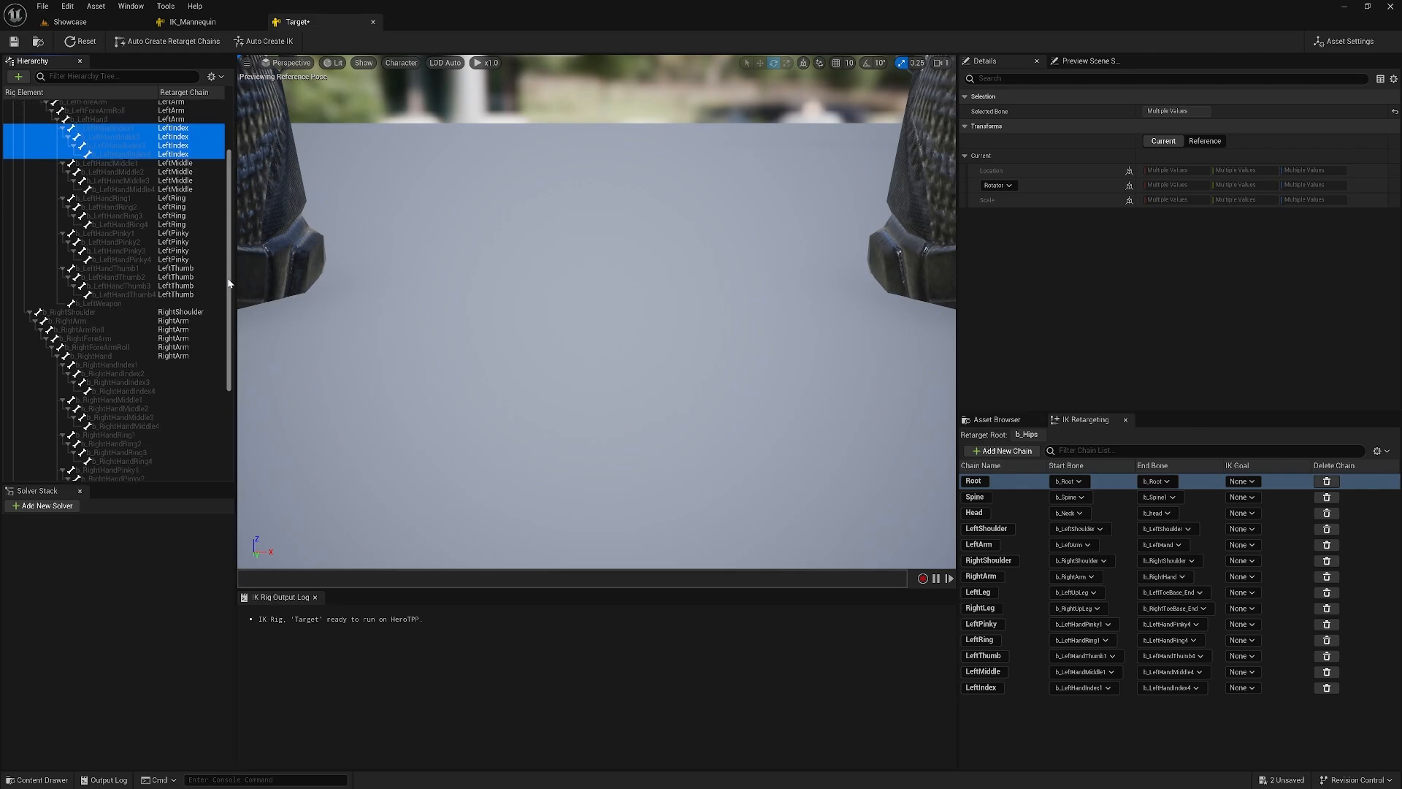
{"action": "left_click", "coordinate": [192, 22]}
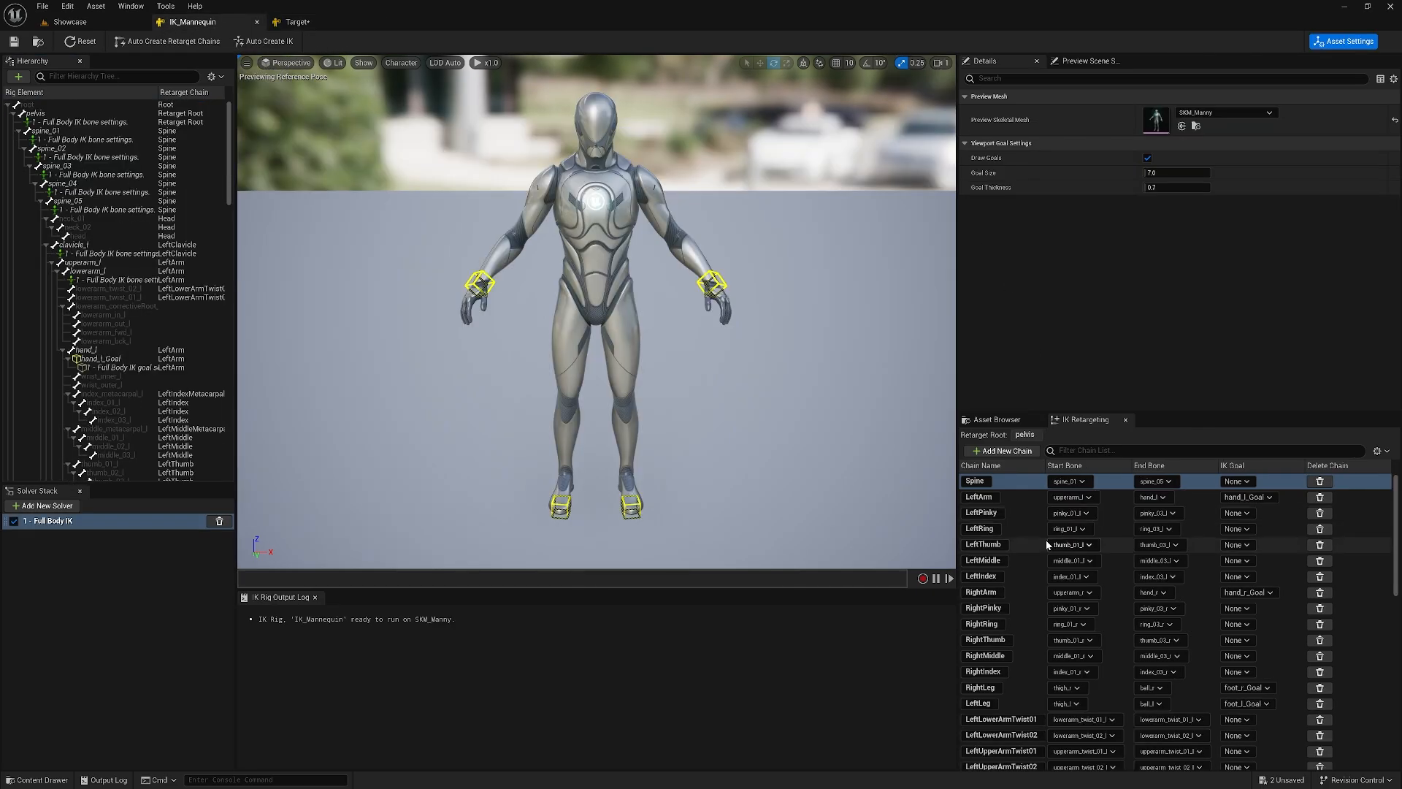
{"action": "left_click", "coordinate": [297, 21]}
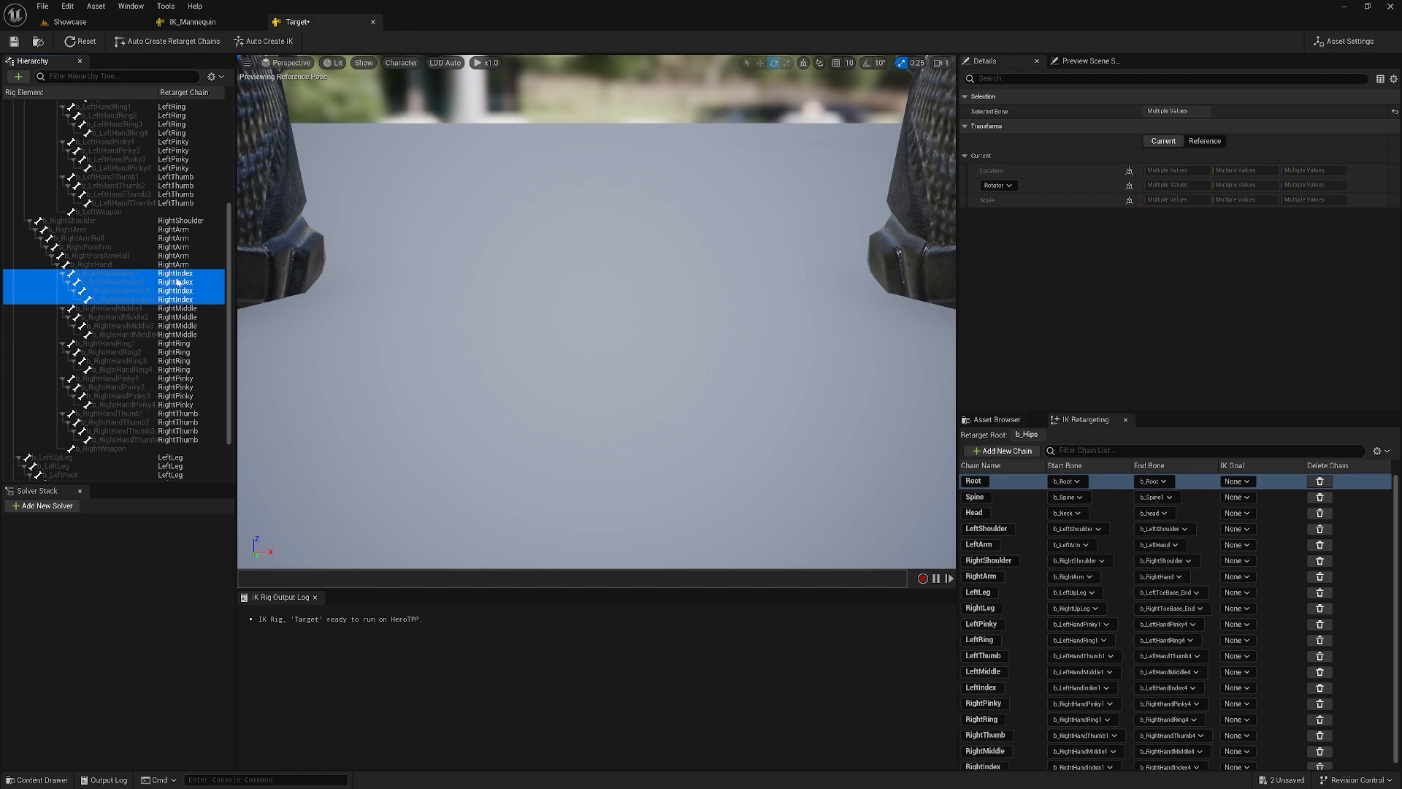
- Review the Target rig's chain list, save the rig, and return to the Showcase level
{"action": "scroll", "coordinate": [1030, 643], "scroll_direction": "down", "scroll_amount": 1}
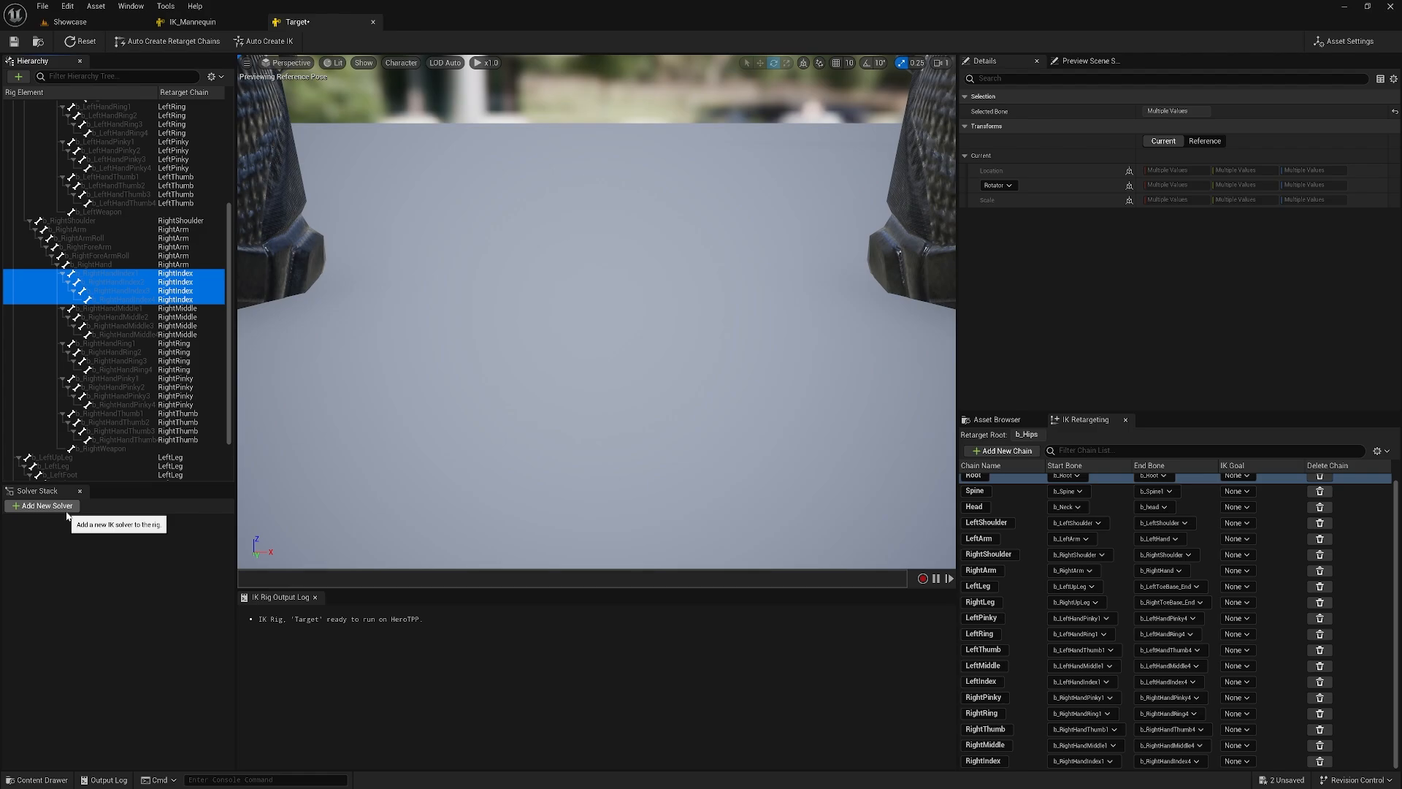
{"action": "left_click", "coordinate": [14, 41]}
{"action": "left_click", "coordinate": [70, 22]}
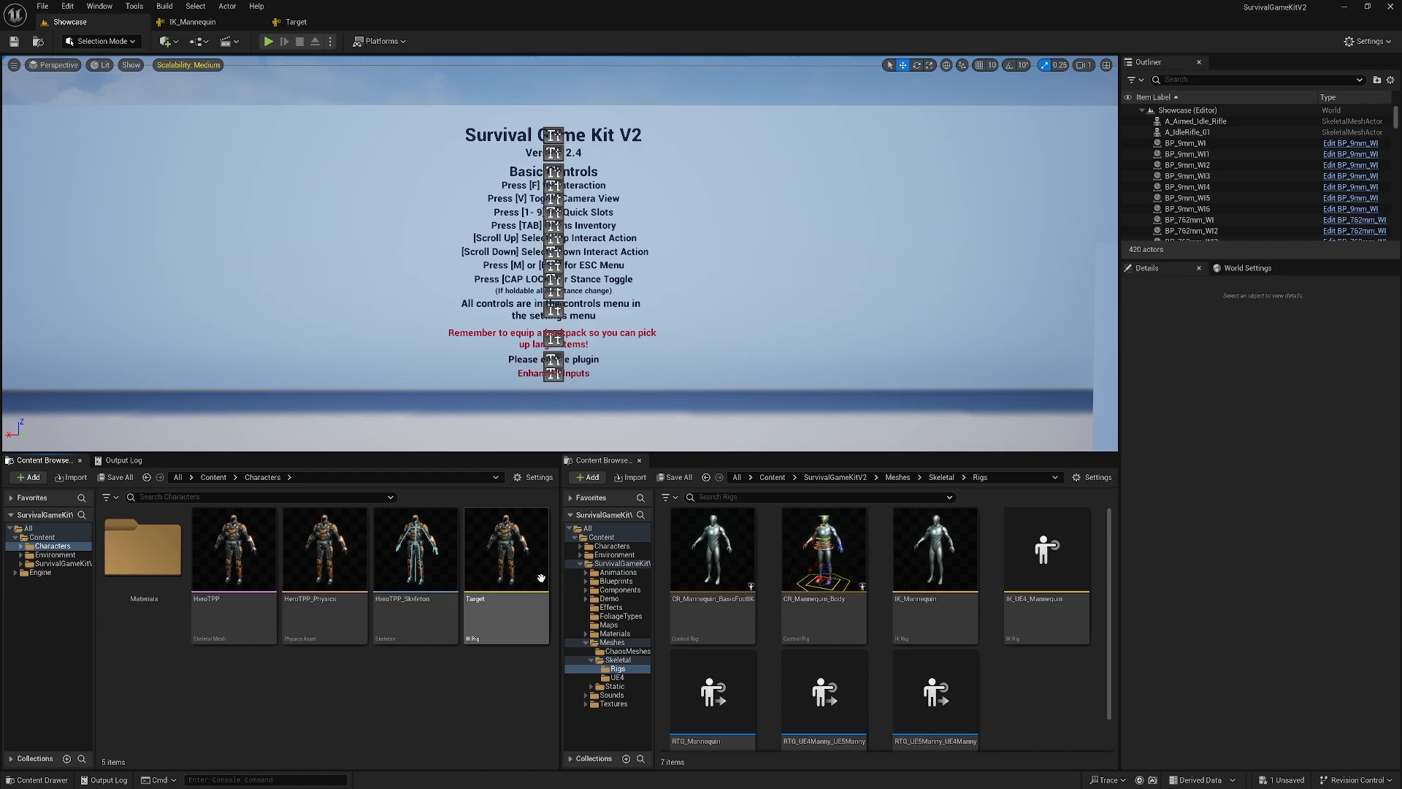
- Create an IK Retargeter in the Characters folder with the default name RTG_NewRetargeter, and open it
{"action": "right_click", "coordinate": [299, 676]}
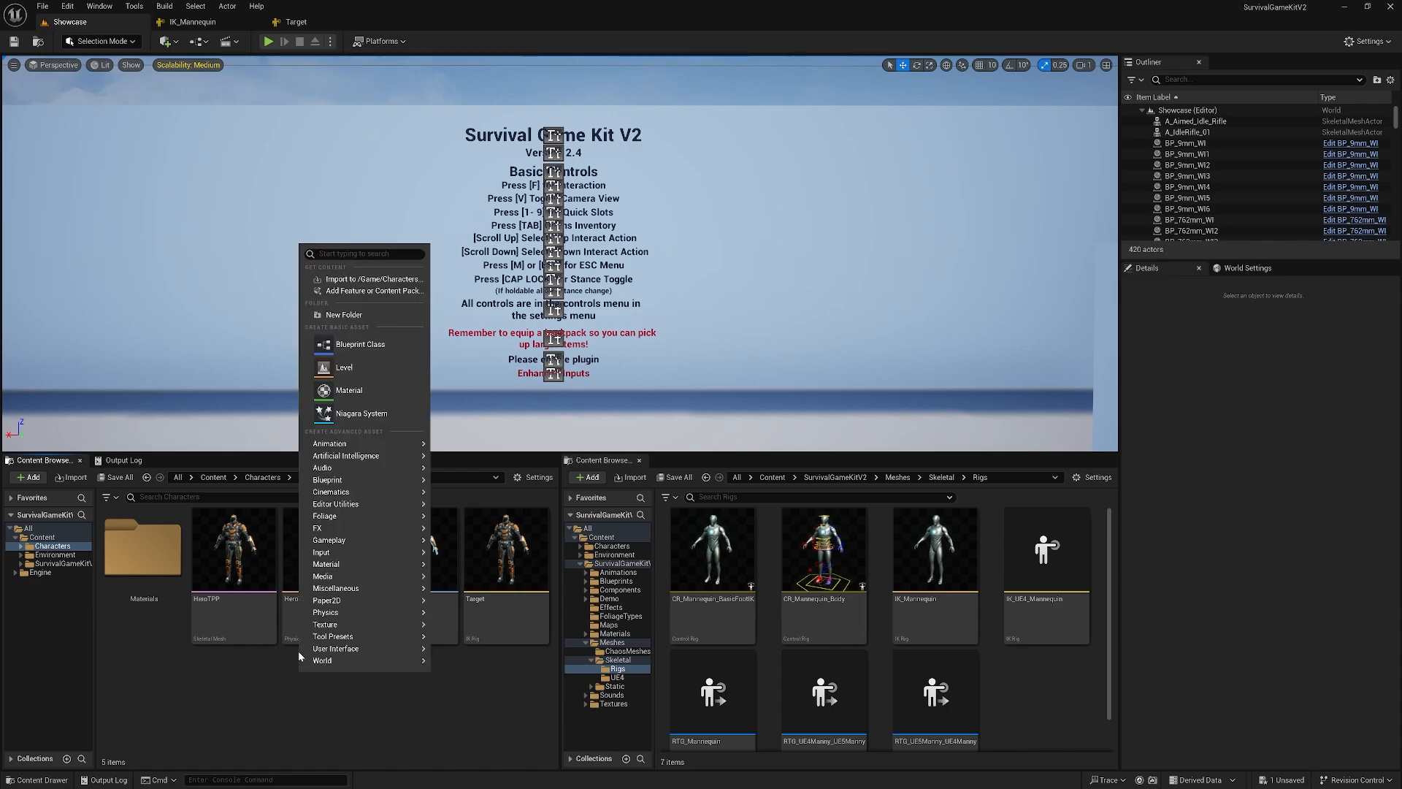
{"action": "mouse_move", "coordinate": [392, 444]}
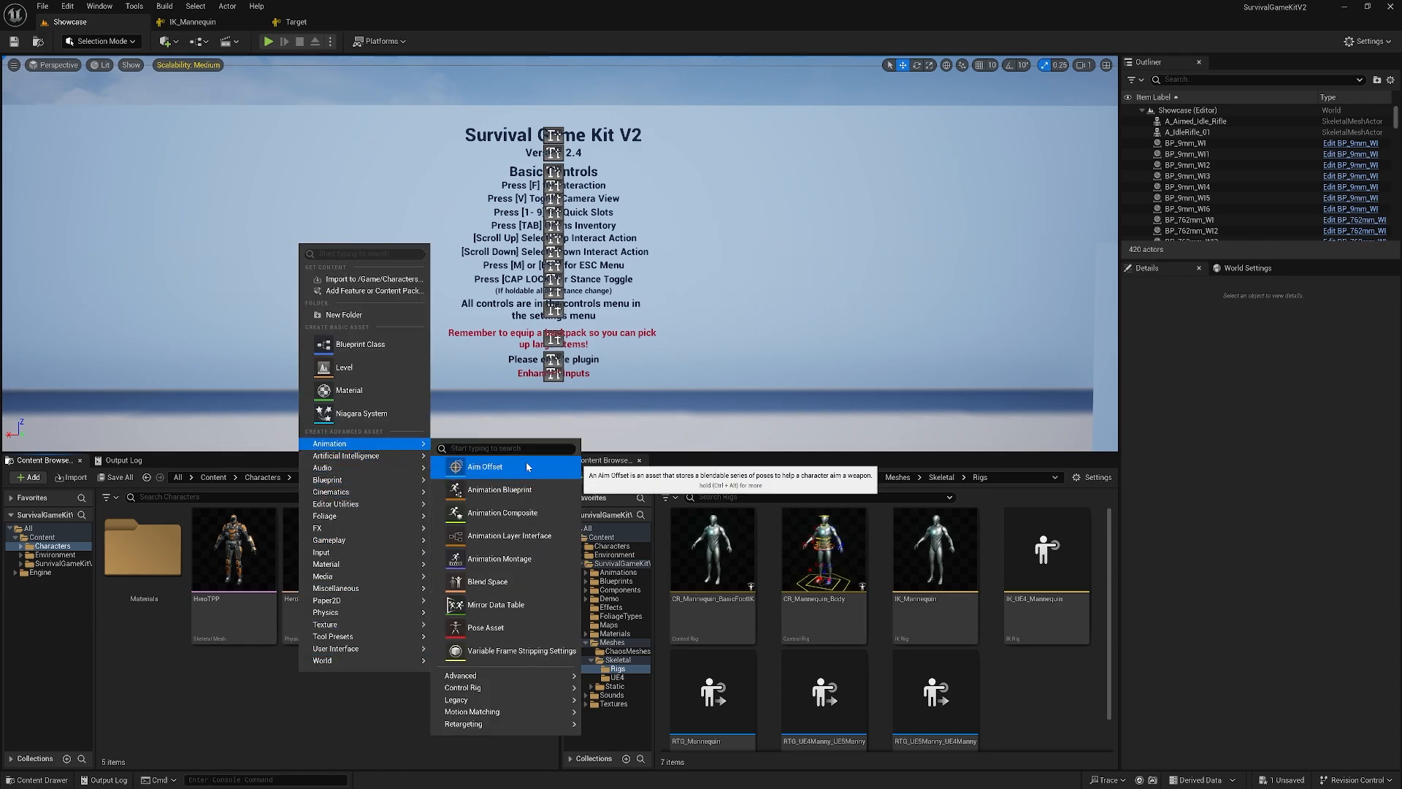
{"action": "type", "text": "ik"}
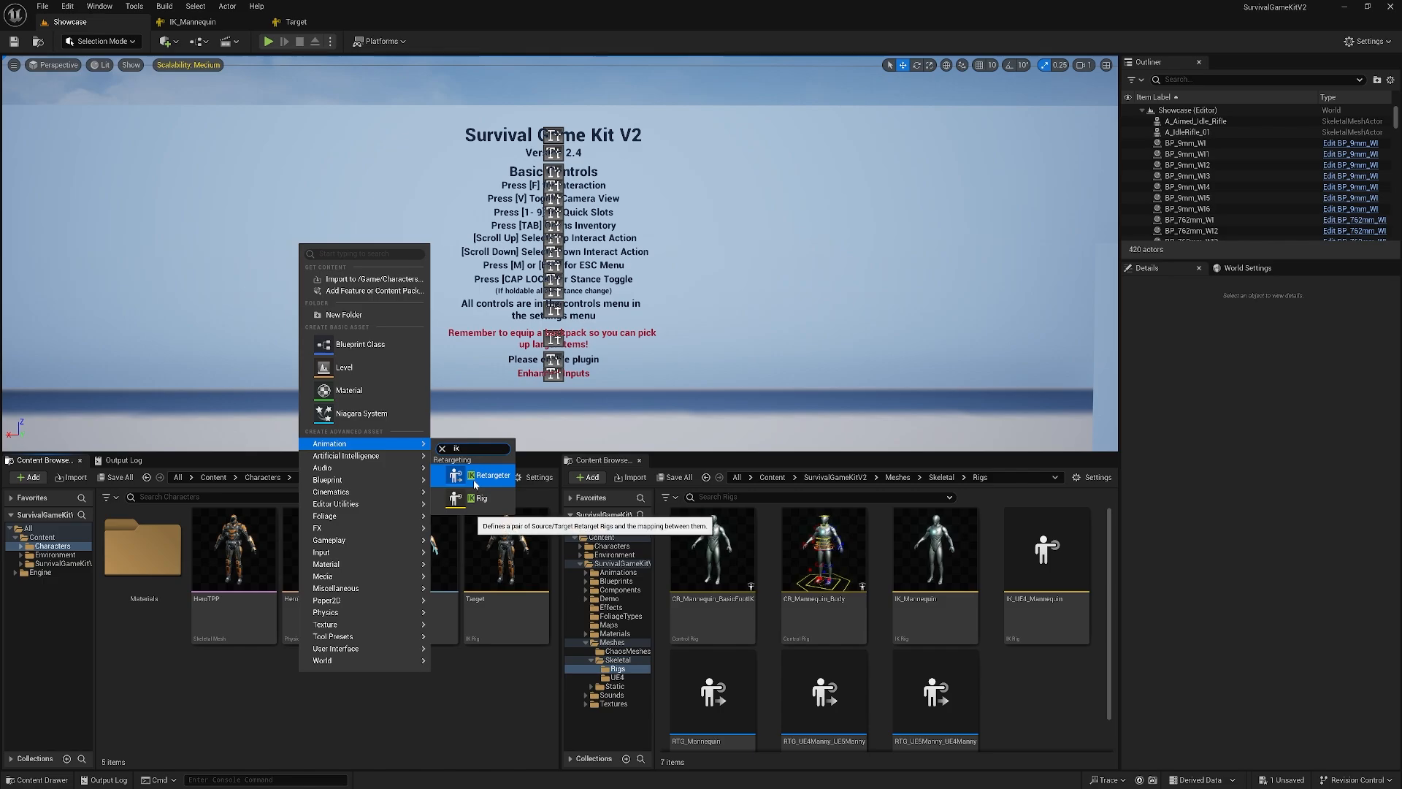
{"action": "left_click", "coordinate": [489, 476]}
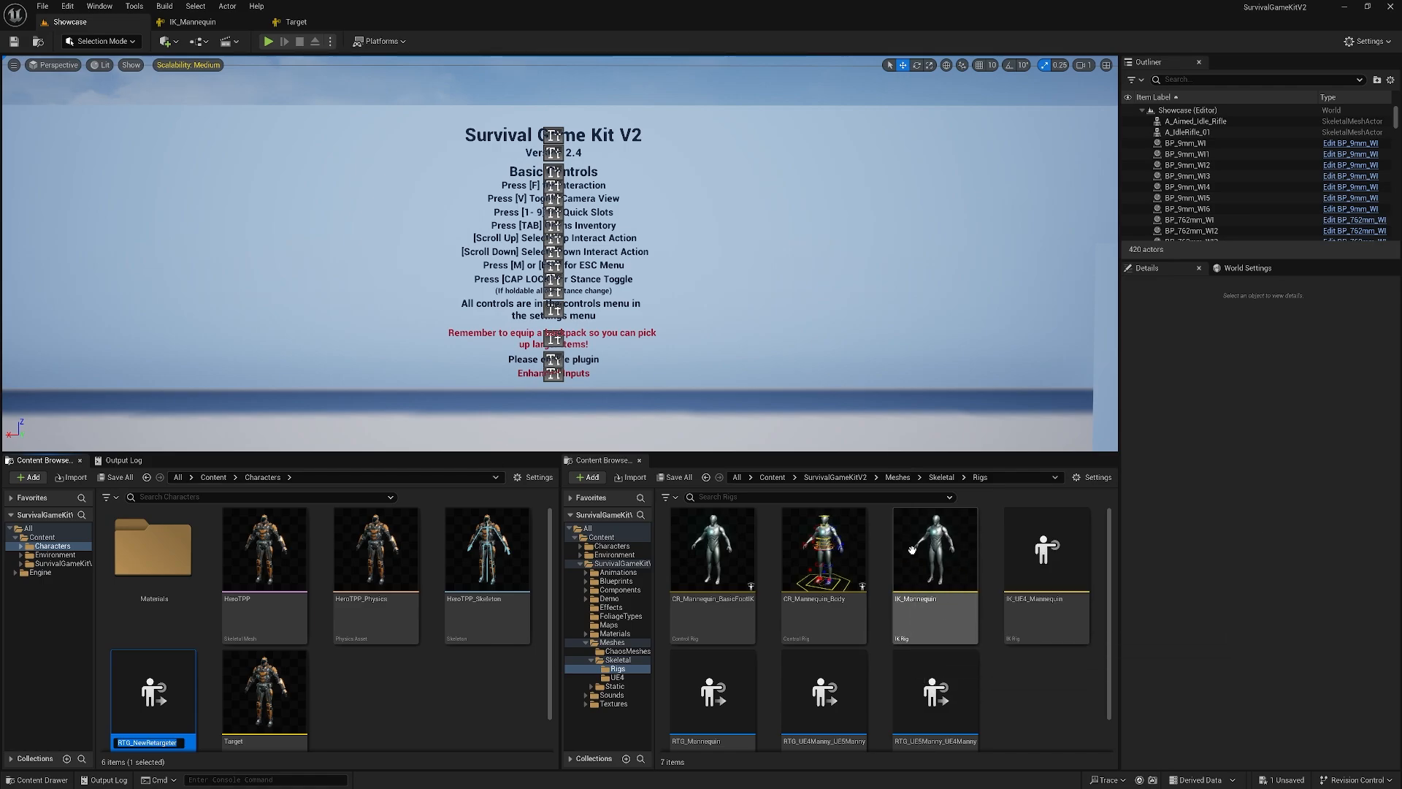
{"action": "key", "text": "Return"}
{"action": "scroll", "coordinate": [167, 633], "scroll_direction": "down", "scroll_amount": 1}
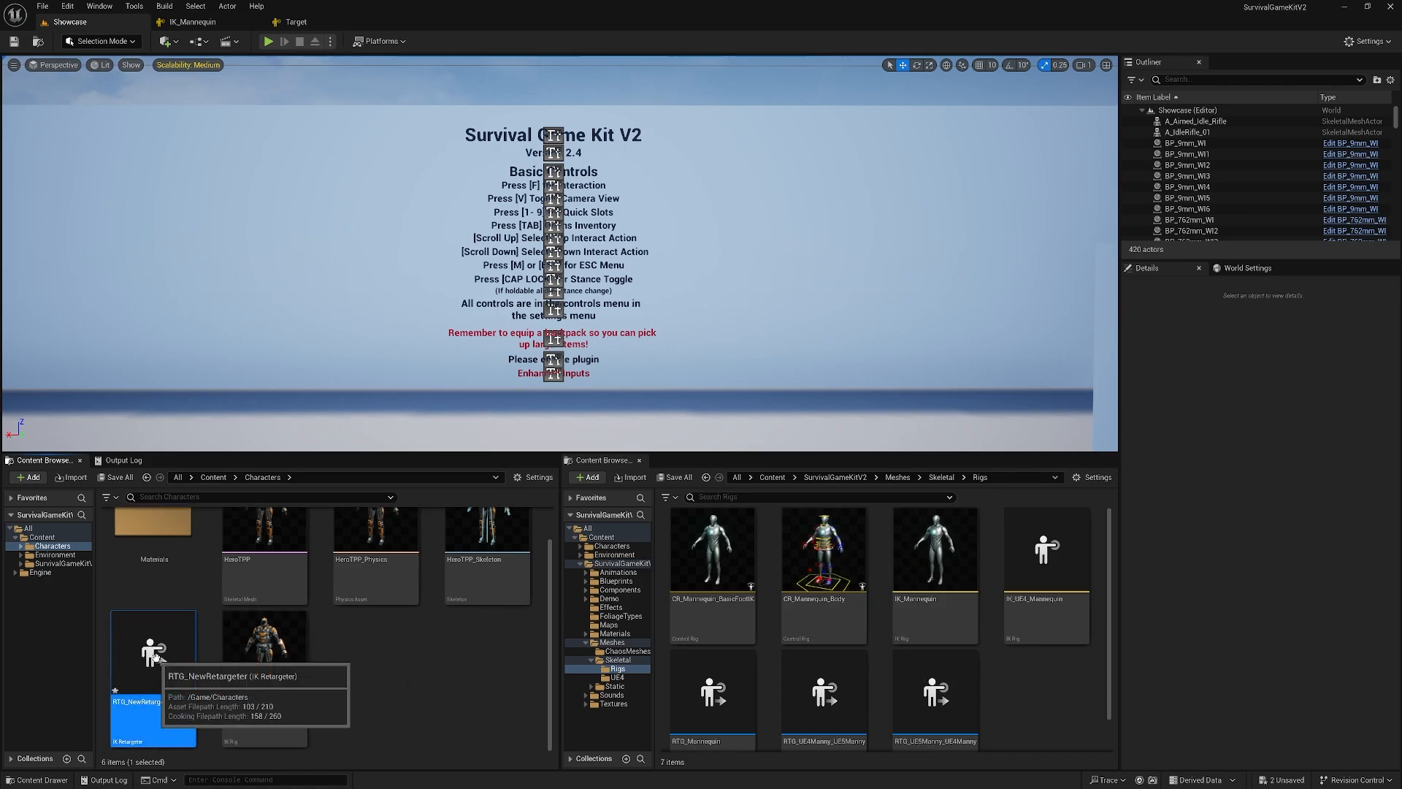
{"action": "double_click", "coordinate": [165, 633]}
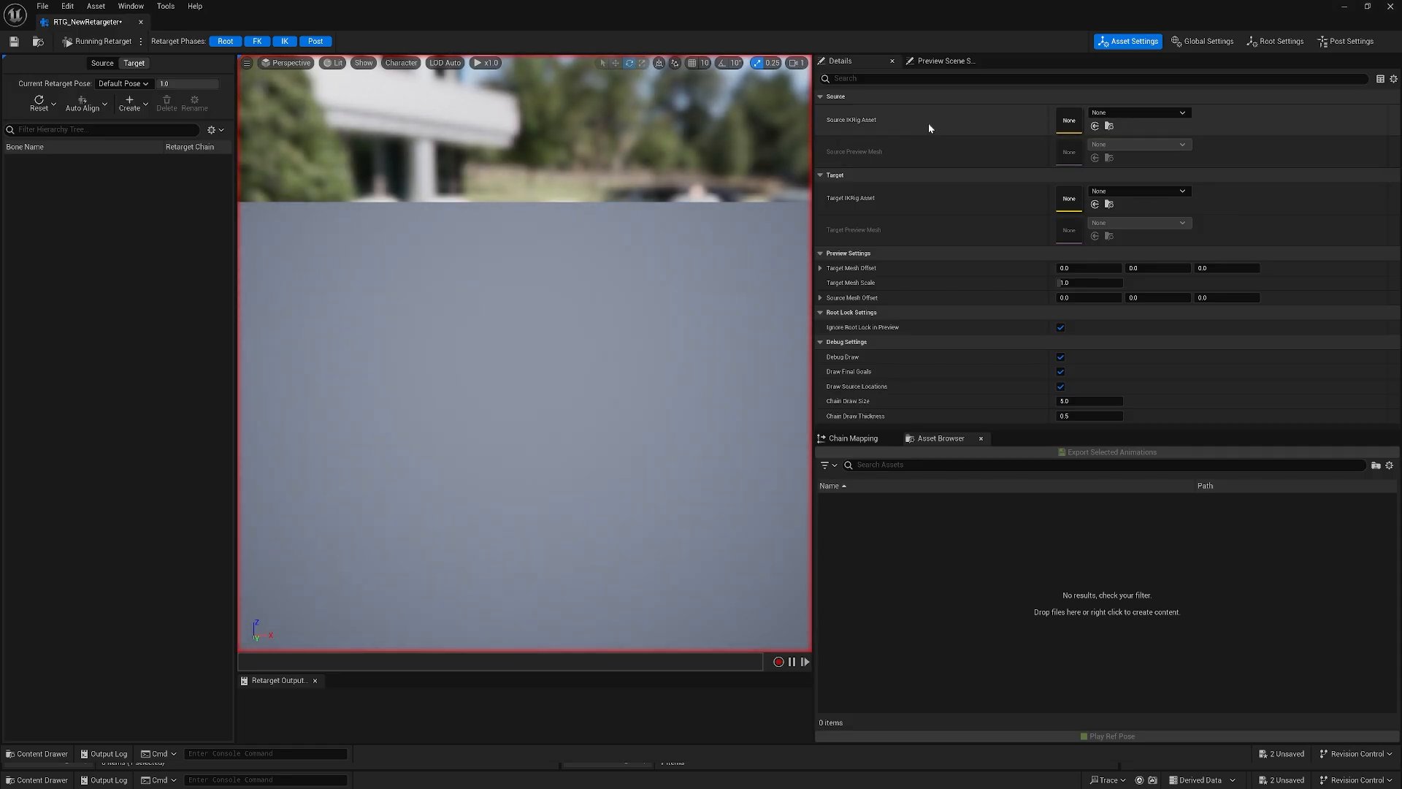
- Set IK_Mannequin as the source IK rig and Target as the target rig, and dock the retargeter window with the other editor tabs
{"action": "left_click", "coordinate": [1128, 114]}
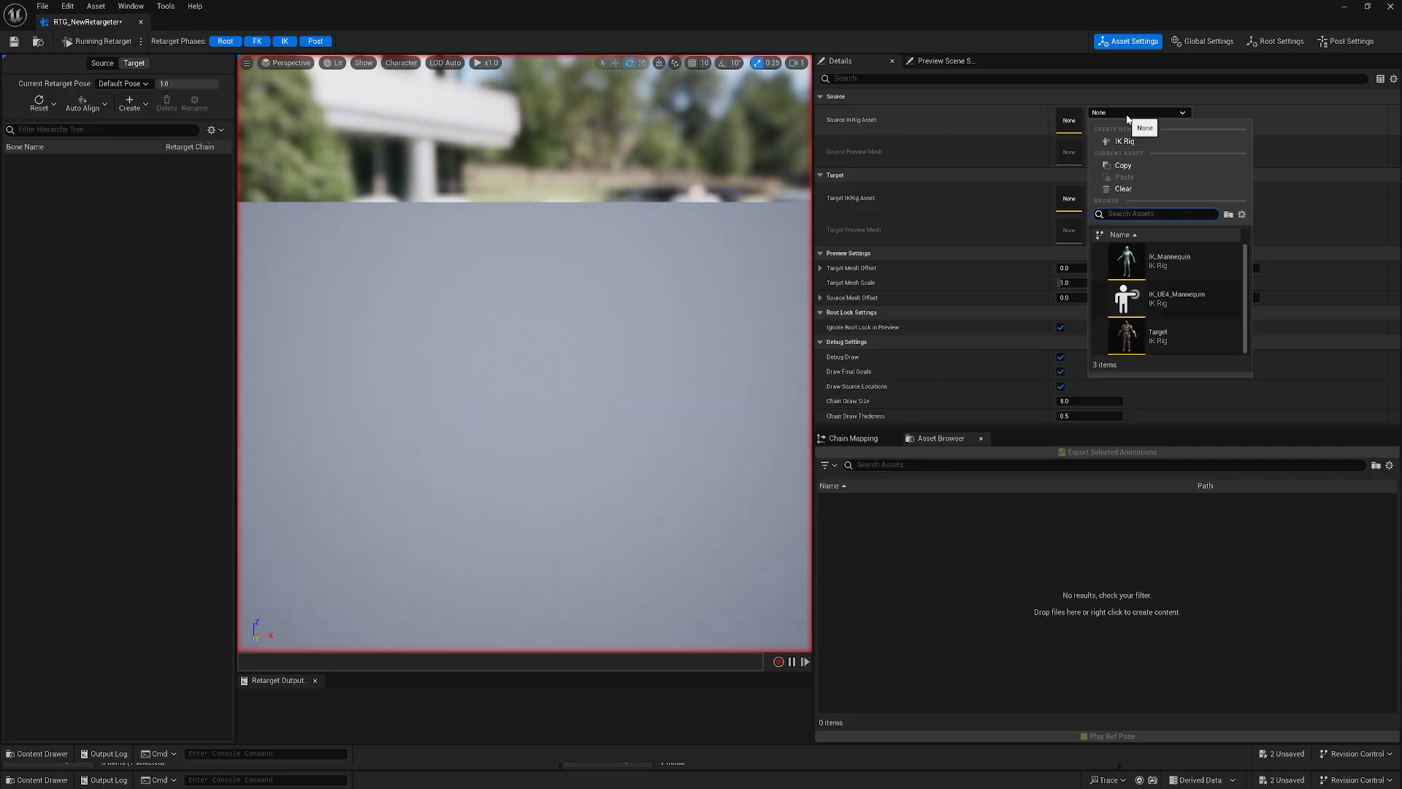
{"action": "left_click", "coordinate": [1173, 260]}
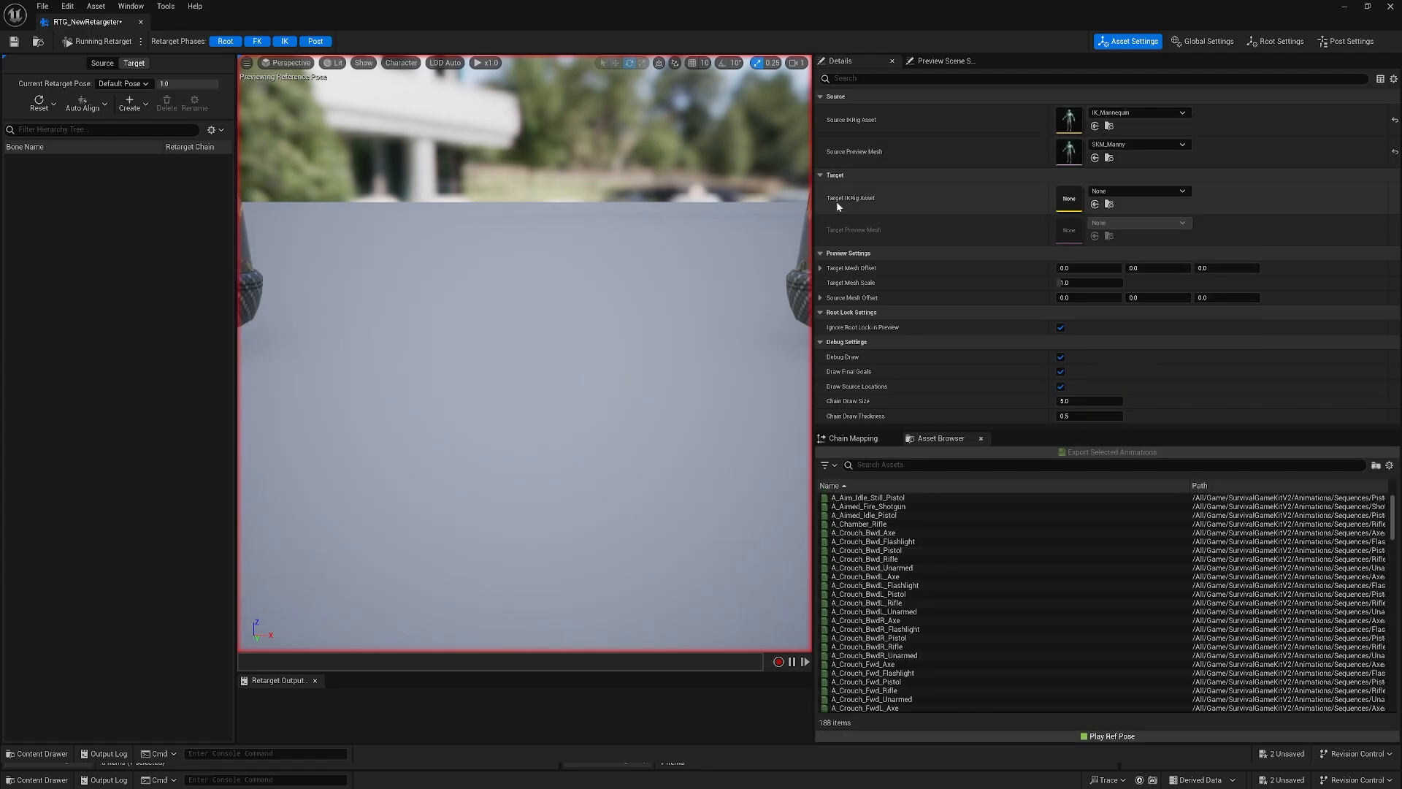
{"action": "left_click", "coordinate": [1136, 192]}
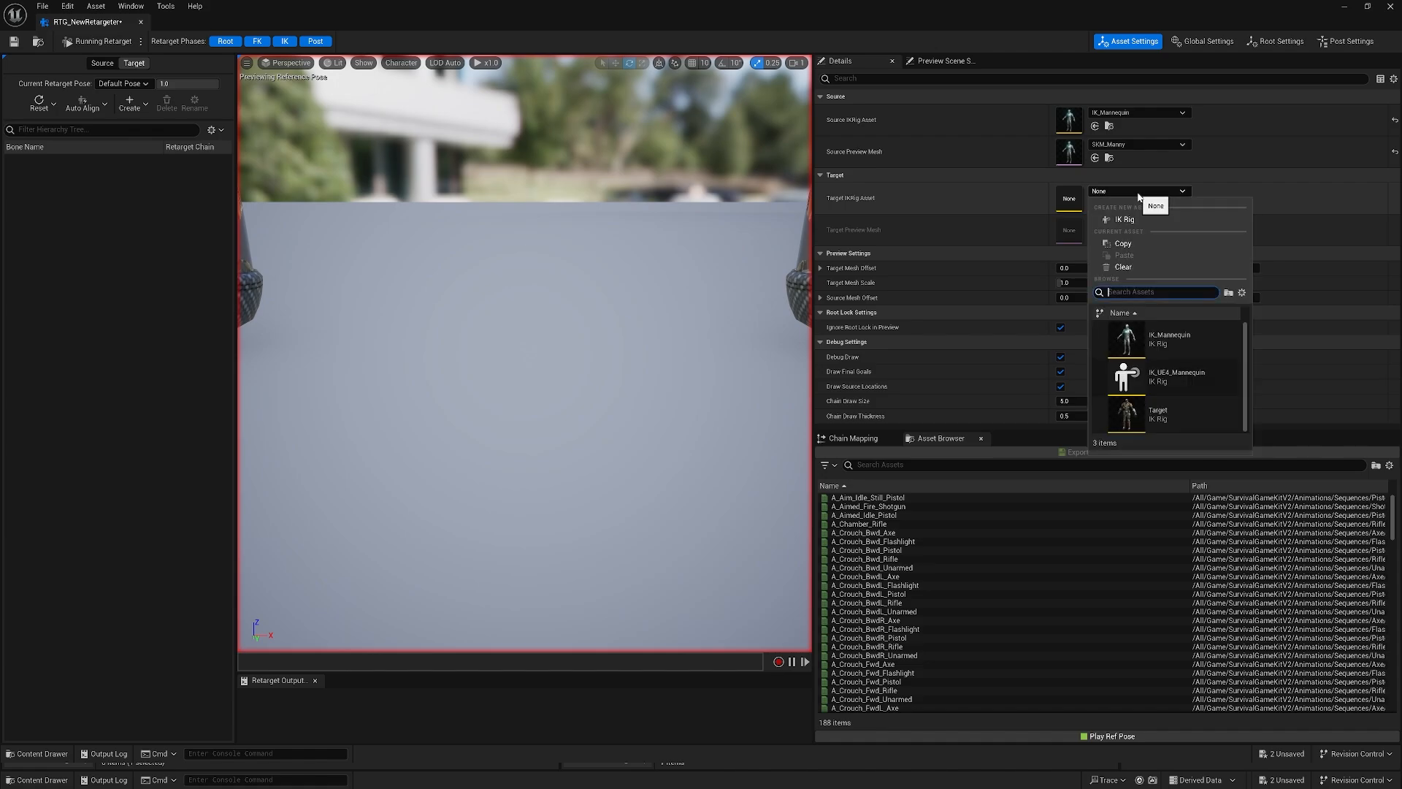
{"action": "left_click", "coordinate": [1161, 415]}
{"action": "left_click_drag", "start_coordinate": [97, 24], "coordinate": [421, 23]}
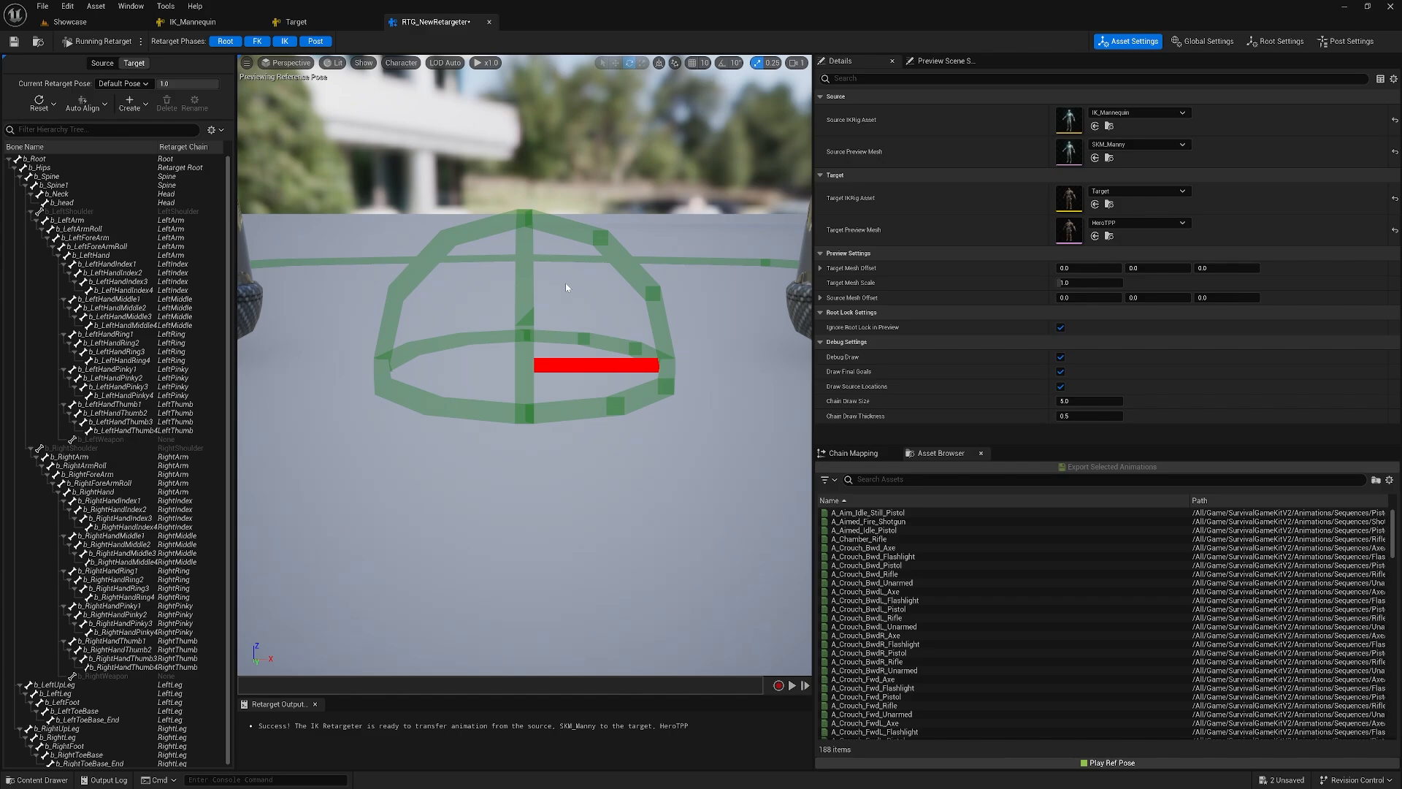
- In the chain mapping, map the LeftShoulder target chain to source chain LeftClavicle and RightShoulder to RightClavicle
{"action": "left_click", "coordinate": [852, 452]}
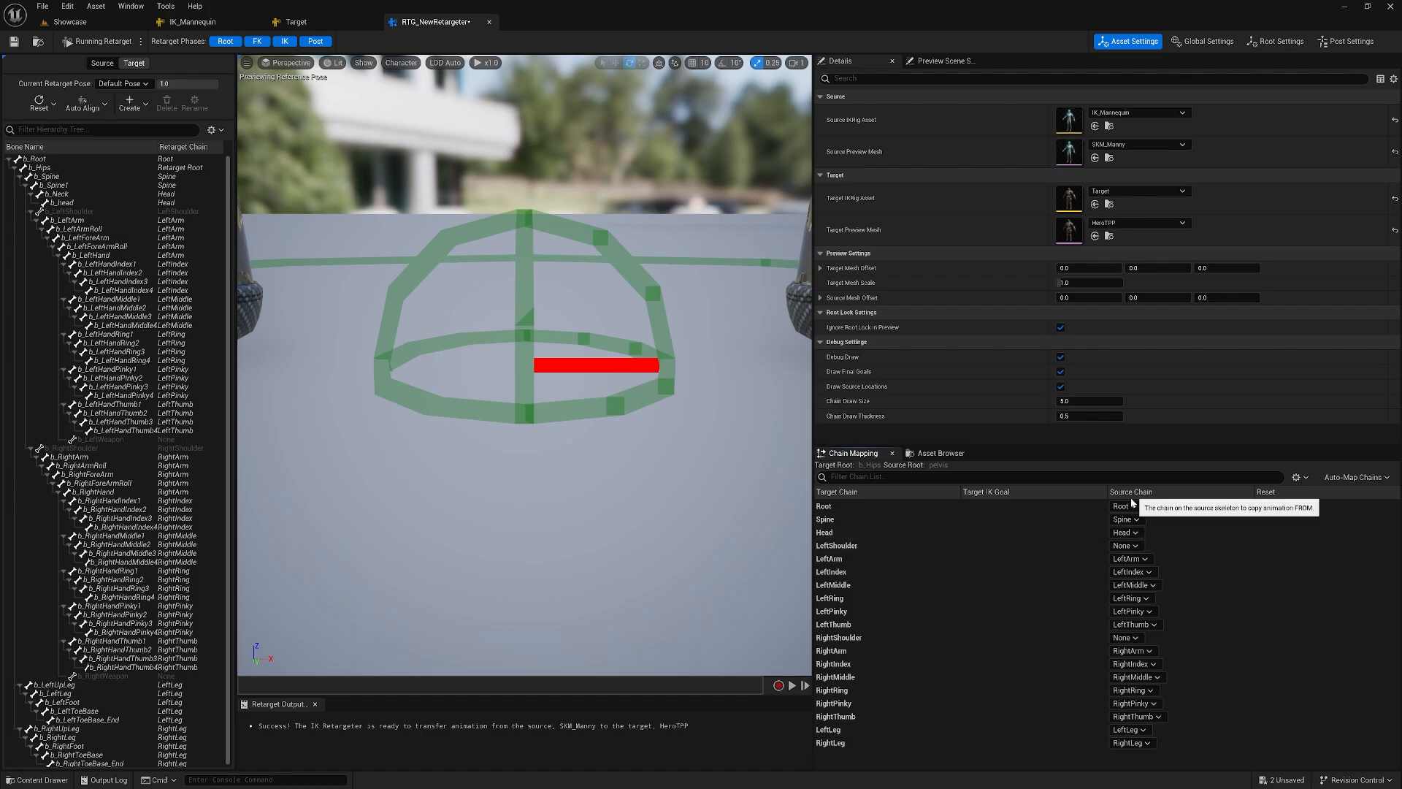
{"action": "left_click", "coordinate": [1137, 546]}
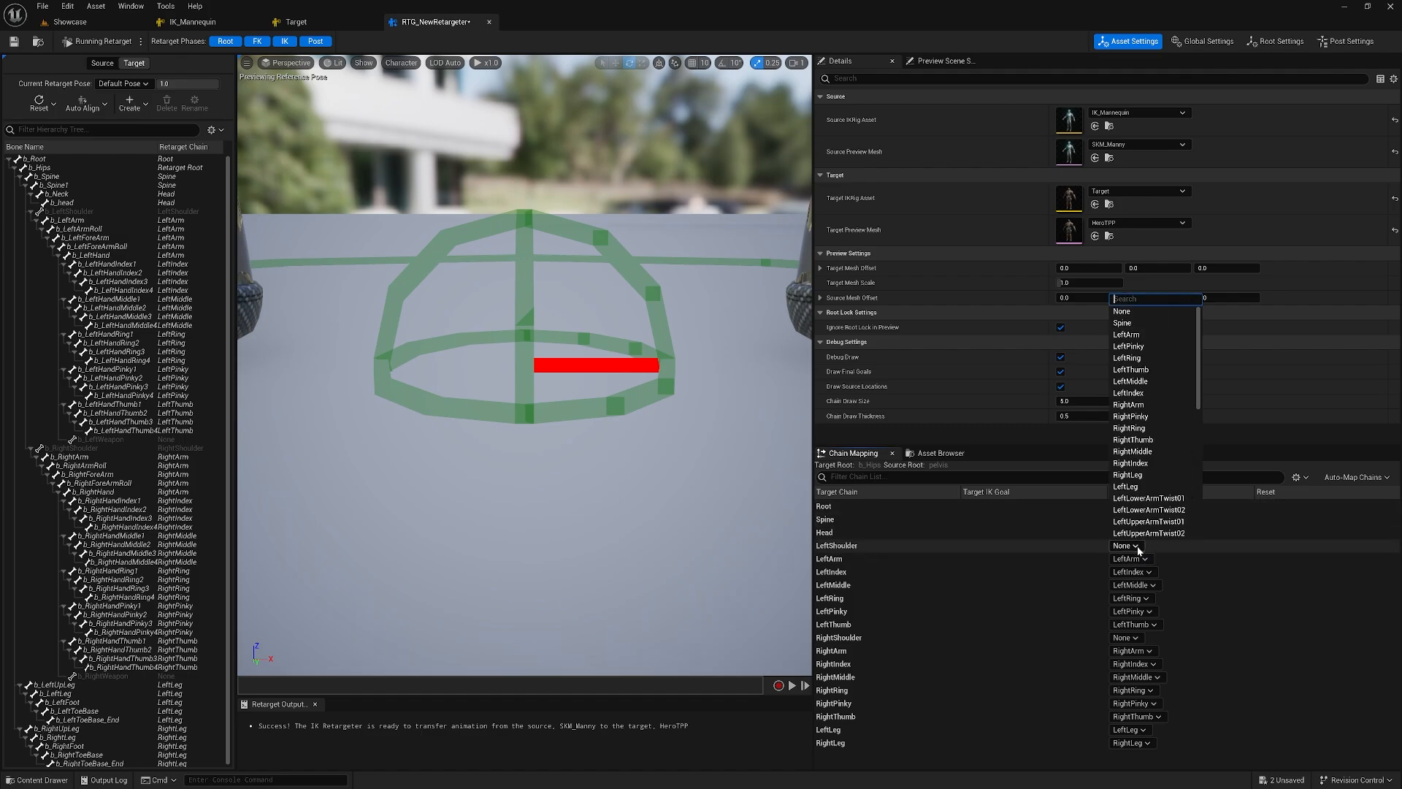
{"action": "type", "text": "cl"}
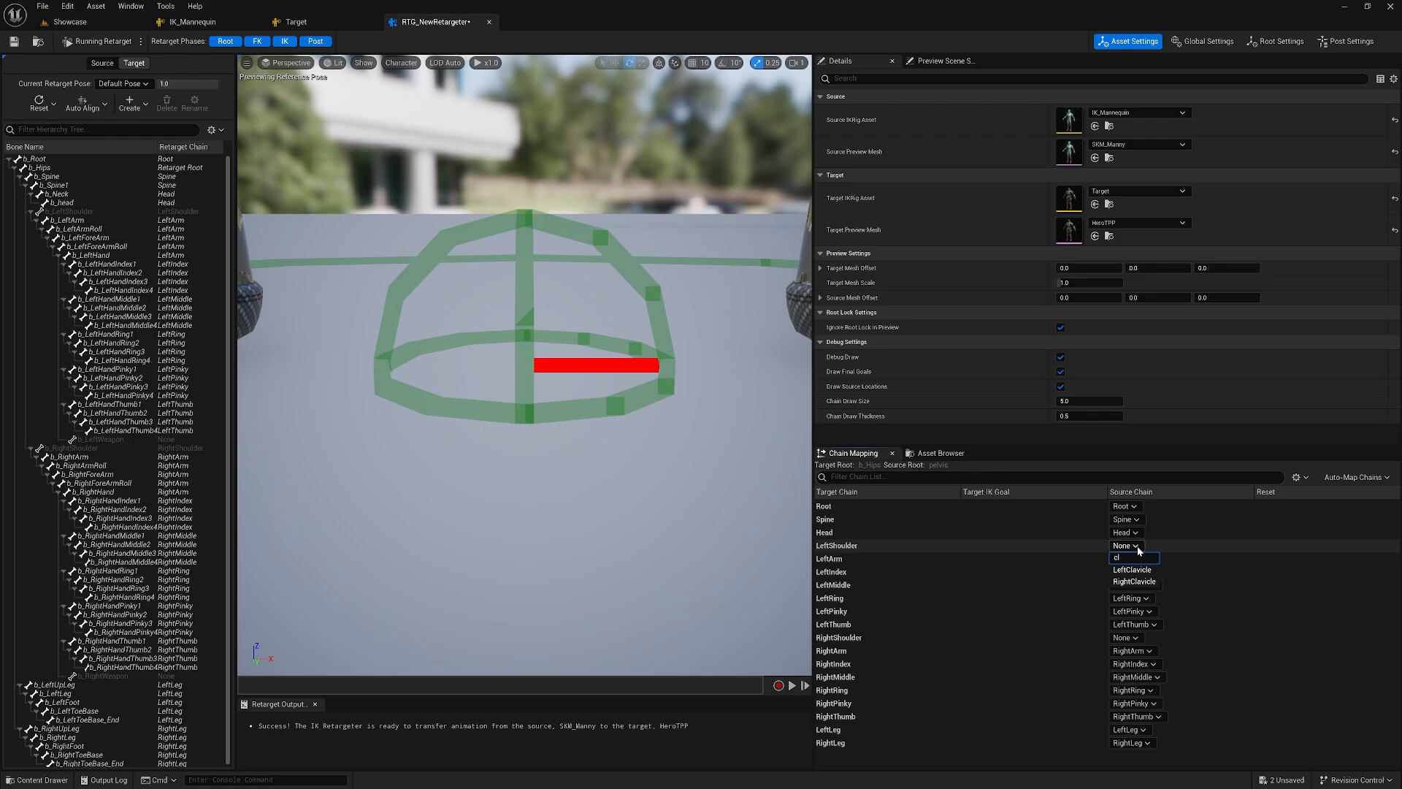
{"action": "left_click", "coordinate": [1136, 571]}
{"action": "left_click", "coordinate": [1125, 638]}
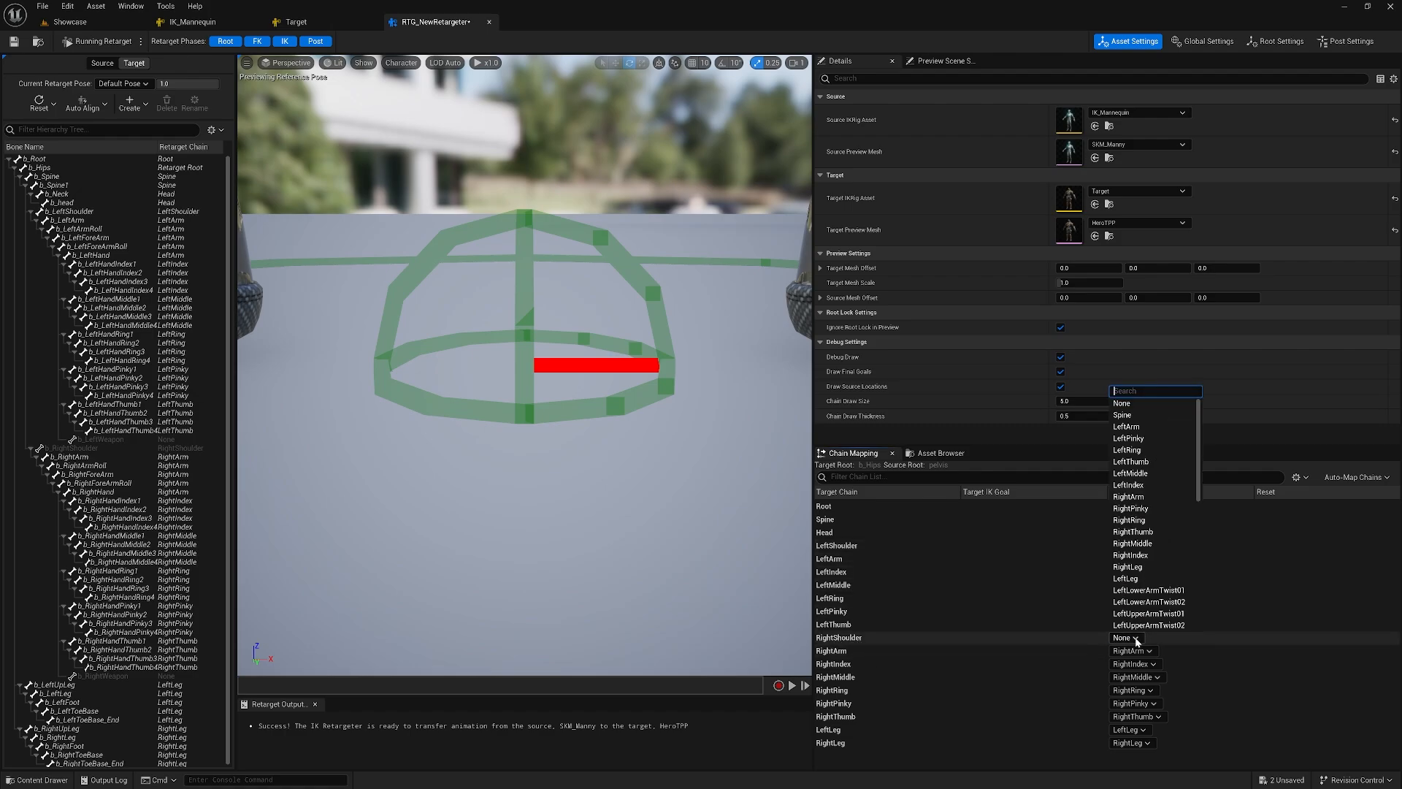
{"action": "type", "text": "cl"}
{"action": "left_click", "coordinate": [1136, 675]}
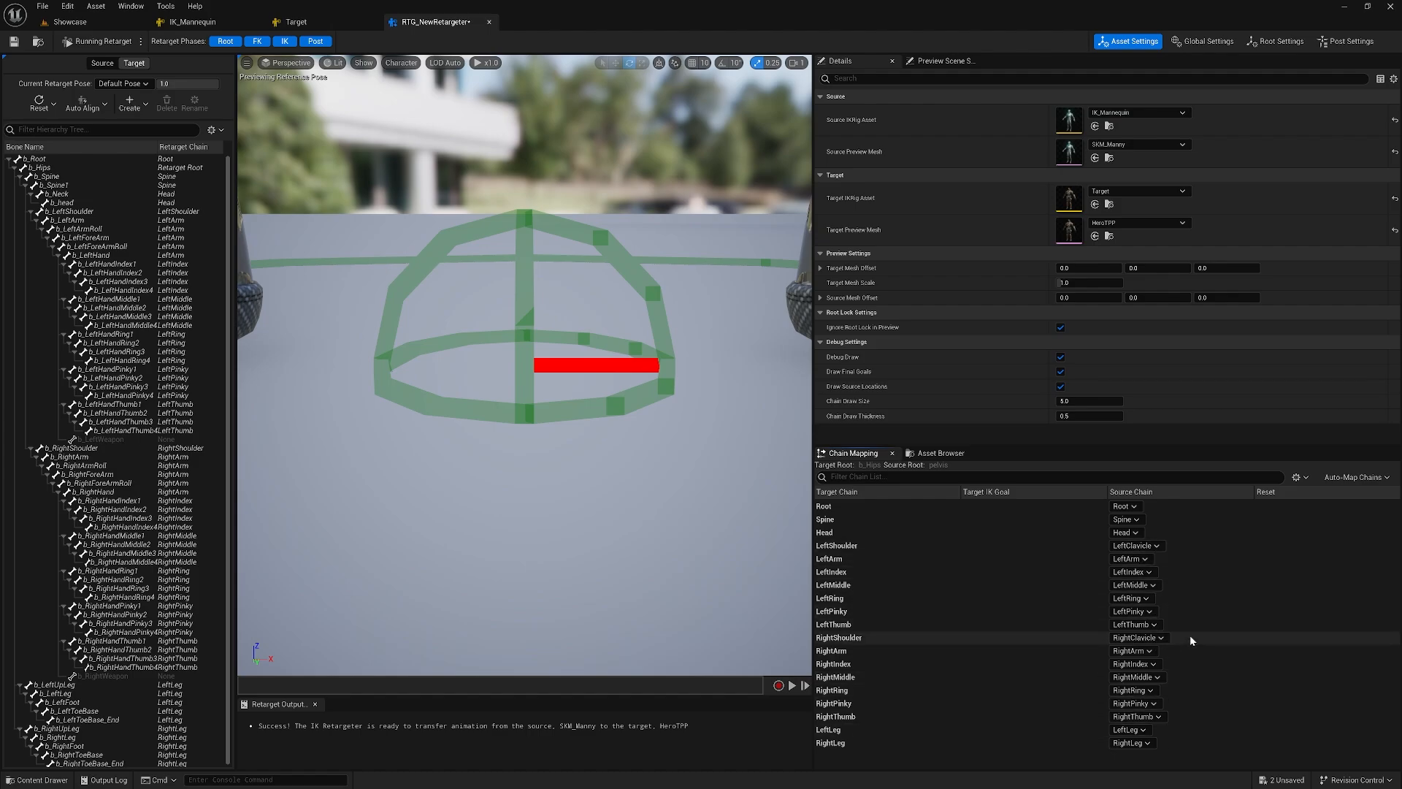
- Set the Root chain's FK translation mode to Globally Scaled
{"action": "left_click", "coordinate": [864, 506]}
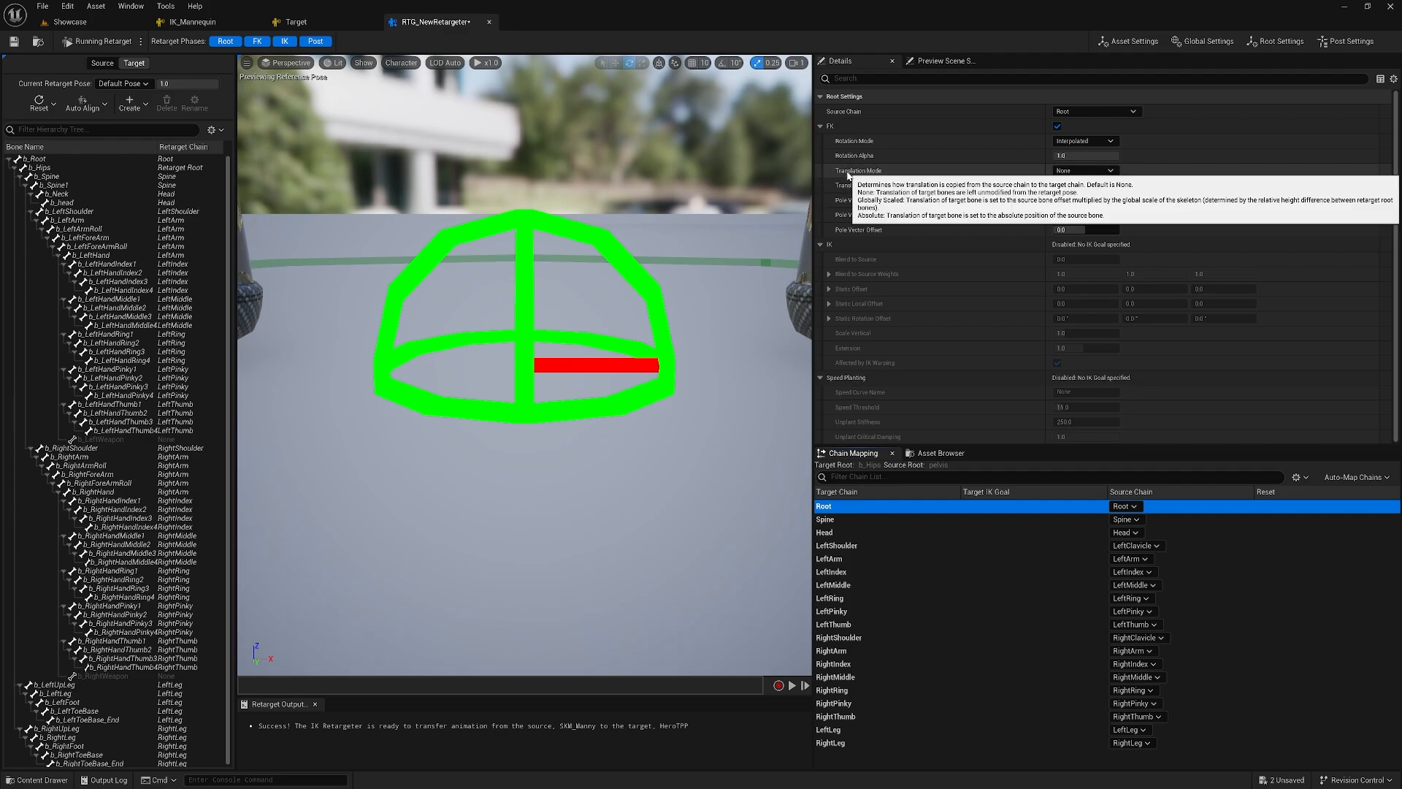
{"action": "left_click", "coordinate": [1082, 173]}
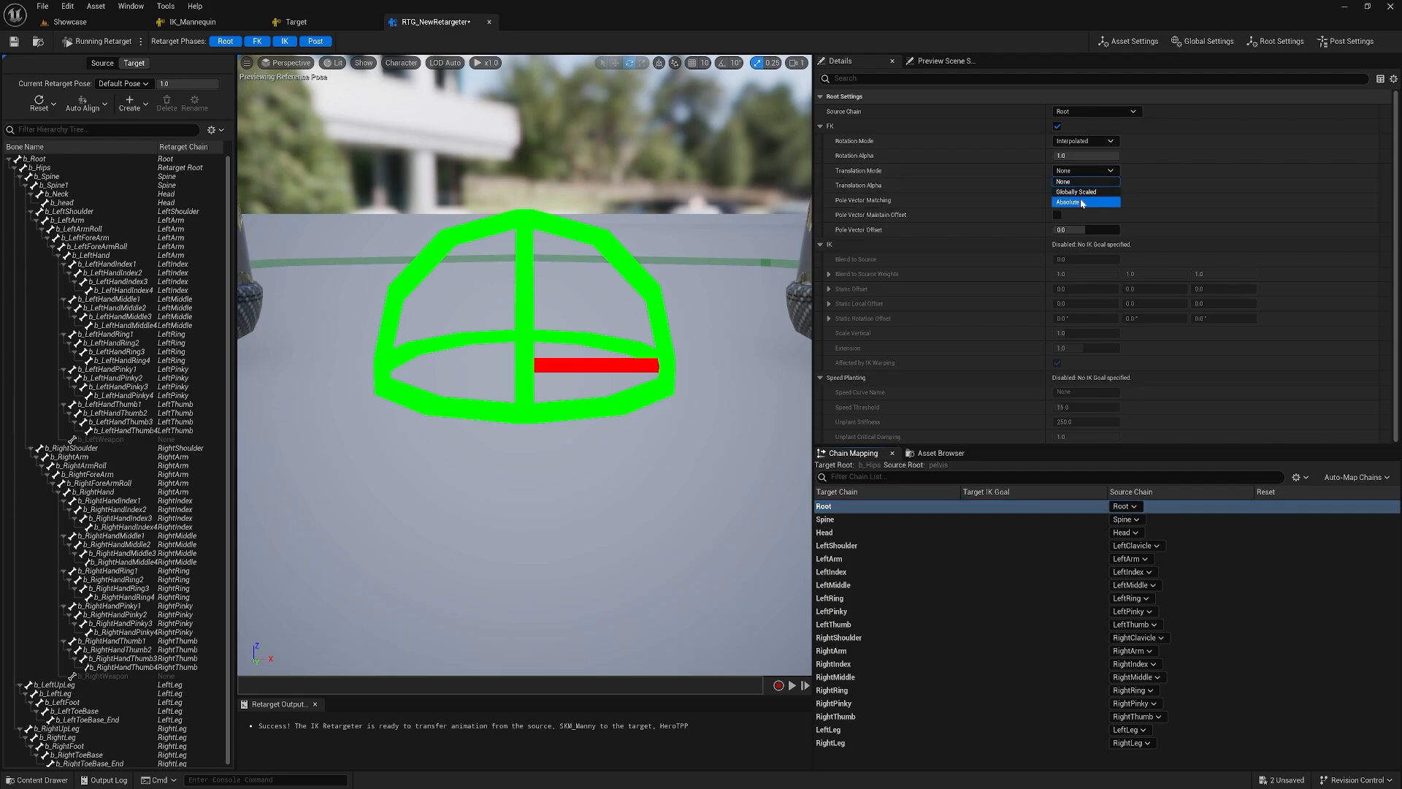
{"action": "left_click", "coordinate": [1085, 192]}
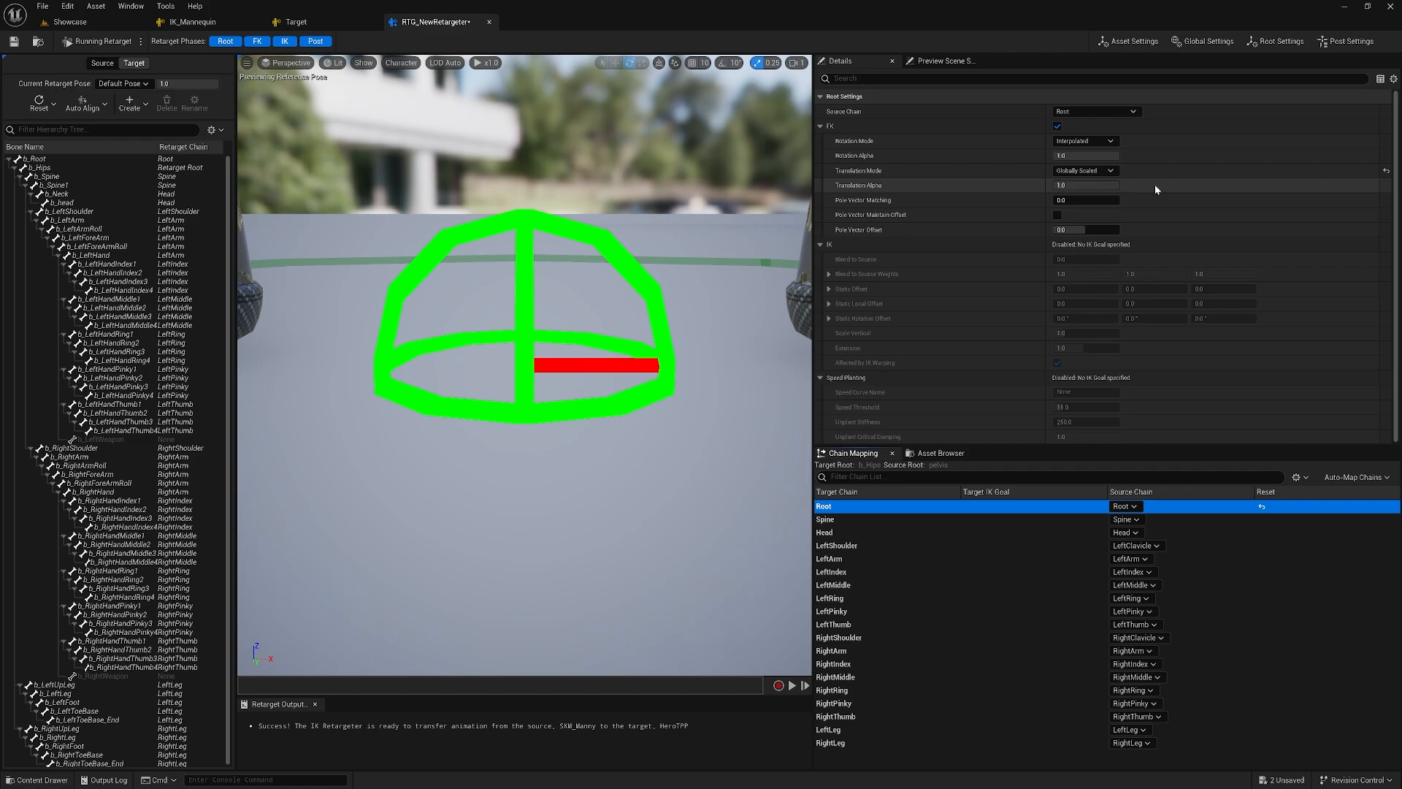
- Bring the whole character into view and switch the retargeter from running the retarget to editing the retarget pose
{"action": "mouse_move", "coordinate": [628, 314]}
{"action": "right_mouse_down"}
{"action": "mouse_move", "coordinate": [627, 340]}
{"action": "mouse_move", "coordinate": [626, 322]}
{"action": "right_mouse_up"}
{"action": "key", "text": "s"}
{"action": "key", "text": "w"}
{"action": "key", "text": "s"}
{"action": "mouse_move", "coordinate": [537, 301]}
{"action": "right_mouse_down"}
{"action": "mouse_move", "coordinate": [539, 319]}
{"action": "mouse_move", "coordinate": [536, 301]}
{"action": "right_mouse_up"}
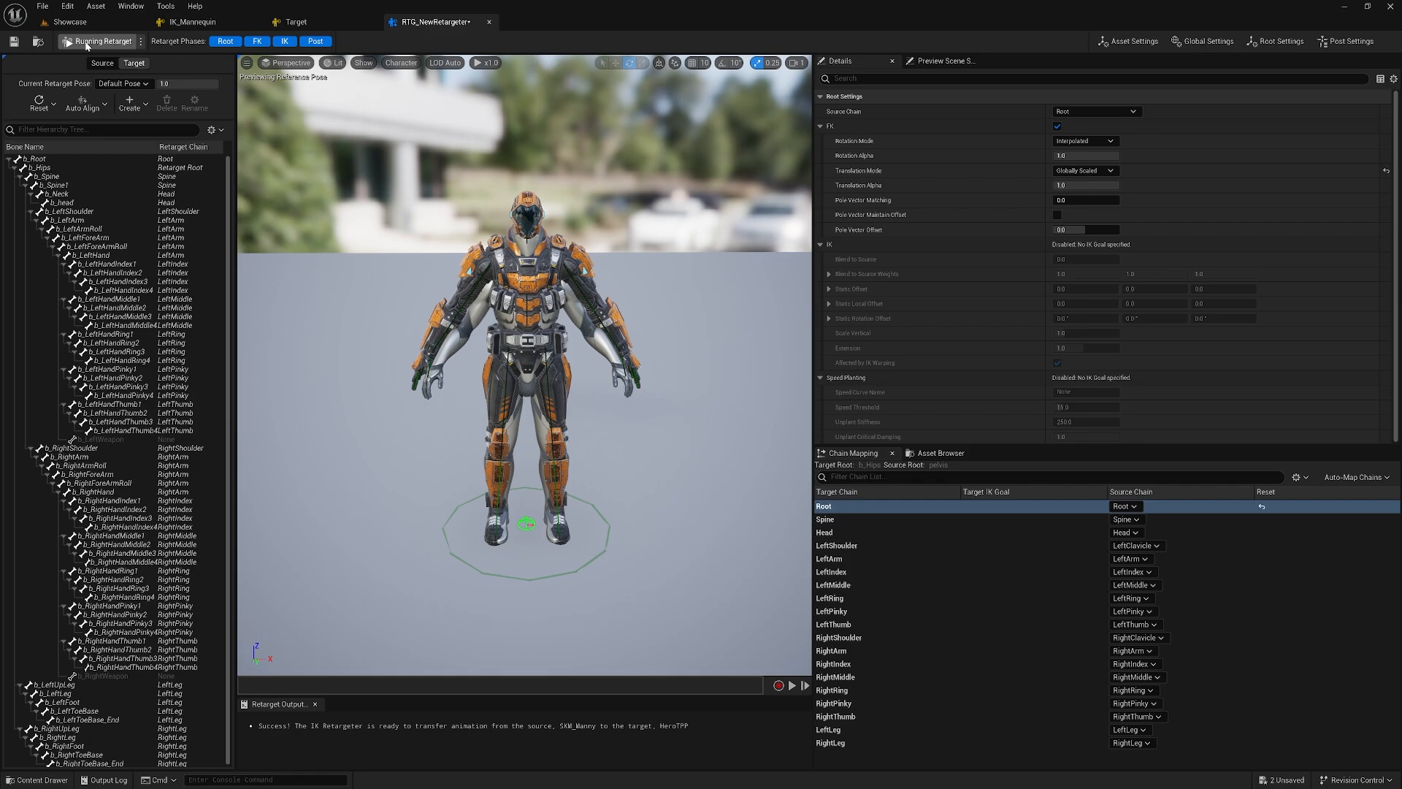
{"action": "left_click", "coordinate": [86, 42]}
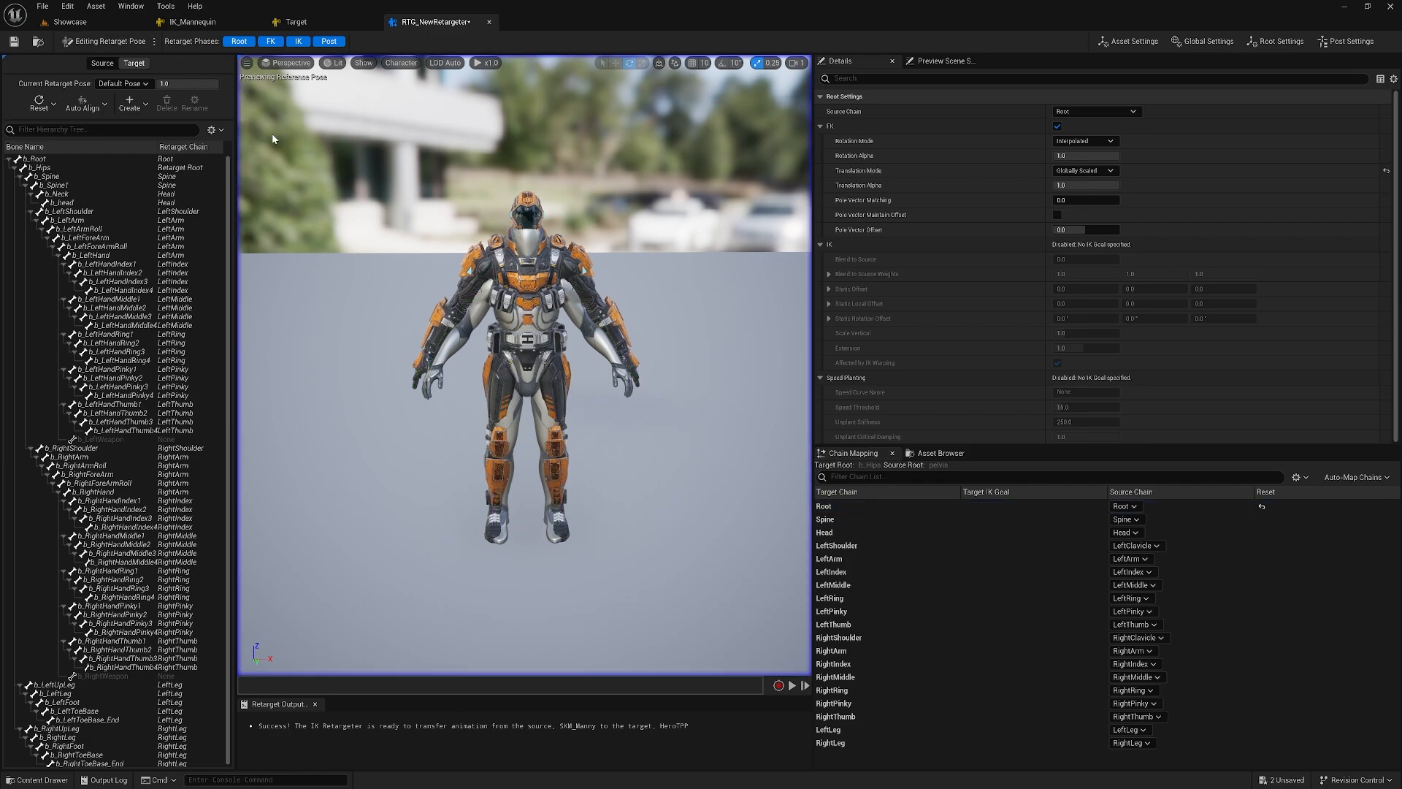
- Try rotating the target's b_LeftShoulder bone by hand, and auto-align all of the target's bones to the source skeleton
{"action": "left_click", "coordinate": [85, 211]}
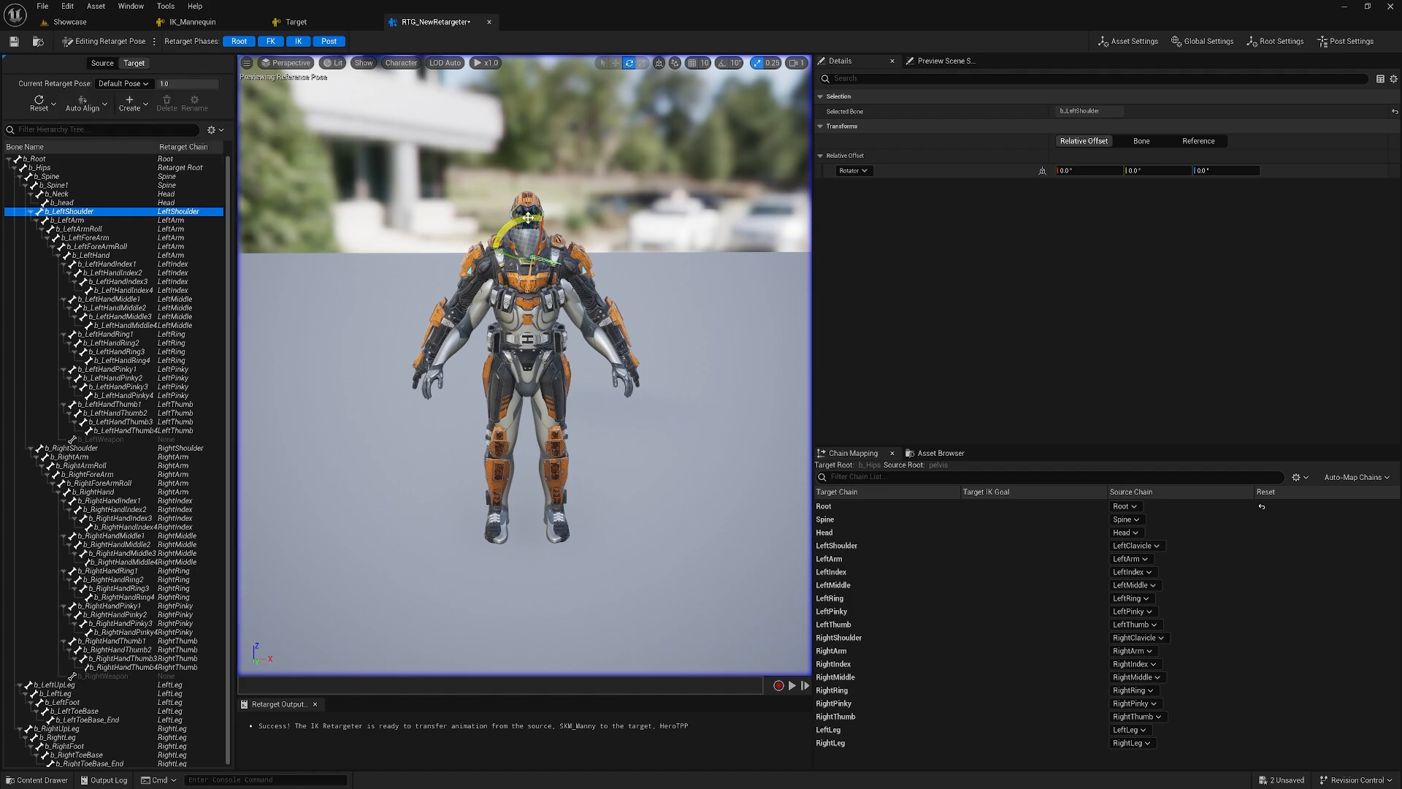
{"action": "left_click_drag", "start_coordinate": [528, 217], "coordinate": [347, 227]}
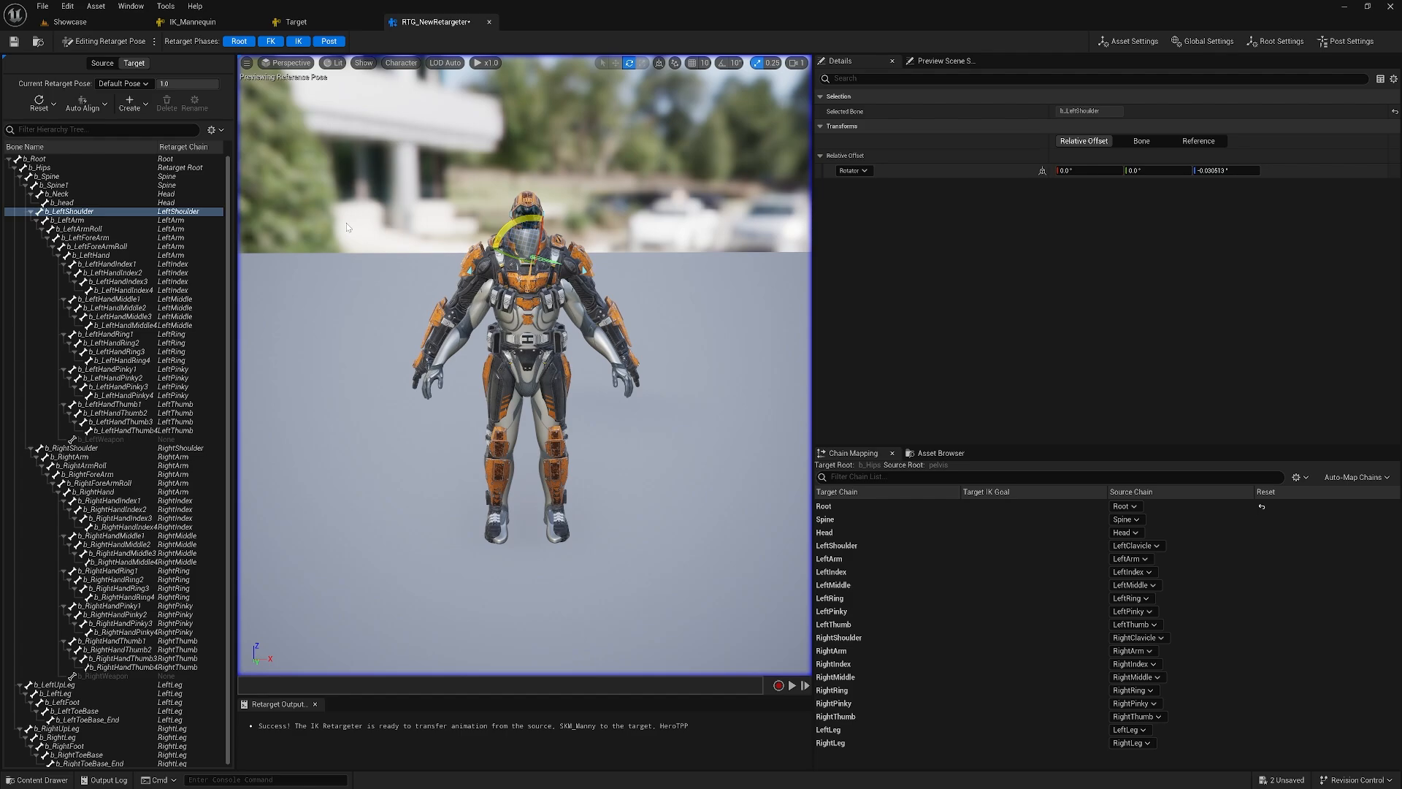
{"action": "left_click", "coordinate": [91, 255]}
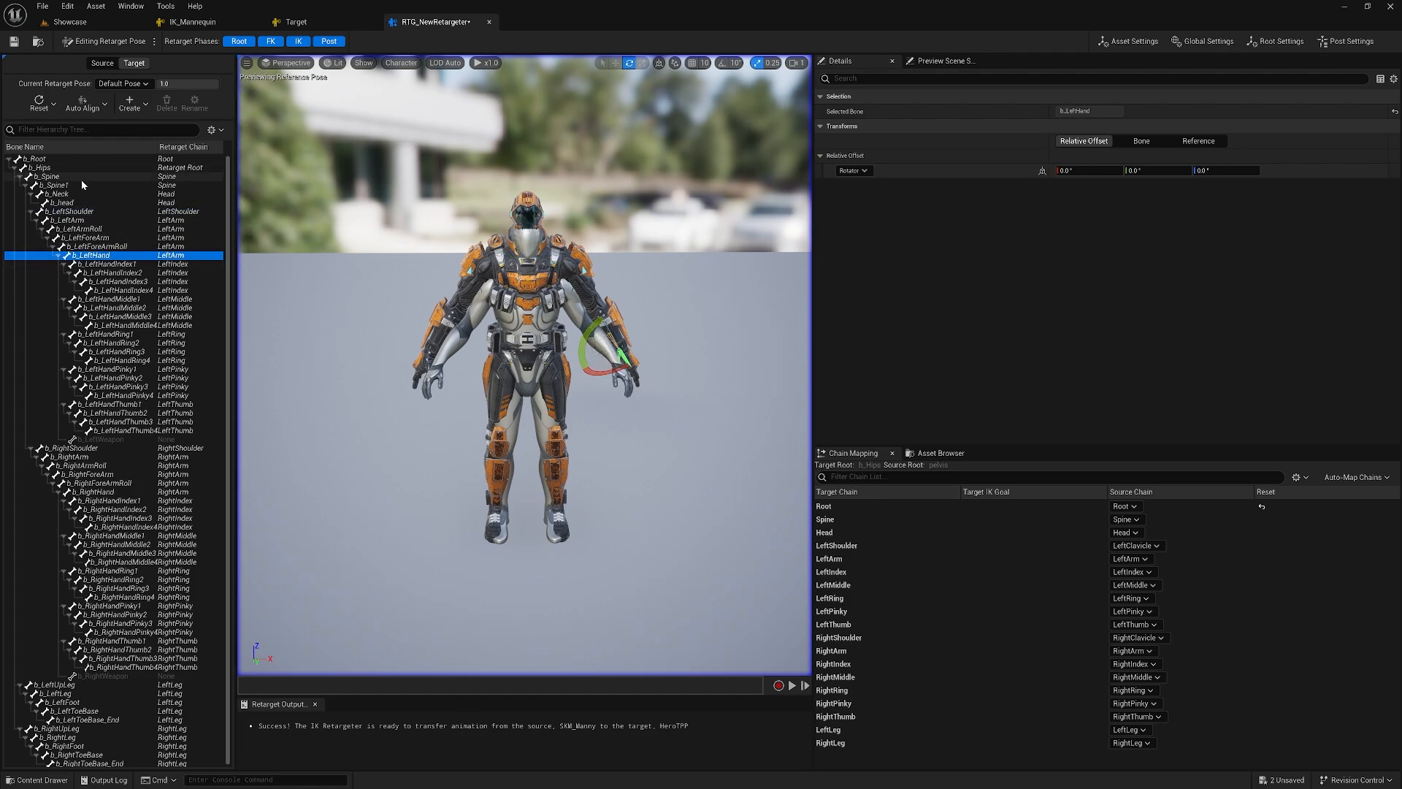
{"action": "left_click", "coordinate": [88, 106]}
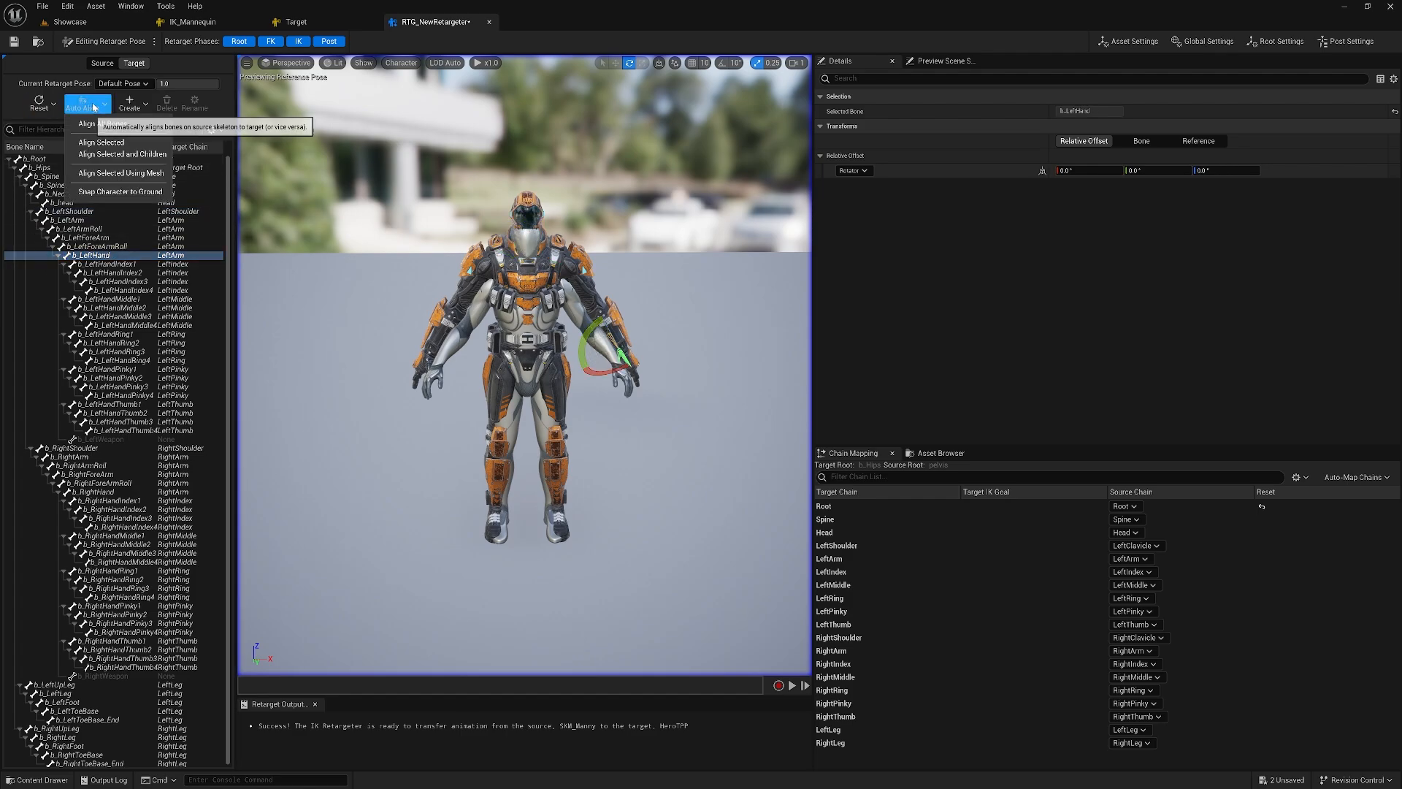
{"action": "left_click", "coordinate": [101, 124]}
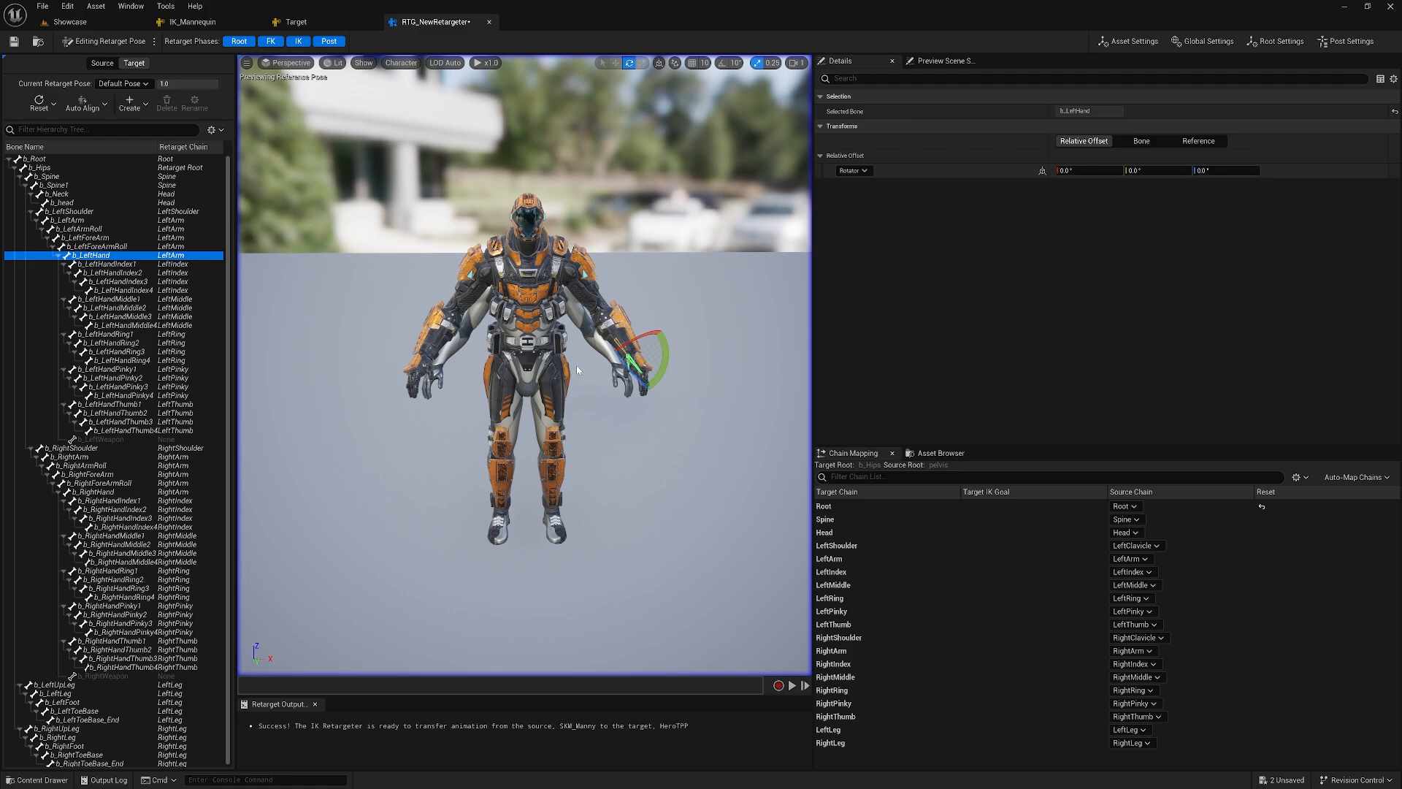
- Preview the A_Aim_Idle_Still_Pistol animation on the target character and examine the arms and full pose from several angles
{"action": "left_click", "coordinate": [941, 453]}
{"action": "left_click", "coordinate": [937, 512]}
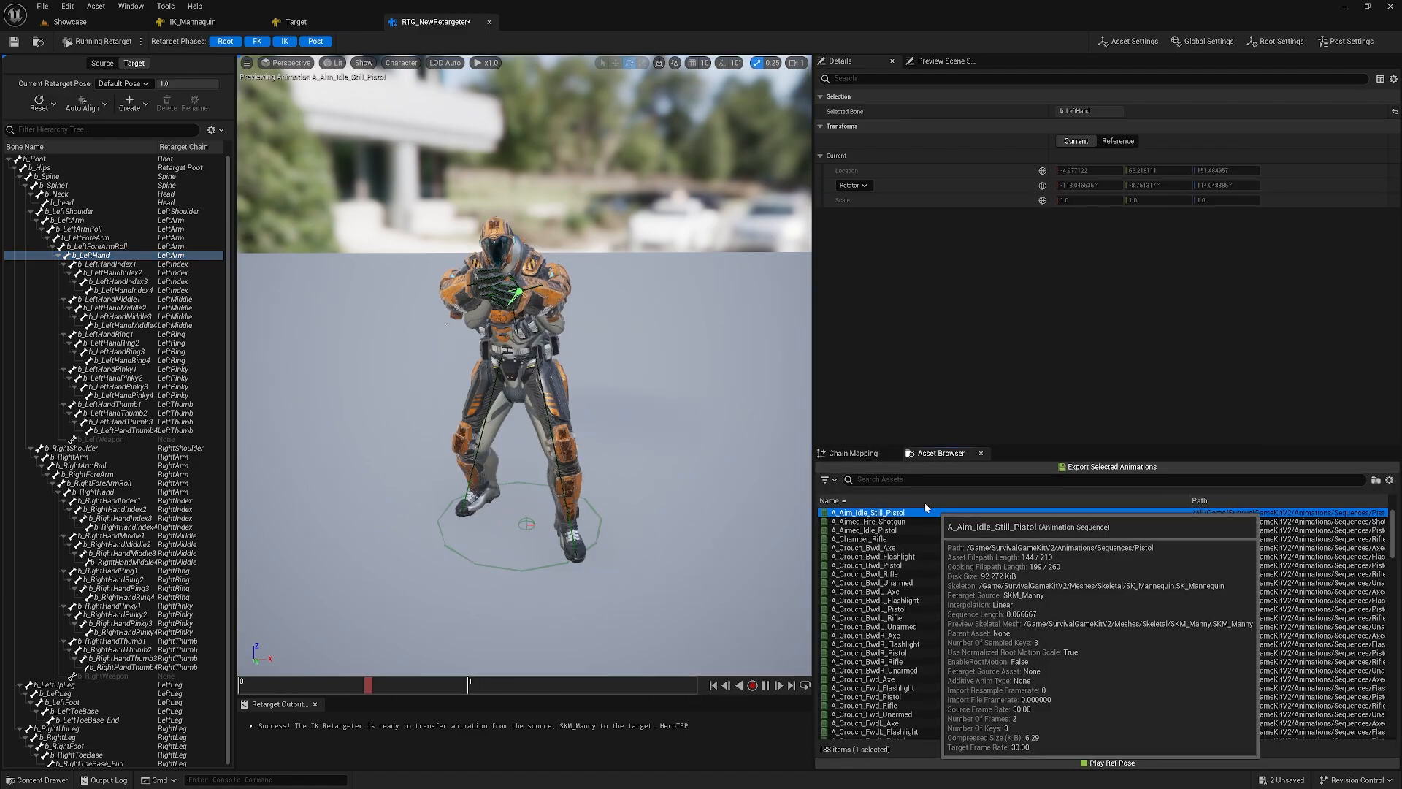
{"action": "right_click_drag", "start_coordinate": [564, 356], "coordinate": [628, 274]}
{"action": "right_click_drag", "start_coordinate": [625, 458], "coordinate": [625, 490]}
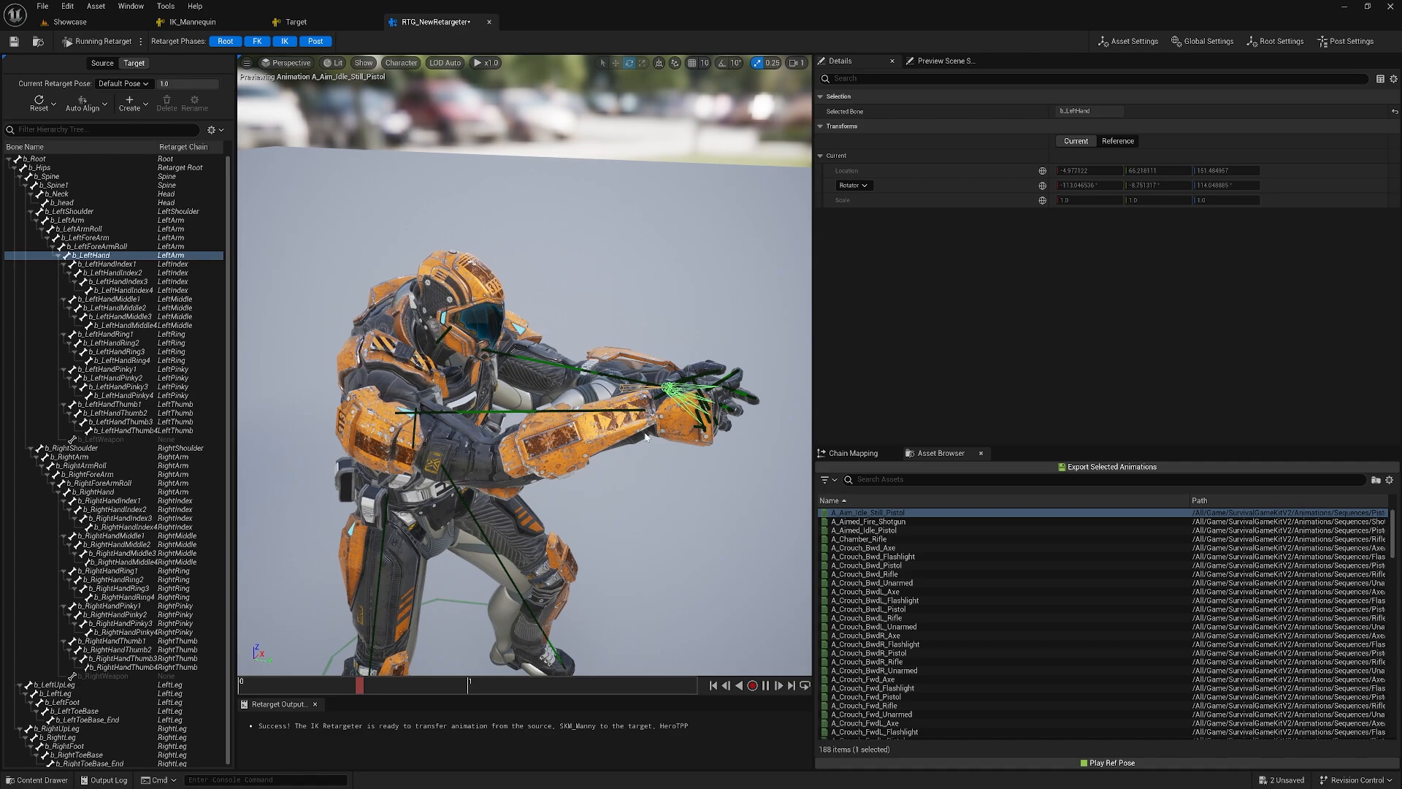
{"action": "mouse_move", "coordinate": [609, 376]}
{"action": "right_mouse_down"}
{"action": "mouse_move", "coordinate": [513, 368]}
{"action": "mouse_move", "coordinate": [511, 289]}
{"action": "mouse_move", "coordinate": [619, 398]}
{"action": "right_mouse_up"}
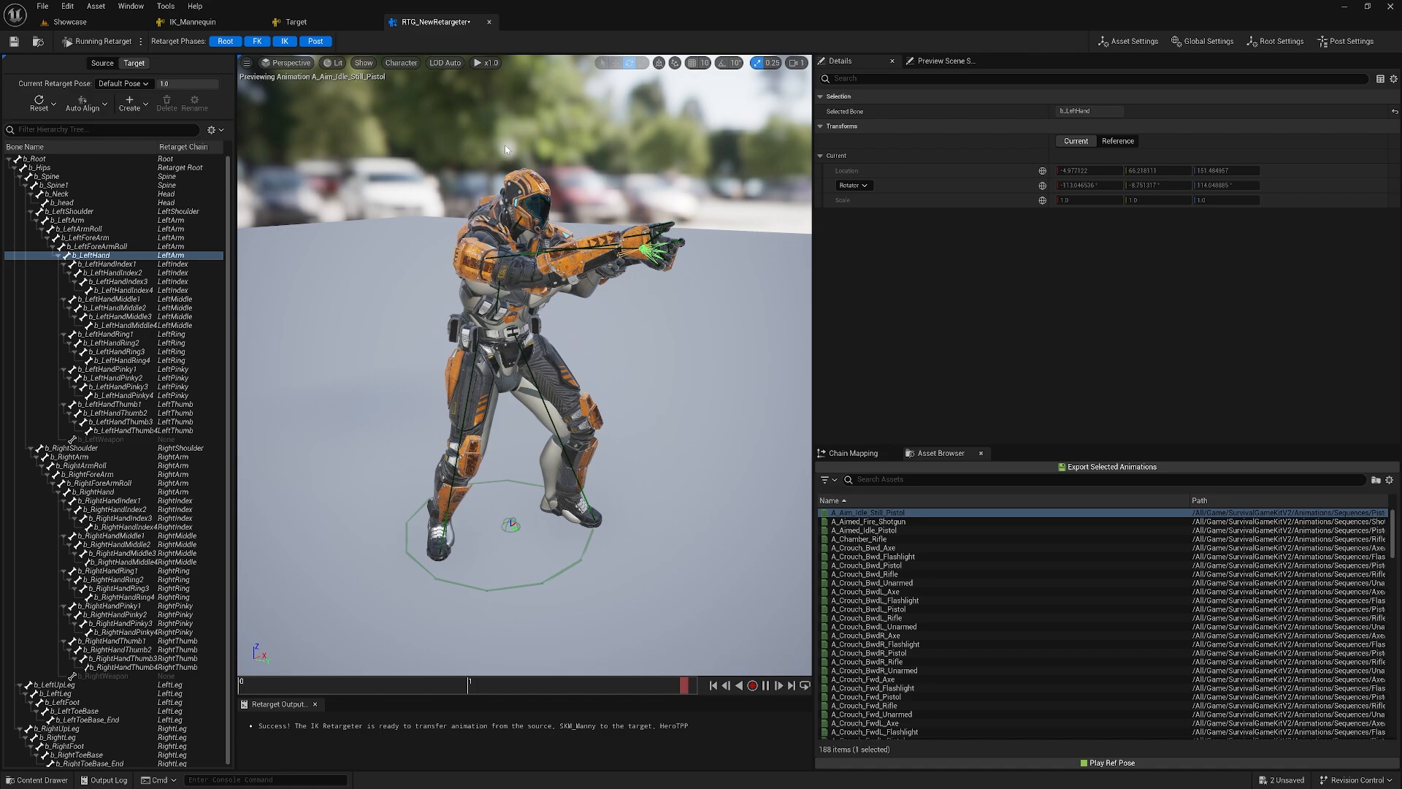
- Save the retargeter, return to the Showcase level, and open the SurvivalGameKitV2/Animations/Layers folder
{"action": "left_click", "coordinate": [14, 41]}
{"action": "left_click", "coordinate": [69, 22]}
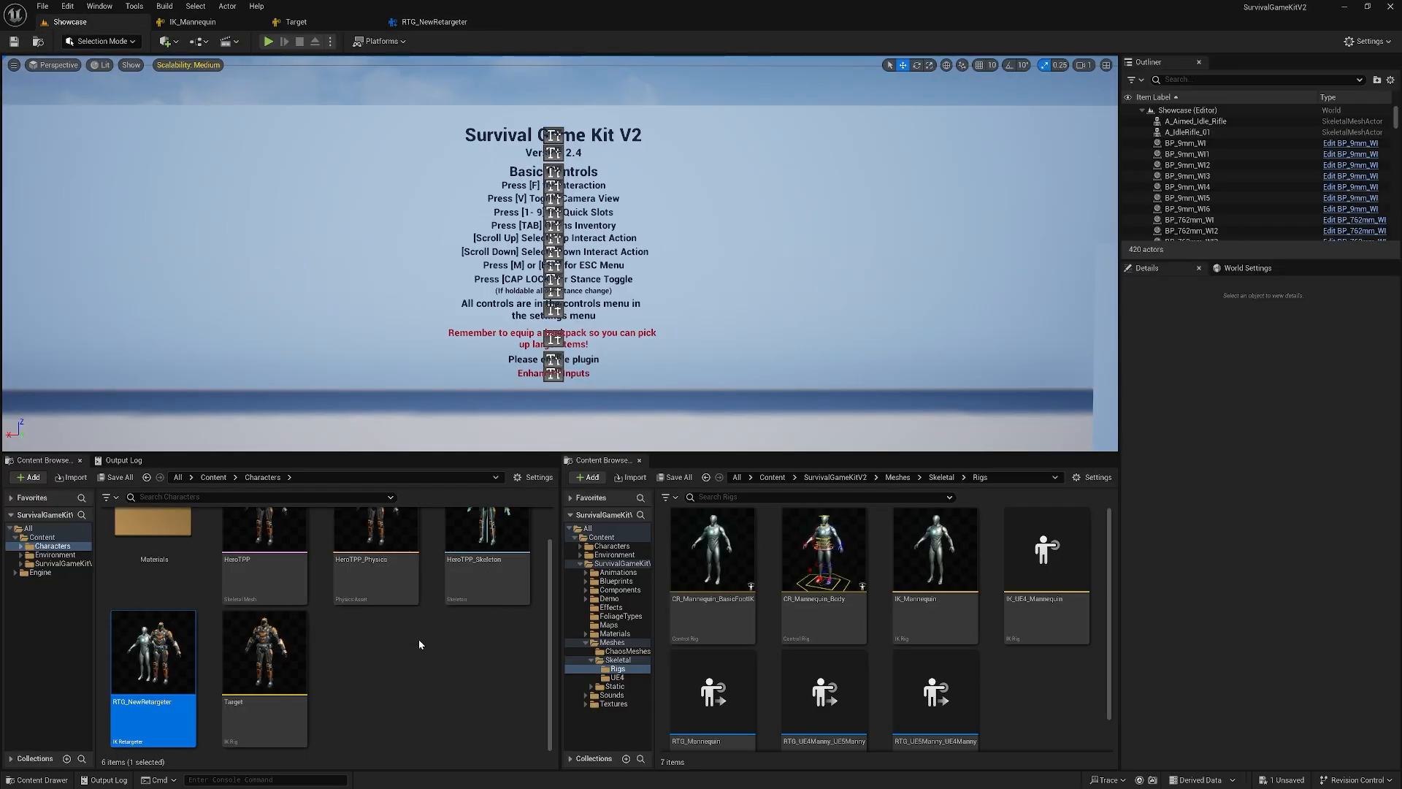
{"action": "left_click", "coordinate": [850, 479]}
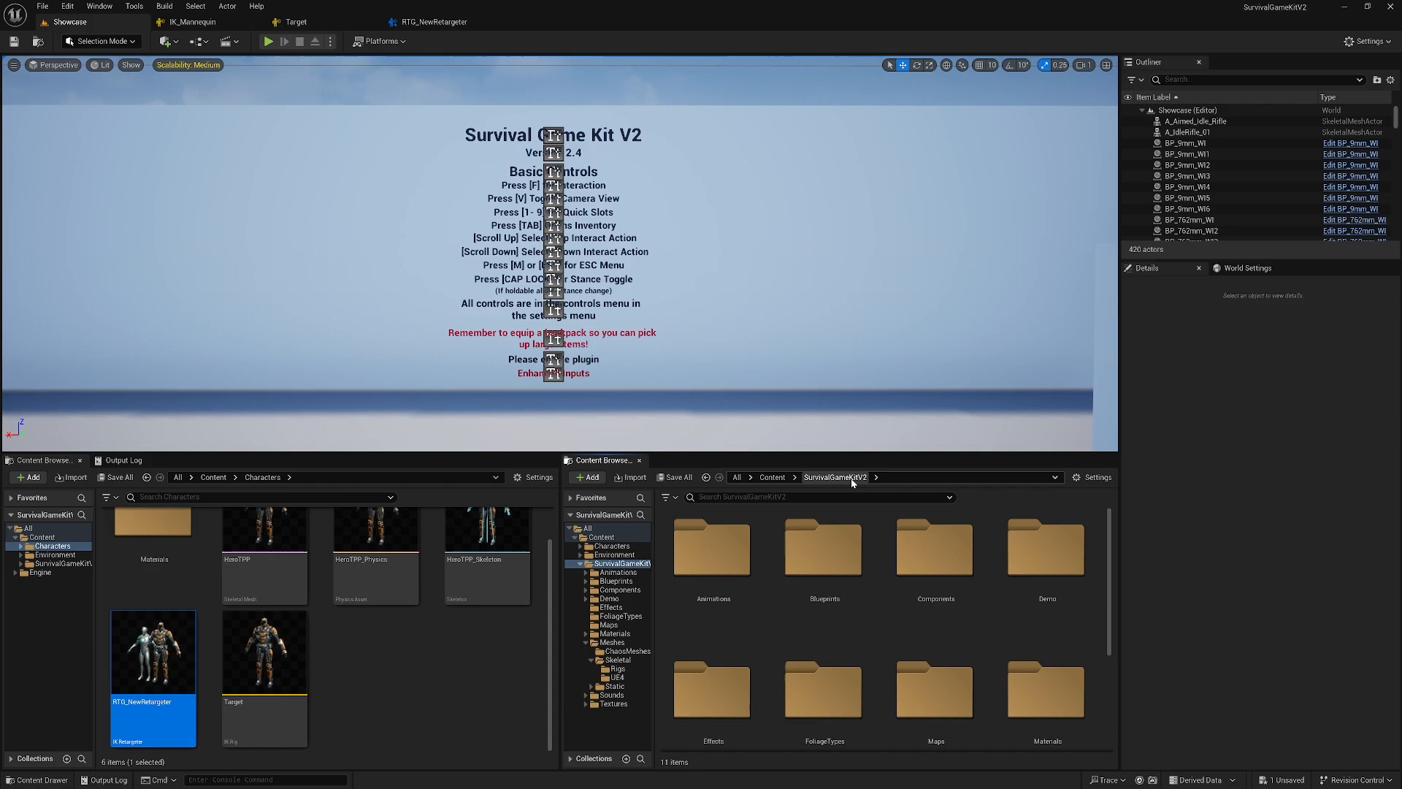
{"action": "double_click", "coordinate": [706, 555]}
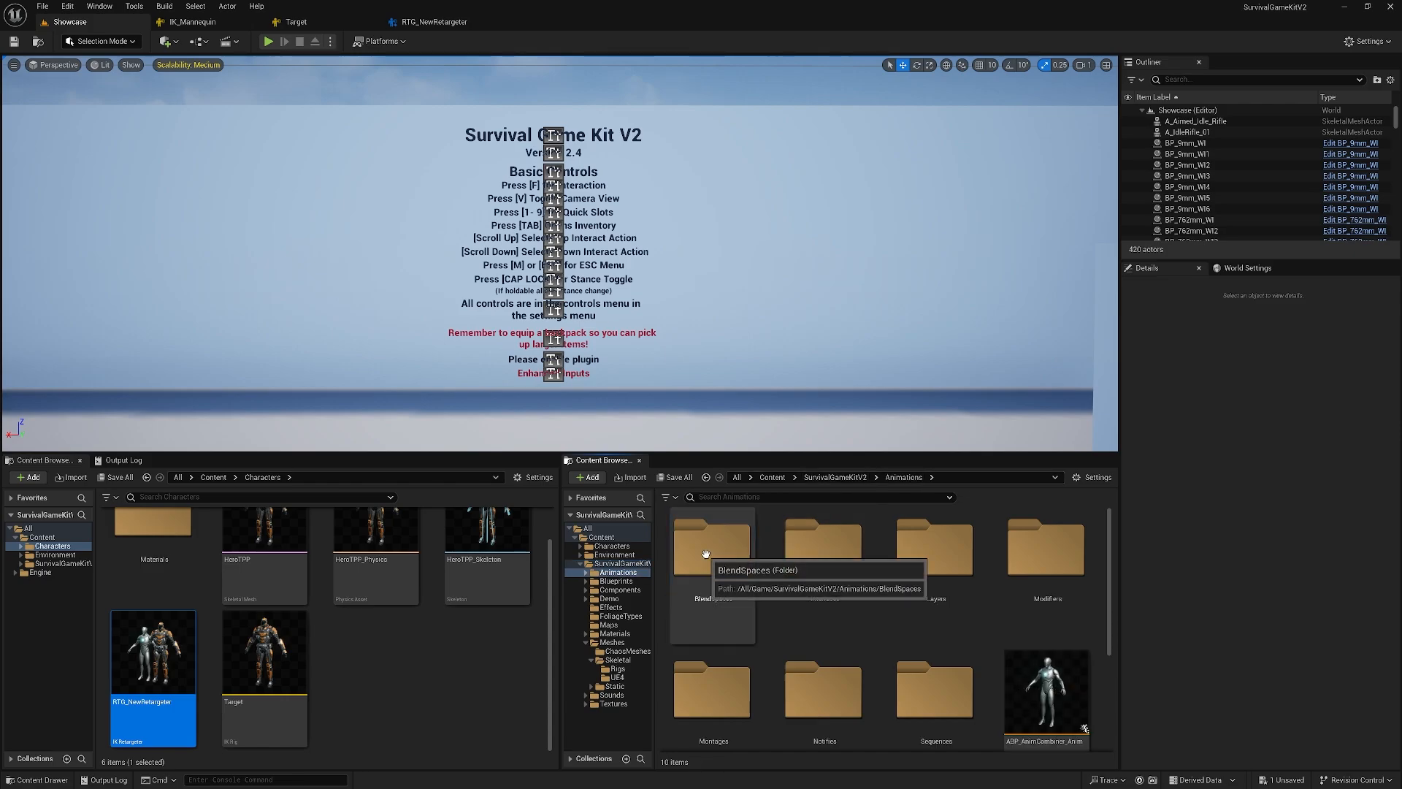
{"action": "double_click", "coordinate": [937, 559]}
- Select all animation blueprints in the Layers folder and start Retarget Animations on them
{"action": "left_click", "coordinate": [731, 577]}
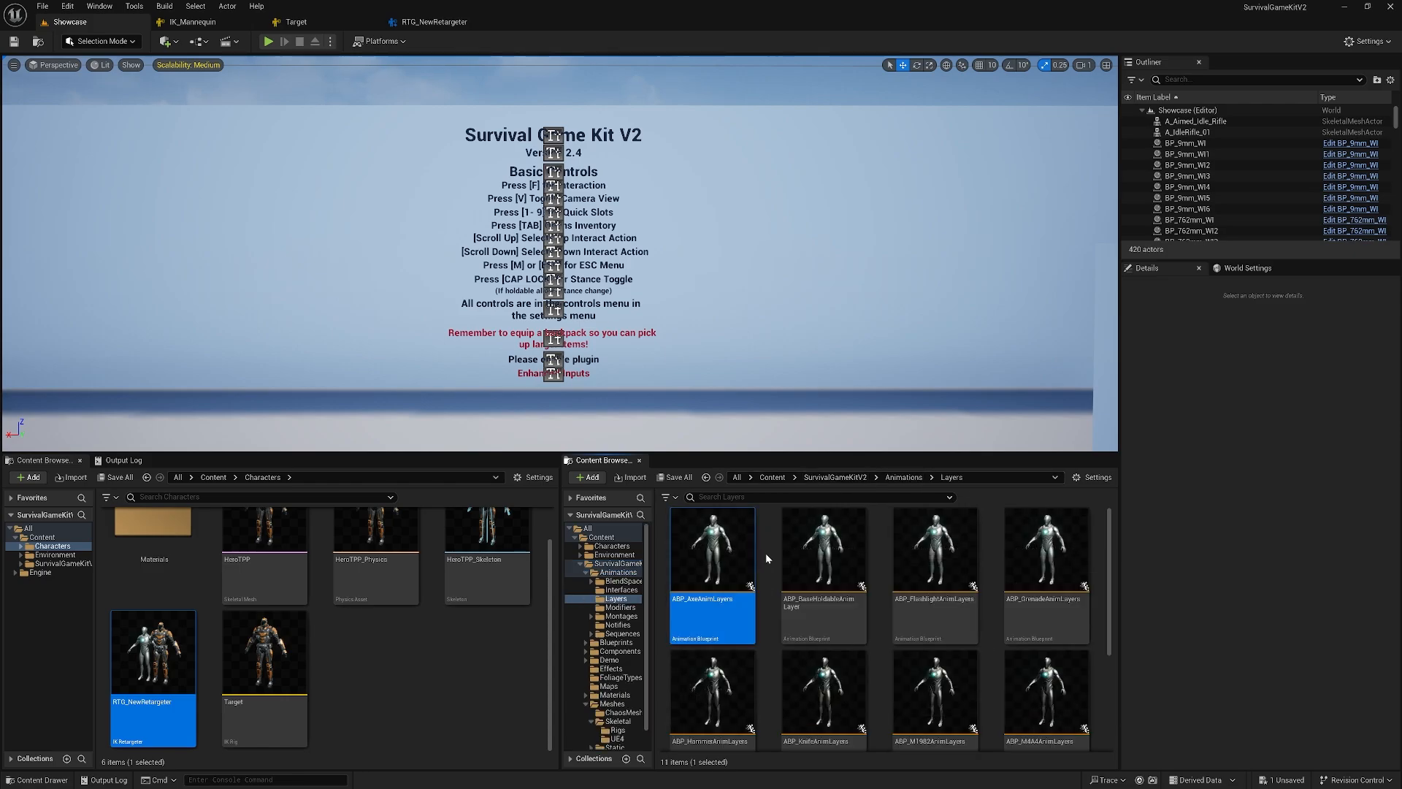
{"action": "key", "text": "ctrl+a"}
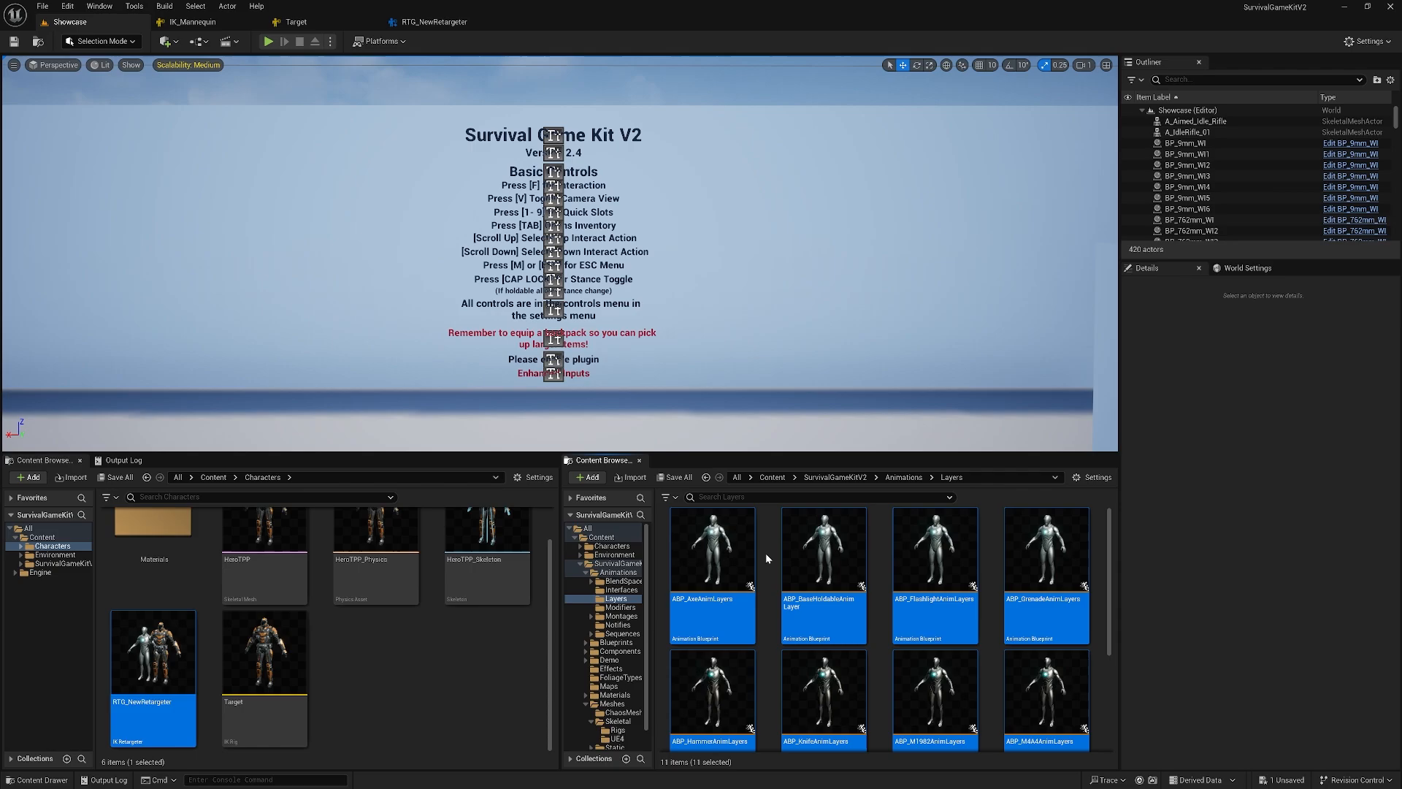
{"action": "right_click", "coordinate": [714, 549]}
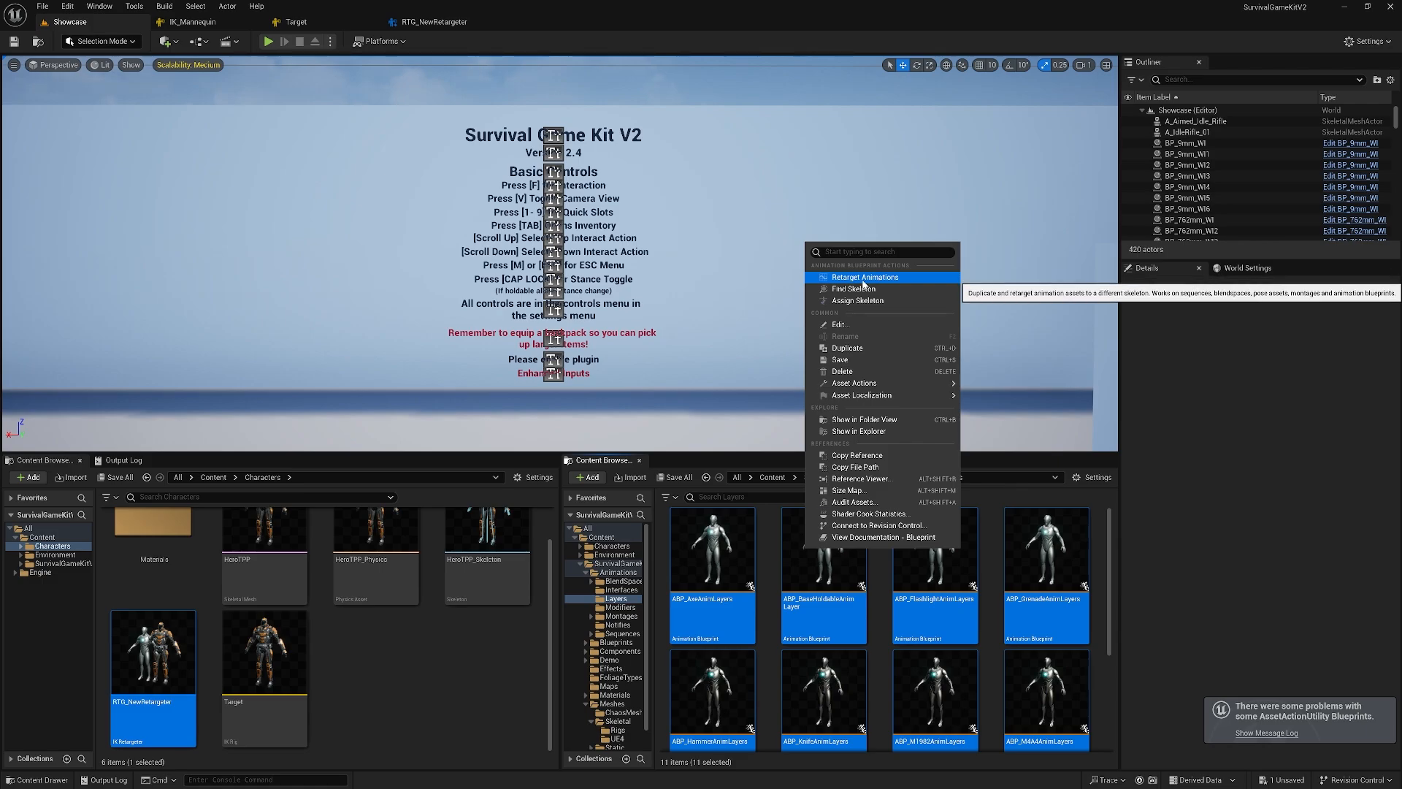
{"action": "left_click", "coordinate": [878, 281]}
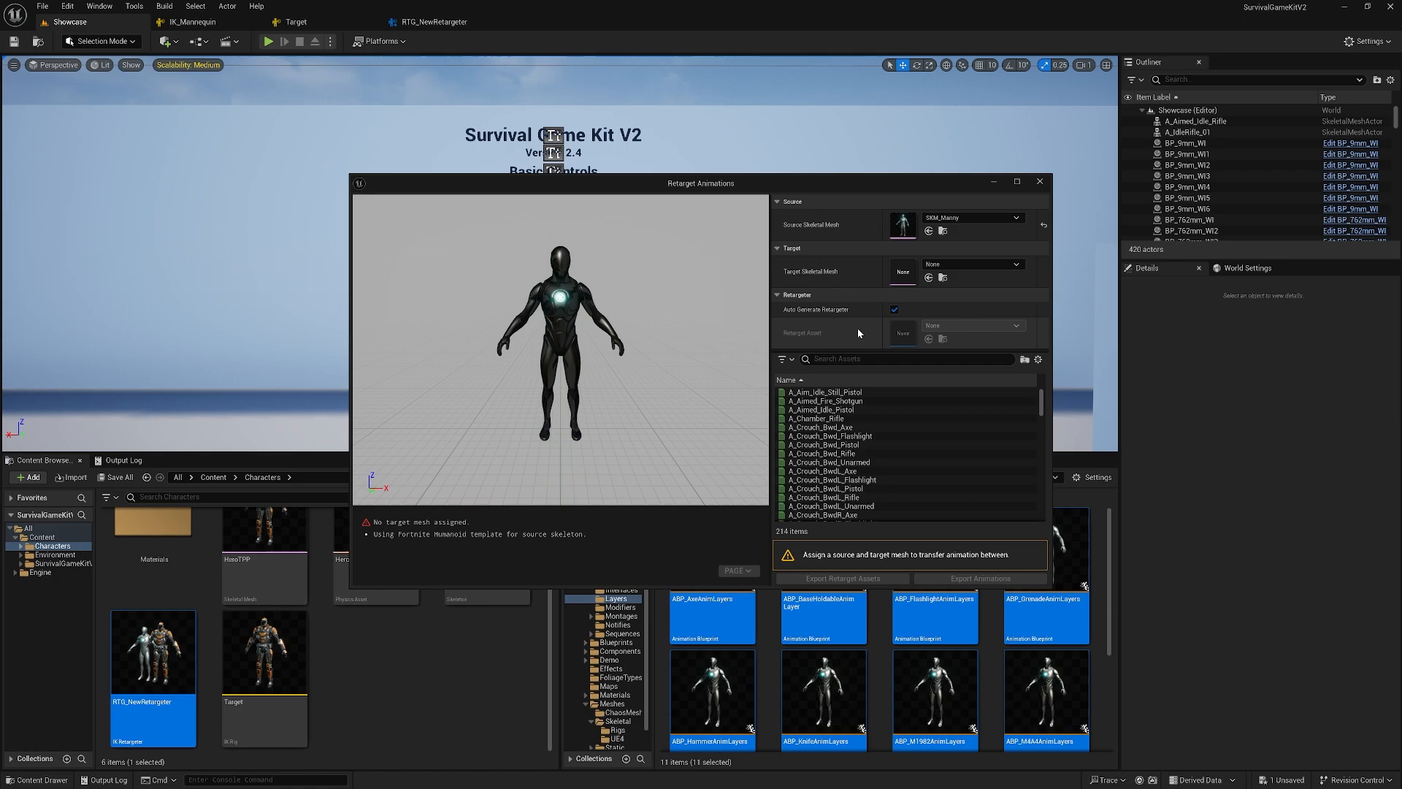
- Set the target skeletal mesh to HeroTPP, disable Auto Generate Retargeter, and assign RTG_NewRetargeter as the retarget asset
{"action": "left_click", "coordinate": [976, 265]}
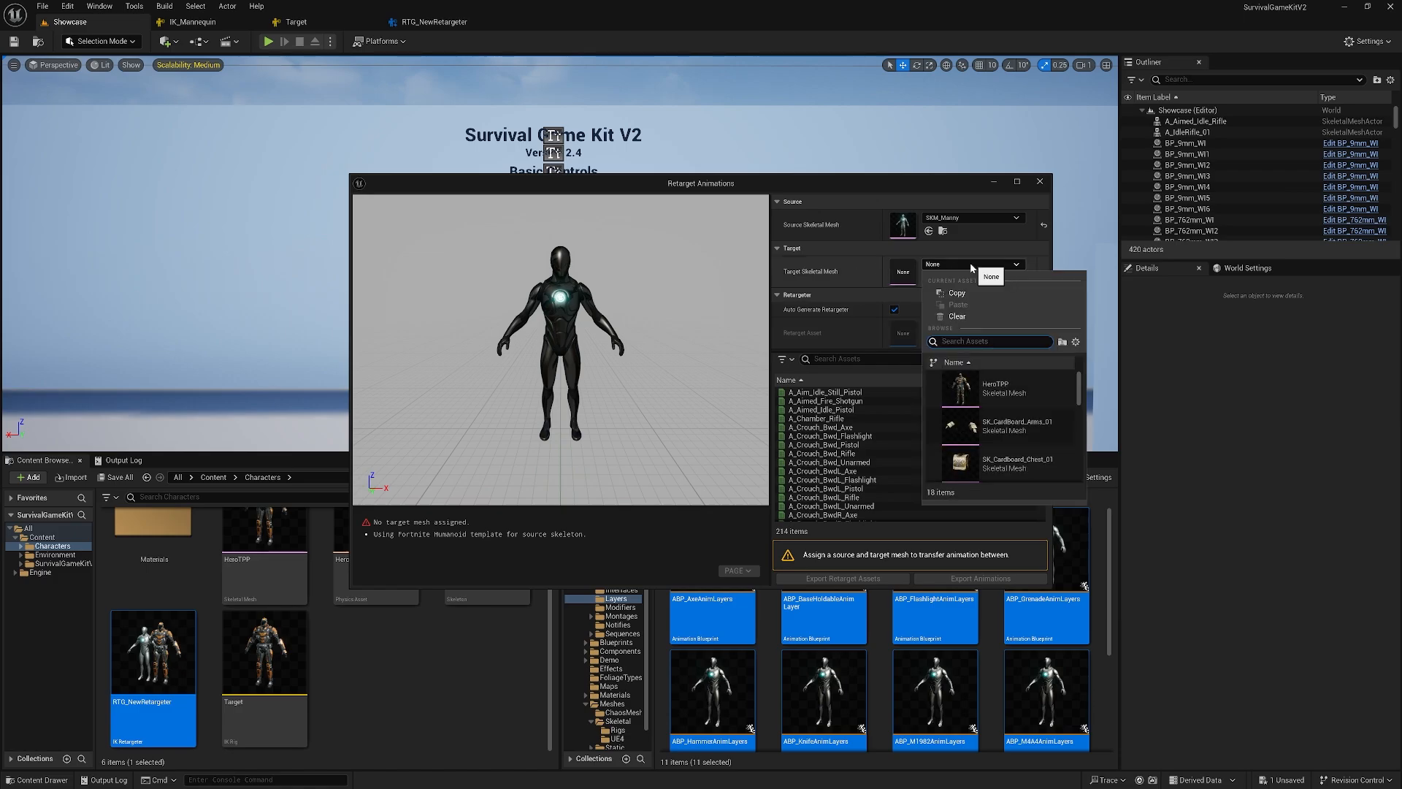
{"action": "left_click", "coordinate": [985, 385]}
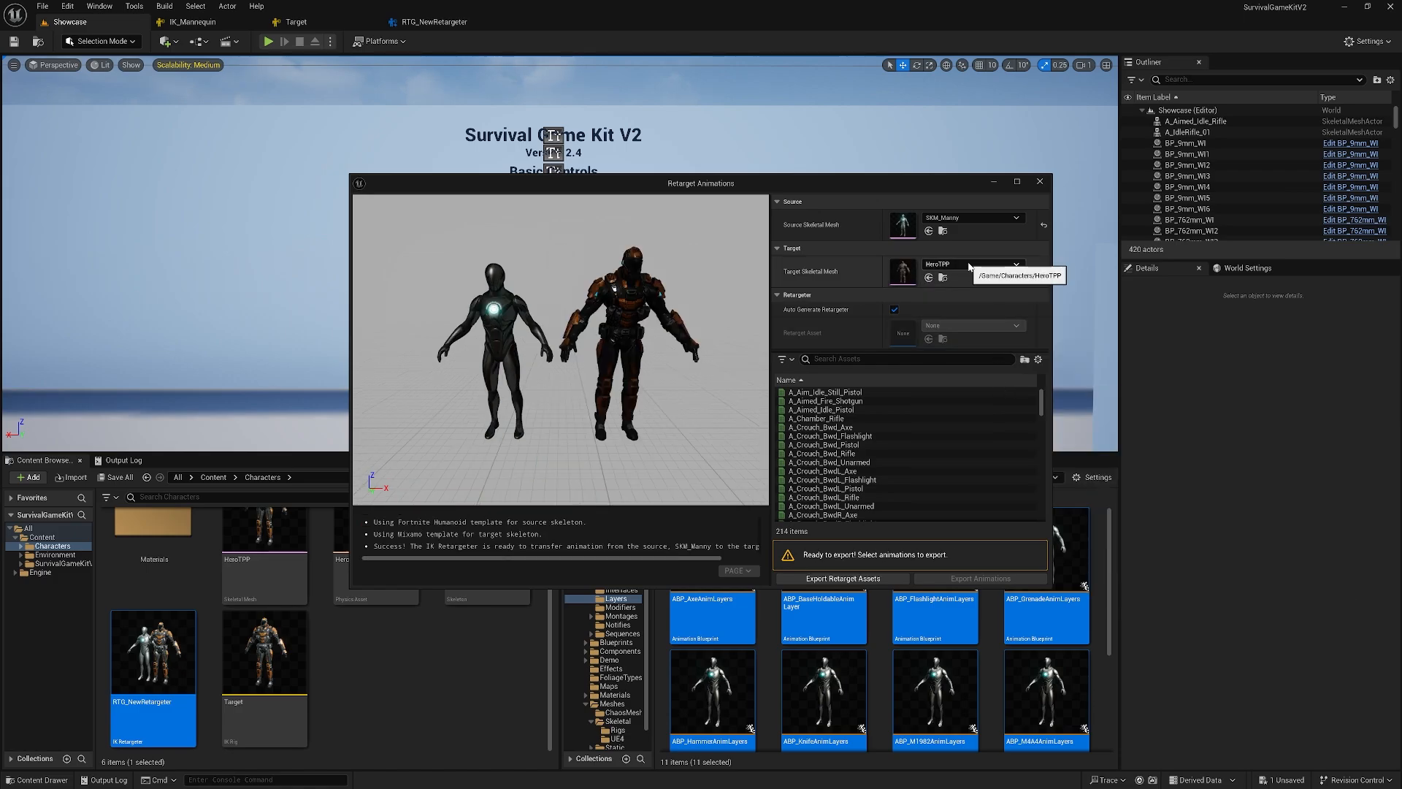
{"action": "left_click", "coordinate": [895, 310]}
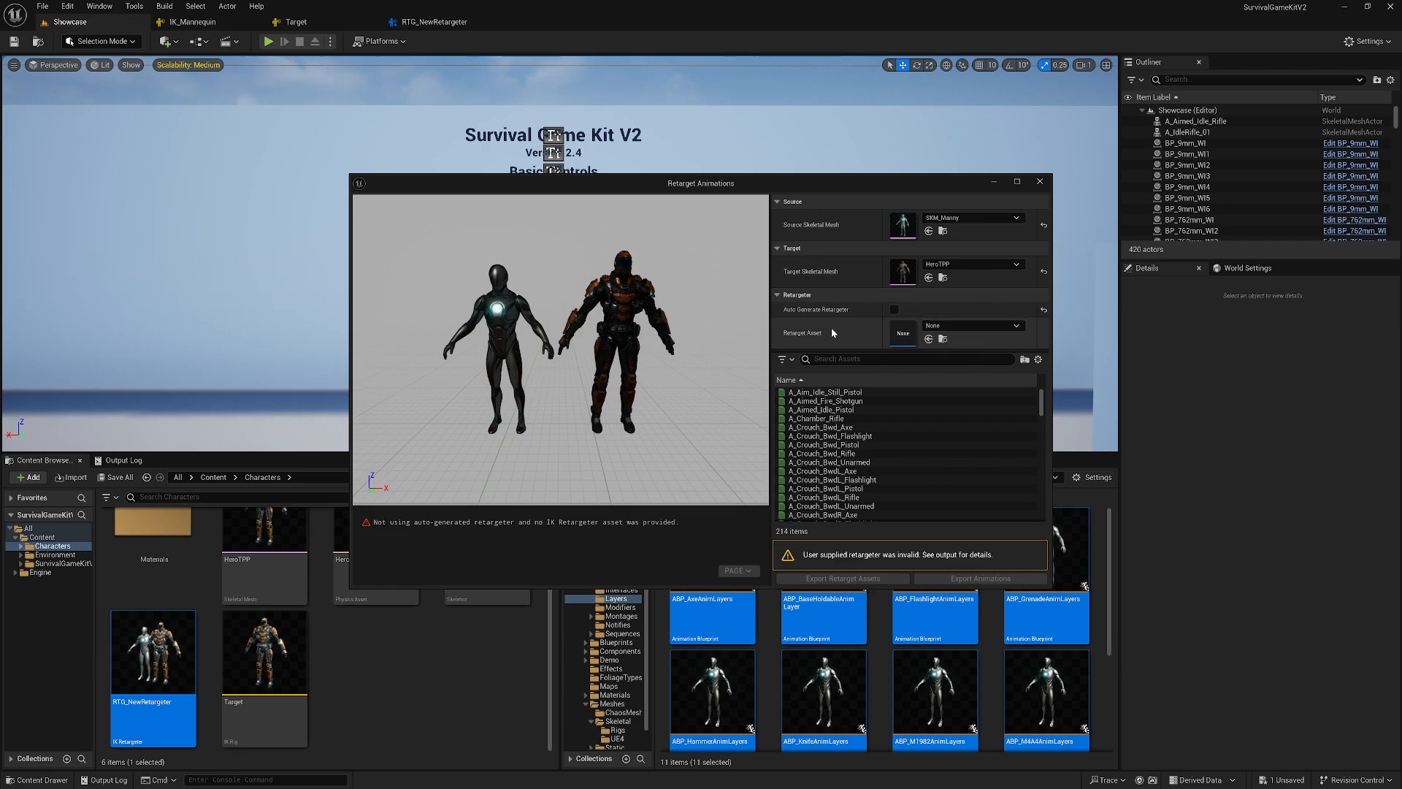
{"action": "left_click", "coordinate": [950, 326]}
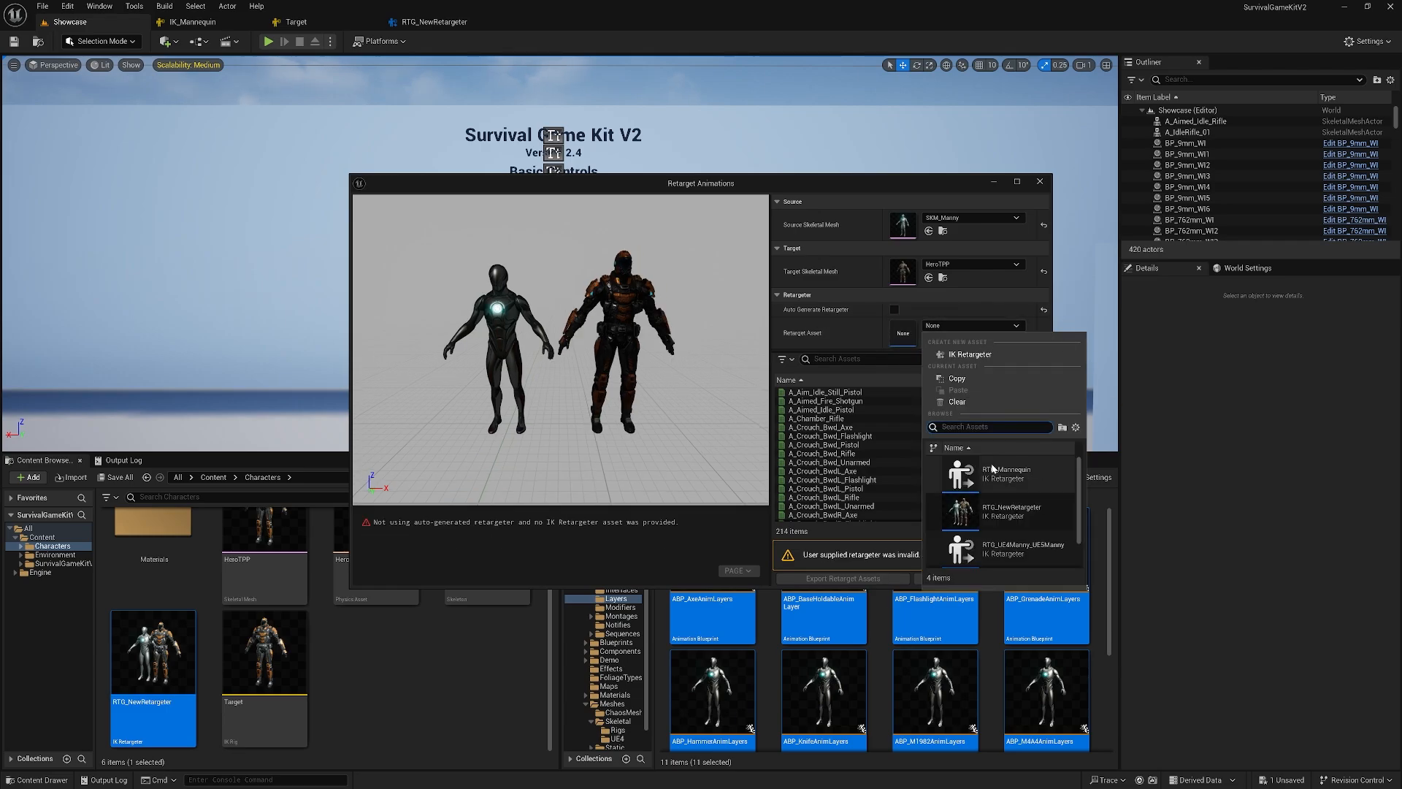
{"action": "left_click", "coordinate": [1012, 511]}
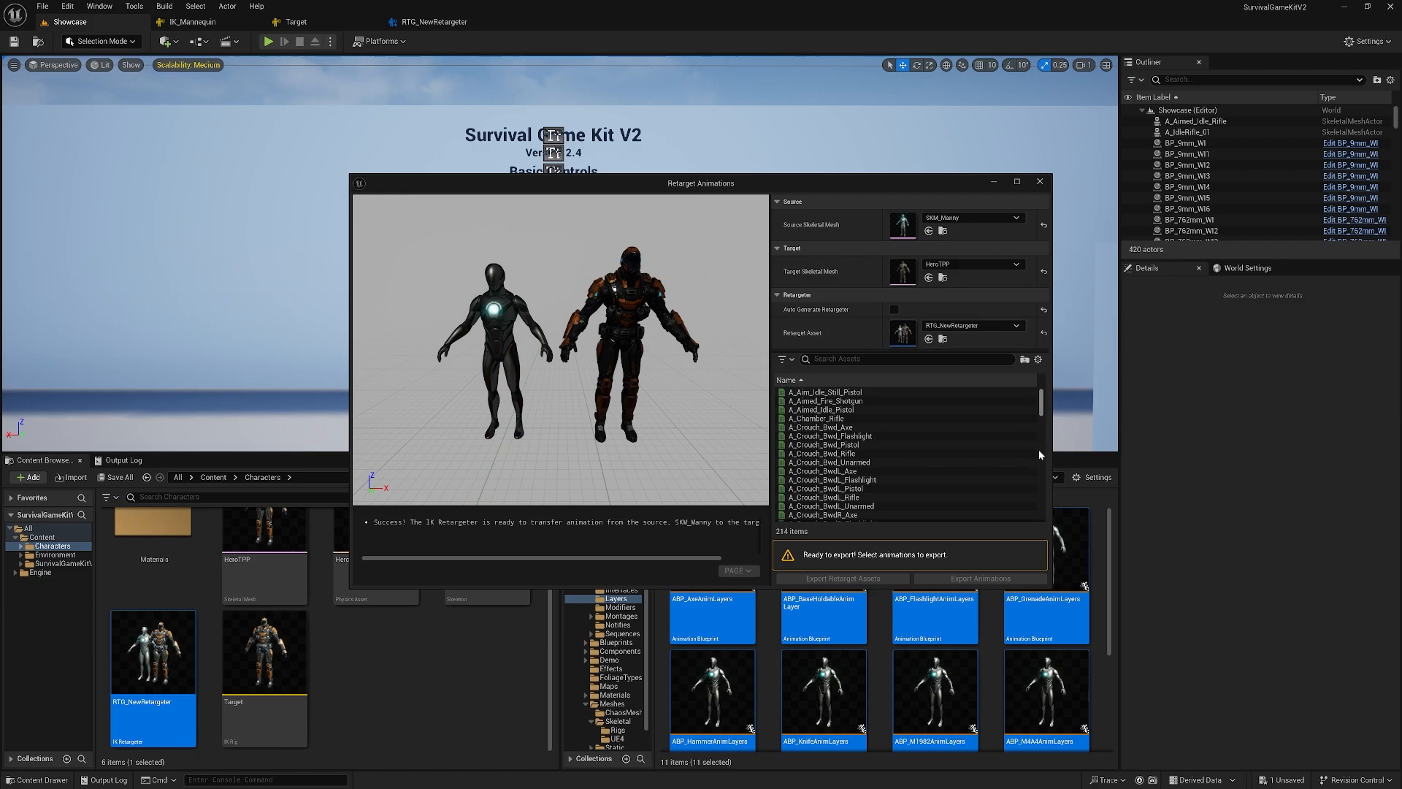
- Filter the retarget asset list to animation blueprints and select all of them for export
{"action": "left_click", "coordinate": [792, 360]}
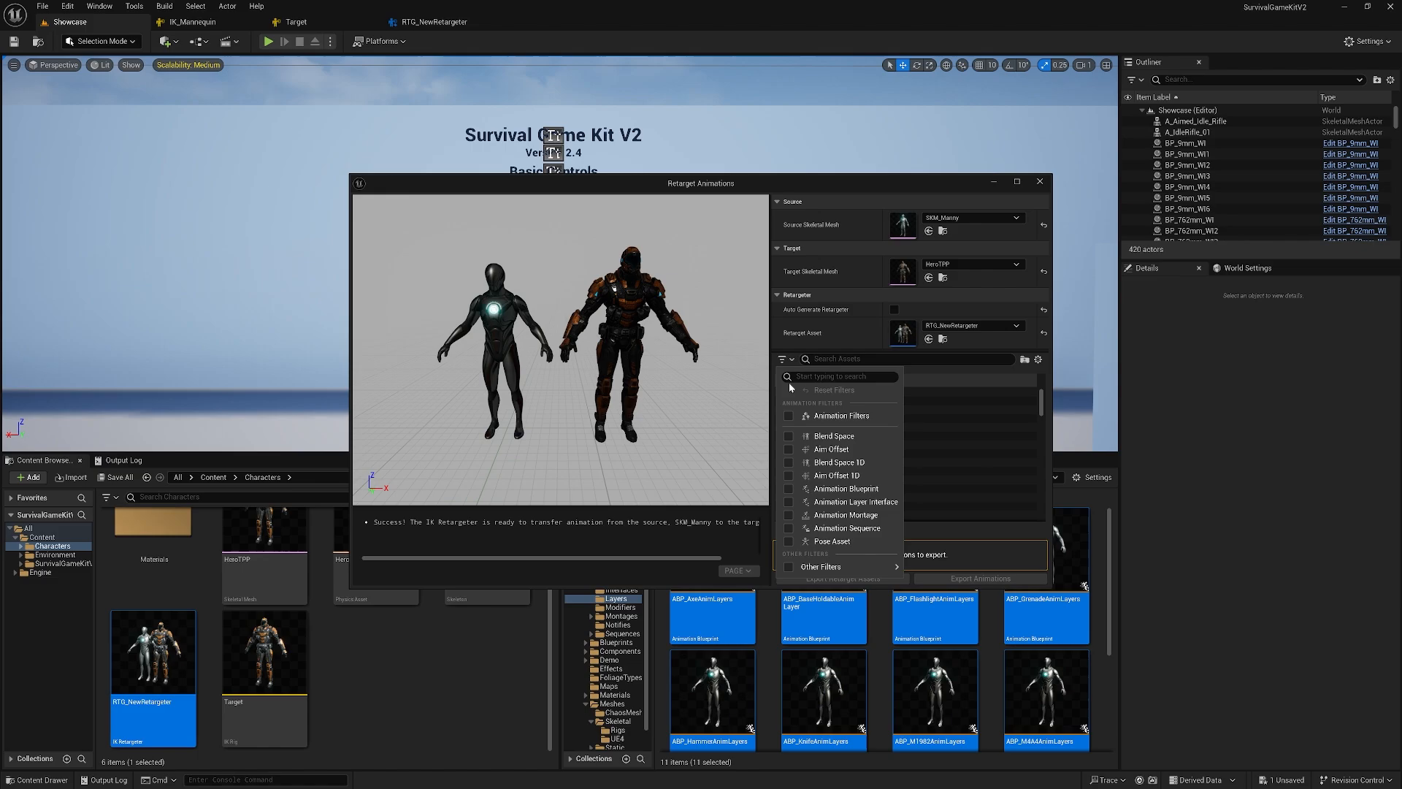
{"action": "left_click", "coordinate": [788, 489]}
{"action": "left_click", "coordinate": [952, 422]}
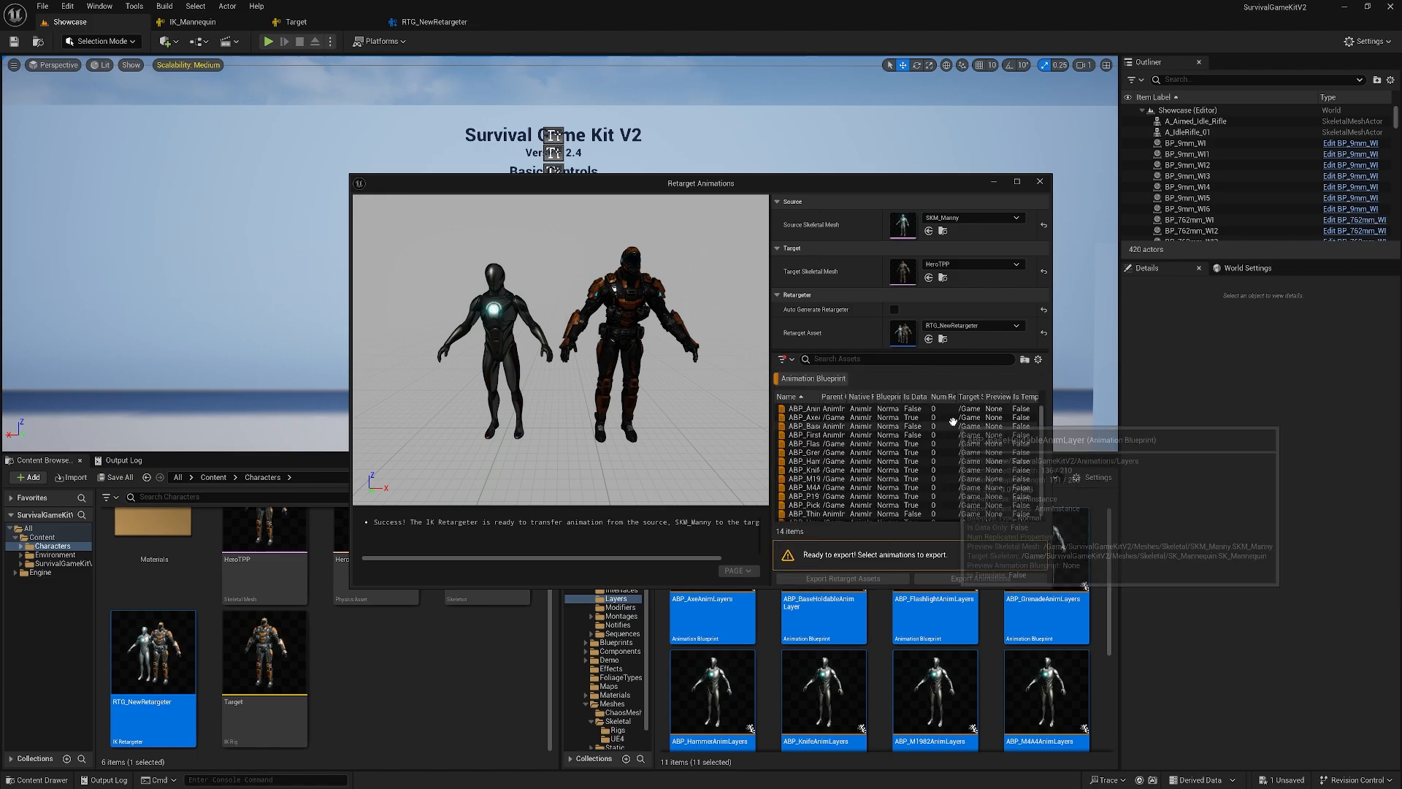
{"action": "left_click", "coordinate": [952, 423]}
{"action": "key", "text": "ctrl+a"}
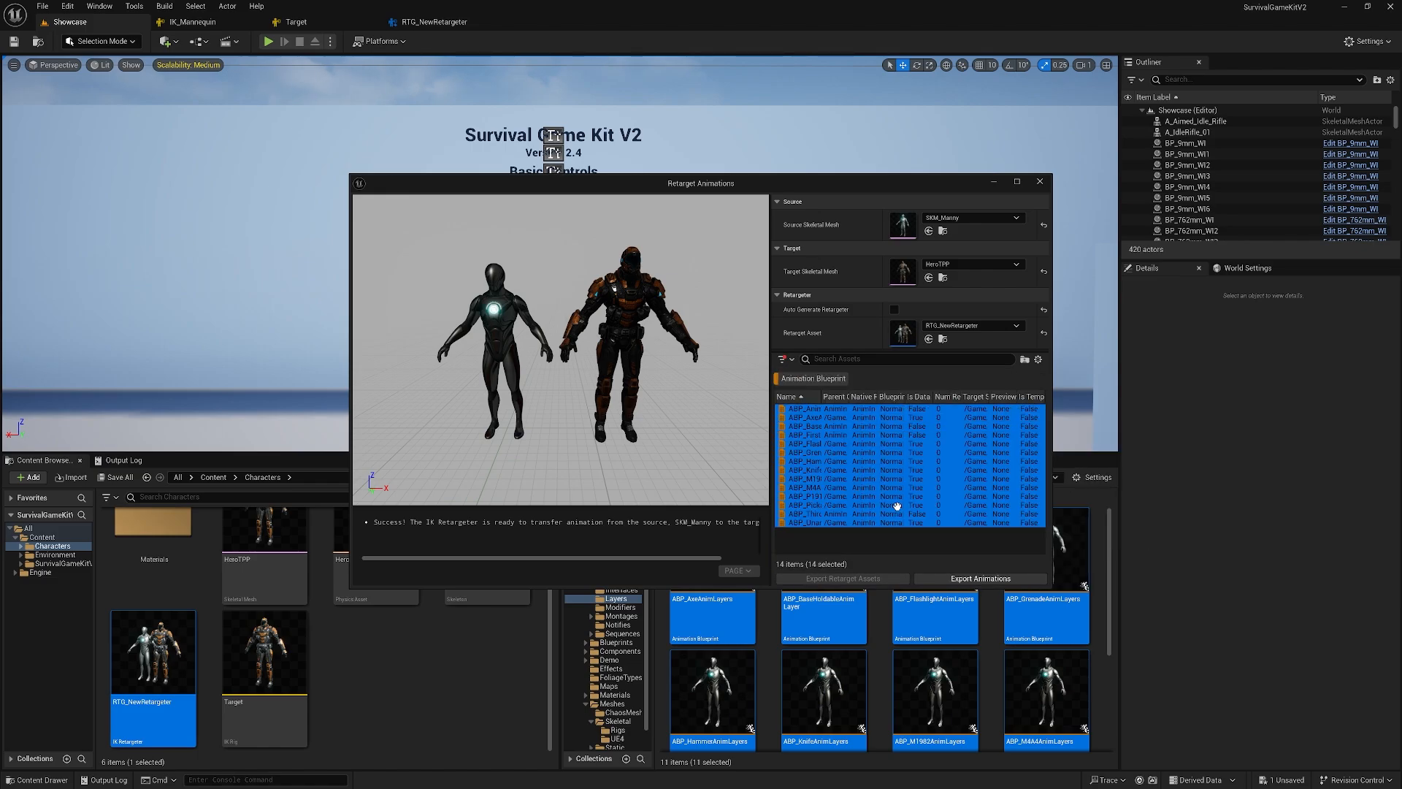
- Start exporting the selected animation blueprints and create a new folder named Retarget under Content as the export path
{"action": "left_click", "coordinate": [982, 579]}
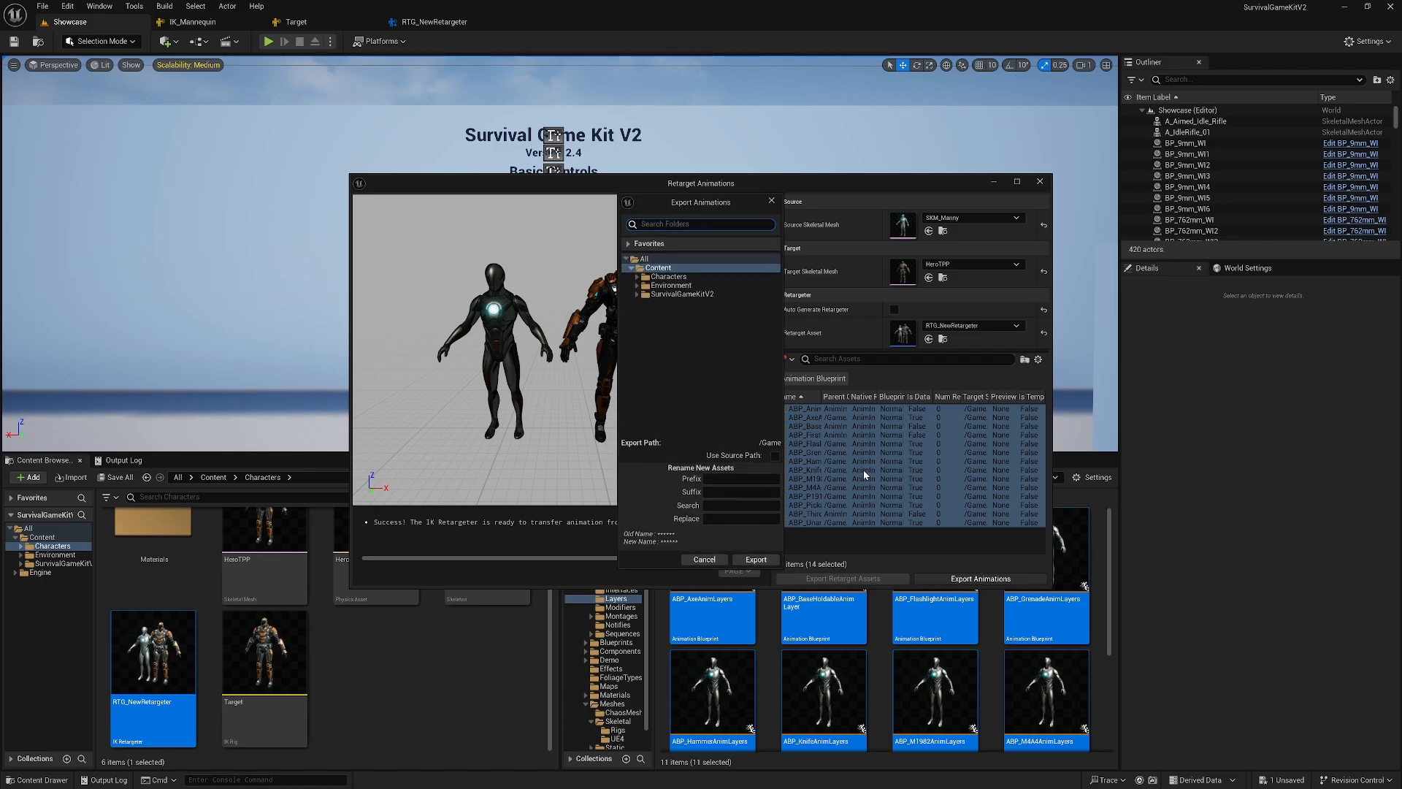
{"action": "right_click", "coordinate": [665, 274]}
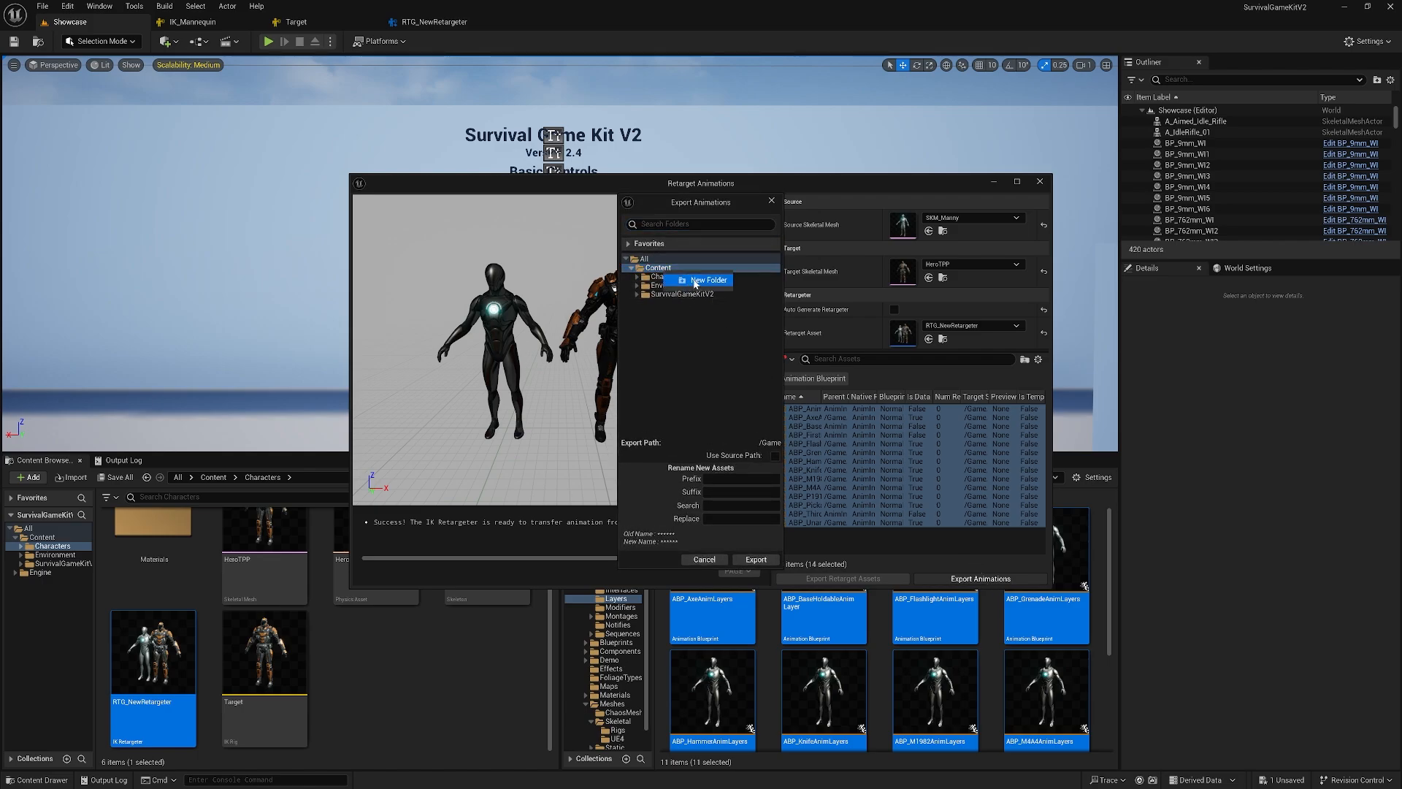
{"action": "left_click", "coordinate": [710, 282]}
{"action": "type", "text": "Ret"}
{"action": "type", "text": "arget"}
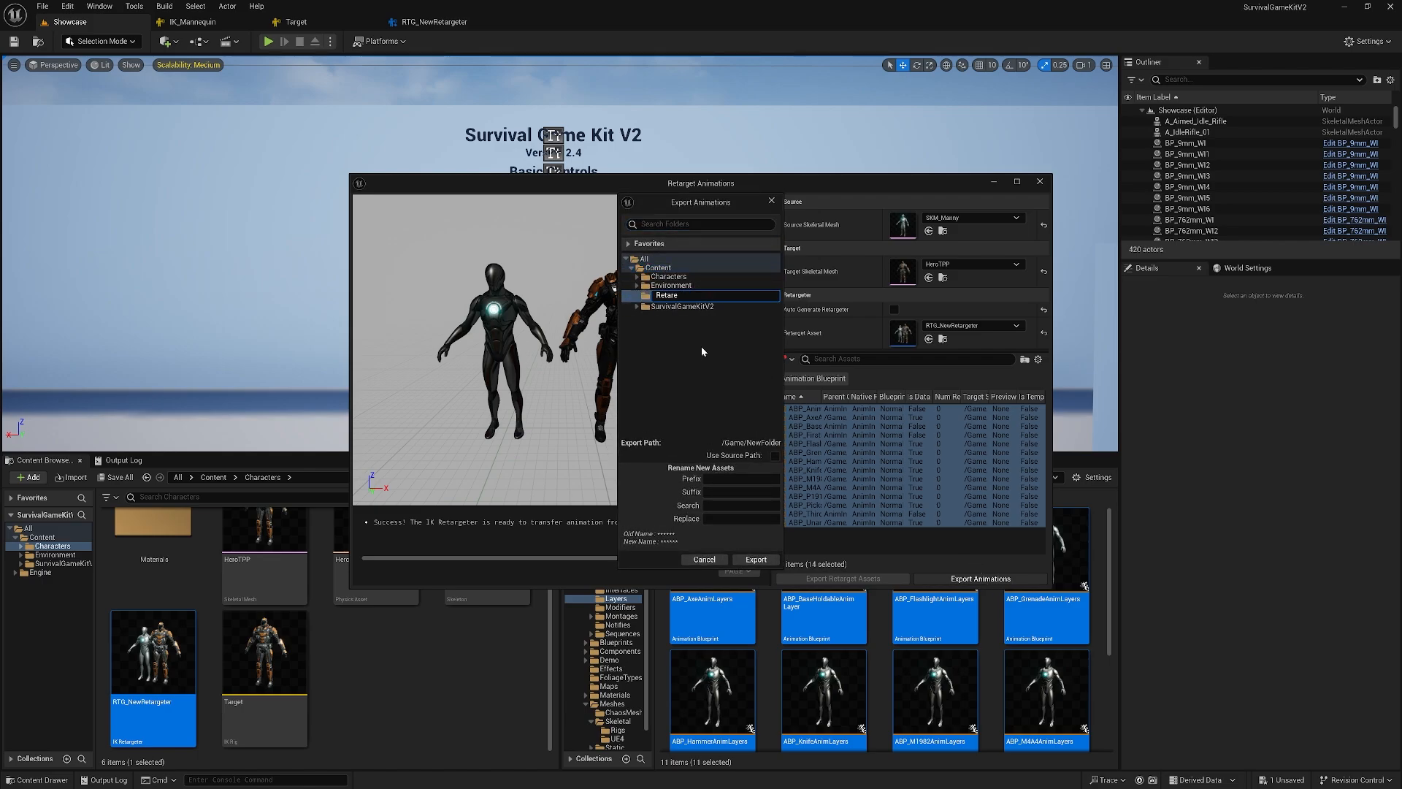
{"action": "key", "text": "ctrl+a"}
{"action": "key", "text": "BackSpace"}
{"action": "type", "text": "Retarget"}
{"action": "key", "text": "Return"}
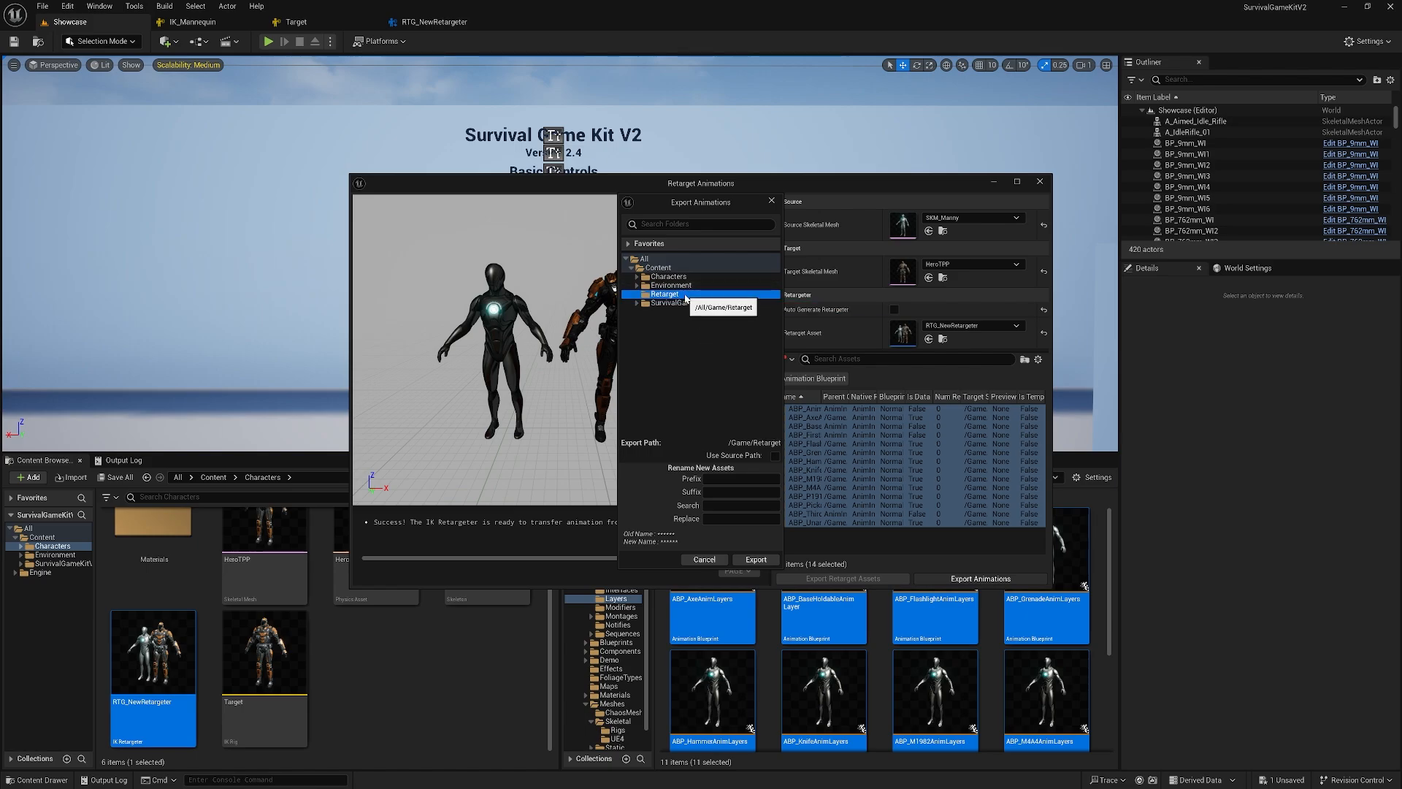
- Add the suffix _Retarget to the new assets and export them with Overwrite Existing Files and Include Referenced Assets enabled
{"action": "left_click", "coordinate": [742, 492]}
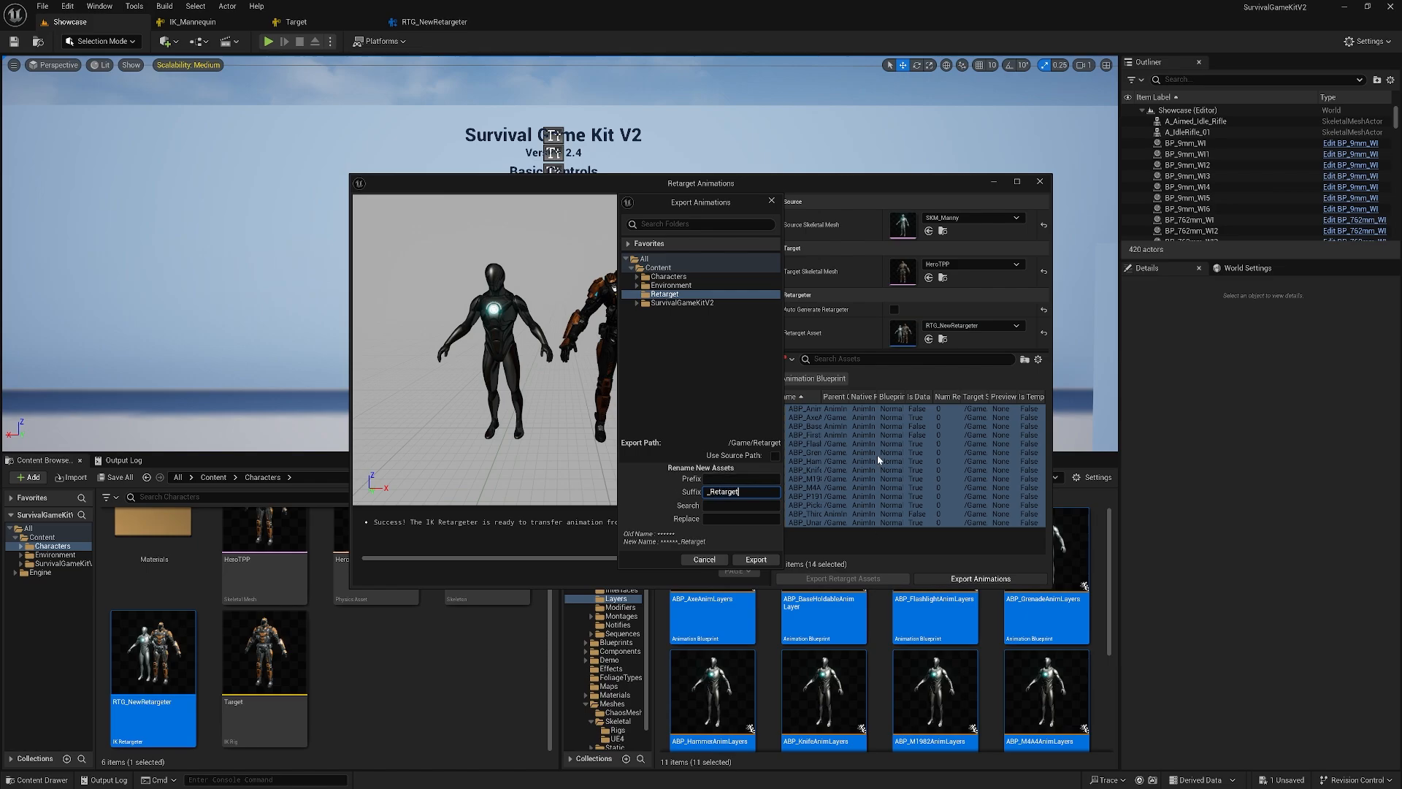
{"action": "left_click", "coordinate": [757, 560]}
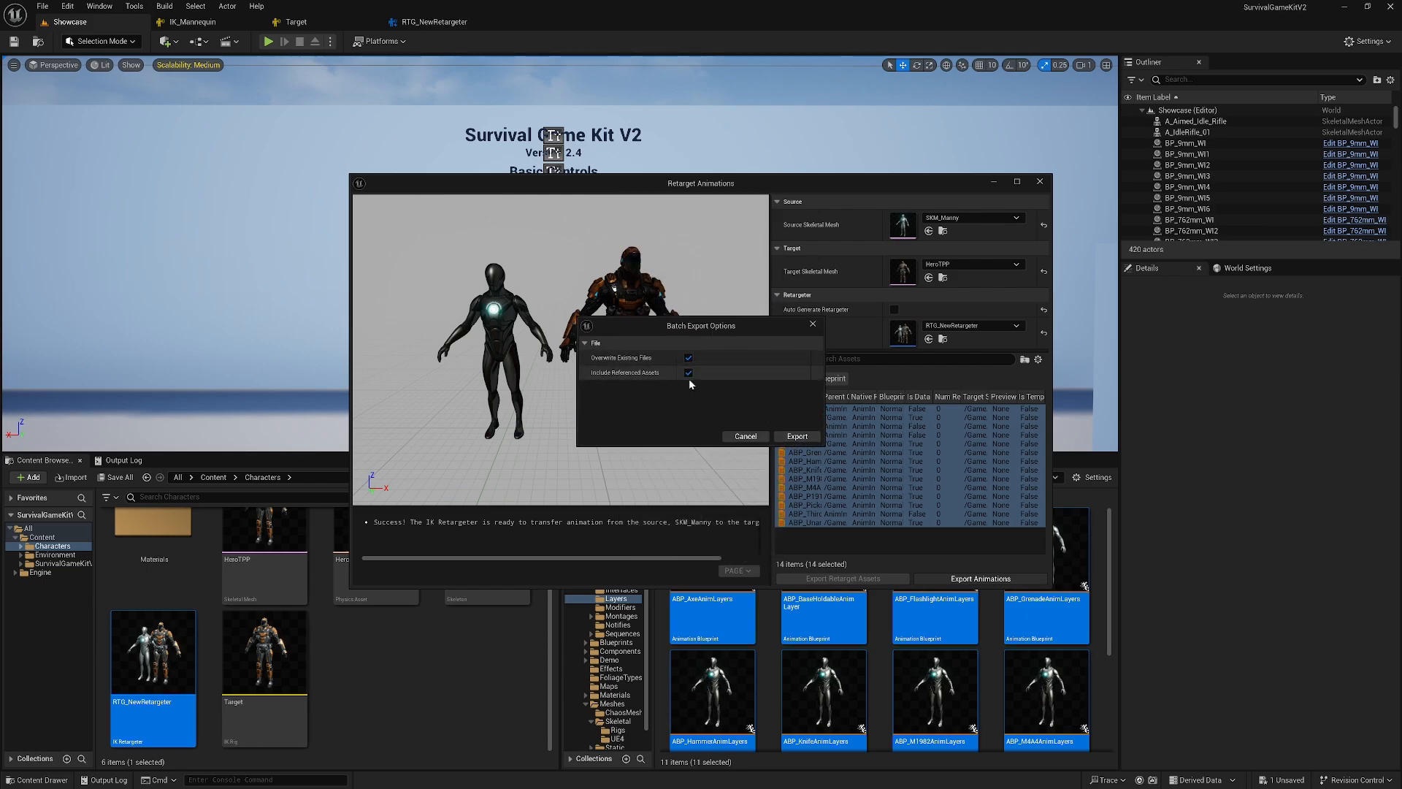
{"action": "left_click", "coordinate": [797, 436]}
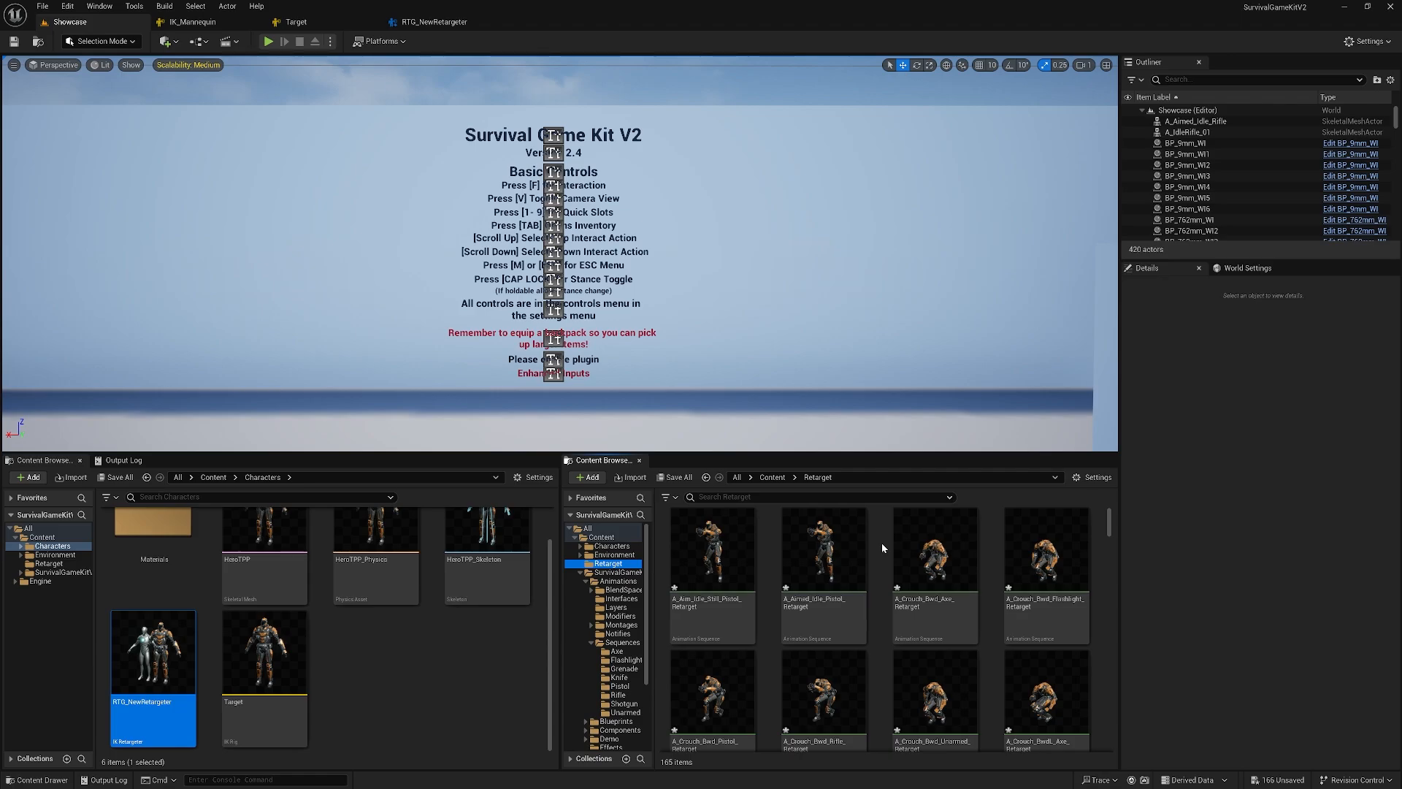
- Open the SurvivalGameKitV2/Animations/Montages folder and filter its contents to Animation Montage assets
{"action": "left_click", "coordinate": [618, 572]}
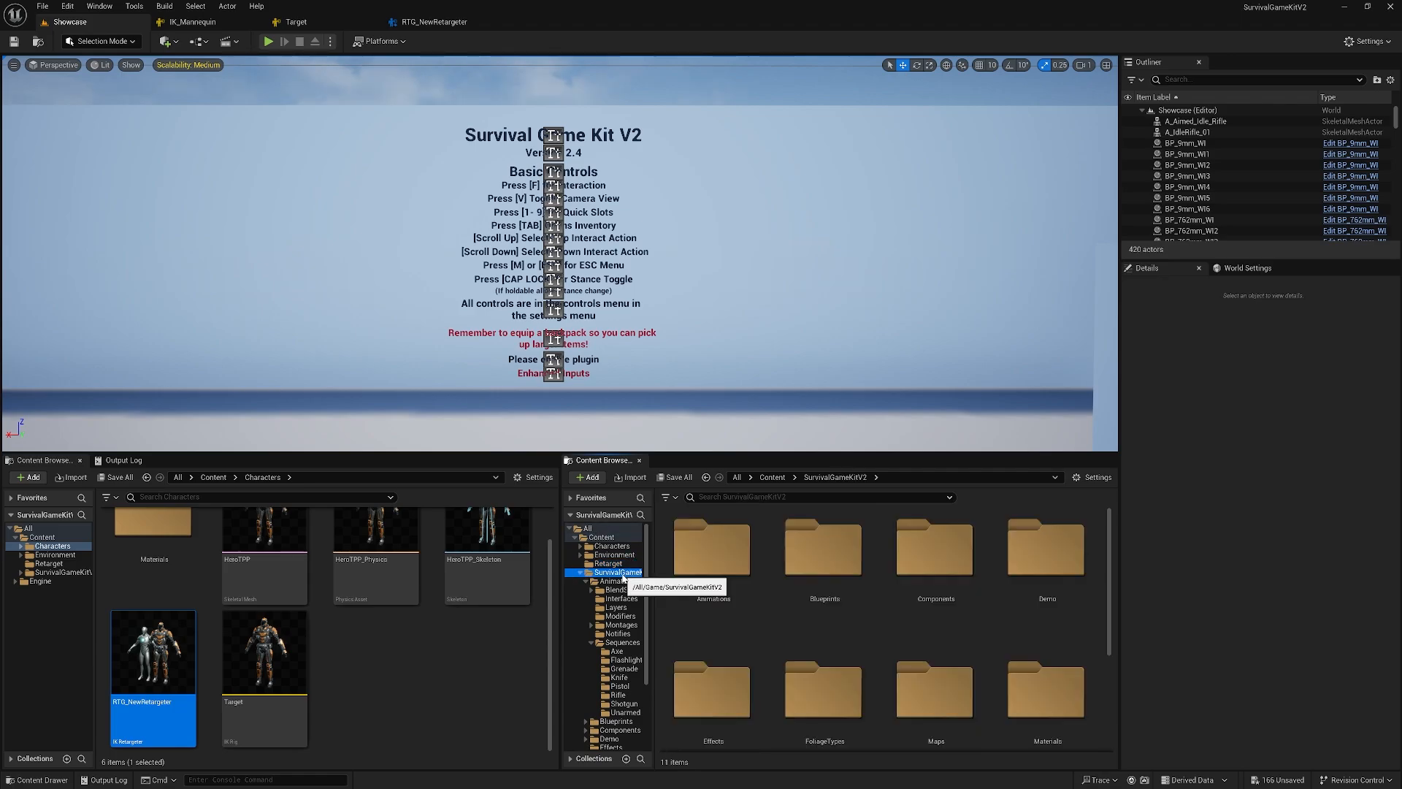
{"action": "double_click", "coordinate": [708, 561]}
{"action": "double_click", "coordinate": [716, 690]}
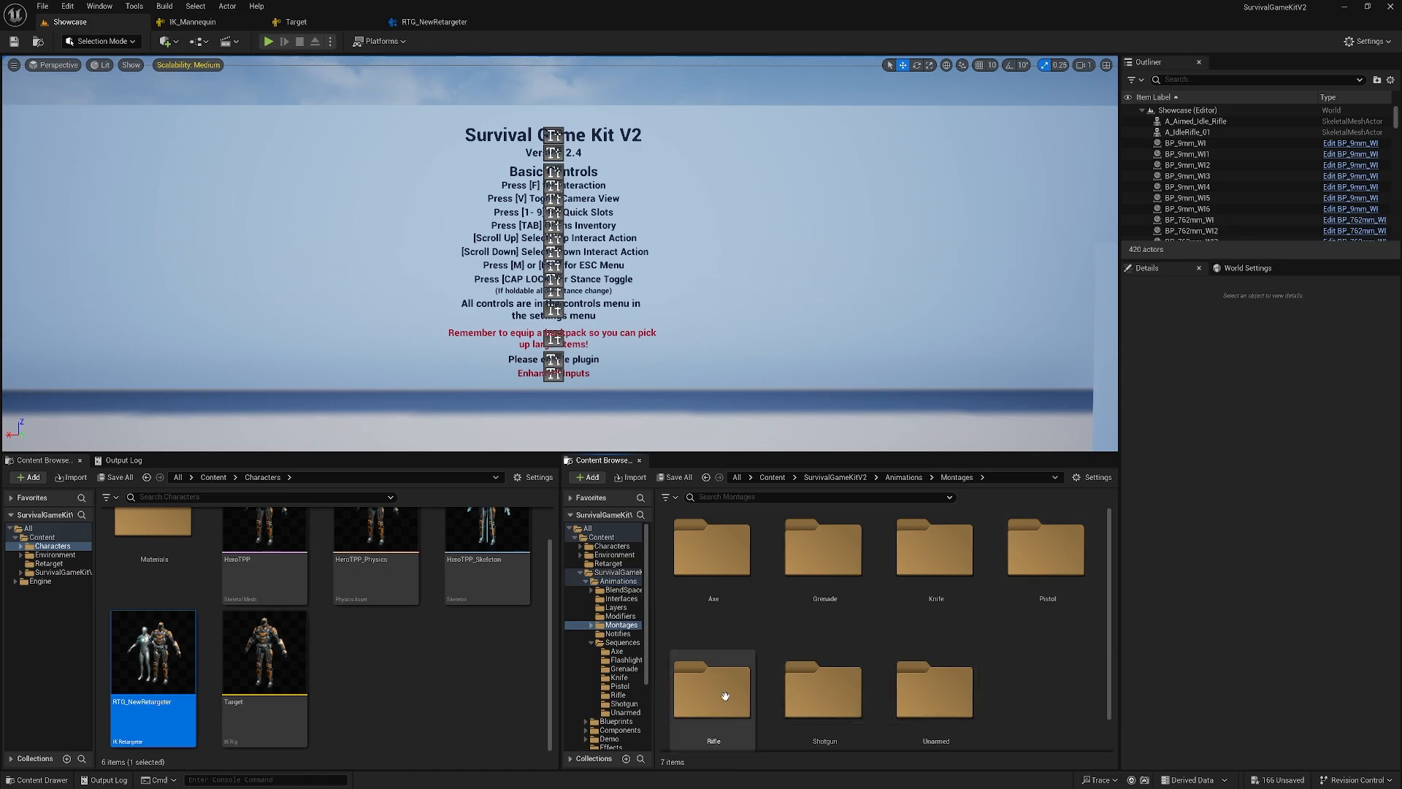
{"action": "left_click", "coordinate": [677, 499]}
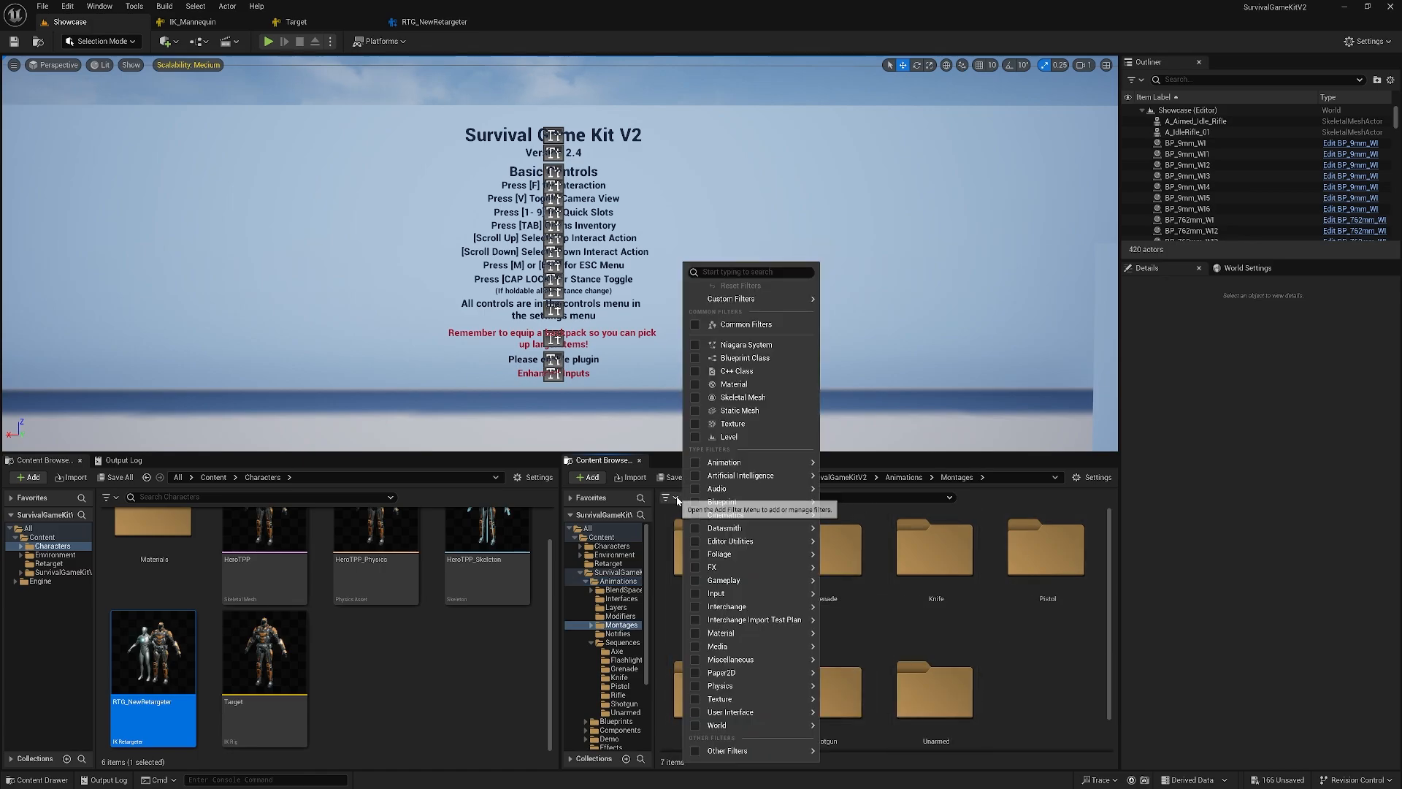
{"action": "mouse_move", "coordinate": [742, 465]}
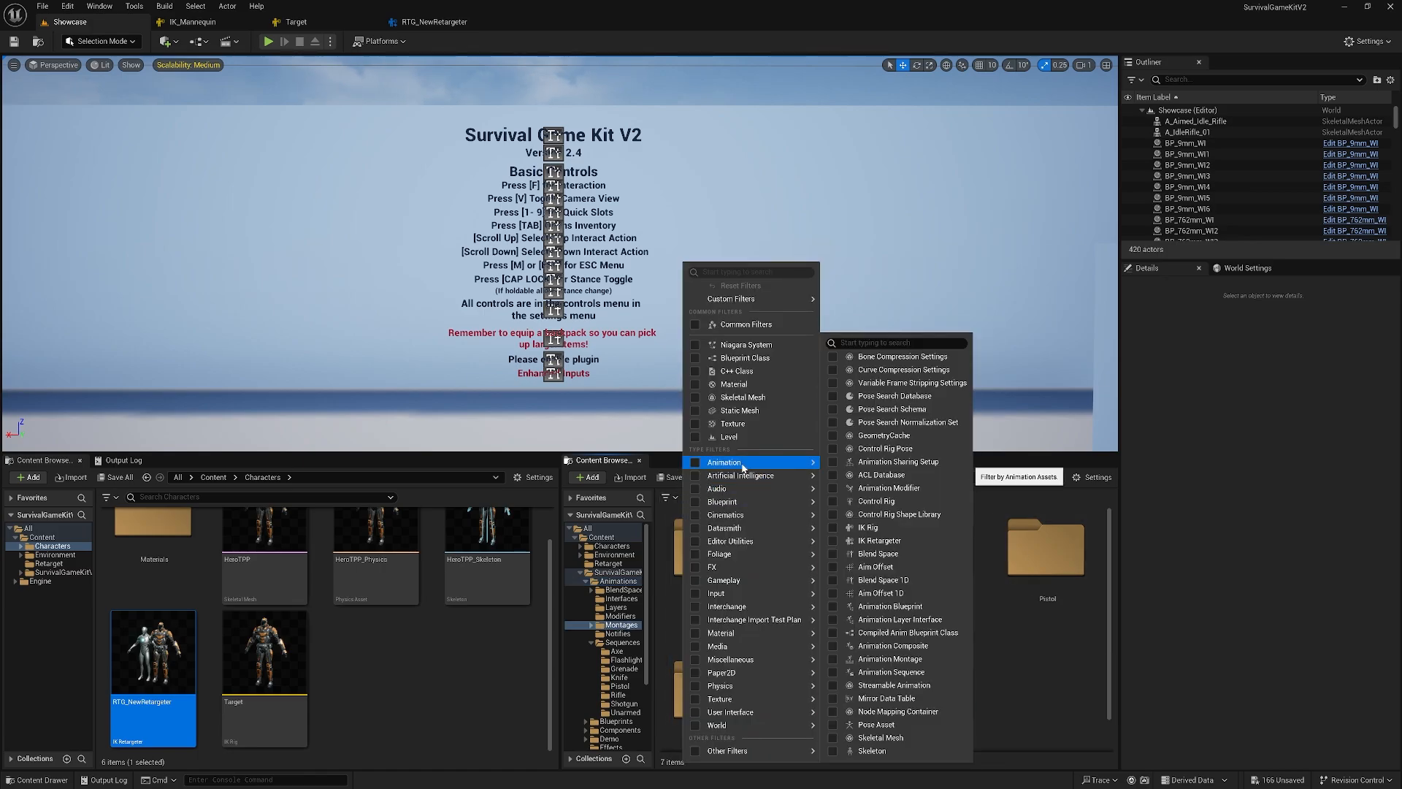
{"action": "type", "text": "m"}
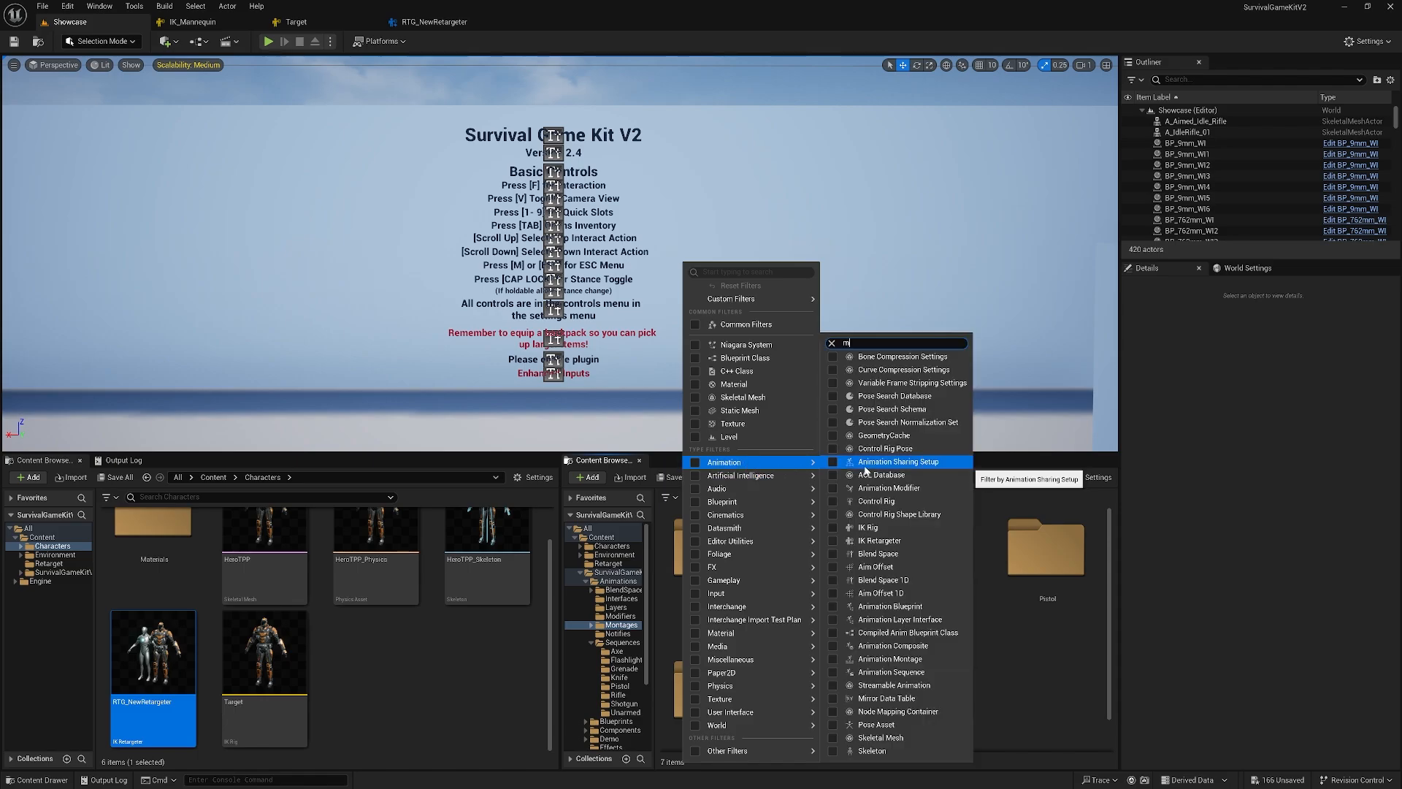
{"action": "type", "text": "ontage"}
{"action": "left_click", "coordinate": [869, 477]}
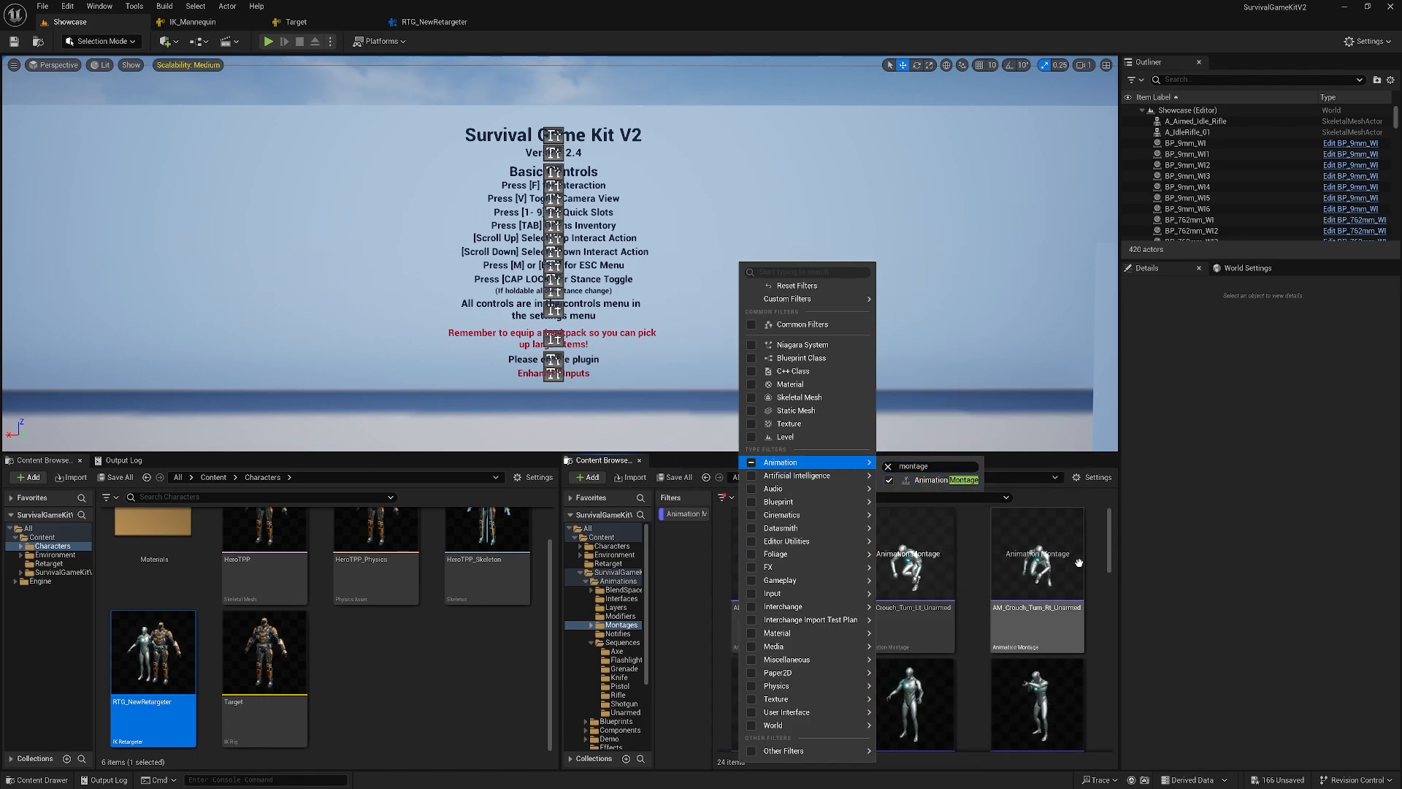
- Start Retarget Animations on all of the listed animation montages and disable Auto Generate Retargeter
{"action": "left_click", "coordinate": [818, 549]}
{"action": "key", "text": "ctrl+a"}
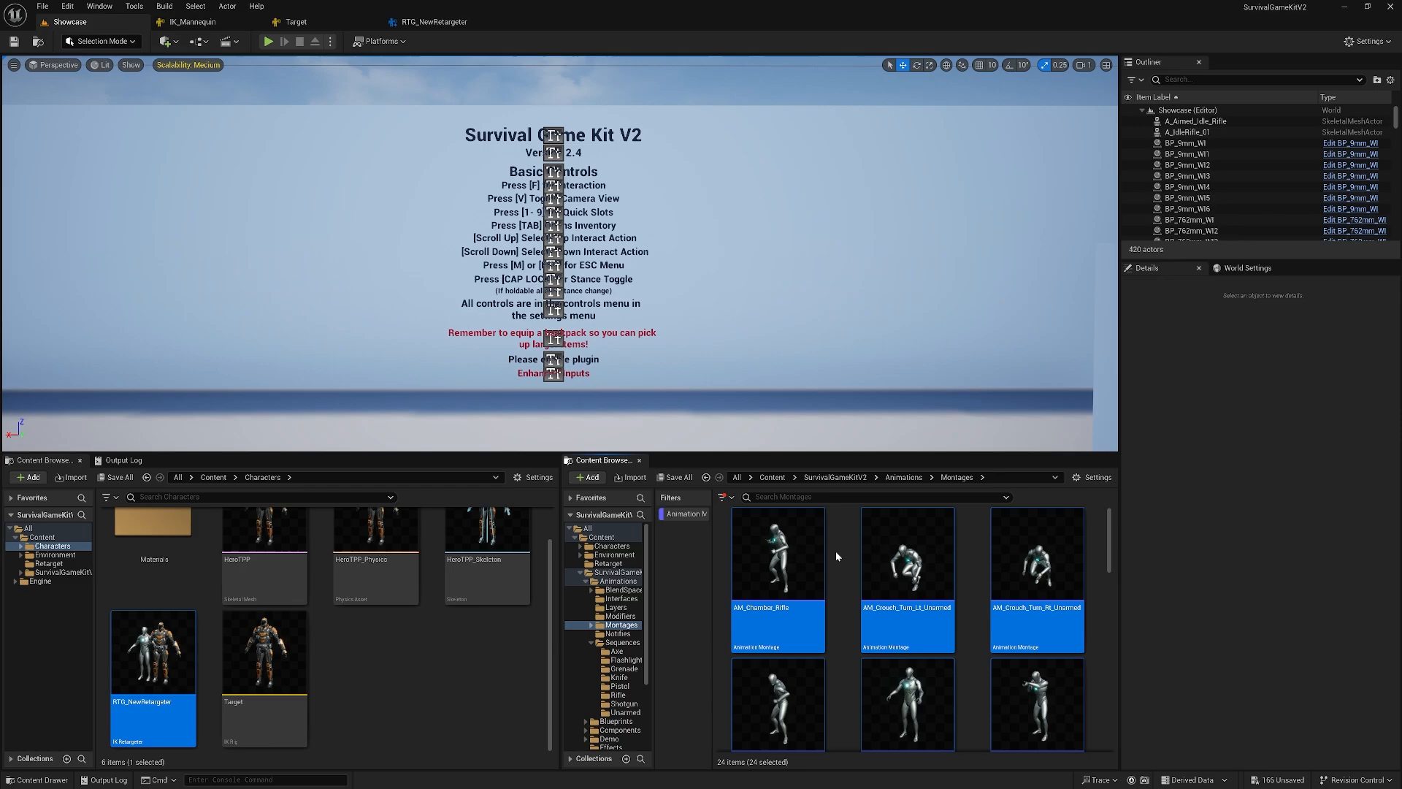
{"action": "right_click", "coordinate": [779, 549]}
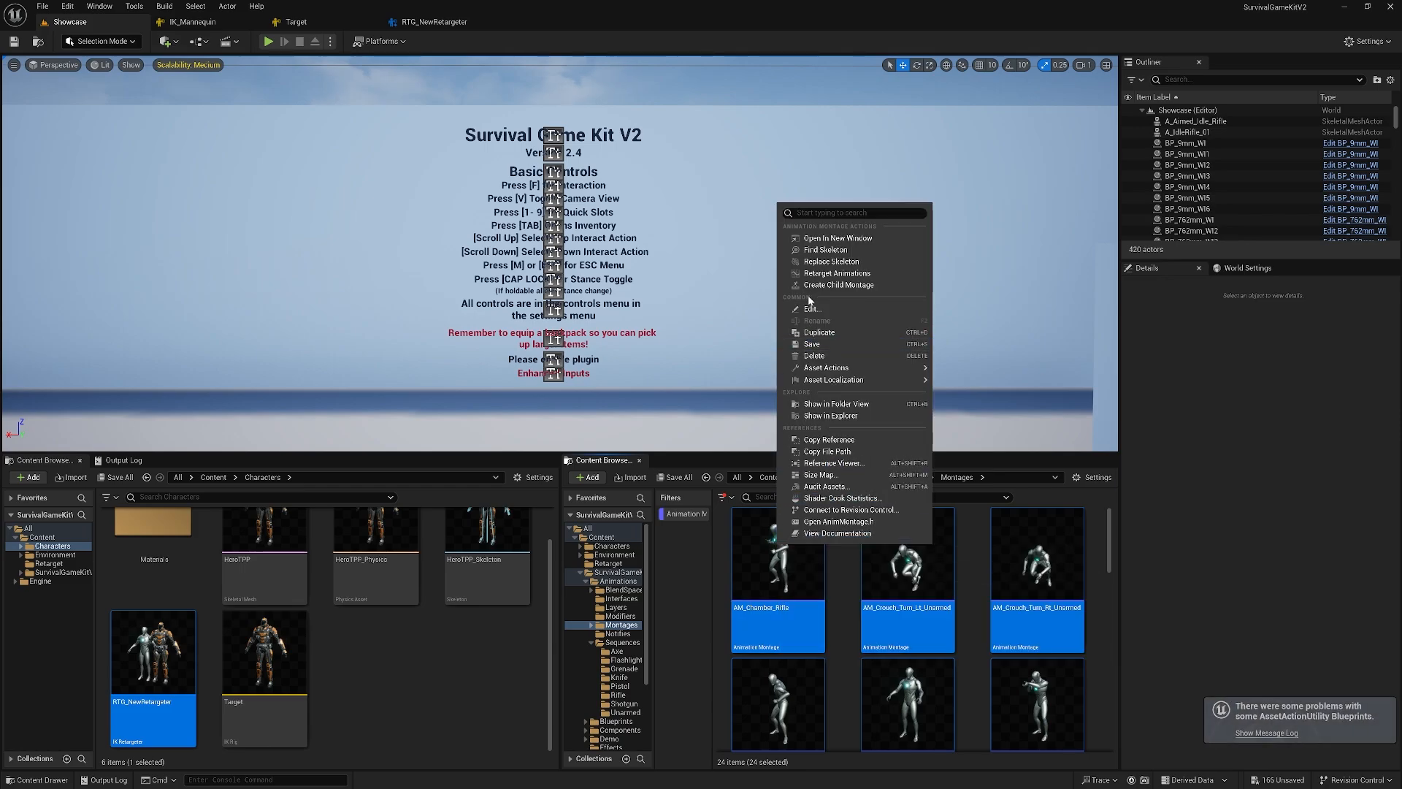
{"action": "left_click", "coordinate": [836, 273]}
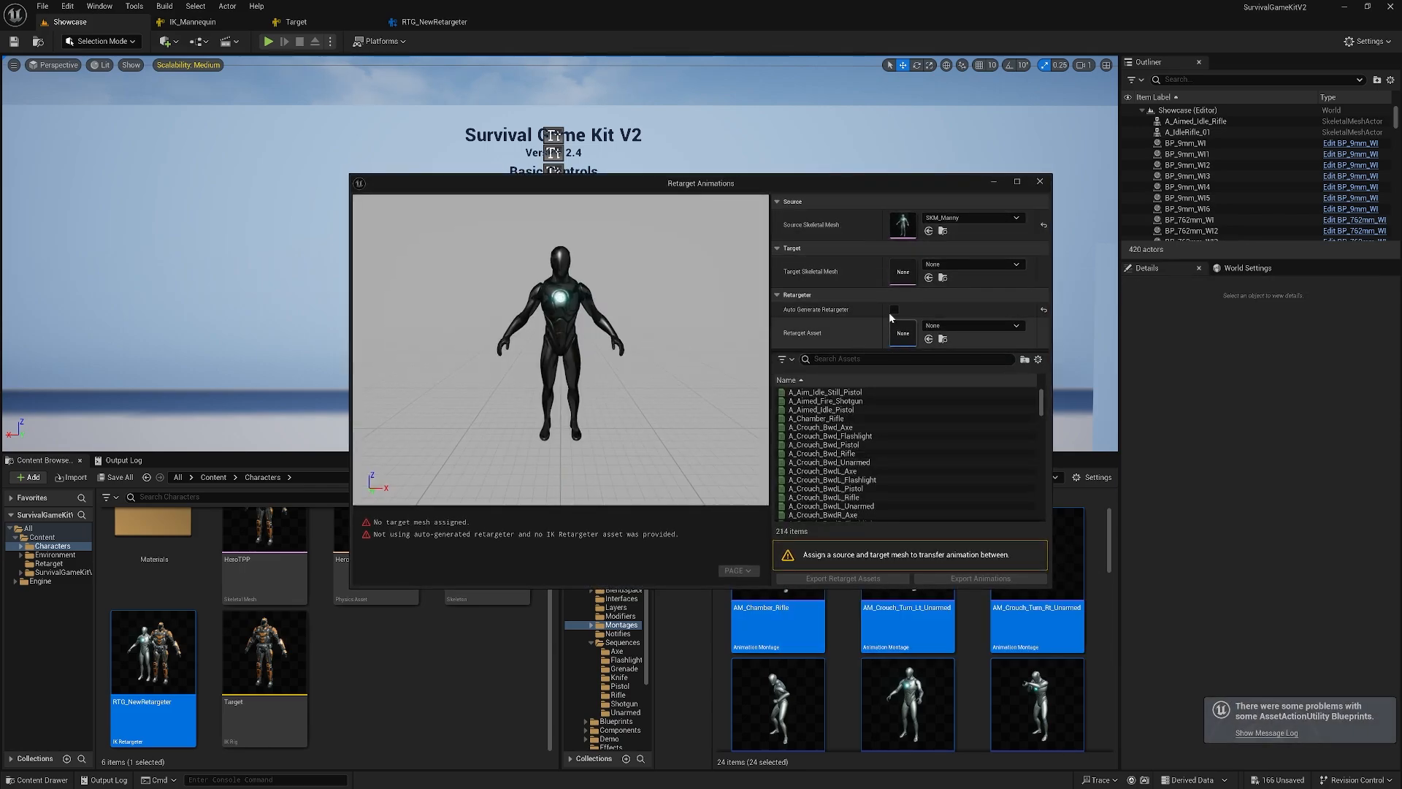
- Set the target skeletal mesh to HeroTPP and assign RTG_NewRetargeter as the retarget asset
{"action": "left_click", "coordinate": [953, 267]}
{"action": "left_click", "coordinate": [1008, 387]}
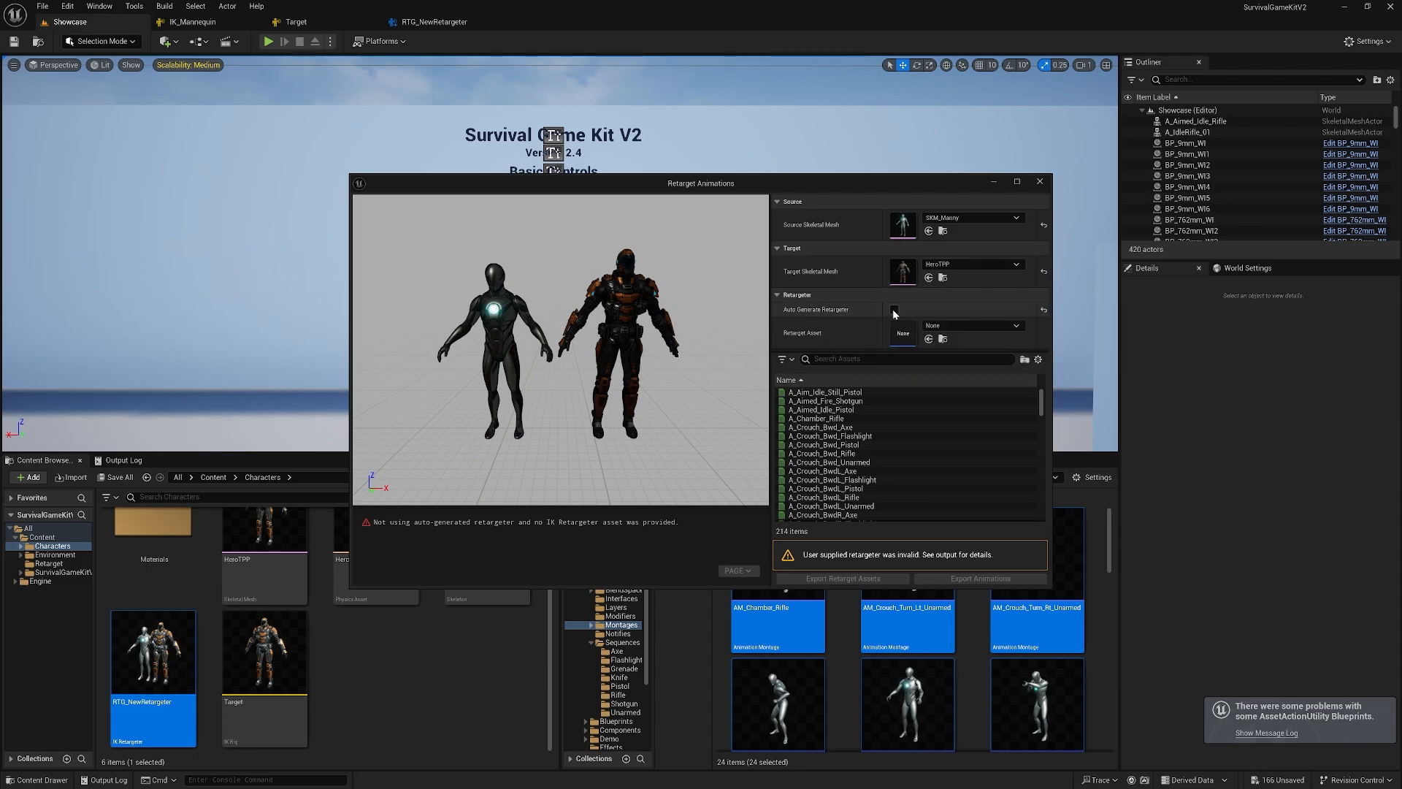
{"action": "left_click", "coordinate": [961, 330]}
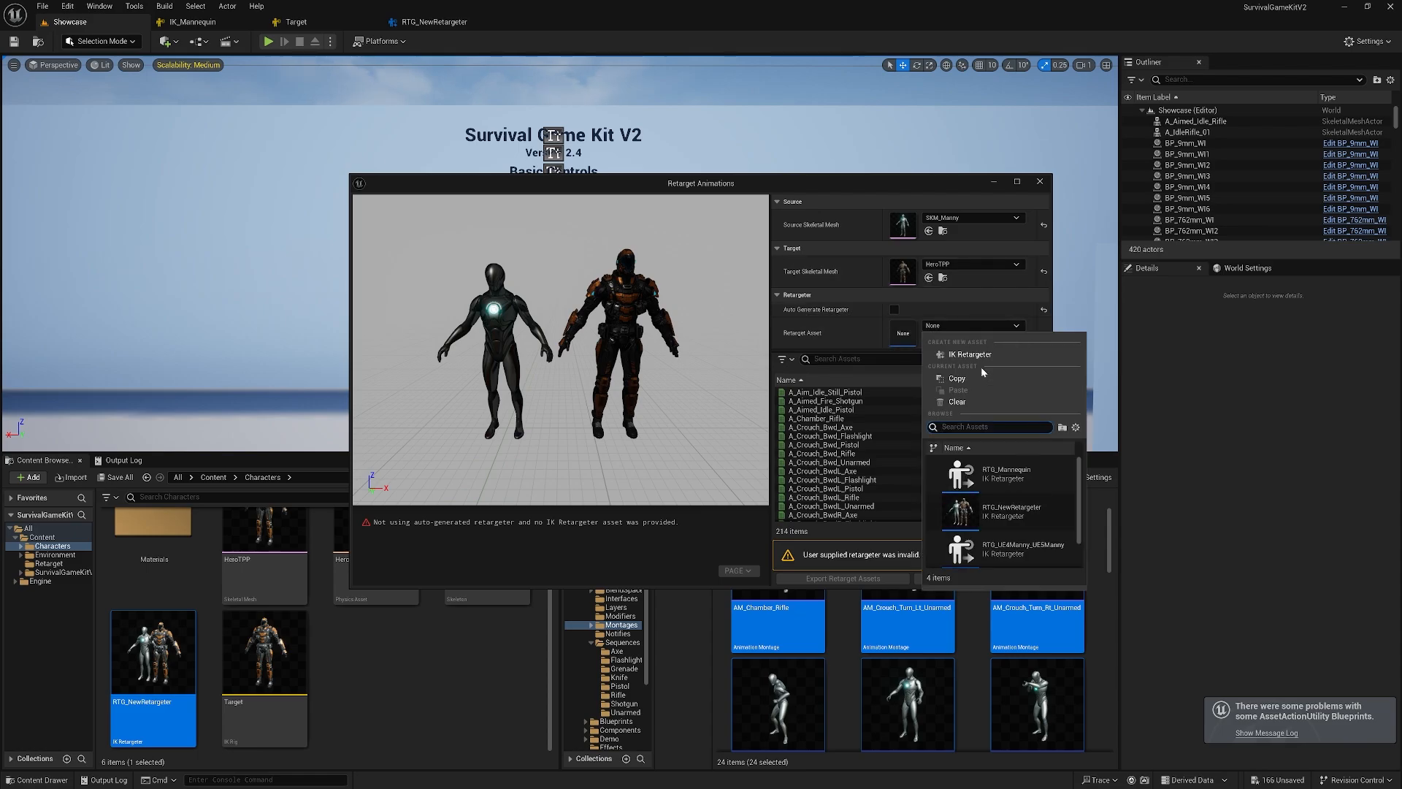
{"action": "left_click", "coordinate": [1008, 508]}
- Filter the export list to animation montages and select all except AM_Crouch_Turn_Lt_Unarmed, AM_Crouch_Turn_Rt_Unarmed, AM_Turn_Lt_Unarmed and AM_Turn_Rt_Unarmed
{"action": "left_click", "coordinate": [786, 358]}
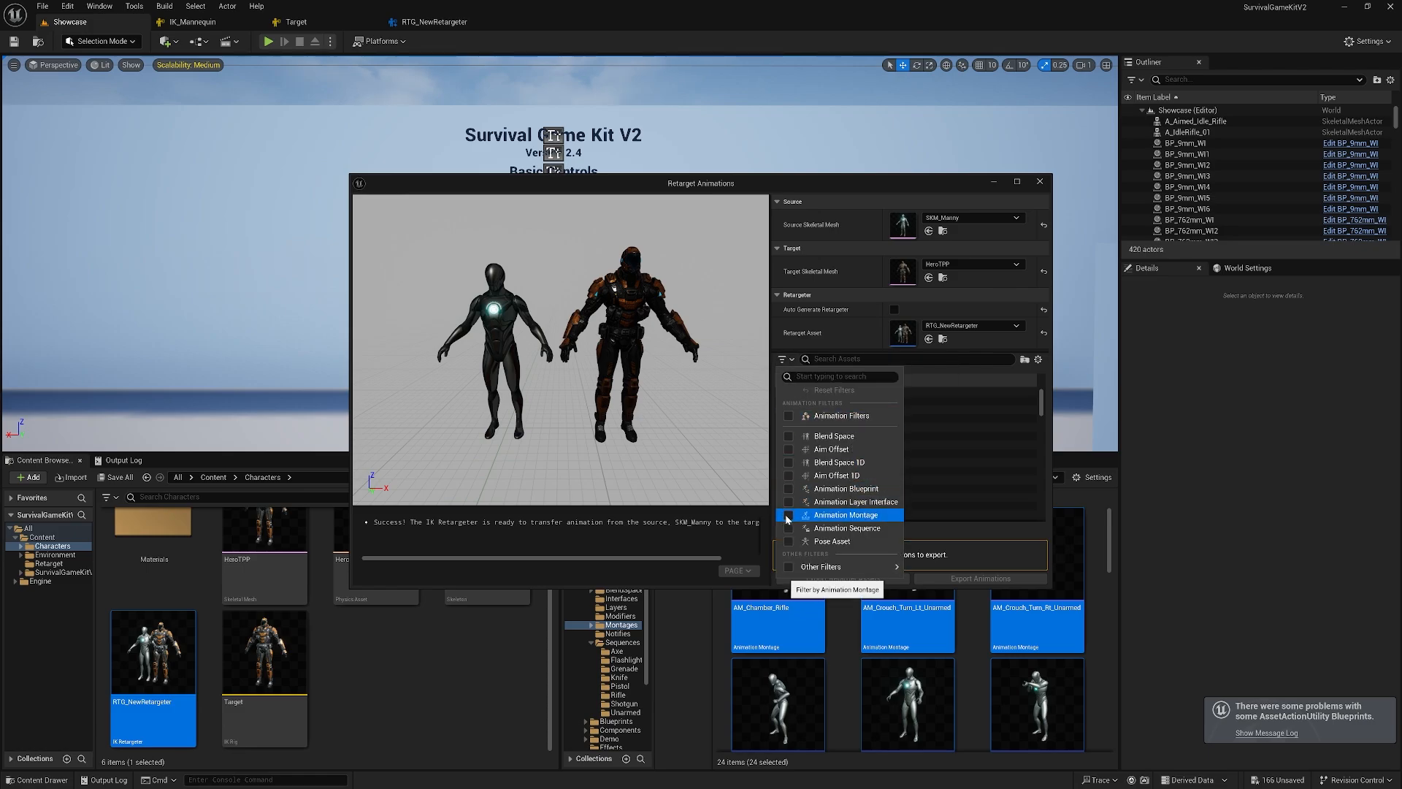
{"action": "left_click", "coordinate": [788, 516]}
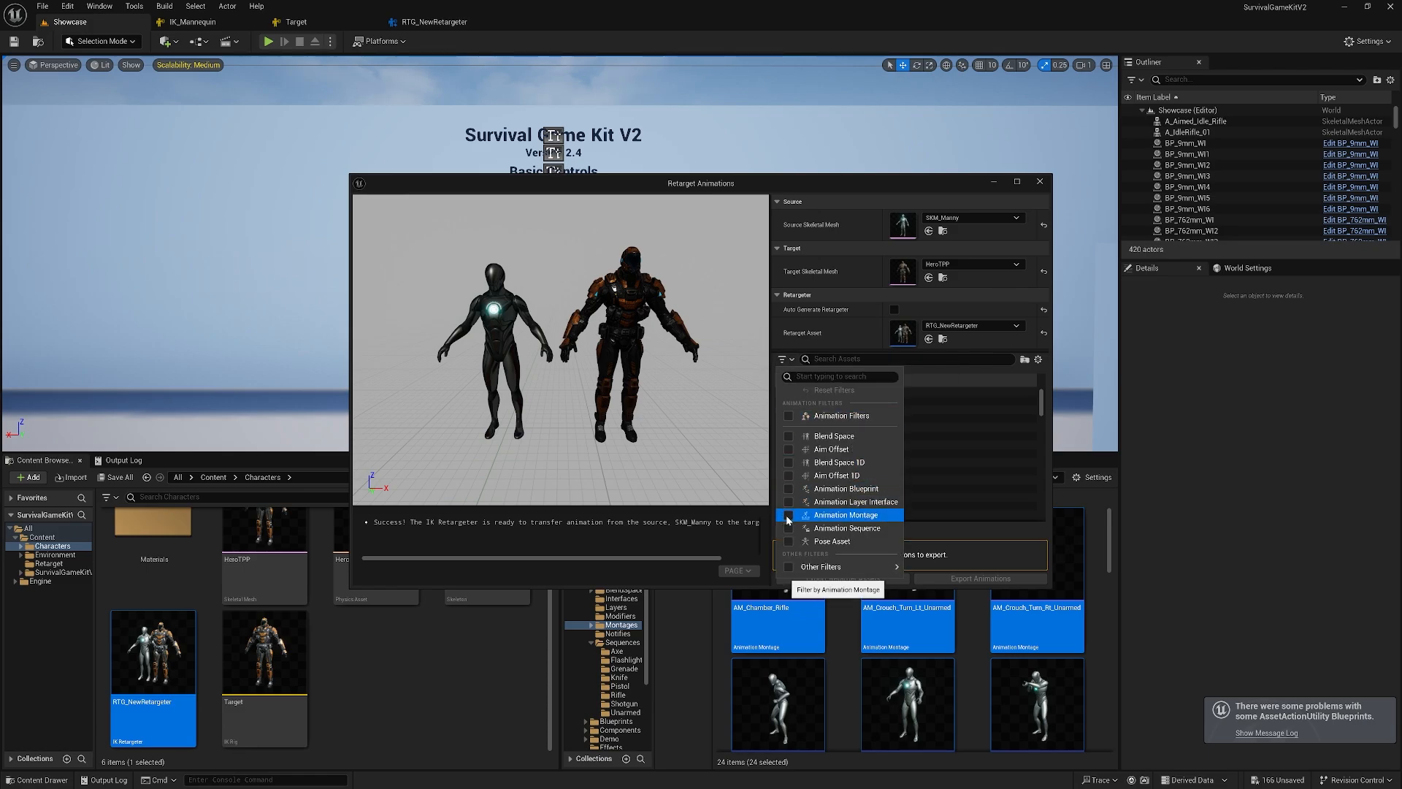
{"action": "left_click", "coordinate": [939, 375]}
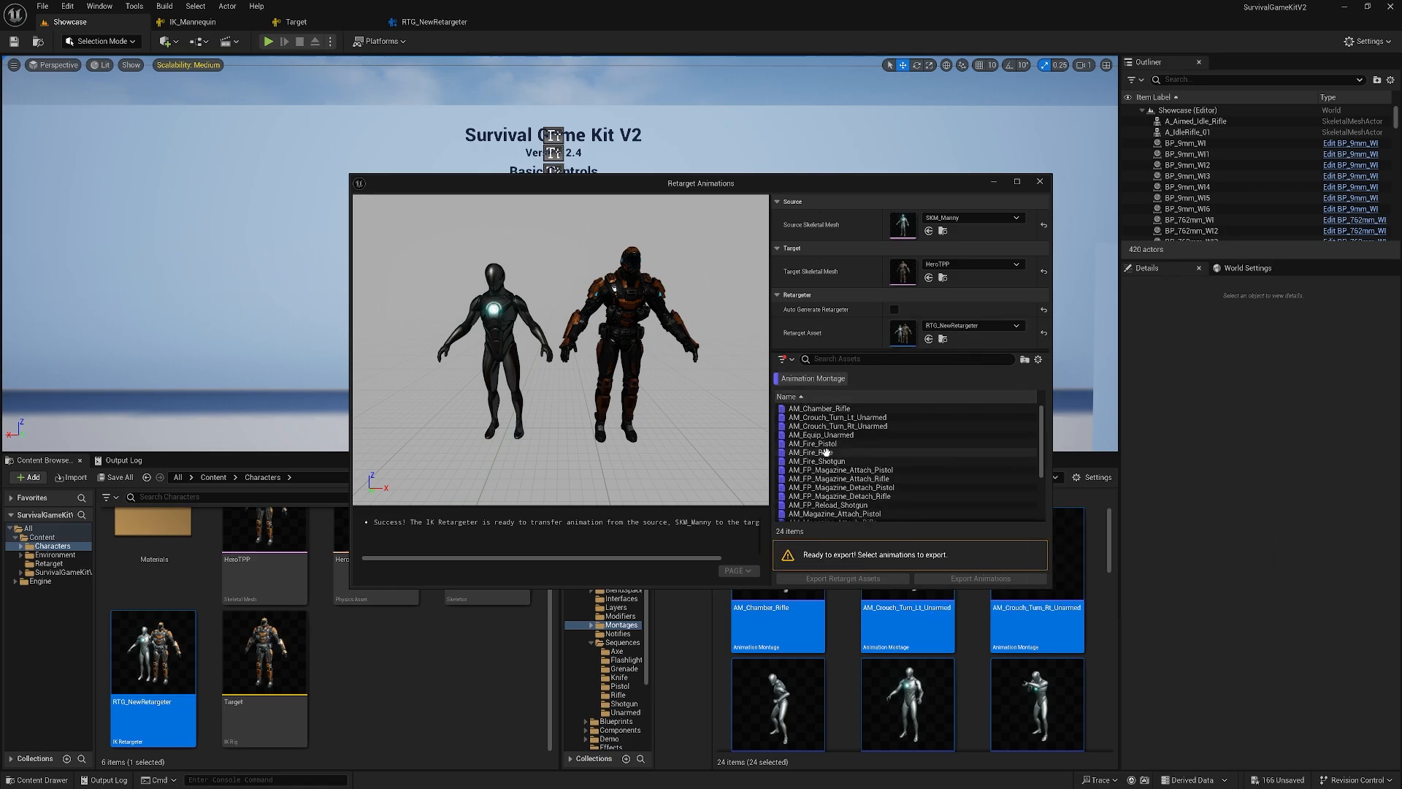
{"action": "left_click", "coordinate": [888, 408]}
{"action": "key", "text": "ctrl+a"}
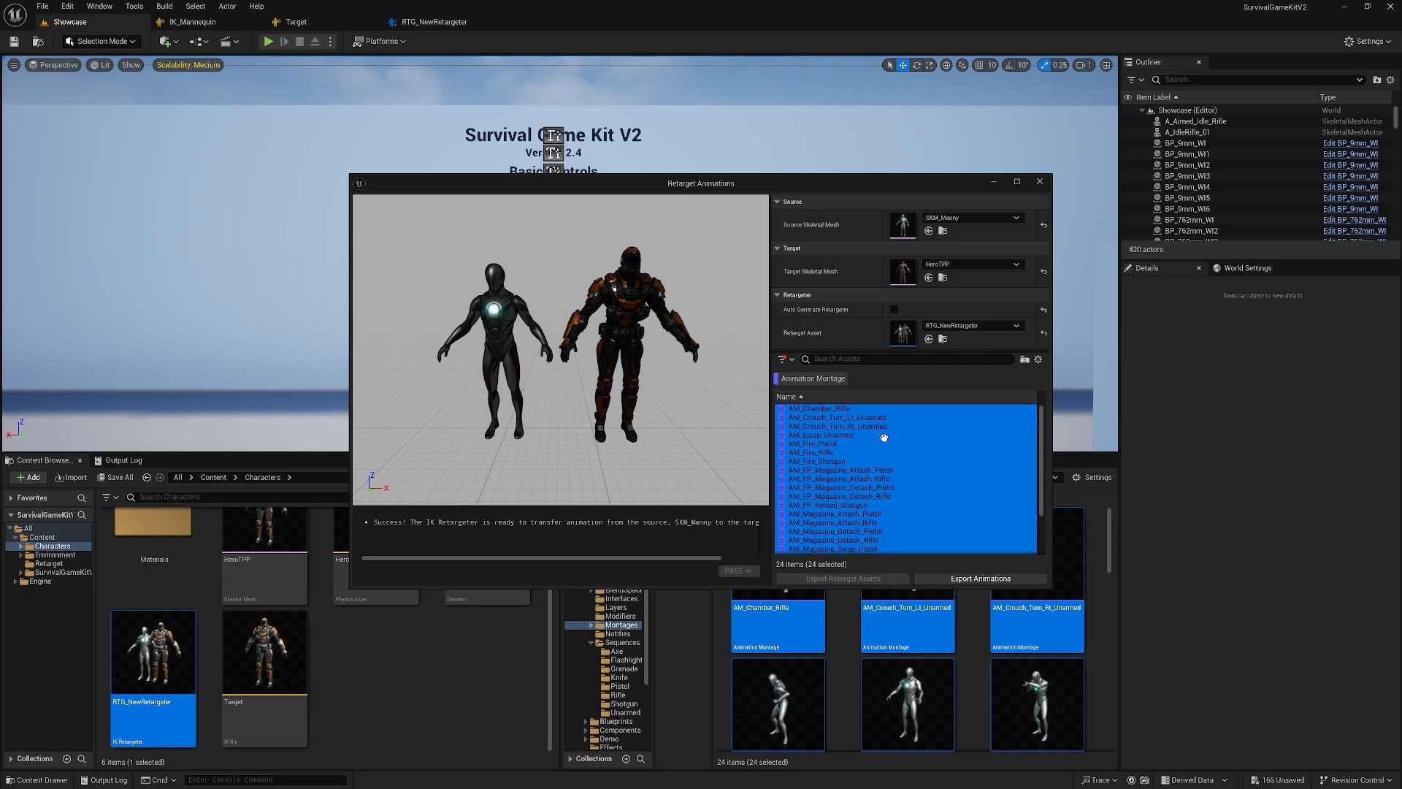
{"action": "left_click", "coordinate": [894, 417], "text": "ctrl"}
{"action": "left_click", "coordinate": [892, 426], "text": "ctrl"}
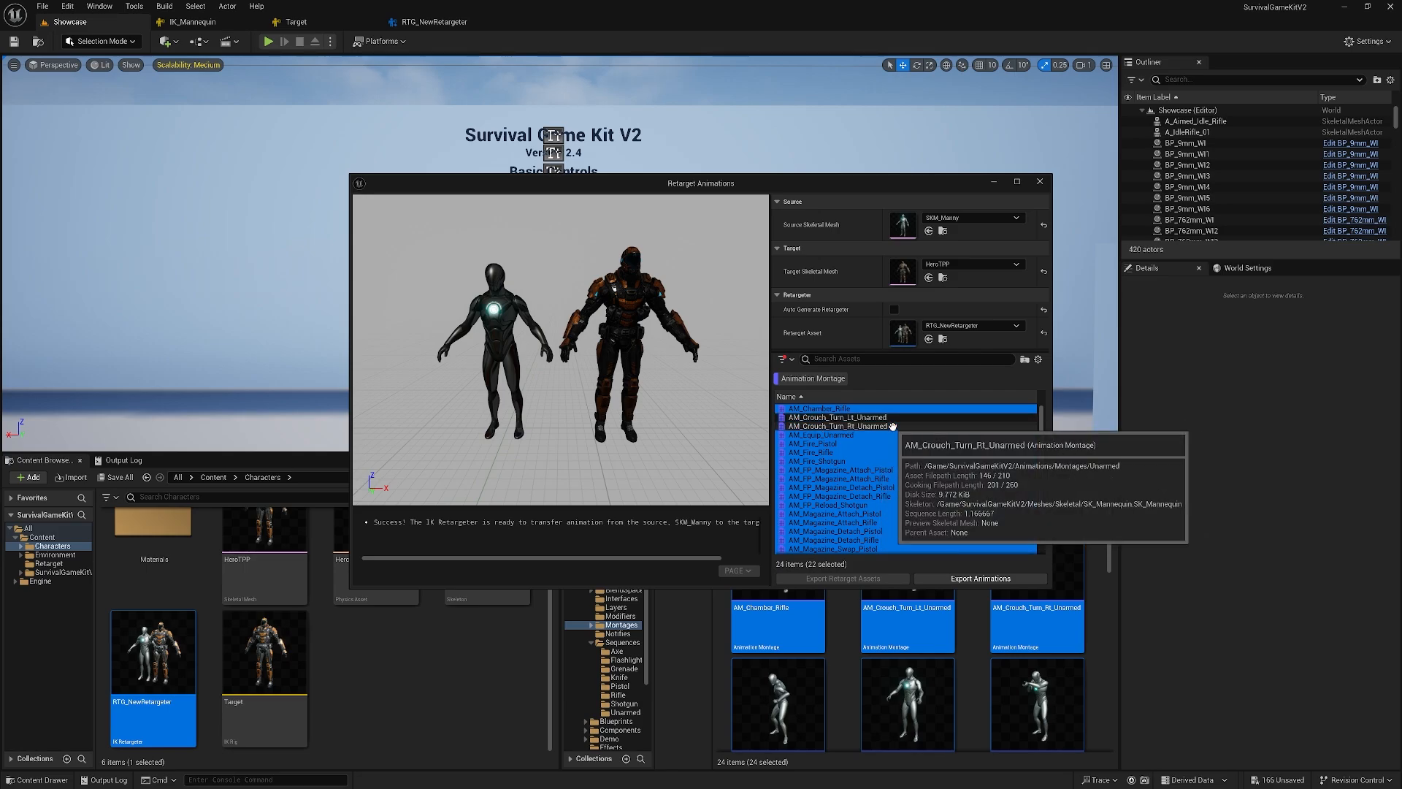
{"action": "scroll", "coordinate": [900, 473], "scroll_direction": "down", "scroll_amount": 3}
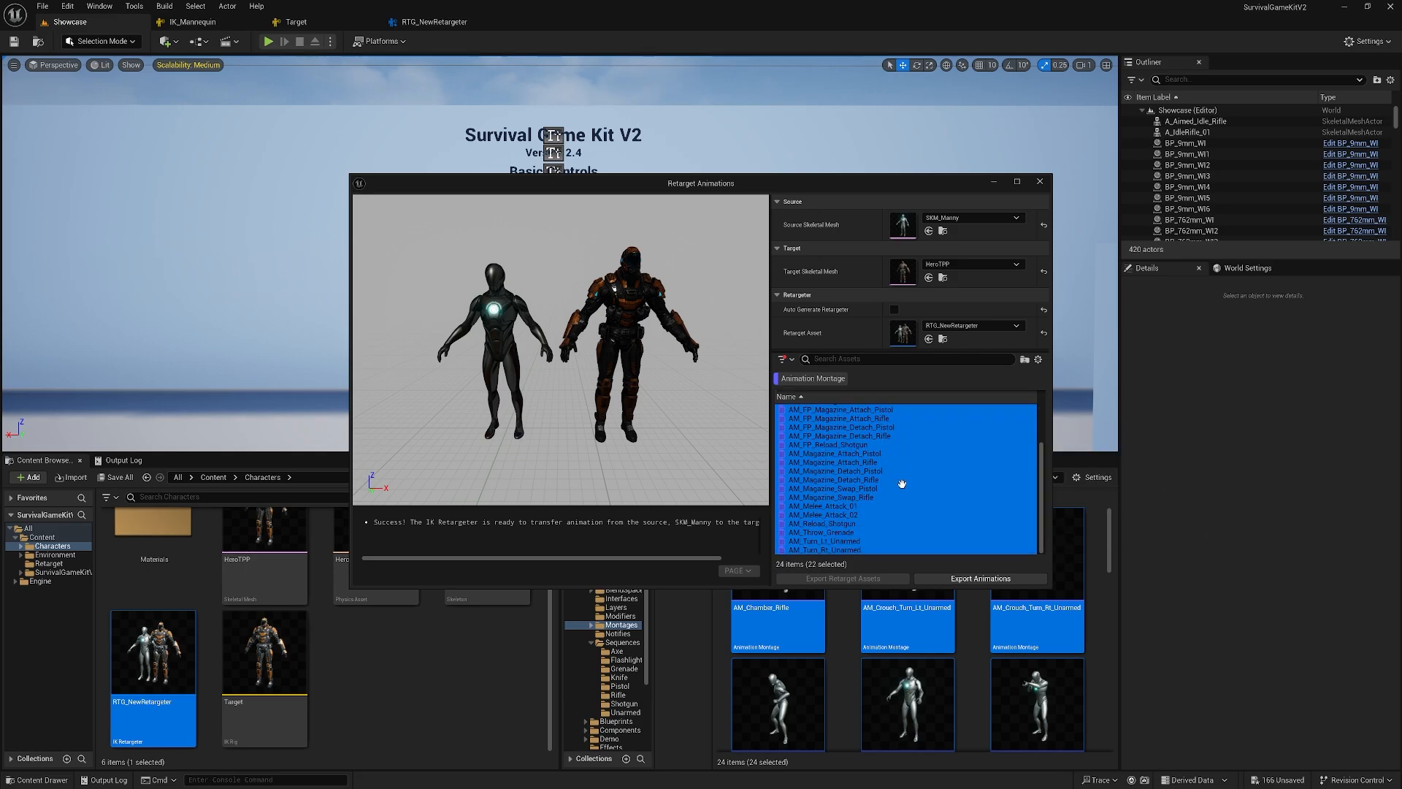
{"action": "left_click", "coordinate": [877, 541], "text": "ctrl"}
{"action": "left_click", "coordinate": [877, 550], "text": "ctrl"}
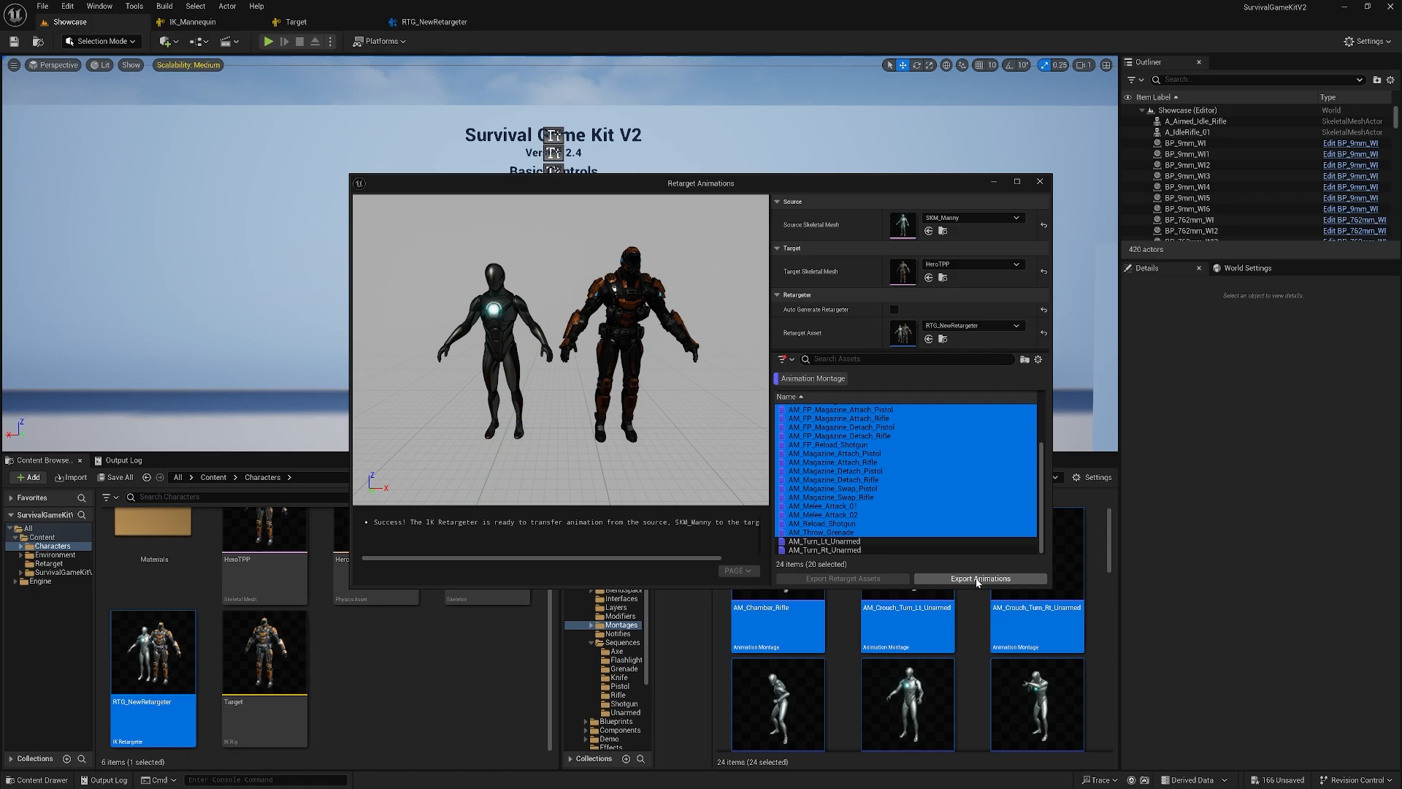
- Export the selected montages to the Retarget folder with the suffix _Retarget, overwriting existing files and including referenced assets
{"action": "left_click", "coordinate": [978, 579]}
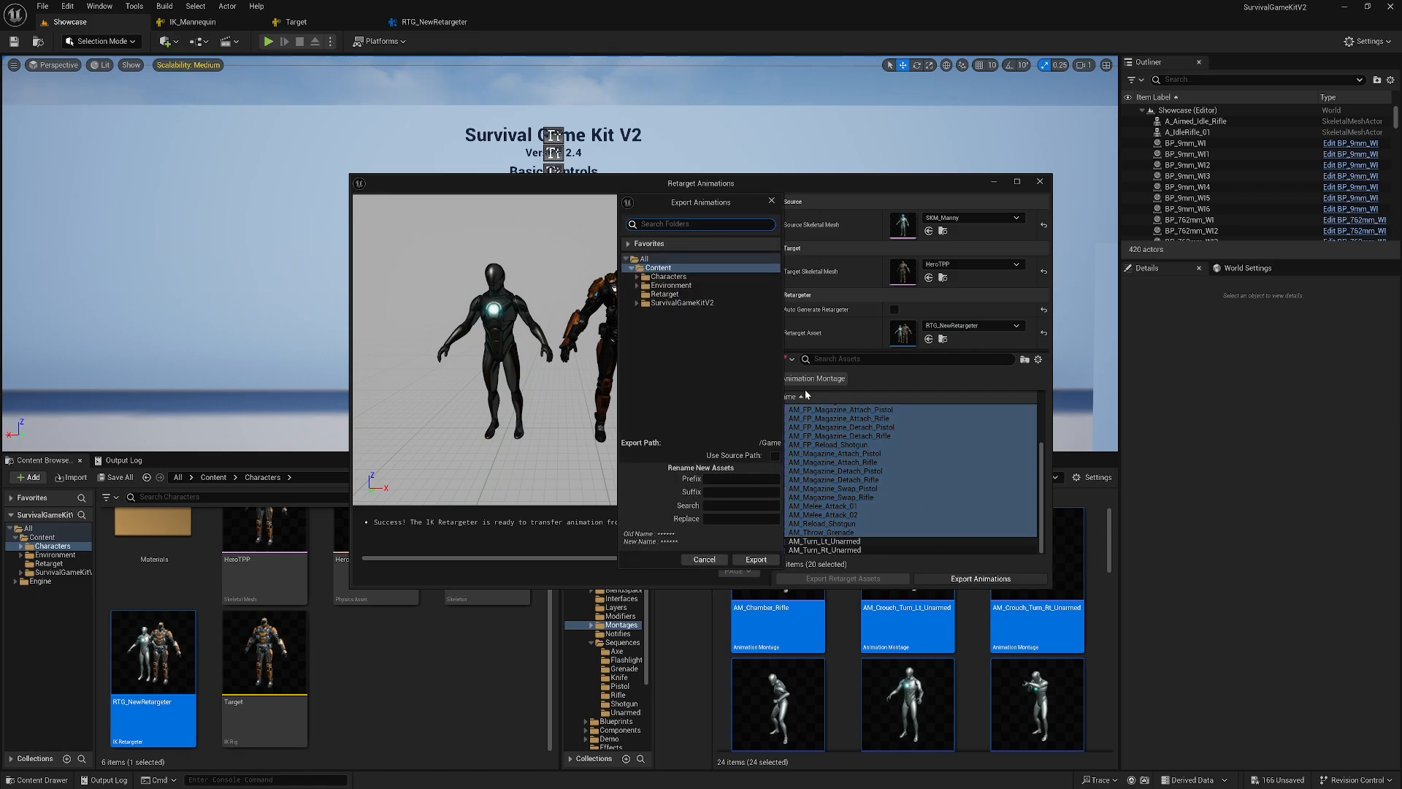
{"action": "left_click", "coordinate": [679, 295]}
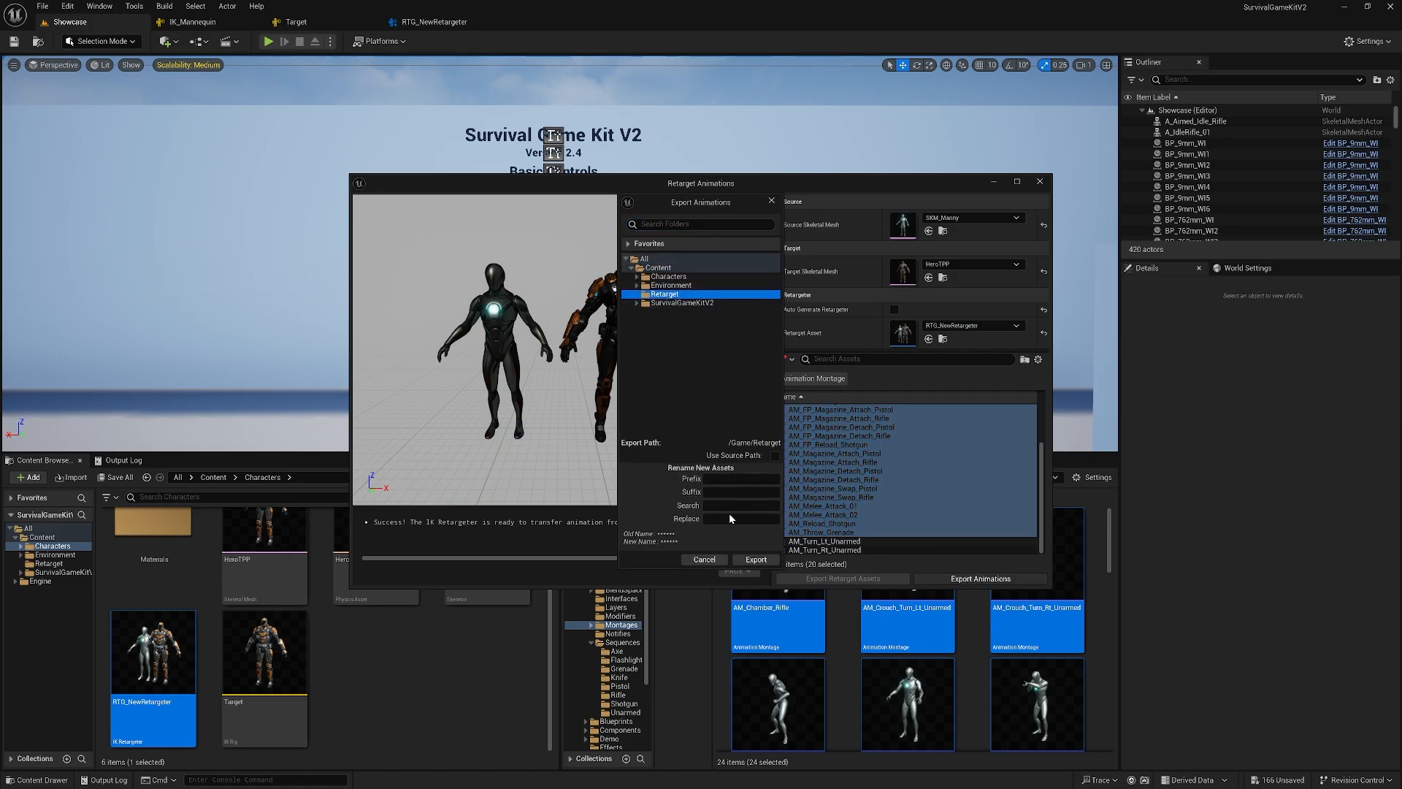
{"action": "left_click", "coordinate": [741, 492]}
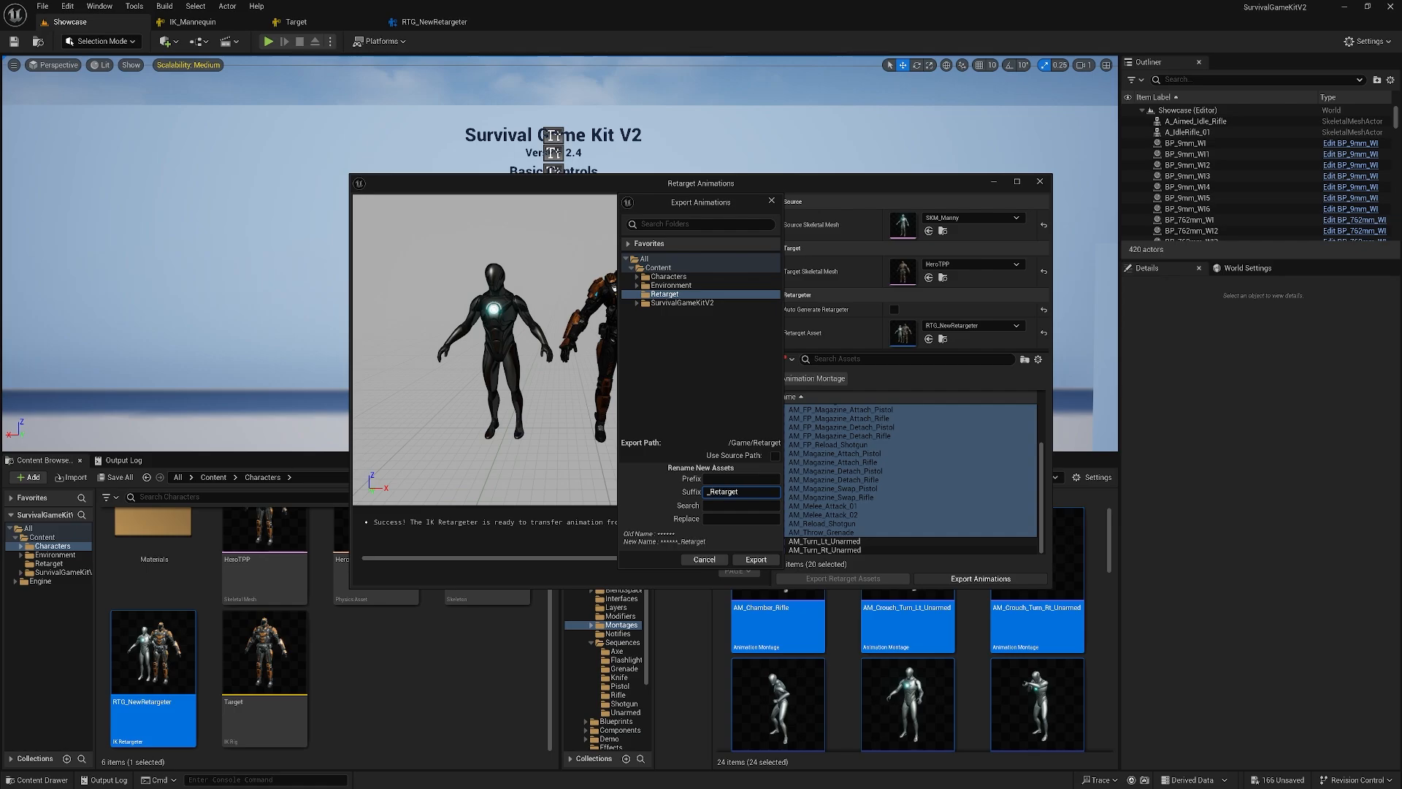
{"action": "left_click", "coordinate": [759, 561]}
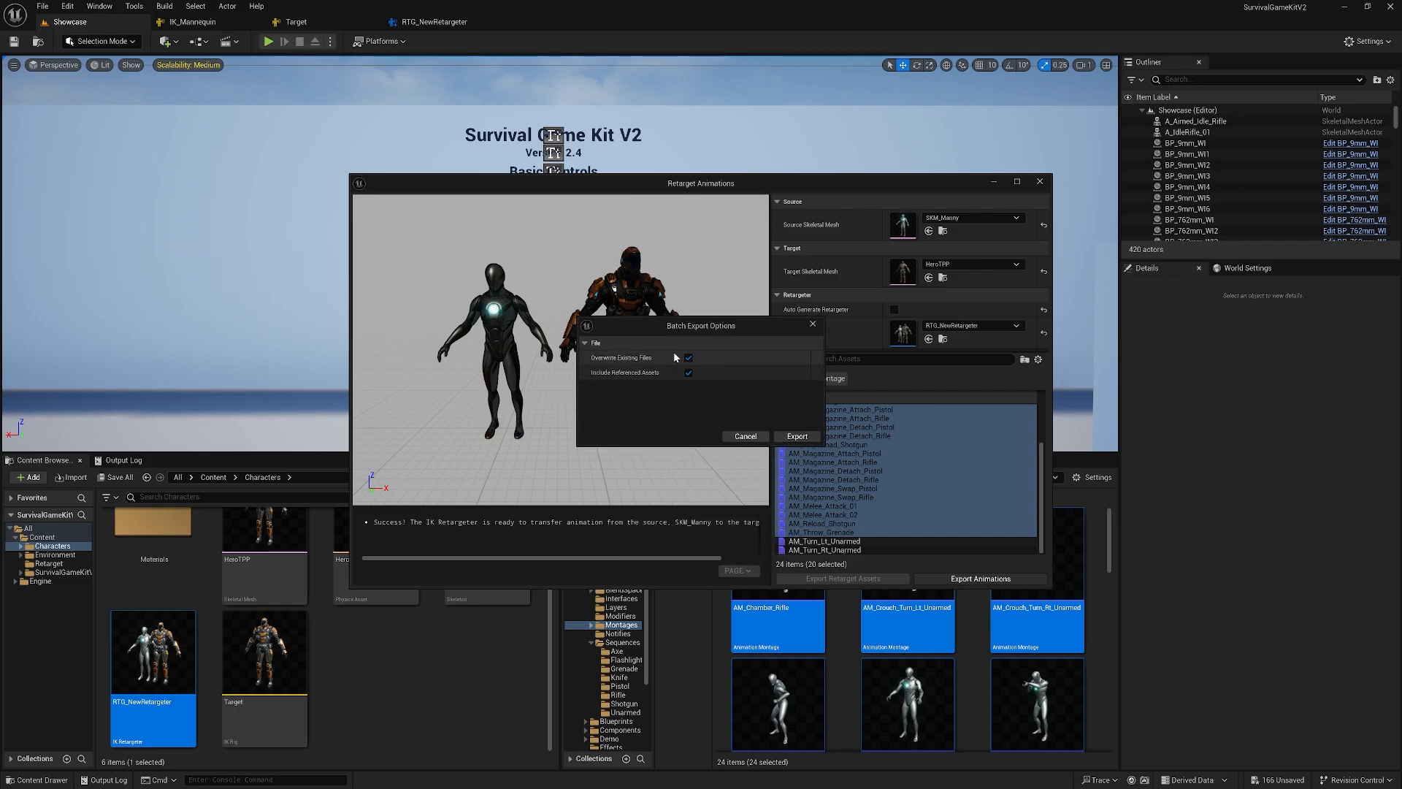
{"action": "left_click", "coordinate": [798, 437]}
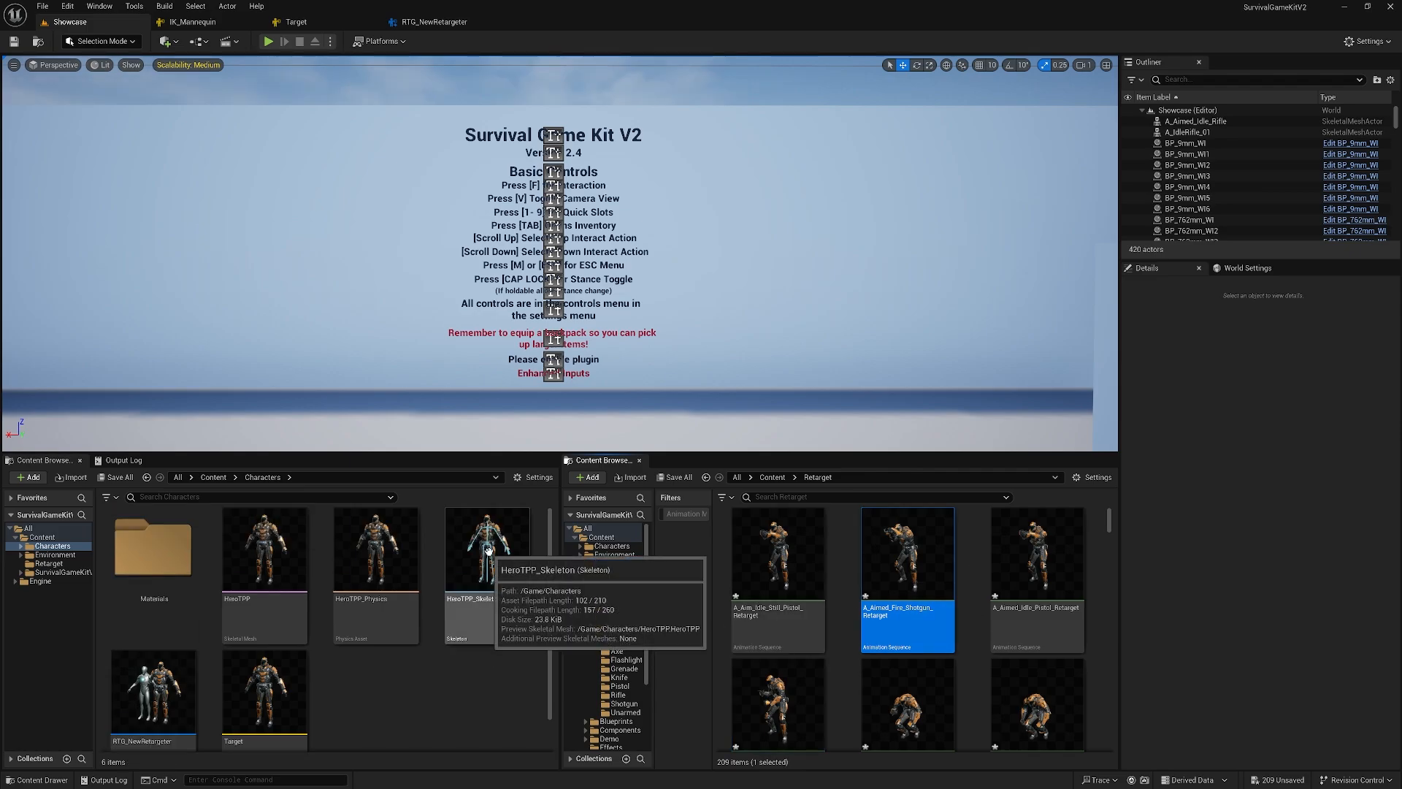
- Open HeroTPP_Skeleton from the Characters folder in the skeleton editor
{"action": "double_click", "coordinate": [484, 577]}
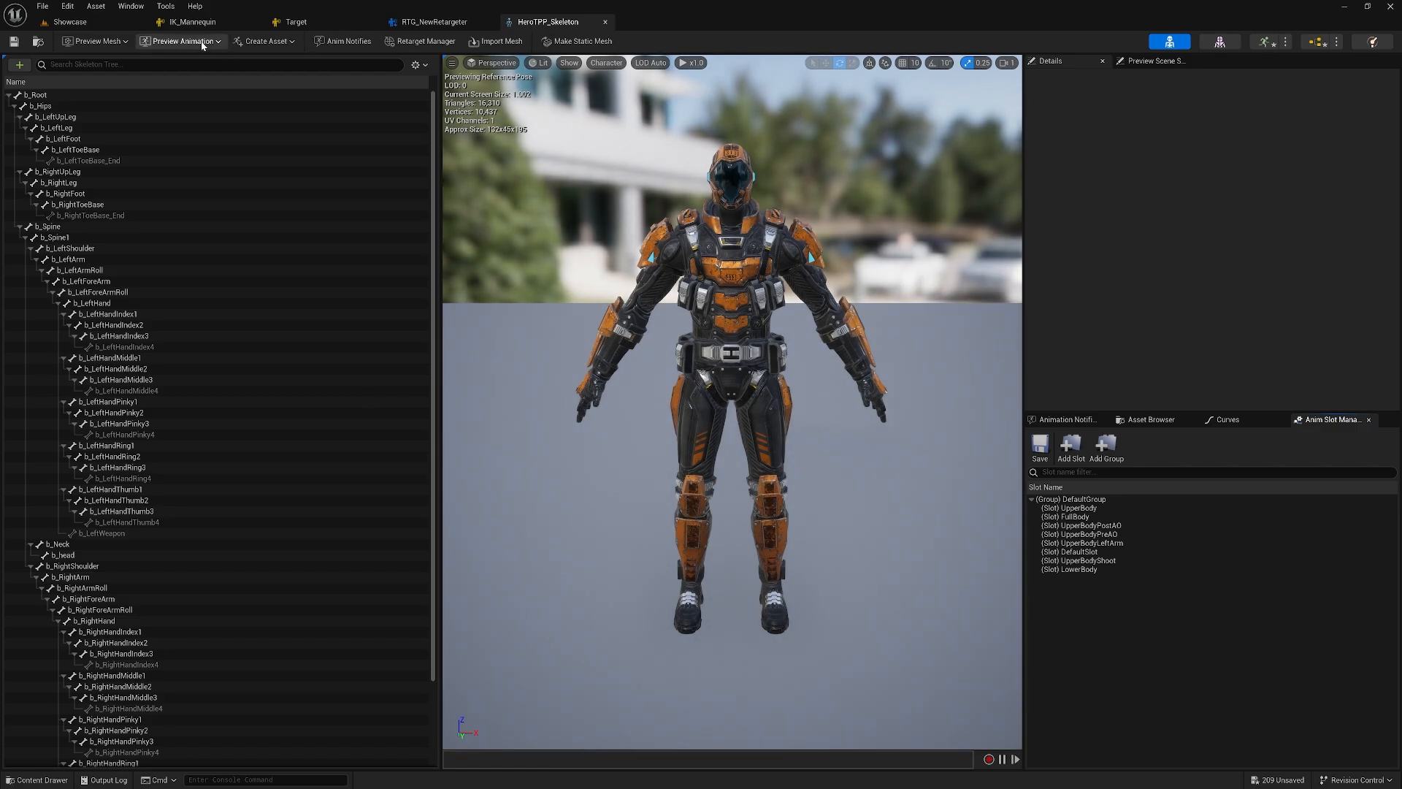
{"action": "left_click", "coordinate": [131, 6]}
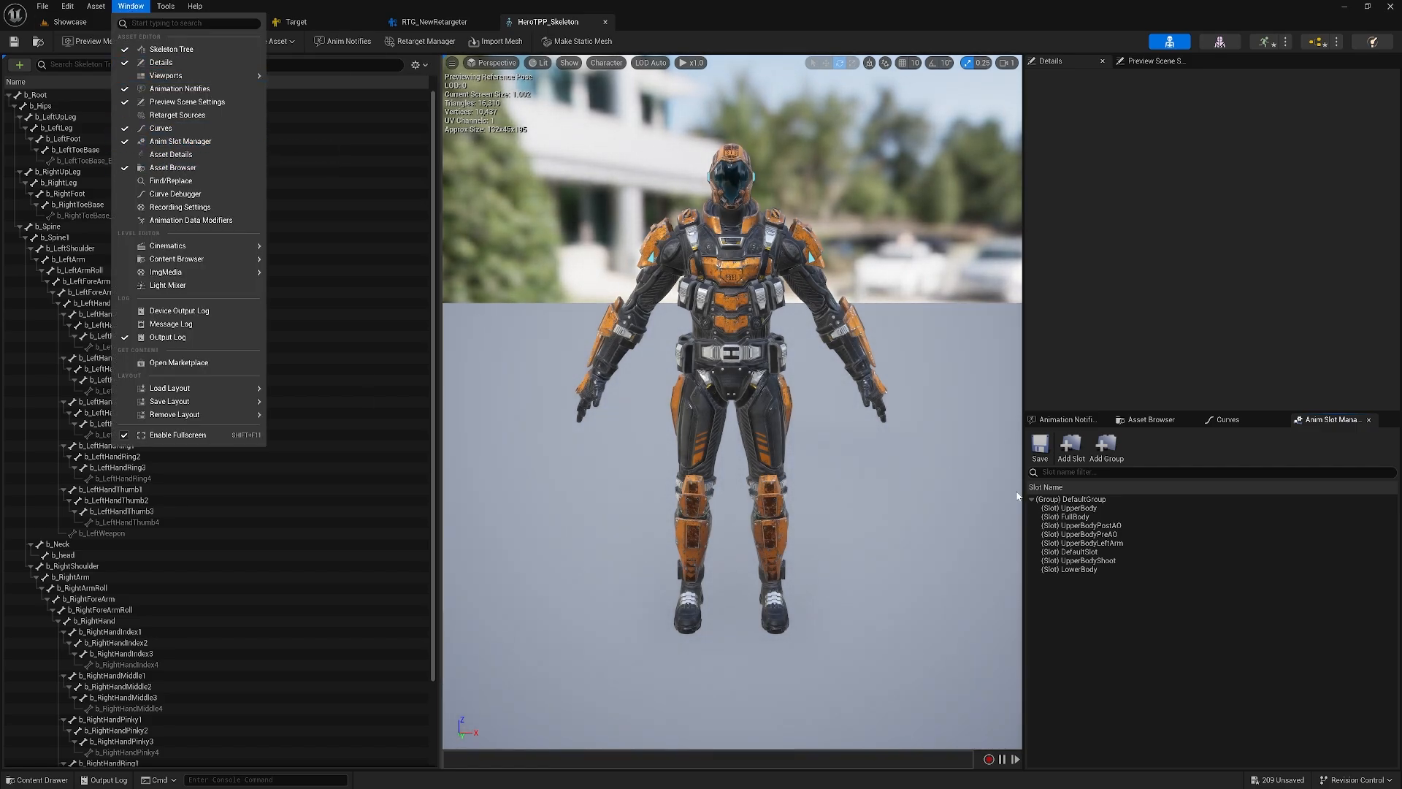
{"action": "left_click", "coordinate": [1125, 604]}
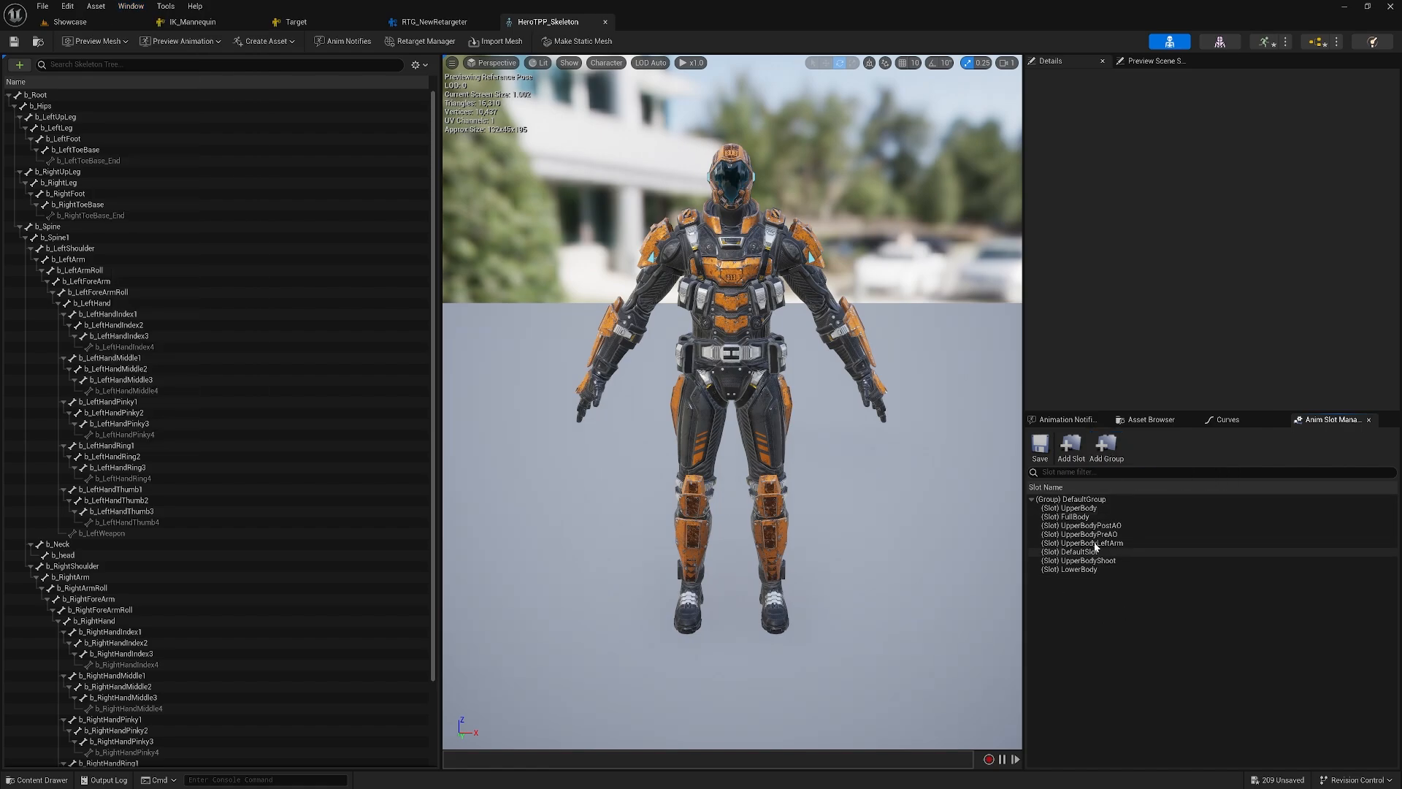
- Add an animation slot group named UpperBodyGroup and assign the UpperBody slot to it
{"action": "left_click", "coordinate": [1116, 456]}
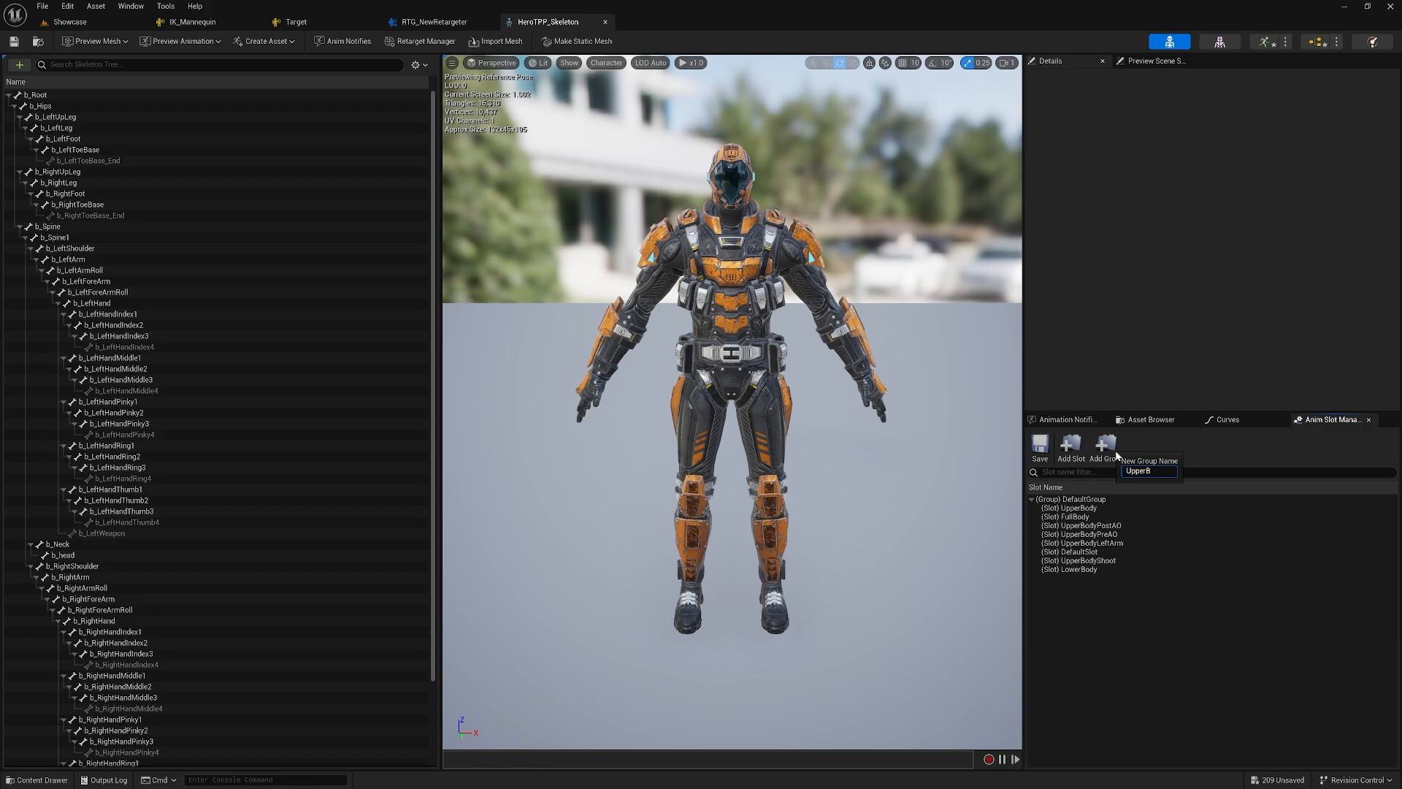
{"action": "type", "text": "UpperBodyGroup"}
{"action": "key", "text": "Return"}
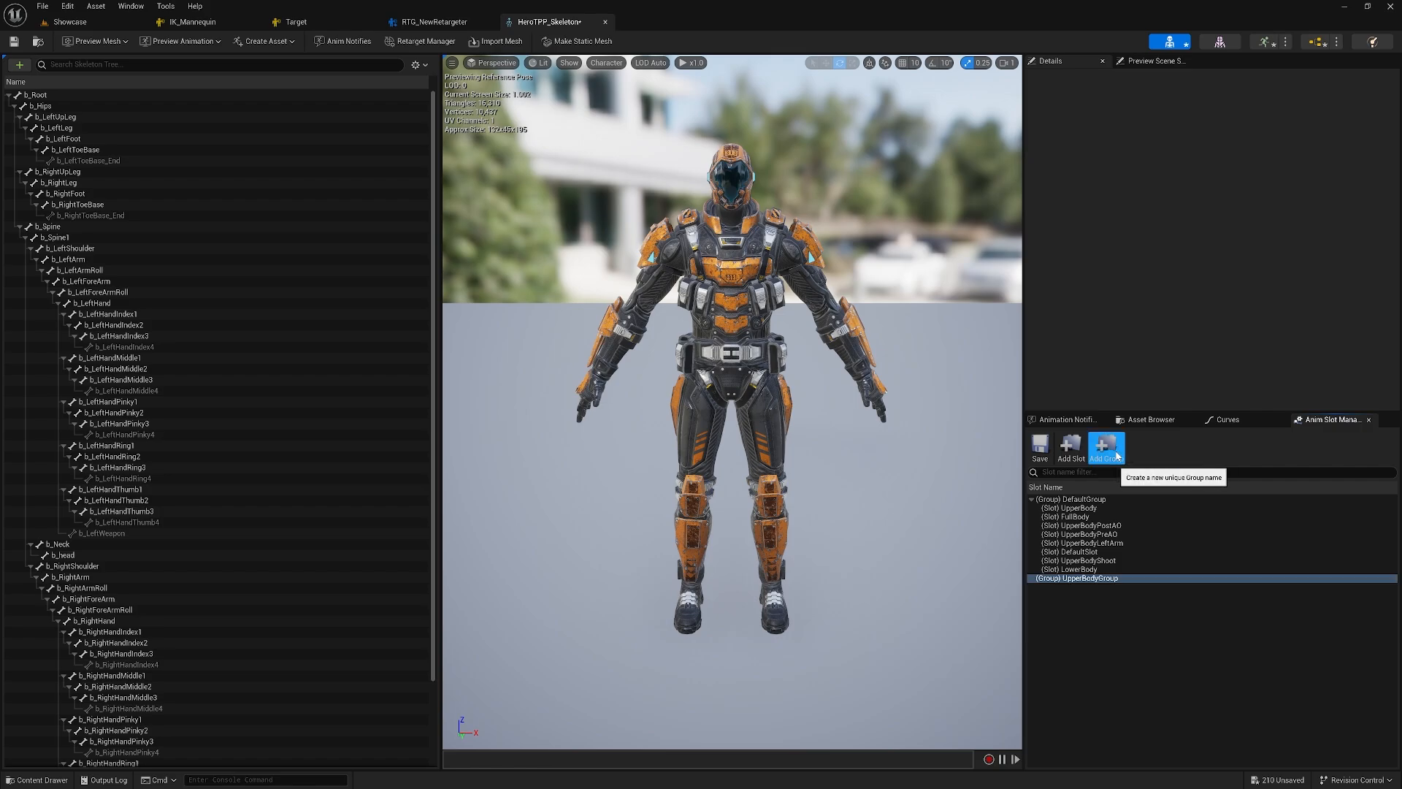
{"action": "right_click", "coordinate": [1124, 506]}
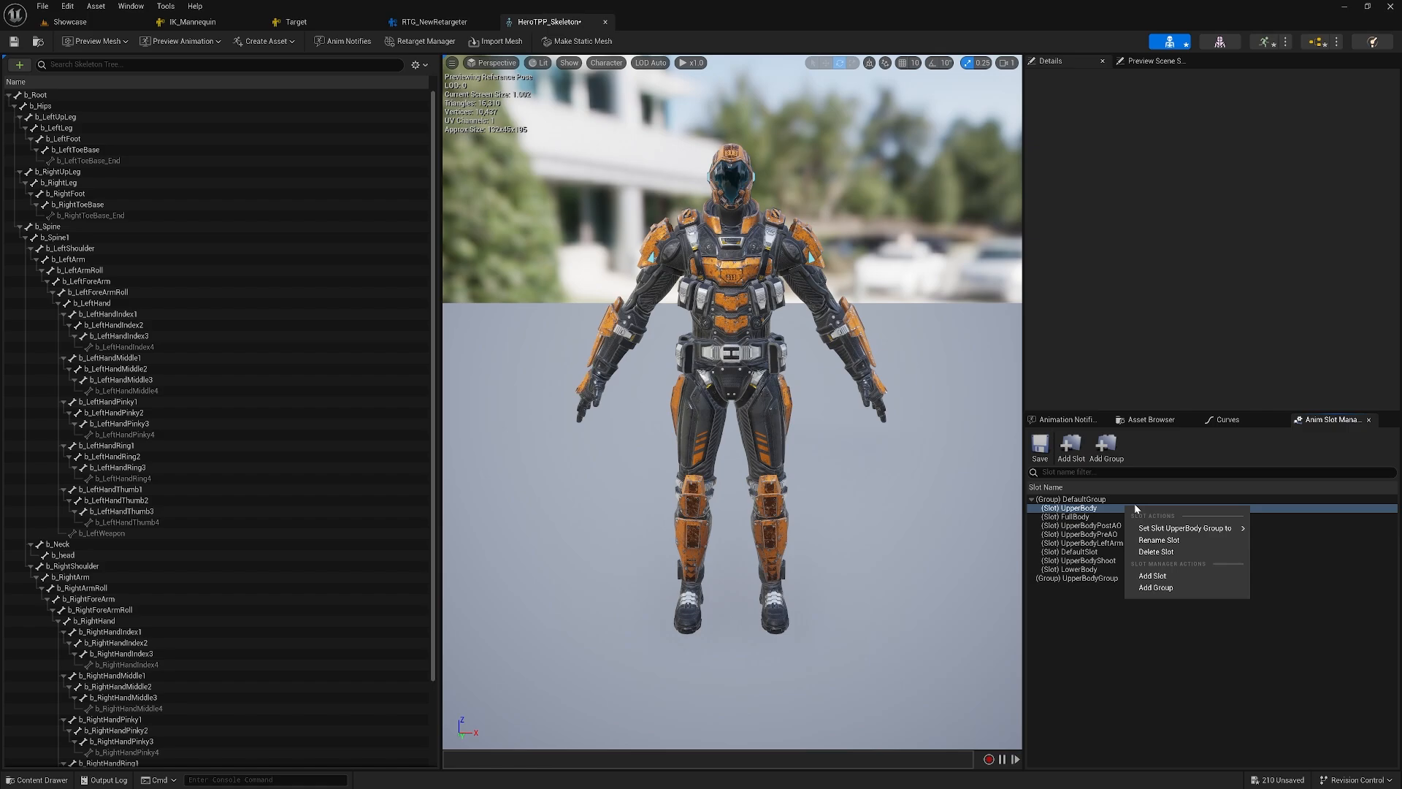
{"action": "mouse_move", "coordinate": [1198, 528]}
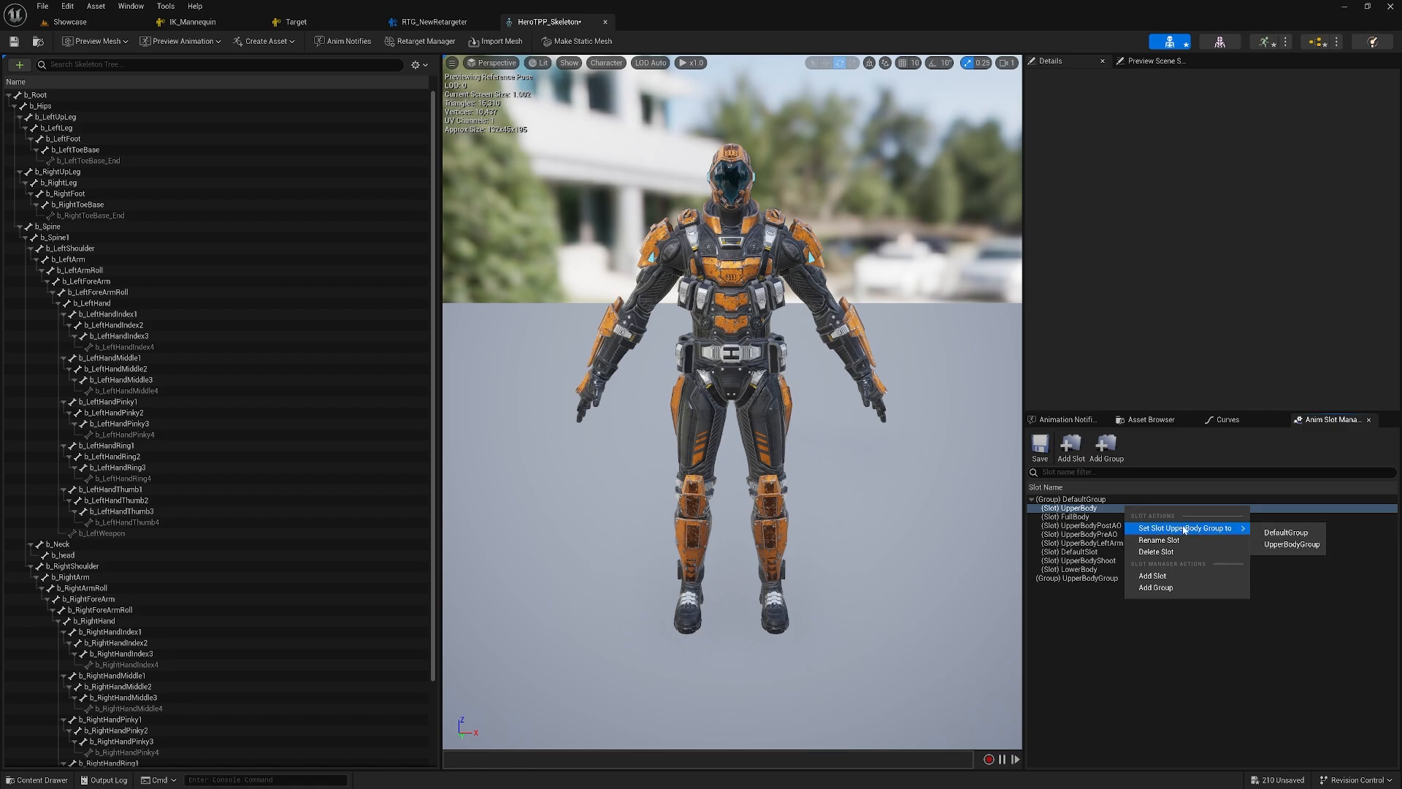
{"action": "left_click", "coordinate": [1292, 545]}
- Add an animation slot group named LowerBodyGroup and assign the LowerBody slot to it
{"action": "left_click", "coordinate": [1117, 456]}
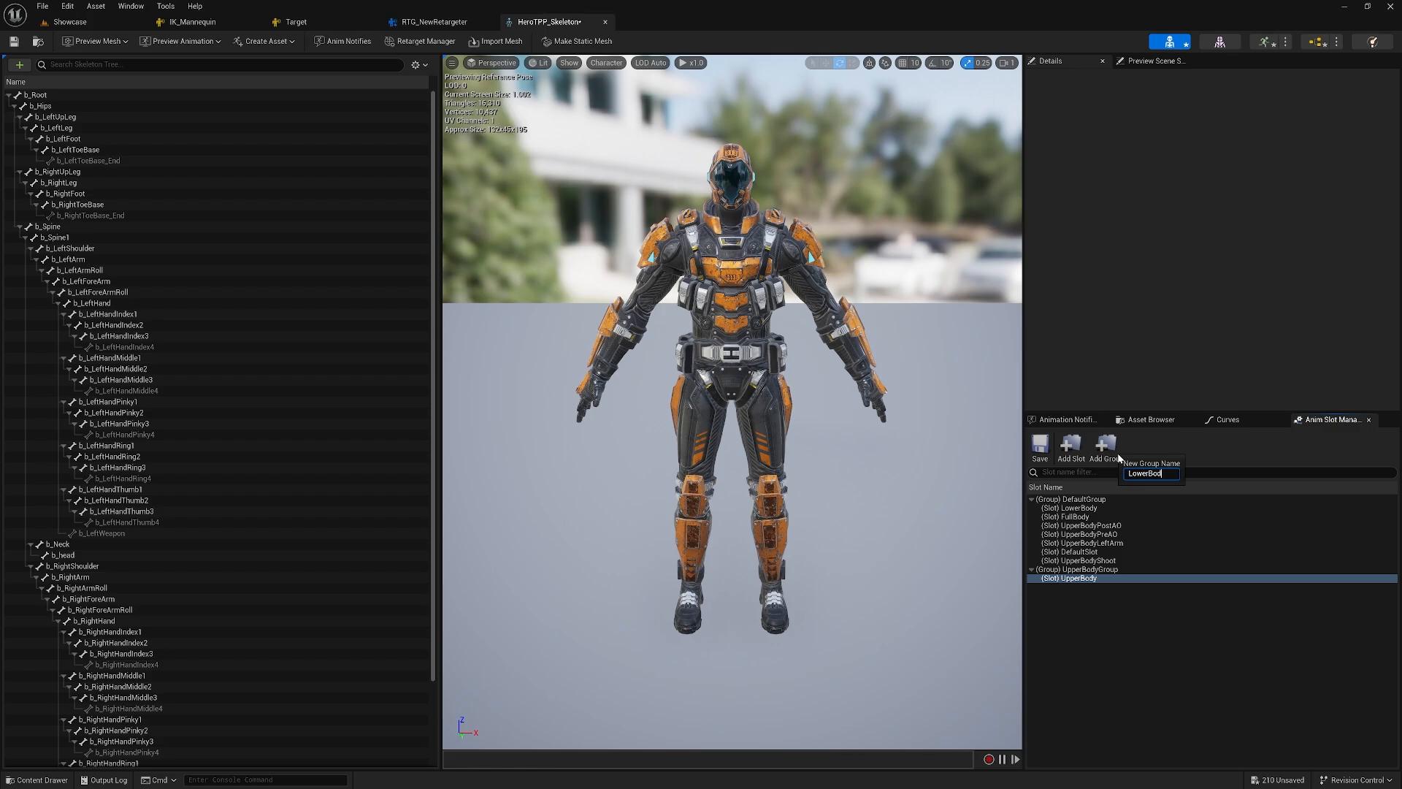
{"action": "type", "text": "LowerBodyGroup"}
{"action": "key", "text": "Return"}
{"action": "right_click", "coordinate": [1097, 507]}
{"action": "mouse_move", "coordinate": [1197, 534]}
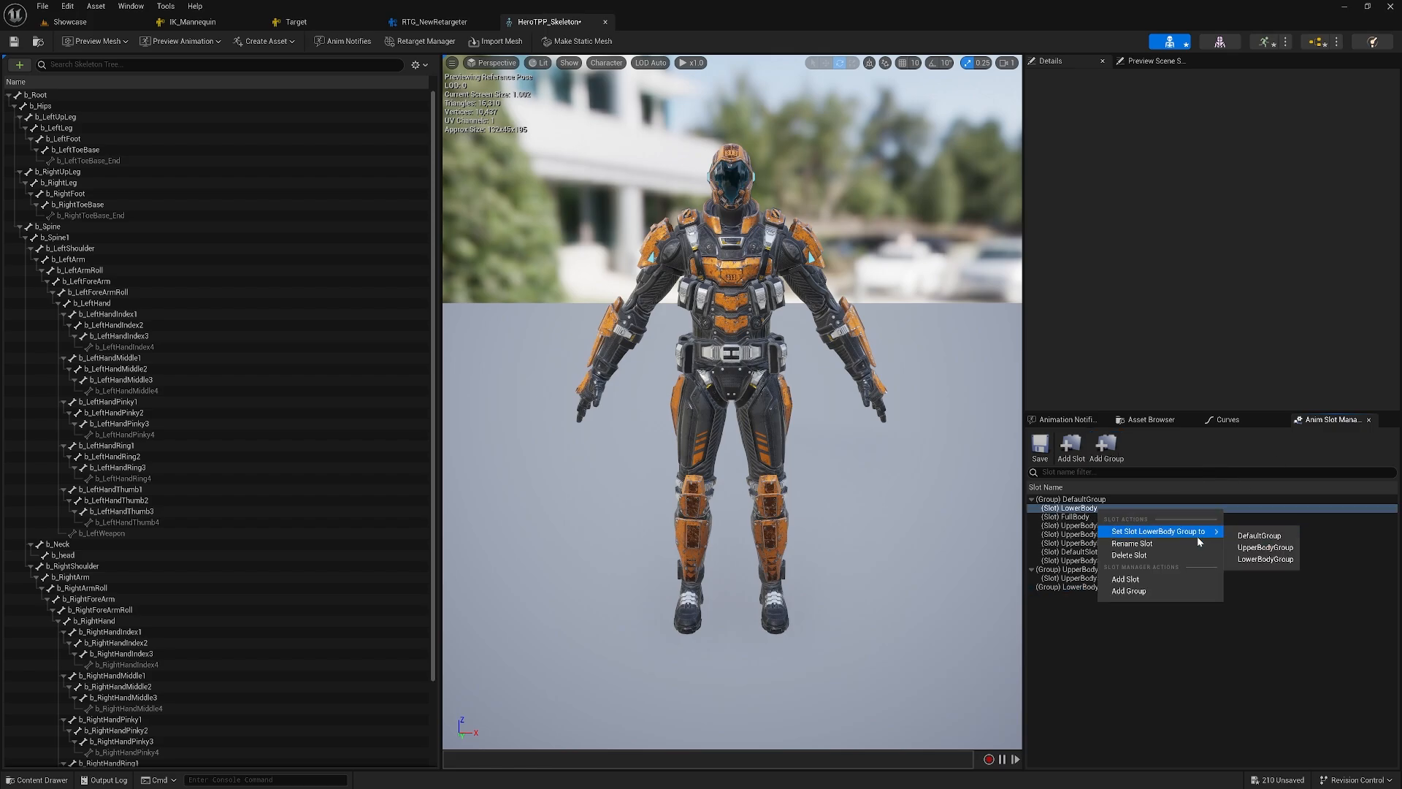
{"action": "left_click", "coordinate": [1257, 559]}
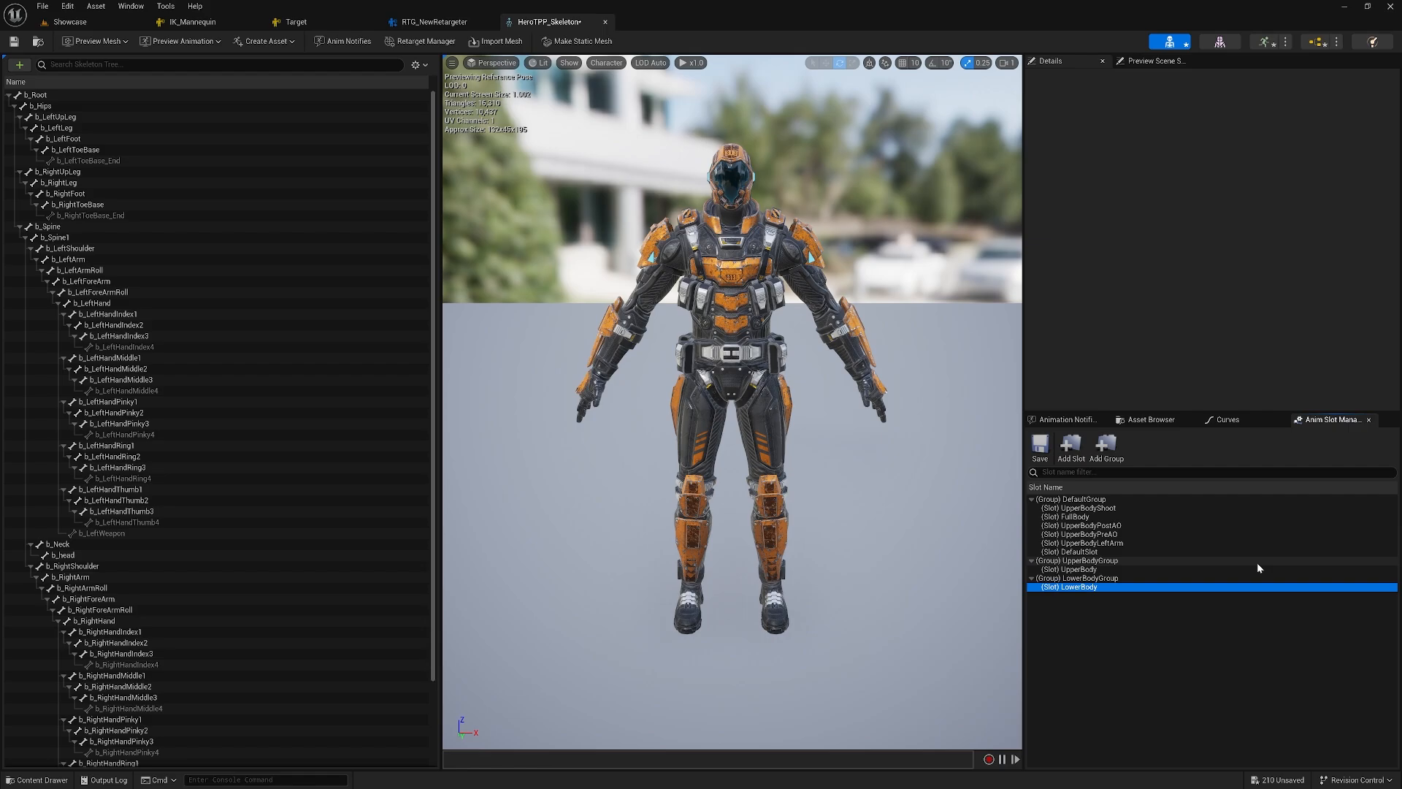
- Add an animation slot group named UpperBodyShootGroup and assign the UpperBodyShoot slot to it
{"action": "left_click", "coordinate": [1119, 454]}
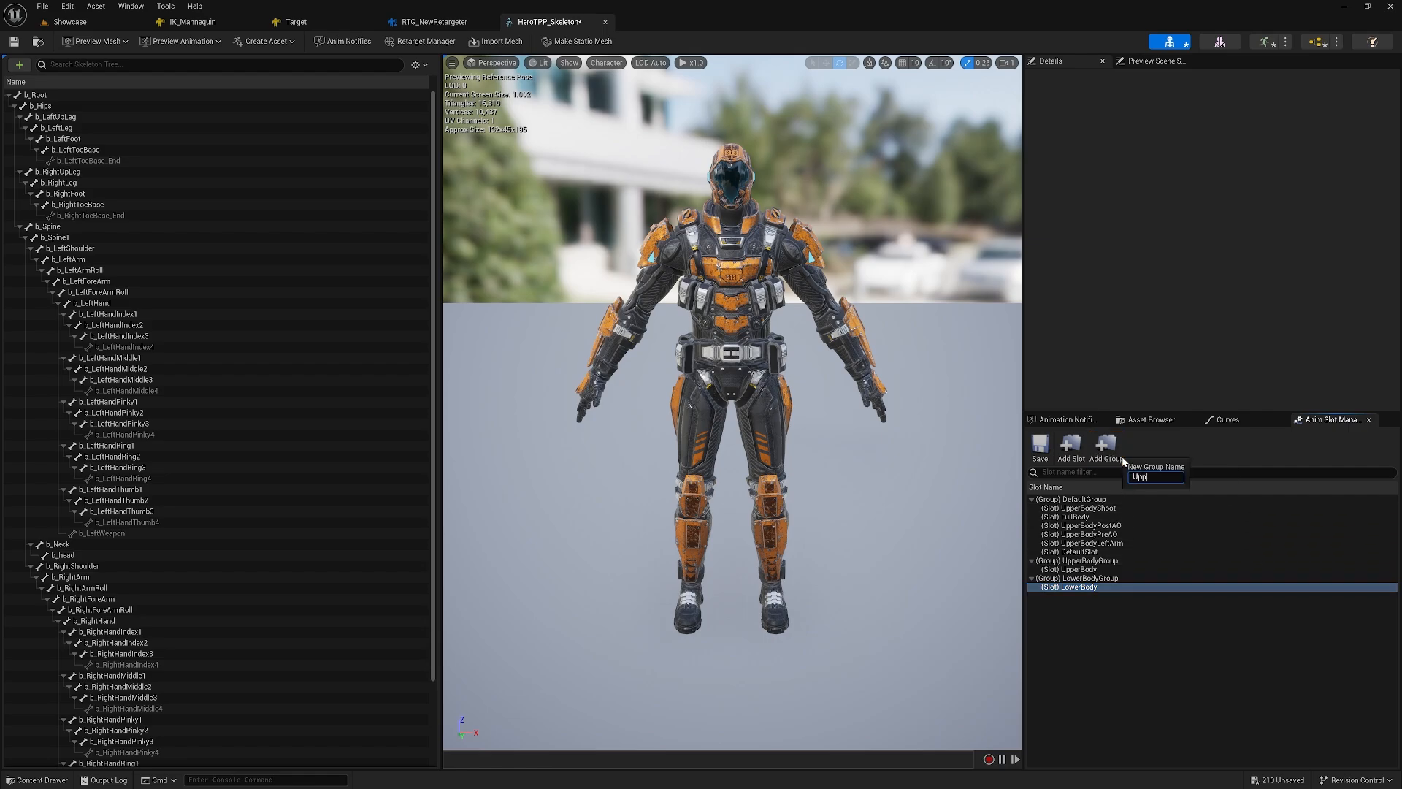
{"action": "type", "text": "UpperBodyAdditiv"}
{"action": "key", "text": "Return"}
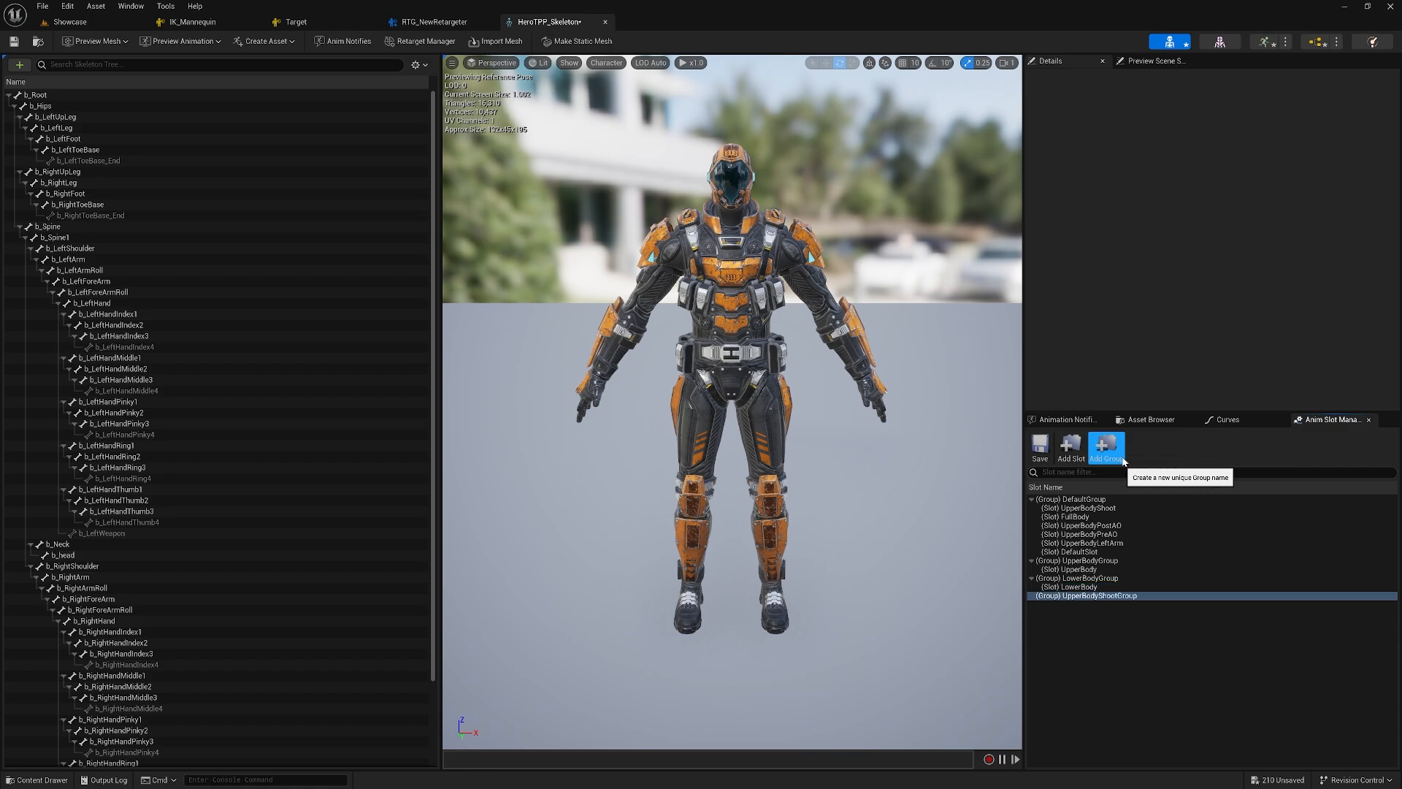
{"action": "right_click", "coordinate": [1123, 507]}
{"action": "mouse_move", "coordinate": [1205, 534]}
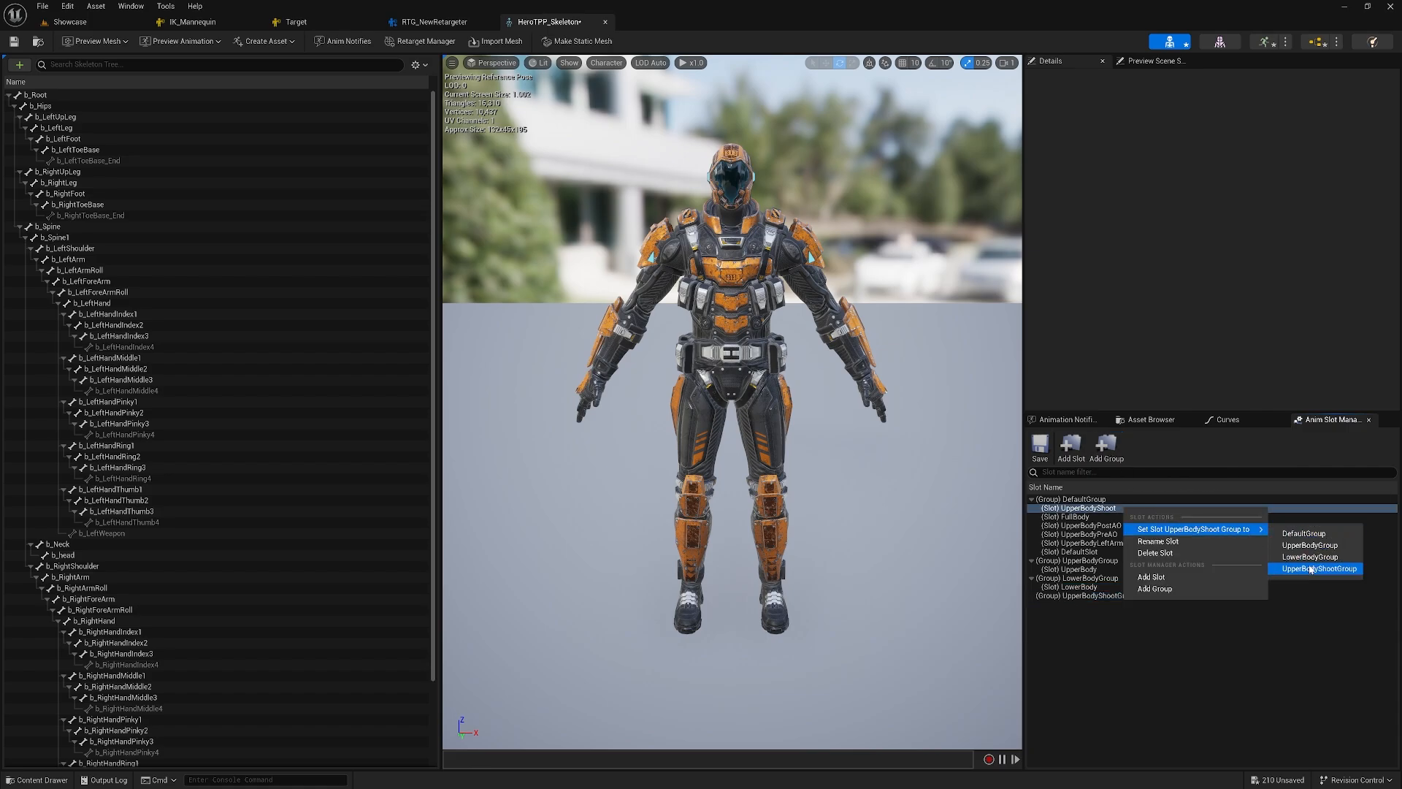
{"action": "left_click", "coordinate": [1311, 568]}
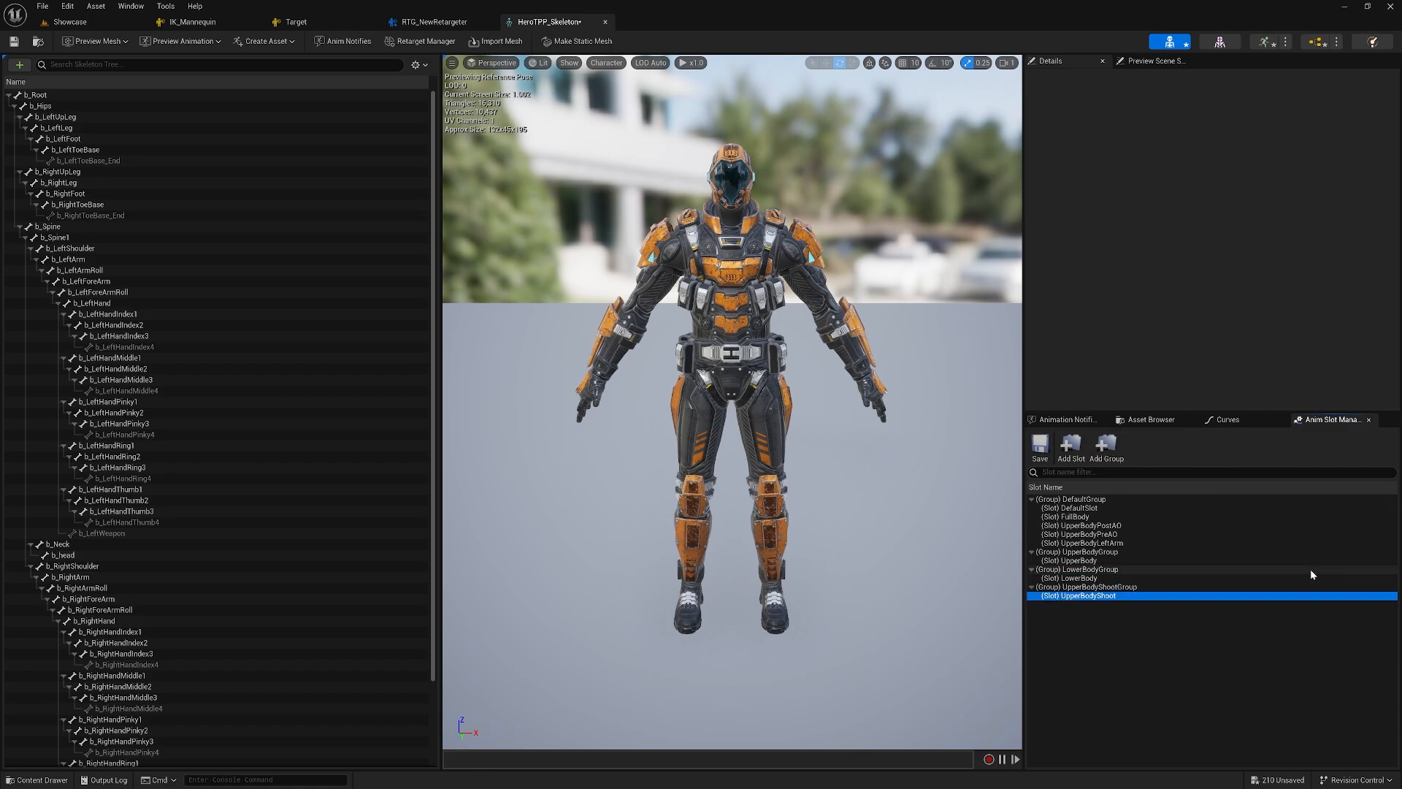
- Add an animation slot group named FullBodyGroup and assign the FullBody slot to it
{"action": "left_click", "coordinate": [1106, 445]}
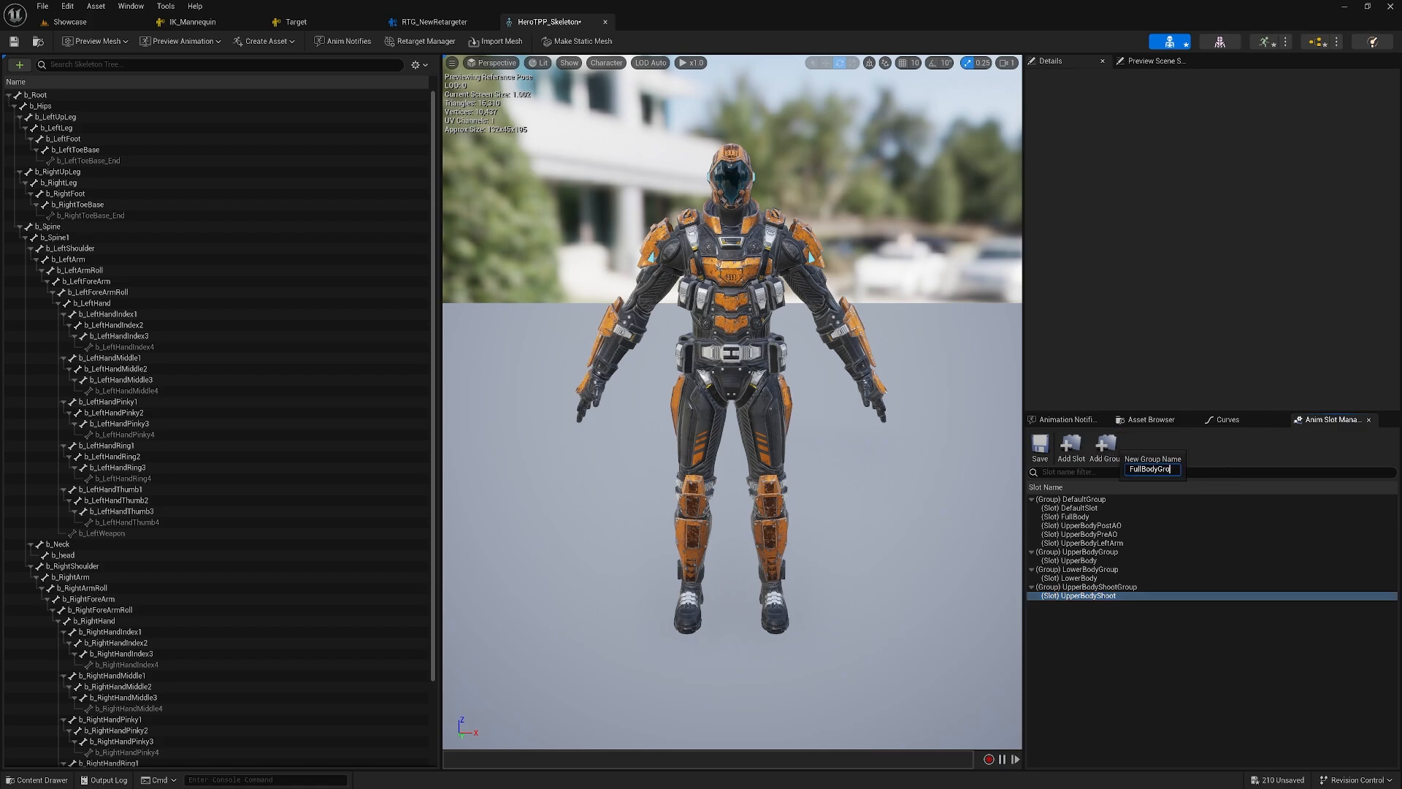
{"action": "type", "text": "FullBodyGroup"}
{"action": "key", "text": "Return"}
{"action": "right_click", "coordinate": [1095, 519]}
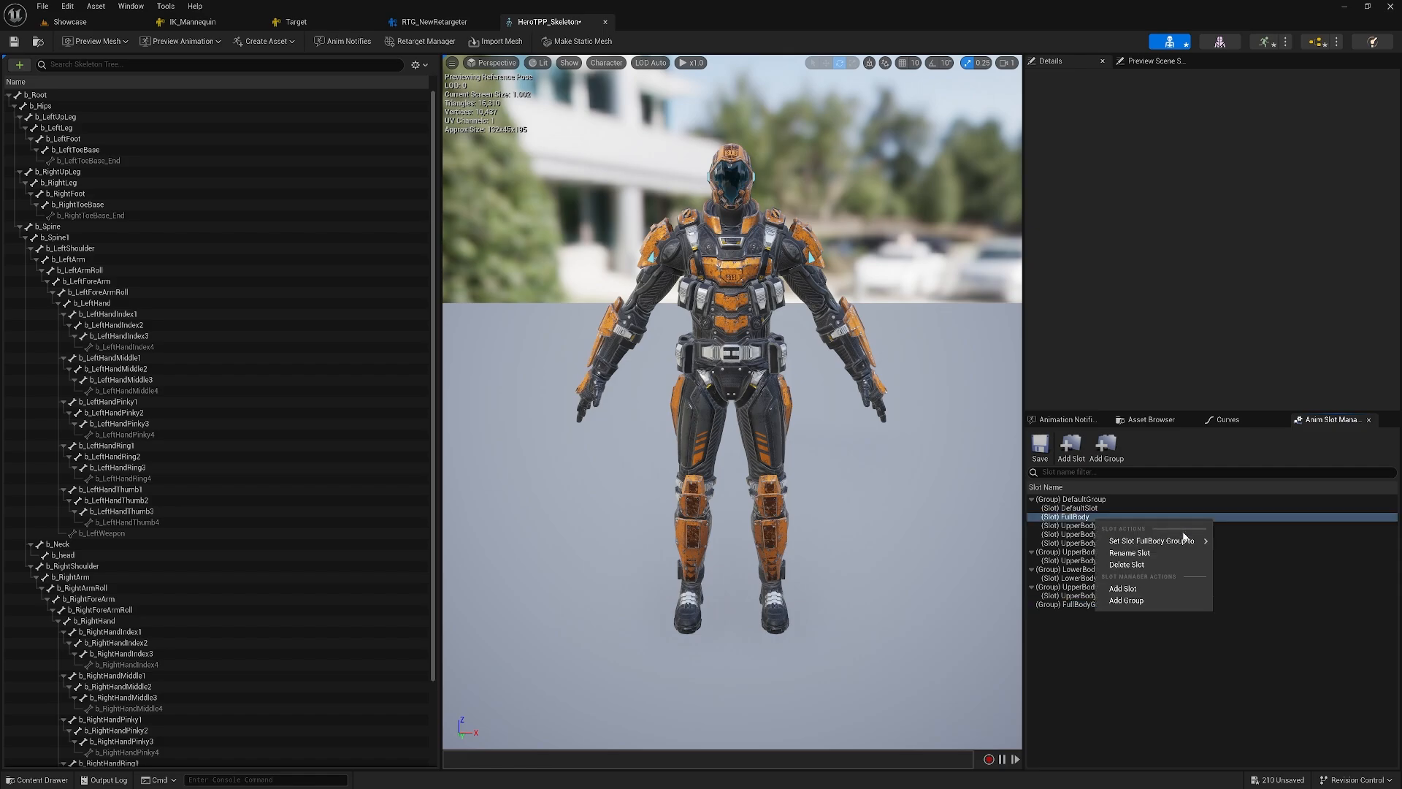
{"action": "mouse_move", "coordinate": [1158, 540]}
{"action": "left_click", "coordinate": [1251, 592]}
- Add an animation slot group named UpperBodyLeftArmGroup and assign the UpperBodyLeftArm slot to it
{"action": "left_click", "coordinate": [1105, 446]}
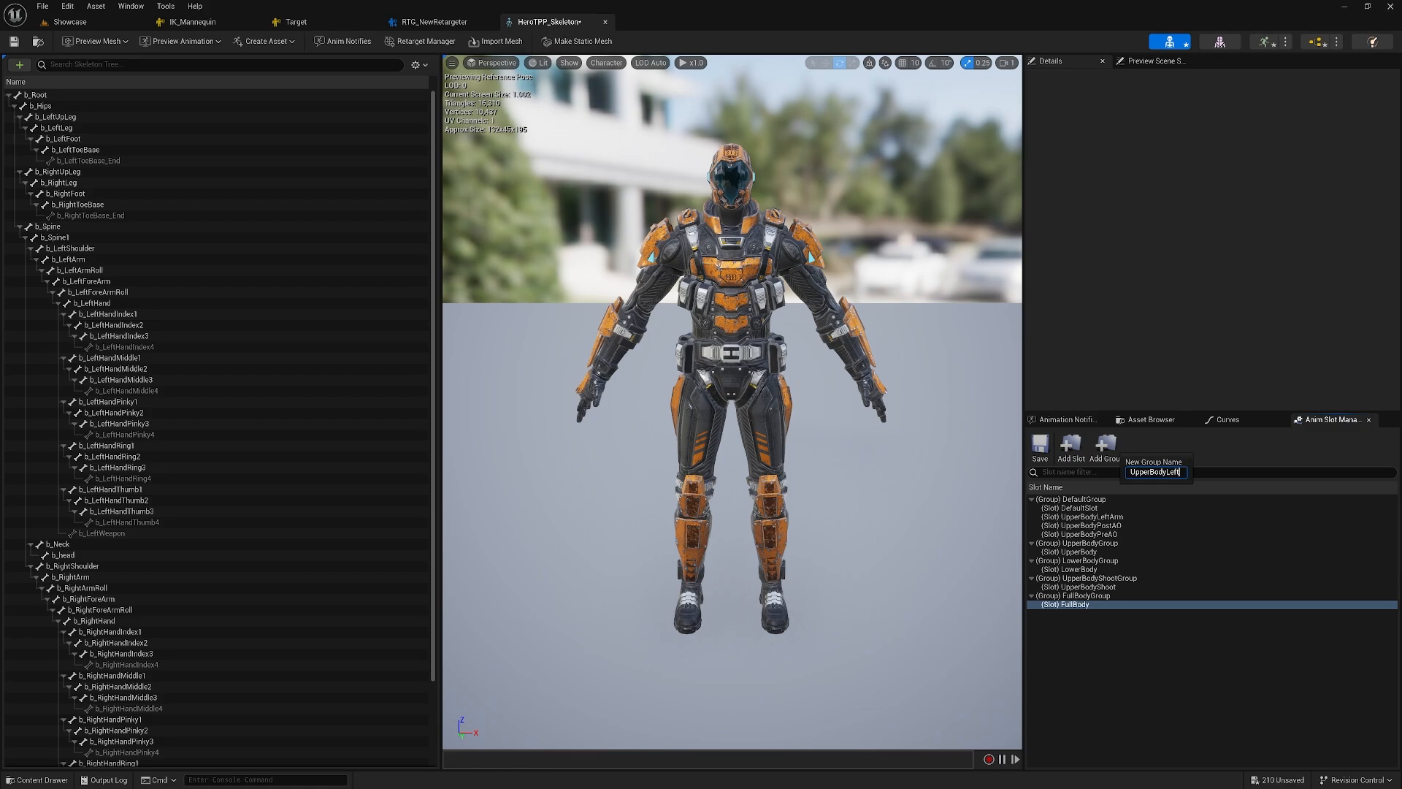
{"action": "type", "text": "UpperBodyLeftArmGroup"}
{"action": "key", "text": "Return"}
{"action": "right_click", "coordinate": [1130, 515]}
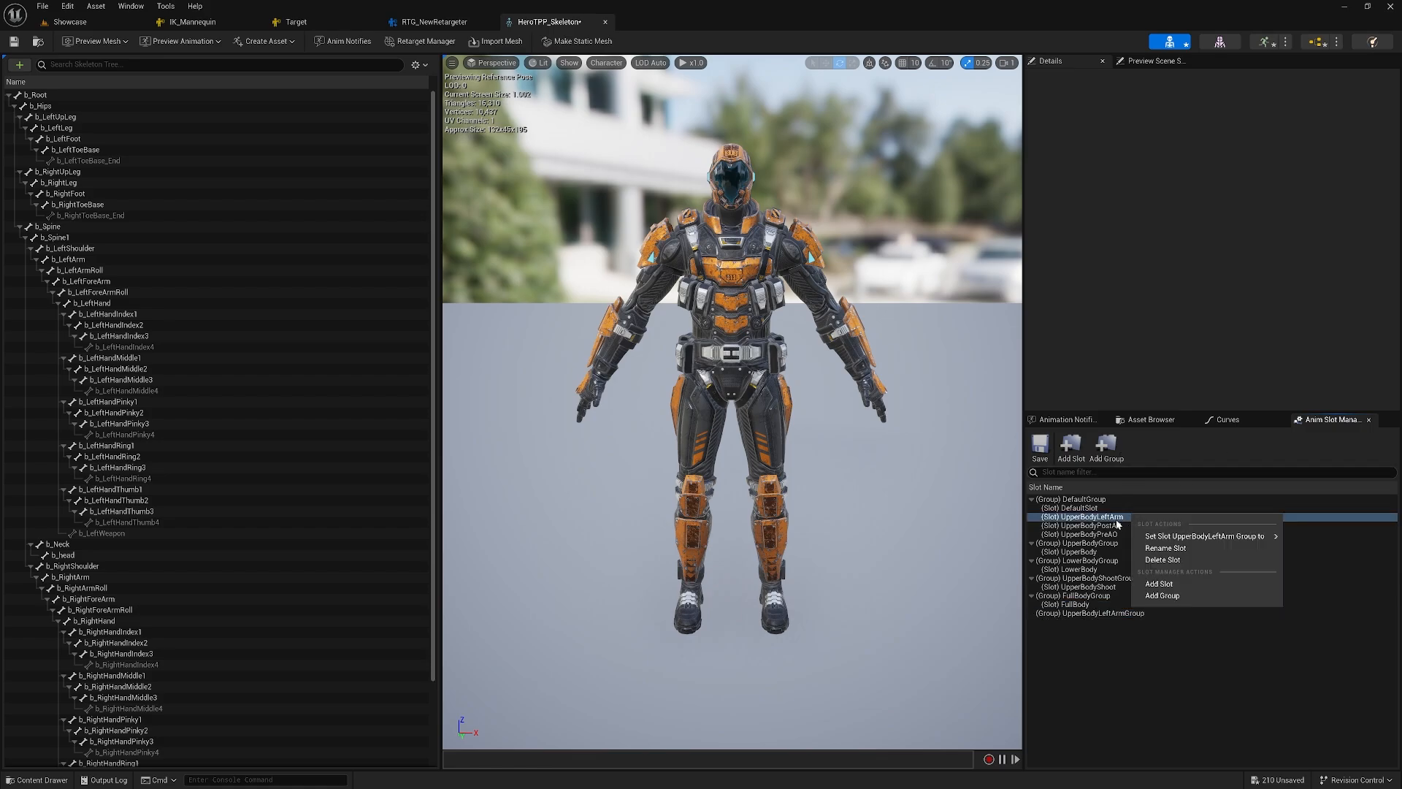
{"action": "mouse_move", "coordinate": [1227, 536]}
{"action": "left_click", "coordinate": [1345, 600]}
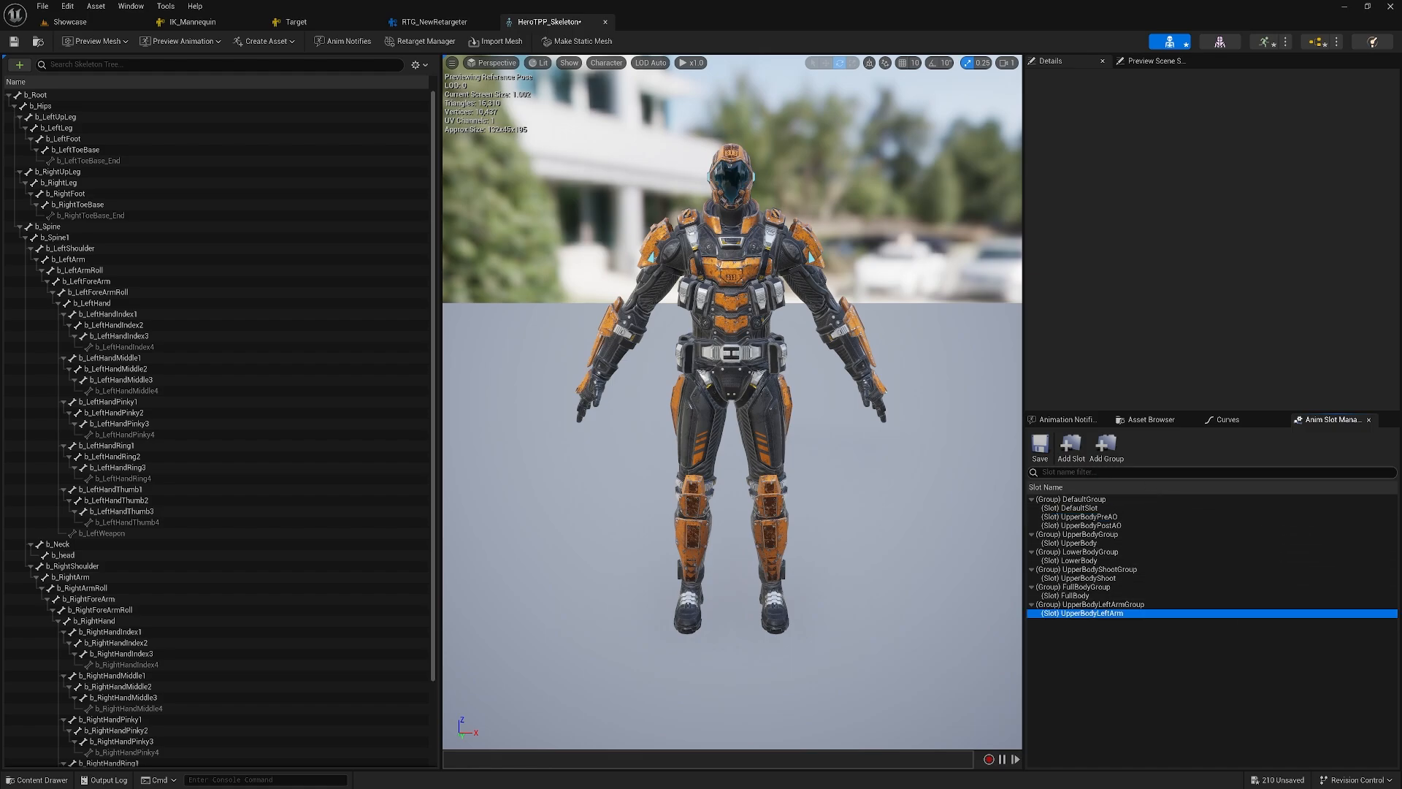
- Add an animation slot group named UpperBodyPreAOGroup and assign the UpperBodyPreAO slot to it
{"action": "left_click", "coordinate": [1106, 446]}
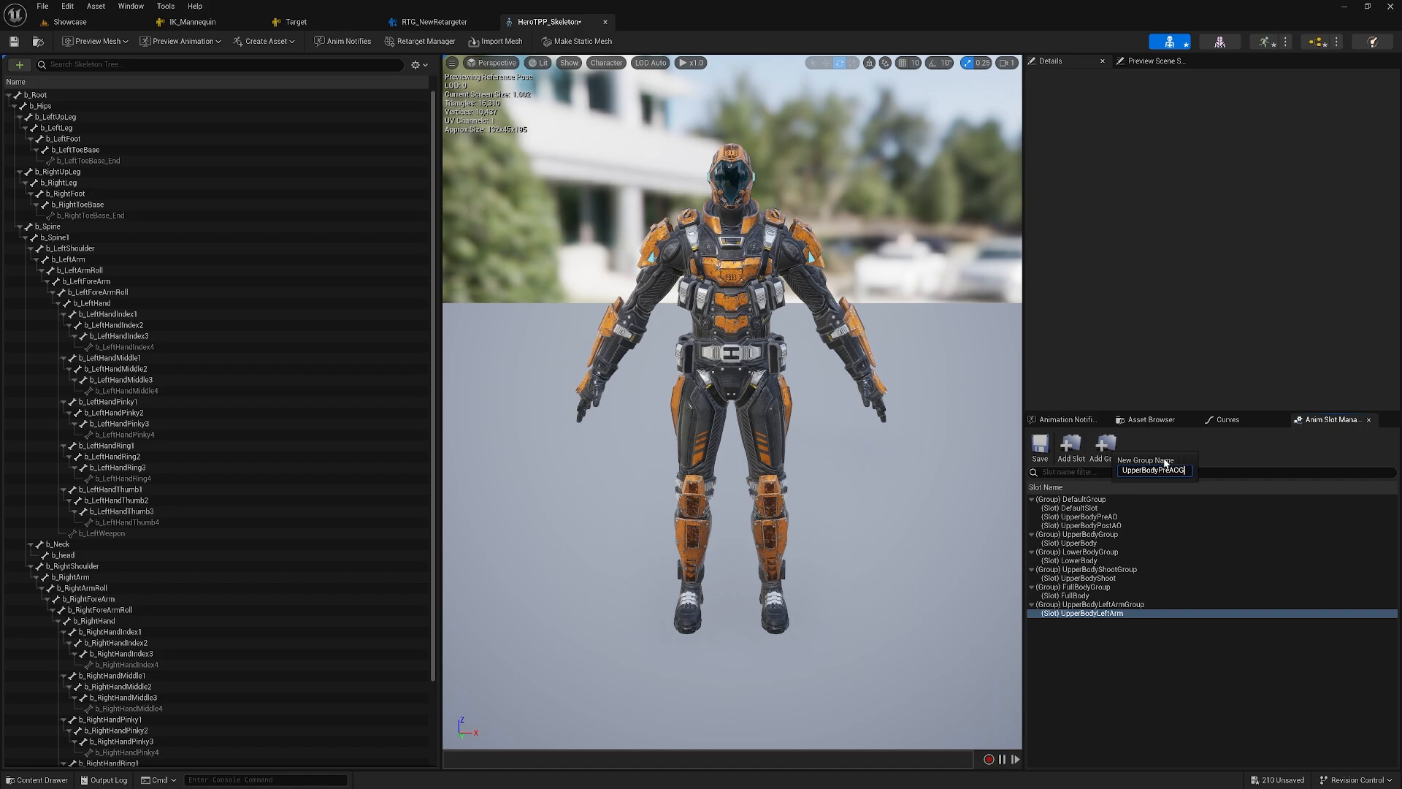
{"action": "type", "text": "UpperBodyPreAOGroup"}
{"action": "key", "text": "Return"}
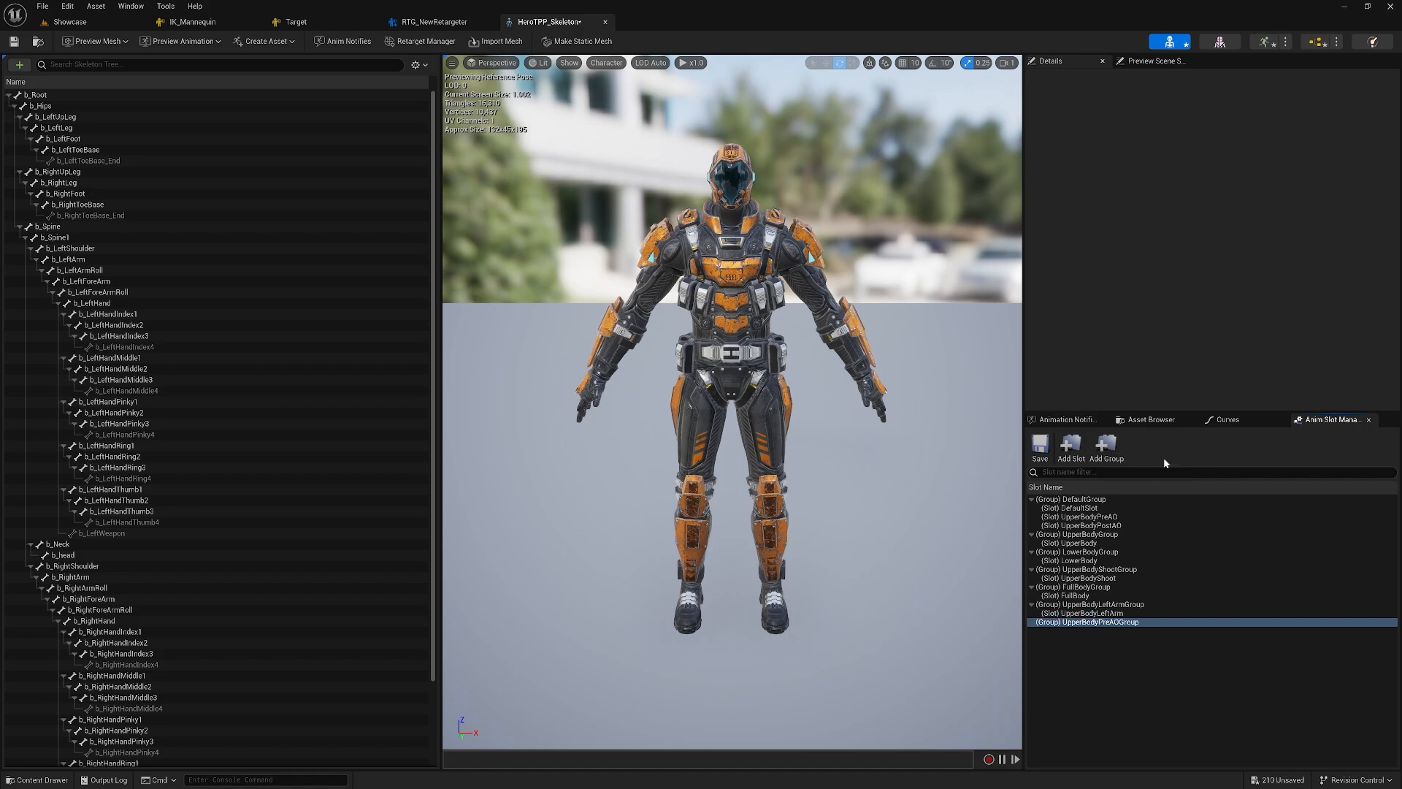
{"action": "right_click", "coordinate": [1128, 515]}
{"action": "mouse_move", "coordinate": [1198, 538]}
{"action": "left_click", "coordinate": [1307, 613]}
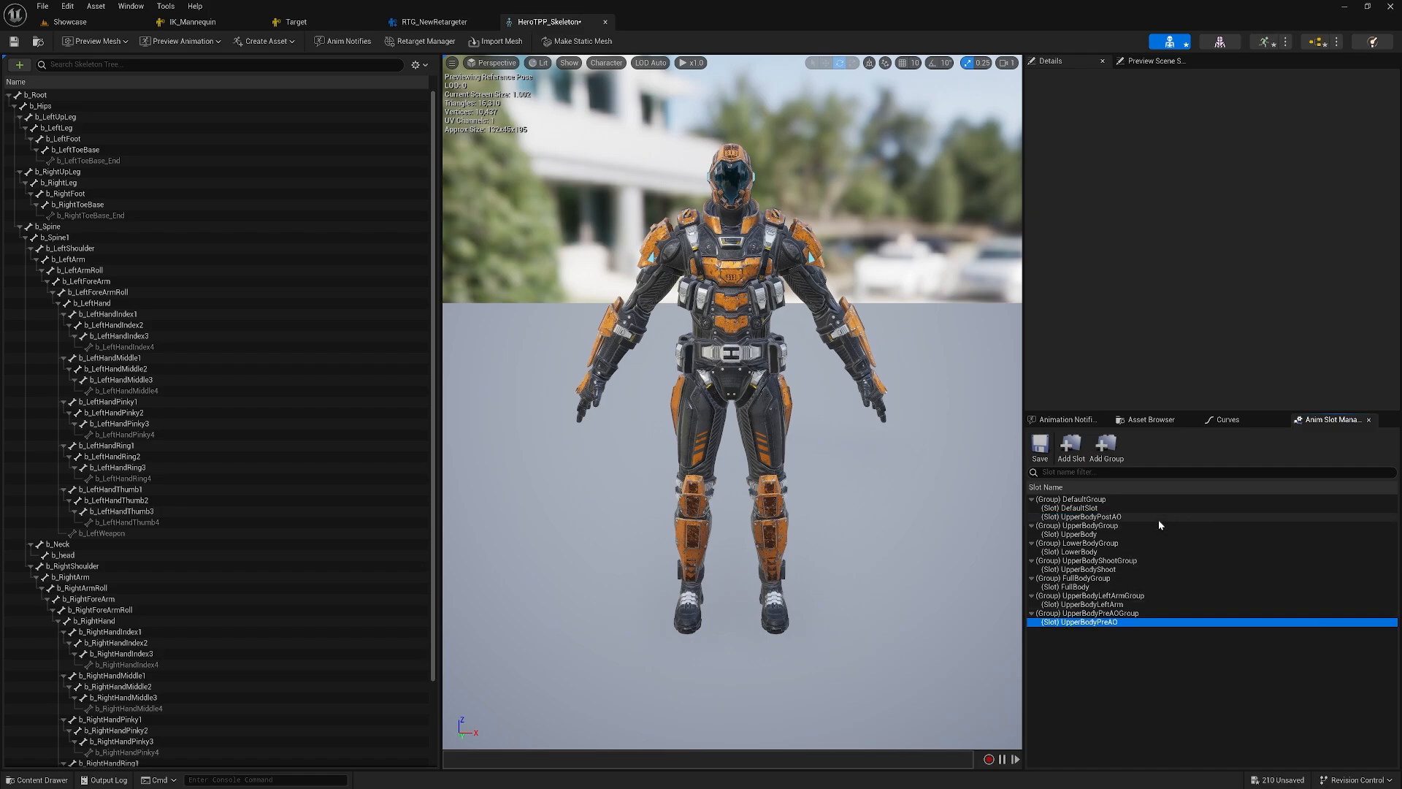
- Add an animation slot group named UpperBodyPostAOGroup and assign the UpperBodyPostAO slot to it
{"action": "left_click", "coordinate": [1106, 449]}
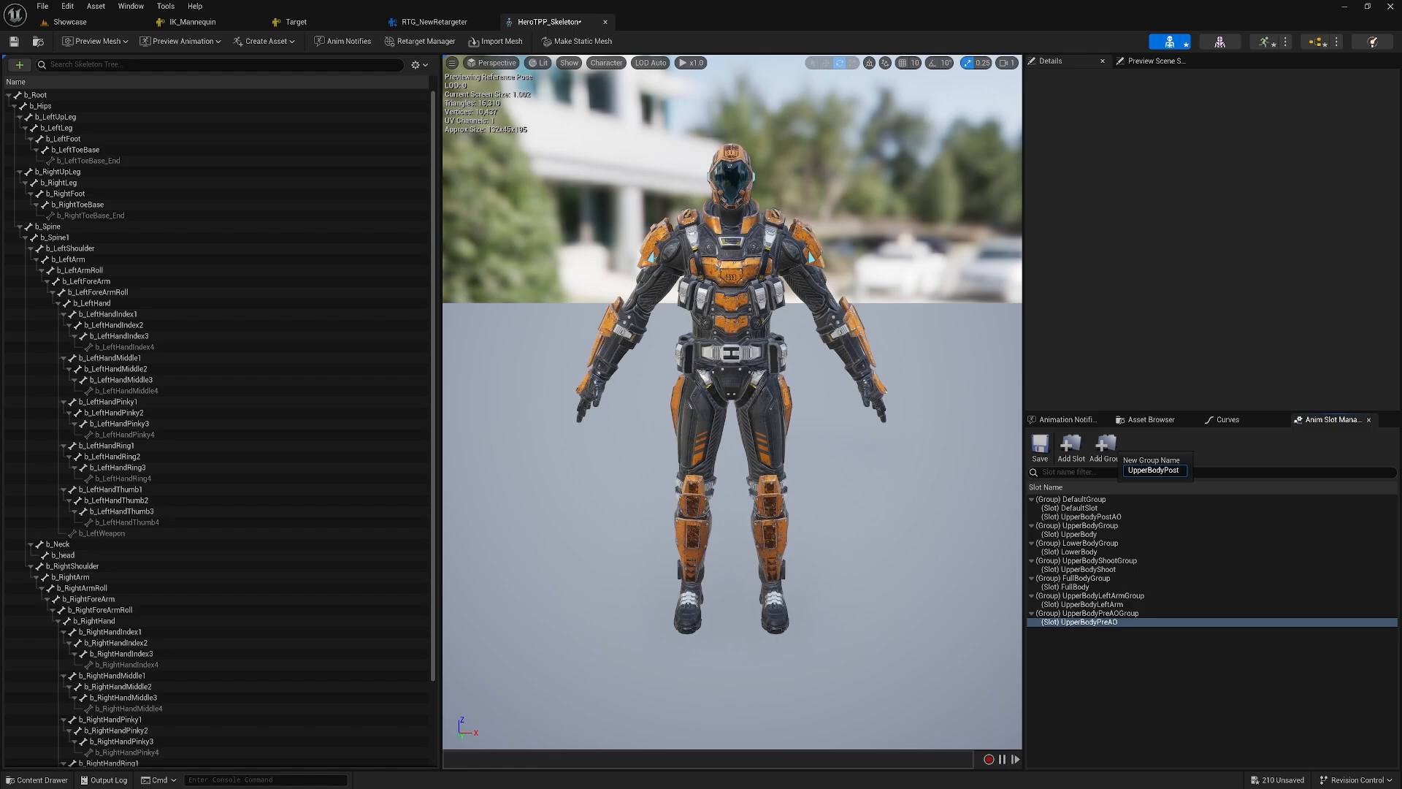
{"action": "type", "text": "UpperBodyPostAOGroup"}
{"action": "key", "text": "Return"}
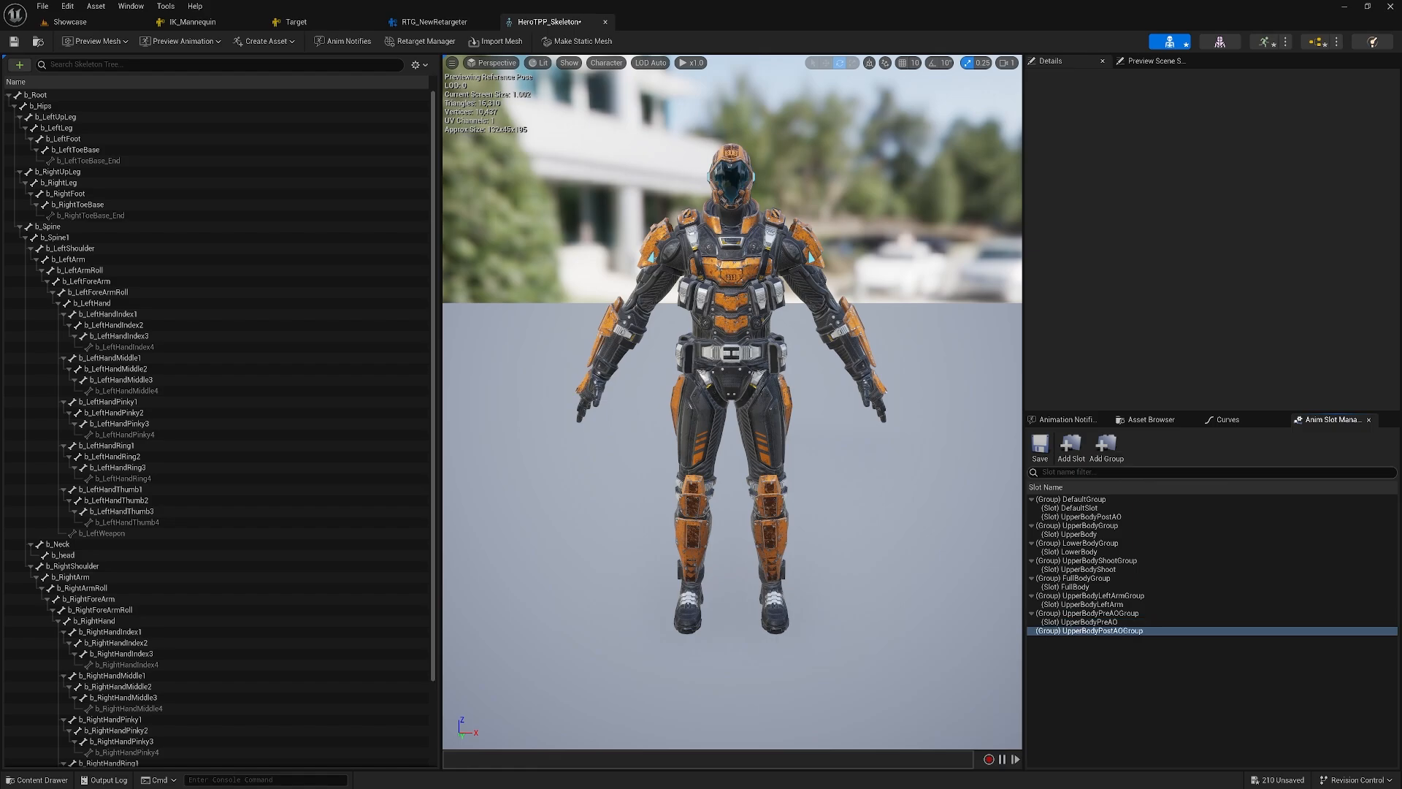
{"action": "right_click", "coordinate": [1139, 515]}
{"action": "mouse_move", "coordinate": [1234, 536]}
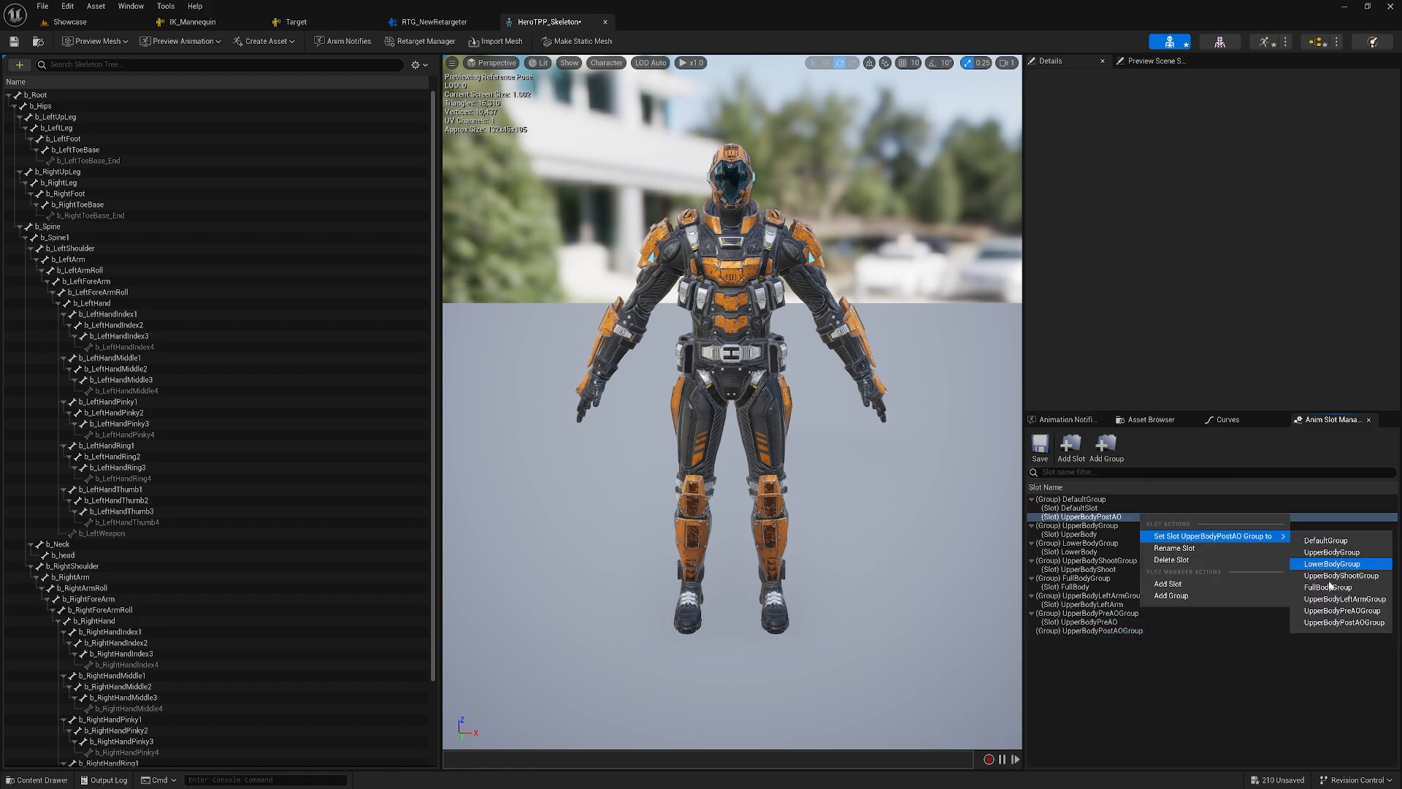
{"action": "left_click", "coordinate": [1346, 623]}
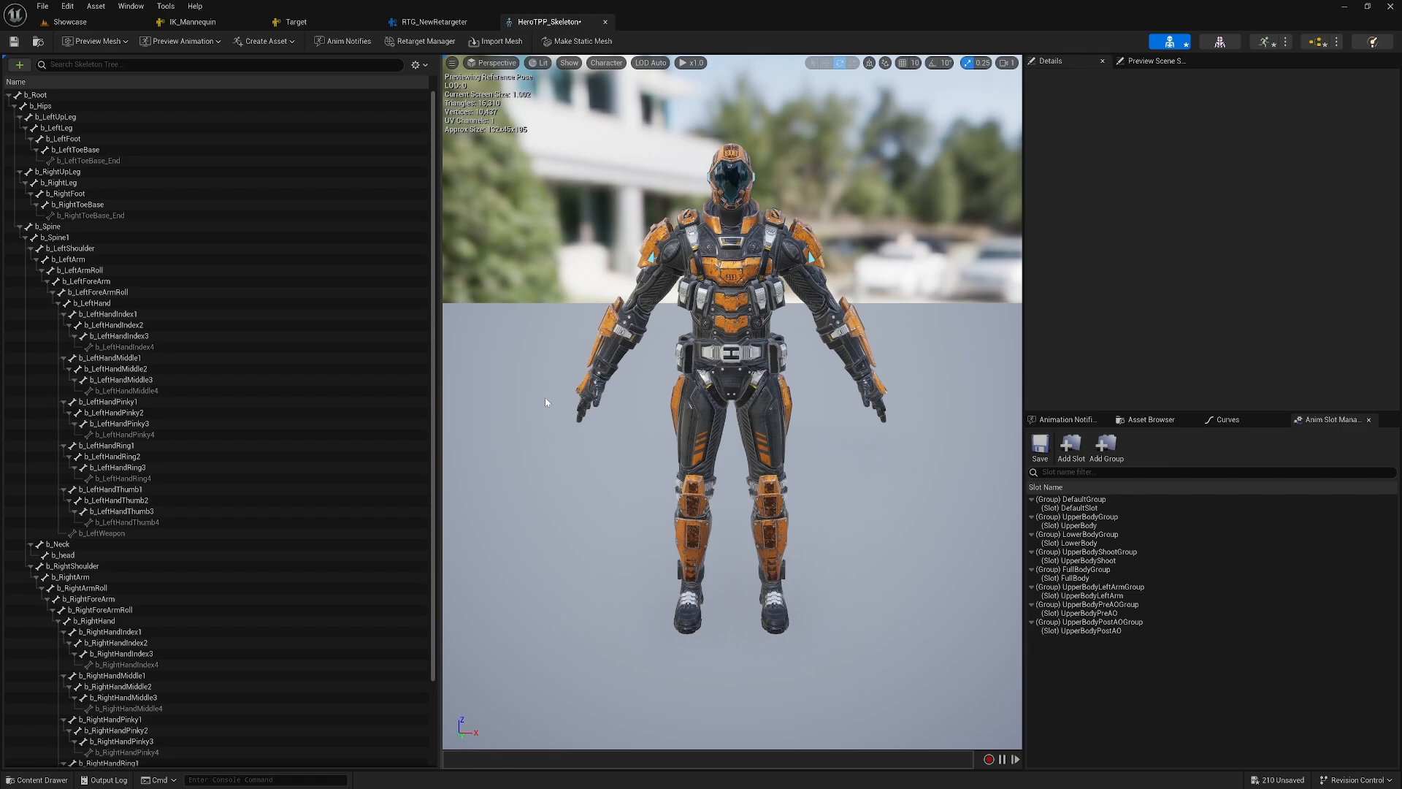
- Open the SK_Mannequin skeleton from the SurvivalGameKitV2/Meshes/Skeletal folder
{"action": "left_click", "coordinate": [80, 22]}
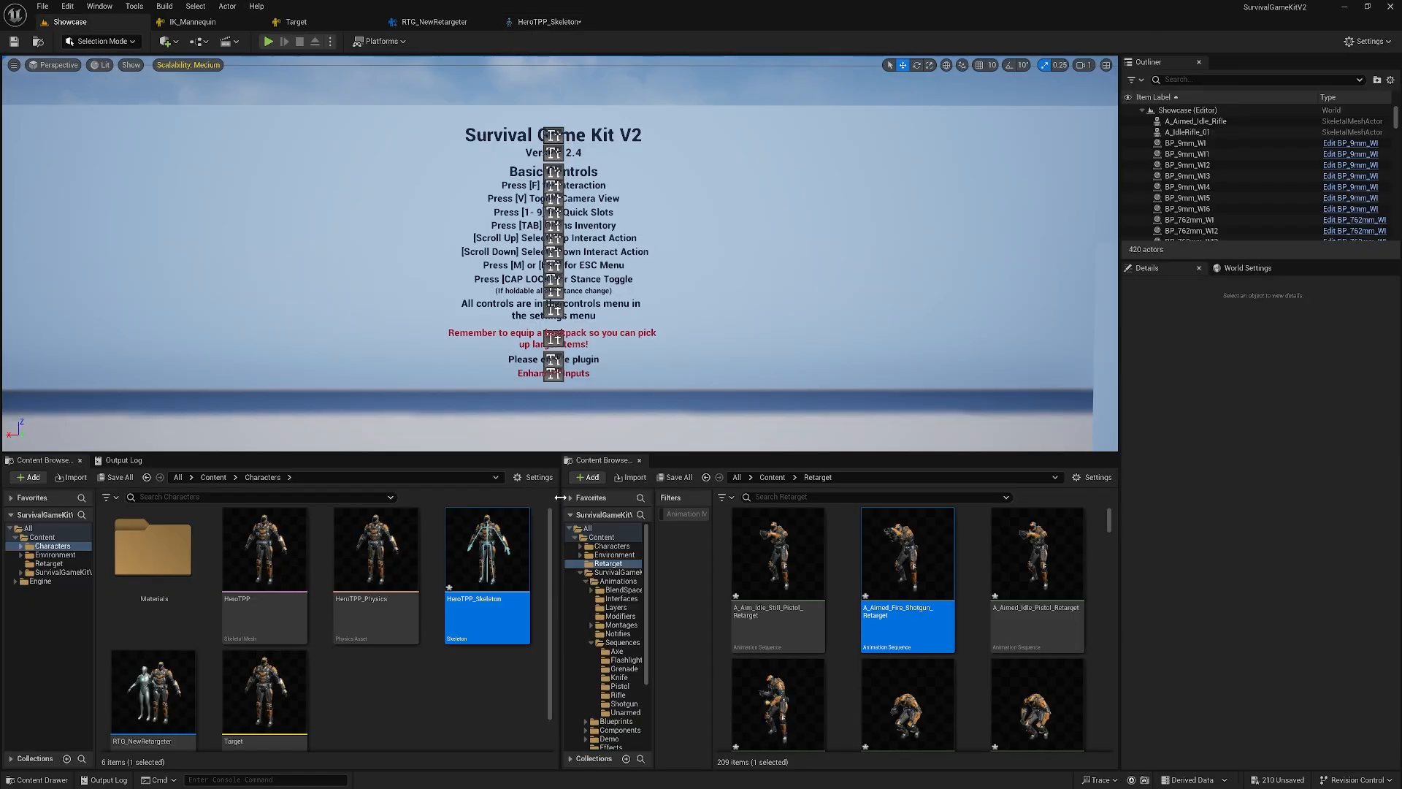
{"action": "left_click", "coordinate": [773, 477]}
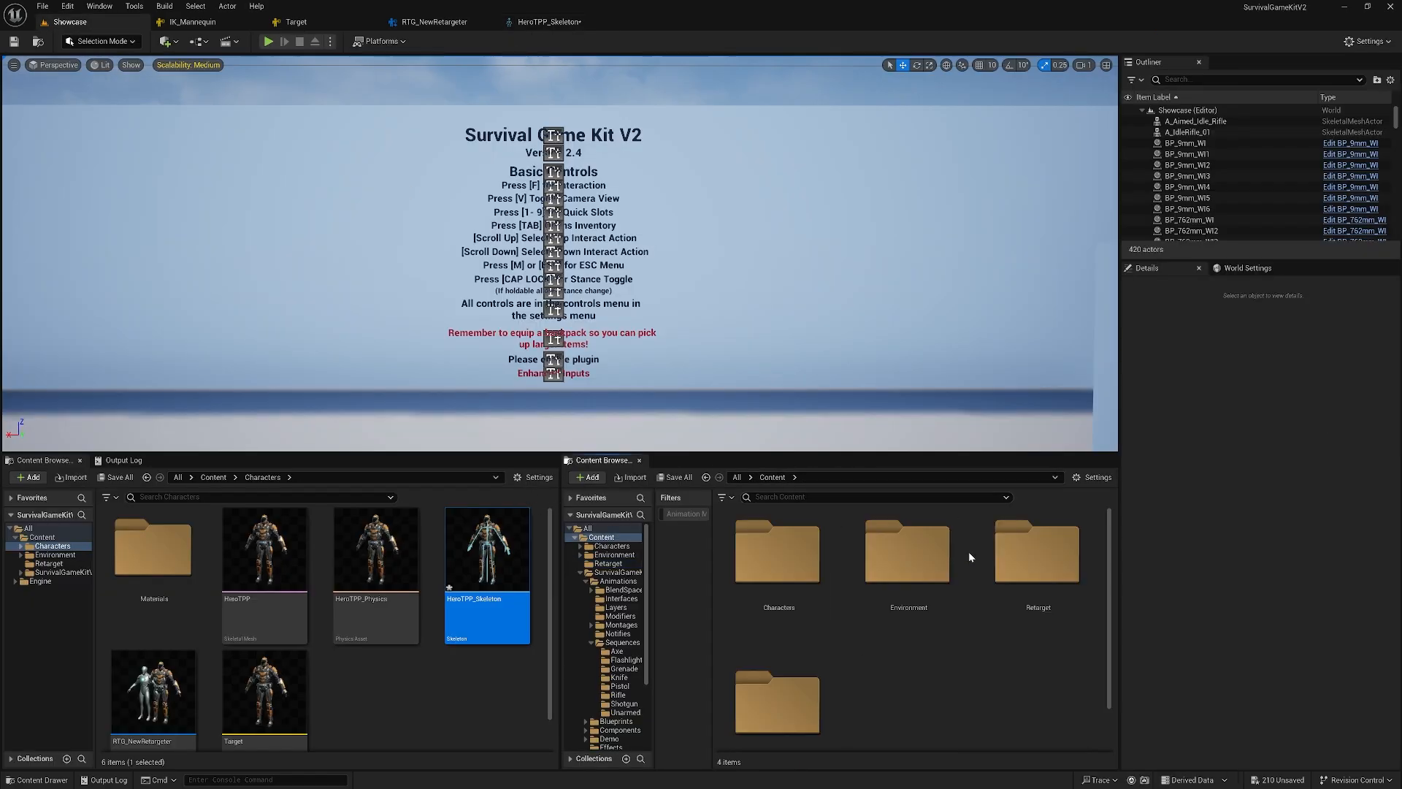
{"action": "scroll", "coordinate": [929, 642], "scroll_direction": "down", "scroll_amount": 1}
{"action": "left_click", "coordinate": [773, 639]}
{"action": "double_click", "coordinate": [774, 640]}
{"action": "scroll", "coordinate": [942, 646], "scroll_direction": "down", "scroll_amount": 1}
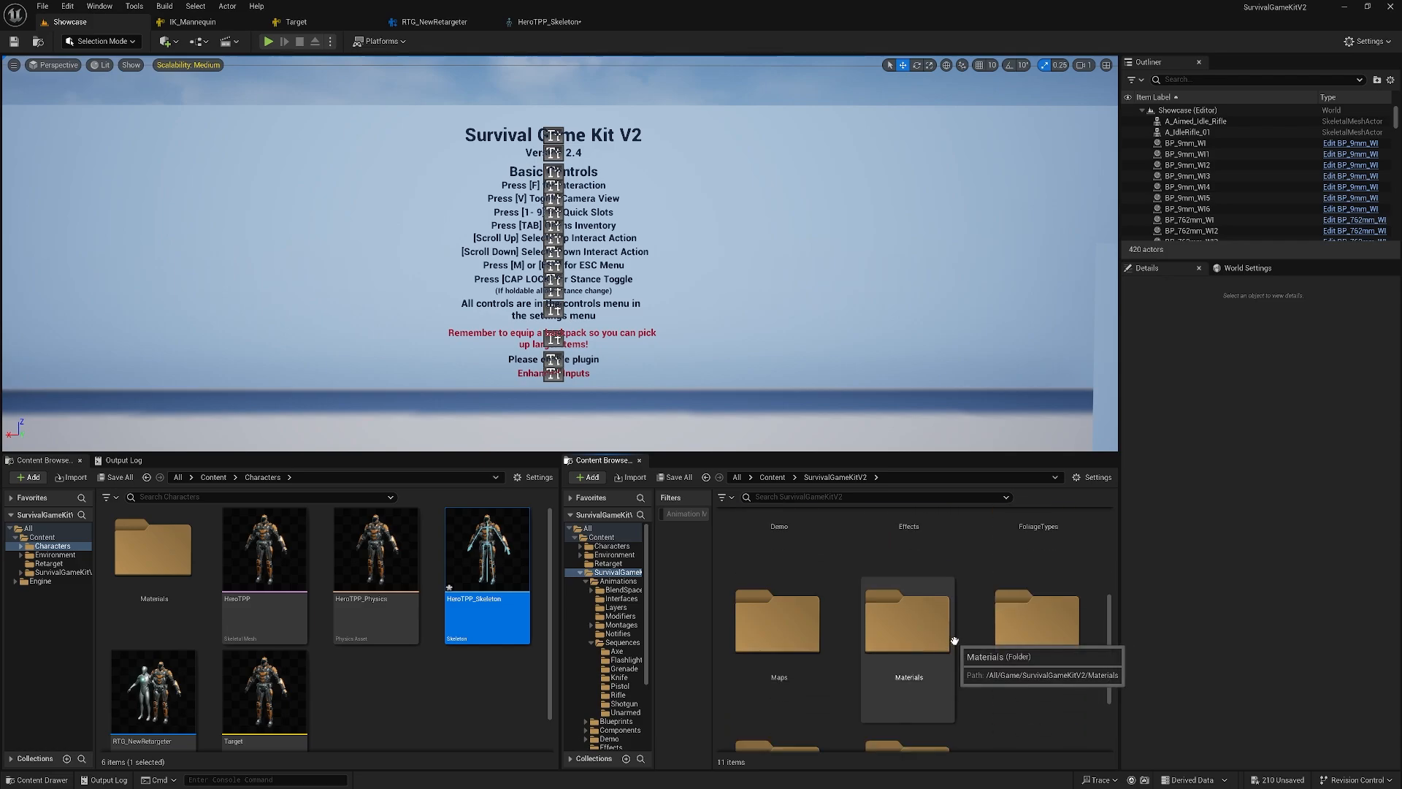
{"action": "double_click", "coordinate": [1059, 564]}
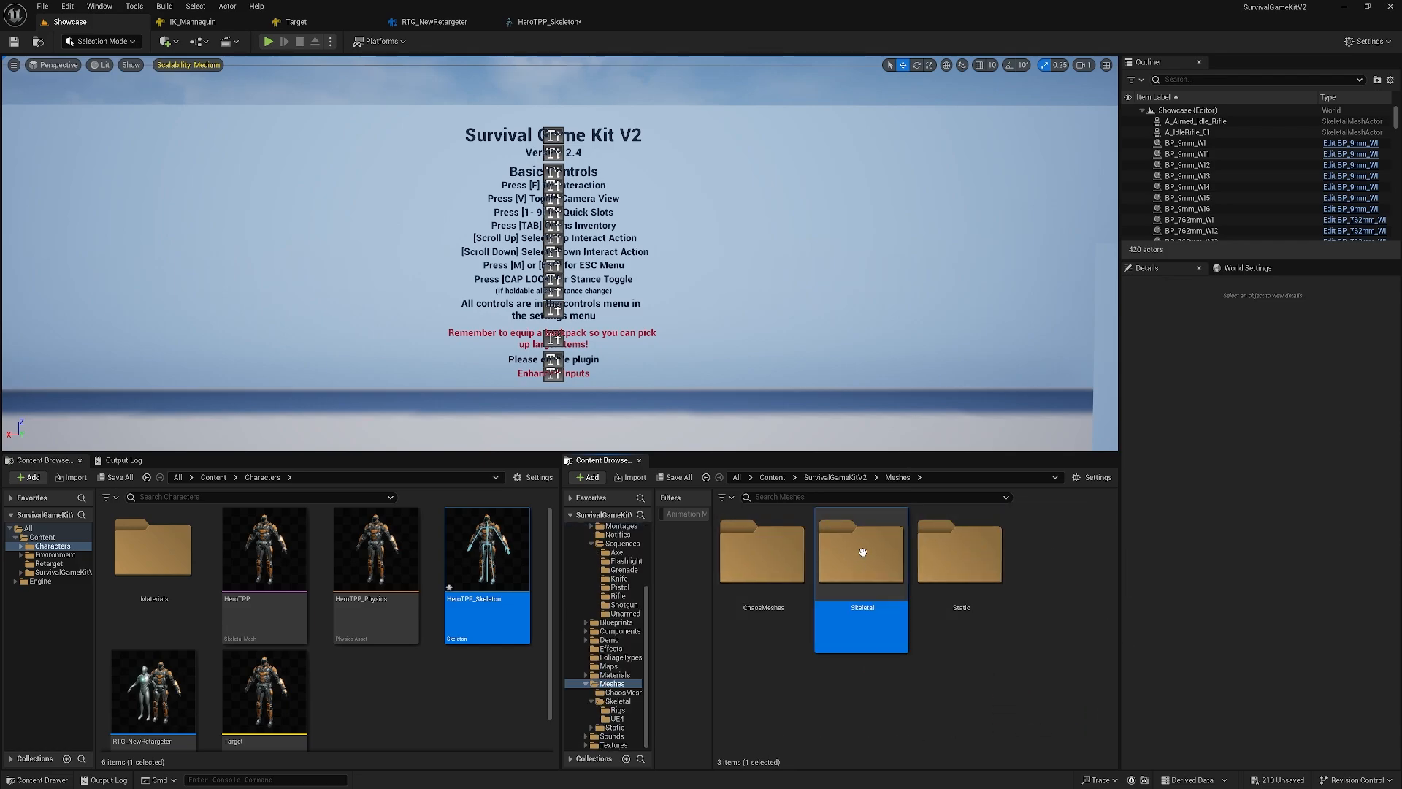
{"action": "double_click", "coordinate": [876, 555]}
{"action": "scroll", "coordinate": [966, 608], "scroll_direction": "down", "scroll_amount": 3}
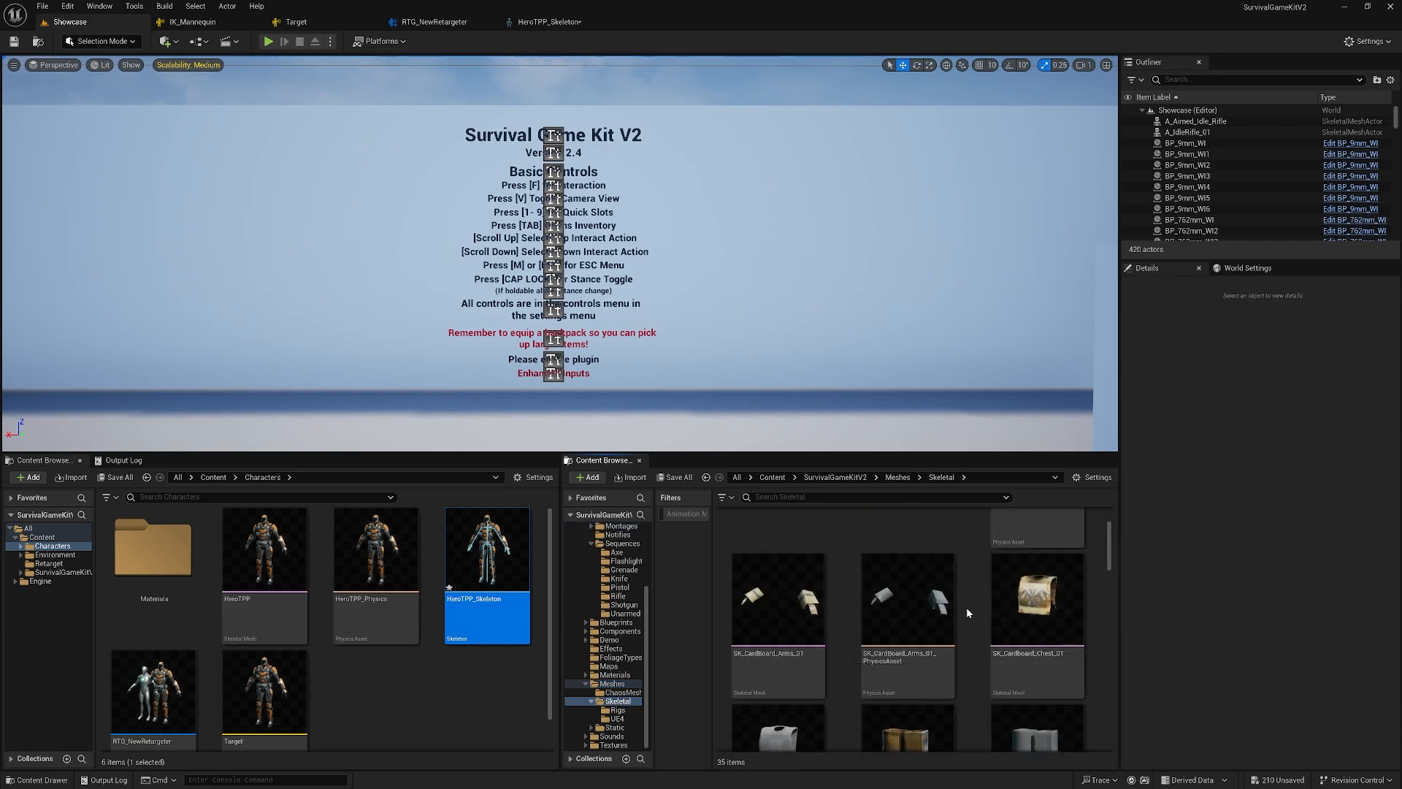
{"action": "scroll", "coordinate": [967, 611], "scroll_direction": "down", "scroll_amount": 3}
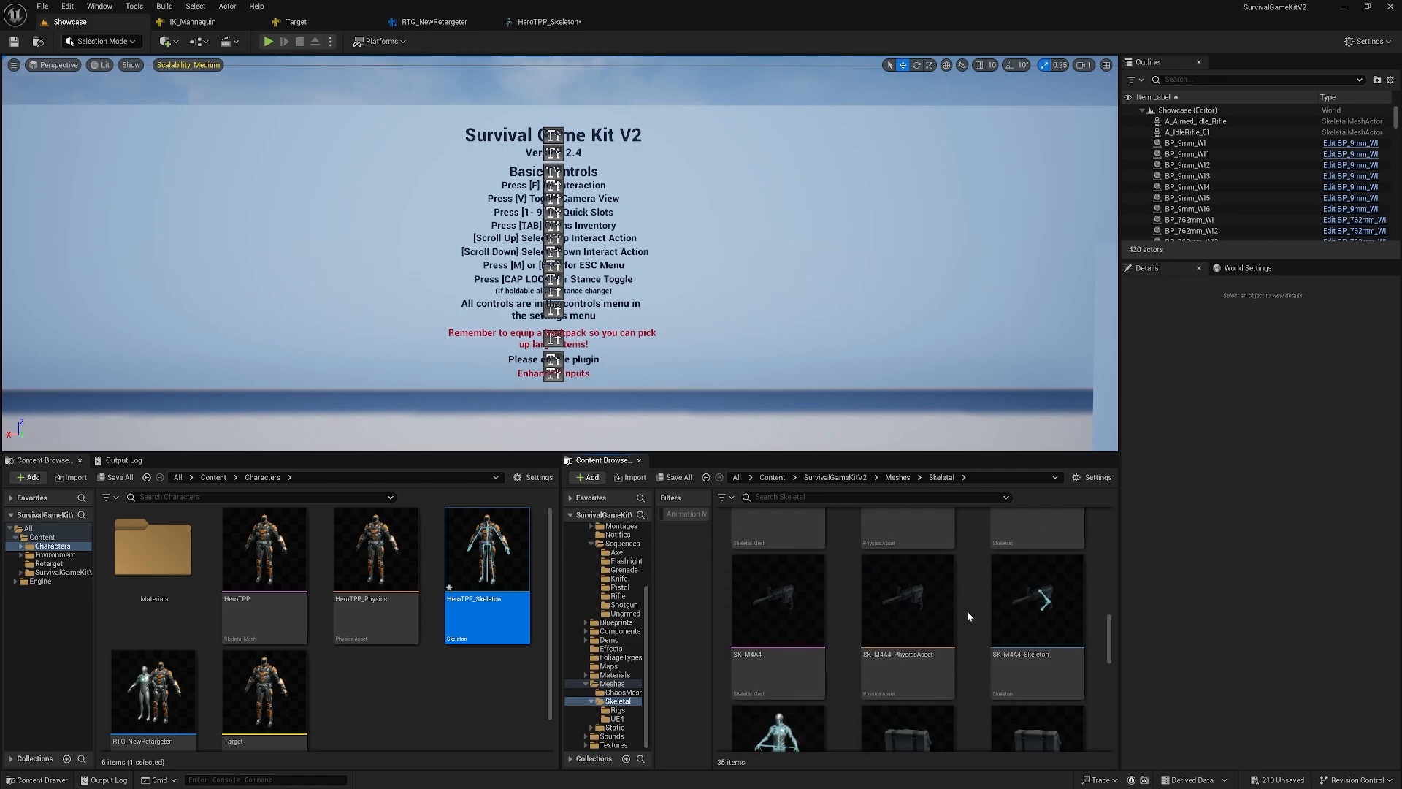
{"action": "double_click", "coordinate": [769, 580]}
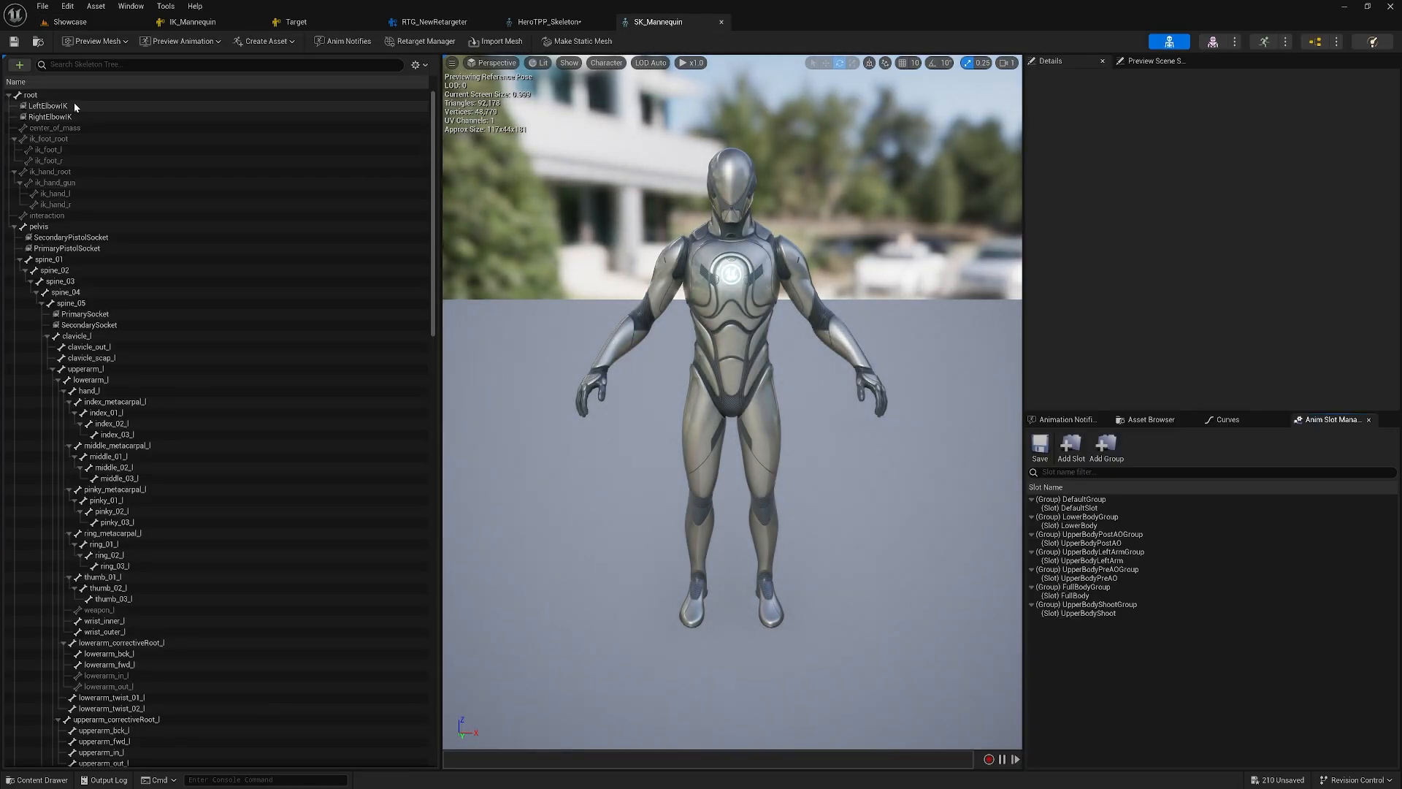
- Copy the LeftElbowIK and RightElbowIK sockets from SK_Mannequin's root bone and paste them onto the b_Root bone of HeroTPP_Skeleton
{"action": "left_click", "coordinate": [76, 107]}
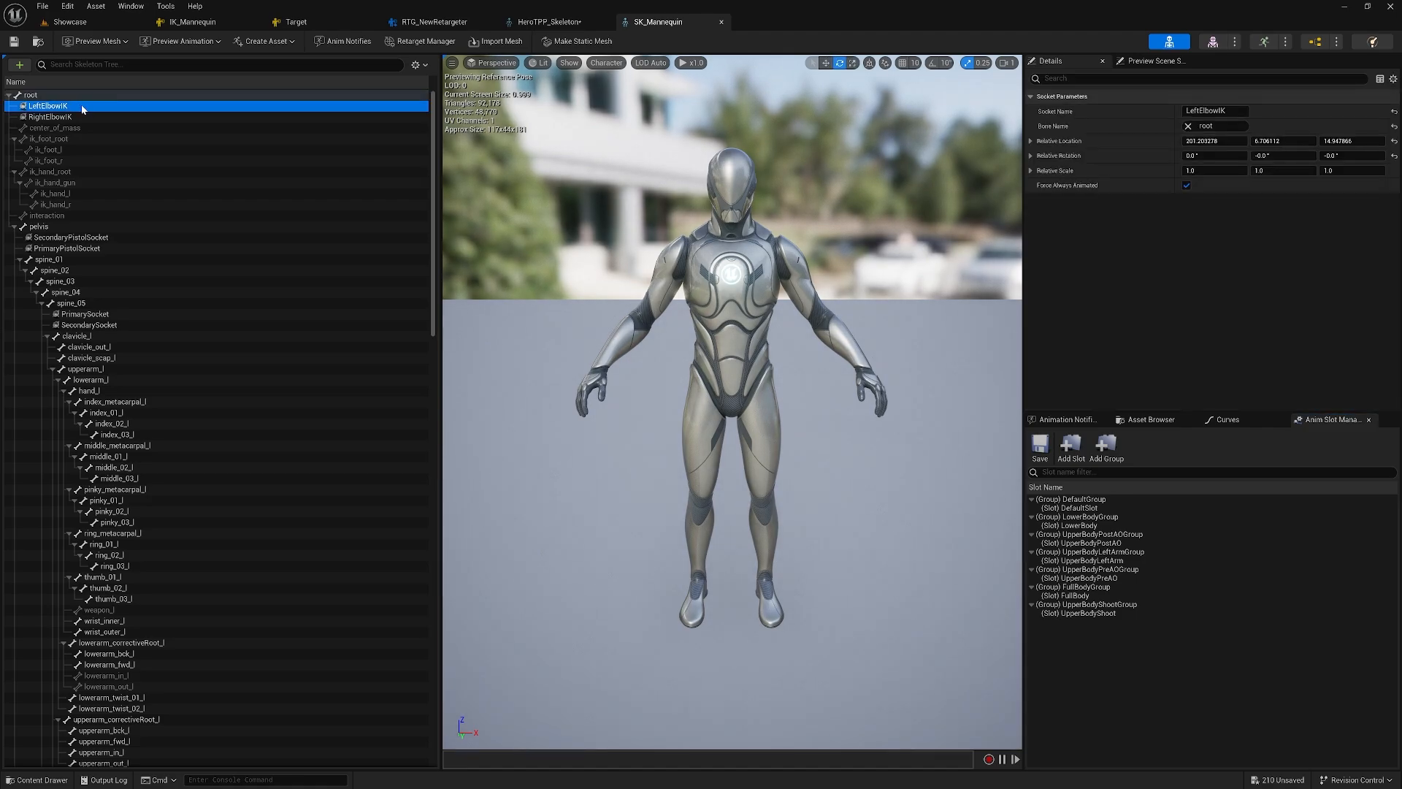
{"action": "left_click", "coordinate": [73, 117], "text": "ctrl"}
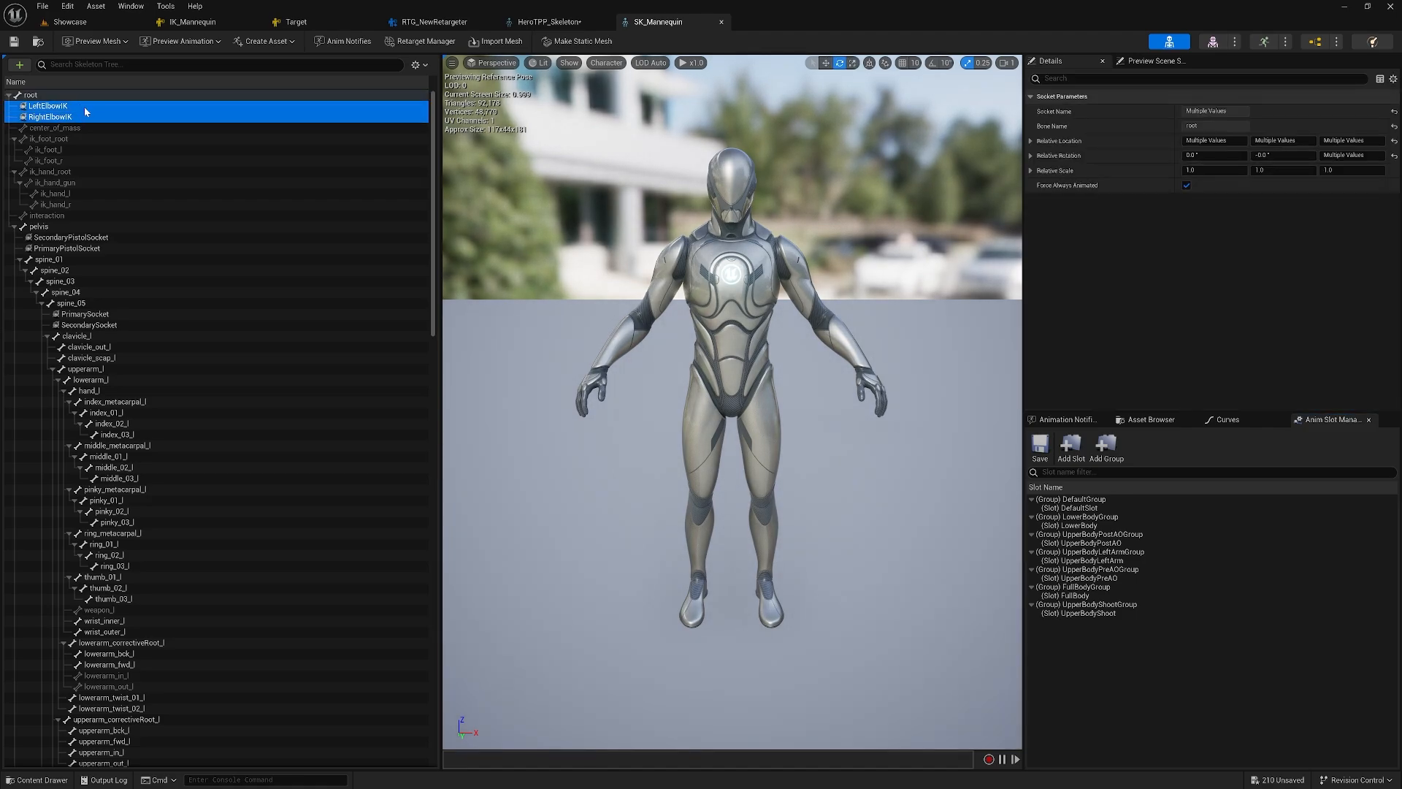
{"action": "right_click", "coordinate": [84, 108]}
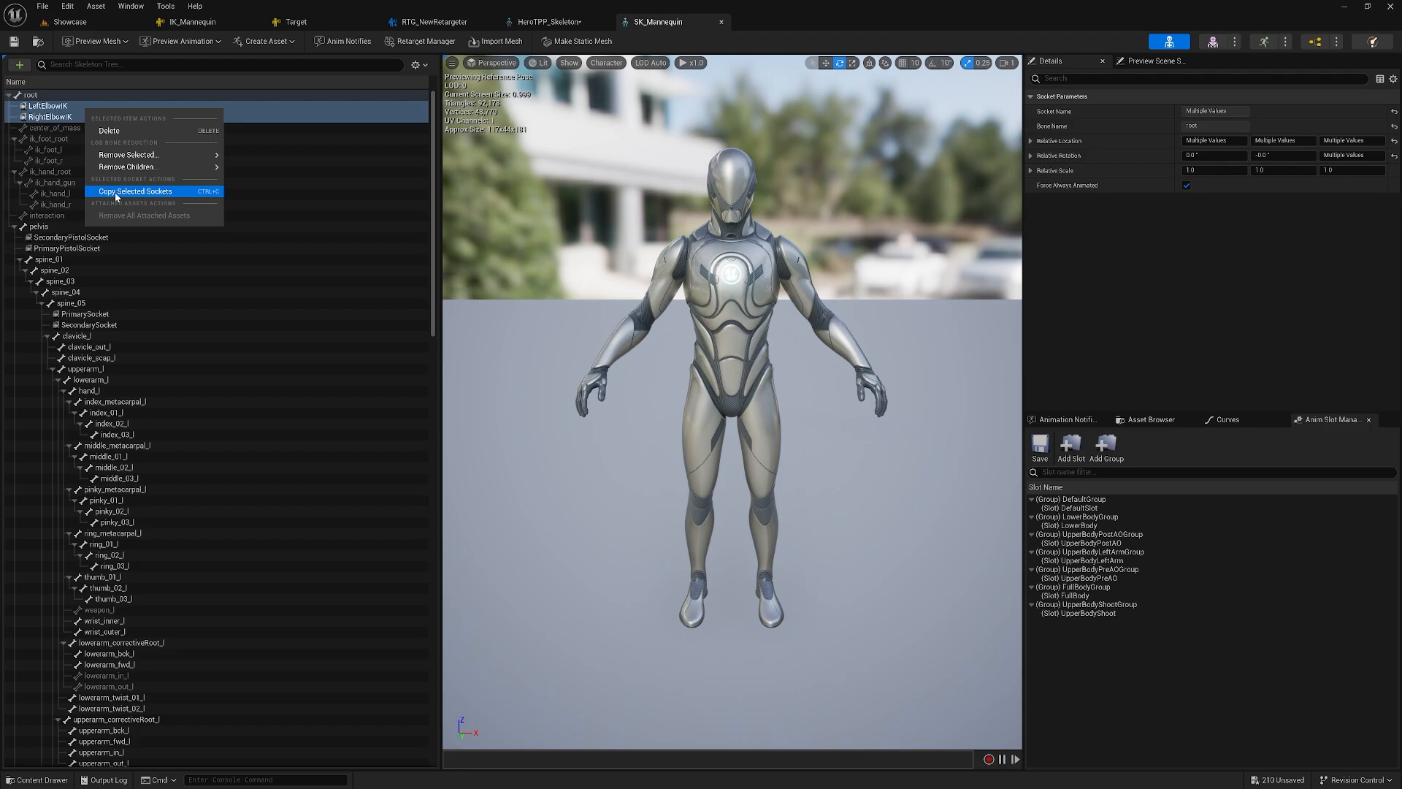
{"action": "left_click", "coordinate": [130, 191]}
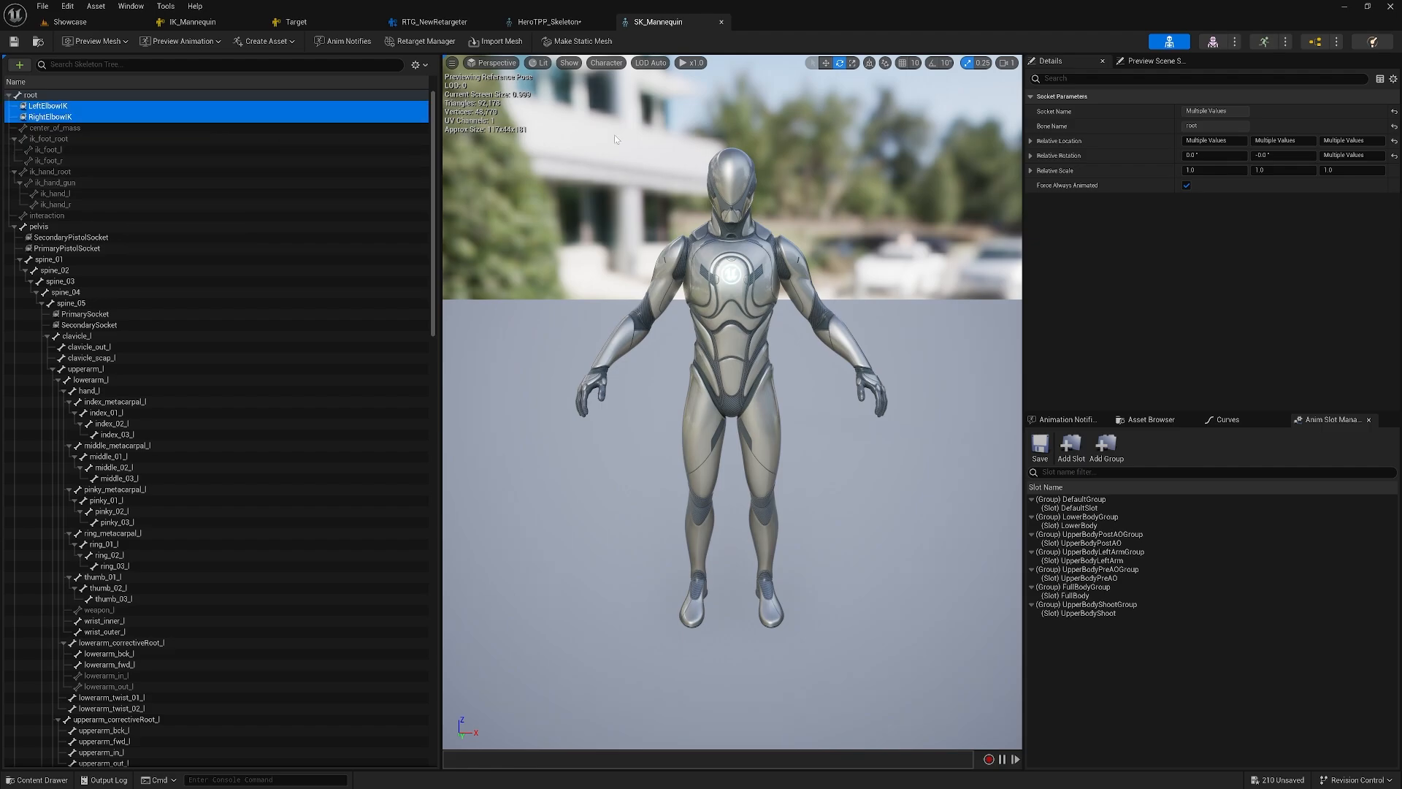
{"action": "left_click", "coordinate": [551, 22]}
{"action": "right_click", "coordinate": [39, 96]}
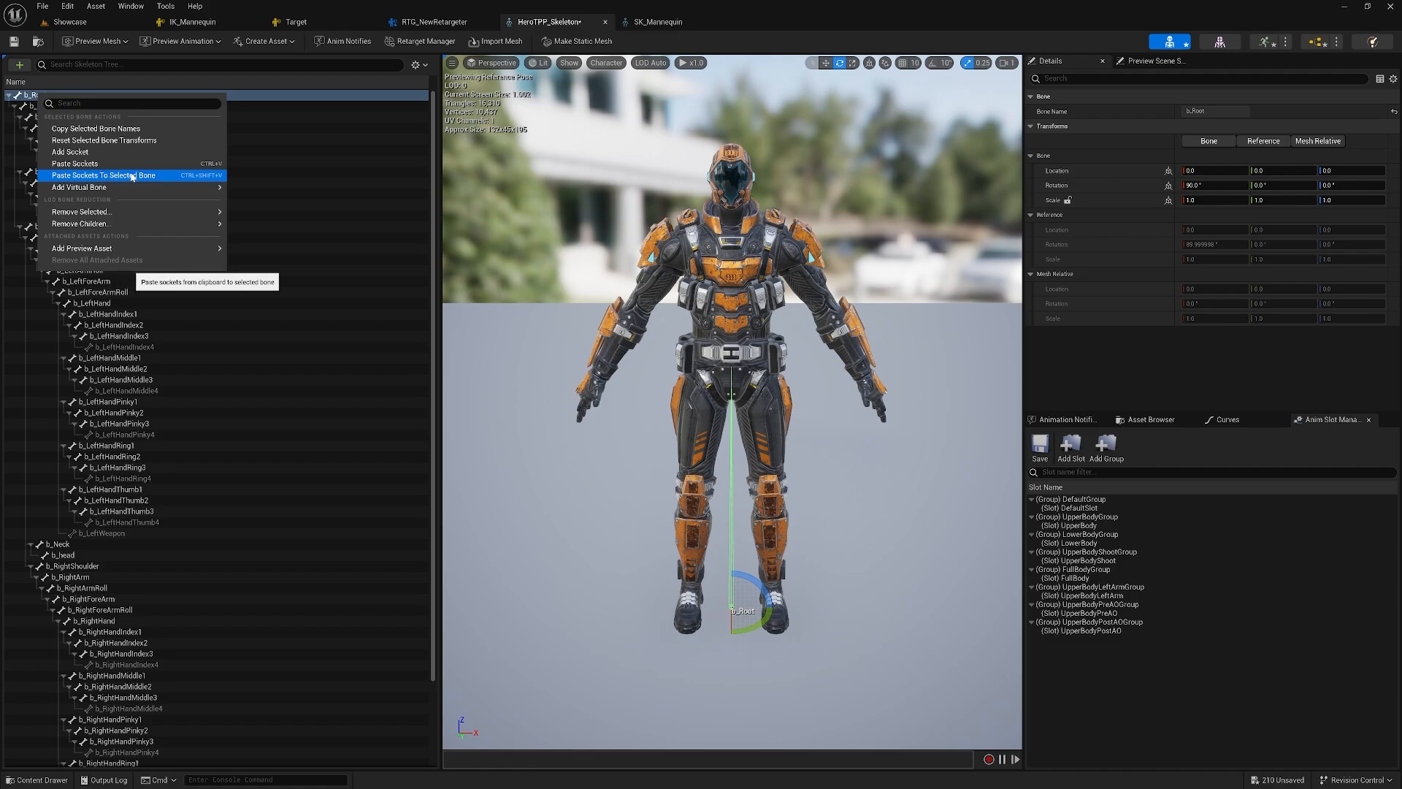
{"action": "left_click", "coordinate": [106, 176]}
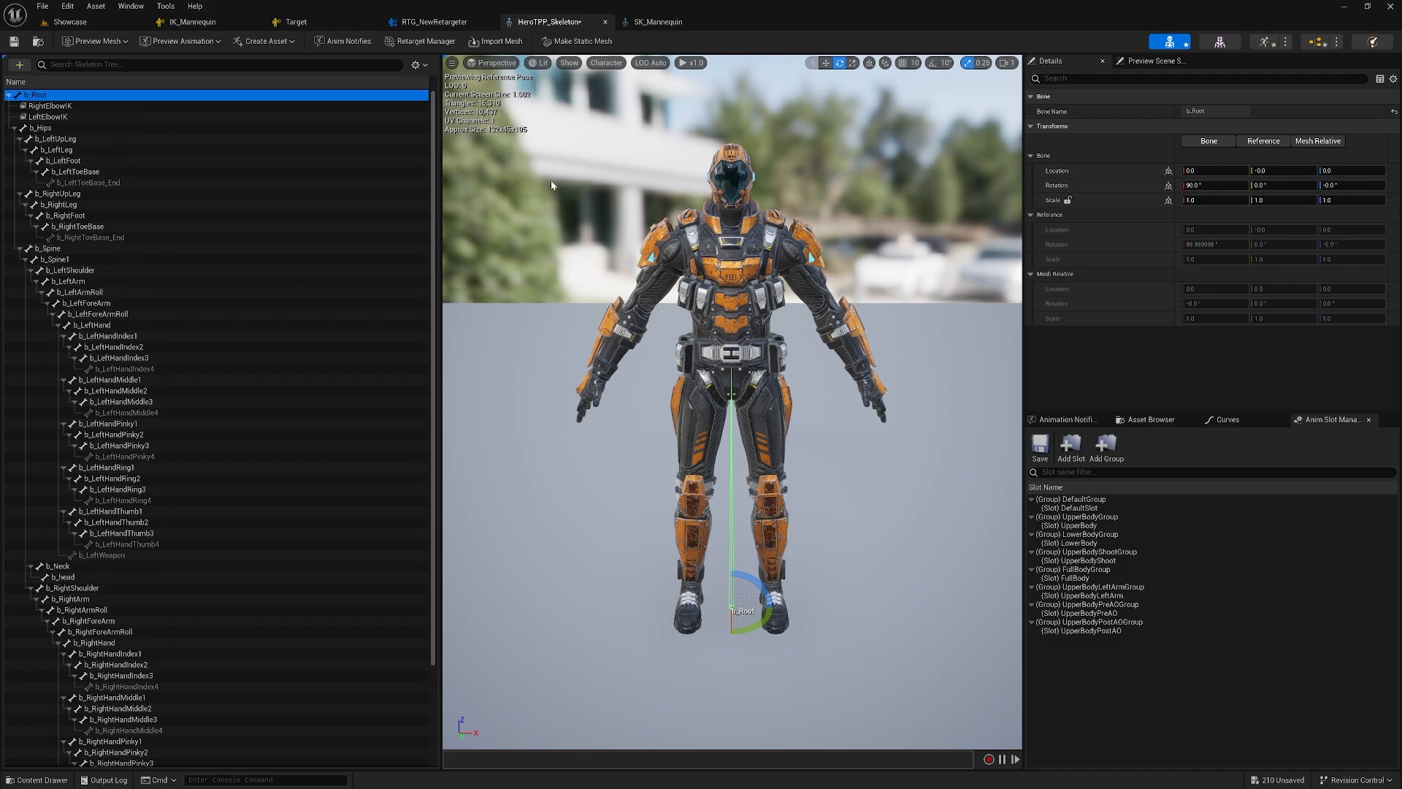
- Copy SecondaryPistolSocket and PrimaryPistolSocket from SK_Mannequin's pelvis bone and paste them onto the b_Hips bone of HeroTPP_Skeleton
{"action": "left_click", "coordinate": [657, 22]}
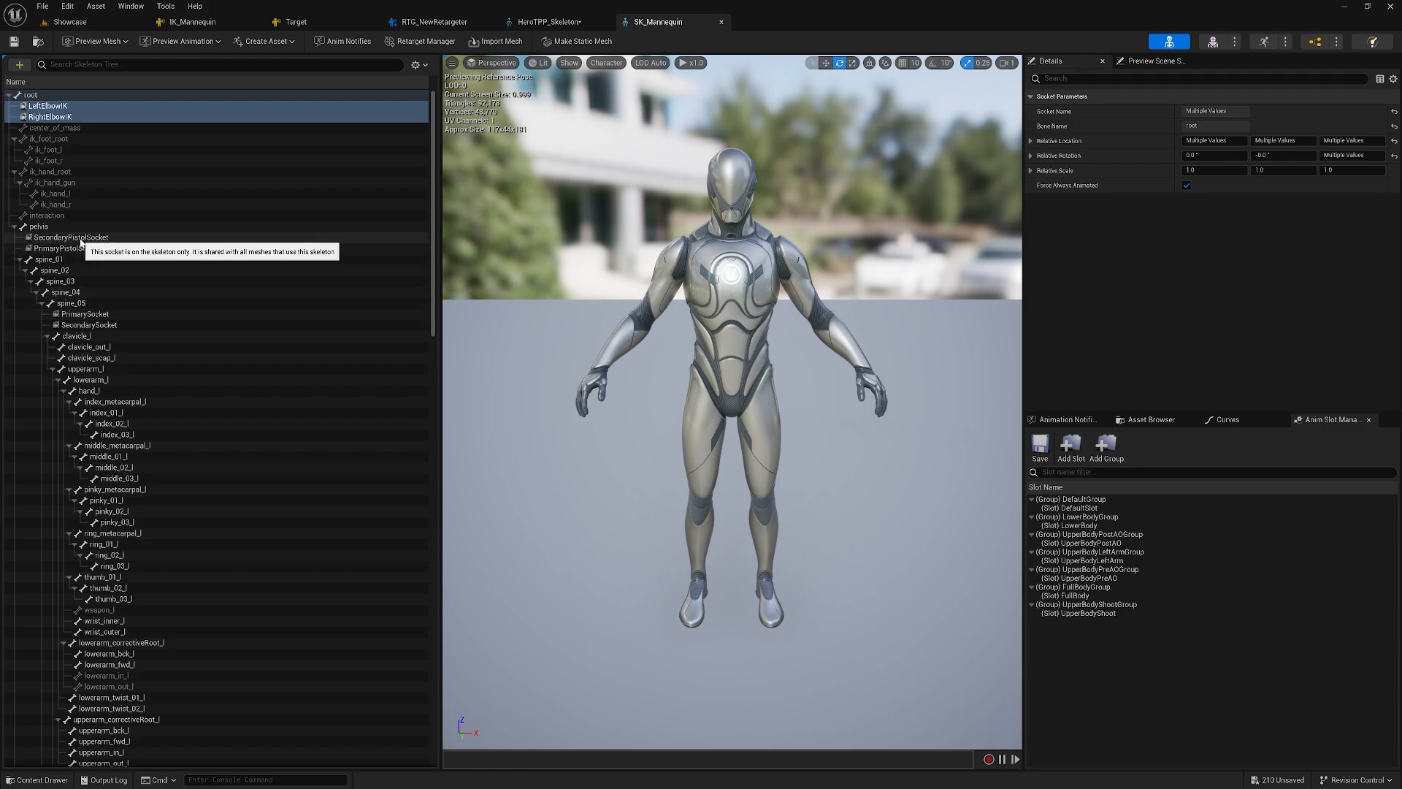
{"action": "left_click", "coordinate": [130, 238]}
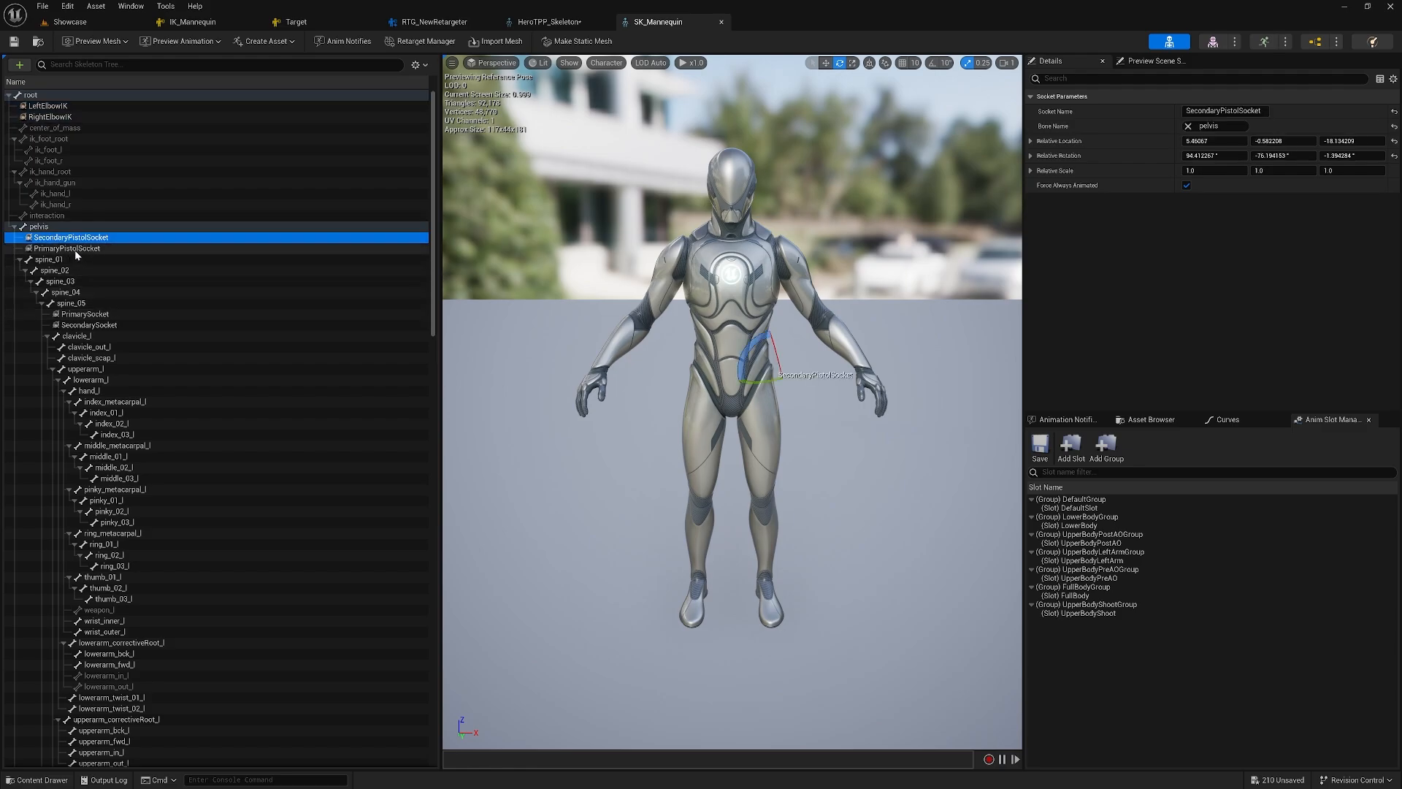
{"action": "left_click", "coordinate": [117, 248], "text": "ctrl"}
{"action": "right_click", "coordinate": [125, 238]}
{"action": "mouse_move", "coordinate": [180, 292]}
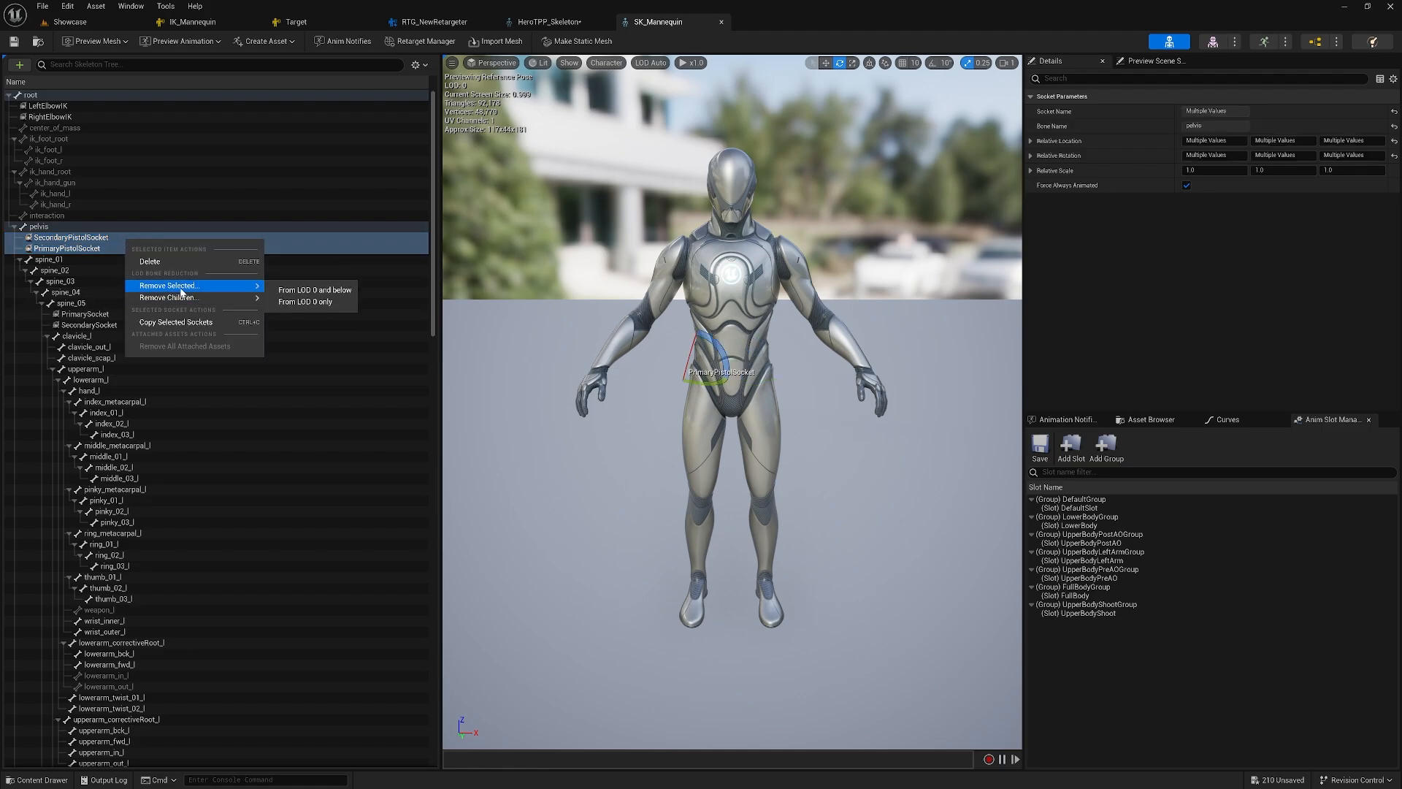
{"action": "left_click", "coordinate": [176, 322]}
{"action": "left_click", "coordinate": [551, 22]}
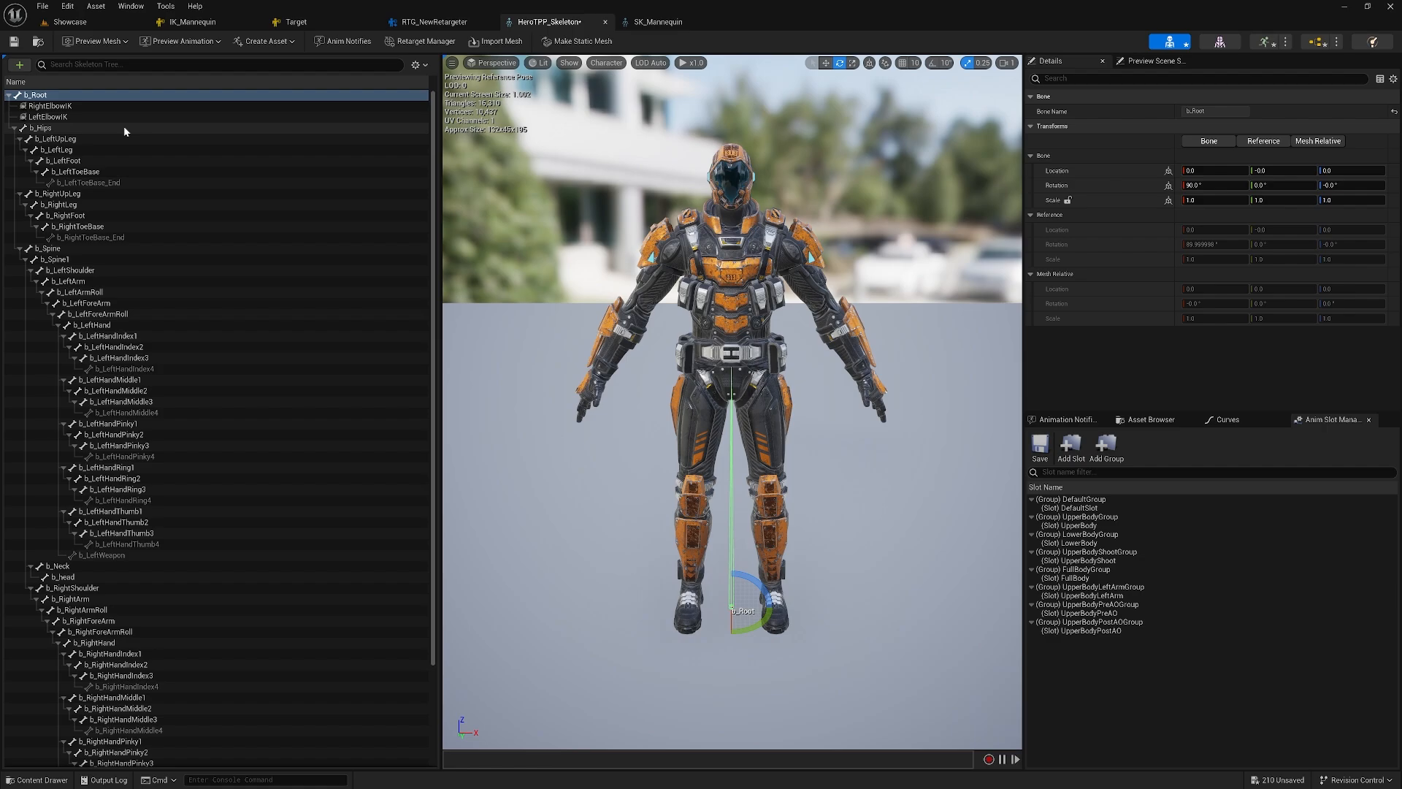
{"action": "left_click", "coordinate": [90, 128]}
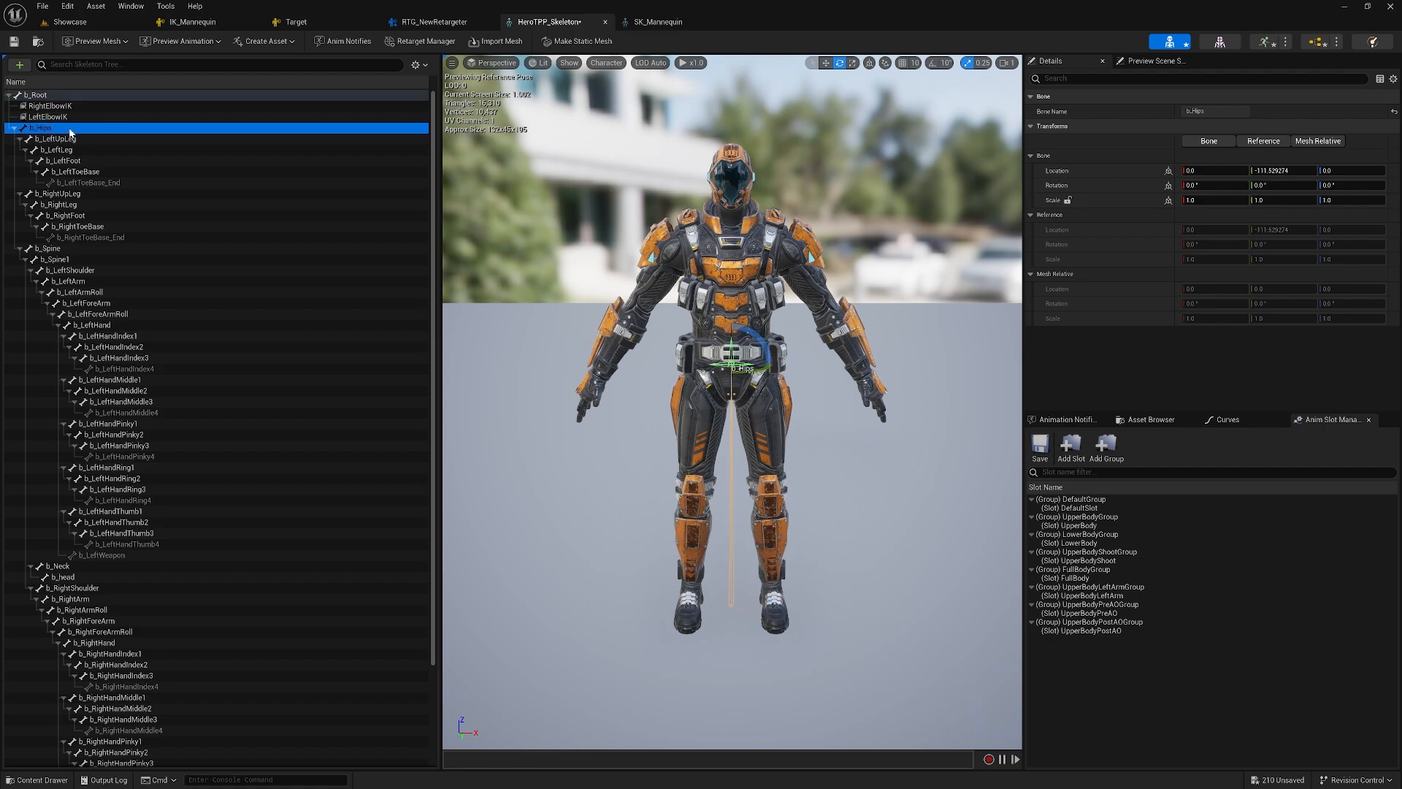
{"action": "right_click", "coordinate": [71, 132]}
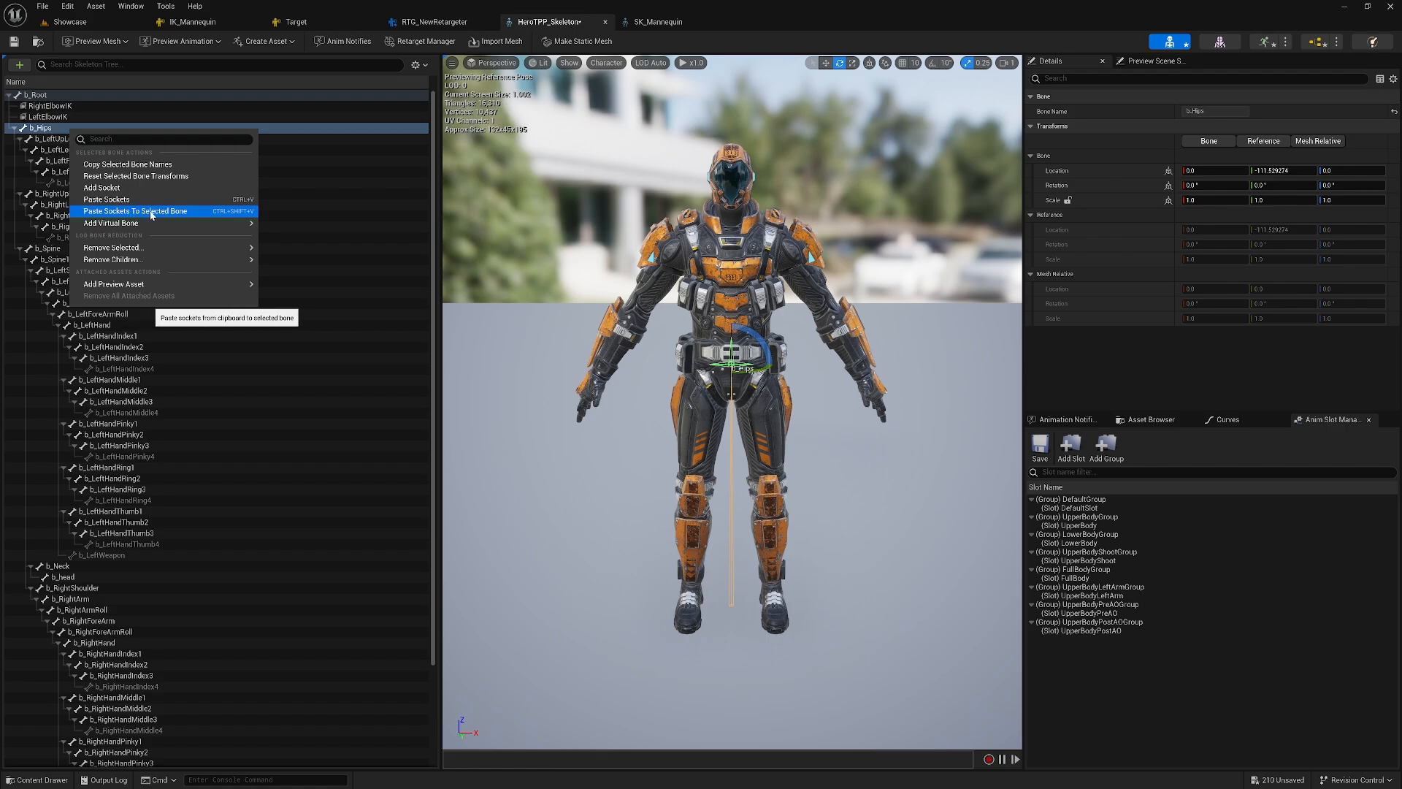
{"action": "left_click", "coordinate": [82, 212]}
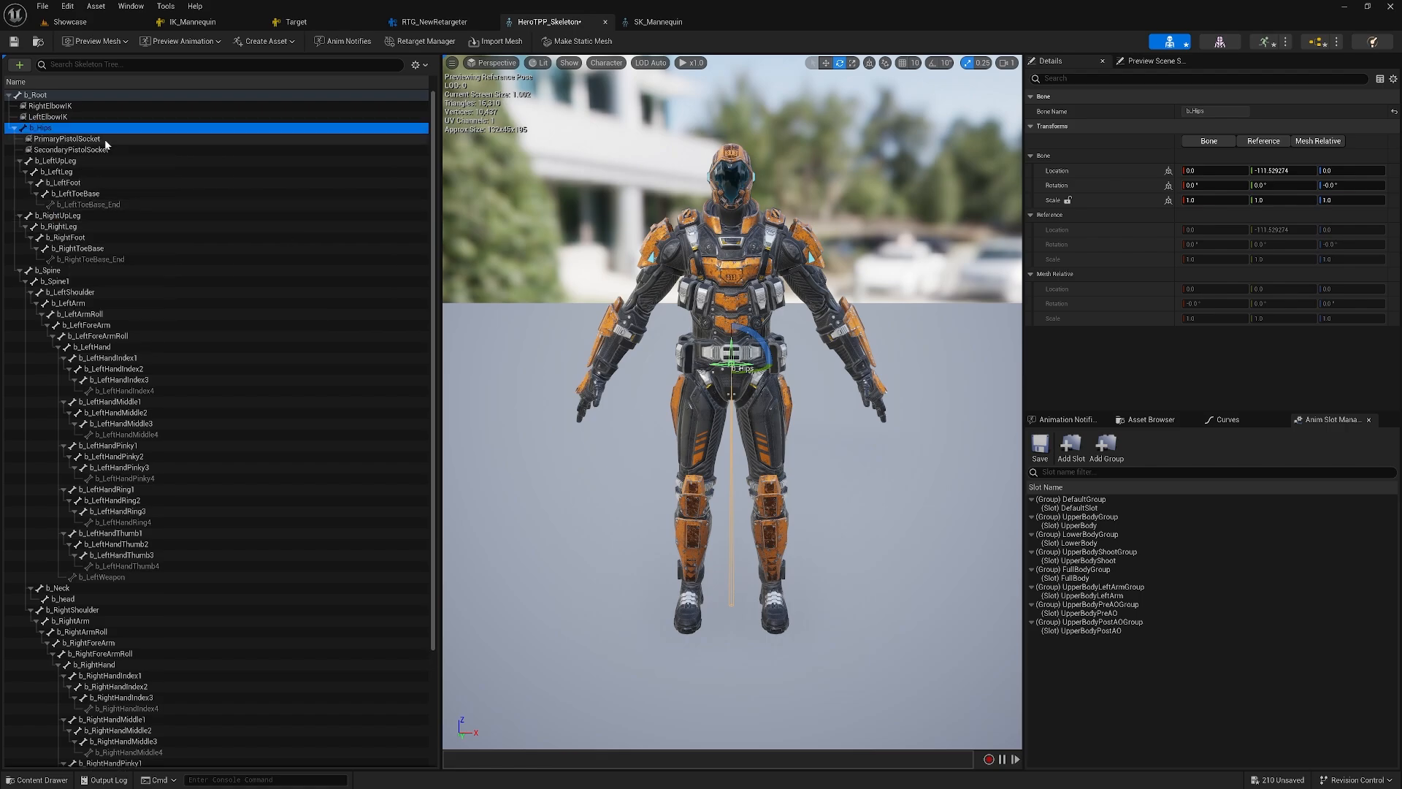
- Move PrimaryPistolSocket in world space out to the character's left hip, to a relative X location of about 20.7
{"action": "left_click", "coordinate": [67, 139]}
{"action": "key", "text": "f"}
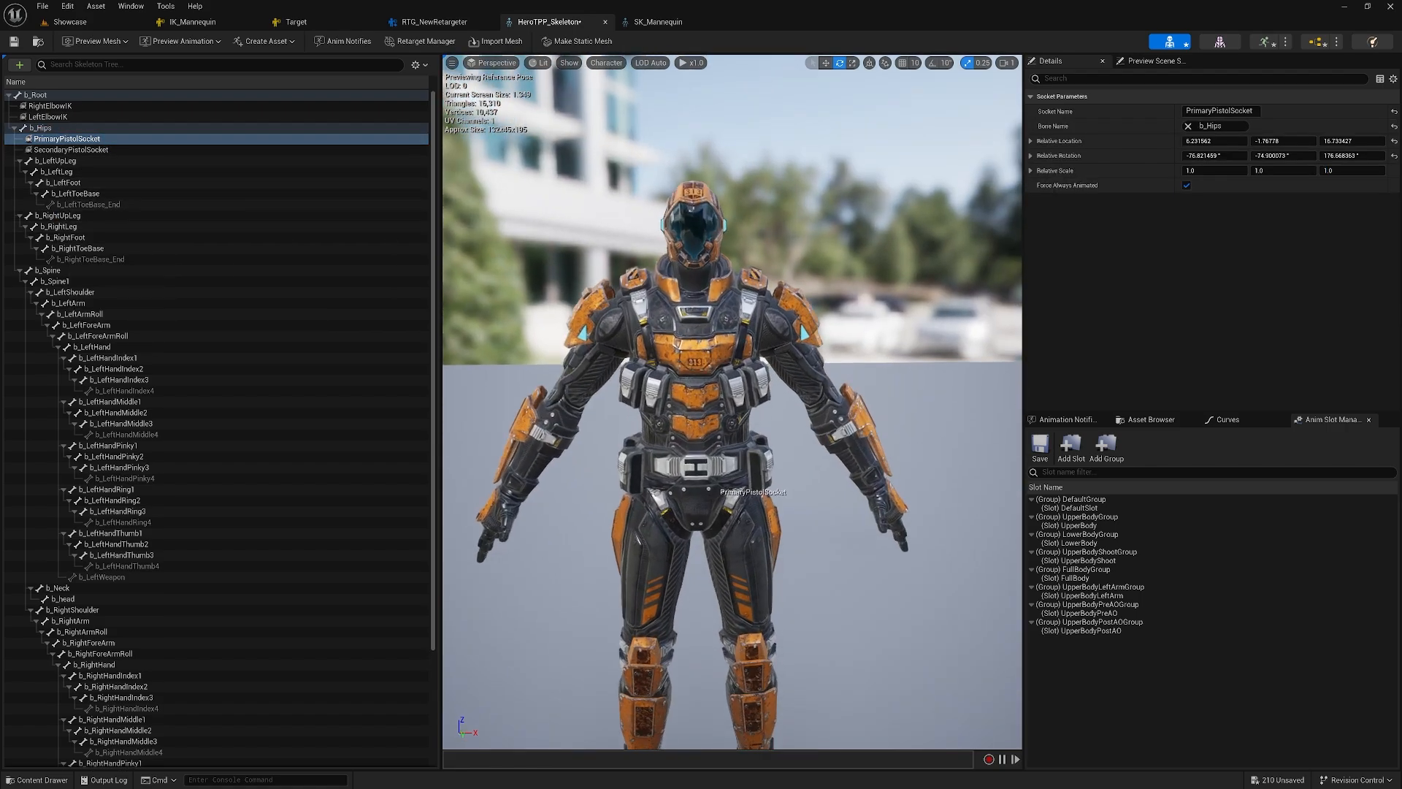
{"action": "key", "text": "w"}
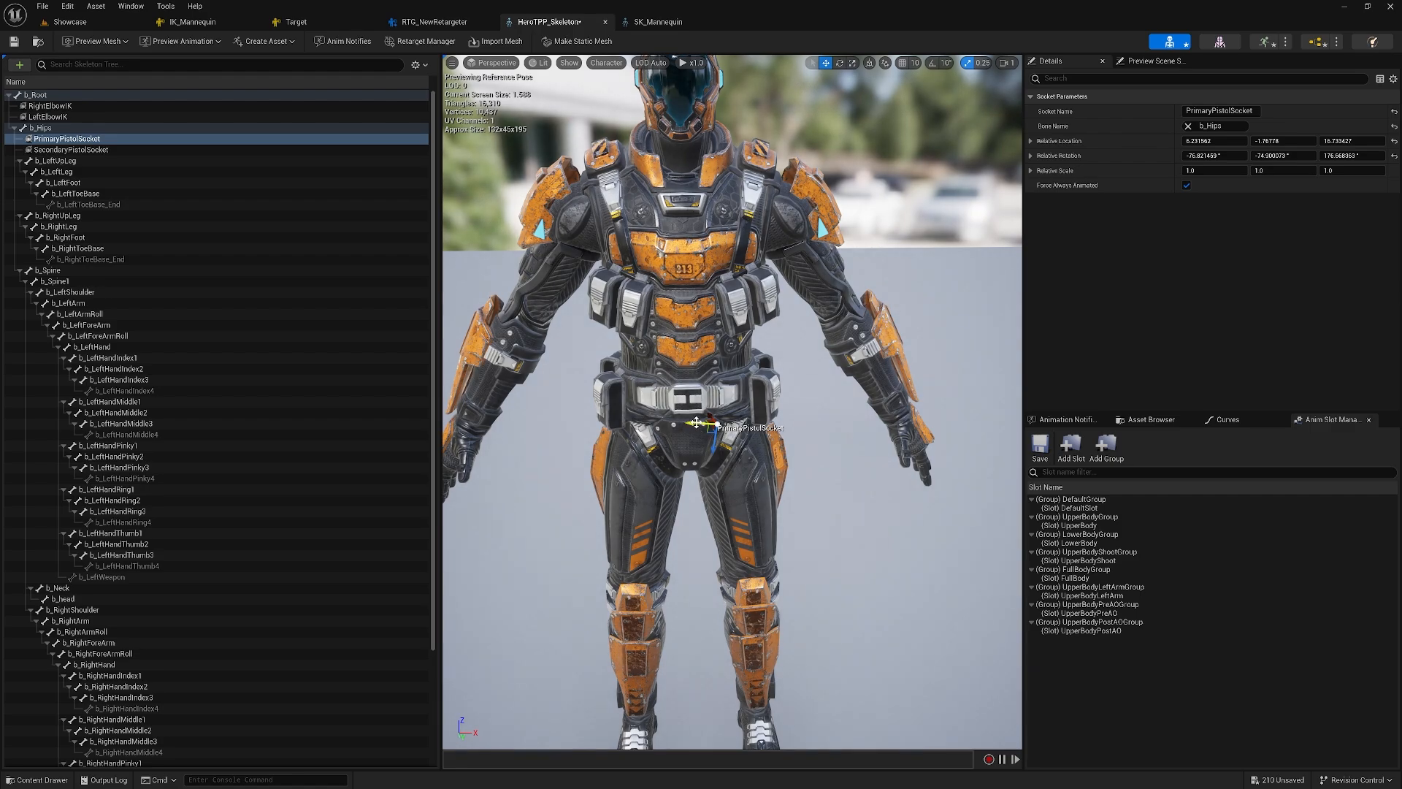
{"action": "left_click", "coordinate": [869, 64]}
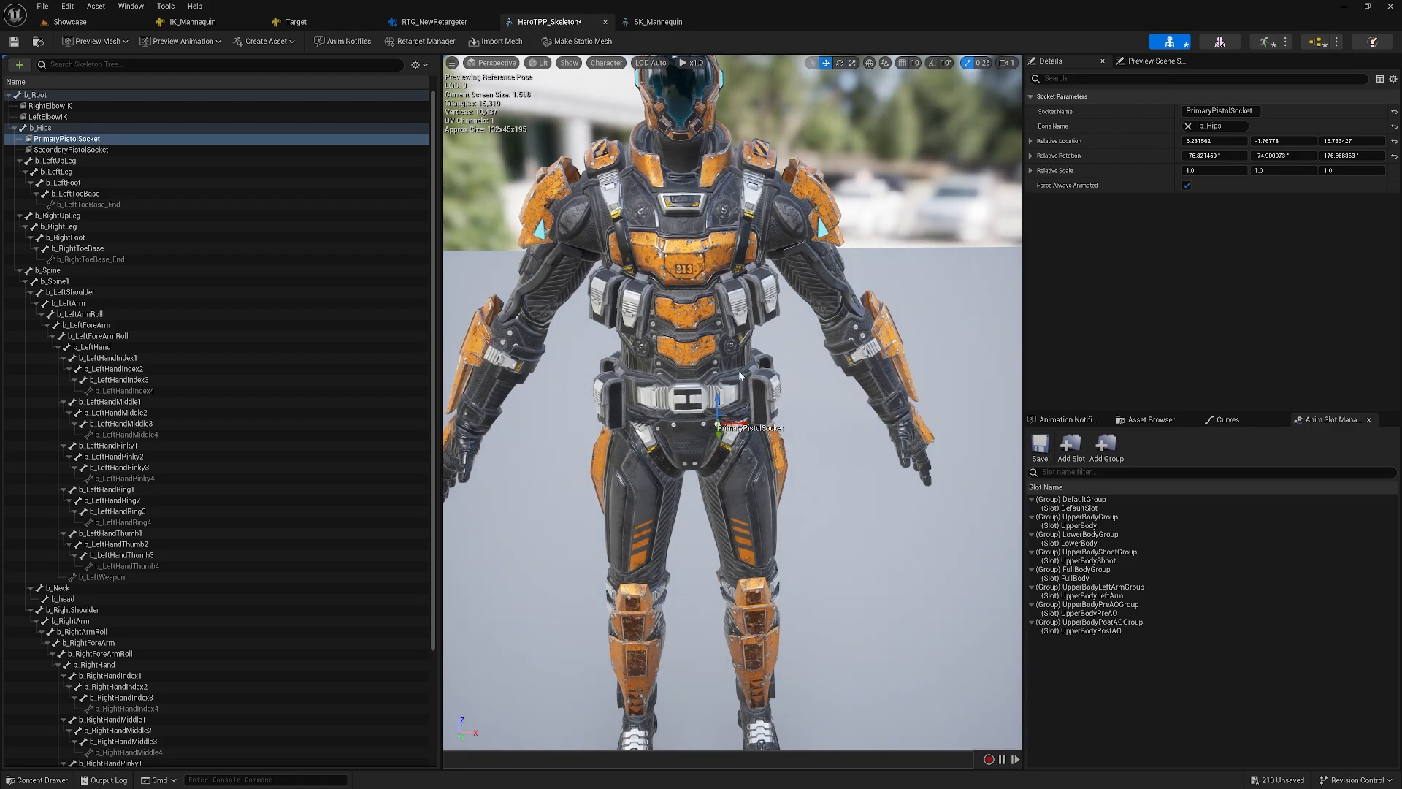
{"action": "left_click_drag", "start_coordinate": [740, 424], "coordinate": [806, 425]}
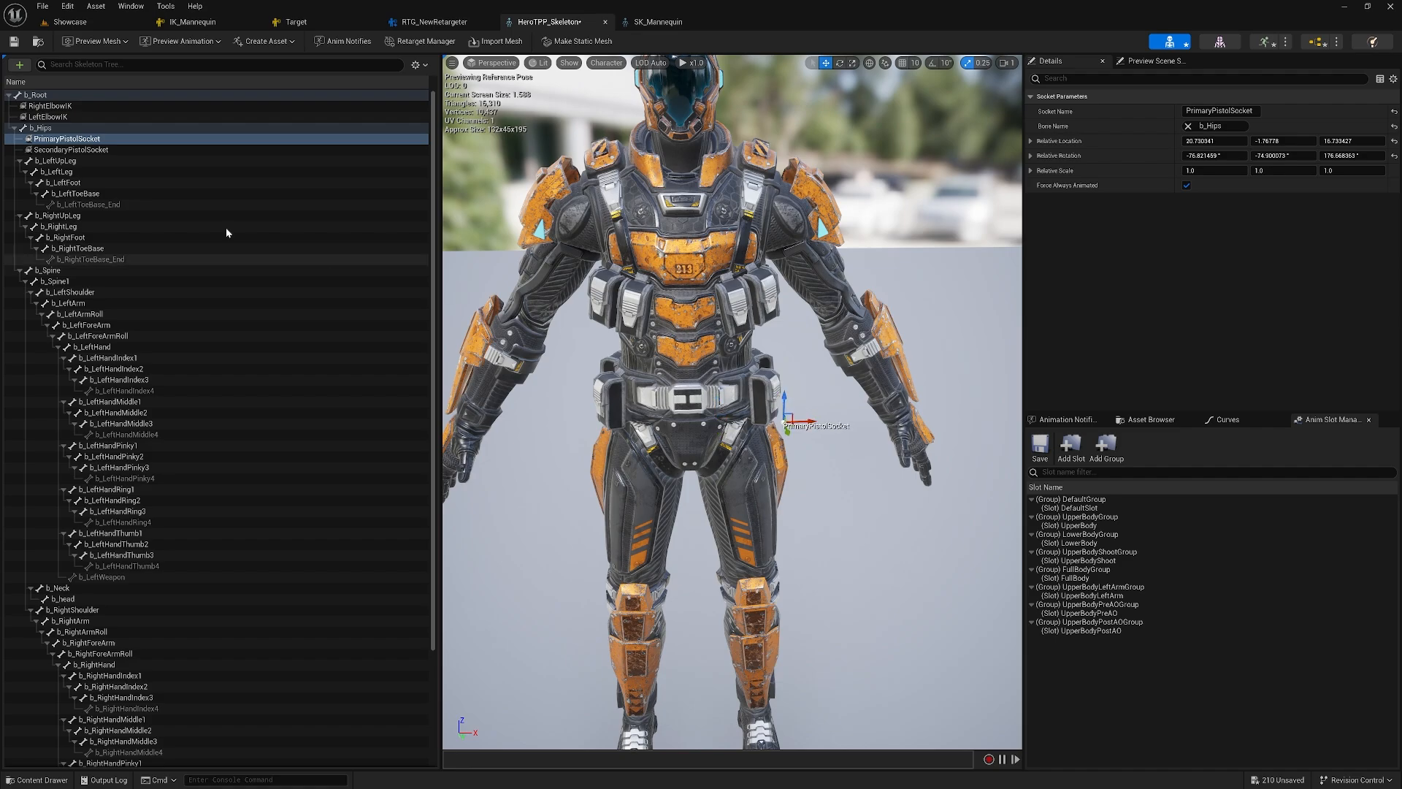
- Move SecondaryPistolSocket to the outside of the character's right hip, at a relative location of about -23.9, -0.6, 3.8
{"action": "left_click", "coordinate": [88, 150]}
{"action": "key", "text": "f"}
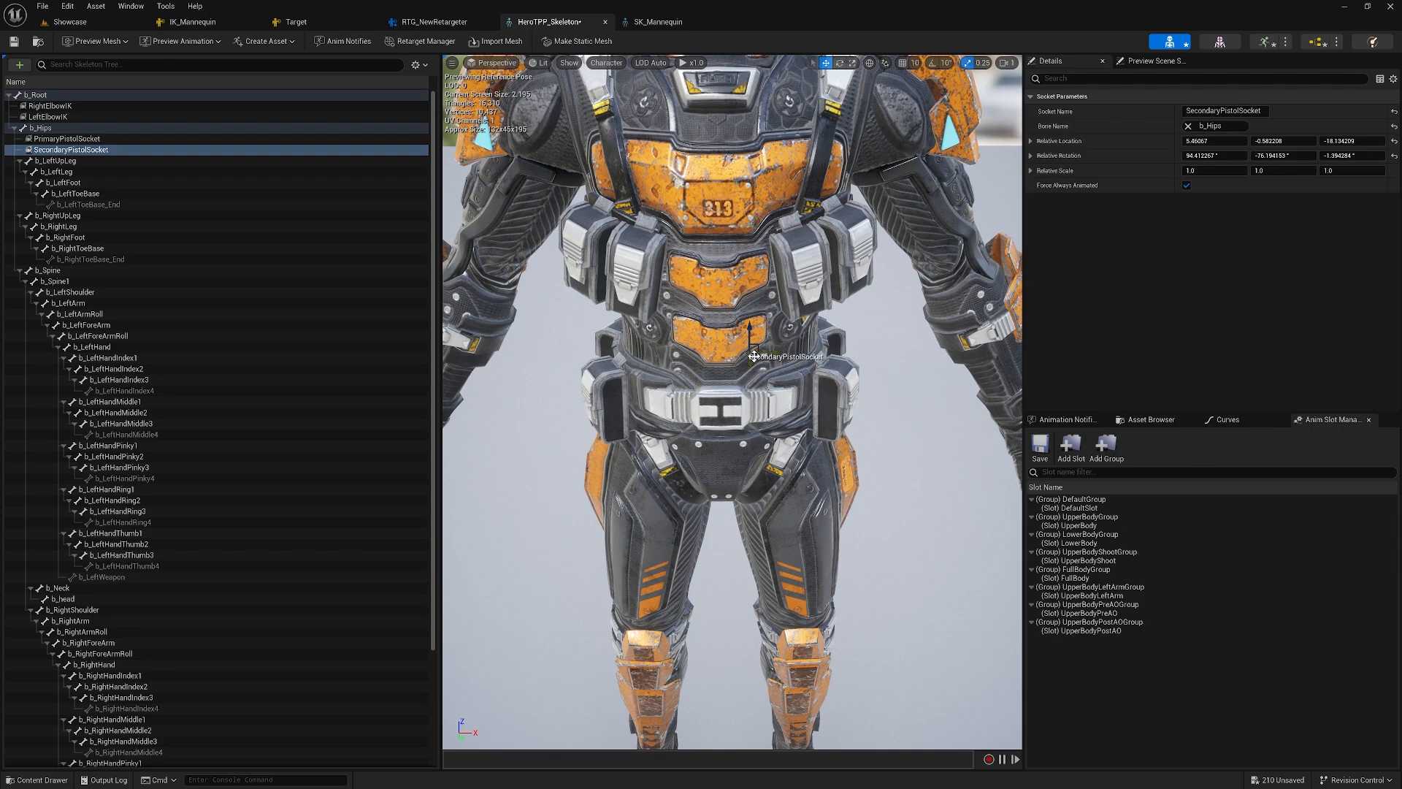
{"action": "left_click_drag", "start_coordinate": [754, 355], "coordinate": [757, 418]}
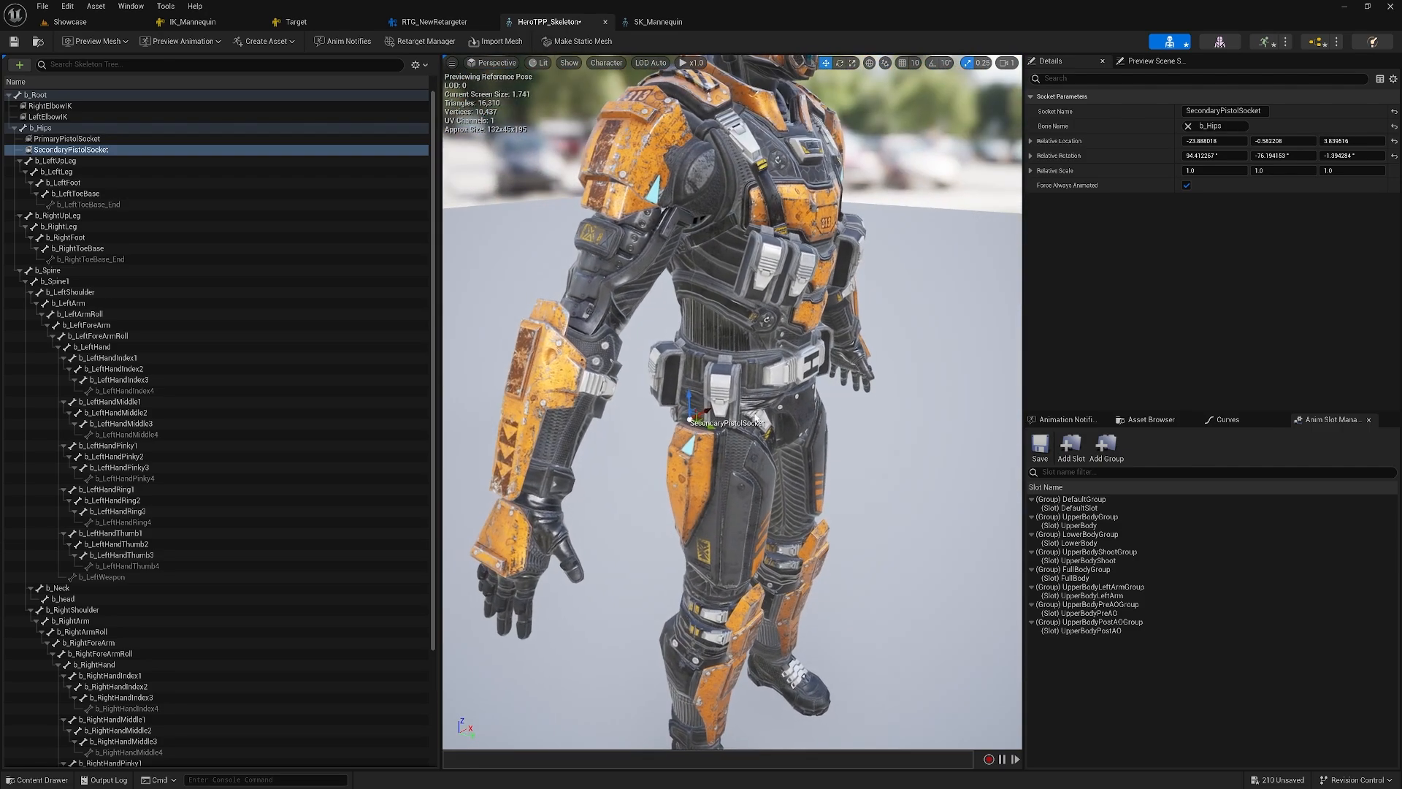
{"action": "right_click_drag", "start_coordinate": [757, 417], "coordinate": [655, 394]}
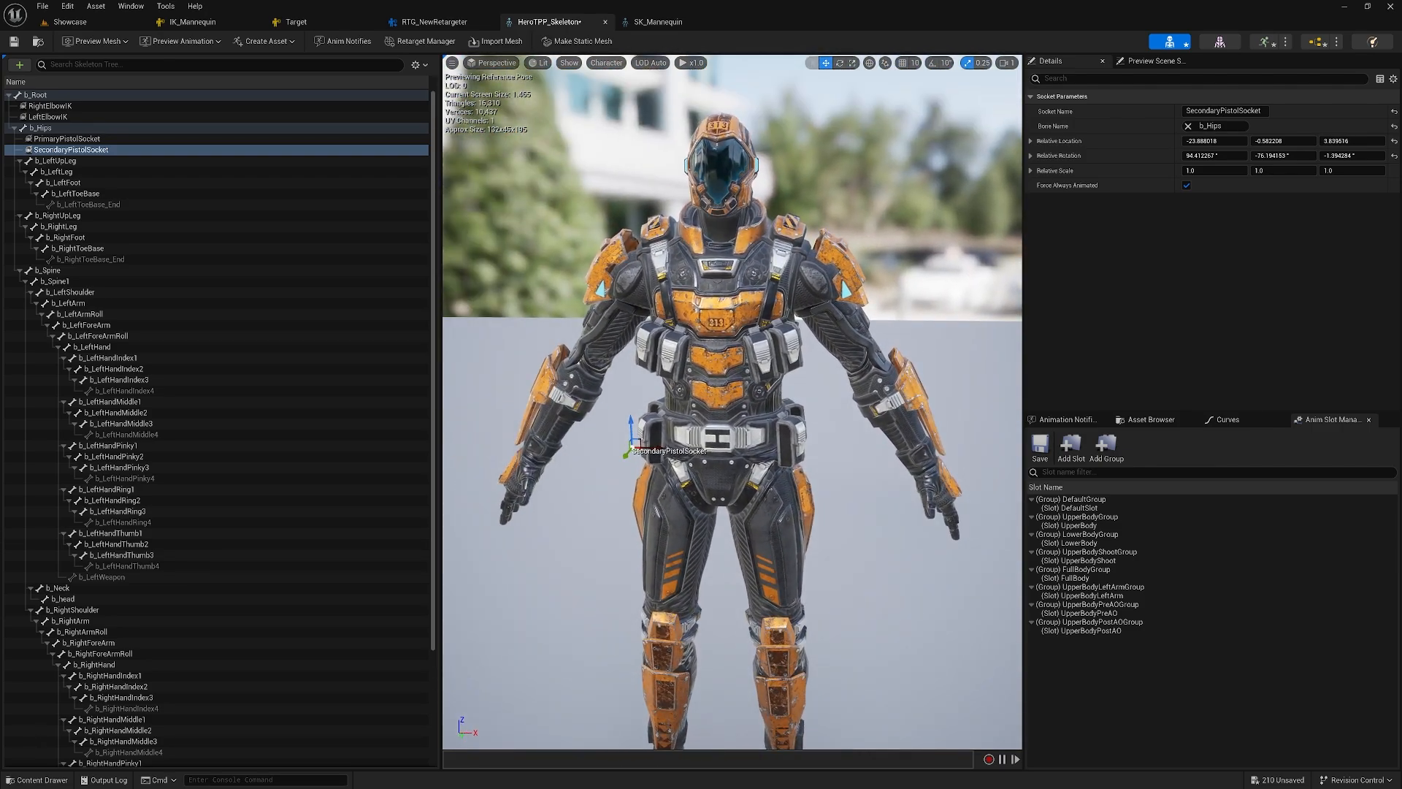
- Copy PrimarySocket and SecondarySocket from SK_Mannequin's spine_05 bone and paste them onto the b_Spine1 bone of HeroTPP_Skeleton
{"action": "left_click", "coordinate": [666, 22]}
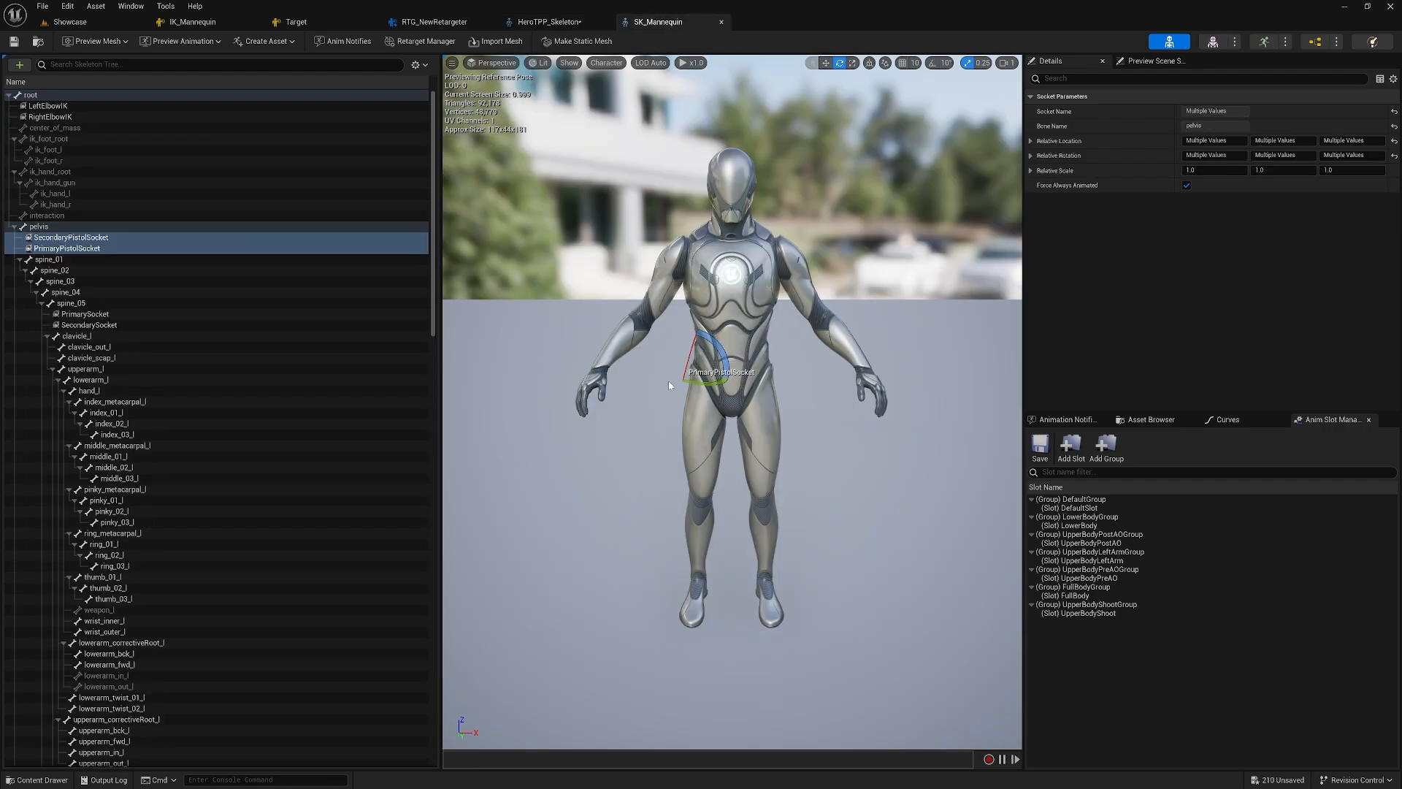
{"action": "left_click", "coordinate": [120, 314]}
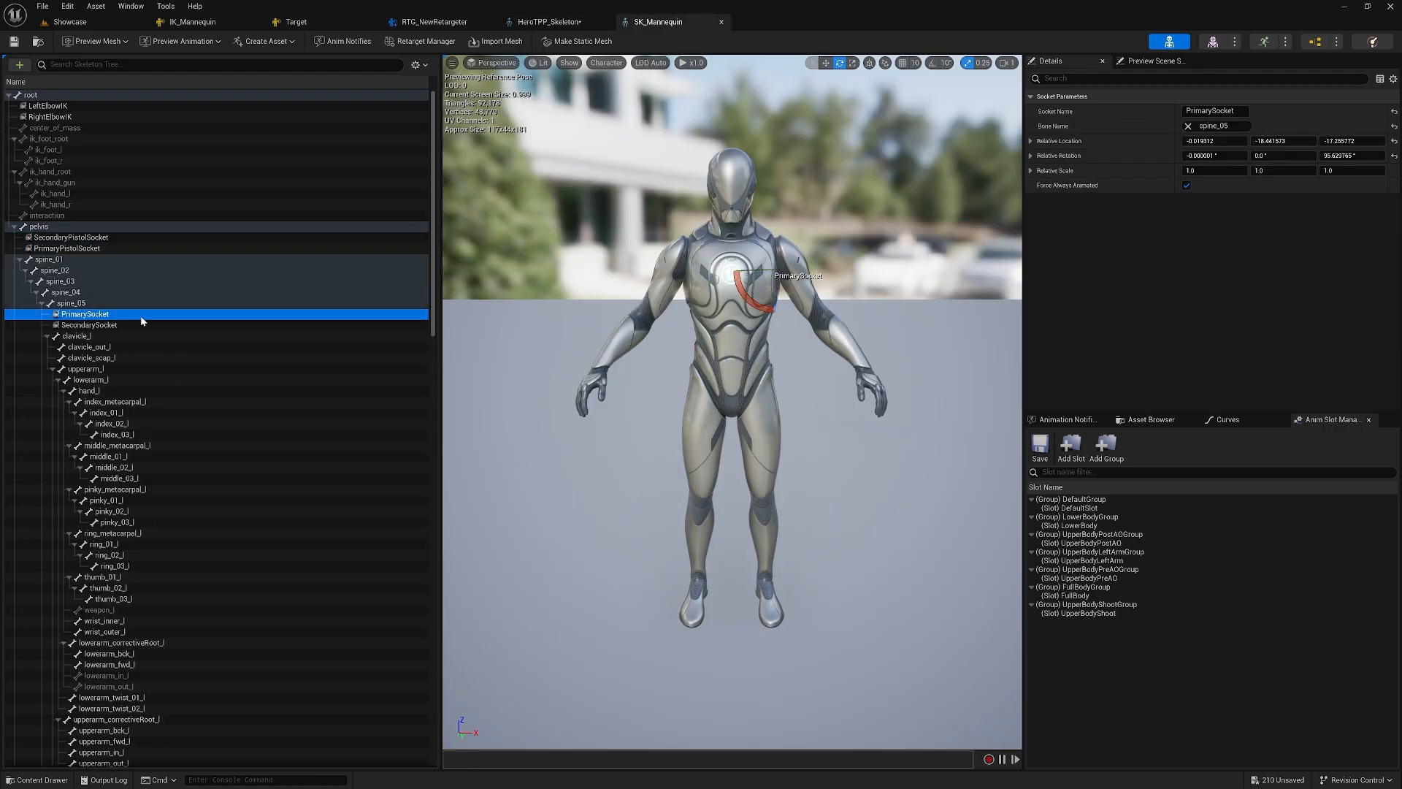
{"action": "left_click", "coordinate": [135, 323], "text": "ctrl"}
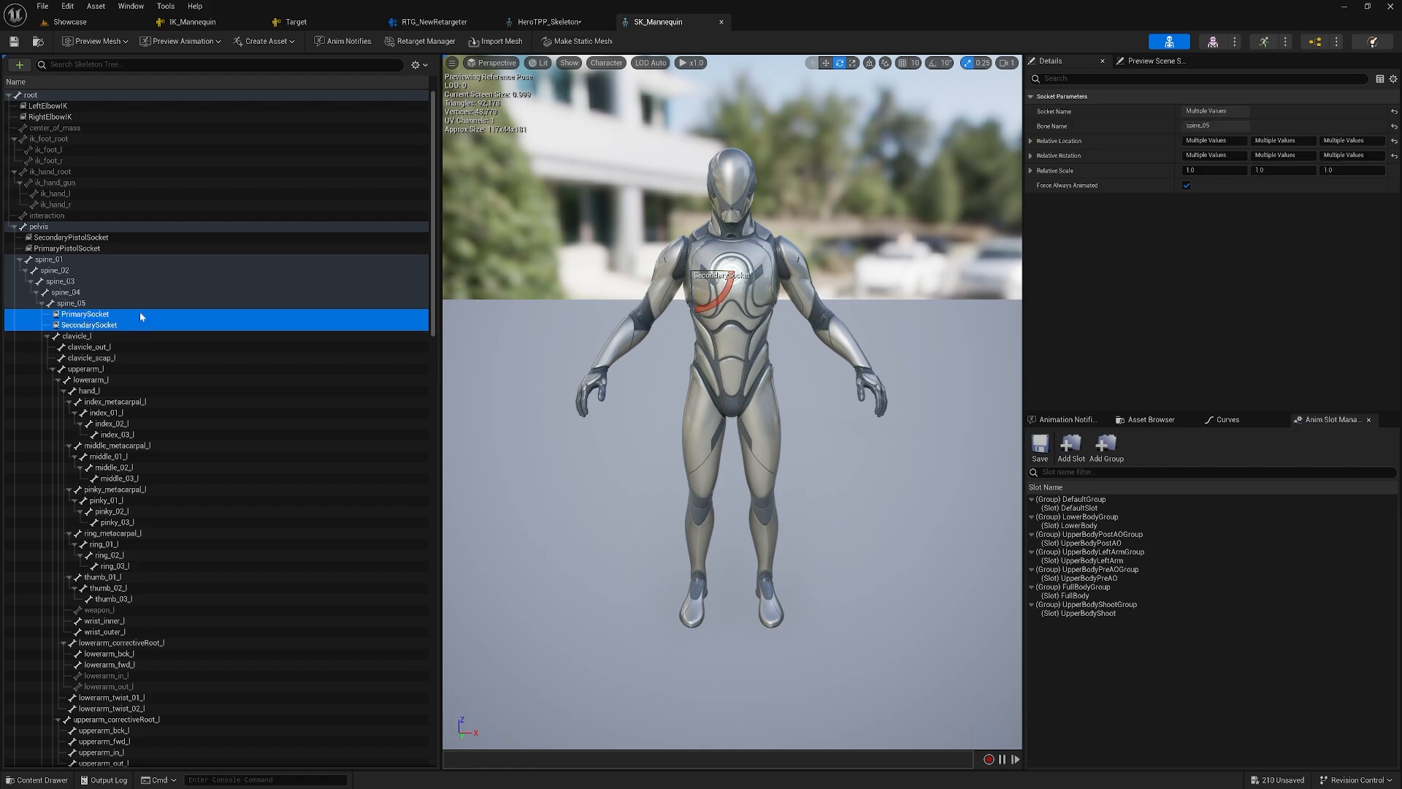
{"action": "right_click", "coordinate": [141, 315]}
{"action": "left_click", "coordinate": [150, 395]}
{"action": "left_click", "coordinate": [557, 27]}
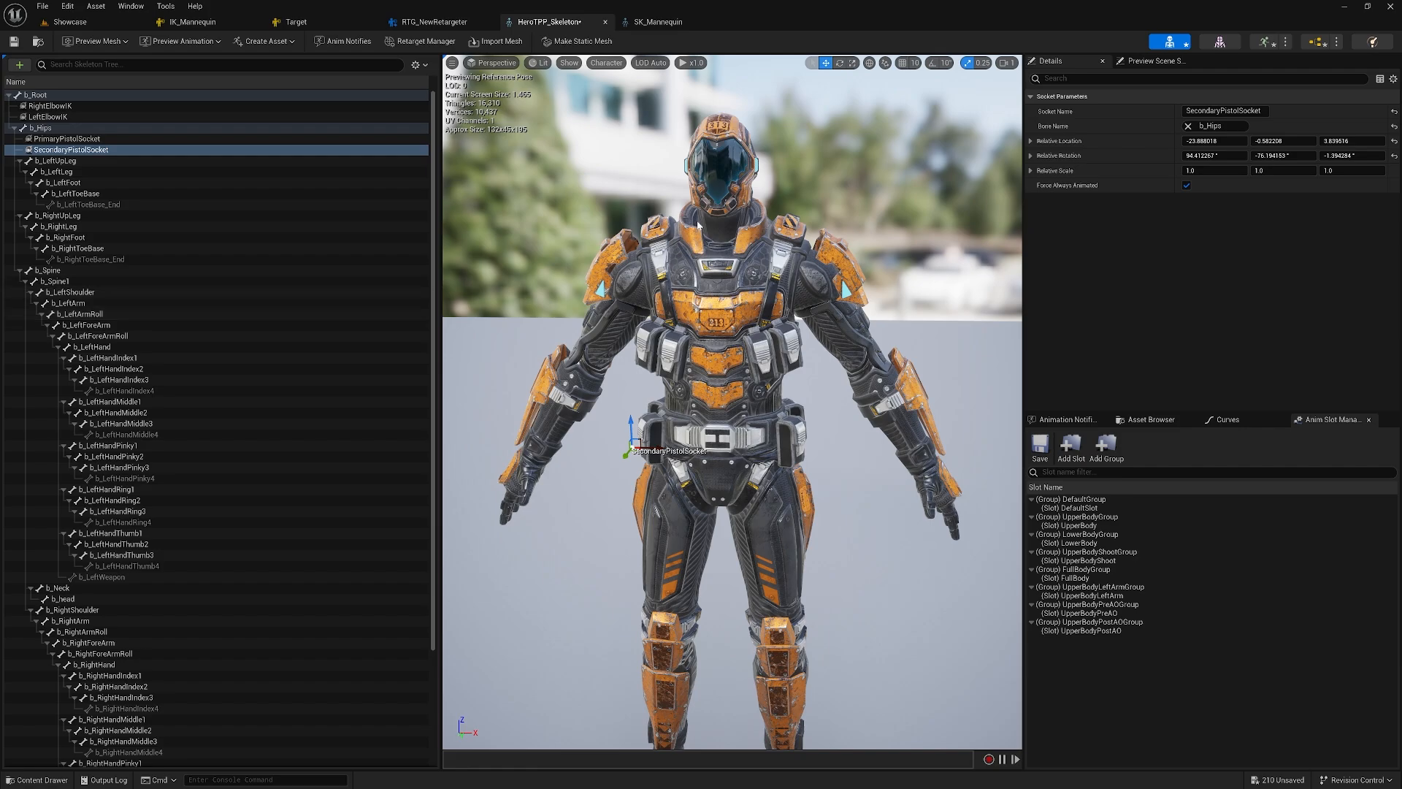
{"action": "left_click", "coordinate": [103, 281]}
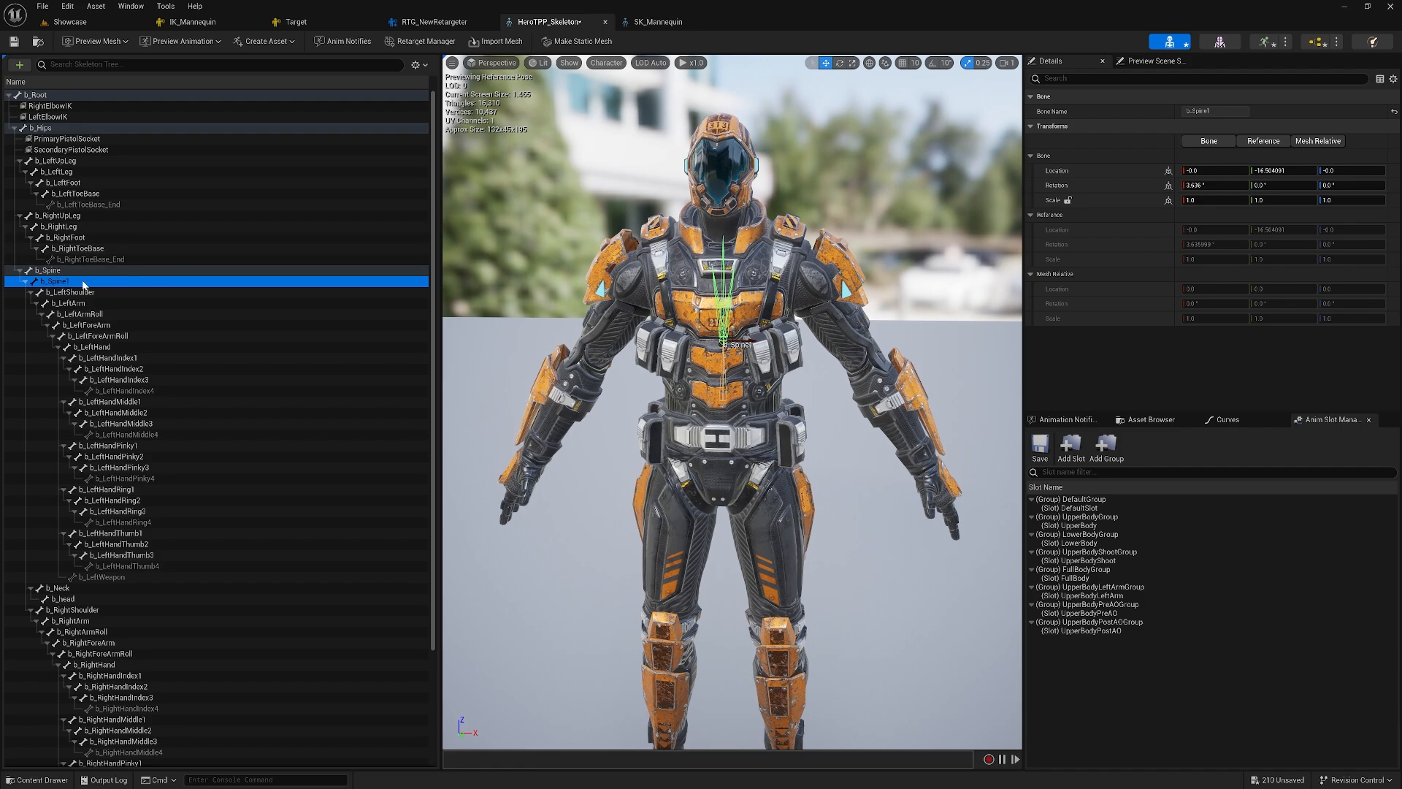
{"action": "right_click", "coordinate": [83, 285]}
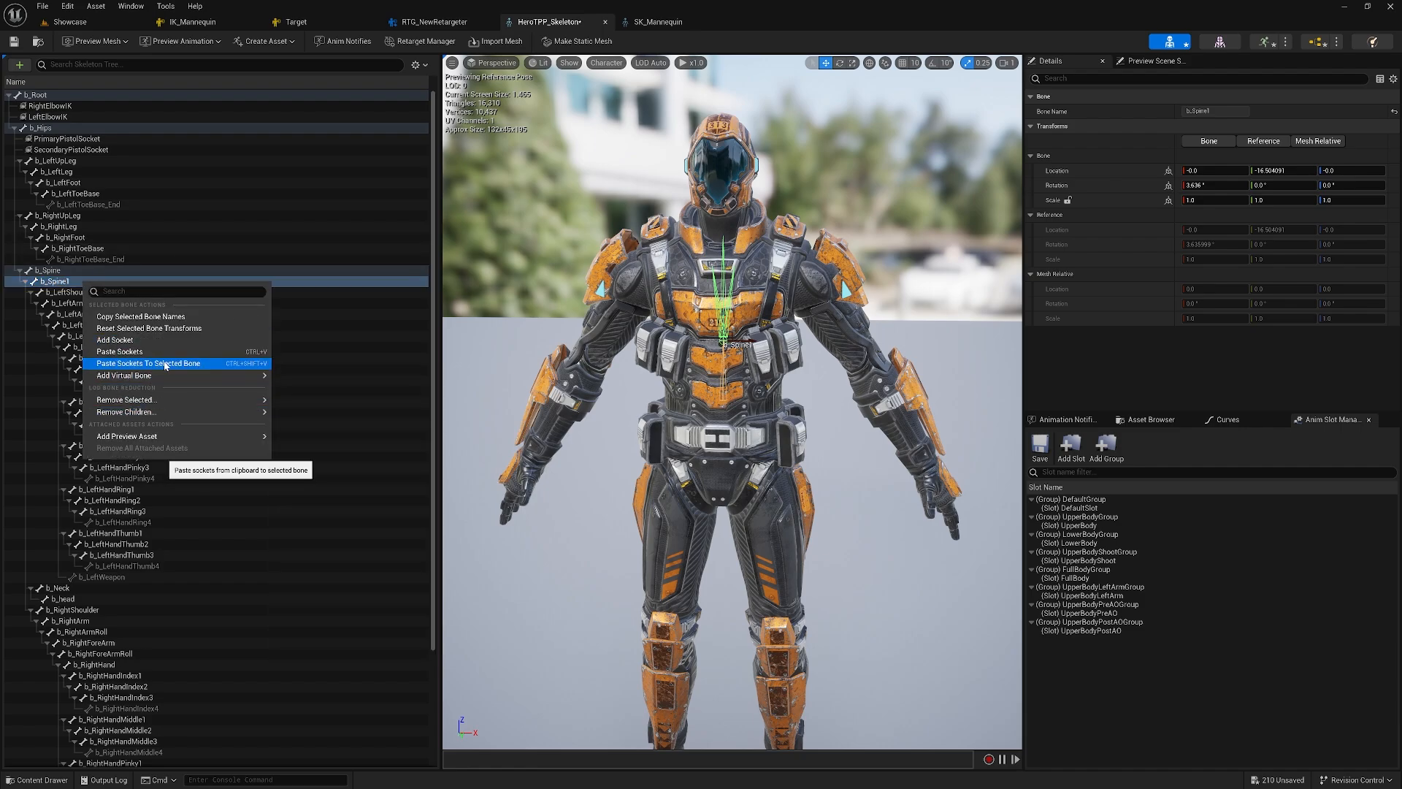
{"action": "left_click", "coordinate": [169, 364]}
- Position SecondarySocket at about 7.1, -17.6, -28.6 and PrimarySocket at about -9.2, -18.9, -32.7 on opposite sides of the character's lower back
{"action": "right_click_drag", "start_coordinate": [724, 363], "coordinate": [1008, 373]}
{"action": "left_click", "coordinate": [76, 293]}
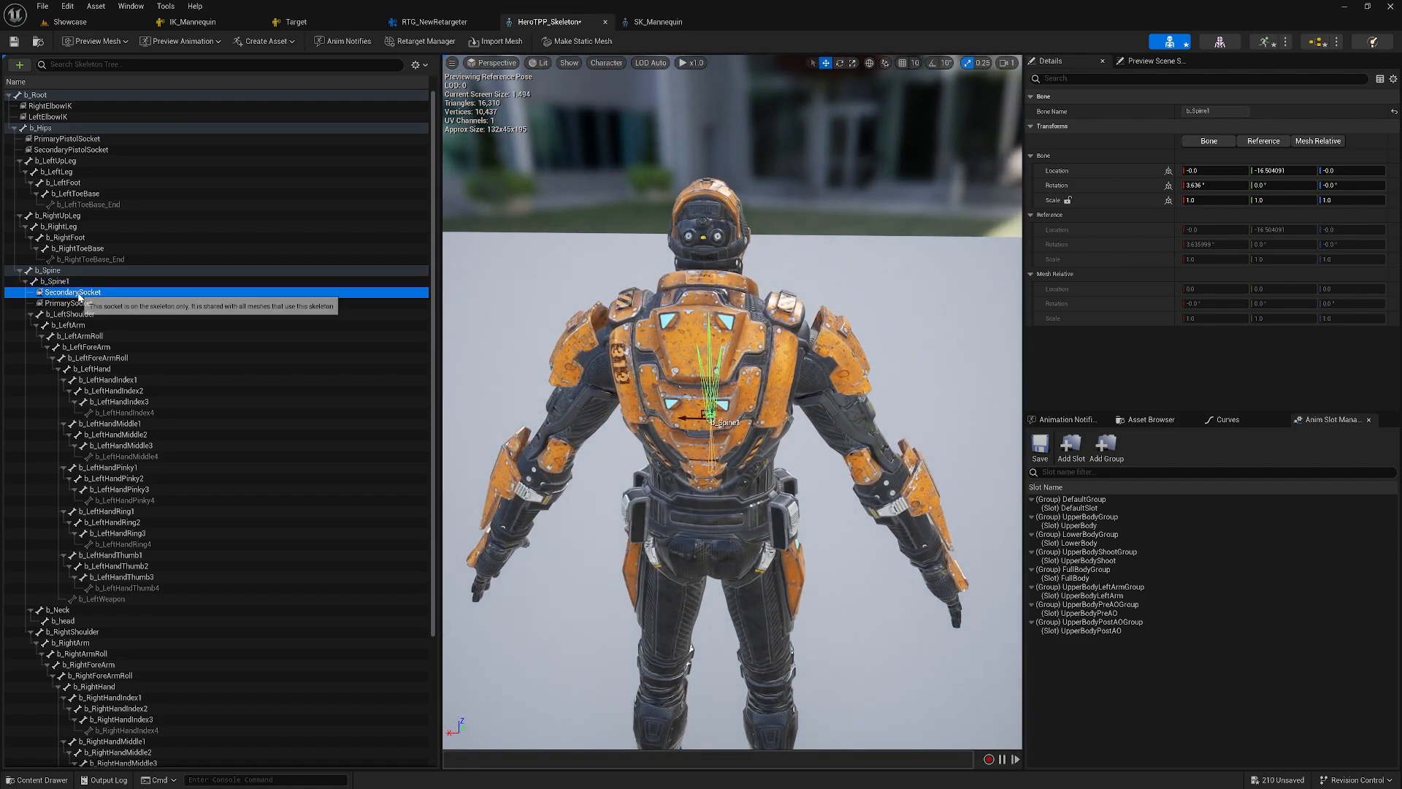
{"action": "right_click_drag", "start_coordinate": [726, 276], "coordinate": [726, 336]}
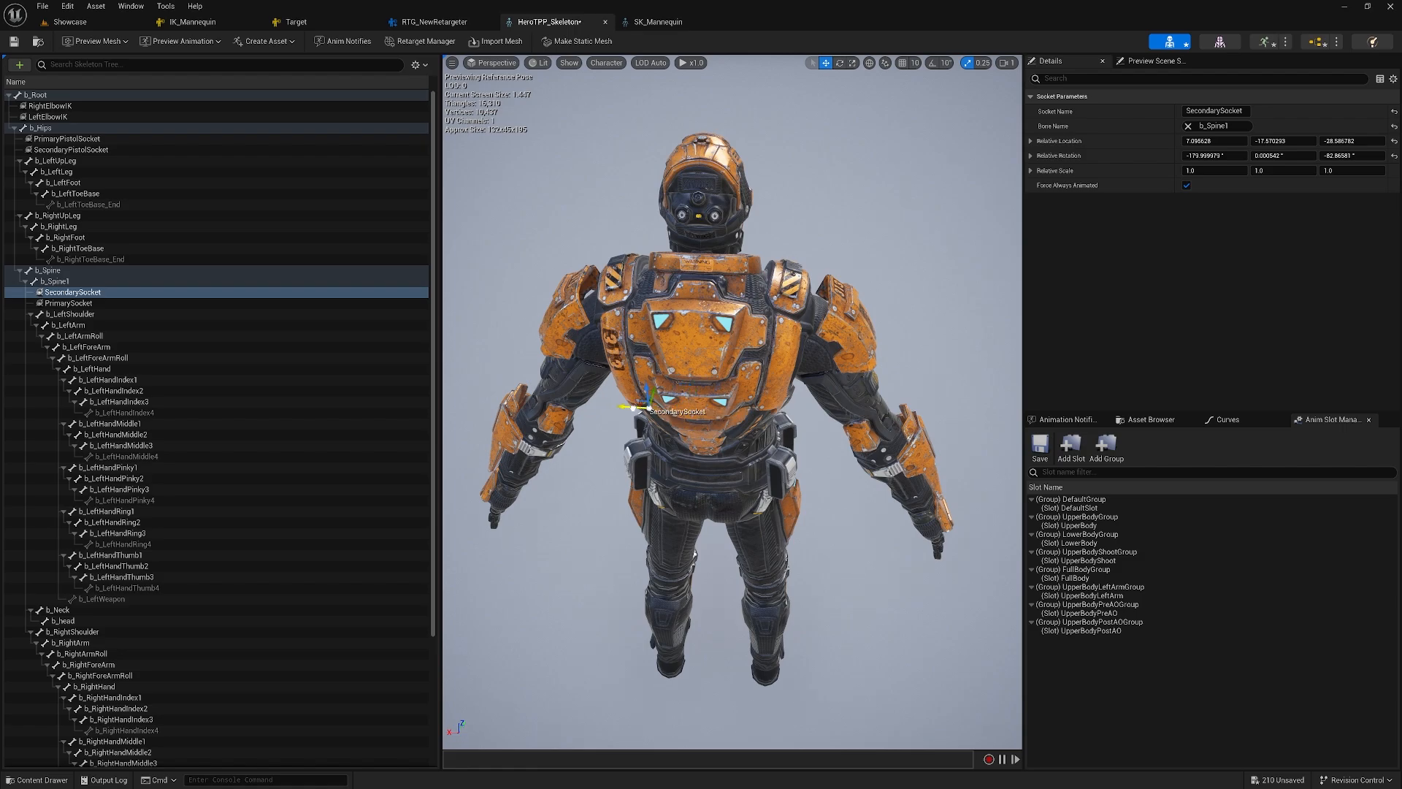
{"action": "left_click", "coordinate": [67, 304]}
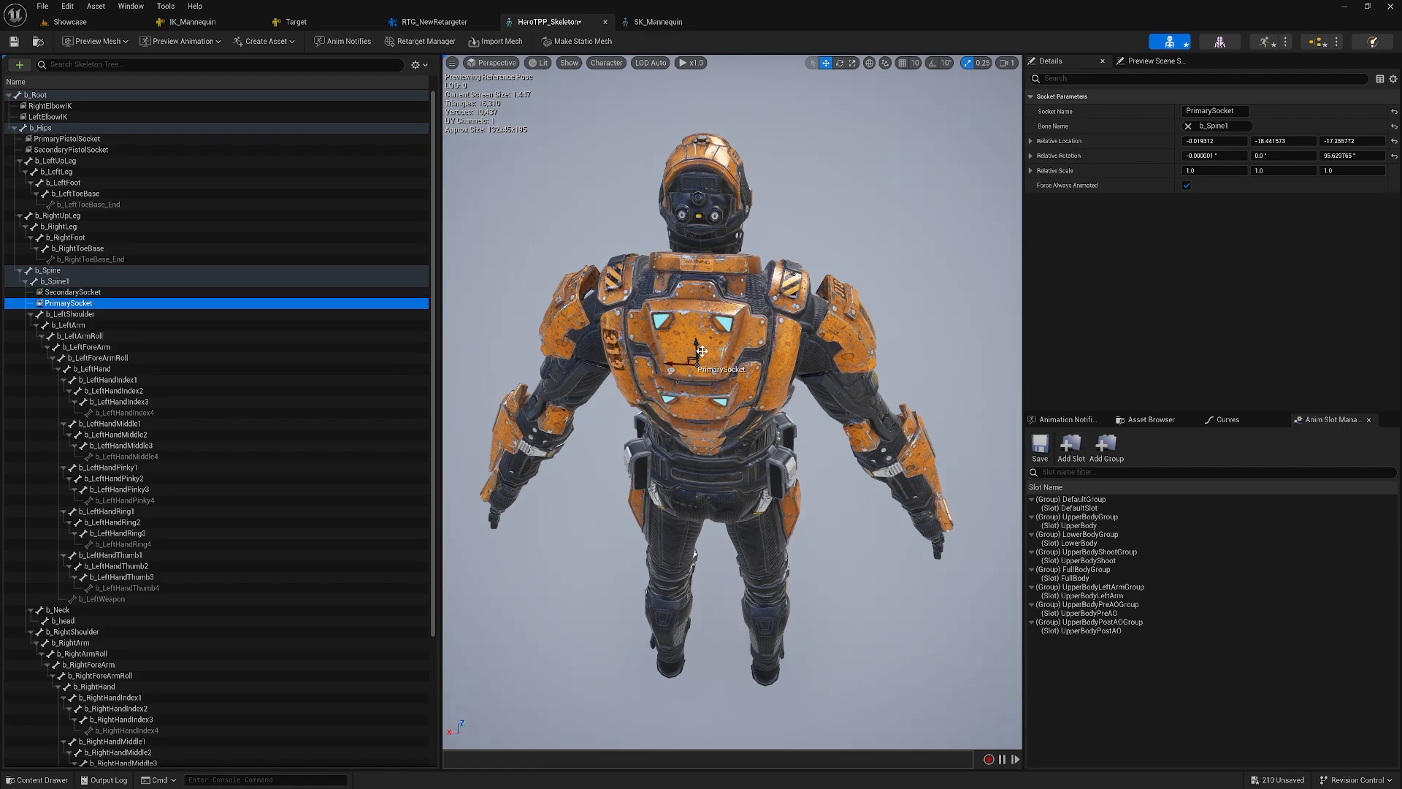
{"action": "left_click_drag", "start_coordinate": [701, 351], "coordinate": [690, 407]}
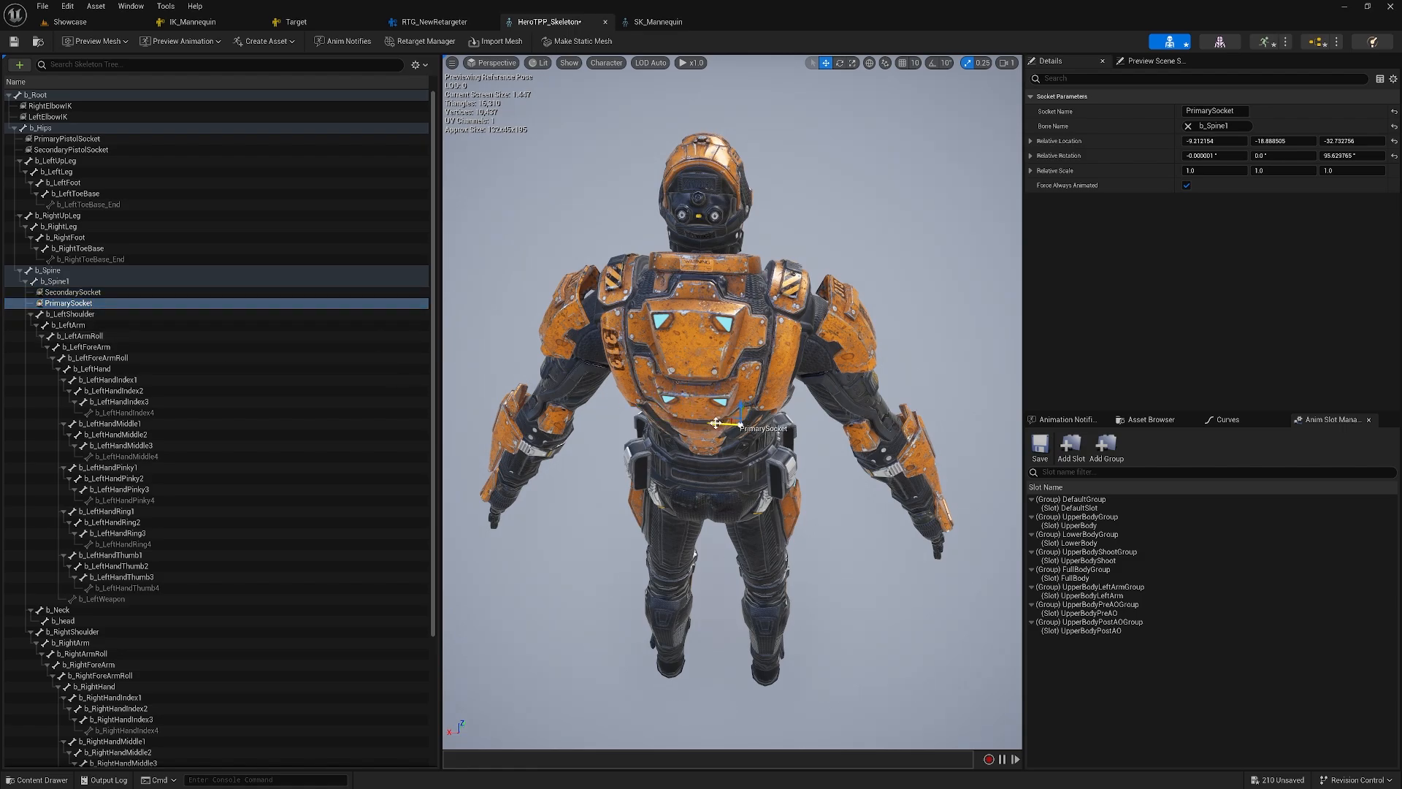
- Copy all sockets under the hand_r bone of SK_Mannequin, from hand_rM1982 through hand_rSocket
{"action": "left_click", "coordinate": [660, 22]}
{"action": "scroll", "coordinate": [235, 352], "scroll_direction": "down", "scroll_amount": 5}
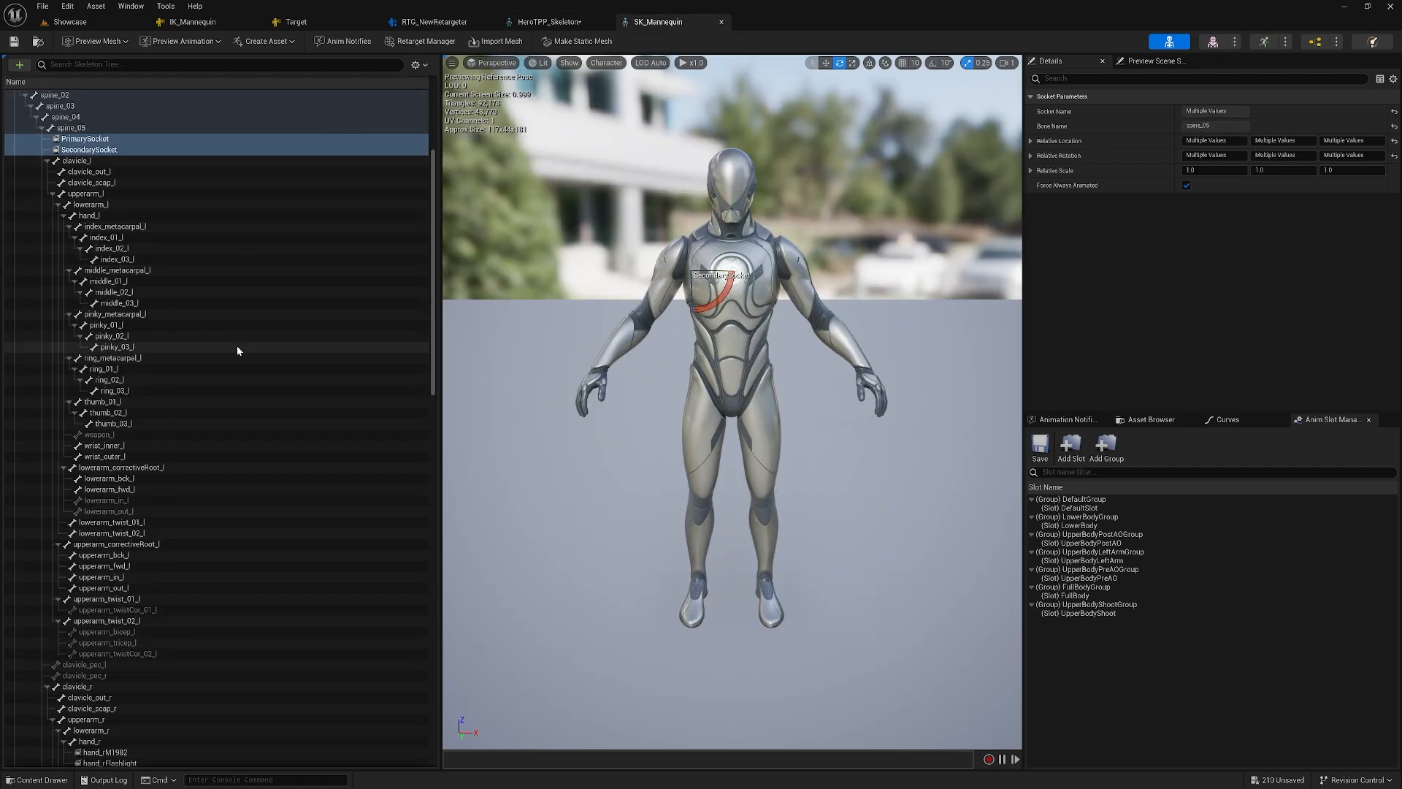
{"action": "scroll", "coordinate": [226, 397], "scroll_direction": "down", "scroll_amount": 8}
{"action": "left_click", "coordinate": [181, 444]}
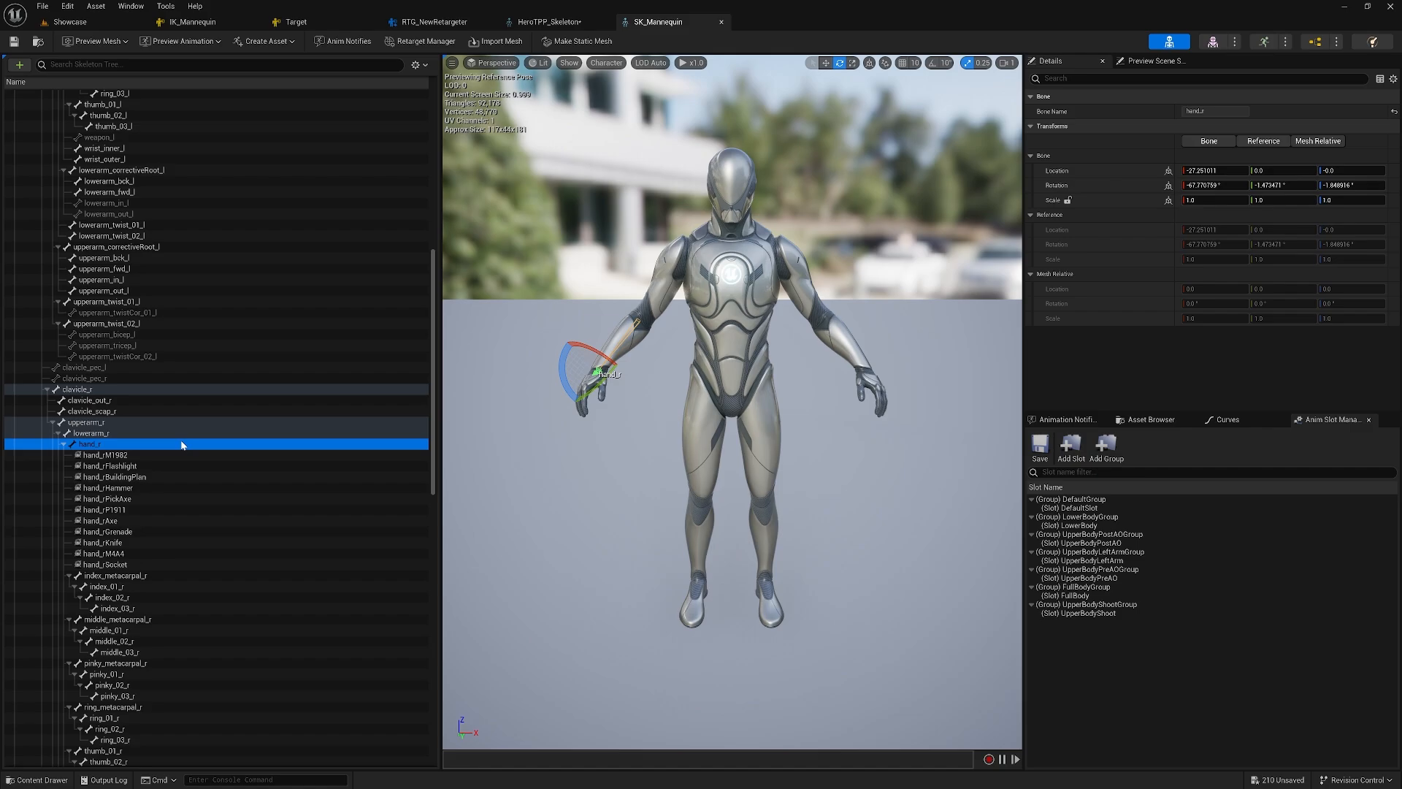
{"action": "scroll", "coordinate": [153, 423], "scroll_direction": "down", "scroll_amount": 5}
{"action": "left_click", "coordinate": [125, 368]}
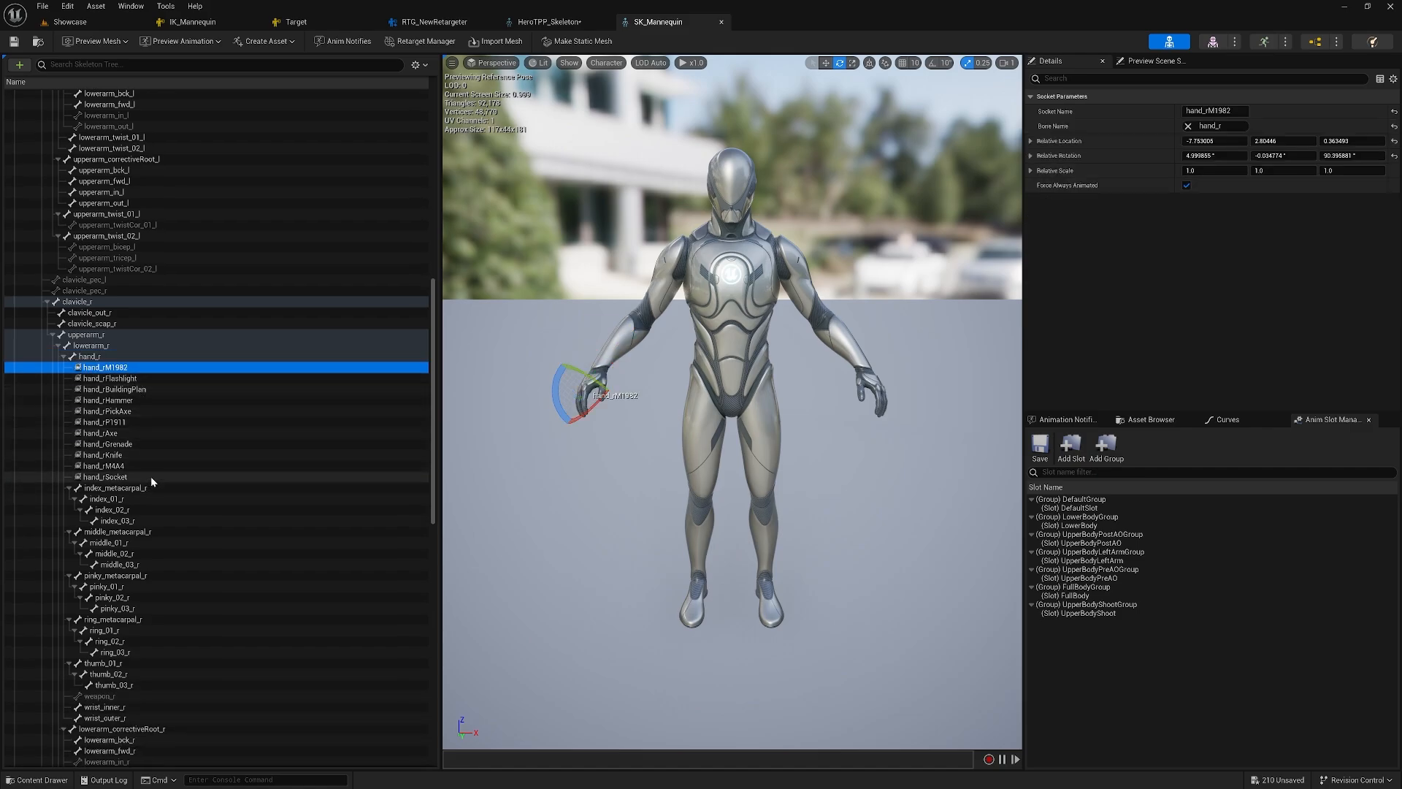
{"action": "left_click", "coordinate": [108, 477], "text": "shift"}
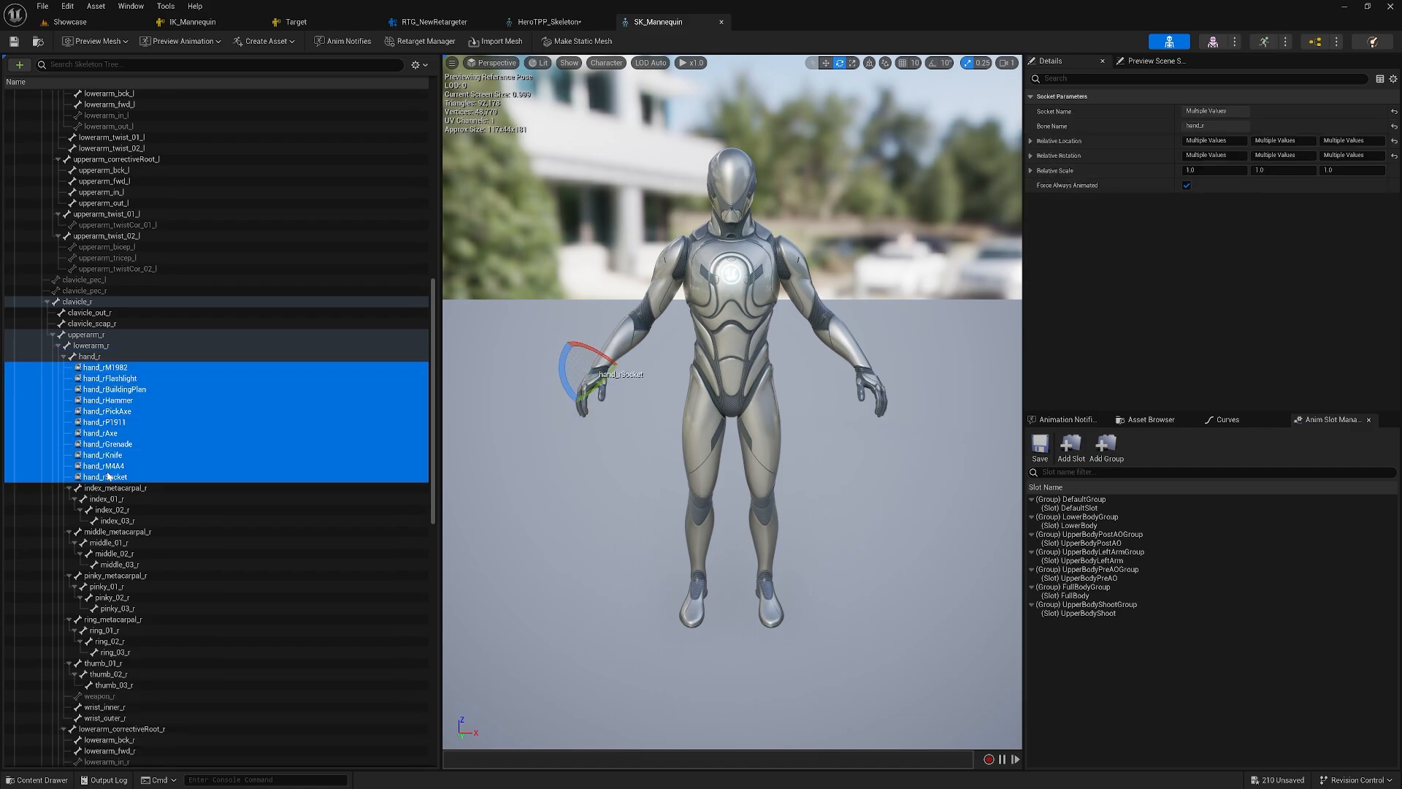
{"action": "right_click", "coordinate": [144, 411]}
{"action": "left_click", "coordinate": [212, 491]}
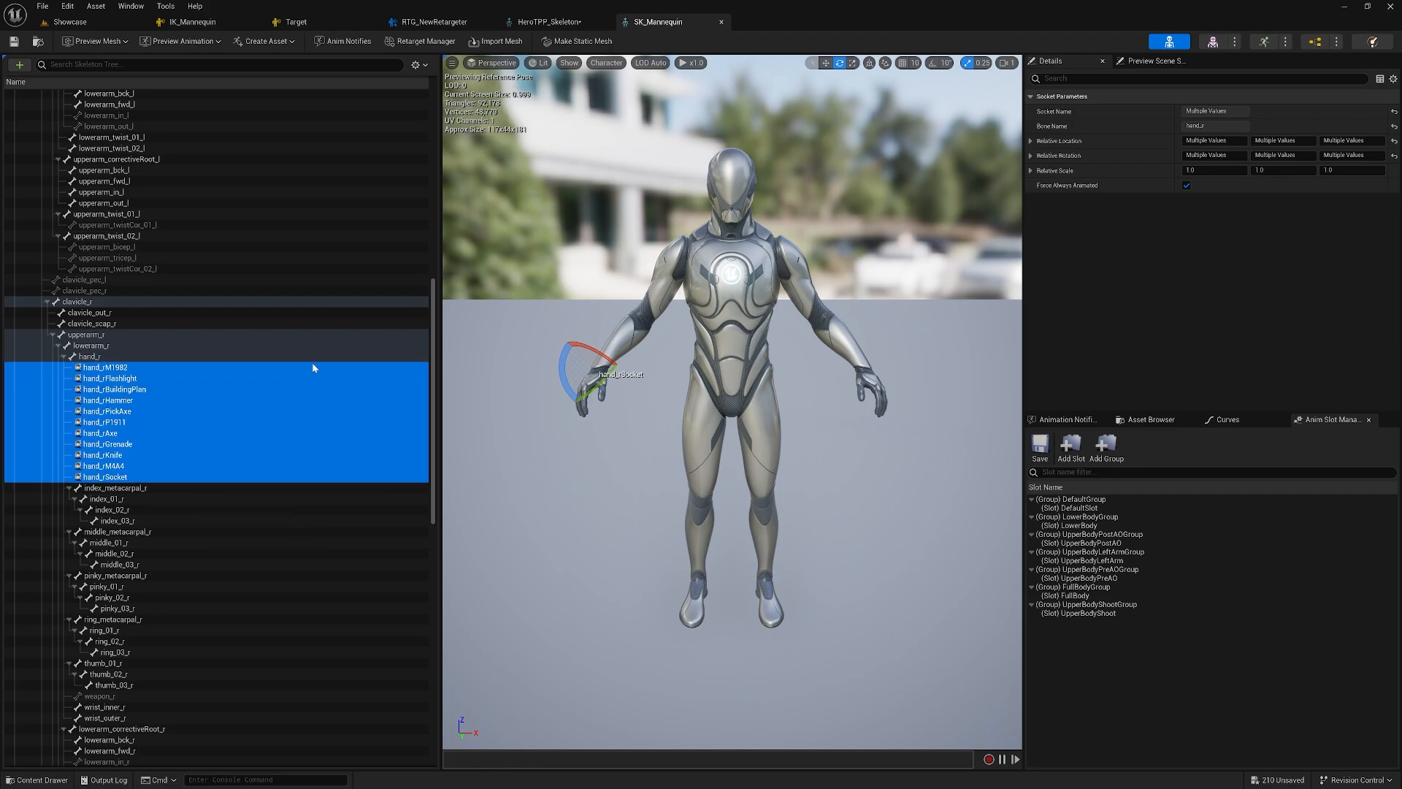
- Paste the copied hand_r sockets onto the b_RightHand bone of HeroTPP_Skeleton
{"action": "left_click", "coordinate": [544, 23]}
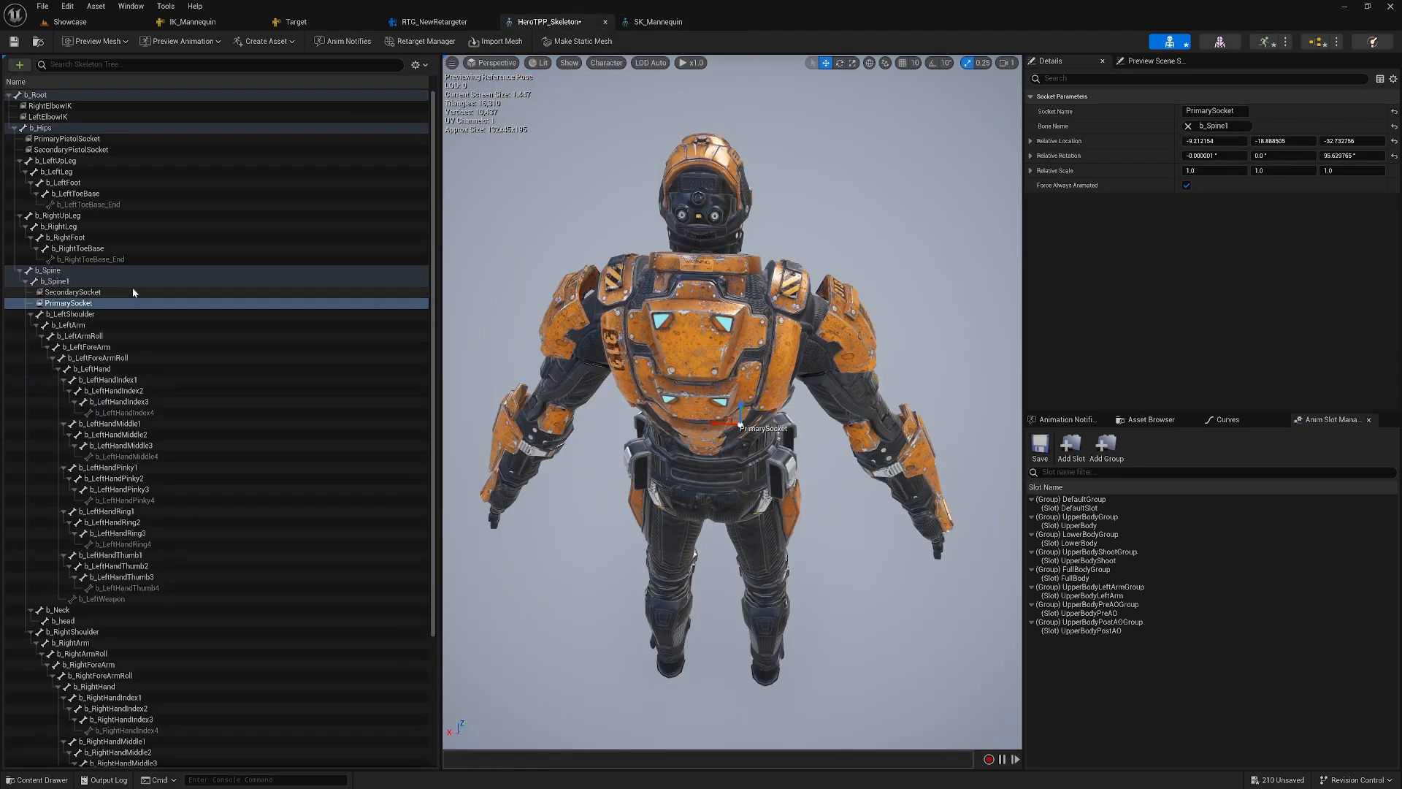
{"action": "scroll", "coordinate": [135, 365], "scroll_direction": "down", "scroll_amount": 4}
{"action": "left_click", "coordinate": [119, 531]}
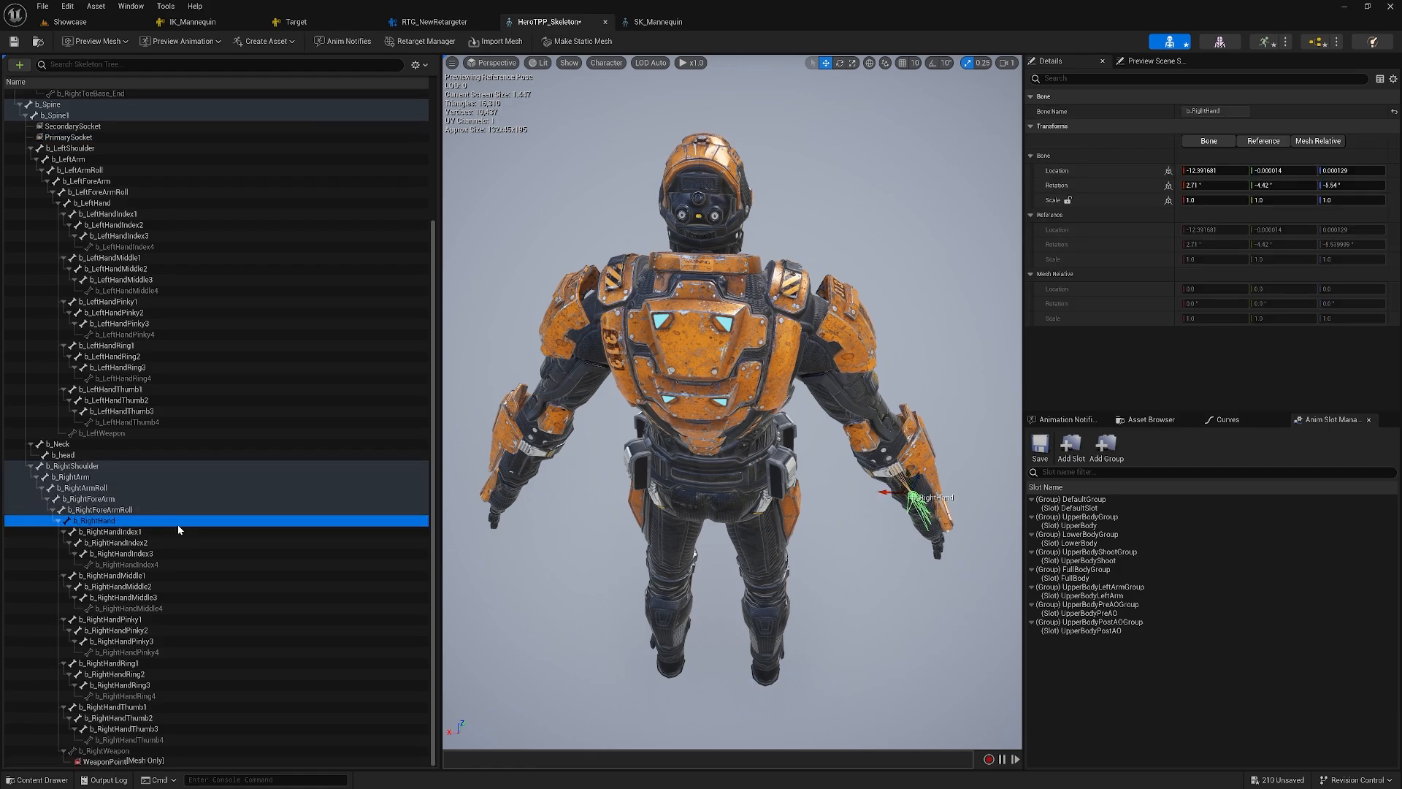
{"action": "right_click", "coordinate": [126, 521]}
{"action": "mouse_move", "coordinate": [132, 617]}
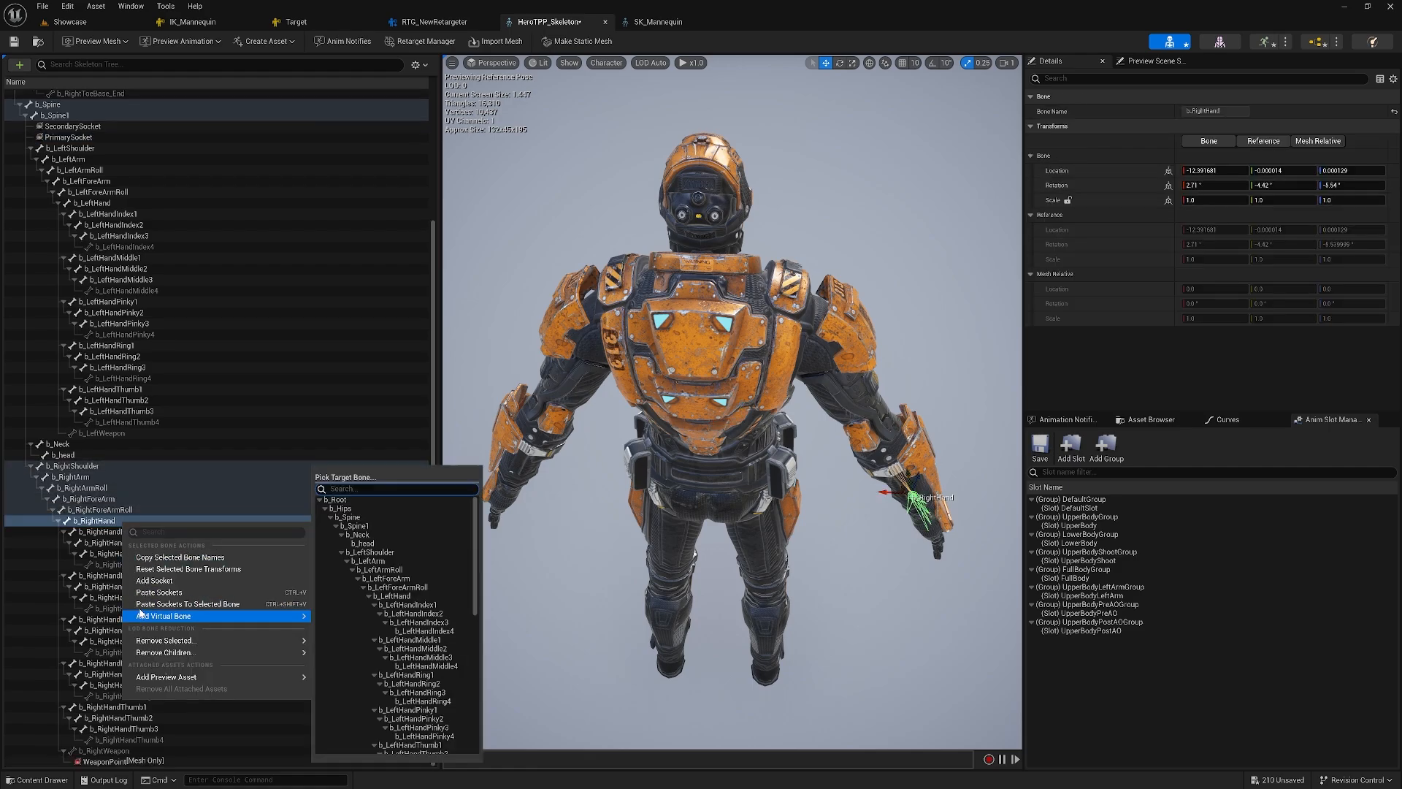
{"action": "left_click", "coordinate": [233, 605]}
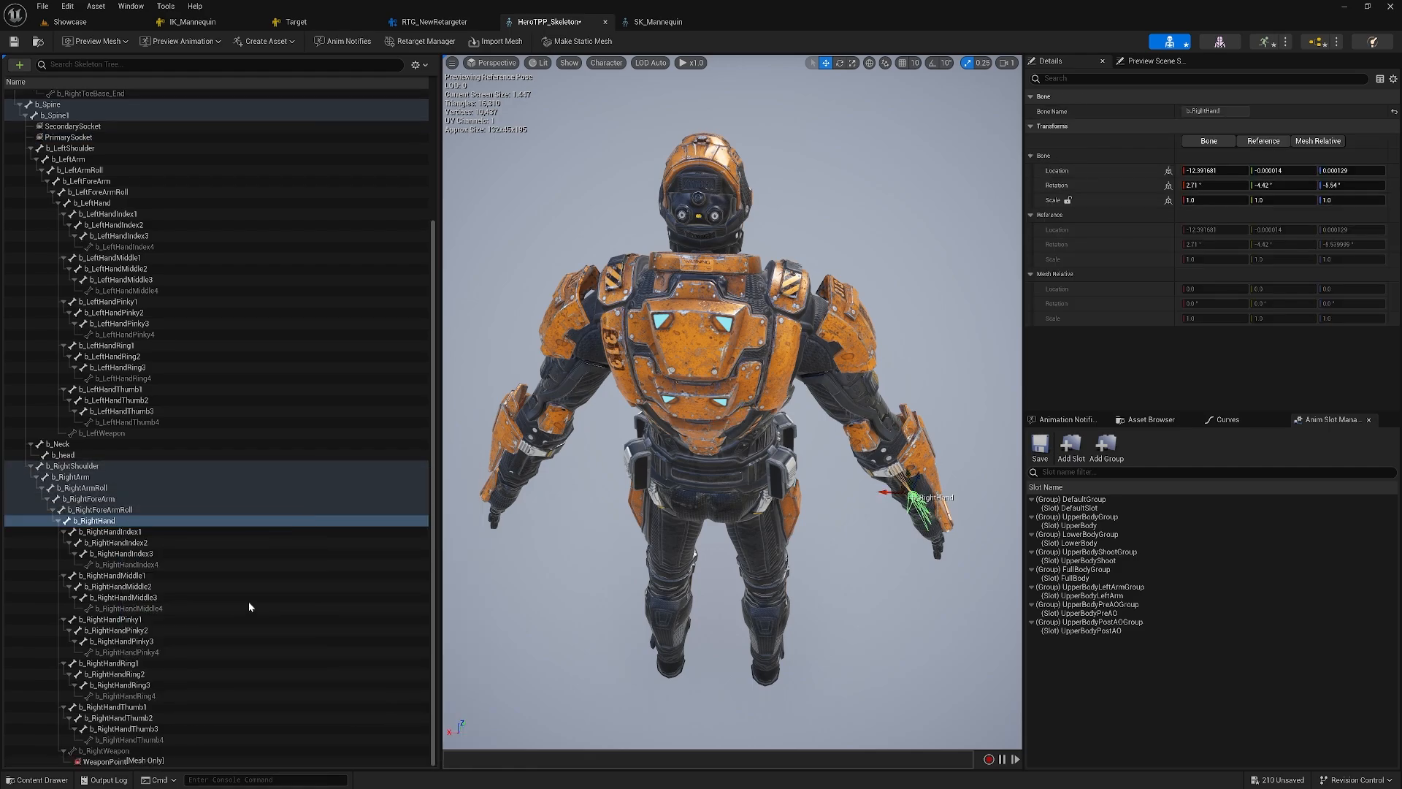
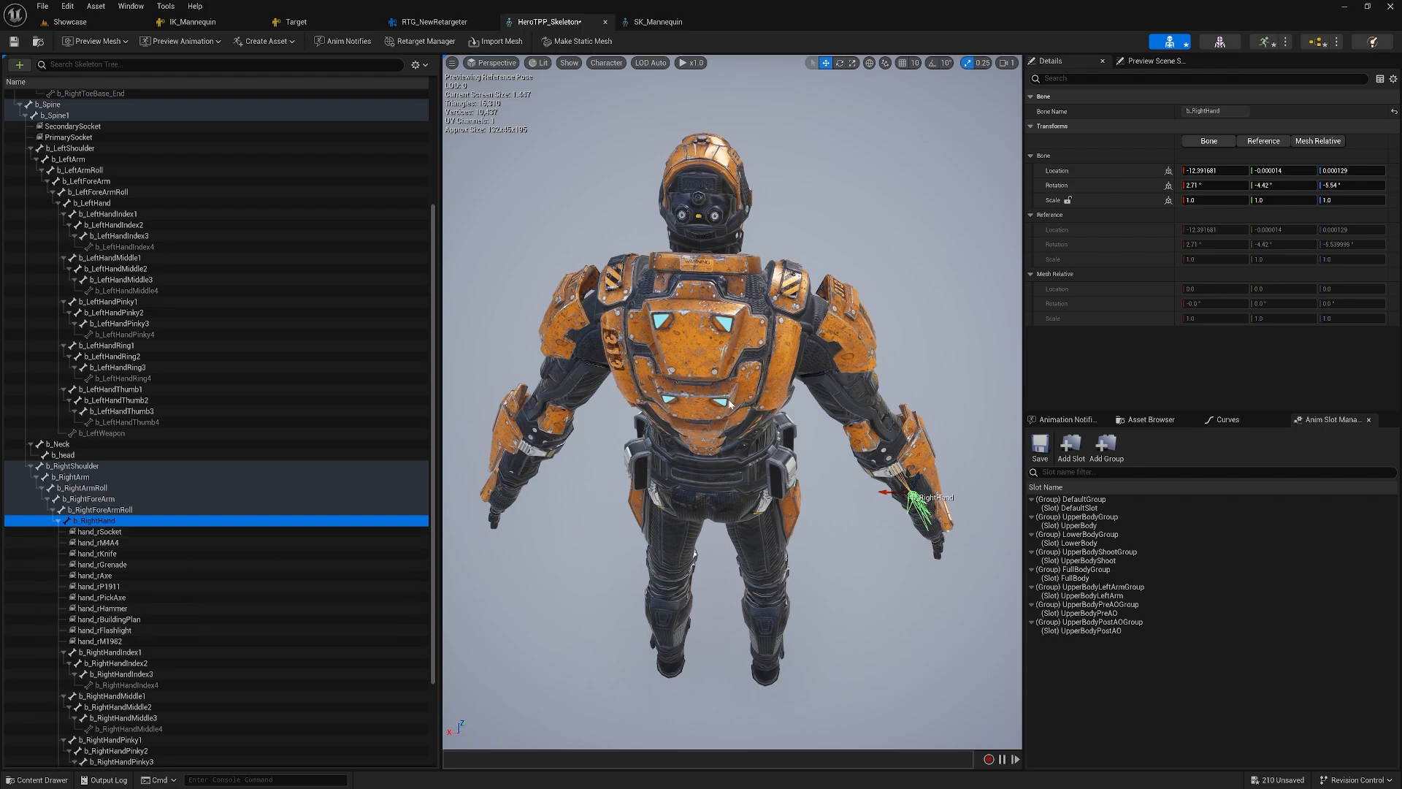
- Copy the RightHandIK socket under the head bone of SK_Mannequin
{"action": "left_click", "coordinate": [657, 22]}
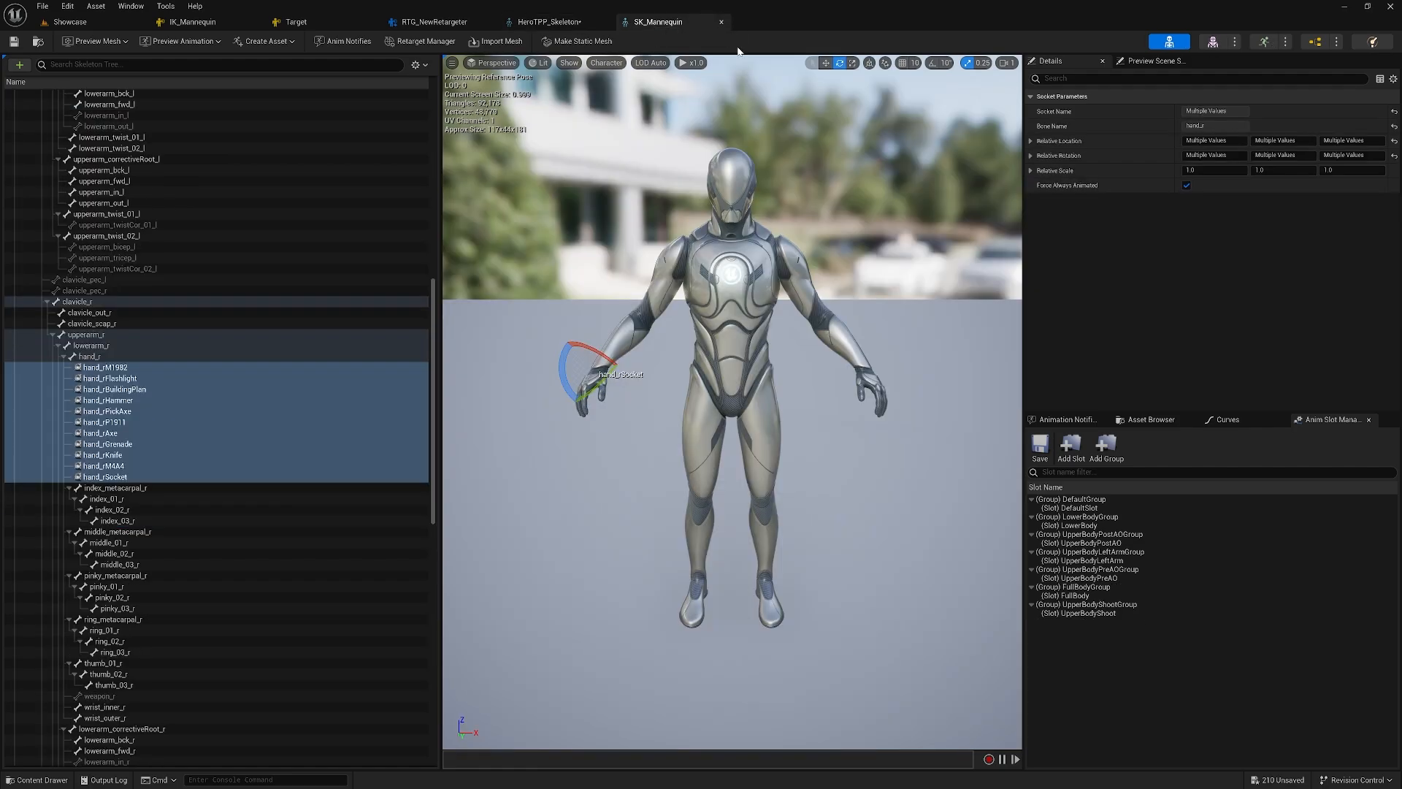
{"action": "scroll", "coordinate": [267, 476], "scroll_direction": "down", "scroll_amount": 2}
{"action": "scroll", "coordinate": [267, 482], "scroll_direction": "up", "scroll_amount": 5}
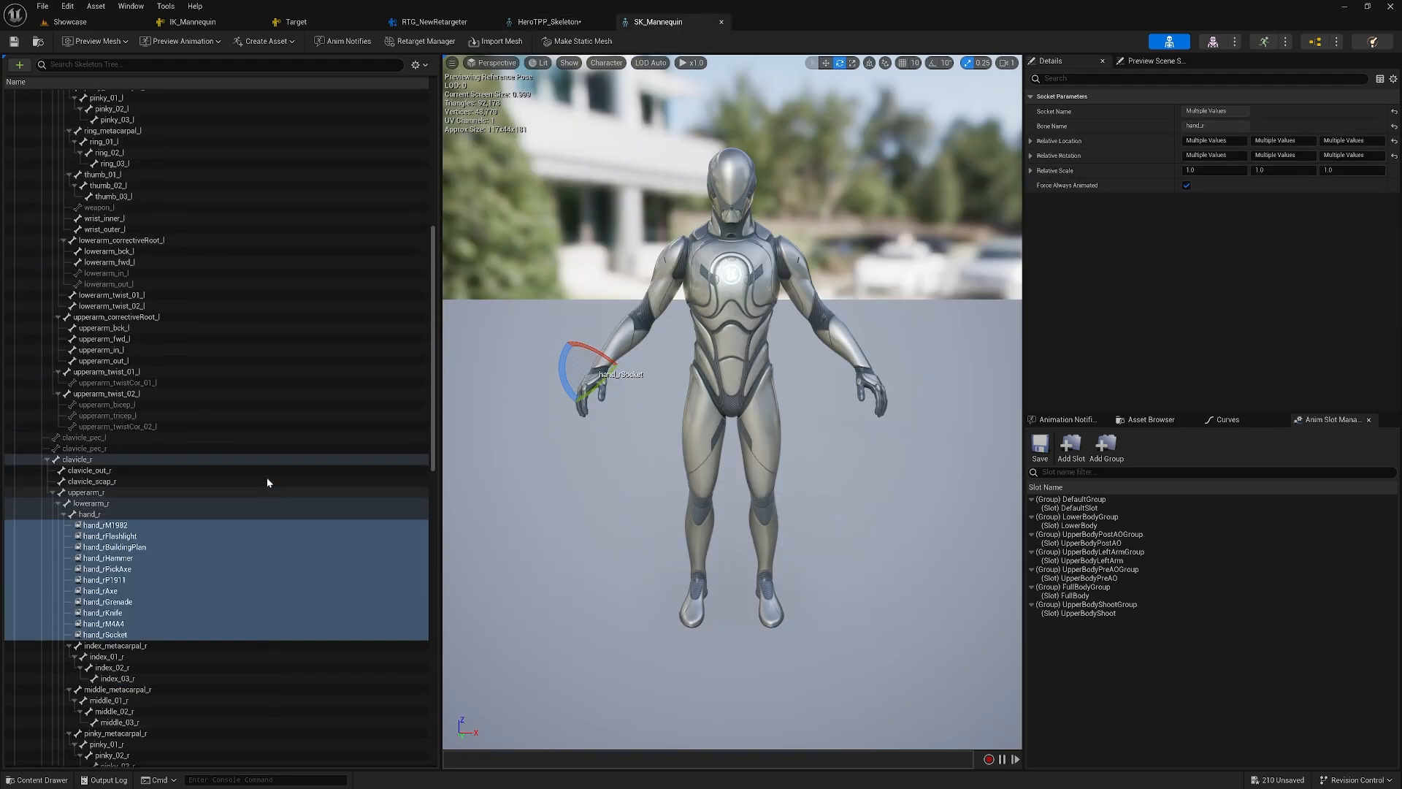
{"action": "scroll", "coordinate": [268, 482], "scroll_direction": "down", "scroll_amount": 7}
{"action": "scroll", "coordinate": [267, 482], "scroll_direction": "down", "scroll_amount": 5}
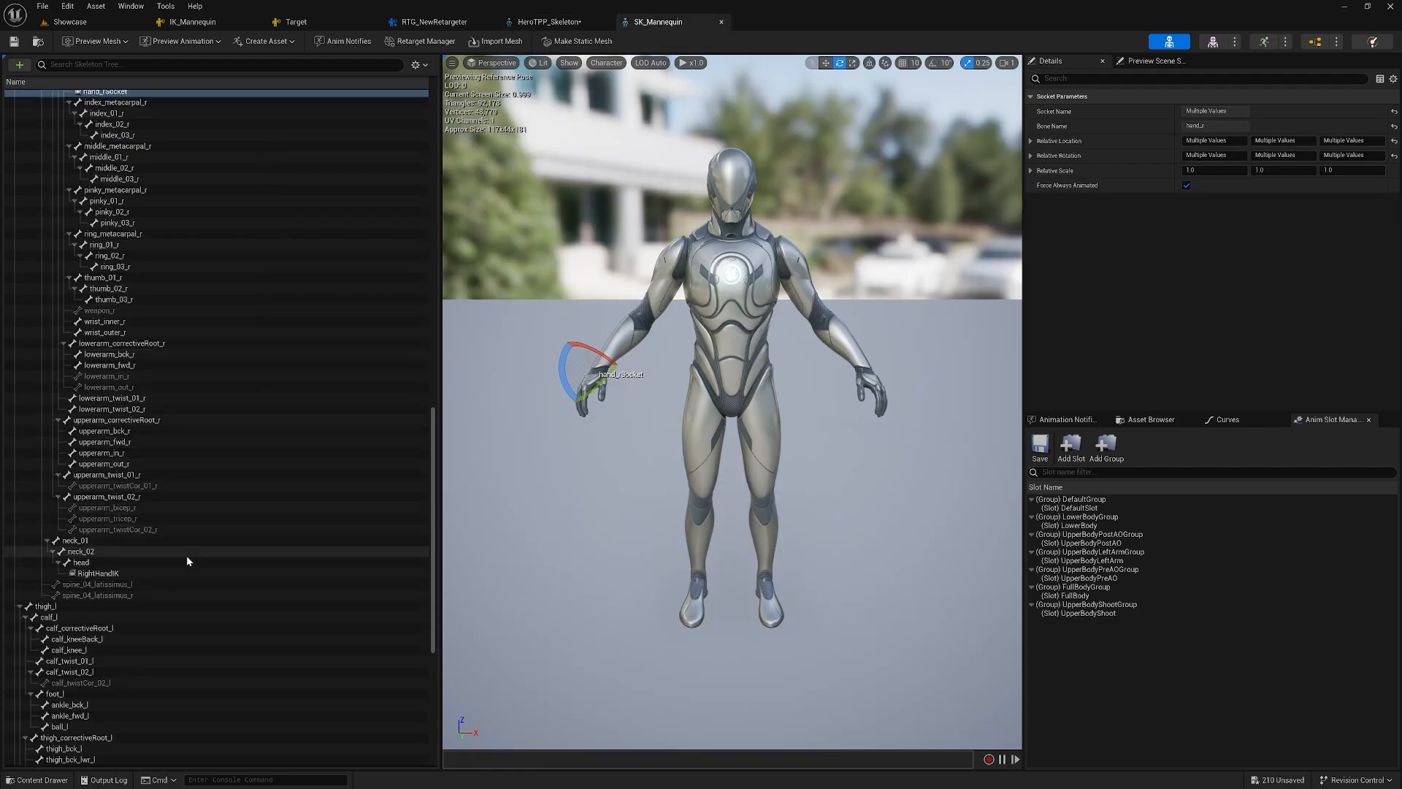
{"action": "left_click", "coordinate": [124, 574]}
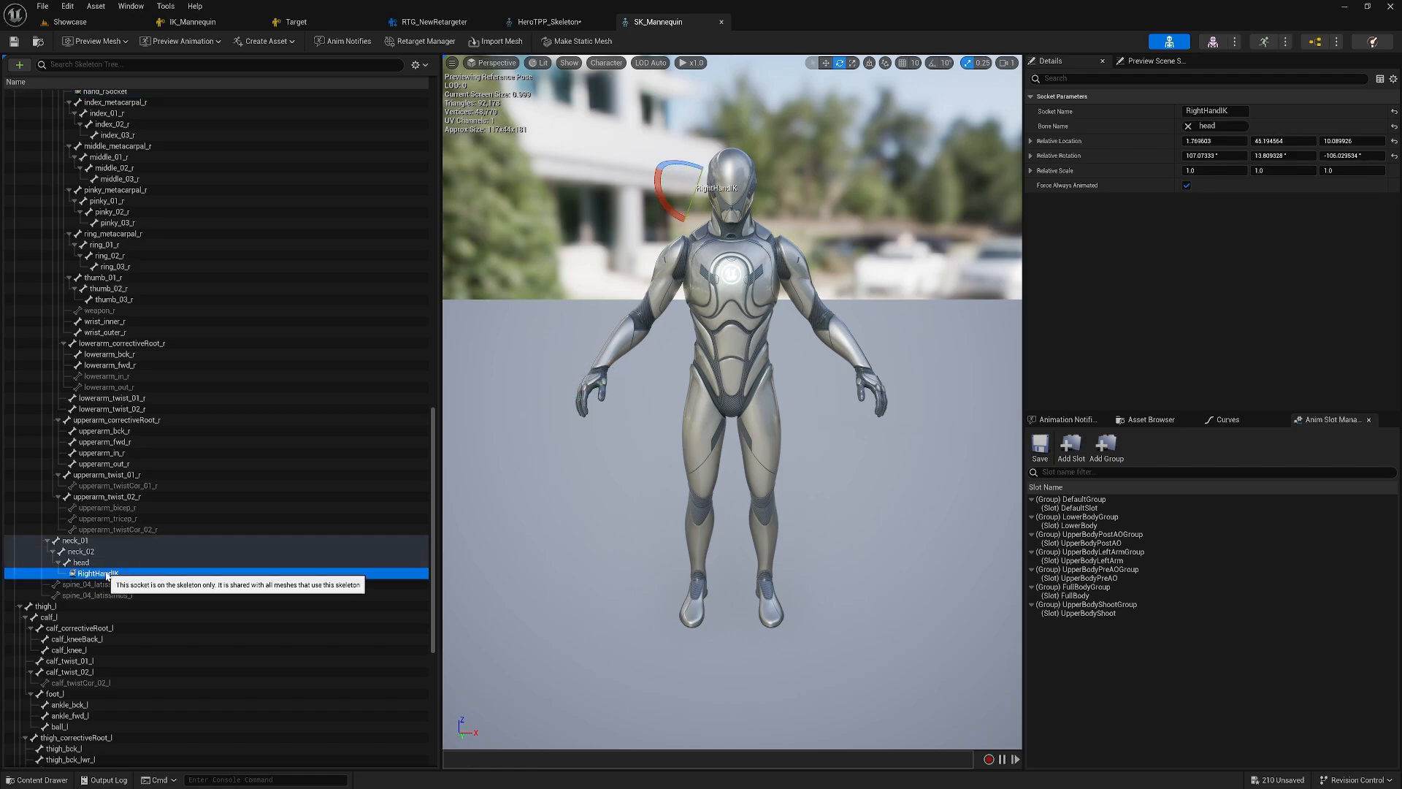
{"action": "right_click", "coordinate": [111, 576]}
{"action": "left_click", "coordinate": [155, 667]}
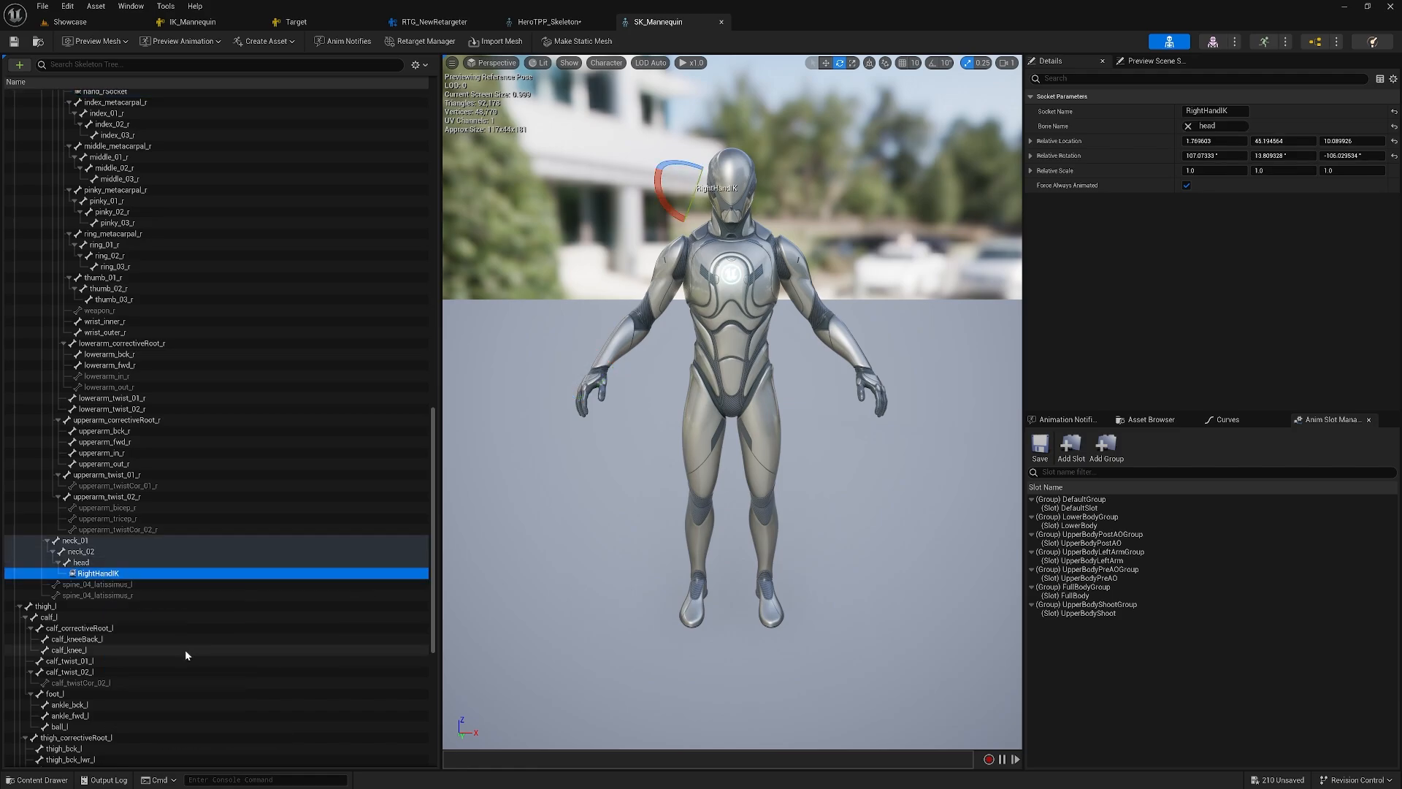
- Paste the copied RightHandIK socket onto the b_head bone of HeroTPP_Skeleton
{"action": "left_click", "coordinate": [552, 24]}
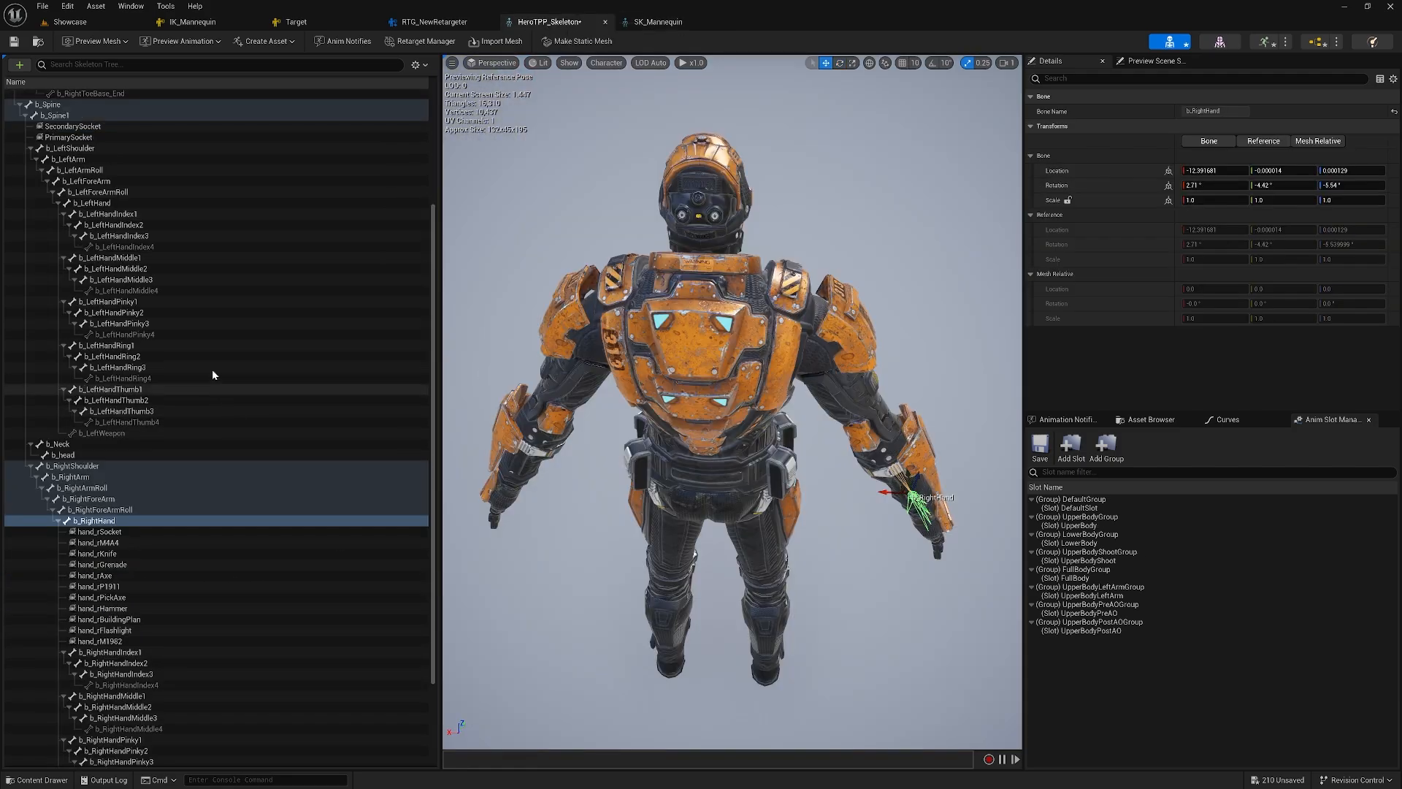
{"action": "scroll", "coordinate": [212, 369], "scroll_direction": "up", "scroll_amount": 1}
{"action": "left_click", "coordinate": [144, 473]}
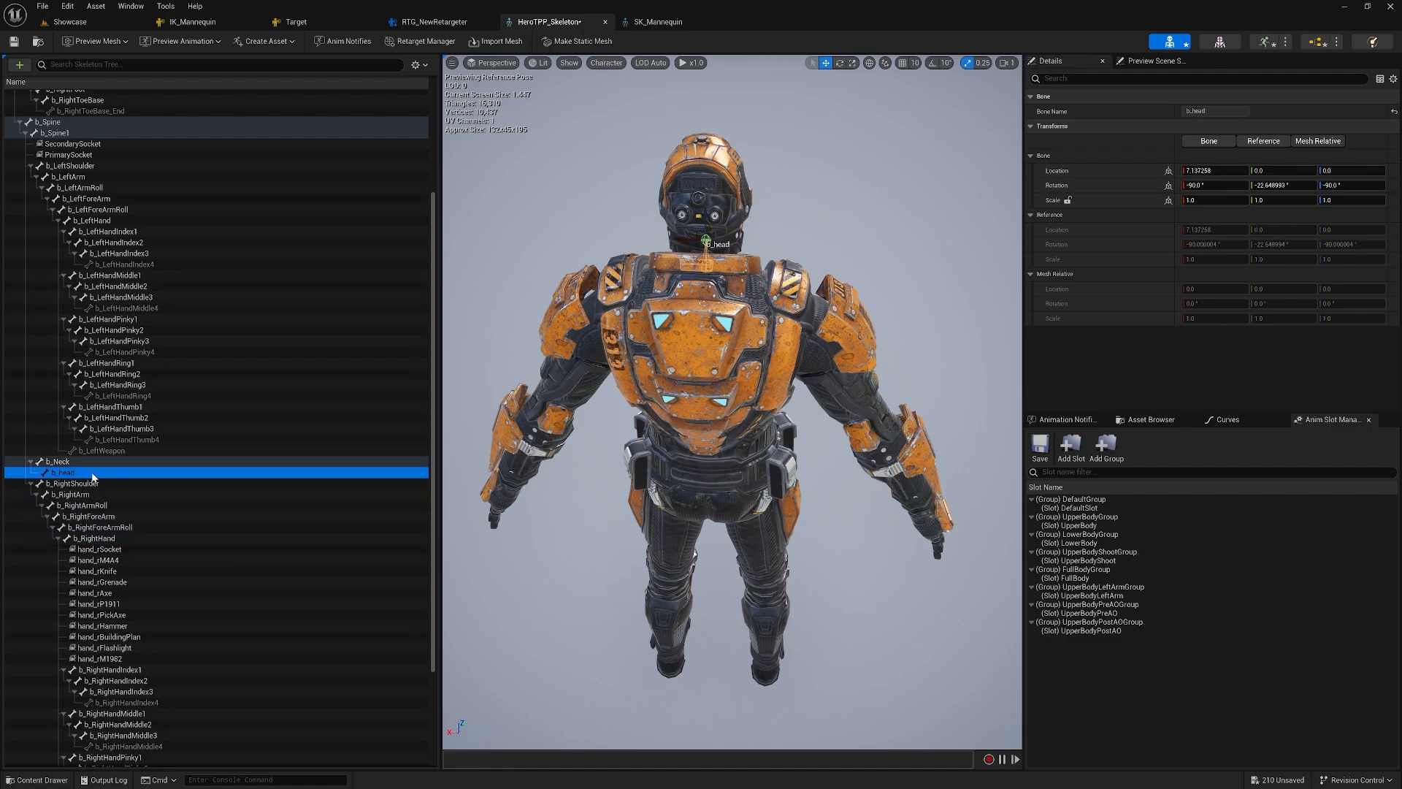
{"action": "right_click", "coordinate": [109, 475]}
{"action": "left_click", "coordinate": [123, 555]}
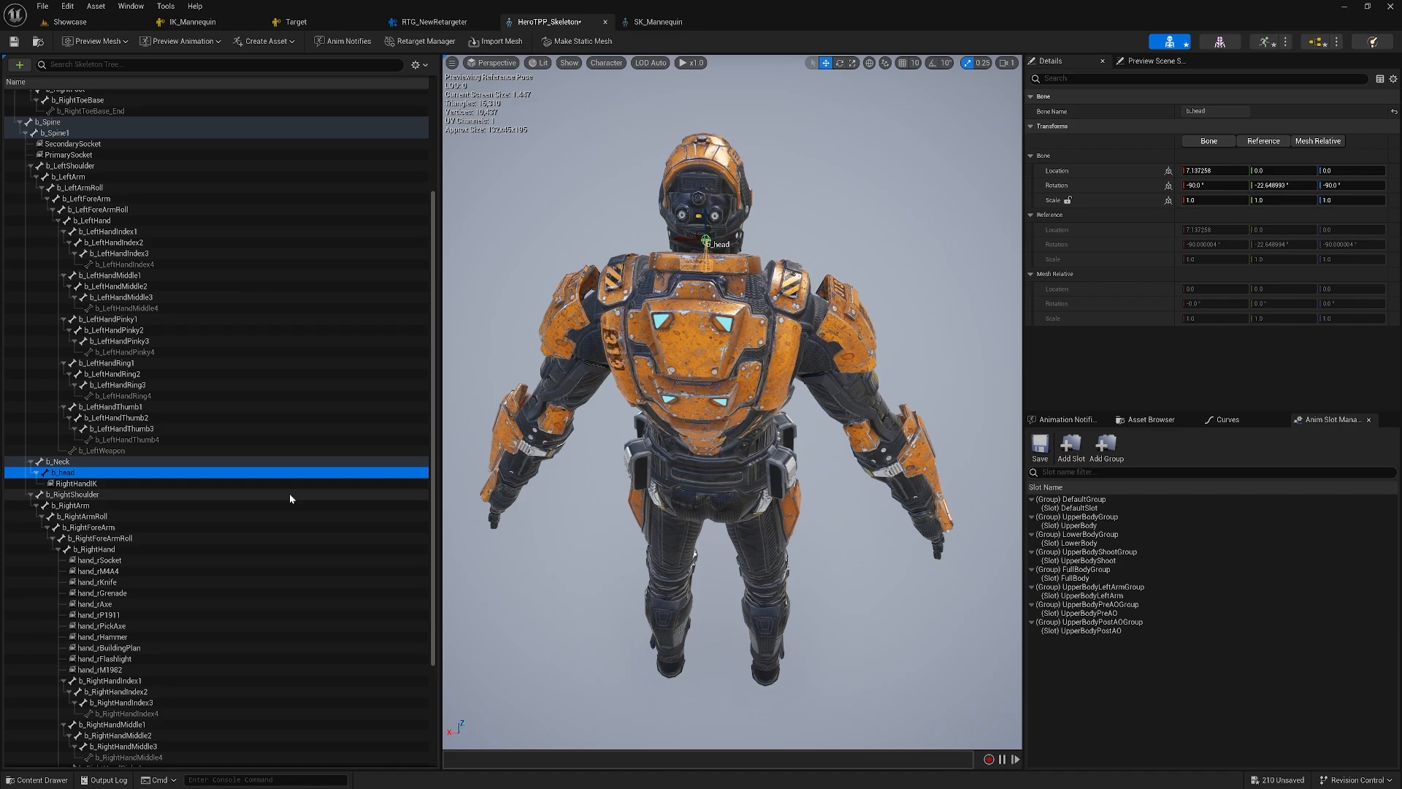
- Search the Retarget folder for "third person" and open the ABP_ThirdPerson_Anim_Retarget animation blueprint
{"action": "left_click", "coordinate": [70, 22]}
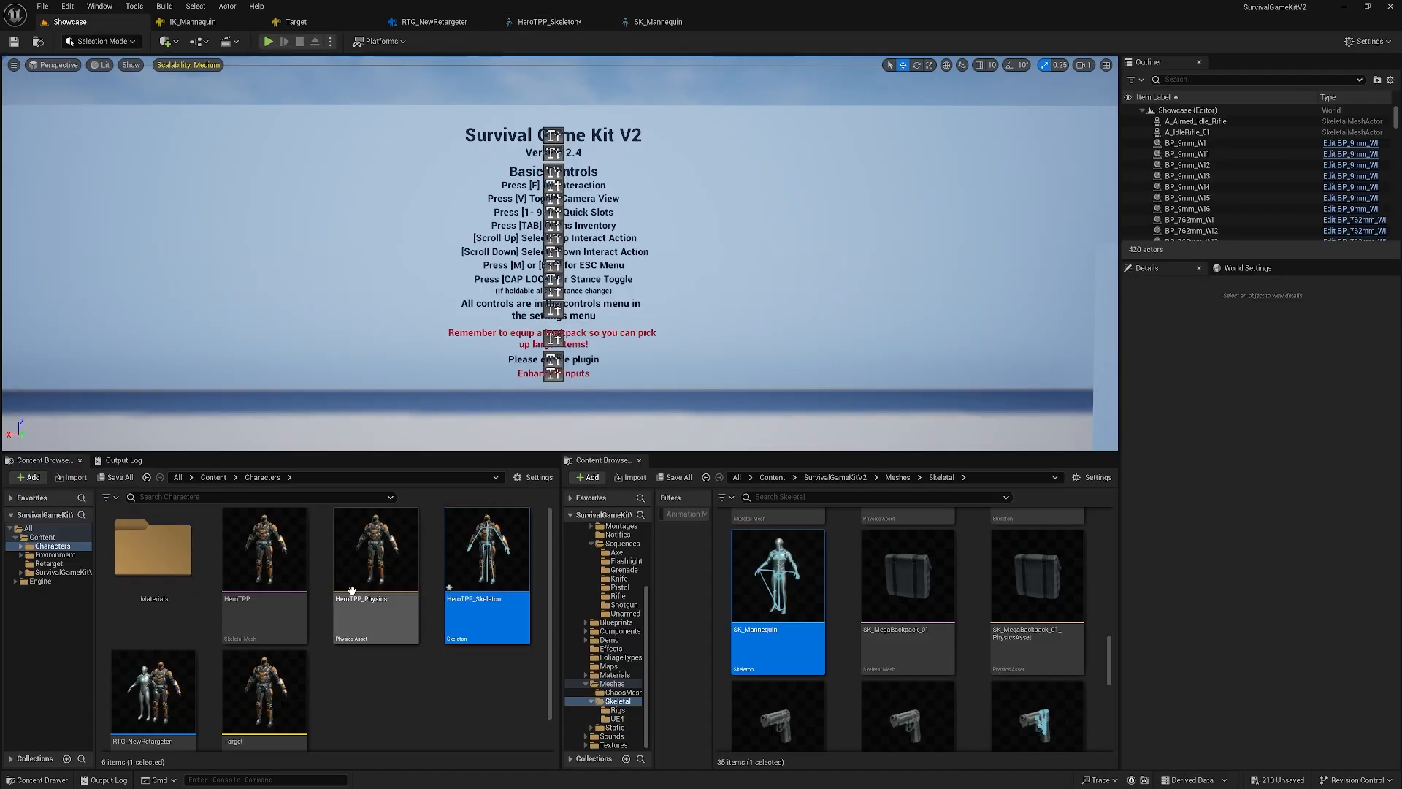
{"action": "left_click", "coordinate": [49, 563]}
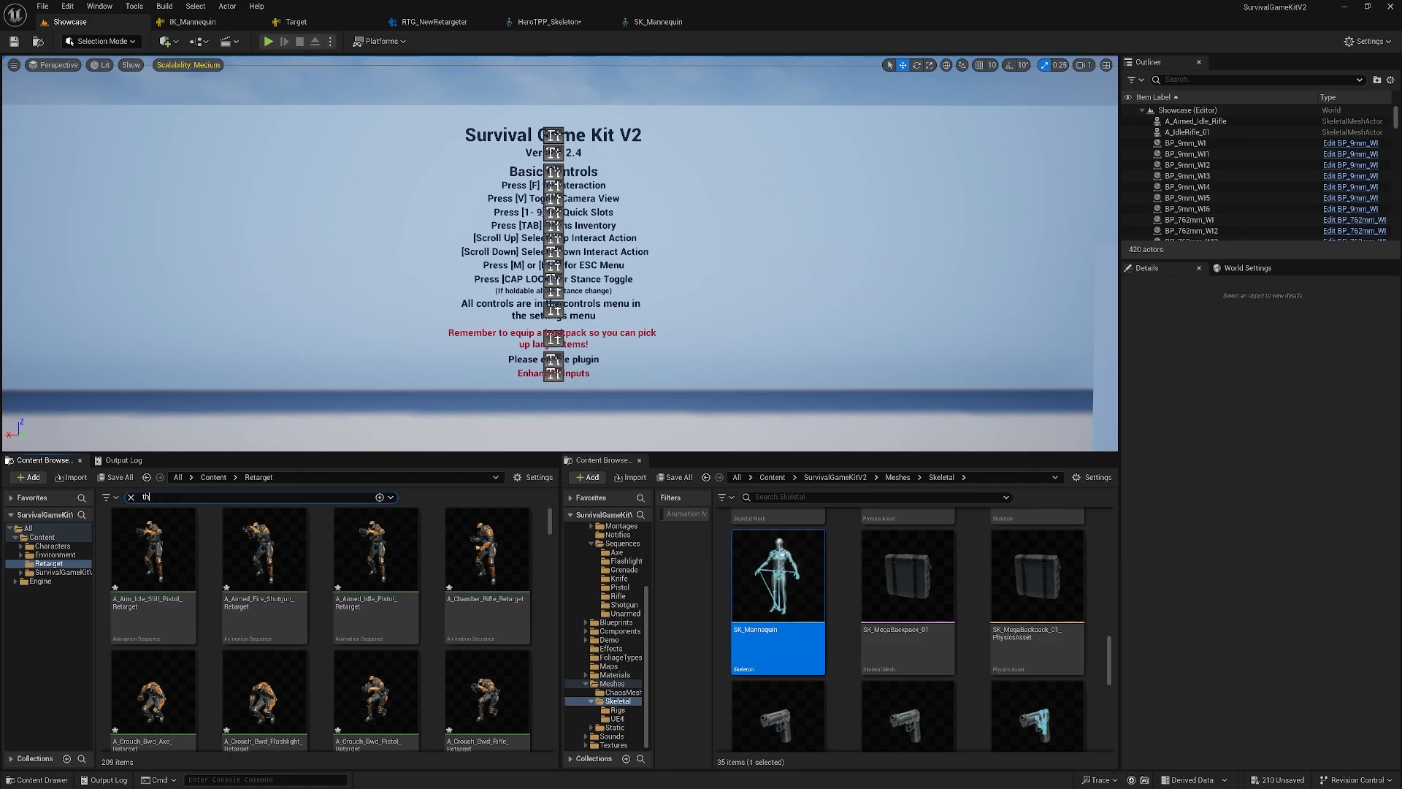
{"action": "type", "text": "third person"}
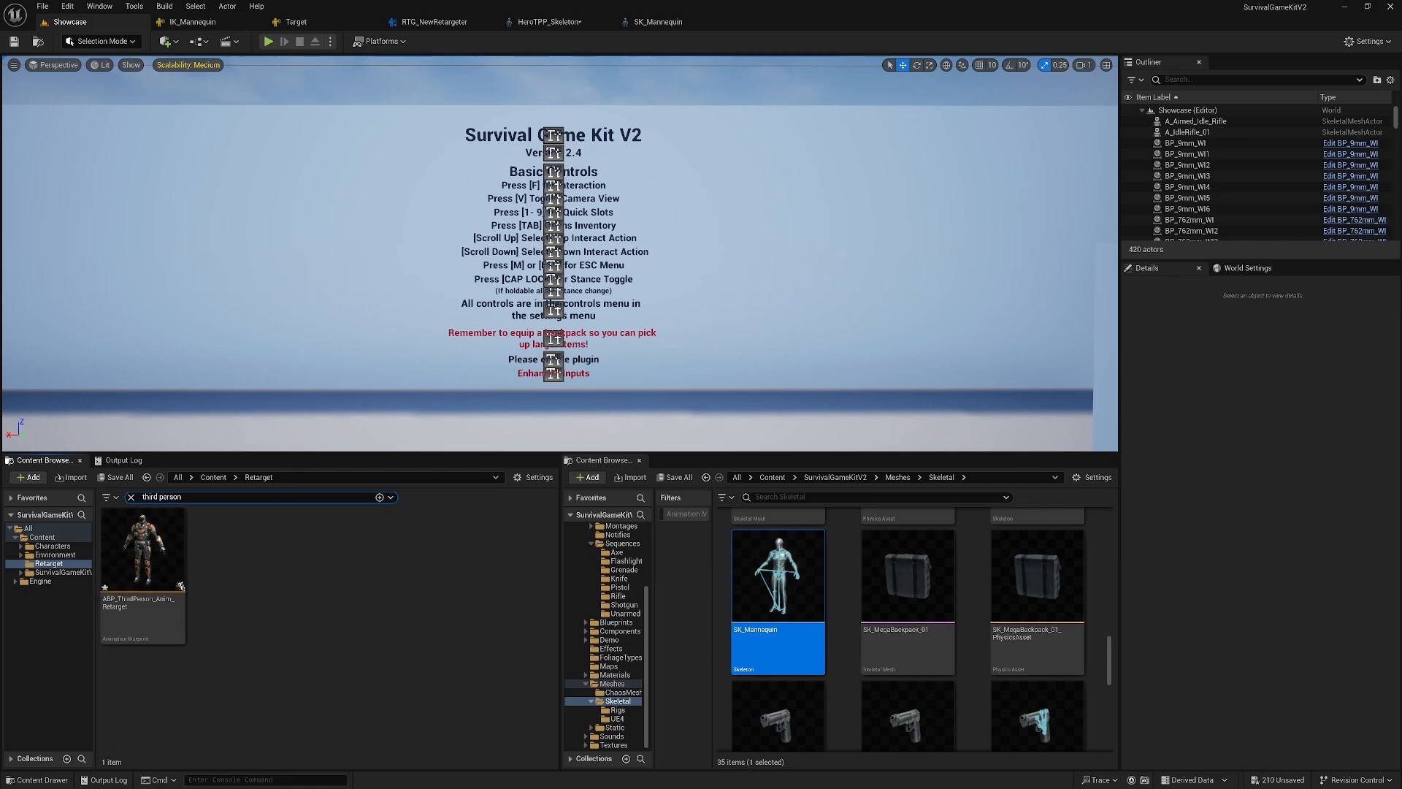
{"action": "double_click", "coordinate": [142, 552]}
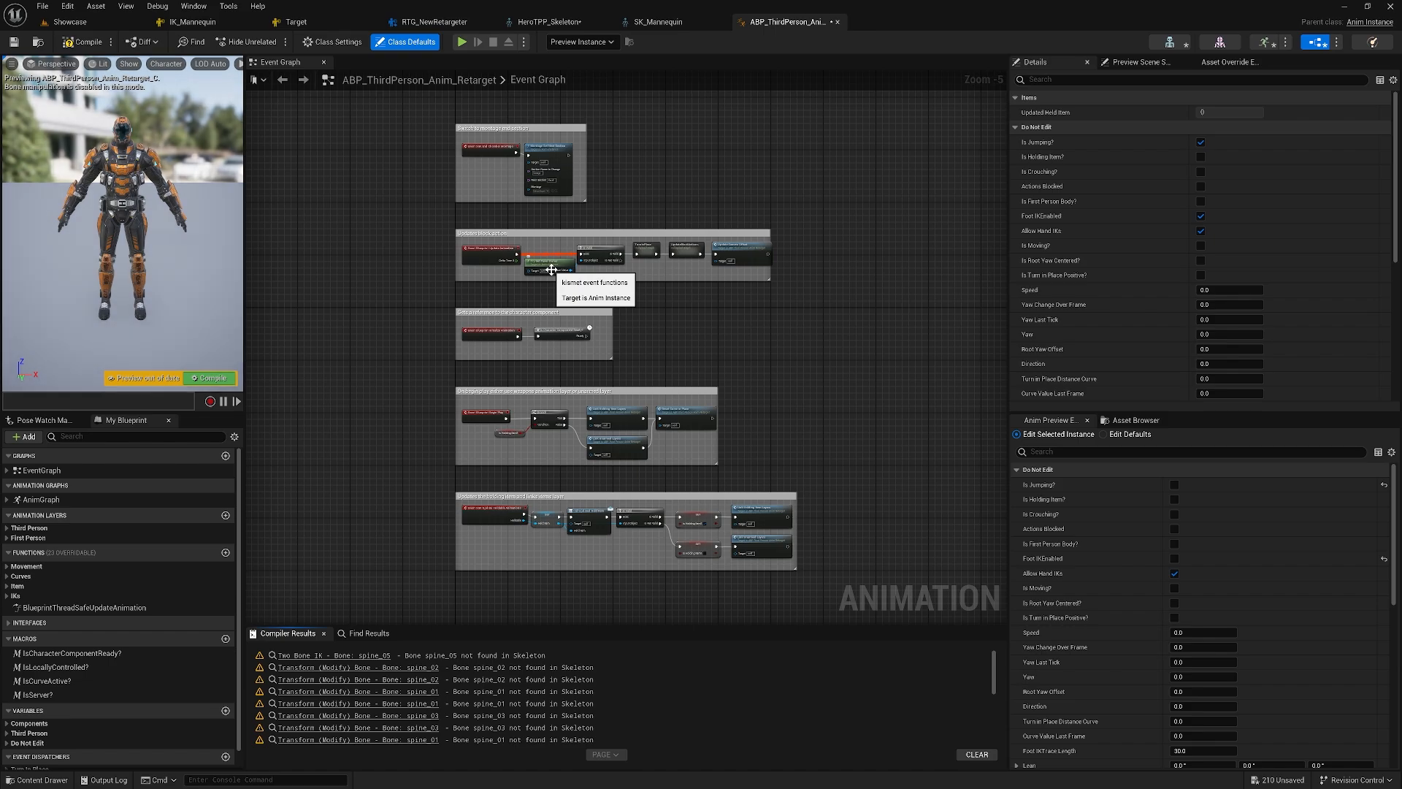
- In the AnimGraph's Locomotion state machine, set the Idle state's linked anim layer instance class to ABP_UnarmedAnimLayers_Retarget
{"action": "left_click", "coordinate": [181, 498]}
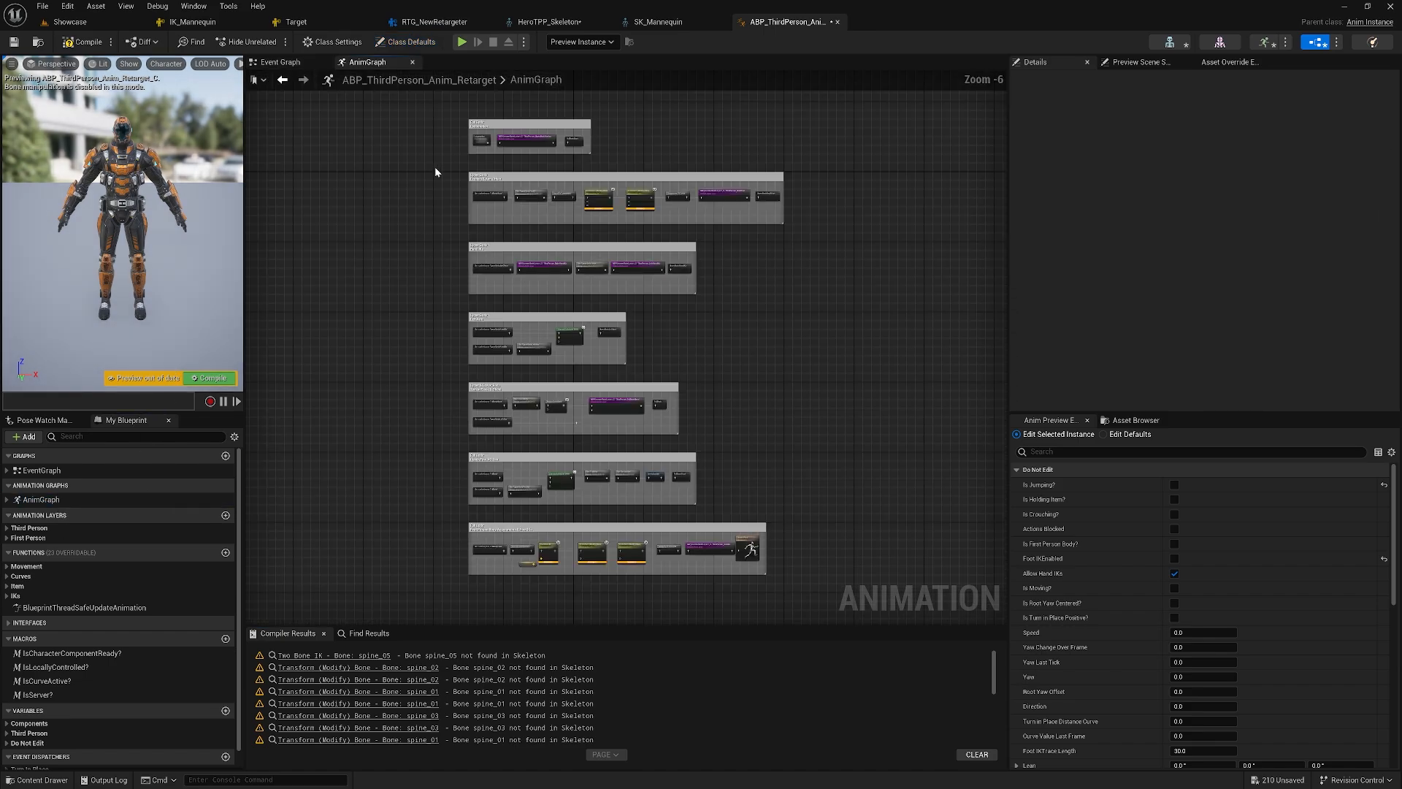
{"action": "scroll", "coordinate": [446, 162], "scroll_direction": "up", "scroll_amount": 4}
{"action": "right_click_drag", "start_coordinate": [446, 162], "coordinate": [557, 338]}
{"action": "double_click", "coordinate": [496, 267]}
{"action": "double_click", "coordinate": [489, 309]}
{"action": "left_click", "coordinate": [557, 338]}
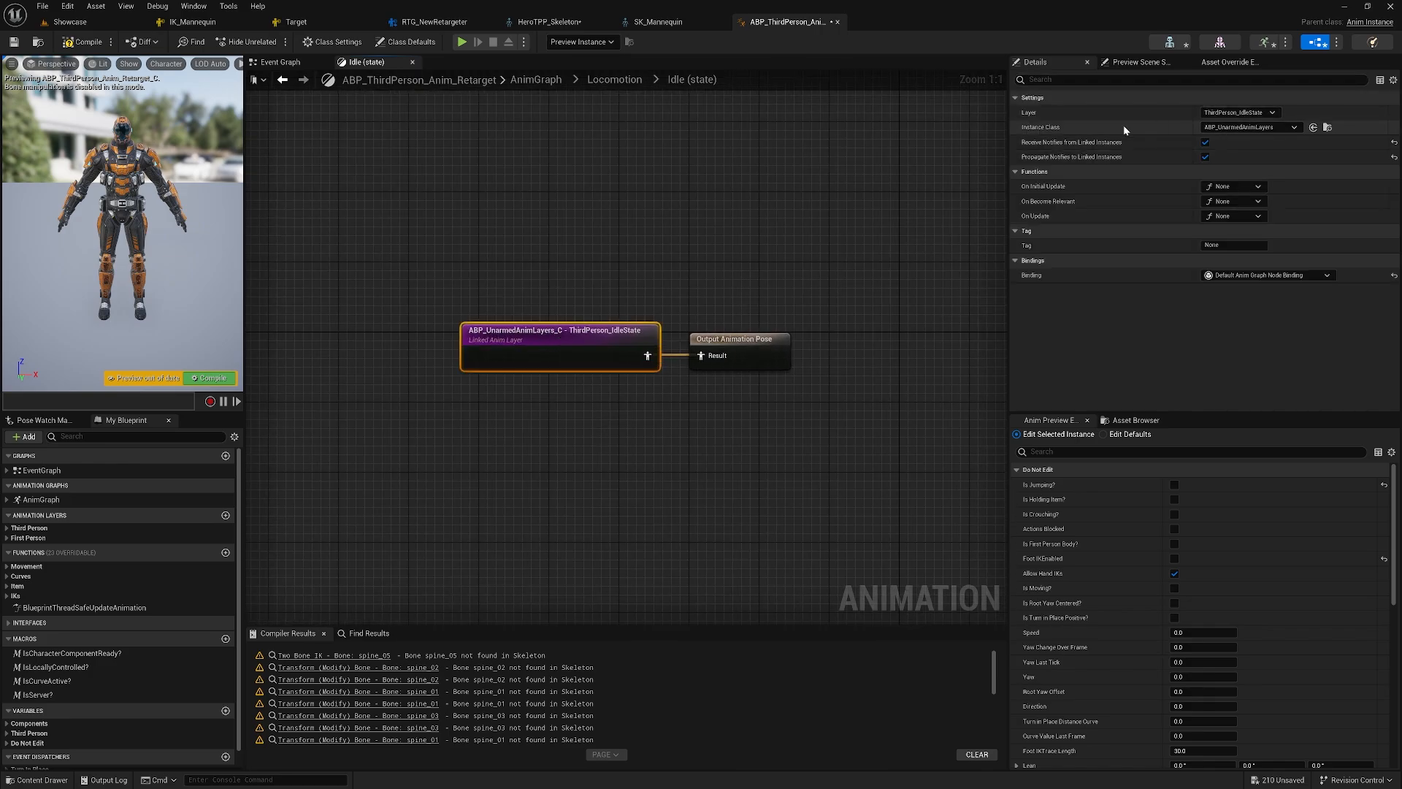
{"action": "left_click", "coordinate": [1250, 127]}
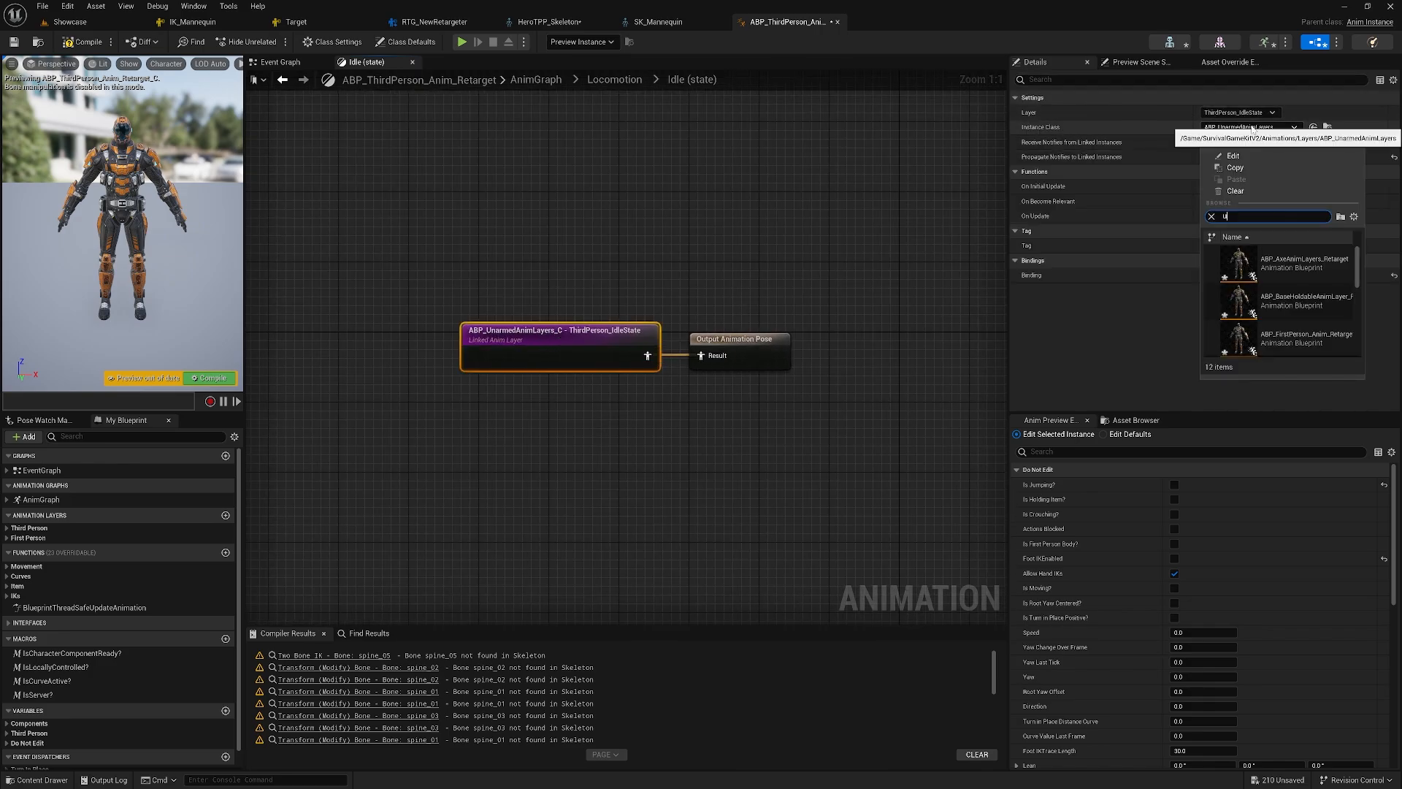
{"action": "type", "text": "unarm"}
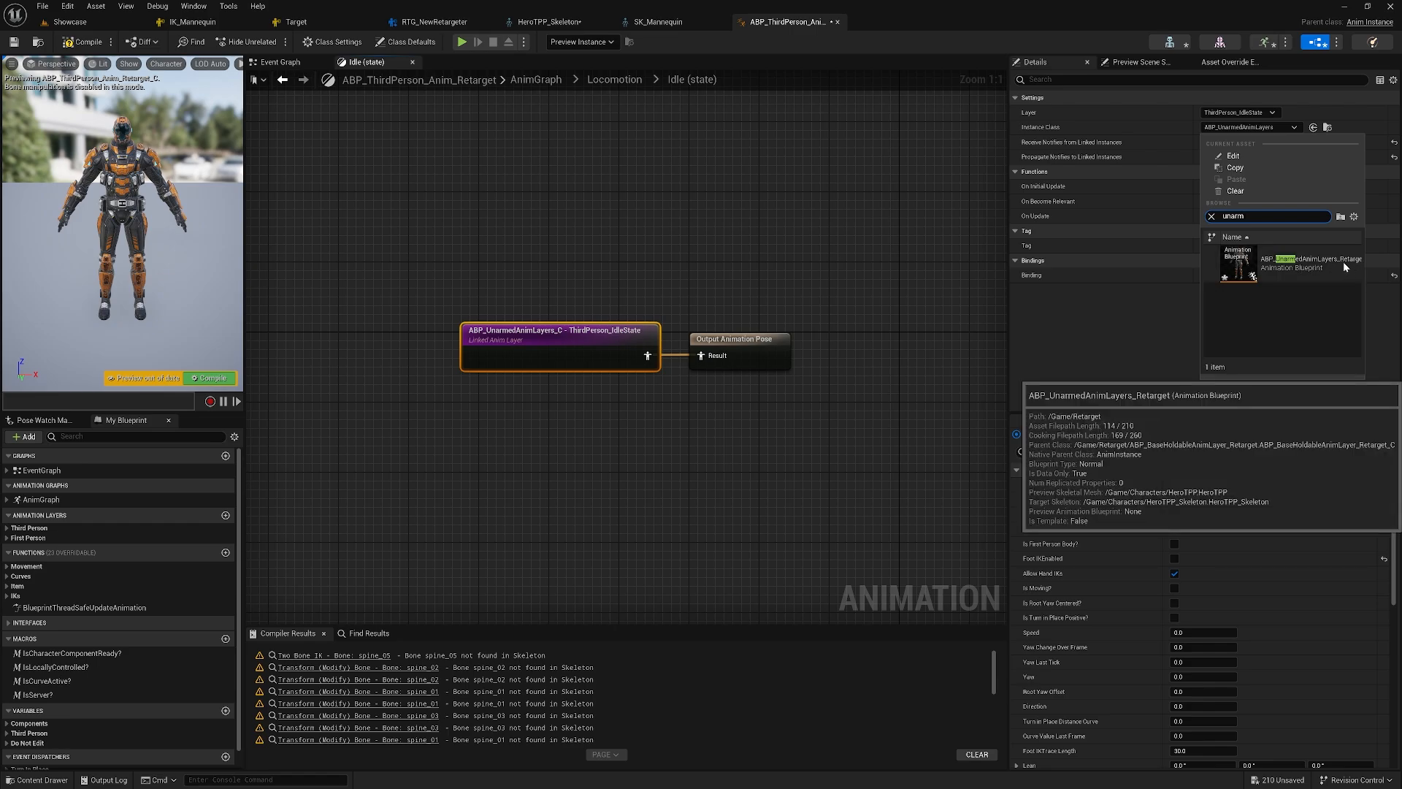
{"action": "left_click", "coordinate": [1333, 264]}
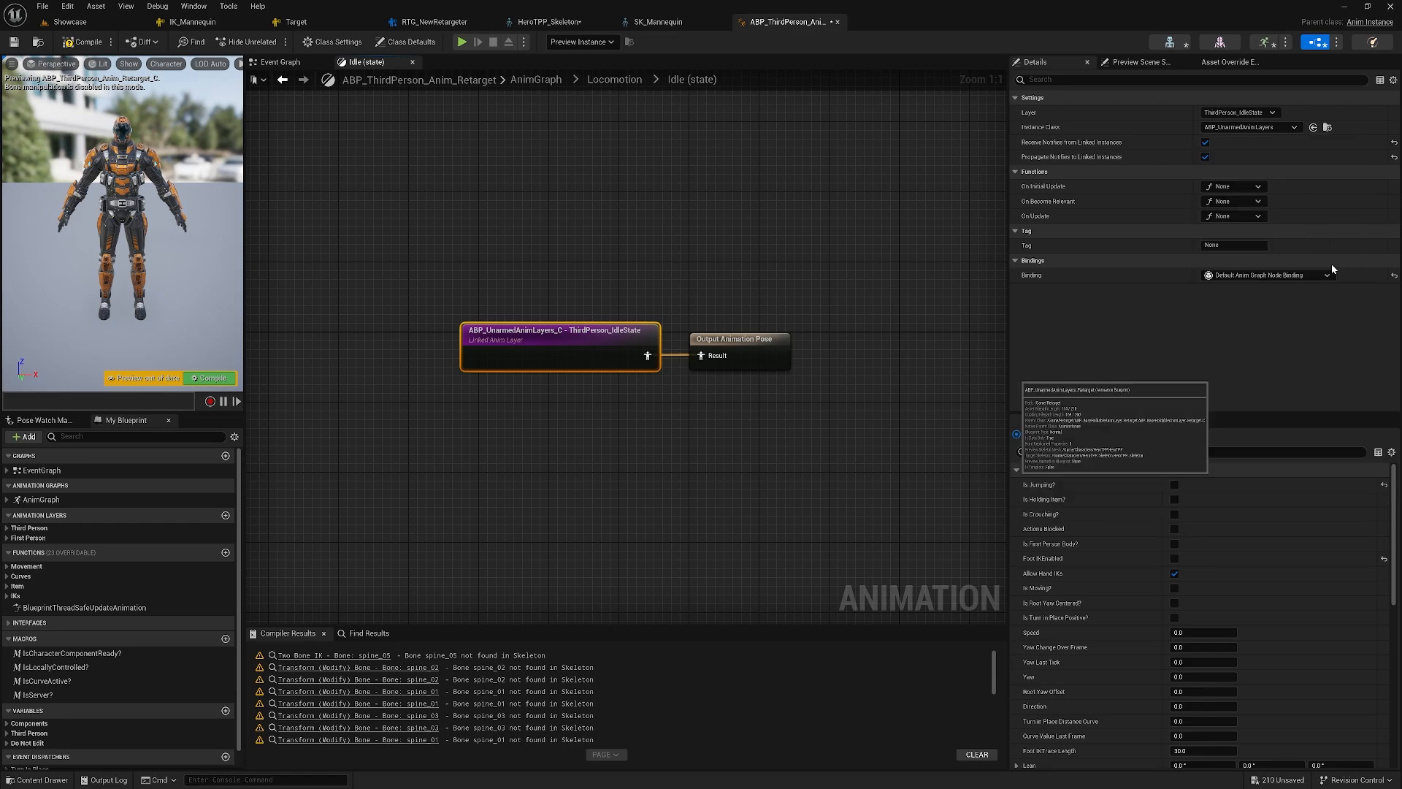
{"action": "double_click", "coordinate": [671, 294]}
- Set the instance class of the JumpStart state's linked anim layer to ABP_UnarmedAnimLayers_Retarget
{"action": "right_click_drag", "start_coordinate": [644, 293], "coordinate": [609, 300]}
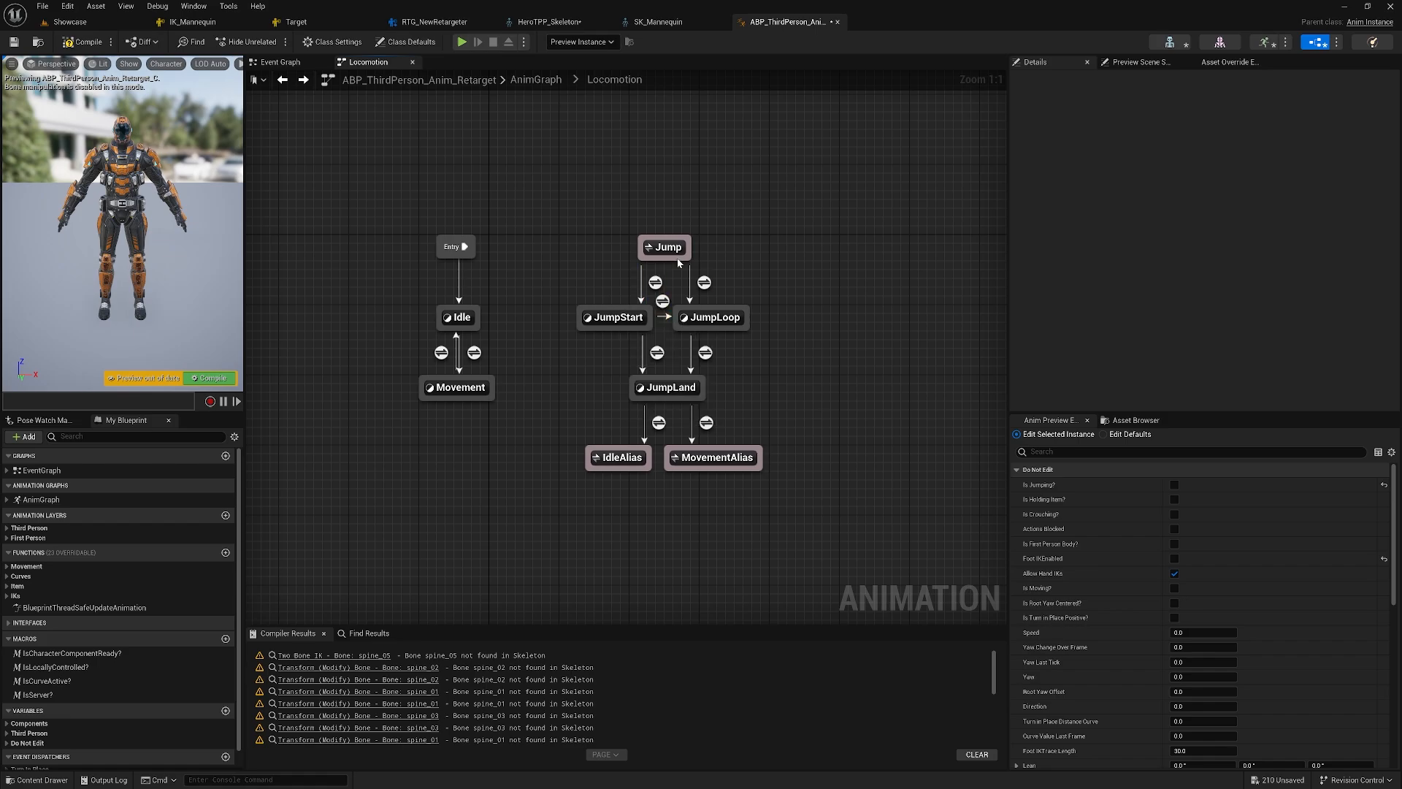
{"action": "double_click", "coordinate": [625, 317]}
{"action": "left_click", "coordinate": [562, 351]}
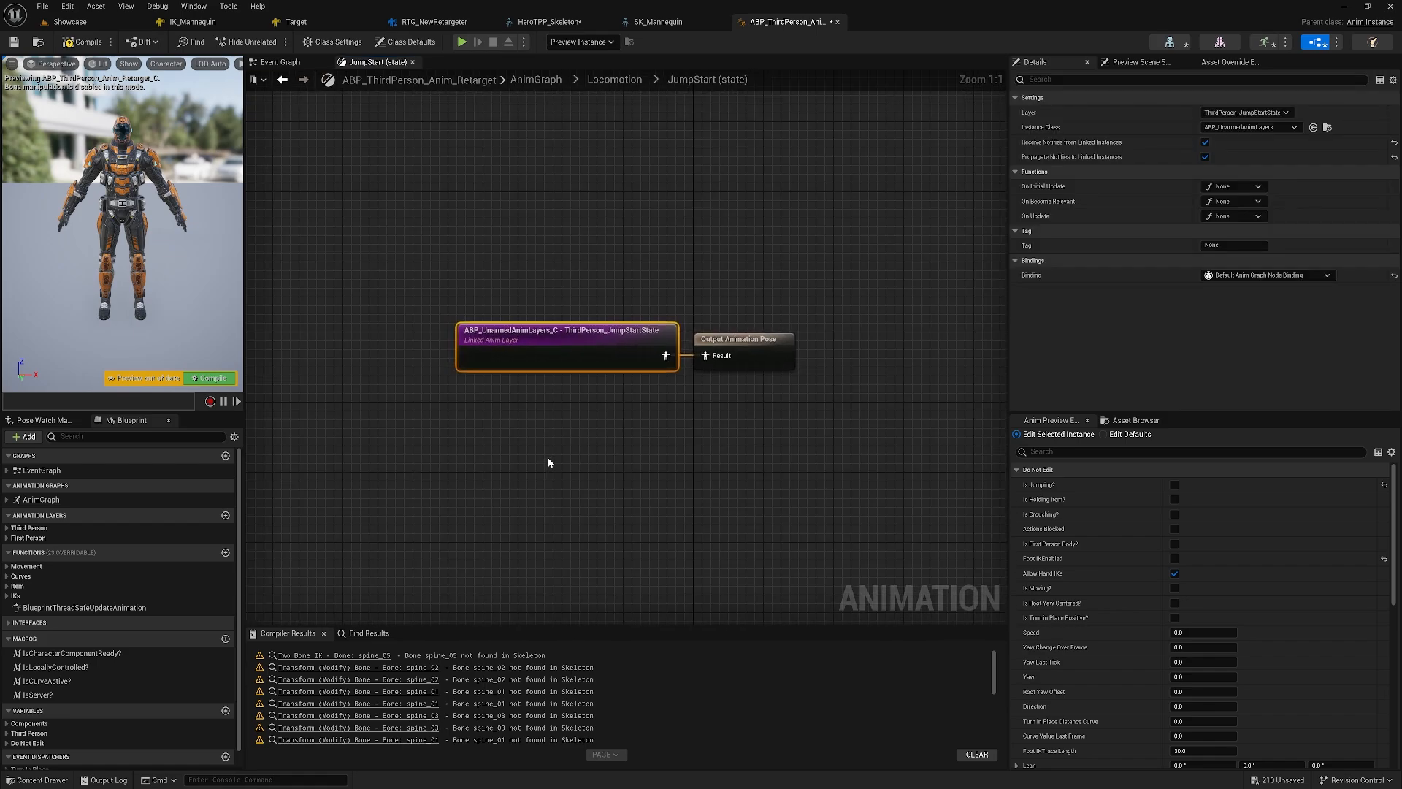
{"action": "left_click", "coordinate": [1234, 128]}
{"action": "type", "text": "unarm"}
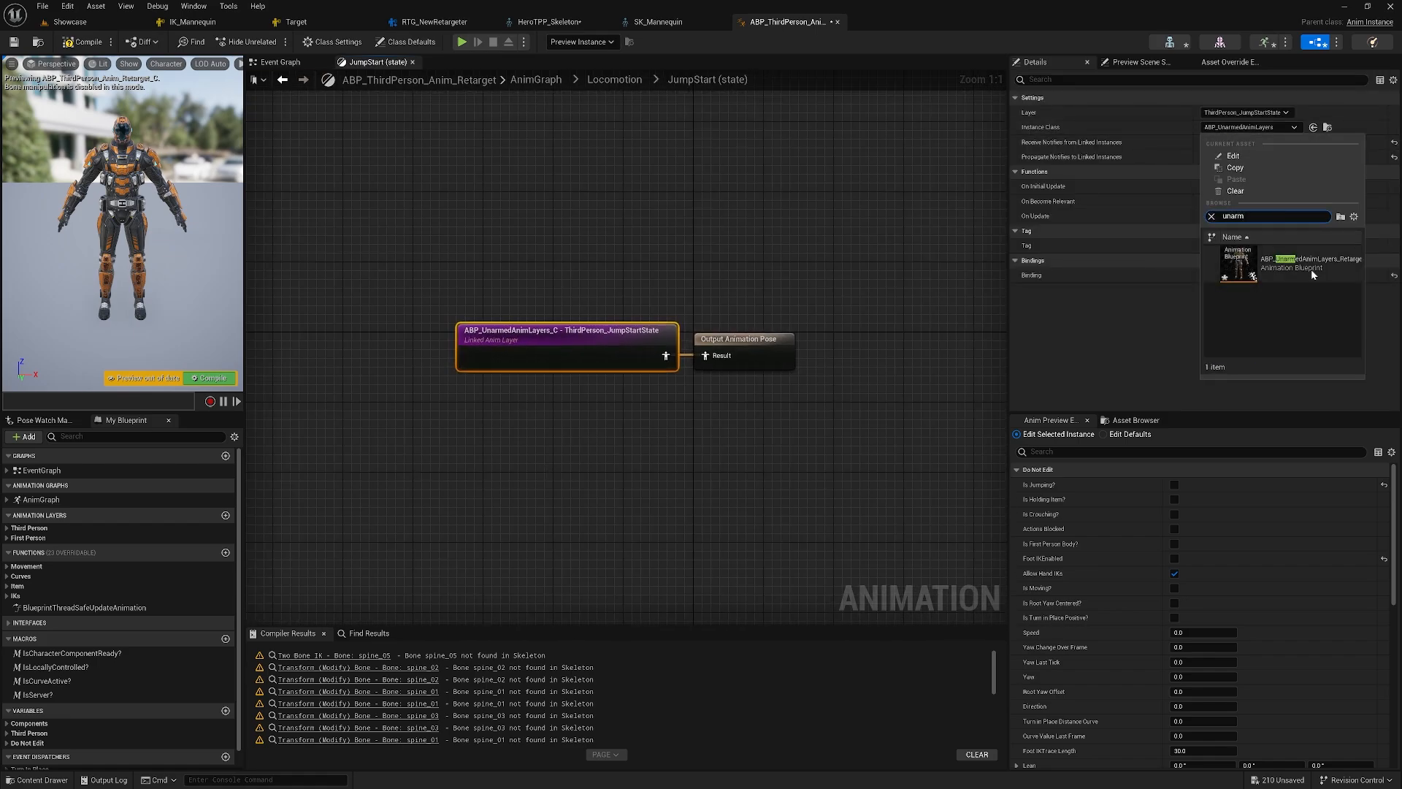
{"action": "left_click", "coordinate": [1319, 260]}
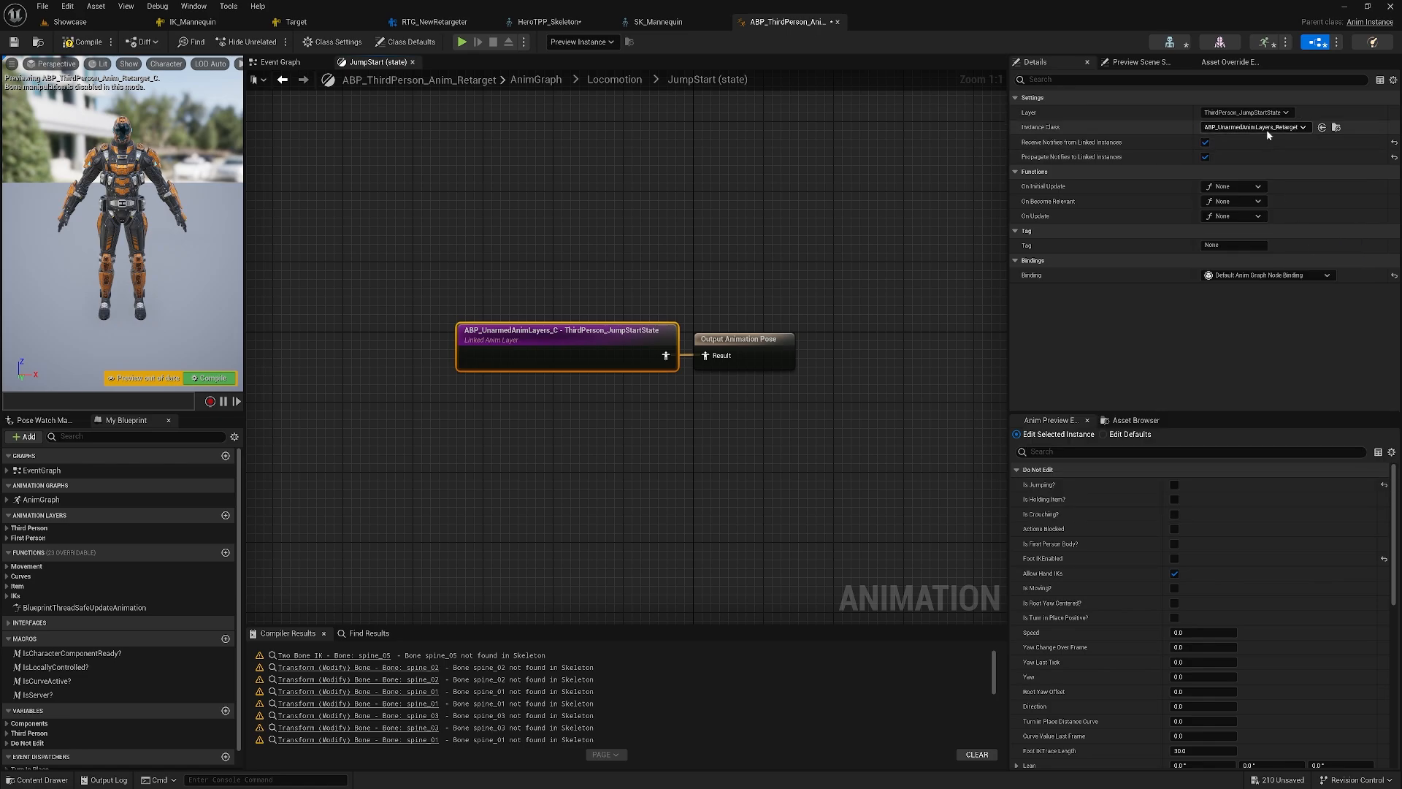
{"action": "double_click", "coordinate": [450, 232]}
- Set the instance class of the JumpLoop state's linked anim layer to ABP_UnarmedAnimLayers_Retarget
{"action": "double_click", "coordinate": [725, 315]}
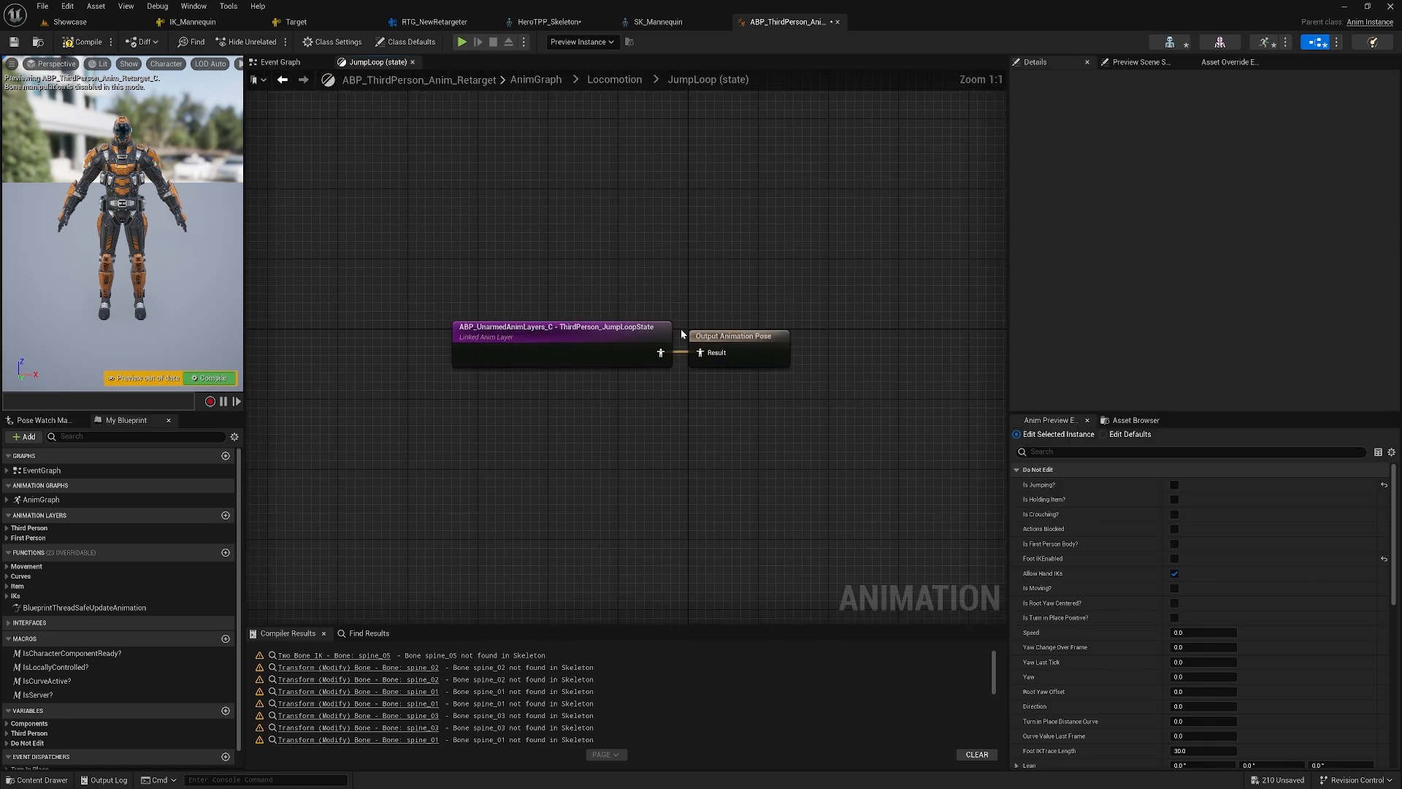
{"action": "left_click", "coordinate": [672, 332]}
{"action": "left_click", "coordinate": [1246, 127]}
{"action": "type", "text": "una"}
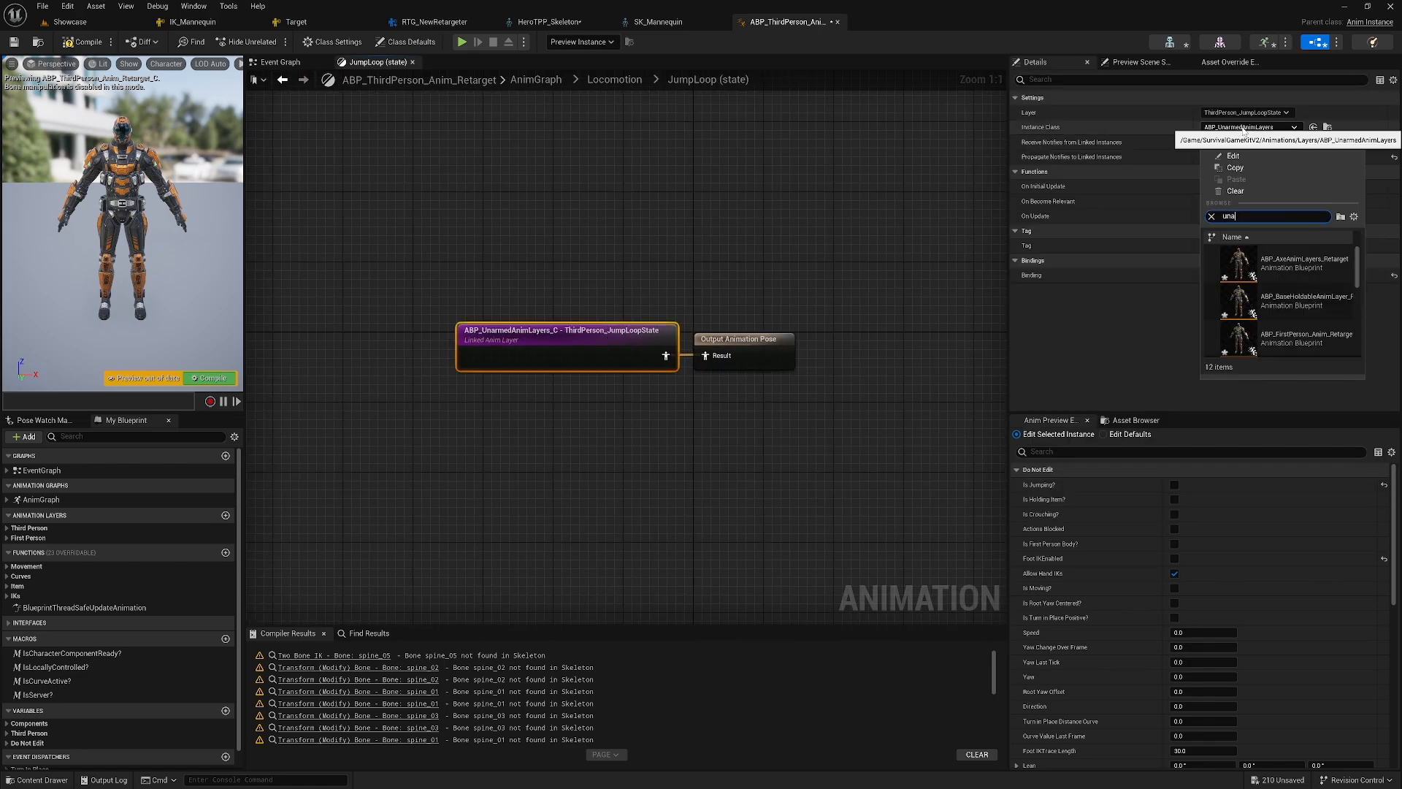
{"action": "type", "text": "rm"}
{"action": "left_click", "coordinate": [1280, 265]}
{"action": "double_click", "coordinate": [651, 256]}
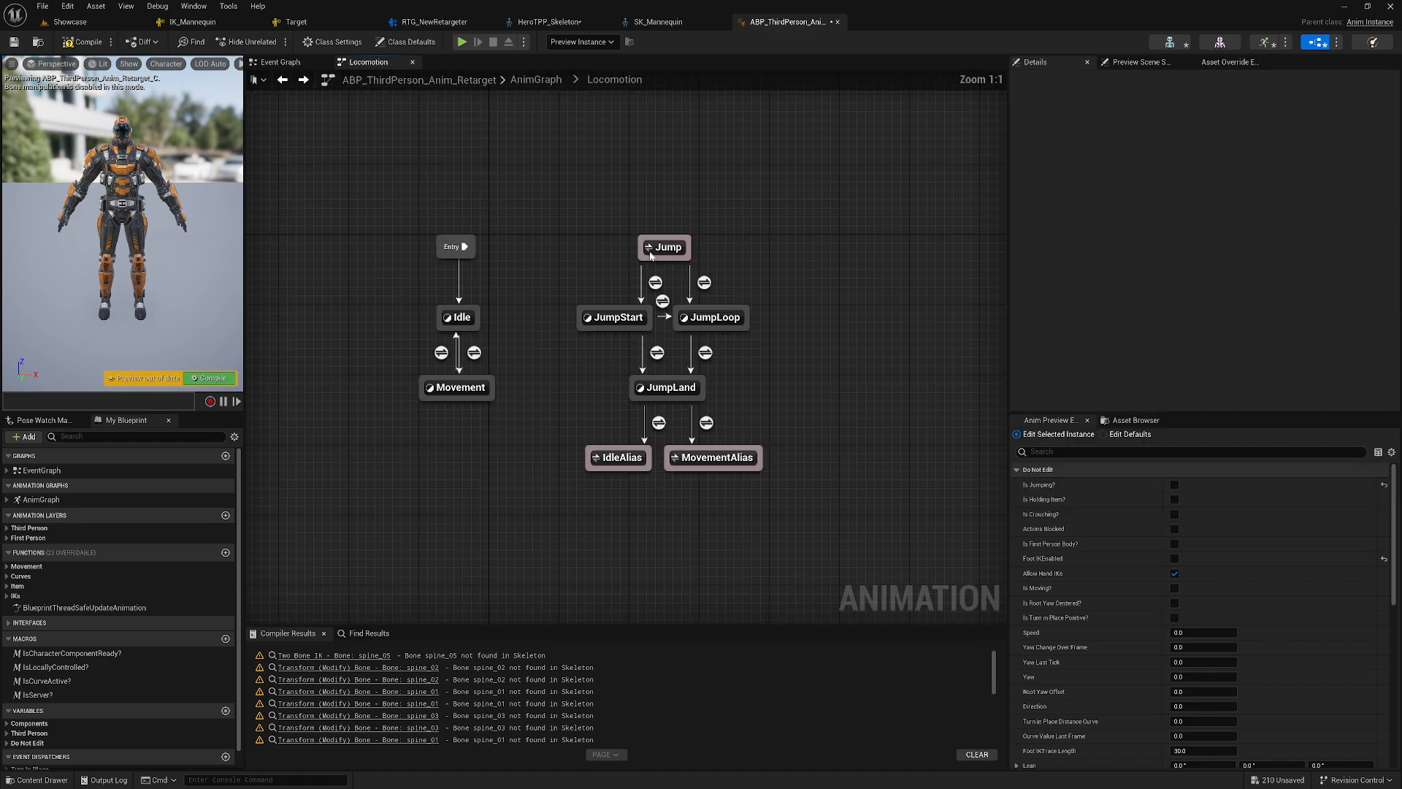
- Set the instance class of the JumpLand state's linked anim layer to ABP_UnarmedAnimLayers_Retarget
{"action": "double_click", "coordinate": [668, 387]}
{"action": "left_click", "coordinate": [577, 336]}
{"action": "left_click", "coordinate": [1225, 127]}
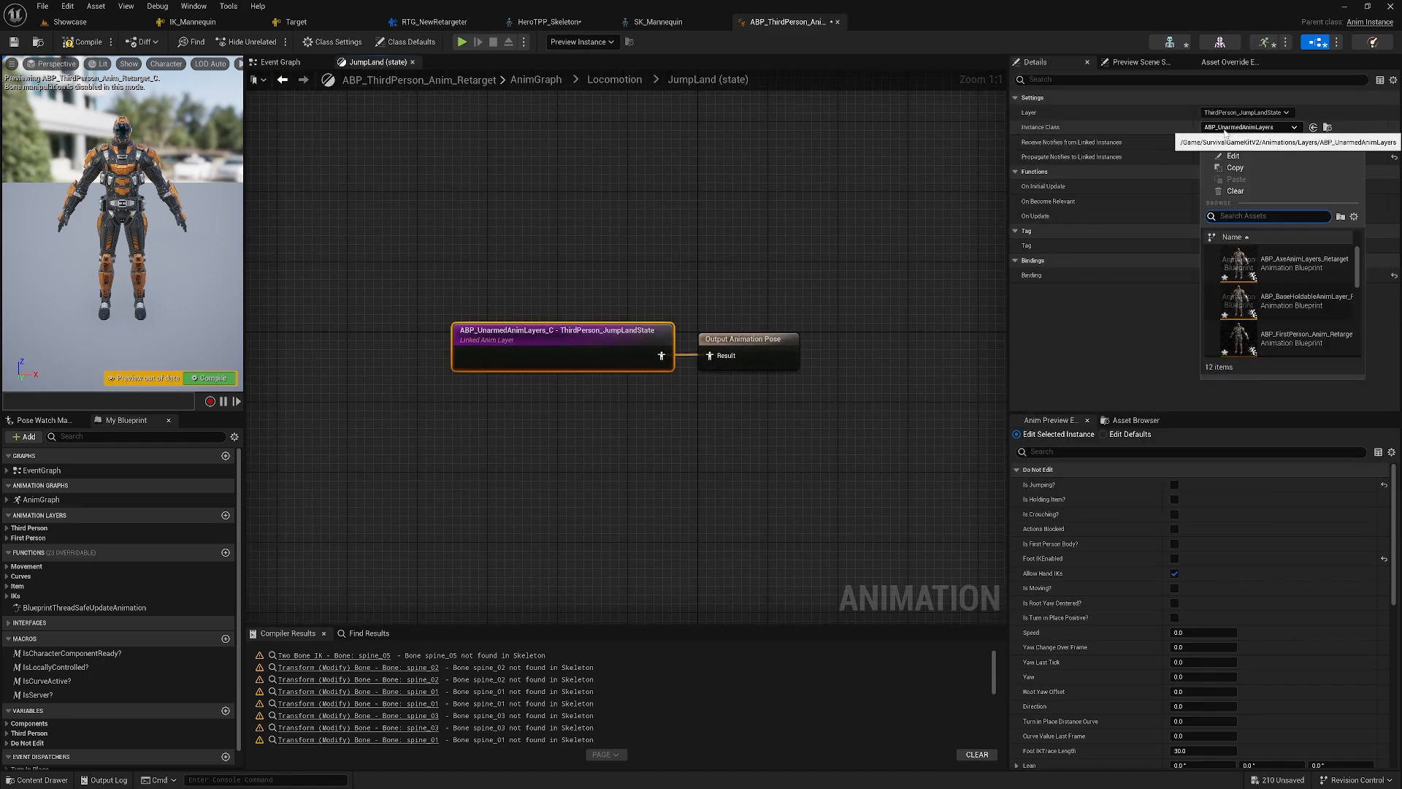
{"action": "type", "text": "unarm"}
{"action": "left_click", "coordinate": [1234, 256]}
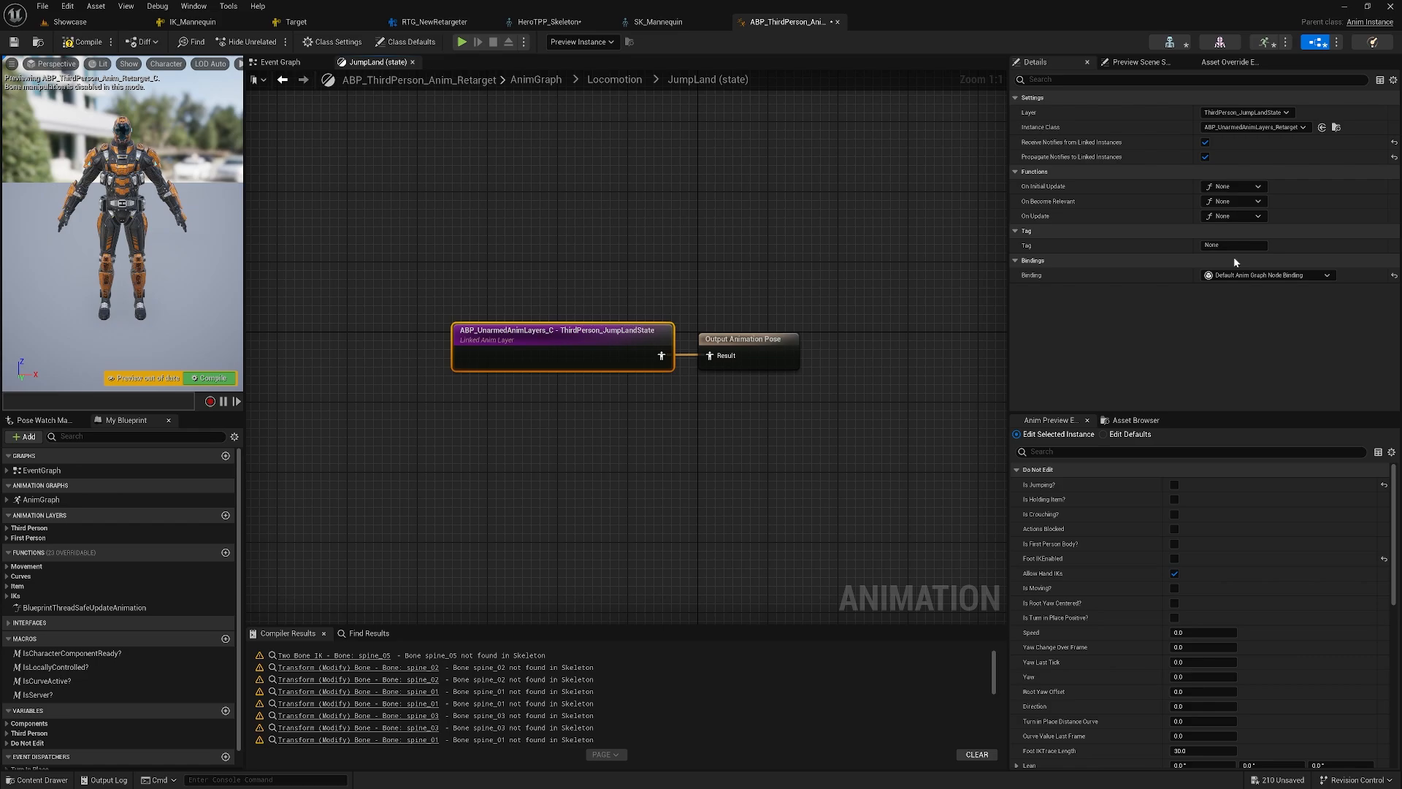
{"action": "double_click", "coordinate": [673, 227]}
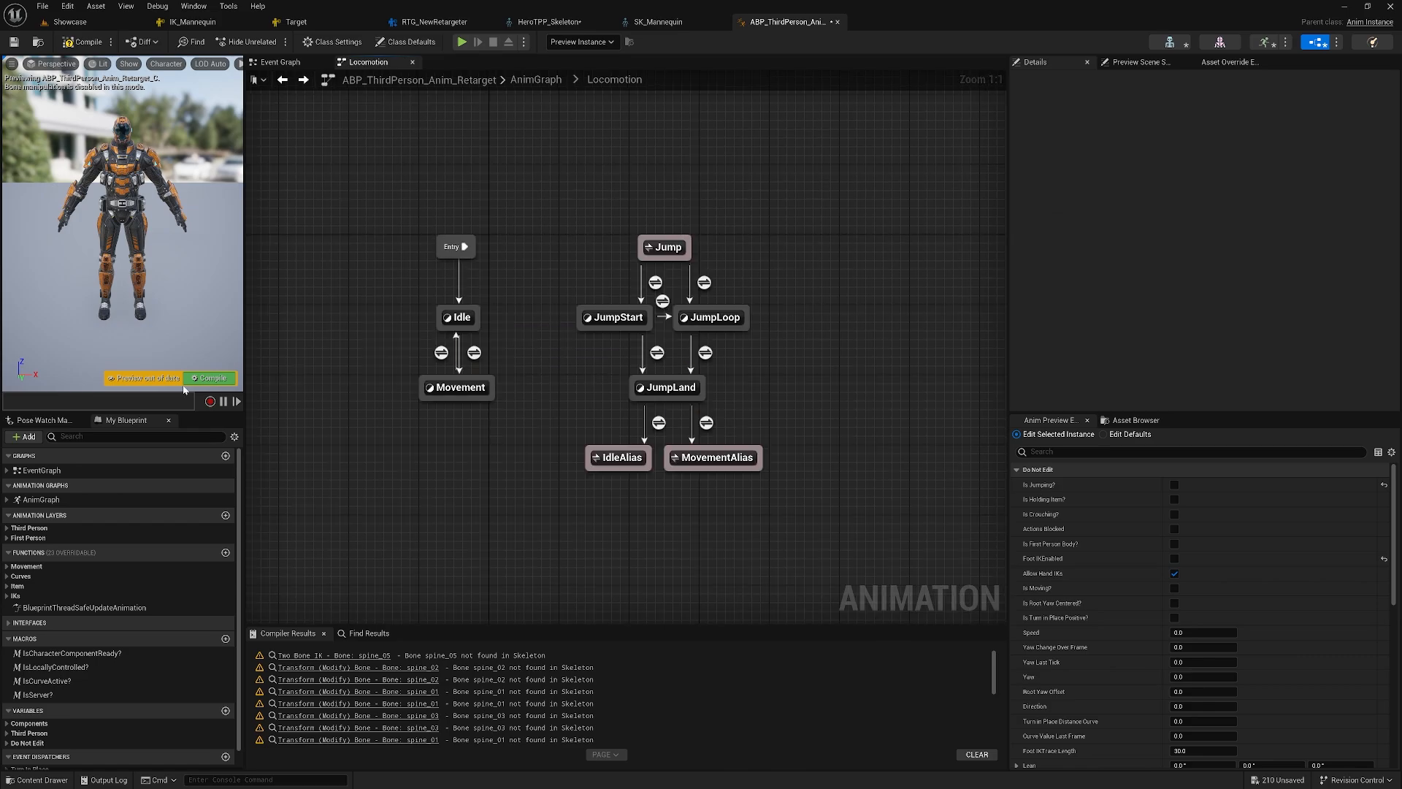
- In the AnimGraph's Full Body Locomotion section, set the ThirdPerson_UpperBodyOverlay layer's instance class to ABP_UnarmedAnimLayers_Retarget
{"action": "double_click", "coordinate": [57, 500]}
{"action": "scroll", "coordinate": [567, 208], "scroll_direction": "up", "scroll_amount": 5}
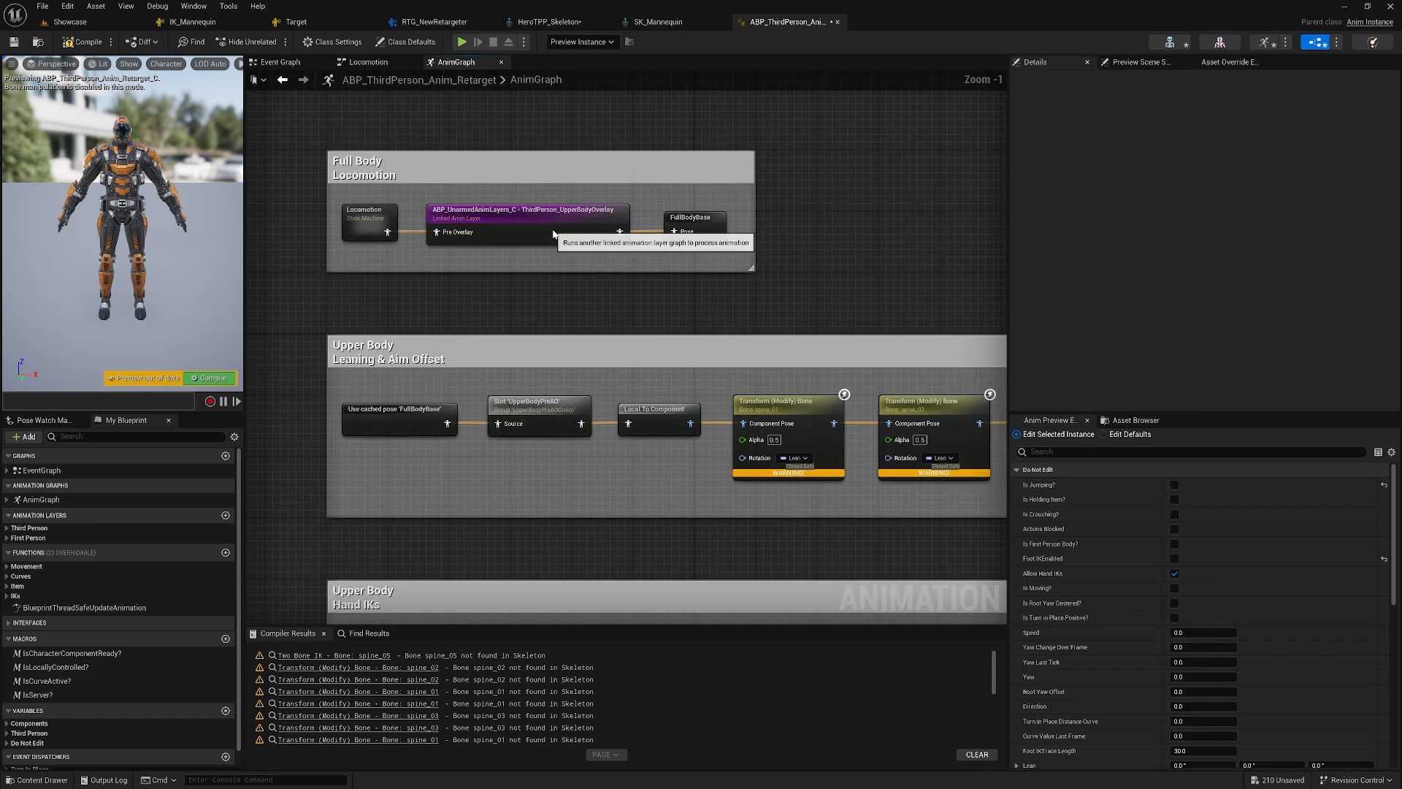
{"action": "left_click", "coordinate": [537, 227]}
{"action": "left_click", "coordinate": [1261, 129]}
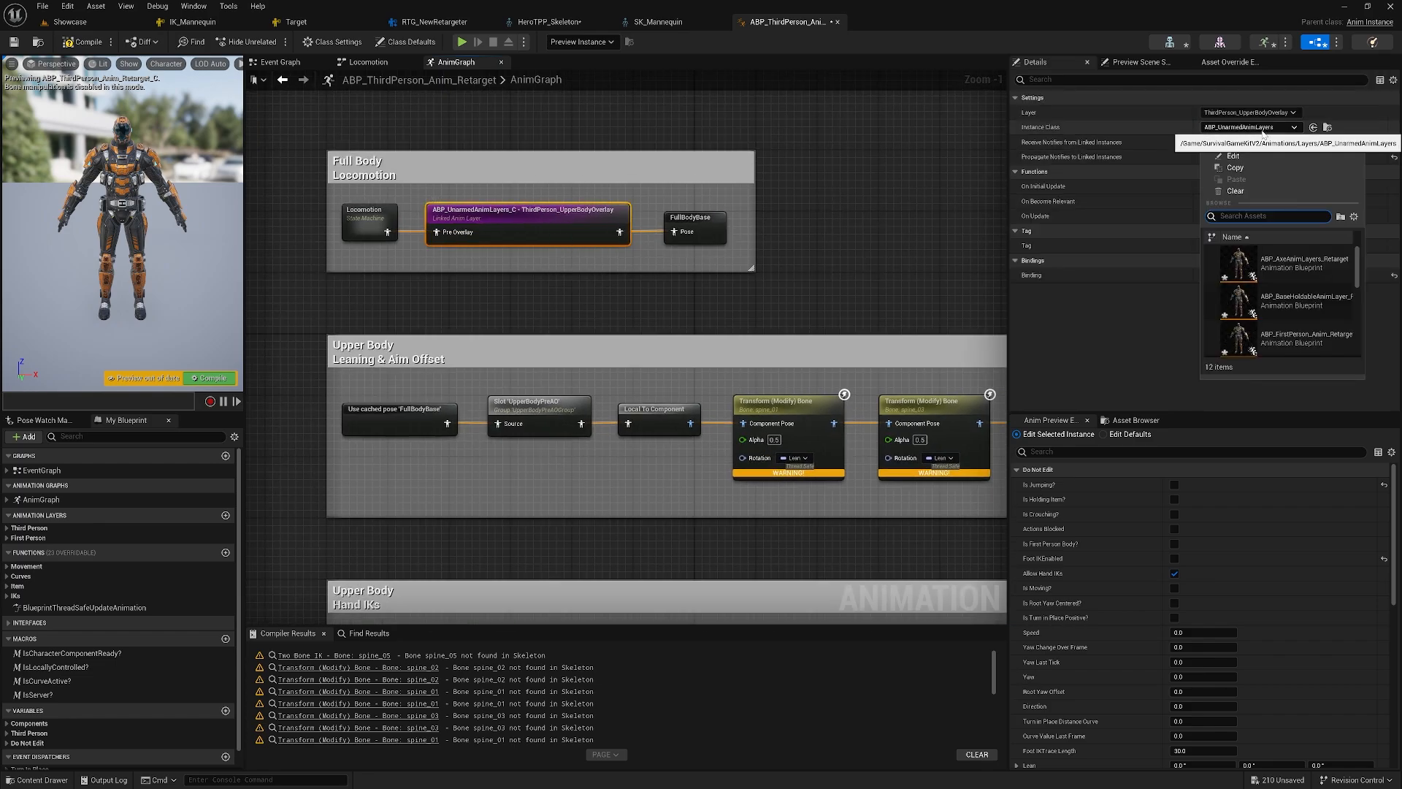
{"action": "left_click", "coordinate": [1287, 272]}
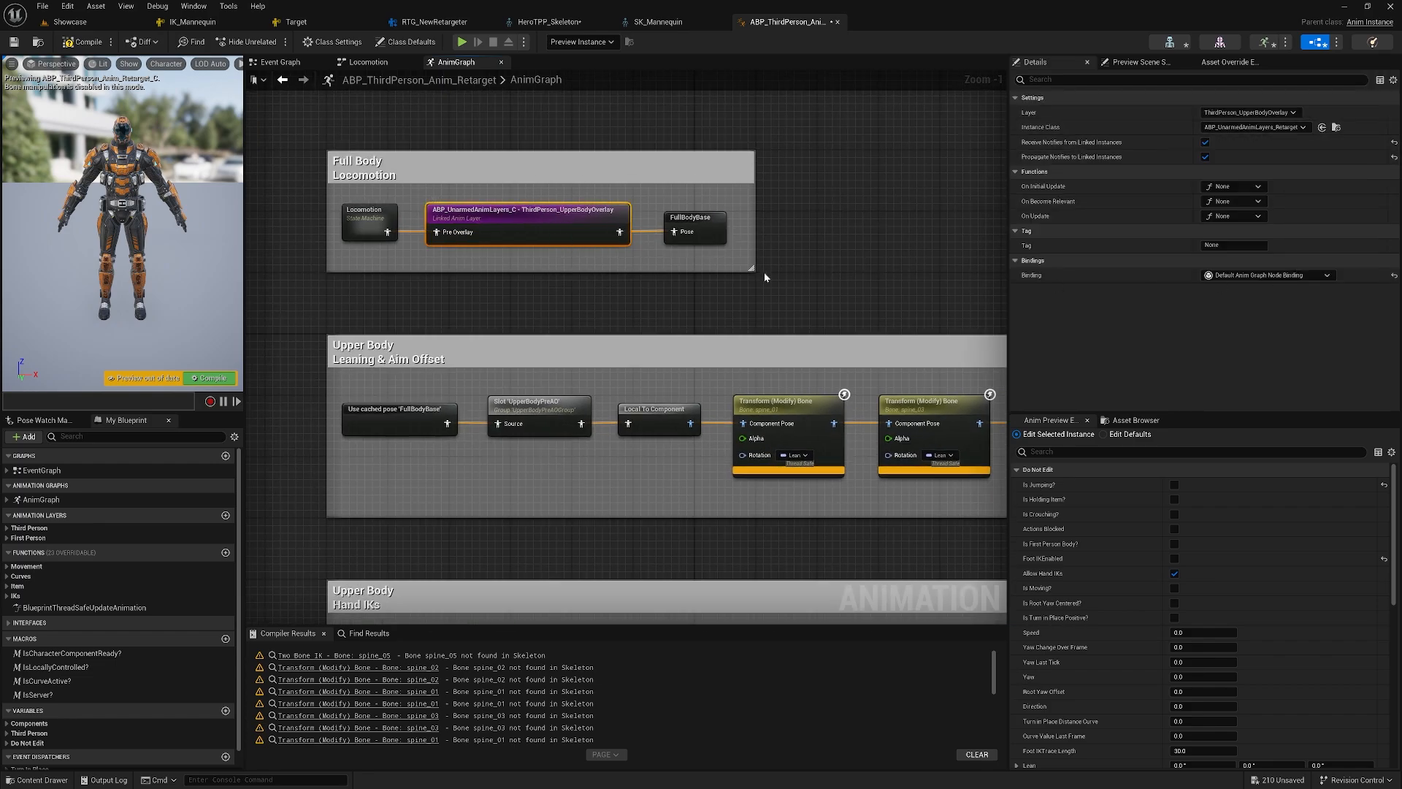
- In the Upper Body Leaning & Aim Offset section, set the ThirdPerson_AimOffset layer's instance class to ABP_UnarmedAnimLayers_Retarget
{"action": "scroll", "coordinate": [764, 271], "scroll_direction": "down", "scroll_amount": 2}
{"action": "right_click_drag", "start_coordinate": [764, 272], "coordinate": [476, 127]}
{"action": "left_click", "coordinate": [828, 237]}
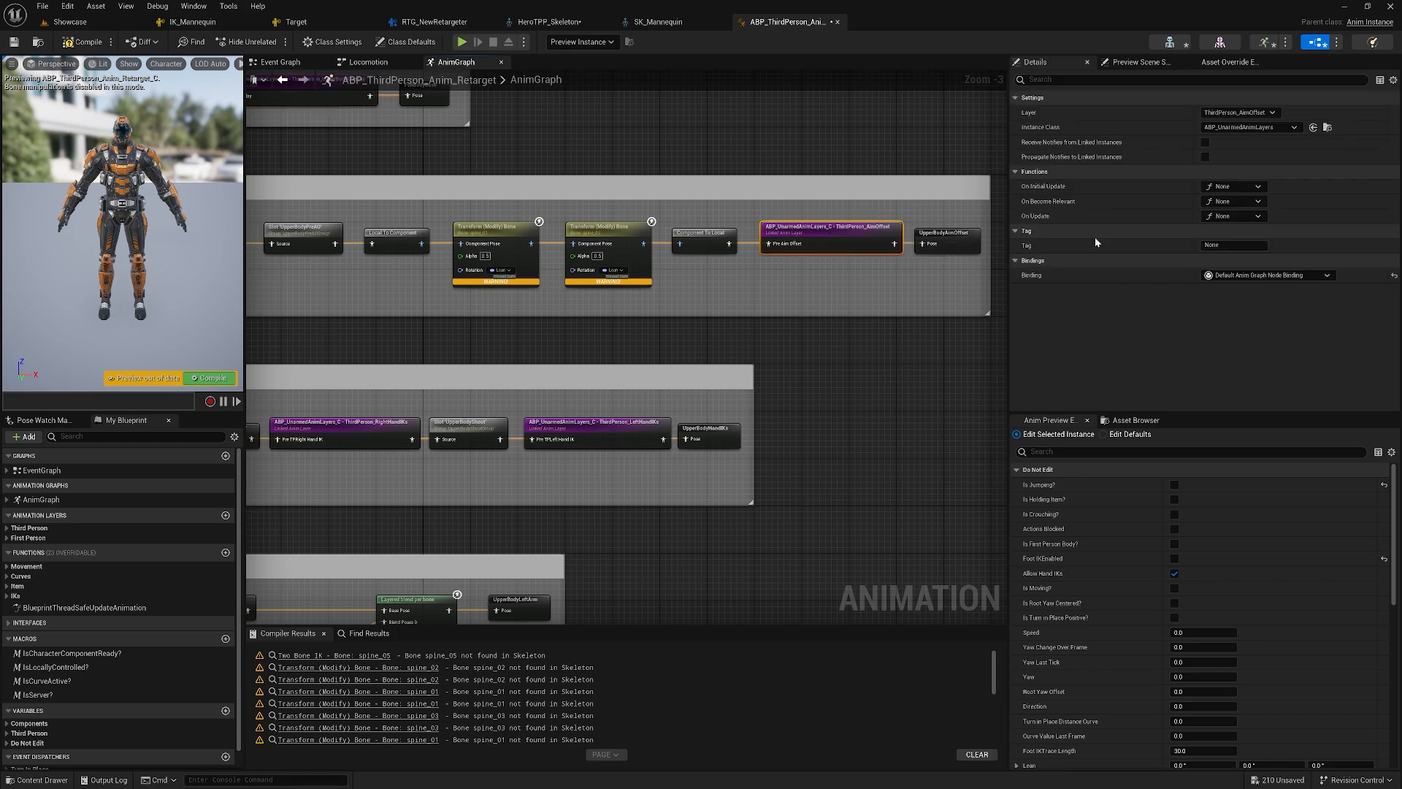
{"action": "left_click", "coordinate": [1259, 129]}
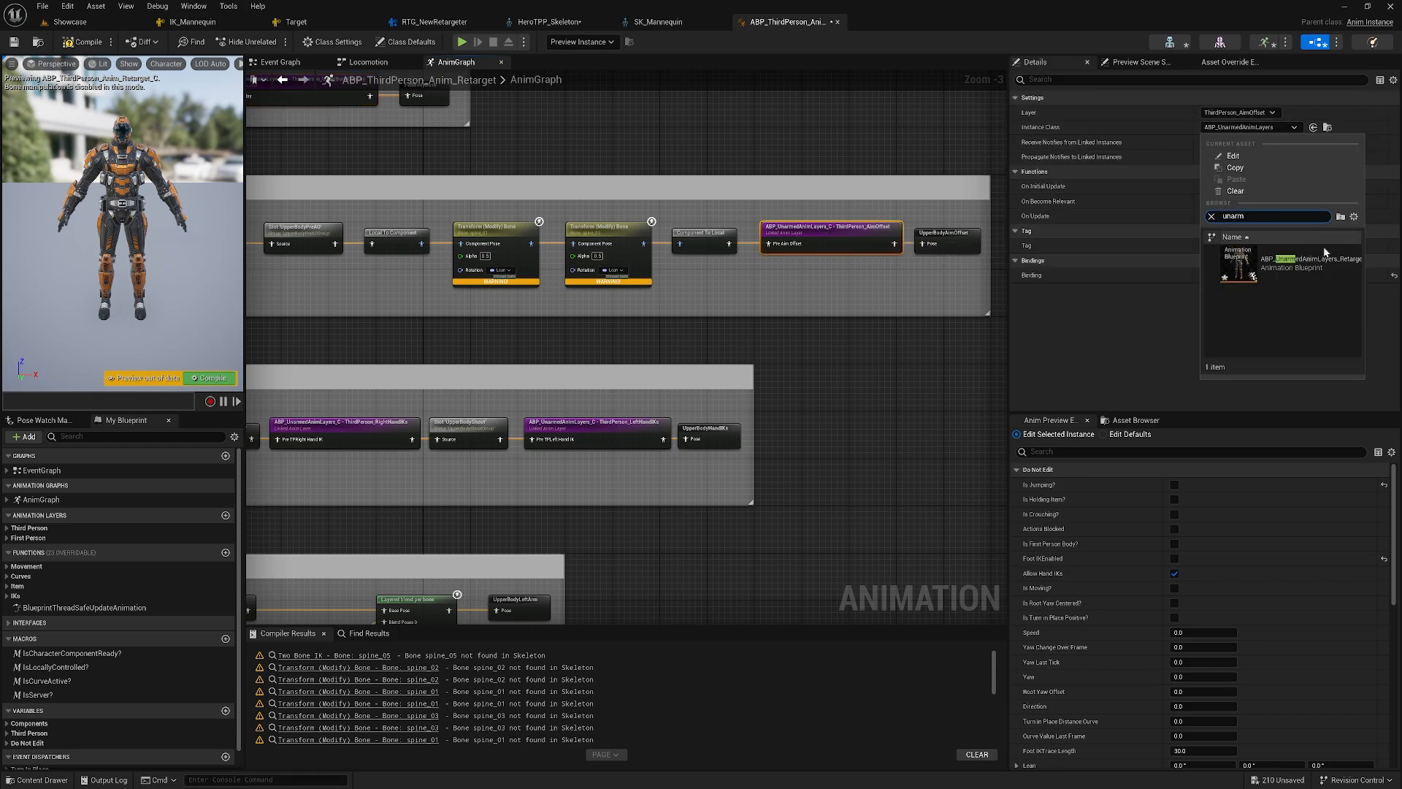
{"action": "left_click", "coordinate": [1302, 269]}
- In the Hand IKs section, set the ThirdPerson_RightHandIKs layer's instance class to ABP_UnarmedAnimLayers_Retarget
{"action": "right_click_drag", "start_coordinate": [491, 317], "coordinate": [747, 261]}
{"action": "left_click", "coordinate": [618, 382]}
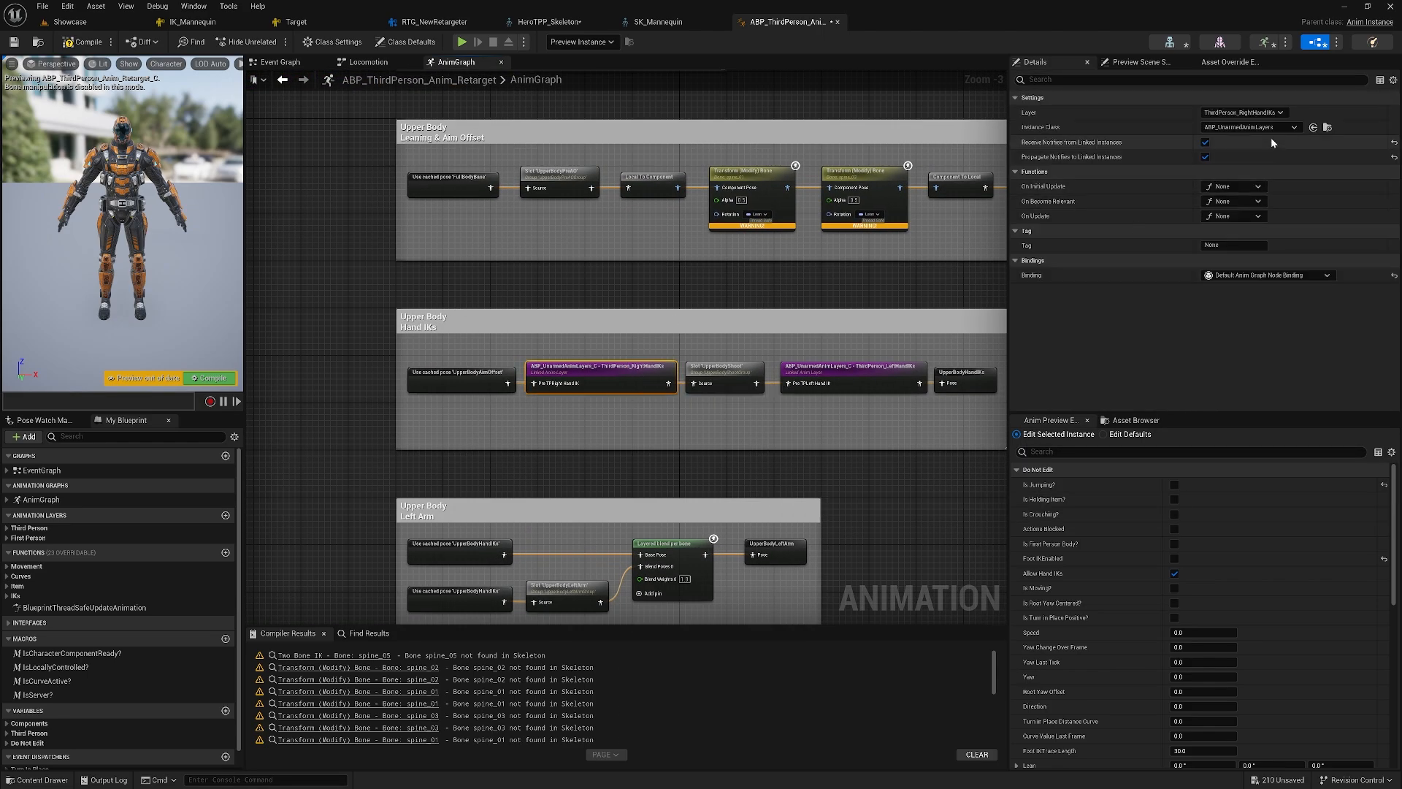
{"action": "left_click", "coordinate": [1282, 128]}
{"action": "type", "text": "unarm"}
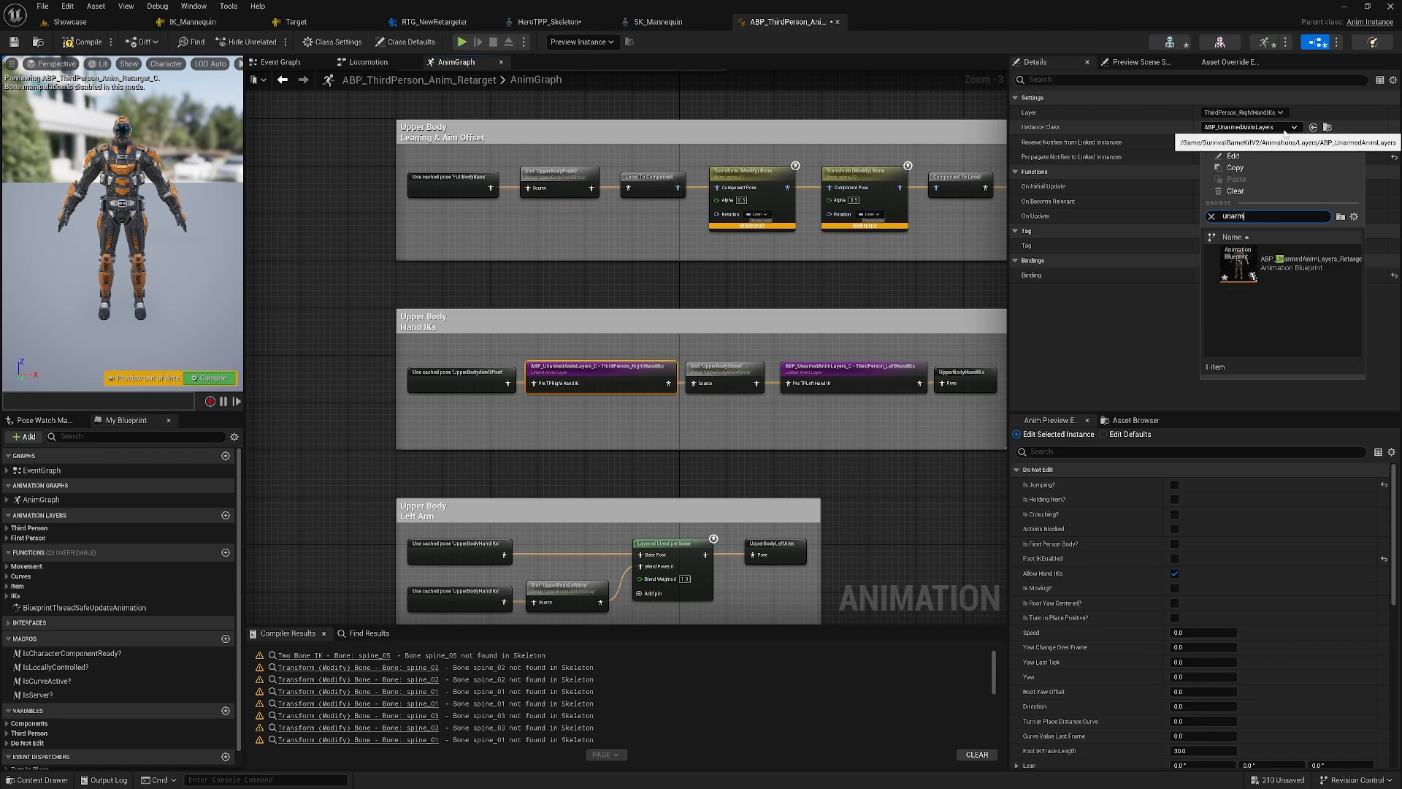
{"action": "left_click", "coordinate": [1279, 271]}
- In the Hand IKs section, set the ThirdPerson_LeftHandIKs layer's instance class to ABP_UnarmedAnimLayers_Retarget
{"action": "right_click_drag", "start_coordinate": [871, 363], "coordinate": [753, 365]}
{"action": "left_click", "coordinate": [754, 367]}
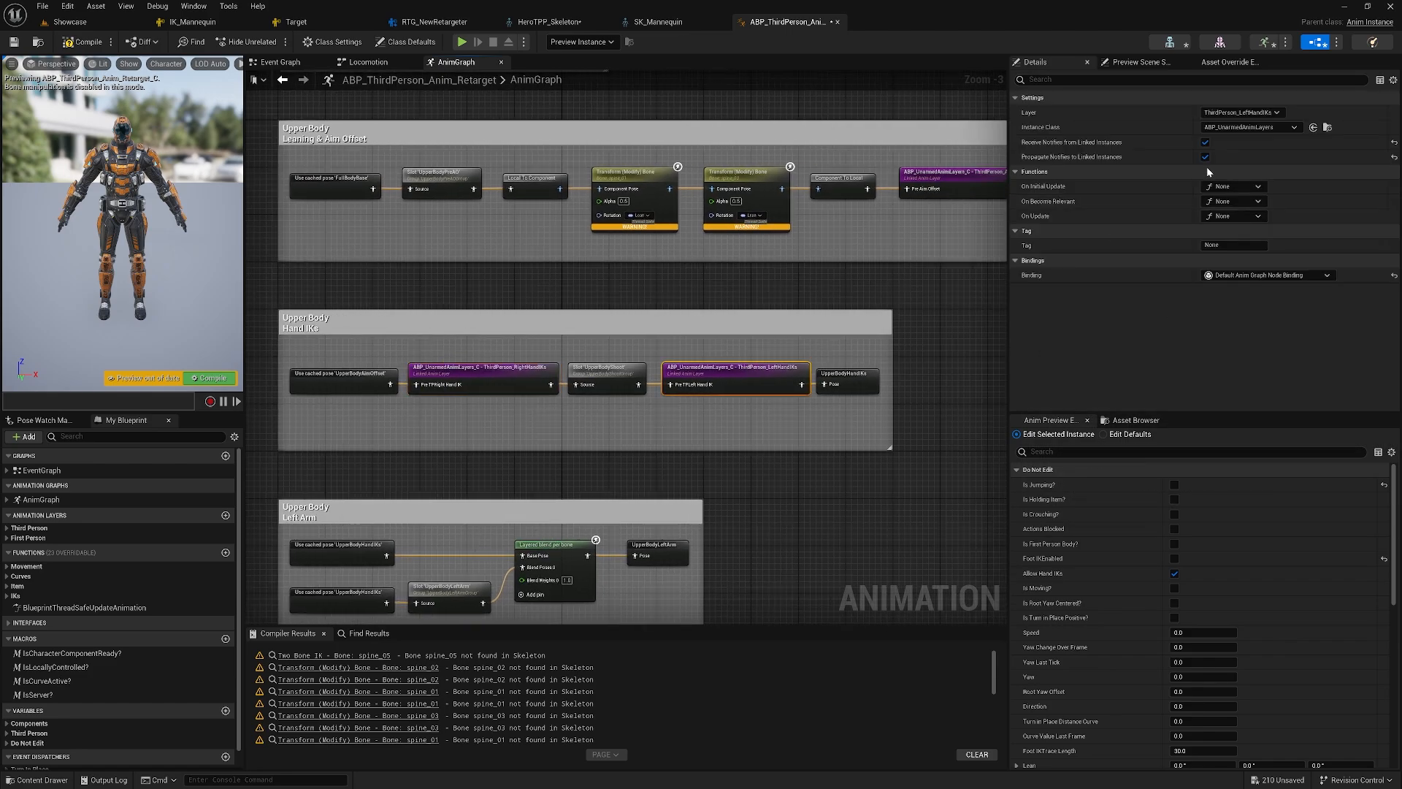
{"action": "left_click", "coordinate": [1249, 128]}
{"action": "type", "text": "unarm"}
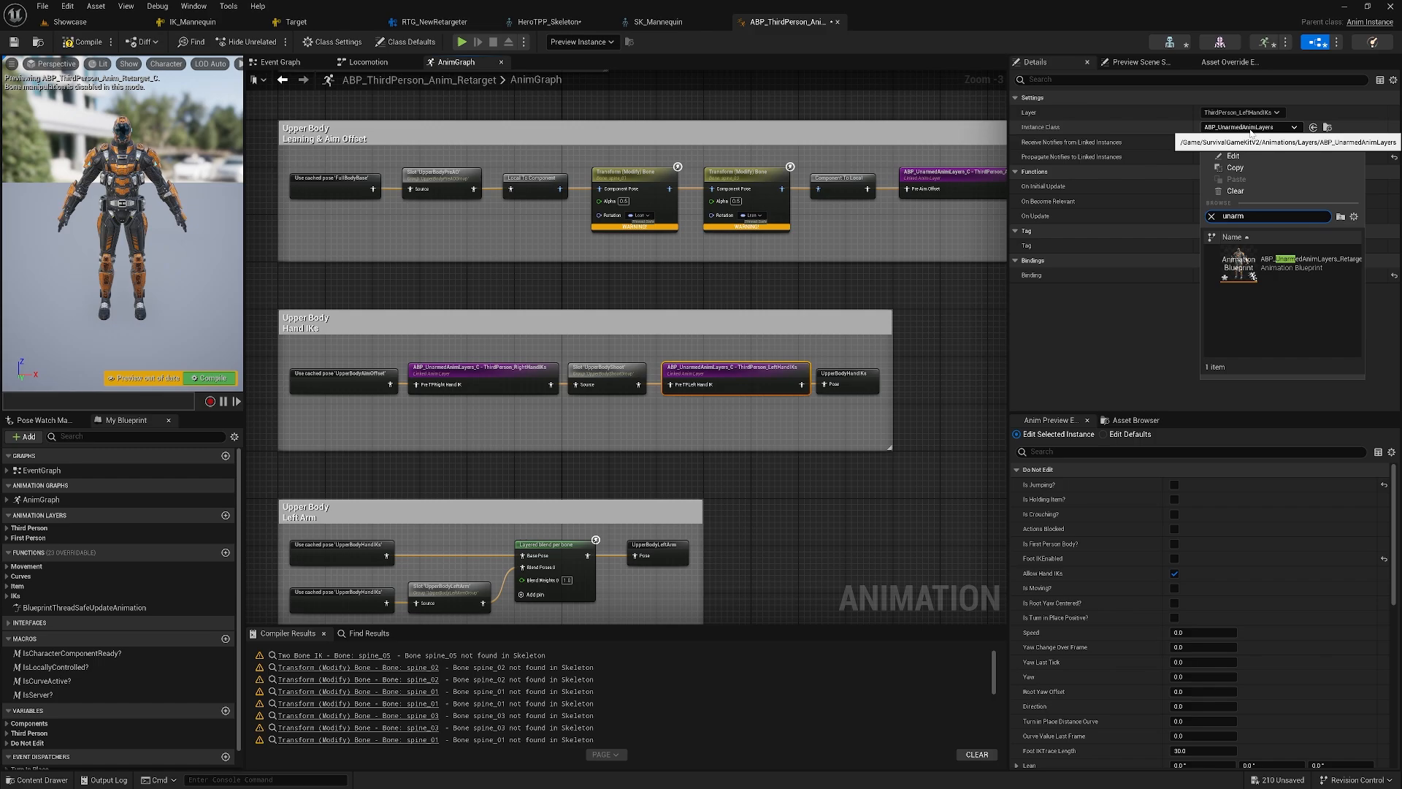
{"action": "left_click", "coordinate": [1271, 267]}
- In the Turn in Place & Blend section, set the ThirdPerson_FullBodyBlend layer's instance class to ABP_UnarmedAnimLayers_Retarget
{"action": "right_click_drag", "start_coordinate": [764, 483], "coordinate": [776, 244]}
{"action": "right_click_drag", "start_coordinate": [722, 506], "coordinate": [702, 373]}
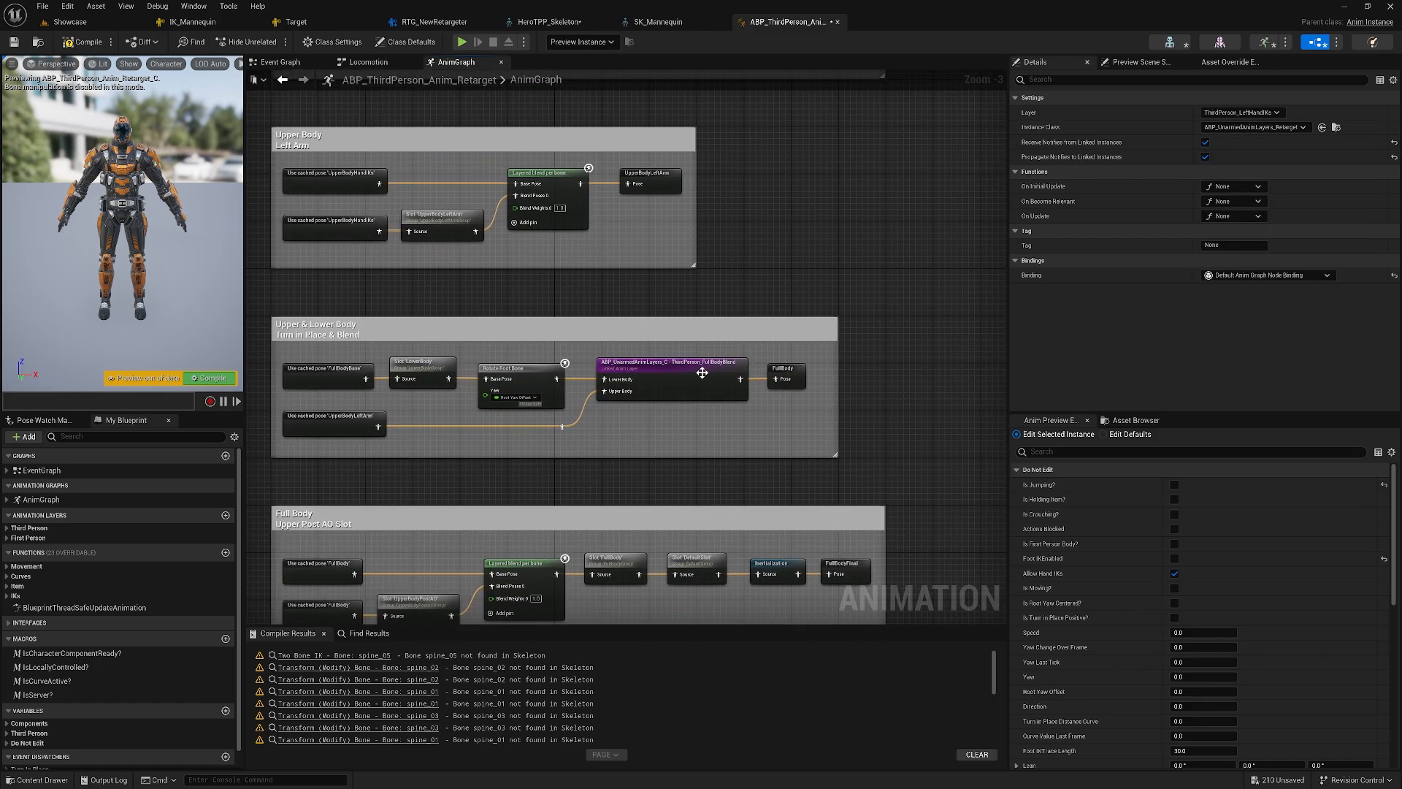
{"action": "left_click", "coordinate": [702, 372]}
{"action": "left_click", "coordinate": [1249, 128]}
{"action": "type", "text": "u"}
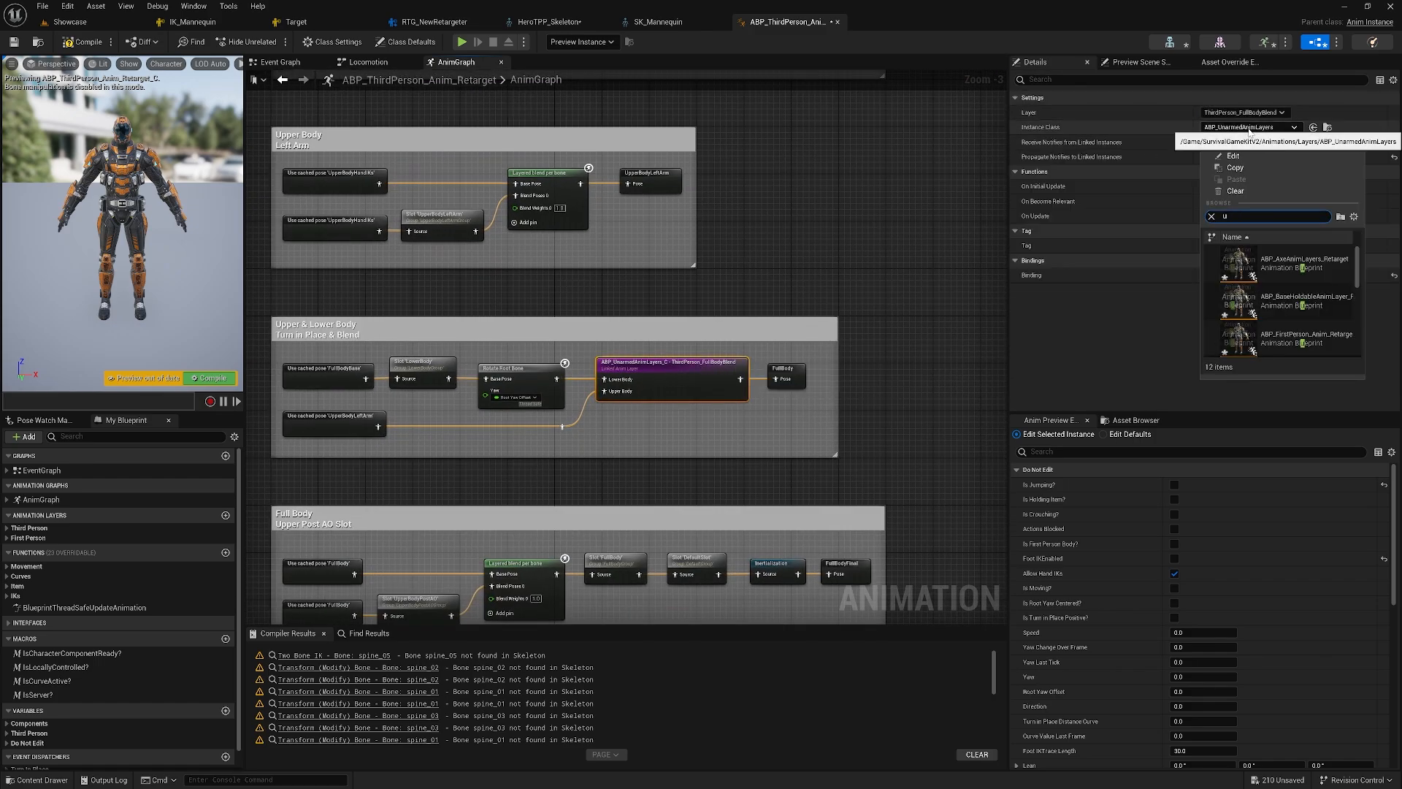
{"action": "type", "text": "na"}
{"action": "left_click", "coordinate": [1276, 262]}
- Set the ThirdPerson_FootIKs layer's instance class to ABP_UnarmedAnimLayers_Retarget and compile the animation blueprint
{"action": "right_click_drag", "start_coordinate": [890, 605], "coordinate": [774, 358]}
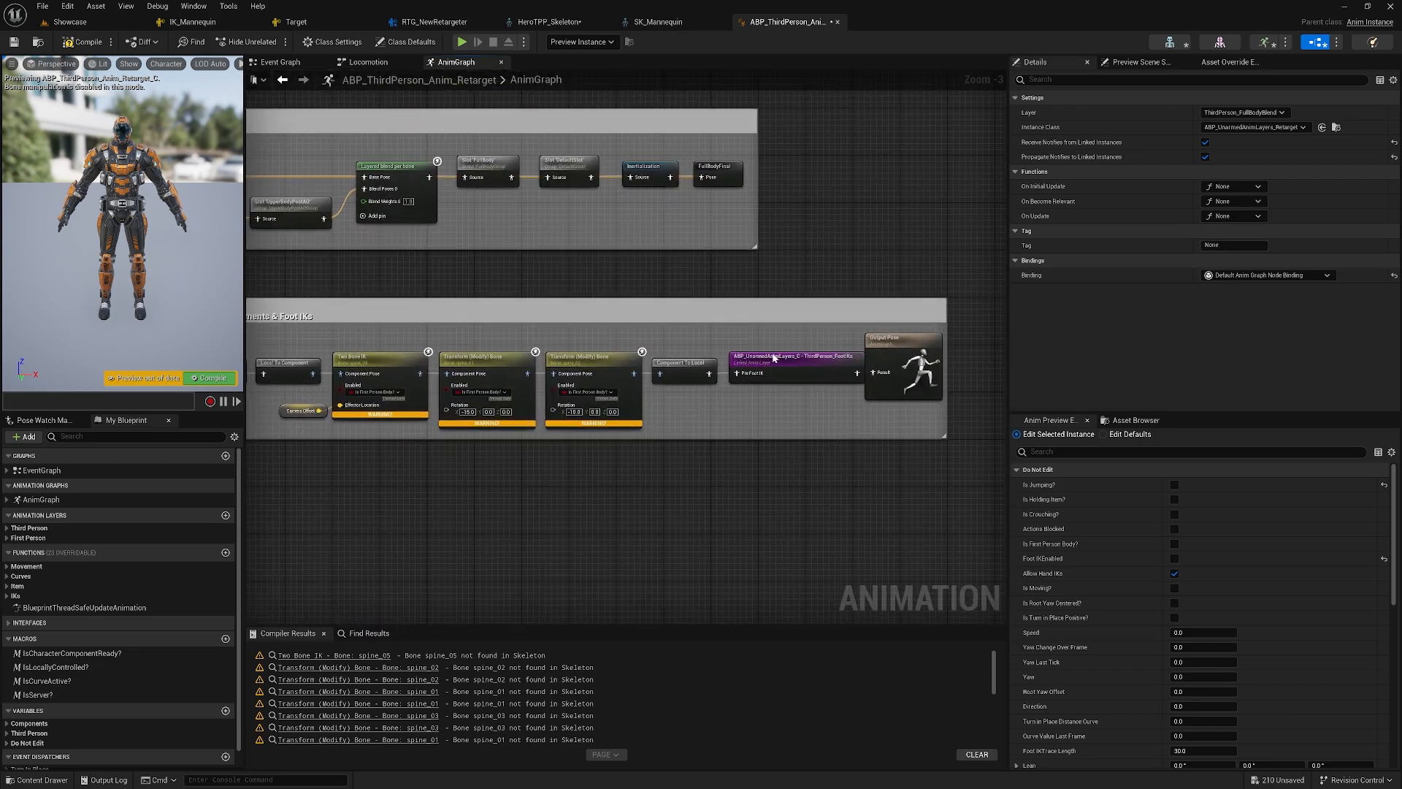
{"action": "left_click", "coordinate": [1259, 129]}
{"action": "type", "text": "unarm"}
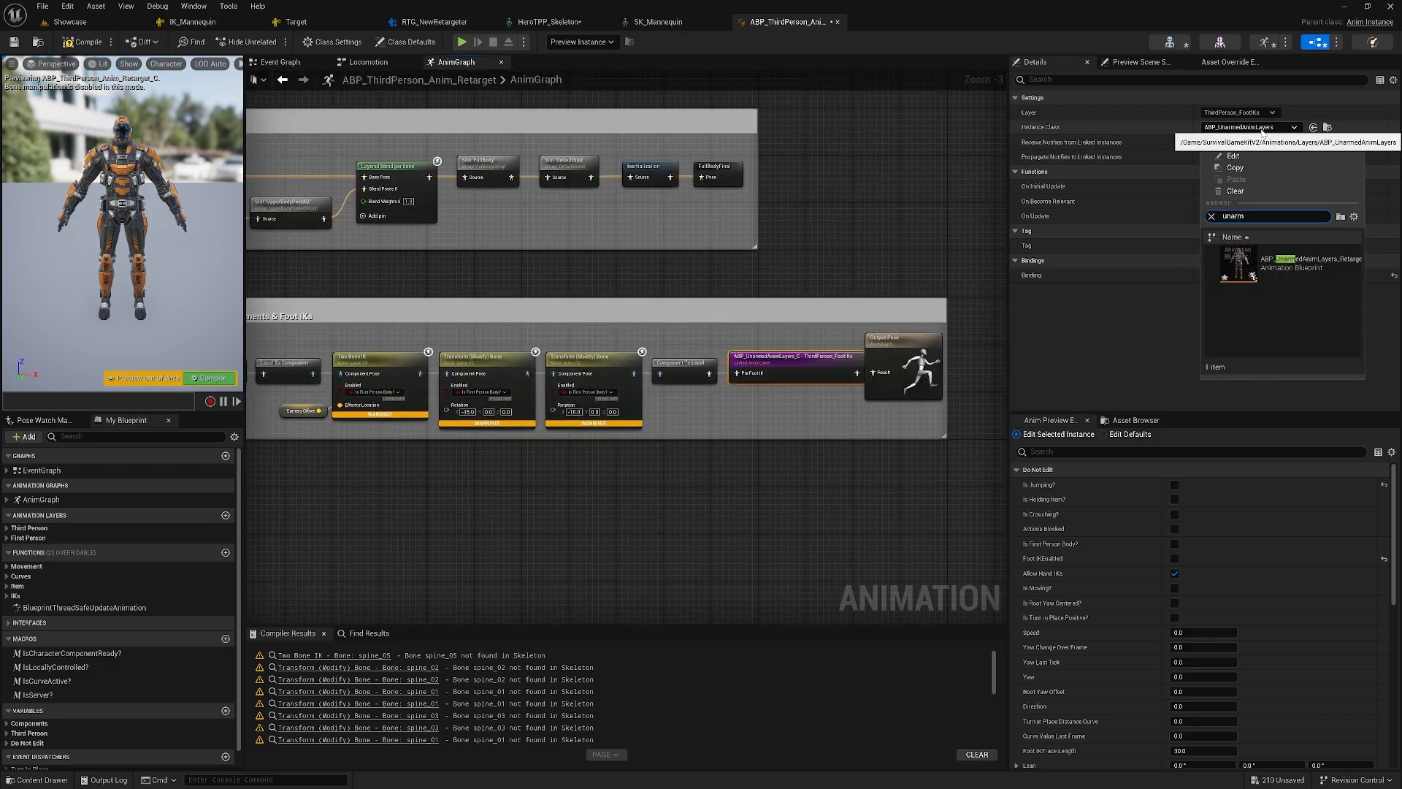
{"action": "left_click", "coordinate": [1277, 262]}
{"action": "scroll", "coordinate": [769, 350], "scroll_direction": "down", "scroll_amount": 1}
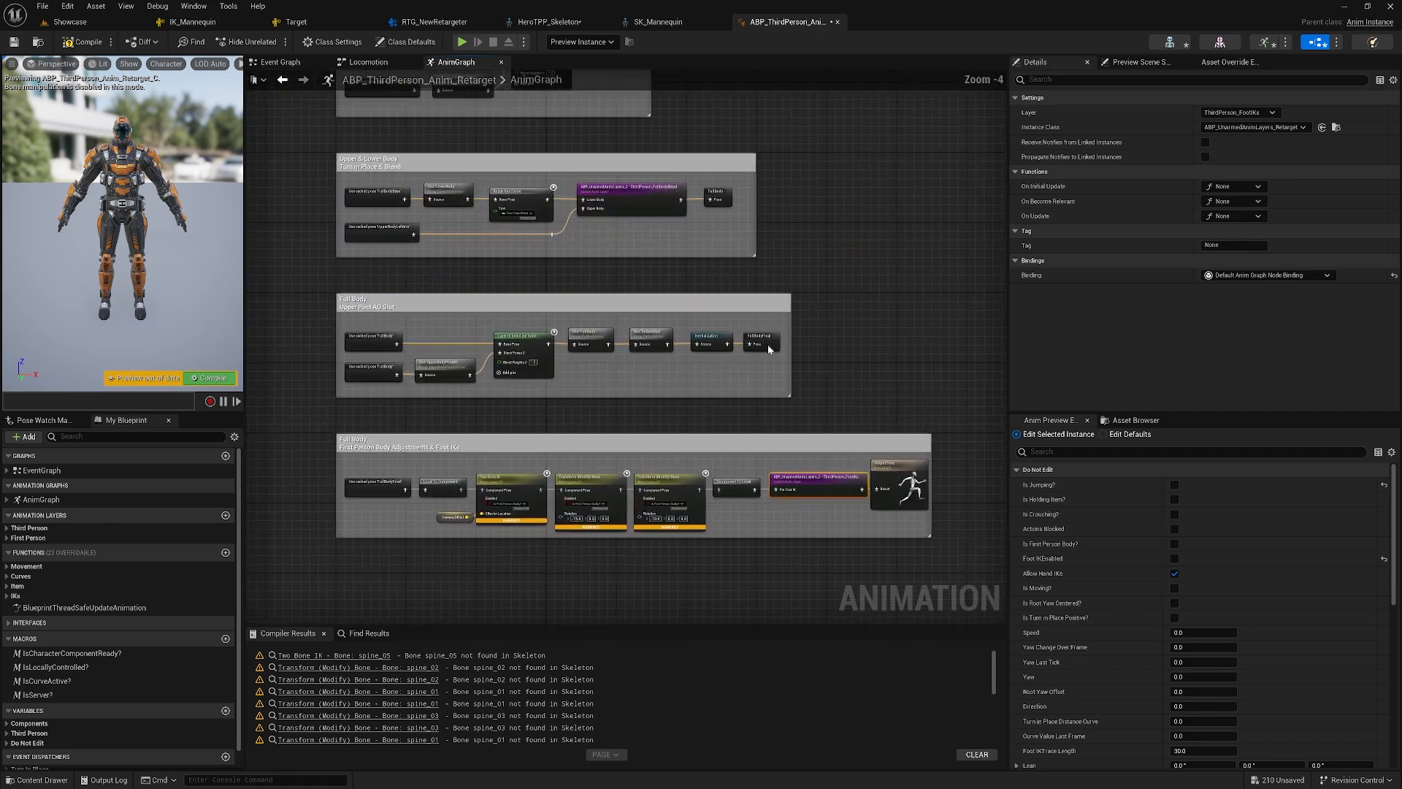
{"action": "left_click", "coordinate": [82, 44]}
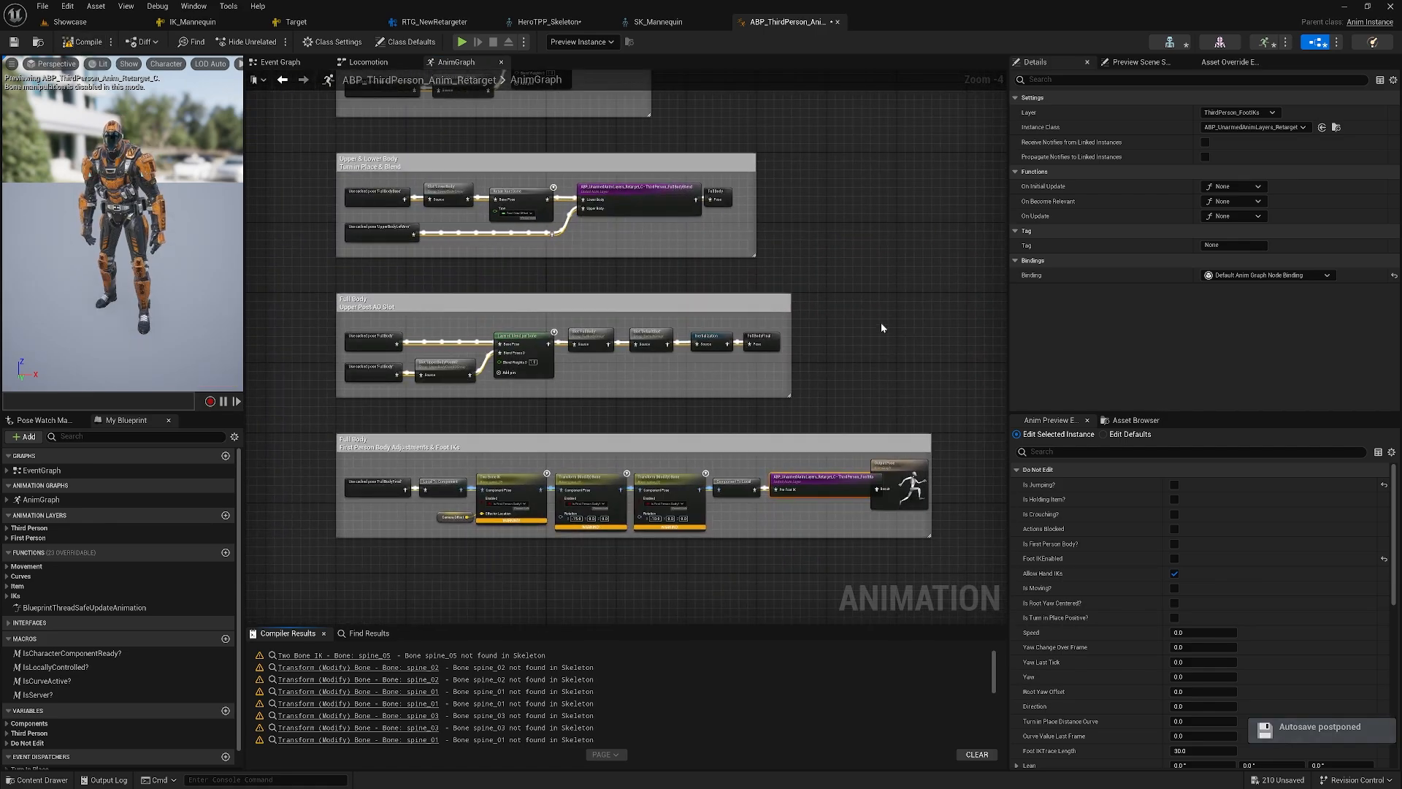
- In the First Person Body Adjustments & Foot IKs section, set the Two Bone IK node's IK bone to b_Spine1
{"action": "right_click_drag", "start_coordinate": [485, 537], "coordinate": [541, 410]}
{"action": "scroll", "coordinate": [541, 410], "scroll_direction": "up", "scroll_amount": 4}
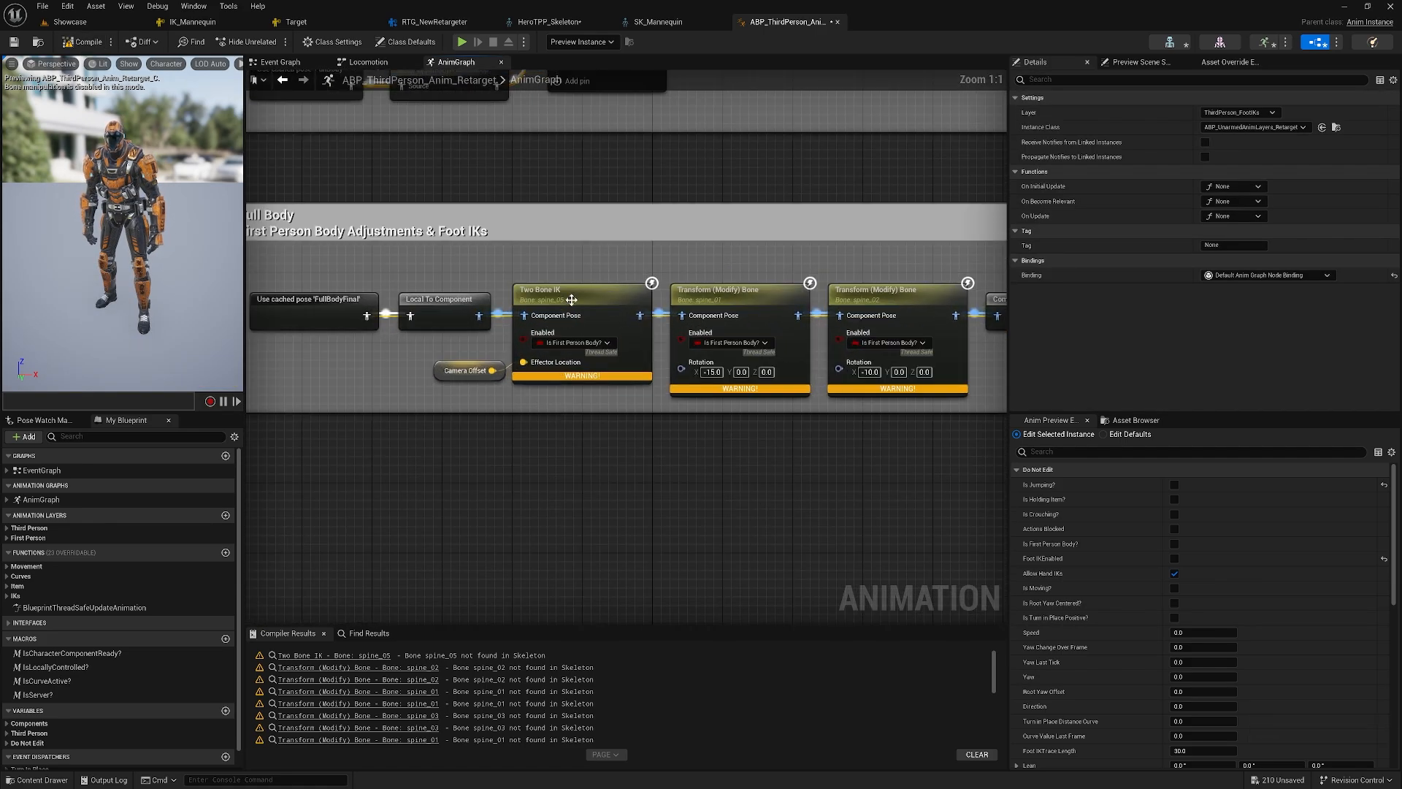
{"action": "left_click", "coordinate": [570, 294]}
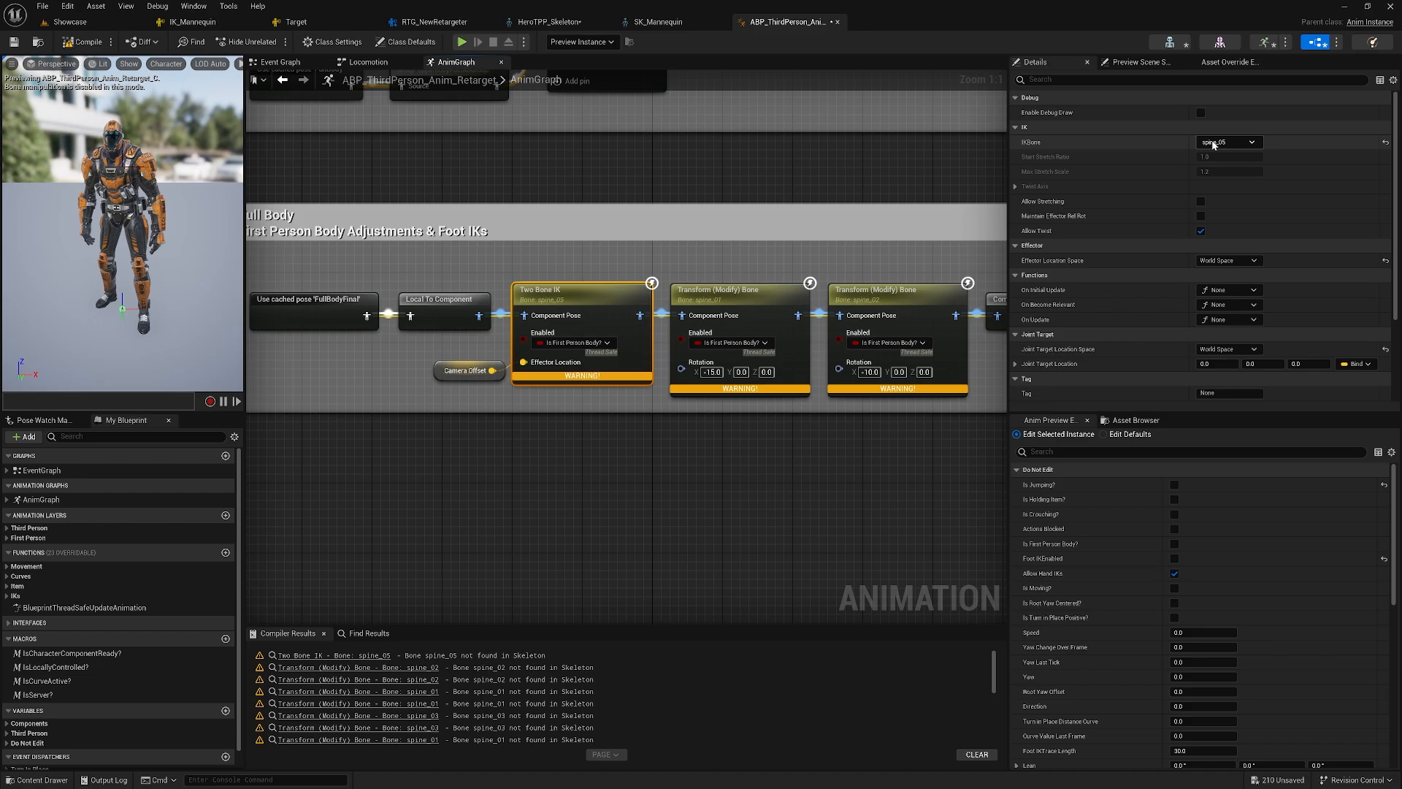
{"action": "left_click", "coordinate": [1248, 144]}
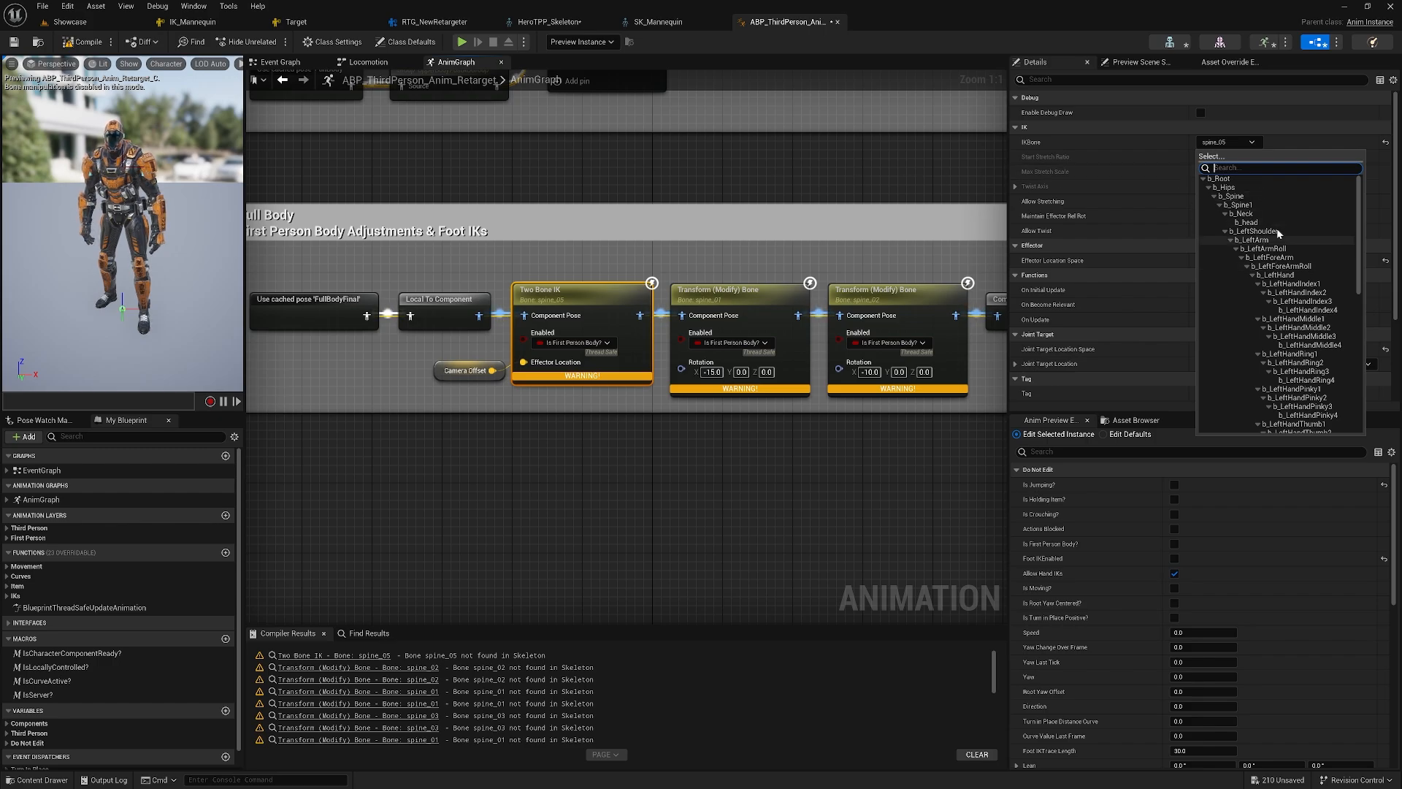
{"action": "left_click", "coordinate": [1241, 206]}
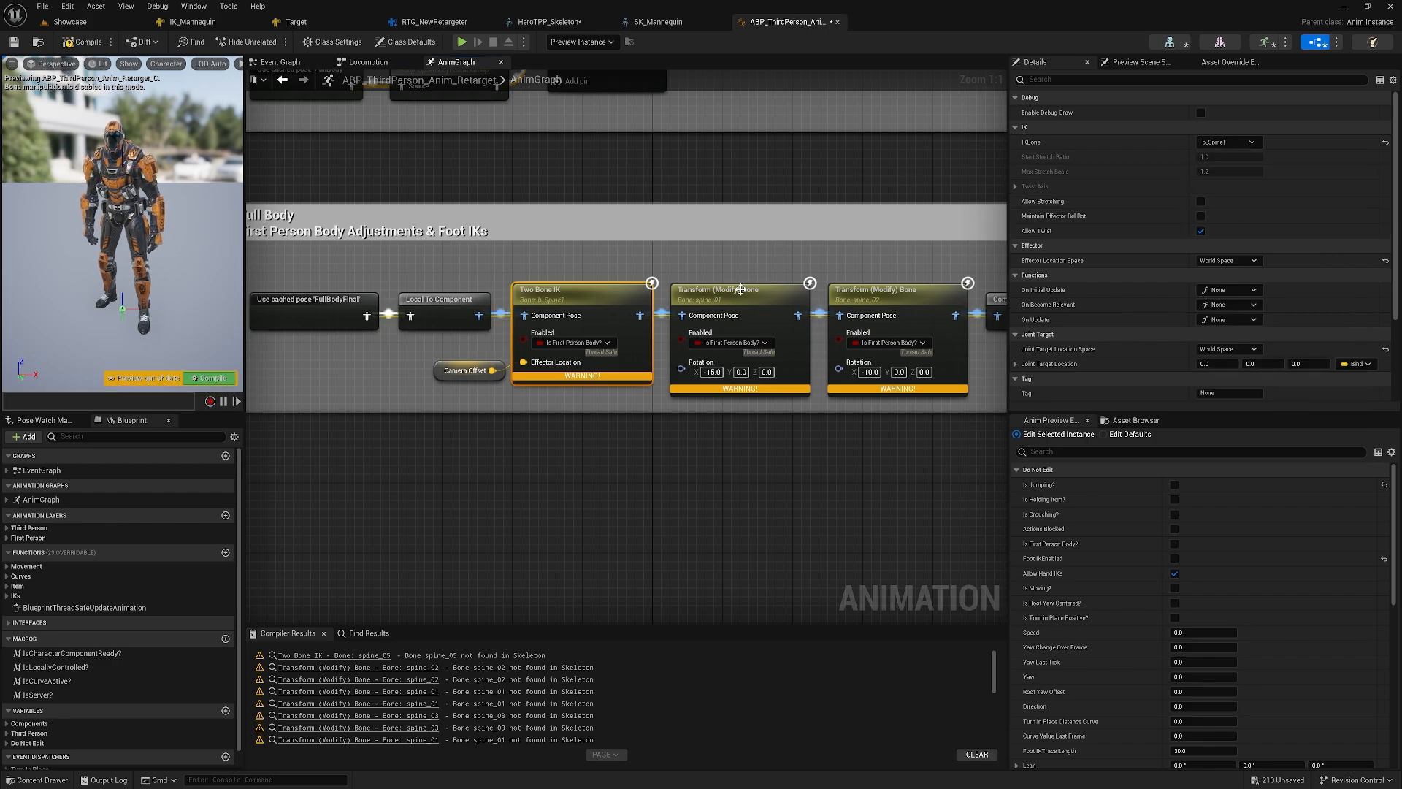
{"action": "scroll", "coordinate": [1154, 281], "scroll_direction": "down", "scroll_amount": 4}
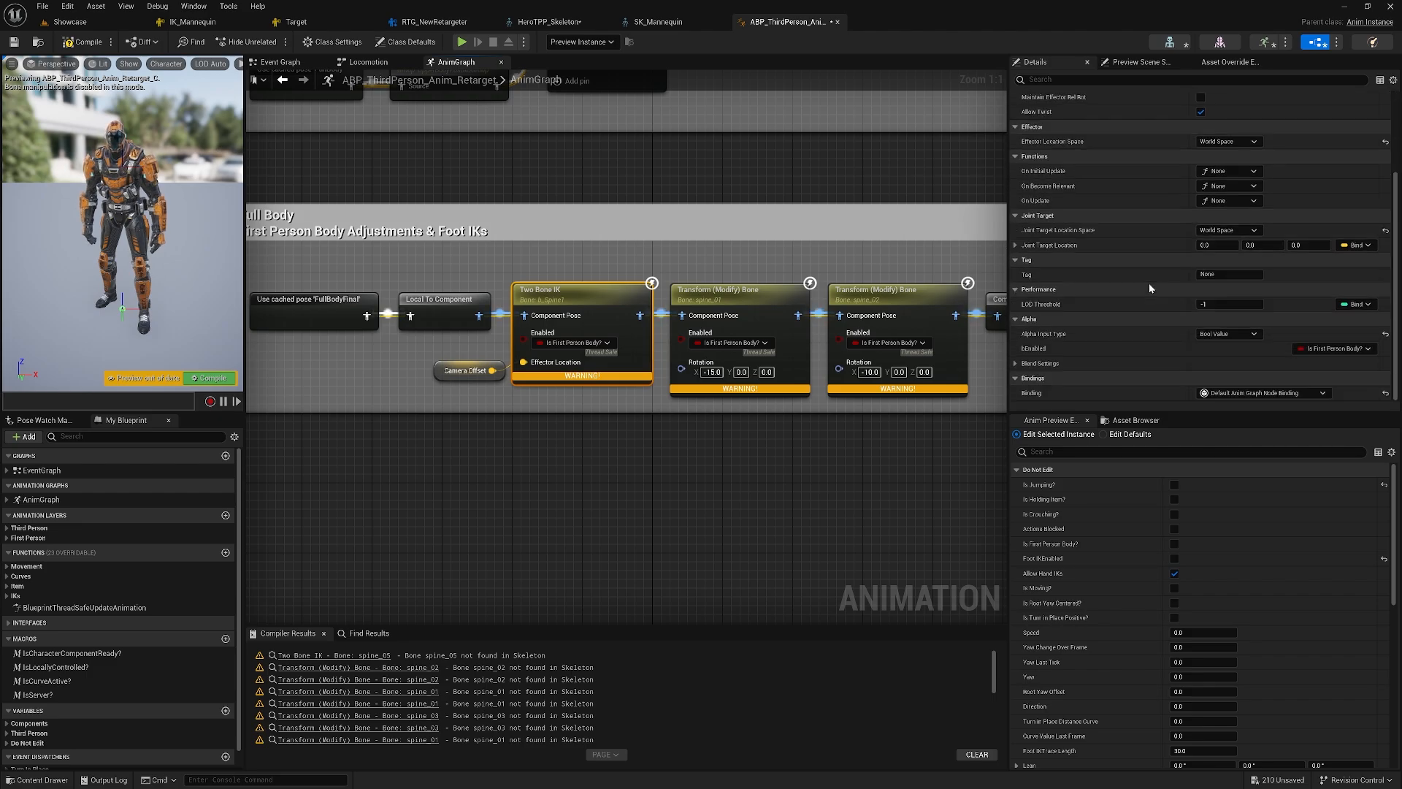
{"action": "scroll", "coordinate": [1149, 281], "scroll_direction": "up", "scroll_amount": 4}
- Set the bone to modify of the first Transform (Modify) Bone node after Two Bone IK to b_Spine
{"action": "right_click_drag", "start_coordinate": [778, 273], "coordinate": [632, 272]}
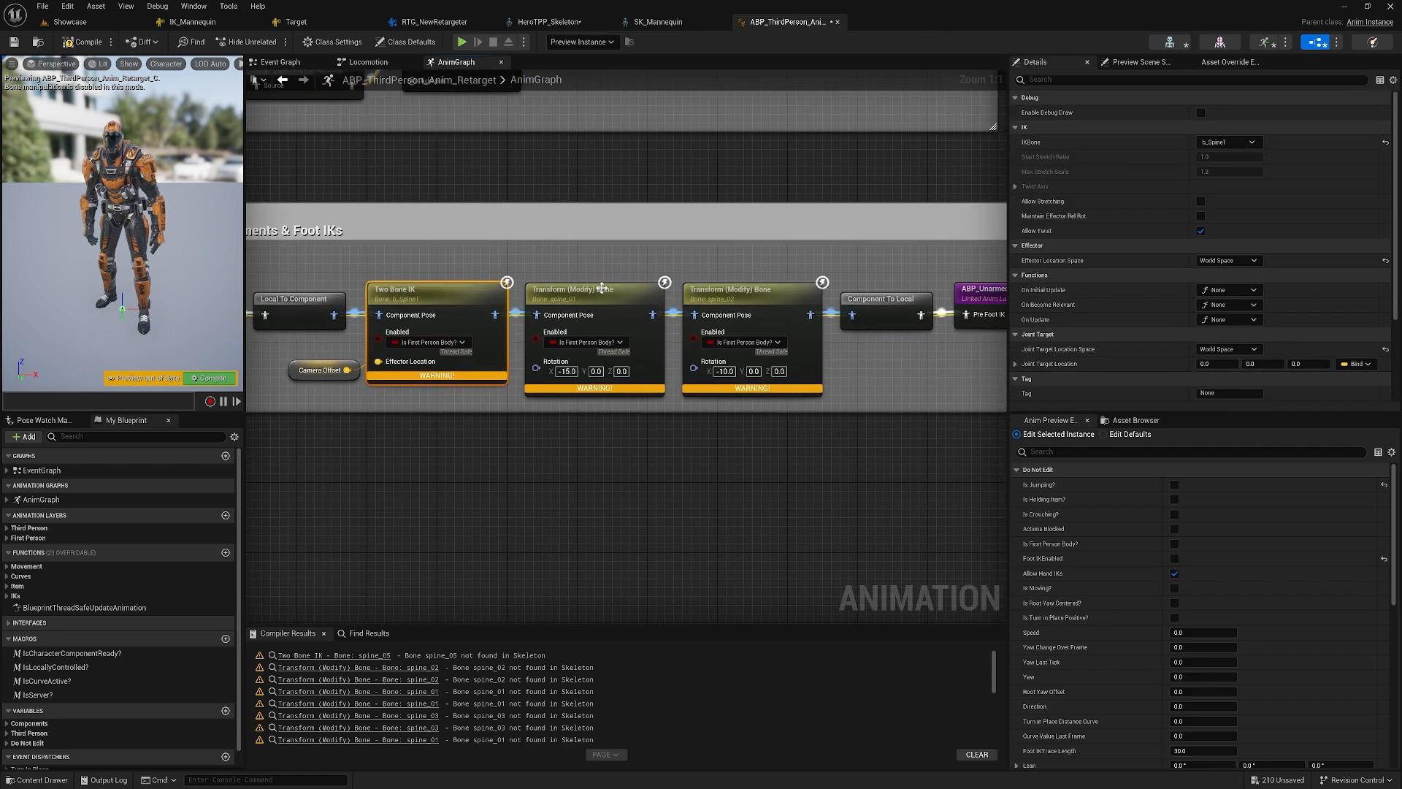
{"action": "left_click", "coordinate": [600, 294]}
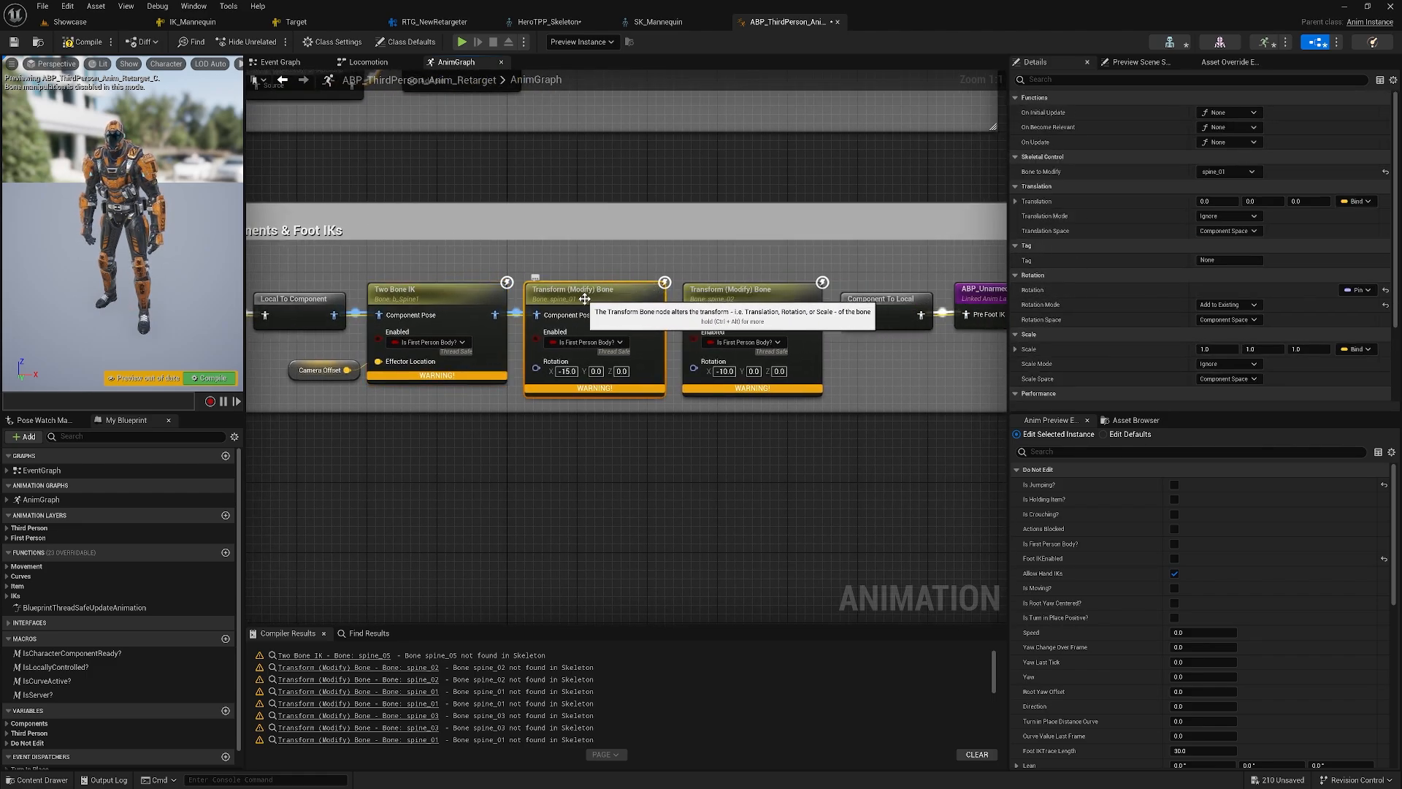
{"action": "left_click", "coordinate": [1241, 175]}
{"action": "left_click", "coordinate": [1252, 225]}
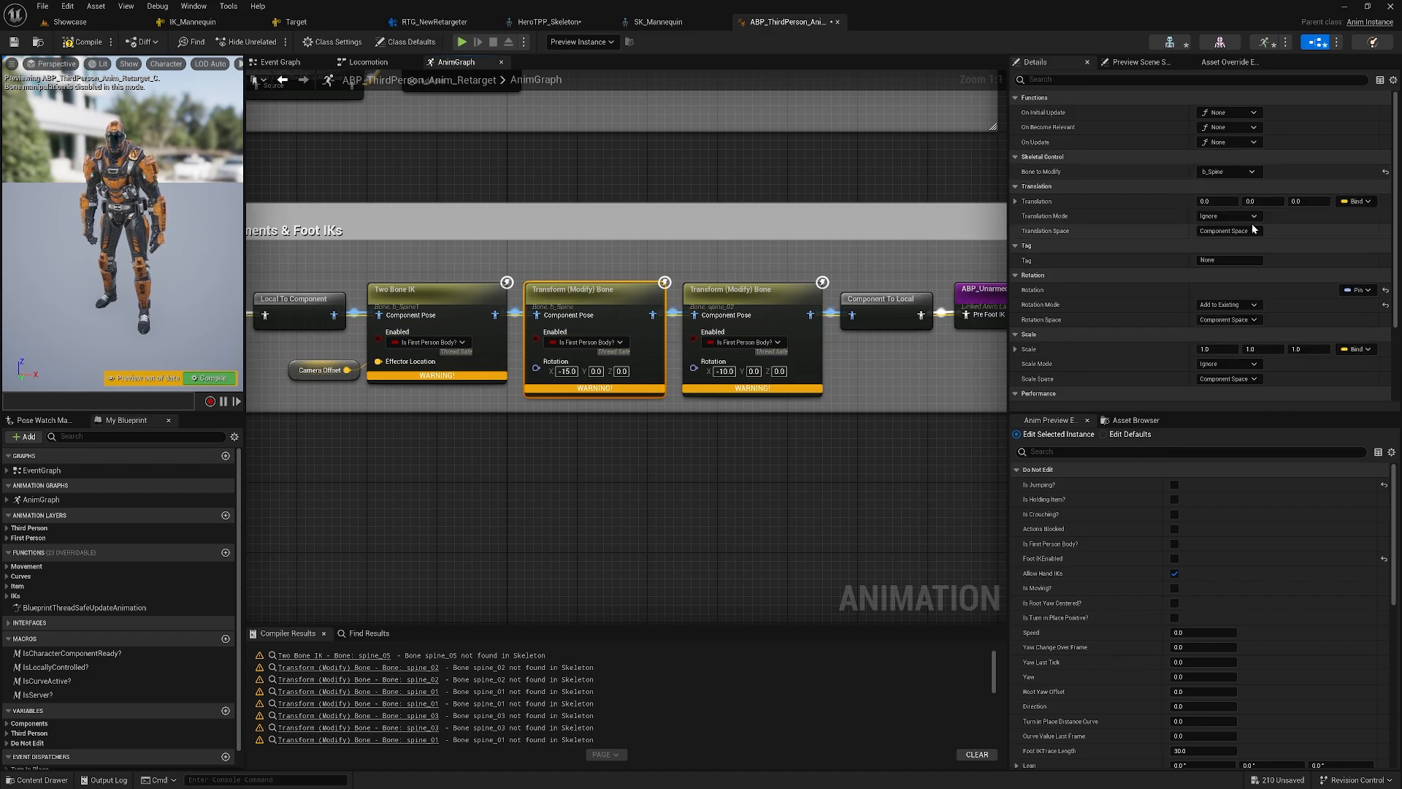
- Set the second Foot IKs section Transform (Modify) Bone node's bone to modify to b_Spine1 and compile the blueprint
{"action": "left_click", "coordinate": [768, 292]}
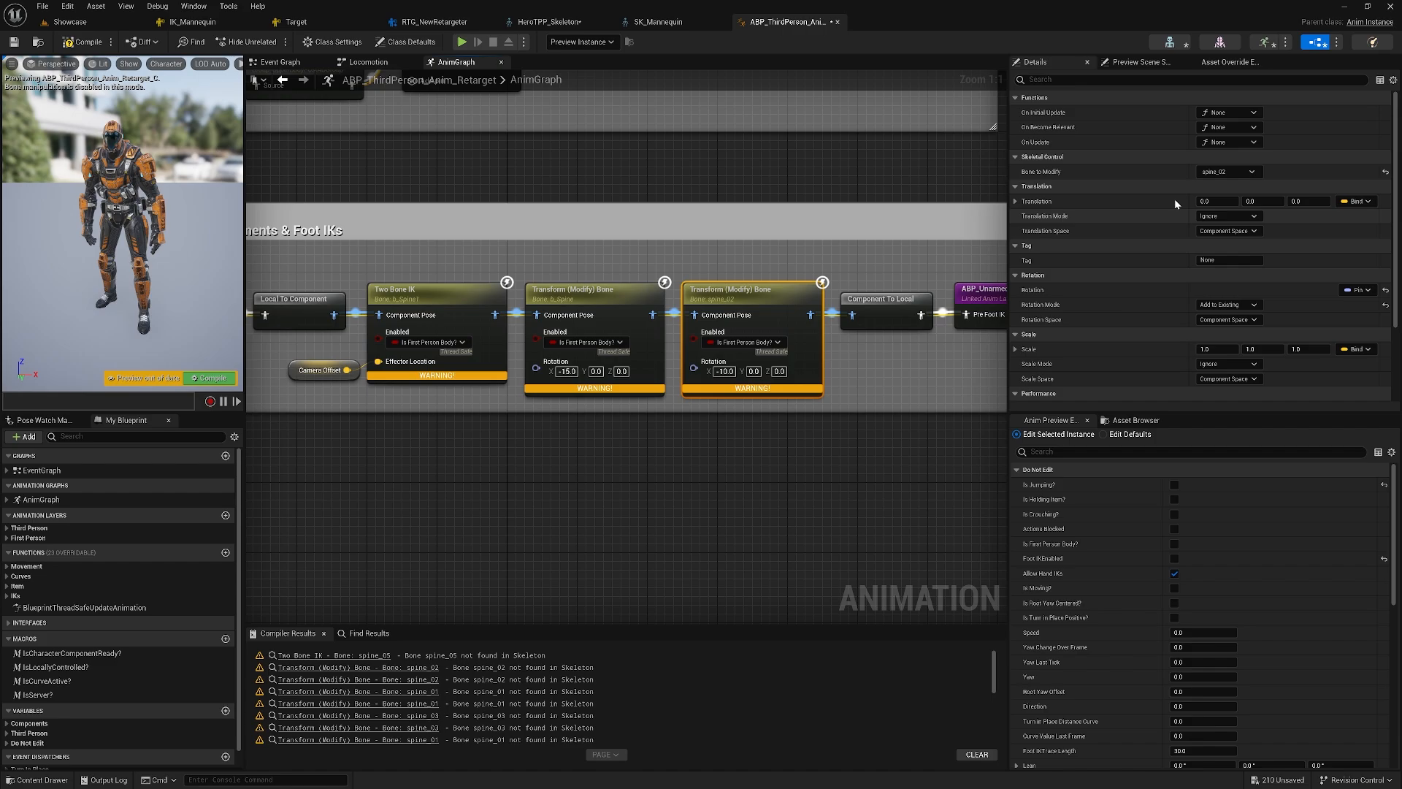
{"action": "left_click", "coordinate": [1252, 174]}
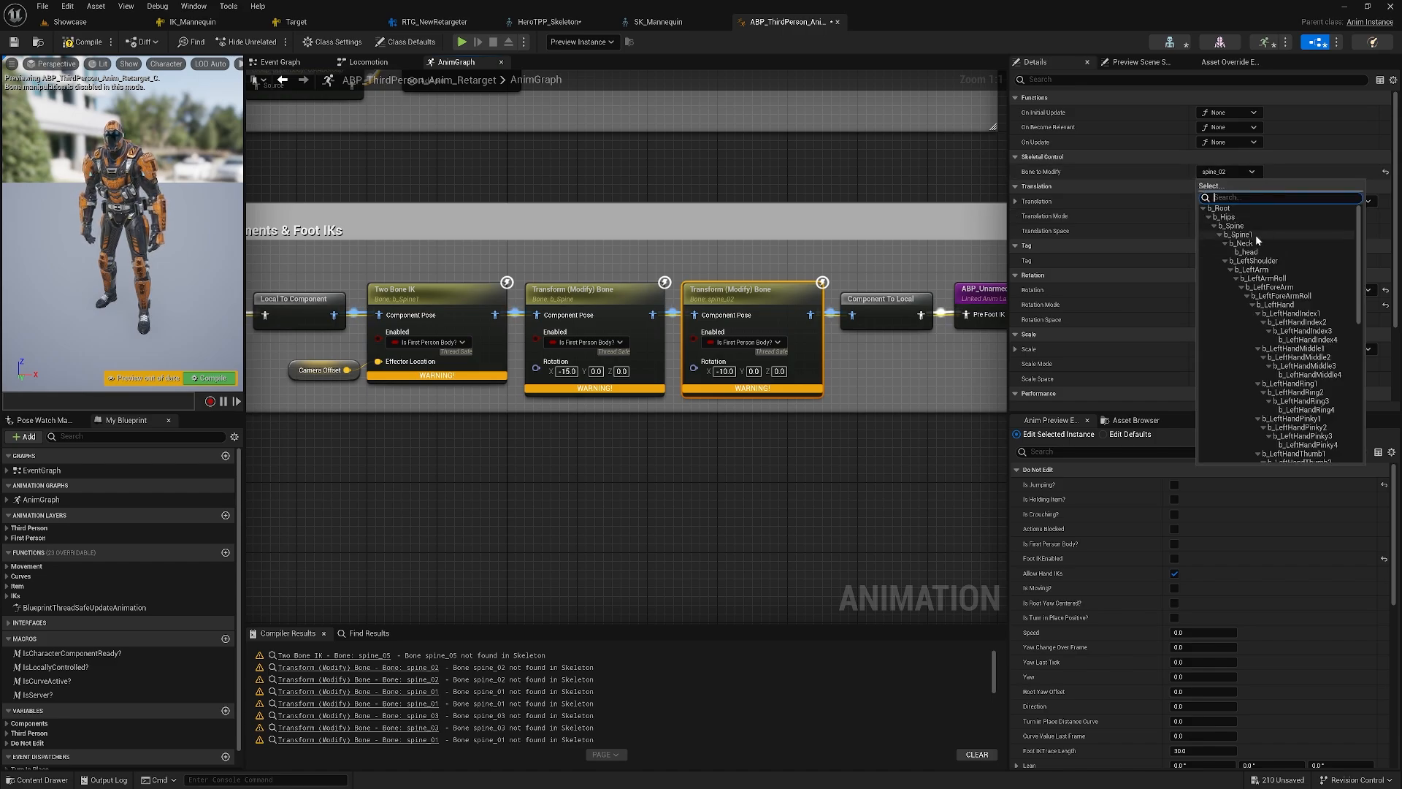
{"action": "left_click", "coordinate": [1254, 235]}
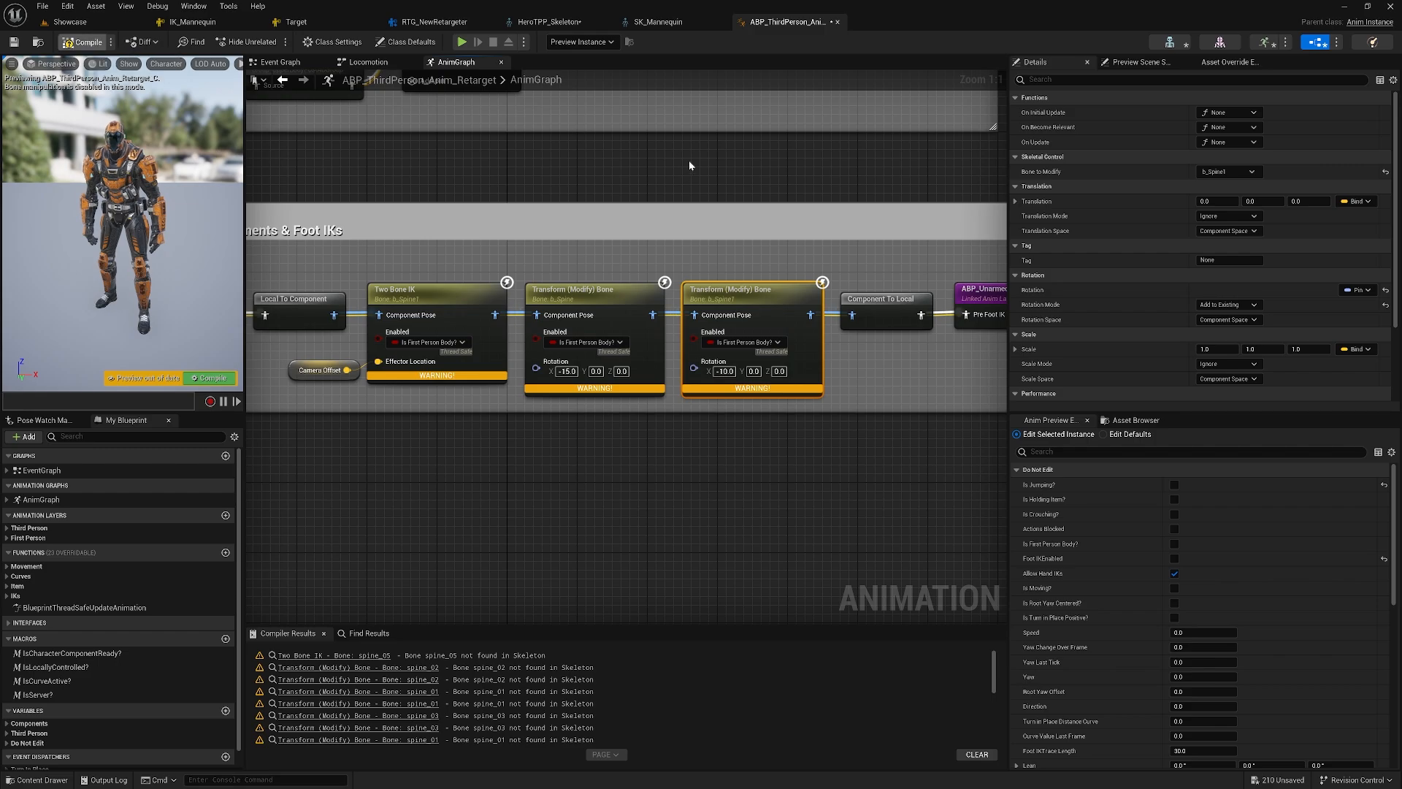
{"action": "key", "text": "F7"}
- In the Leaning & Aim Offset section, set the first Transform (Modify) Bone node's bone to modify to b_Spine
{"action": "right_click_drag", "start_coordinate": [631, 165], "coordinate": [557, 620]}
{"action": "scroll", "coordinate": [604, 272], "scroll_direction": "down", "scroll_amount": 3}
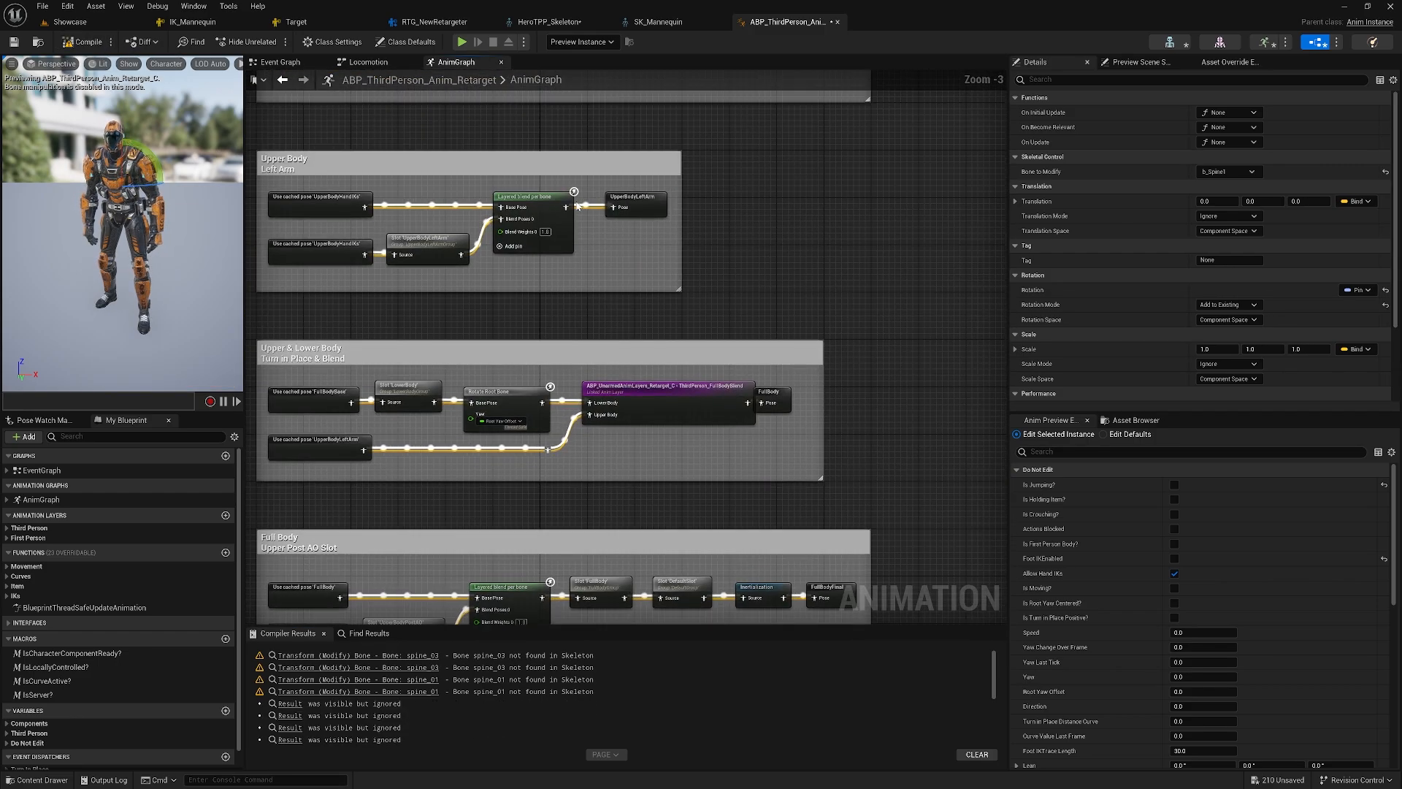
{"action": "right_click_drag", "start_coordinate": [577, 207], "coordinate": [566, 575]}
{"action": "right_click_drag", "start_coordinate": [601, 284], "coordinate": [582, 372]}
{"action": "scroll", "coordinate": [585, 365], "scroll_direction": "up", "scroll_amount": 2}
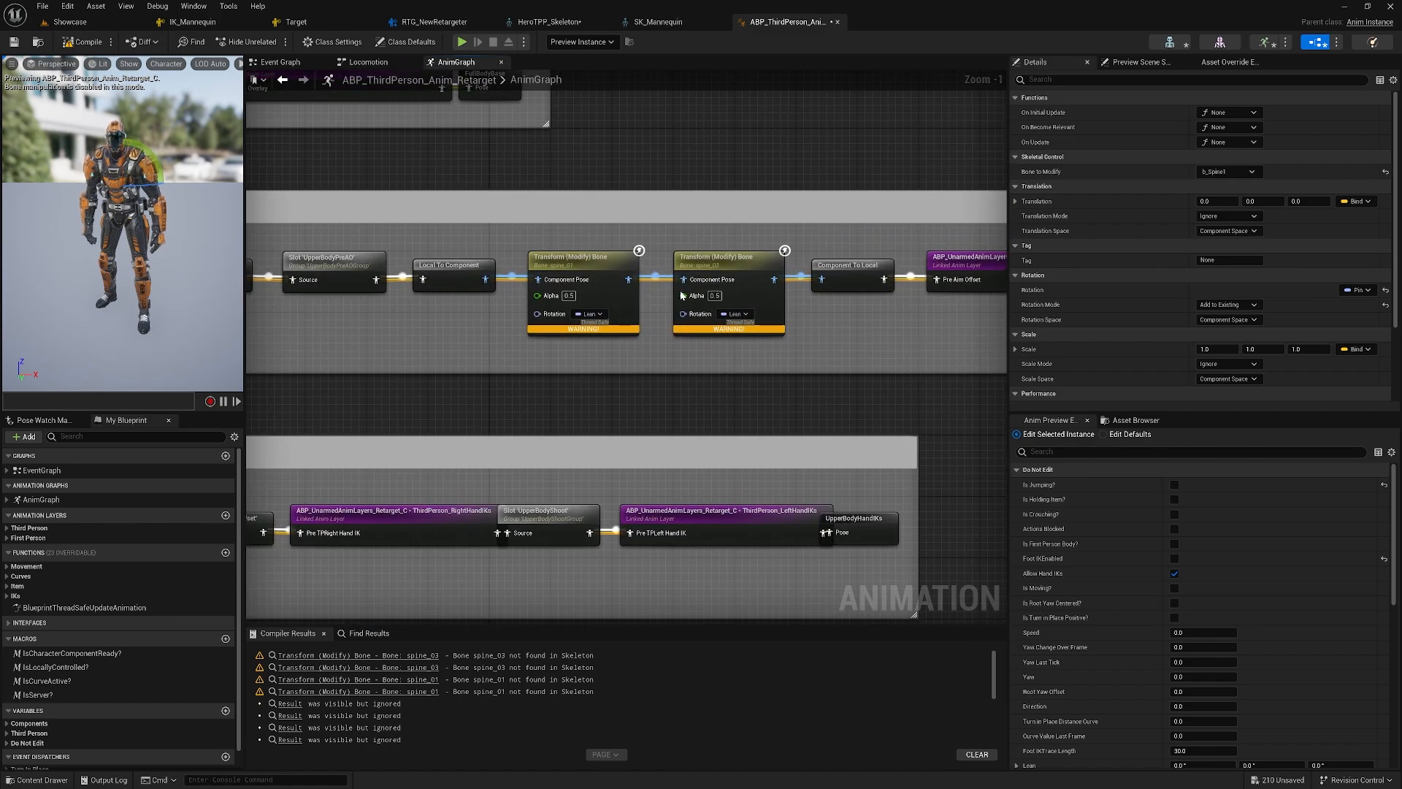
{"action": "right_click_drag", "start_coordinate": [682, 295], "coordinate": [648, 293]}
{"action": "left_click", "coordinate": [547, 288]}
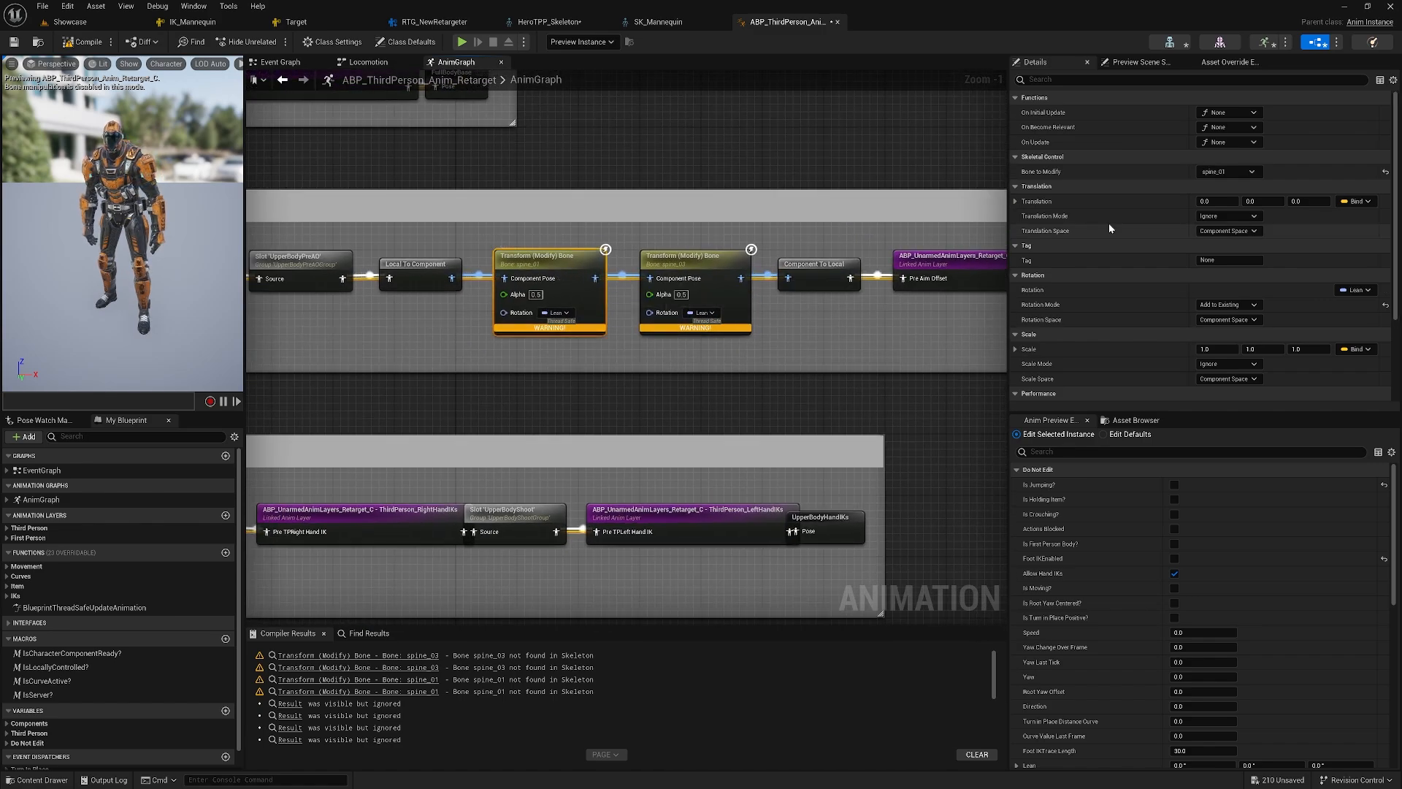
{"action": "left_click", "coordinate": [1227, 171]}
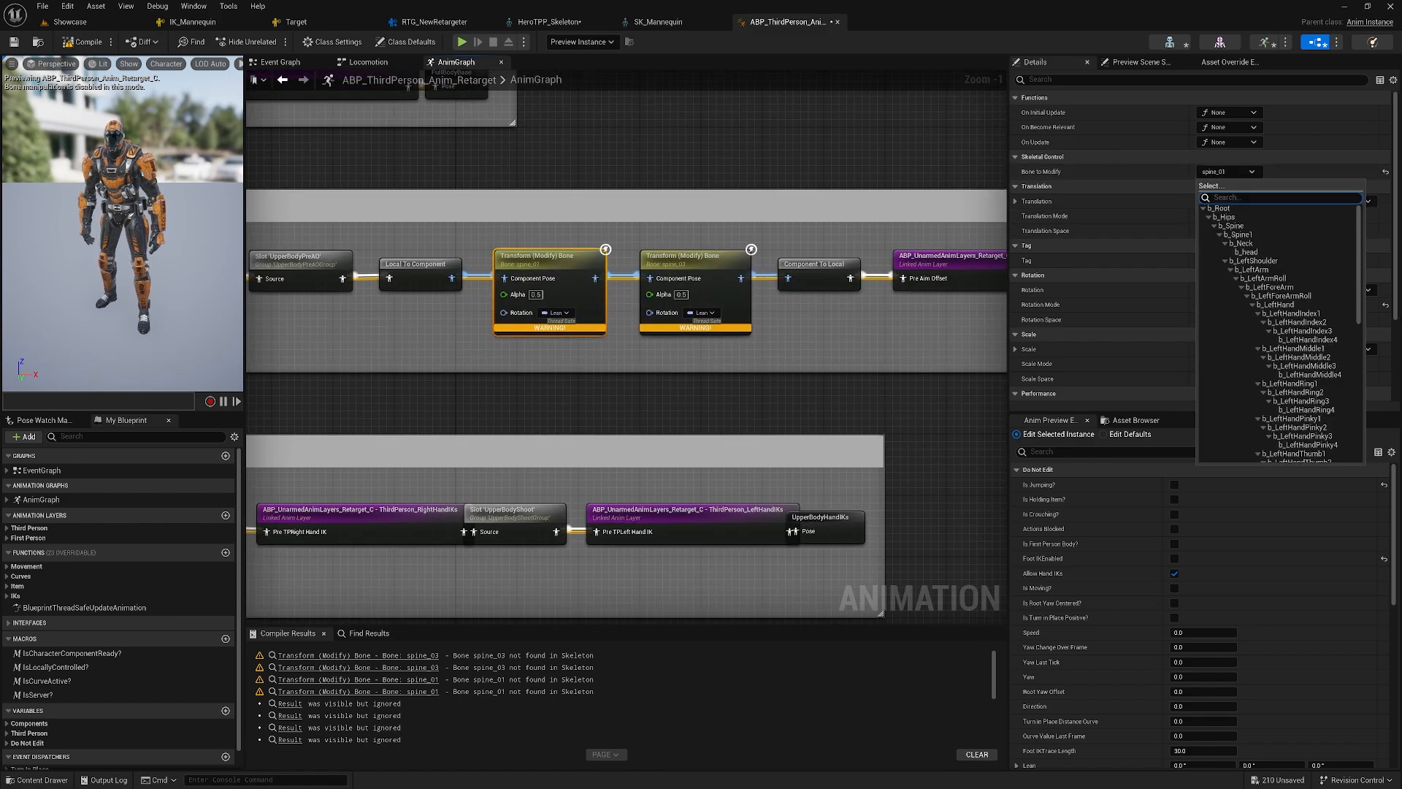
{"action": "left_click", "coordinate": [1234, 227]}
- Set the second Leaning & Aim Offset Transform (Modify) Bone node's bone to modify to b_Spine1 and recompile
{"action": "left_click", "coordinate": [706, 264]}
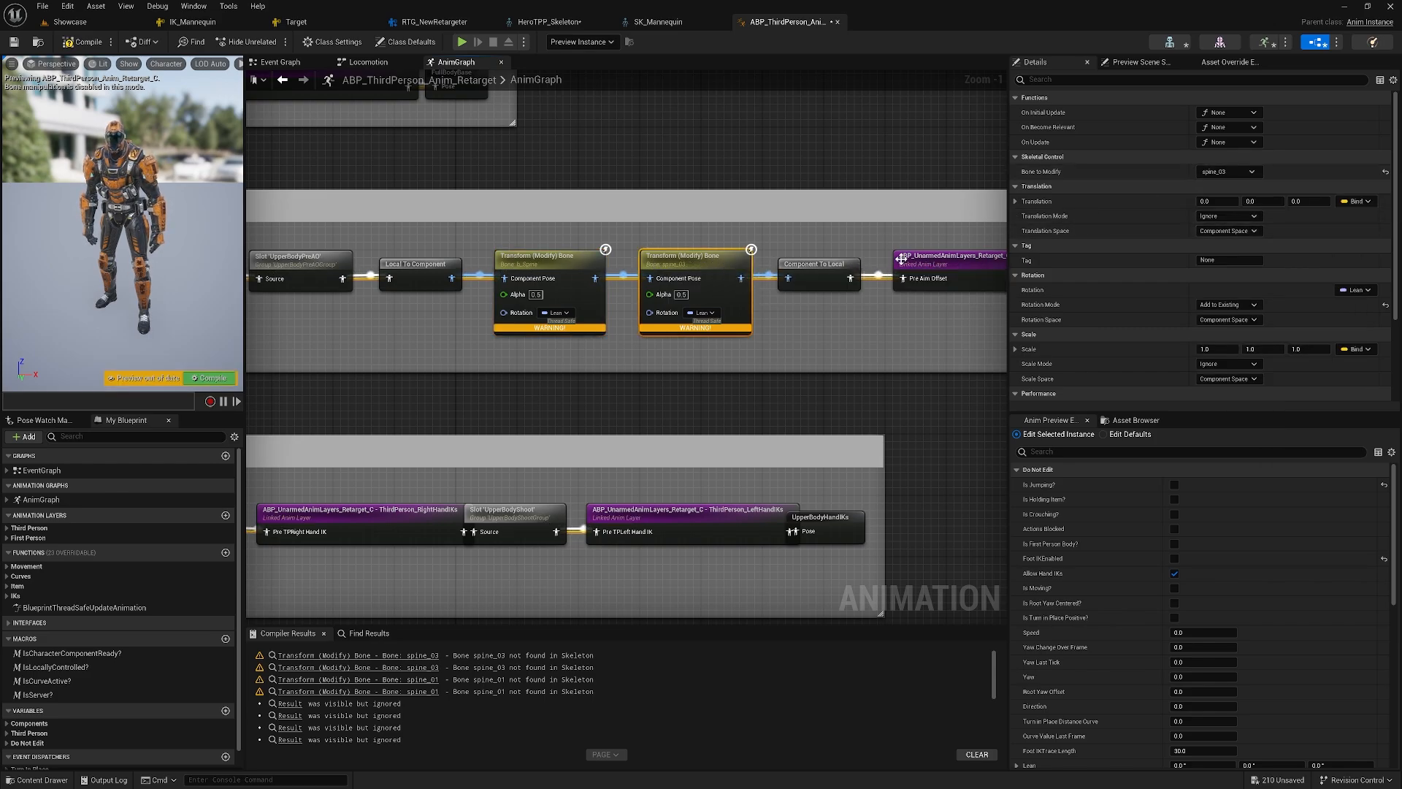
{"action": "left_click", "coordinate": [1228, 172]}
{"action": "left_click", "coordinate": [1242, 235]}
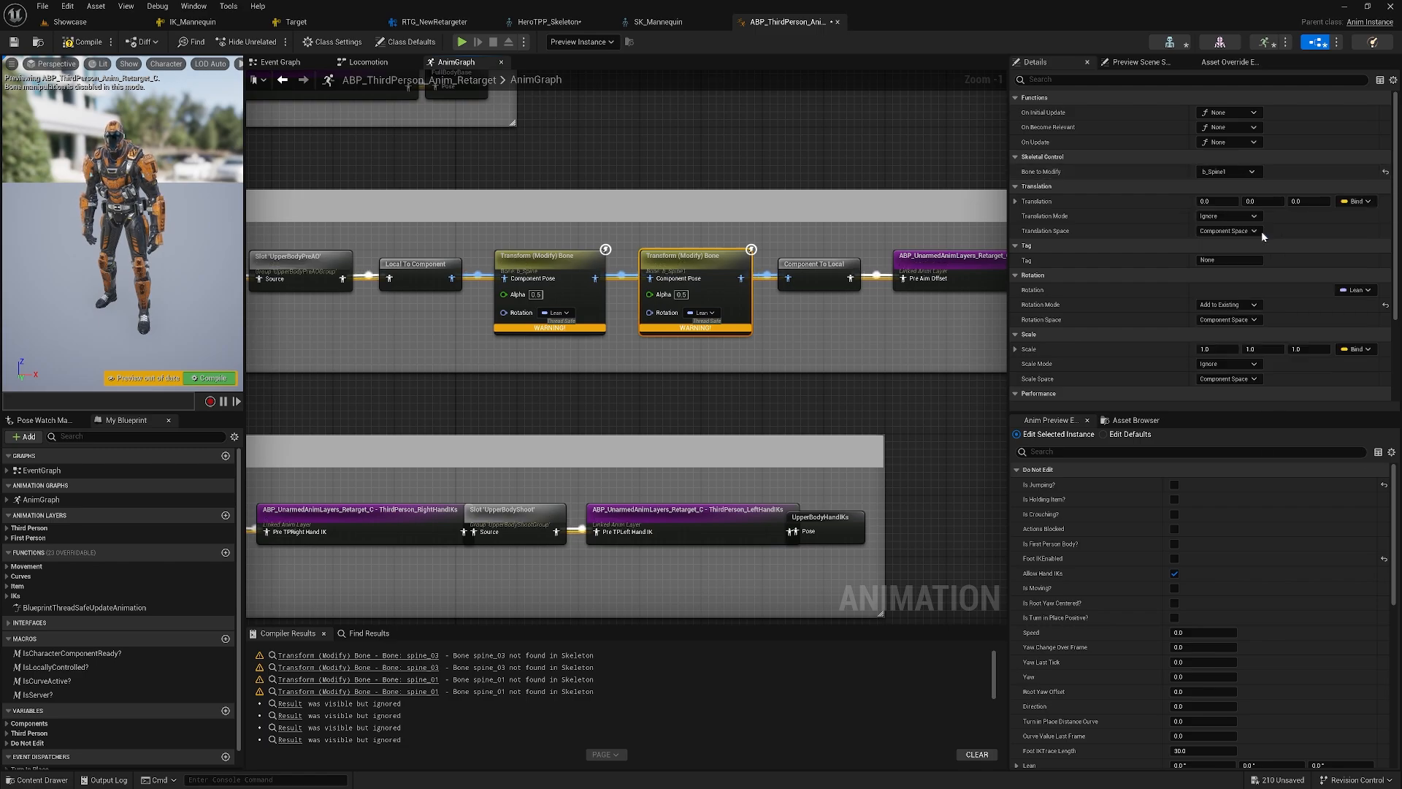
{"action": "key", "text": "F7"}
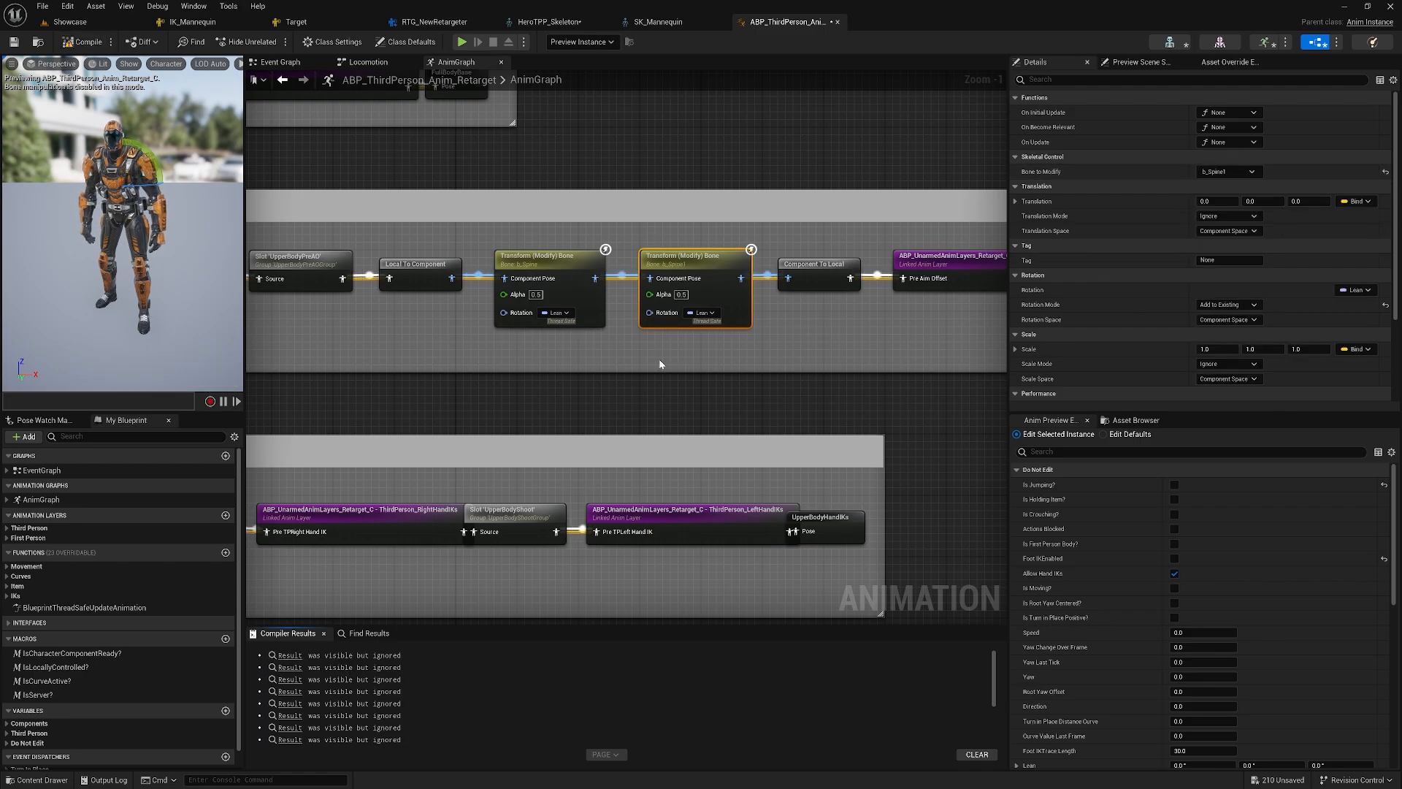
- Select the Layered blend per bone node in the Upper Body Left Arm section and expand its layer setup down to the branch filter's bone name
{"action": "scroll", "coordinate": [659, 400], "scroll_direction": "down", "scroll_amount": 1}
{"action": "right_click_drag", "start_coordinate": [656, 433], "coordinate": [686, 204]}
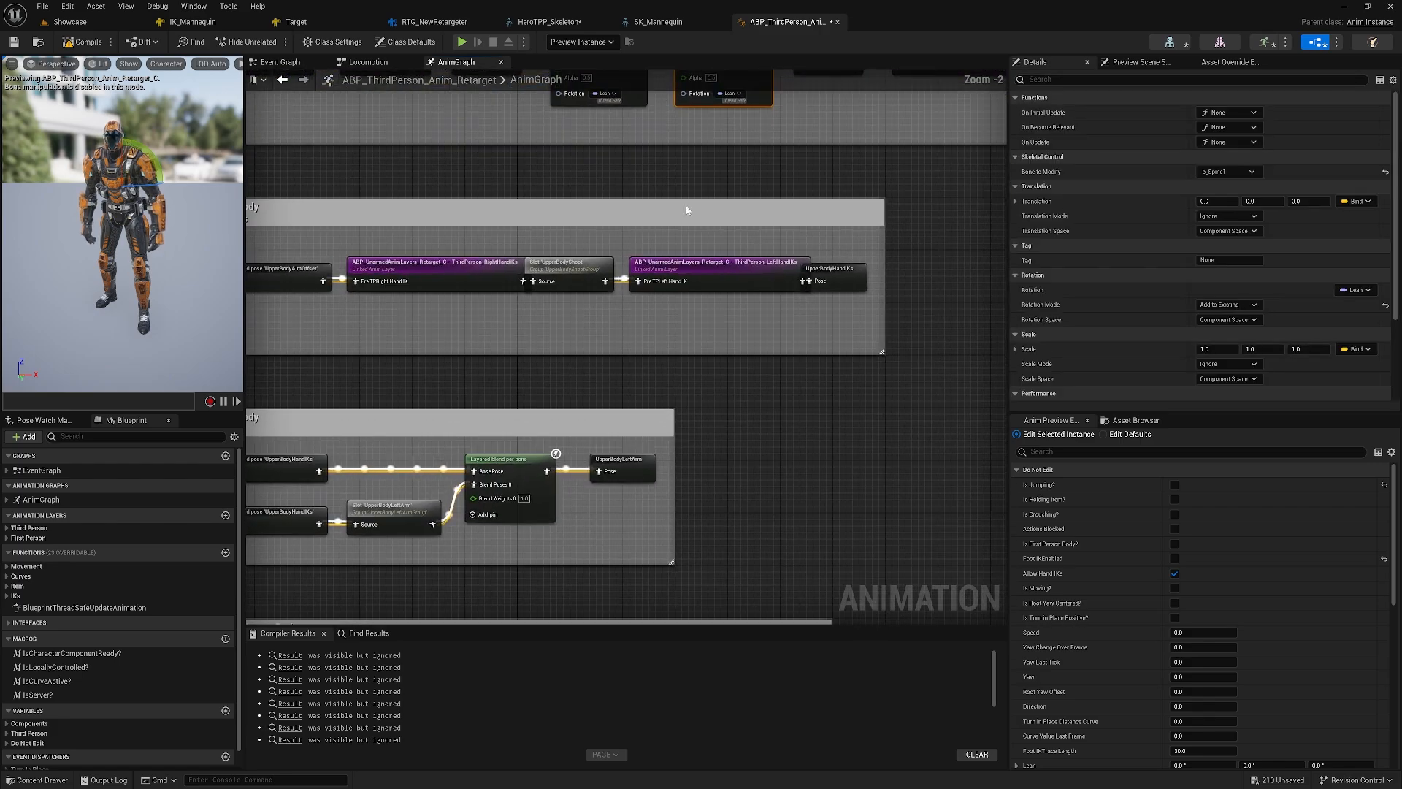
{"action": "right_click_drag", "start_coordinate": [574, 496], "coordinate": [688, 310]}
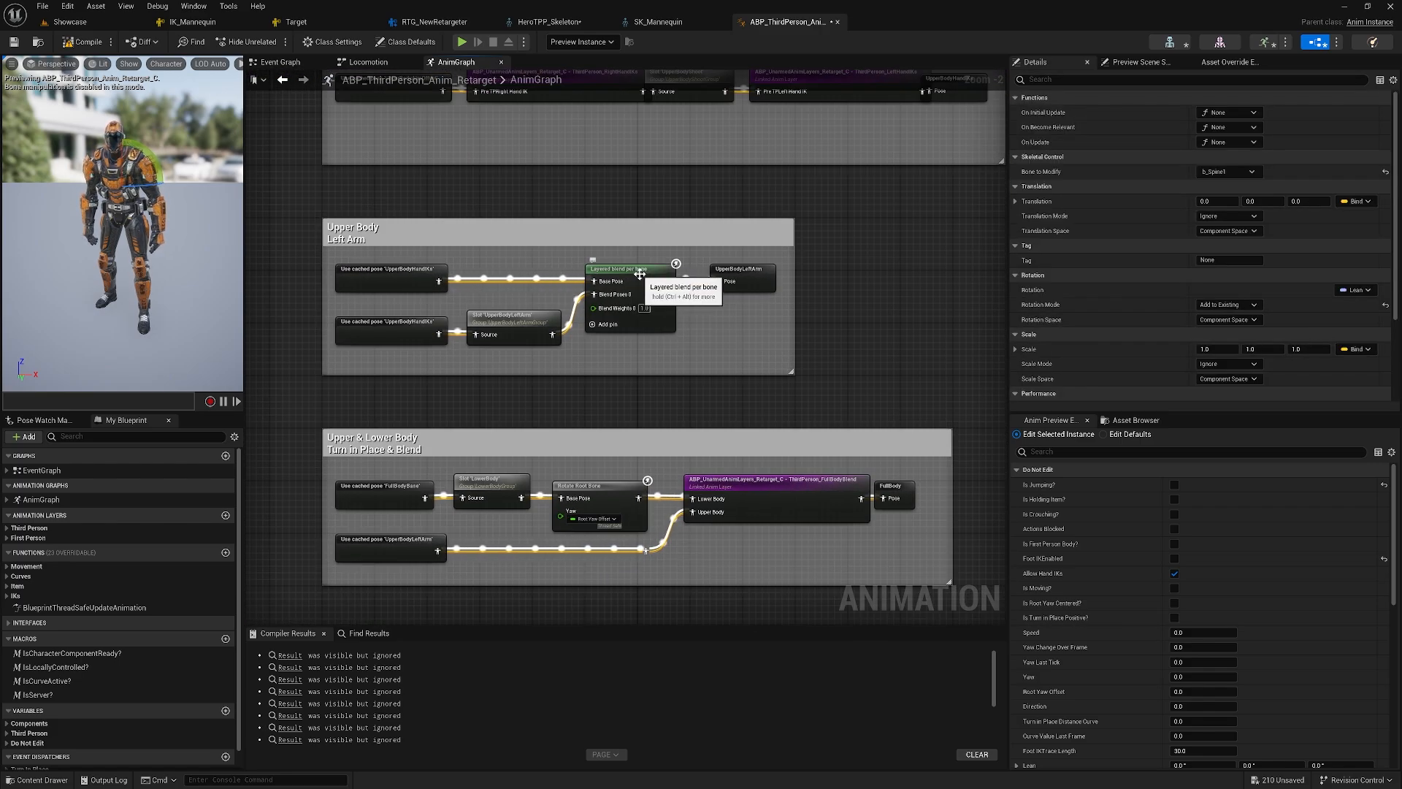
{"action": "left_click", "coordinate": [618, 271]}
{"action": "left_click", "coordinate": [1015, 186]}
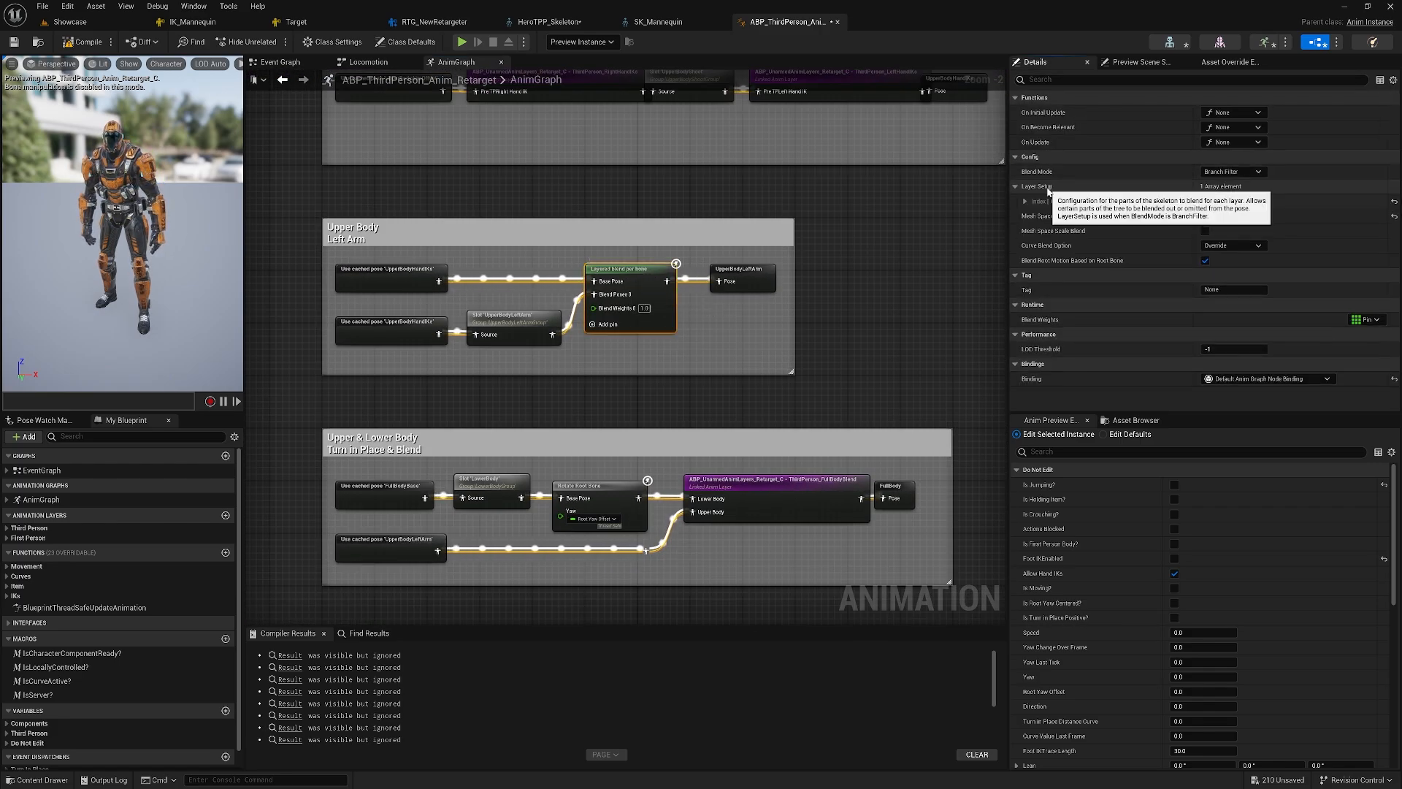
{"action": "left_click", "coordinate": [1026, 201]}
{"action": "left_click", "coordinate": [1077, 217]}
{"action": "left_click", "coordinate": [1077, 231]}
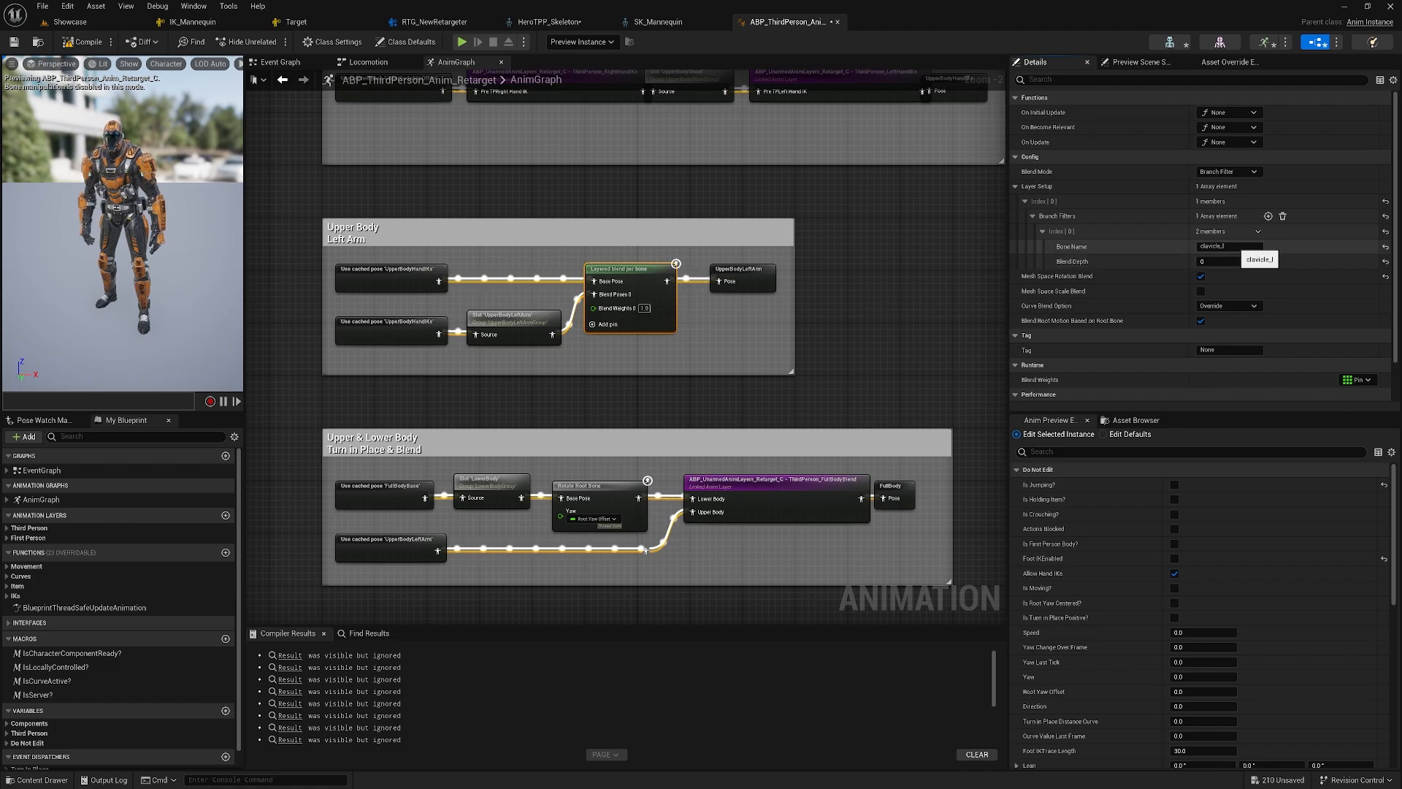
- Copy the b_LeftShoulder bone name from HeroTPP_Skeleton and set it as the Left Arm blend node's branch filter bone
{"action": "left_click", "coordinate": [549, 22]}
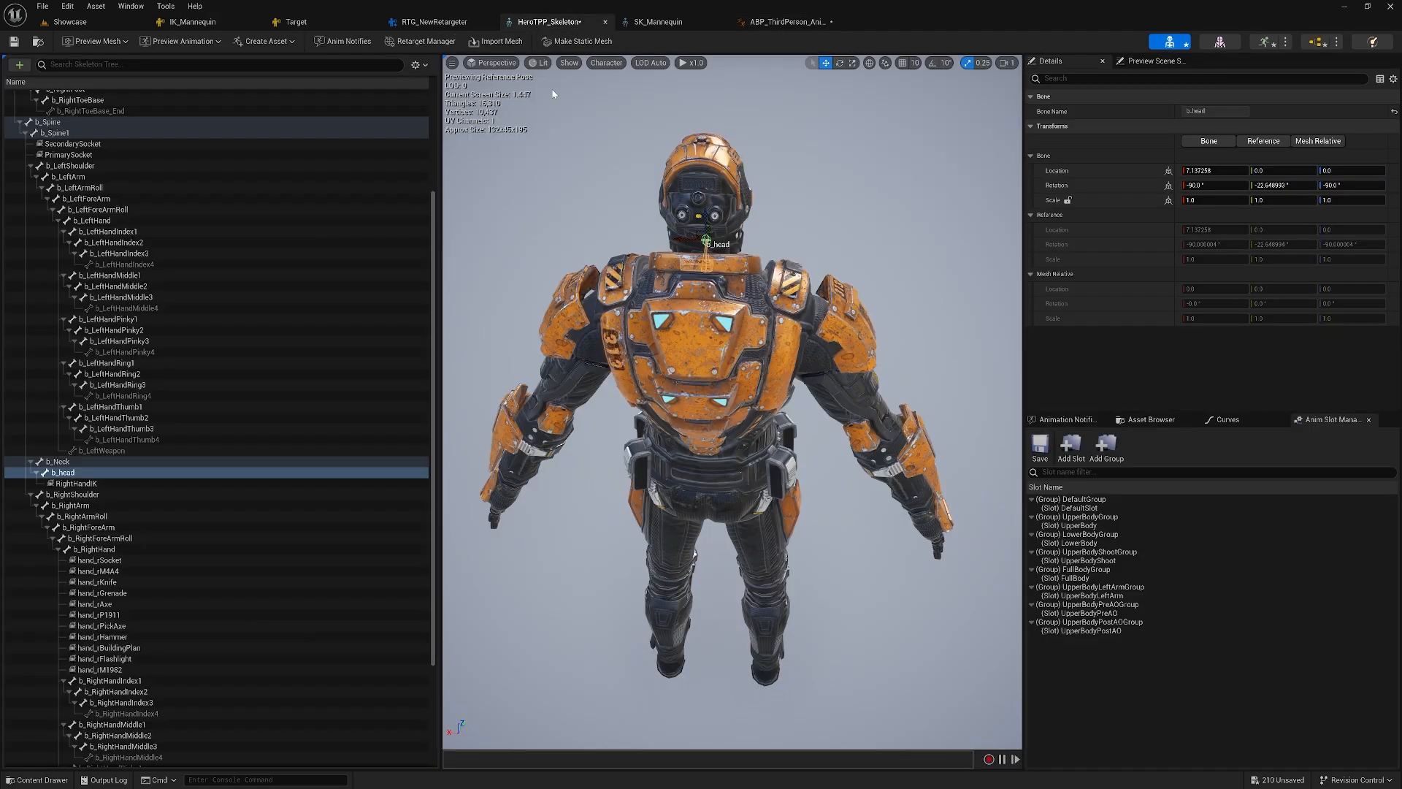
{"action": "left_click", "coordinate": [76, 167]}
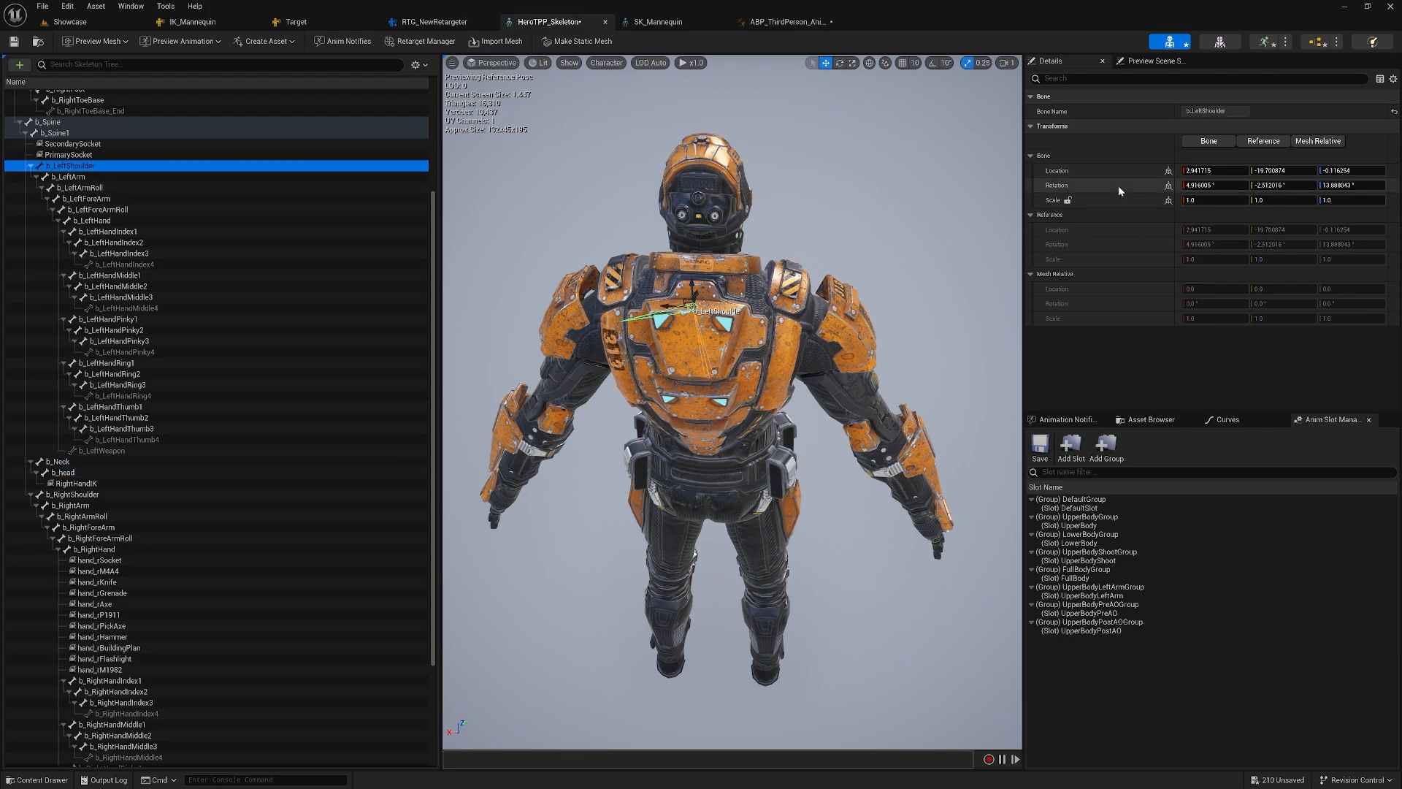
{"action": "left_click", "coordinate": [1216, 112]}
{"action": "key", "text": "ctrl+c"}
{"action": "left_click", "coordinate": [768, 22]}
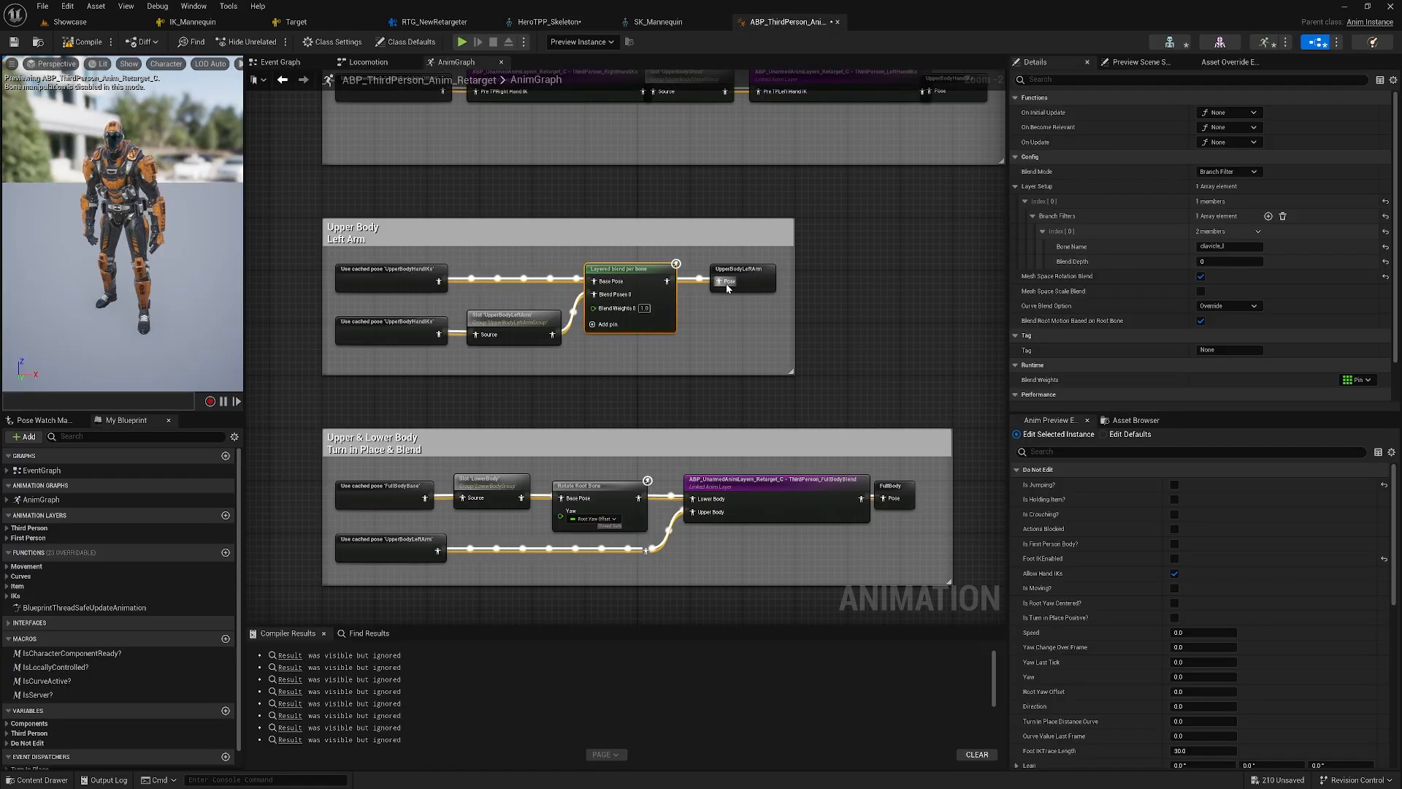
{"action": "left_click", "coordinate": [1225, 246]}
{"action": "key", "text": "ctrl+v"}
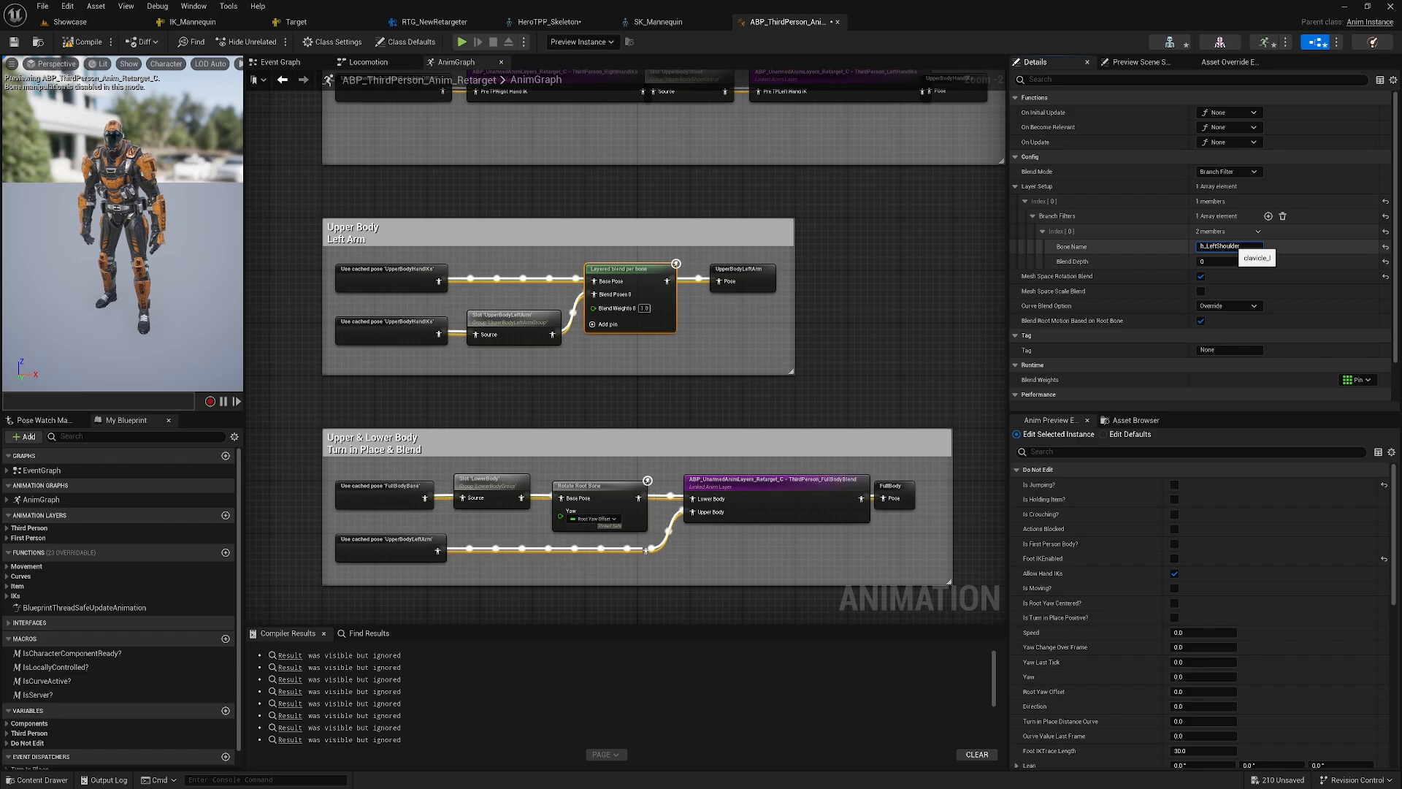
{"action": "key", "text": "Return"}
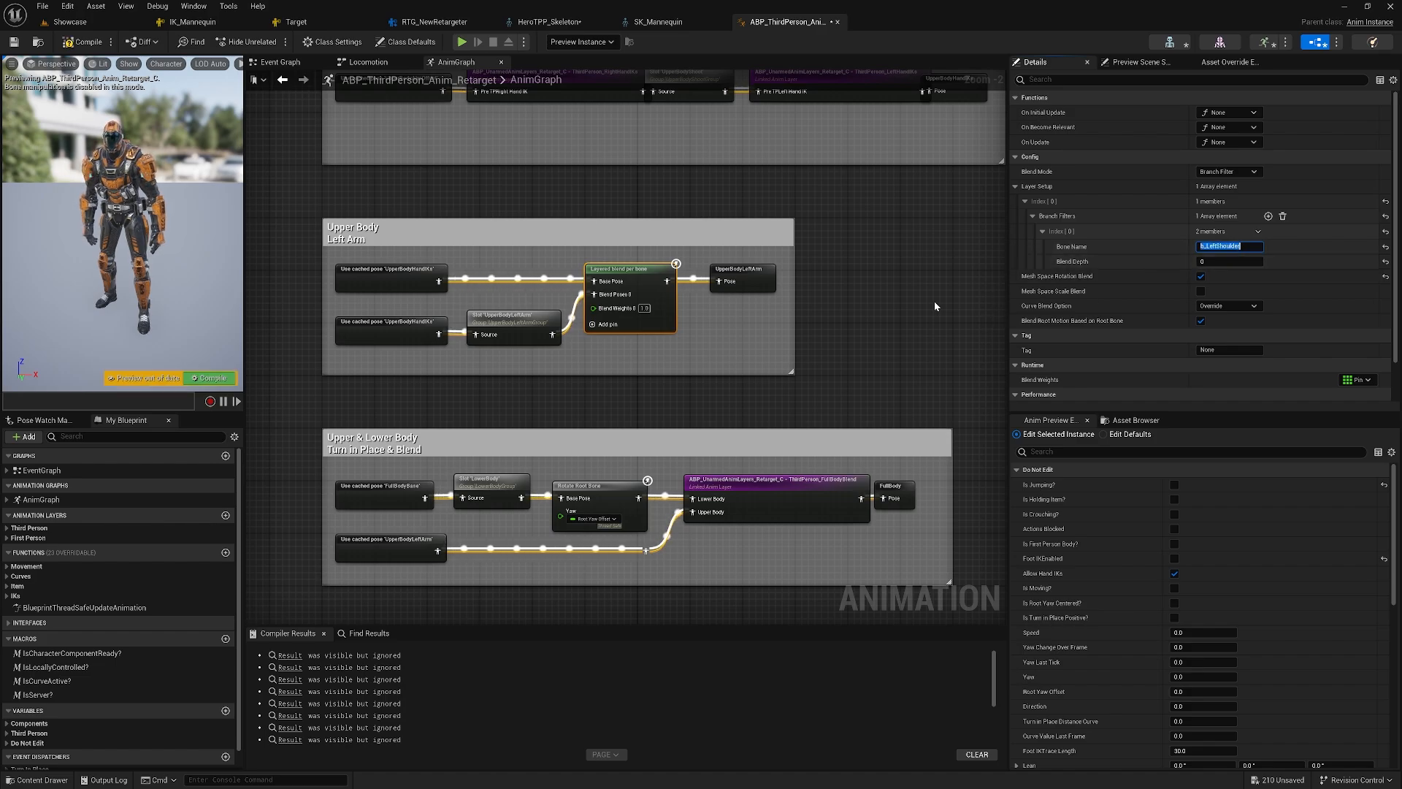
- In the Upper Post AO Slot section, set the Layered blend per bone node's branch filter bone to b_Spine and compile the blueprint
{"action": "right_click_drag", "start_coordinate": [895, 513], "coordinate": [844, 184]}
{"action": "right_click_drag", "start_coordinate": [561, 361], "coordinate": [612, 334]}
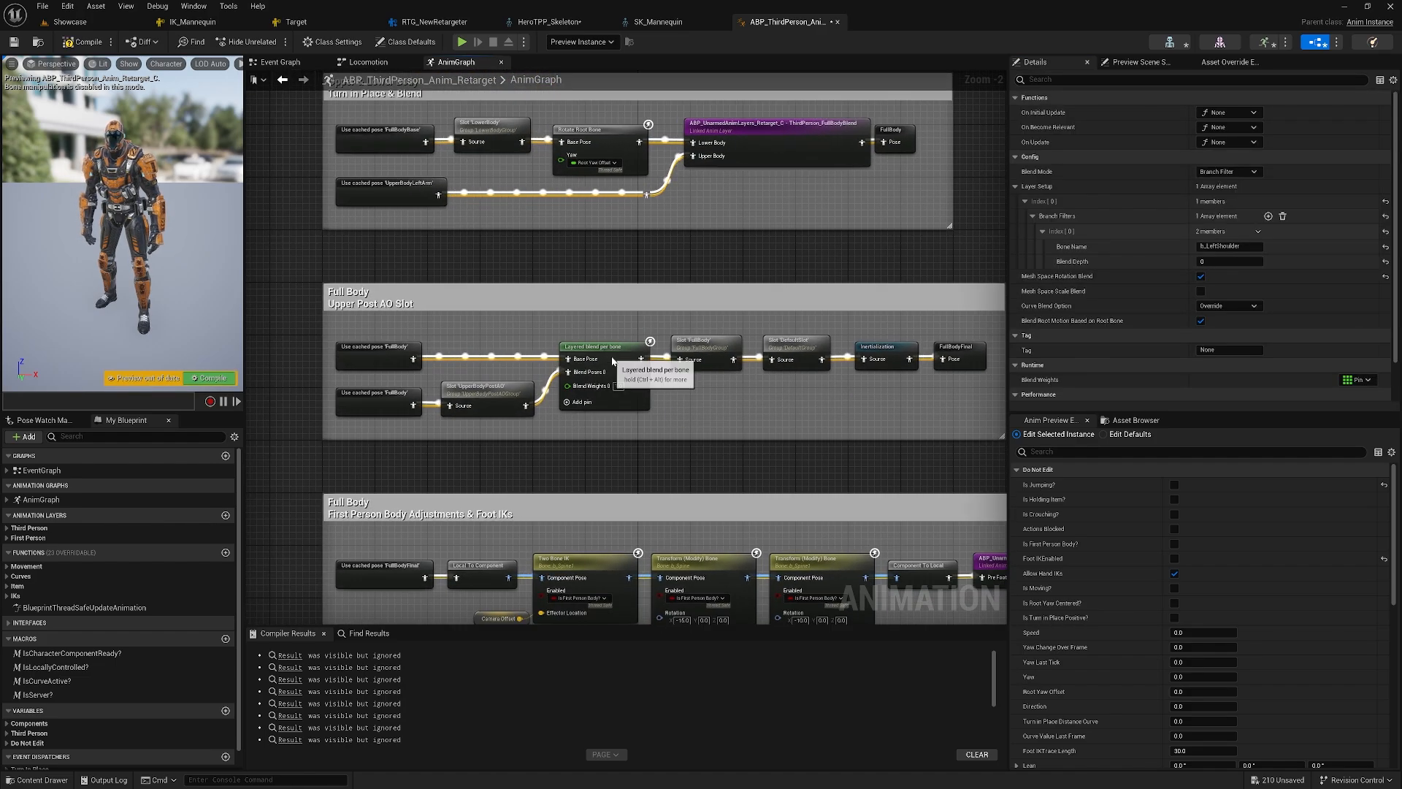
{"action": "left_click", "coordinate": [625, 366]}
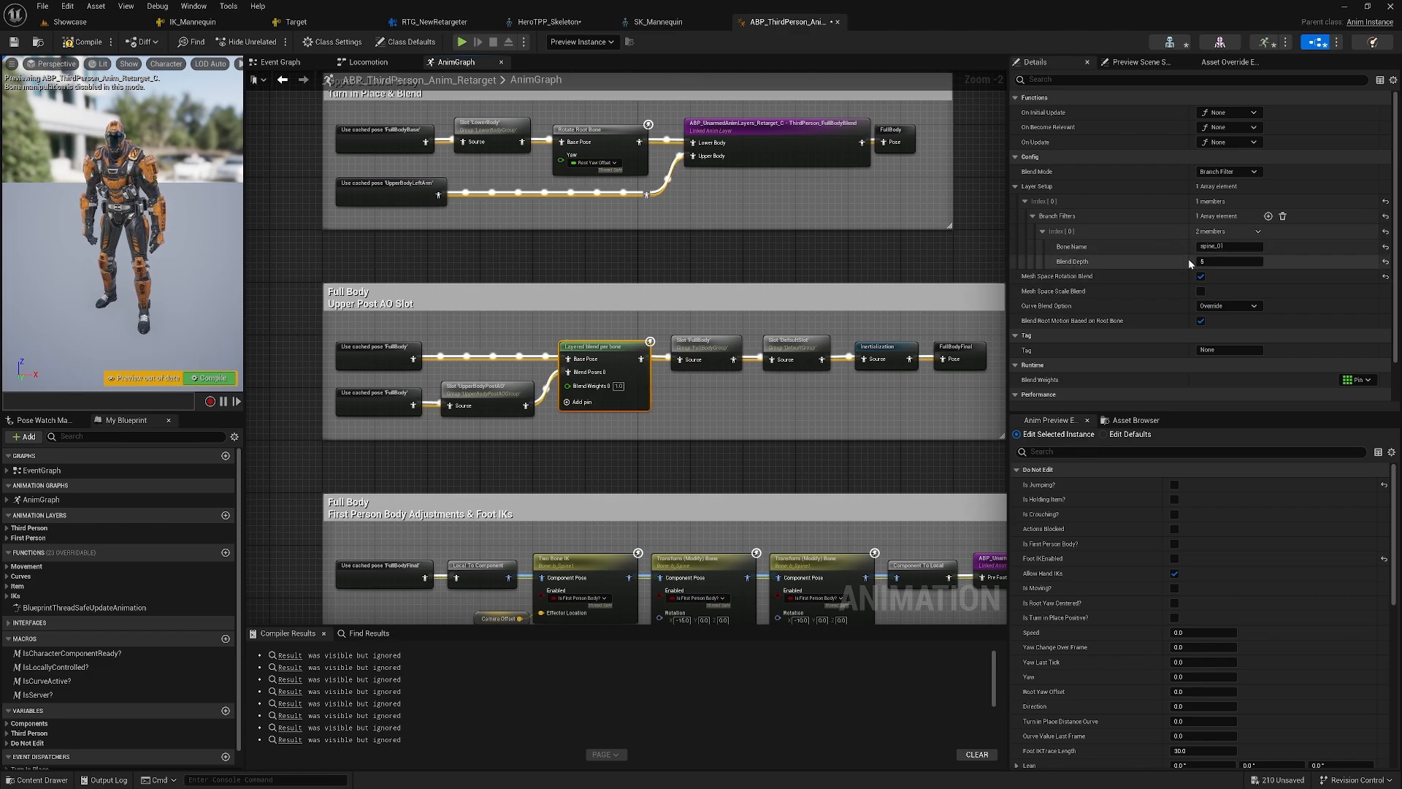
{"action": "left_click", "coordinate": [547, 21]}
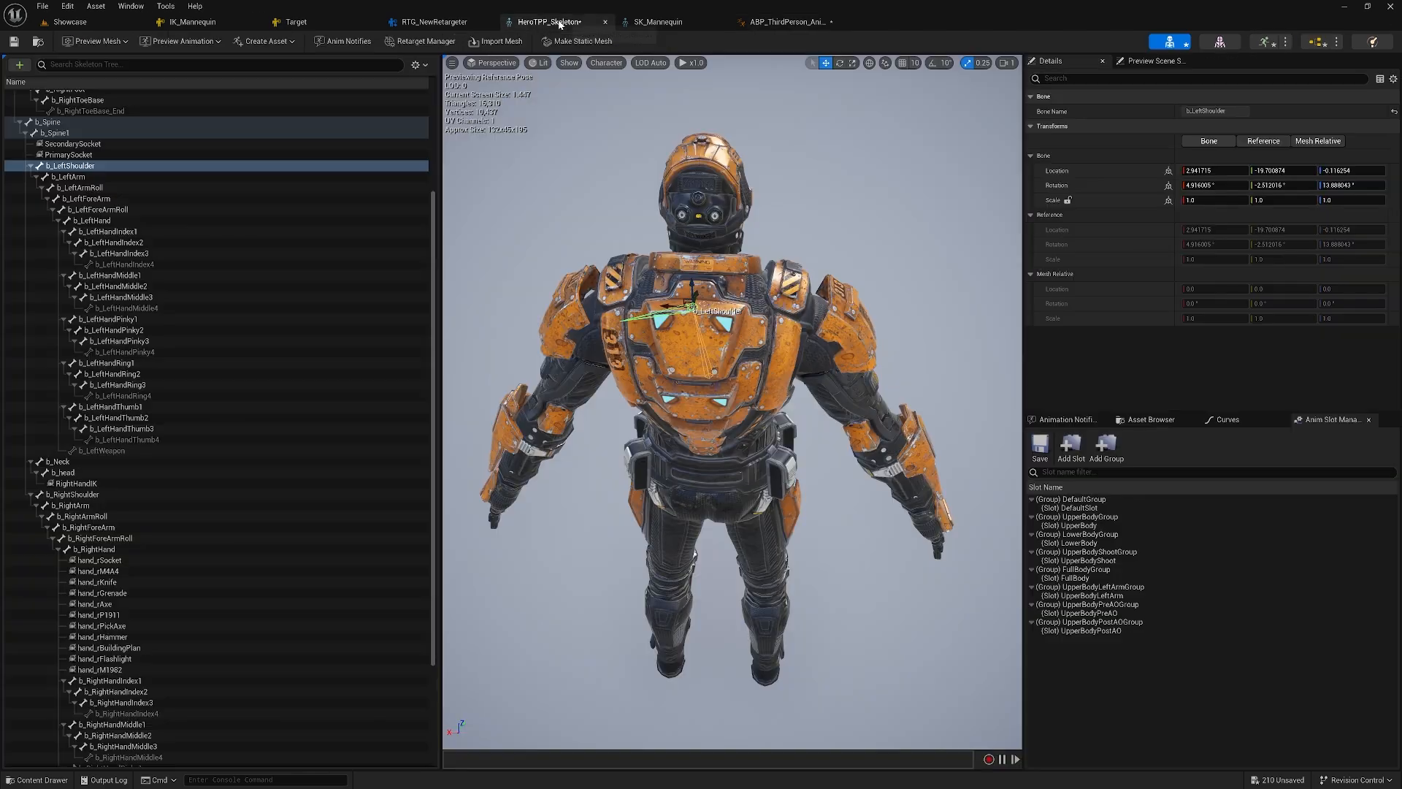
{"action": "scroll", "coordinate": [138, 211], "scroll_direction": "up", "scroll_amount": 5}
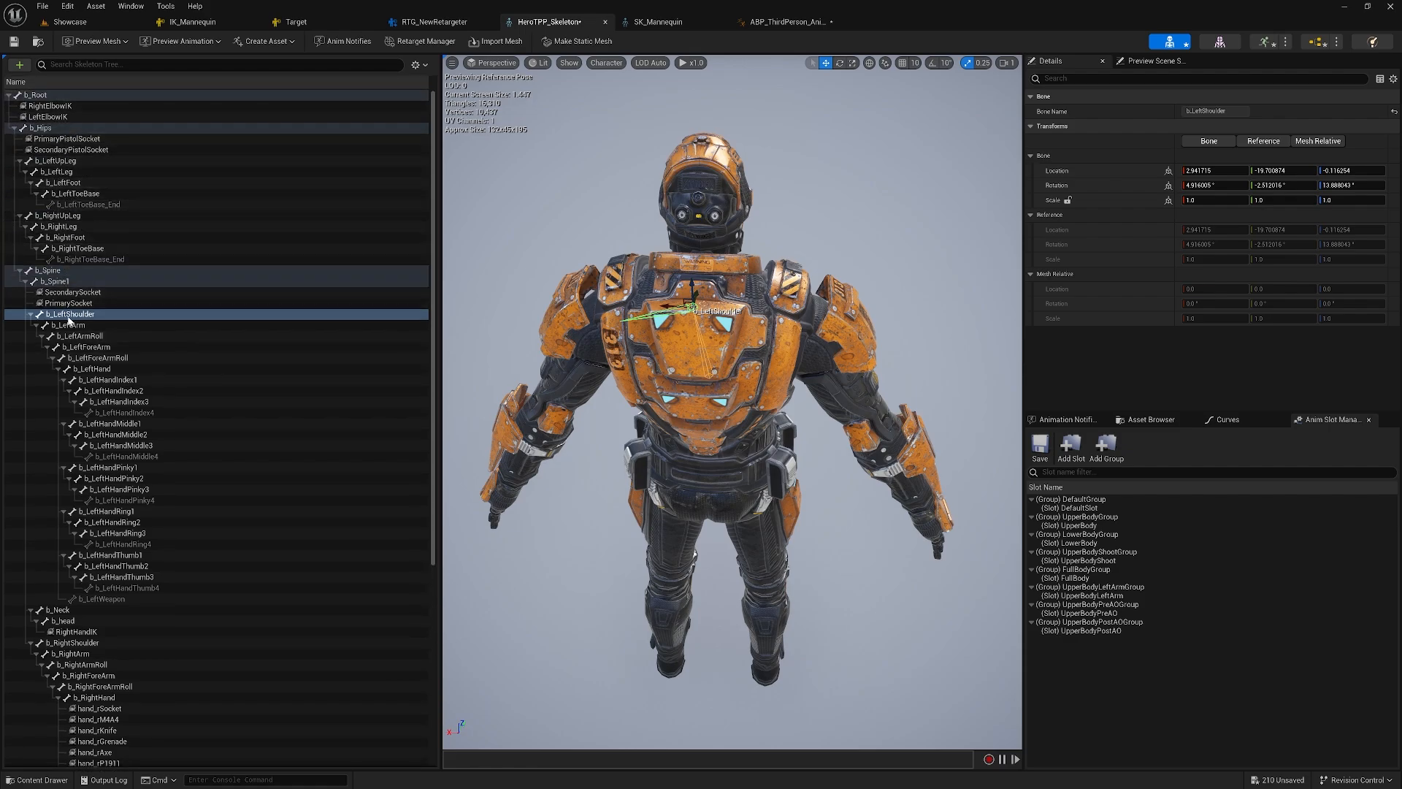
{"action": "left_click", "coordinate": [41, 273]}
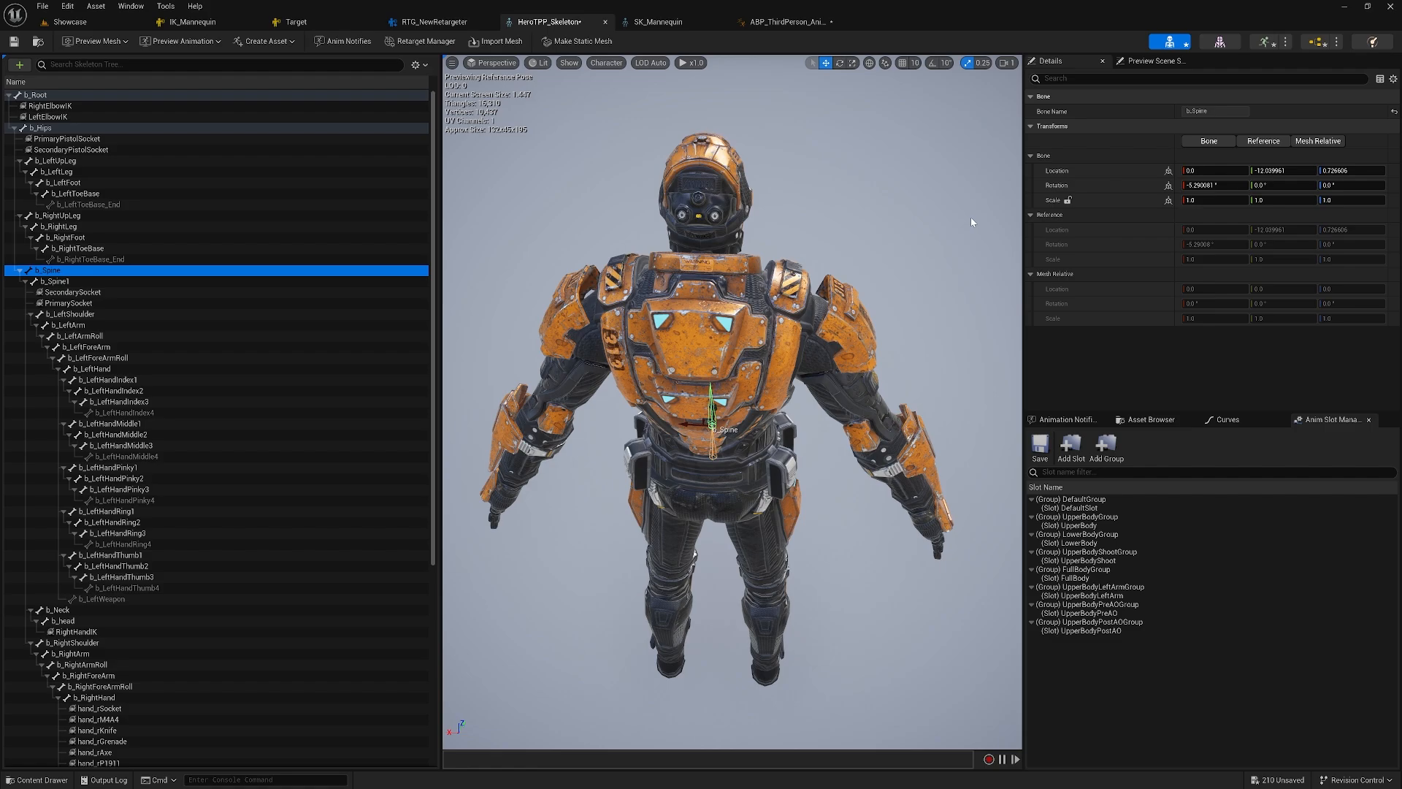
{"action": "left_click", "coordinate": [798, 23]}
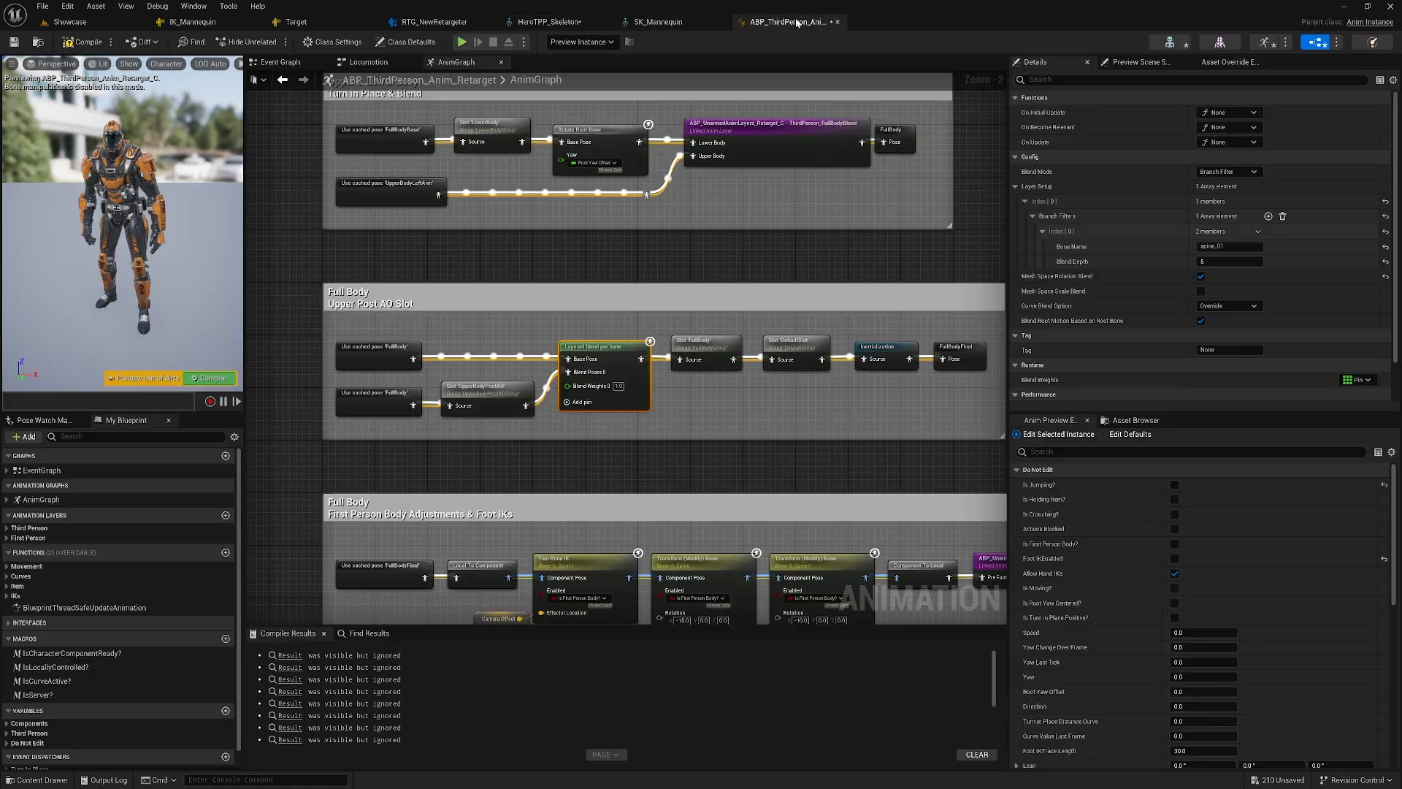
{"action": "left_click", "coordinate": [1233, 246]}
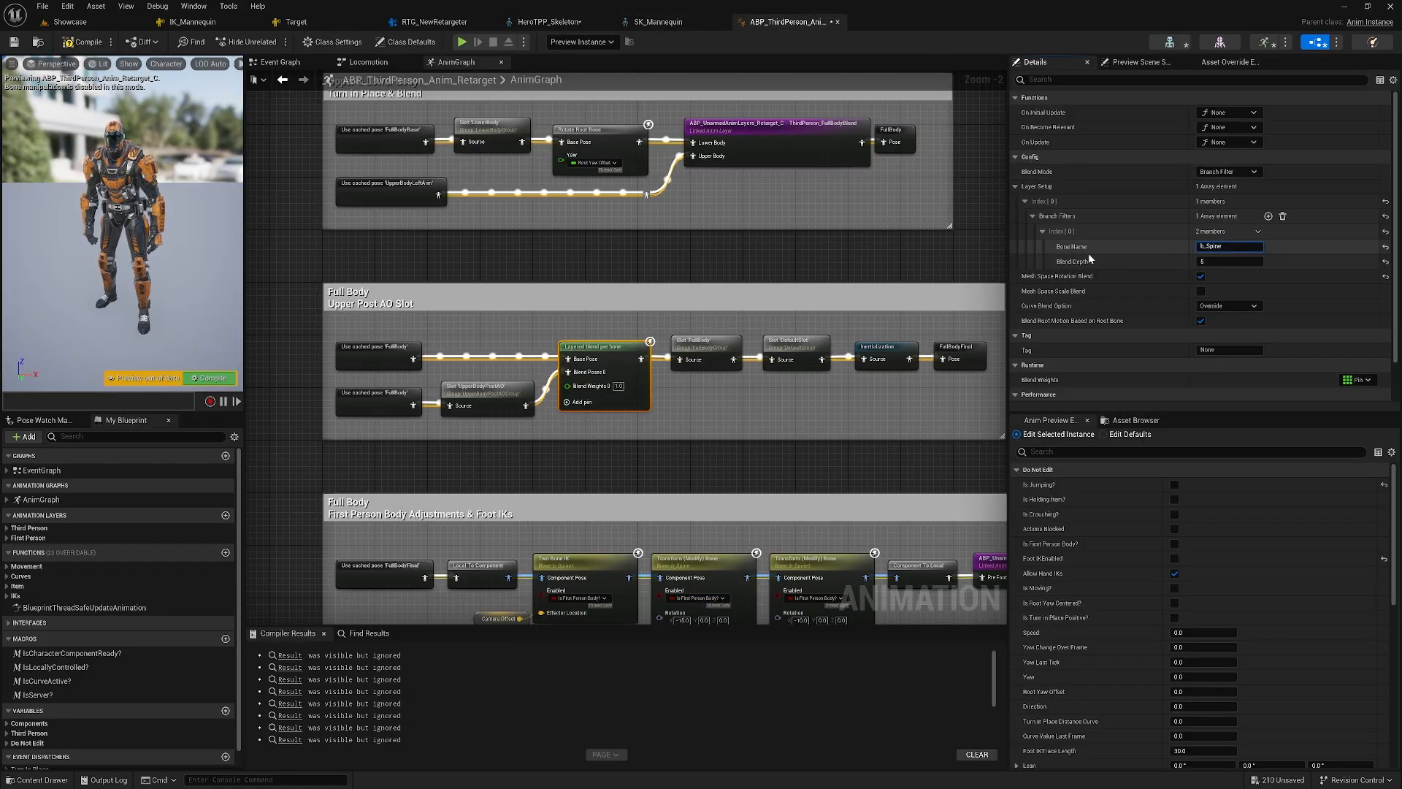
{"action": "type", "text": "b_Spine"}
{"action": "left_click", "coordinate": [953, 263]}
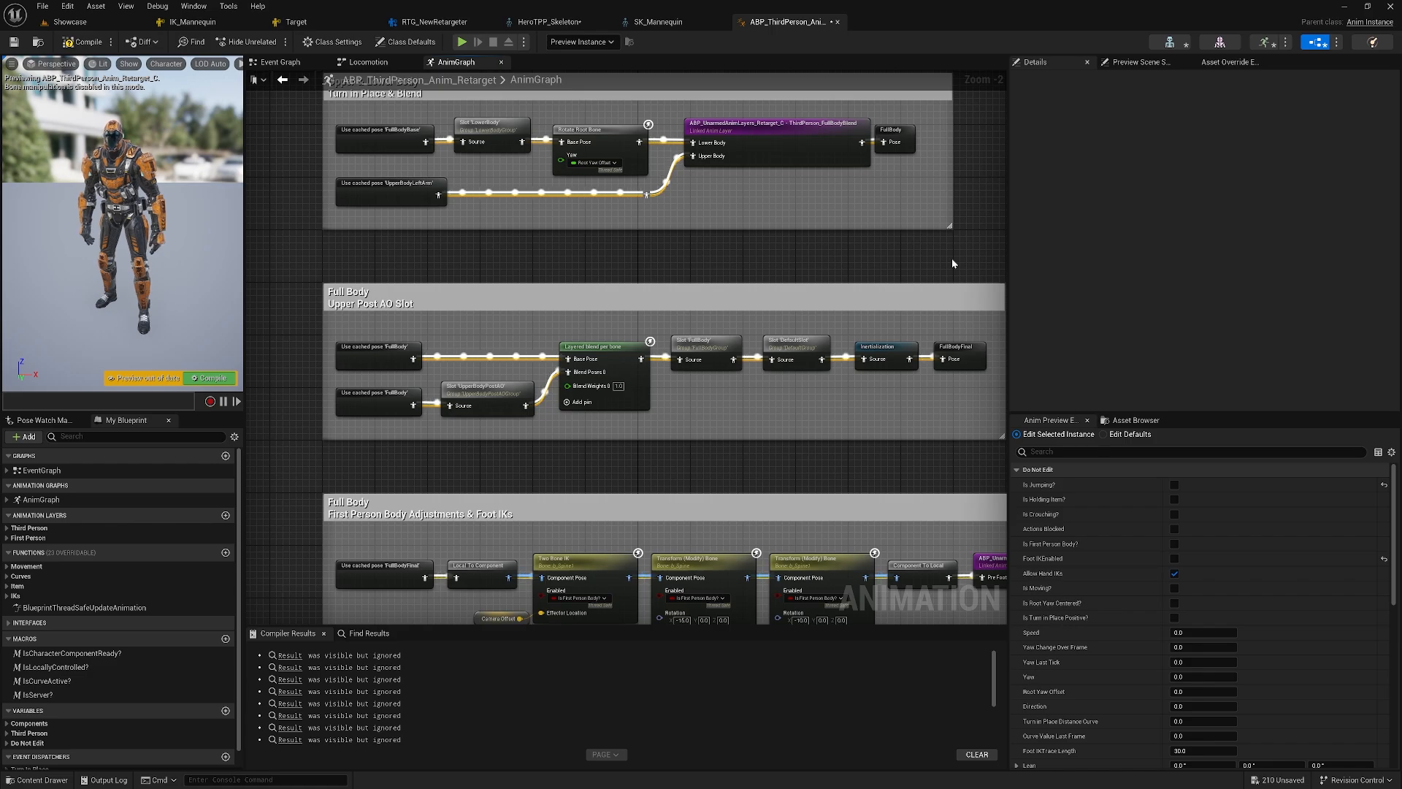
{"action": "left_click", "coordinate": [83, 41]}
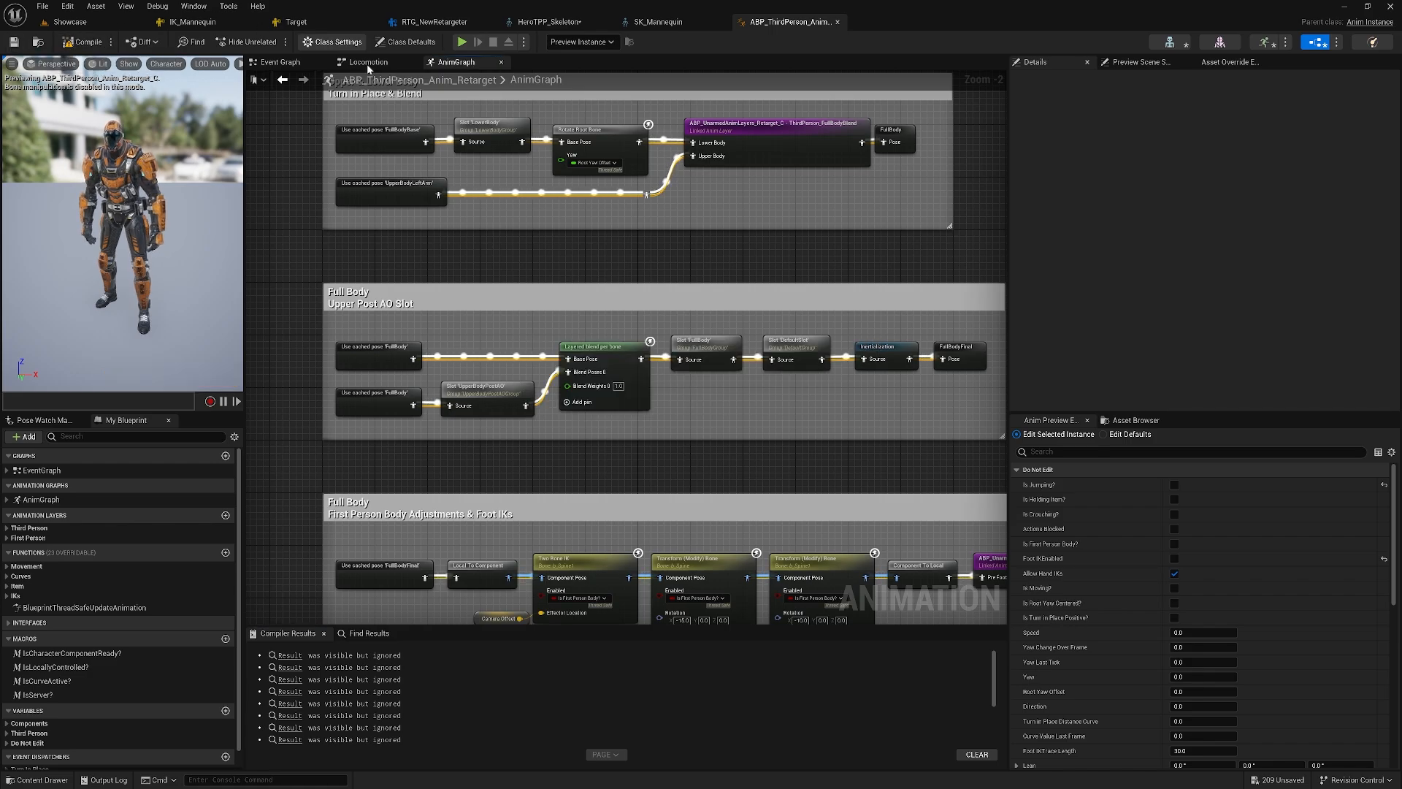
- Find ABP_FirstPerson_Anim_Retarget in the Retarget folder by searching for "first person", and open its AnimGraph
{"action": "left_click", "coordinate": [81, 23]}
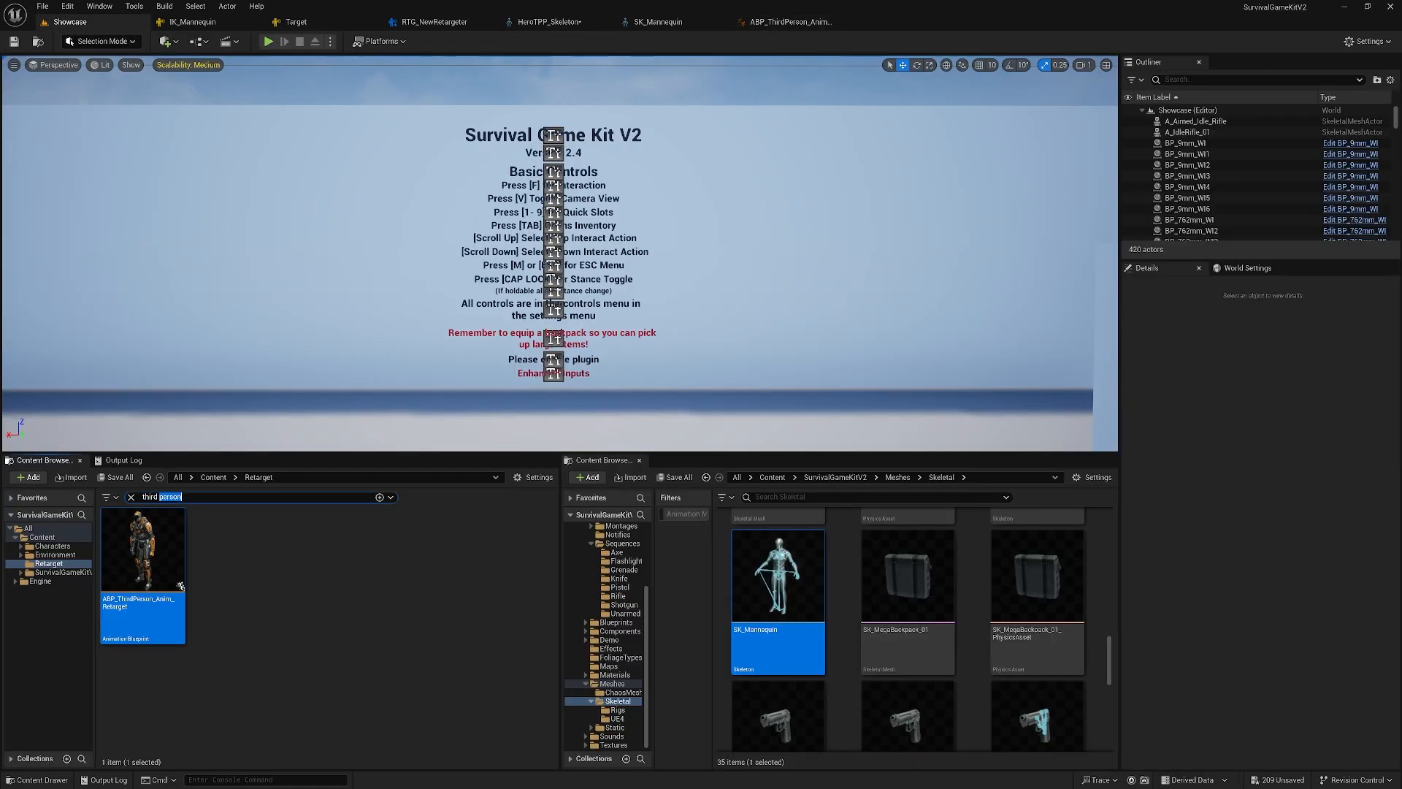
{"action": "type", "text": "first person"}
{"action": "double_click", "coordinate": [142, 555]}
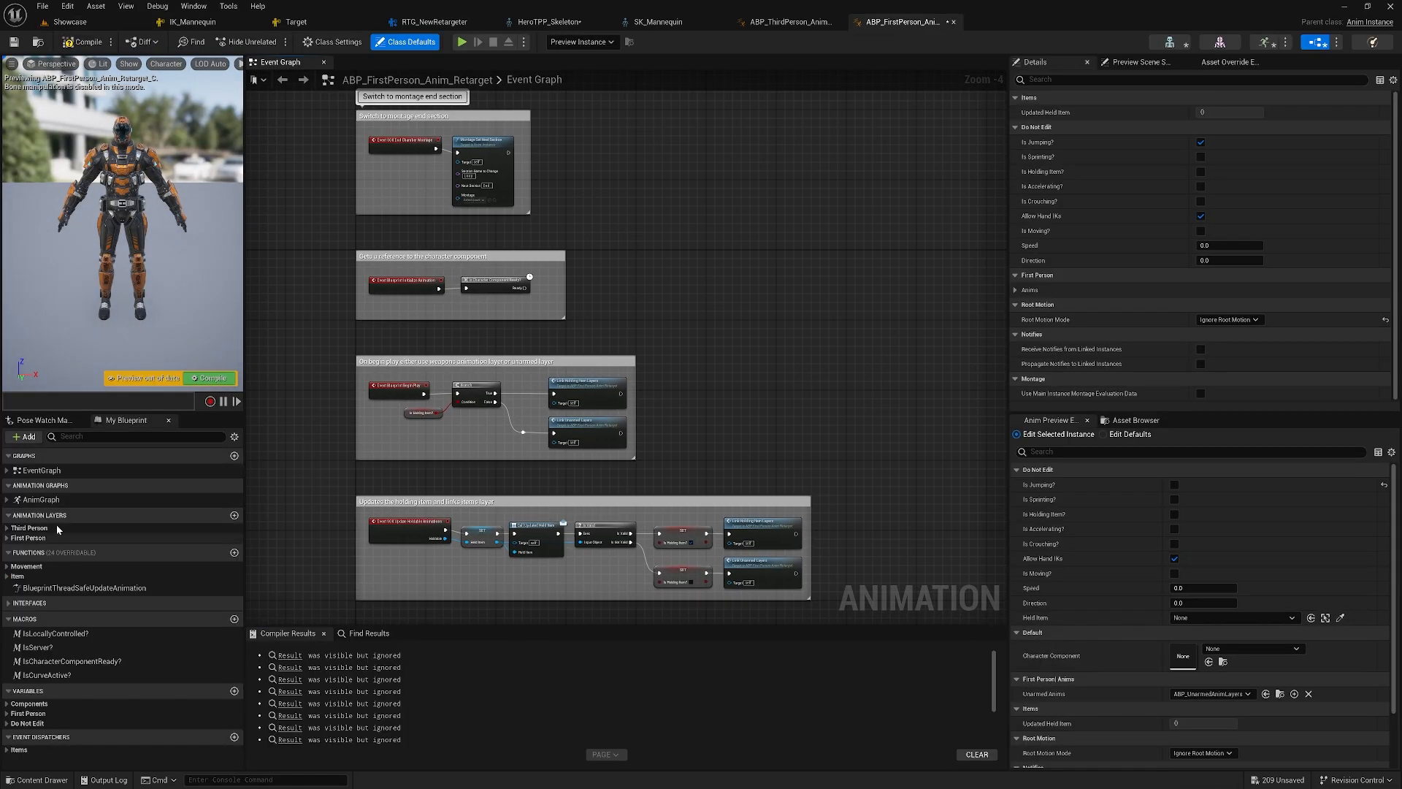
{"action": "double_click", "coordinate": [41, 500]}
- In the Locomotion state machine's Idle state, set the linked anim layer's instance class to ABP_UnarmedAnimLayers_Retarget
{"action": "left_click", "coordinate": [367, 255]}
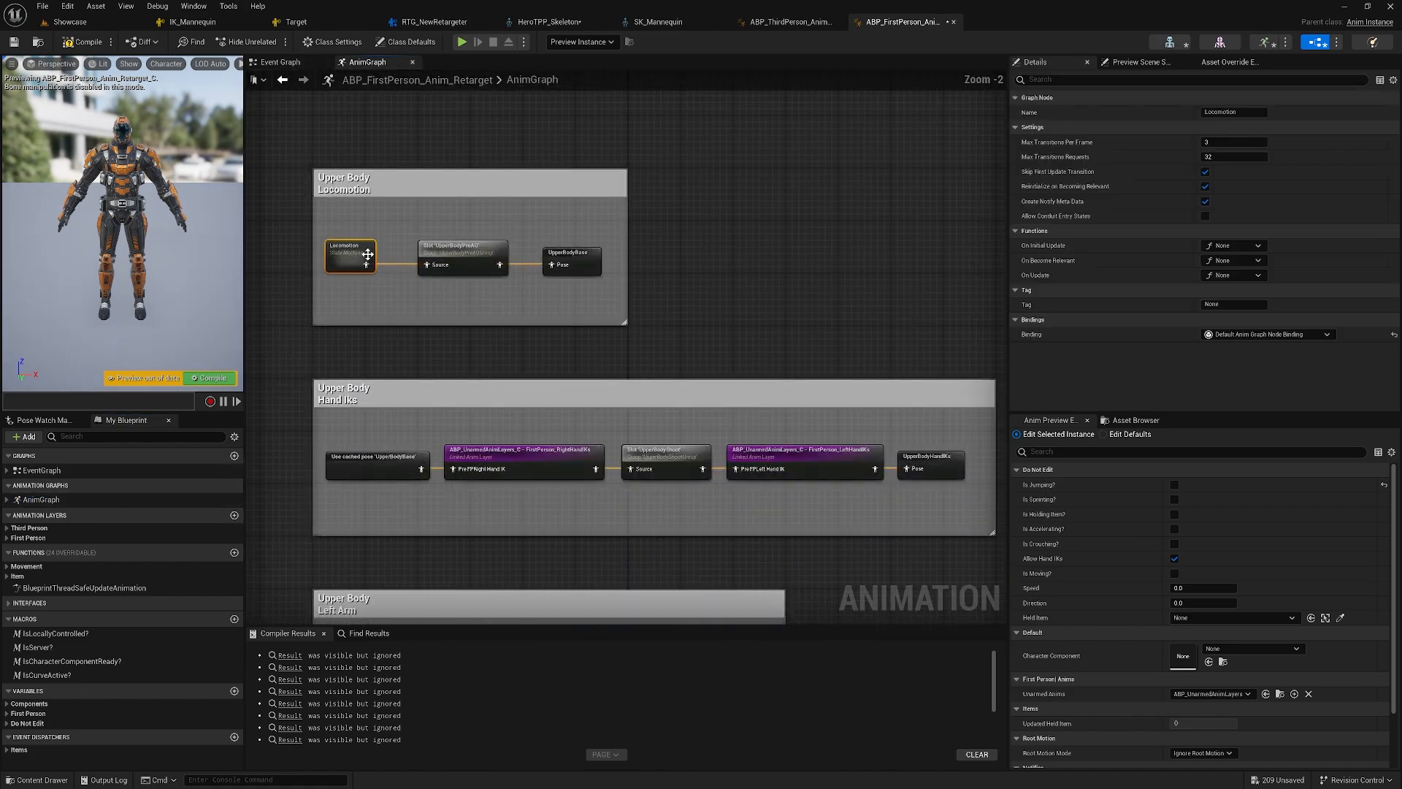
{"action": "double_click", "coordinate": [367, 254]}
{"action": "double_click", "coordinate": [491, 289]}
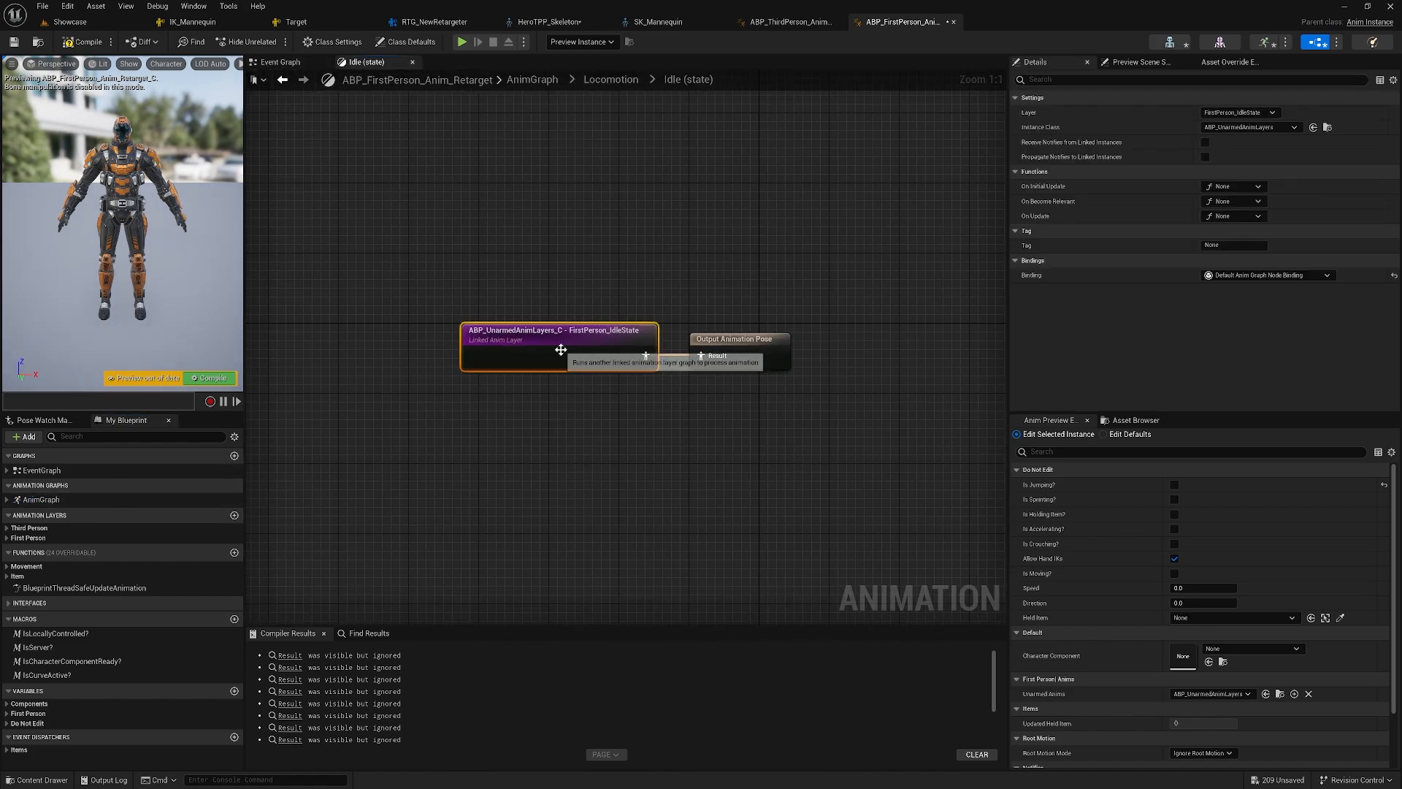
{"action": "left_click", "coordinate": [1252, 128]}
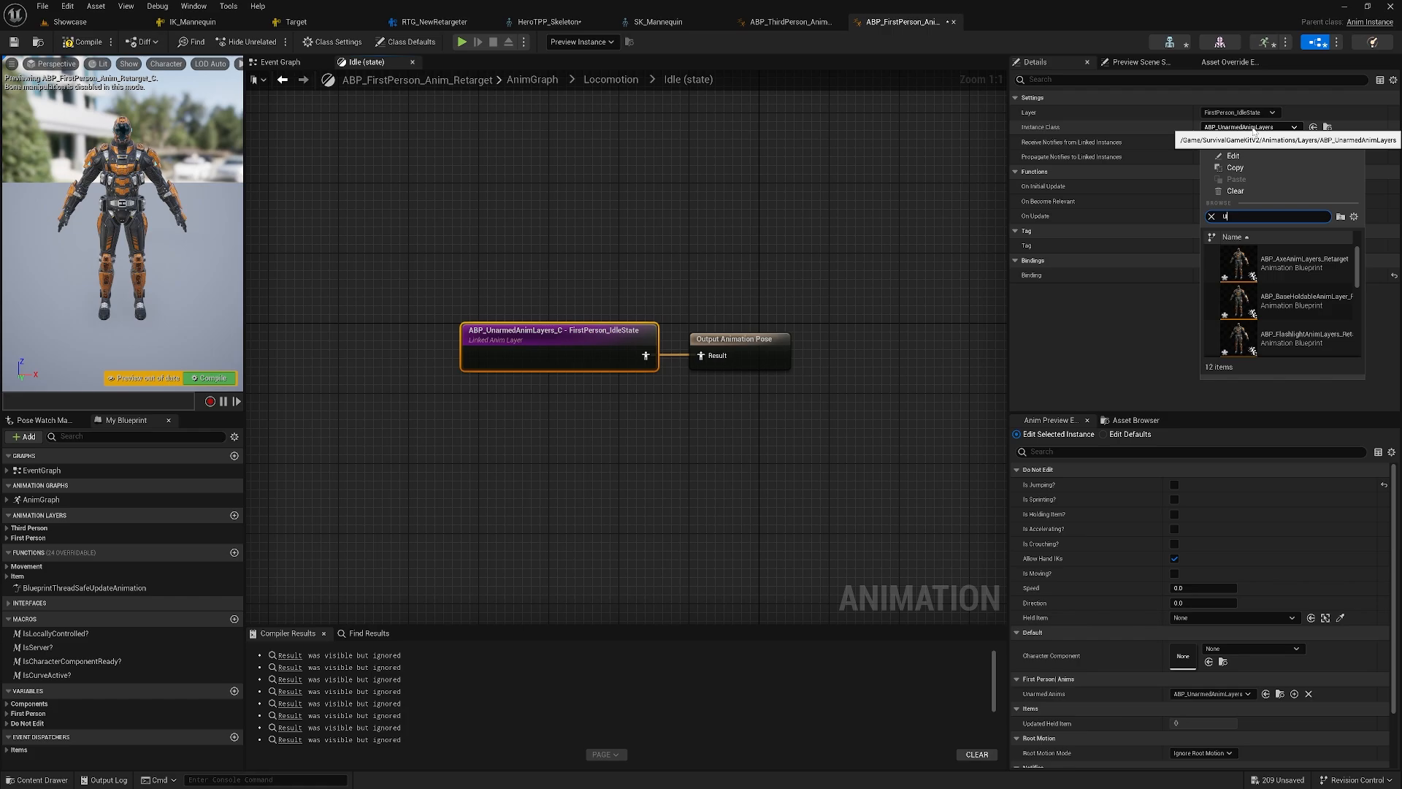
{"action": "left_click", "coordinate": [1302, 270]}
- Set the JumpStart state's linked anim layer instance class to ABP_UnarmedAnimLayers_Retarget
{"action": "key", "text": "alt+Left"}
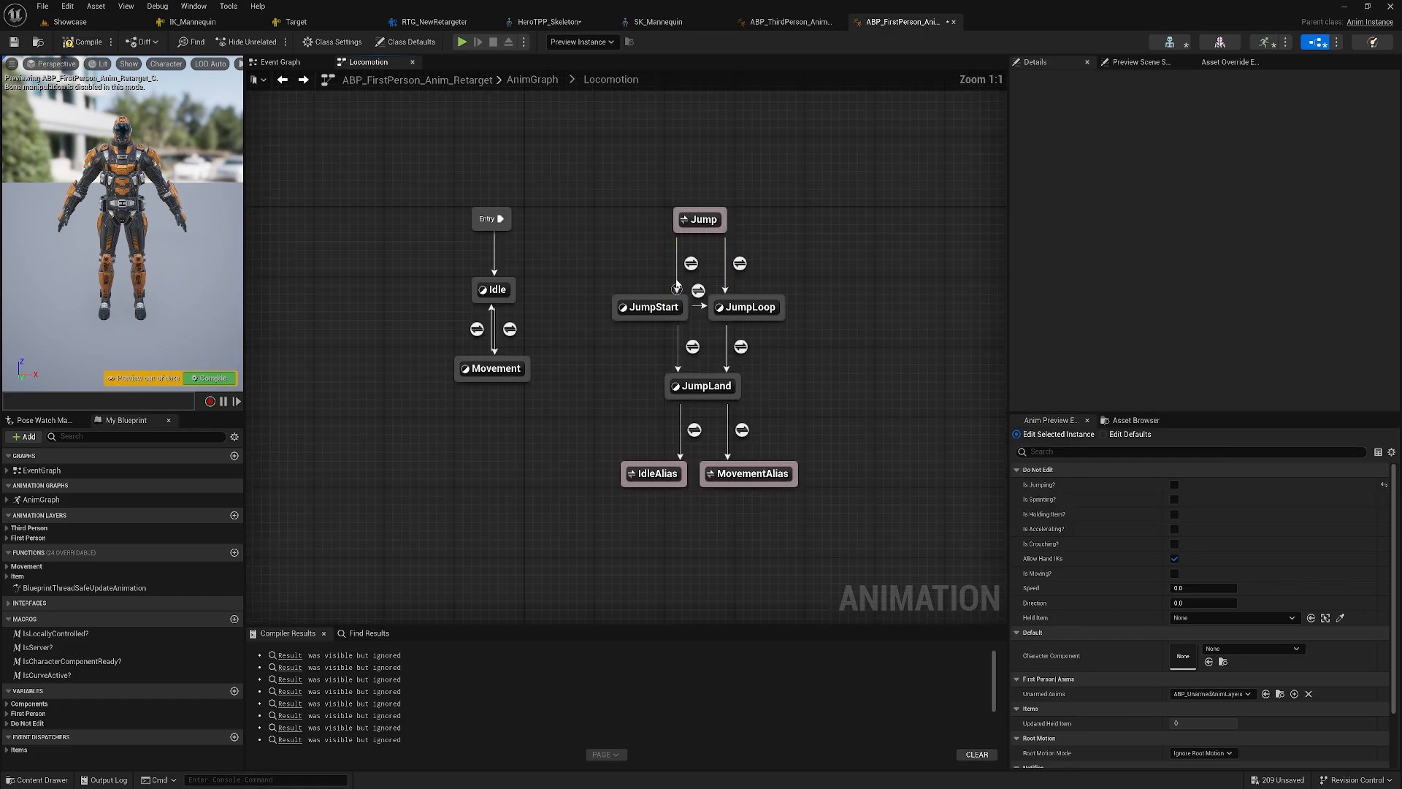
{"action": "double_click", "coordinate": [655, 305]}
{"action": "left_click", "coordinate": [577, 343]}
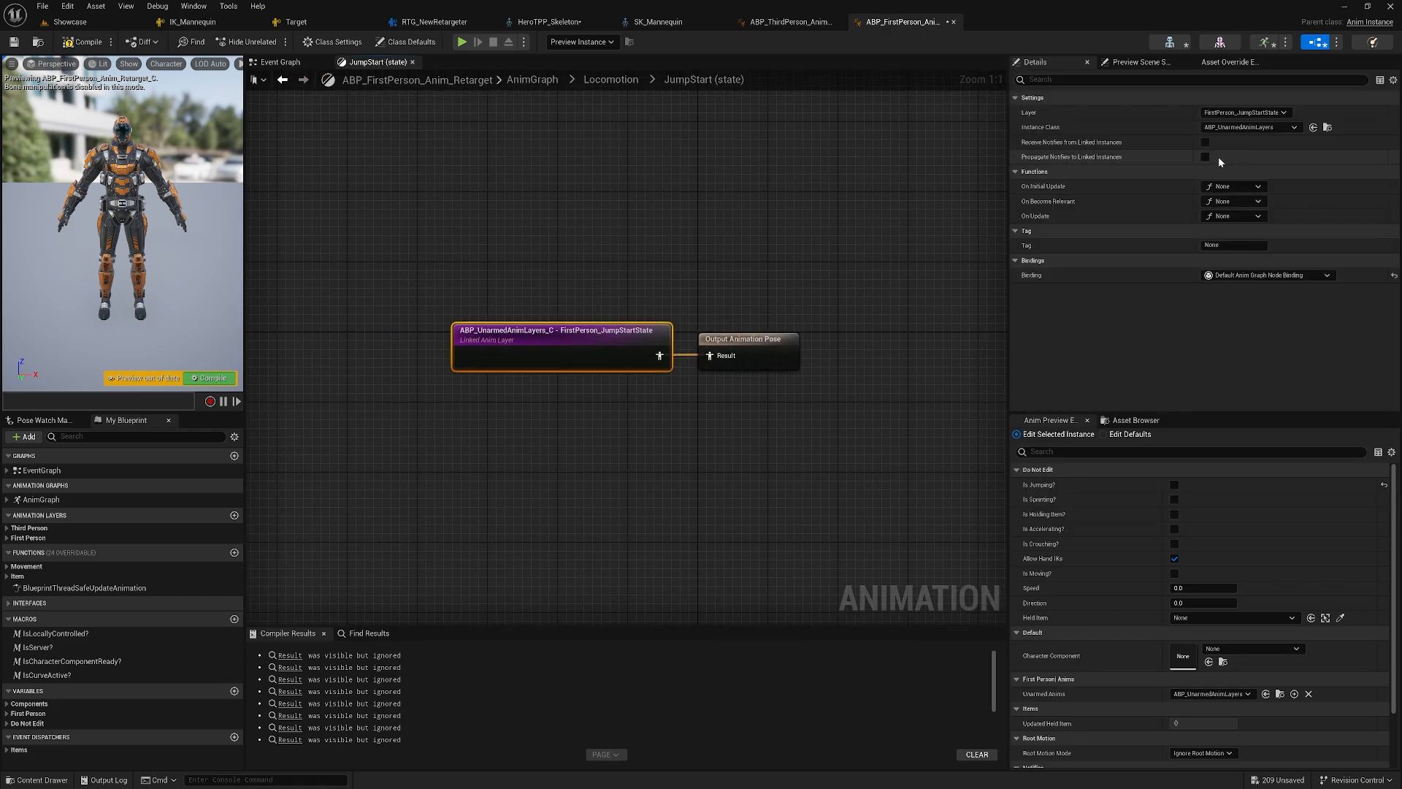
{"action": "left_click", "coordinate": [1250, 128]}
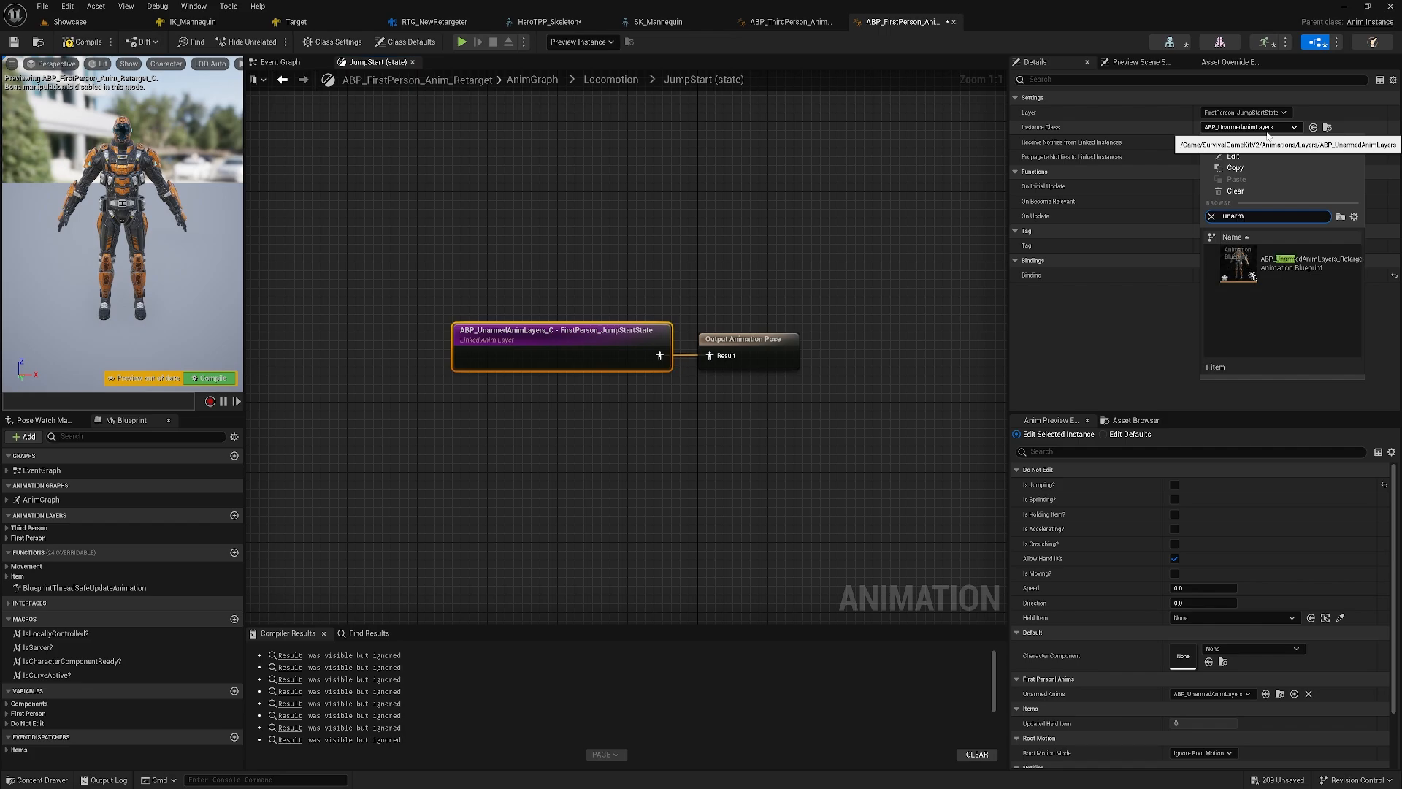
{"action": "left_click", "coordinate": [1302, 264]}
- Set the JumpLoop state's linked anim layer instance class to ABP_UnarmedAnimLayers_Retarget
{"action": "key", "text": "alt+Left"}
{"action": "double_click", "coordinate": [763, 310]}
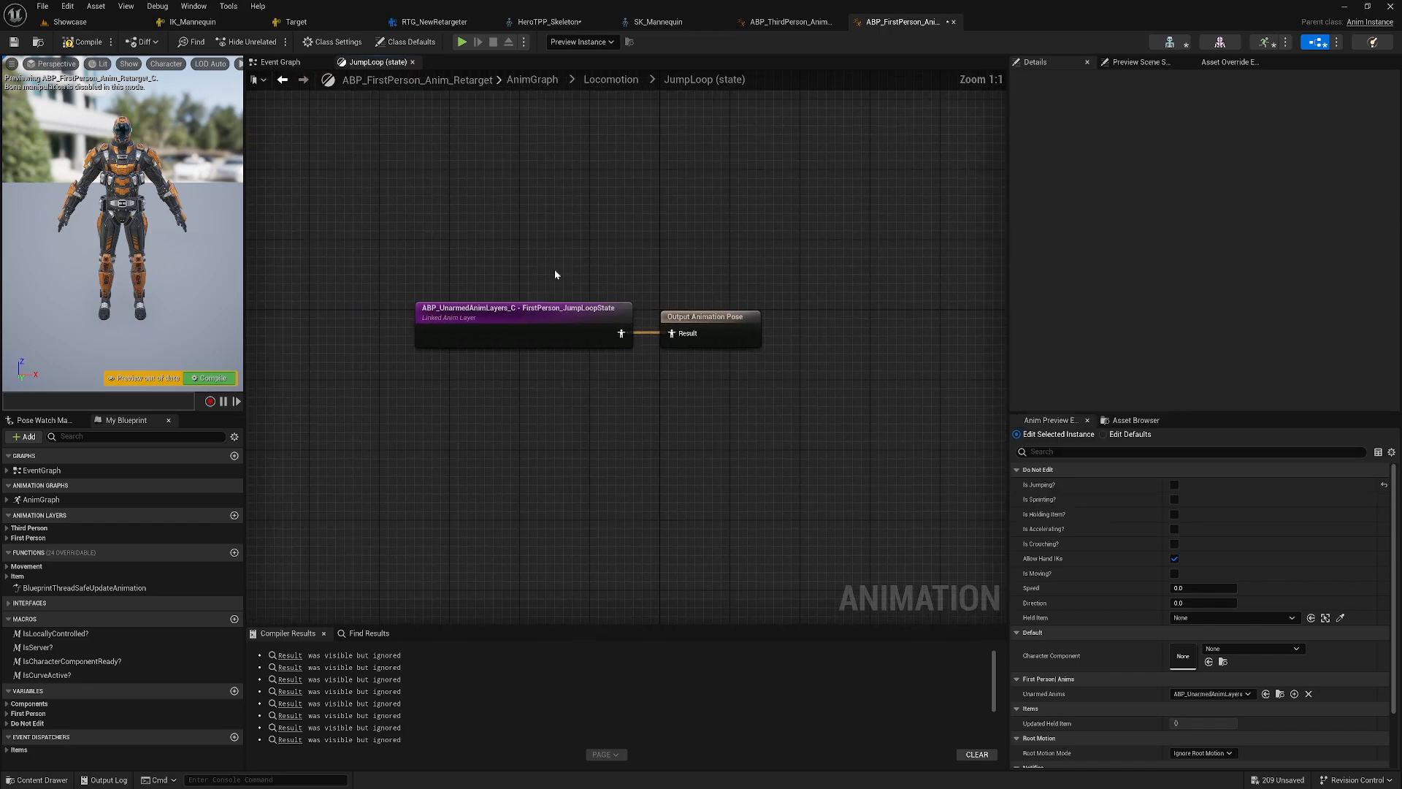
{"action": "left_click", "coordinate": [559, 343]}
{"action": "left_click", "coordinate": [1221, 130]}
{"action": "type", "text": "unarmed"}
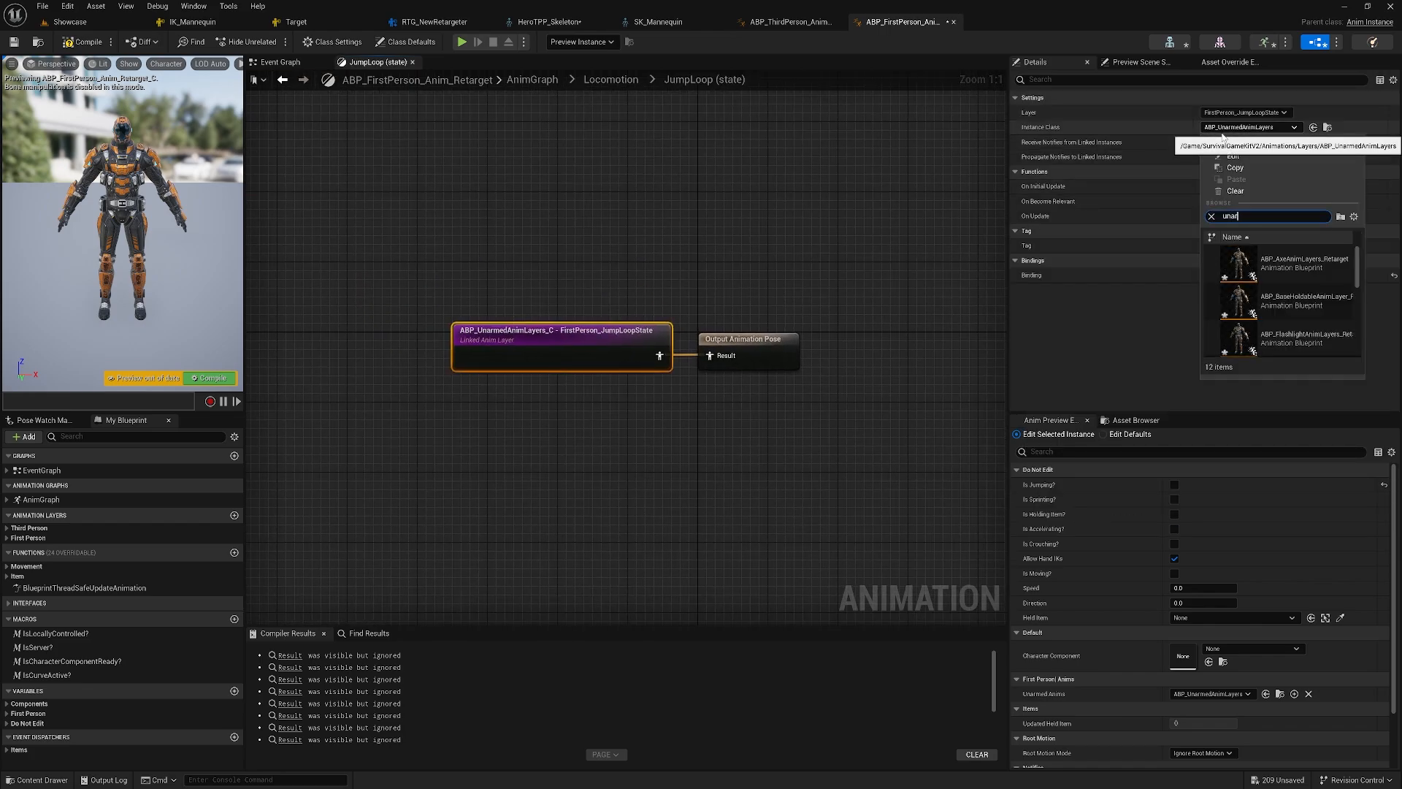
{"action": "left_click", "coordinate": [1303, 264]}
- Set the JumpLand state's linked anim layer instance class to ABP_UnarmedAnimLayers_Retarget
{"action": "key", "text": "alt+Left"}
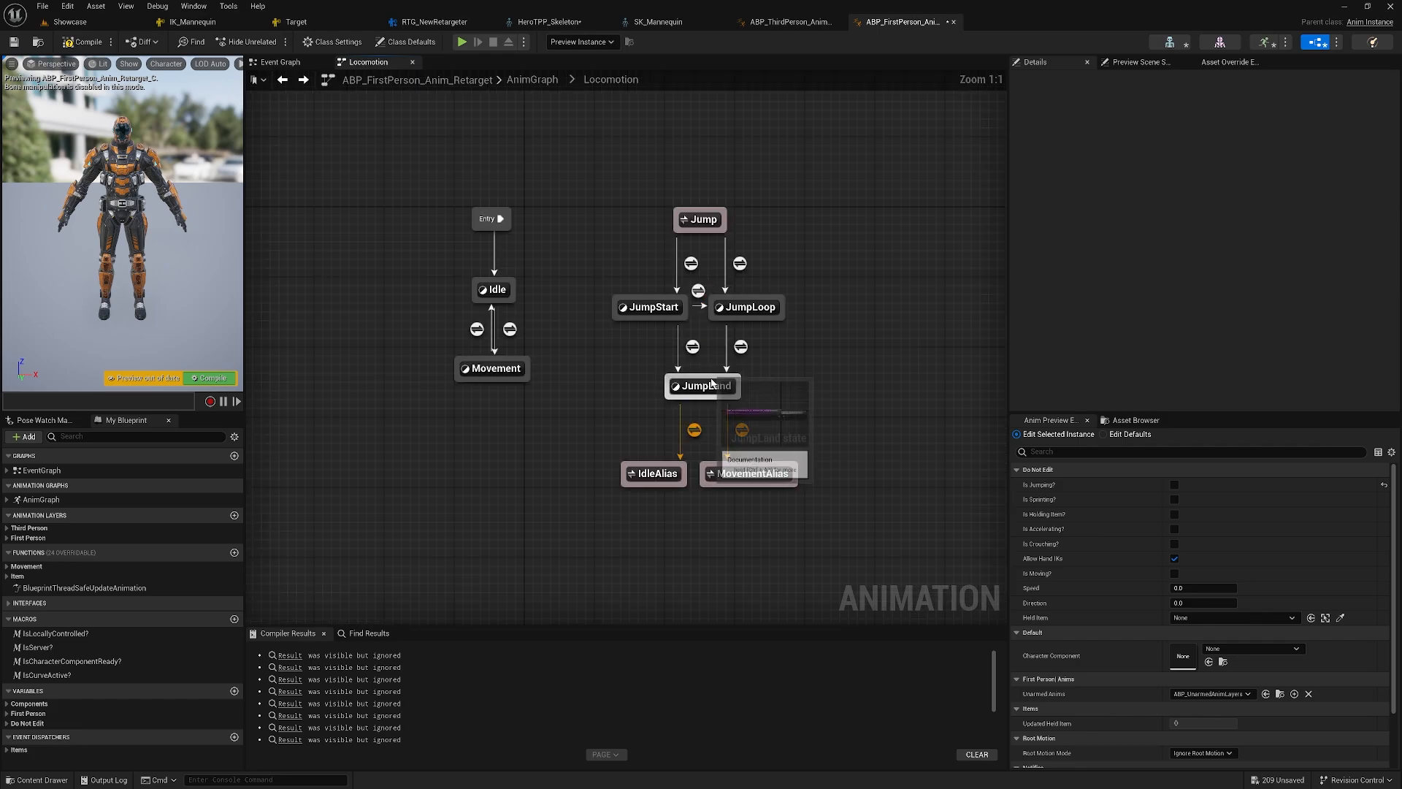
{"action": "double_click", "coordinate": [703, 386]}
{"action": "left_click", "coordinate": [559, 343]}
{"action": "left_click", "coordinate": [1213, 129]}
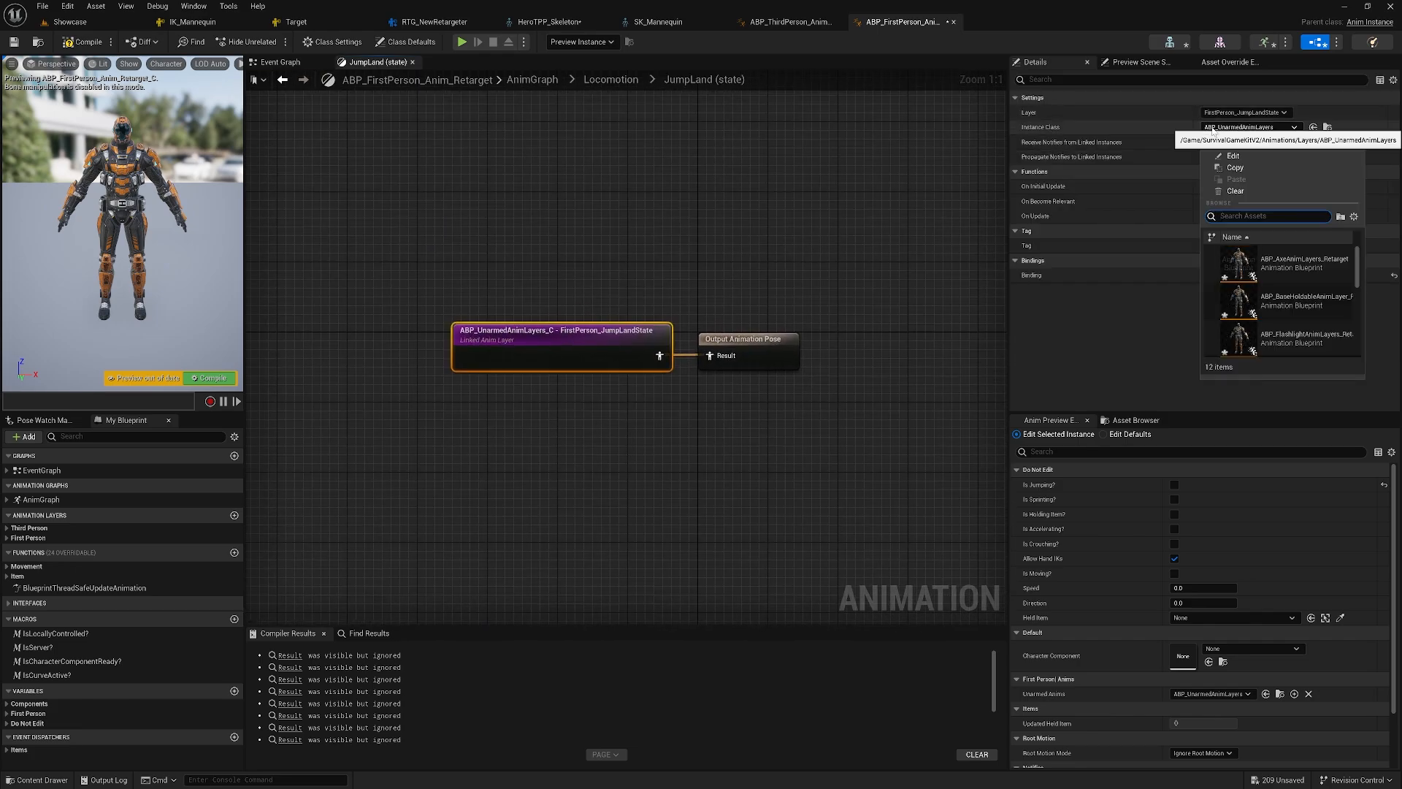
{"action": "type", "text": "unarm"}
{"action": "left_click", "coordinate": [1248, 266]}
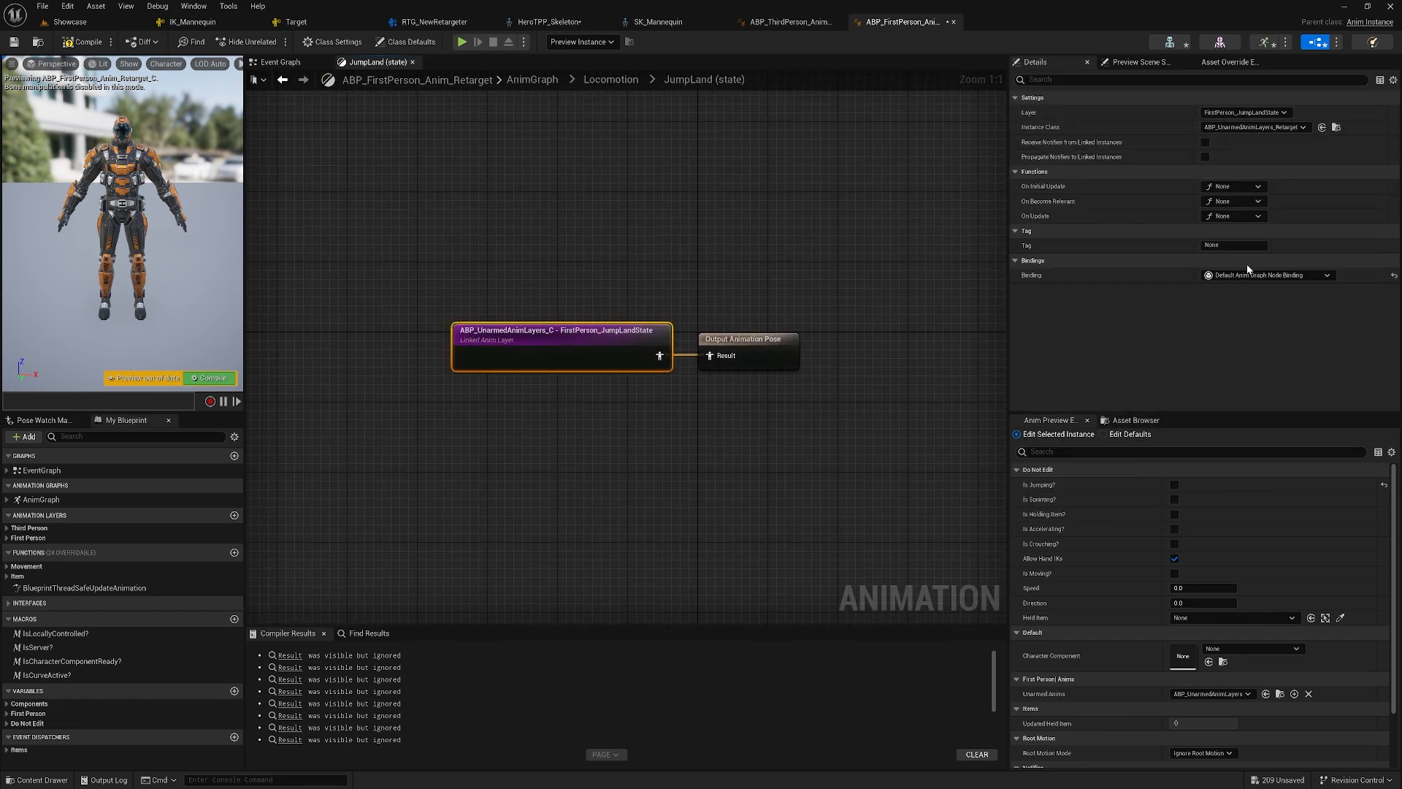
- In the first-person Locomotion state machine's Movement state, set the linked anim layer's instance class to ABP_UnarmedAnimLayers_Retarget
{"action": "double_click", "coordinate": [41, 498]}
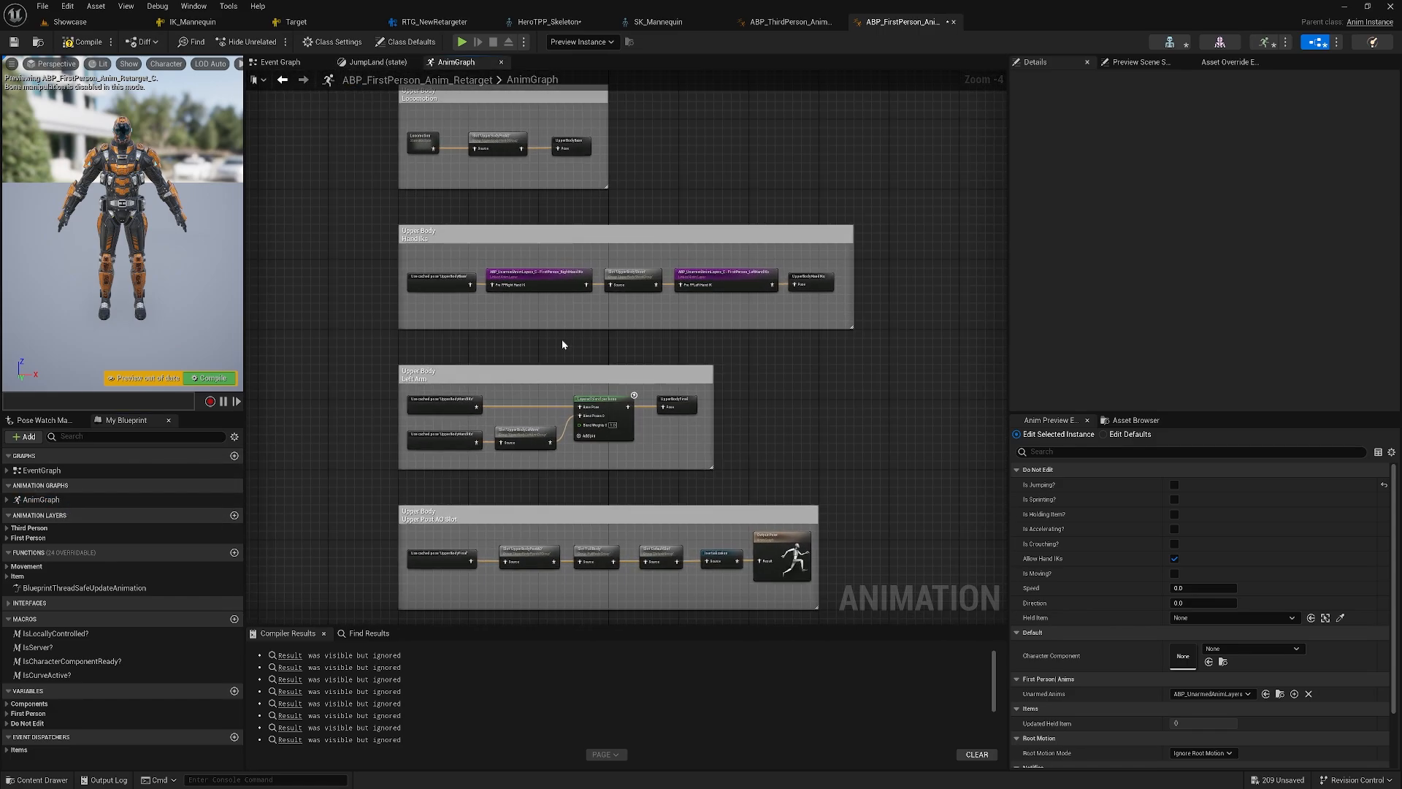
{"action": "double_click", "coordinate": [423, 143]}
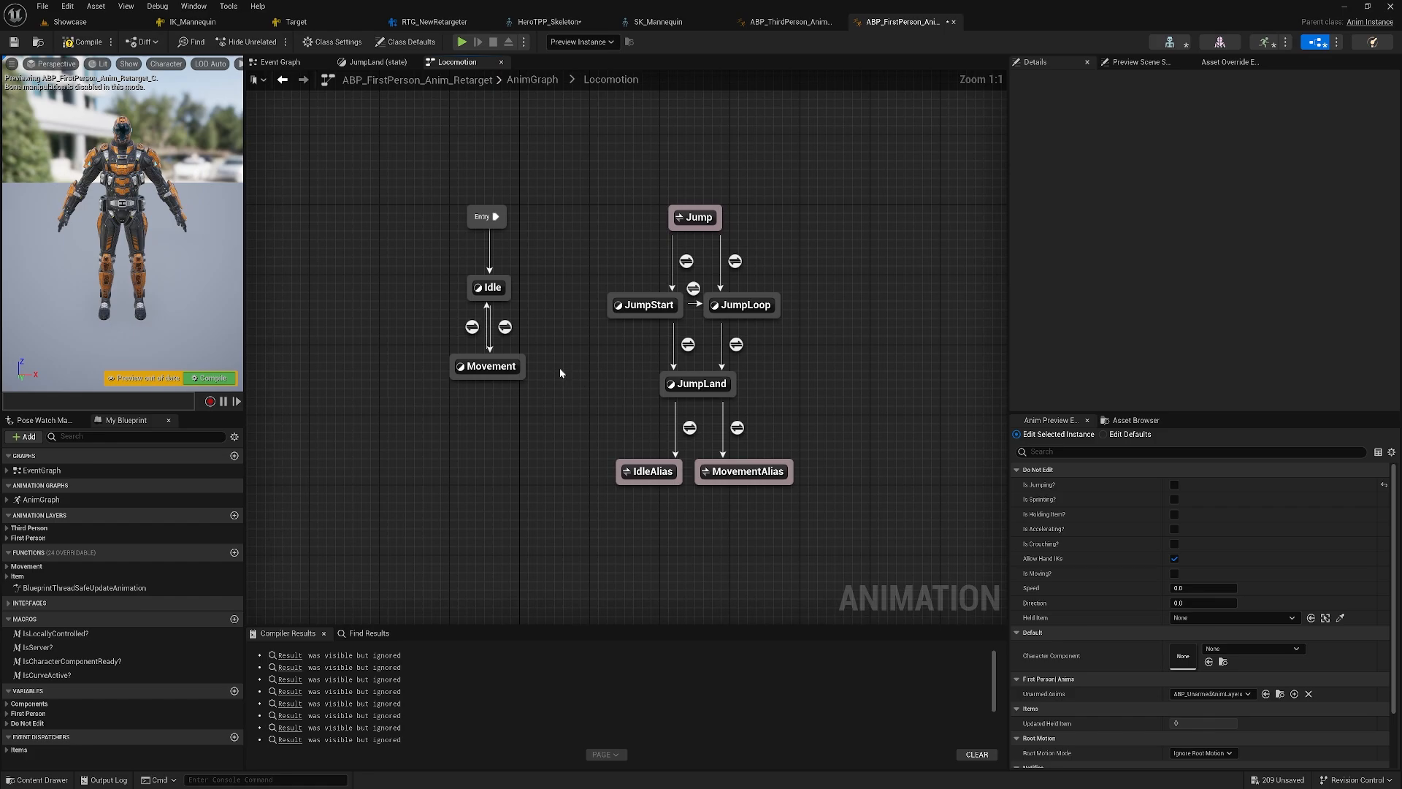
{"action": "double_click", "coordinate": [494, 366]}
{"action": "right_click_drag", "start_coordinate": [510, 225], "coordinate": [593, 295]}
{"action": "left_click_drag", "start_coordinate": [544, 255], "coordinate": [511, 474]}
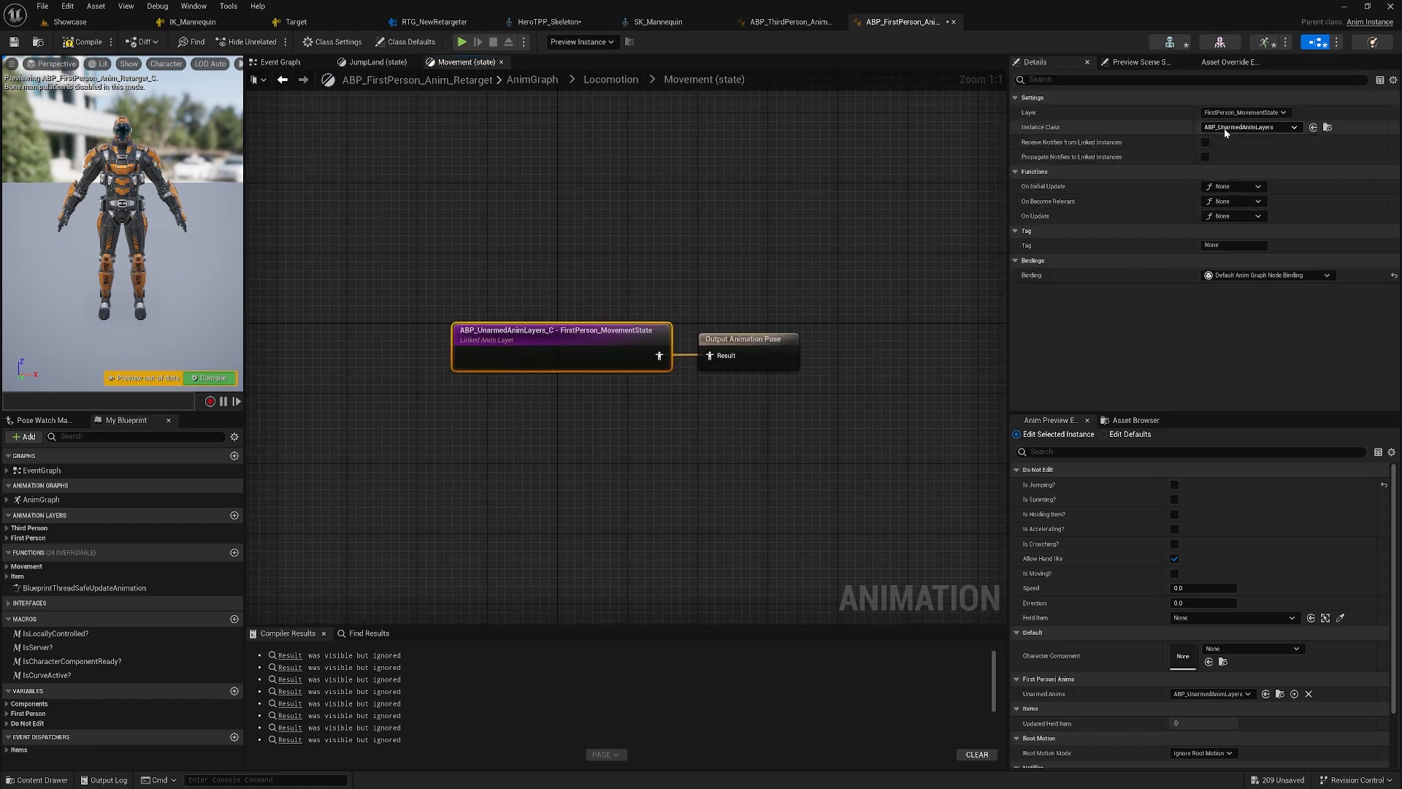
{"action": "left_click", "coordinate": [1249, 128]}
{"action": "type", "text": "unarm"}
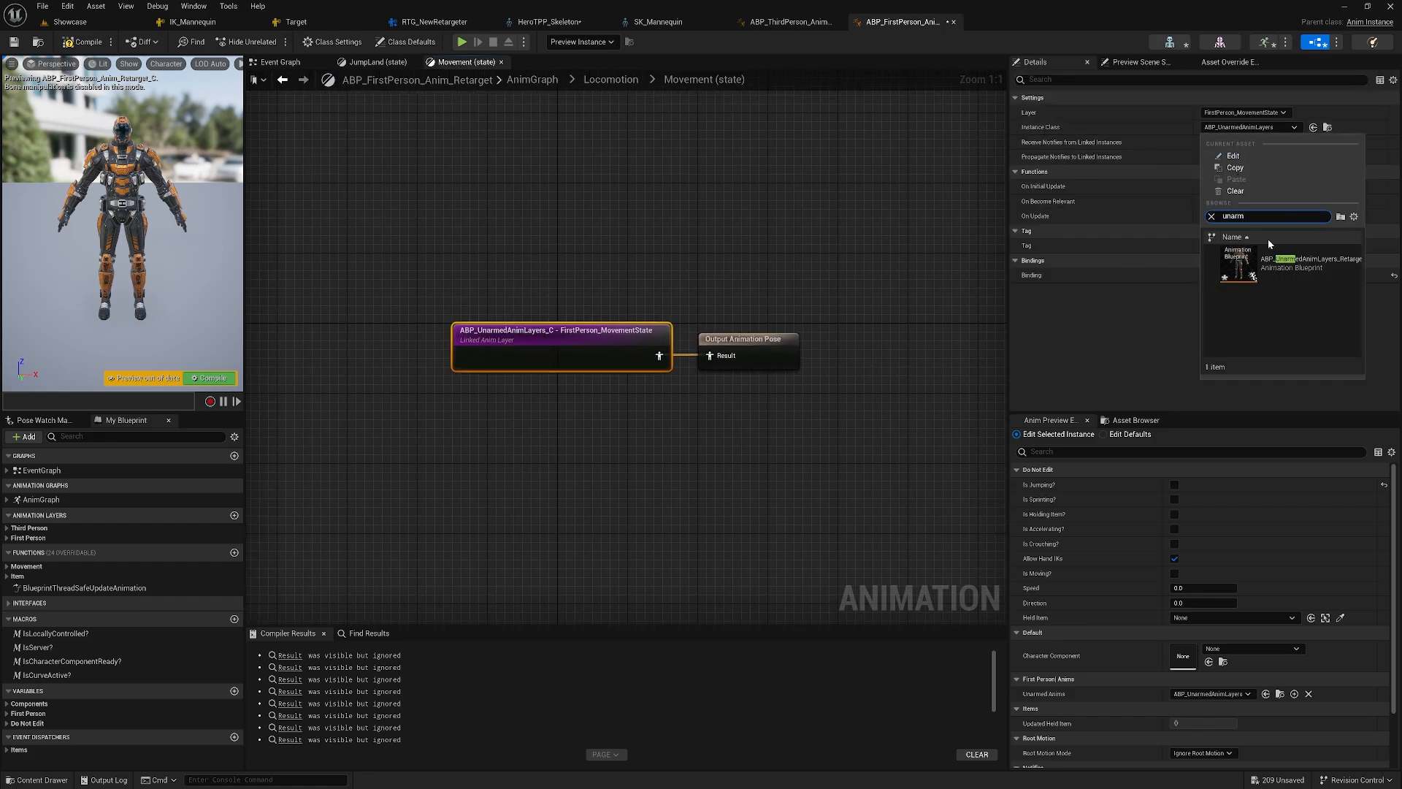
{"action": "left_click", "coordinate": [1287, 257]}
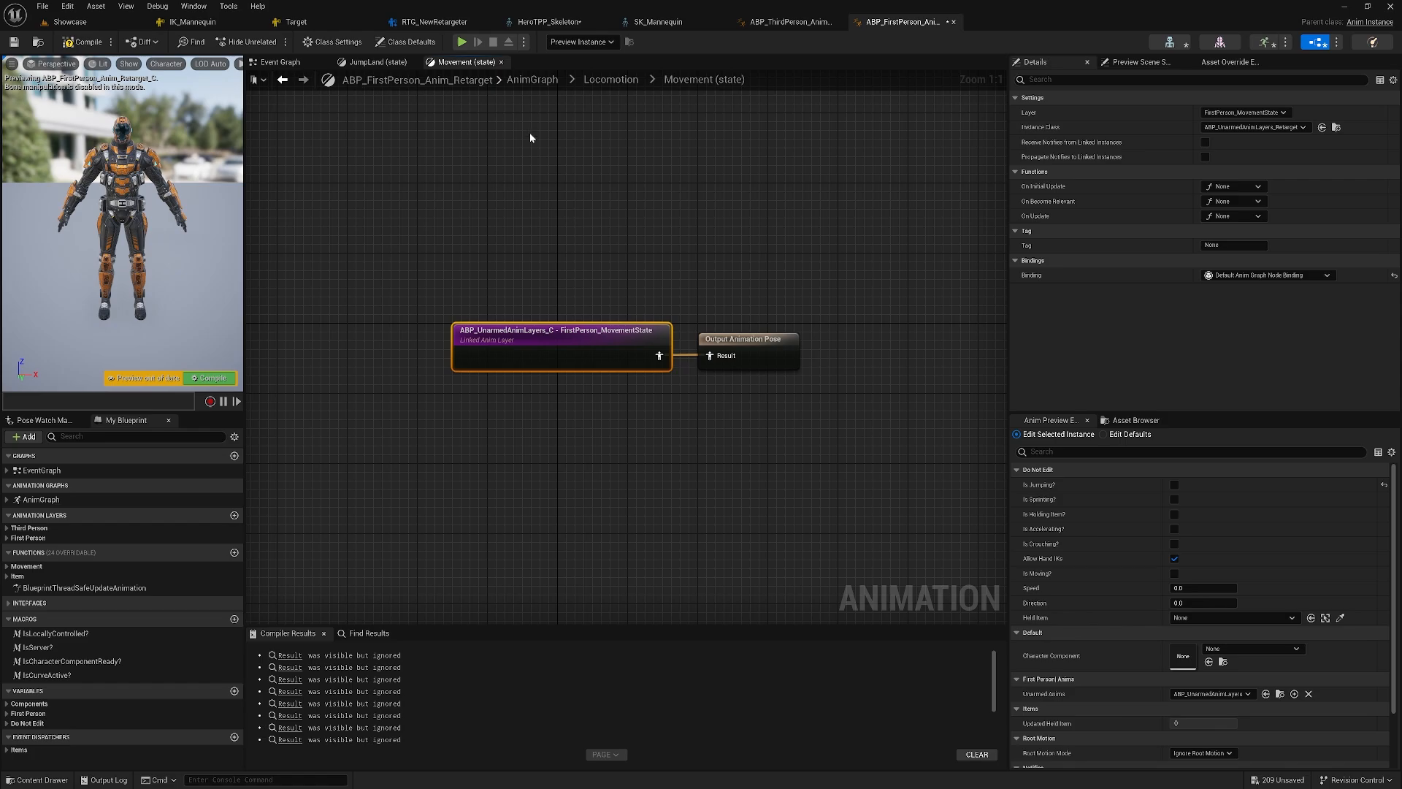
- In the first-person AnimGraph's Hand IKs section, set the FirstPerson_RightHandIKs layer's instance class to ABP_UnarmedAnimLayers_Retarget
{"action": "double_click", "coordinate": [58, 500]}
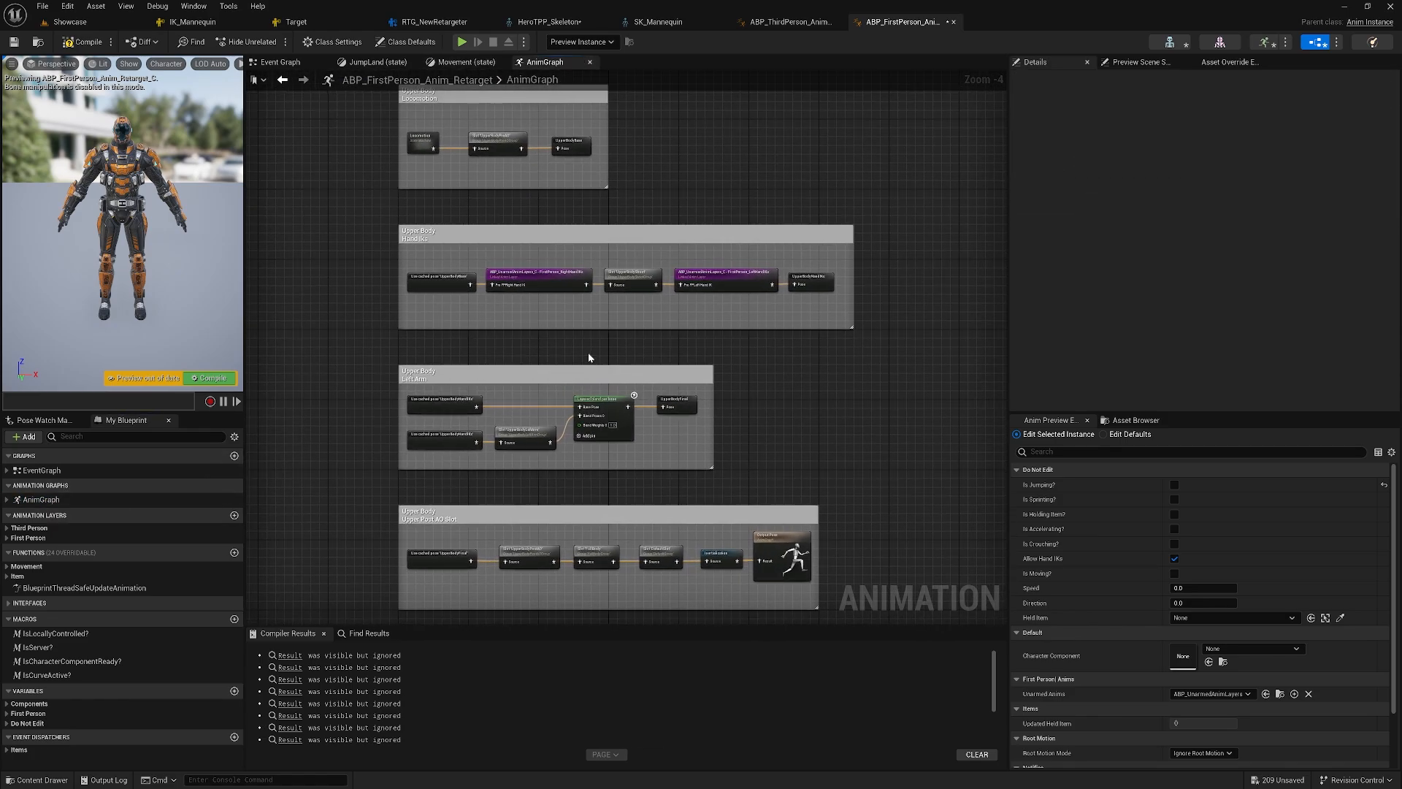
{"action": "scroll", "coordinate": [536, 310], "scroll_direction": "up", "scroll_amount": 2}
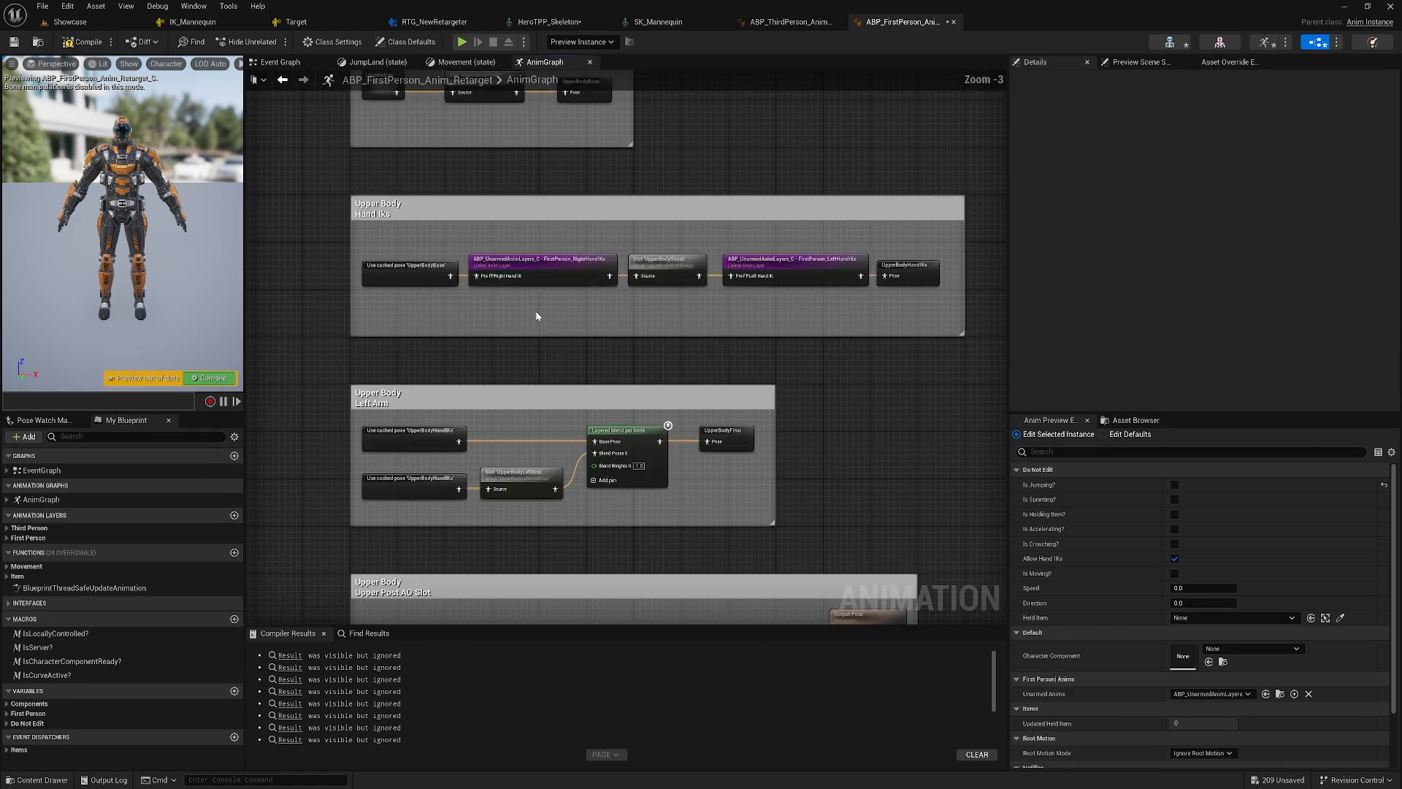
{"action": "left_click", "coordinate": [546, 309]}
{"action": "left_click", "coordinate": [1270, 129]}
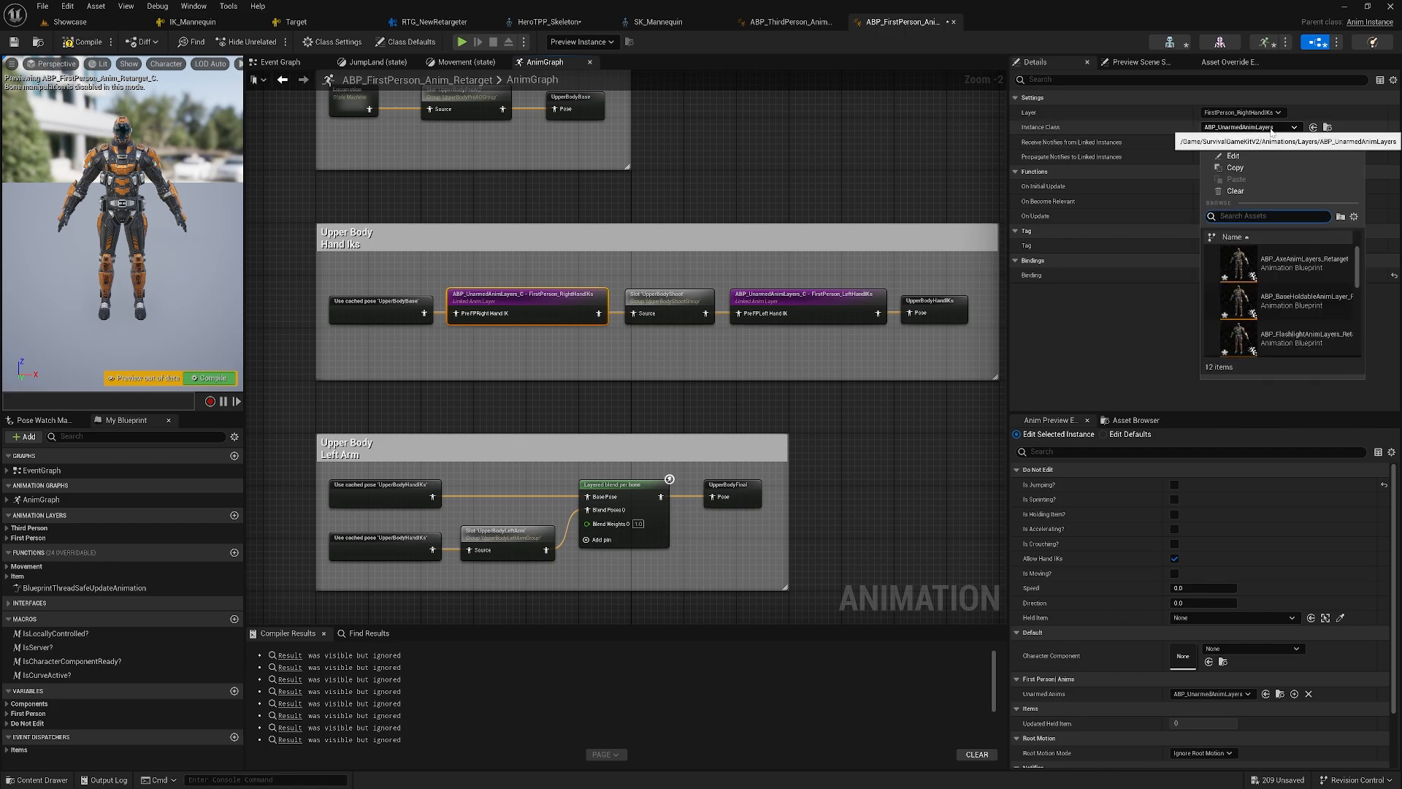
{"action": "left_click", "coordinate": [1280, 269]}
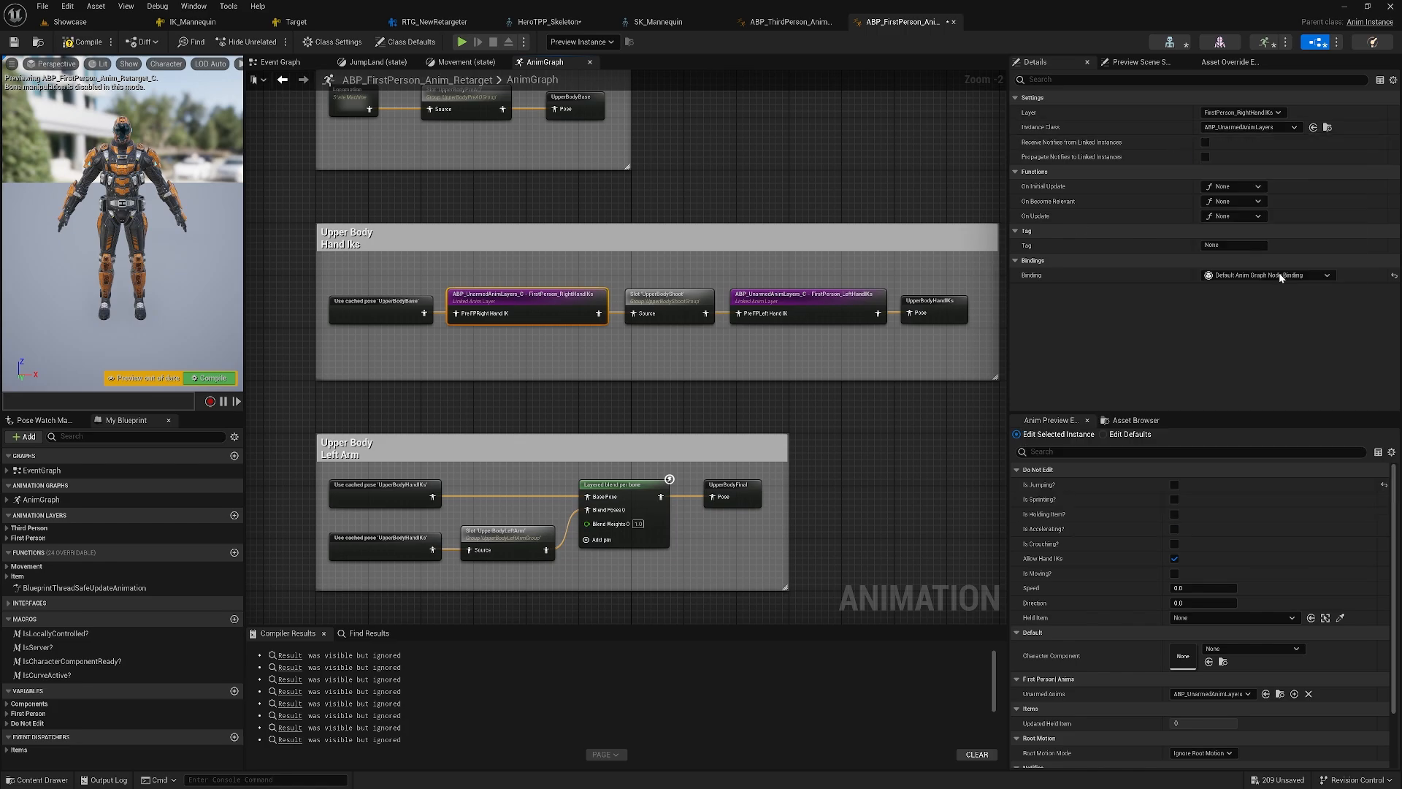
- Set the FirstPerson_LeftHandIKs layer's instance class to ABP_UnarmedAnimLayers_Retarget
{"action": "left_click", "coordinate": [813, 295]}
{"action": "left_click", "coordinate": [1270, 128]}
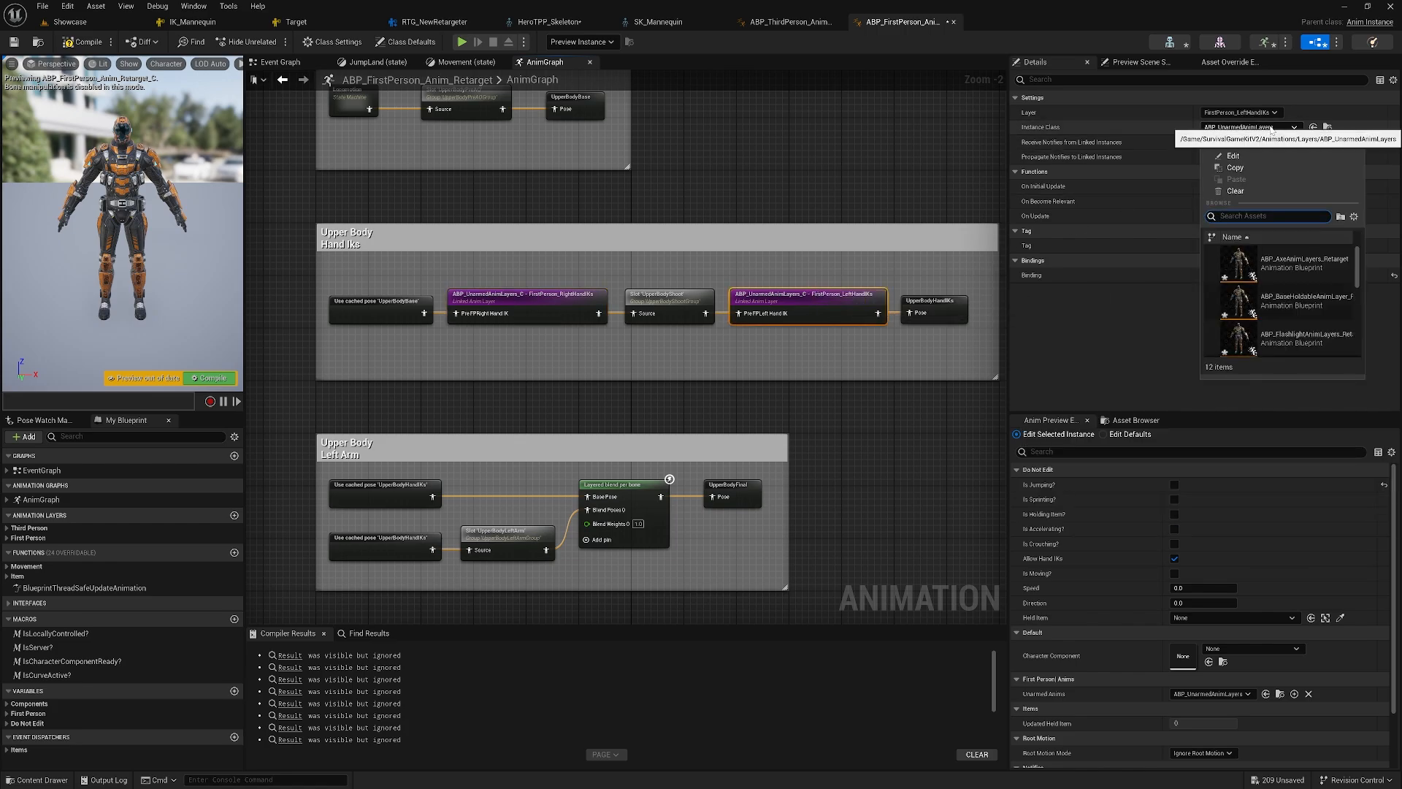
{"action": "type", "text": "un"}
{"action": "left_click", "coordinate": [1301, 276]}
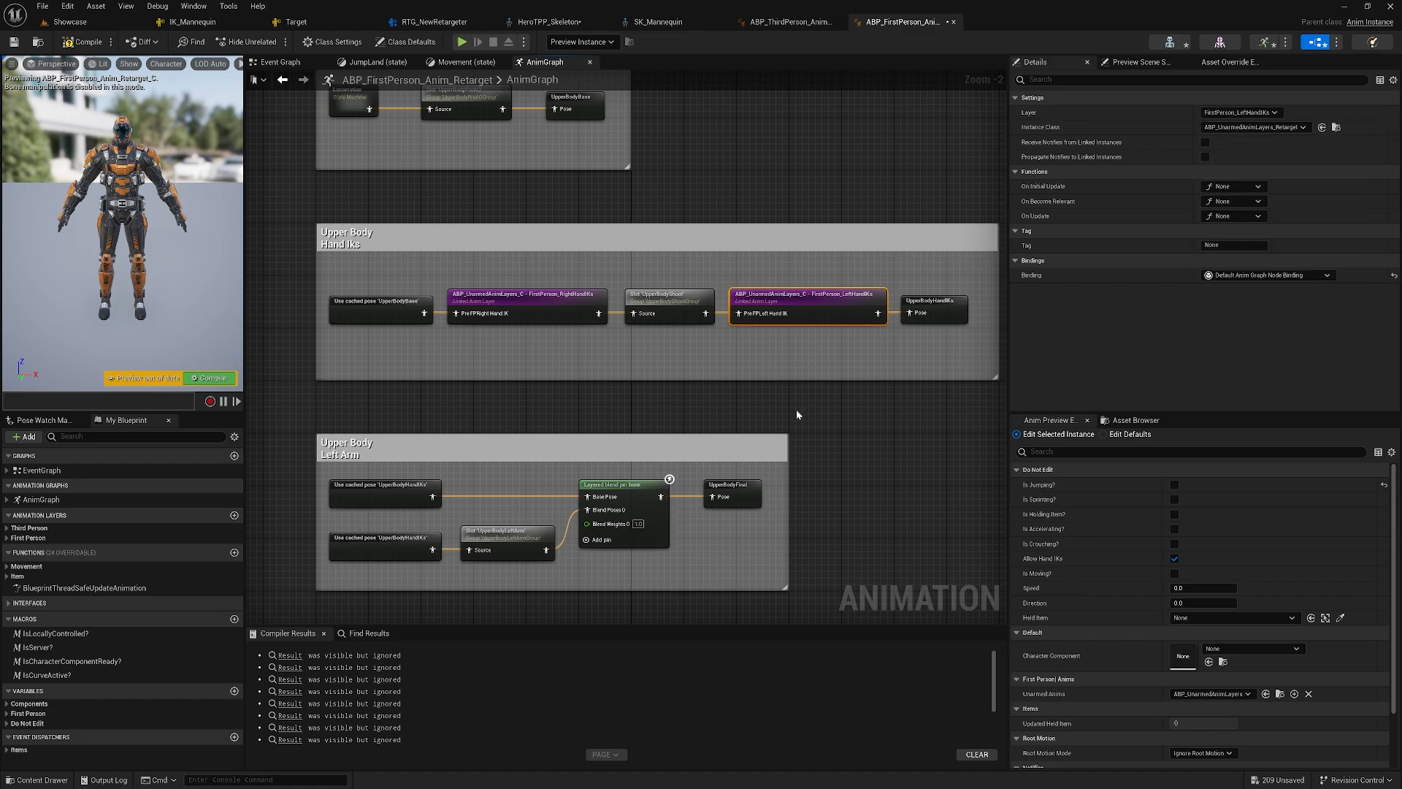
- Set the Left Arm layered blend's branch filter bone to b_LeftShoulder, taking the name from HeroTPP_Skeleton
{"action": "scroll", "coordinate": [796, 411], "scroll_direction": "down", "scroll_amount": 1}
{"action": "right_click_drag", "start_coordinate": [796, 411], "coordinate": [774, 228]}
{"action": "left_click", "coordinate": [622, 300]}
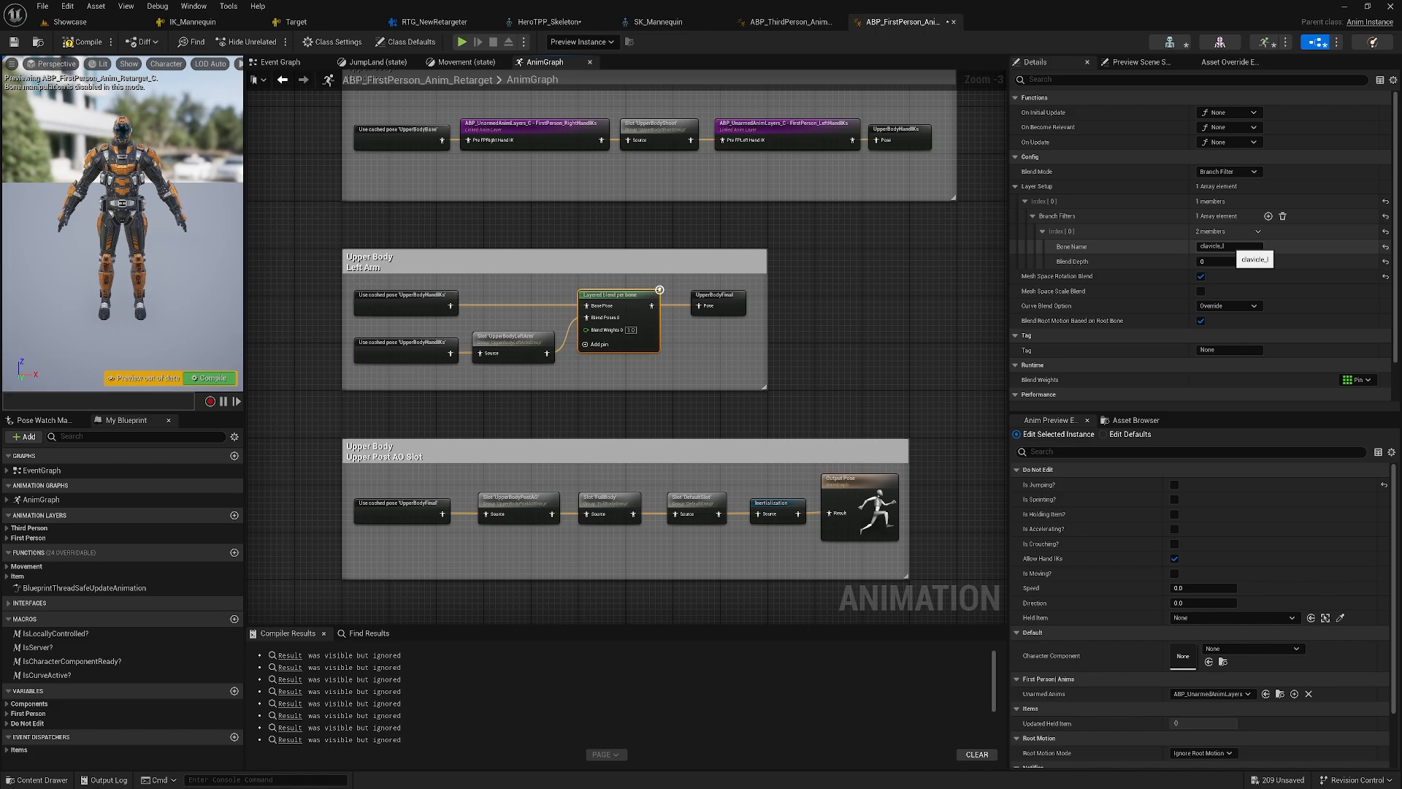
{"action": "left_click", "coordinate": [660, 22]}
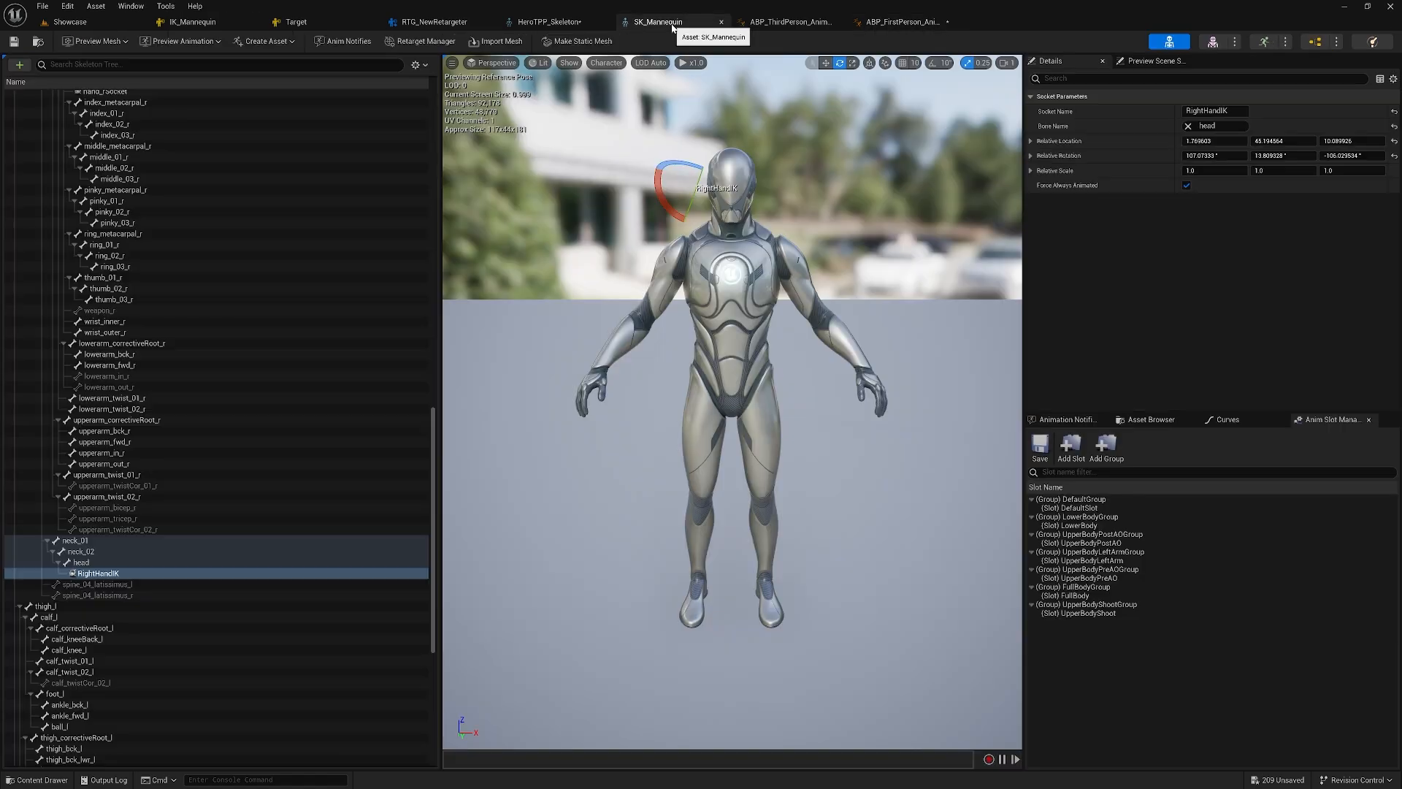
{"action": "left_click", "coordinate": [566, 22]}
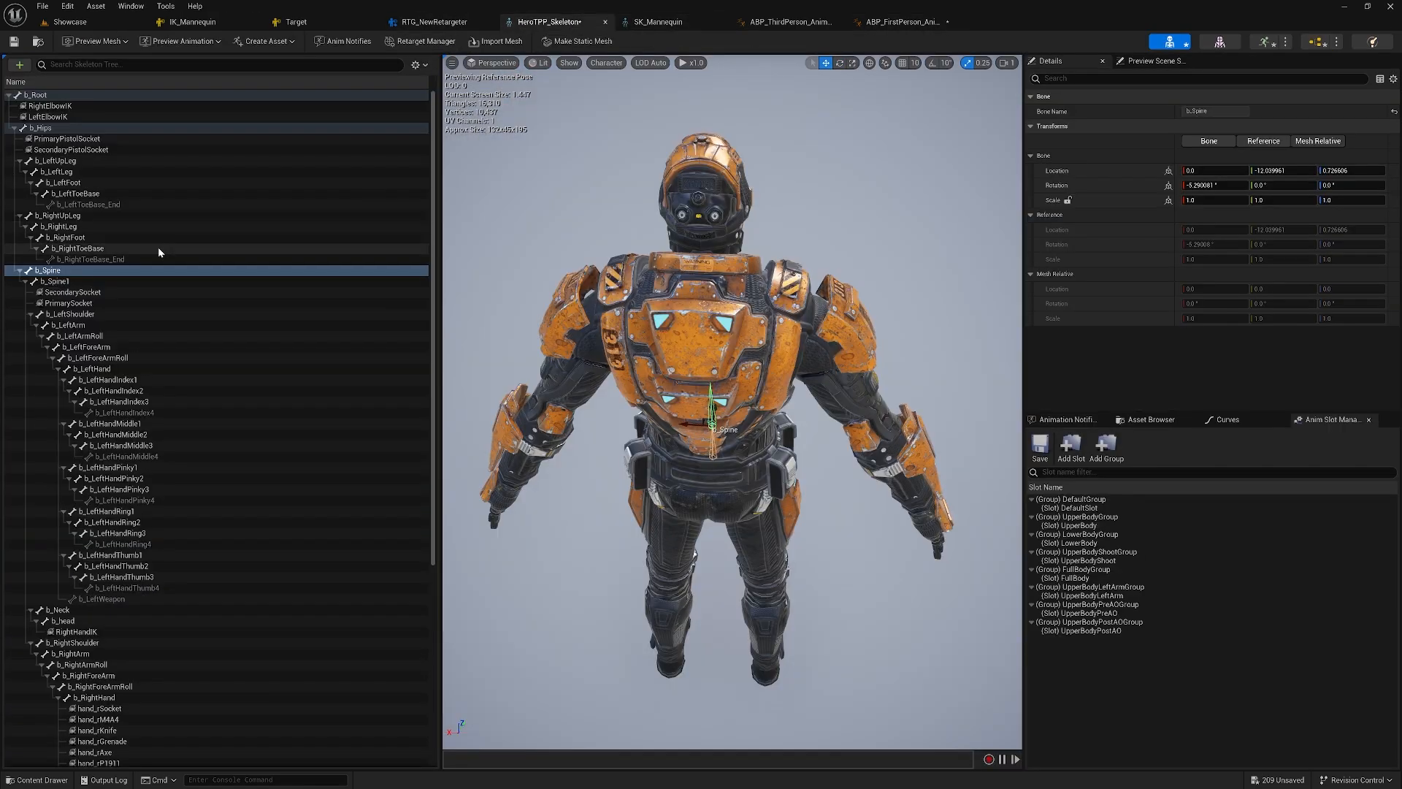
{"action": "left_click", "coordinate": [113, 314]}
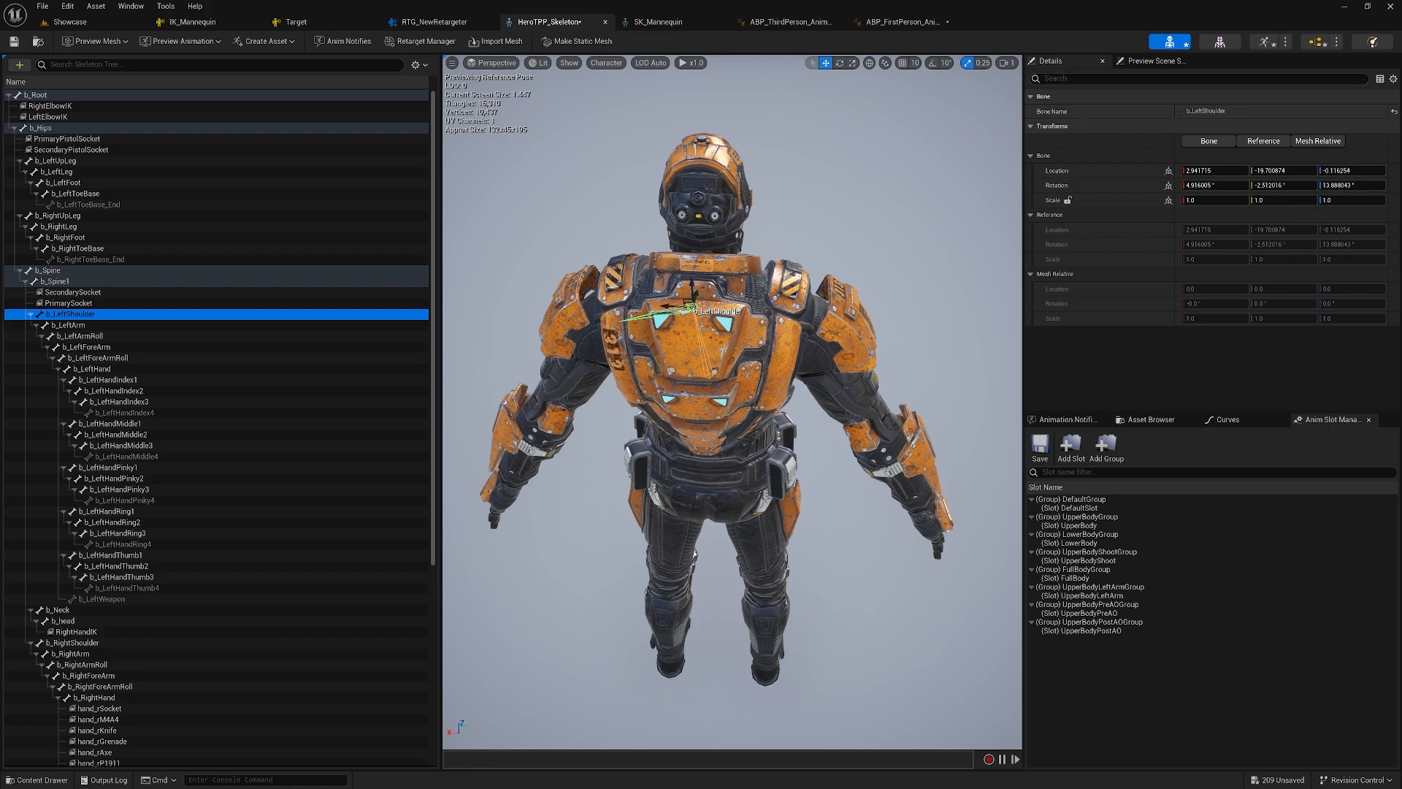
{"action": "left_click", "coordinate": [903, 22]}
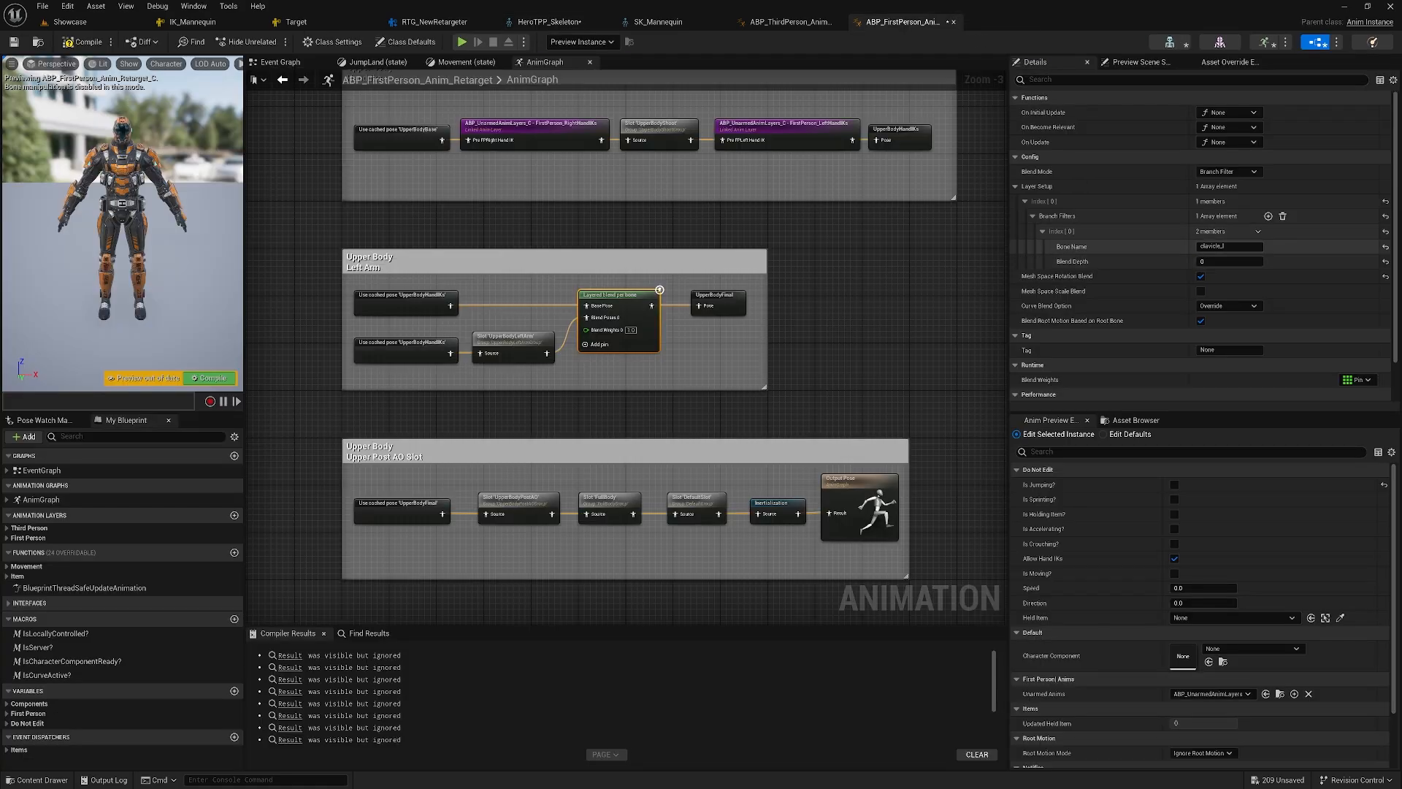
{"action": "type", "text": "b_LeftShoulder"}
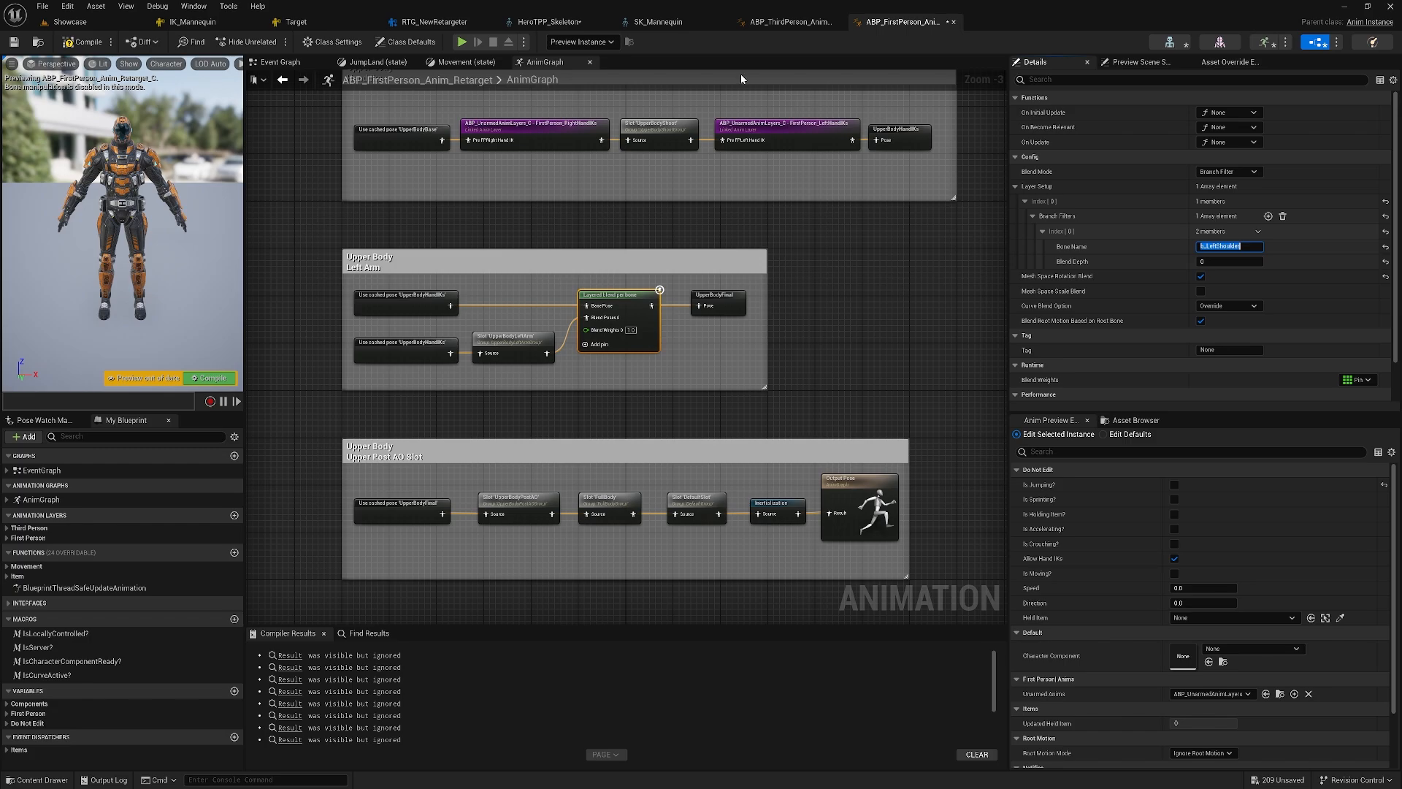
- In ABP_ThirdPerson_Anim_Retarget's Locomotion Movement state, set the linked anim layer's instance class to ABP_UnarmedAnimLayers_Retarget
{"action": "left_click", "coordinate": [794, 27]}
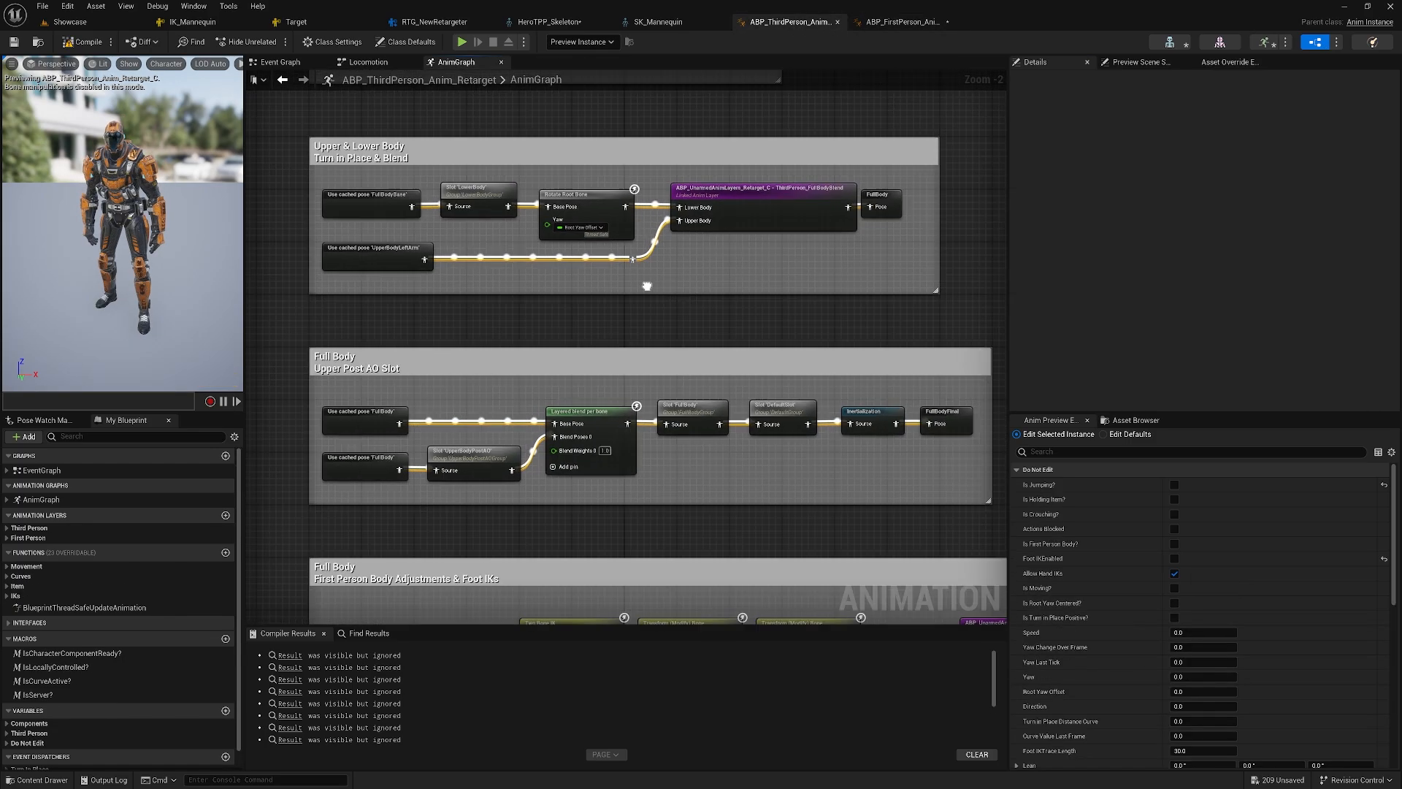
{"action": "right_click_drag", "start_coordinate": [423, 98], "coordinate": [444, 397]}
{"action": "right_click_drag", "start_coordinate": [398, 139], "coordinate": [386, 422]}
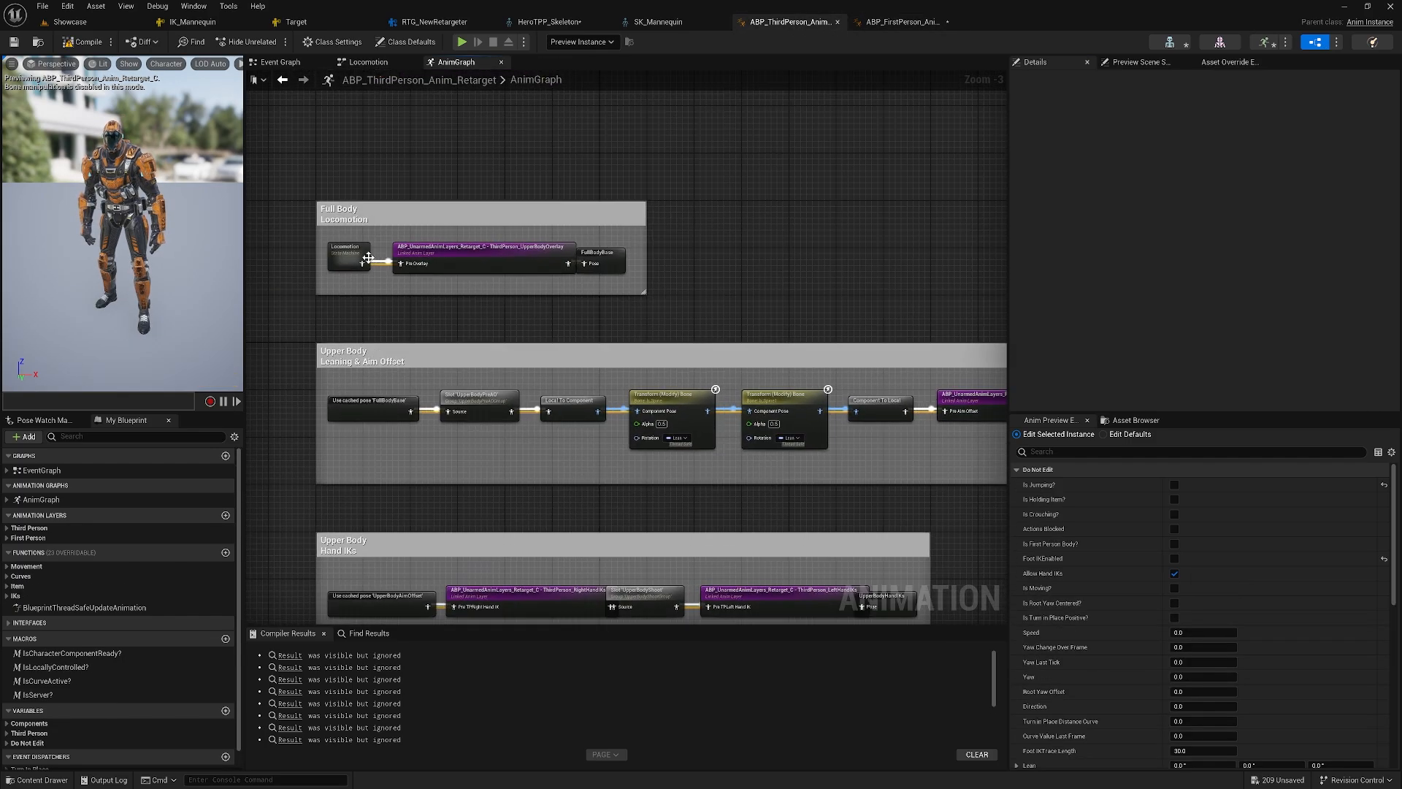
{"action": "left_click", "coordinate": [365, 244]}
{"action": "double_click", "coordinate": [365, 243]}
{"action": "double_click", "coordinate": [489, 380]}
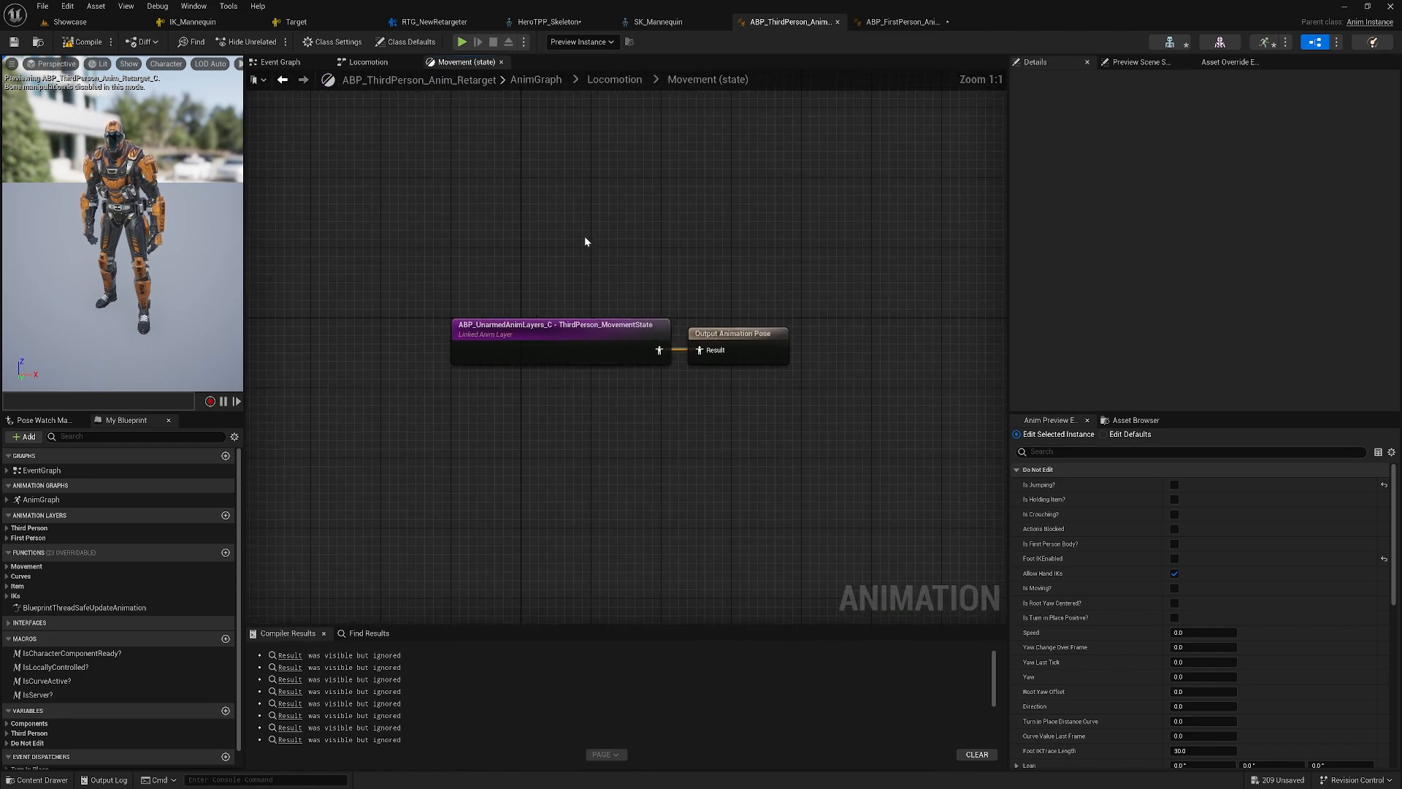
{"action": "left_click", "coordinate": [1254, 128]}
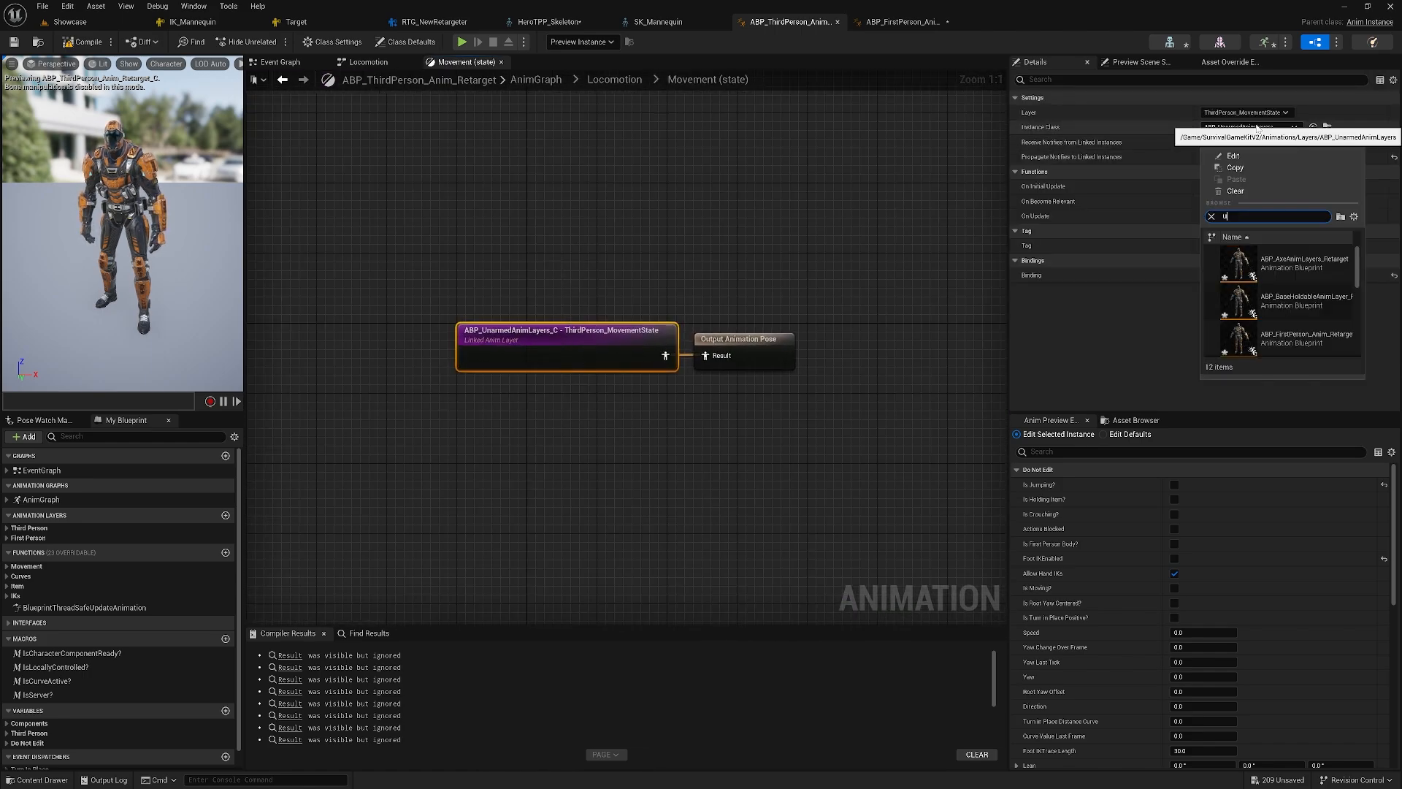
{"action": "left_click", "coordinate": [1319, 273]}
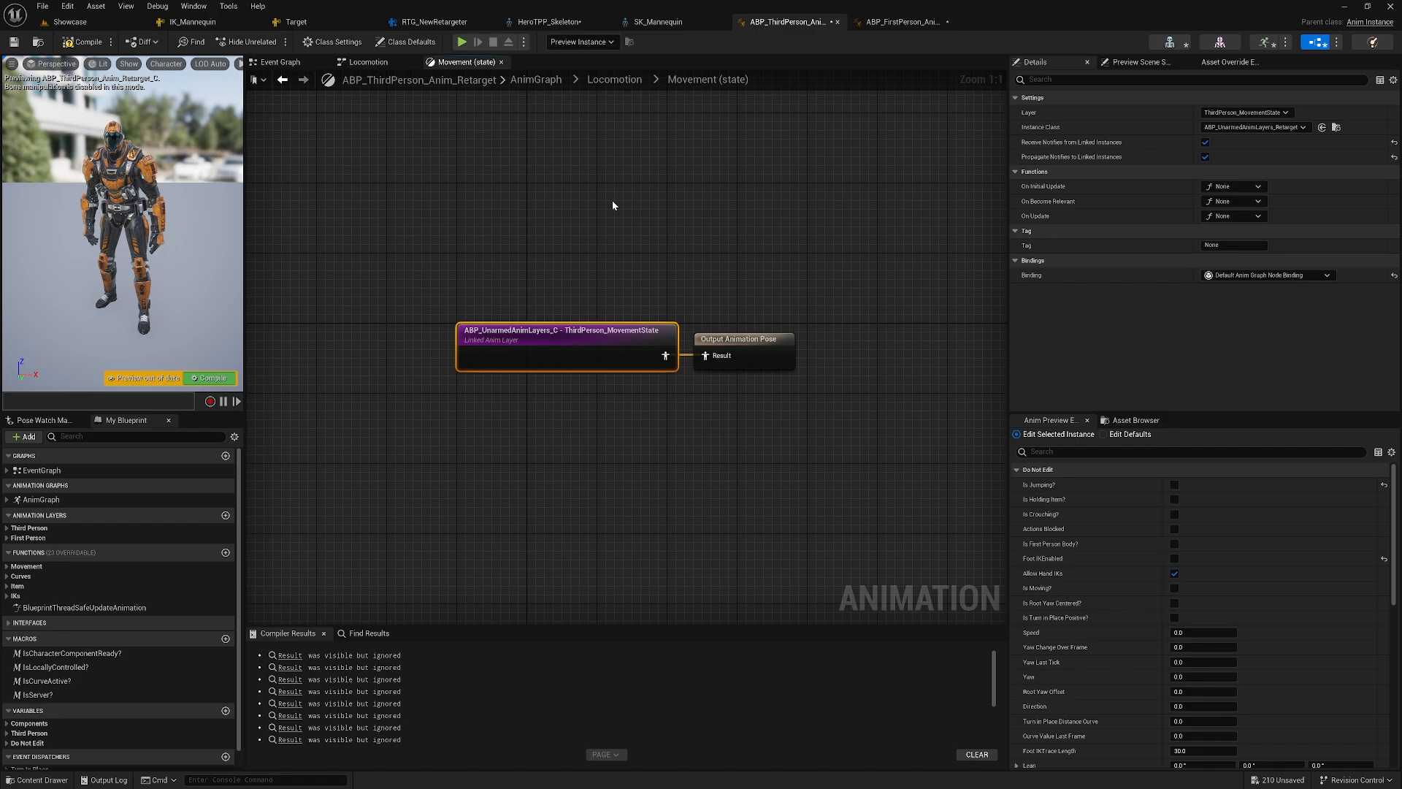
- Find and open ABP_BaseHoldableAnimLayer_Retarget in the Retarget folder and go to the Bone Names in its class defaults
{"action": "left_click", "coordinate": [872, 25]}
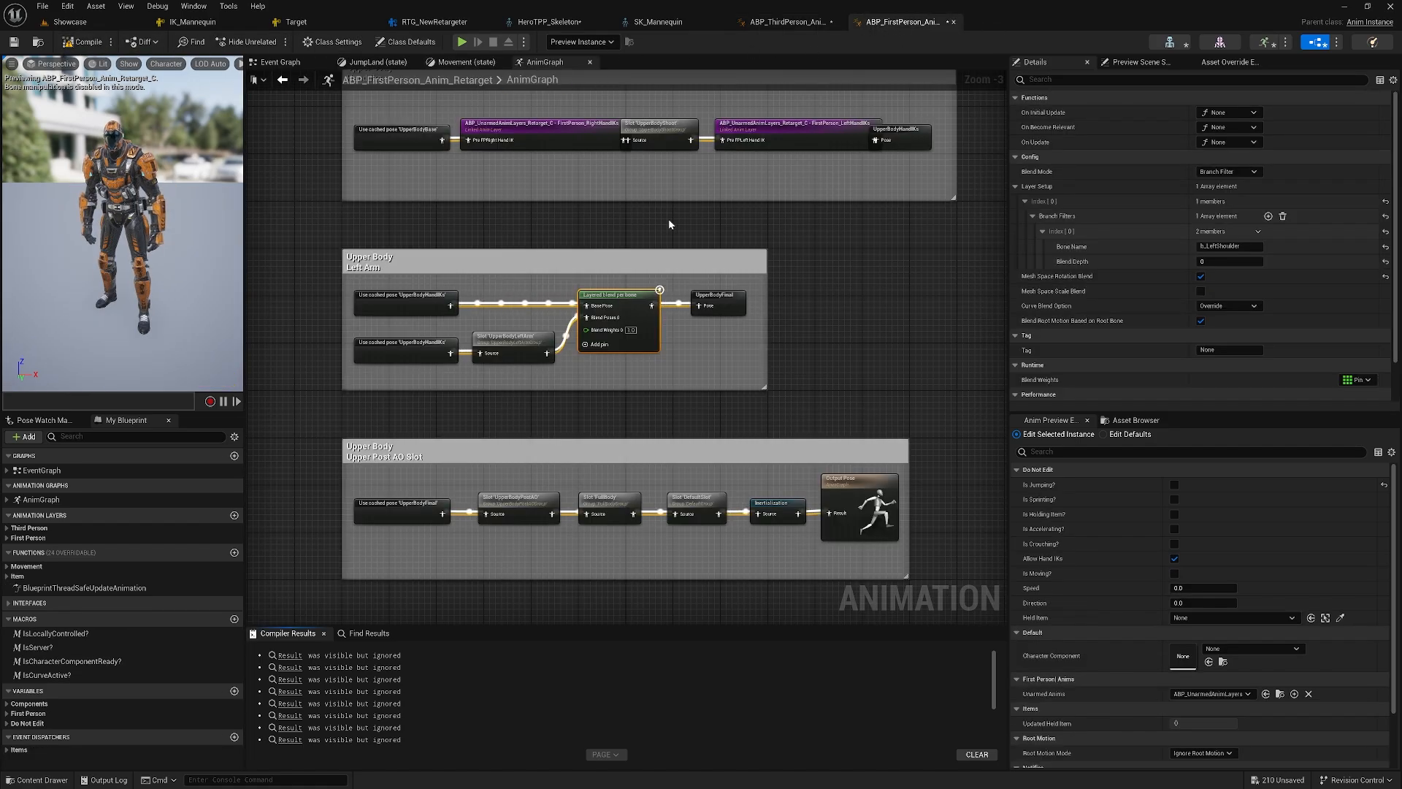
{"action": "left_click", "coordinate": [70, 22]}
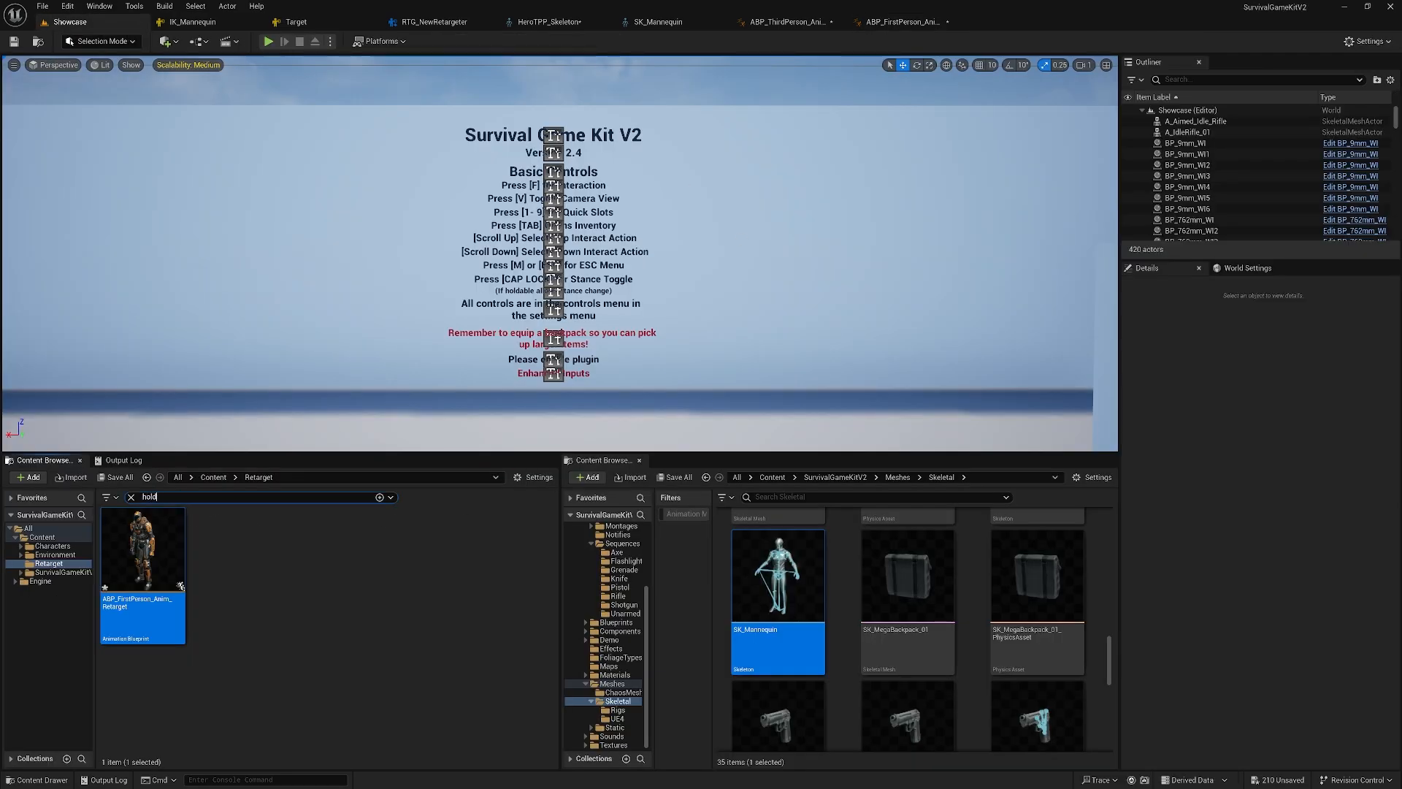
{"action": "double_click", "coordinate": [157, 544]}
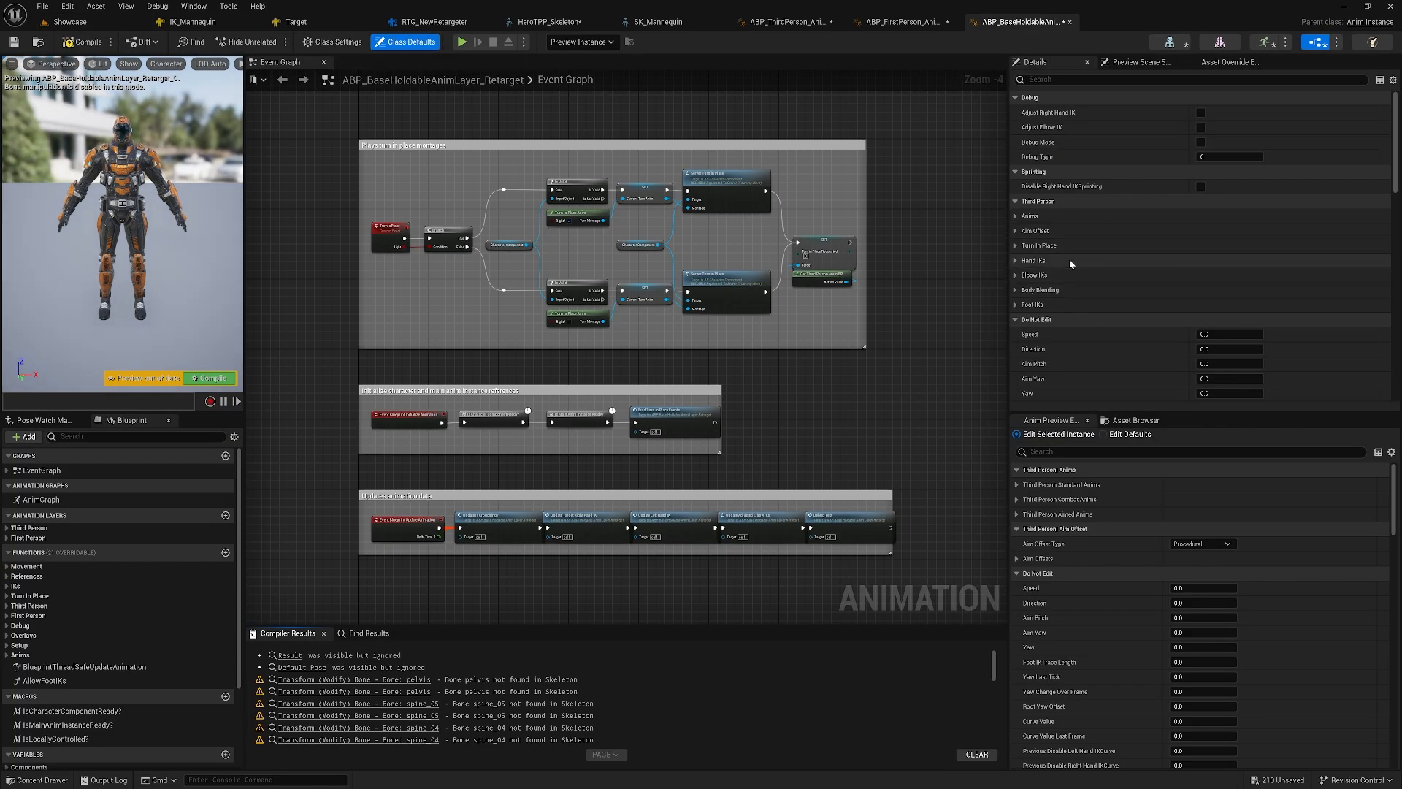
{"action": "scroll", "coordinate": [1052, 292], "scroll_direction": "down", "scroll_amount": 8}
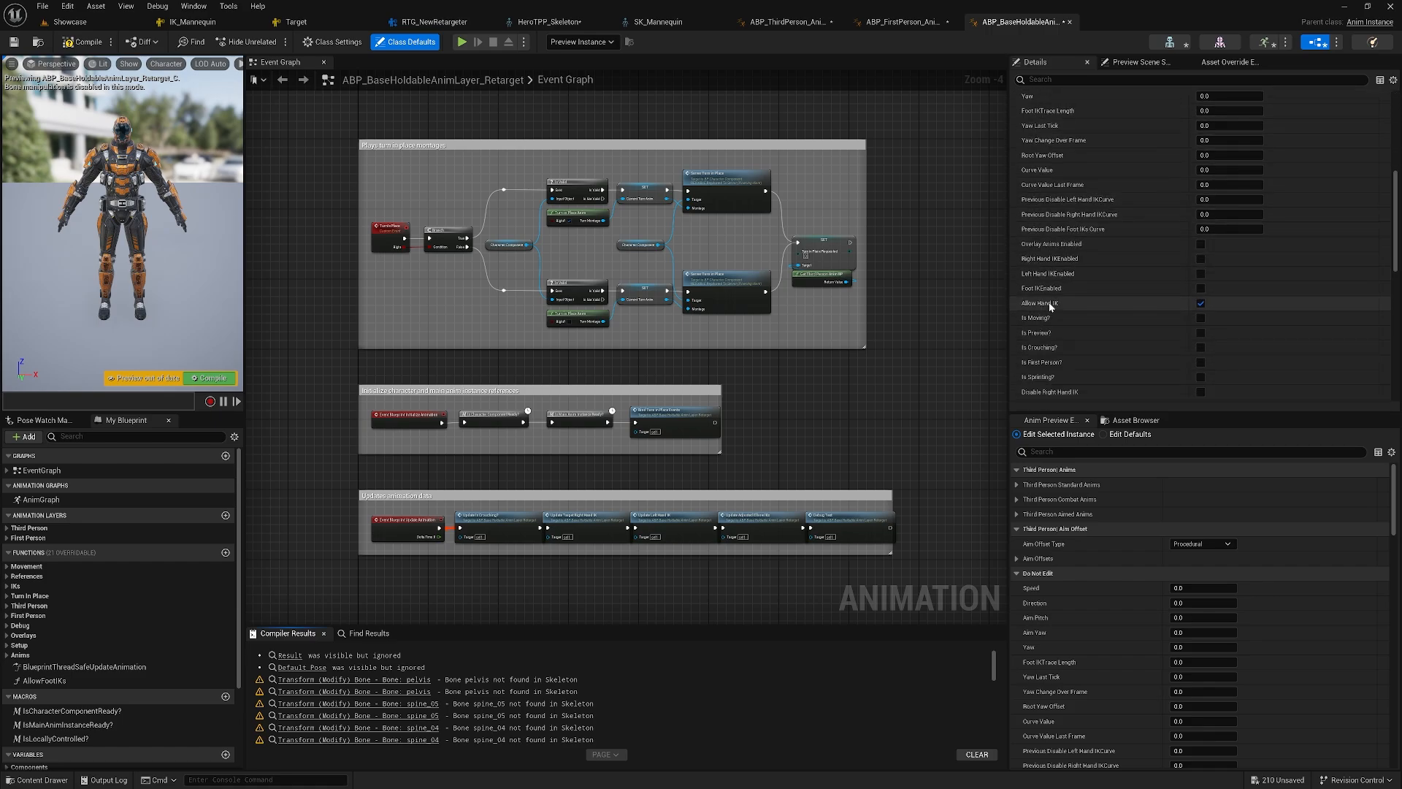
{"action": "scroll", "coordinate": [1052, 307], "scroll_direction": "down", "scroll_amount": 10}
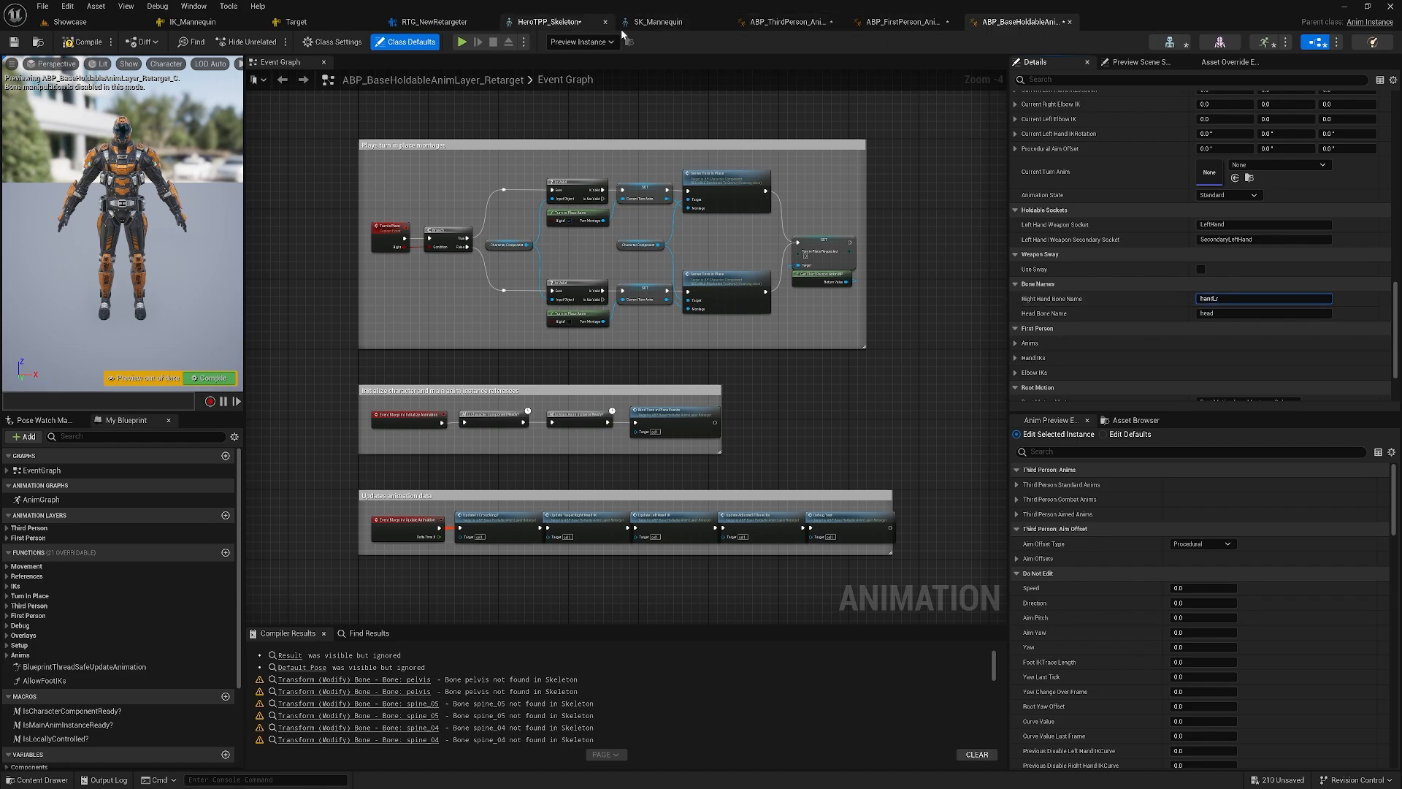
- Copy the name of the b_RightHand bone from HeroTPP_Skeleton for the Right Hand Bone Name default
{"action": "left_click", "coordinate": [523, 22]}
{"action": "scroll", "coordinate": [119, 552], "scroll_direction": "down", "scroll_amount": 3}
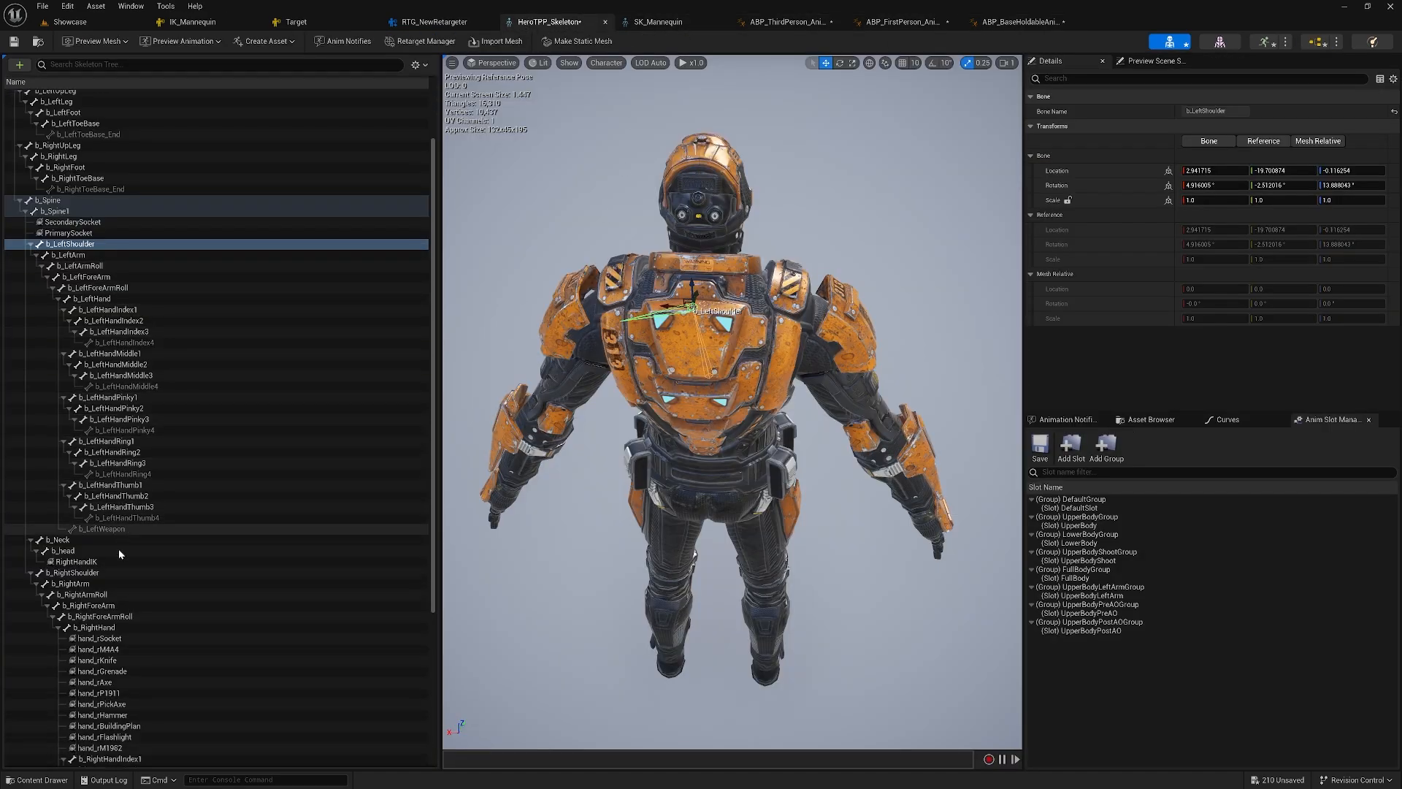
{"action": "left_click", "coordinate": [118, 609]}
{"action": "double_click", "coordinate": [1215, 114]}
{"action": "key", "text": "ctrl+c"}
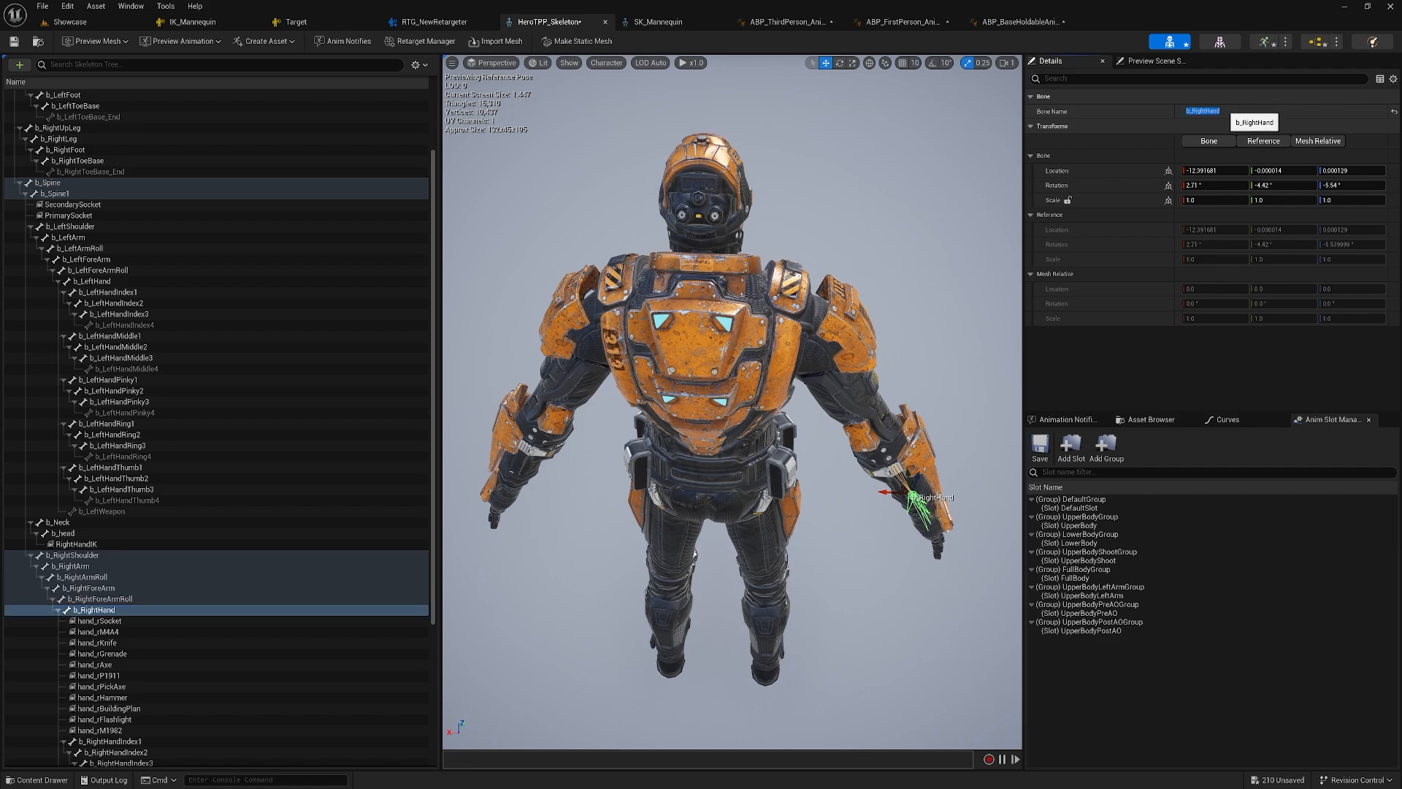
- Set the Right Hand Bone Name to b_RightHand and the Head Bone Name to b_head in ABP_BaseHoldableAnimLayer_Retarget's class defaults, copying them from HeroTPP_Skeleton
{"action": "left_click", "coordinate": [1026, 24]}
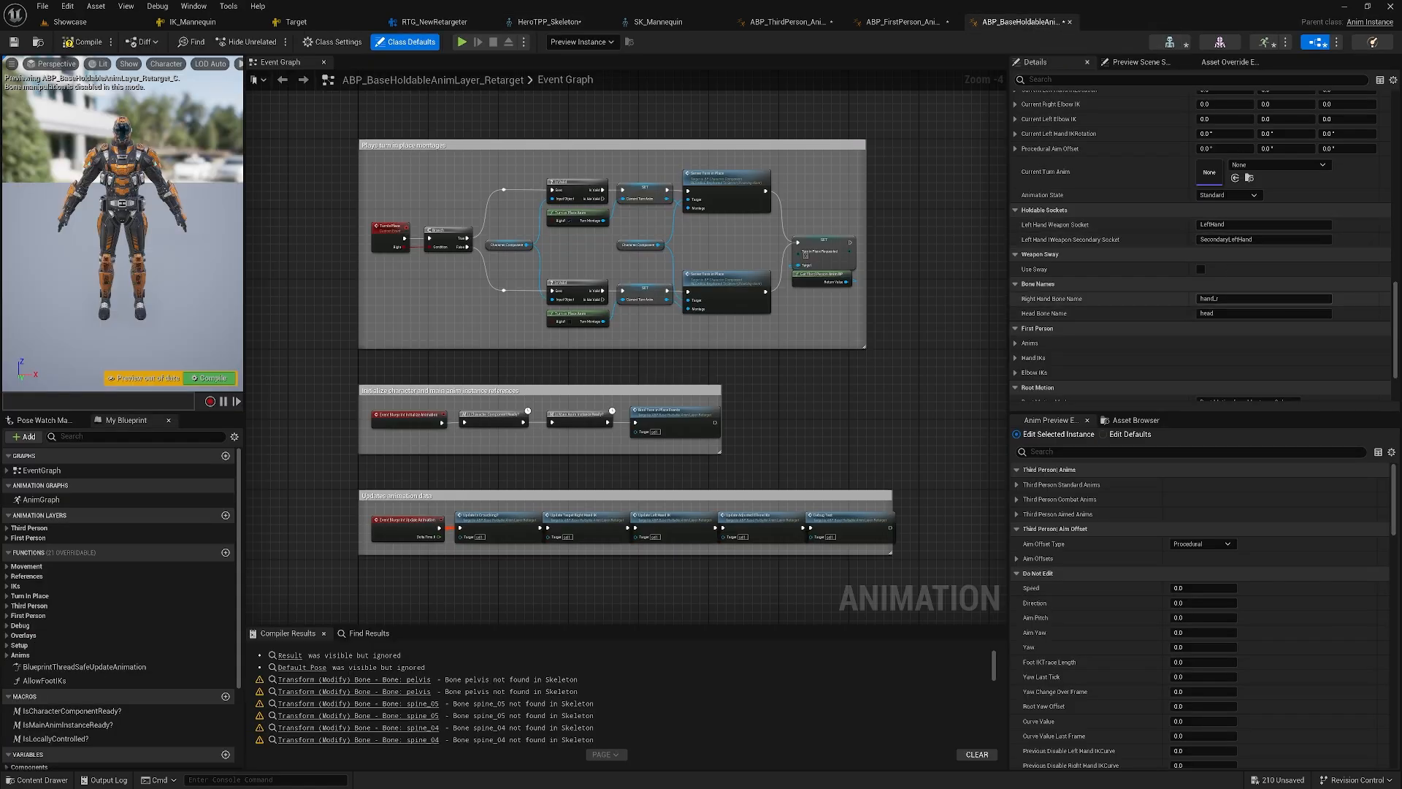
{"action": "key", "text": "ctrl+v"}
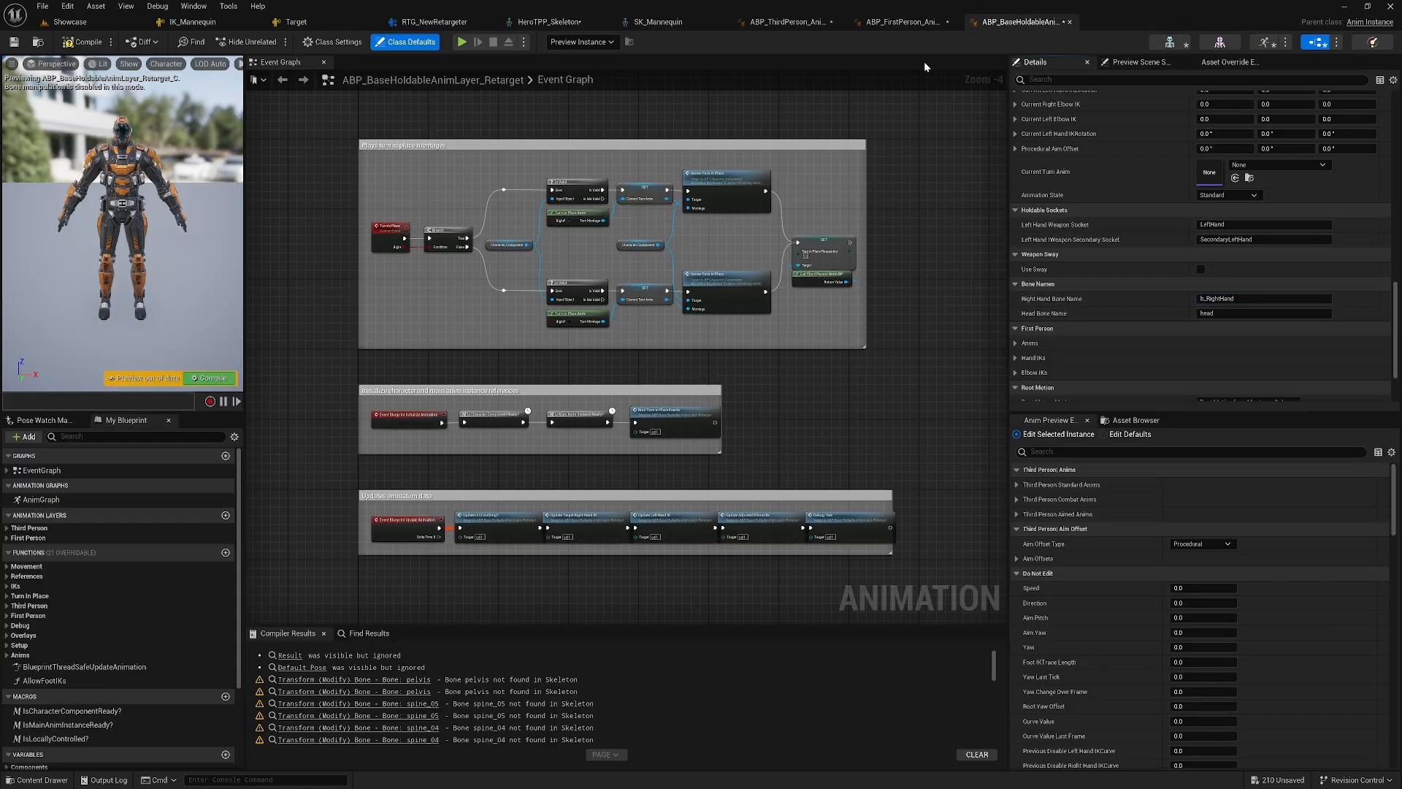
{"action": "left_click", "coordinate": [553, 22]}
{"action": "scroll", "coordinate": [95, 512], "scroll_direction": "up", "scroll_amount": 3}
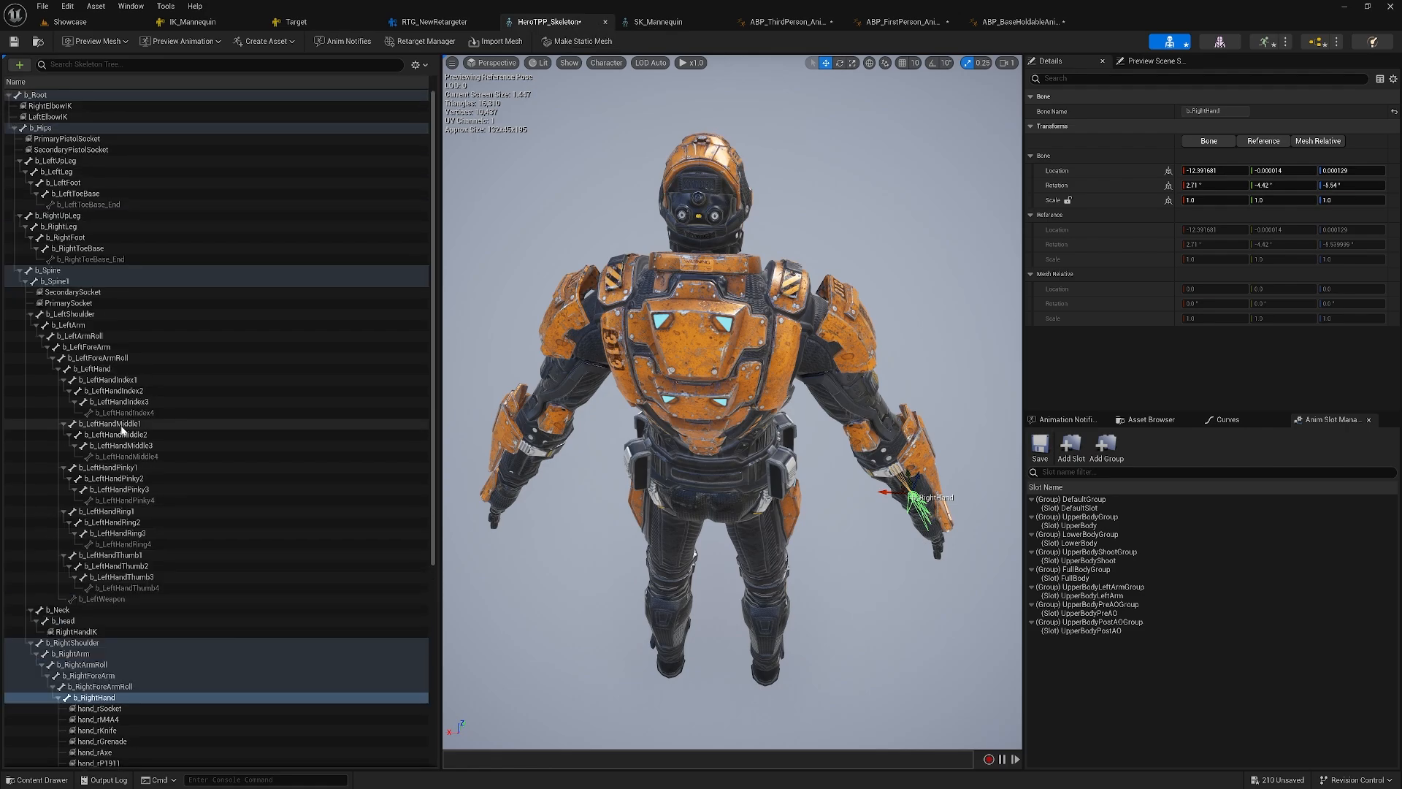
{"action": "left_click", "coordinate": [81, 621]}
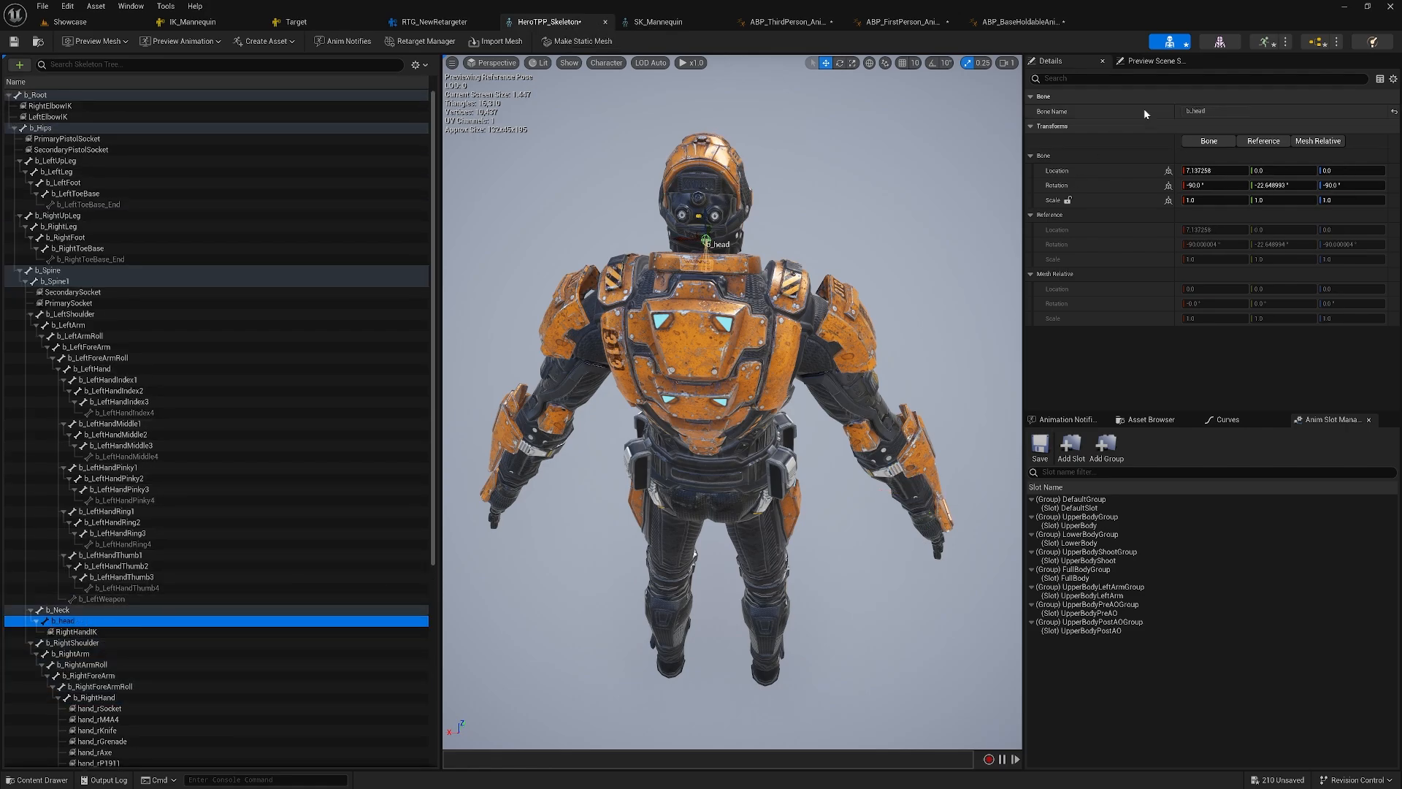
{"action": "left_click", "coordinate": [1021, 22]}
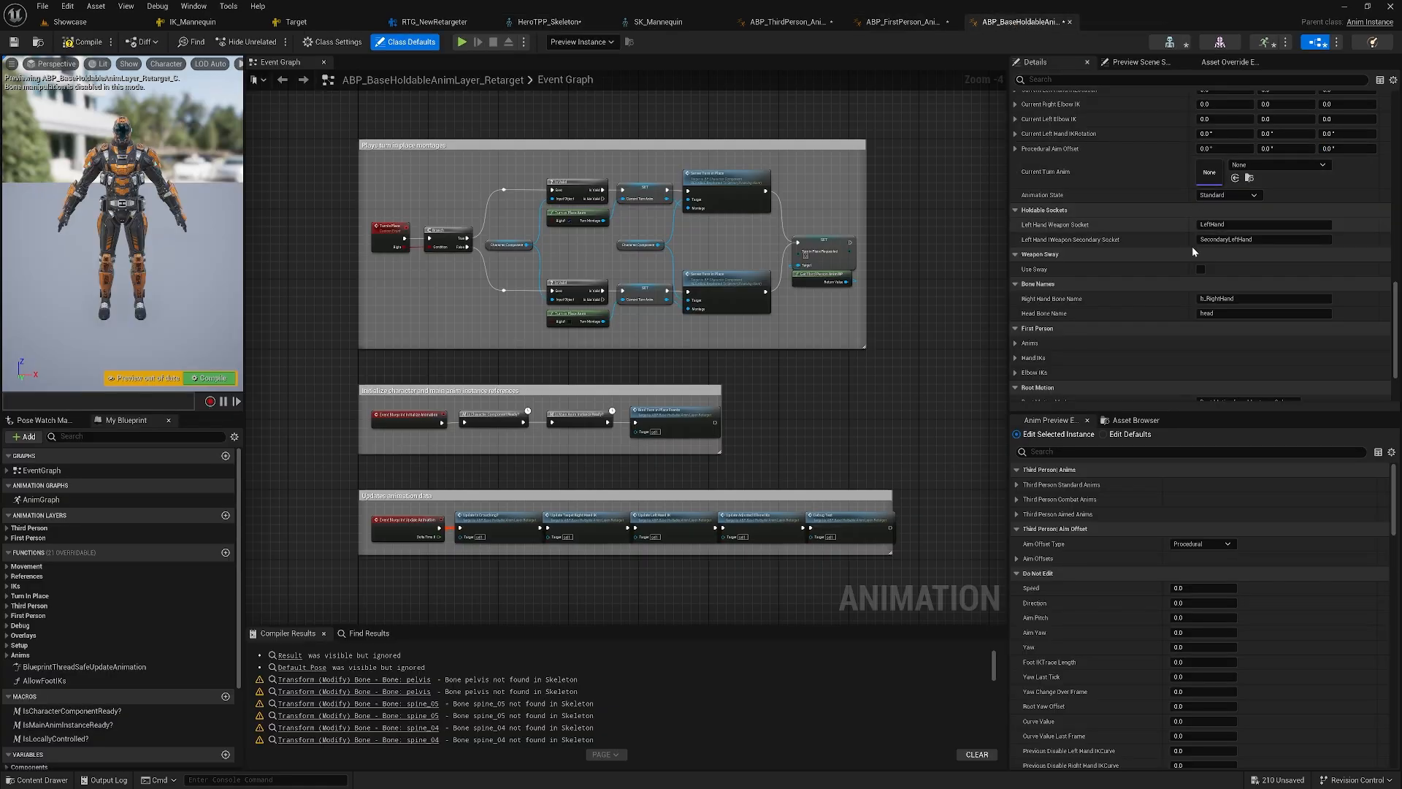
{"action": "type", "text": "b_head"}
{"action": "left_click", "coordinate": [1168, 314]}
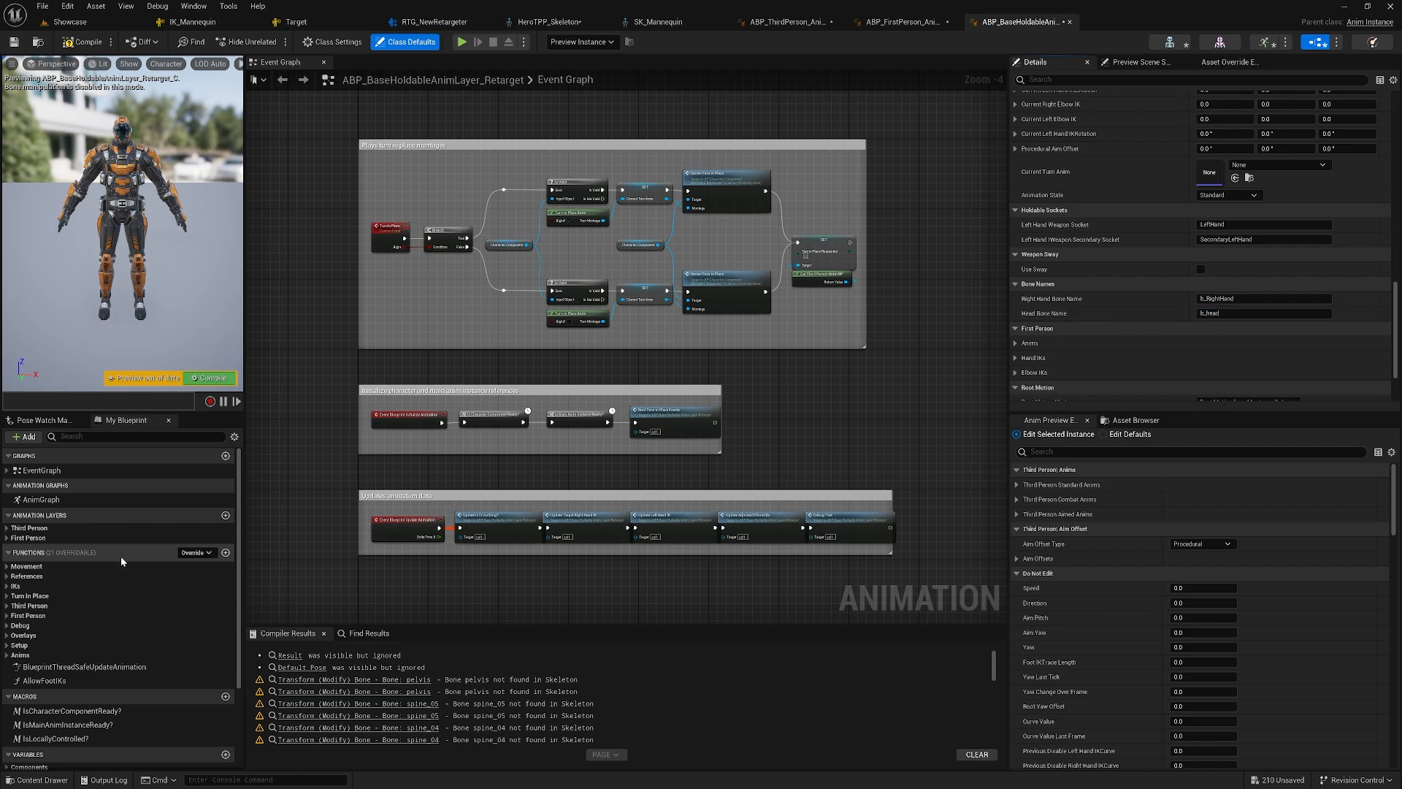
- In the GetThirdPersonAnimBP function, change the ReturnValue output type to an ABP Third Person Anim Retarget object reference
{"action": "left_click", "coordinate": [29, 576]}
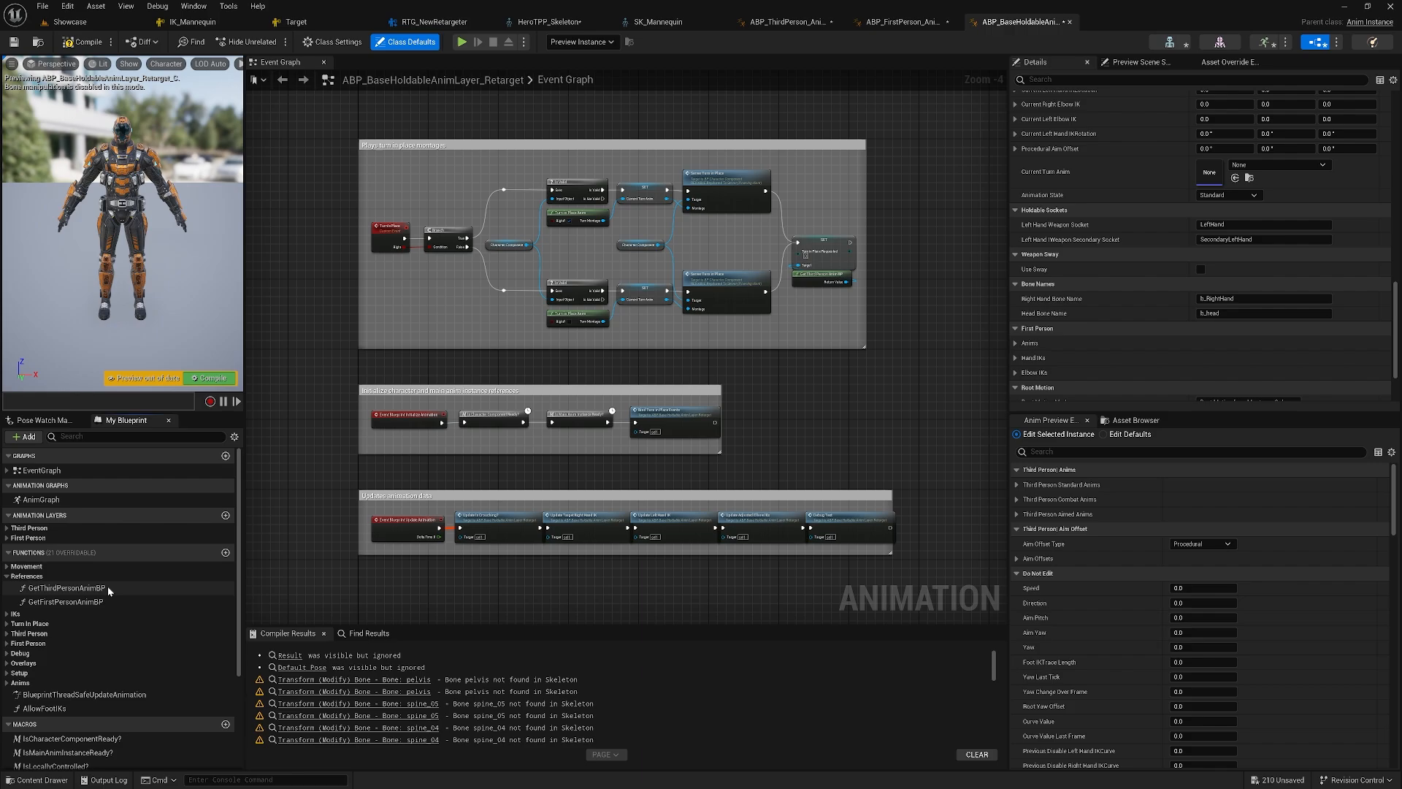
{"action": "double_click", "coordinate": [111, 590]}
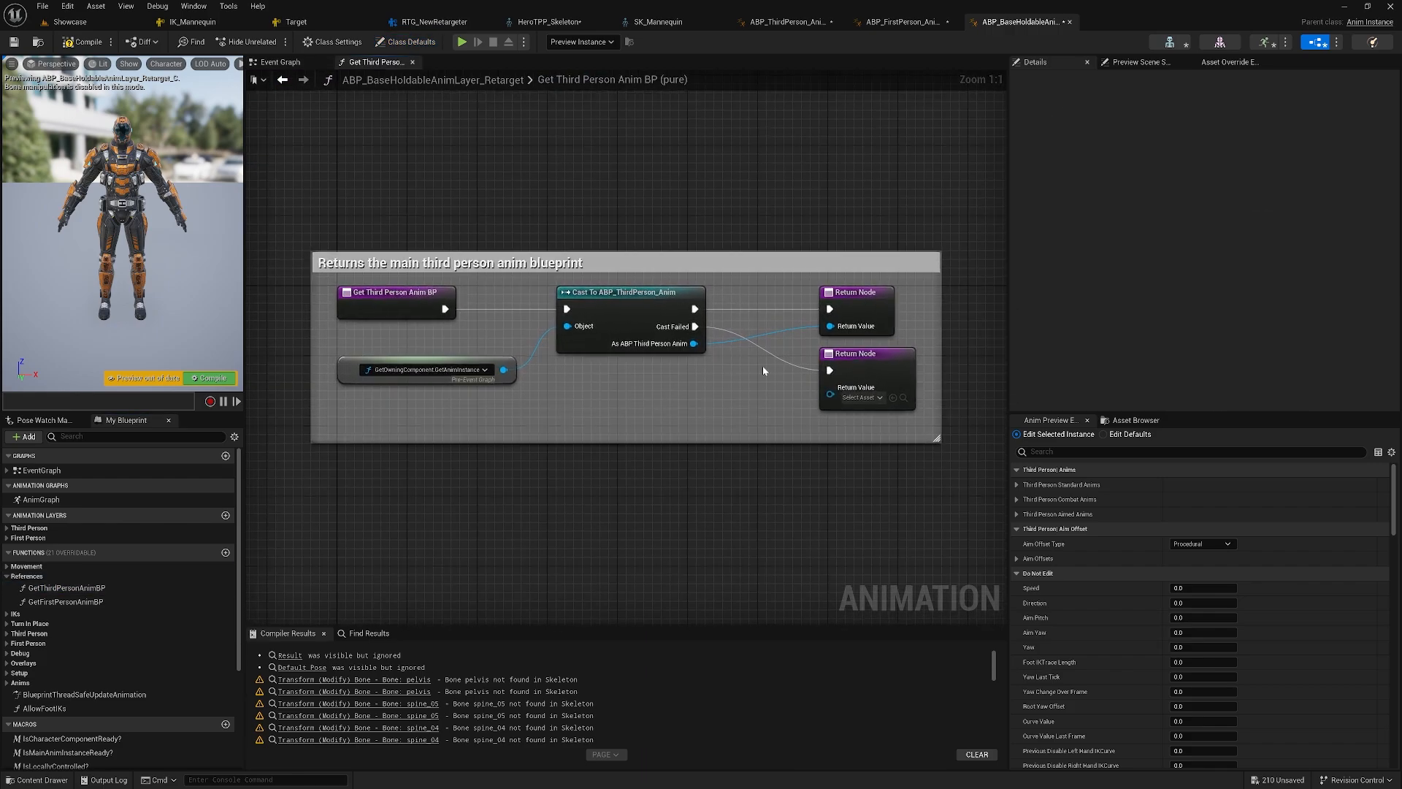
{"action": "left_click", "coordinate": [869, 293]}
{"action": "left_click", "coordinate": [1235, 276]}
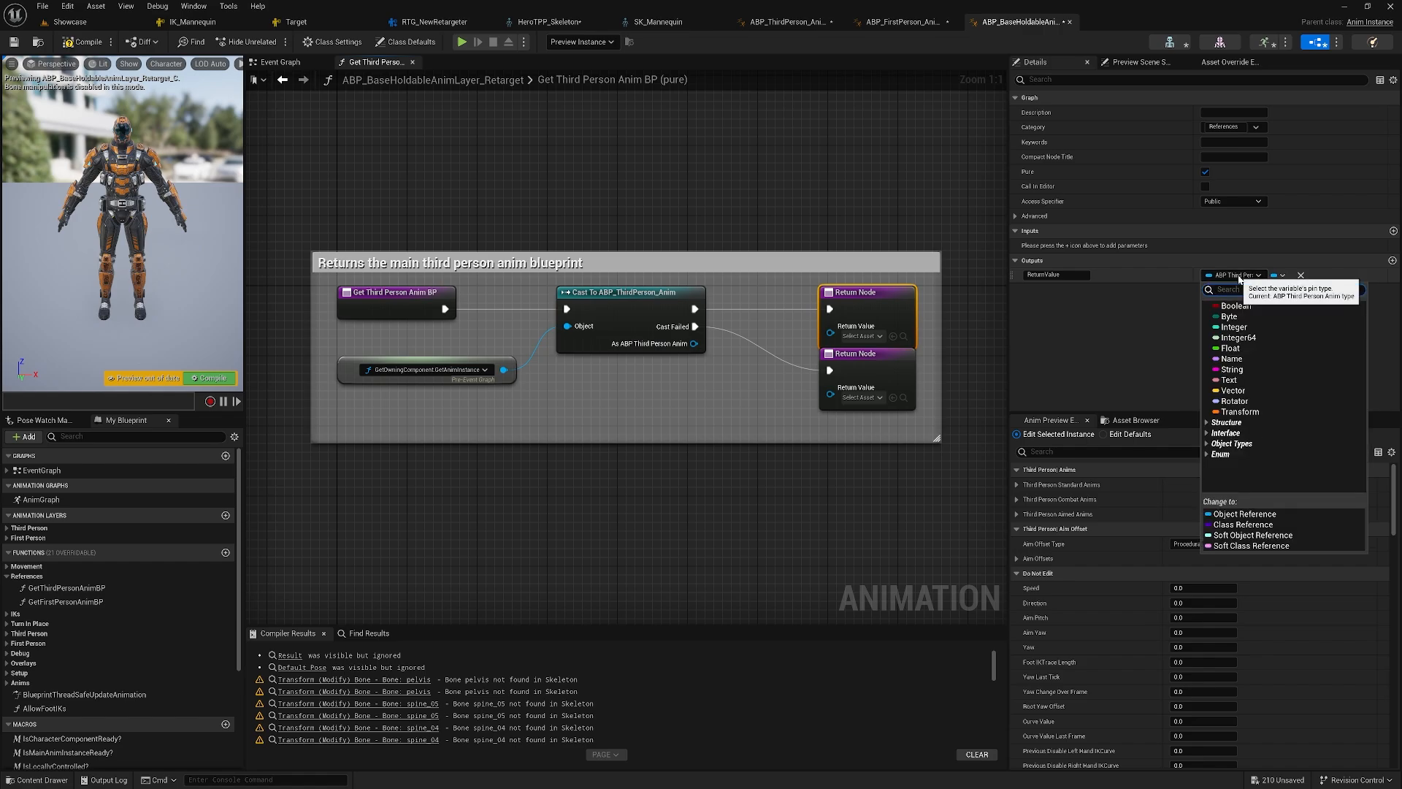
{"action": "type", "text": "abp_th"}
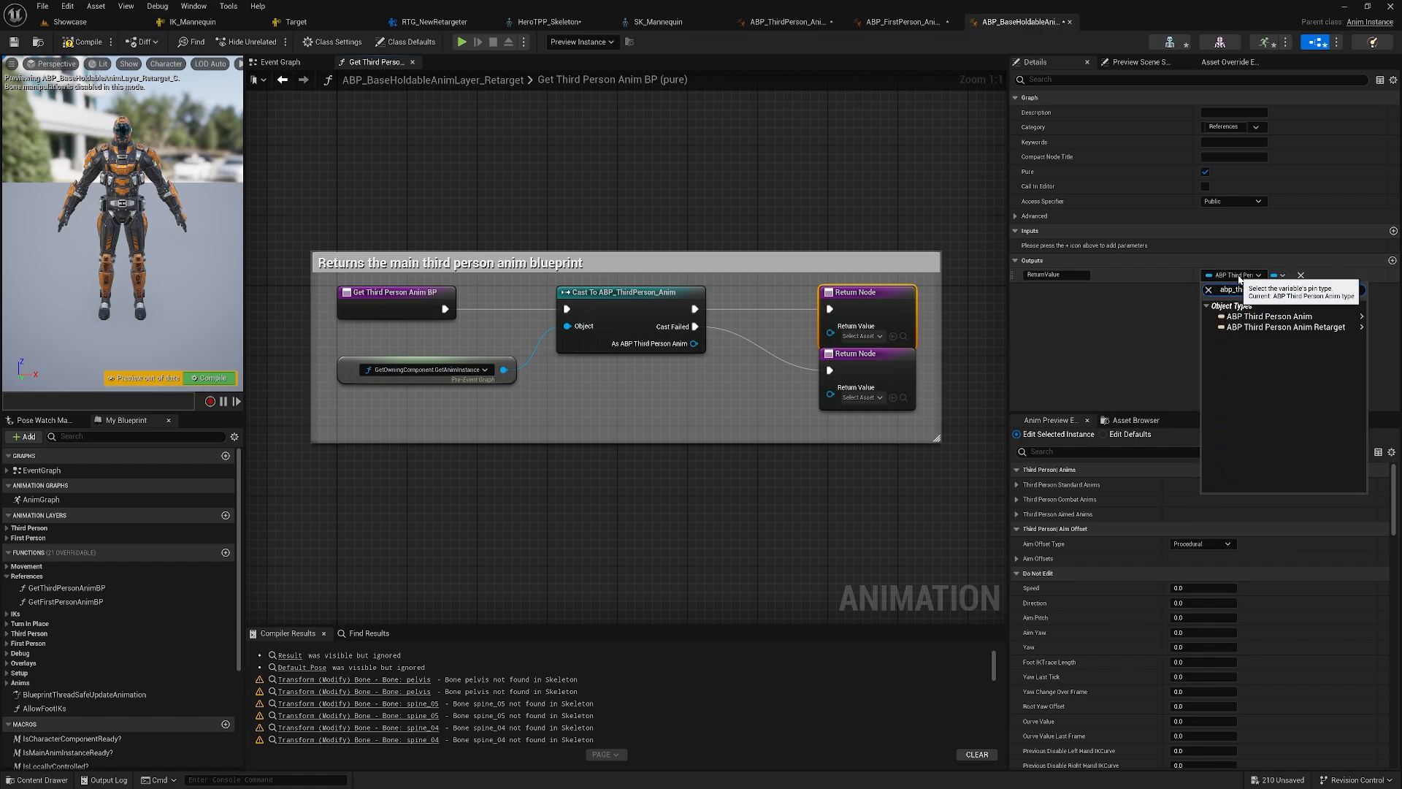
{"action": "mouse_move", "coordinate": [1275, 330]}
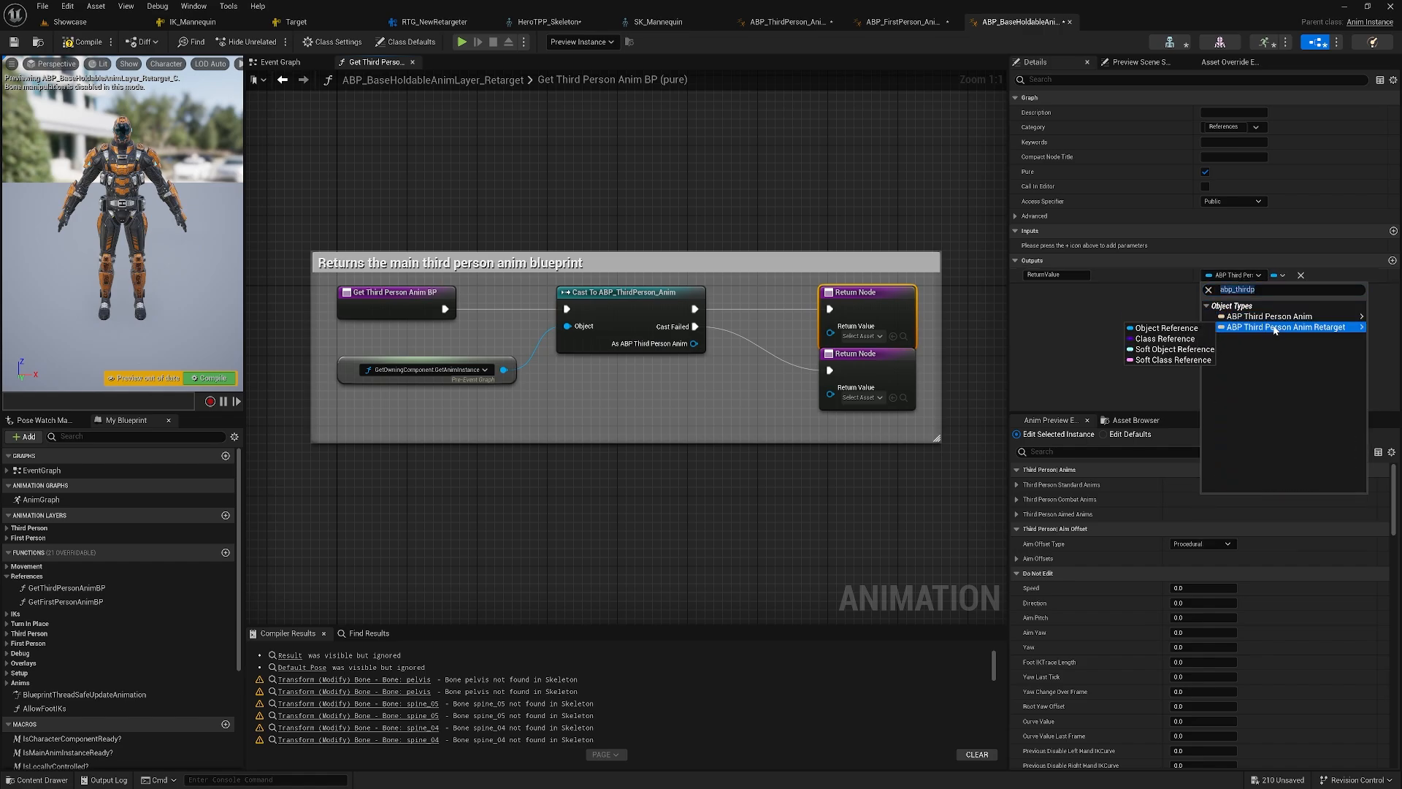
{"action": "left_click", "coordinate": [1166, 328]}
- Replace the ABP_ThirdPerson_Anim cast with a Cast To ABP_ThirdPerson_Anim_Retarget node fed by the owning component's anim instance
{"action": "left_click", "coordinate": [693, 342]}
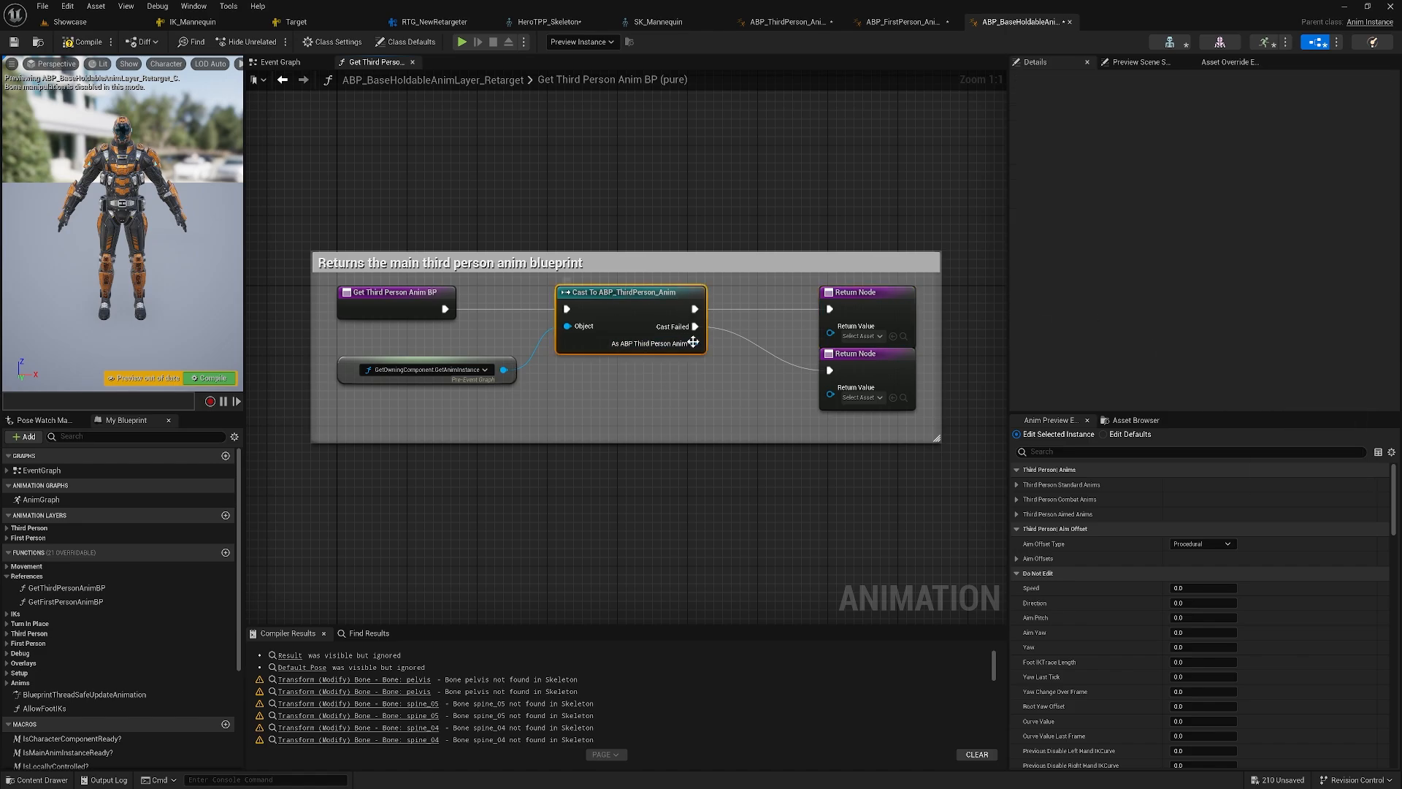
{"action": "key", "text": "Delete"}
{"action": "left_click_drag", "start_coordinate": [504, 369], "coordinate": [553, 330]}
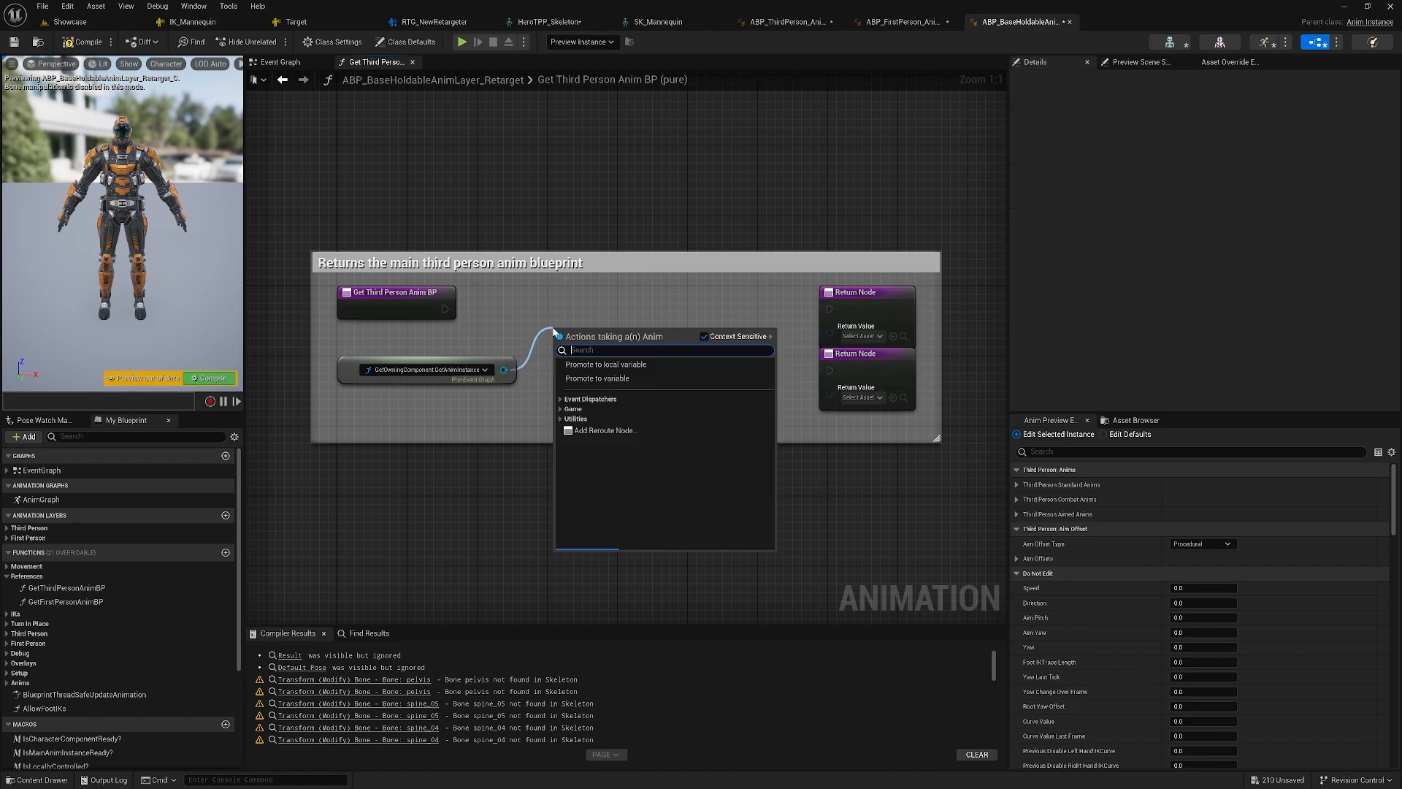
{"action": "type", "text": "cast to abp"}
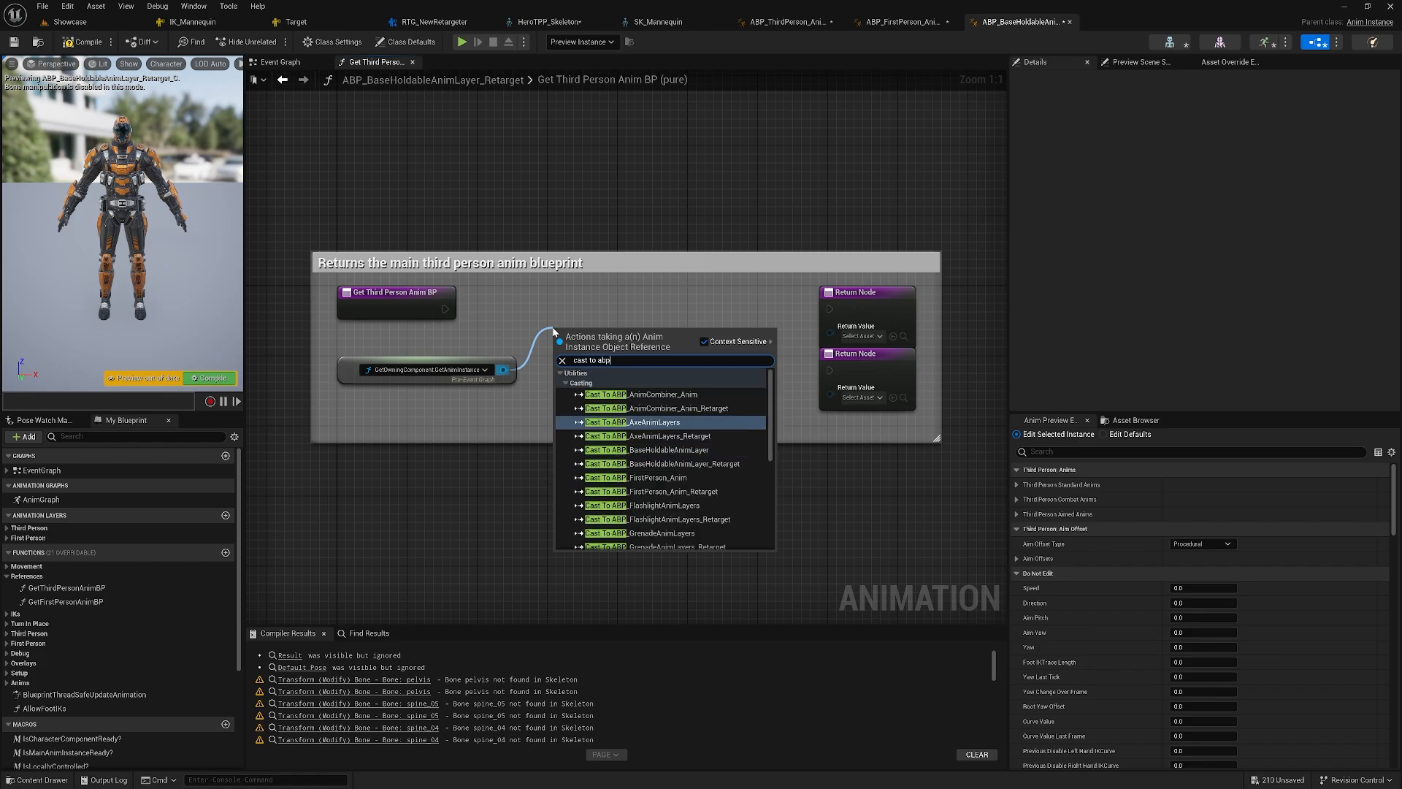
{"action": "type", "text": "_thir"}
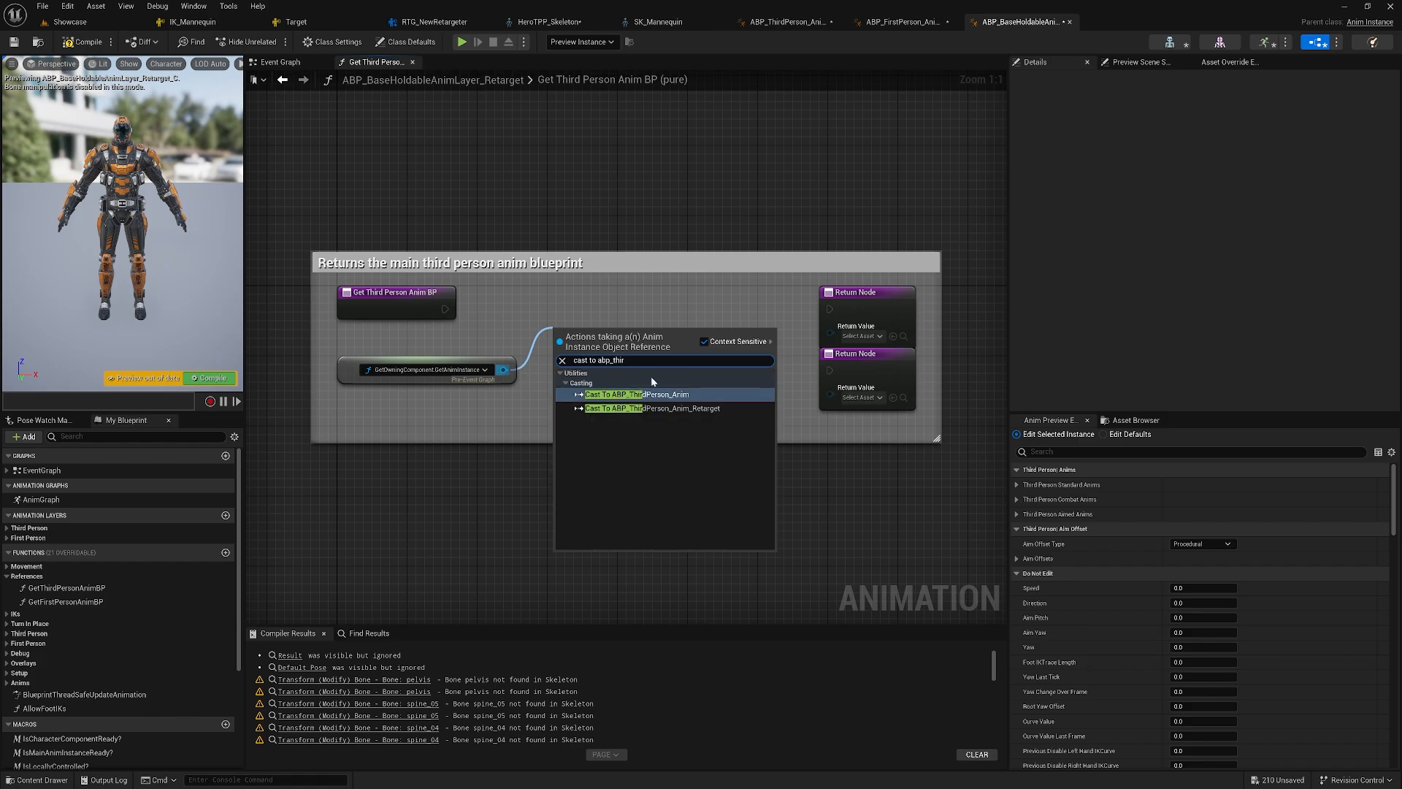
{"action": "left_click", "coordinate": [710, 410]}
- Wire the third person retarget cast between the function entry and both Return Nodes, passing its result to the first Return Value
{"action": "left_click_drag", "start_coordinate": [623, 357], "coordinate": [458, 314]}
{"action": "left_click_drag", "start_coordinate": [694, 306], "coordinate": [688, 345]}
{"action": "left_click", "coordinate": [827, 333]}
{"action": "left_click_drag", "start_coordinate": [700, 327], "coordinate": [830, 370]}
{"action": "left_click", "coordinate": [672, 428]}
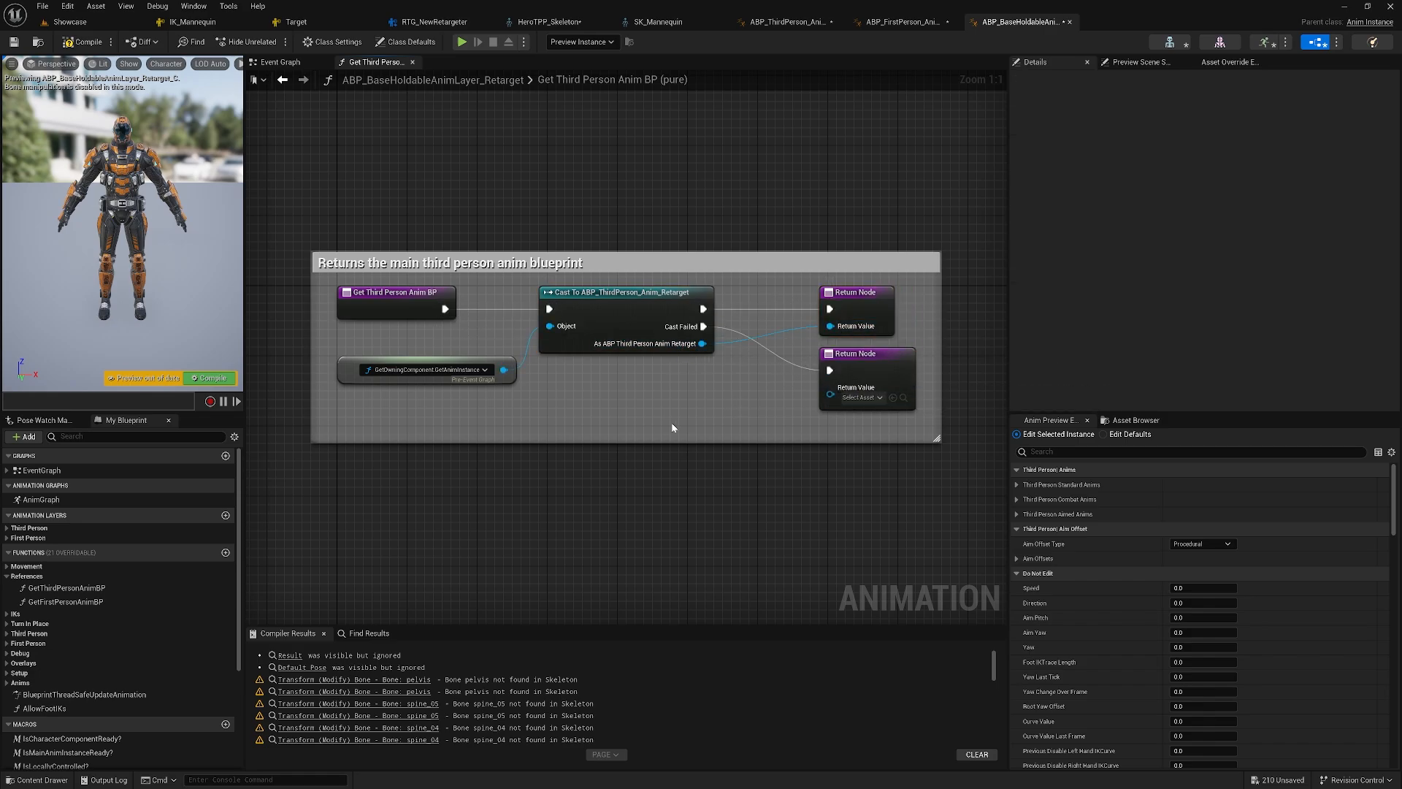
- In the GetFirstPersonAnimBP function, change the ReturnValue output type to an ABP First Person Anim Retarget object reference
{"action": "double_click", "coordinate": [89, 603]}
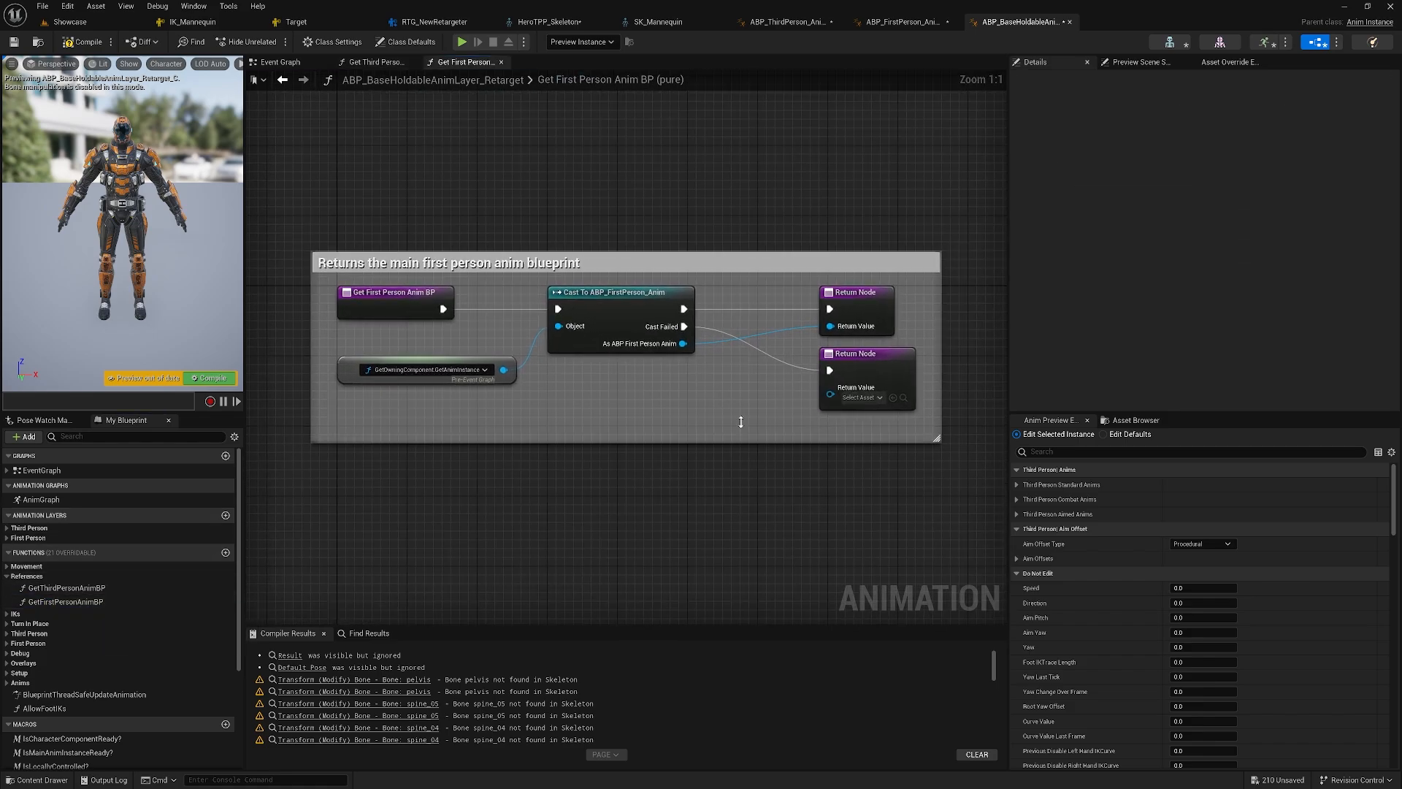
{"action": "left_click", "coordinate": [859, 294]}
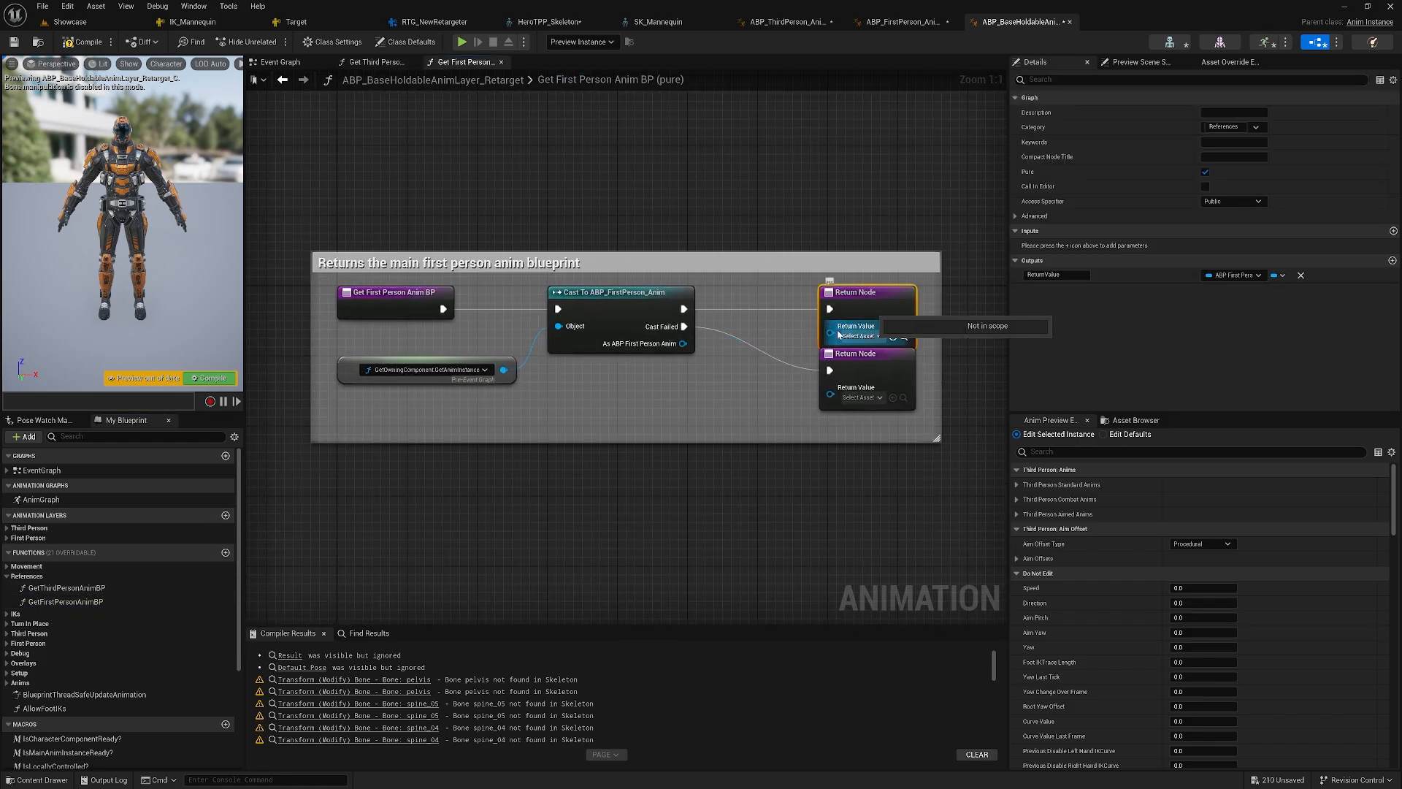
{"action": "left_click", "coordinate": [1240, 276]}
{"action": "type", "text": "abp"}
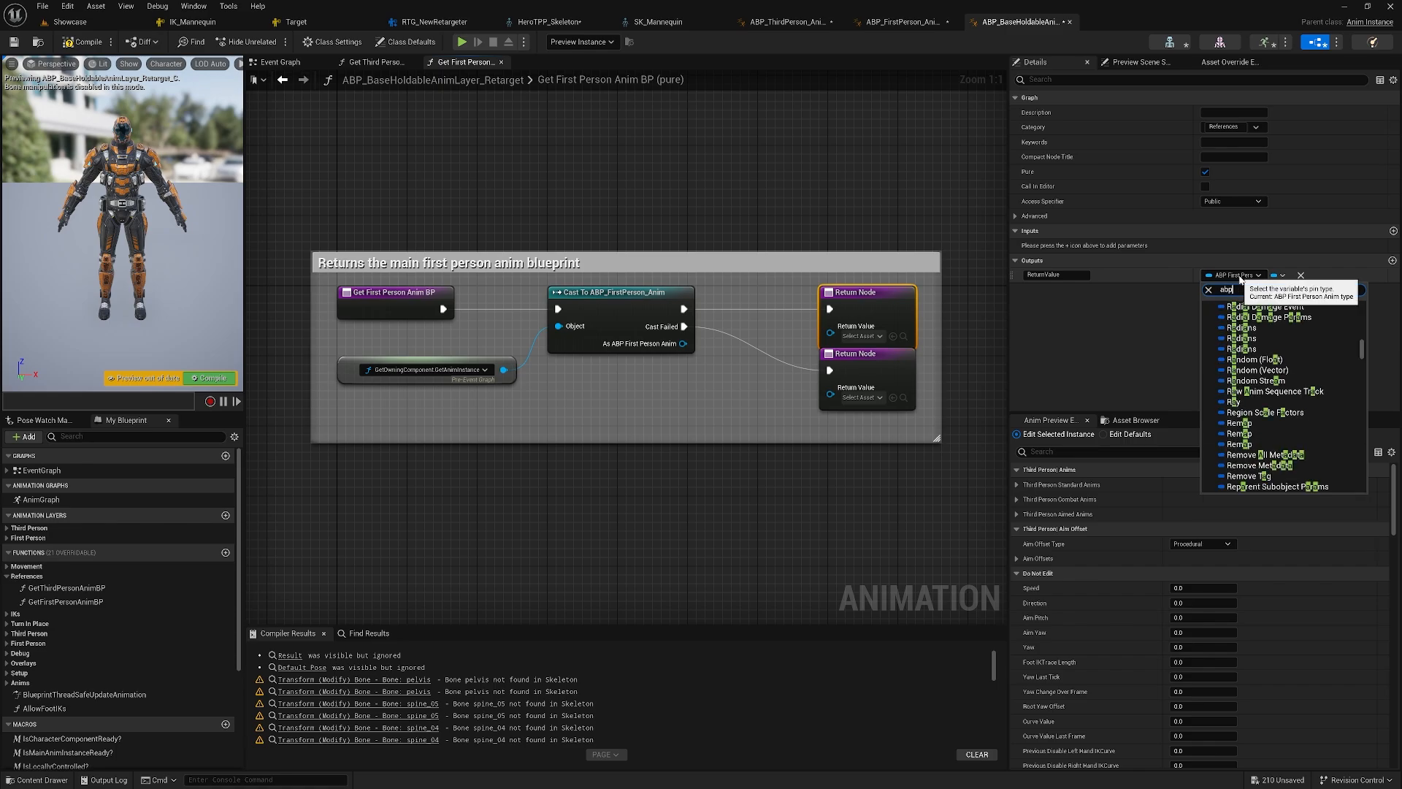
{"action": "type", "text": "_first"}
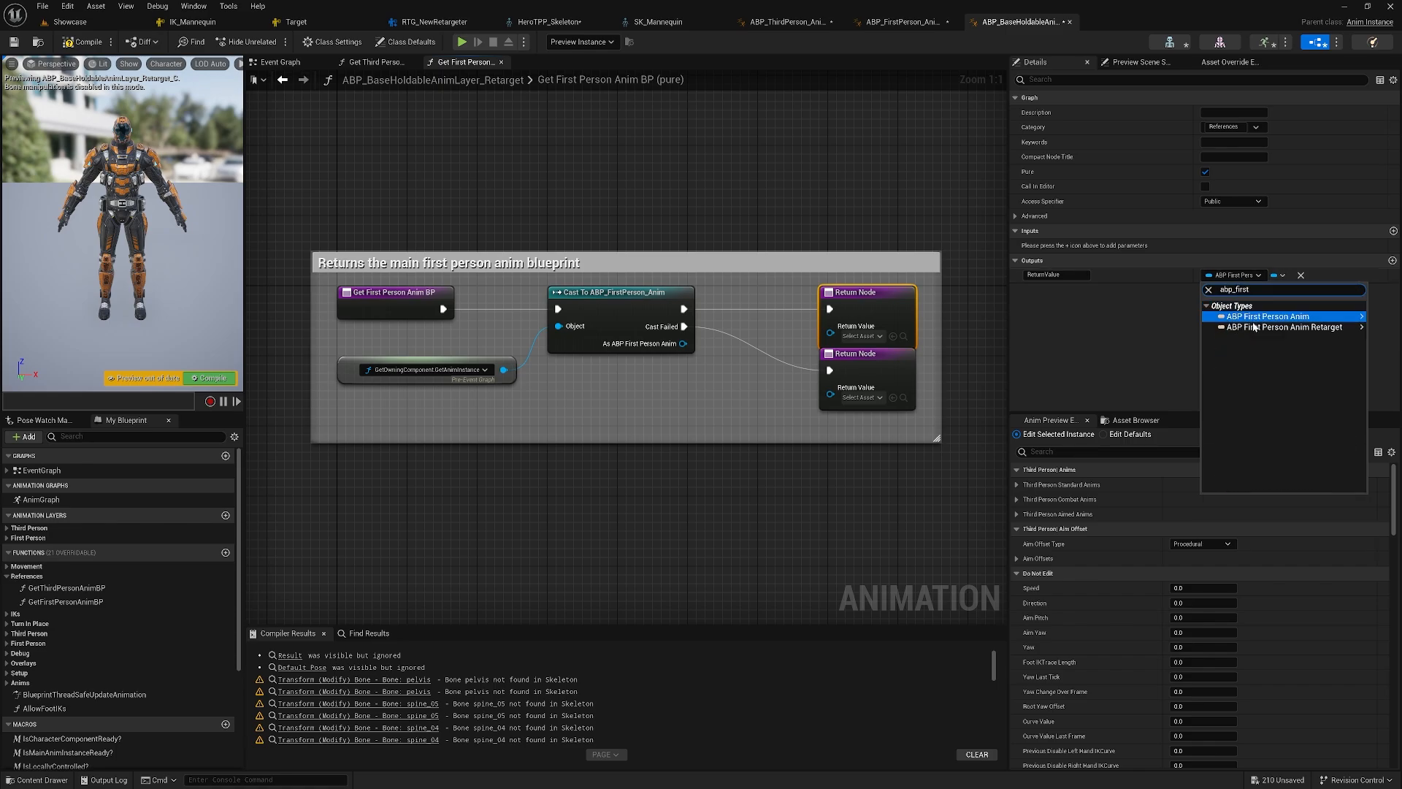
{"action": "mouse_move", "coordinate": [1285, 327]}
{"action": "left_click", "coordinate": [1168, 328]}
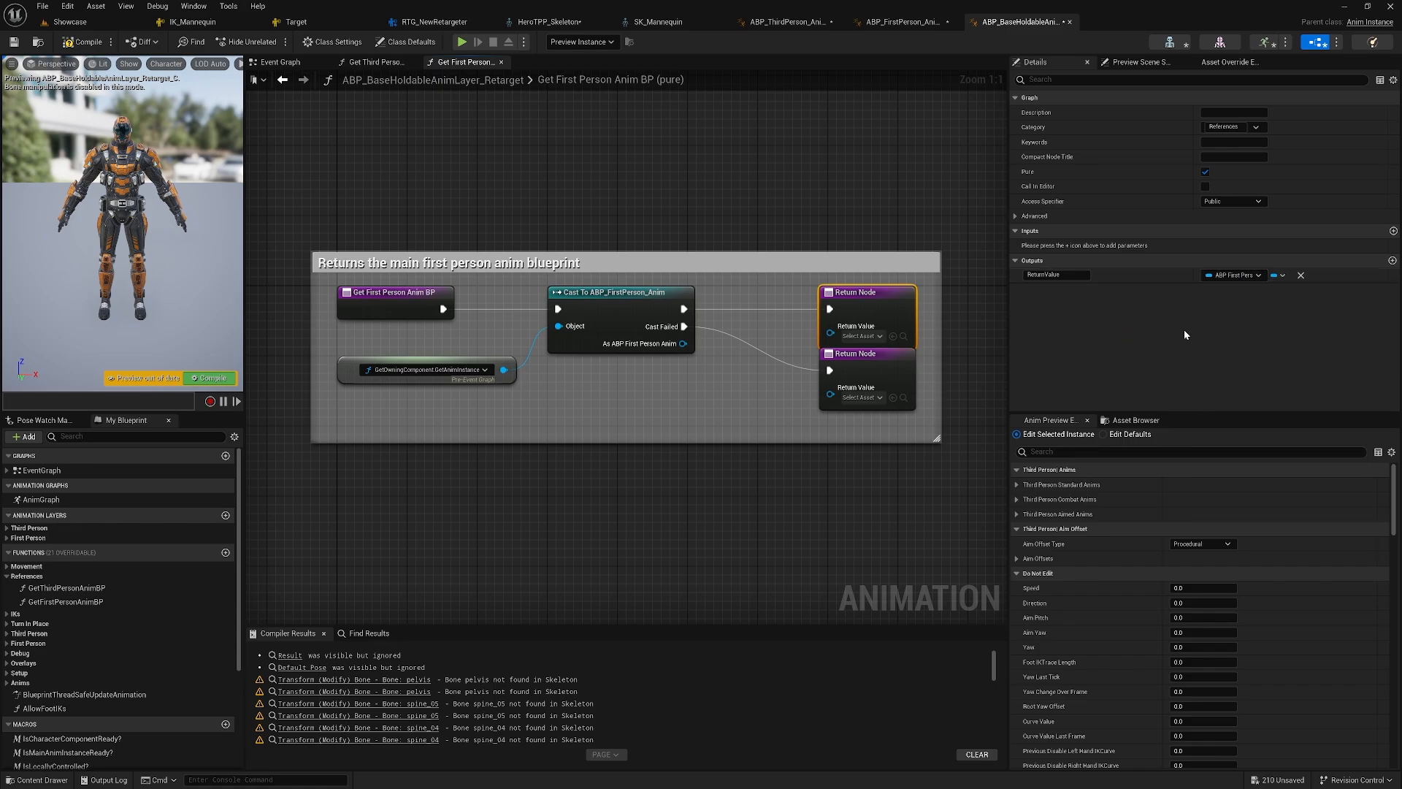
- Replace the ABP_FirstPerson_Anim cast with a Cast To ABP_FirstPerson_Anim_Retarget node fed by the owning component's anim instance
{"action": "left_click", "coordinate": [654, 325]}
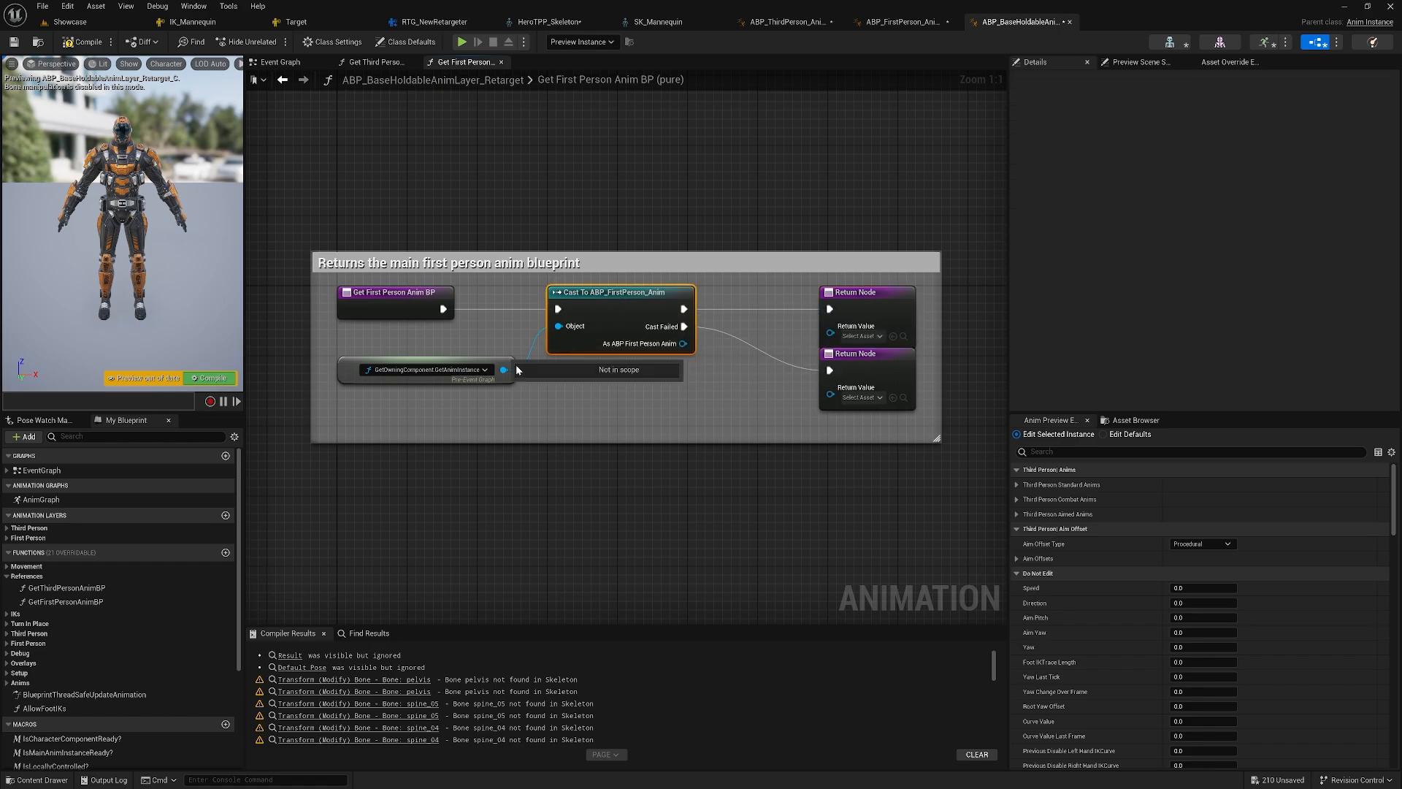
{"action": "key", "text": "Delete"}
{"action": "left_click_drag", "start_coordinate": [503, 370], "coordinate": [558, 310]}
{"action": "type", "text": "cast tofir"}
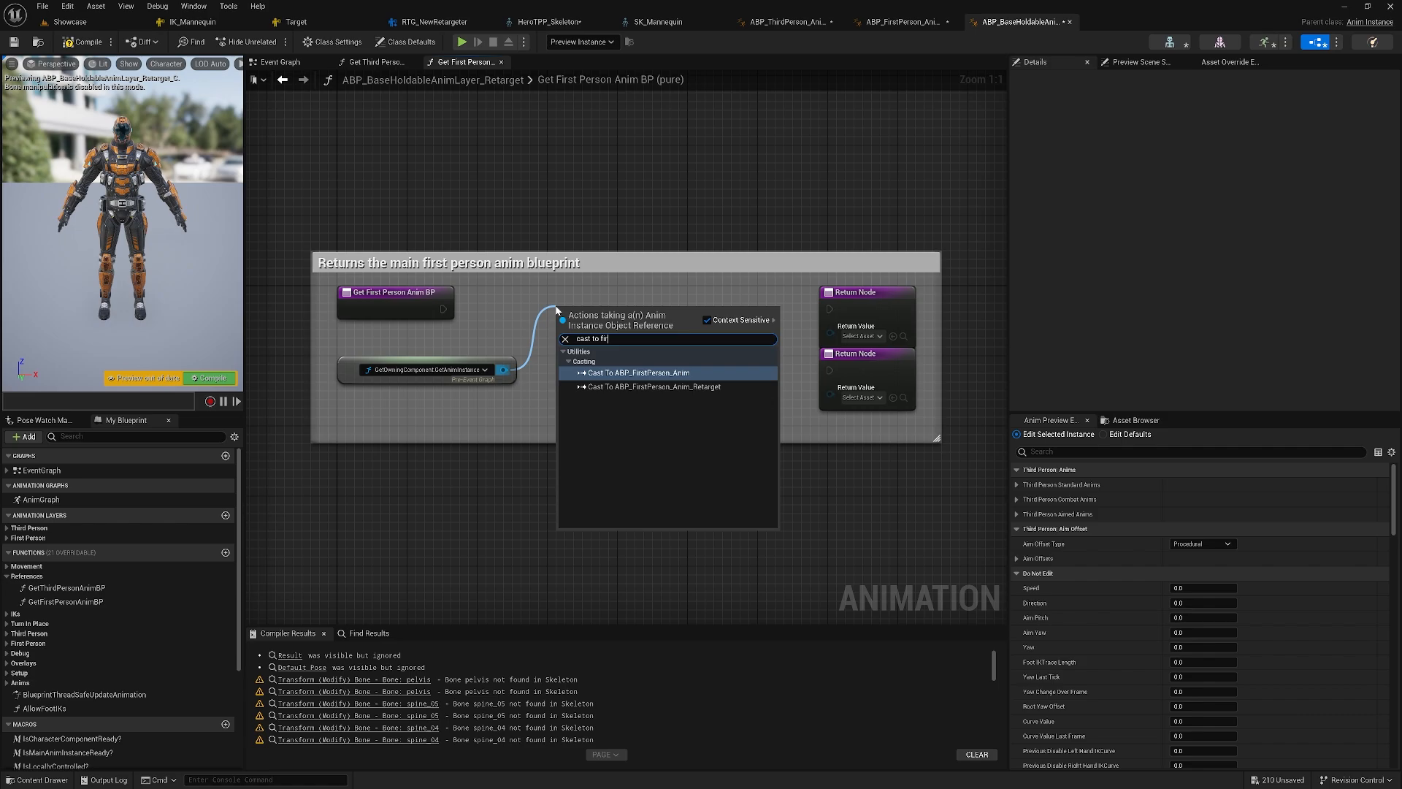
{"action": "type", "text": "st"}
{"action": "left_click", "coordinate": [679, 387]}
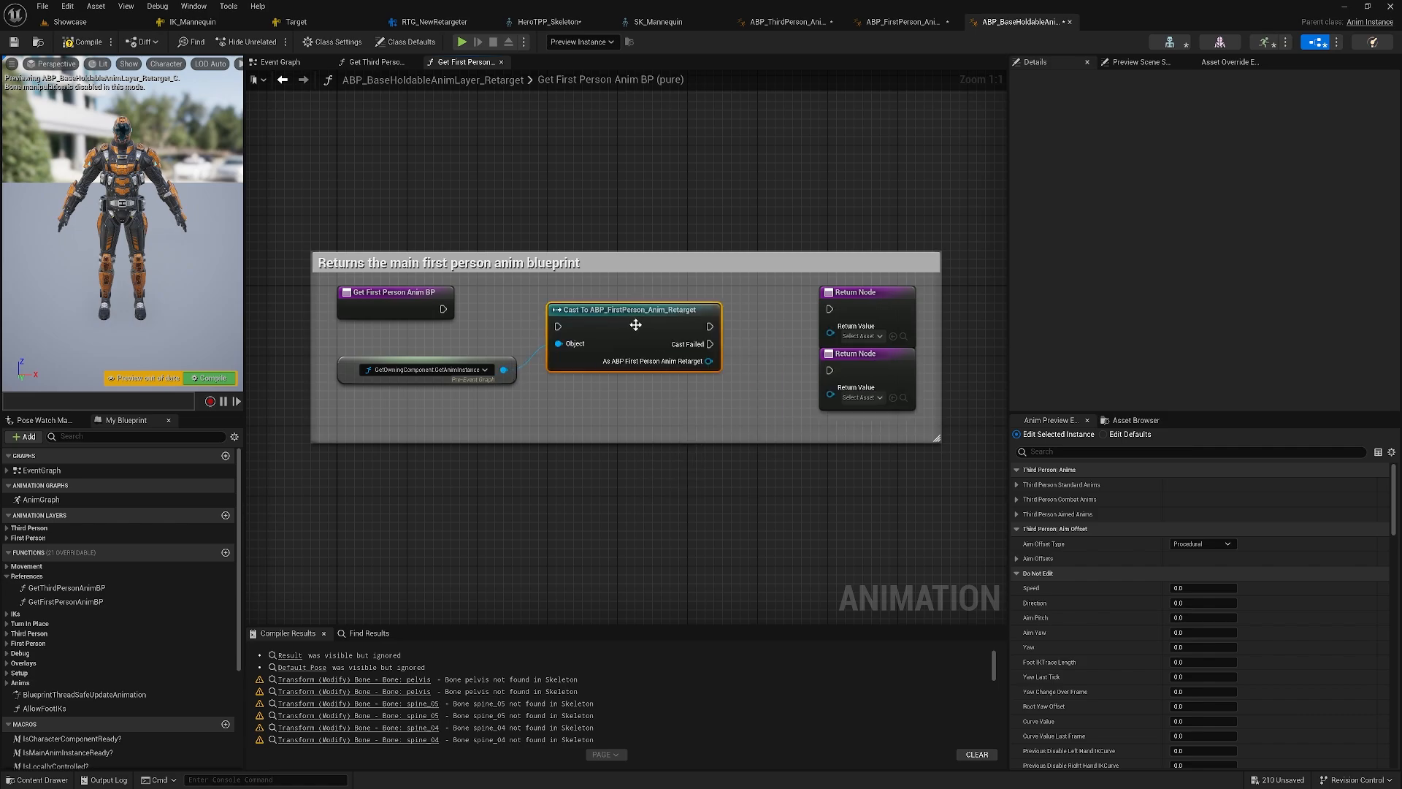
- Wire the first person retarget cast to the function entry, both Return Nodes and the first Return Value, and compile the blueprint
{"action": "left_click_drag", "start_coordinate": [467, 315], "coordinate": [558, 309]}
{"action": "left_click_drag", "start_coordinate": [709, 343], "coordinate": [831, 325]}
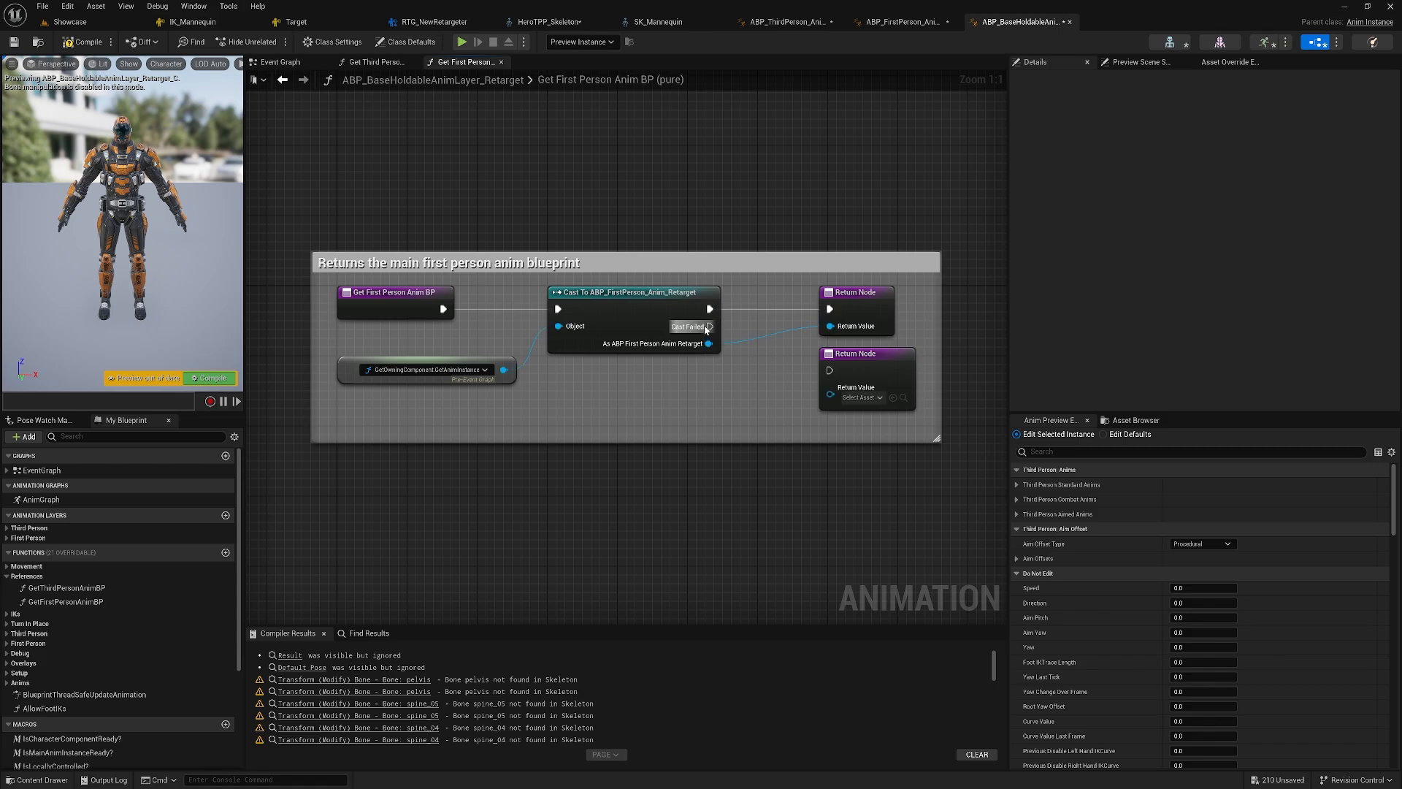
{"action": "left_click_drag", "start_coordinate": [708, 326], "coordinate": [830, 370]}
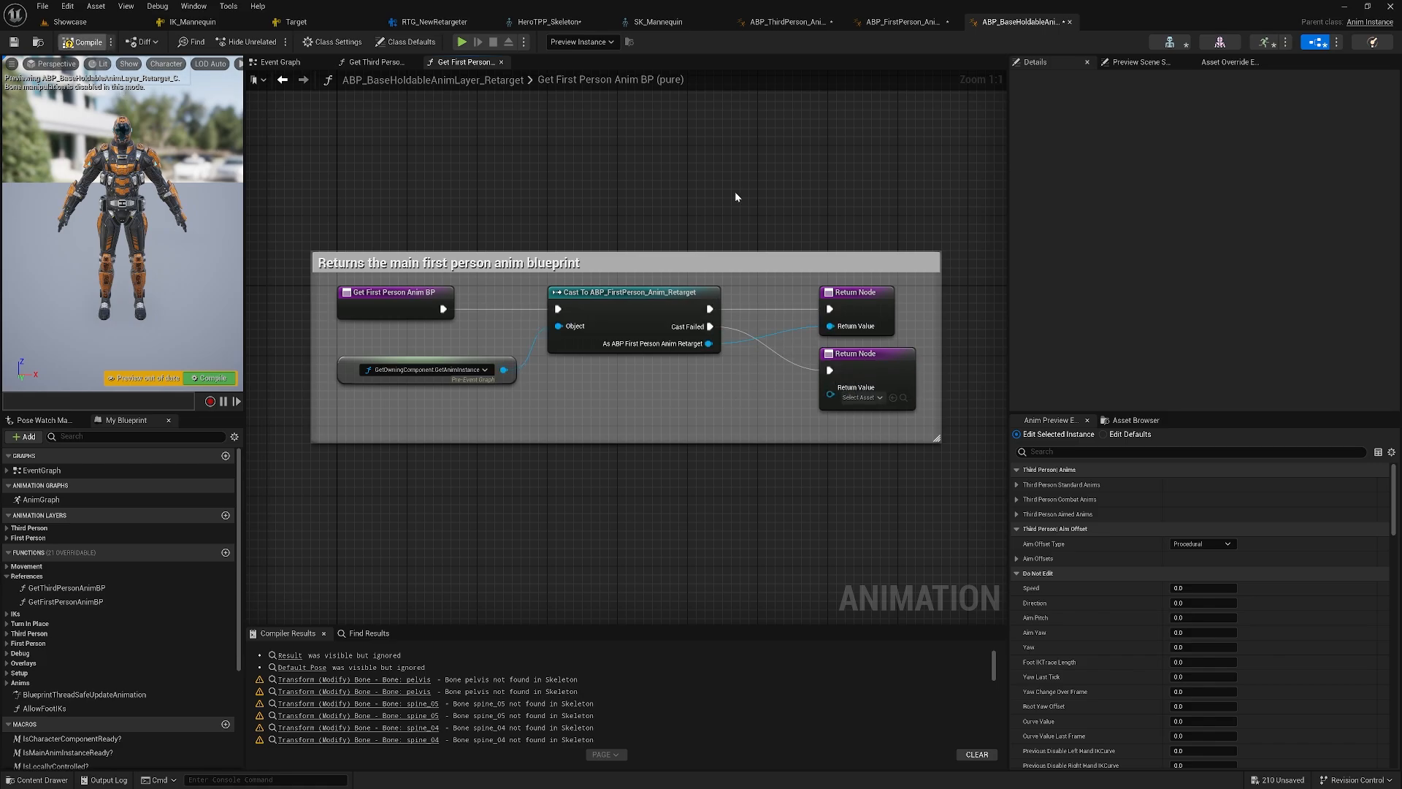
{"action": "key", "text": "F7"}
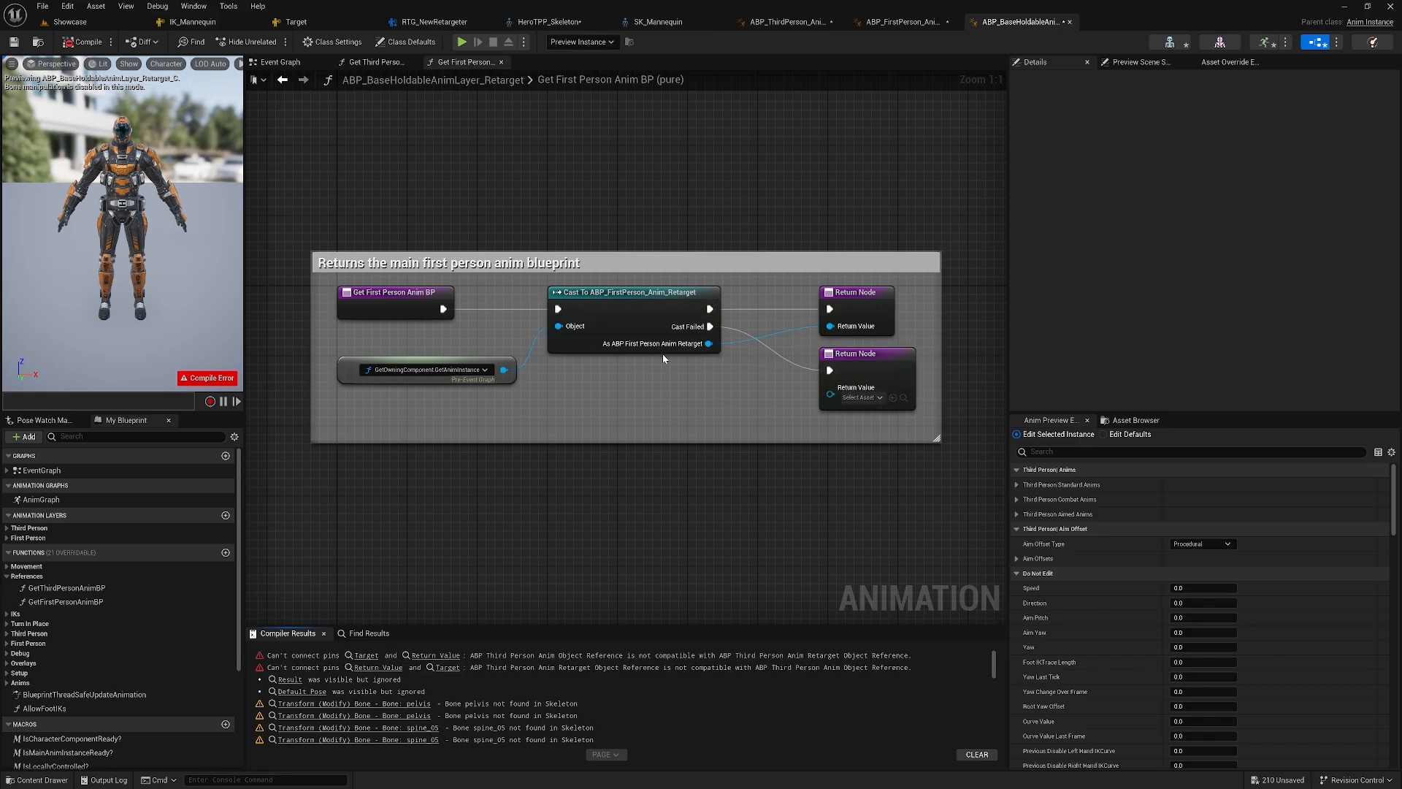
{"action": "left_click", "coordinate": [645, 452]}
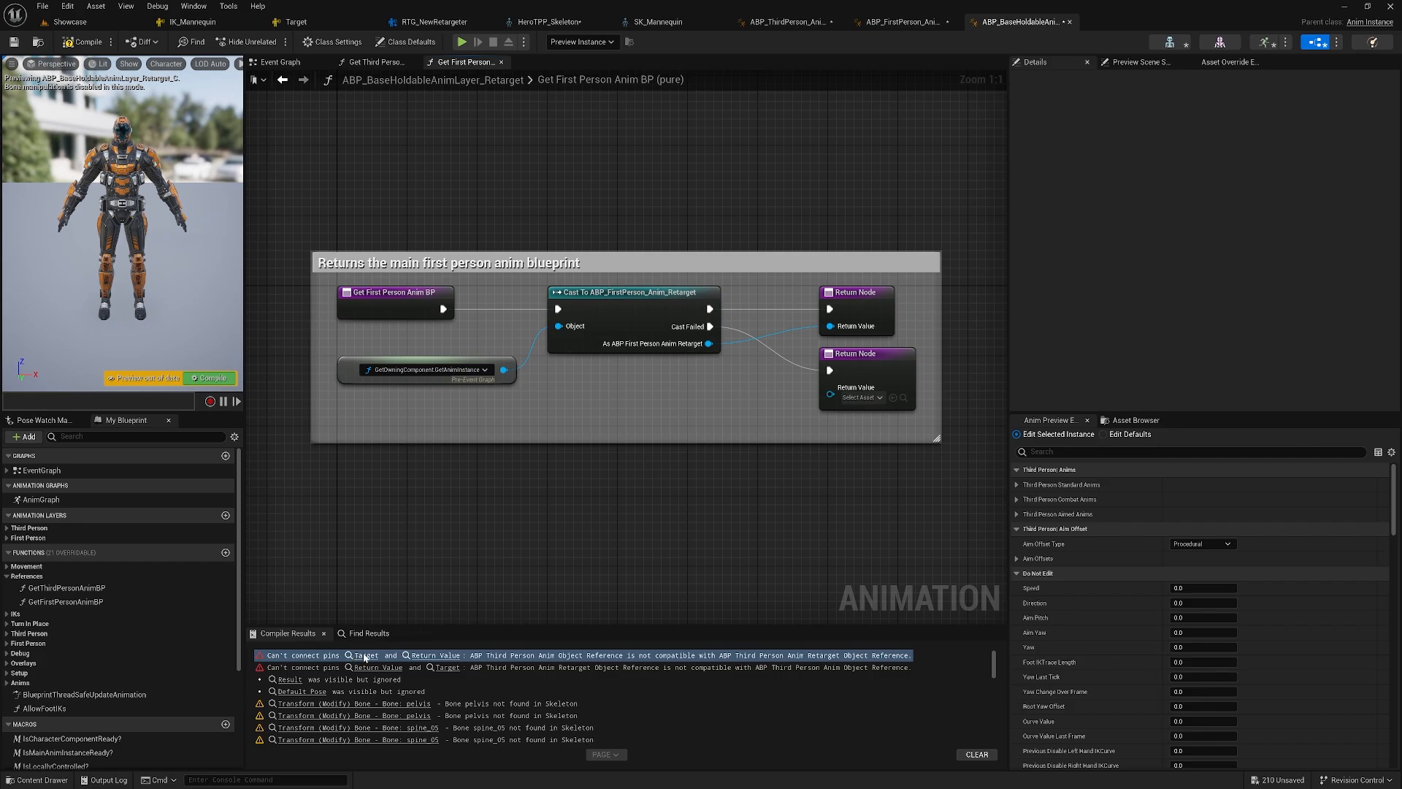
- In the Event Graph, replace the faulty Set Turn in Place Requested node with one created from Get Third Person Anim BP's return value
{"action": "left_click", "coordinate": [367, 655]}
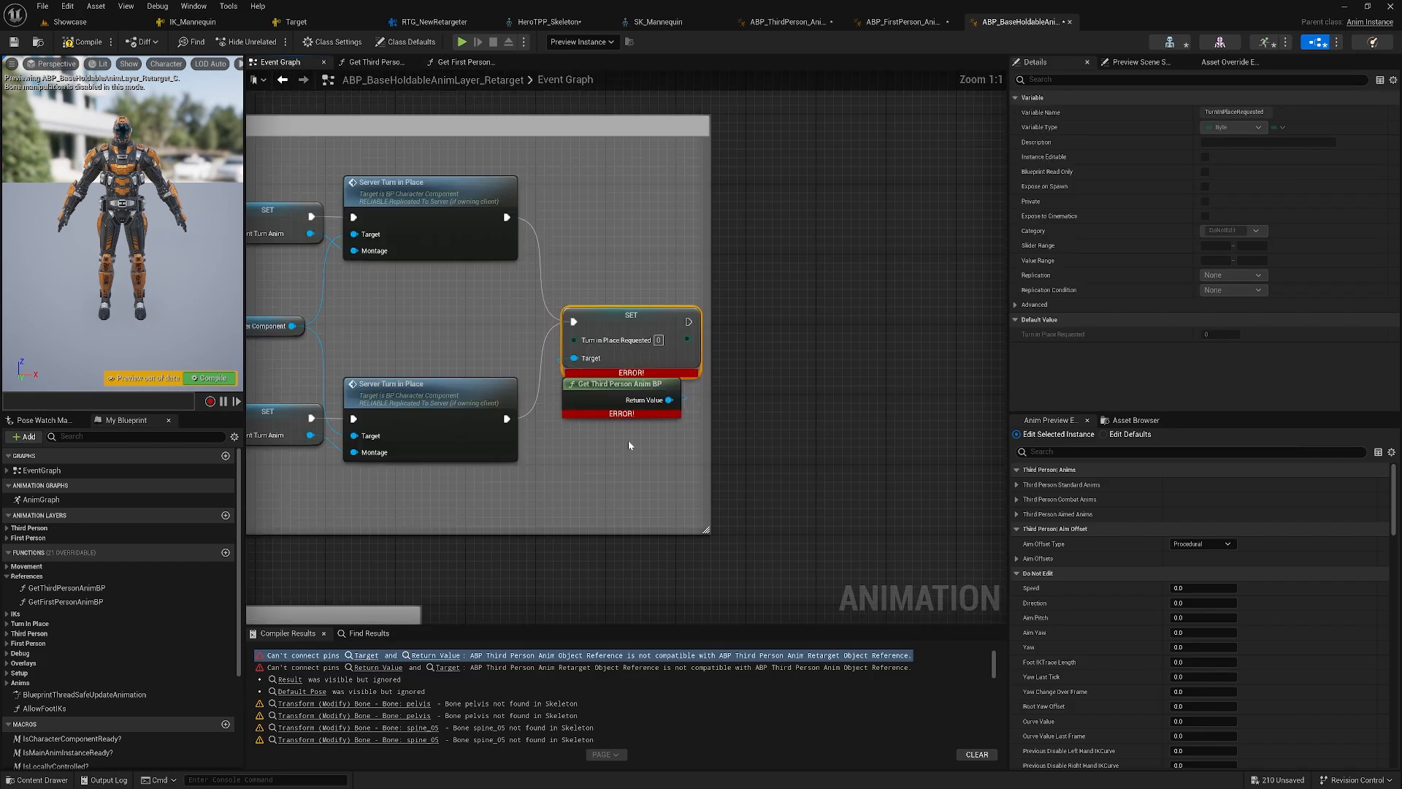
{"action": "left_click", "coordinate": [668, 400], "text": "alt"}
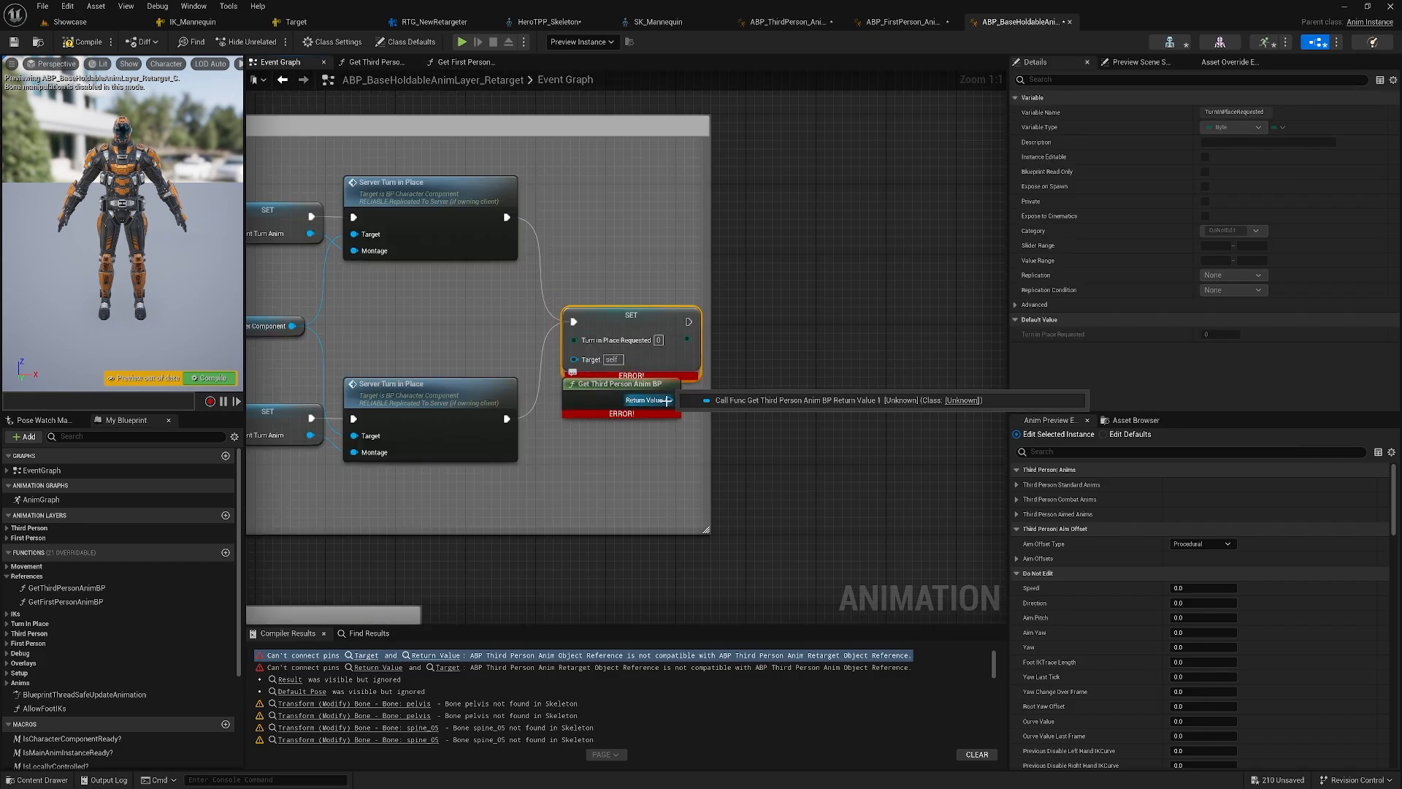
{"action": "left_click_drag", "start_coordinate": [667, 400], "coordinate": [678, 484]}
{"action": "type", "text": "sett"}
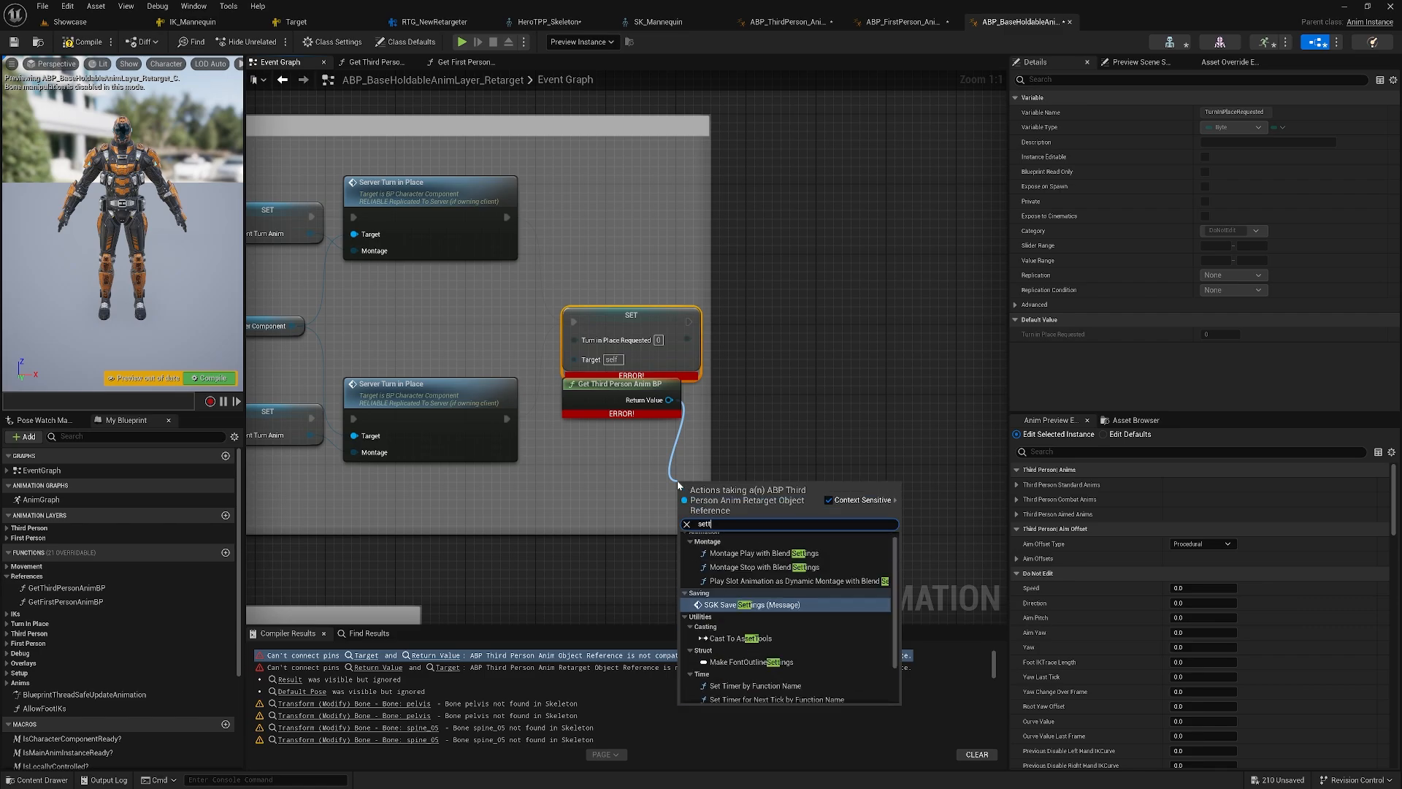
{"action": "type", "text": "urn"}
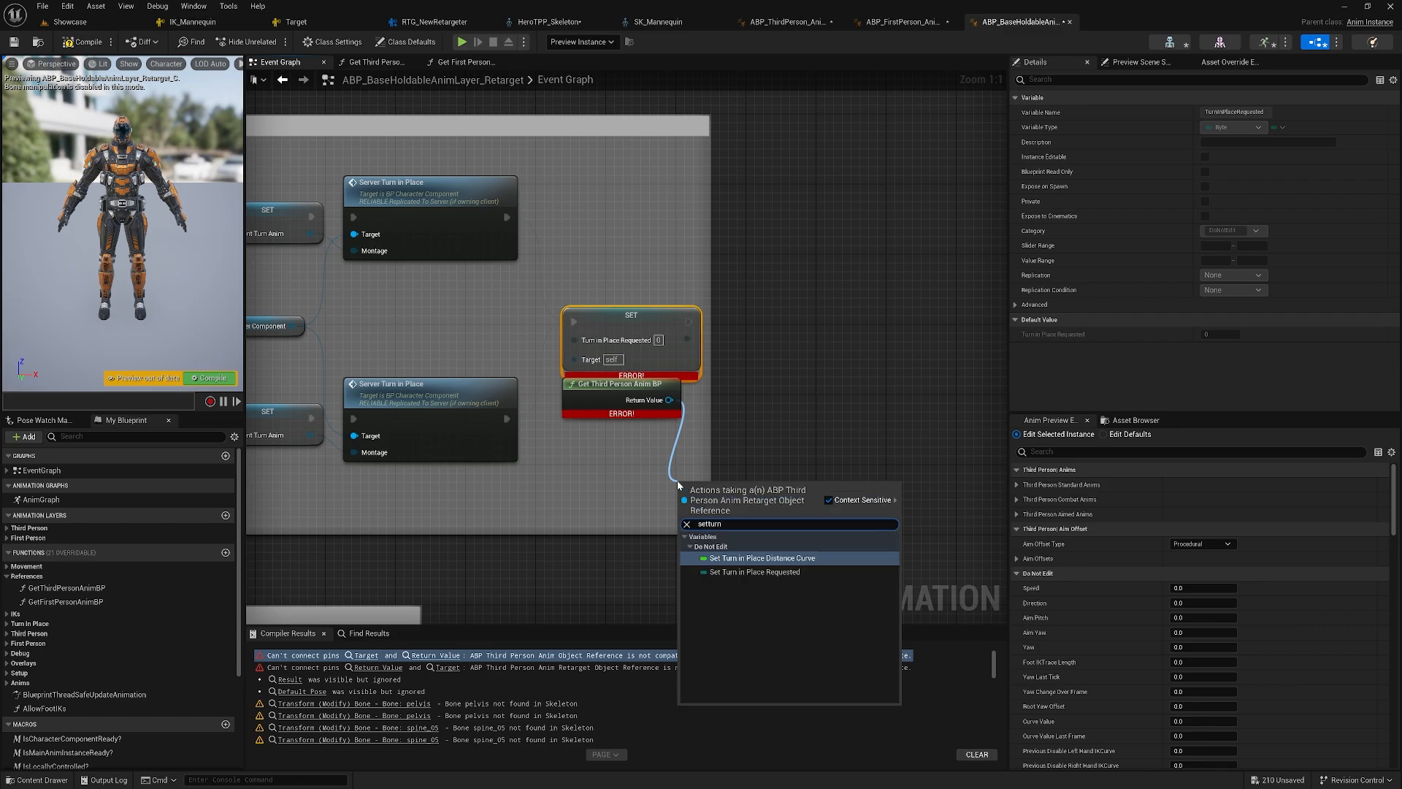
{"action": "left_click", "coordinate": [754, 572]}
{"action": "left_click", "coordinate": [651, 324]}
{"action": "key", "text": "Delete"}
{"action": "left_click_drag", "start_coordinate": [755, 488], "coordinate": [509, 423]}
{"action": "left_click", "coordinate": [473, 329]}
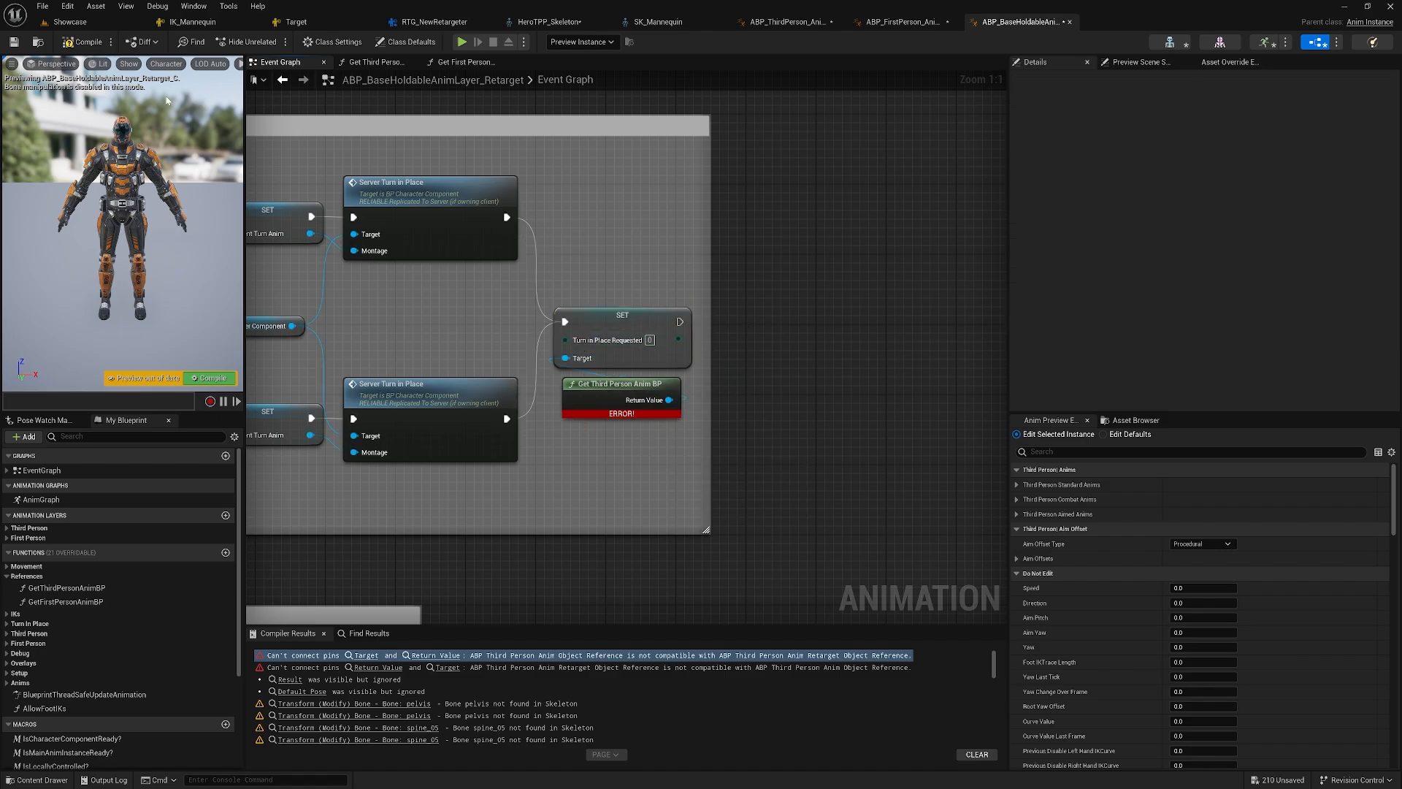
- Recompile the animation blueprint and examine the pin connection errors at the end of the compiler results
{"action": "left_click", "coordinate": [80, 43]}
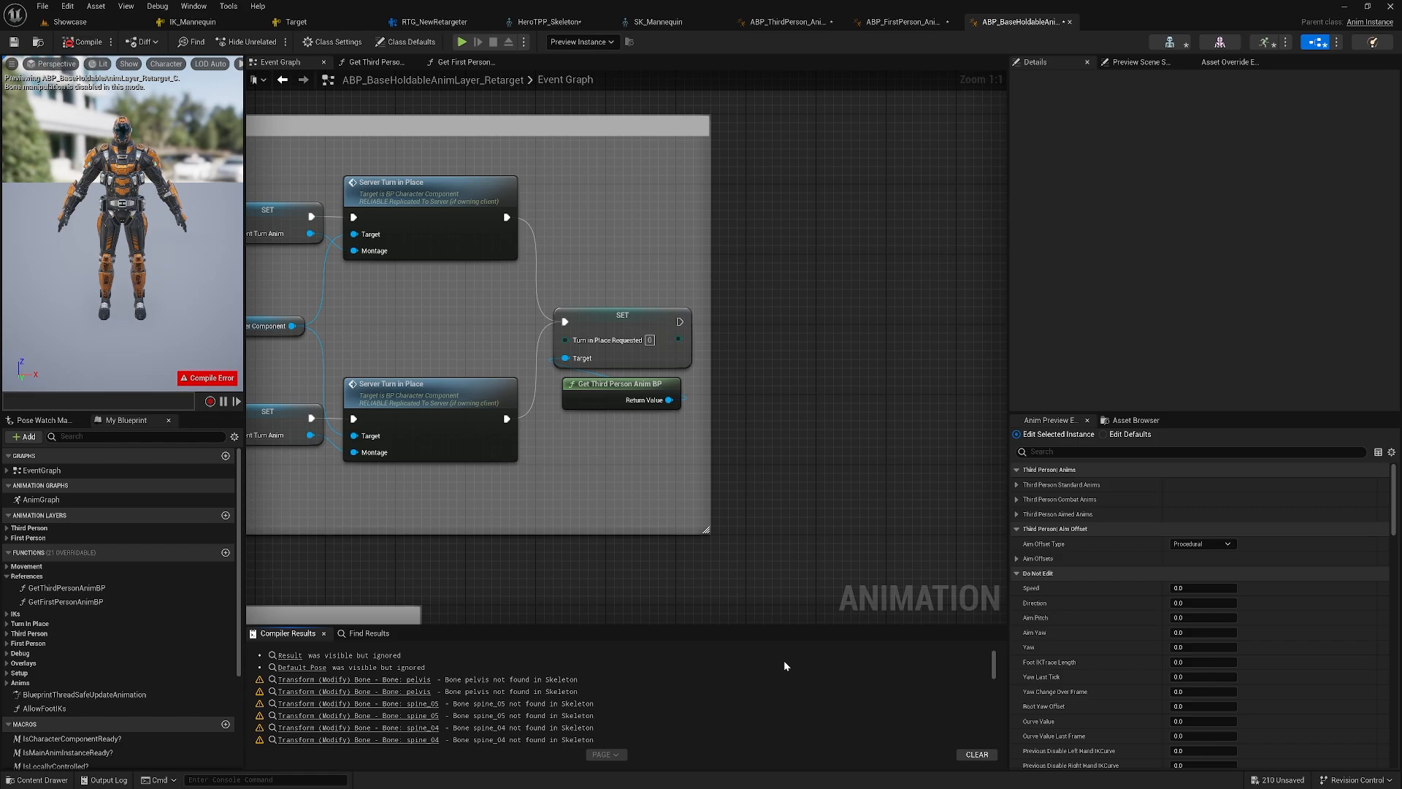
{"action": "left_click_drag", "start_coordinate": [993, 666], "coordinate": [995, 726]}
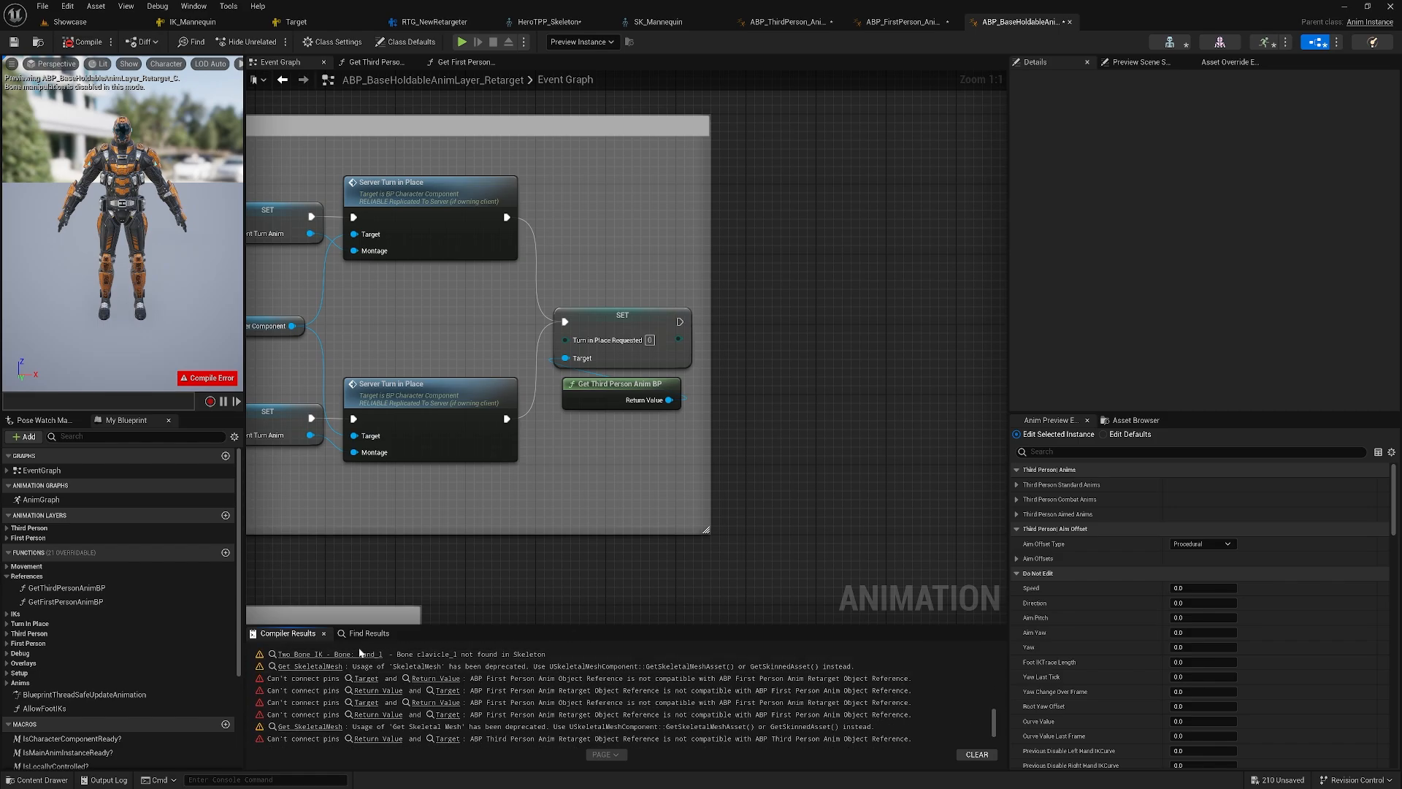
- In Get Sight Hand IK, replace the faulty Held Item getter feeding SGK Holdable Mesh with one created from Get First Person Anim BP
{"action": "left_click", "coordinate": [365, 678]}
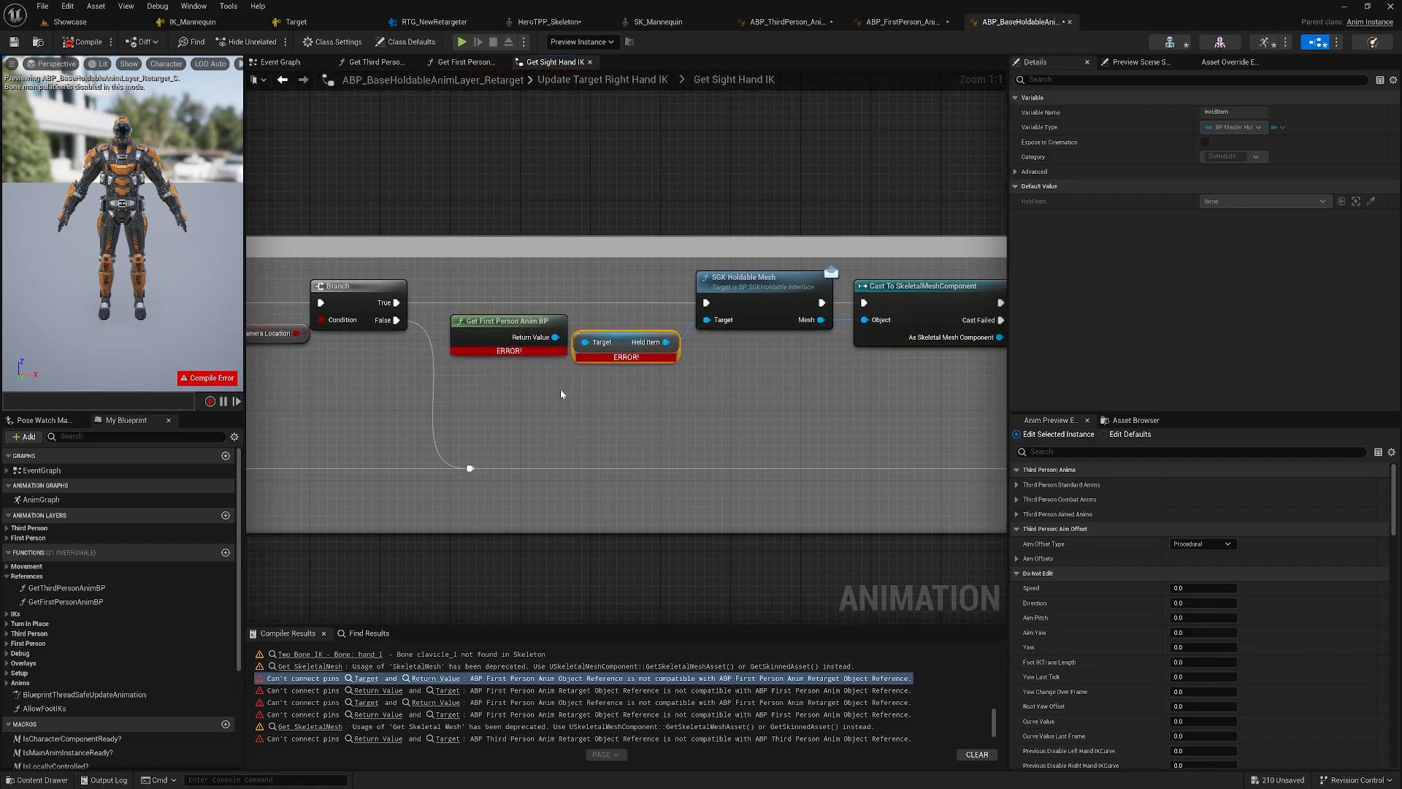
{"action": "key", "text": "Delete"}
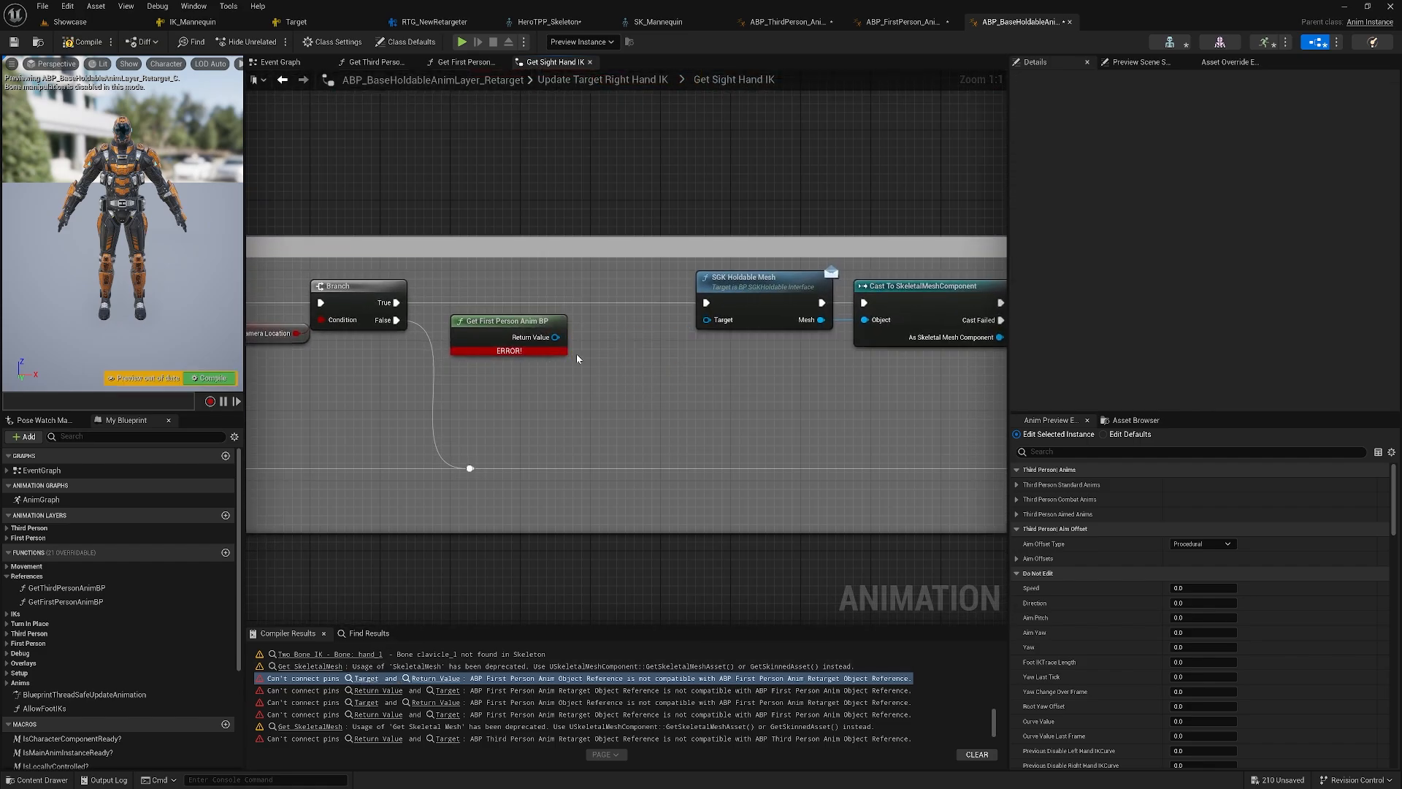
{"action": "left_click_drag", "start_coordinate": [555, 337], "coordinate": [584, 378]}
{"action": "type", "text": "held item"}
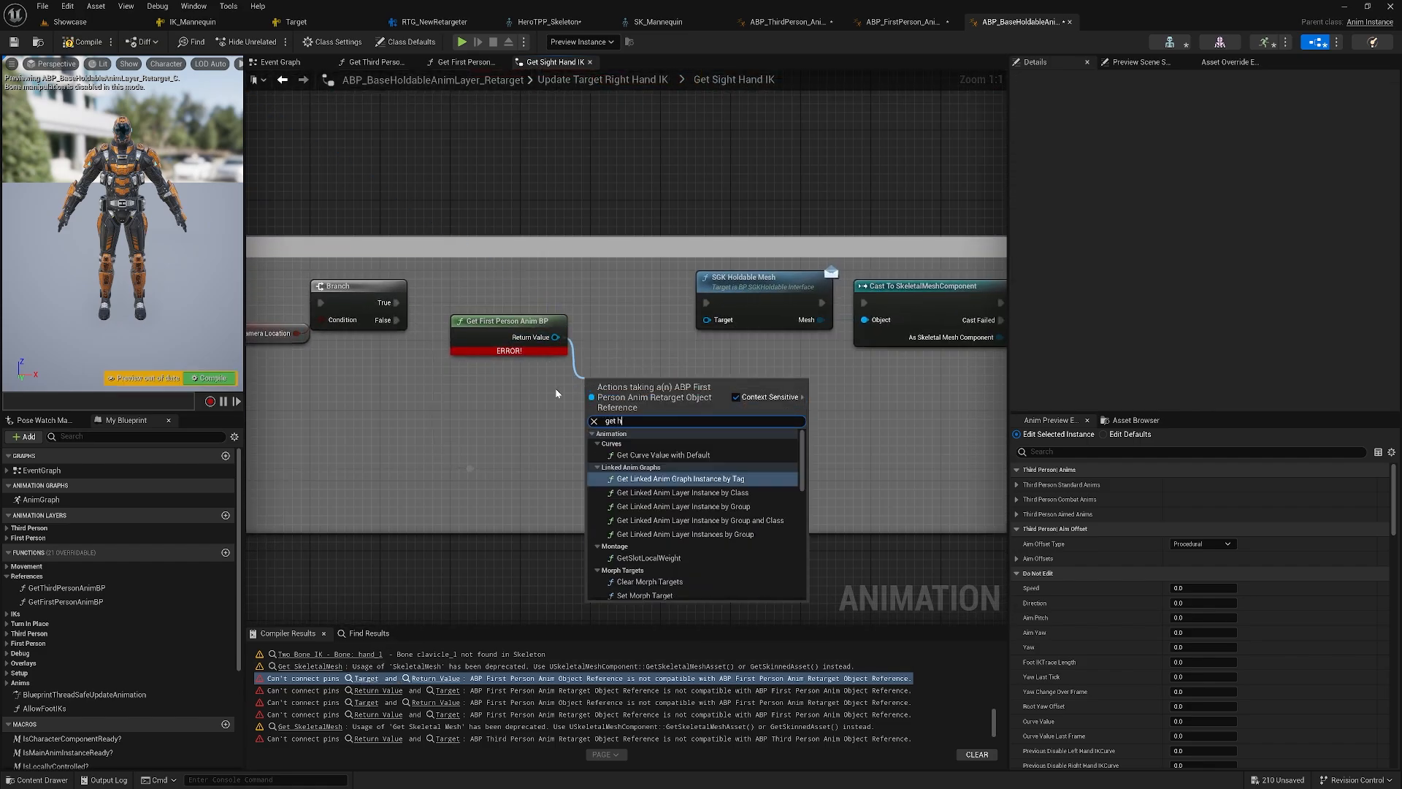
{"action": "key", "text": "Return"}
{"action": "left_click_drag", "start_coordinate": [675, 386], "coordinate": [707, 320]}
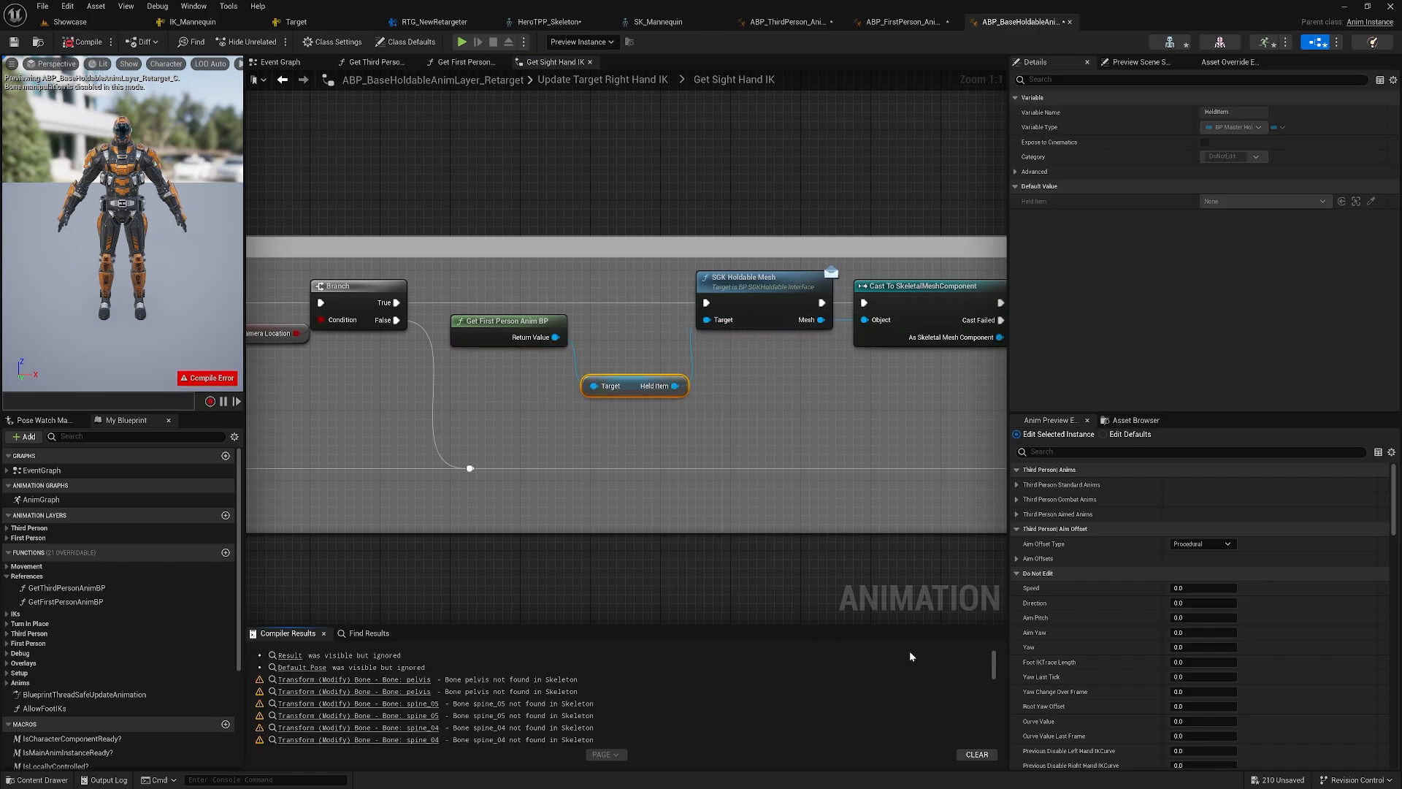
- Replace the faulty Held Item getter feeding Is Valid and SGK Get Weapon Inventory with a new one from Get First Person Anim BP, and compile
{"action": "left_click_drag", "start_coordinate": [993, 663], "coordinate": [984, 722]}
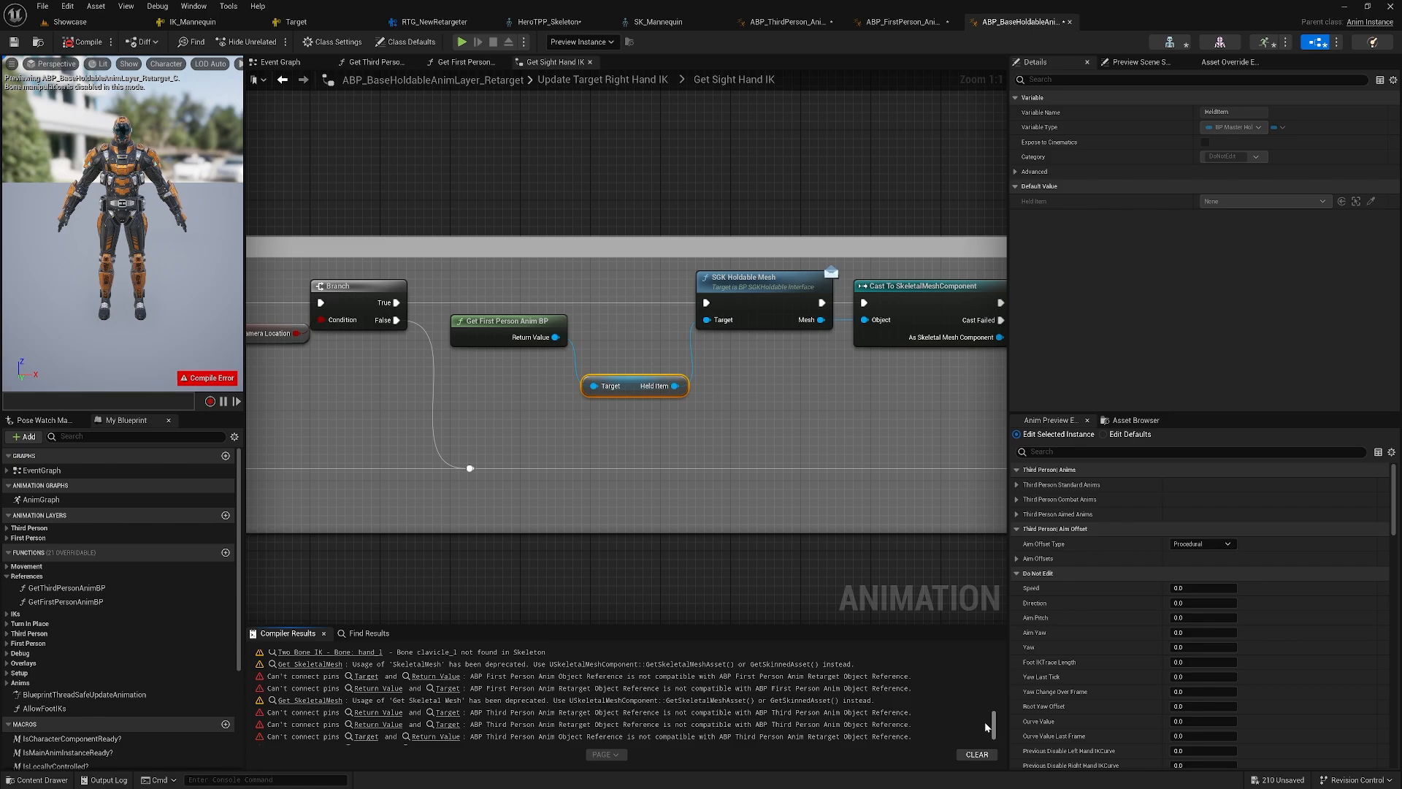
{"action": "left_click", "coordinate": [365, 675]}
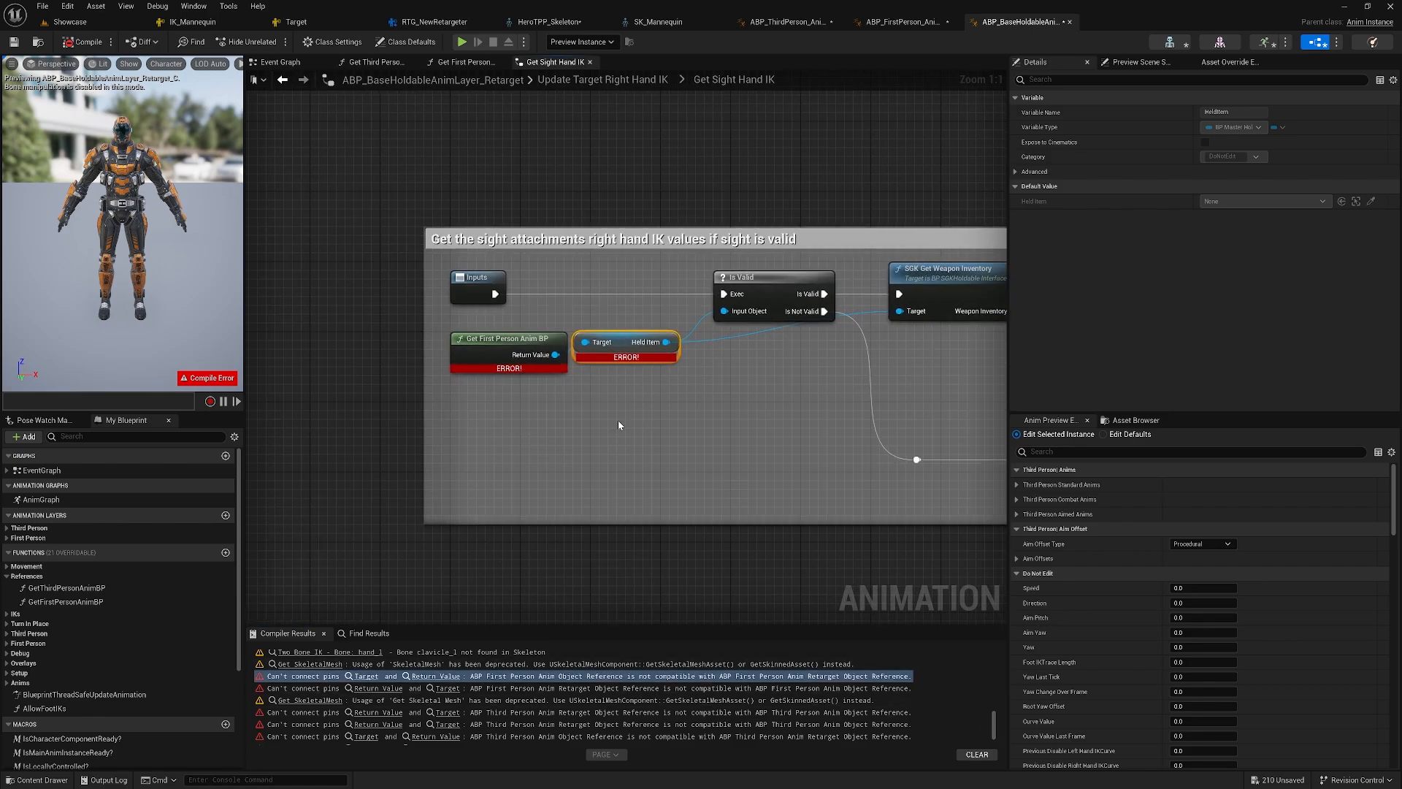
{"action": "left_click_drag", "start_coordinate": [540, 354], "coordinate": [580, 397]}
{"action": "type", "text": "ge"}
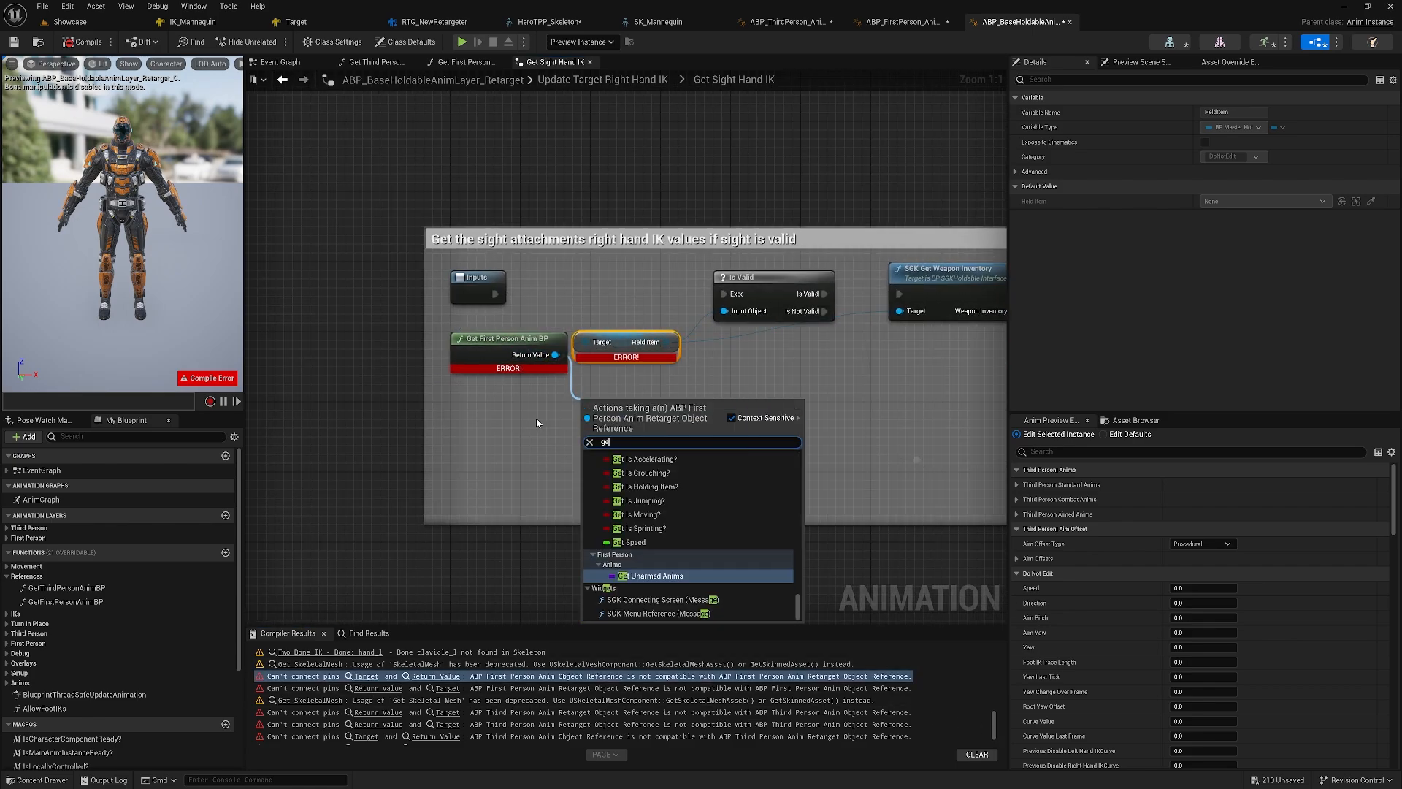
{"action": "type", "text": "t held i"}
{"action": "key", "text": "Return"}
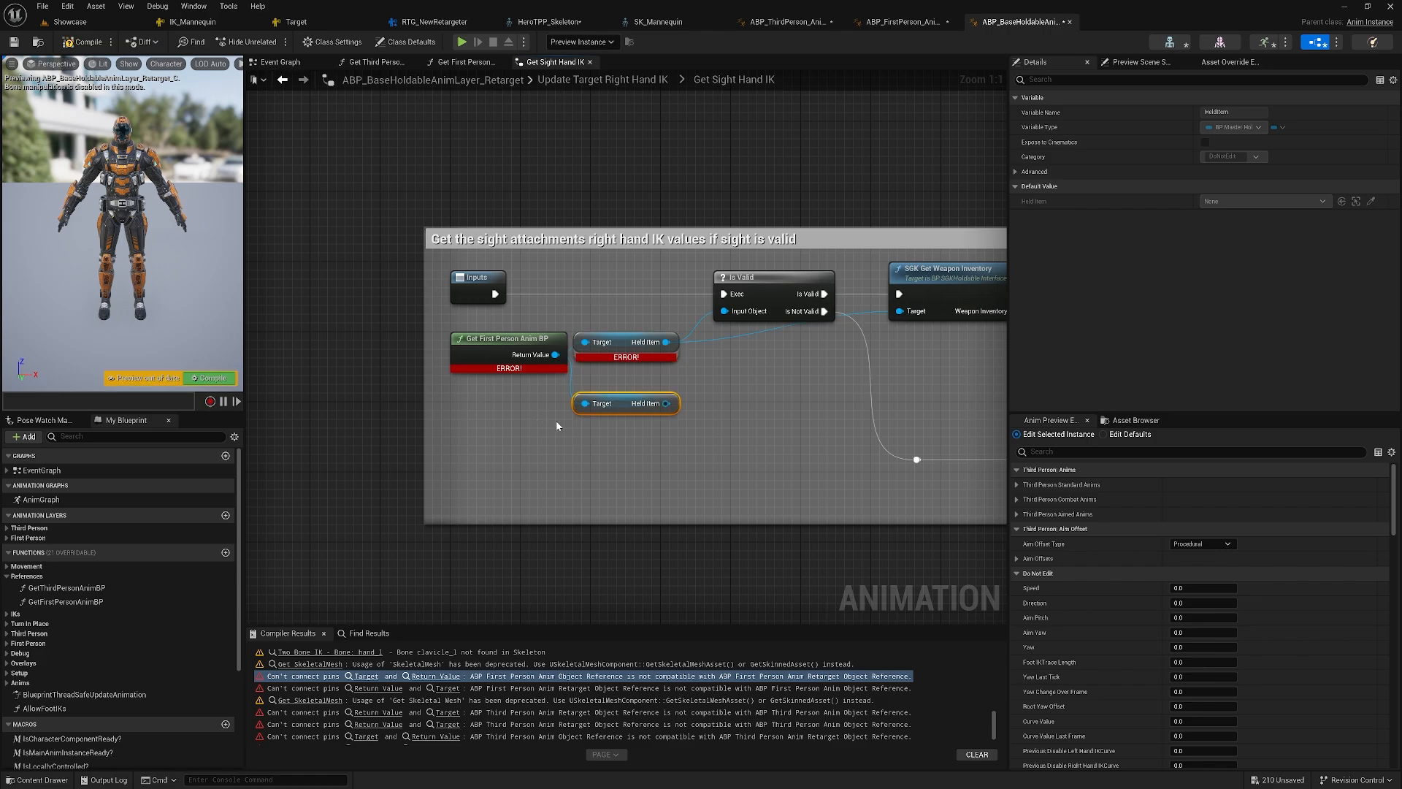
{"action": "key", "text": "Delete"}
{"action": "left_click_drag", "start_coordinate": [666, 403], "coordinate": [848, 312]}
{"action": "left_click", "coordinate": [82, 42]}
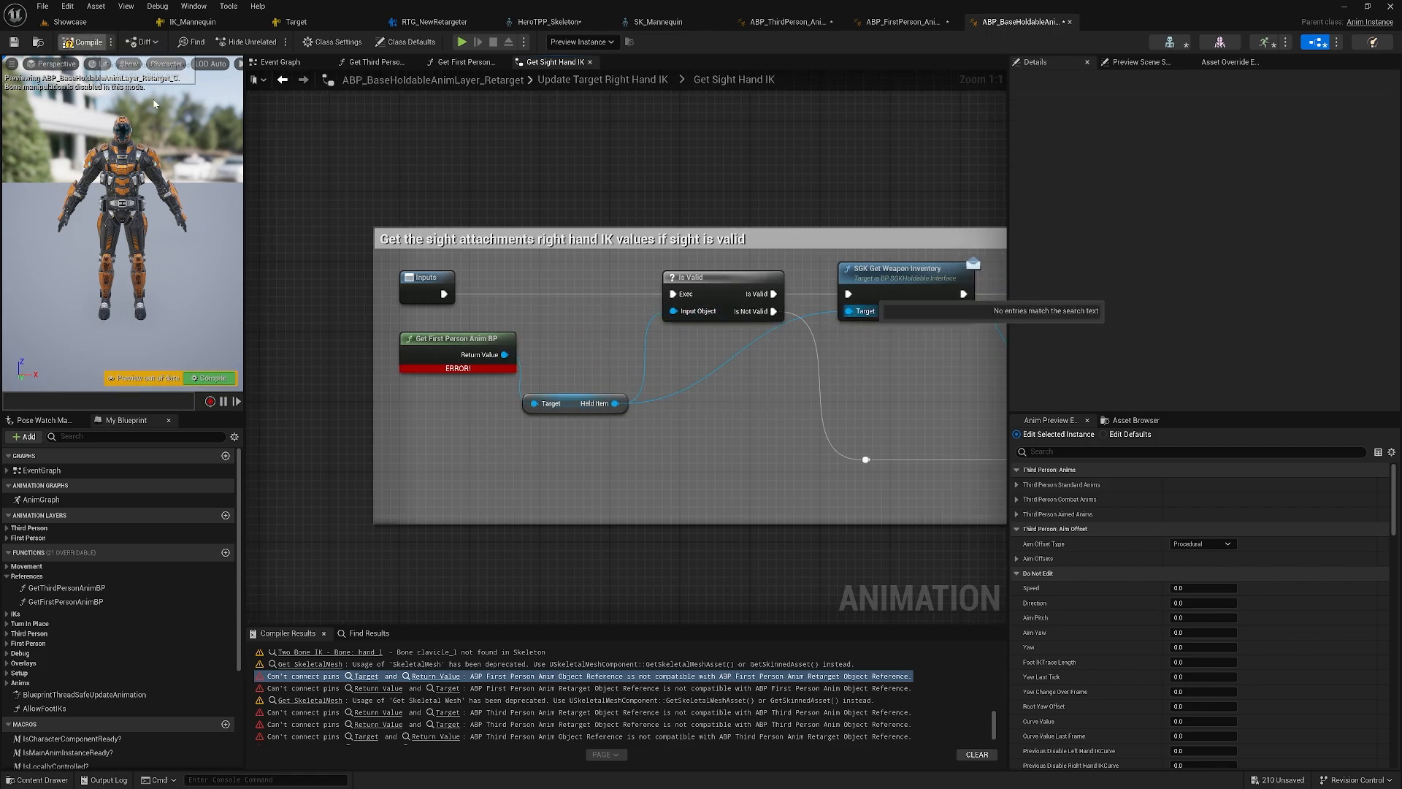
- In Bind Turn in Place Events, replace the faulty Bind Event to Play Turn in Place node with one created from Get Third Person Anim BP
{"action": "left_click_drag", "start_coordinate": [993, 672], "coordinate": [994, 734]}
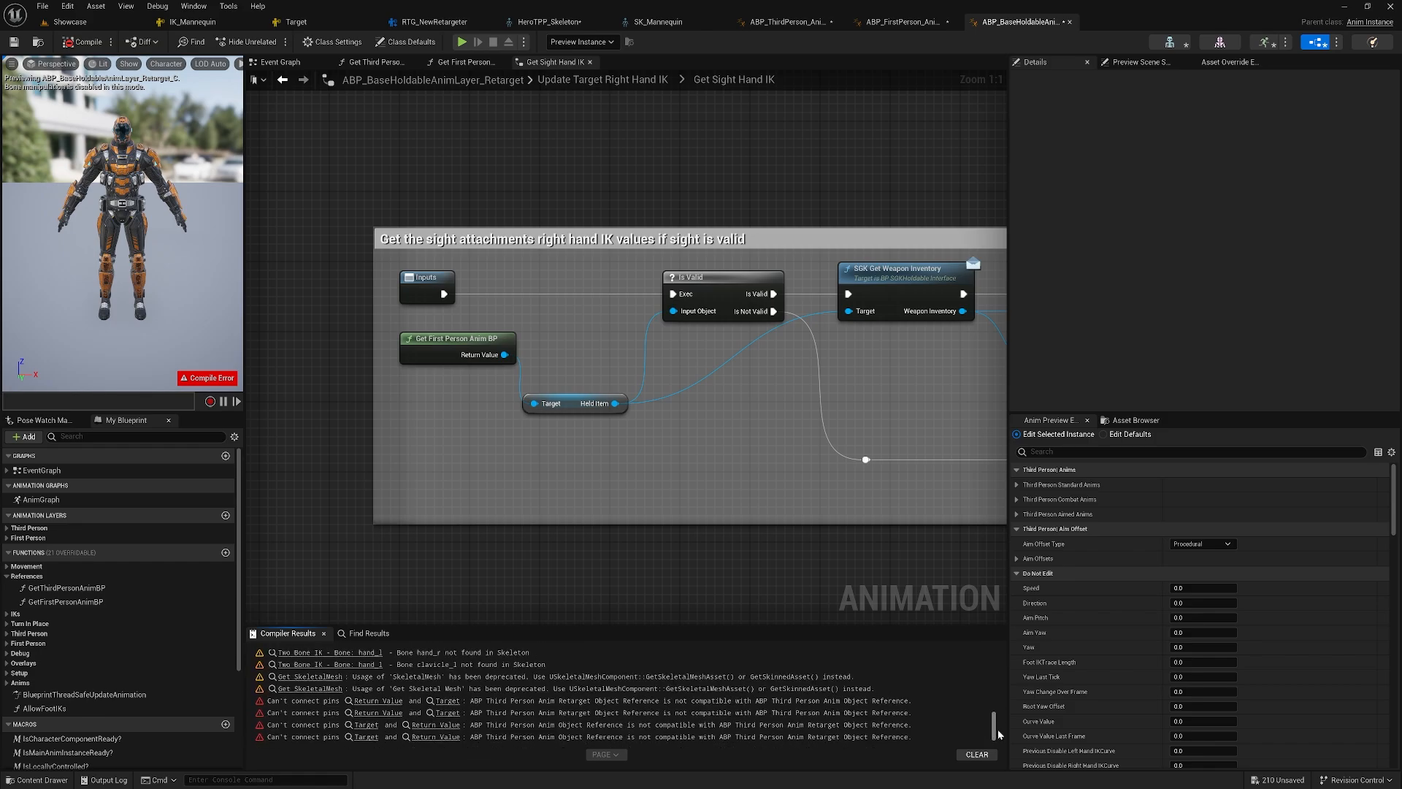
{"action": "left_click", "coordinate": [449, 701]}
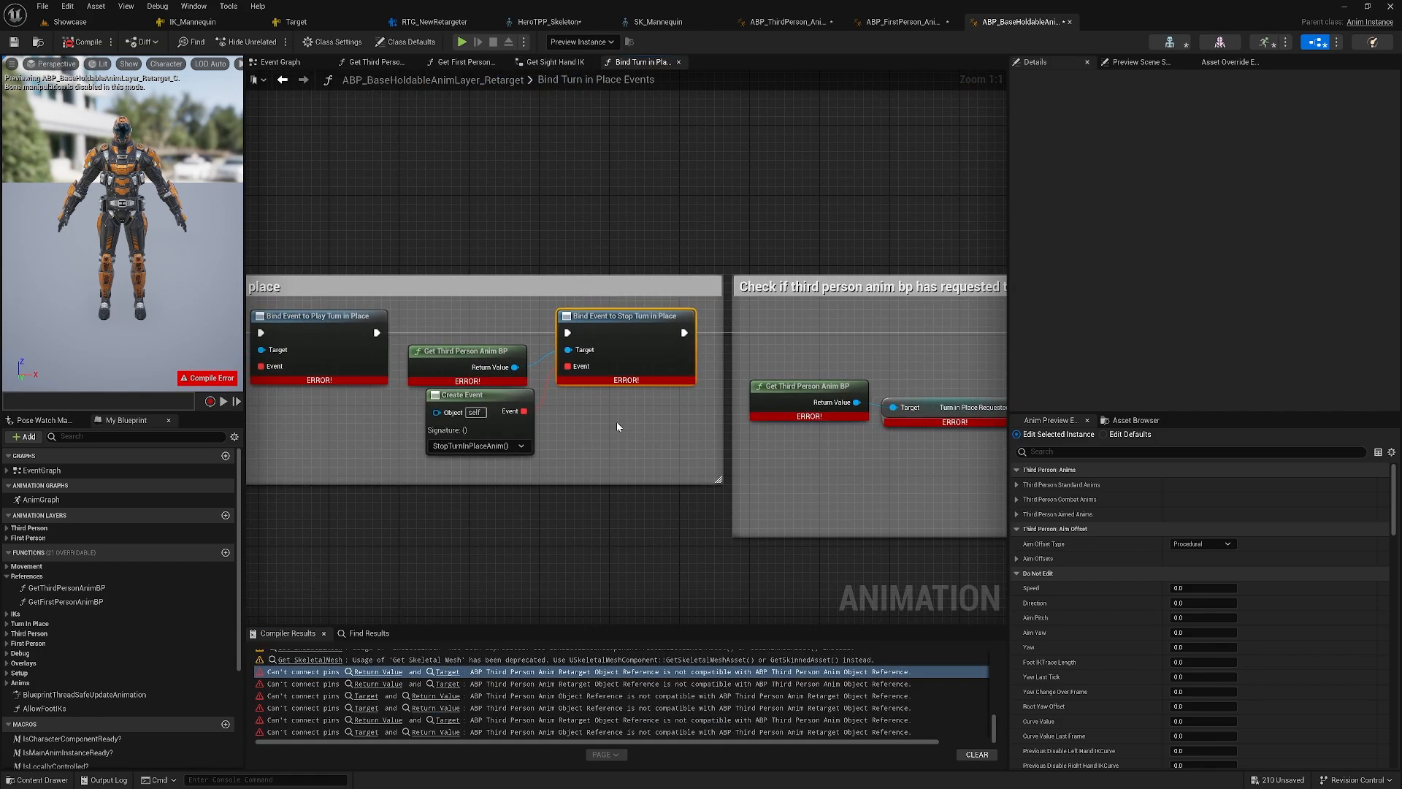
{"action": "right_click_drag", "start_coordinate": [339, 439], "coordinate": [625, 425]}
{"action": "left_click", "coordinate": [578, 328]}
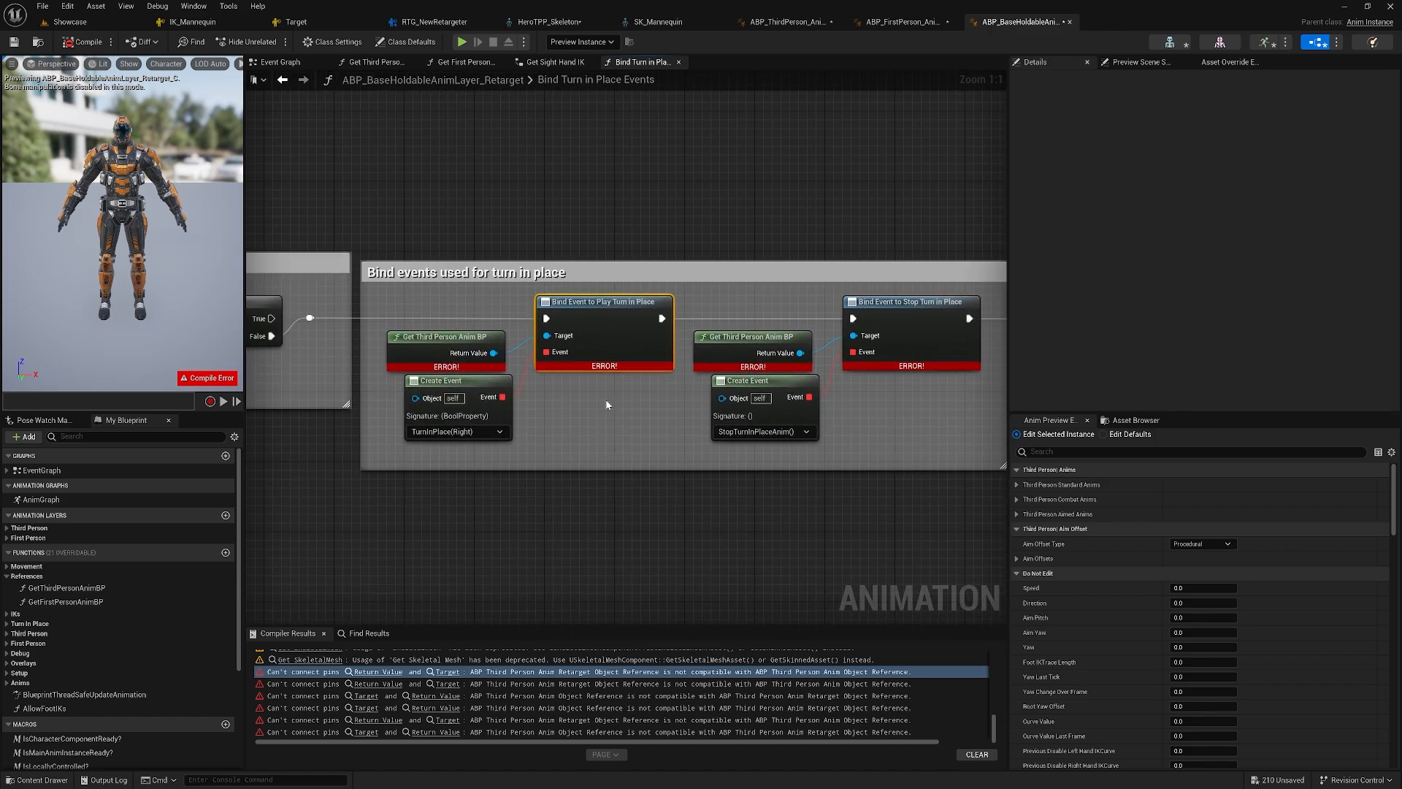
{"action": "key", "text": "Delete"}
{"action": "left_click_drag", "start_coordinate": [494, 352], "coordinate": [552, 301]}
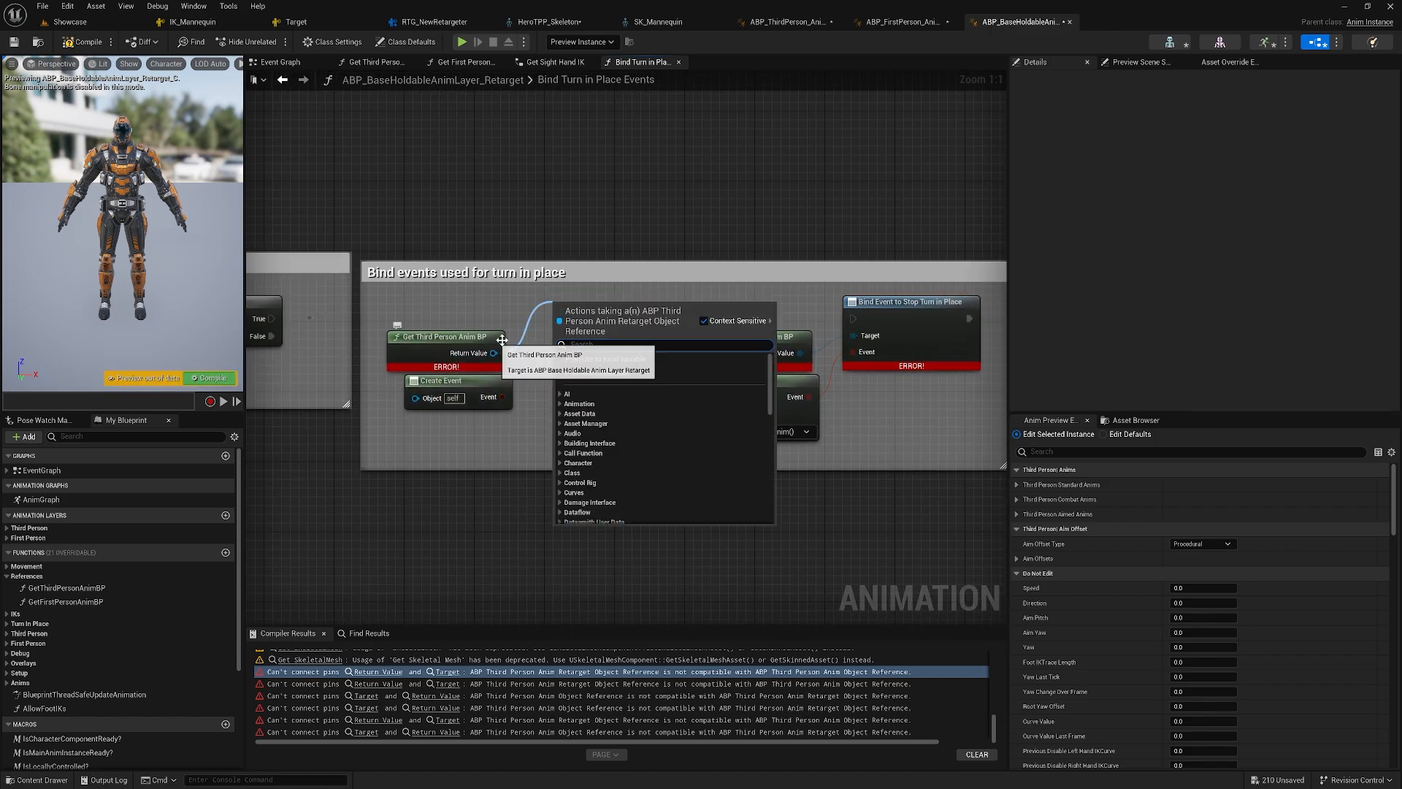
{"action": "type", "text": "bi"}
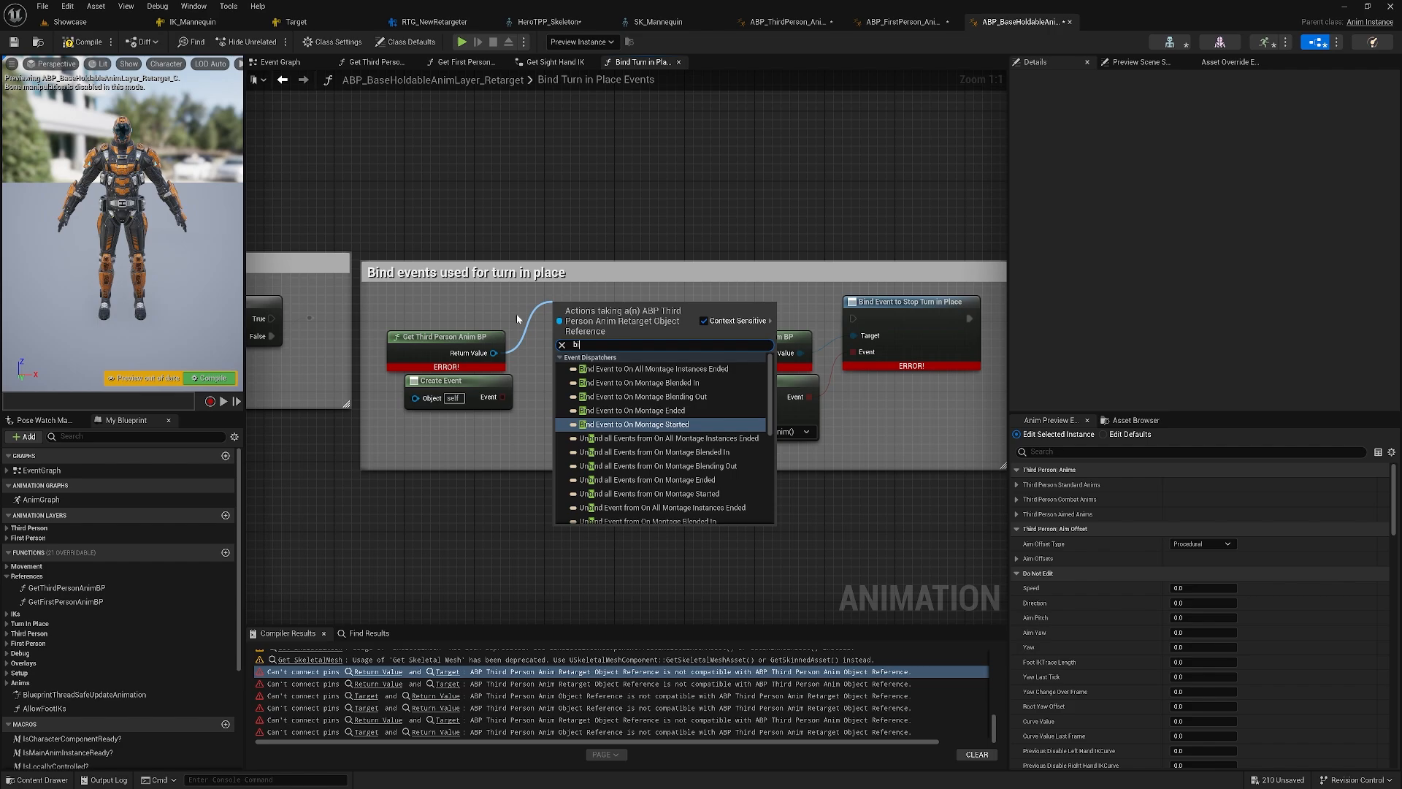
{"action": "type", "text": "nd event turn"}
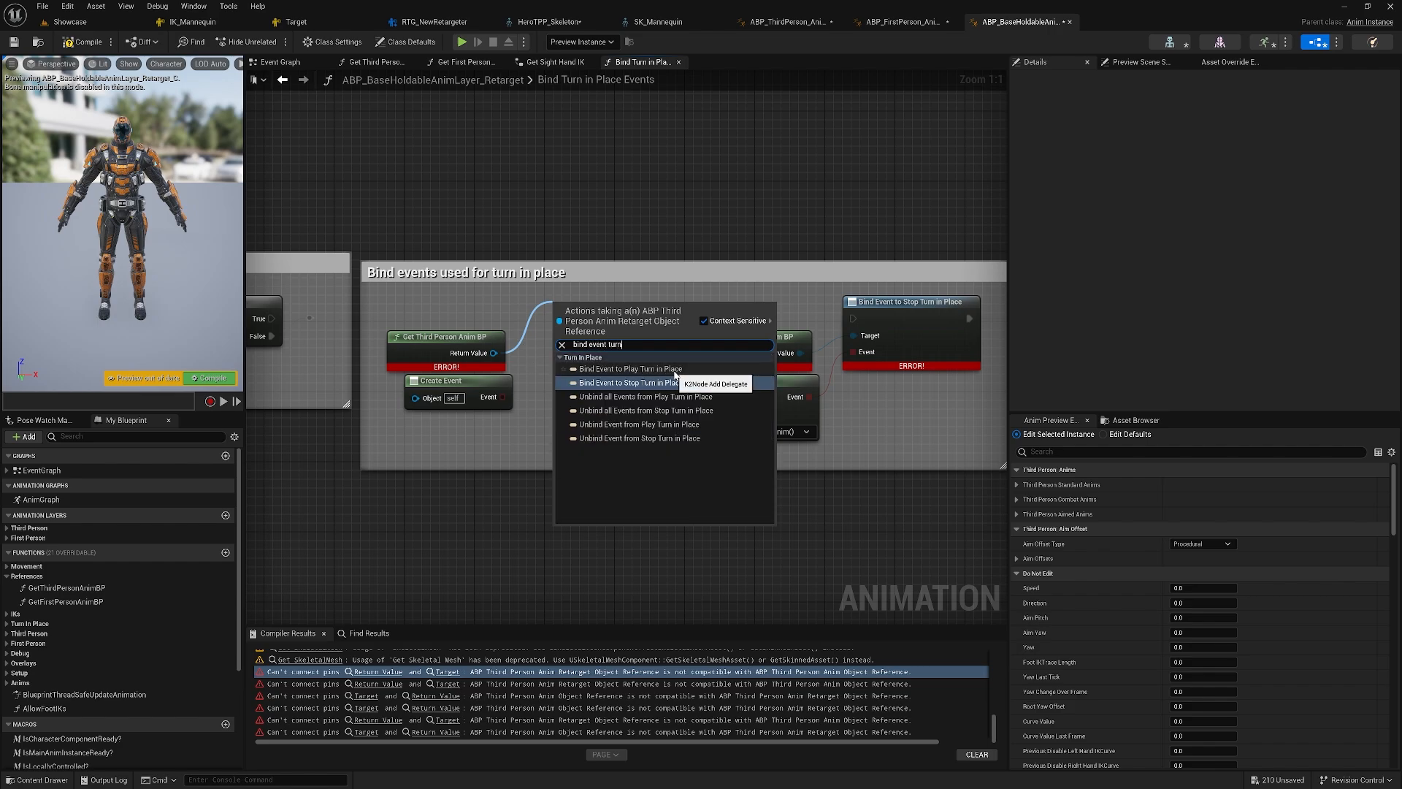
{"action": "left_click", "coordinate": [643, 368]}
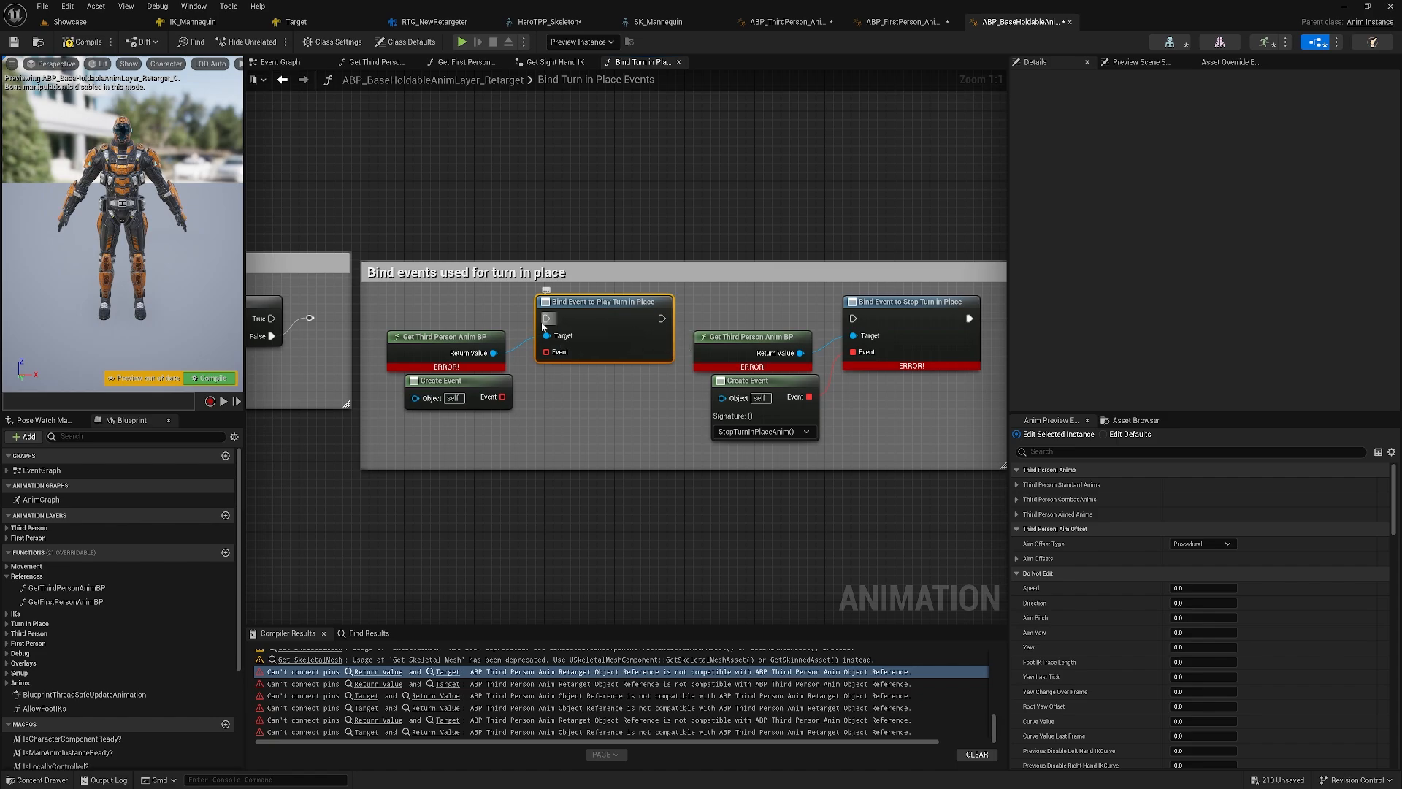
- Wire the new Play Turn in Place binding to its execution line and Create Event node, and select the TurnInPlace function
{"action": "left_click_drag", "start_coordinate": [550, 356], "coordinate": [502, 398]}
{"action": "right_click_drag", "start_coordinate": [628, 344], "coordinate": [657, 311]}
{"action": "left_click", "coordinate": [491, 400]}
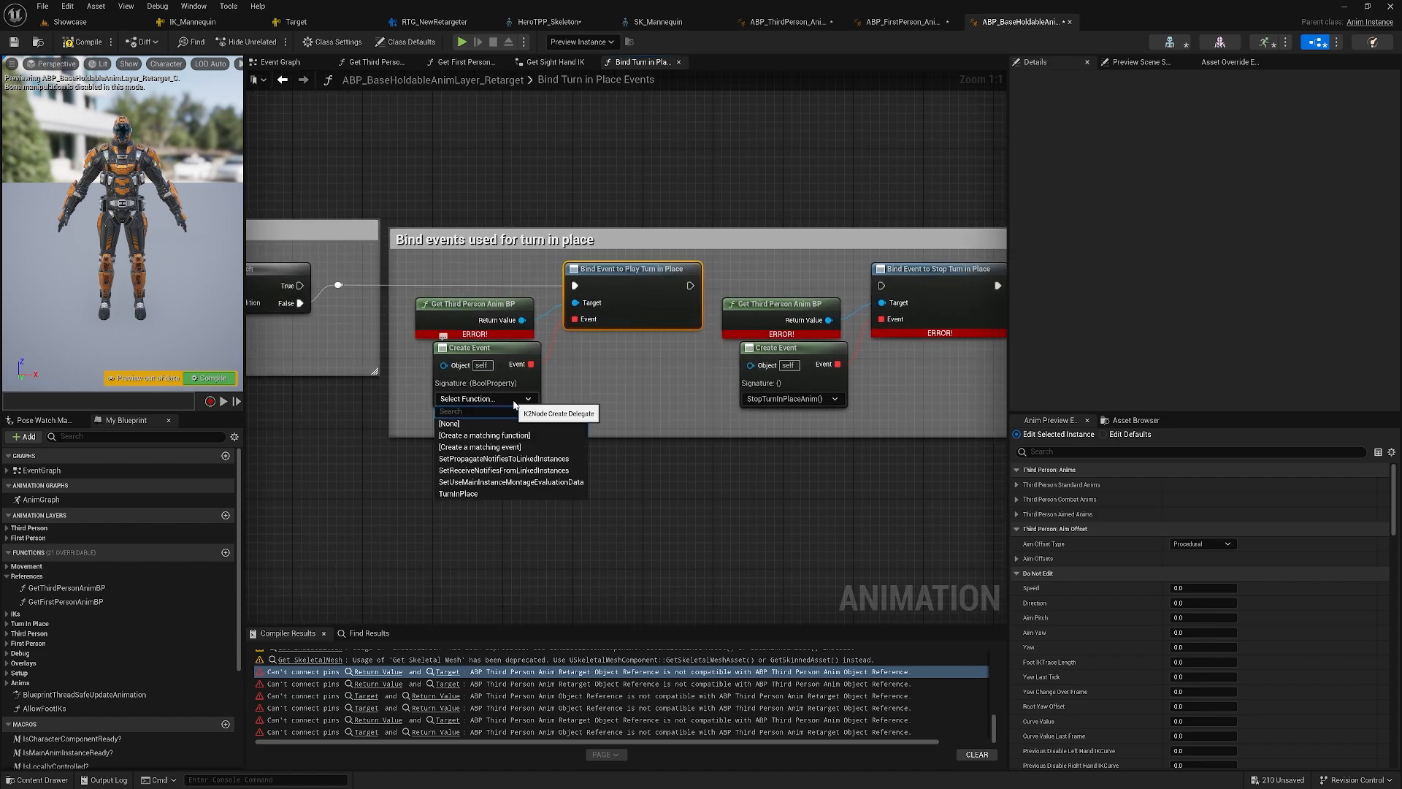
{"action": "left_click", "coordinate": [480, 492]}
- Replace the faulty Bind Event to Stop Turn in Place node with one created from its Get Third Person Anim BP return value
{"action": "right_click_drag", "start_coordinate": [938, 332], "coordinate": [687, 387]}
{"action": "key", "text": "Delete"}
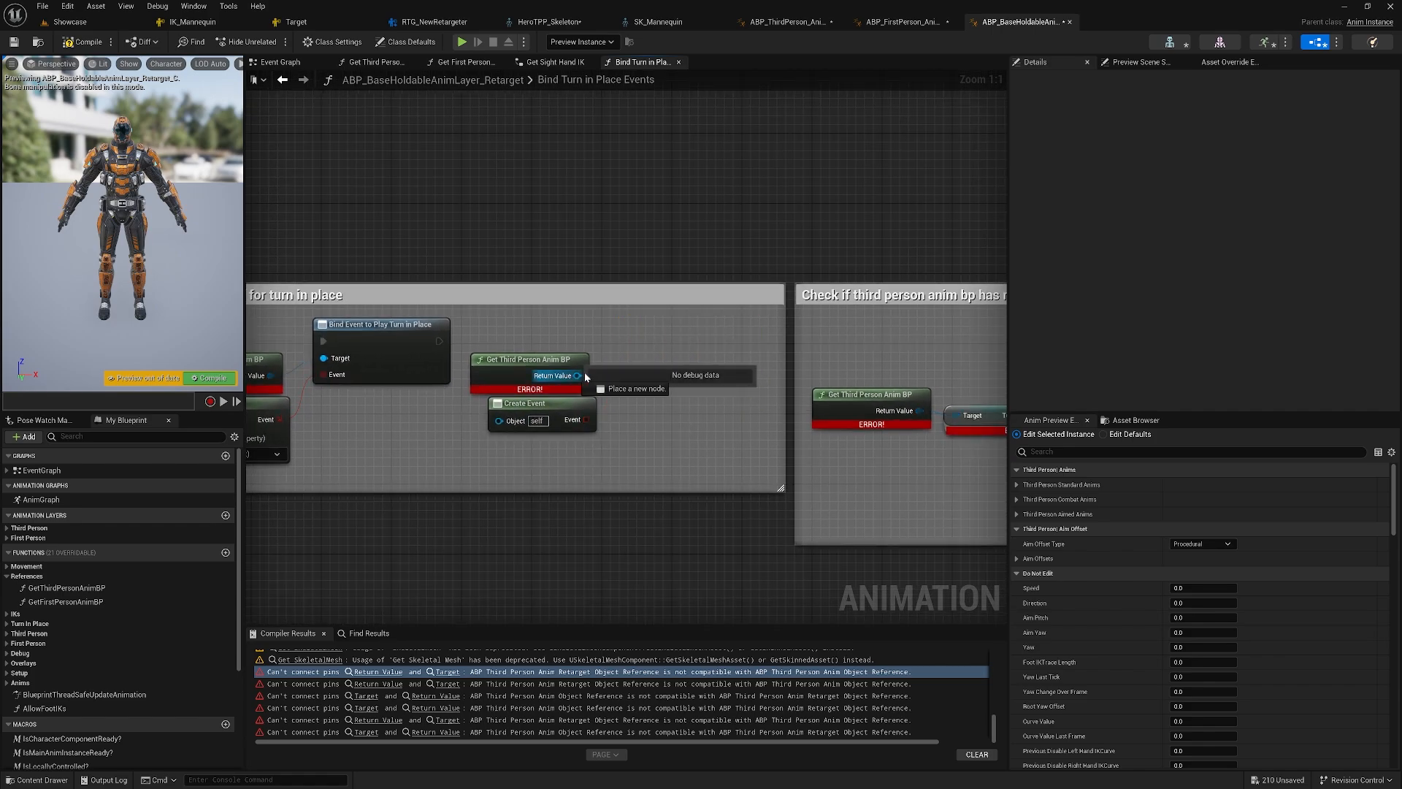
{"action": "left_click_drag", "start_coordinate": [578, 374], "coordinate": [634, 343]}
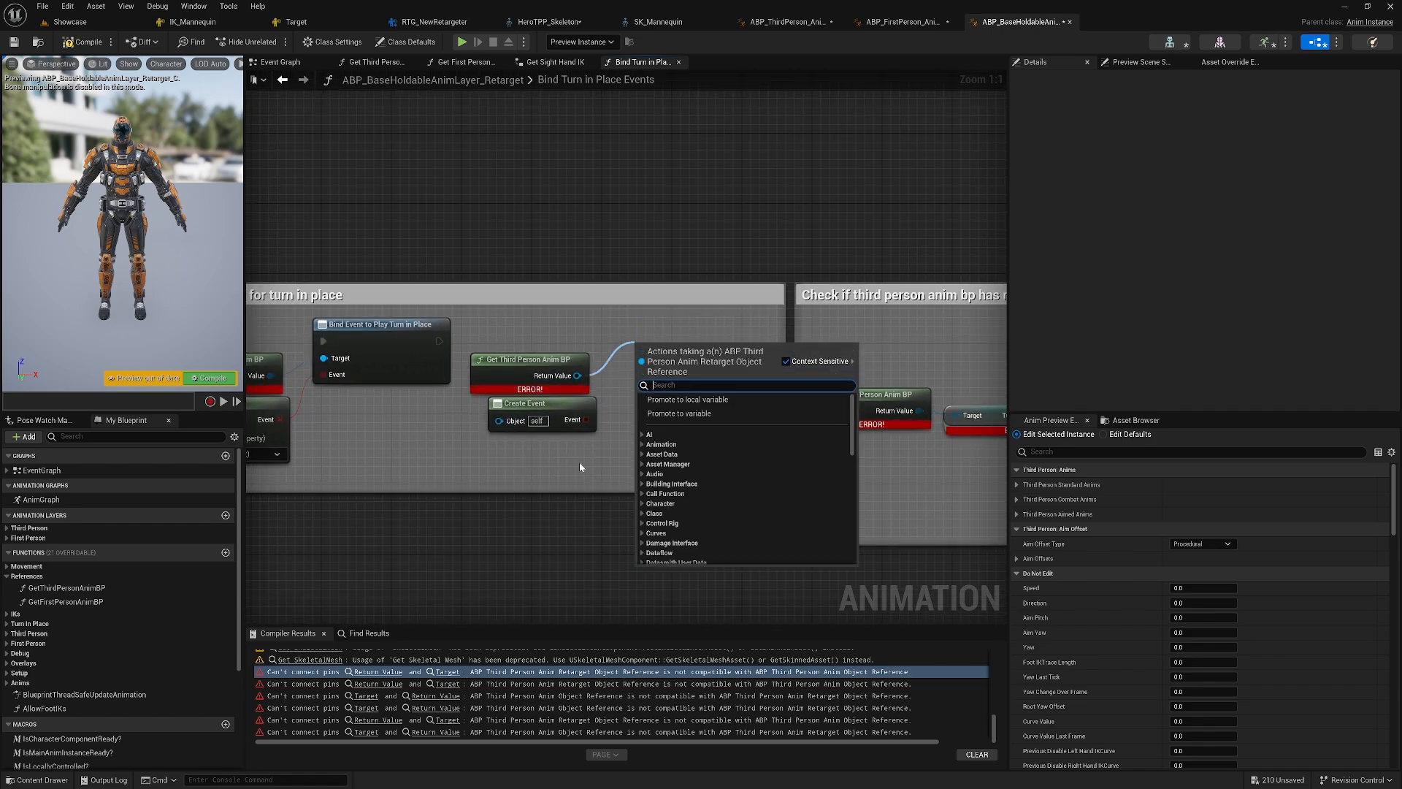
{"action": "type", "text": "bind even"}
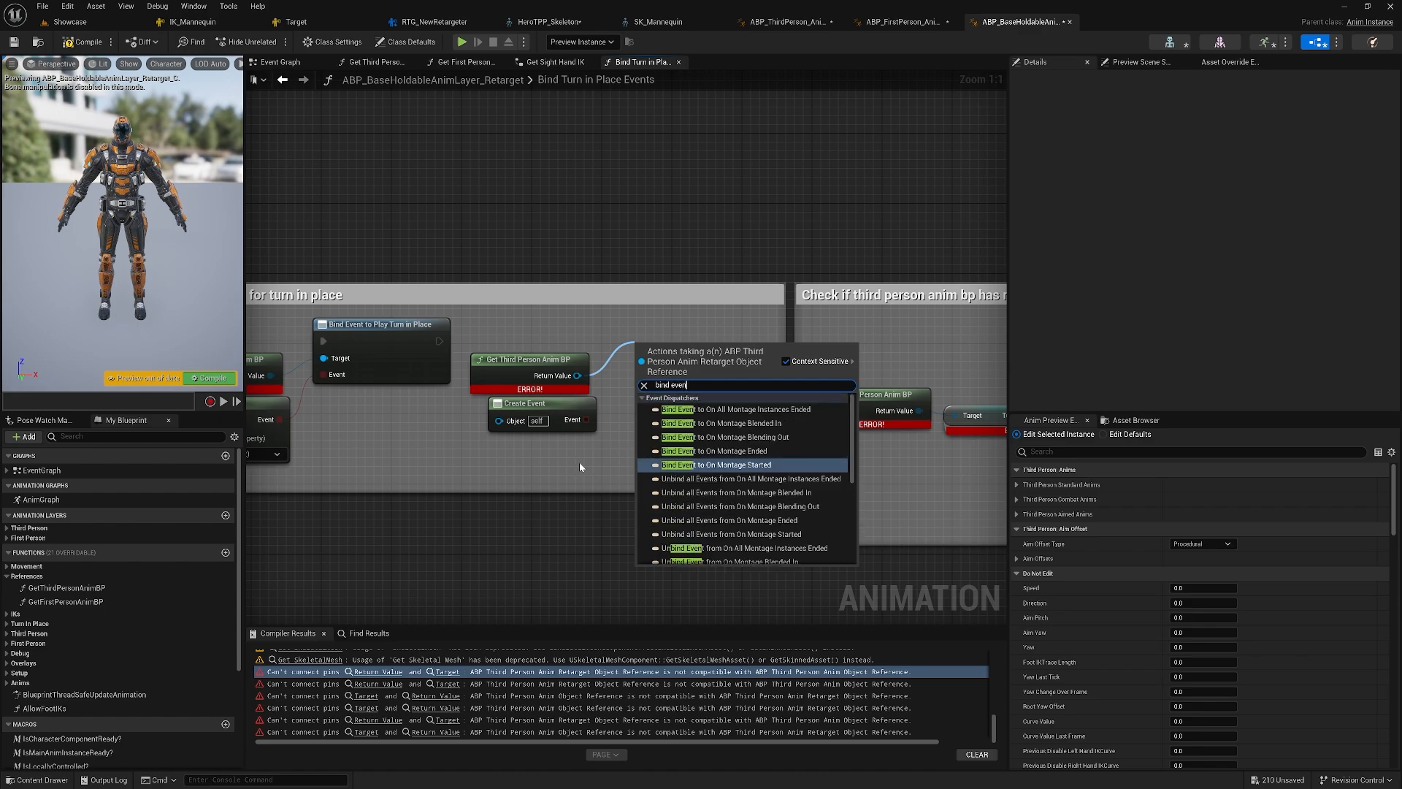
{"action": "type", "text": "t stop"}
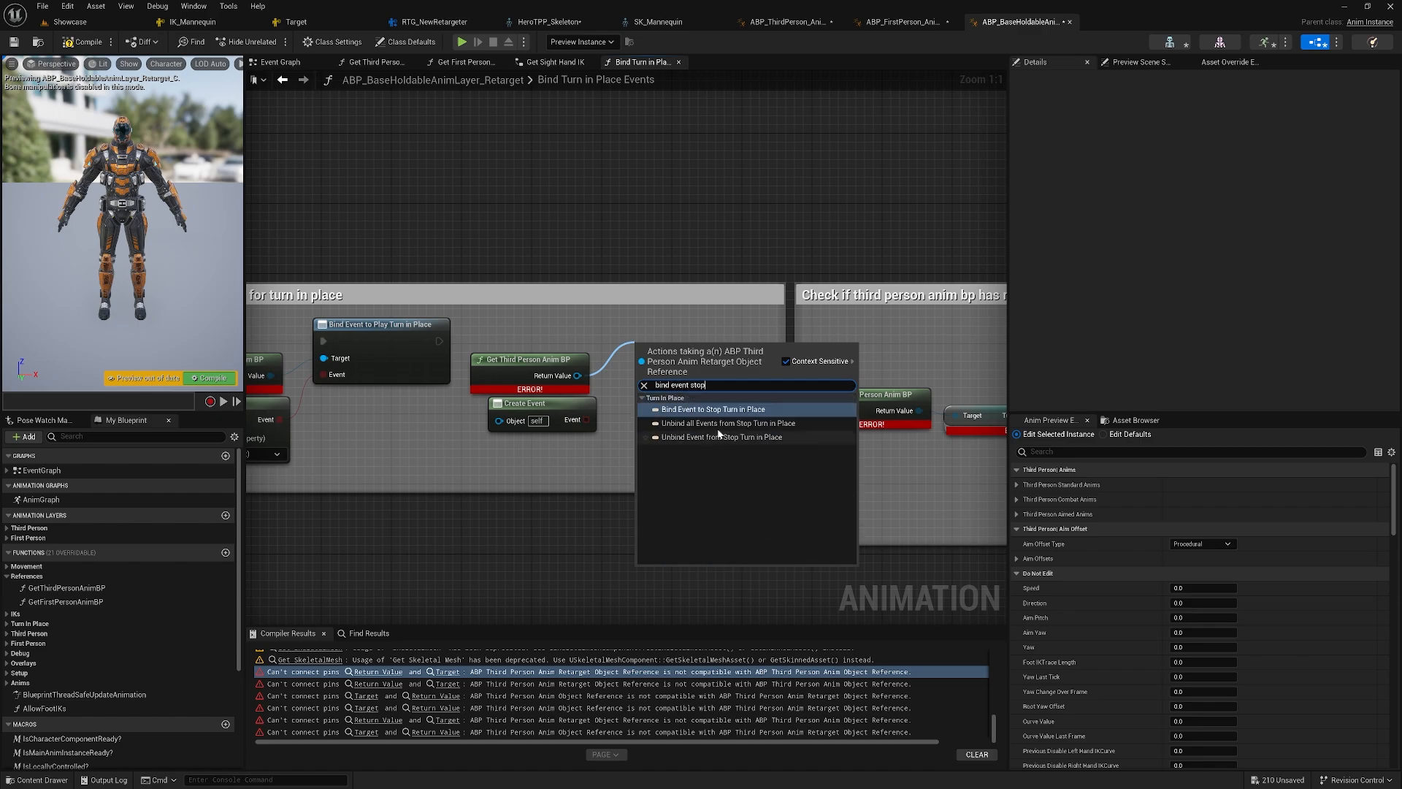
{"action": "left_click", "coordinate": [777, 413]}
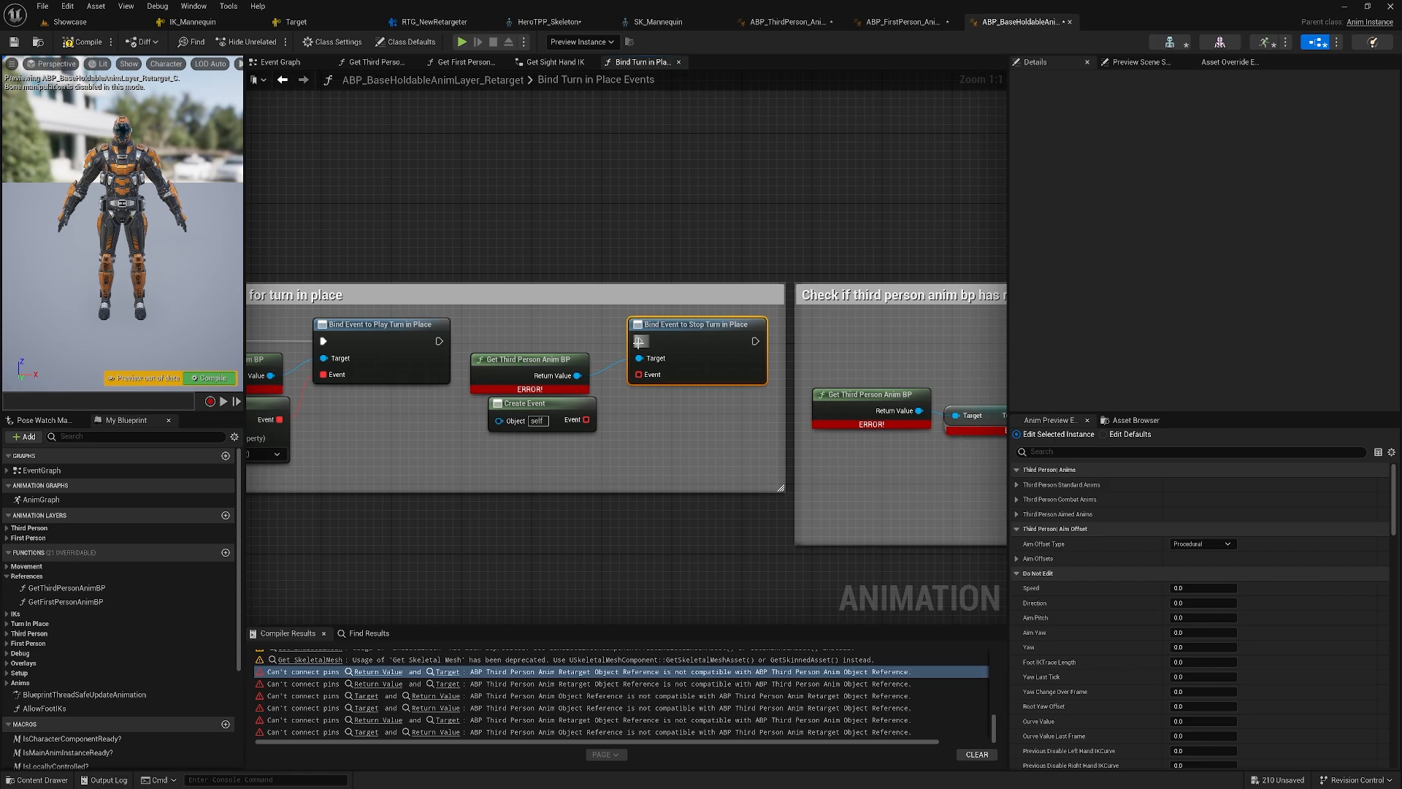
- Wire the new Stop Turn in Place binding to the Play binding and its Create Event node, and select the StopTurnInPlaceAnim function
{"action": "left_click_drag", "start_coordinate": [638, 342], "coordinate": [449, 345]}
{"action": "left_click_drag", "start_coordinate": [638, 374], "coordinate": [586, 419]}
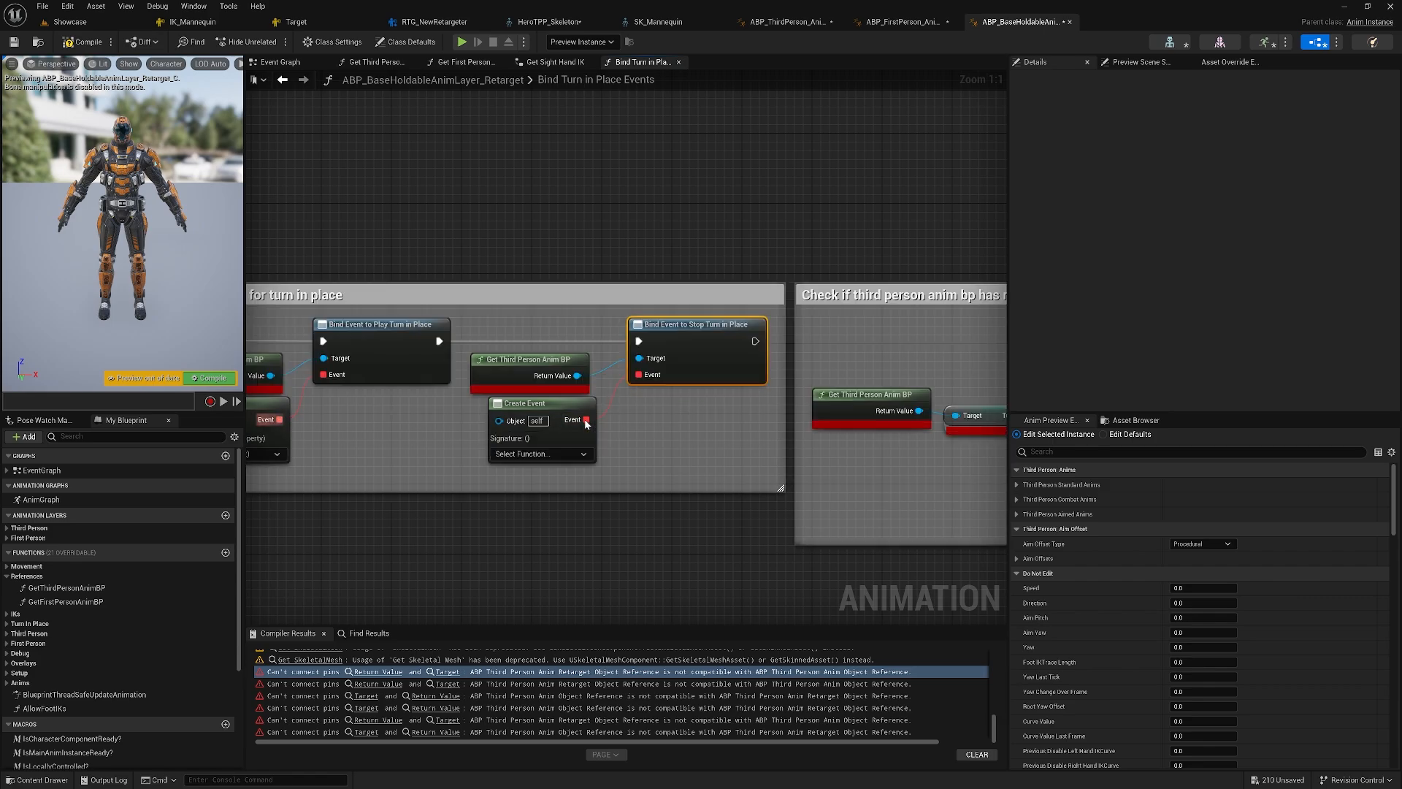
{"action": "right_click_drag", "start_coordinate": [623, 451], "coordinate": [670, 432]}
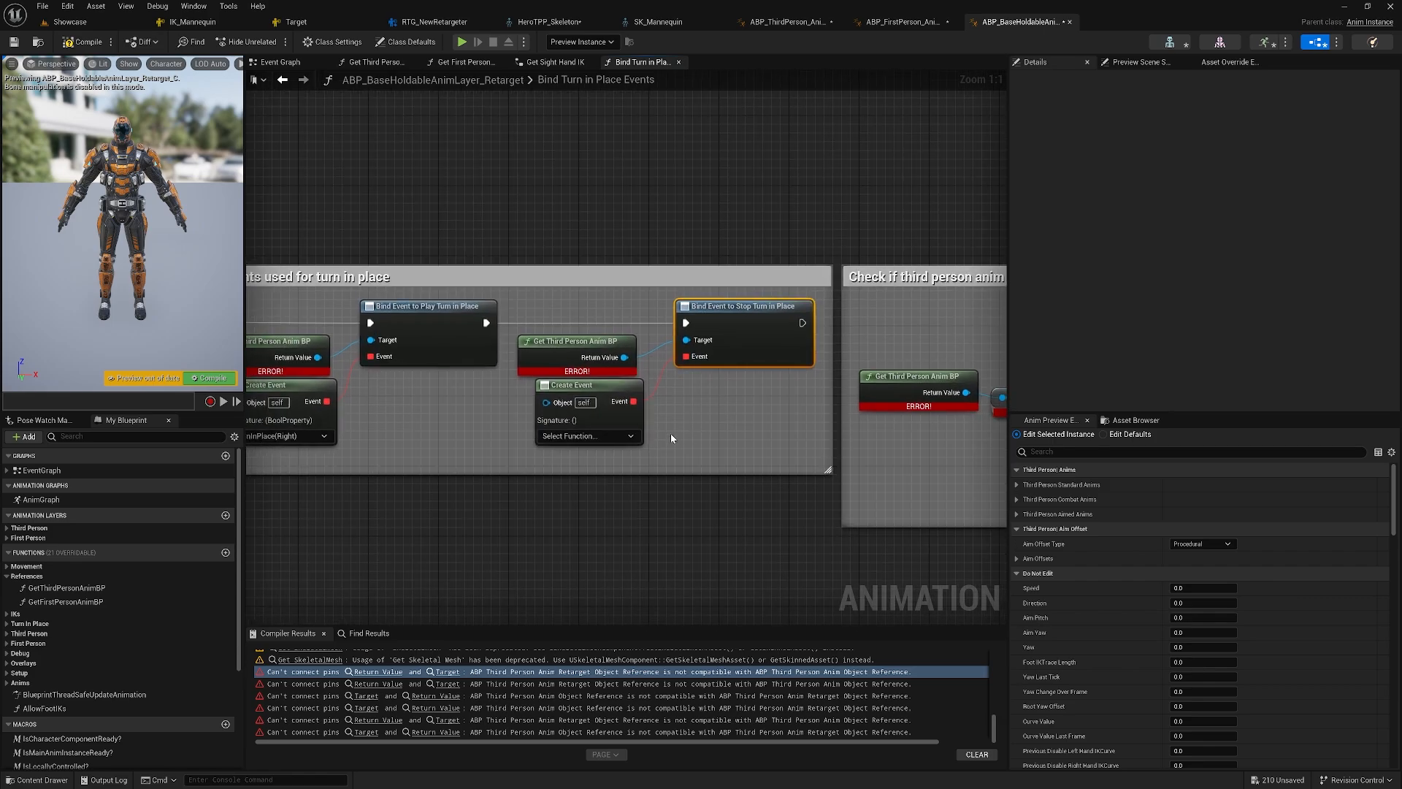
{"action": "left_click", "coordinate": [584, 436]}
{"action": "scroll", "coordinate": [595, 515], "scroll_direction": "down", "scroll_amount": 3}
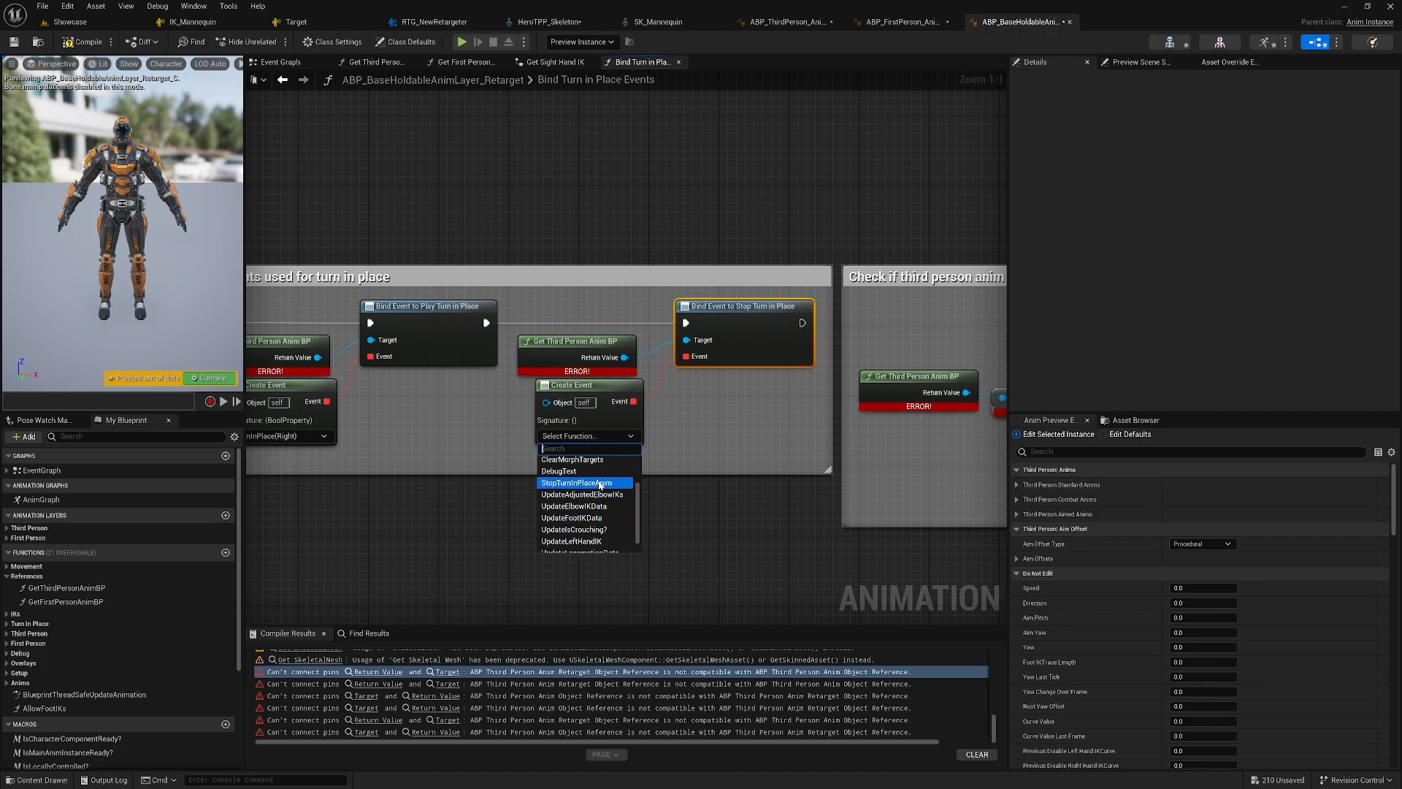
{"action": "left_click", "coordinate": [594, 485]}
{"action": "left_click", "coordinate": [714, 438]}
- Replace the faulty Turn in Place Requested getter with one from Get Third Person Anim BP, wired into the comparison and select logic
{"action": "right_click_drag", "start_coordinate": [757, 421], "coordinate": [416, 427]}
{"action": "right_click_drag", "start_coordinate": [616, 431], "coordinate": [538, 409]}
{"action": "left_click_drag", "start_coordinate": [535, 355], "coordinate": [549, 442]}
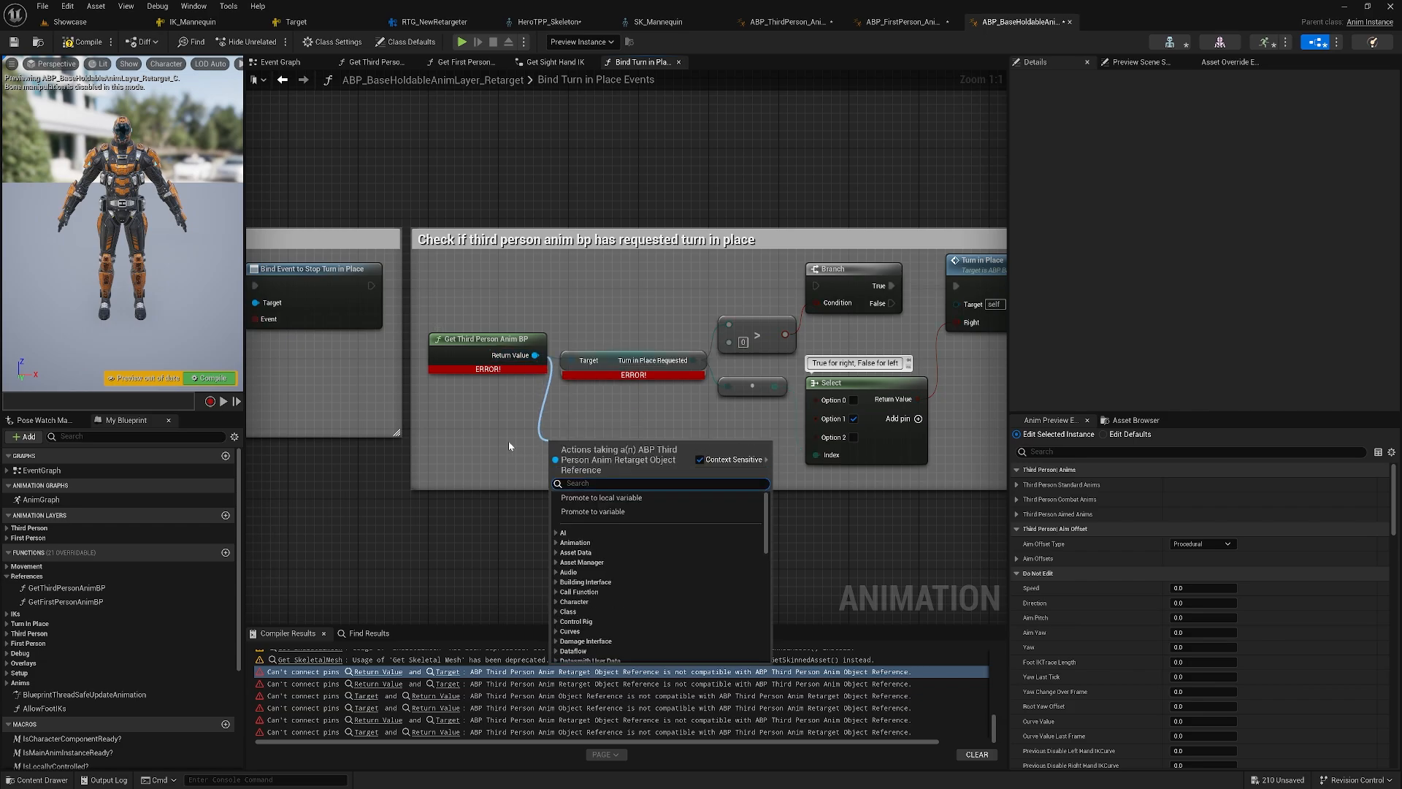
{"action": "type", "text": "get turnin"}
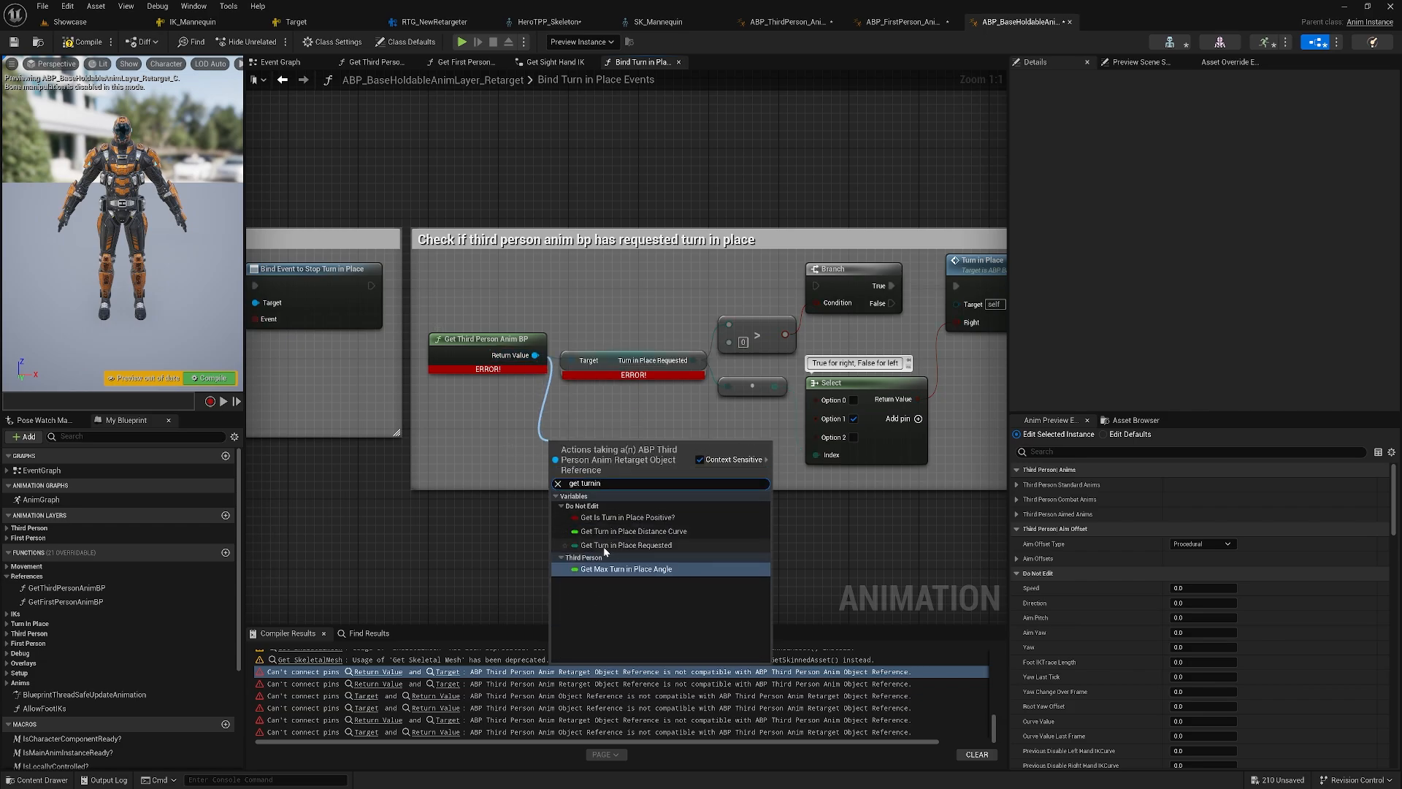
{"action": "left_click", "coordinate": [606, 546]}
{"action": "left_click_drag", "start_coordinate": [685, 448], "coordinate": [729, 324]}
{"action": "left_click_drag", "start_coordinate": [659, 327], "coordinate": [645, 370]}
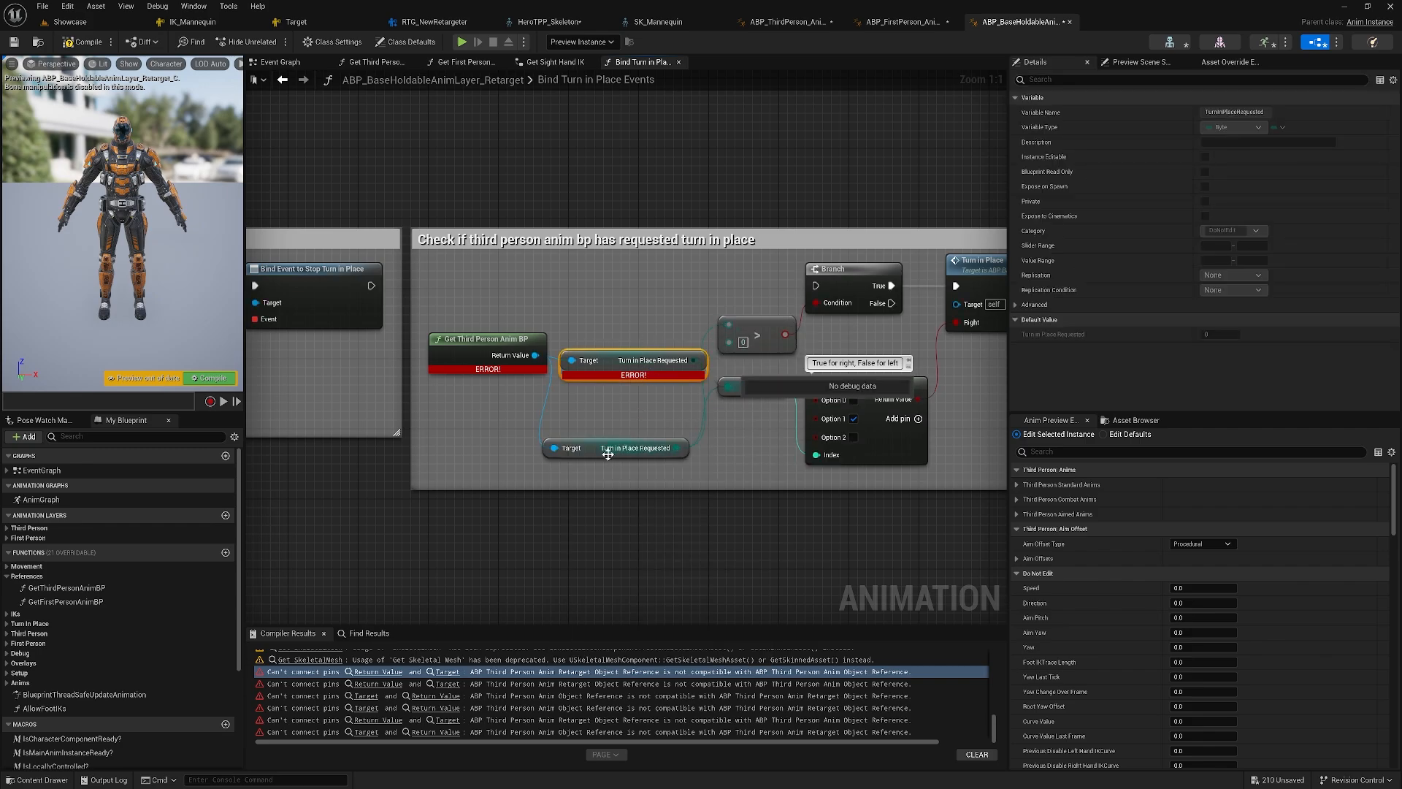
{"action": "key", "text": "Delete"}
{"action": "left_click_drag", "start_coordinate": [608, 454], "coordinate": [616, 366]}
- Connect the Bind Event to Stop Turn in Place execution output to the Branch and recompile the animation blueprint
{"action": "left_click_drag", "start_coordinate": [371, 285], "coordinate": [816, 286]}
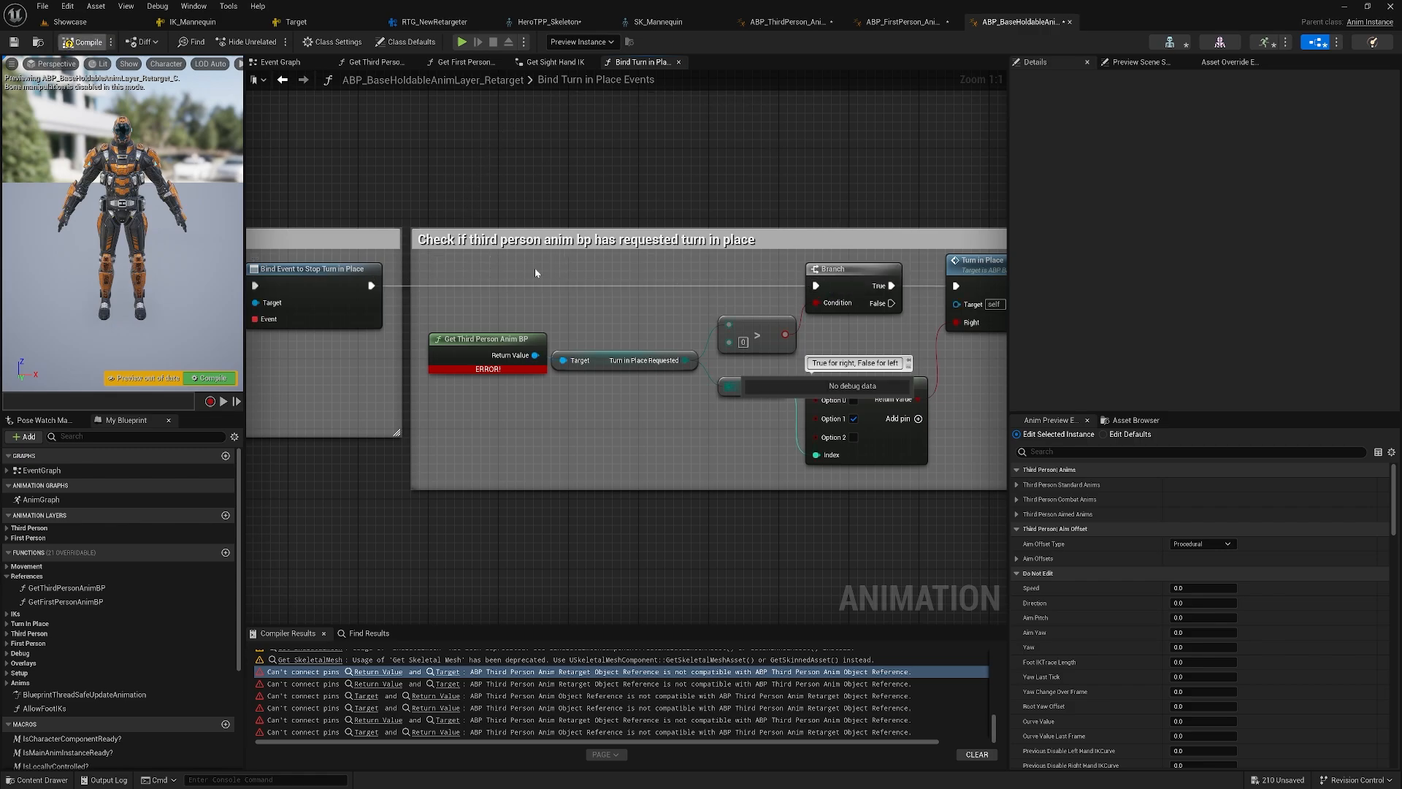
{"action": "key", "text": "F7"}
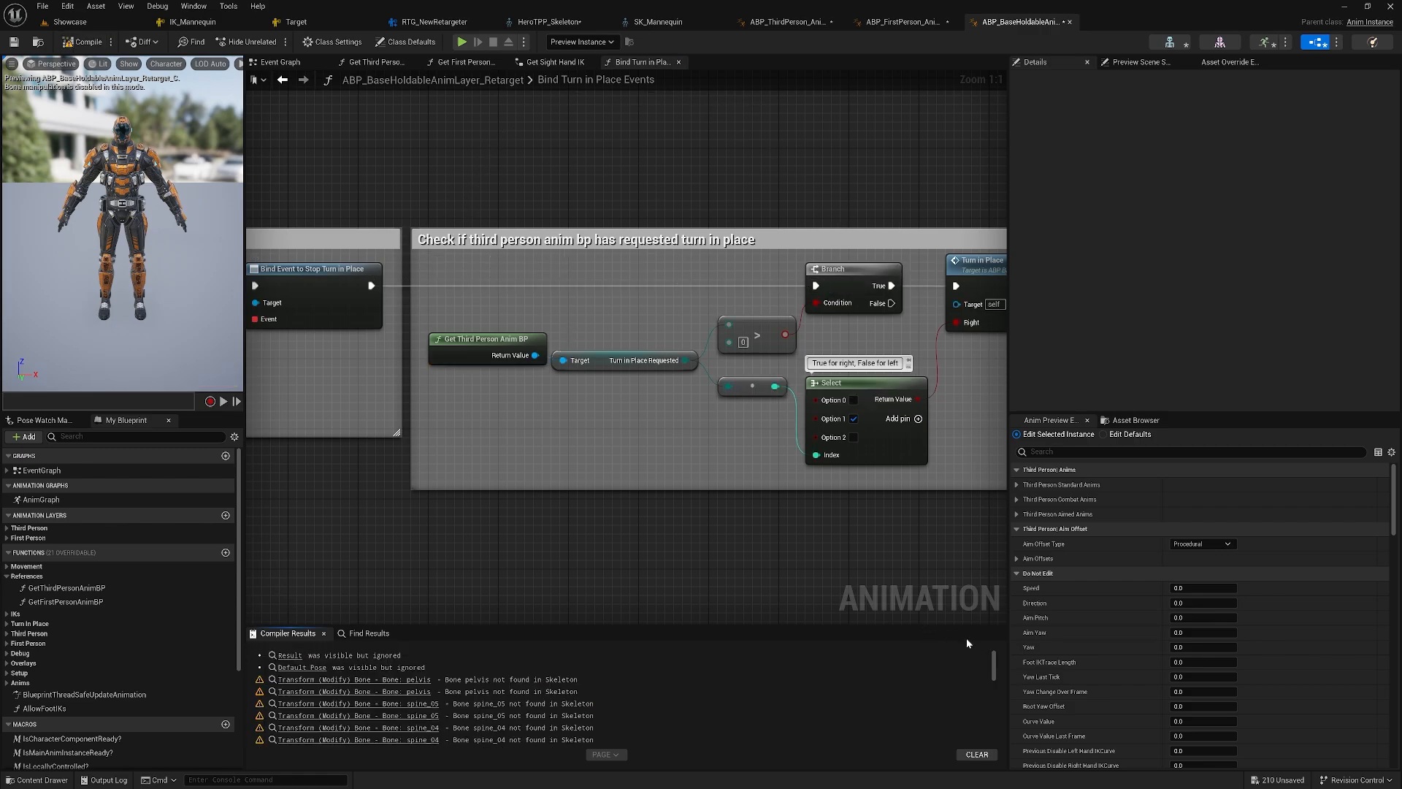
{"action": "mouse_move", "coordinate": [997, 664]}
{"action": "left_mouse_down"}
{"action": "mouse_move", "coordinate": [995, 739]}
{"action": "mouse_move", "coordinate": [992, 658]}
{"action": "left_mouse_up"}
- Go to the pelvis bone warning and examine the Transform (Modify) Bone nodes in the Procedural AimOffset section of ThirdPerson_AimOffset
{"action": "left_click", "coordinate": [404, 680]}
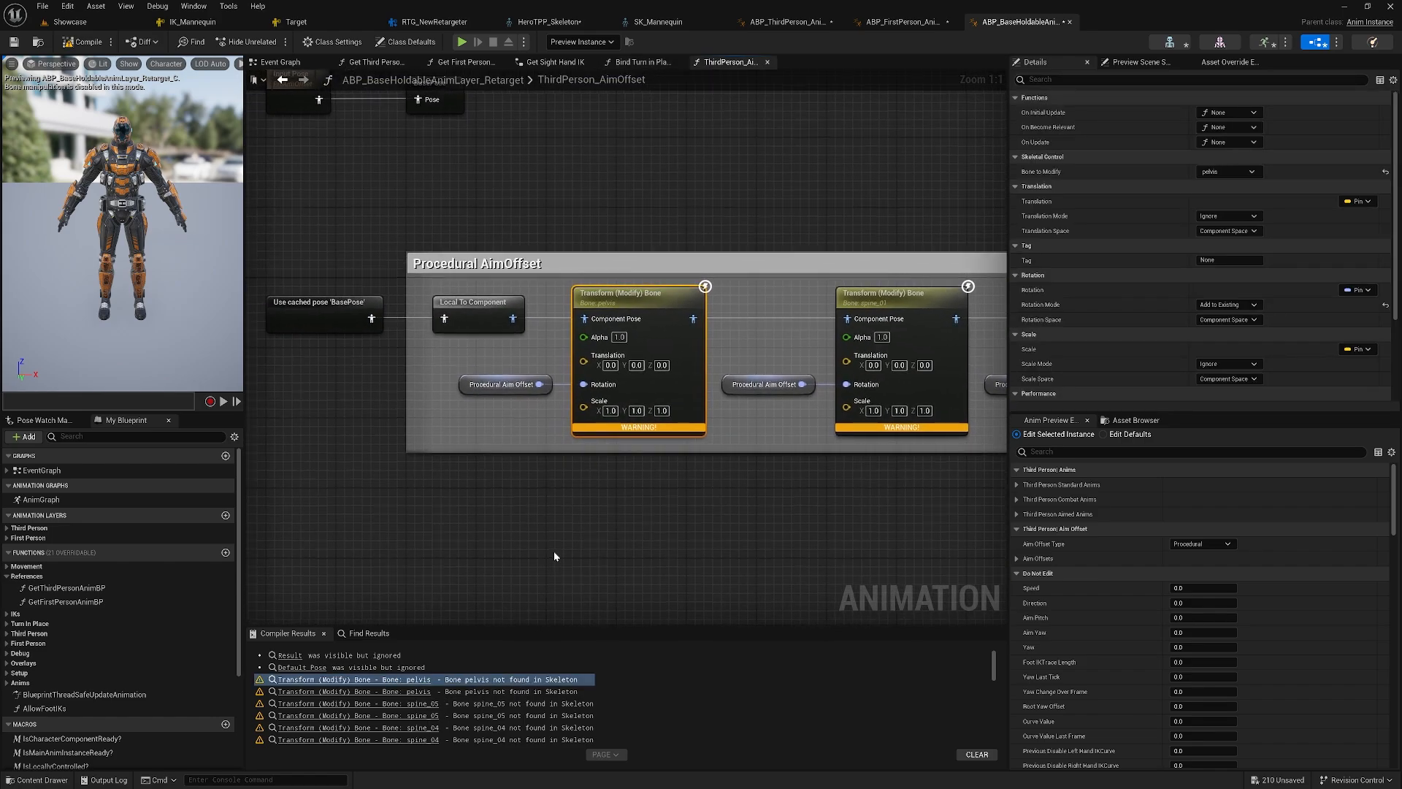
{"action": "scroll", "coordinate": [659, 471], "scroll_direction": "down", "scroll_amount": 2}
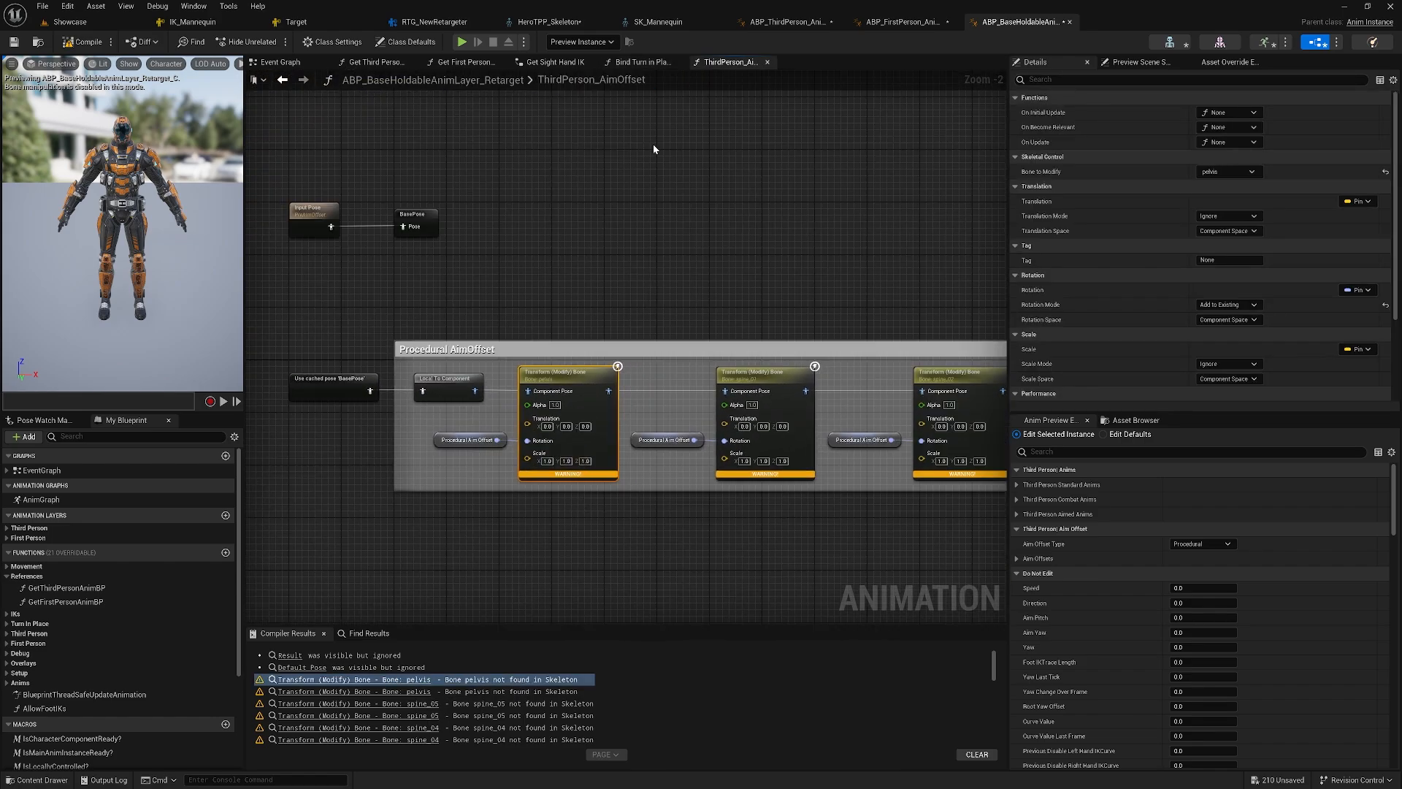
{"action": "right_click_drag", "start_coordinate": [648, 528], "coordinate": [560, 475]}
{"action": "scroll", "coordinate": [532, 432], "scroll_direction": "up", "scroll_amount": 1}
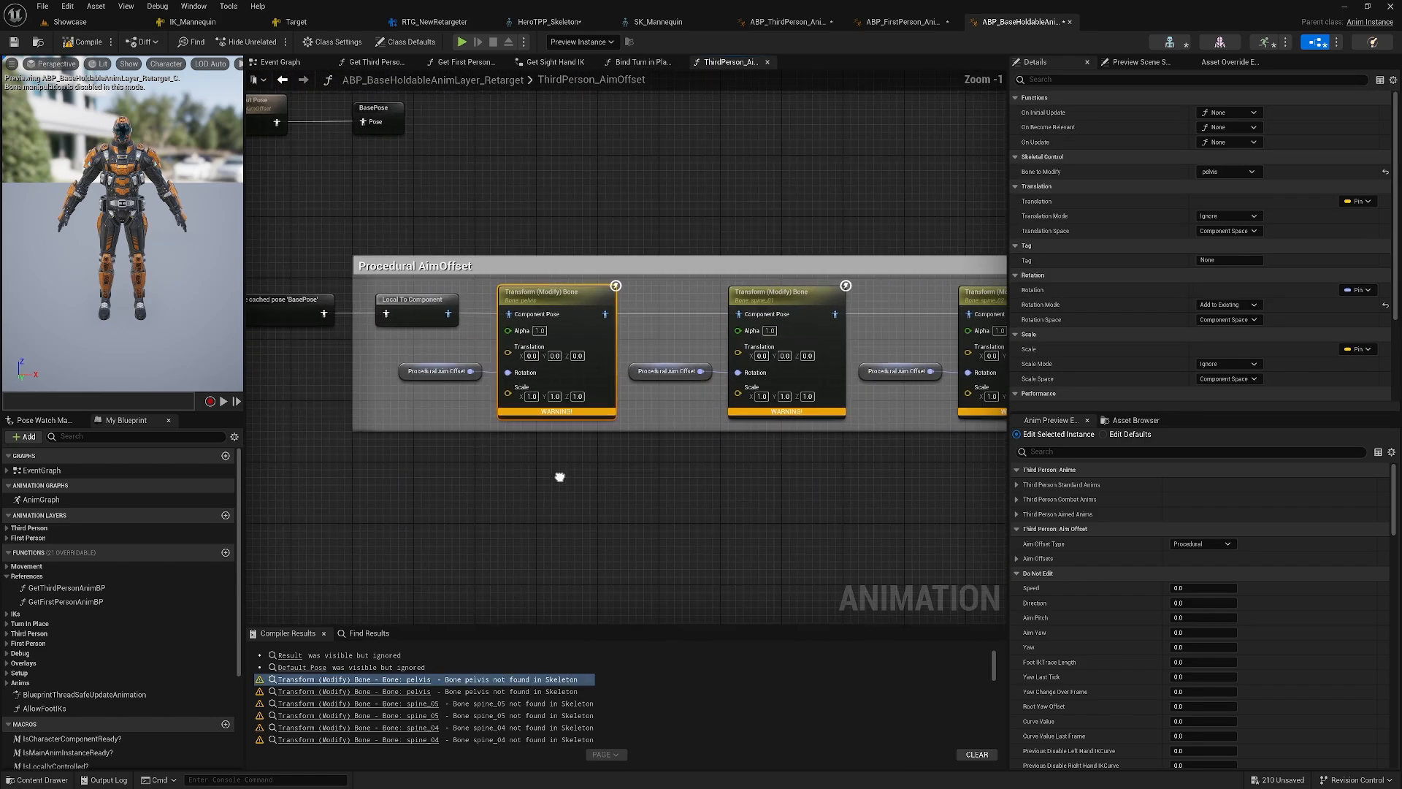
{"action": "scroll", "coordinate": [560, 475], "scroll_direction": "down", "scroll_amount": 1}
{"action": "right_click_drag", "start_coordinate": [787, 478], "coordinate": [600, 474]}
{"action": "scroll", "coordinate": [375, 464], "scroll_direction": "down", "scroll_amount": 1}
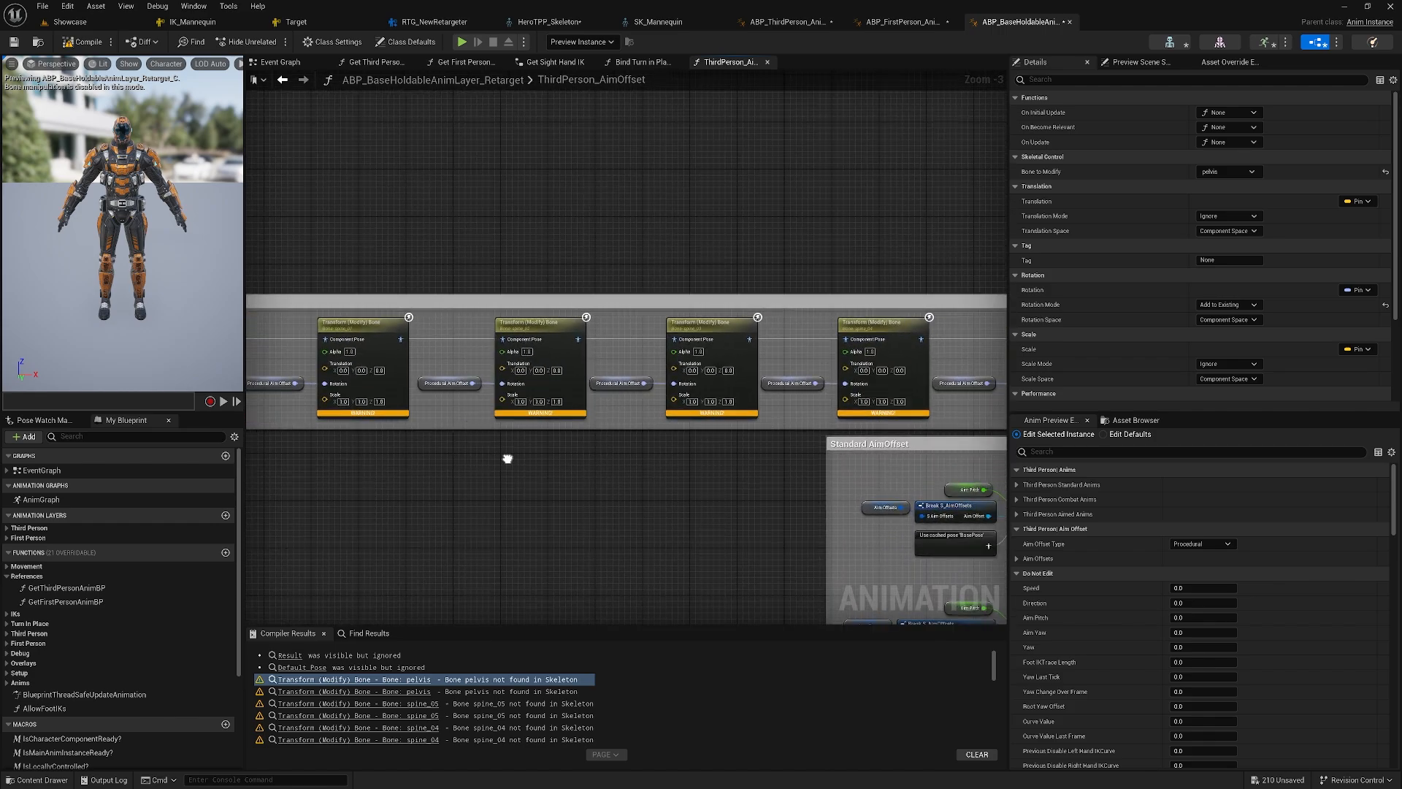
{"action": "scroll", "coordinate": [507, 461], "scroll_direction": "down", "scroll_amount": 1}
{"action": "scroll", "coordinate": [646, 490], "scroll_direction": "up", "scroll_amount": 2}
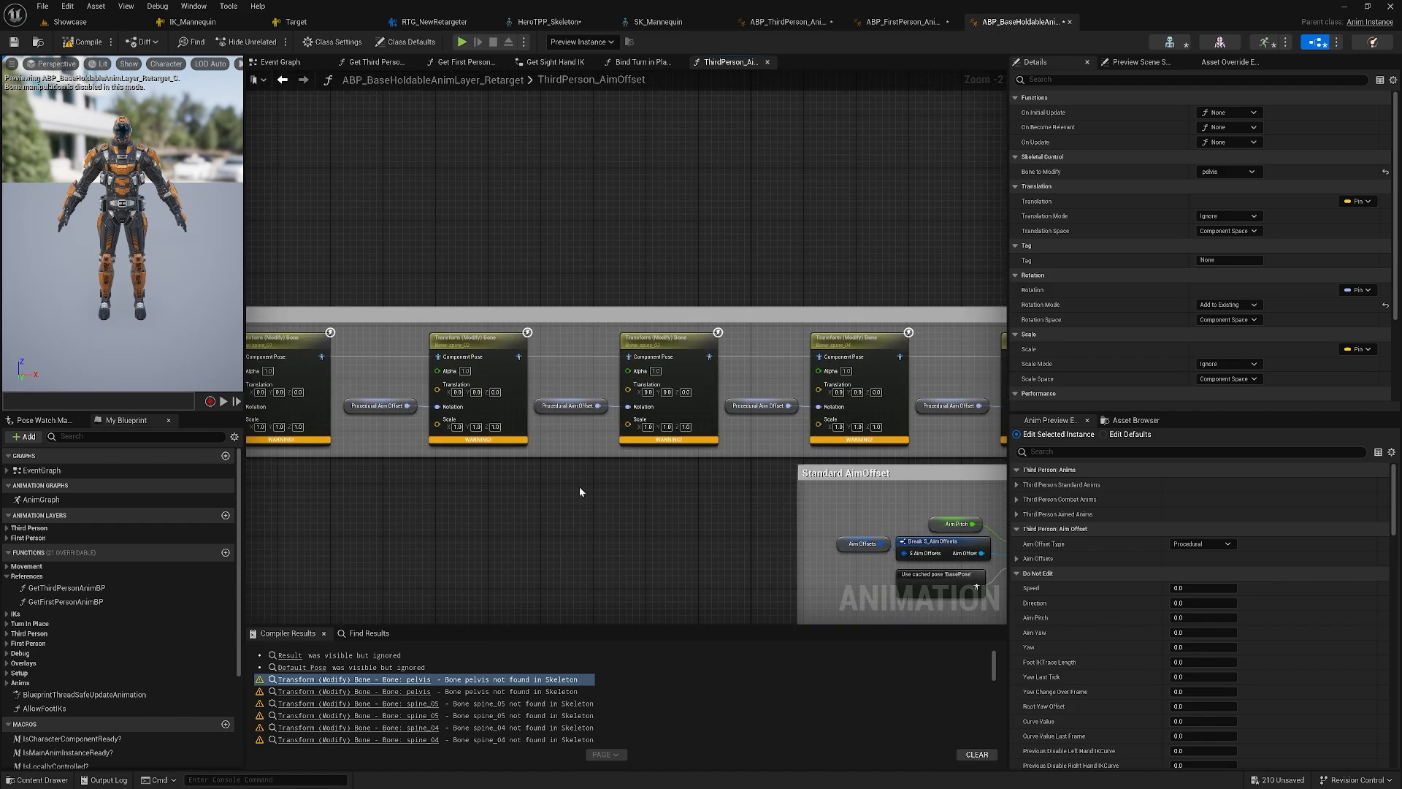
- Examine which bone each Transform (Modify) Bone node from pelvis through the spine chain to head modifies in Procedural AimOffset
{"action": "right_click_drag", "start_coordinate": [580, 487], "coordinate": [674, 446]}
{"action": "scroll", "coordinate": [497, 462], "scroll_direction": "down", "scroll_amount": 1}
{"action": "right_click_drag", "start_coordinate": [497, 462], "coordinate": [649, 453]}
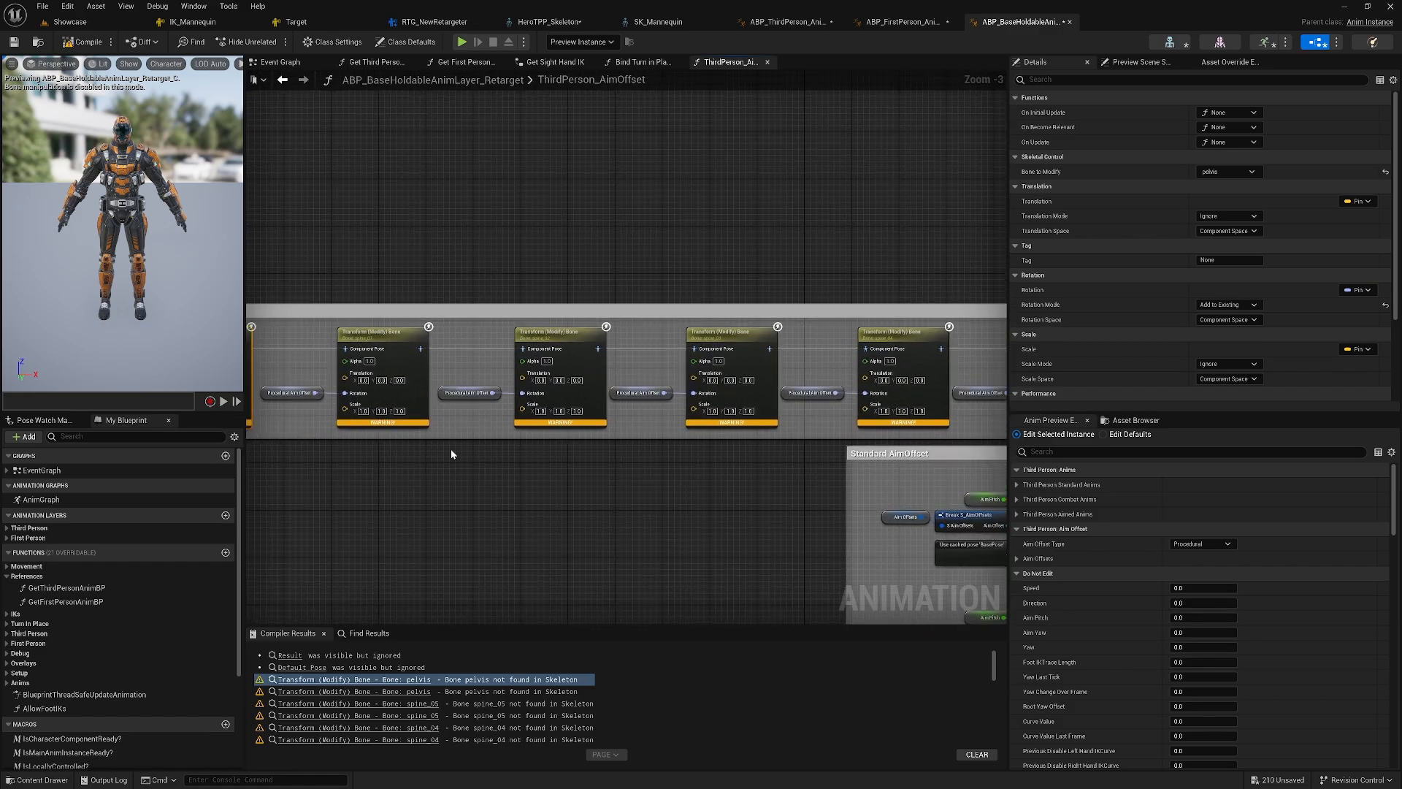
{"action": "right_click_drag", "start_coordinate": [373, 454], "coordinate": [427, 462]}
{"action": "left_click", "coordinate": [437, 342]}
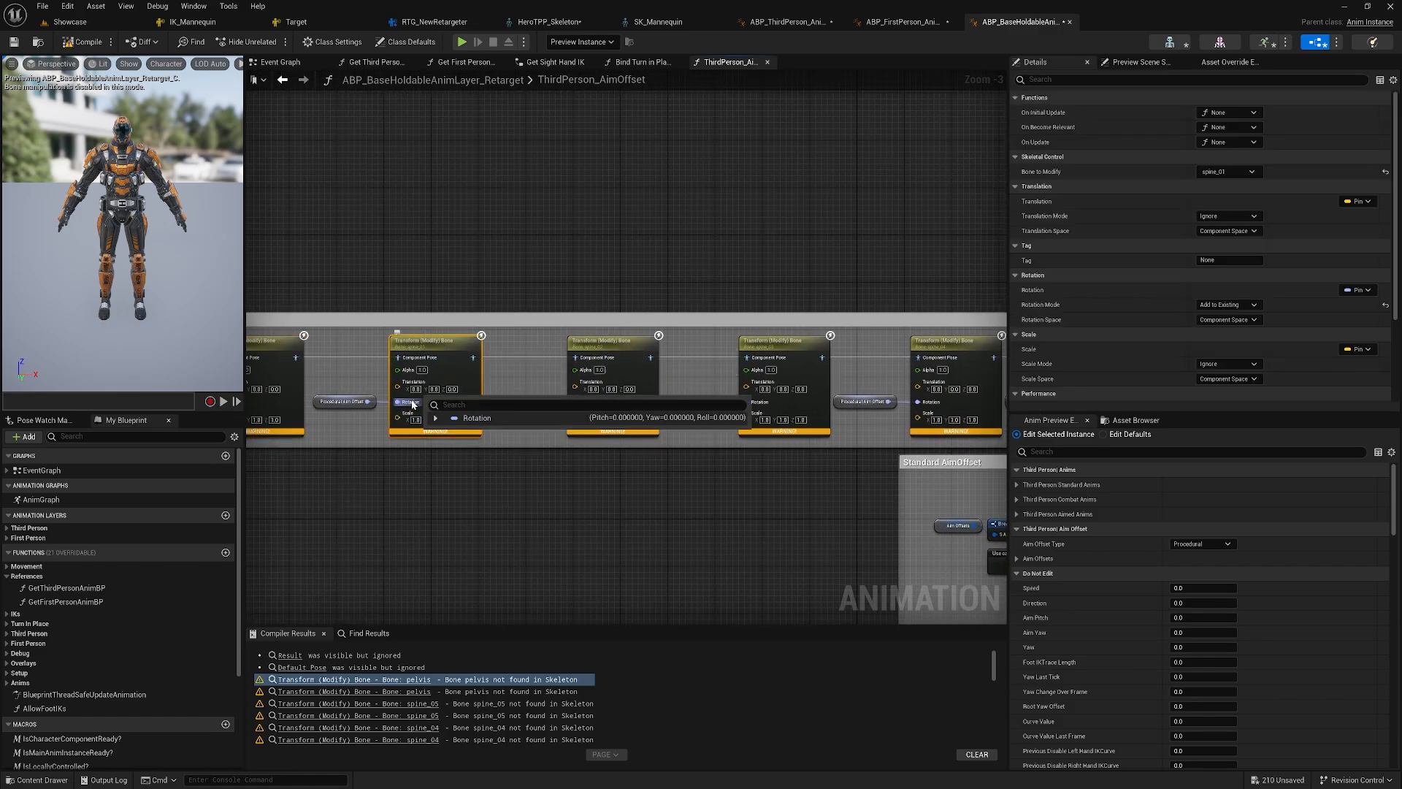
{"action": "scroll", "coordinate": [411, 401], "scroll_direction": "up", "scroll_amount": 2}
{"action": "right_click_drag", "start_coordinate": [414, 405], "coordinate": [446, 419]}
{"action": "right_click_drag", "start_coordinate": [821, 467], "coordinate": [361, 466]}
{"action": "right_click_drag", "start_coordinate": [939, 390], "coordinate": [705, 392]}
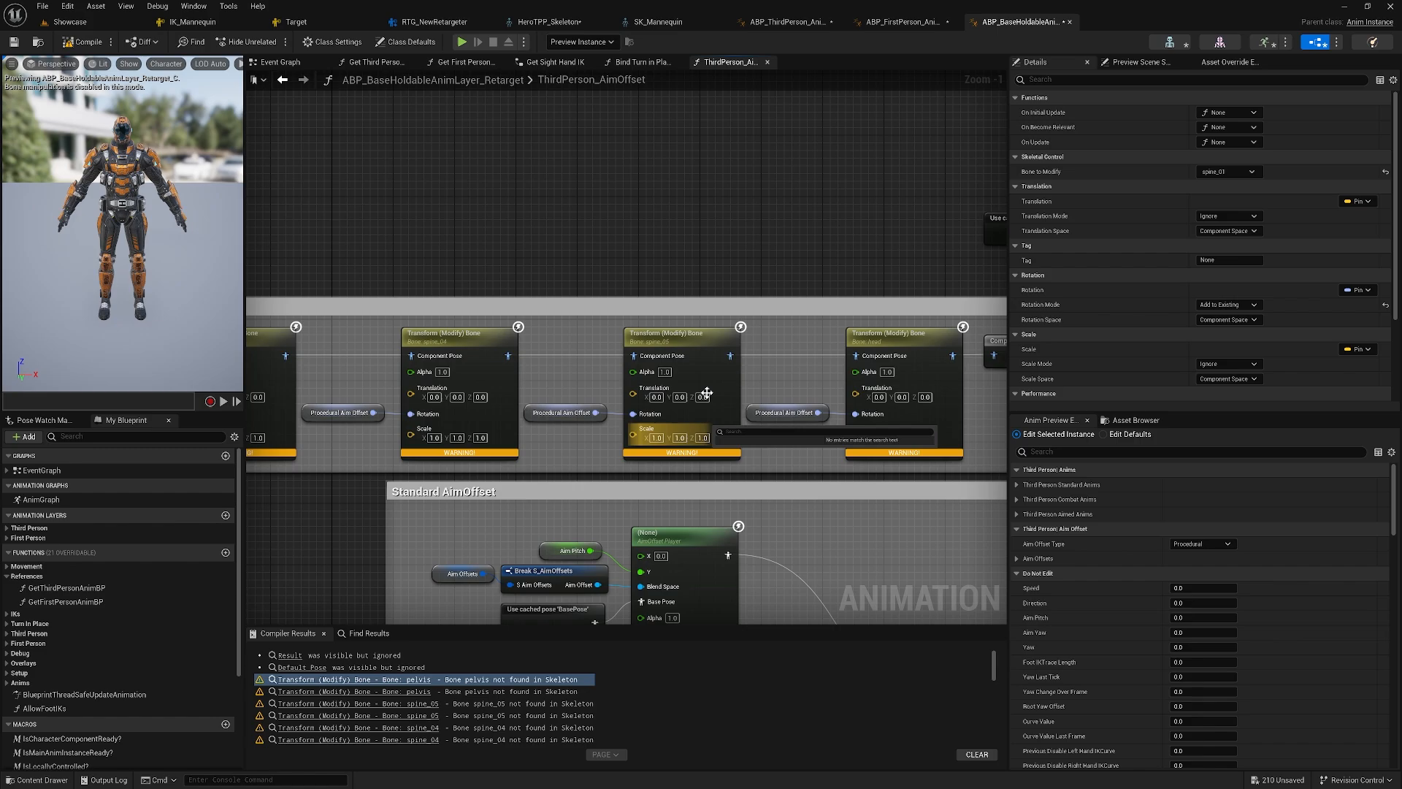
{"action": "left_click", "coordinate": [707, 337]}
{"action": "right_click_drag", "start_coordinate": [484, 466], "coordinate": [664, 454]}
{"action": "right_click_drag", "start_coordinate": [376, 469], "coordinate": [520, 465]}
{"action": "scroll", "coordinate": [520, 466], "scroll_direction": "down", "scroll_amount": 1}
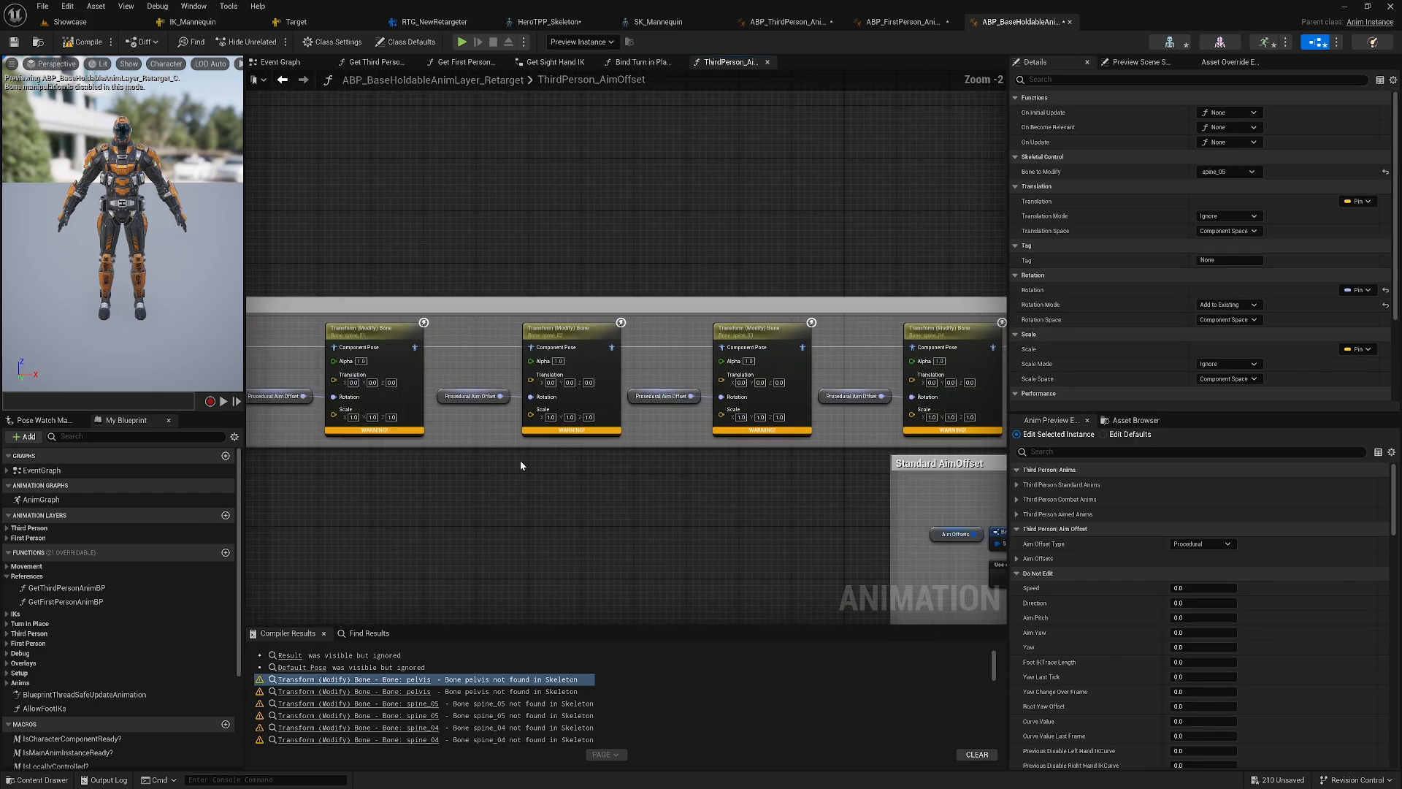
{"action": "left_click_drag", "start_coordinate": [289, 475], "coordinate": [567, 334]}
{"action": "right_click_drag", "start_coordinate": [689, 482], "coordinate": [465, 493]}
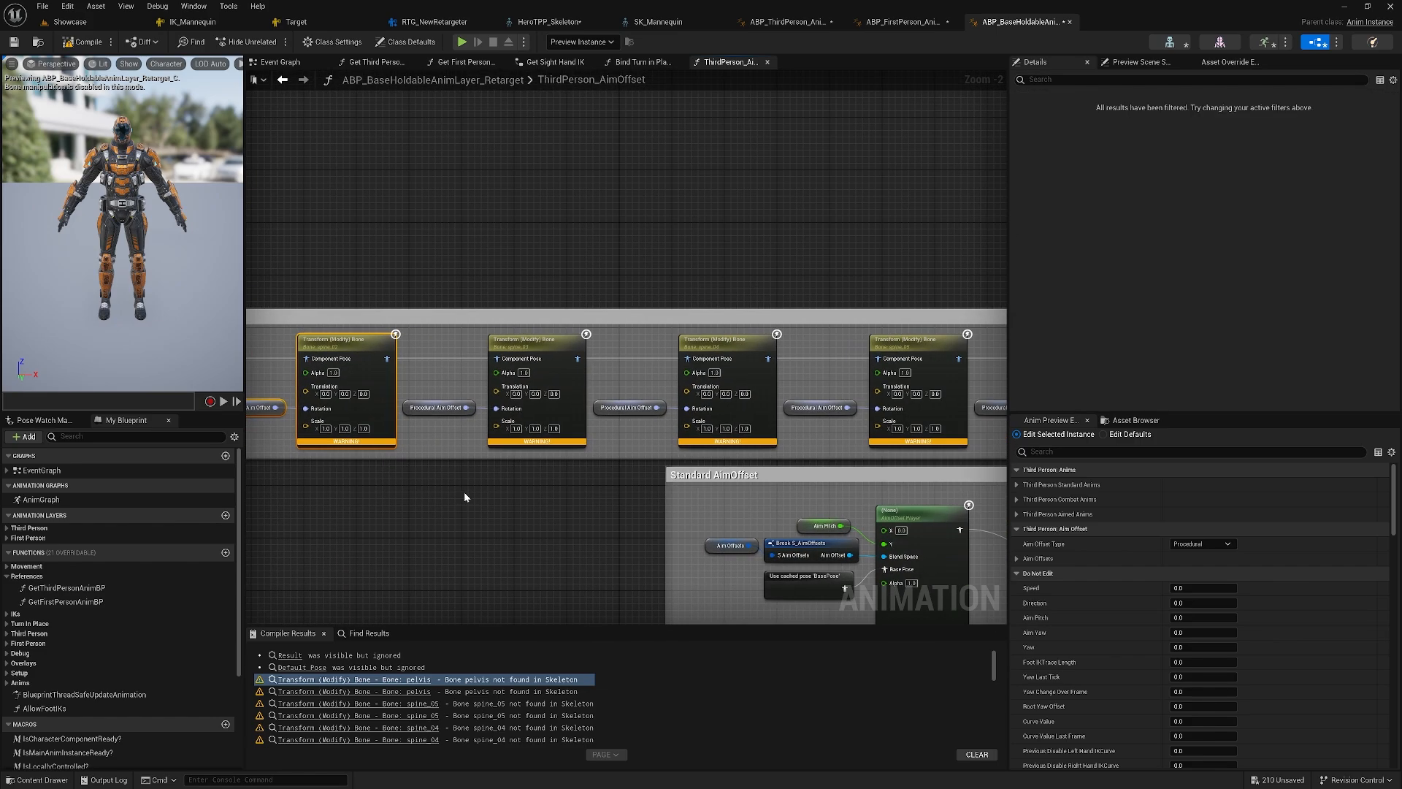
{"action": "right_click_drag", "start_coordinate": [710, 363], "coordinate": [561, 392]}
{"action": "scroll", "coordinate": [811, 352], "scroll_direction": "down", "scroll_amount": 1}
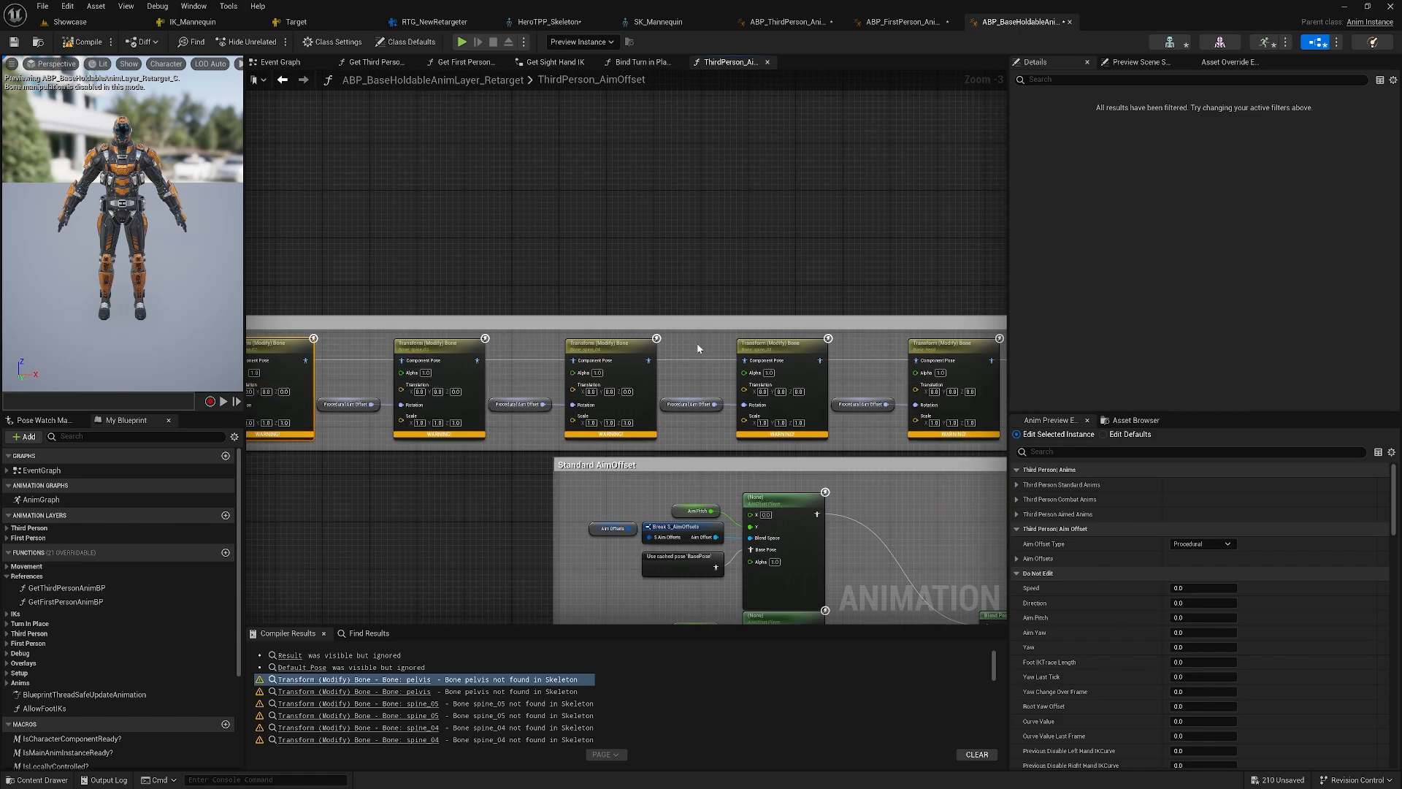
{"action": "right_click_drag", "start_coordinate": [678, 371], "coordinate": [802, 352]}
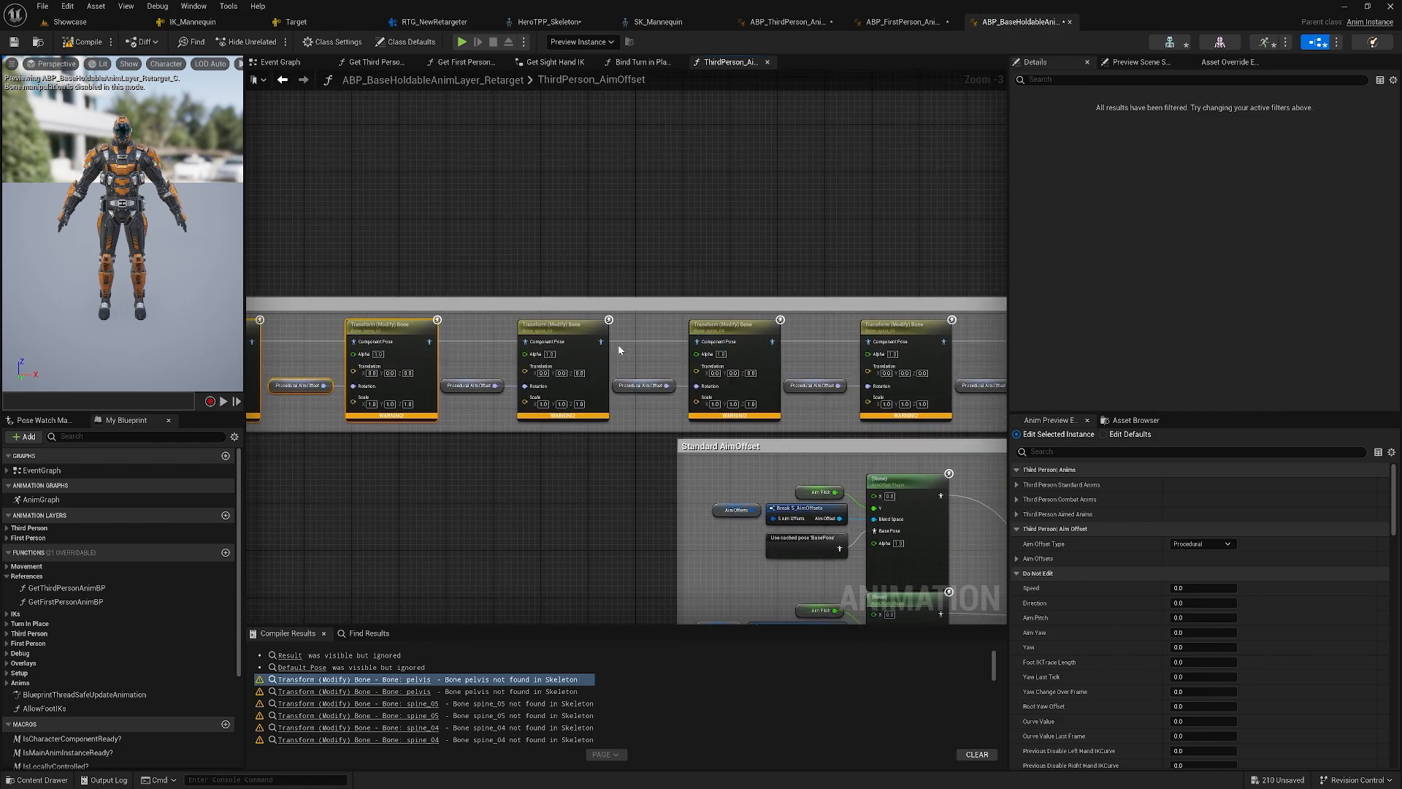
- Delete the Transform (Modify) Bone nodes for spine_03, spine_04 and spine_05, and connect the spine_02 node's pose output to the head node
{"action": "right_click_drag", "start_coordinate": [623, 351], "coordinate": [567, 357]}
{"action": "left_click_drag", "start_coordinate": [405, 418], "coordinate": [837, 344]}
{"action": "key", "text": "Delete"}
{"action": "mouse_move", "coordinate": [410, 353]}
{"action": "right_mouse_down"}
{"action": "mouse_move", "coordinate": [602, 343]}
{"action": "mouse_move", "coordinate": [398, 347]}
{"action": "right_mouse_up"}
{"action": "left_click_drag", "start_coordinate": [352, 346], "coordinate": [867, 346]}
- Set Bone to Modify to b_Hips on the pelvis node and to b_Spine on the spine_01 node in Procedural AimOffset
{"action": "right_click_drag", "start_coordinate": [485, 370], "coordinate": [899, 324]}
{"action": "right_click_drag", "start_coordinate": [464, 381], "coordinate": [736, 444]}
{"action": "scroll", "coordinate": [513, 460], "scroll_direction": "up", "scroll_amount": 2}
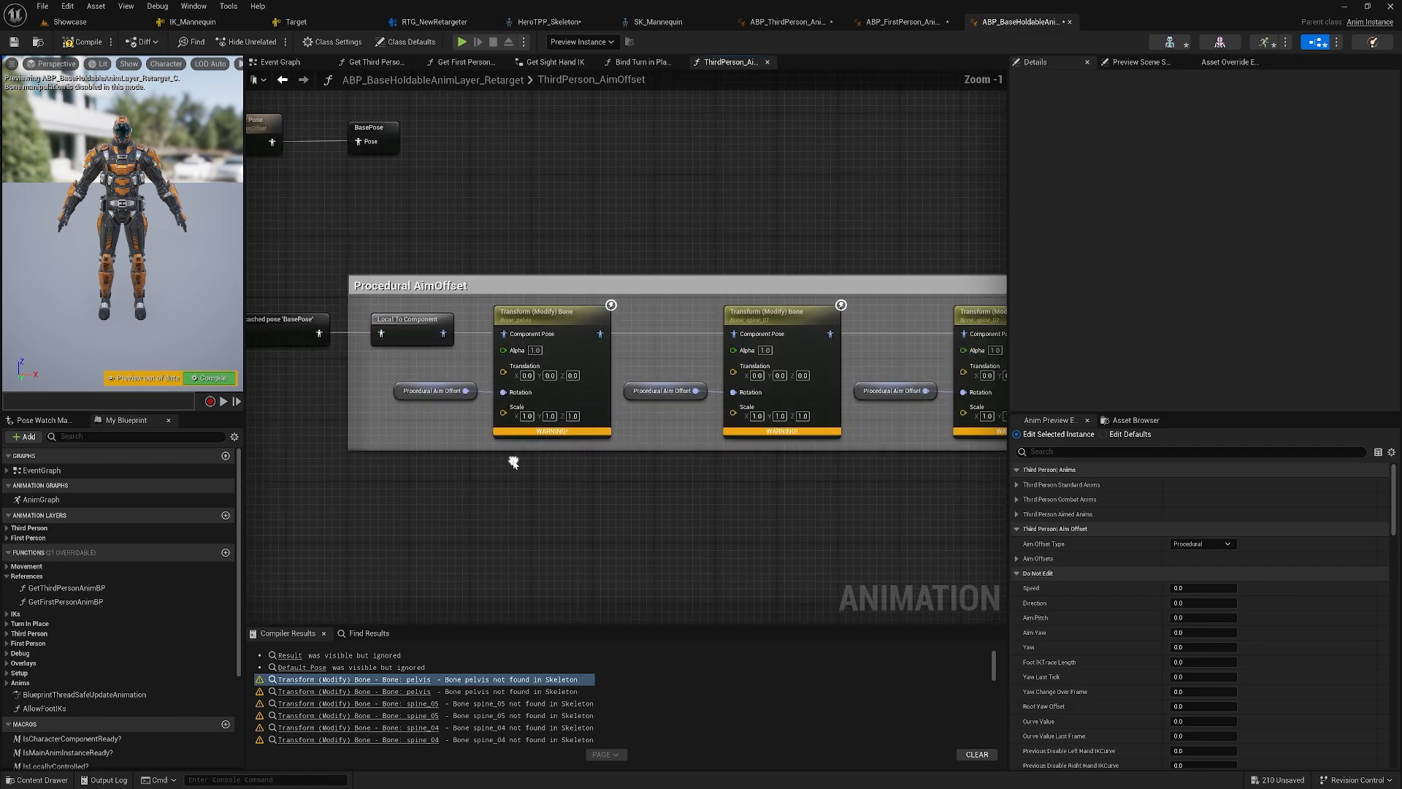
{"action": "left_click", "coordinate": [575, 315]}
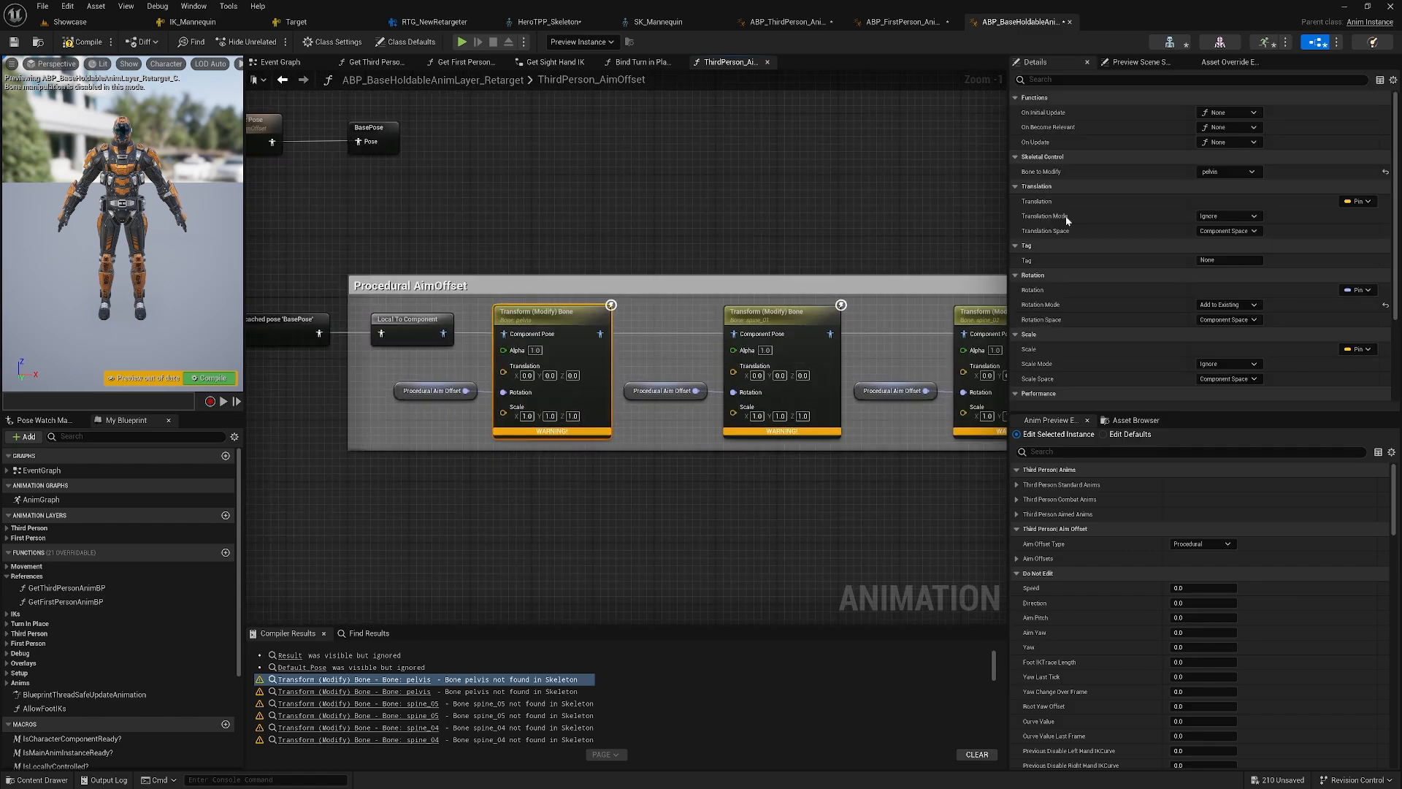
{"action": "left_click", "coordinate": [1230, 174]}
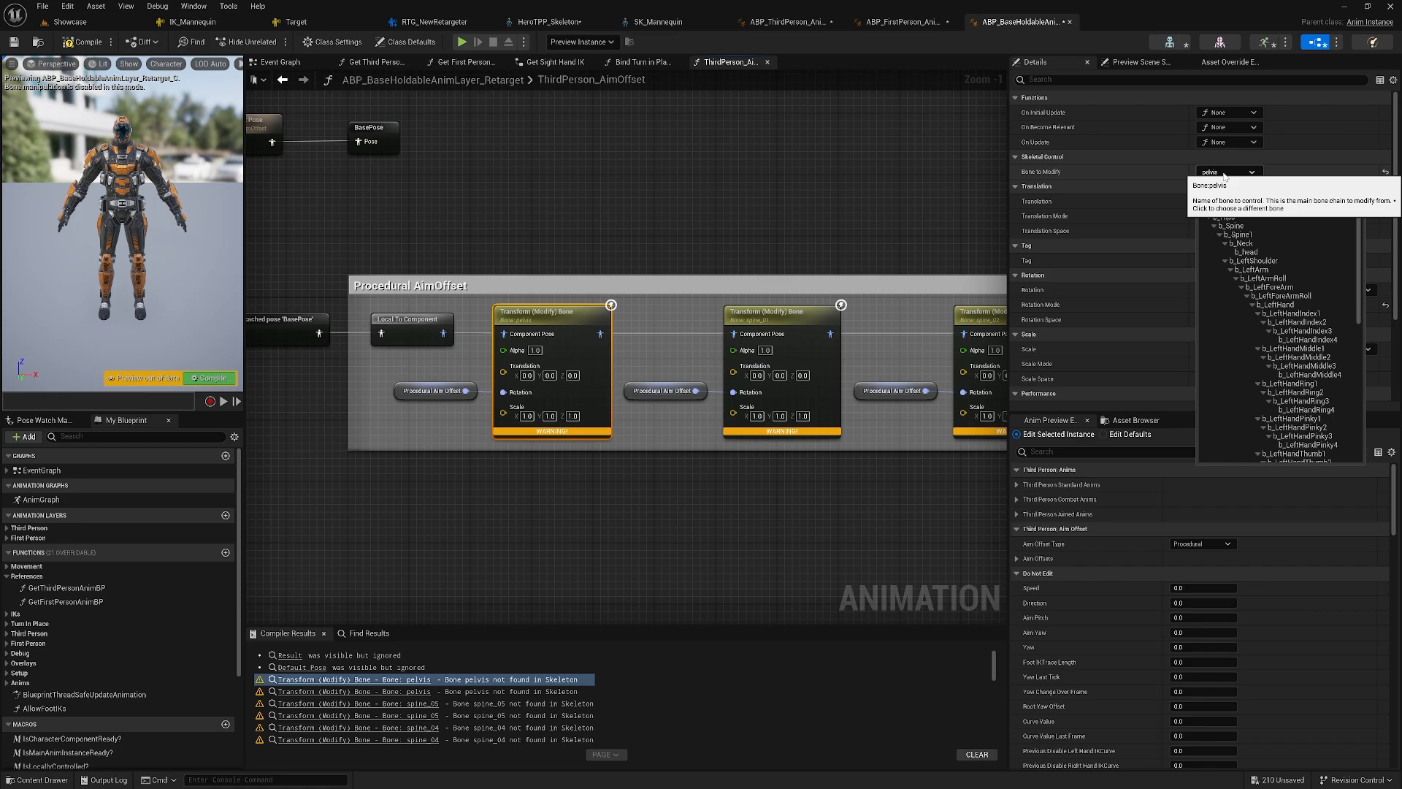
{"action": "left_click", "coordinate": [1227, 217]}
{"action": "left_click", "coordinate": [767, 314]}
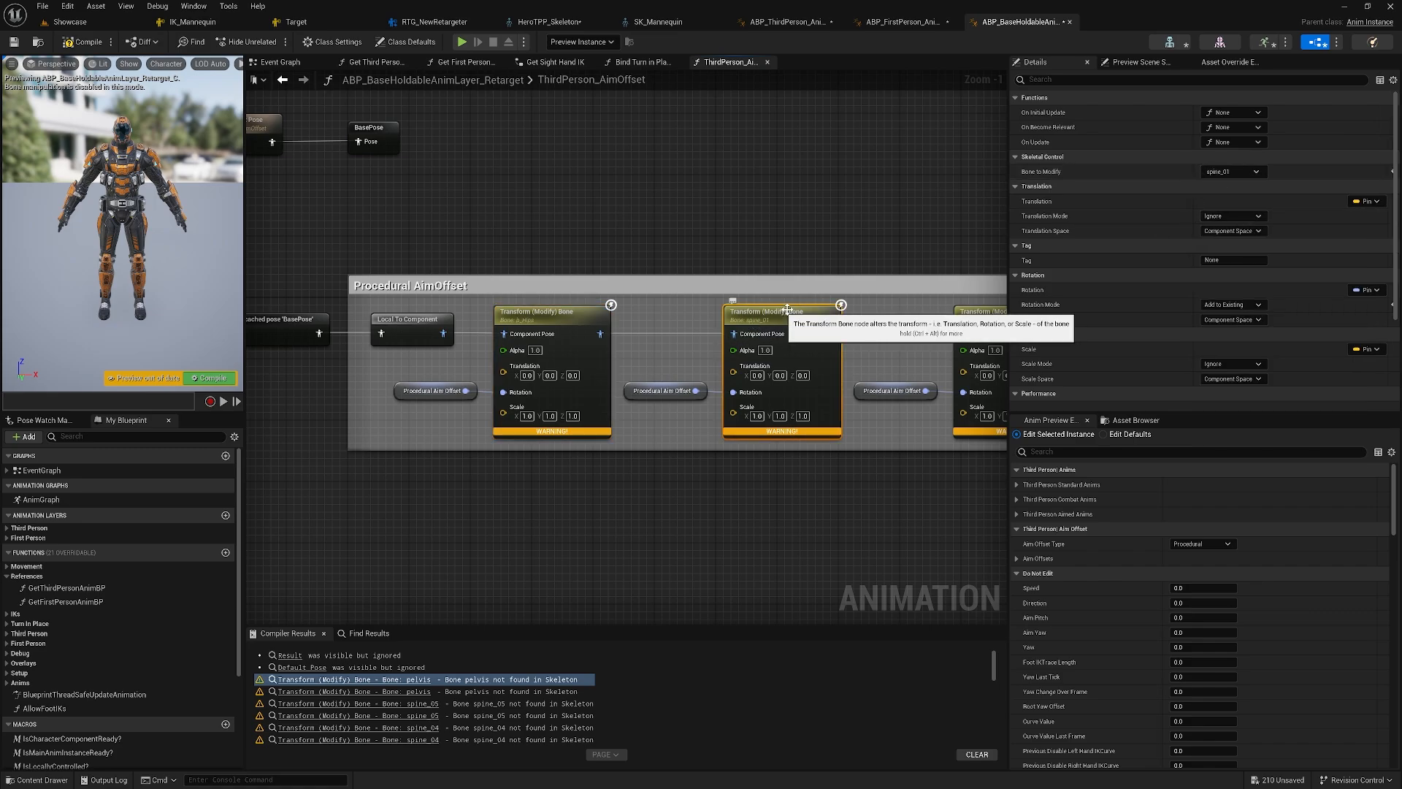
{"action": "right_click_drag", "start_coordinate": [781, 294], "coordinate": [628, 299]}
{"action": "left_click", "coordinate": [1228, 172]}
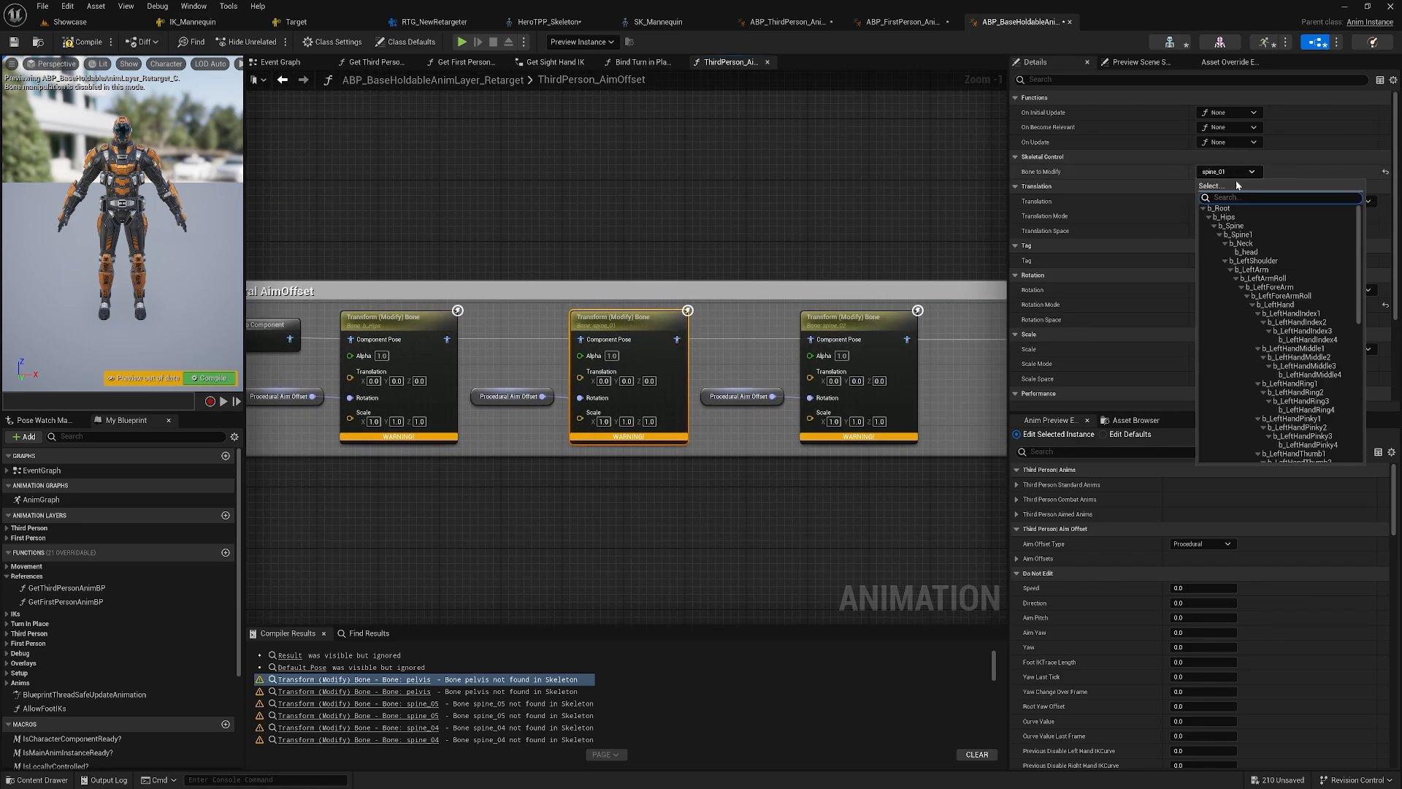
{"action": "left_click", "coordinate": [1247, 228]}
- Set Bone to Modify to b_Spine1 on the spine_02 node and to b_head on the head node
{"action": "left_click", "coordinate": [847, 328]}
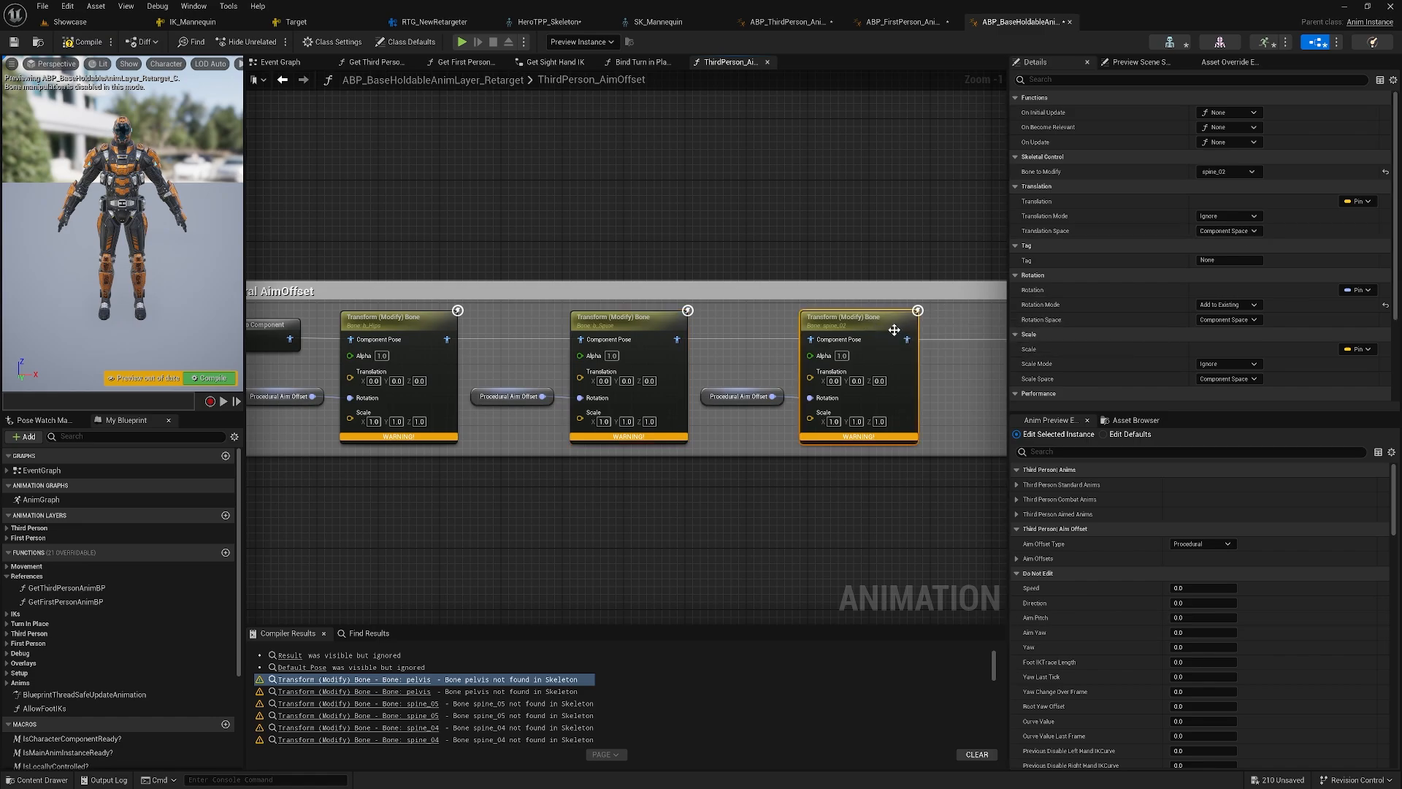
{"action": "right_click_drag", "start_coordinate": [847, 327], "coordinate": [678, 336]}
{"action": "left_click", "coordinate": [1228, 171]}
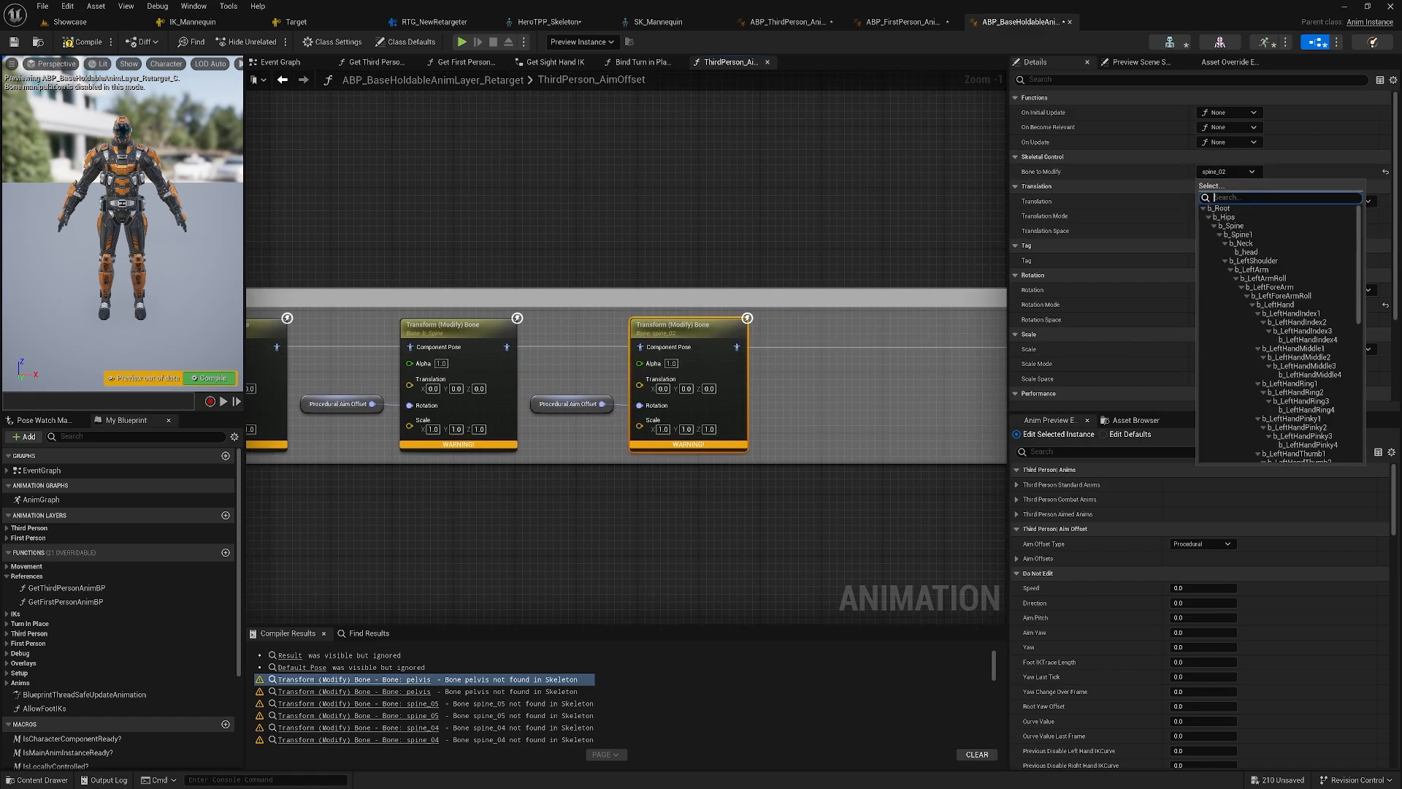
{"action": "left_click", "coordinate": [1251, 239]}
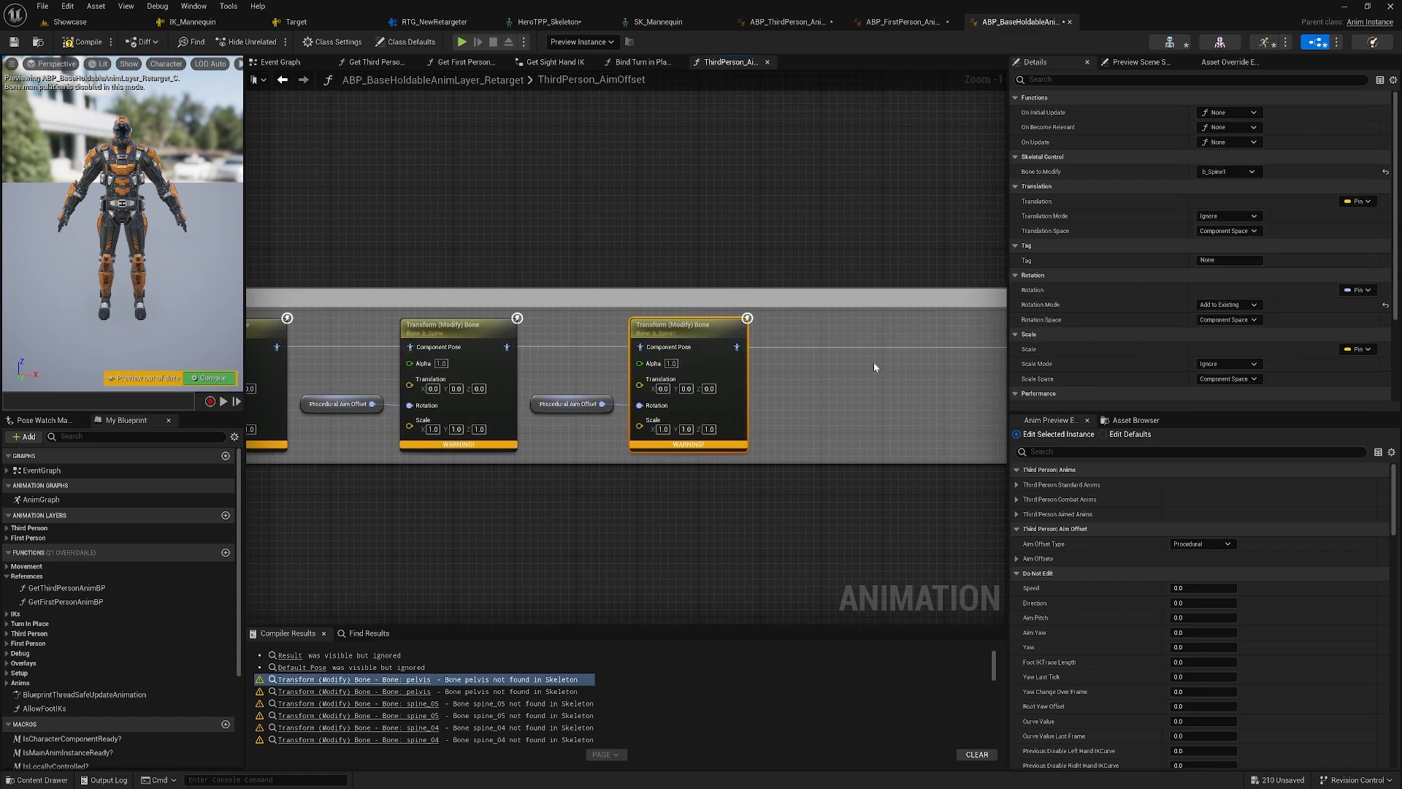
{"action": "right_click_drag", "start_coordinate": [873, 363], "coordinate": [662, 381]}
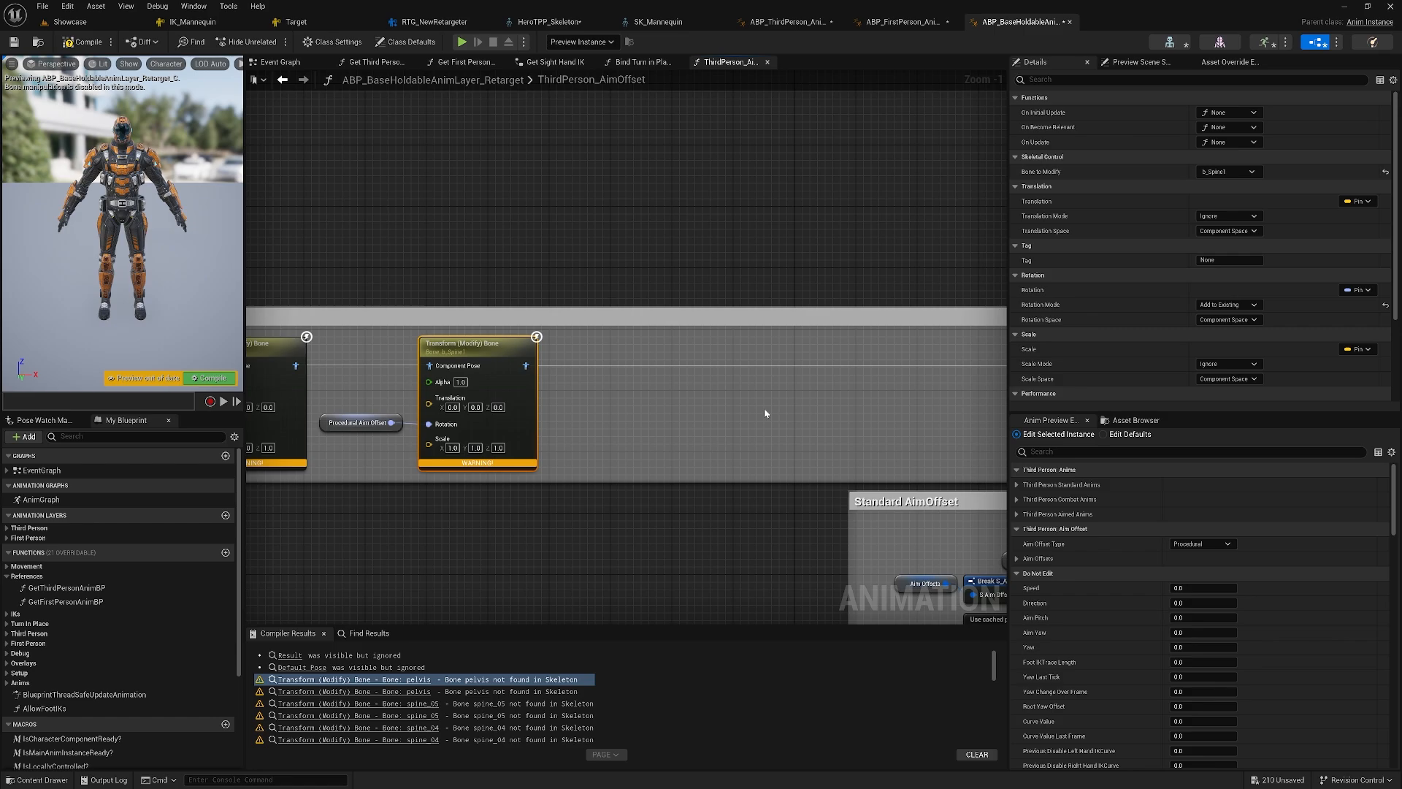
{"action": "right_click_drag", "start_coordinate": [860, 414], "coordinate": [249, 407]}
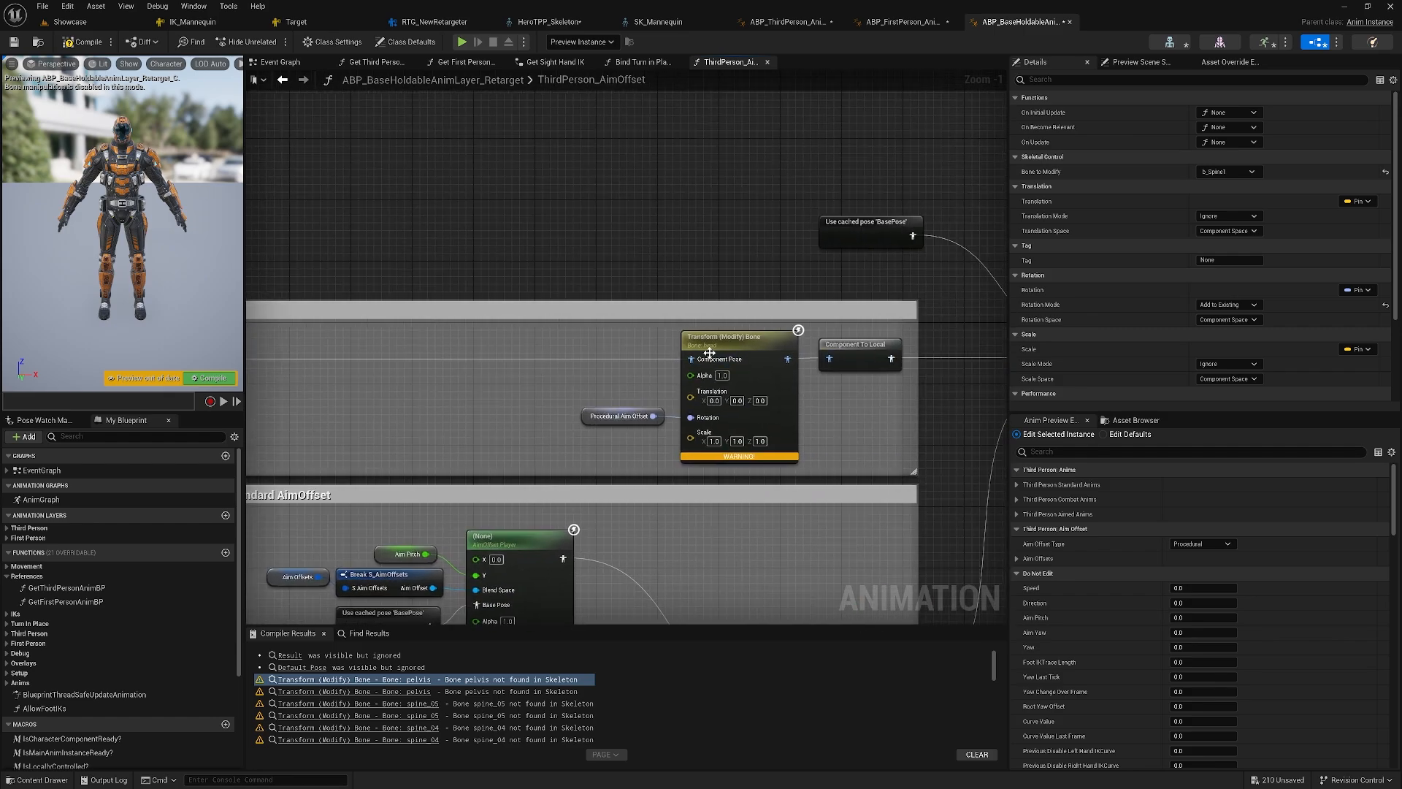
{"action": "left_click", "coordinate": [721, 348]}
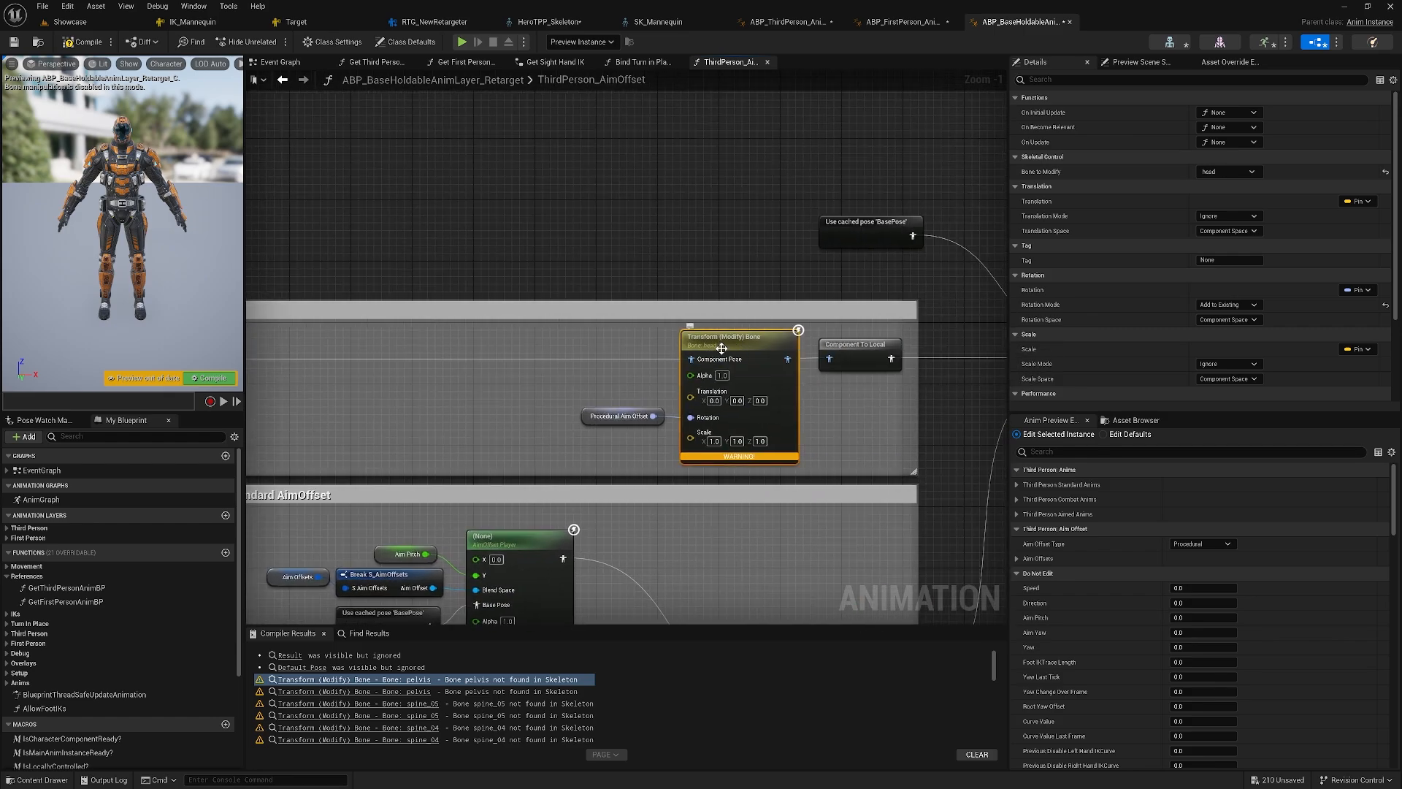
{"action": "left_click", "coordinate": [1224, 173]}
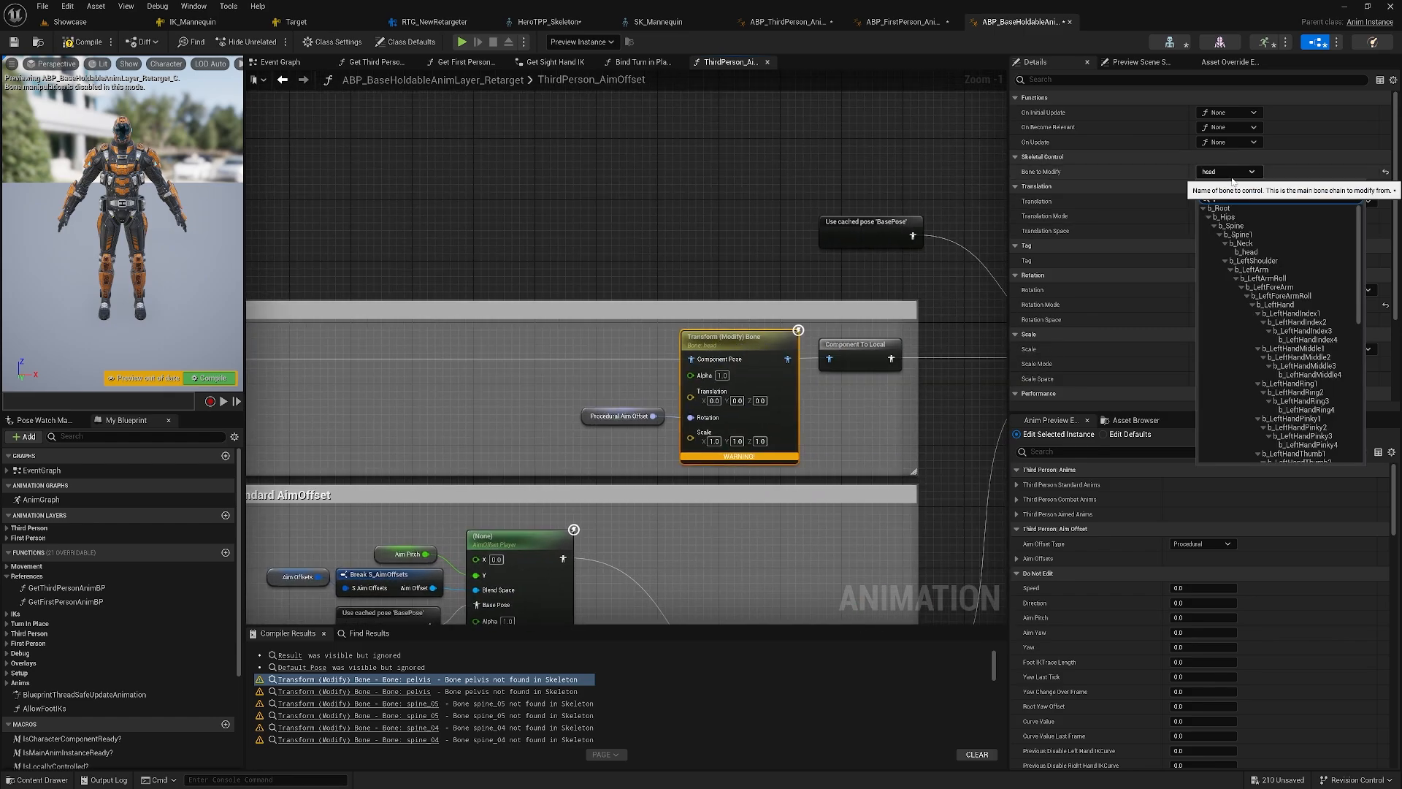
{"action": "left_click", "coordinate": [1248, 252]}
{"action": "scroll", "coordinate": [828, 407], "scroll_direction": "down", "scroll_amount": 1}
{"action": "right_click_drag", "start_coordinate": [828, 408], "coordinate": [840, 362]}
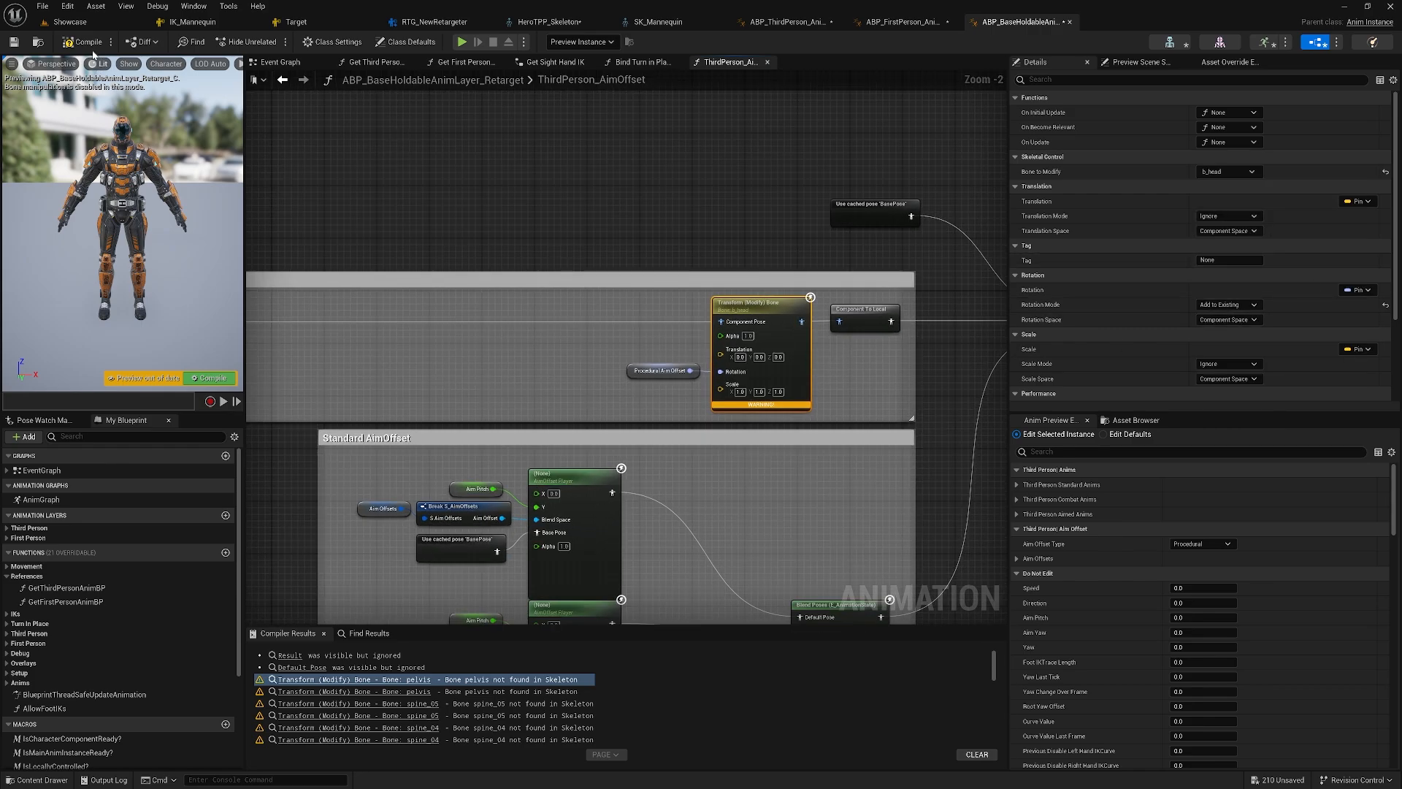
- Recompile the animation blueprint, go to the first hand_r bone warning, and expand the Third Person animation layers
{"action": "key", "text": "F7"}
{"action": "scroll", "coordinate": [794, 344], "scroll_direction": "down", "scroll_amount": 3}
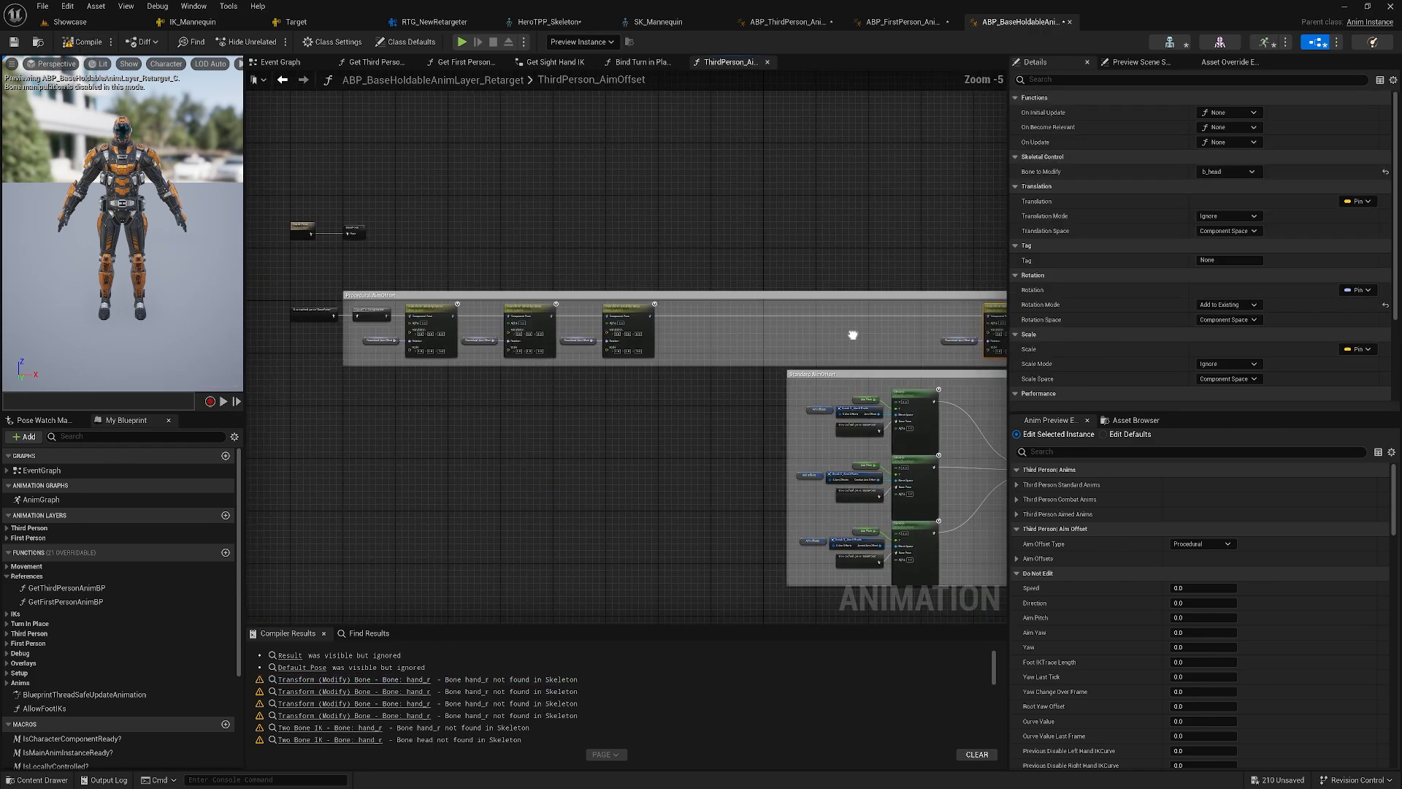
{"action": "right_click_drag", "start_coordinate": [848, 332], "coordinate": [746, 330]}
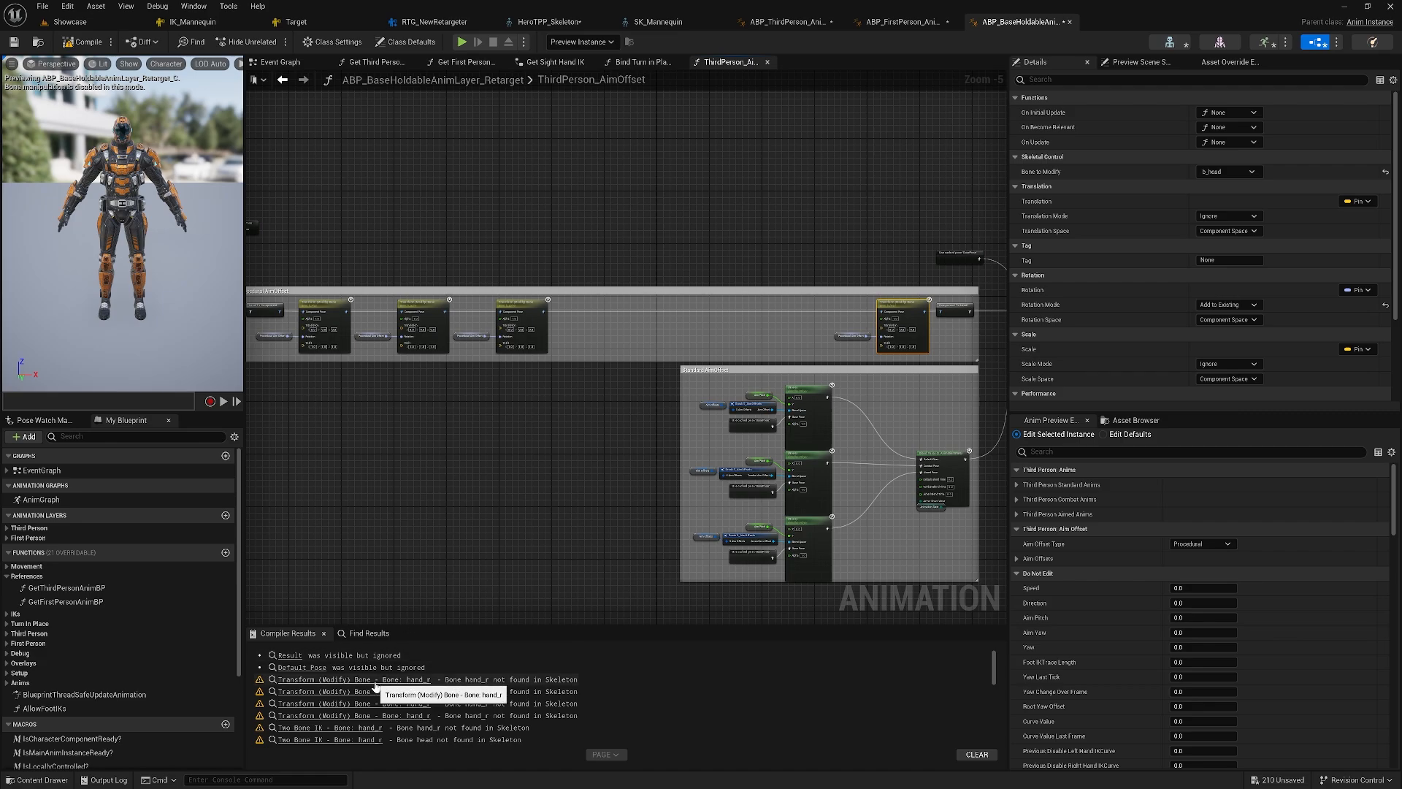
{"action": "left_click", "coordinate": [398, 679]}
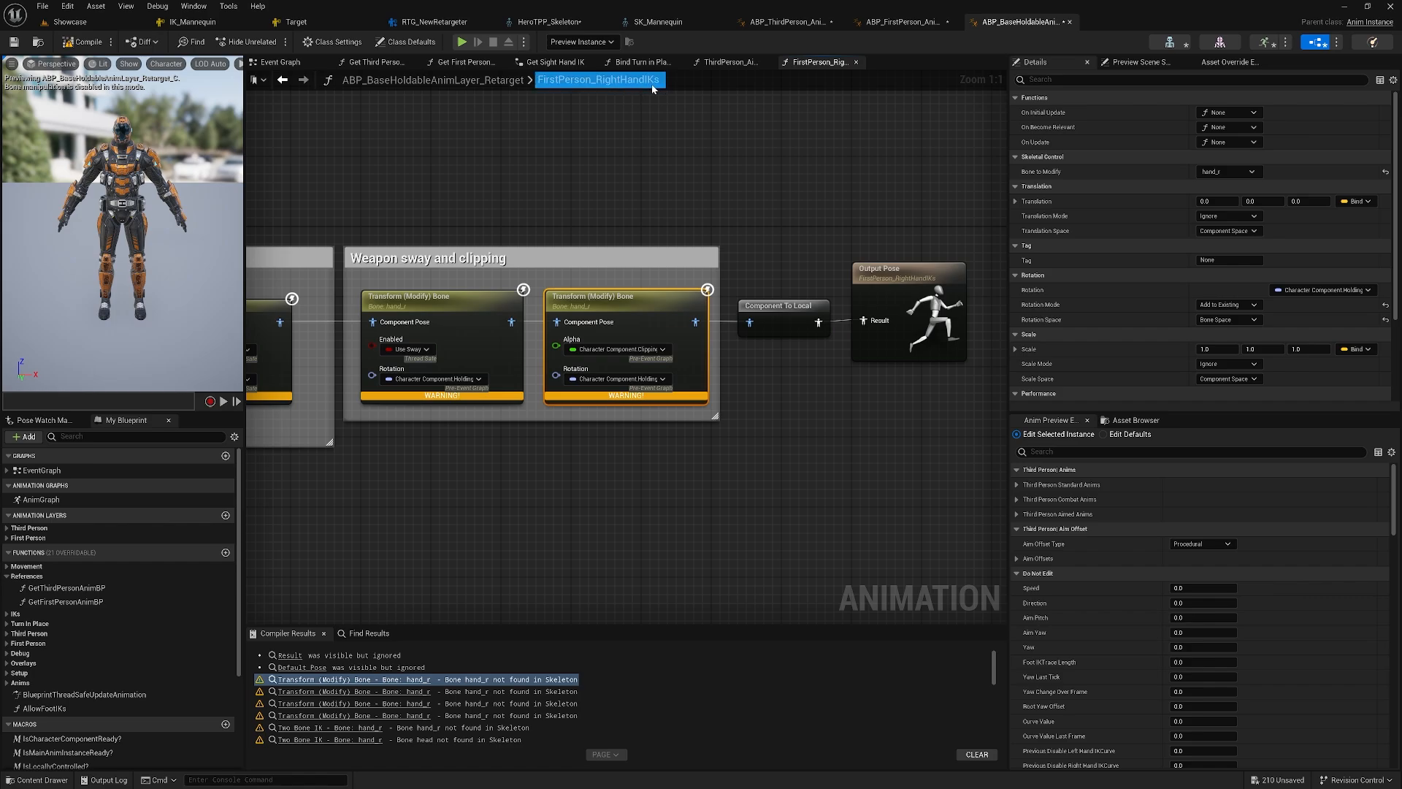
{"action": "left_click", "coordinate": [9, 529]}
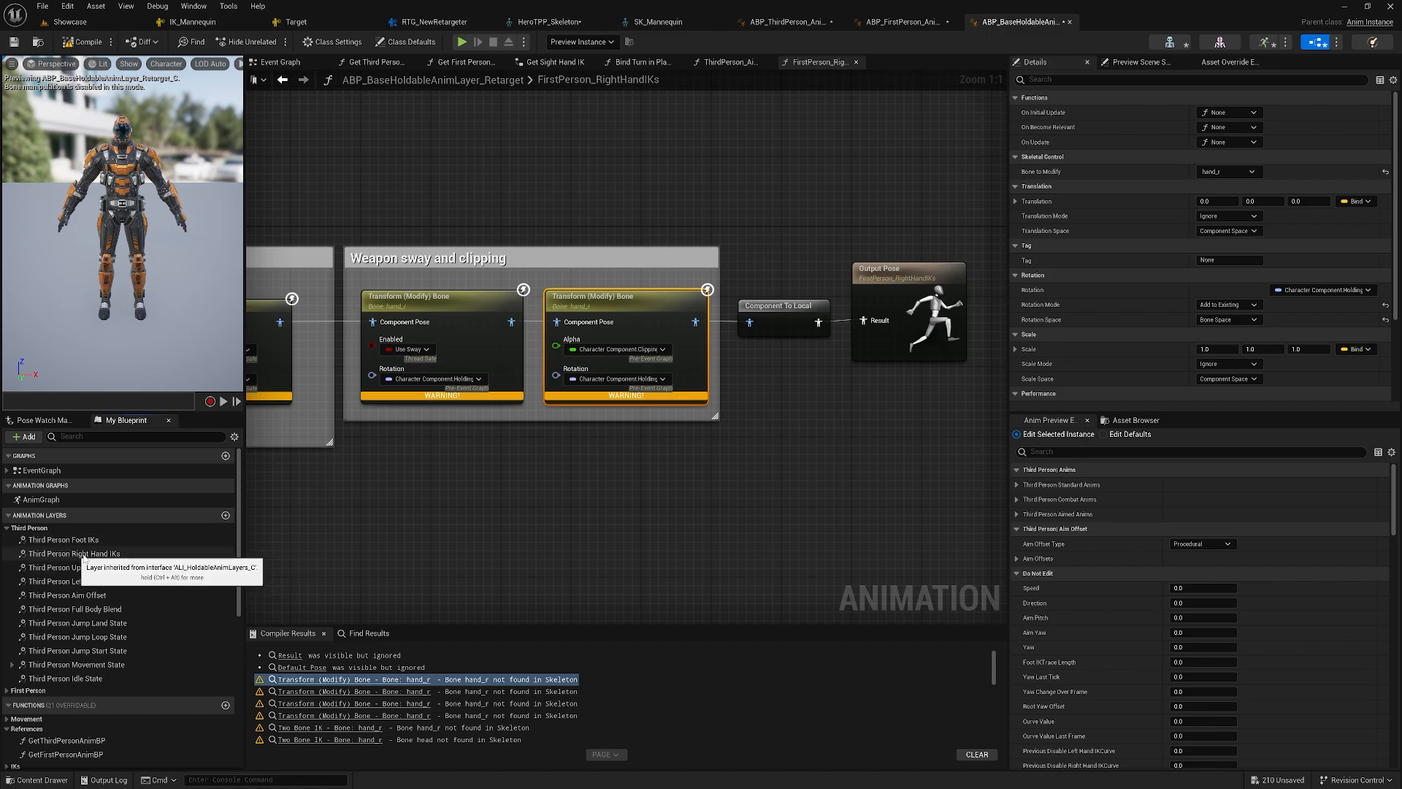
- Set the IK Bone of the Two Bone IK node in the Right Hand IK section to b_RightHand
{"action": "right_click_drag", "start_coordinate": [527, 462], "coordinate": [378, 479]}
{"action": "left_click", "coordinate": [491, 290]}
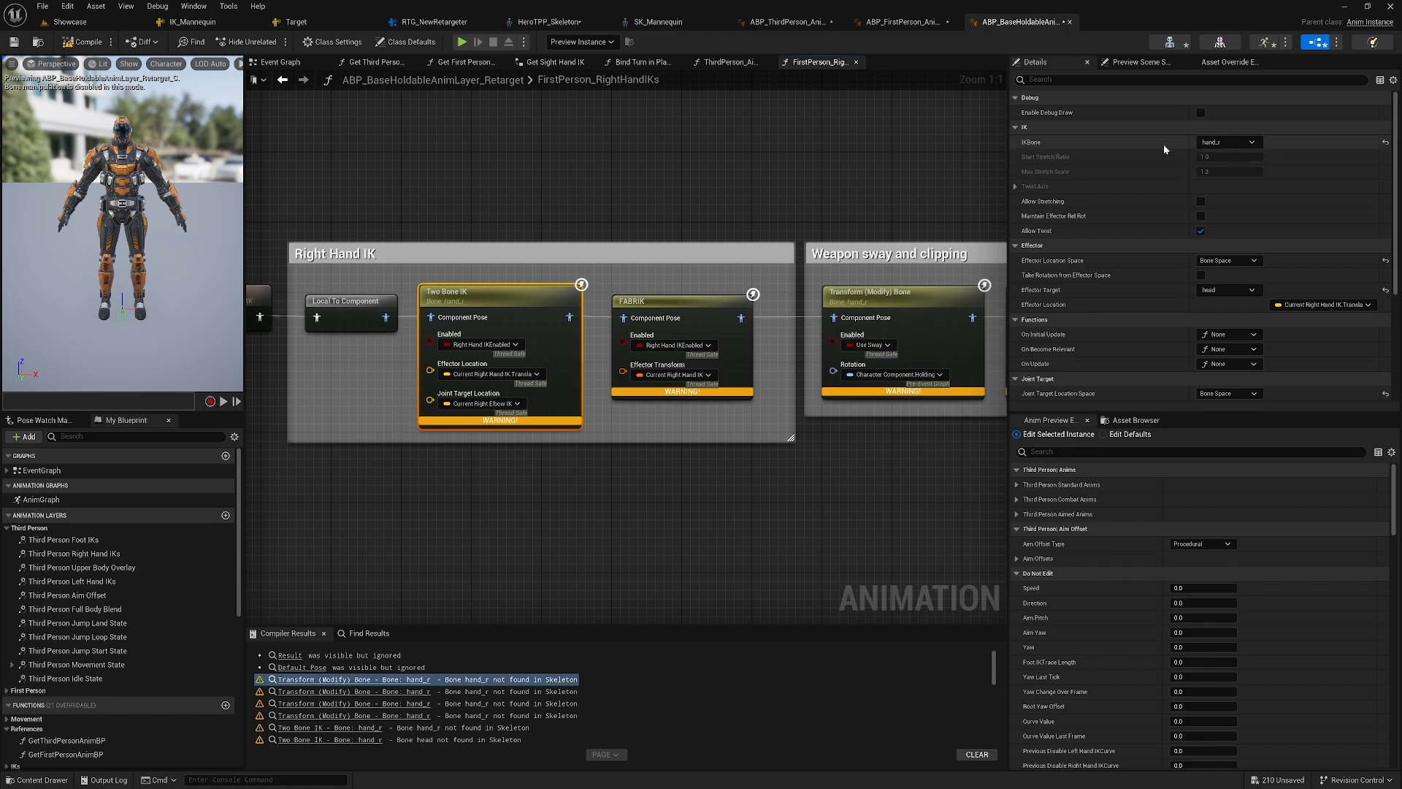
{"action": "left_click", "coordinate": [1231, 145]}
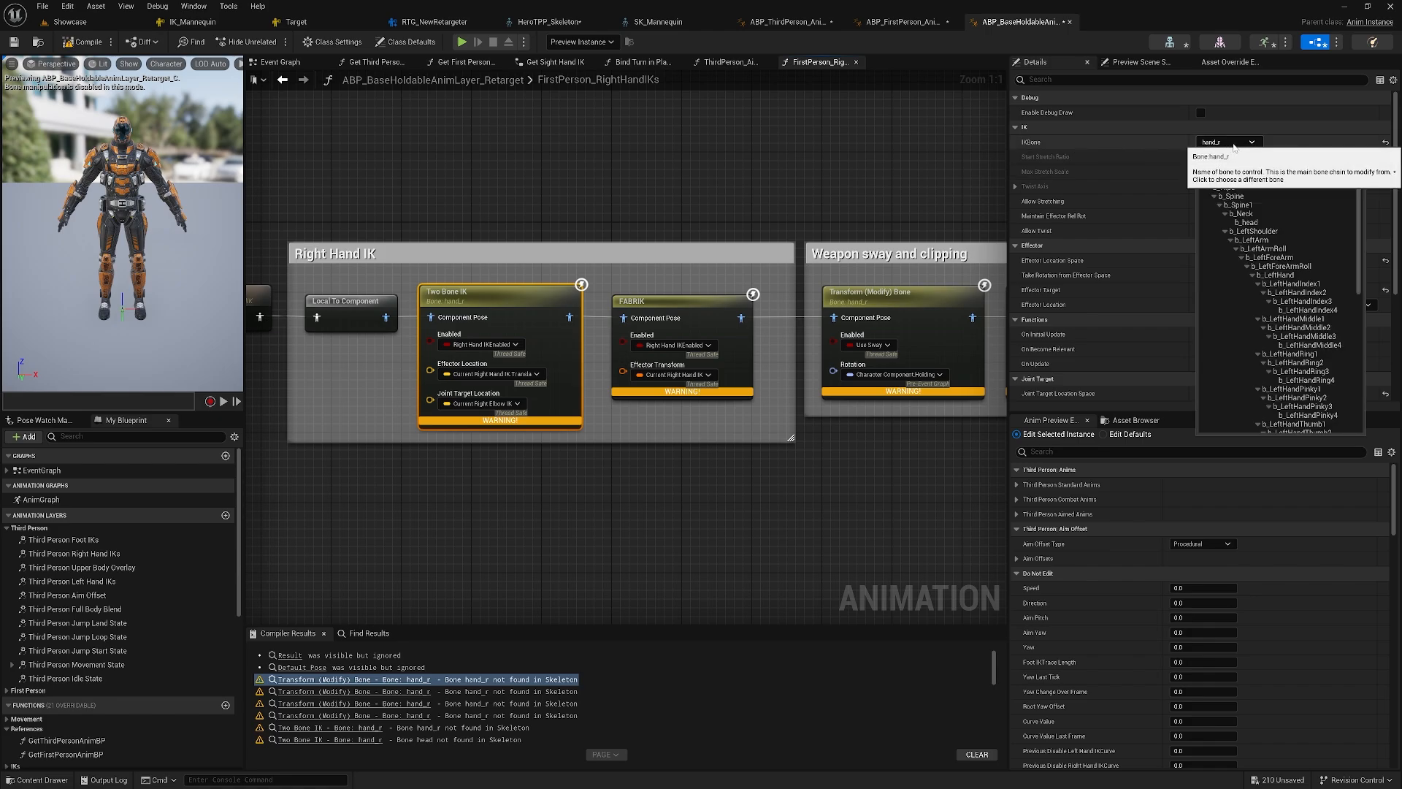
{"action": "scroll", "coordinate": [1280, 318], "scroll_direction": "down", "scroll_amount": 5}
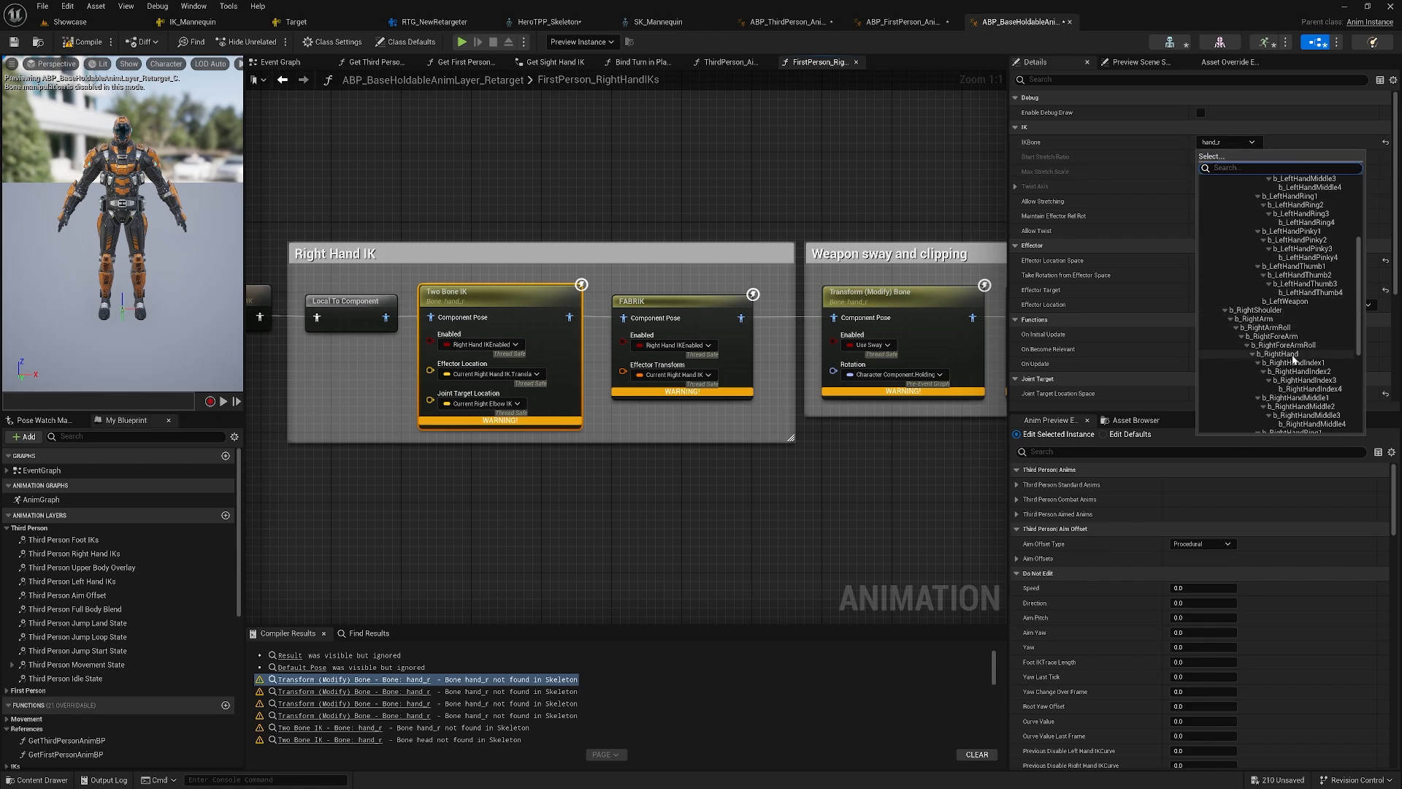
{"action": "left_click", "coordinate": [1293, 356]}
- Set the Two Bone IK node's Effector Target to b_head and its Joint Target to b_RightShoulder
{"action": "scroll", "coordinate": [1275, 266], "scroll_direction": "down", "scroll_amount": 2}
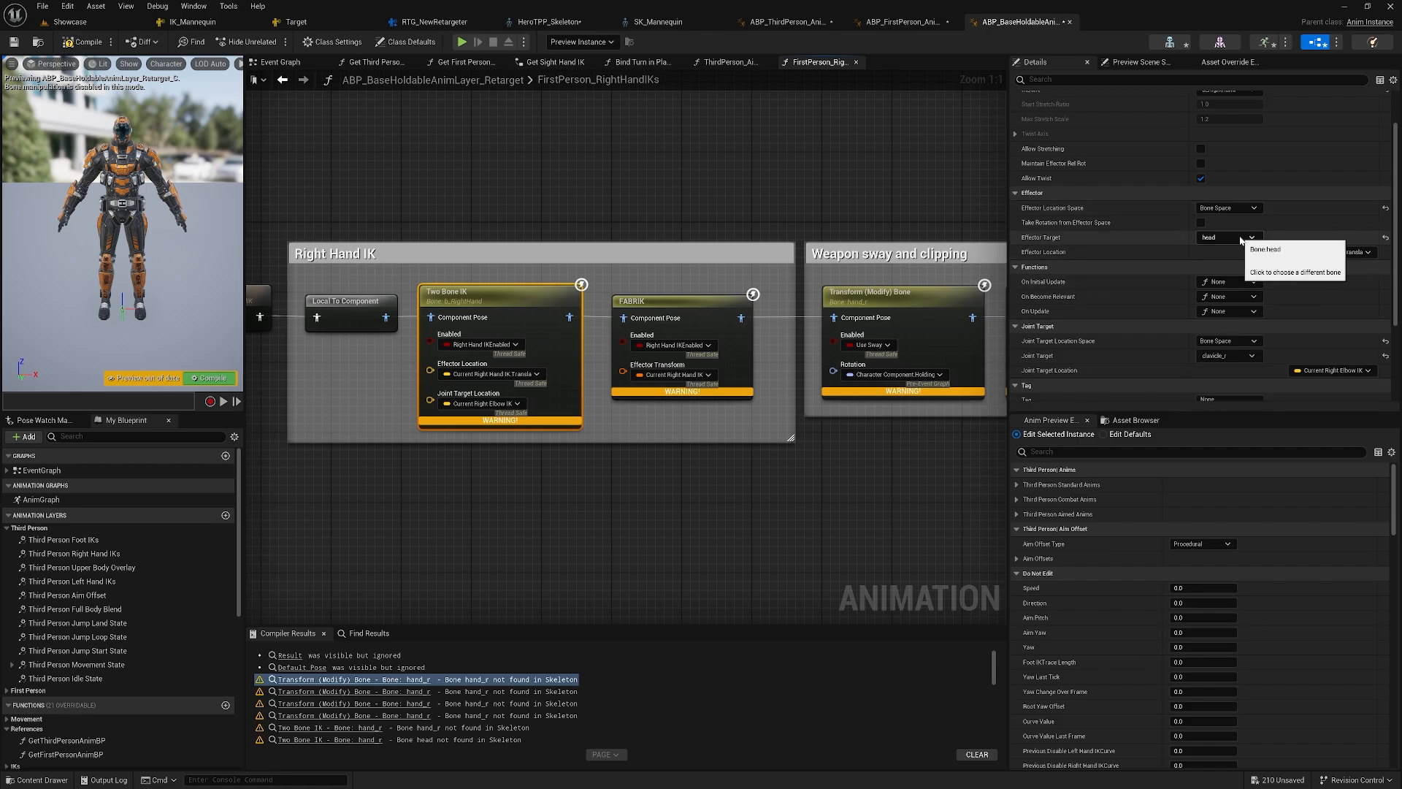
{"action": "left_click", "coordinate": [1241, 238]}
{"action": "left_click", "coordinate": [1259, 315]}
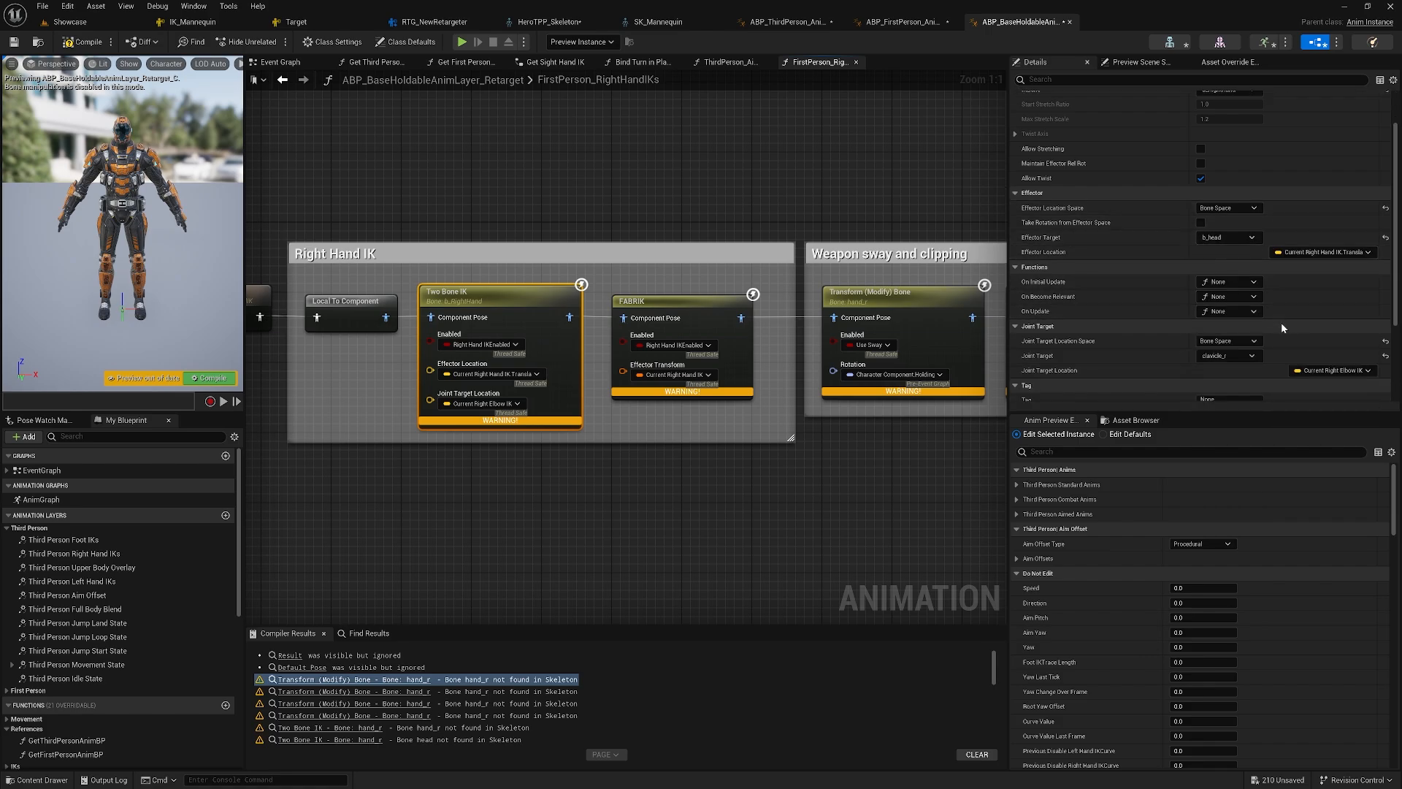
{"action": "scroll", "coordinate": [1281, 322], "scroll_direction": "down", "scroll_amount": 1}
{"action": "left_click", "coordinate": [1236, 338]}
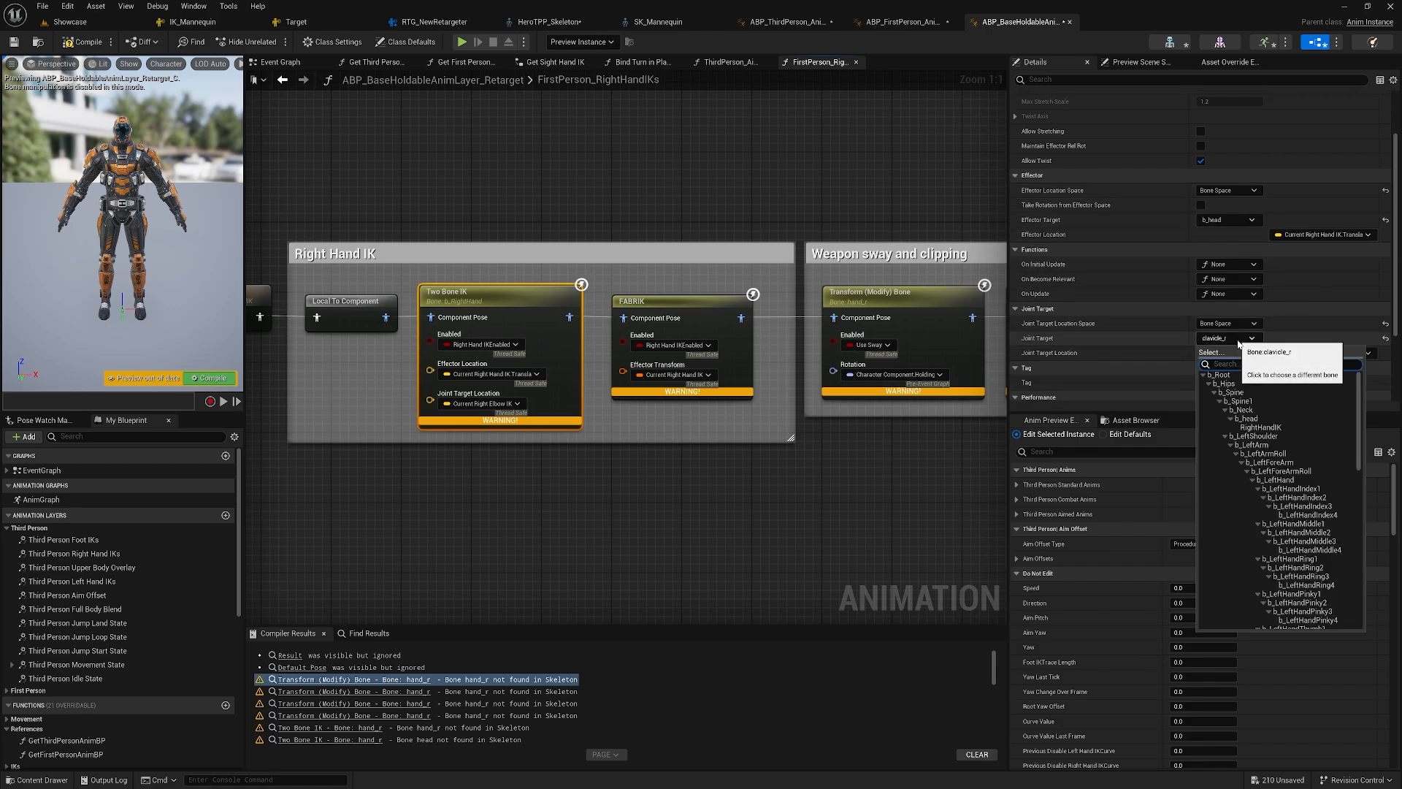
{"action": "scroll", "coordinate": [1282, 468], "scroll_direction": "down", "scroll_amount": 4}
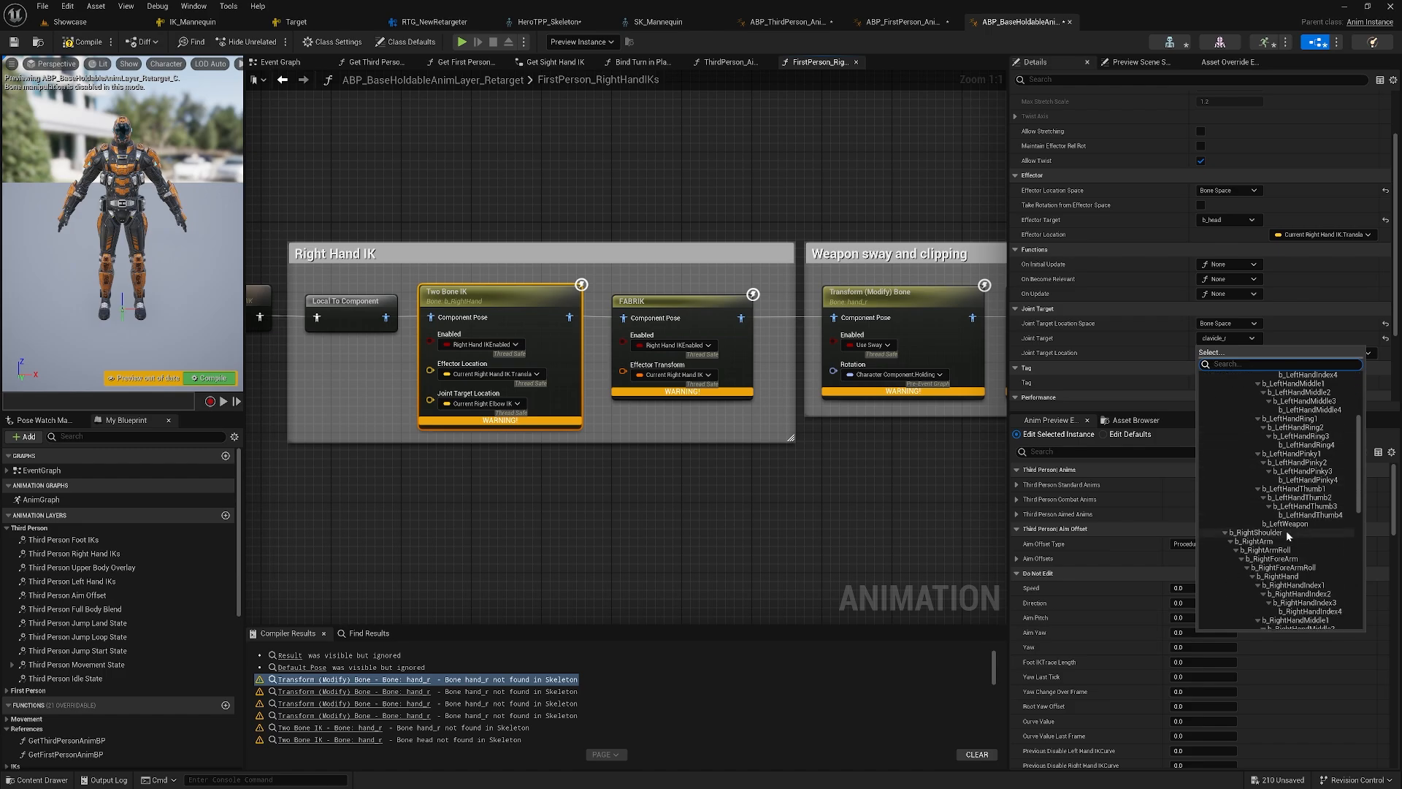
{"action": "left_click", "coordinate": [1271, 532]}
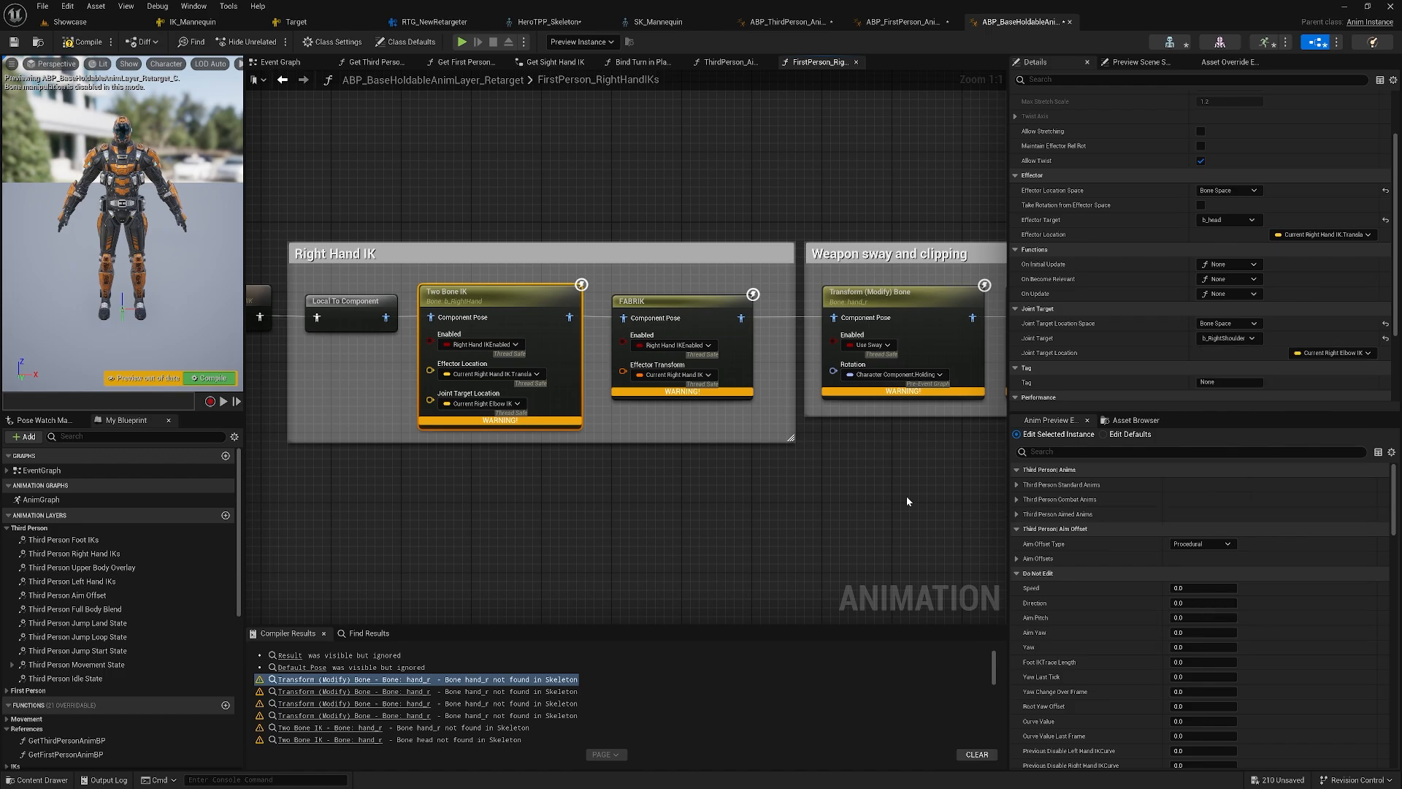
- Set the Effector Target of the FABRIK node in the Right Hand IK section to b_head
{"action": "left_click", "coordinate": [705, 299]}
{"action": "right_click_drag", "start_coordinate": [701, 301], "coordinate": [615, 303]}
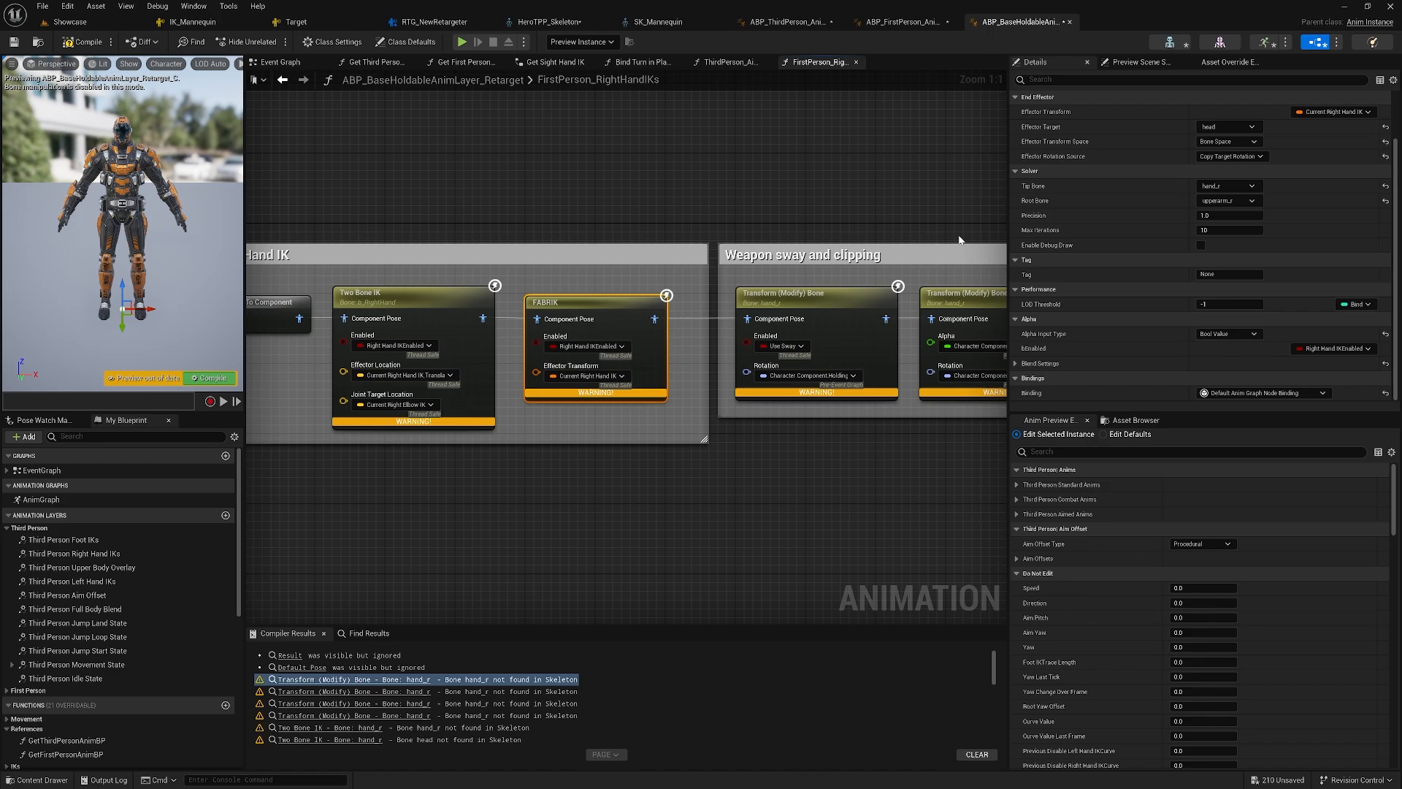
{"action": "scroll", "coordinate": [1192, 132], "scroll_direction": "up", "scroll_amount": 2}
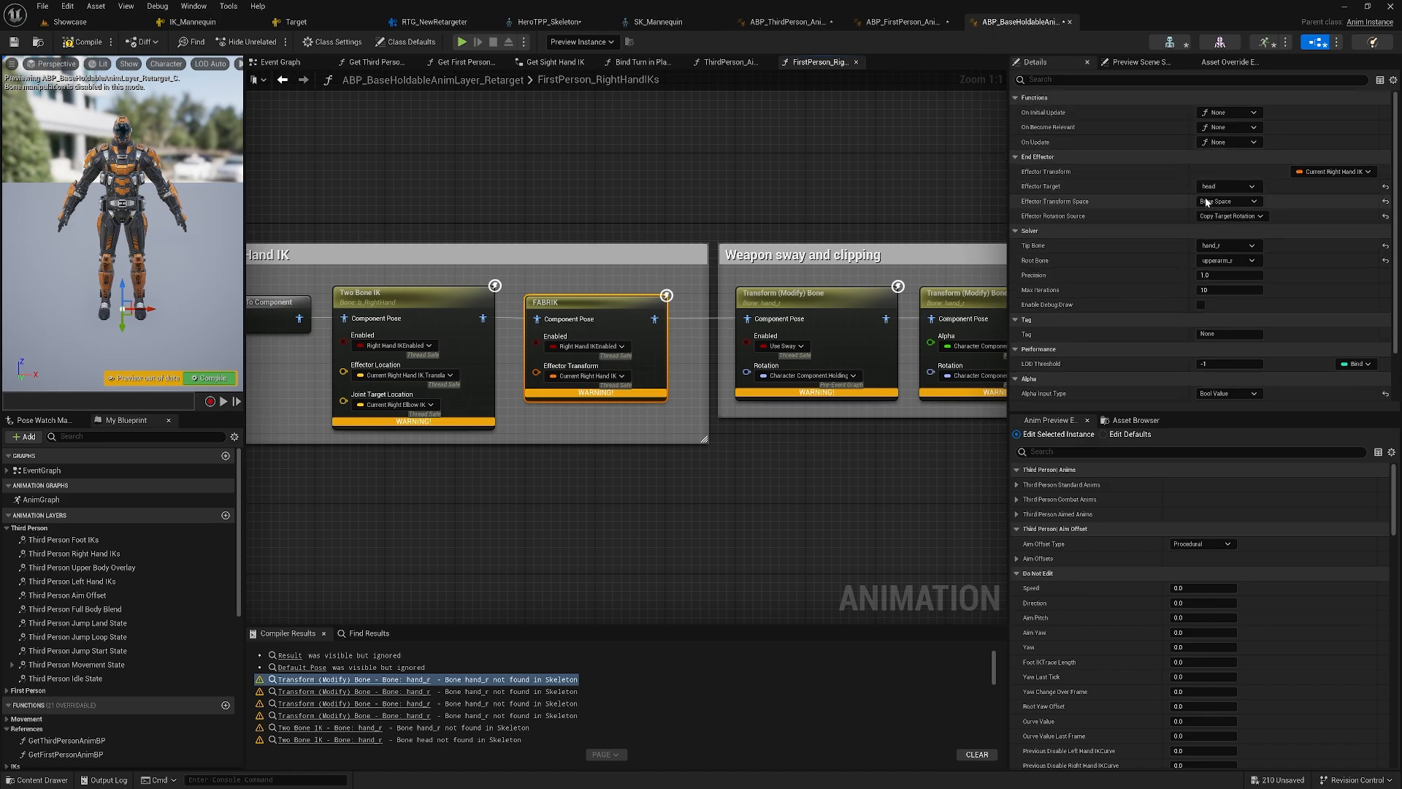
{"action": "left_click", "coordinate": [1226, 187]}
{"action": "left_click", "coordinate": [1269, 265]}
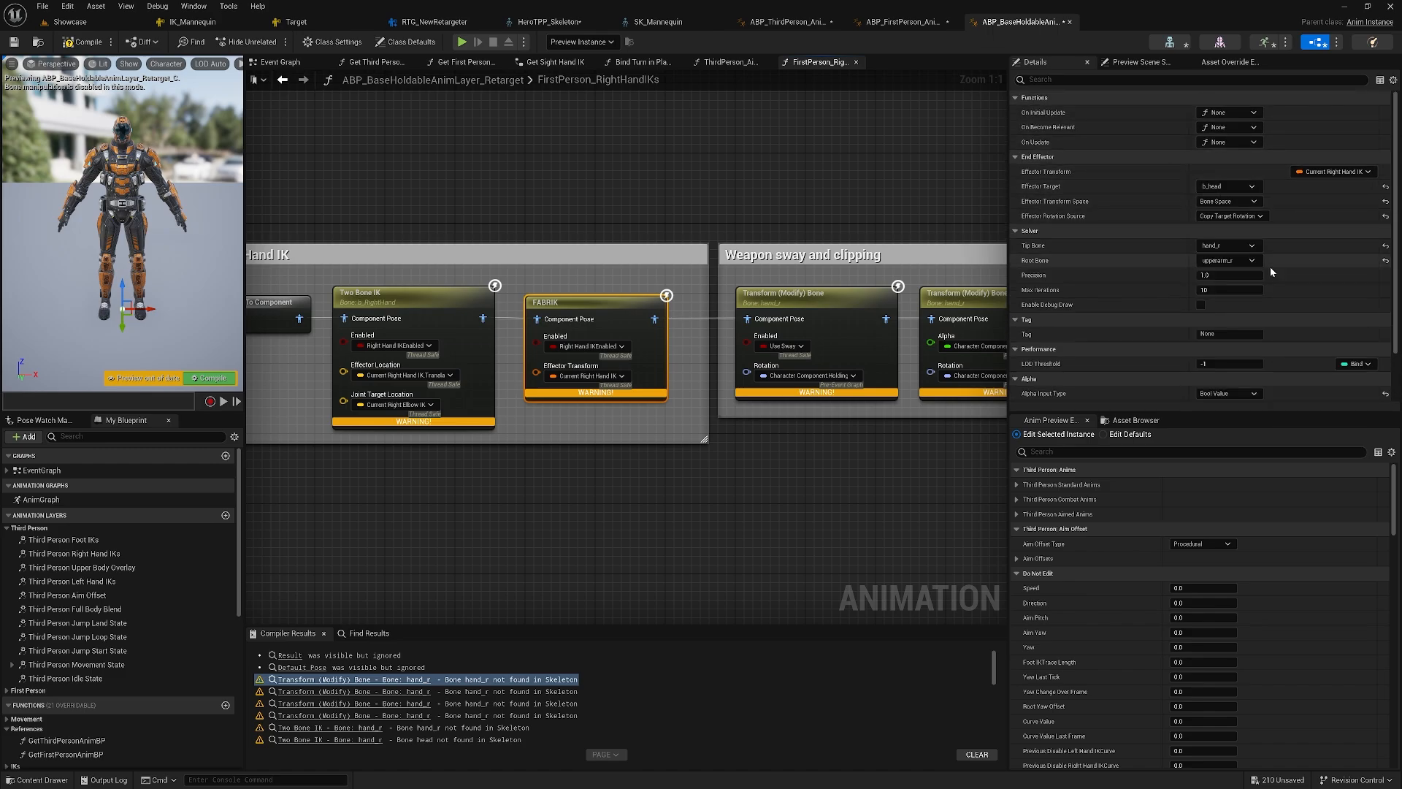
- Set the FABRIK node's Tip Bone to b_RightHand and its Root Bone to b_RightArm
{"action": "left_click", "coordinate": [1252, 246]}
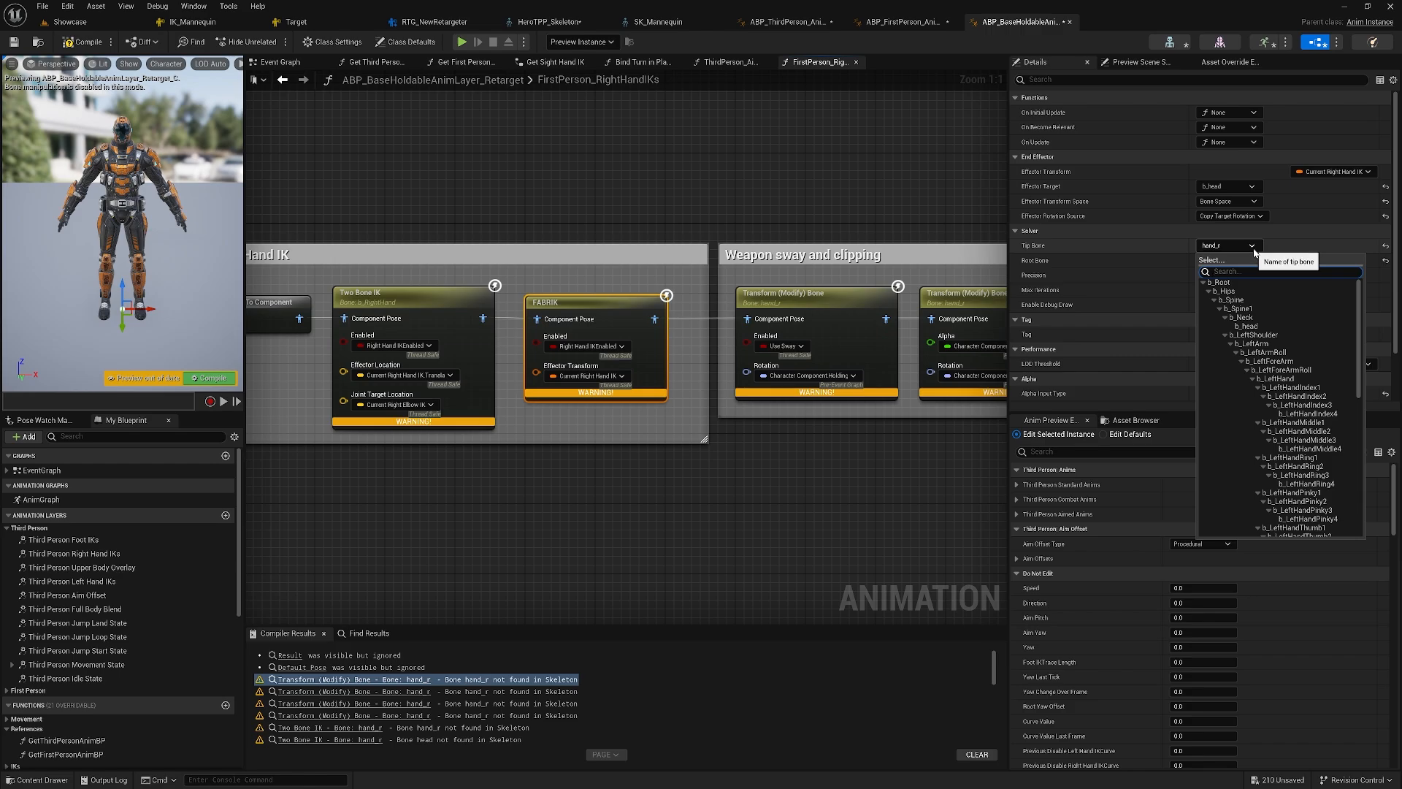
{"action": "scroll", "coordinate": [1305, 452], "scroll_direction": "down", "scroll_amount": 5}
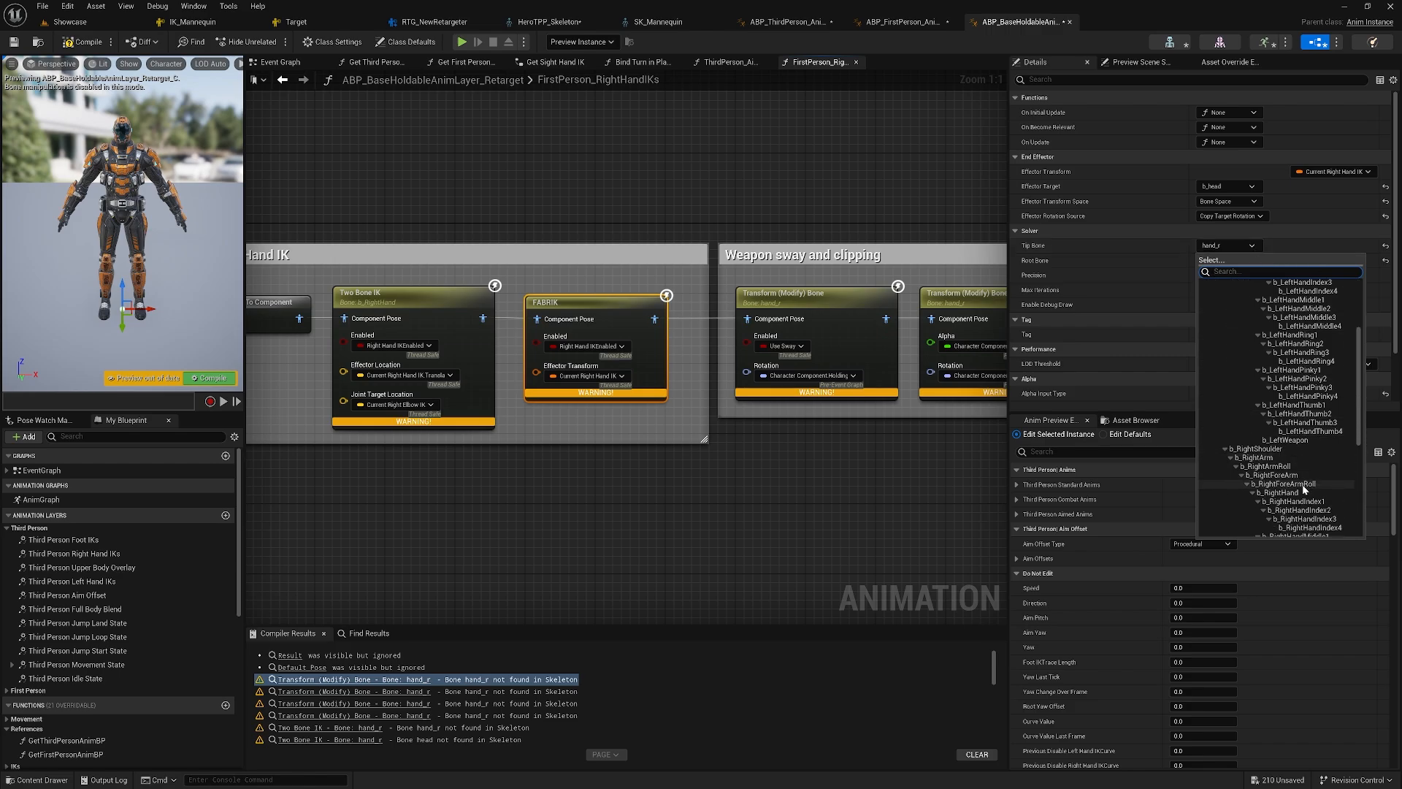
{"action": "left_click", "coordinate": [1286, 493]}
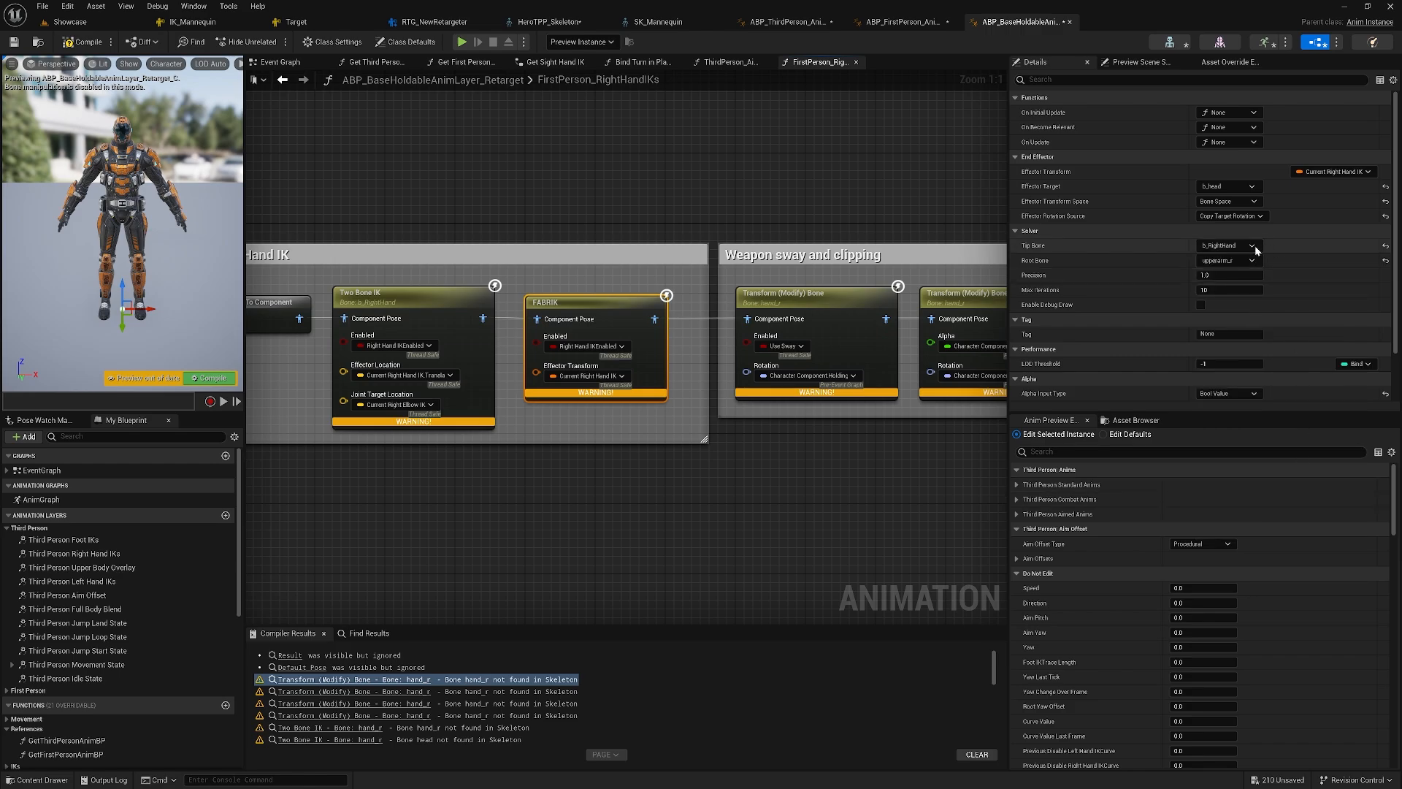
{"action": "left_click", "coordinate": [1221, 261]}
{"action": "scroll", "coordinate": [1291, 431], "scroll_direction": "down", "scroll_amount": 1}
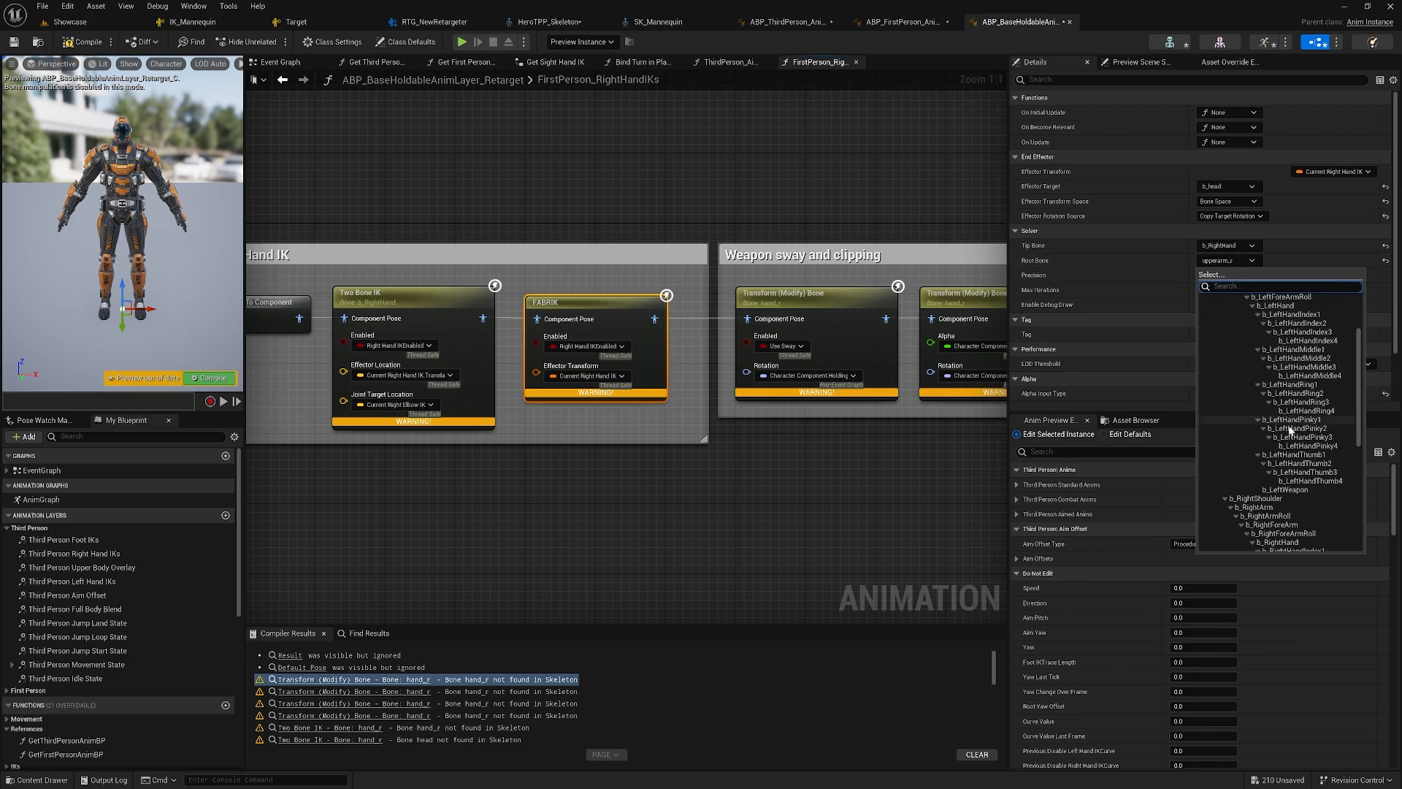
{"action": "scroll", "coordinate": [1290, 430], "scroll_direction": "down", "scroll_amount": 2}
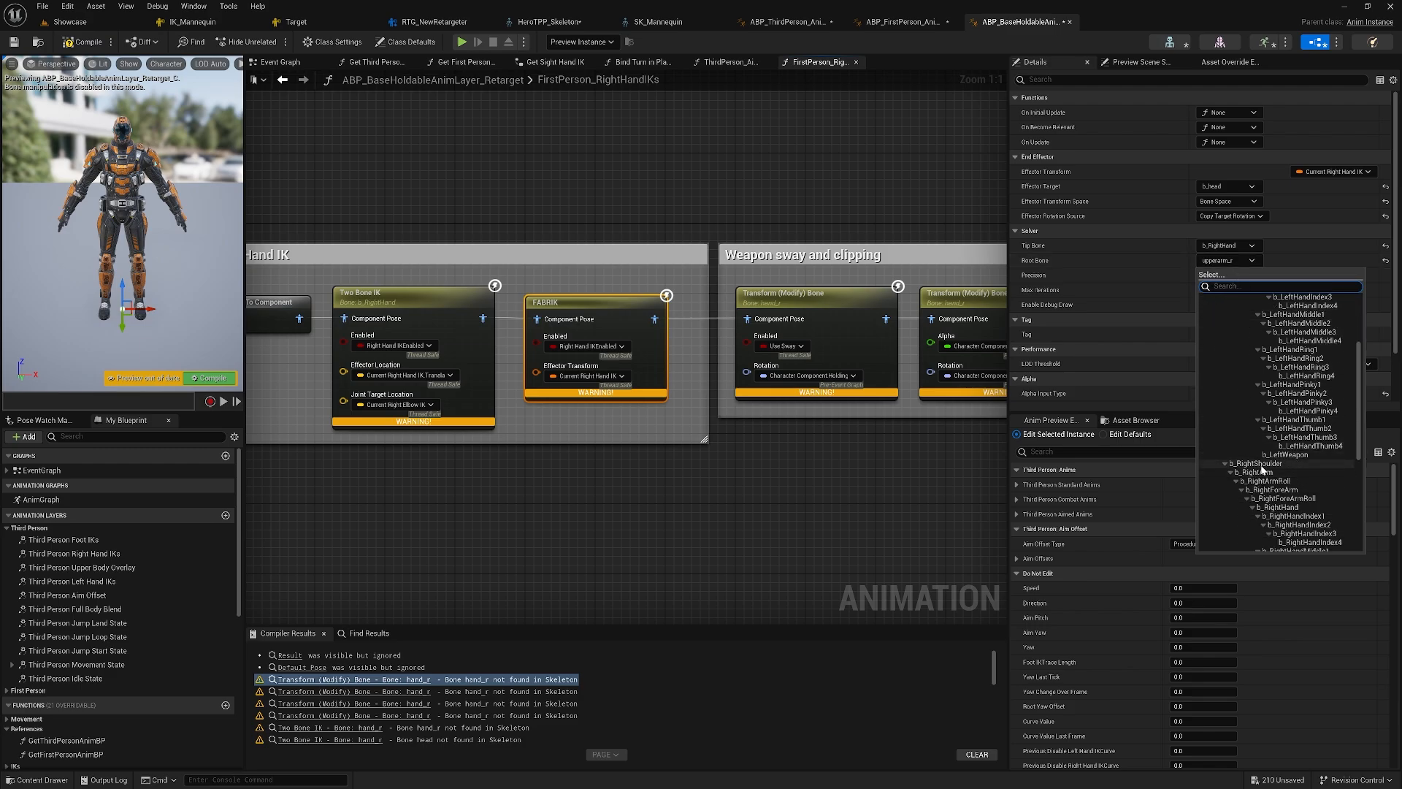
{"action": "left_click", "coordinate": [1266, 473]}
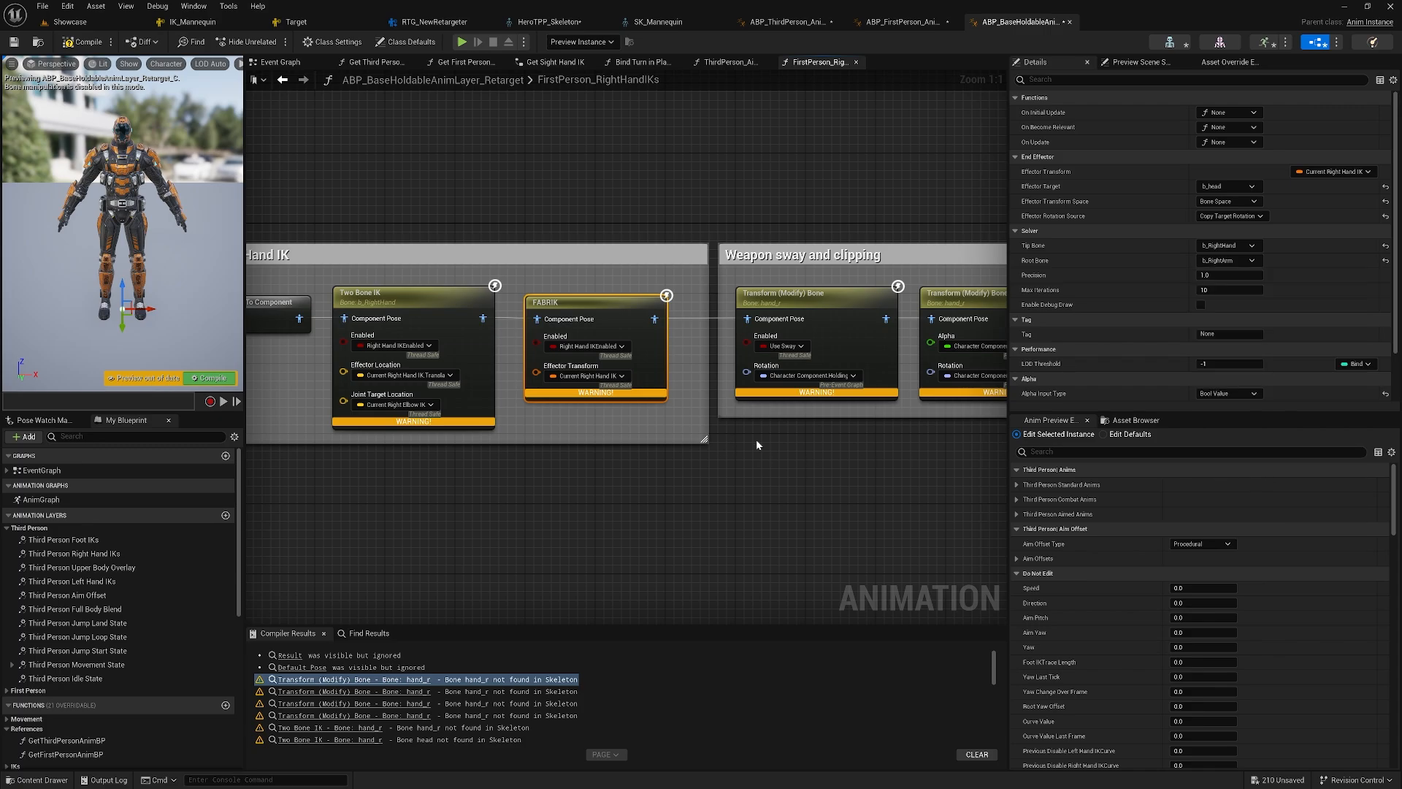
- Set Bone to Modify to b_RightHand on both Transform (Modify) Bone nodes in the Weapon sway and clipping section
{"action": "right_click_drag", "start_coordinate": [837, 440], "coordinate": [612, 438]}
{"action": "left_click", "coordinate": [614, 311]}
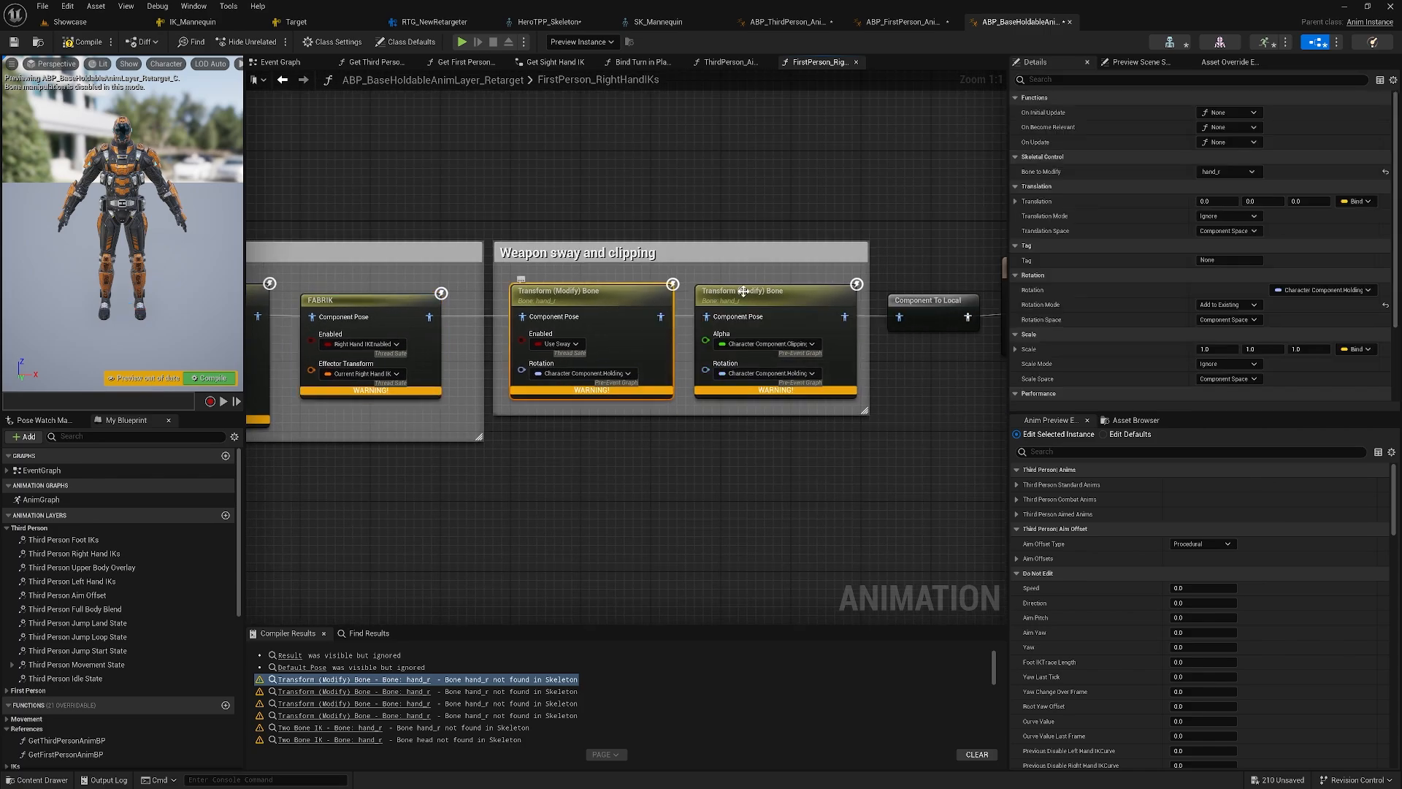
{"action": "left_click", "coordinate": [1242, 172]}
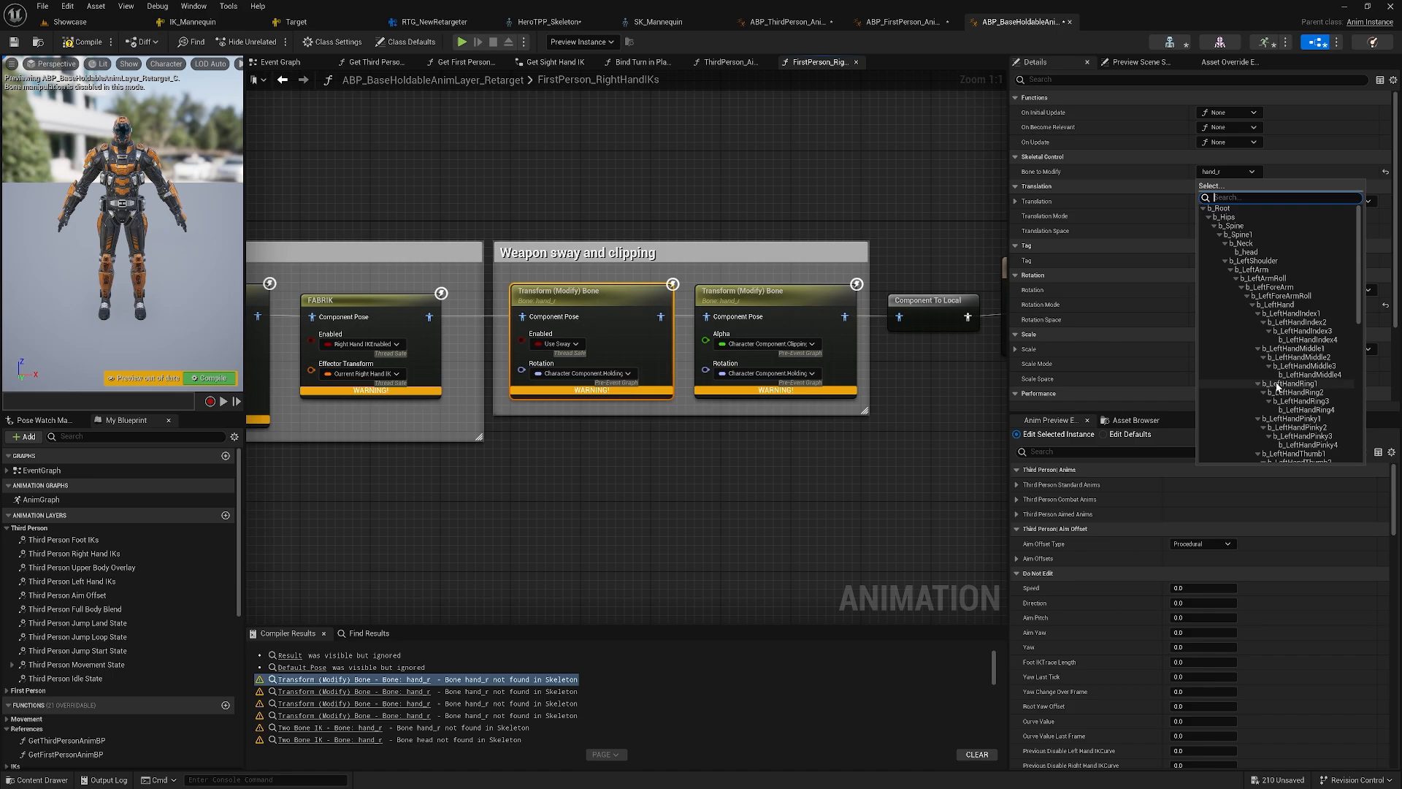
{"action": "scroll", "coordinate": [1278, 387], "scroll_direction": "down", "scroll_amount": 5}
{"action": "left_click", "coordinate": [1291, 368]}
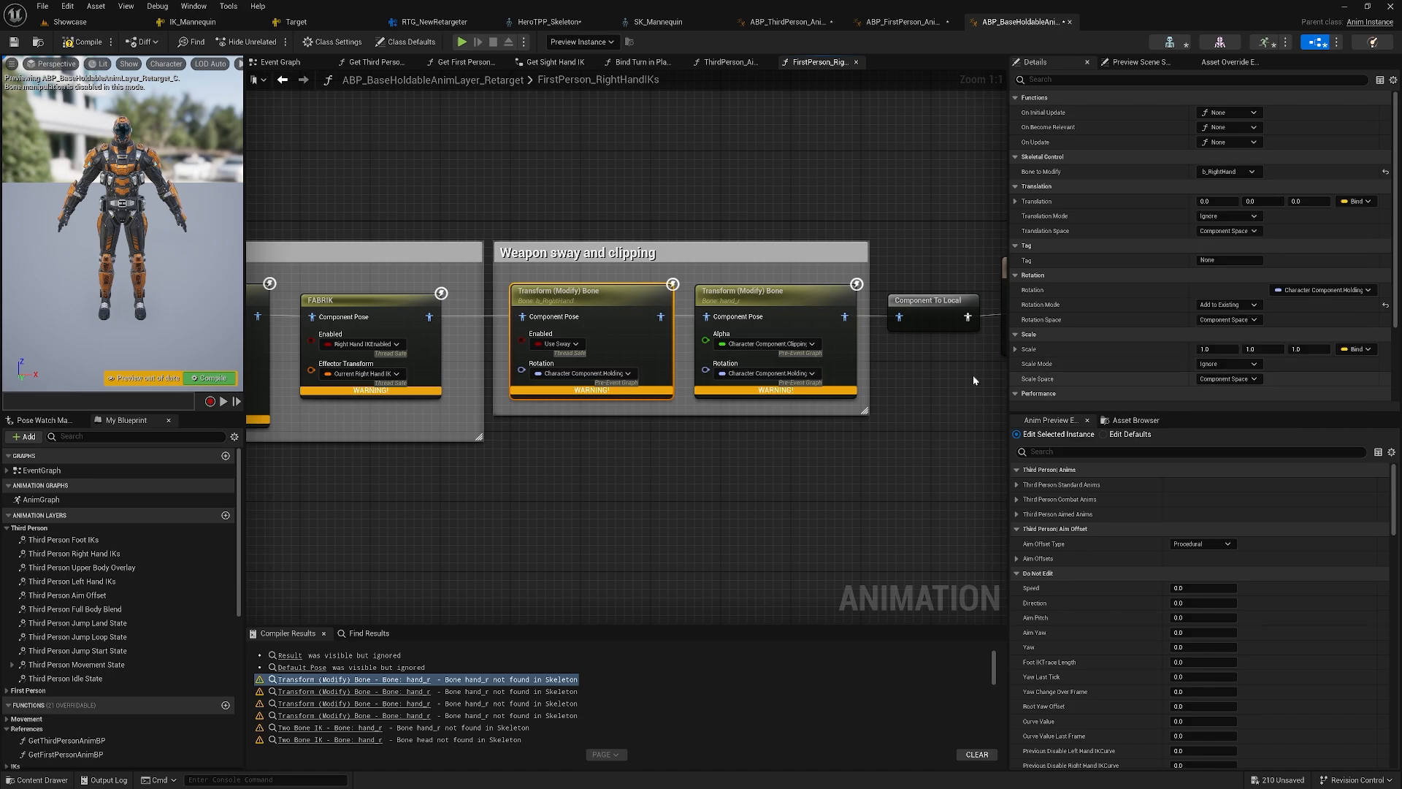
{"action": "left_click", "coordinate": [777, 296]}
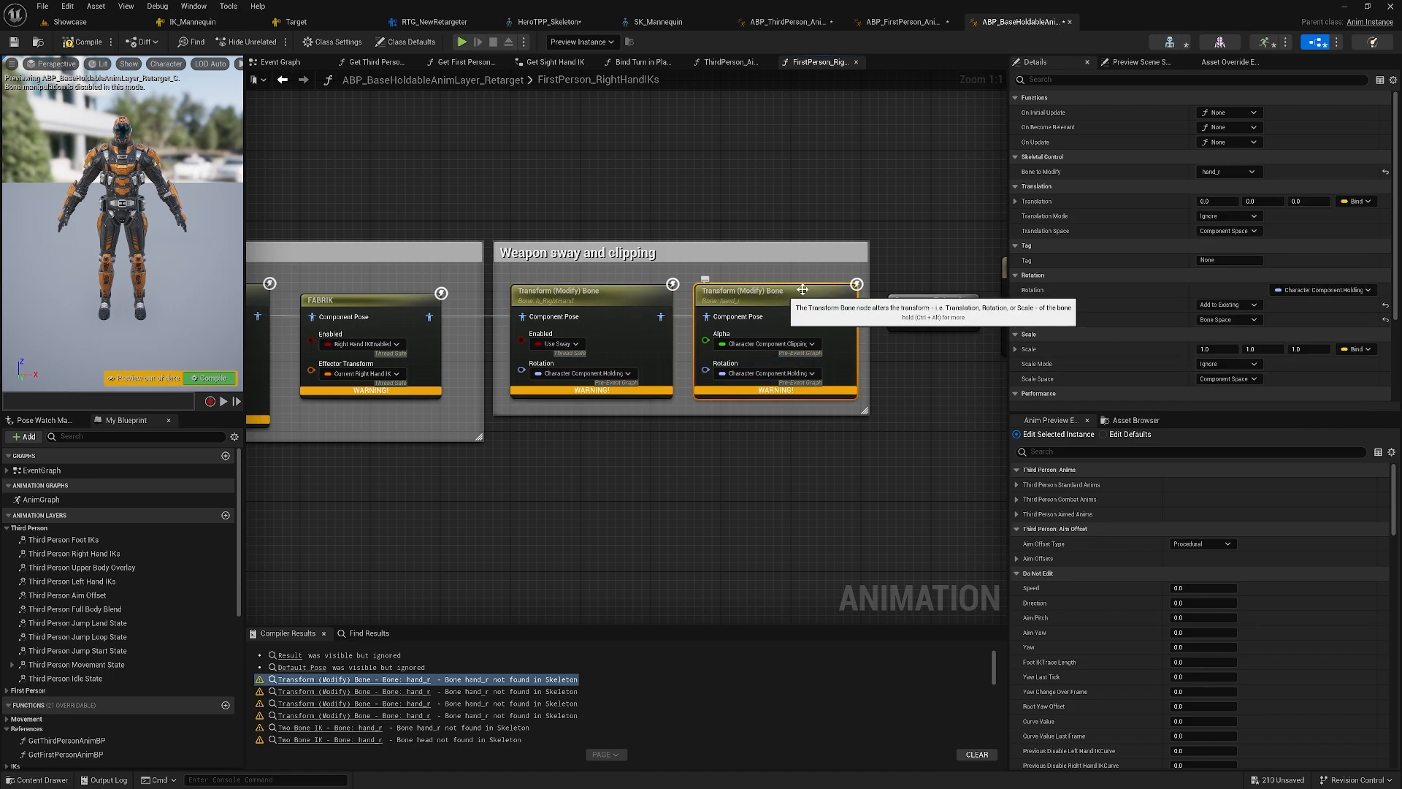
{"action": "left_click", "coordinate": [1246, 172]}
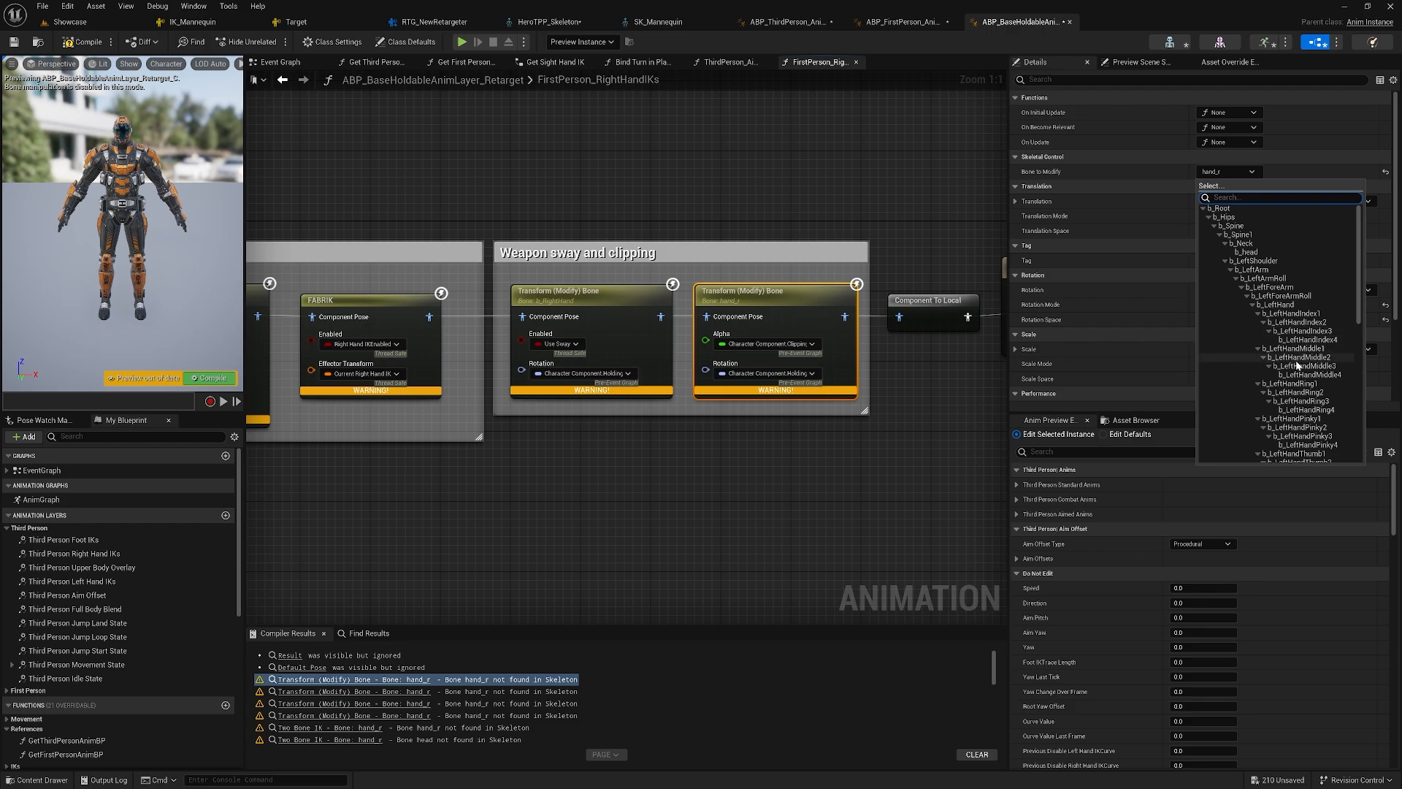
{"action": "scroll", "coordinate": [1297, 365], "scroll_direction": "down", "scroll_amount": 5}
{"action": "left_click", "coordinate": [1299, 385]}
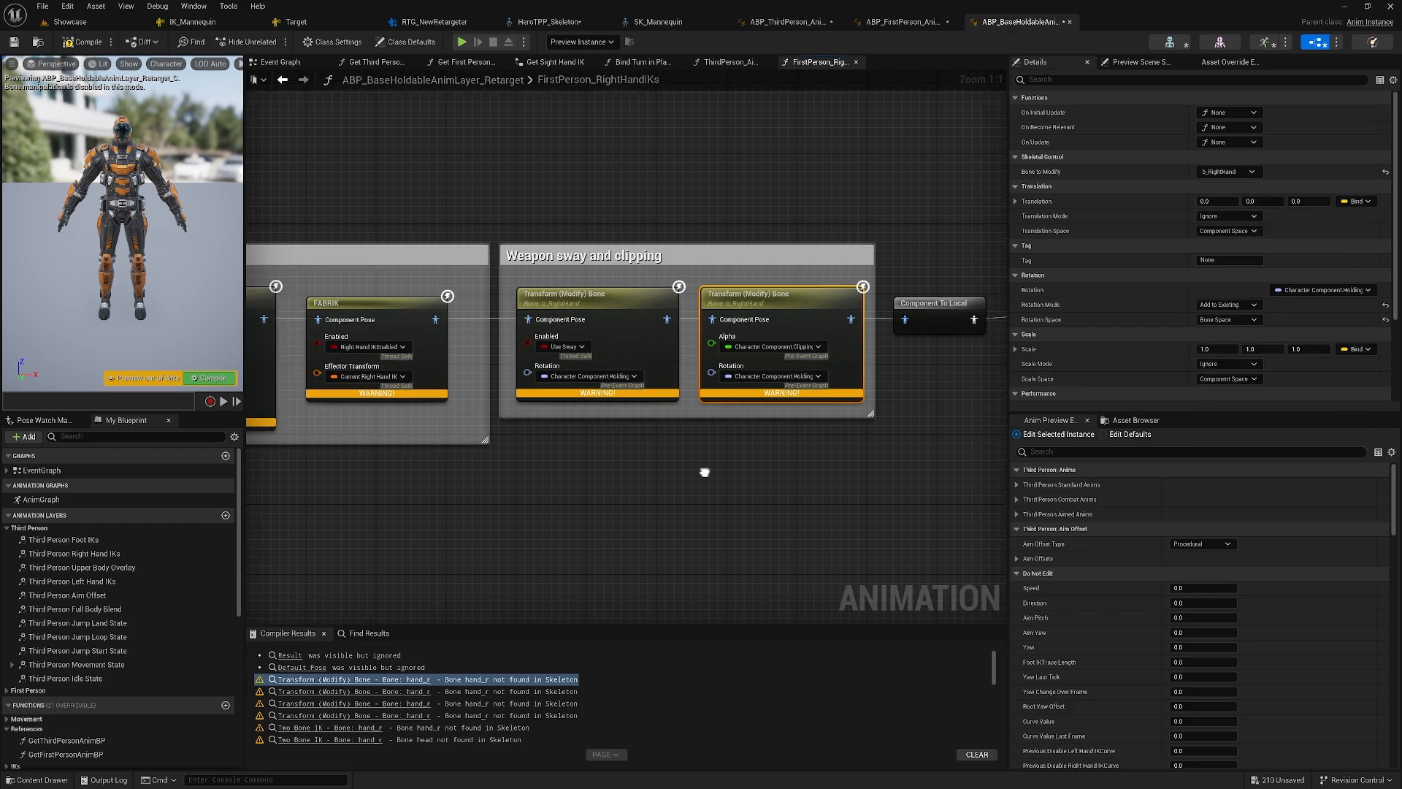
- Recompile the animation blueprint and go to the node of the first lowerarm_twist_01_l bone warning
{"action": "right_click_drag", "start_coordinate": [704, 470], "coordinate": [761, 472]}
{"action": "key", "text": "F7"}
{"action": "scroll", "coordinate": [471, 181], "scroll_direction": "down", "scroll_amount": 1}
{"action": "right_click_drag", "start_coordinate": [471, 181], "coordinate": [626, 205]}
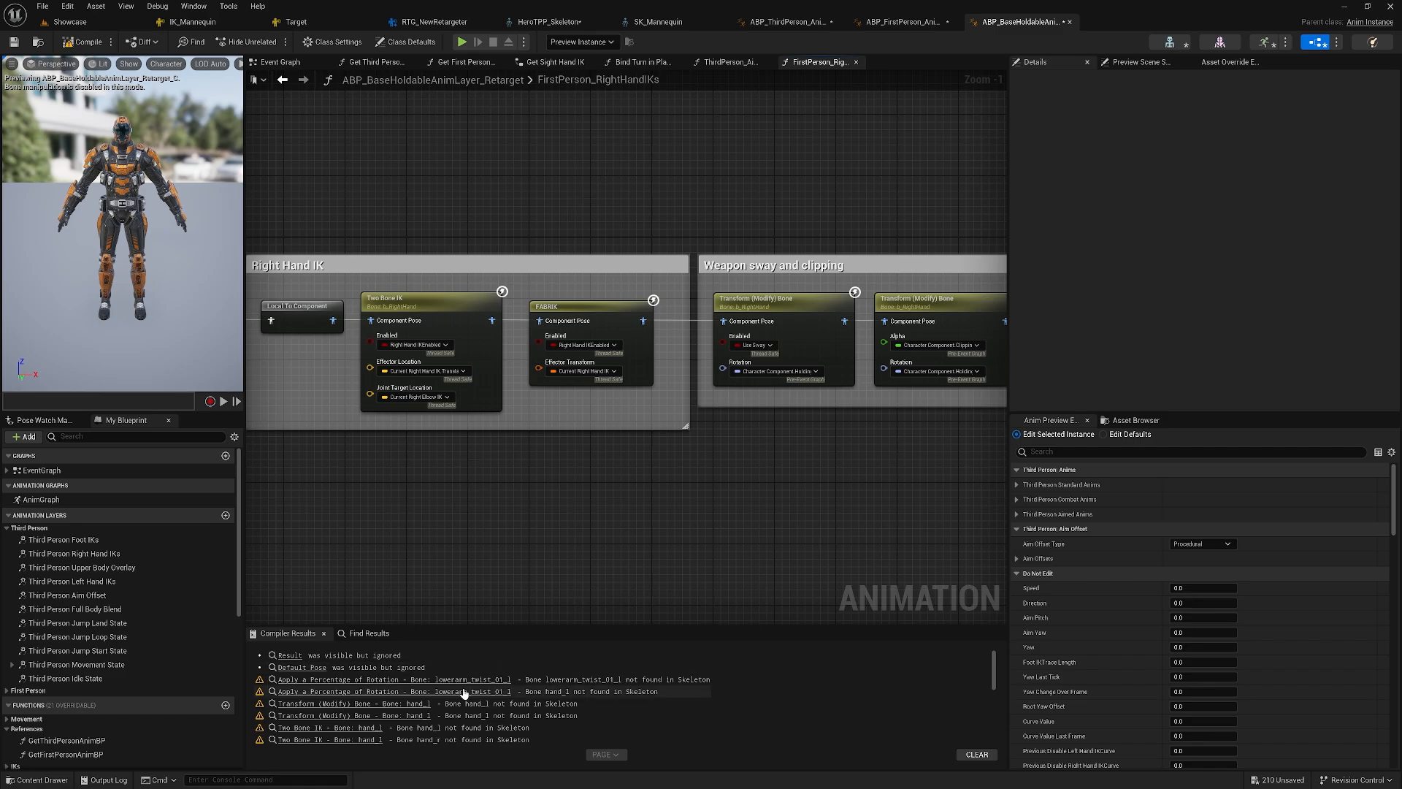
{"action": "left_click", "coordinate": [439, 679]}
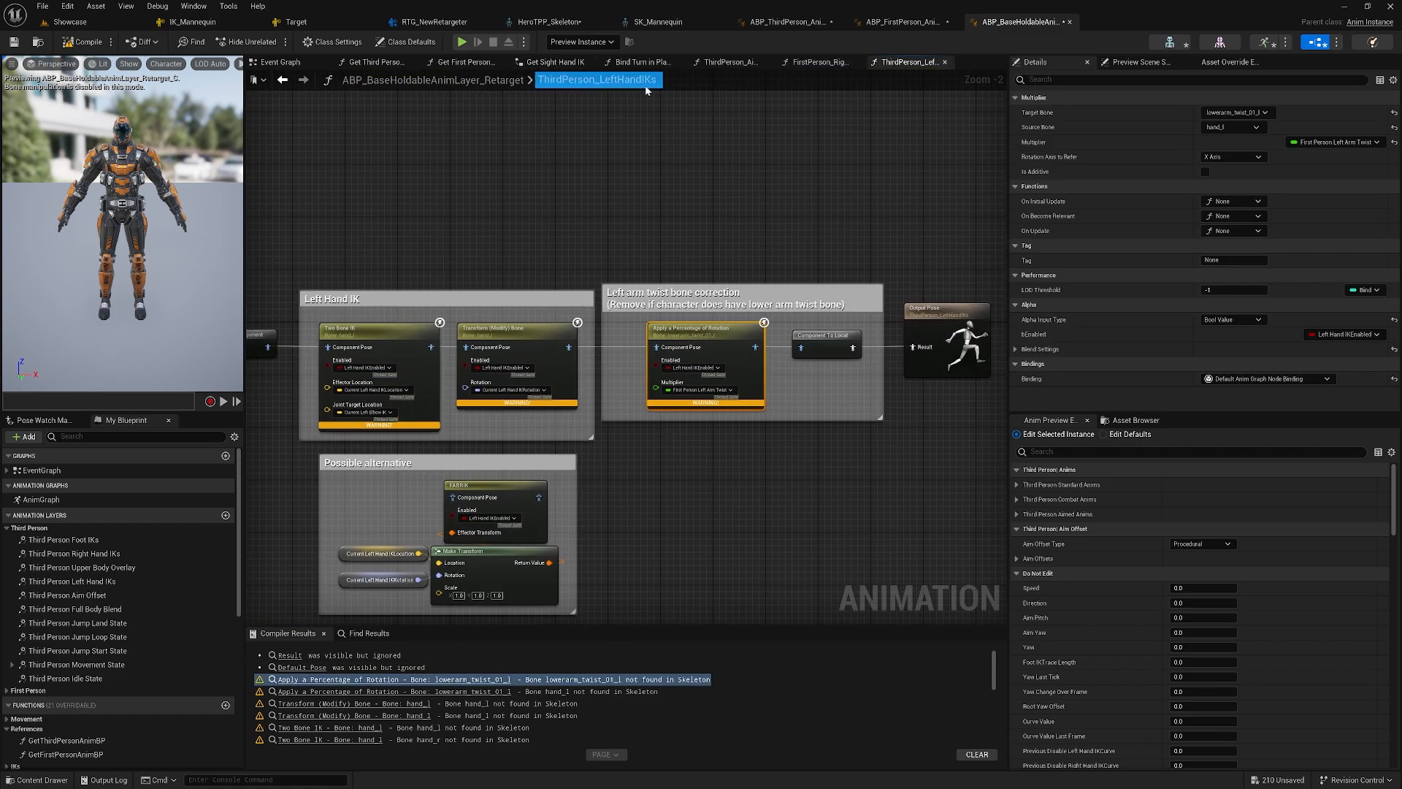
- Set the IK Bone of the Two Bone IK node in the Left Hand IK section to b_LeftHand
{"action": "scroll", "coordinate": [537, 380], "scroll_direction": "up", "scroll_amount": 2}
{"action": "left_click", "coordinate": [492, 297]}
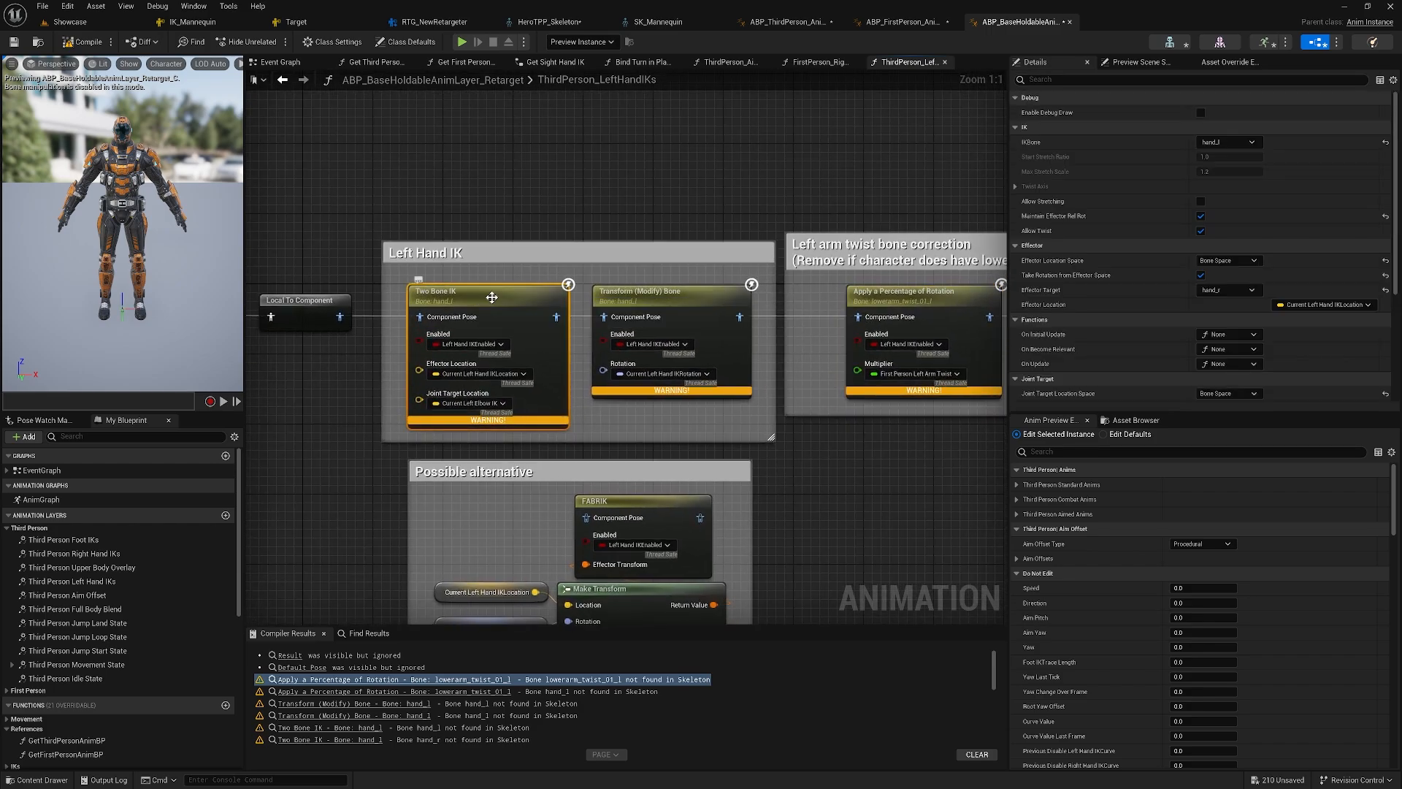
{"action": "left_click", "coordinate": [1226, 142]}
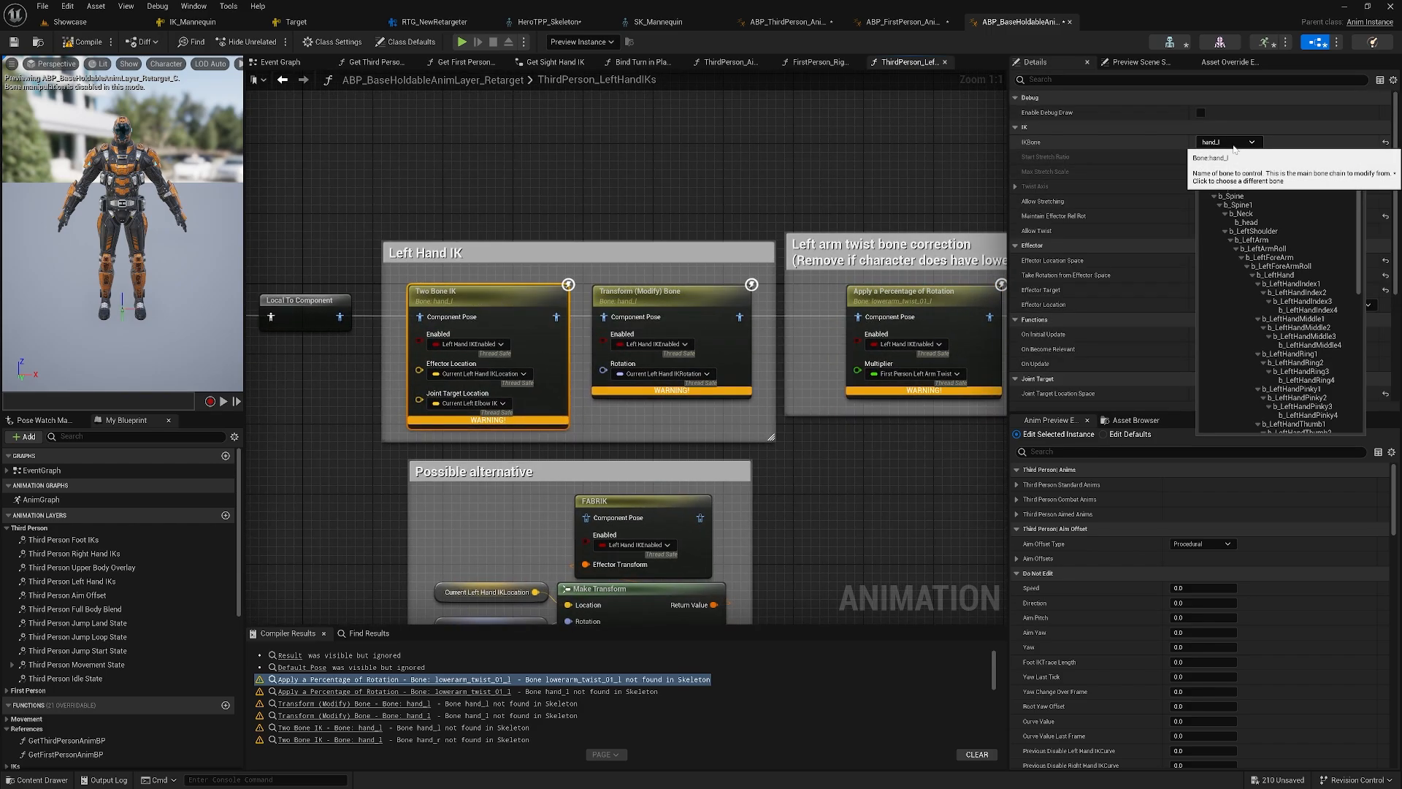
{"action": "left_click", "coordinate": [1281, 275]}
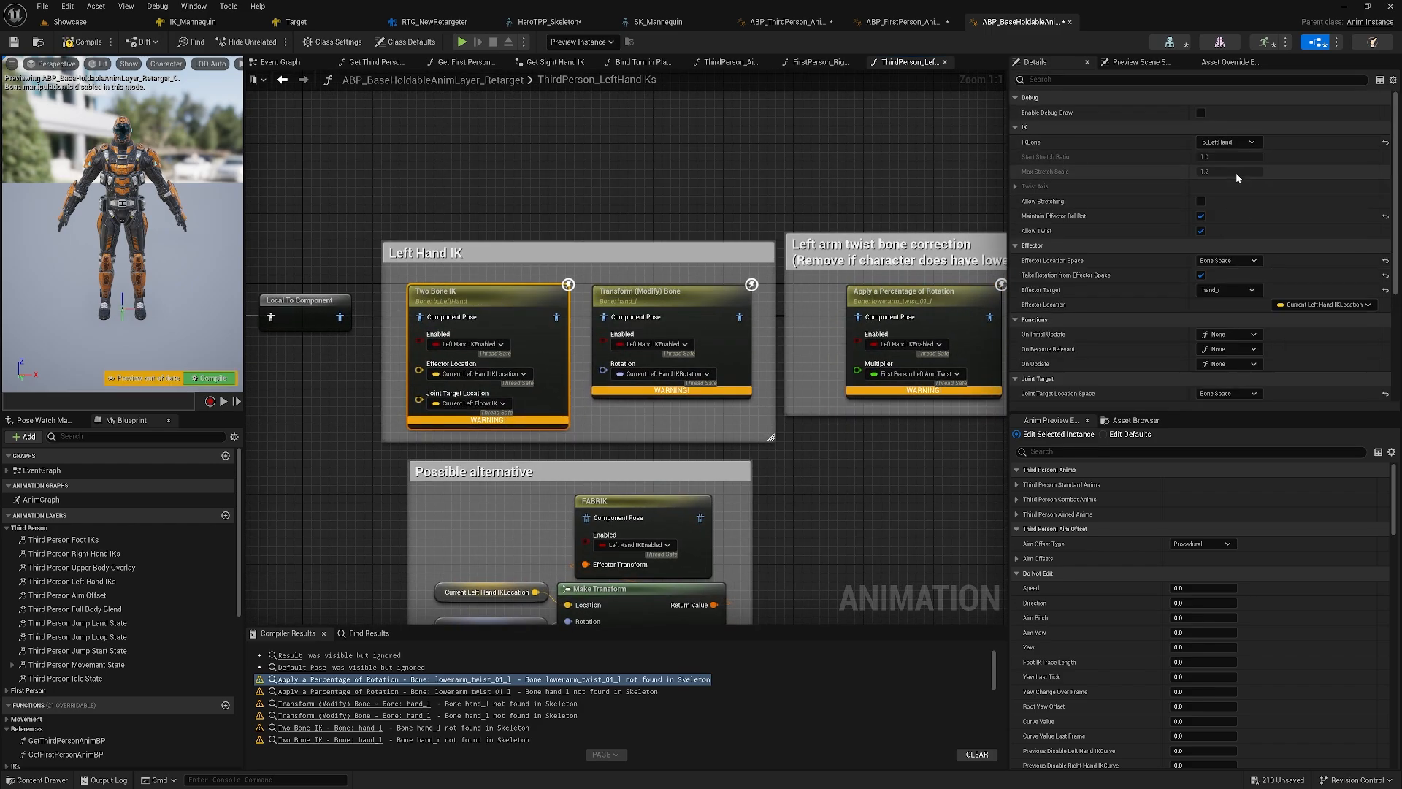
- Set the left-hand Two Bone IK node's Effector Target to b_RightHand and its Joint Target to b_LeftShoulder
{"action": "left_click", "coordinate": [1234, 276]}
{"action": "scroll", "coordinate": [1263, 431], "scroll_direction": "down", "scroll_amount": 5}
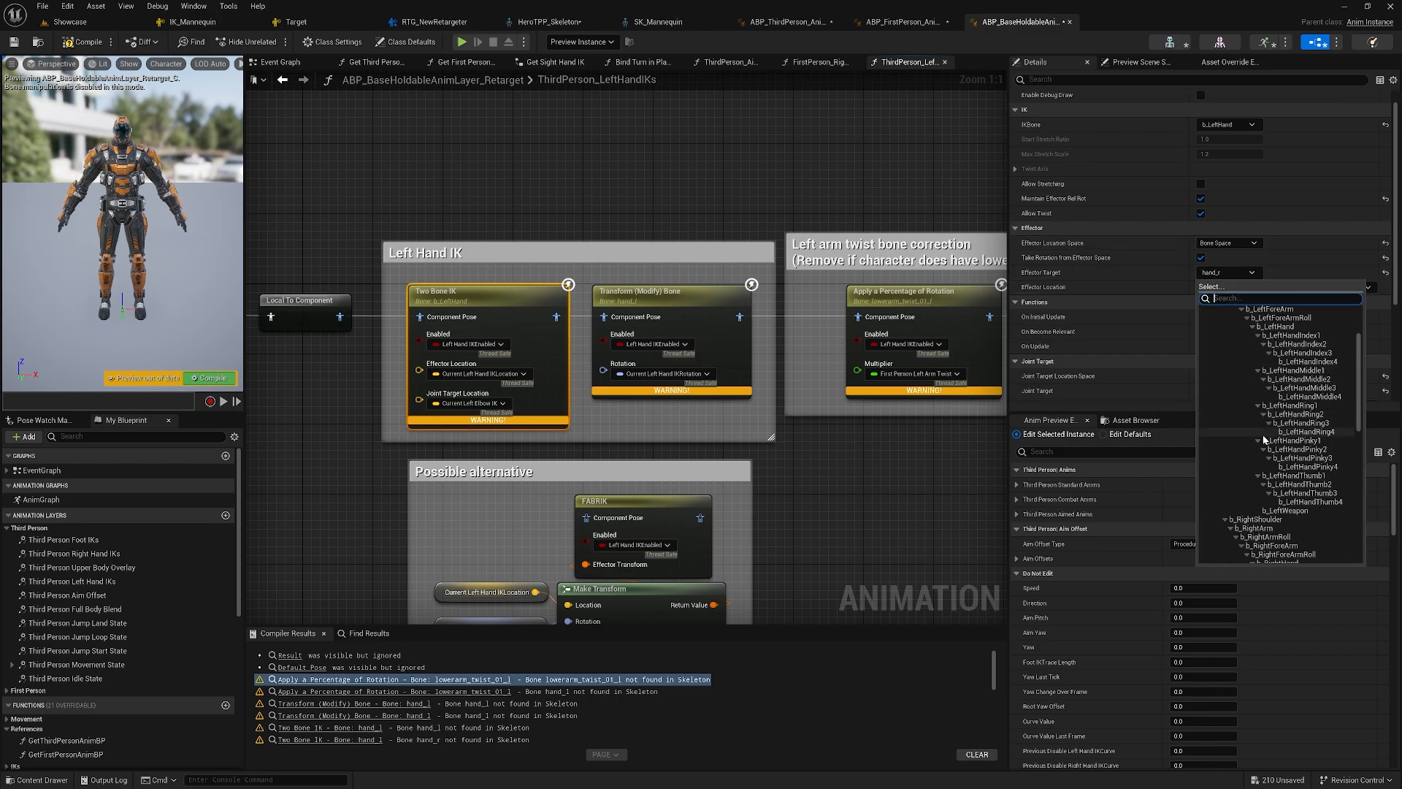
{"action": "left_click", "coordinate": [1285, 442]}
{"action": "scroll", "coordinate": [1279, 327], "scroll_direction": "down", "scroll_amount": 1}
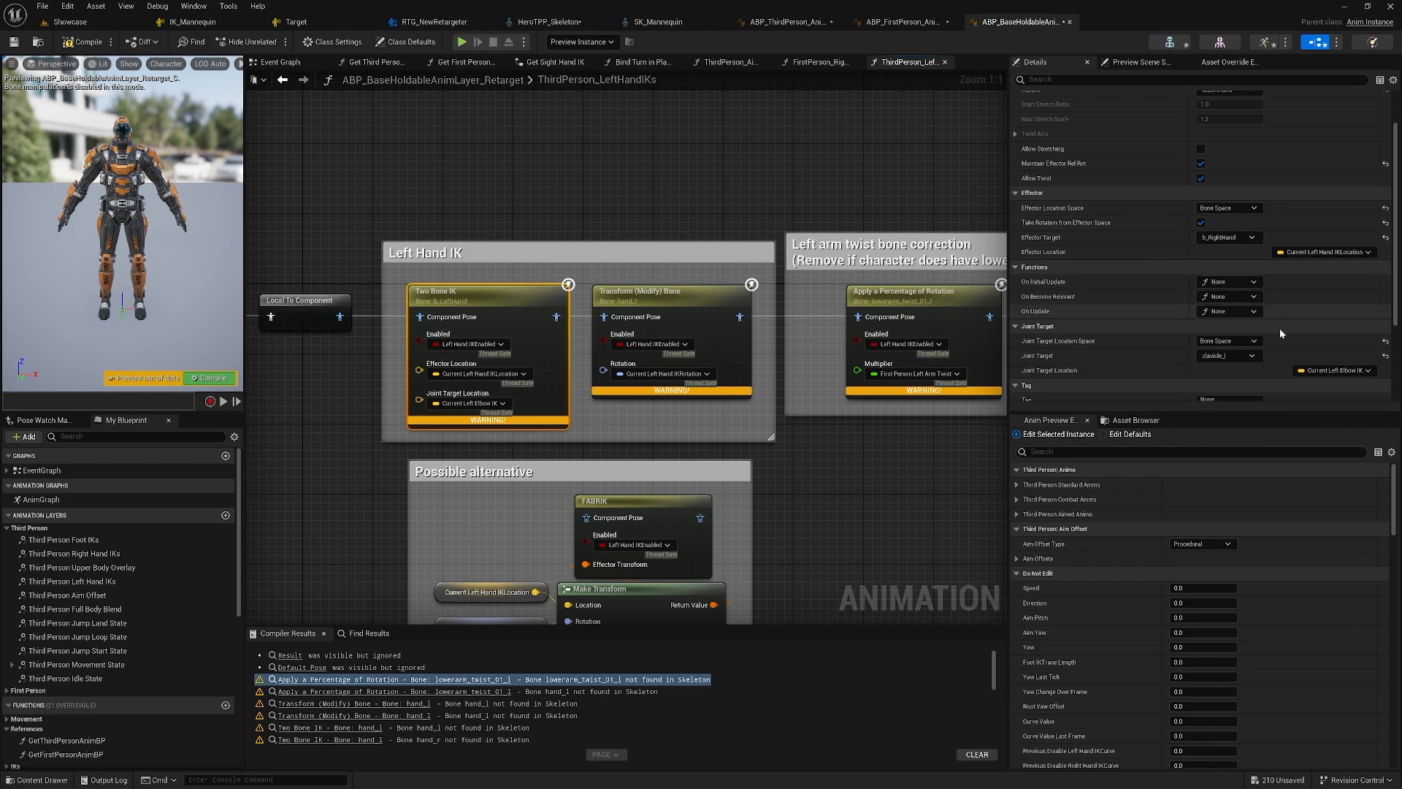
{"action": "left_click", "coordinate": [1226, 355]}
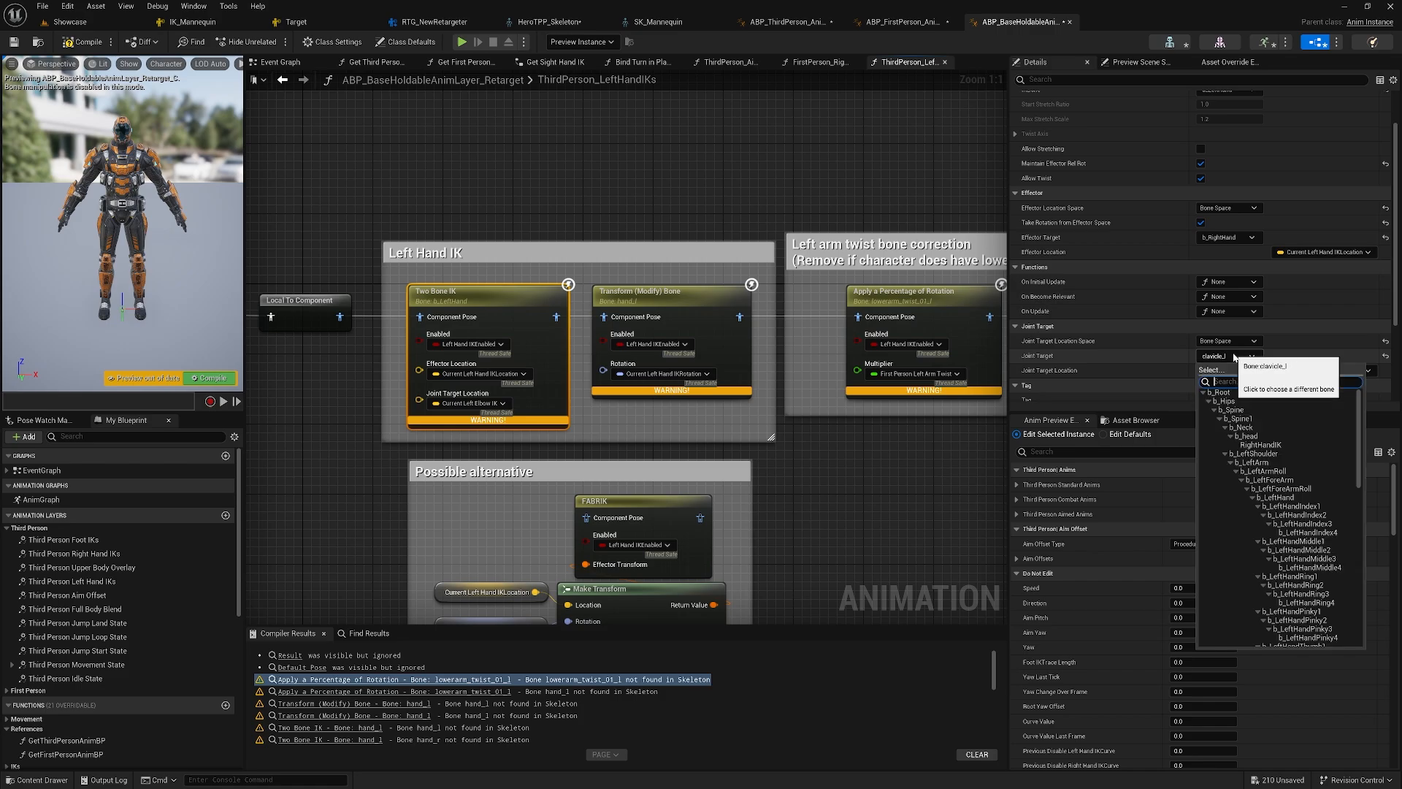
{"action": "left_click", "coordinate": [1277, 454]}
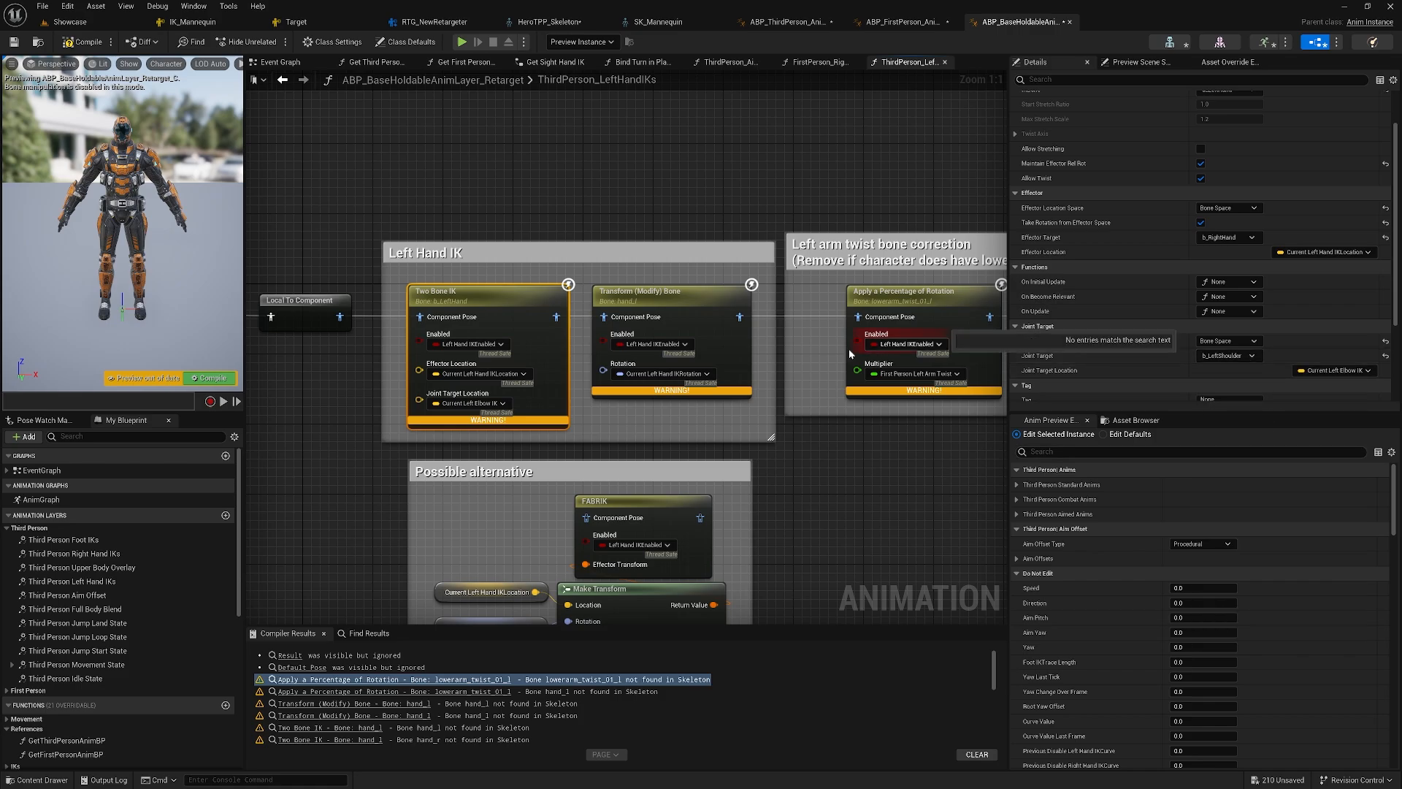
- Set Bone to Modify to b_LeftHand on the Transform (Modify) Bone node in the Left Hand IK section
{"action": "right_click_drag", "start_coordinate": [849, 348], "coordinate": [764, 348]}
{"action": "left_click", "coordinate": [613, 307]}
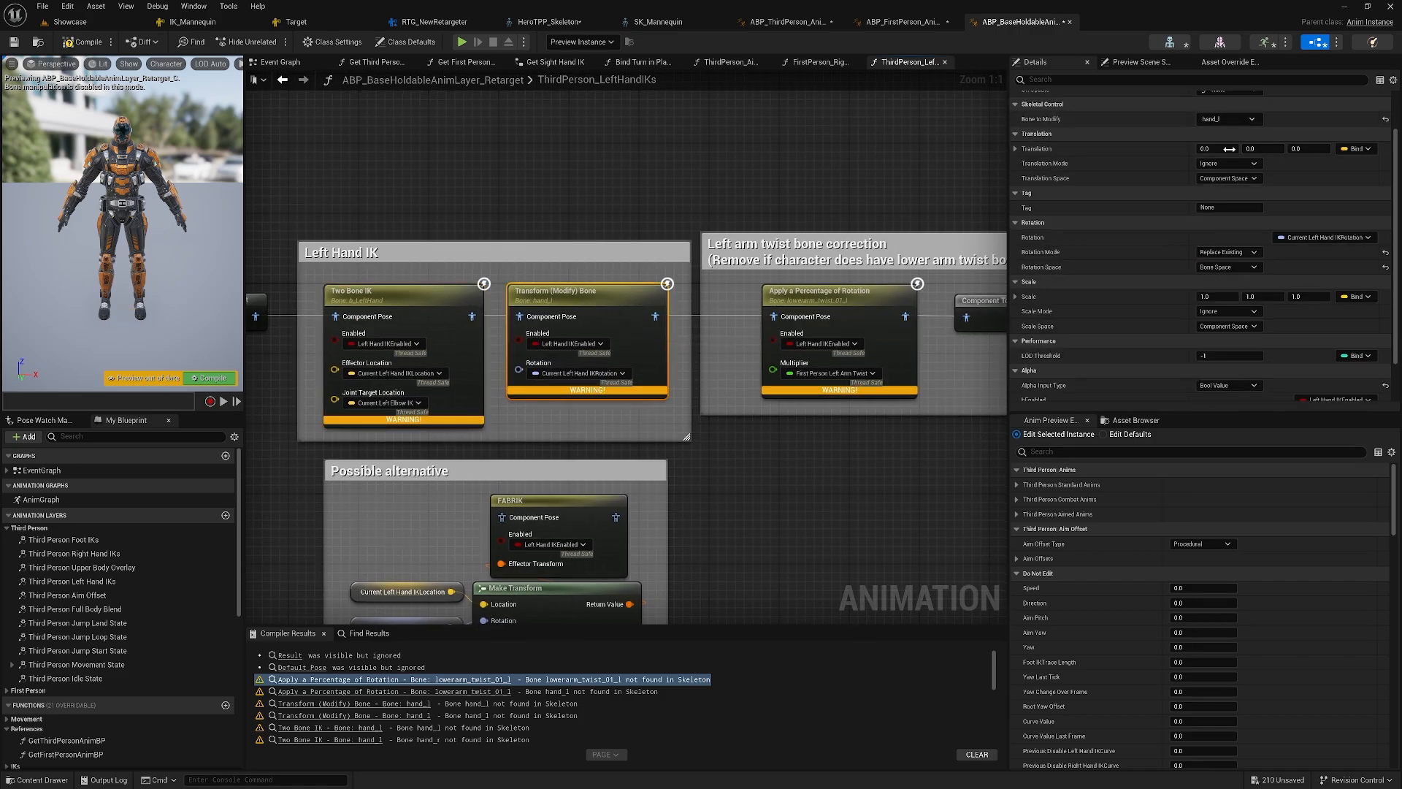
{"action": "scroll", "coordinate": [1229, 149], "scroll_direction": "up", "scroll_amount": 3}
{"action": "left_click", "coordinate": [1227, 171]}
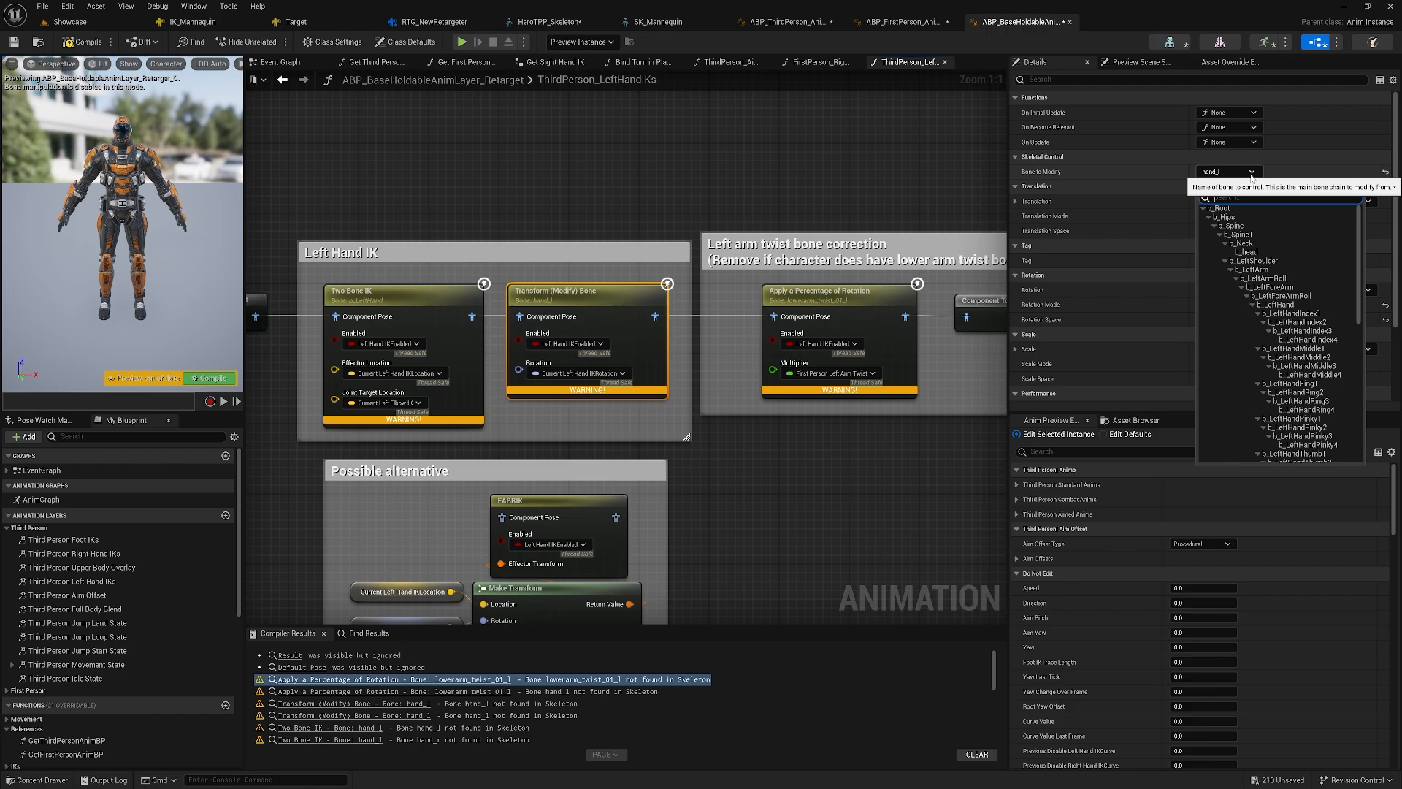
{"action": "left_click", "coordinate": [1297, 306]}
- Move the left arm twist bone correction section out of the chain and connect Transform (Modify) Bone to Output Pose through a new Component To Local node
{"action": "right_click_drag", "start_coordinate": [978, 360], "coordinate": [758, 365]}
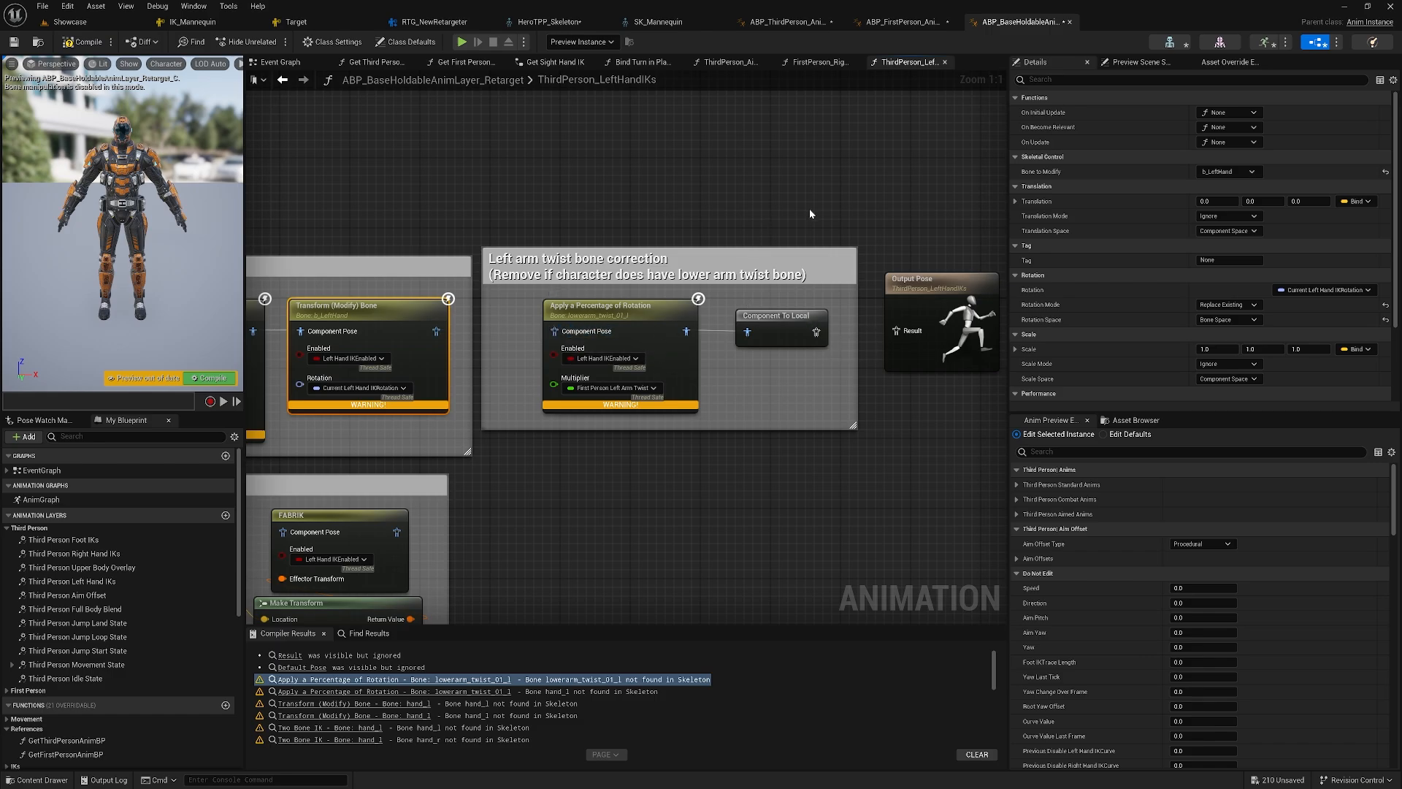
{"action": "left_click_drag", "start_coordinate": [803, 266], "coordinate": [812, 64]}
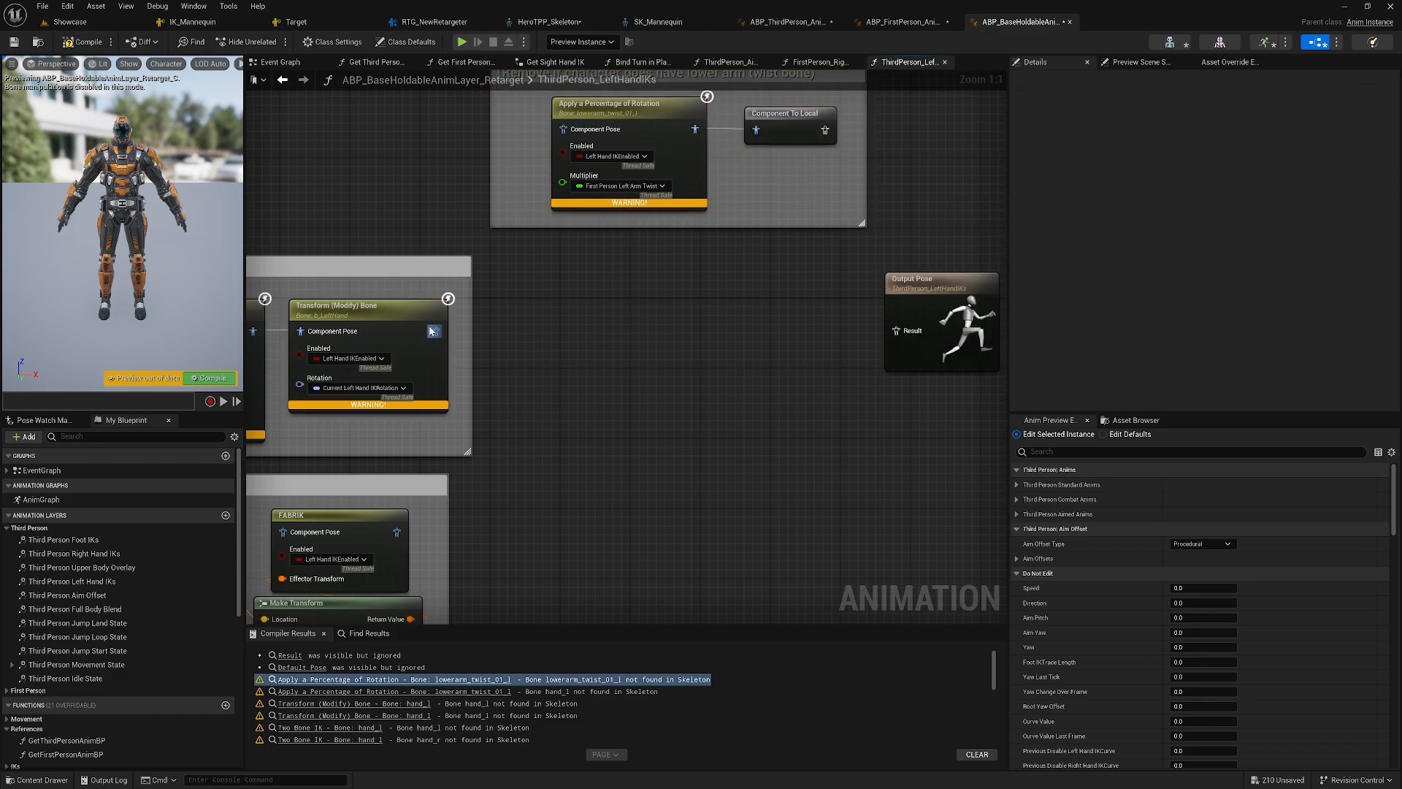
{"action": "left_click_drag", "start_coordinate": [433, 331], "coordinate": [898, 330]}
{"action": "left_click_drag", "start_coordinate": [657, 310], "coordinate": [750, 329]}
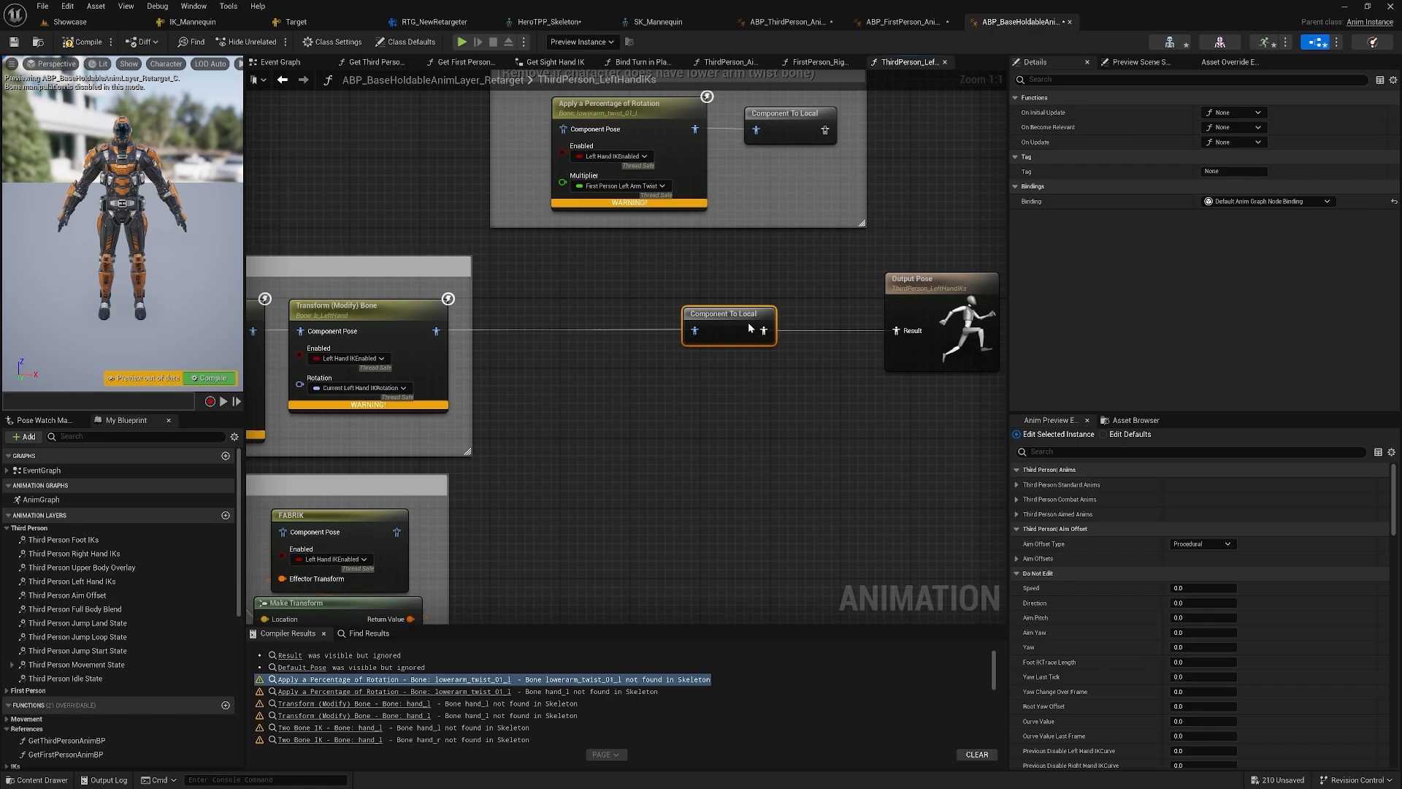
- Recompile the animation blueprint and go to the node of the first remaining hand_r bone warning
{"action": "scroll", "coordinate": [582, 418], "scroll_direction": "down", "scroll_amount": 2}
{"action": "right_click_drag", "start_coordinate": [582, 418], "coordinate": [791, 377]}
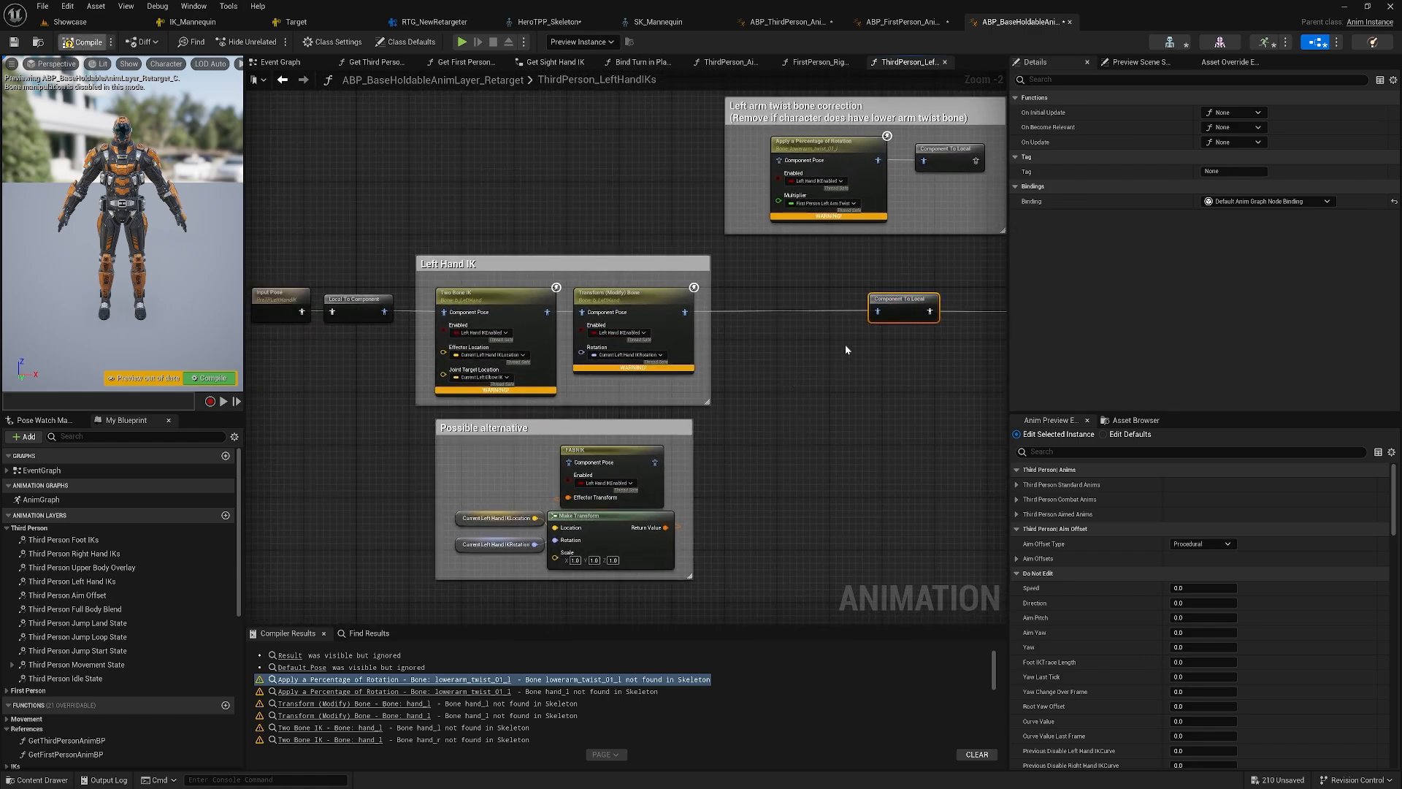
{"action": "key", "text": "F7"}
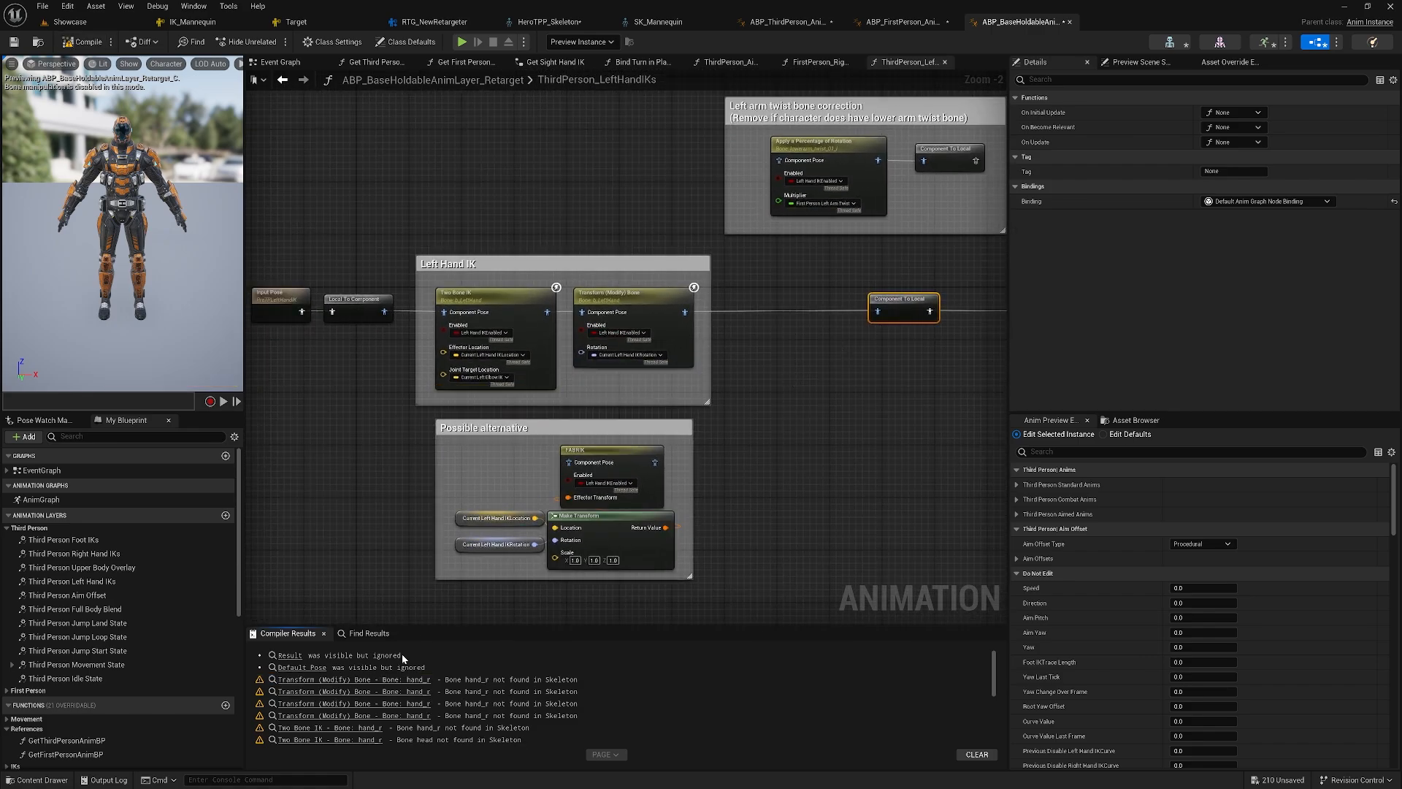
{"action": "left_click", "coordinate": [344, 679]}
- Set the IK Bone of the Two Bone IK node in the ThirdPerson_RightHandIKs graph to b_RightHand
{"action": "right_click_drag", "start_coordinate": [582, 443], "coordinate": [926, 441]}
{"action": "scroll", "coordinate": [660, 448], "scroll_direction": "down", "scroll_amount": 1}
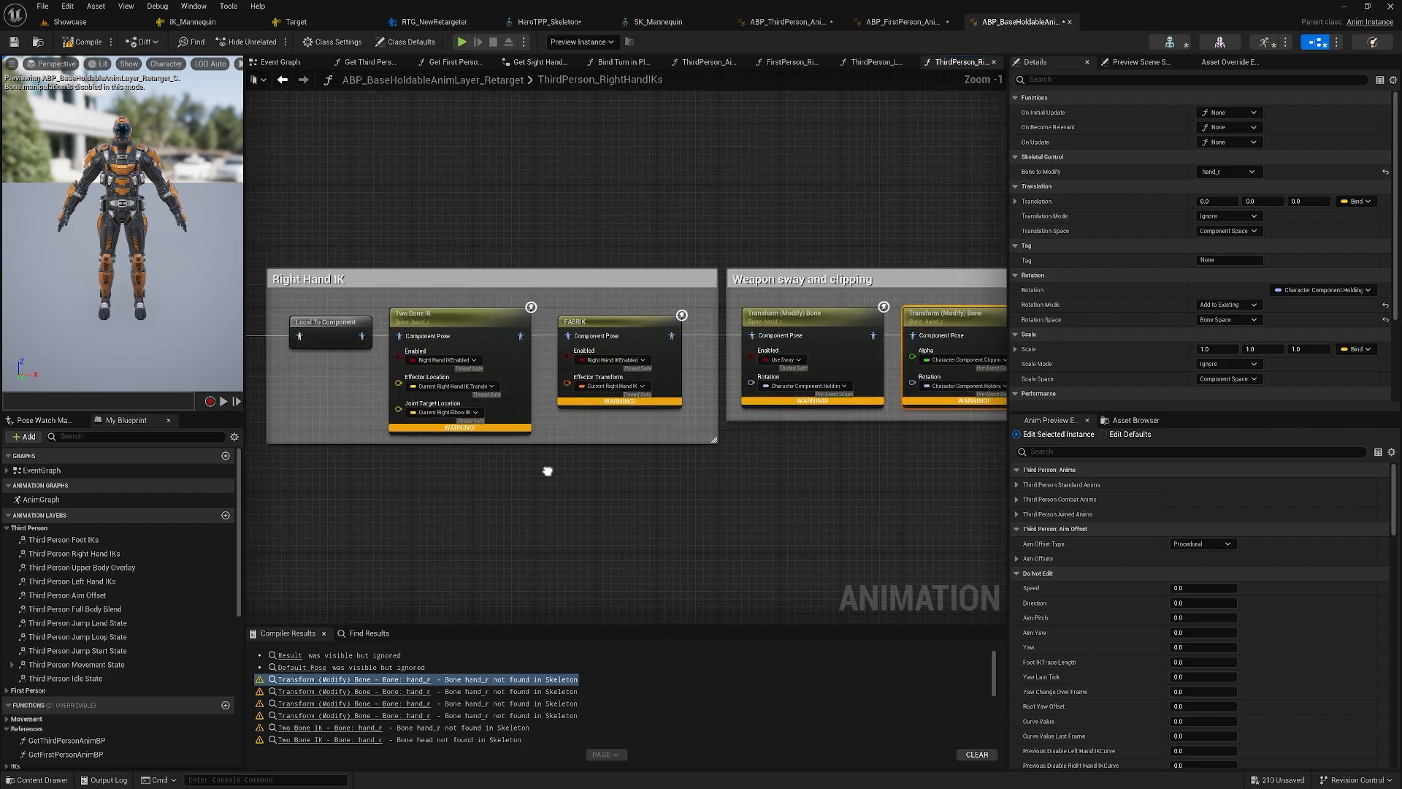
{"action": "right_click_drag", "start_coordinate": [425, 475], "coordinate": [451, 472]}
{"action": "left_click", "coordinate": [520, 305]}
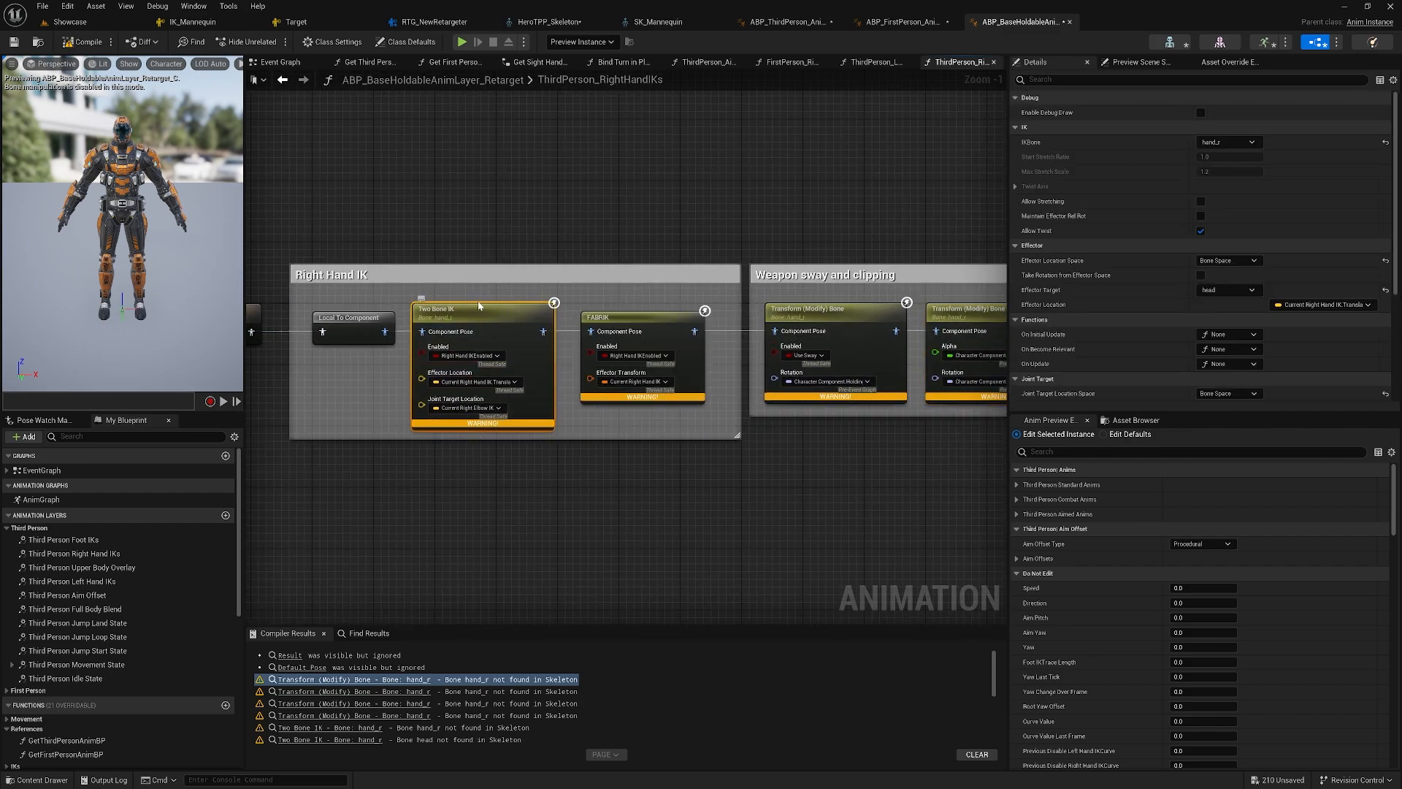
{"action": "right_click_drag", "start_coordinate": [640, 457], "coordinate": [641, 457]}
{"action": "scroll", "coordinate": [642, 457], "scroll_direction": "up", "scroll_amount": 1}
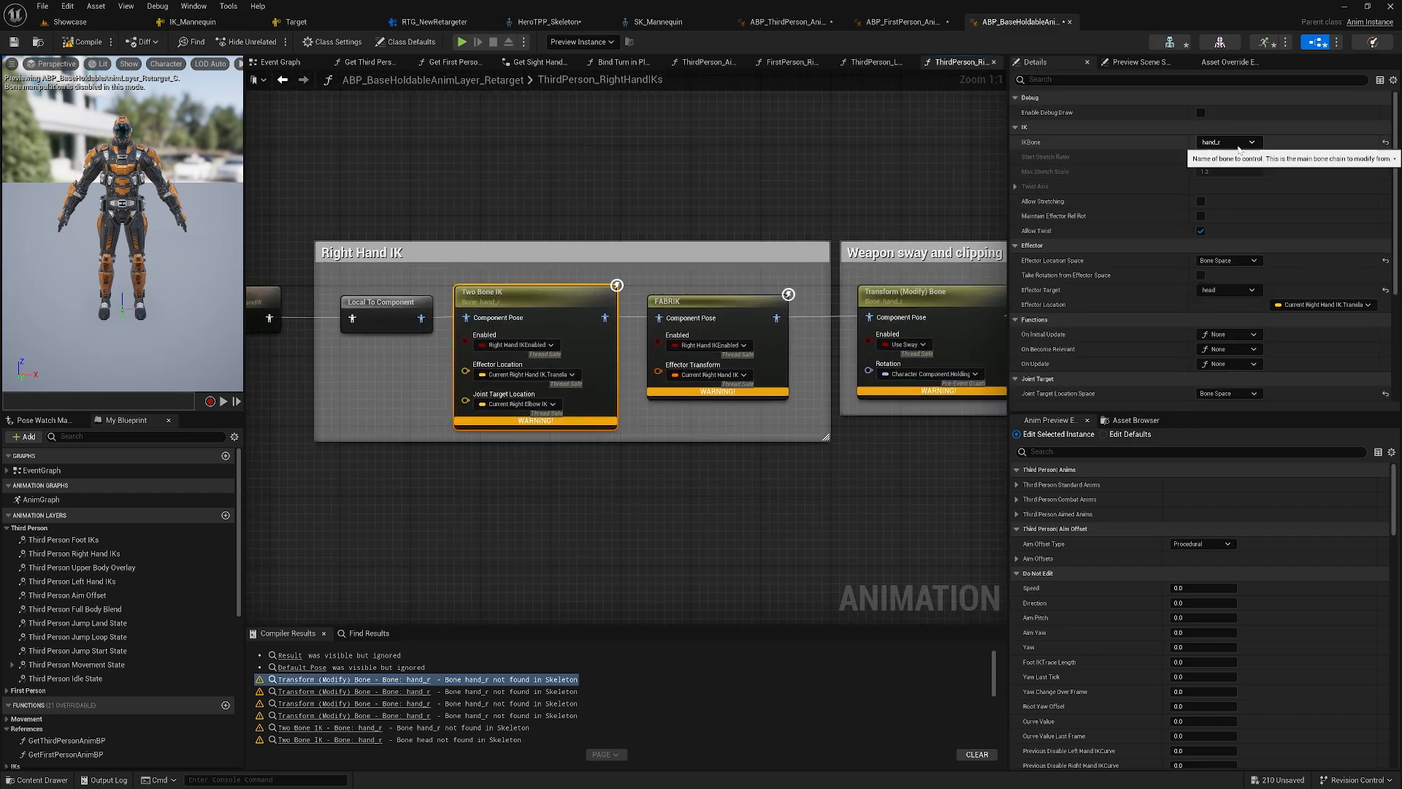
{"action": "left_click", "coordinate": [1227, 142]}
{"action": "scroll", "coordinate": [1267, 307], "scroll_direction": "down", "scroll_amount": 3}
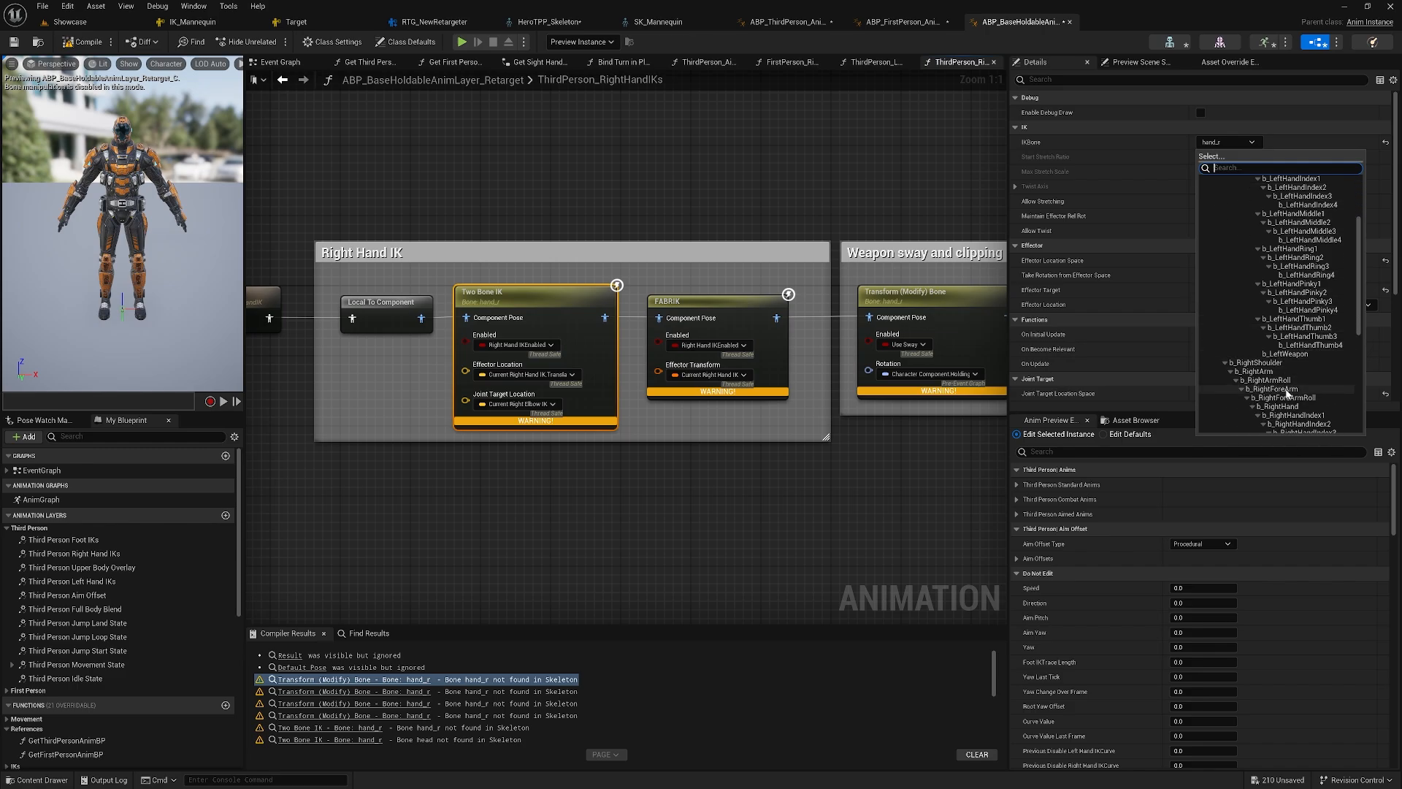
{"action": "left_click", "coordinate": [1280, 407]}
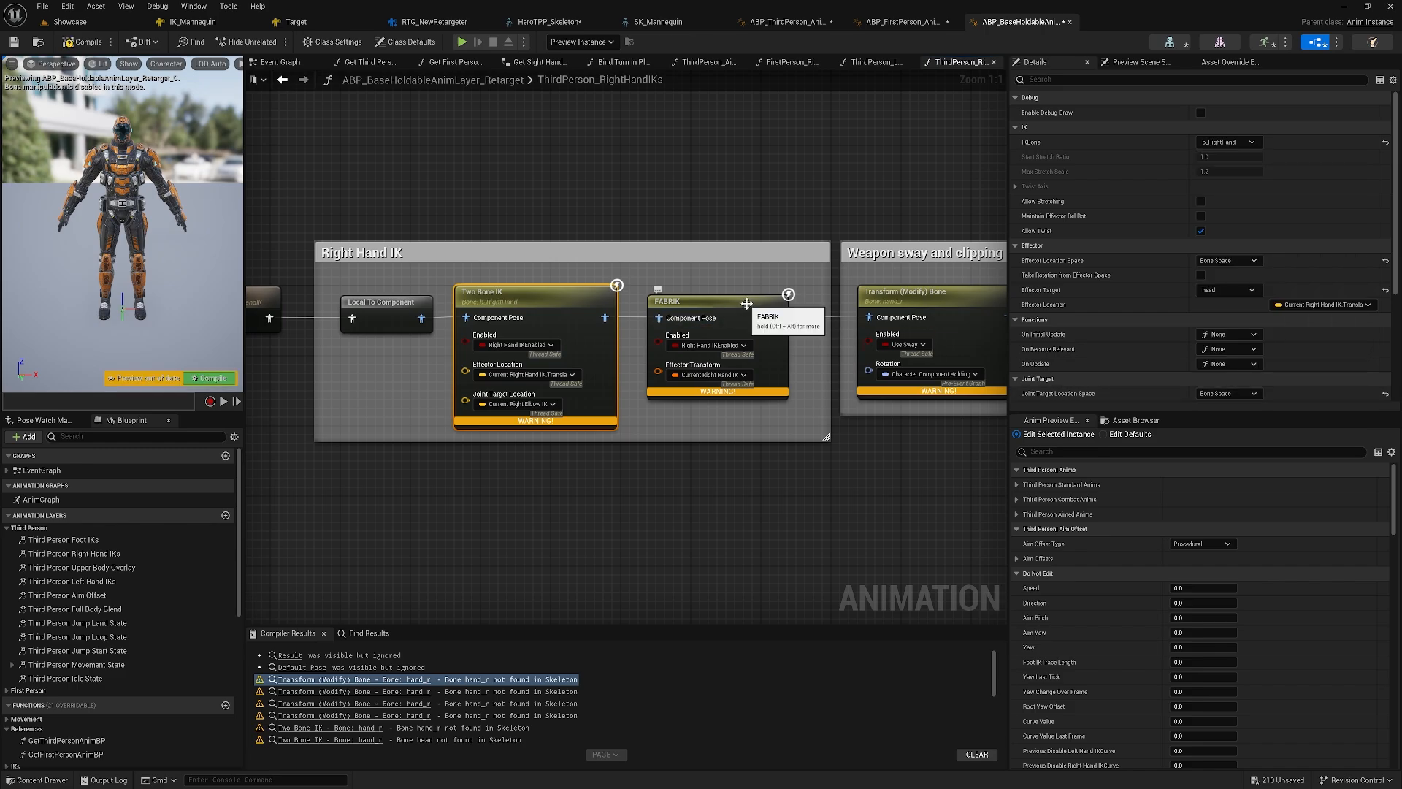
- Set the Effector Target to b_head and the Joint Target to b_RightShoulder on the Two Bone IK node in the Right Hand IK section
{"action": "left_click", "coordinate": [1233, 290]}
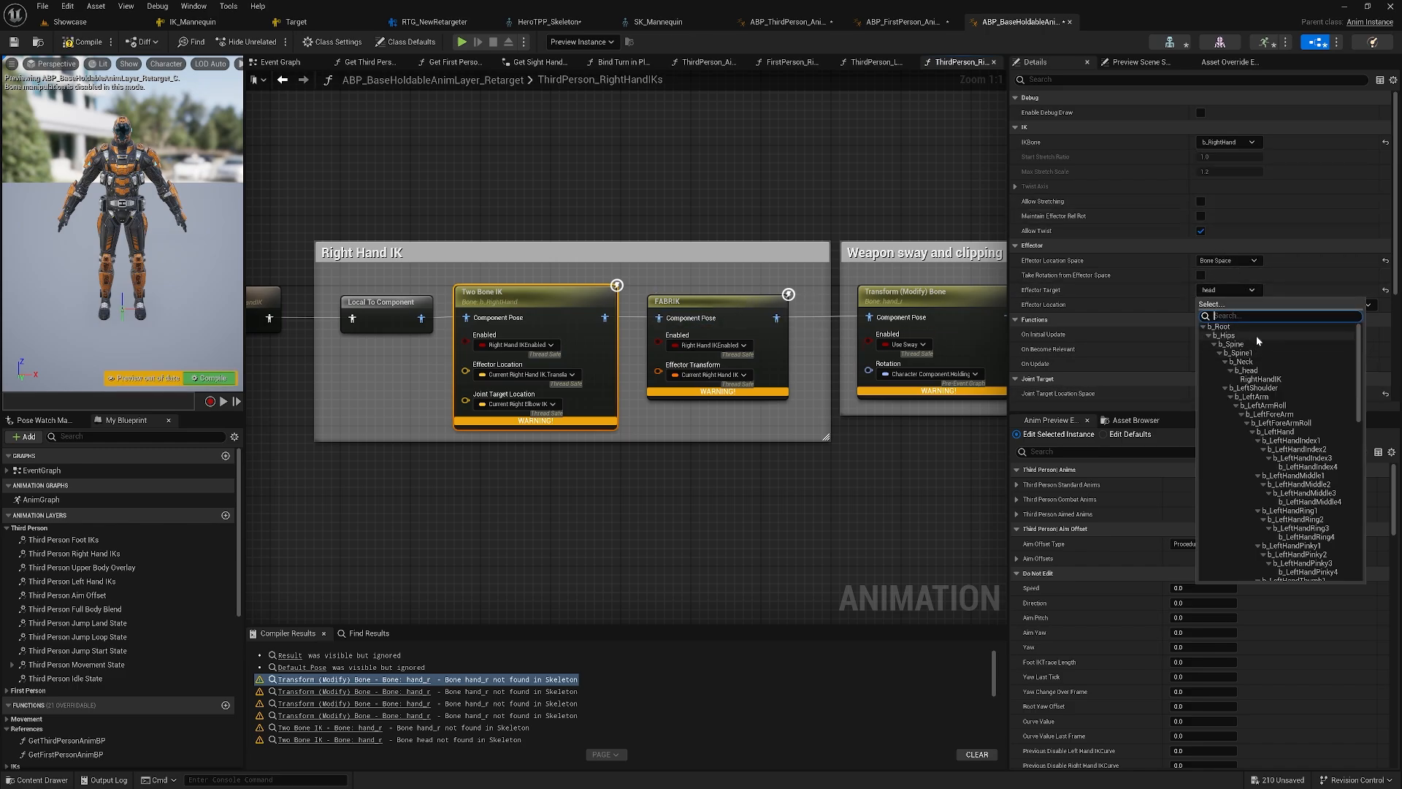
{"action": "left_click", "coordinate": [1247, 370]}
{"action": "scroll", "coordinate": [1240, 375], "scroll_direction": "down", "scroll_amount": 1}
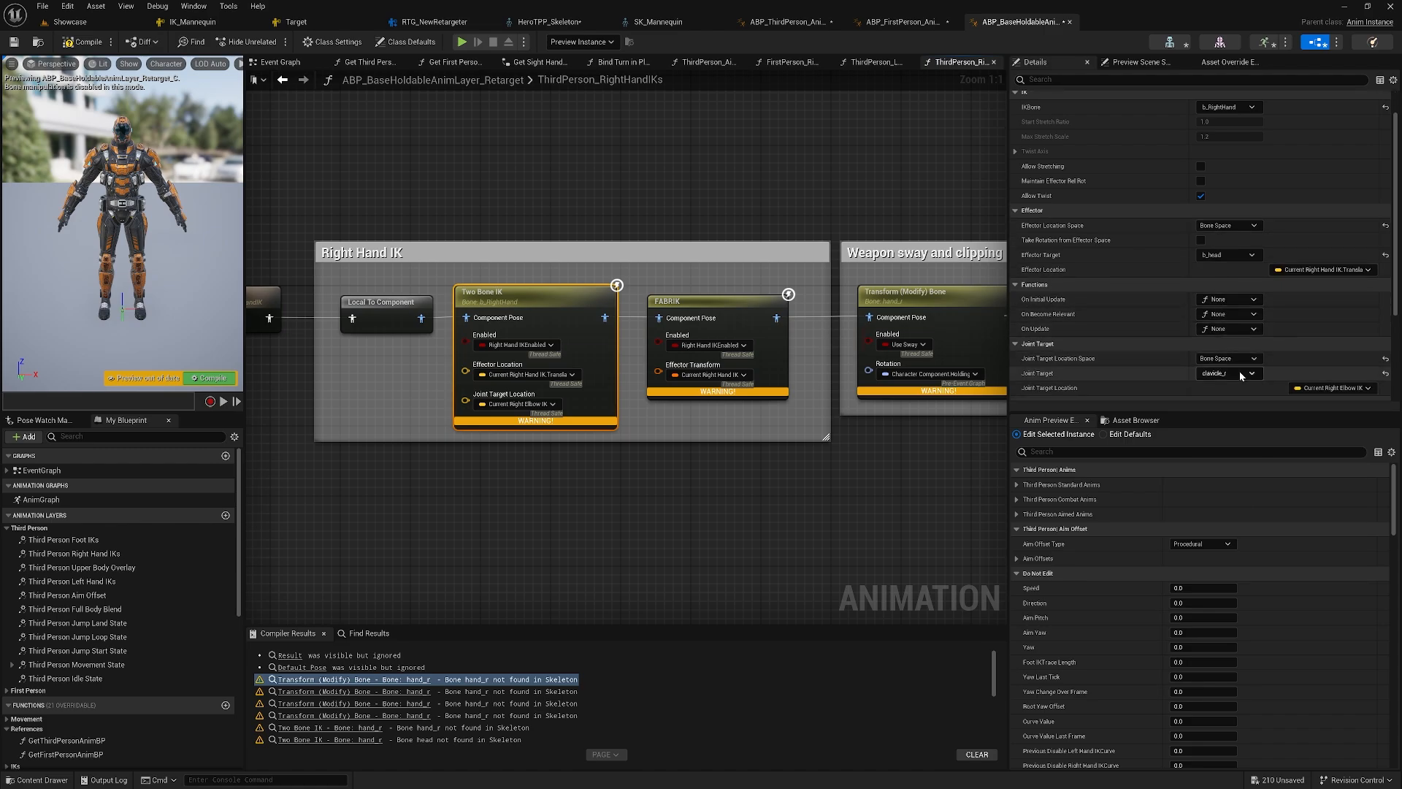
{"action": "left_click", "coordinate": [1240, 374]}
{"action": "scroll", "coordinate": [1283, 524], "scroll_direction": "down", "scroll_amount": 5}
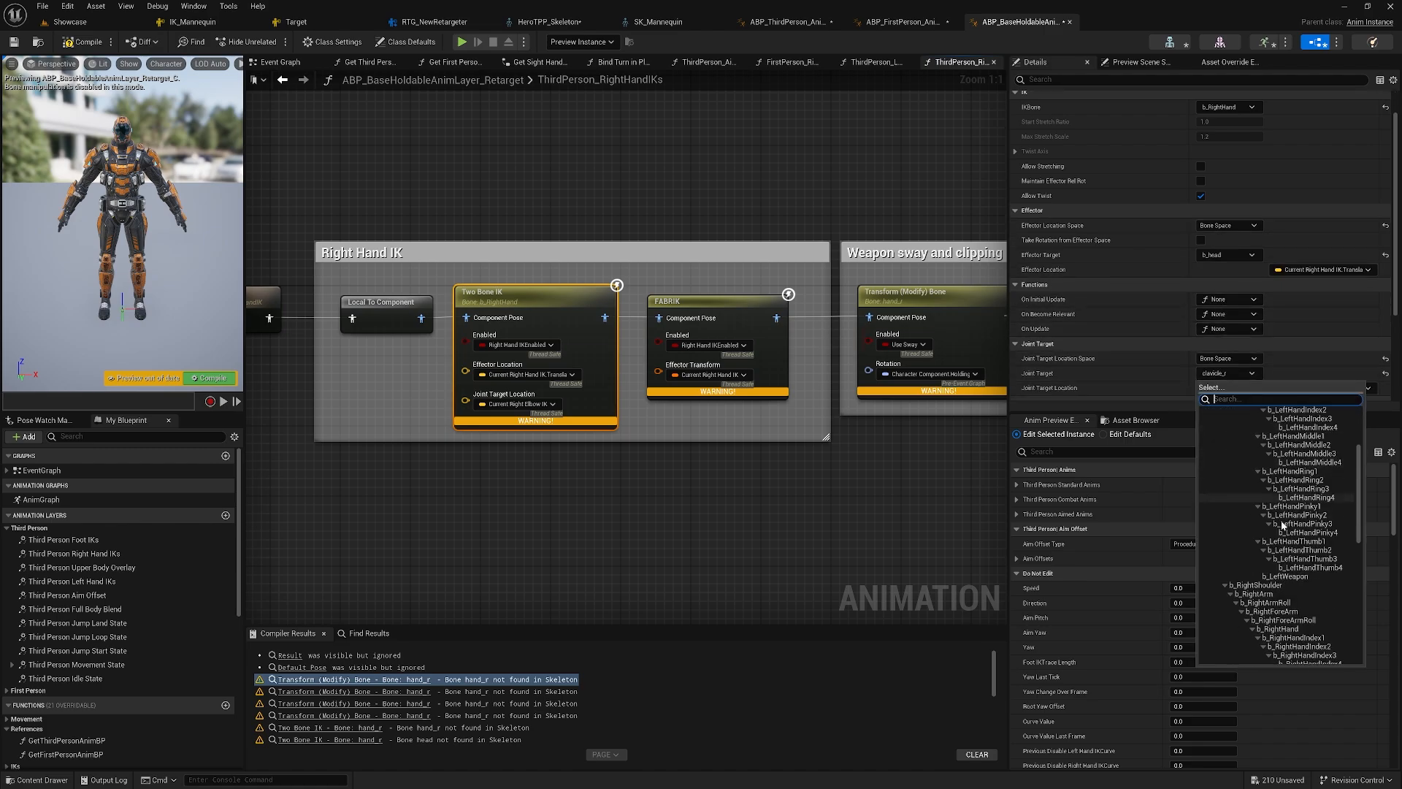
{"action": "left_click", "coordinate": [1281, 585]}
- Set the Tip Bone to b_RightHand and the Root Bone to b_RightArm on the FABRIK node in the Right Hand IK section
{"action": "right_click_drag", "start_coordinate": [840, 474], "coordinate": [712, 464]}
{"action": "left_click", "coordinate": [594, 300]}
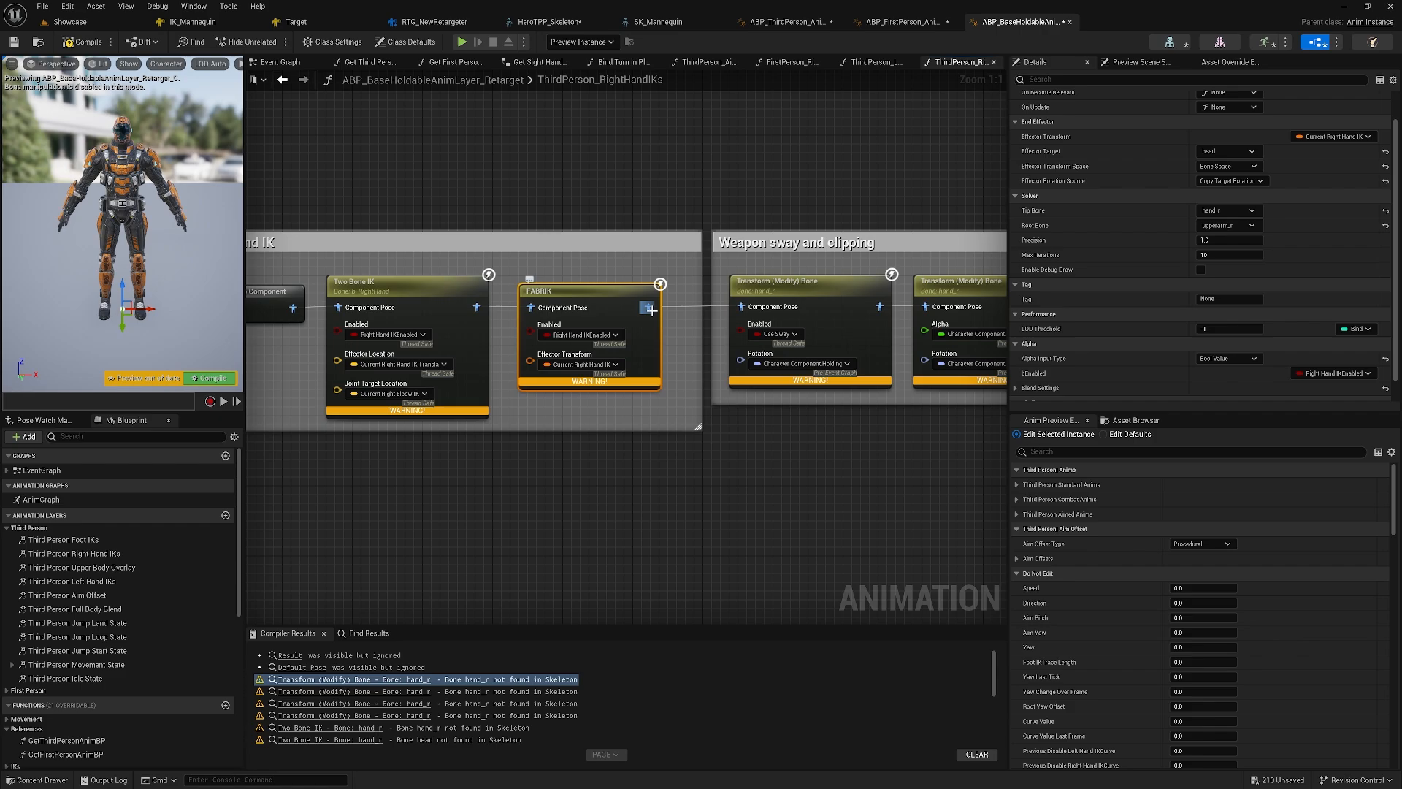
{"action": "scroll", "coordinate": [1154, 197], "scroll_direction": "up", "scroll_amount": 1}
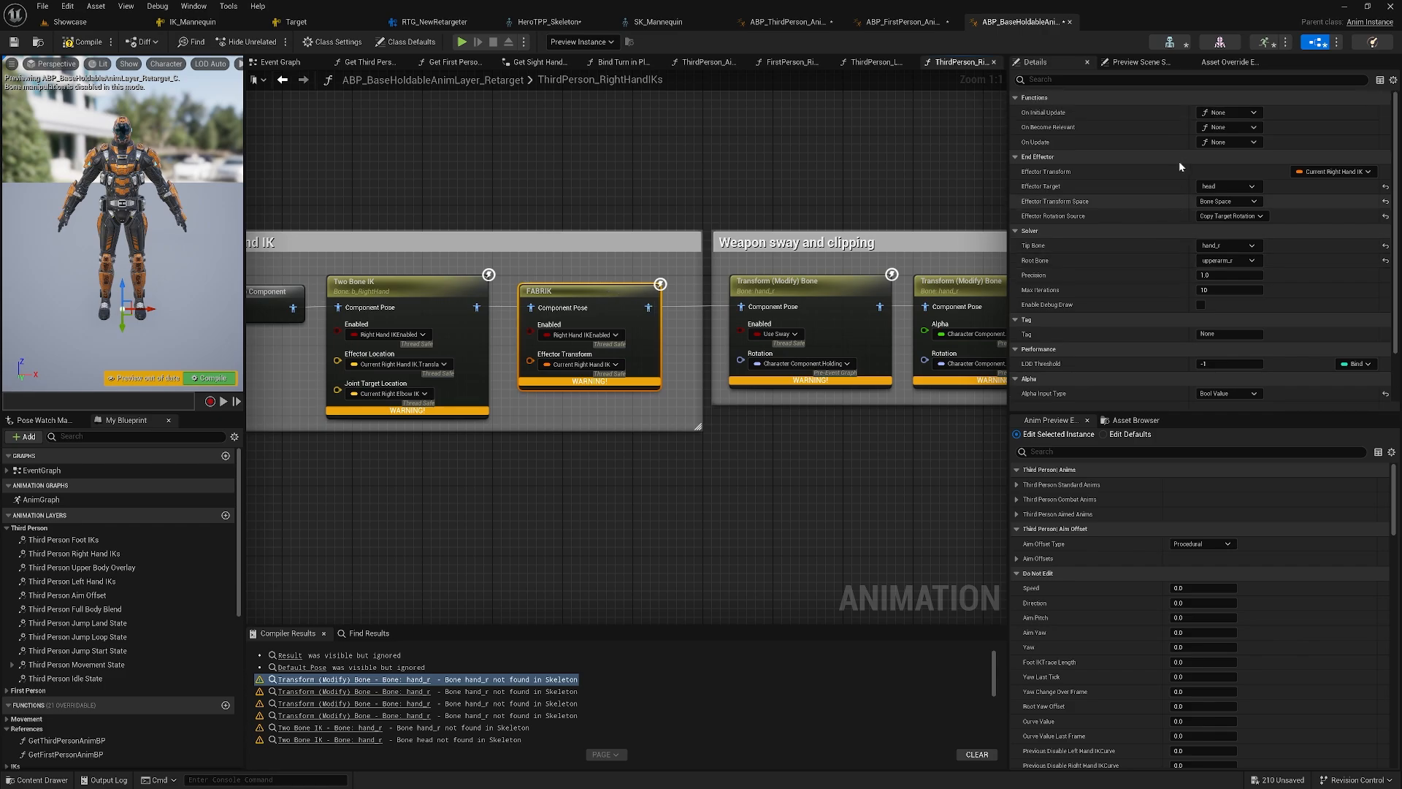
{"action": "left_click", "coordinate": [1237, 249]}
{"action": "scroll", "coordinate": [1293, 421], "scroll_direction": "down", "scroll_amount": 4}
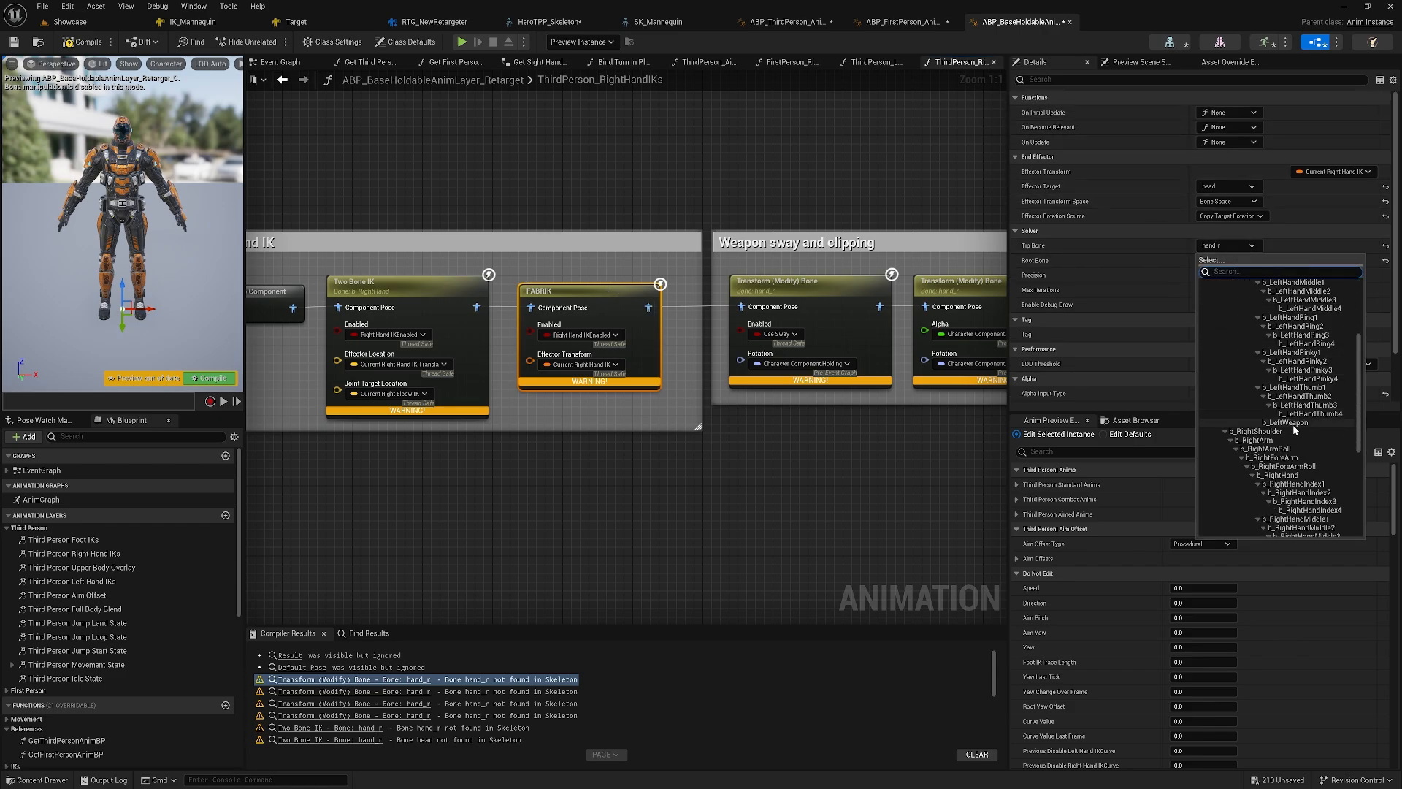
{"action": "left_click", "coordinate": [1300, 475]}
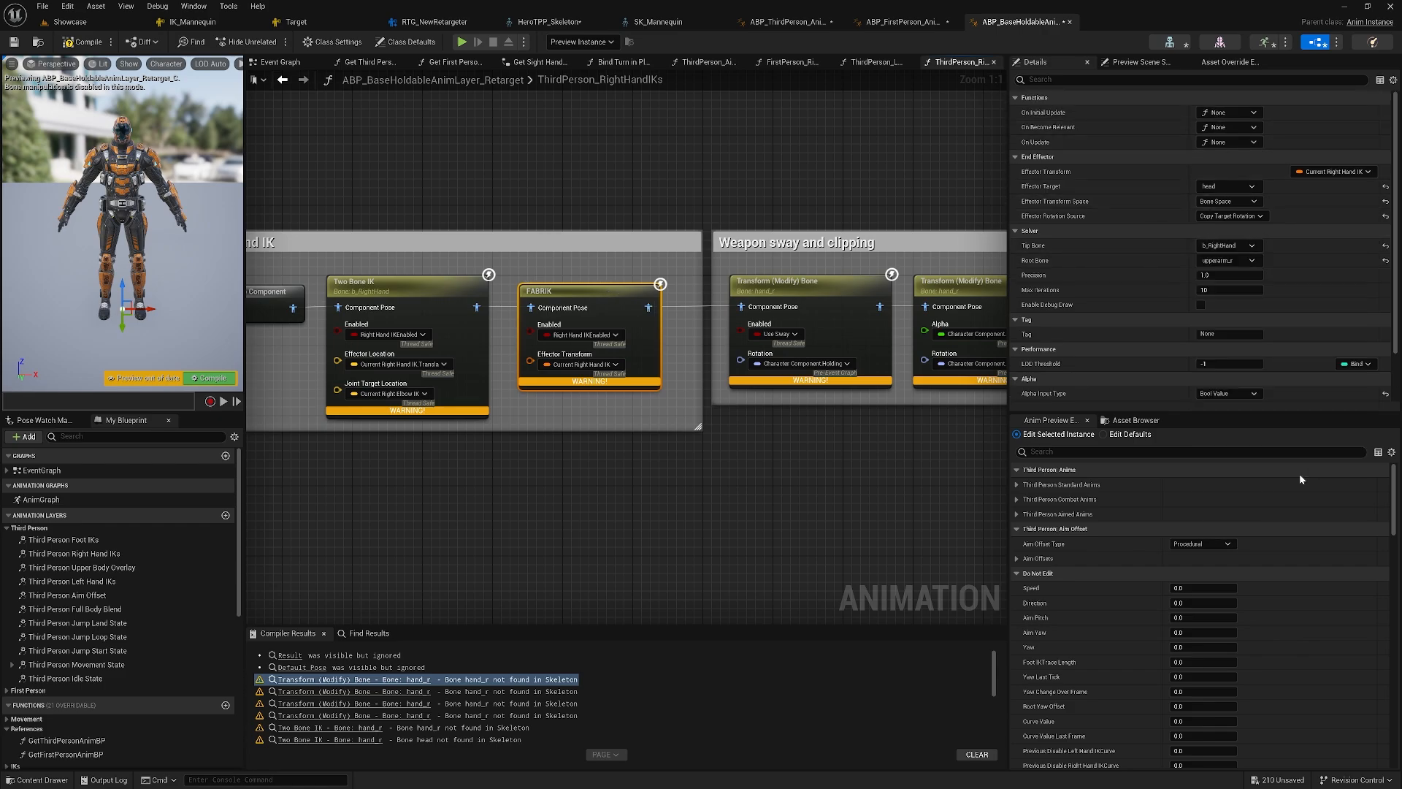
{"action": "left_click", "coordinate": [1252, 261]}
{"action": "scroll", "coordinate": [1271, 383], "scroll_direction": "down", "scroll_amount": 6}
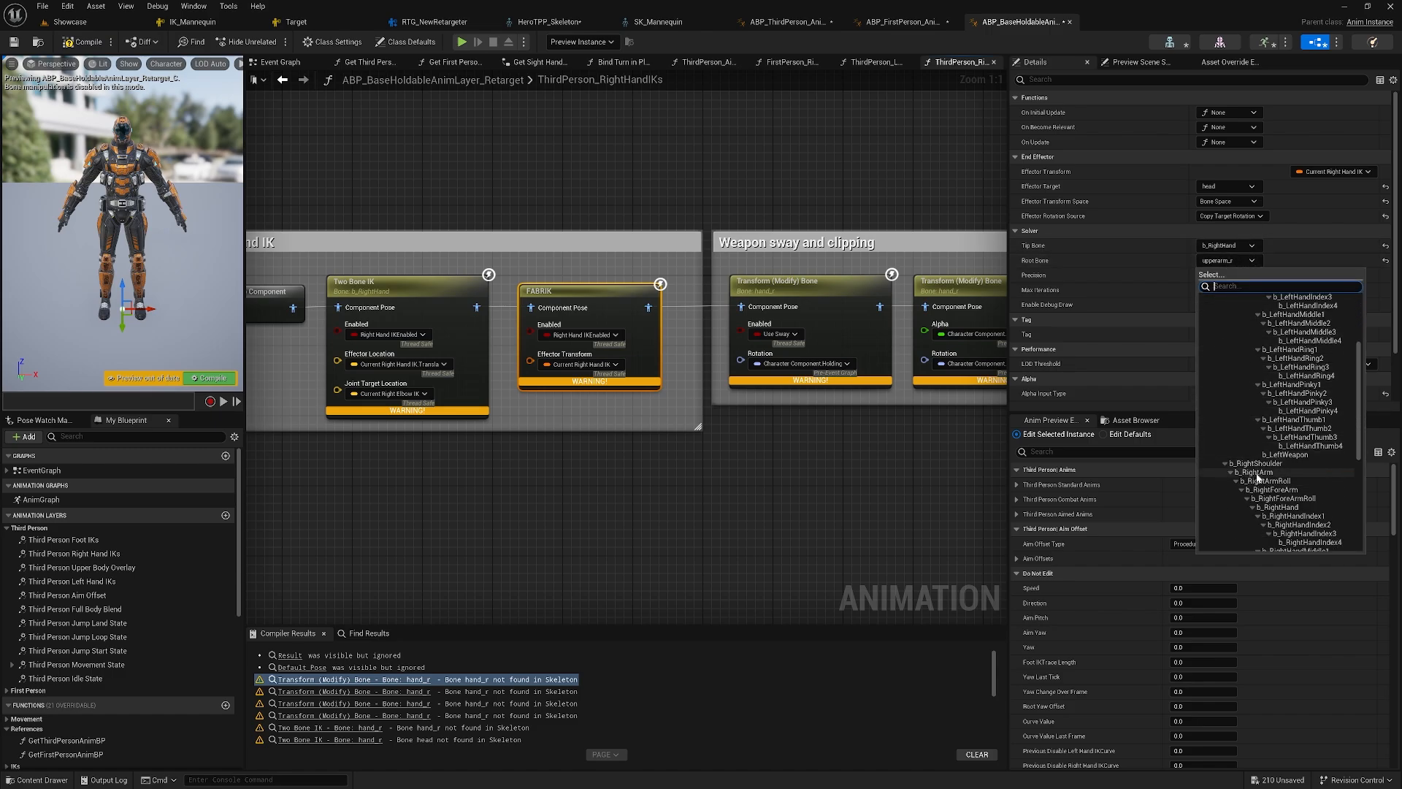
{"action": "left_click", "coordinate": [1258, 473]}
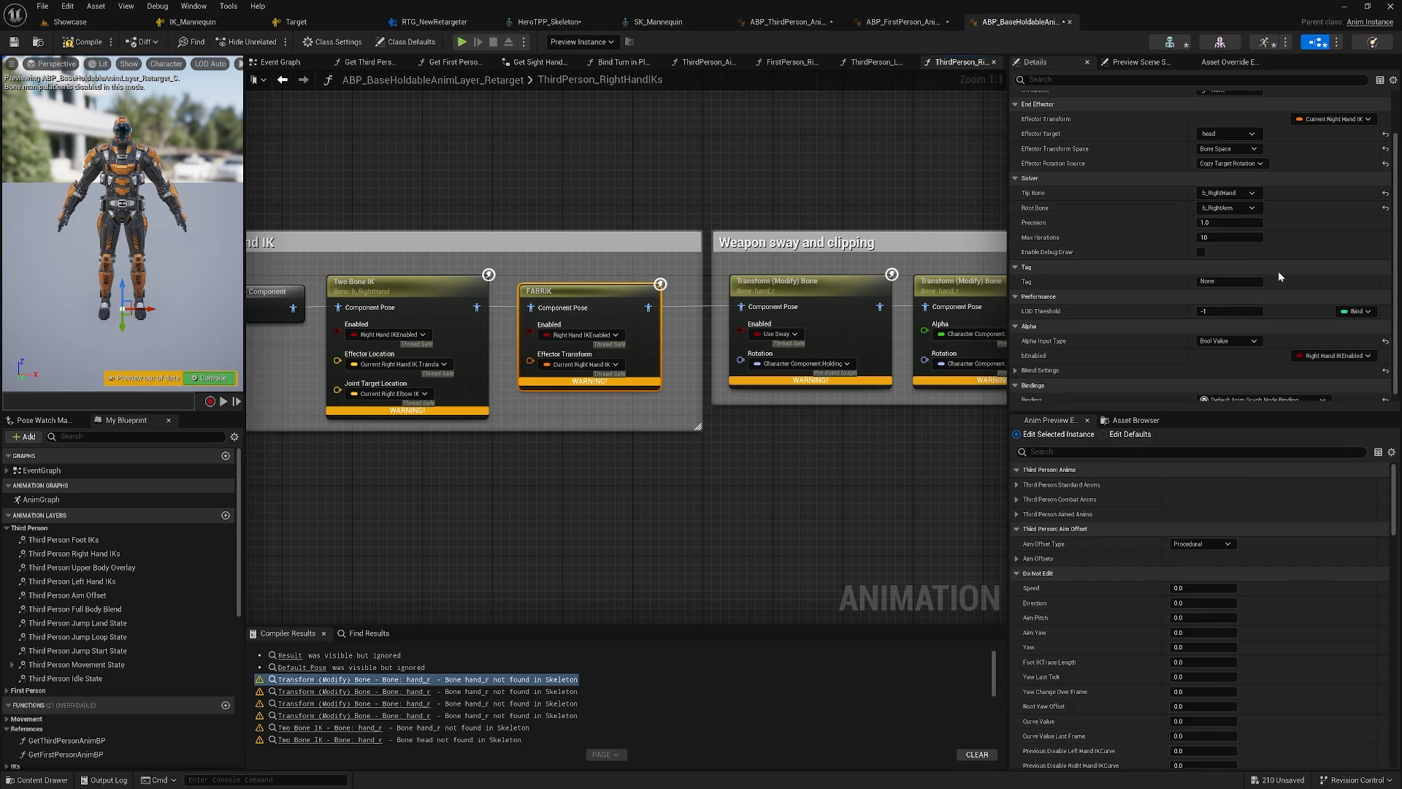
- Set Bone to Modify to b_RightHand on both Transform (Modify) Bone nodes in the Weapon sway and clipping section and recompile
{"action": "scroll", "coordinate": [1278, 276], "scroll_direction": "down", "scroll_amount": 3}
{"action": "right_click_drag", "start_coordinate": [736, 271], "coordinate": [659, 291]}
{"action": "left_click", "coordinate": [732, 292]}
{"action": "left_click", "coordinate": [1227, 111]}
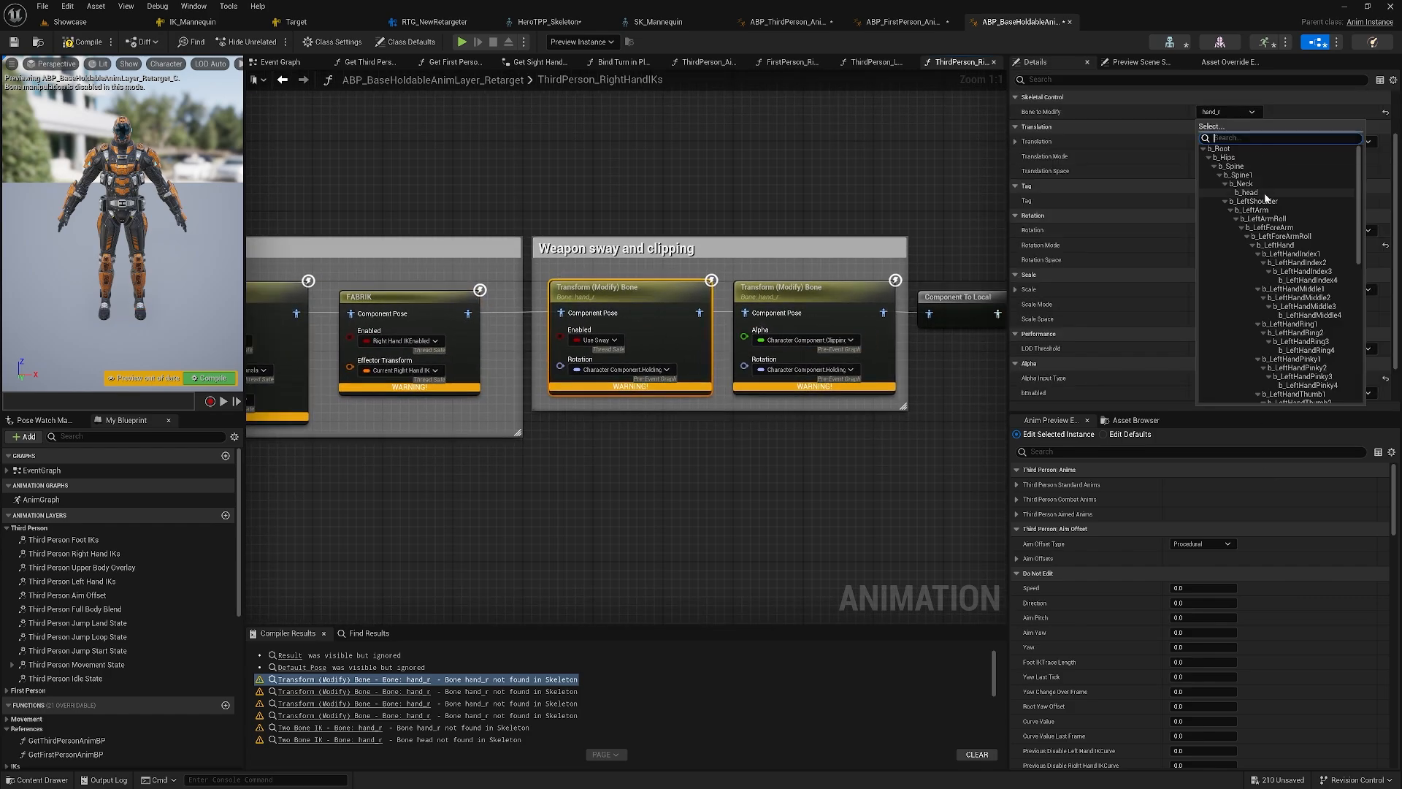
{"action": "scroll", "coordinate": [1296, 348], "scroll_direction": "down", "scroll_amount": 4}
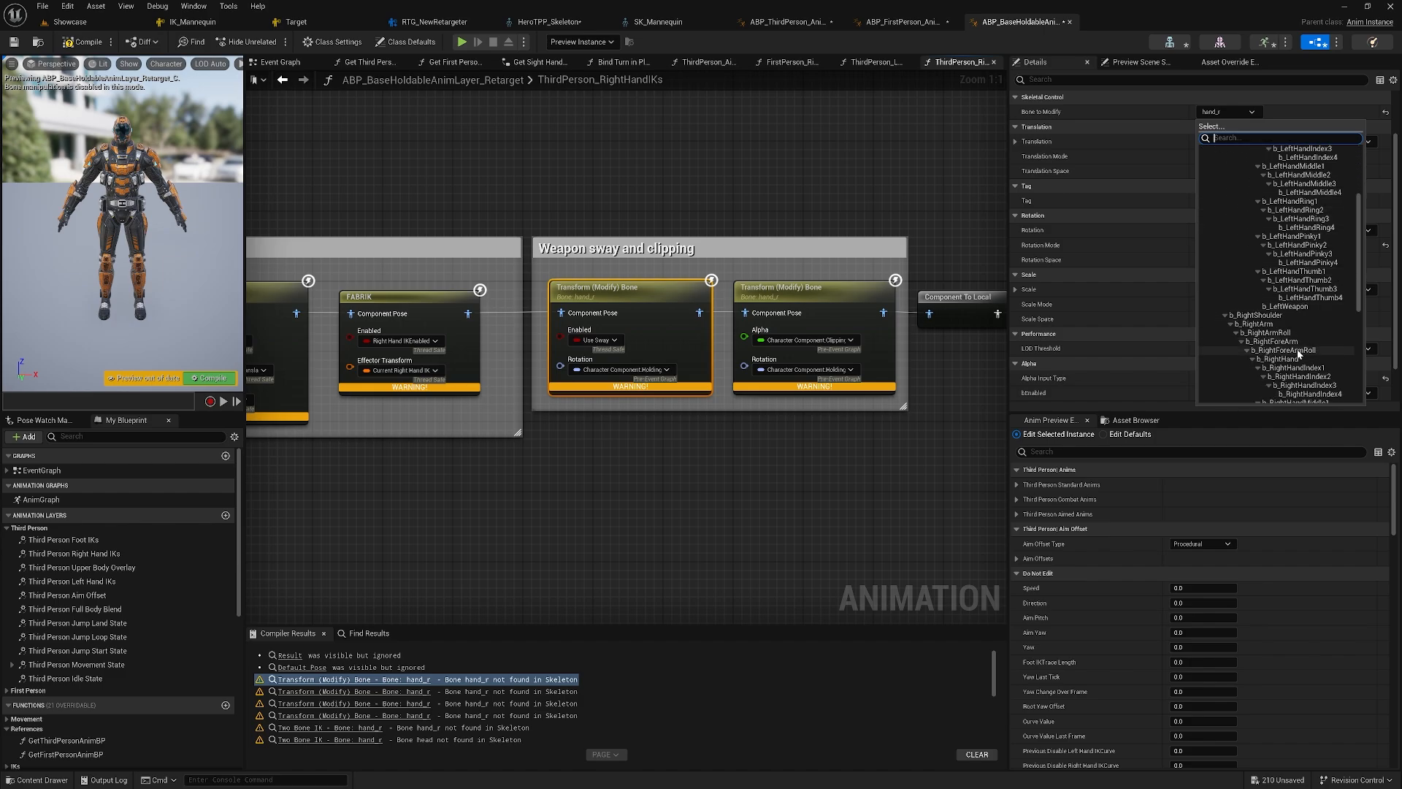
{"action": "left_click", "coordinate": [1298, 359]}
{"action": "left_click", "coordinate": [804, 287]}
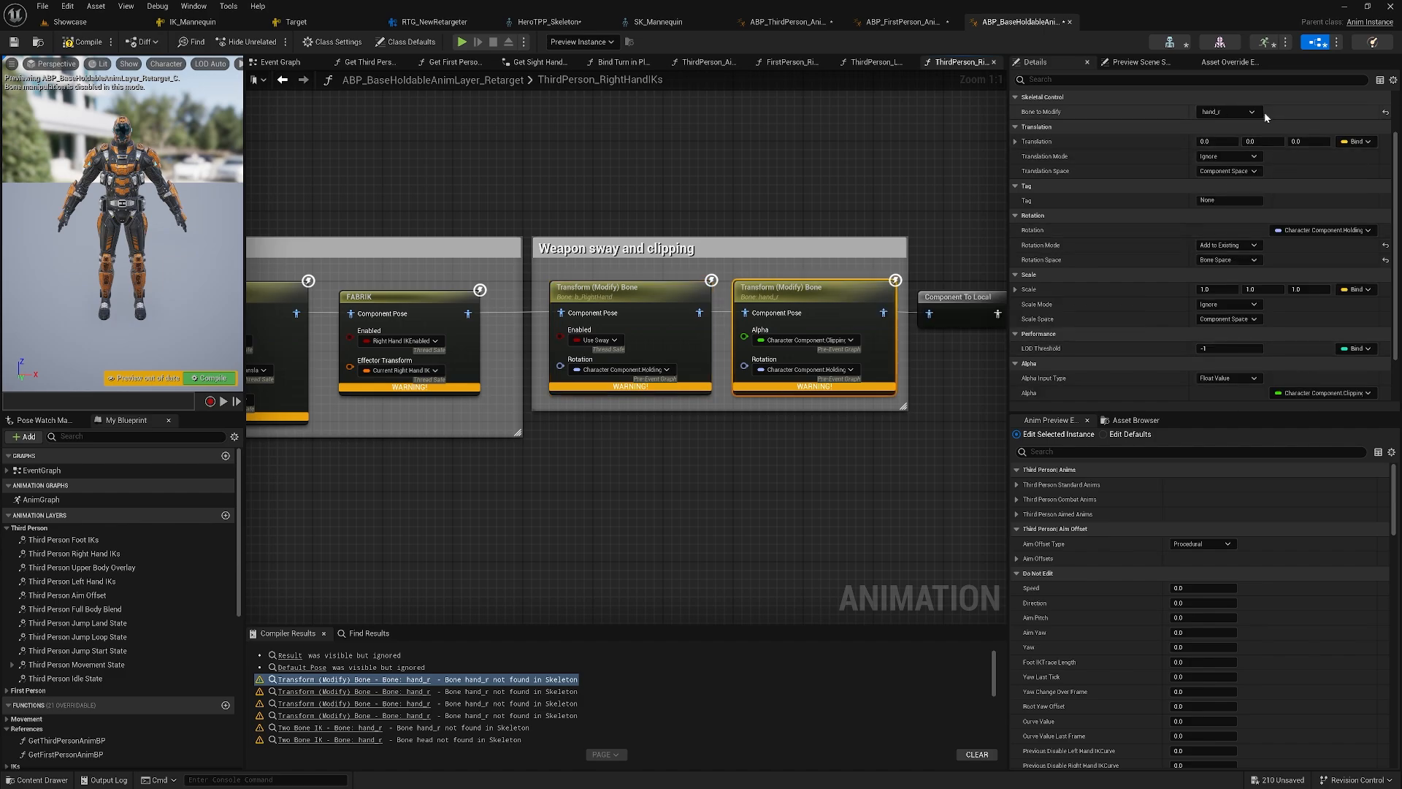
{"action": "left_click", "coordinate": [1227, 111]}
{"action": "scroll", "coordinate": [1304, 330], "scroll_direction": "down", "scroll_amount": 5}
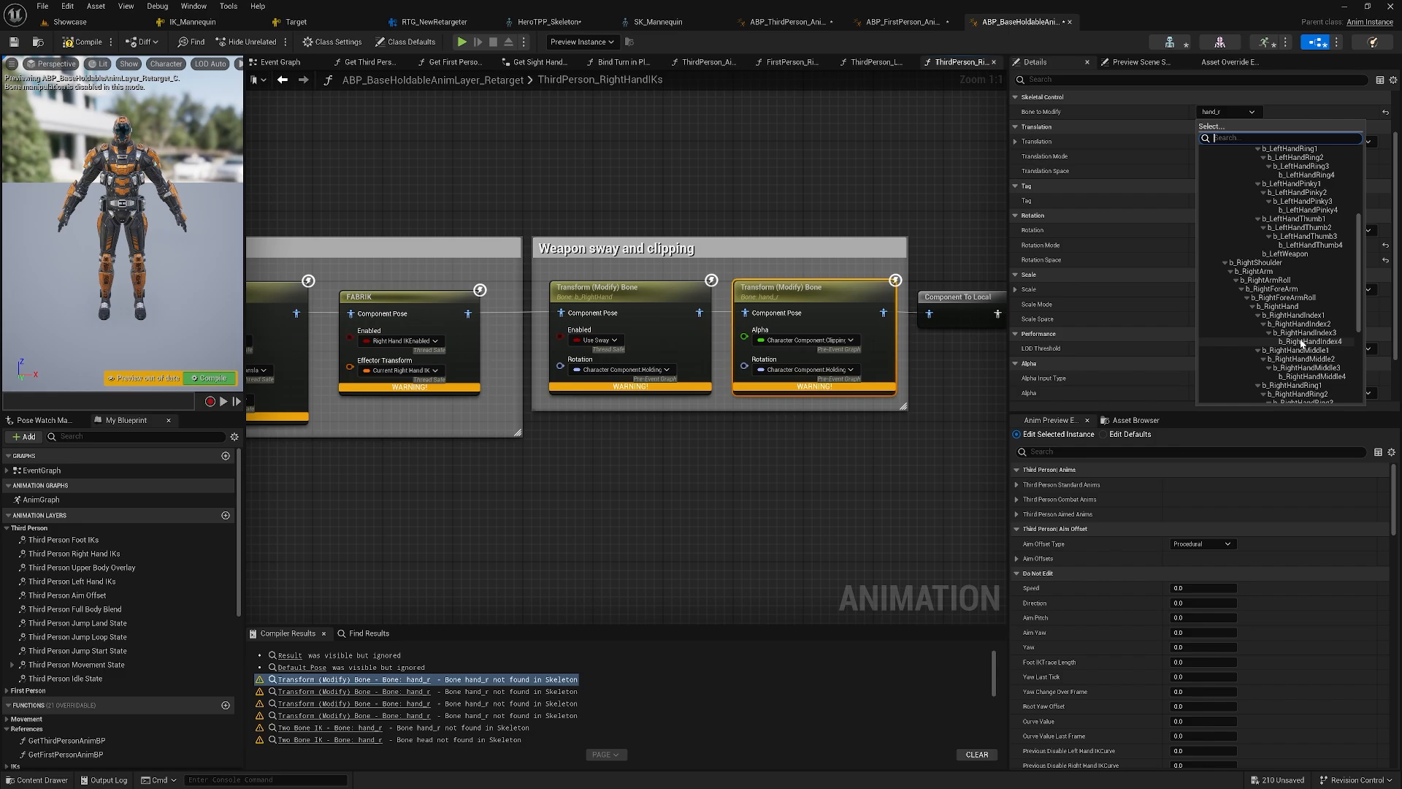
{"action": "left_click", "coordinate": [1282, 306]}
{"action": "left_click", "coordinate": [92, 46]}
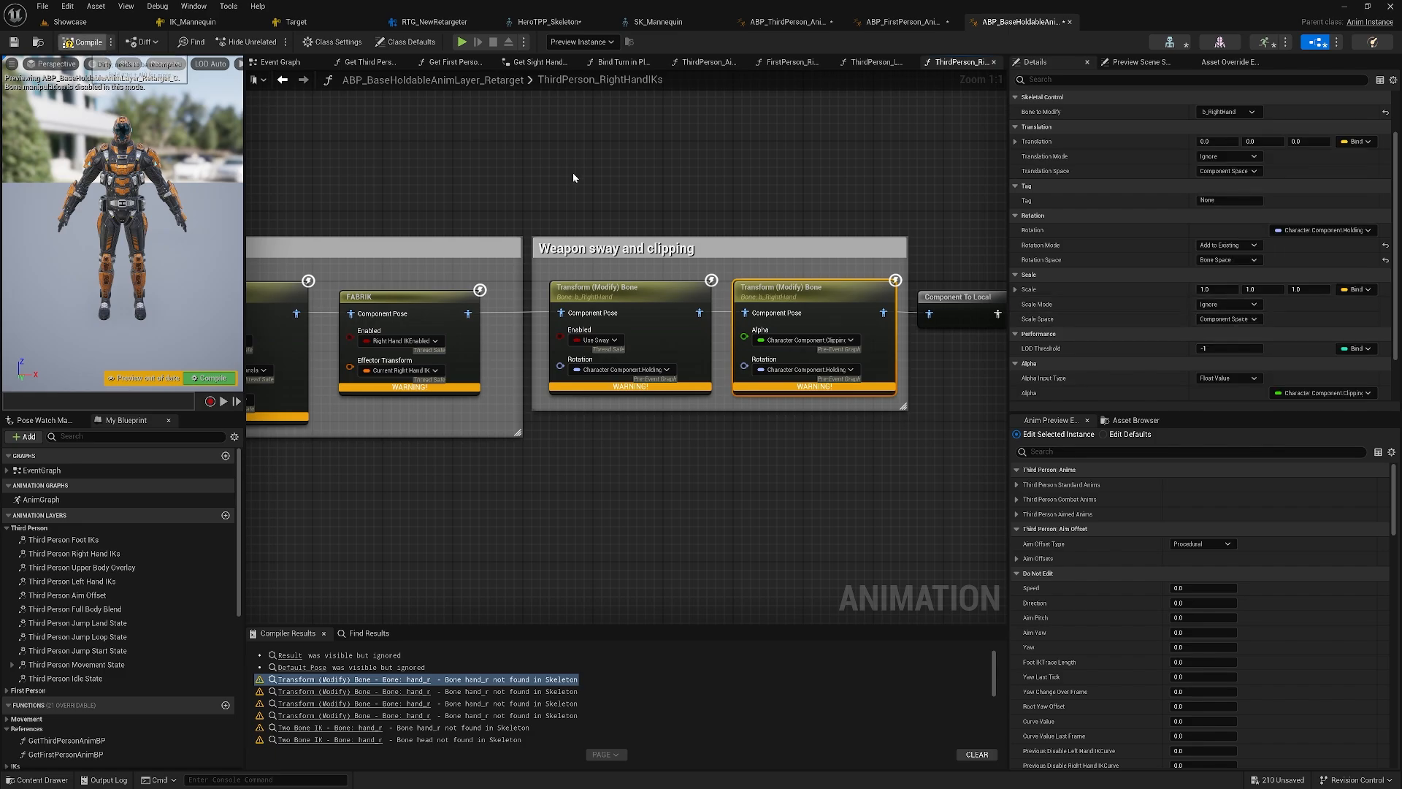
- Set the FABRIK node's Effector Target to b_head in the Right Hand IK section and recompile the blueprint
{"action": "scroll", "coordinate": [575, 173], "scroll_direction": "down", "scroll_amount": 2}
{"action": "right_click_drag", "start_coordinate": [576, 173], "coordinate": [735, 207]}
{"action": "scroll", "coordinate": [622, 300], "scroll_direction": "up", "scroll_amount": 1}
{"action": "left_click", "coordinate": [622, 300]}
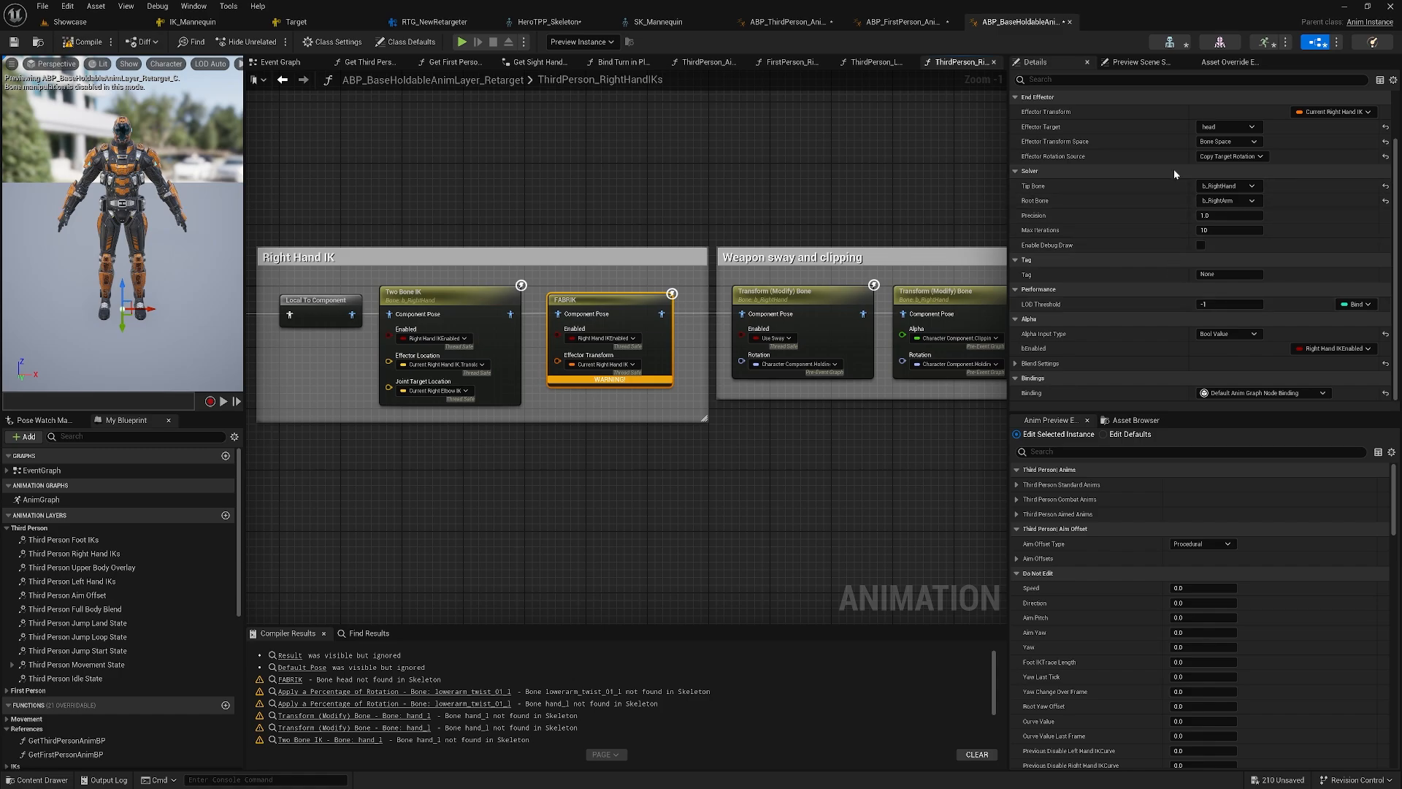
{"action": "left_click", "coordinate": [1253, 131]}
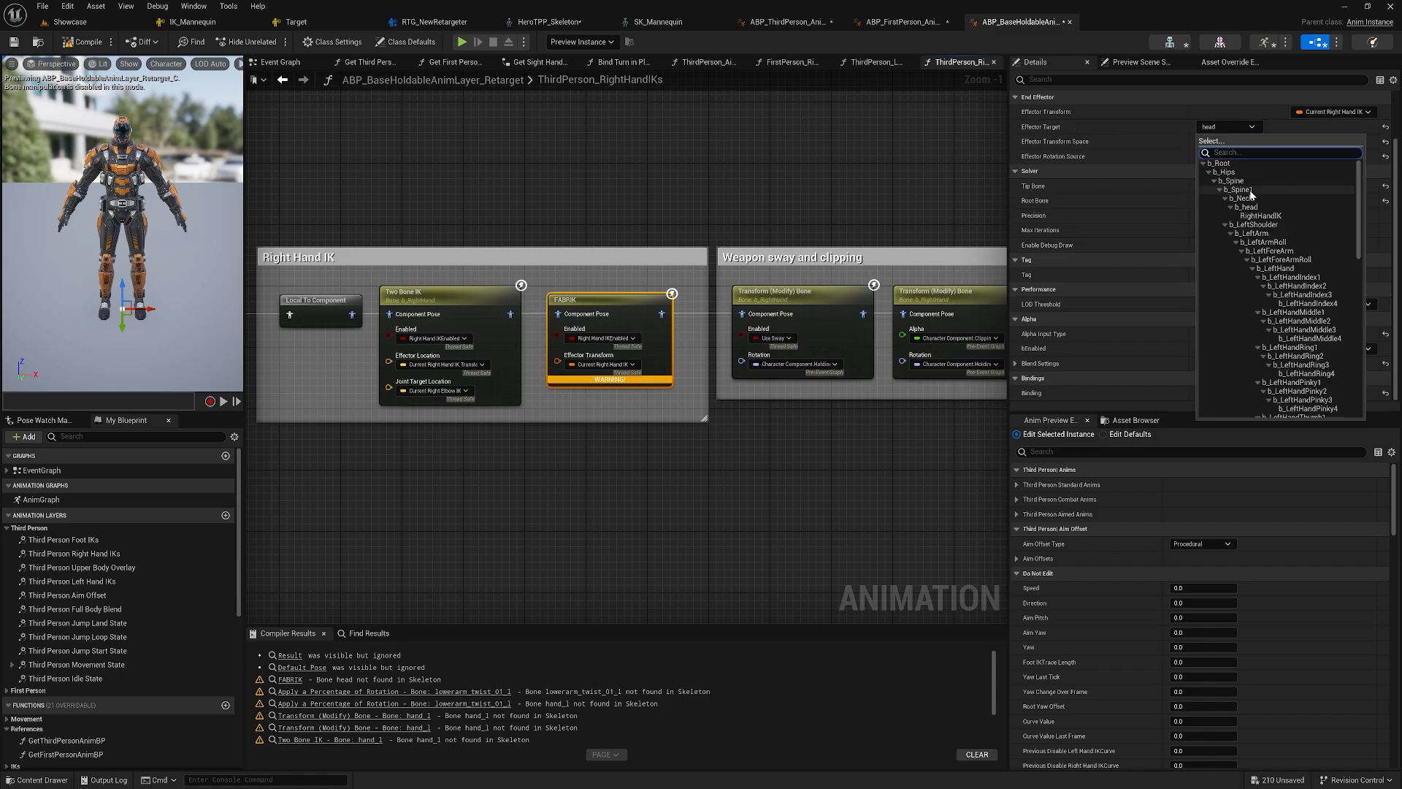
{"action": "left_click", "coordinate": [1248, 208]}
{"action": "left_click", "coordinate": [62, 44]}
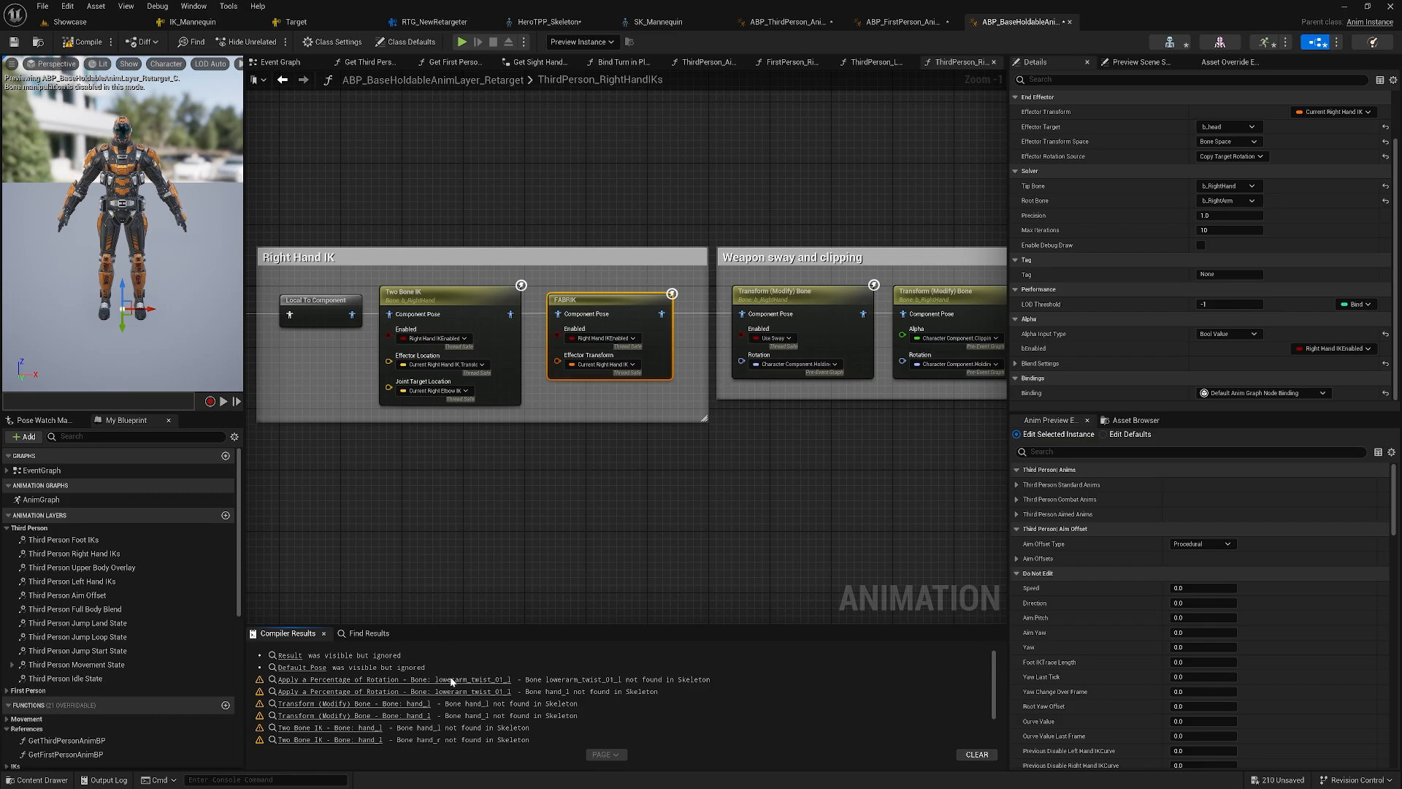
- From the lowerarm_twist_01_l warning, move FirstPerson_LeftHandIKs' twist bone correction section out of the chain and link Transform (Modify) Bone to Output Pose through a new Component To Local
{"action": "left_click", "coordinate": [440, 680]}
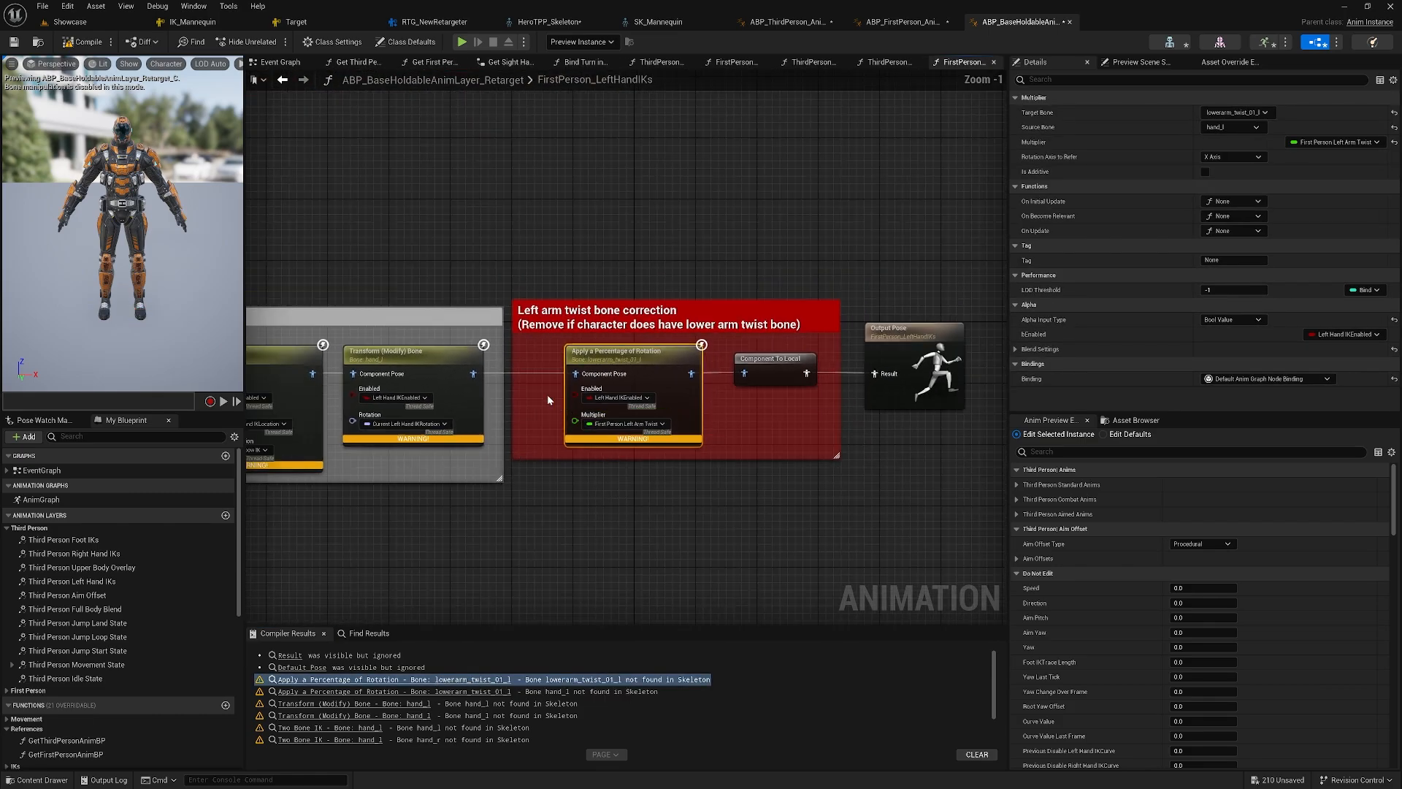
{"action": "left_click", "coordinate": [810, 373], "text": "alt"}
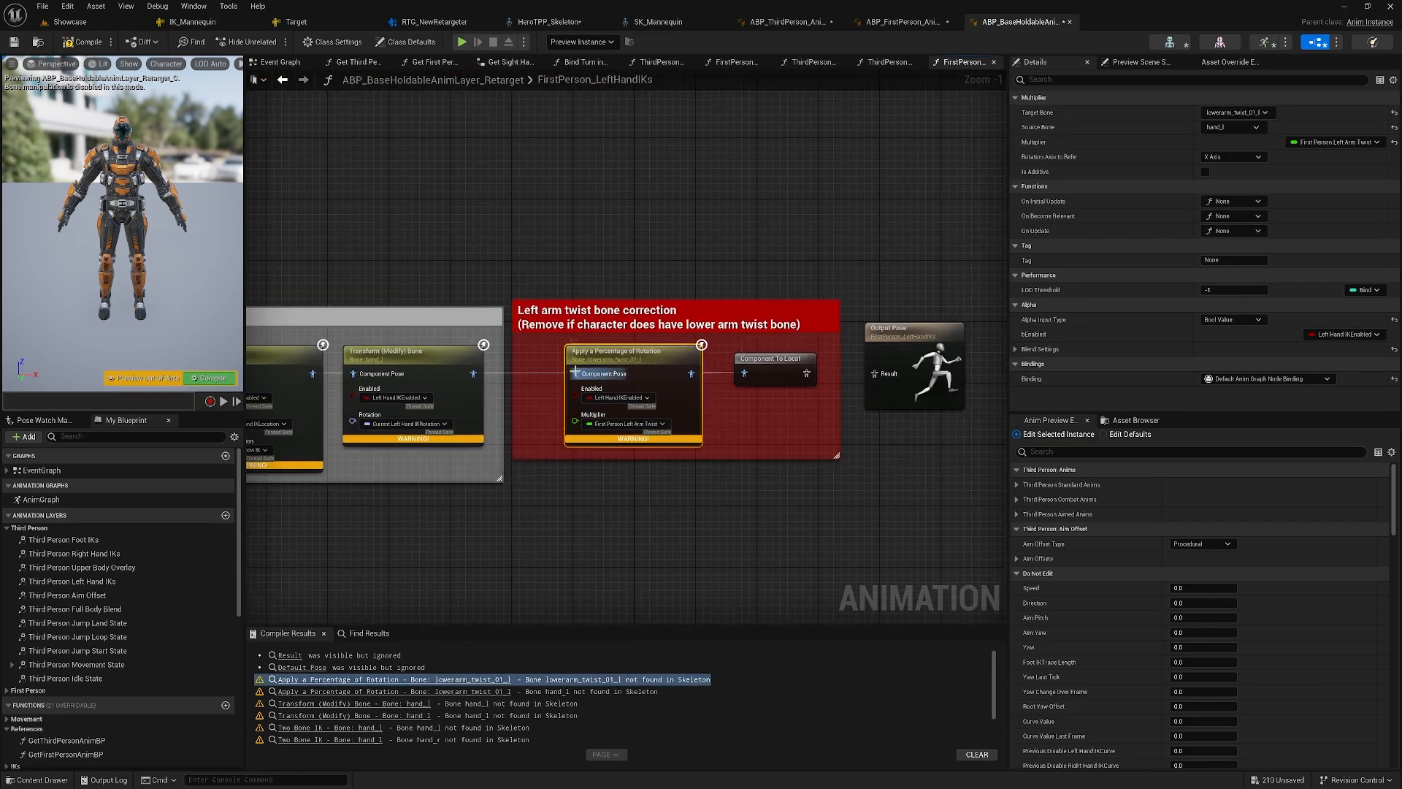
{"action": "left_click", "coordinate": [576, 374], "text": "alt"}
{"action": "left_click_drag", "start_coordinate": [756, 428], "coordinate": [771, 252]}
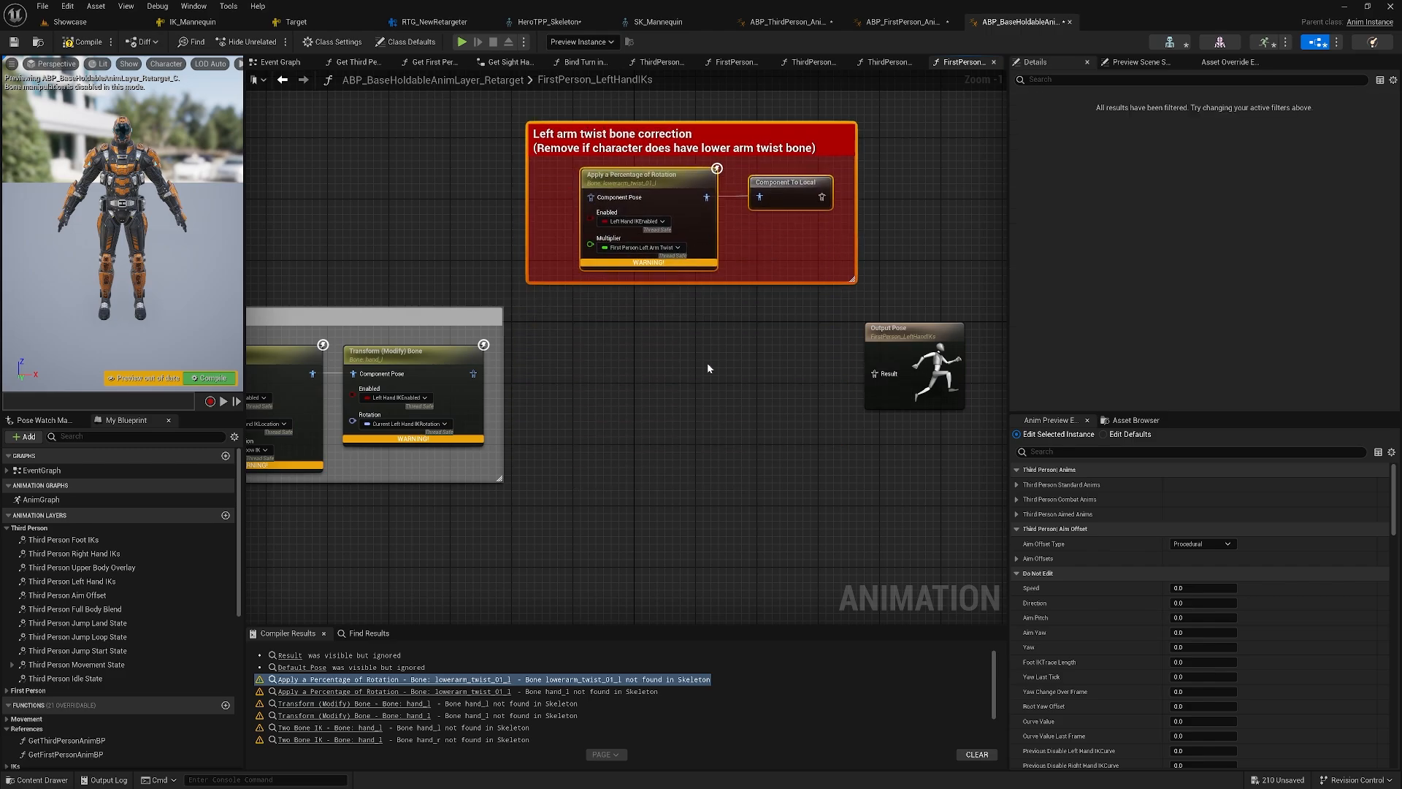
{"action": "left_click", "coordinate": [708, 368]}
{"action": "left_click_drag", "start_coordinate": [710, 301], "coordinate": [874, 373]}
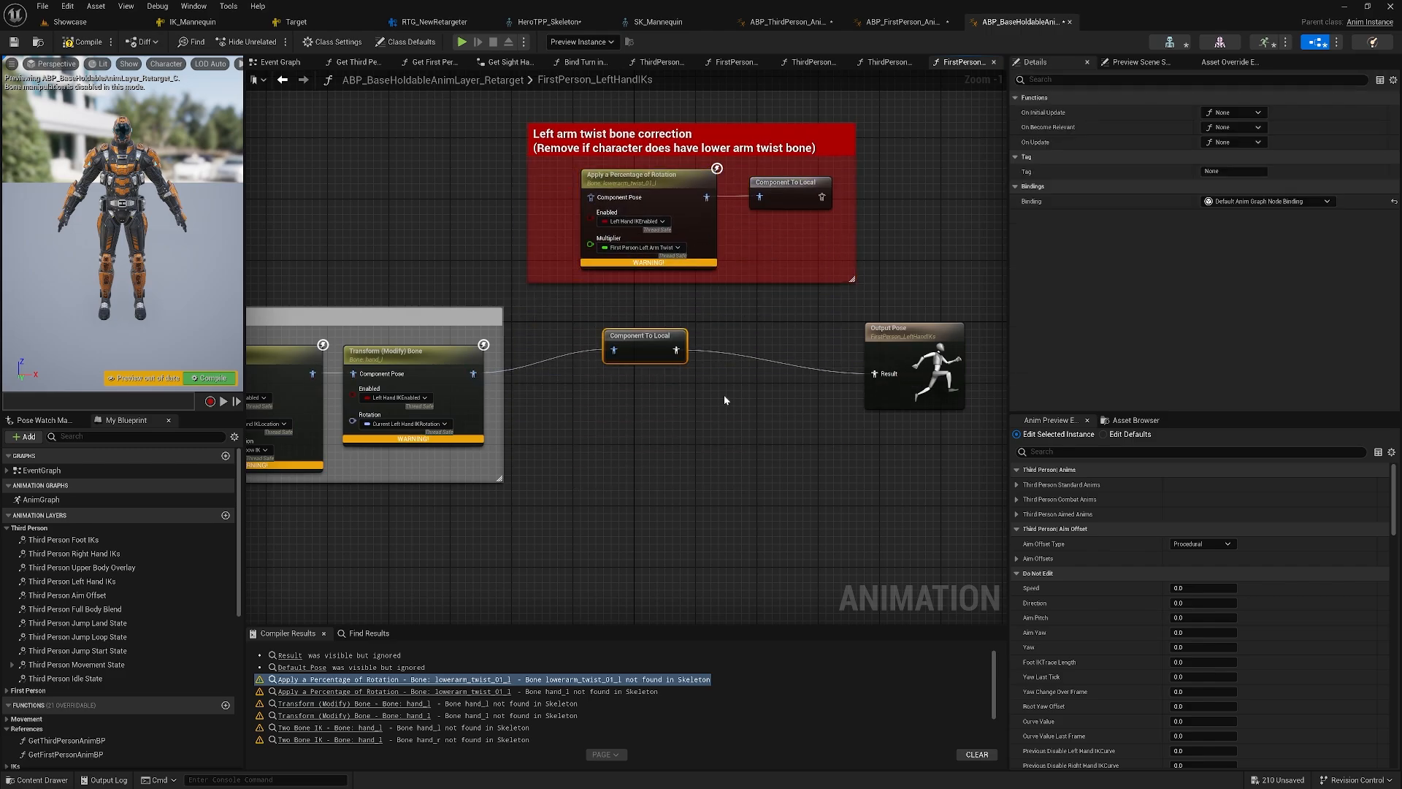
{"action": "left_click_drag", "start_coordinate": [652, 358], "coordinate": [699, 382]}
- Set the IK Bone to b_LeftHand and the Effector Target to b_RightHand on the first-person Left Hand IK section's Two Bone IK node
{"action": "right_click_drag", "start_coordinate": [552, 430], "coordinate": [723, 431]}
{"action": "right_click_drag", "start_coordinate": [315, 477], "coordinate": [451, 461]}
{"action": "scroll", "coordinate": [539, 337], "scroll_direction": "up", "scroll_amount": 1}
{"action": "left_click", "coordinate": [539, 337]}
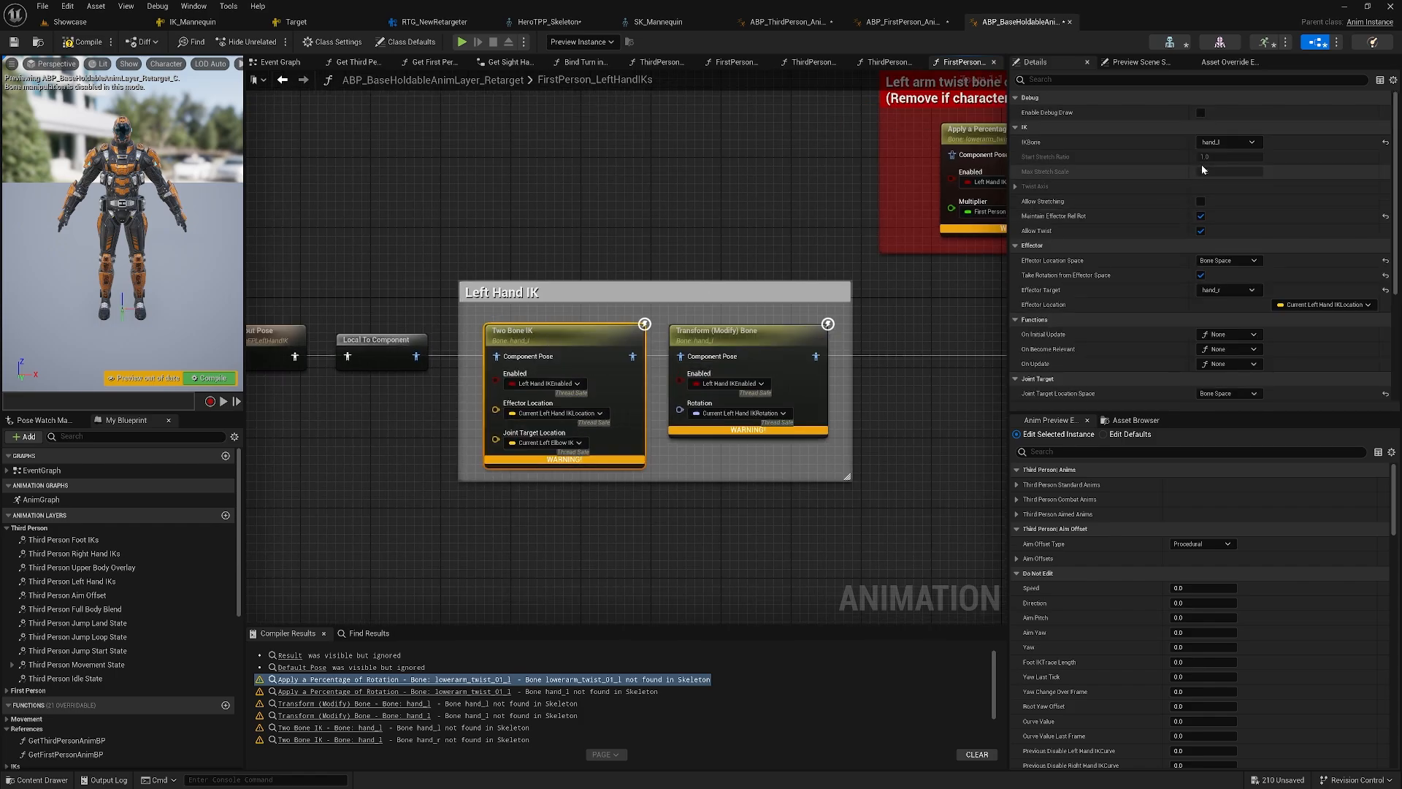
{"action": "left_click", "coordinate": [1243, 144]}
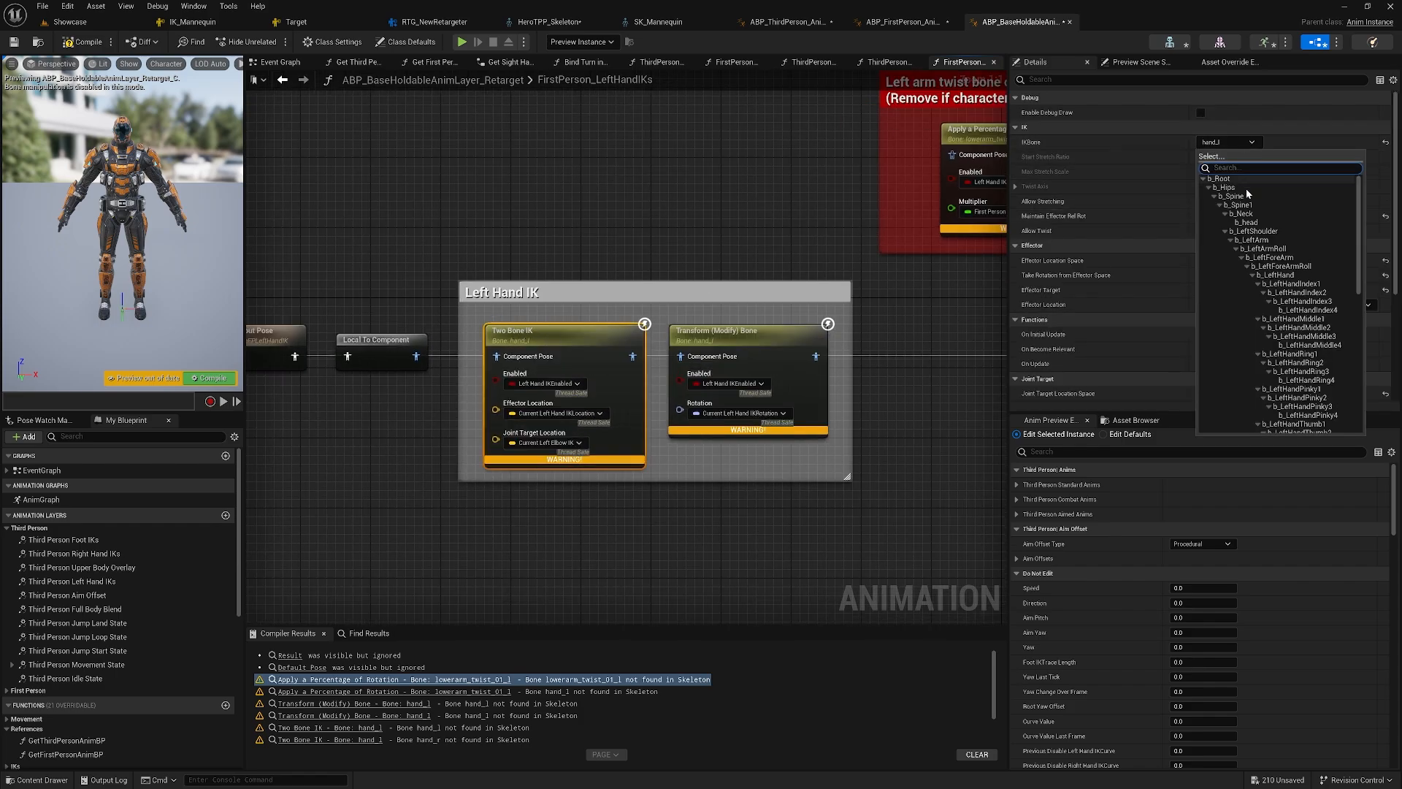
{"action": "left_click", "coordinate": [1280, 275]}
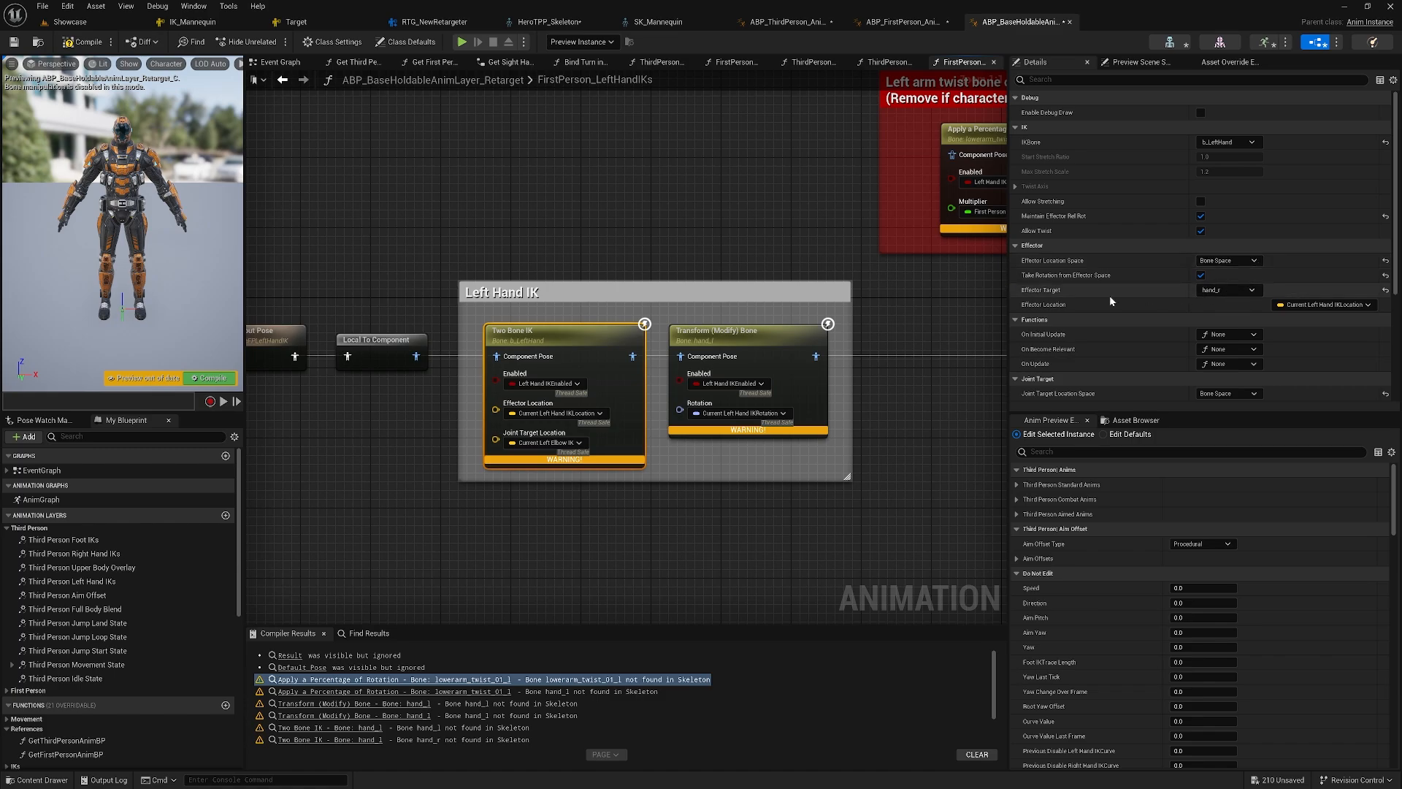
{"action": "left_click", "coordinate": [1225, 290]}
{"action": "scroll", "coordinate": [1296, 510], "scroll_direction": "down", "scroll_amount": 5}
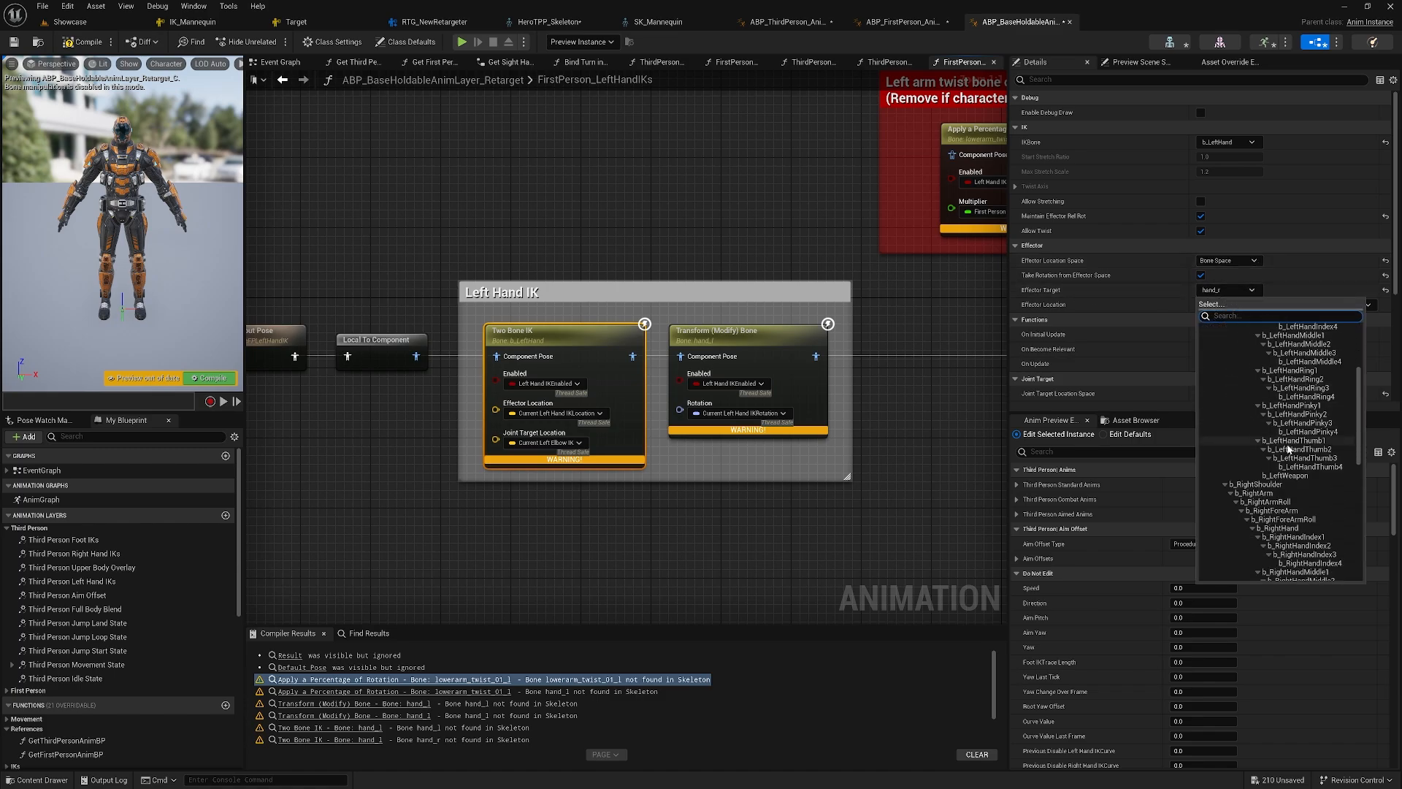
{"action": "left_click", "coordinate": [1285, 510]}
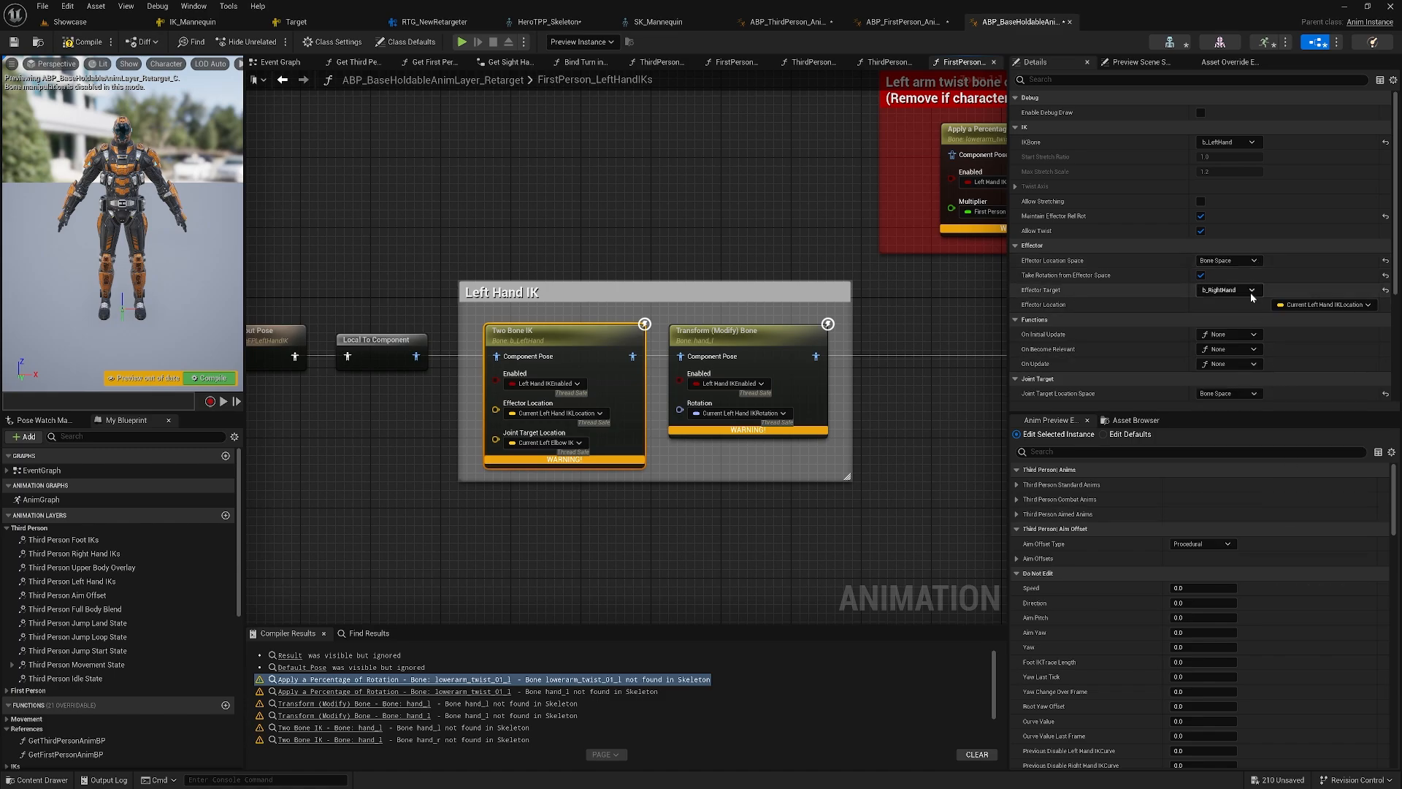
- Set Bone to Modify to b_LeftHand on the first-person Left Hand IK section's Transform (Modify) Bone node and recompile
{"action": "right_click_drag", "start_coordinate": [693, 311], "coordinate": [589, 301]}
{"action": "left_click", "coordinate": [615, 338]}
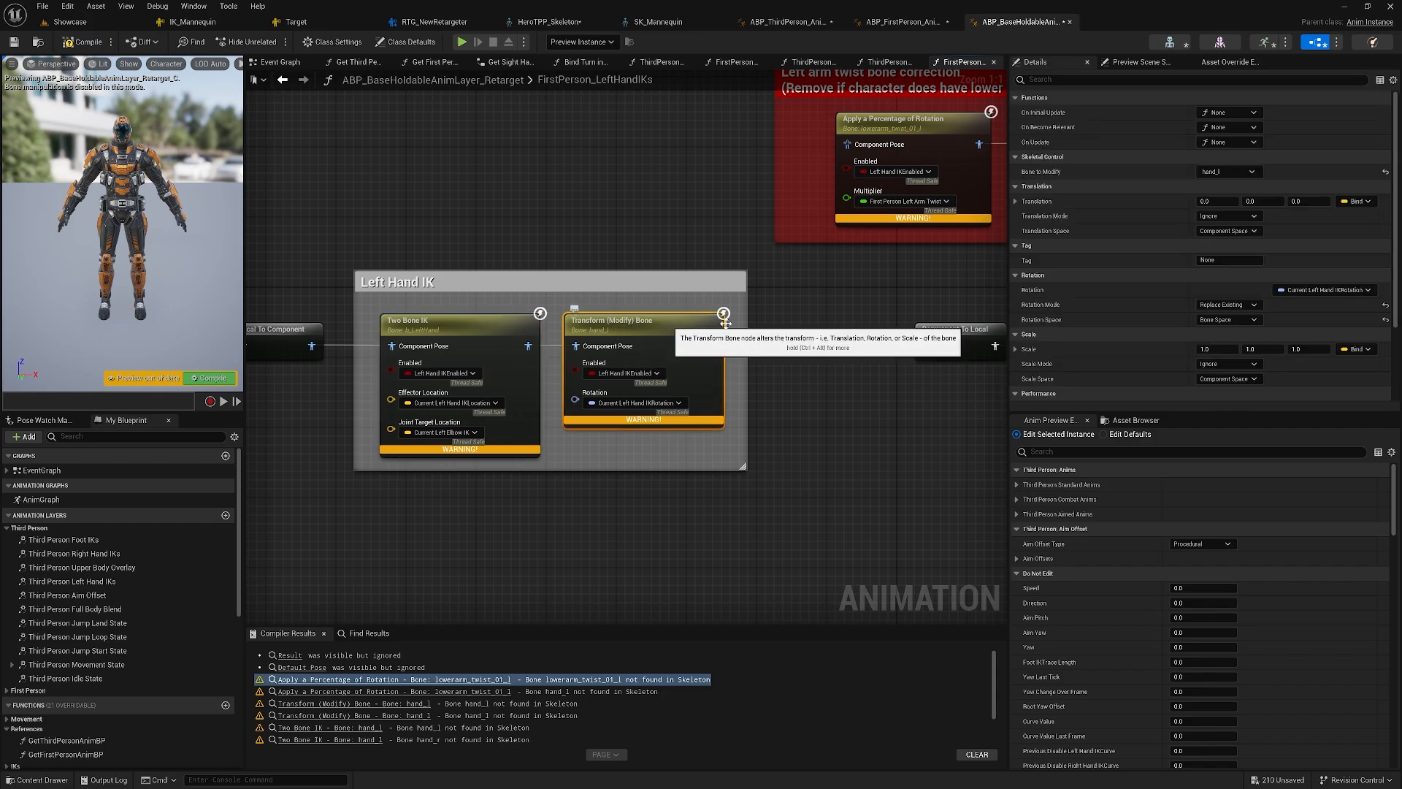
{"action": "left_click", "coordinate": [1252, 171]}
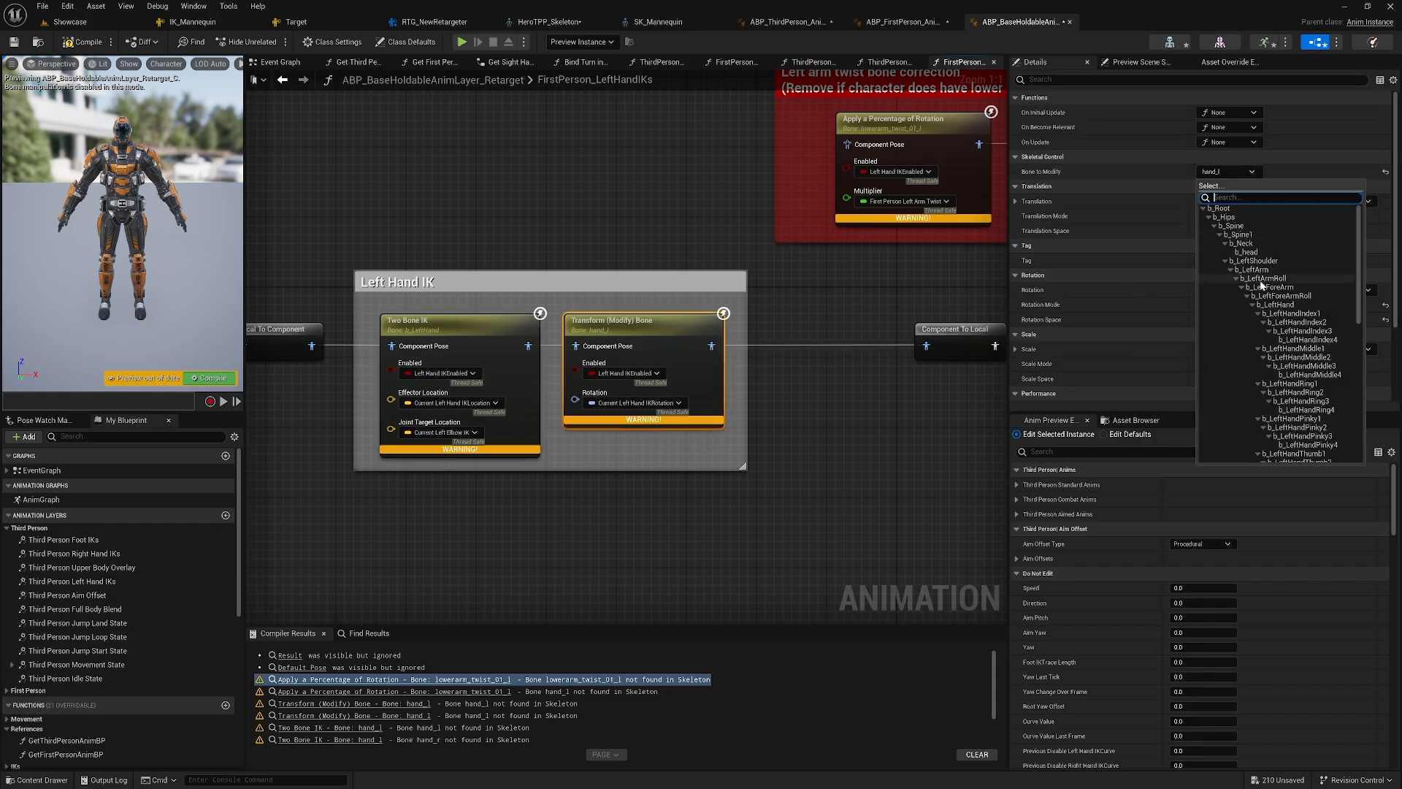
{"action": "left_click", "coordinate": [1287, 306]}
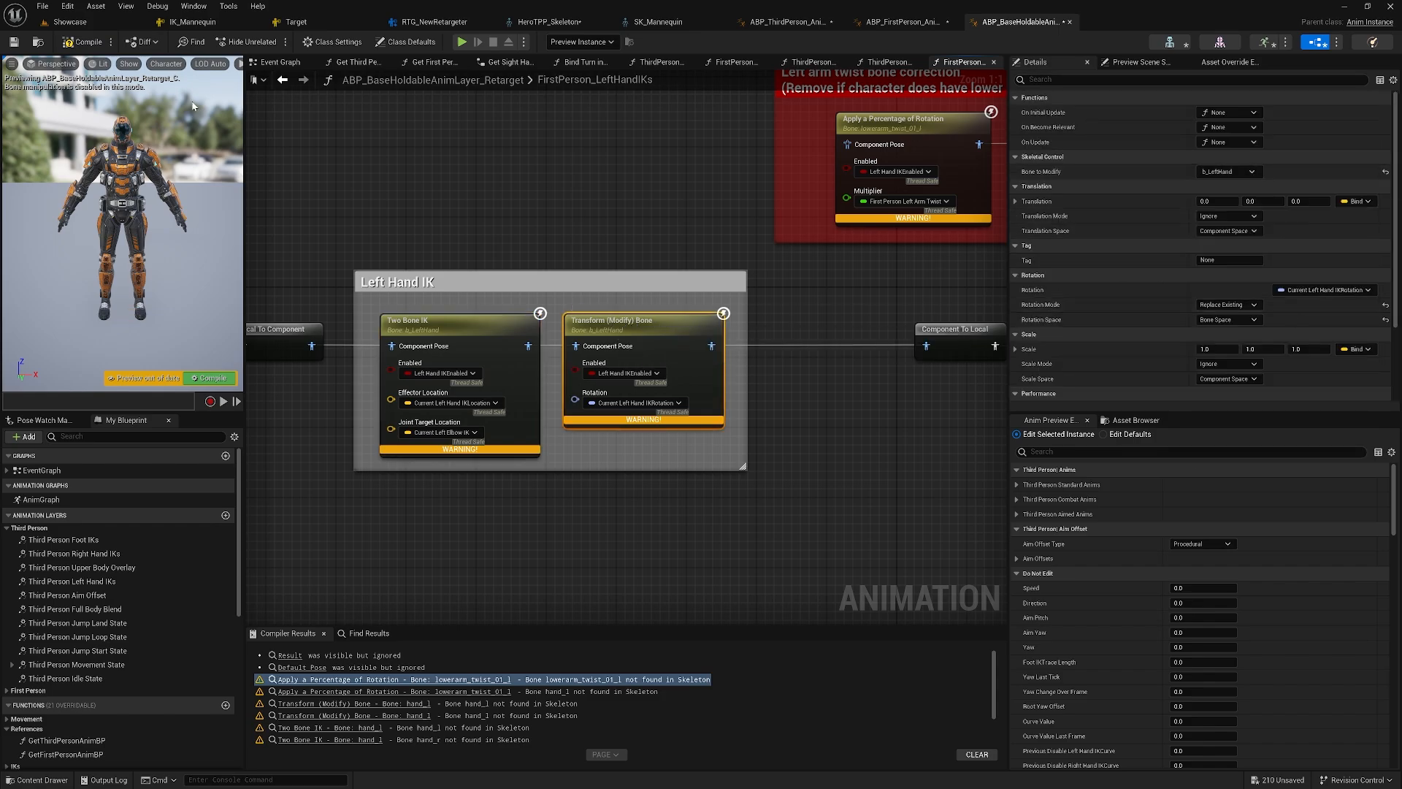
{"action": "left_click", "coordinate": [76, 44]}
- Set the Joint Target of the first-person Two Bone IK node to b_LeftShoulder and recompile the blueprint
{"action": "left_click", "coordinate": [495, 320]}
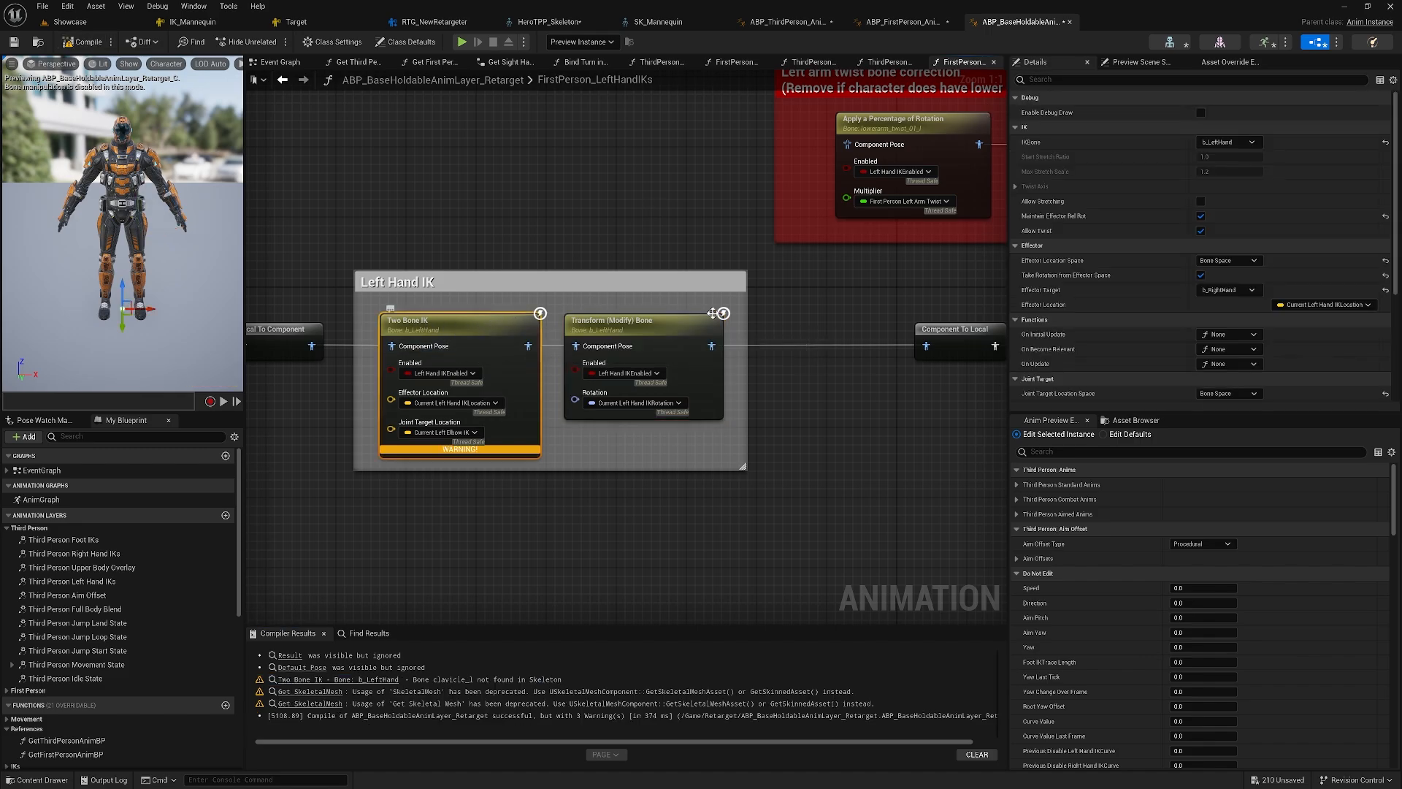
{"action": "scroll", "coordinate": [1146, 311], "scroll_direction": "down", "scroll_amount": 2}
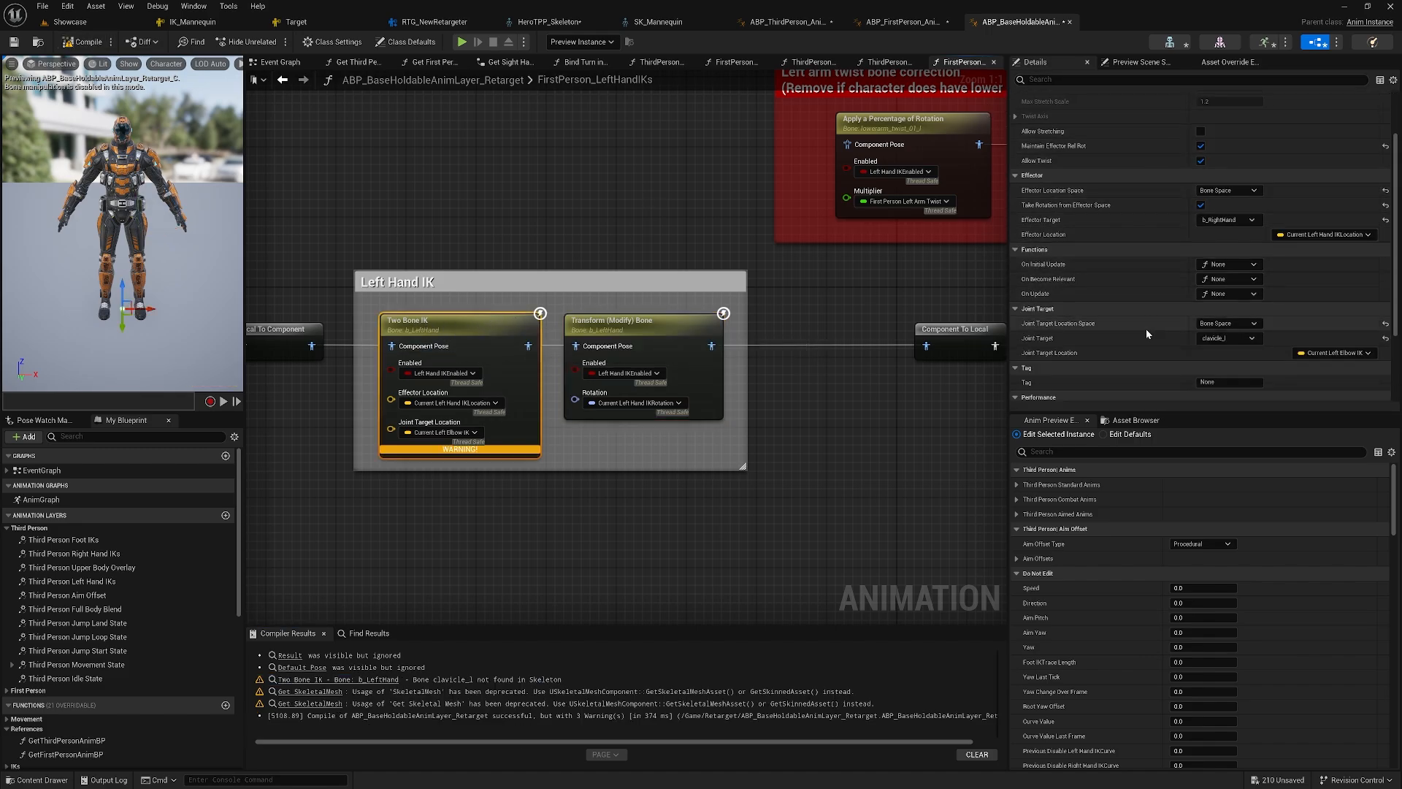
{"action": "left_click", "coordinate": [1229, 339]}
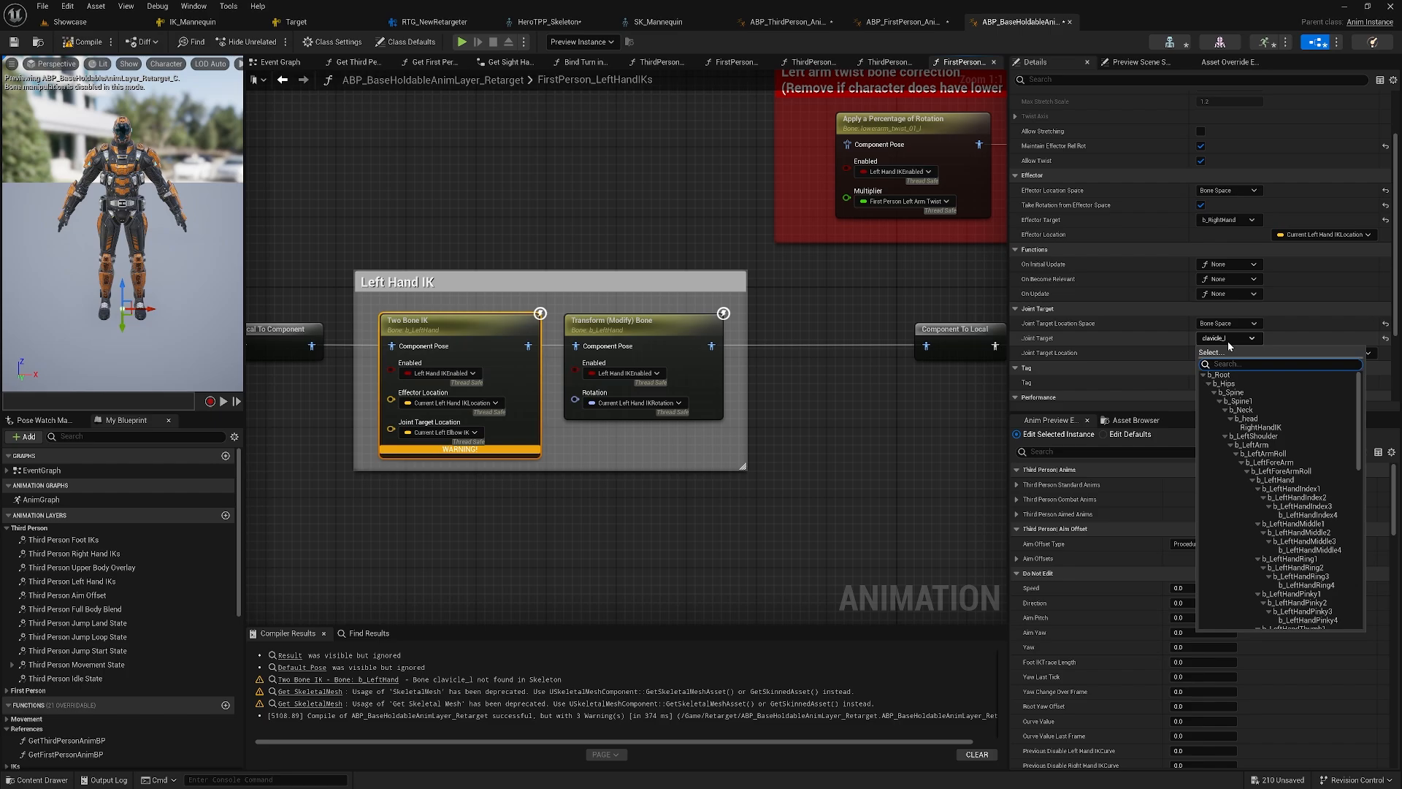
{"action": "left_click", "coordinate": [1271, 438]}
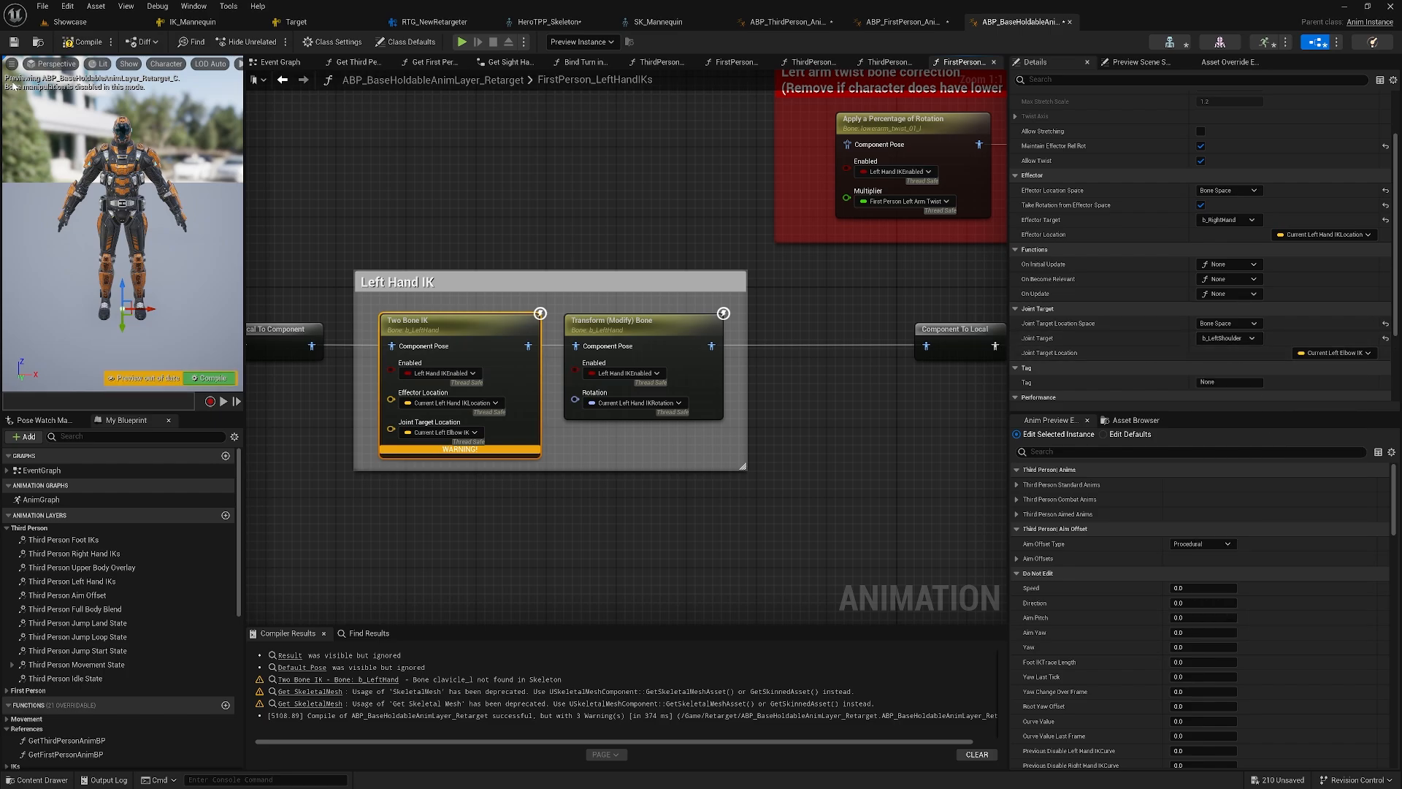
{"action": "left_click", "coordinate": [97, 44]}
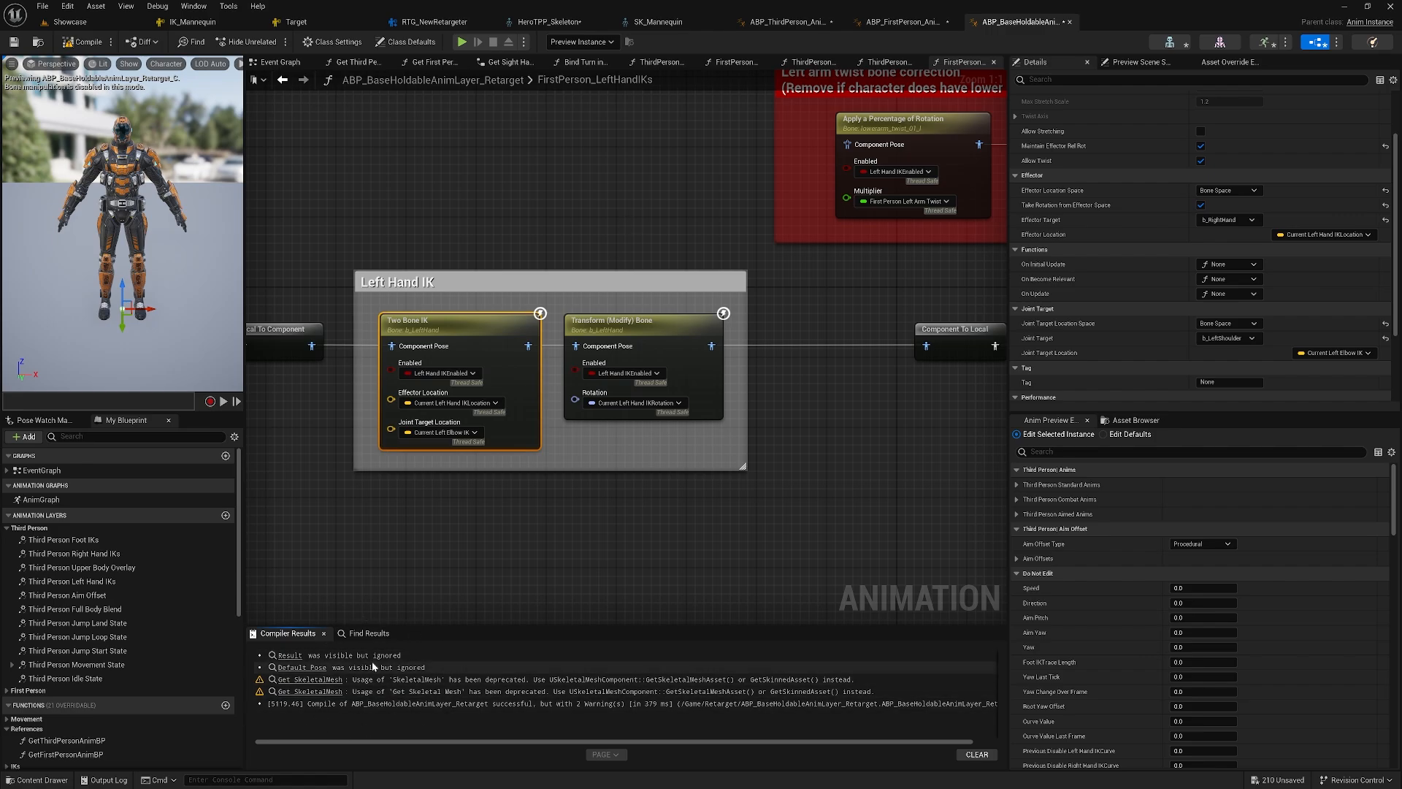
{"action": "right_click_drag", "start_coordinate": [558, 526], "coordinate": [593, 540]}
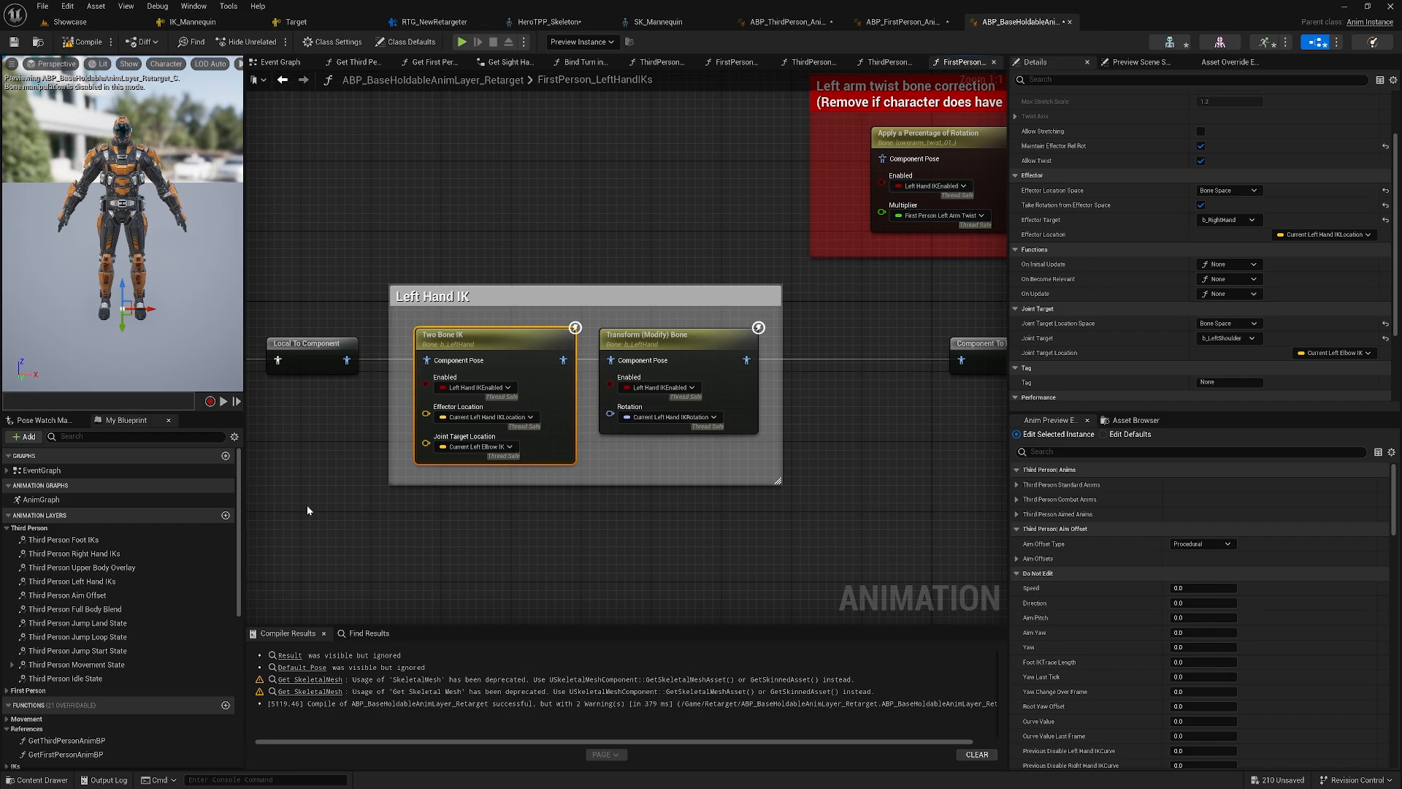
- Set the branch filter Bone Name of the Third Person Upper Body Overlay layer's Layered blend per bone node to b_Spine1, copied from the hero skeleton, and recompile
{"action": "left_click", "coordinate": [113, 568]}
{"action": "double_click", "coordinate": [115, 570]}
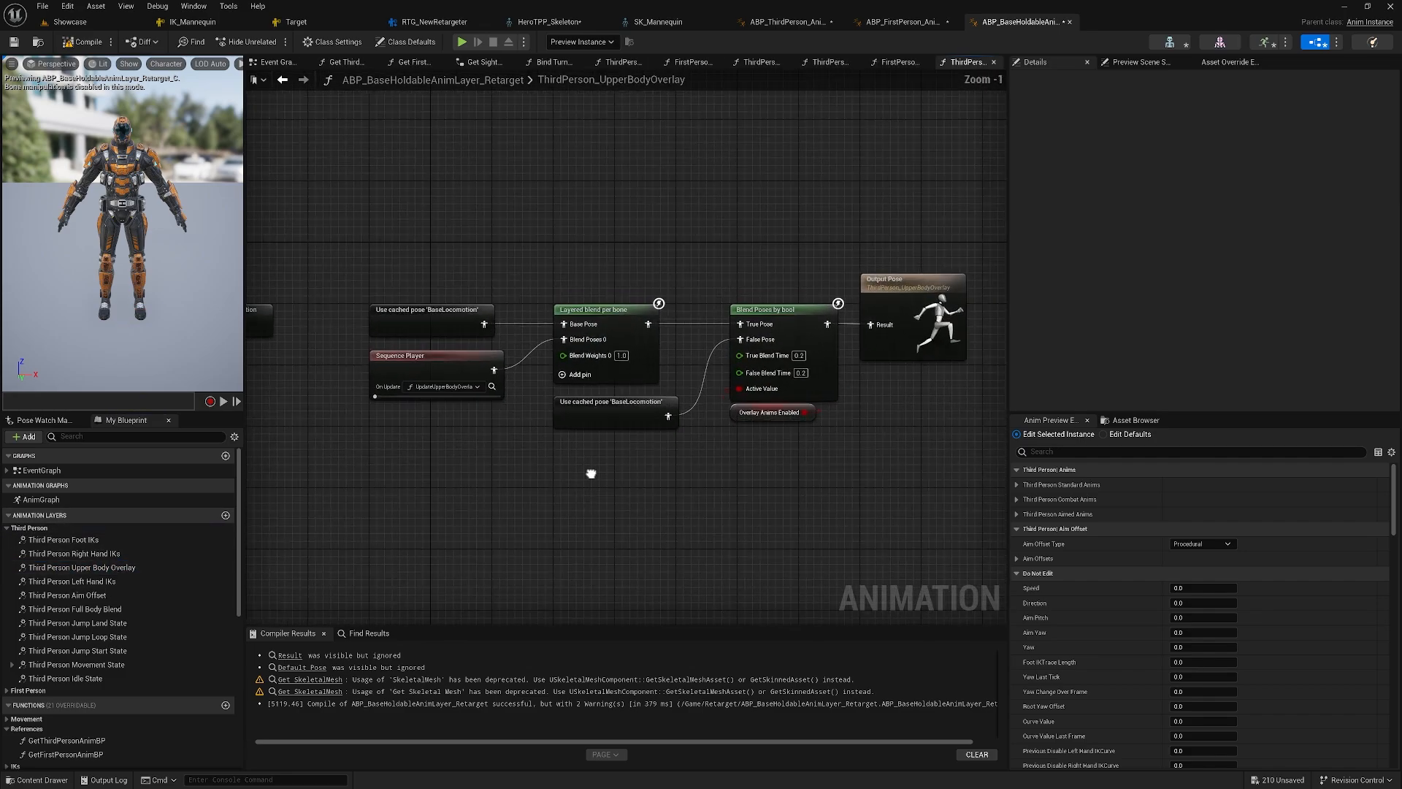
{"action": "left_click", "coordinate": [592, 294]}
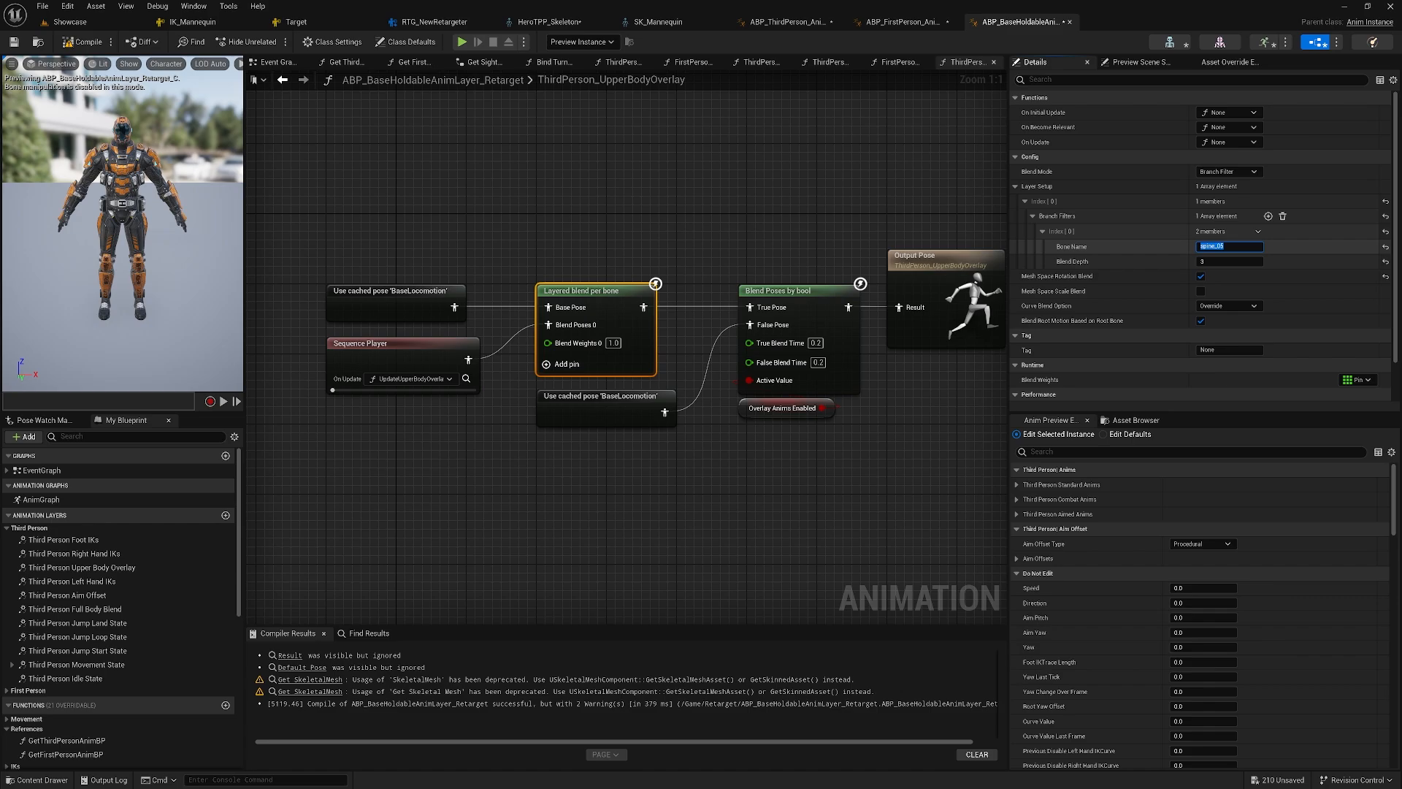
{"action": "left_click", "coordinate": [549, 22]}
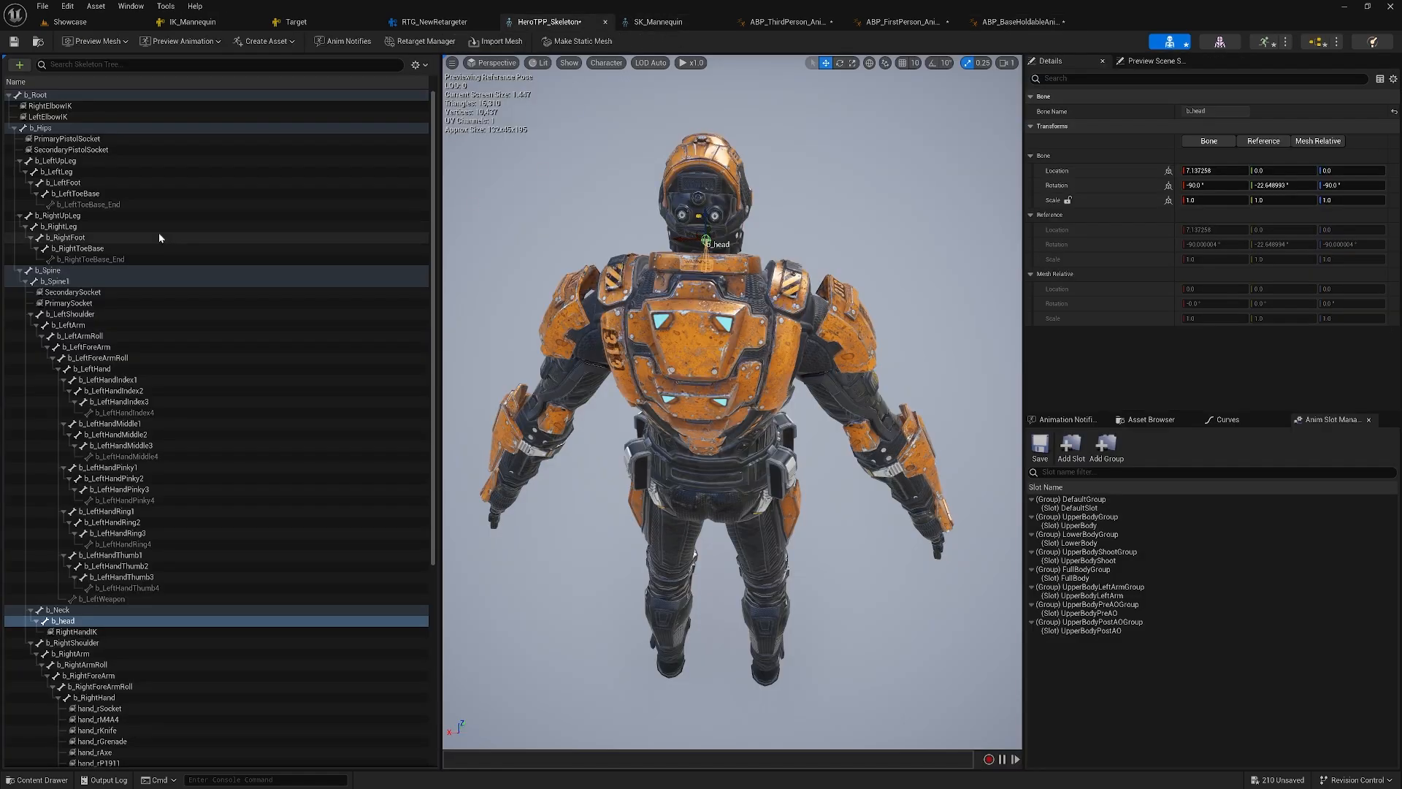
{"action": "left_click", "coordinate": [76, 281]}
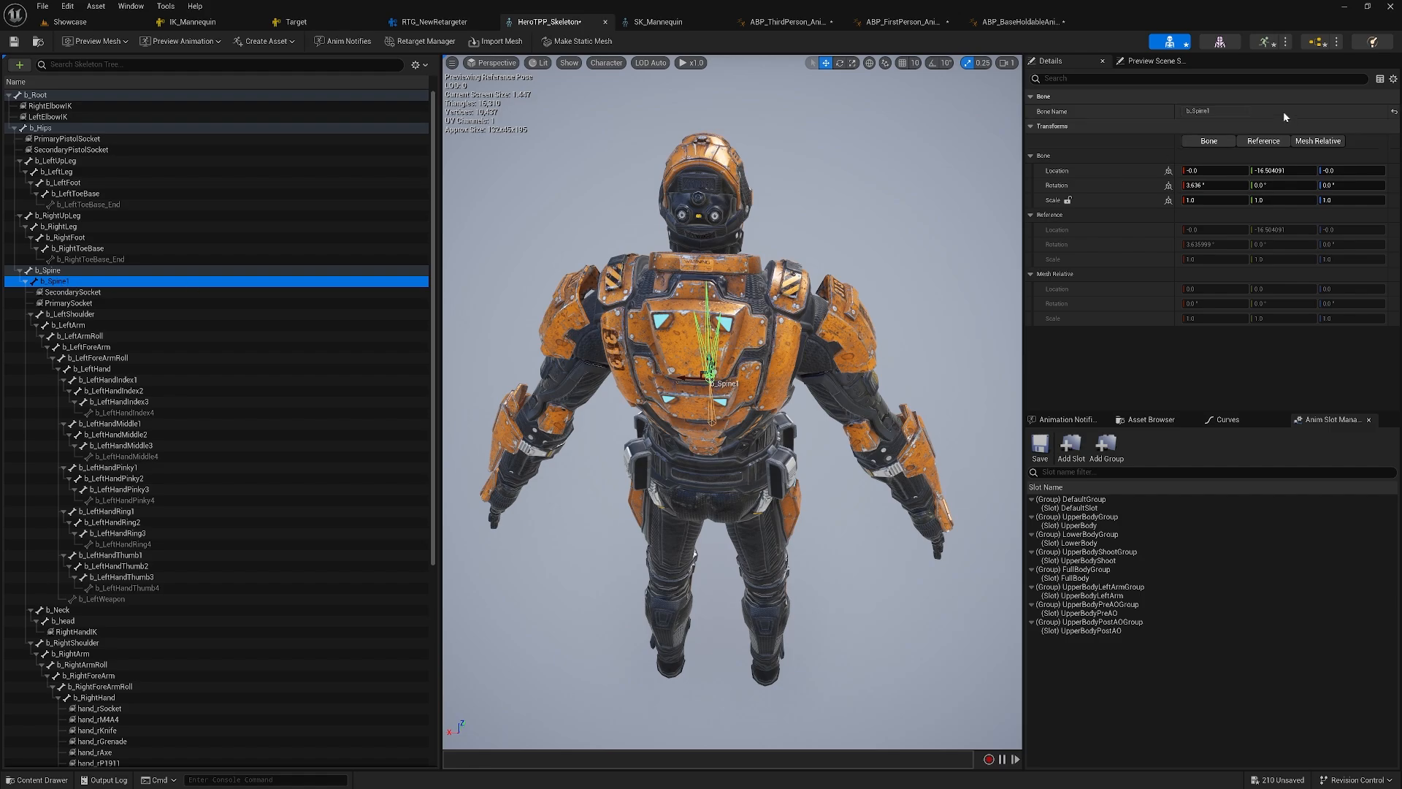
{"action": "left_click", "coordinate": [1209, 111]}
{"action": "key", "text": "ctrl+c"}
{"action": "left_click", "coordinate": [1019, 22]}
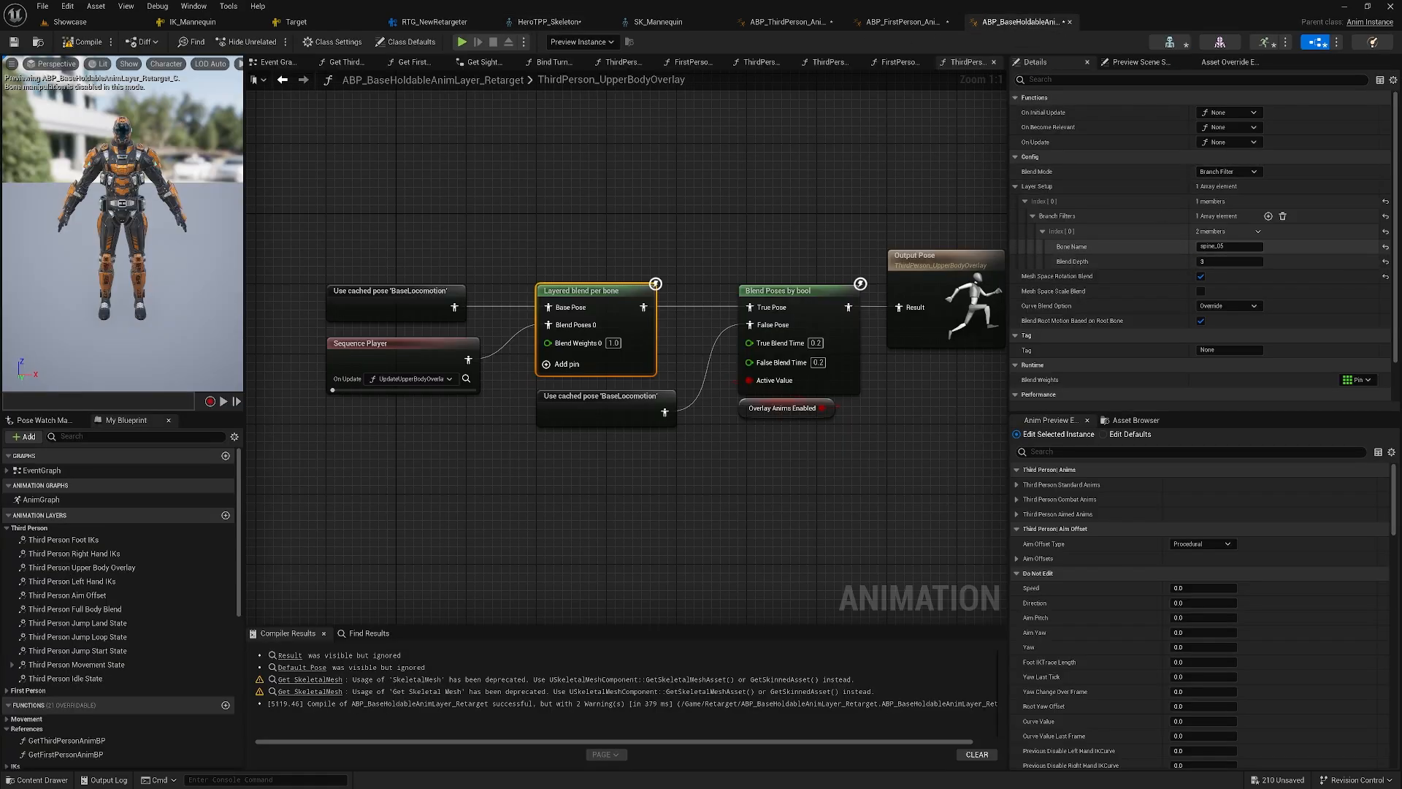
{"action": "left_click", "coordinate": [1235, 247]}
{"action": "key", "text": "ctrl+v"}
{"action": "left_click", "coordinate": [644, 231]}
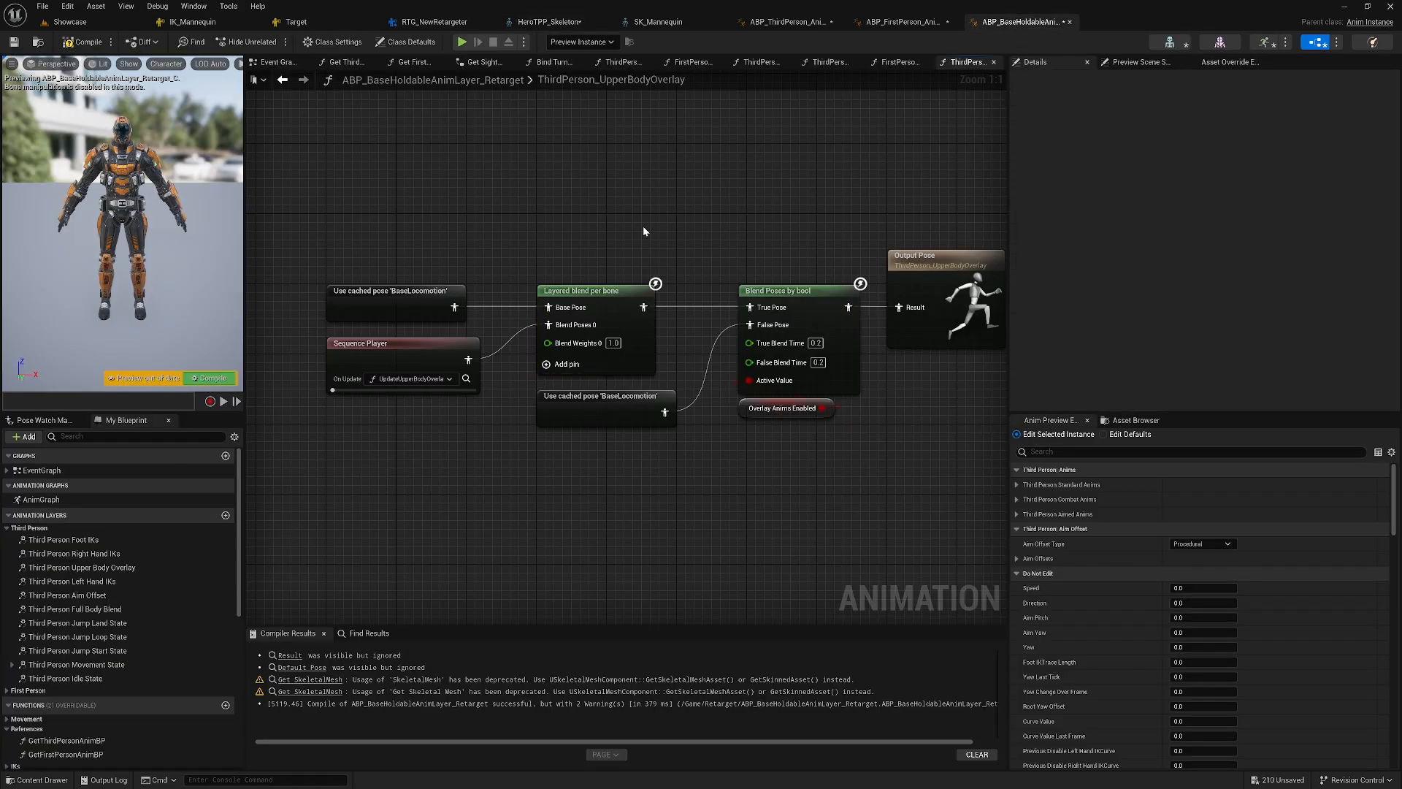
{"action": "left_click", "coordinate": [82, 41]}
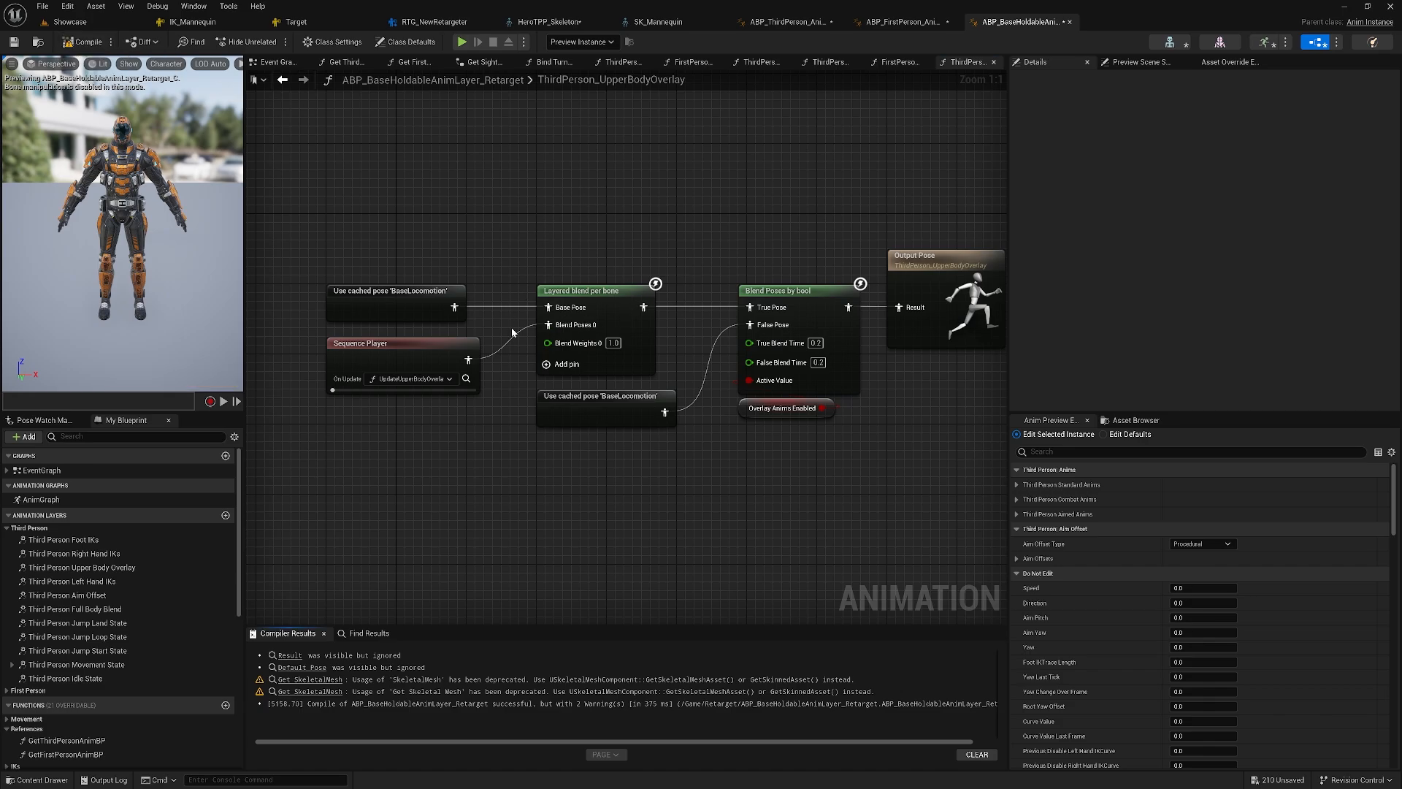
- In the Third Person Full Body Blend layer, set the spine_01 section's Layered blend per bone branch filter to the hero skeleton's b_Spine bone
{"action": "double_click", "coordinate": [86, 610]}
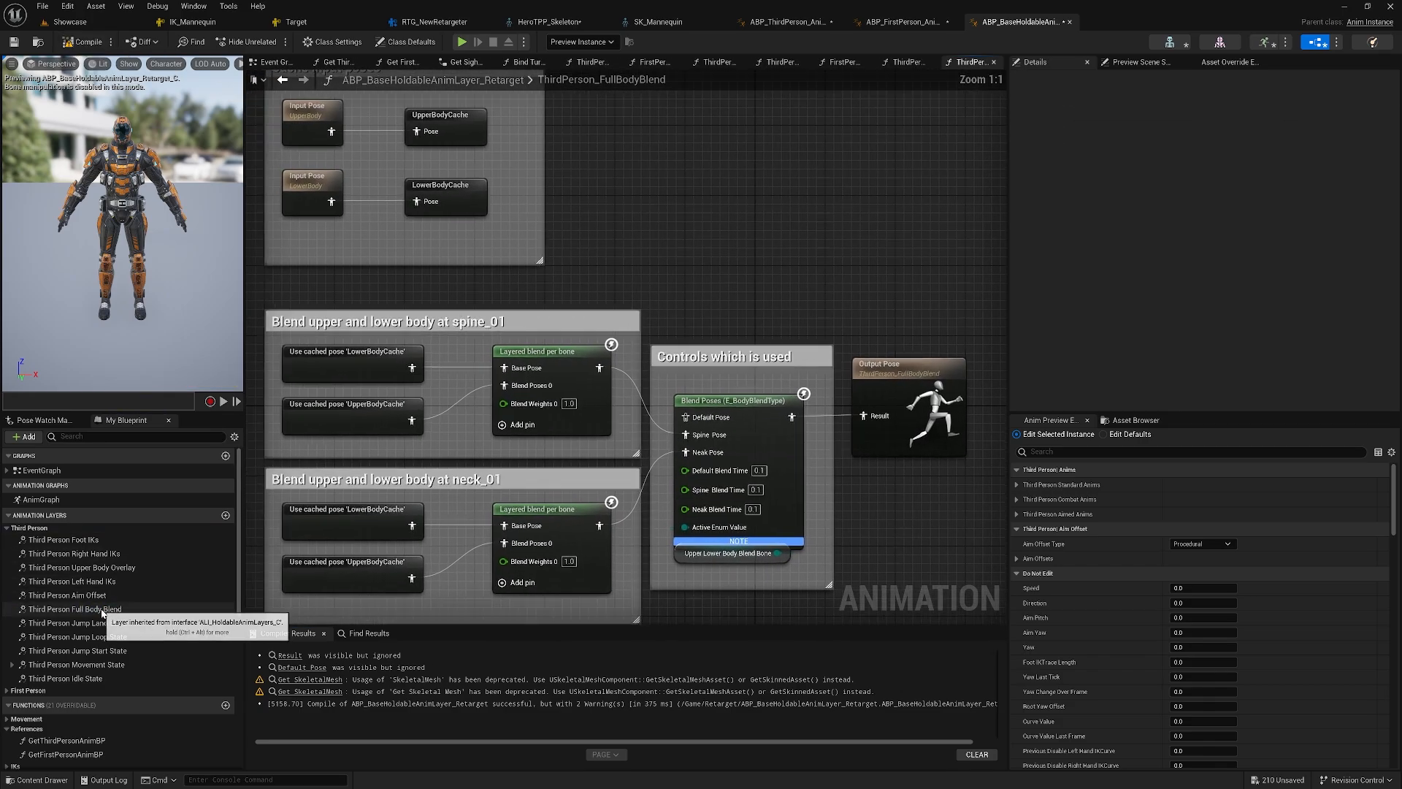
{"action": "right_click_drag", "start_coordinate": [531, 470], "coordinate": [612, 402]}
{"action": "left_click", "coordinate": [635, 291]}
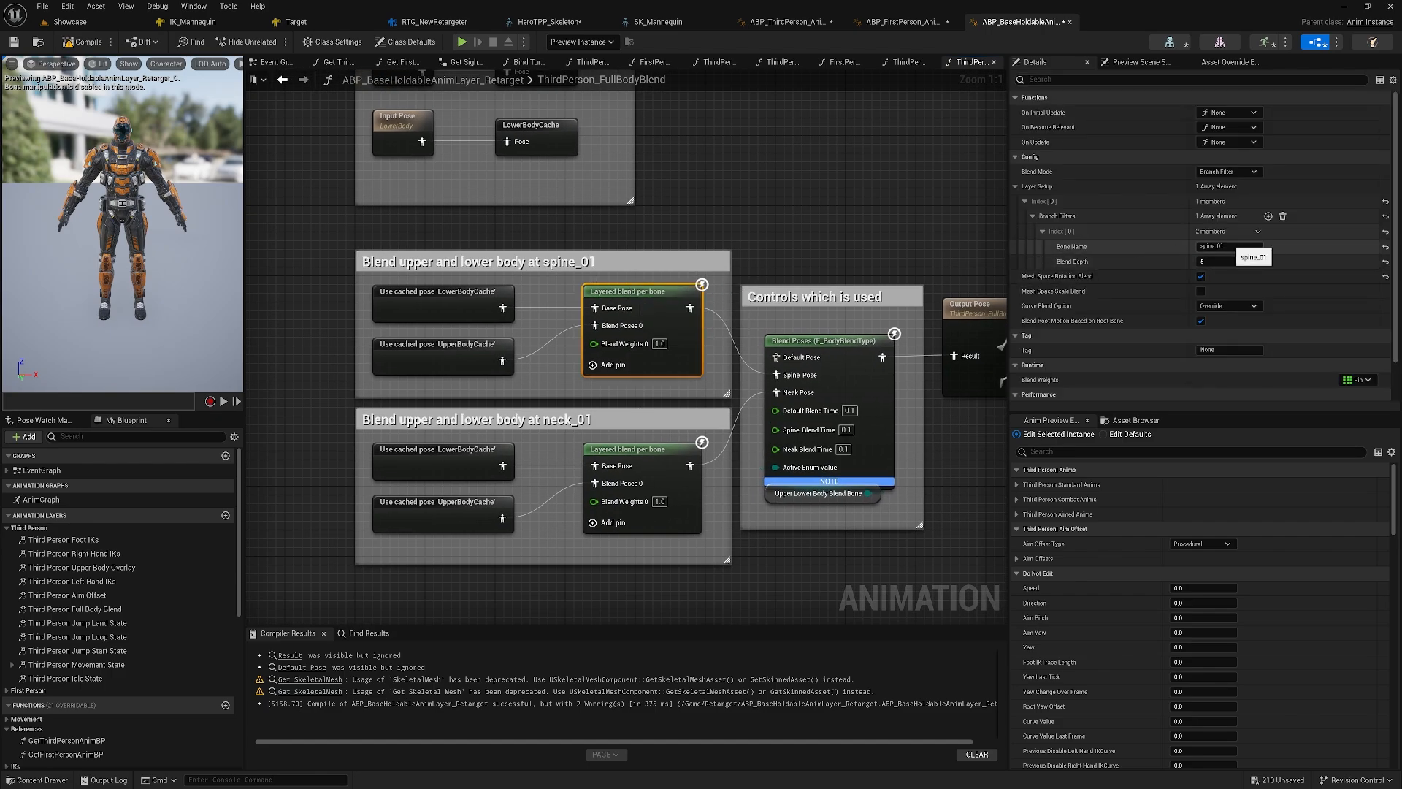
{"action": "left_click", "coordinate": [546, 26]}
{"action": "left_click", "coordinate": [73, 270]}
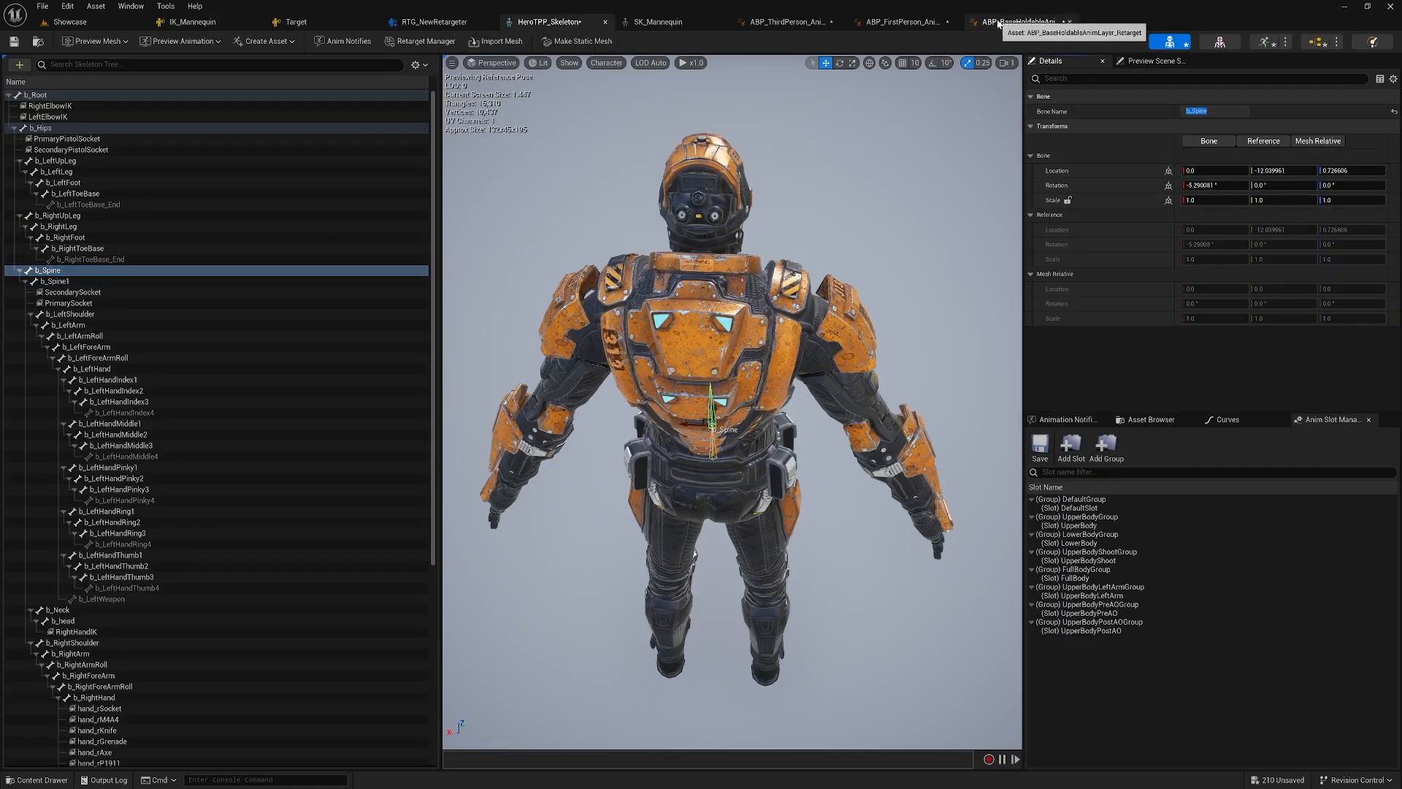
{"action": "left_click", "coordinate": [1021, 22]}
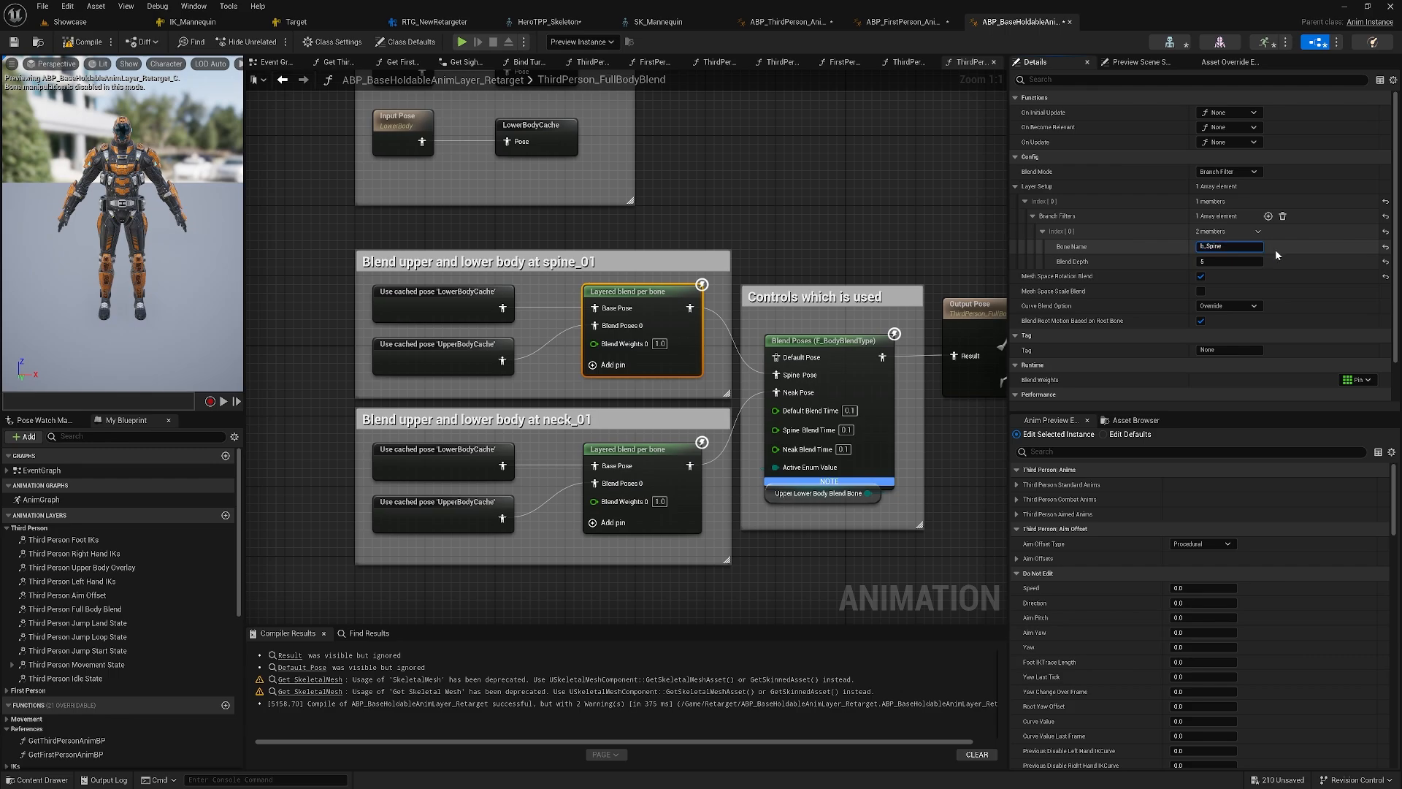
{"action": "key", "text": "Return"}
- Set the neck_01 section's Layered blend per bone branch filter to the hero skeleton's b_Neck bone and recompile
{"action": "left_click", "coordinate": [661, 449]}
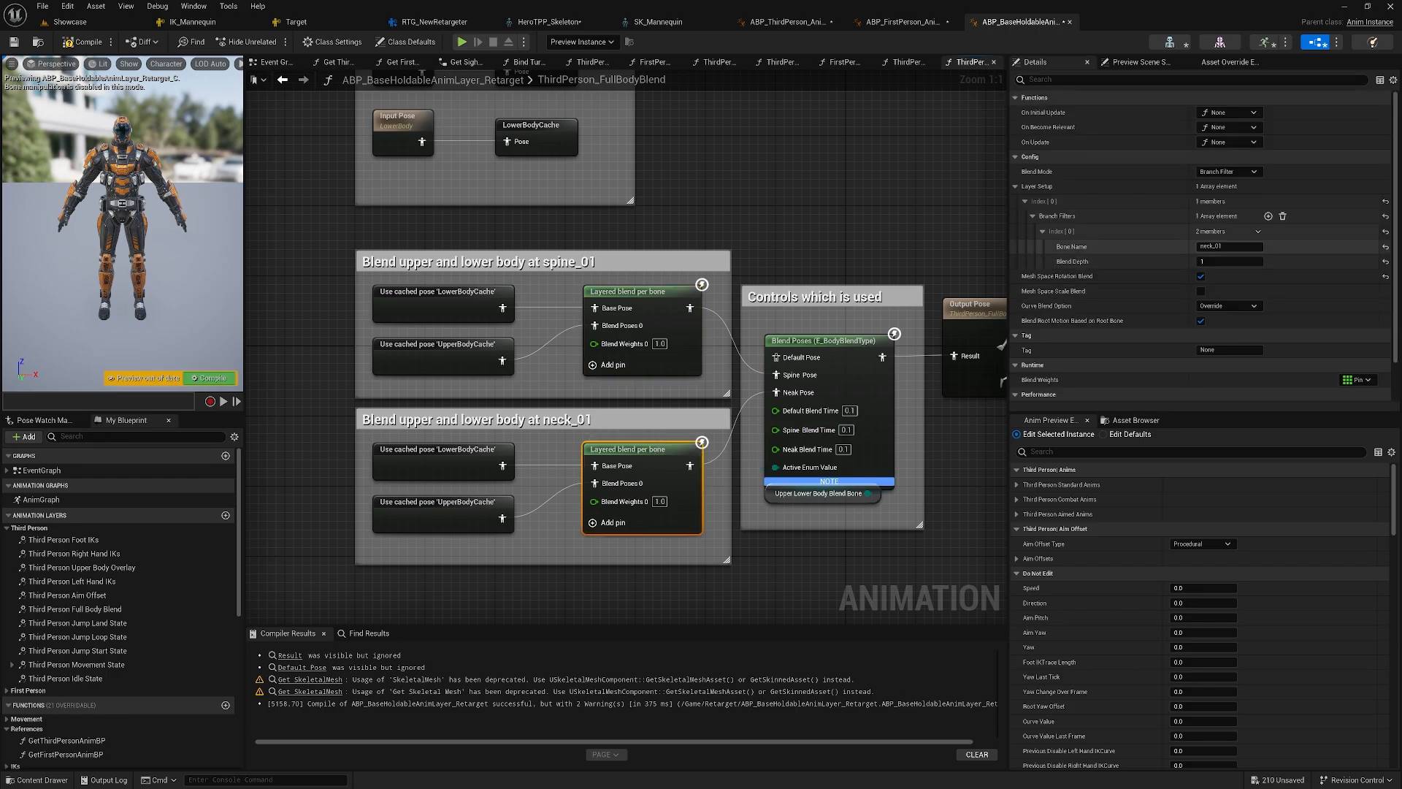
{"action": "left_click", "coordinate": [555, 22]}
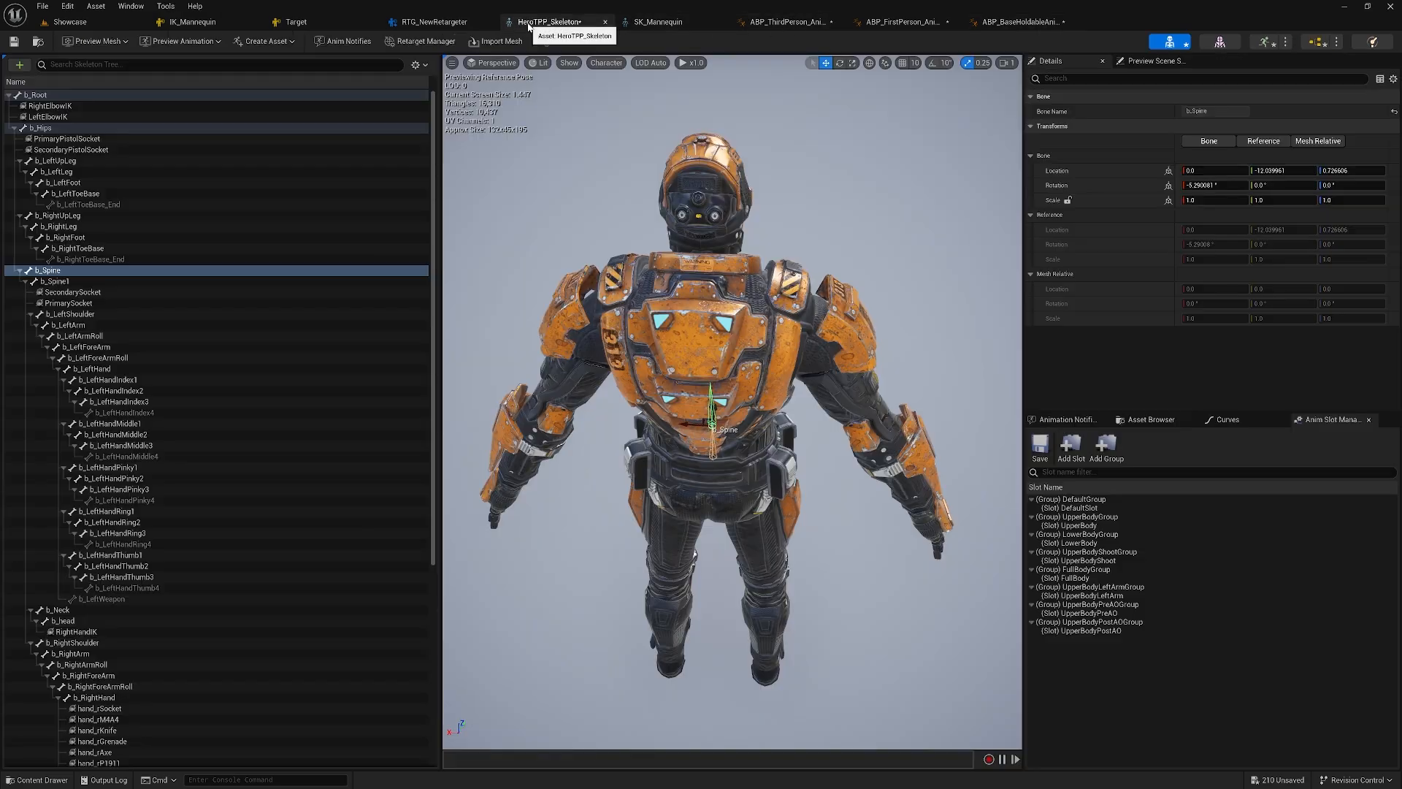
{"action": "left_click", "coordinate": [86, 609]}
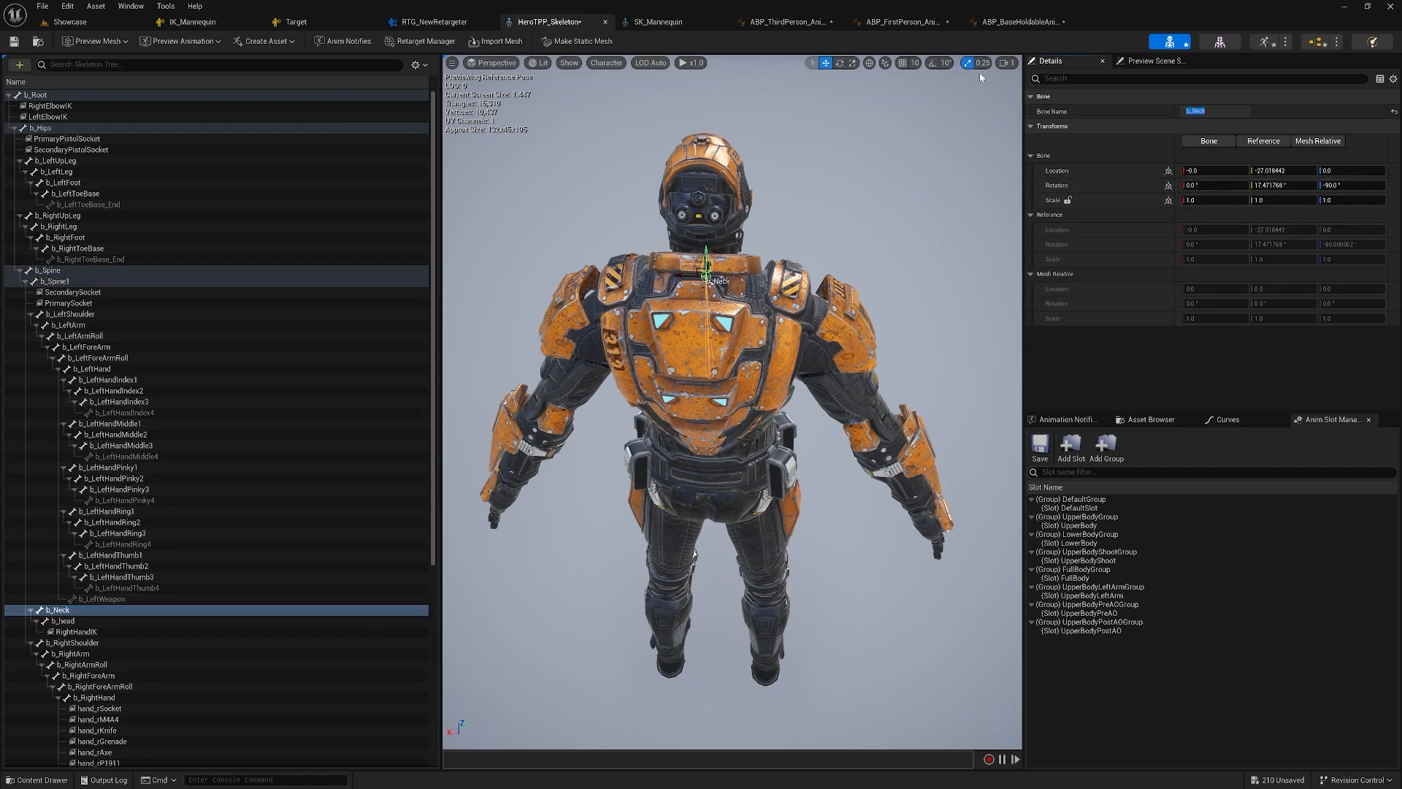
{"action": "left_click", "coordinate": [1018, 22]}
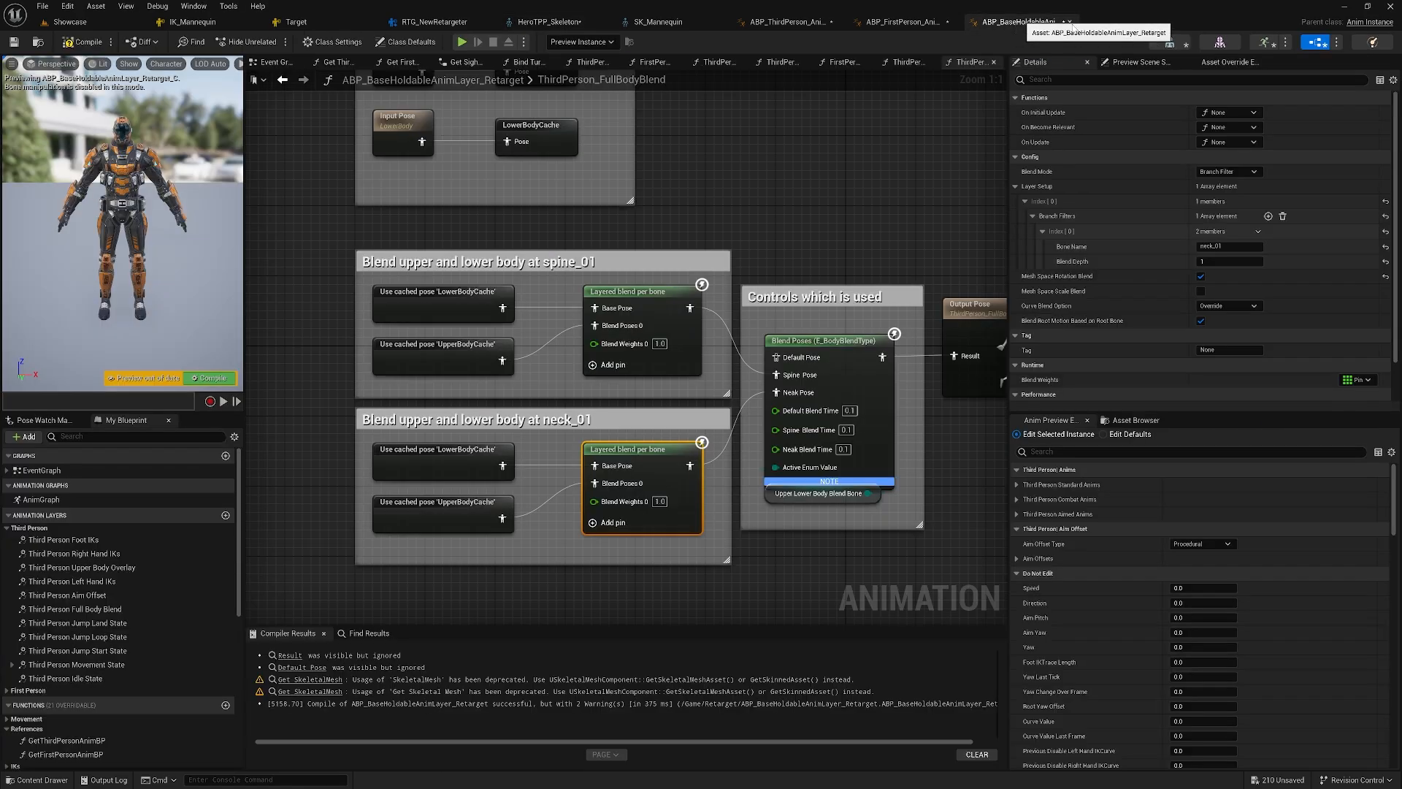
{"action": "left_click", "coordinate": [932, 200]}
{"action": "key", "text": "F7"}
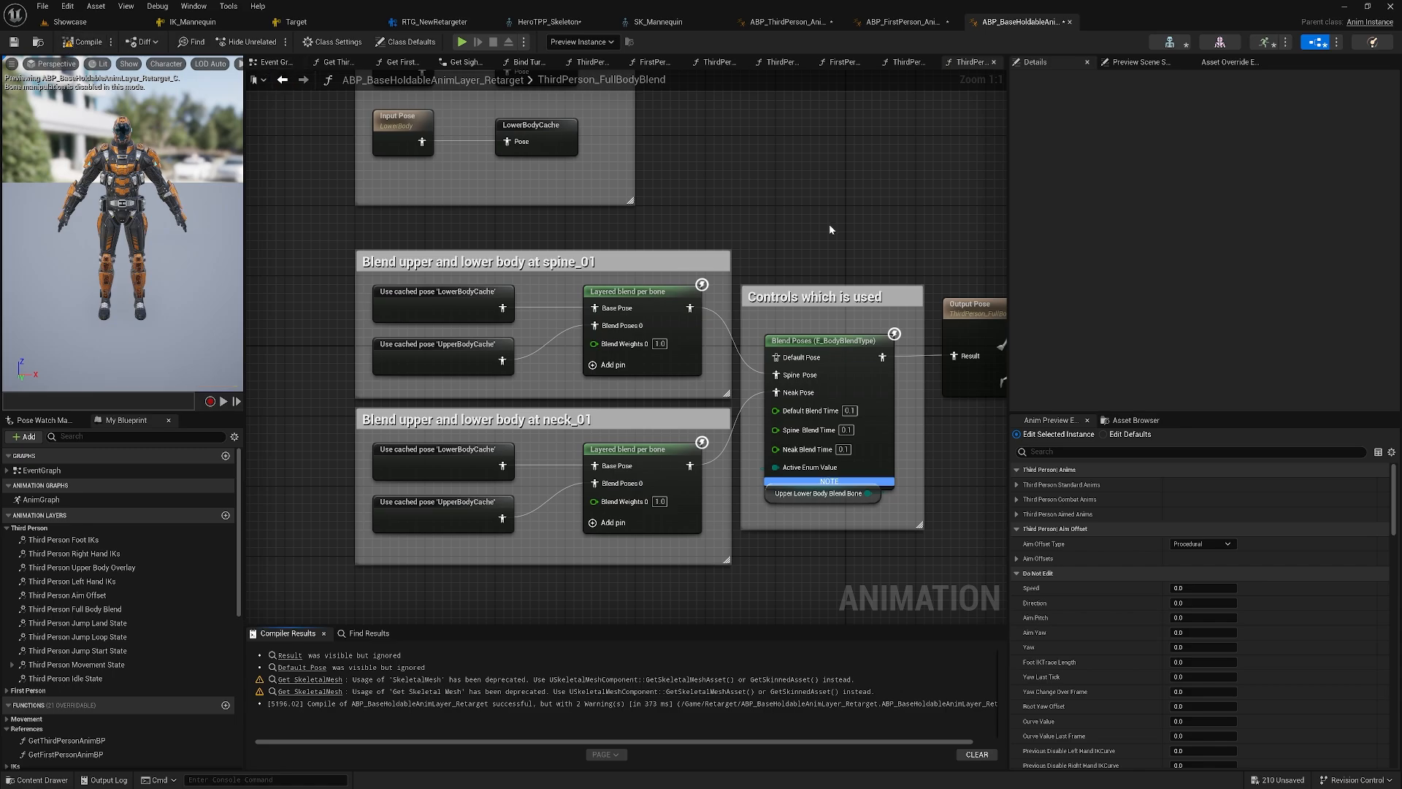
- Open the Update Aim Offset function from BlueprintThreadSafeUpdateAnimation and examine the divisor feeding the Procedural Aim Offset roll
{"action": "scroll", "coordinate": [121, 569], "scroll_direction": "down", "scroll_amount": 4}
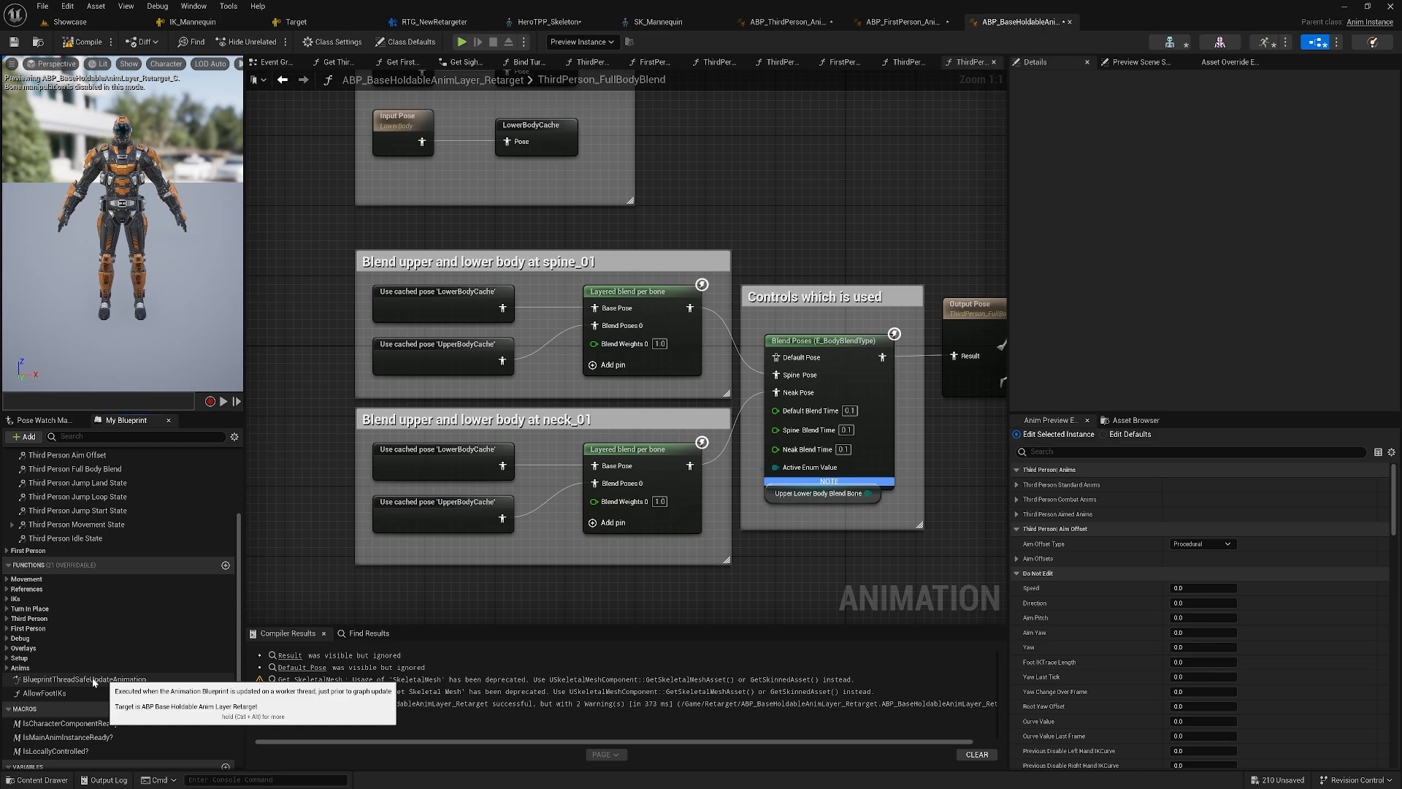
{"action": "double_click", "coordinate": [80, 680]}
{"action": "scroll", "coordinate": [491, 462], "scroll_direction": "up", "scroll_amount": 4}
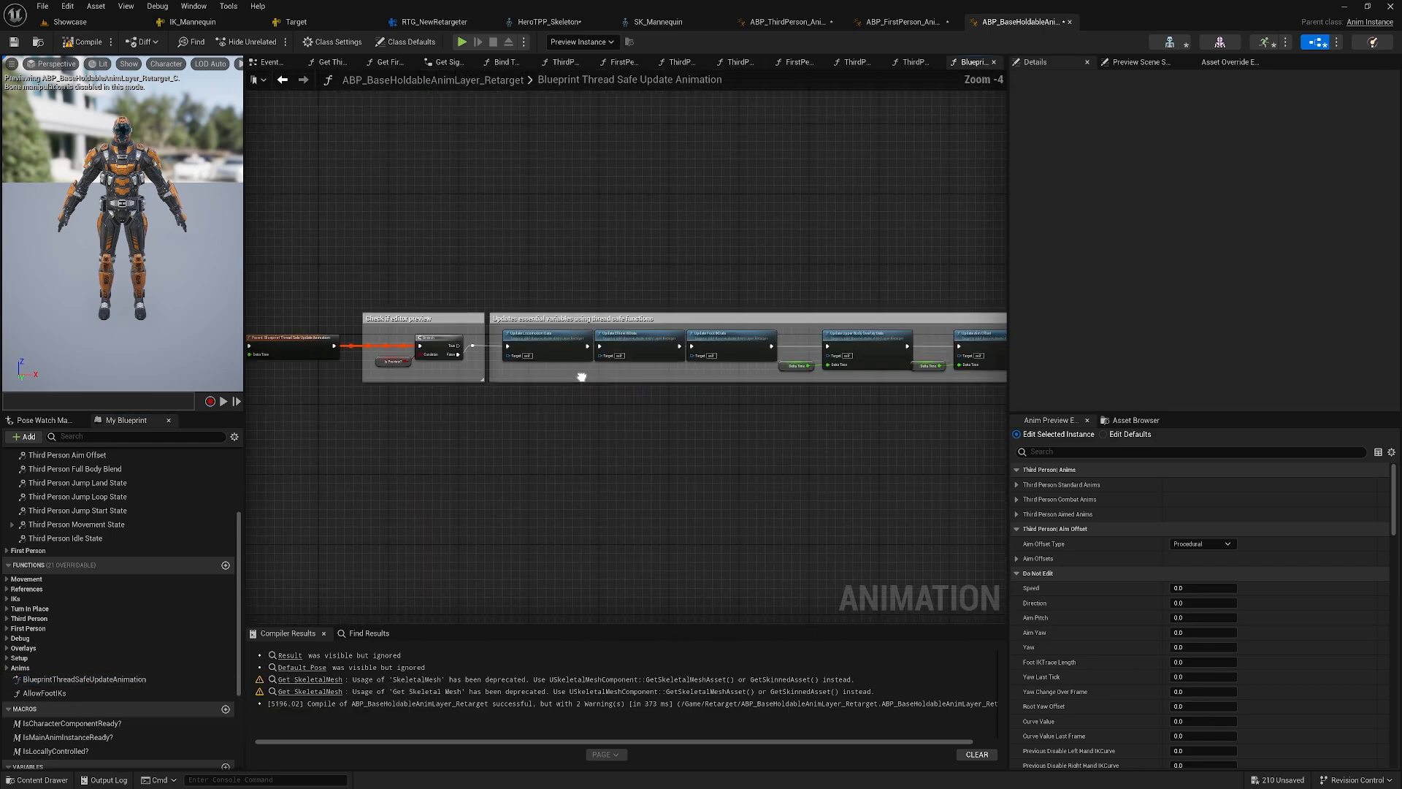
{"action": "right_click_drag", "start_coordinate": [597, 447], "coordinate": [510, 445]}
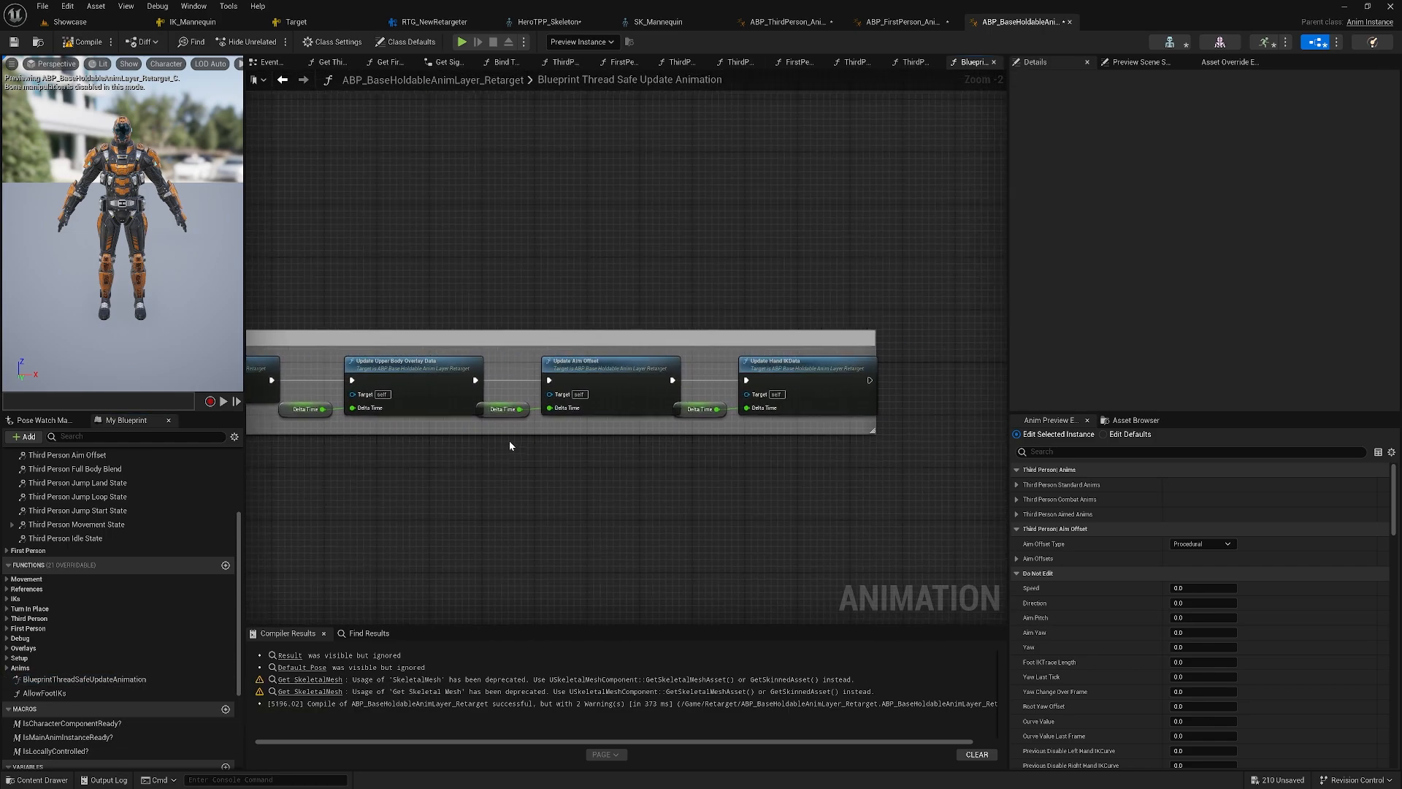
{"action": "scroll", "coordinate": [575, 373], "scroll_direction": "up", "scroll_amount": 1}
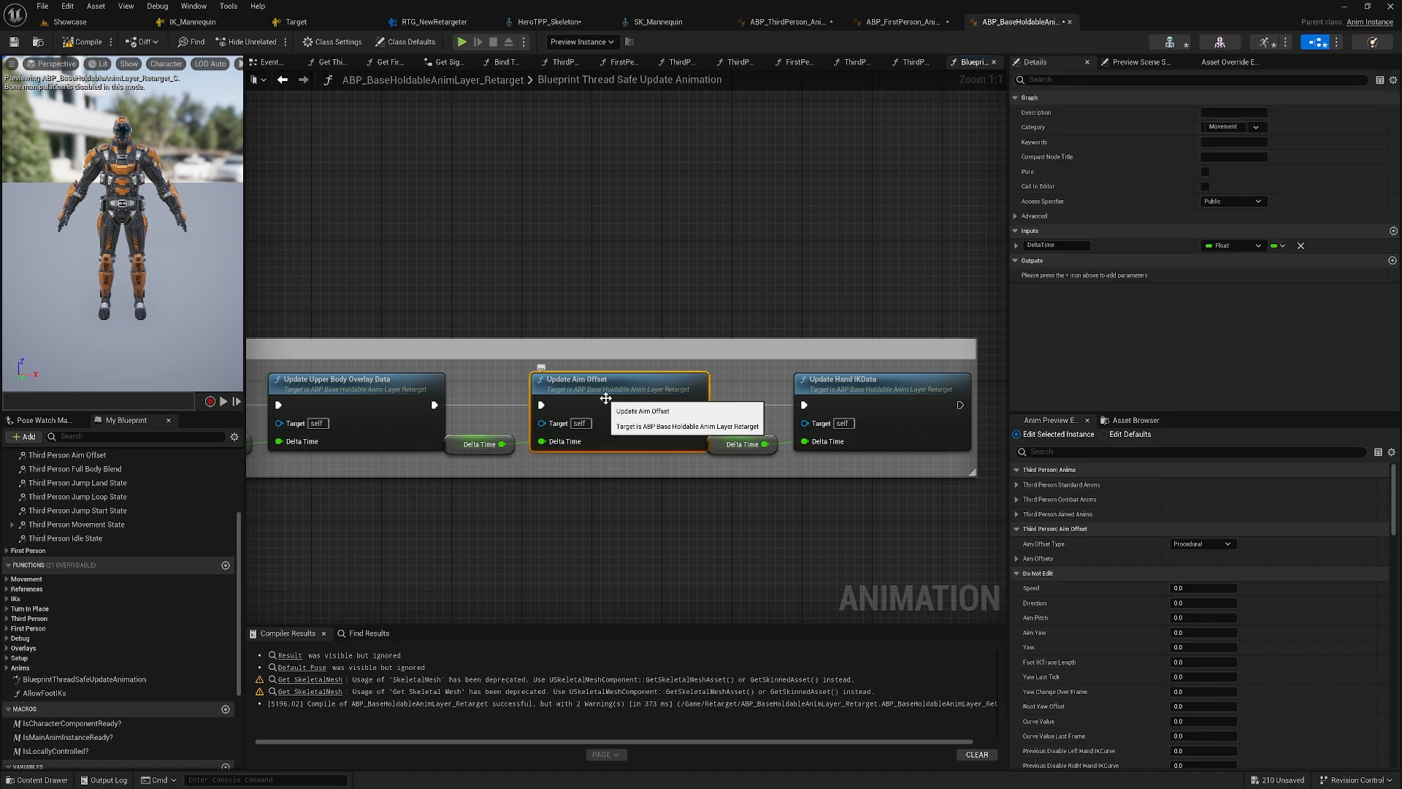
{"action": "double_click", "coordinate": [575, 373]}
{"action": "right_click_drag", "start_coordinate": [859, 387], "coordinate": [626, 406]}
{"action": "scroll", "coordinate": [679, 376], "scroll_direction": "up", "scroll_amount": 7}
{"action": "right_click_drag", "start_coordinate": [747, 379], "coordinate": [660, 406]}
{"action": "scroll", "coordinate": [687, 398], "scroll_direction": "up", "scroll_amount": 1}
{"action": "left_click", "coordinate": [690, 365]}
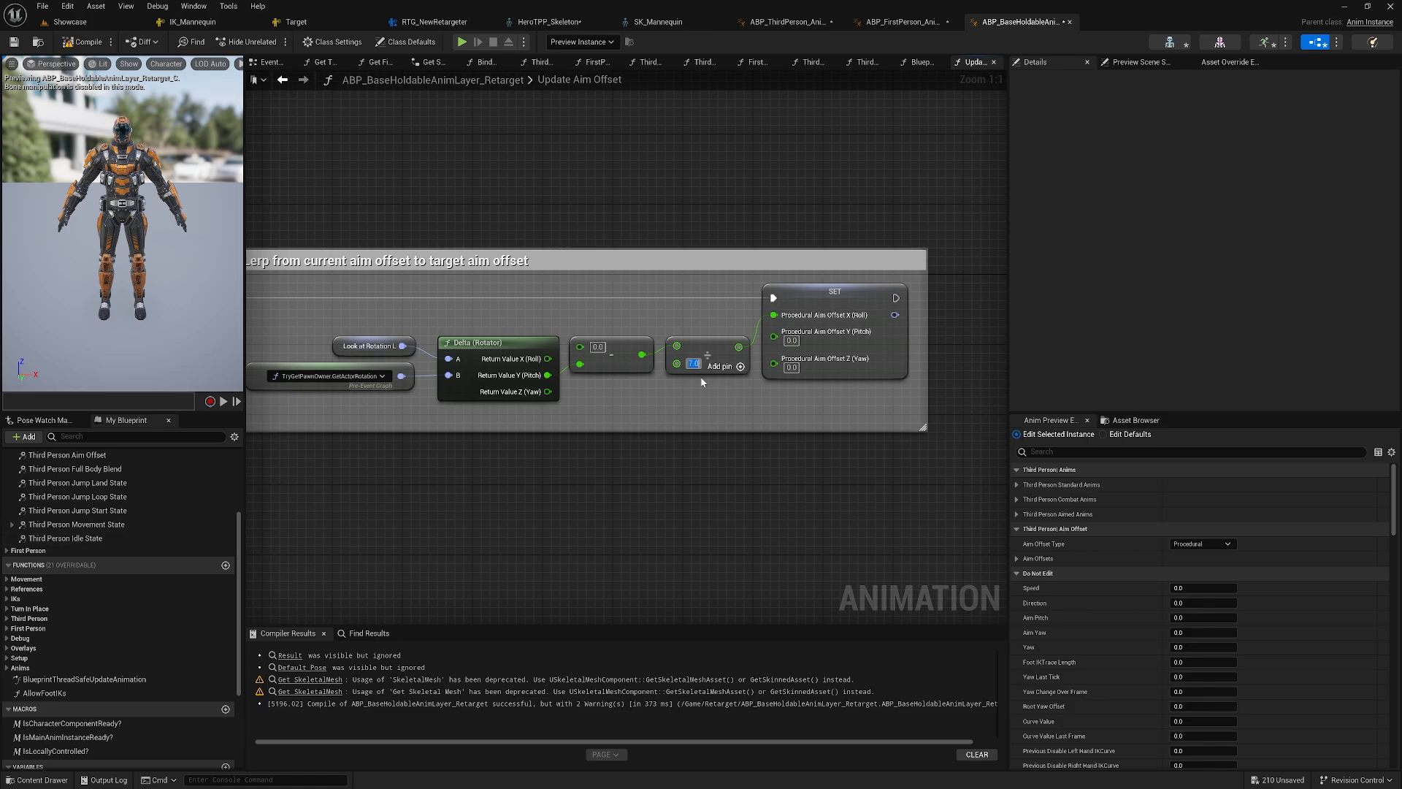
- Open the Third Person Aim Offset layer and check which bones its chain of Transform (Modify) Bone nodes modifies
{"action": "left_click_drag", "start_coordinate": [240, 555], "coordinate": [243, 488]}
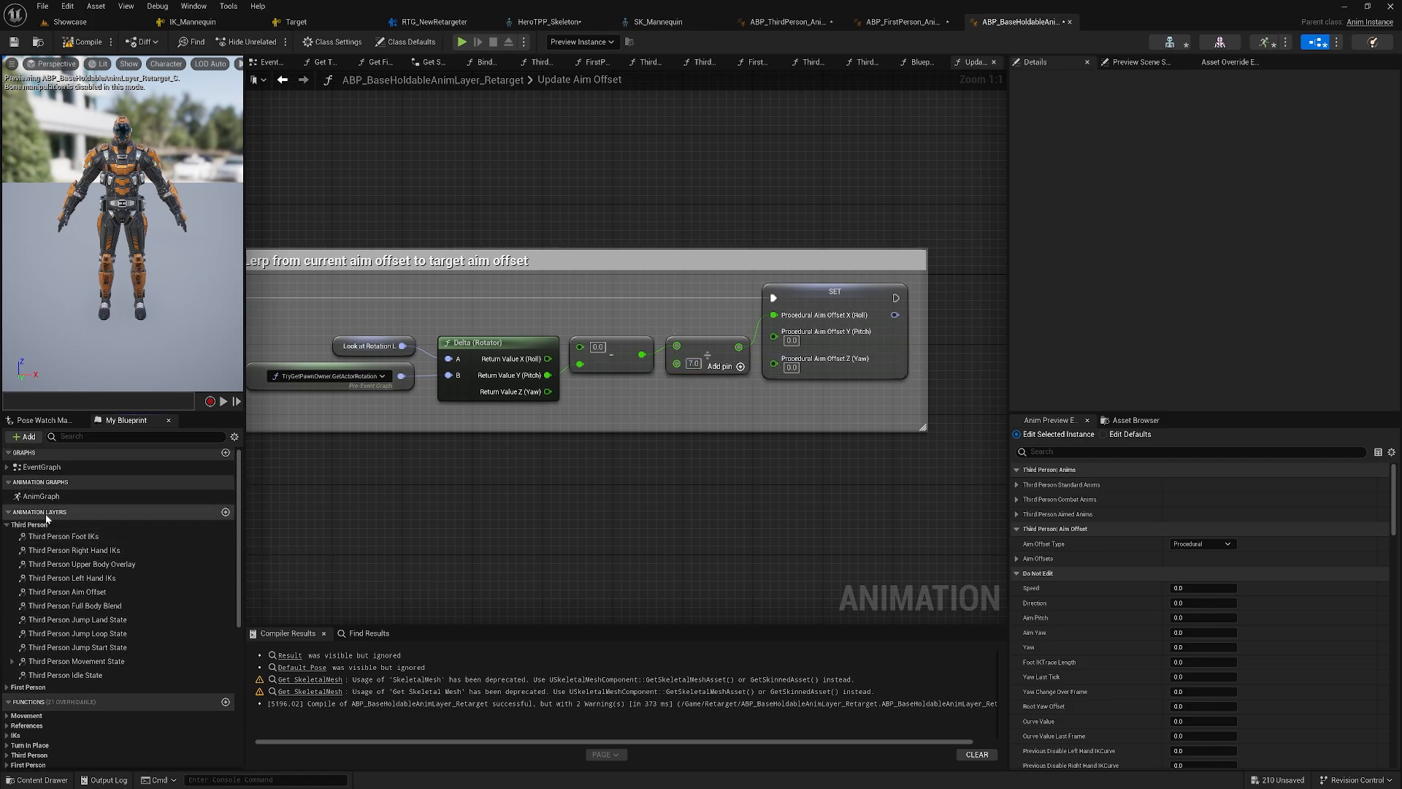
{"action": "left_click", "coordinate": [132, 593]}
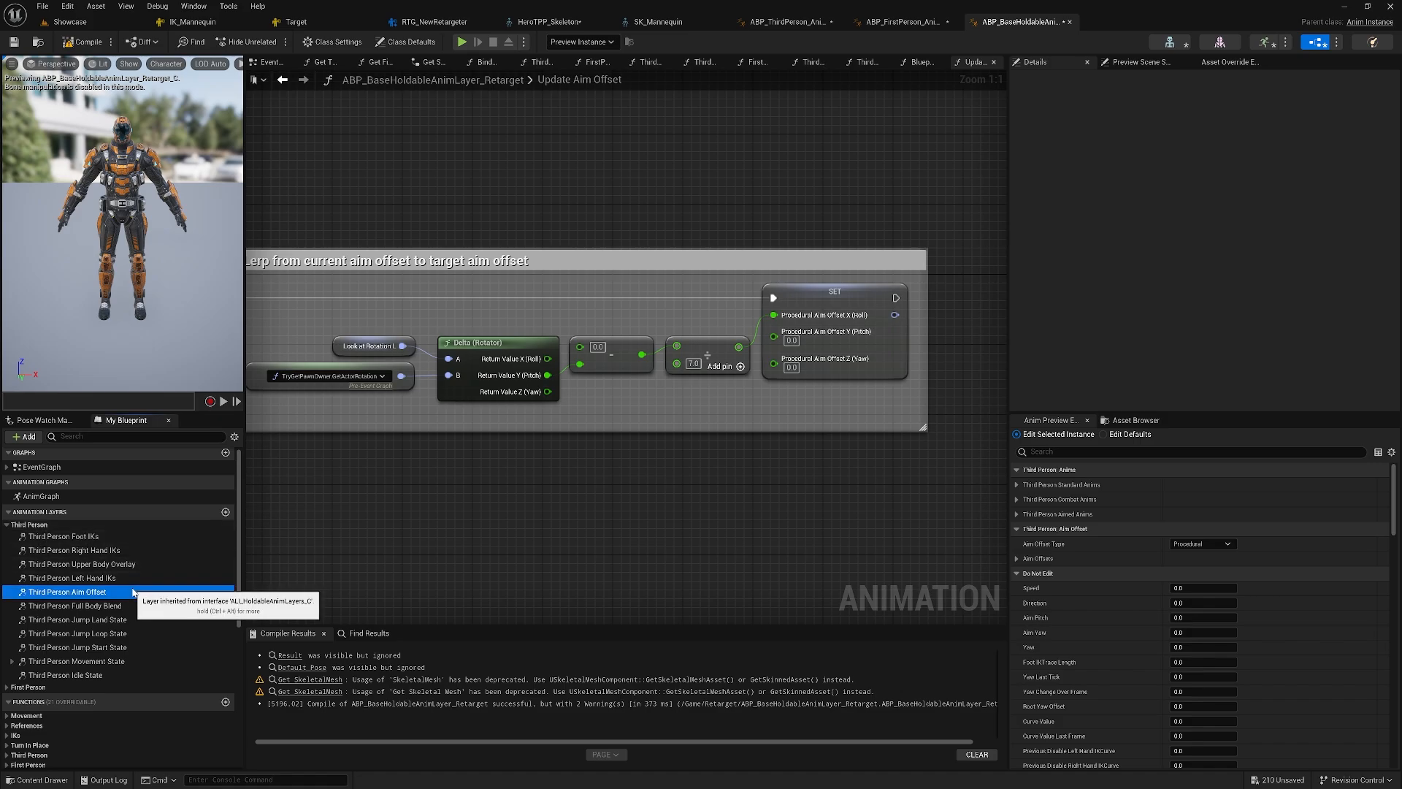
{"action": "double_click", "coordinate": [133, 593]}
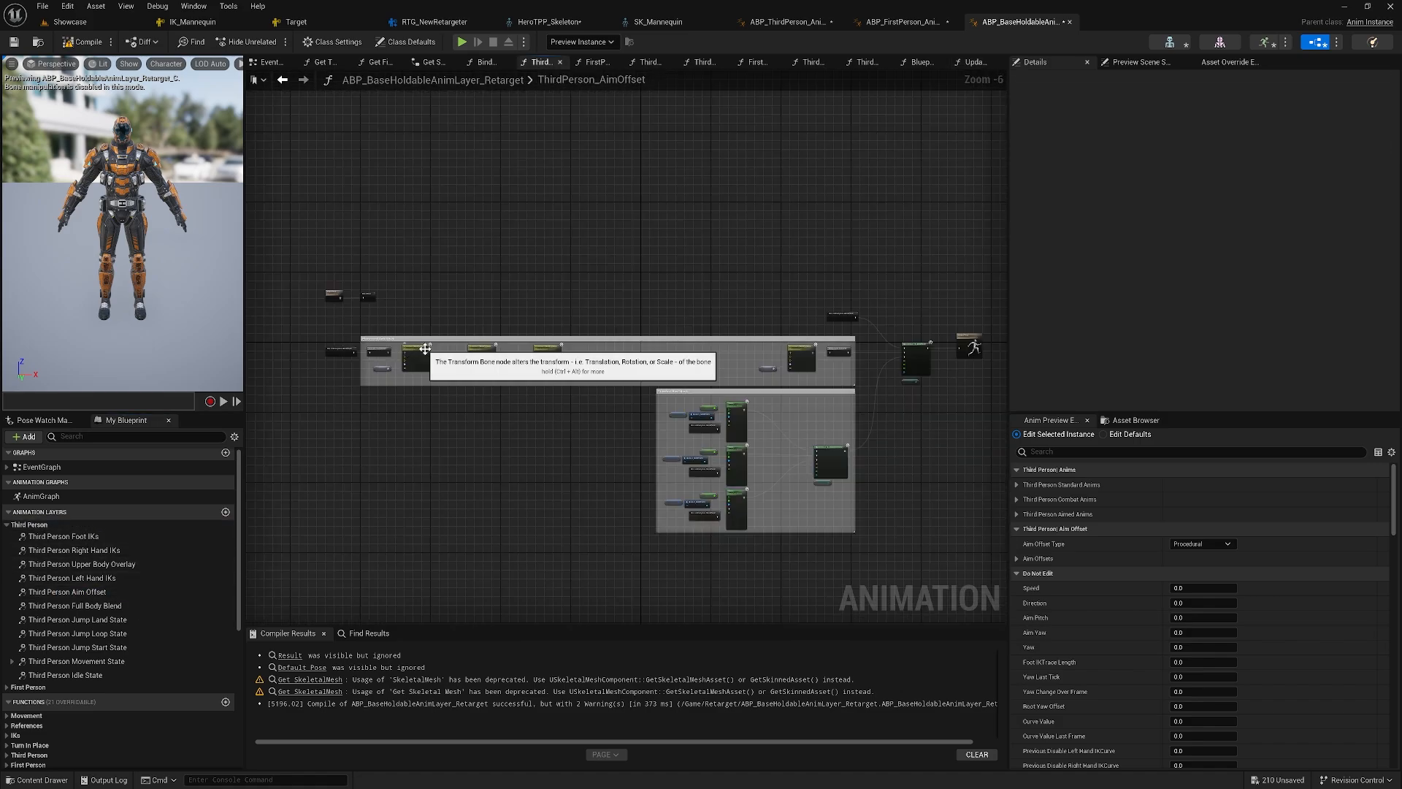
{"action": "scroll", "coordinate": [426, 349], "scroll_direction": "up", "scroll_amount": 2}
{"action": "left_click", "coordinate": [397, 364]}
{"action": "left_click", "coordinate": [530, 358]}
{"action": "left_click", "coordinate": [661, 365]}
{"action": "right_click_drag", "start_coordinate": [737, 367], "coordinate": [519, 354]}
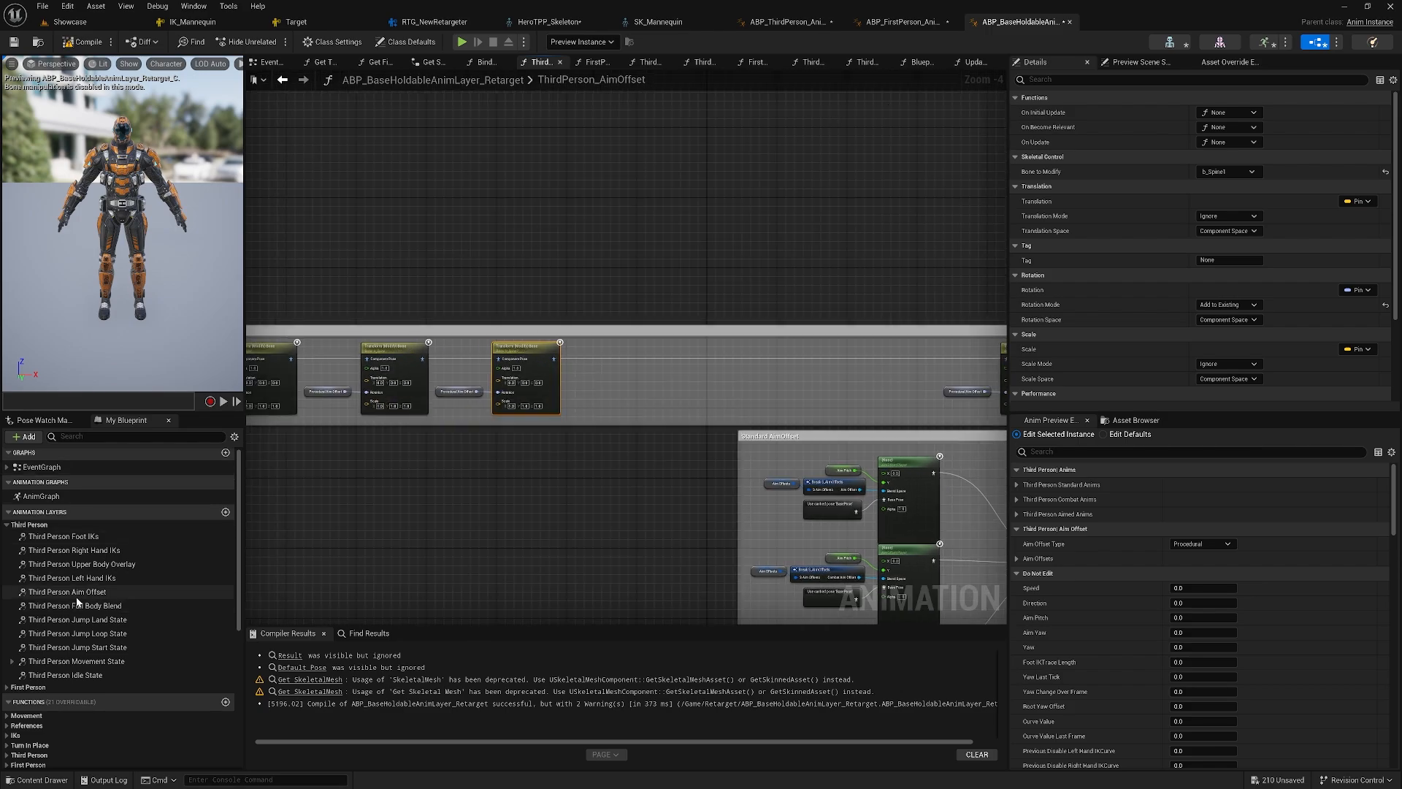
- Return to the Update Aim Offset function, set the divisor before Procedural Aim Offset to 4.0, and recompile
{"action": "scroll", "coordinate": [91, 632], "scroll_direction": "down", "scroll_amount": 5}
{"action": "double_click", "coordinate": [99, 659]}
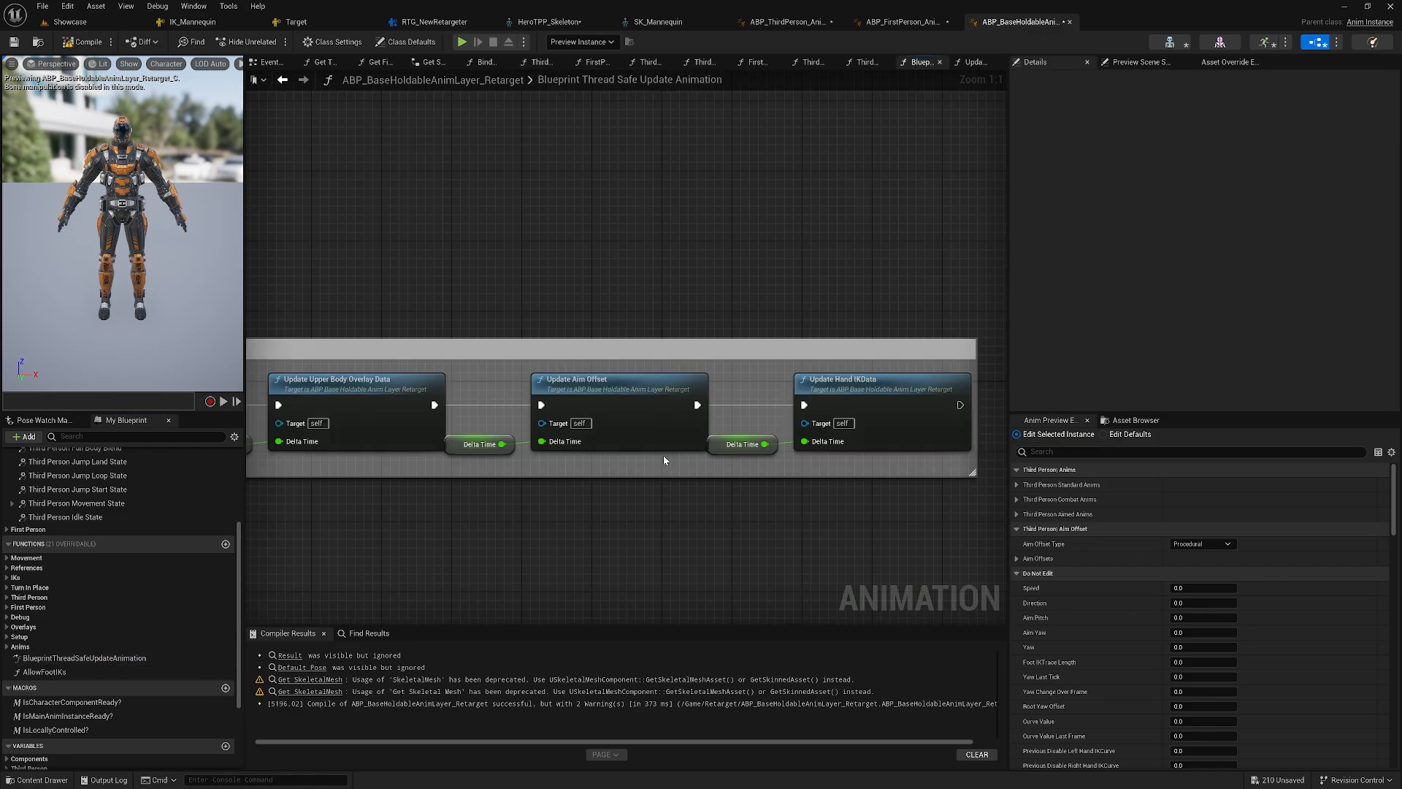
{"action": "double_click", "coordinate": [664, 449]}
{"action": "right_click_drag", "start_coordinate": [616, 444], "coordinate": [649, 436]}
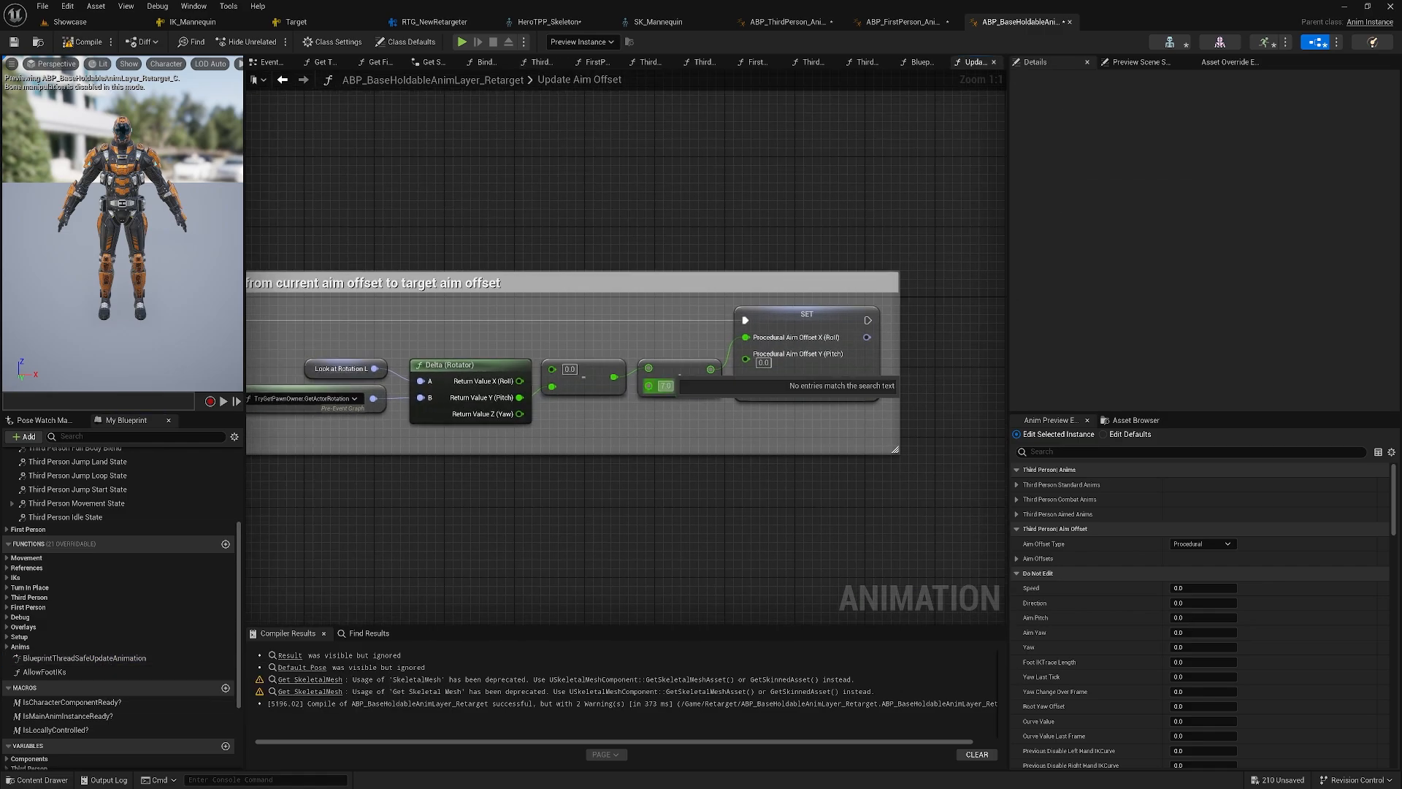
{"action": "left_click", "coordinate": [666, 386]}
{"action": "type", "text": "4"}
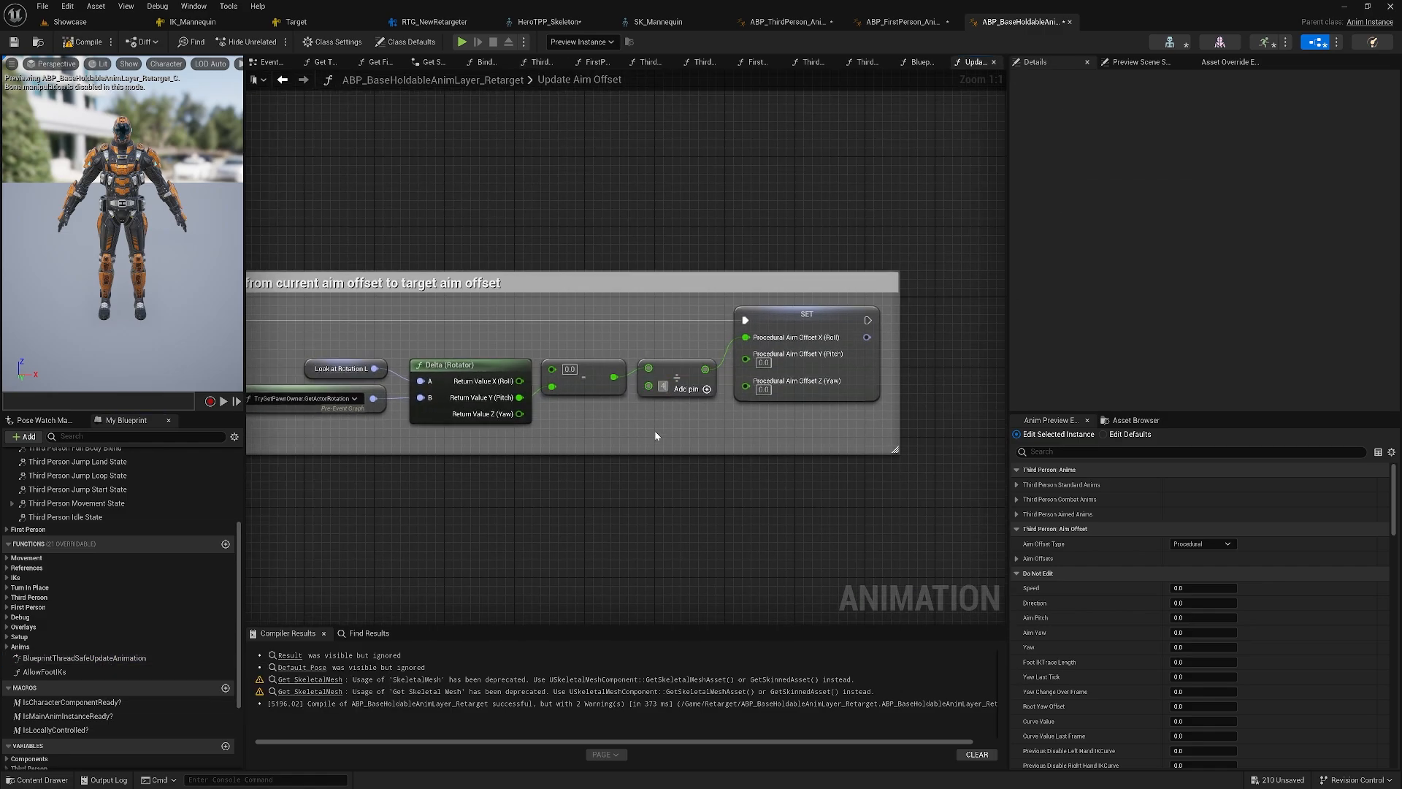
{"action": "key", "text": "Return"}
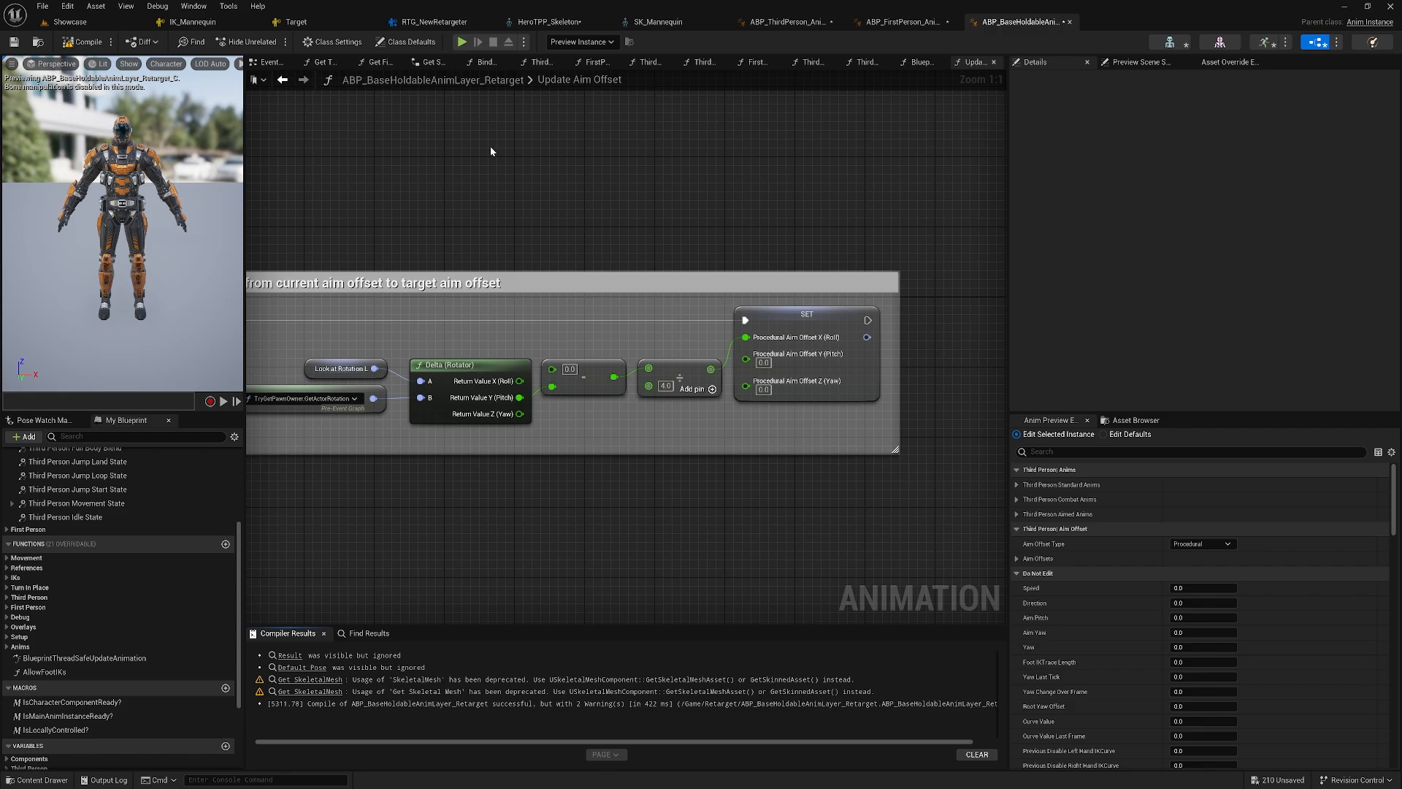
- In the HeroTPP_Skeleton asset, add a virtual bone from b_Root targeting b_LeftFoot
{"action": "left_click", "coordinate": [549, 22]}
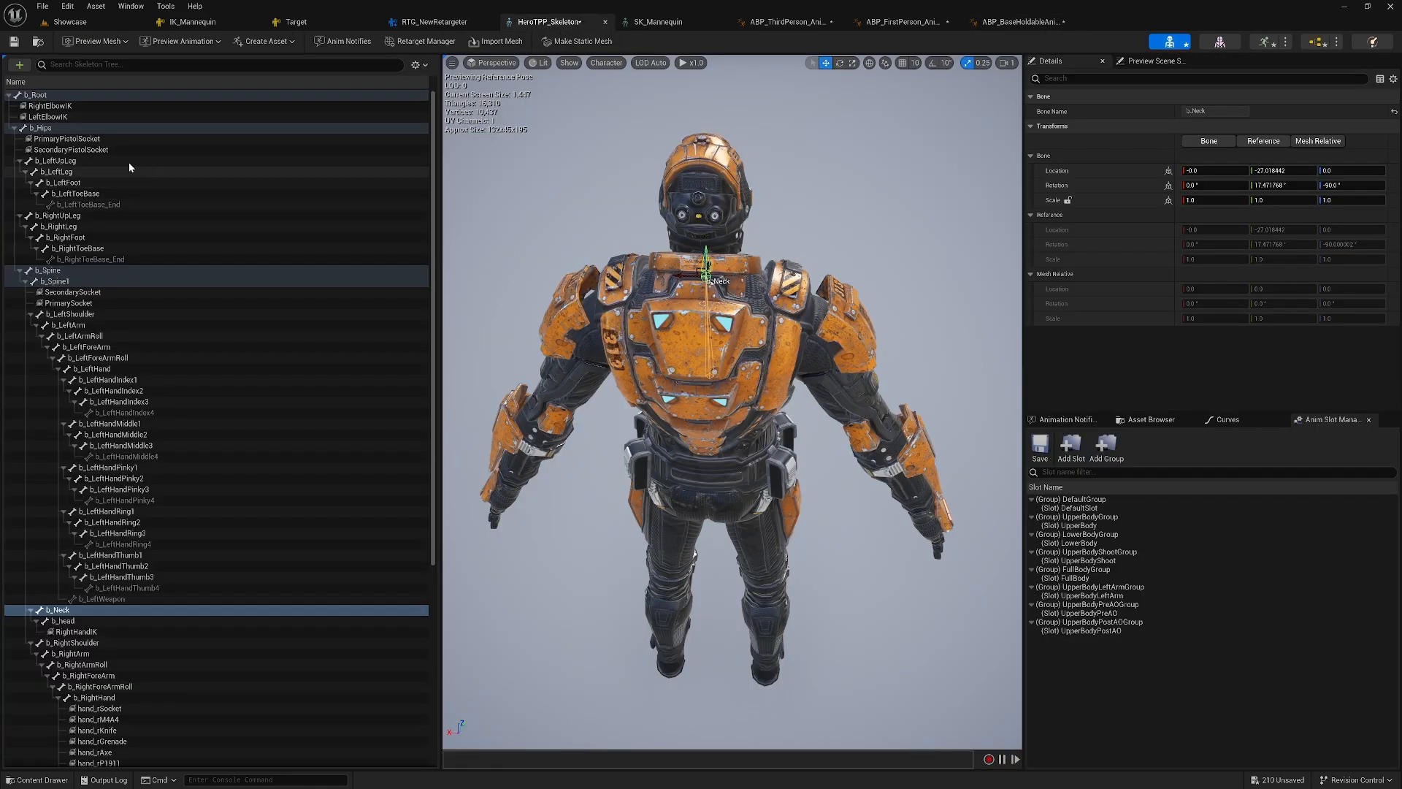
{"action": "right_click", "coordinate": [73, 97]}
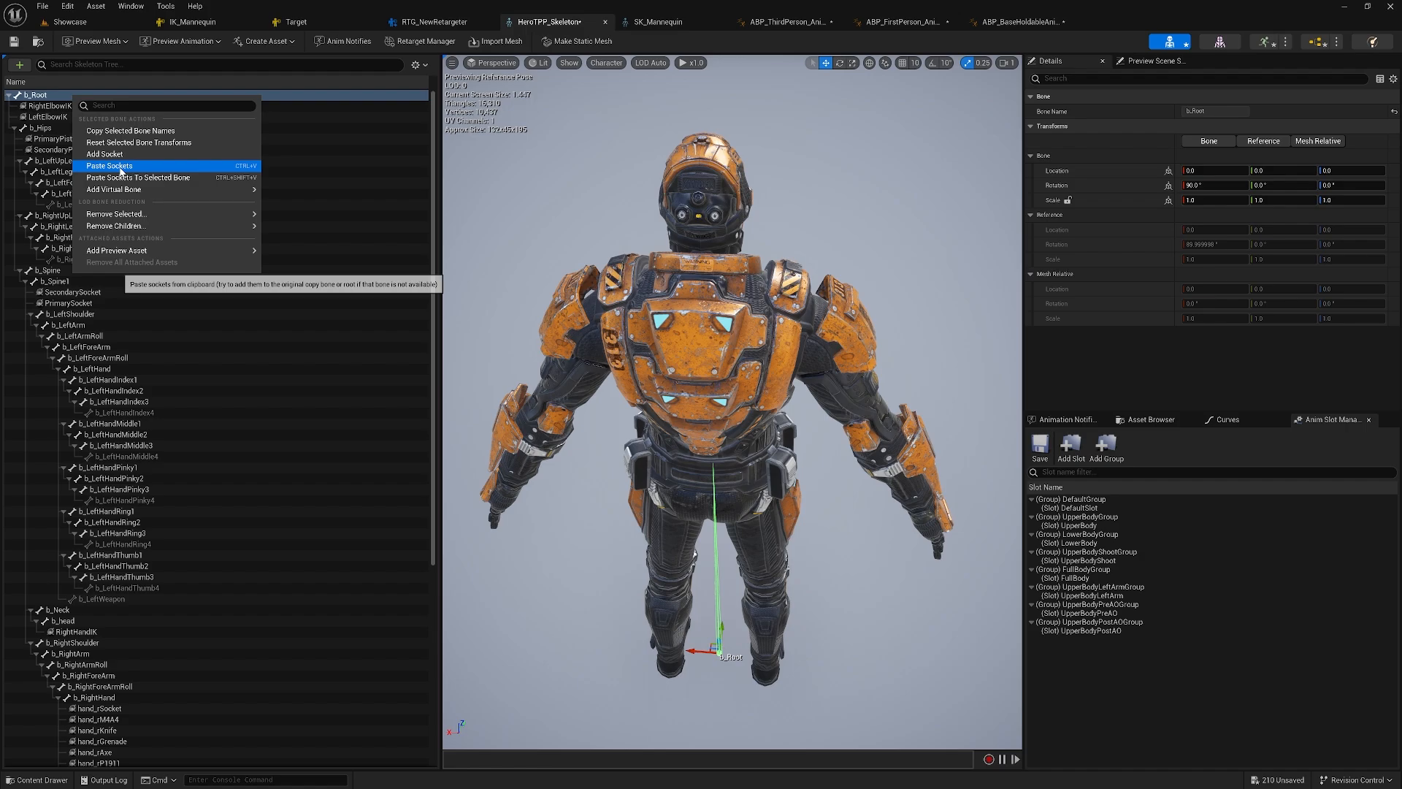
{"action": "mouse_move", "coordinate": [172, 189]}
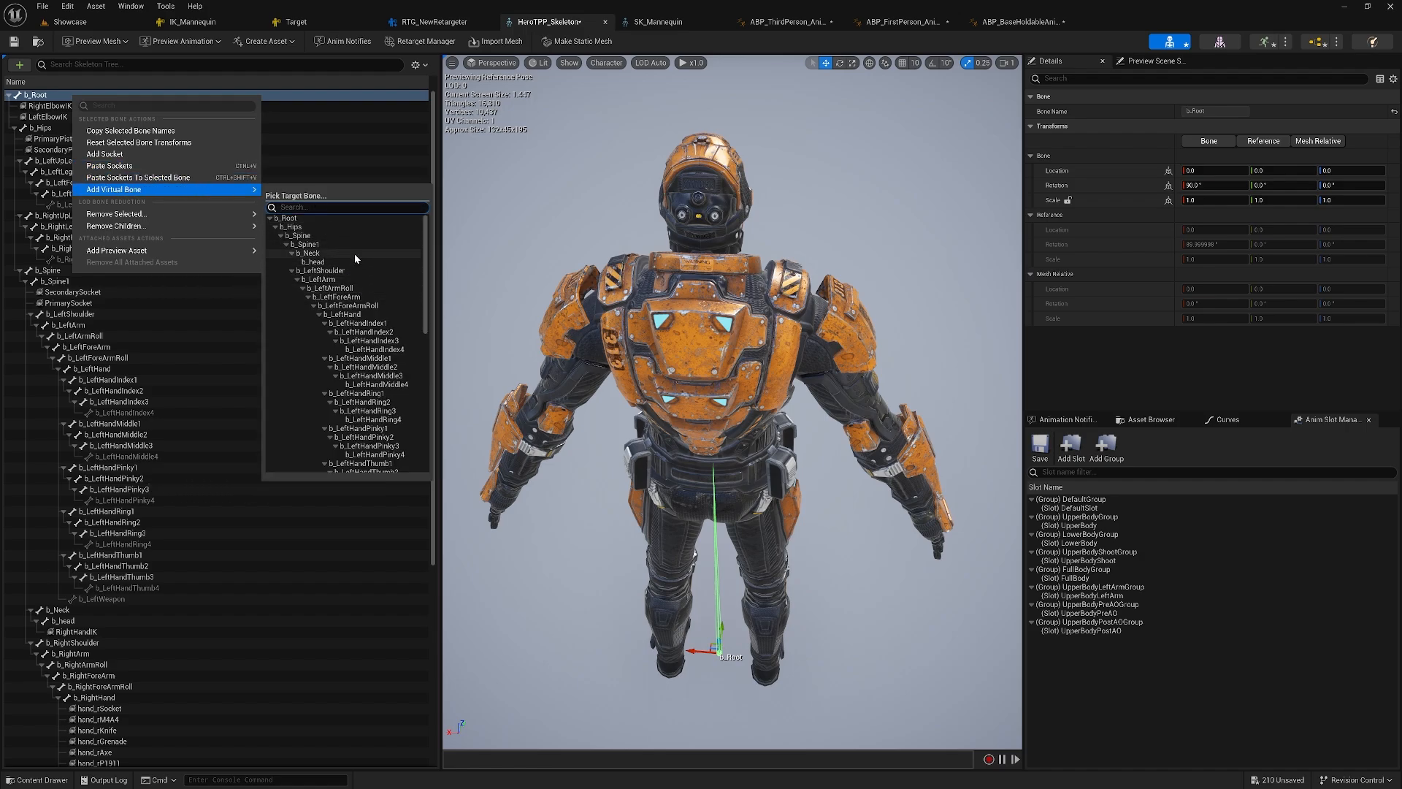
{"action": "type", "text": "foo"}
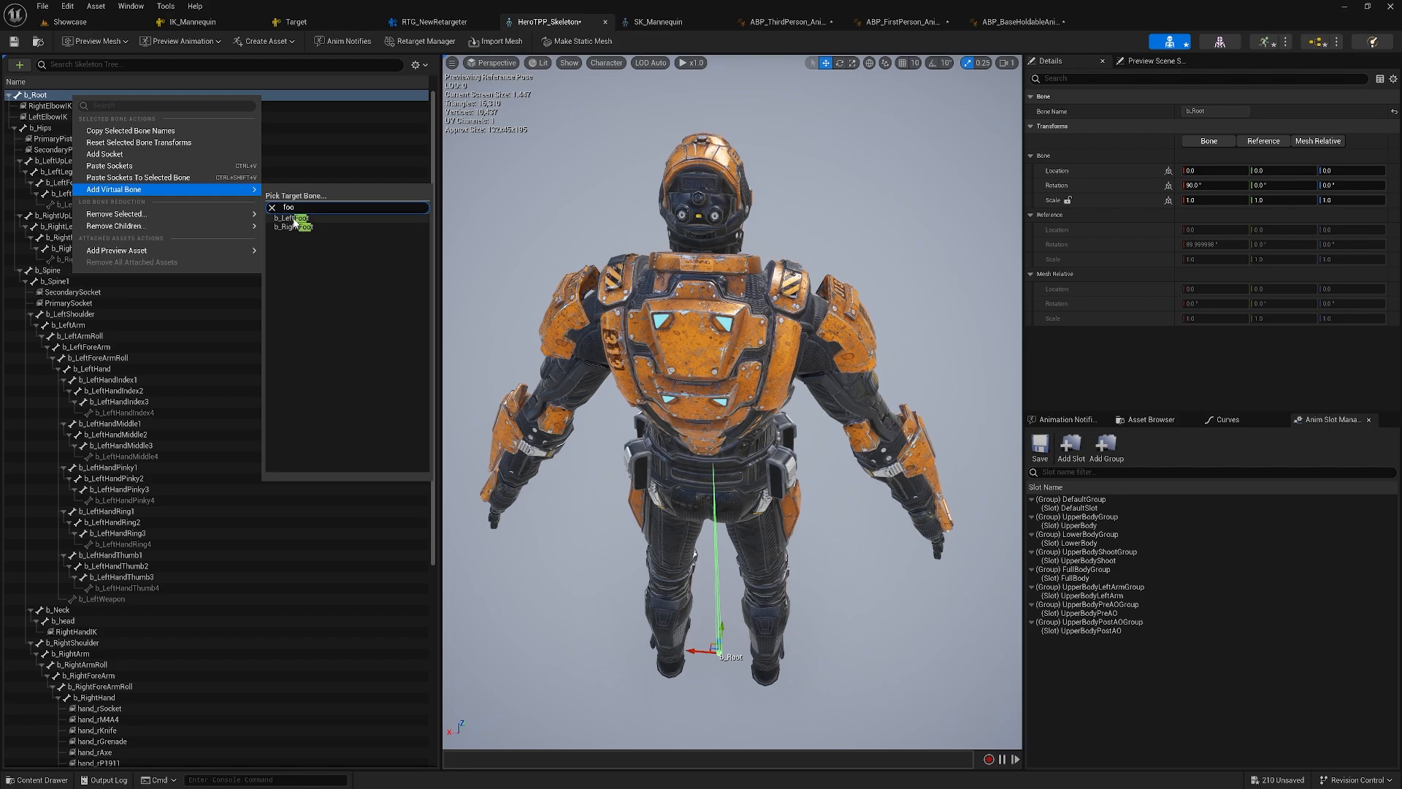
{"action": "left_click", "coordinate": [294, 221]}
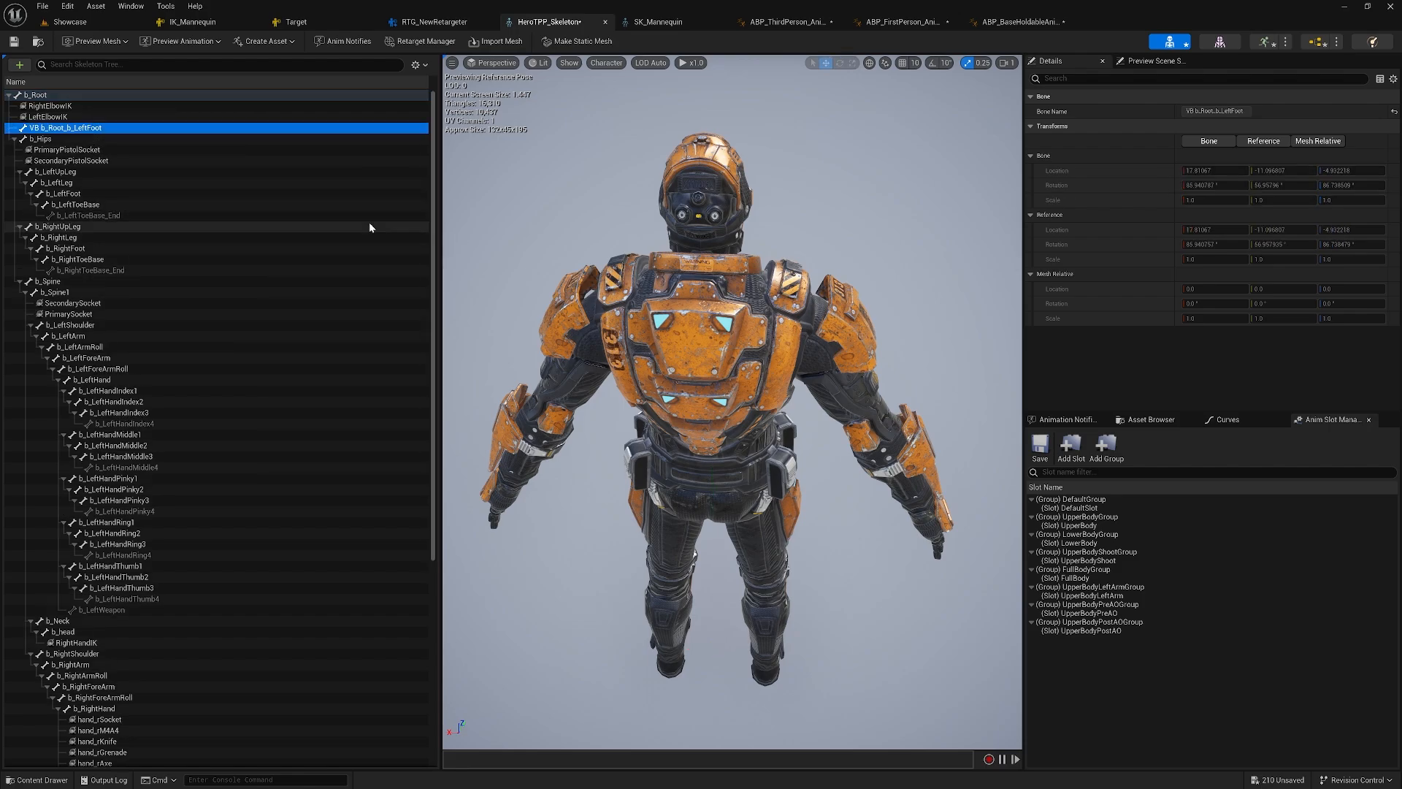
- Add a virtual bone from b_Root targeting b_RightFoot in the hero skeleton
{"action": "right_click", "coordinate": [62, 96]}
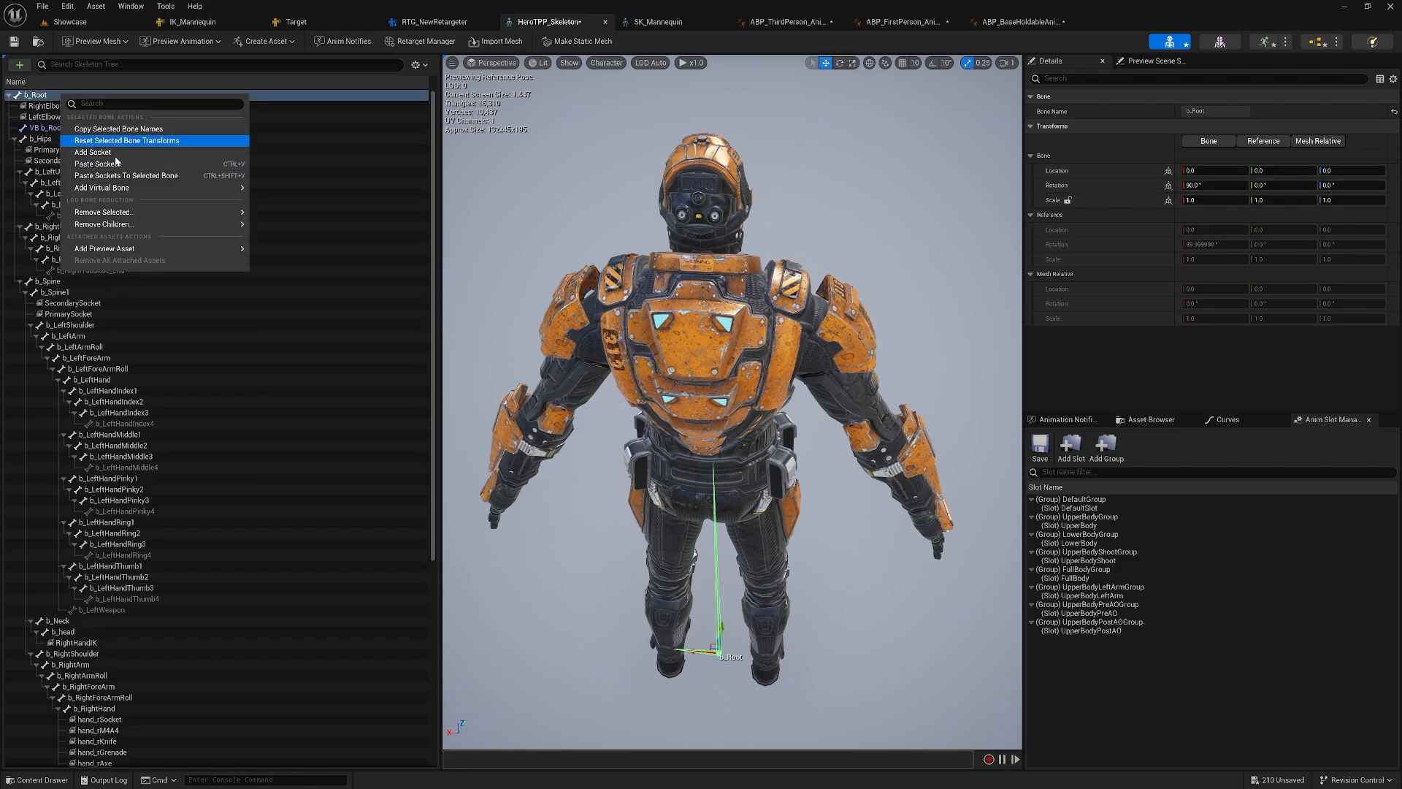
{"action": "mouse_move", "coordinate": [128, 188]}
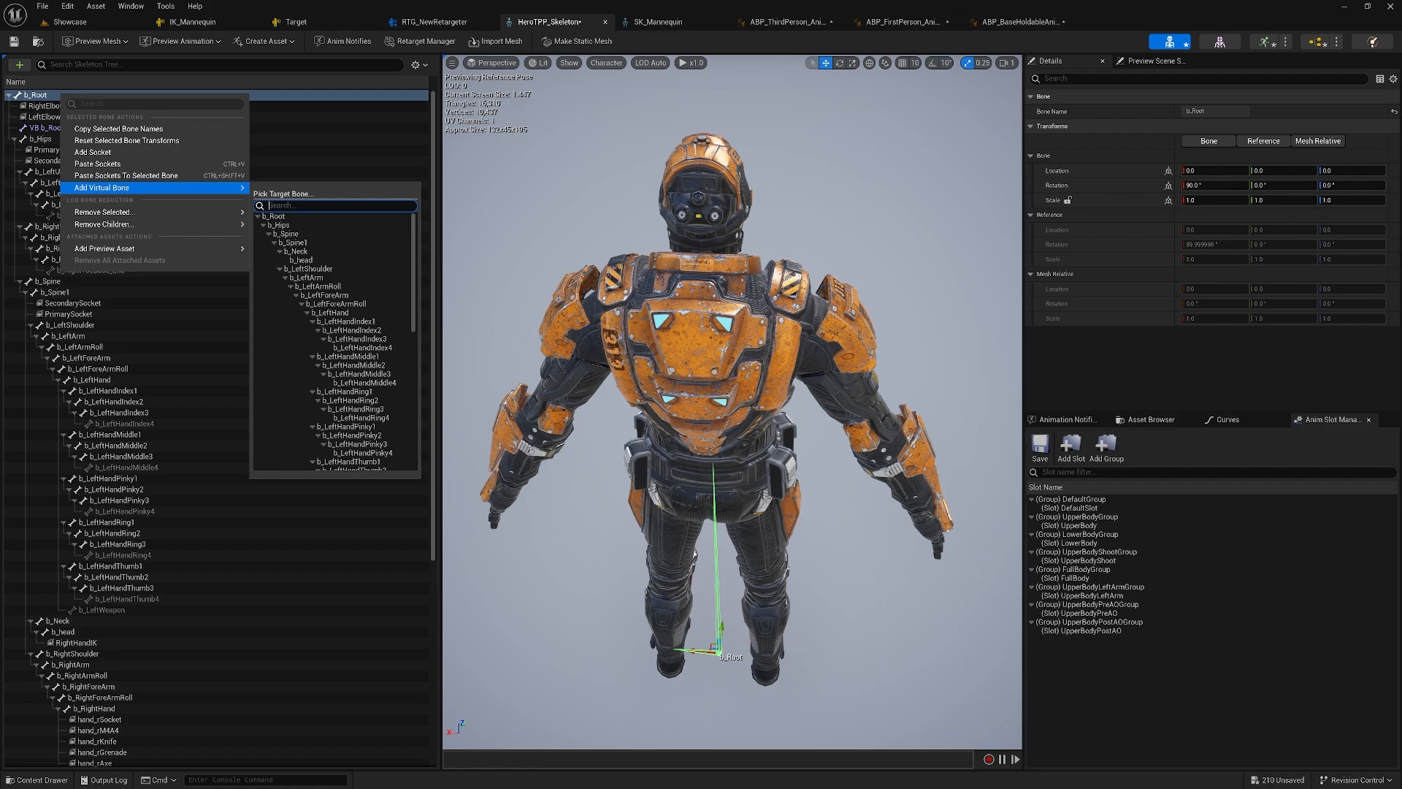
{"action": "type", "text": "foot"}
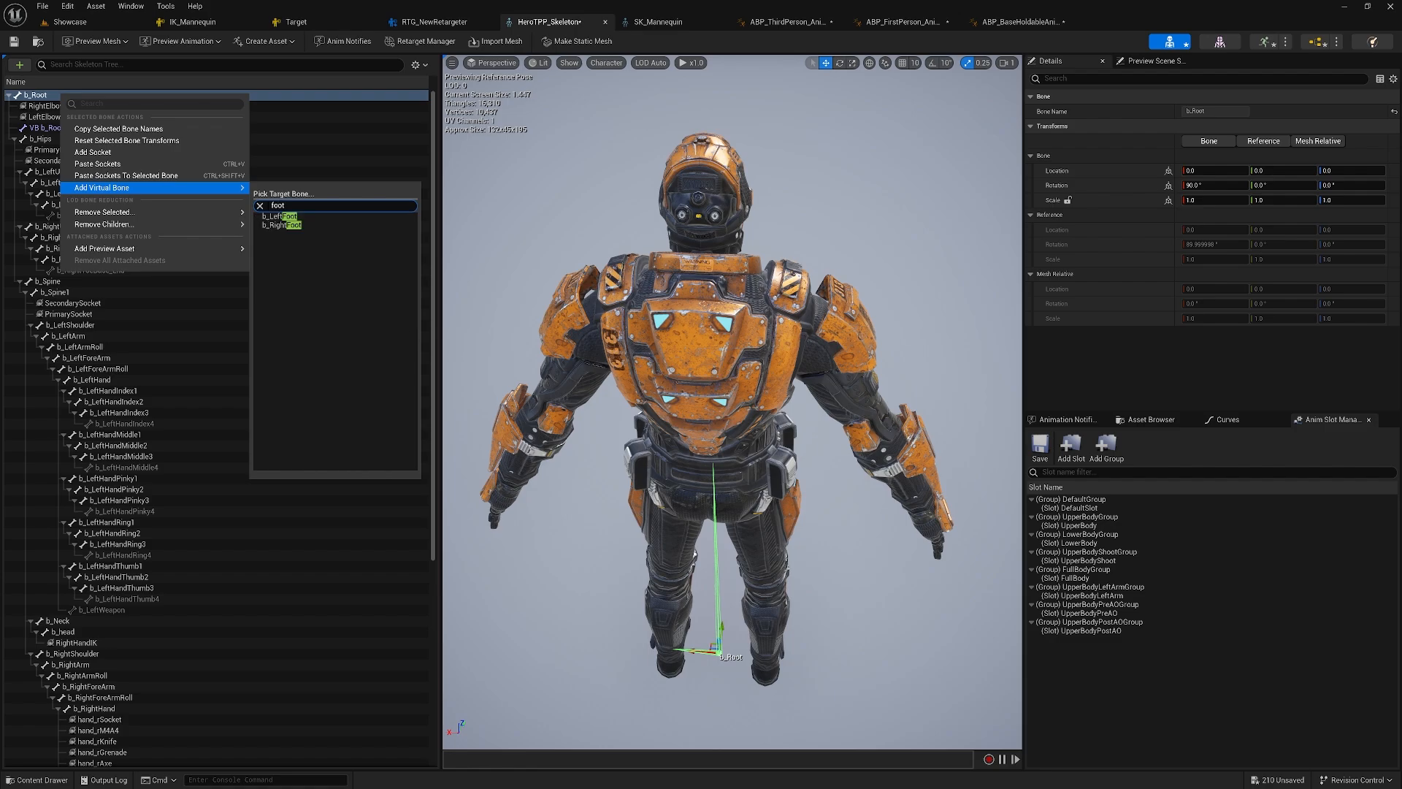
{"action": "left_click", "coordinate": [300, 226]}
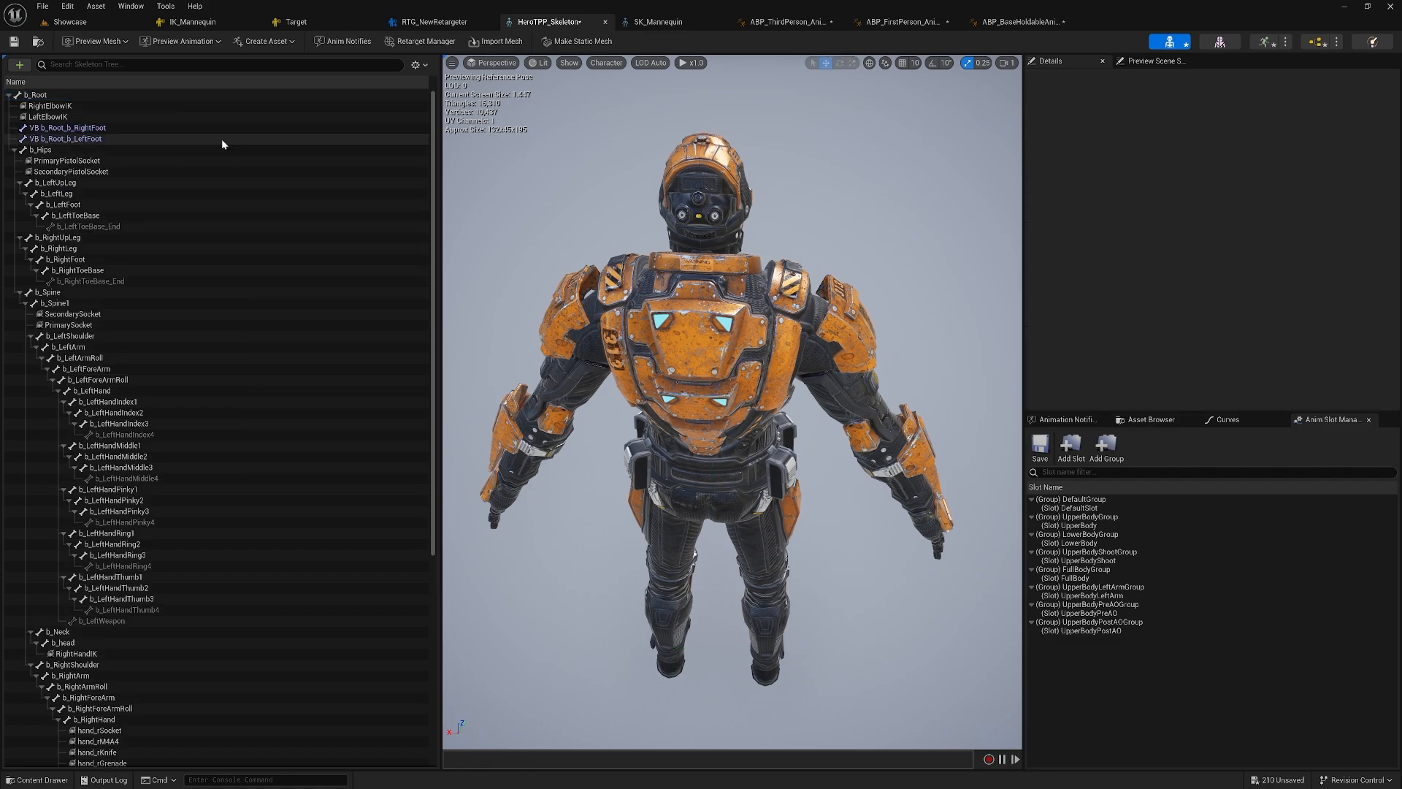
- Open the CR_Mannequin_BasicFootIK control rig from the SurvivalGameKitV2 Meshes/Skeletal/Rigs folder
{"action": "left_click", "coordinate": [86, 24]}
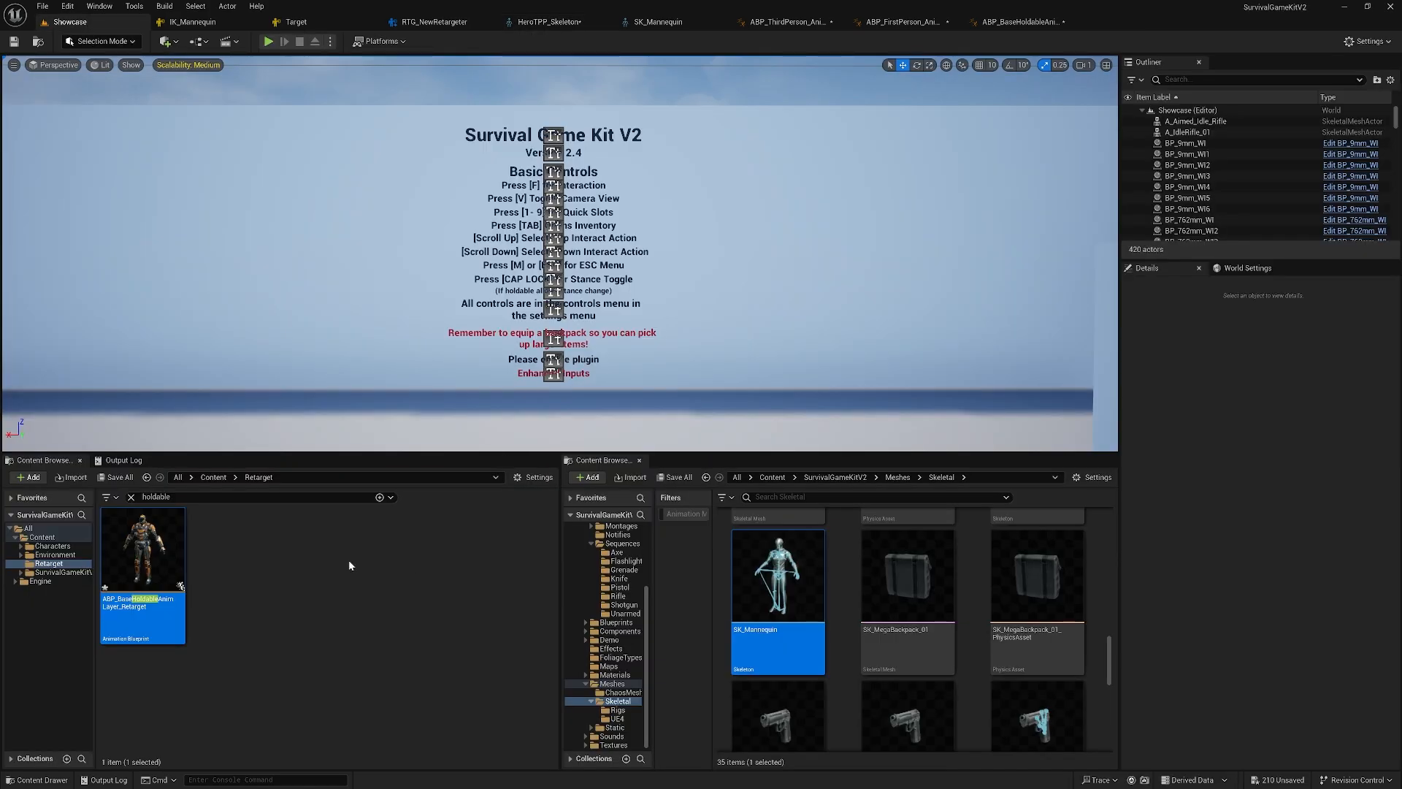
{"action": "left_click", "coordinate": [830, 477]}
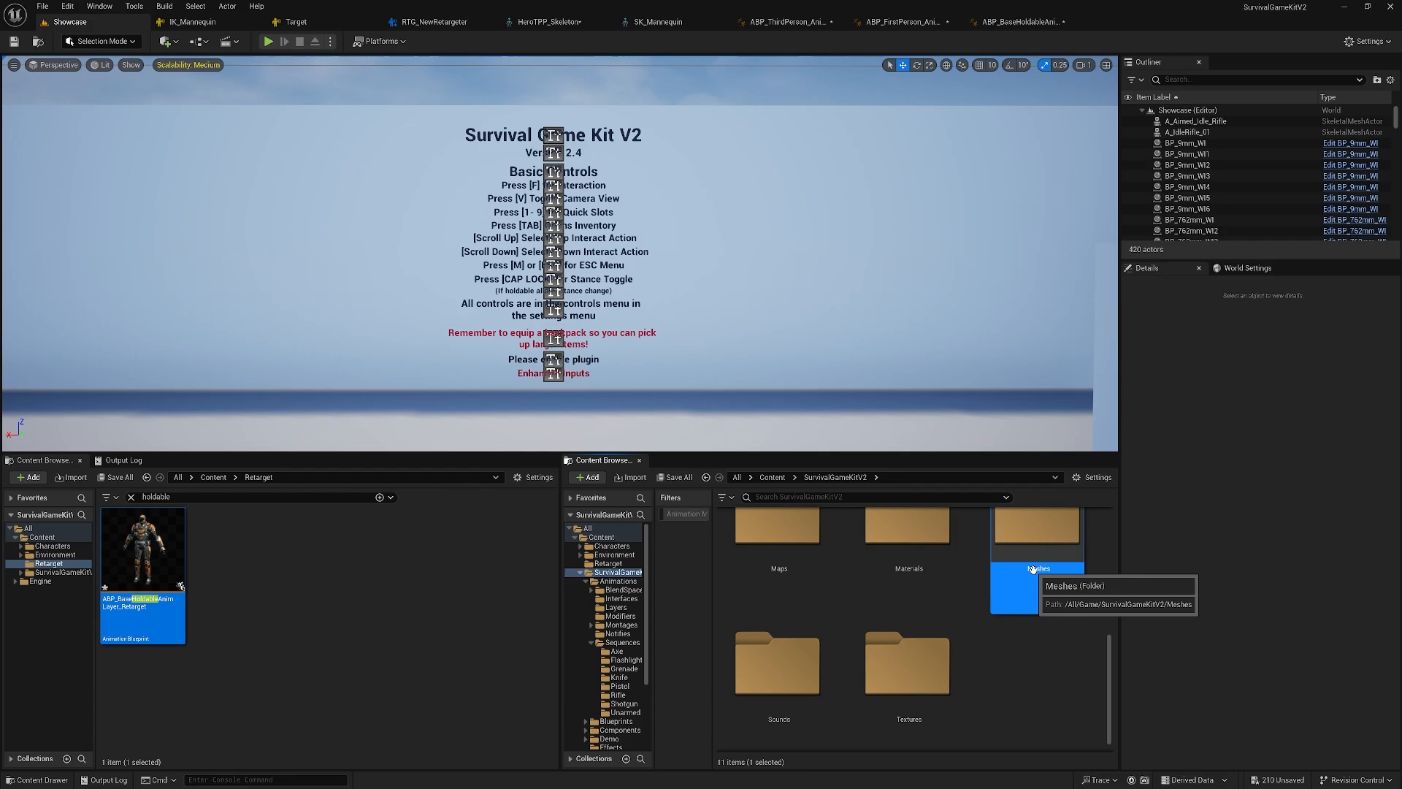
{"action": "double_click", "coordinate": [1061, 580]}
{"action": "double_click", "coordinate": [825, 595]}
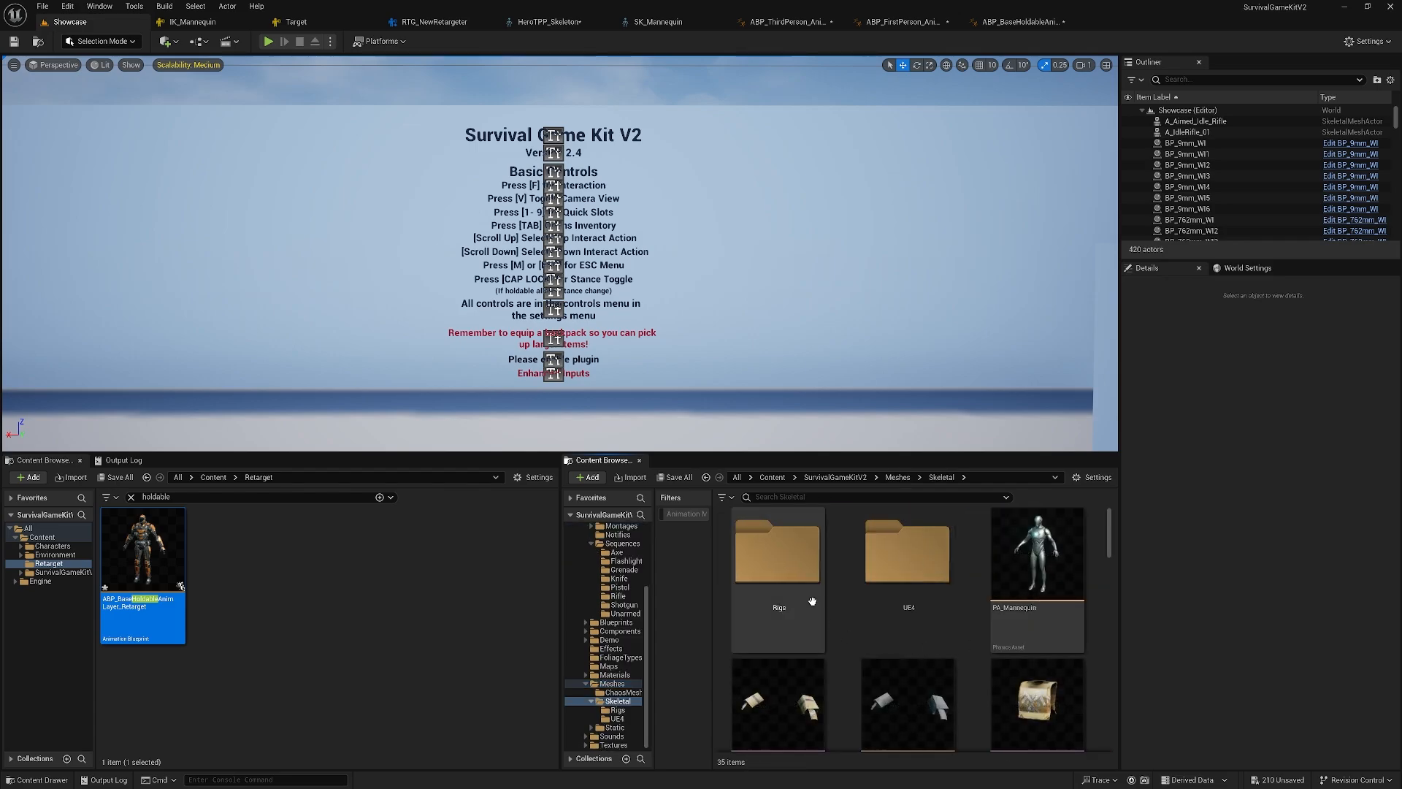
{"action": "double_click", "coordinate": [784, 558]}
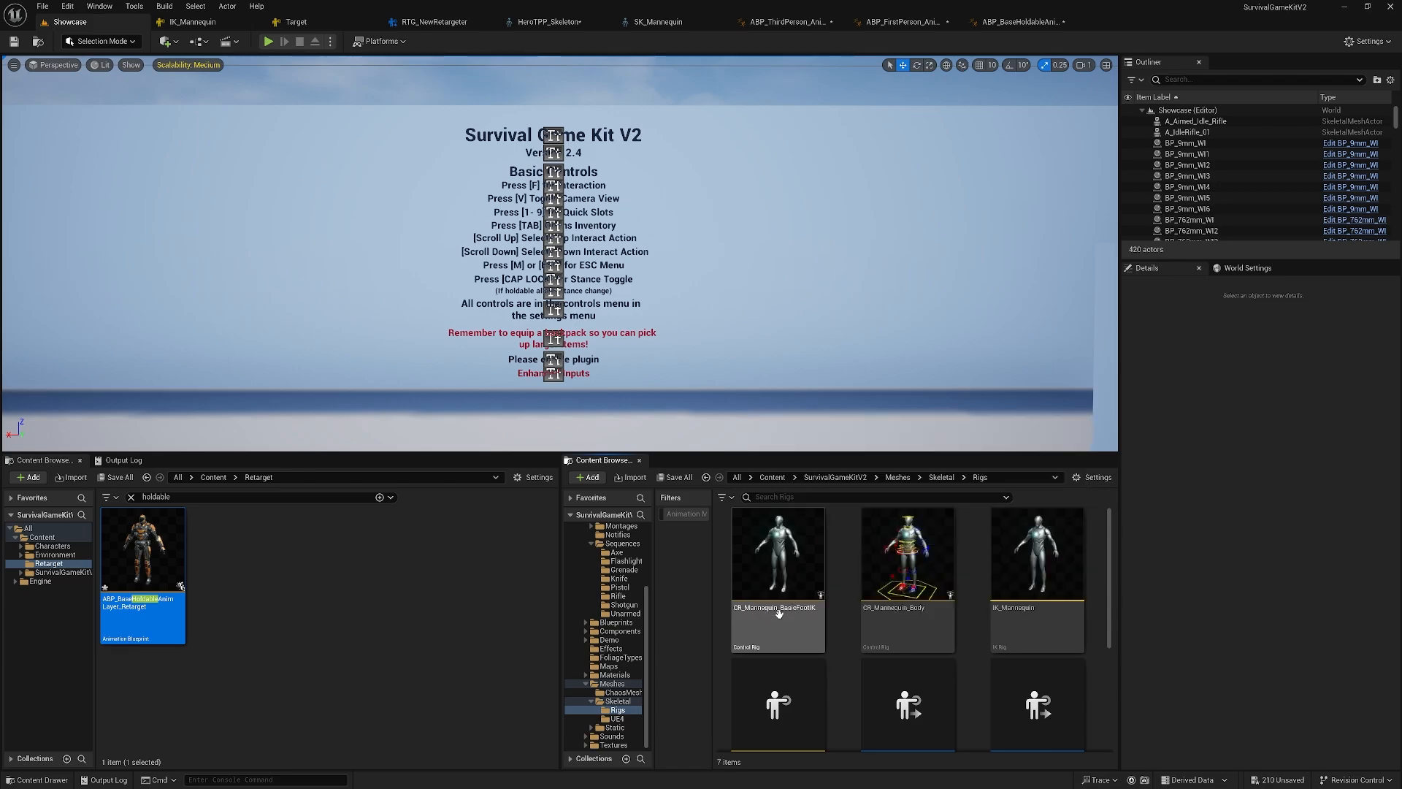
{"action": "left_click", "coordinate": [786, 561]}
{"action": "double_click", "coordinate": [780, 548]}
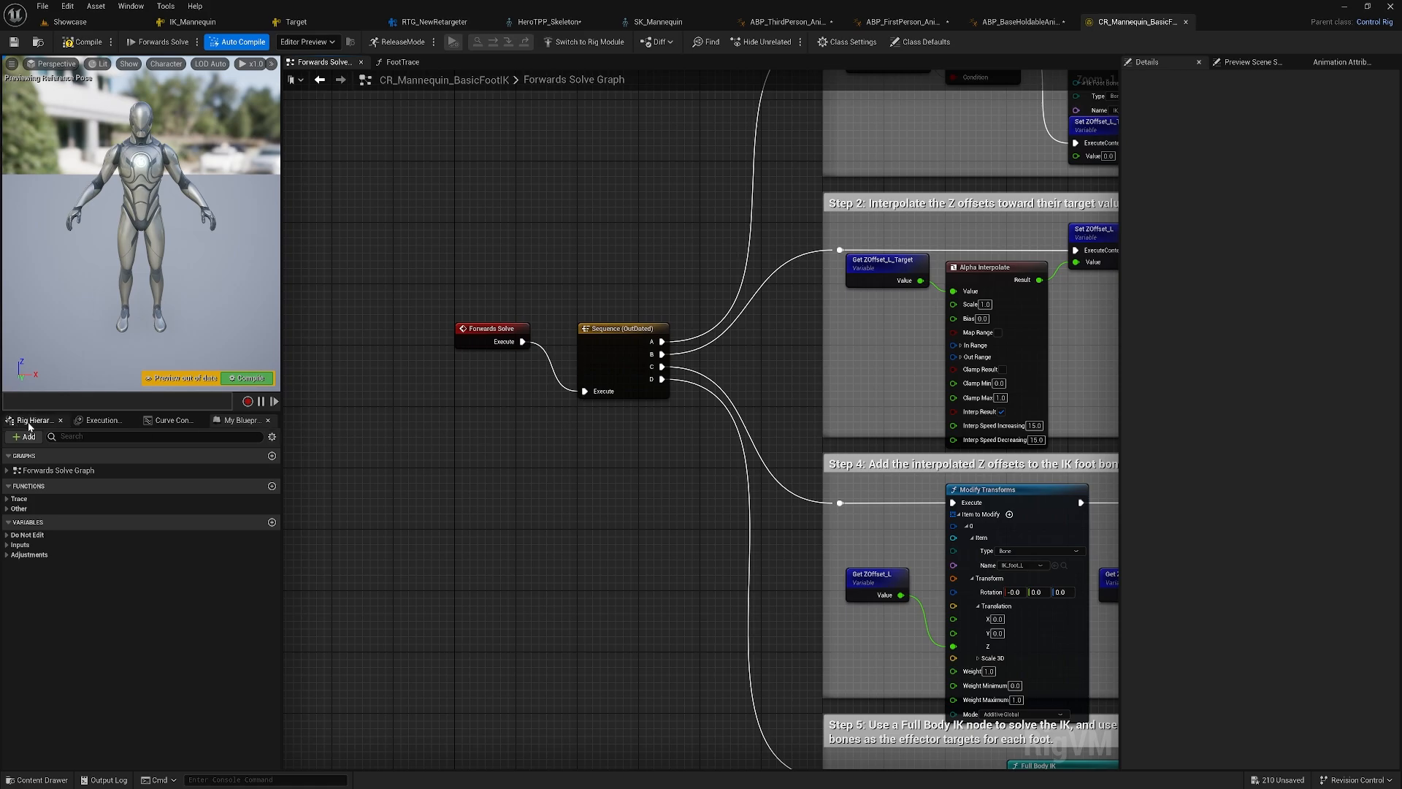
- Refresh the control rig's hierarchy from the HeroTPP skeletal mesh, save all assets, and return to the Forwards Solve graph
{"action": "left_click", "coordinate": [31, 420]}
{"action": "right_click", "coordinate": [95, 447]}
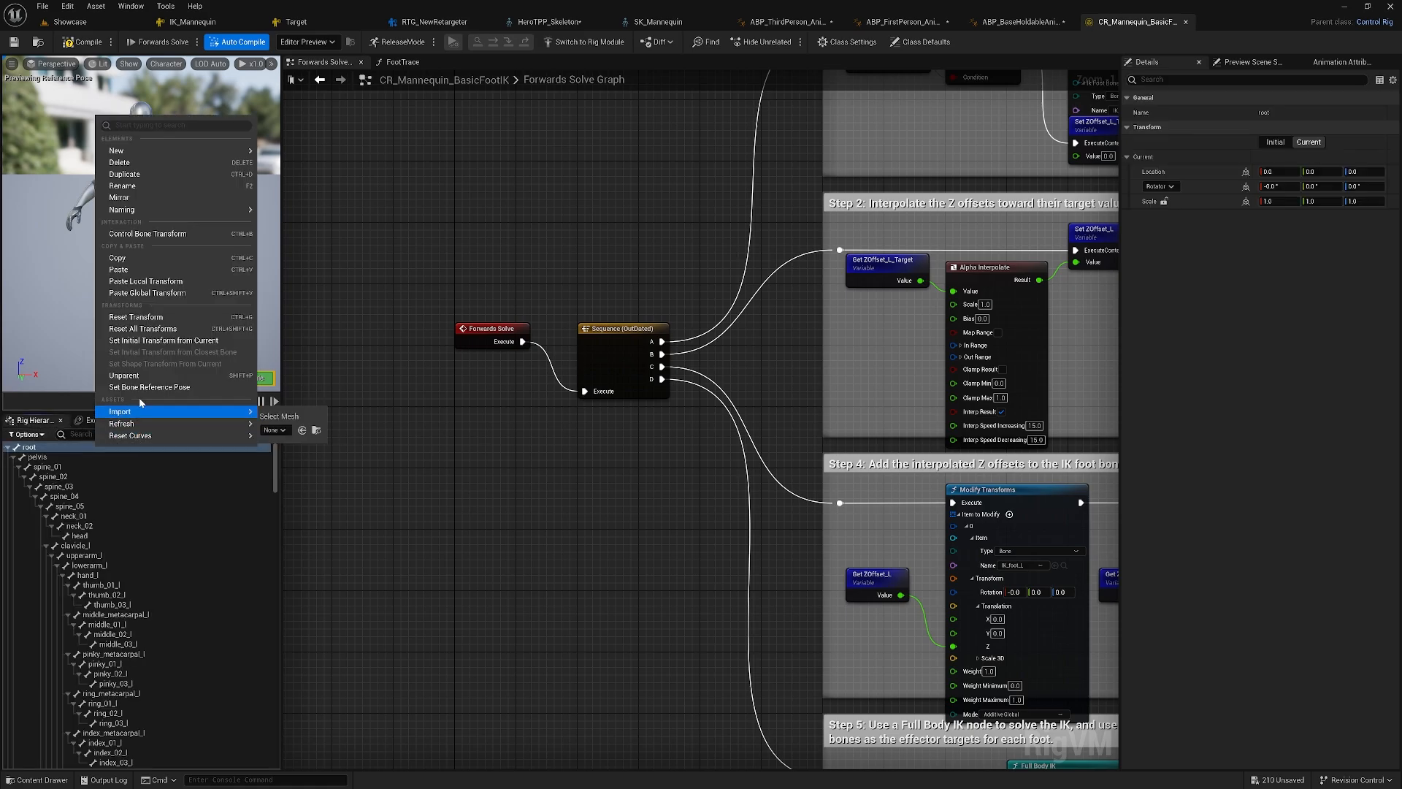
{"action": "mouse_move", "coordinate": [146, 424]}
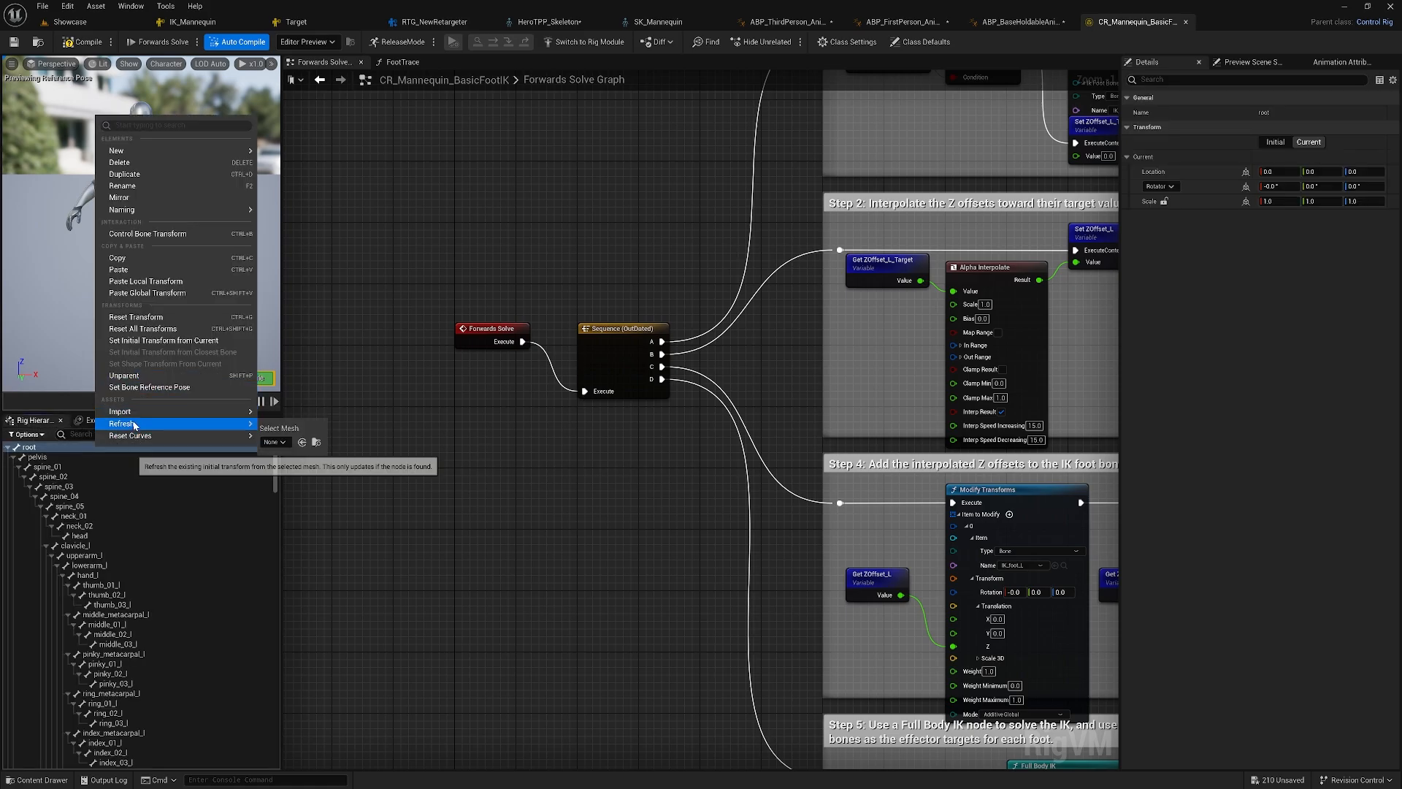
{"action": "left_click", "coordinate": [275, 443]}
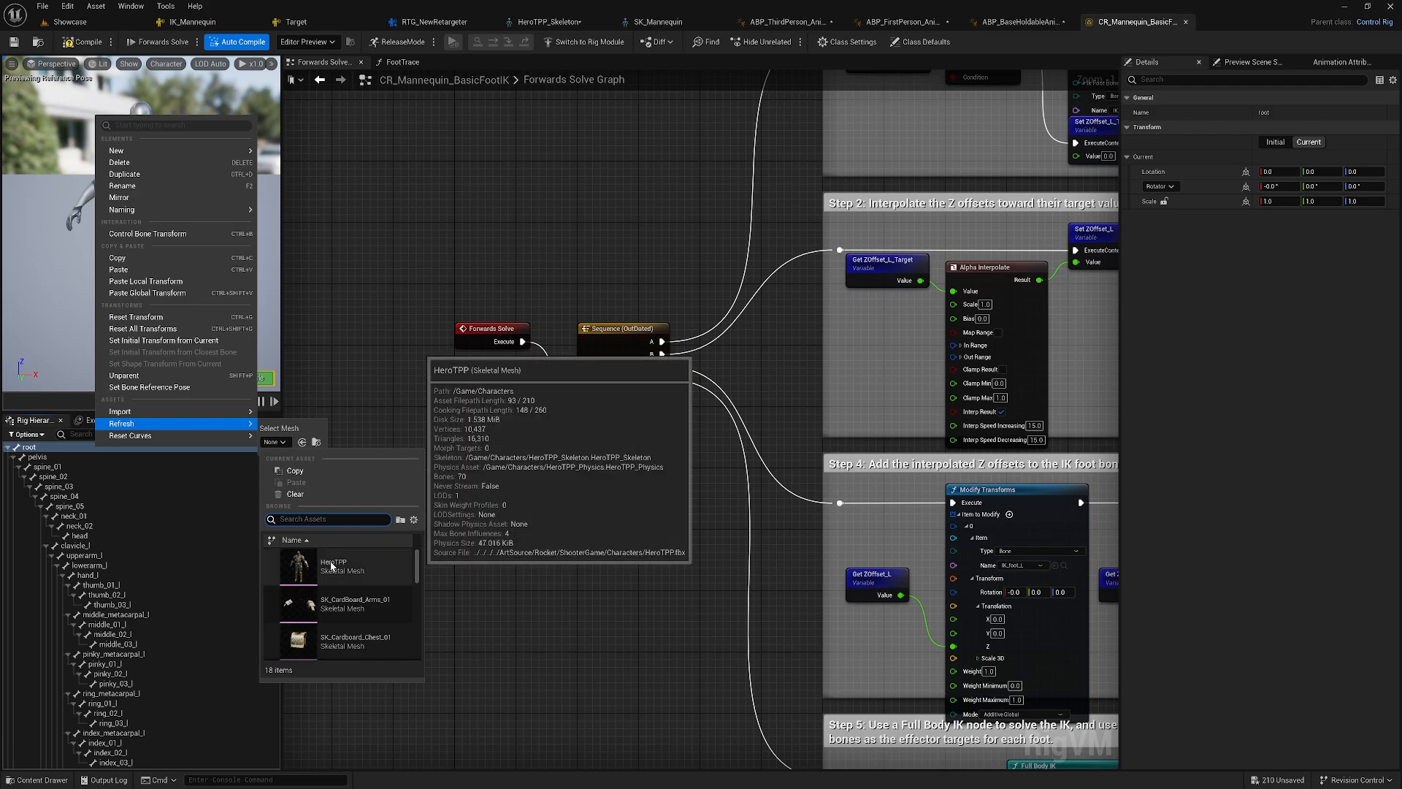
{"action": "left_click", "coordinate": [335, 566]}
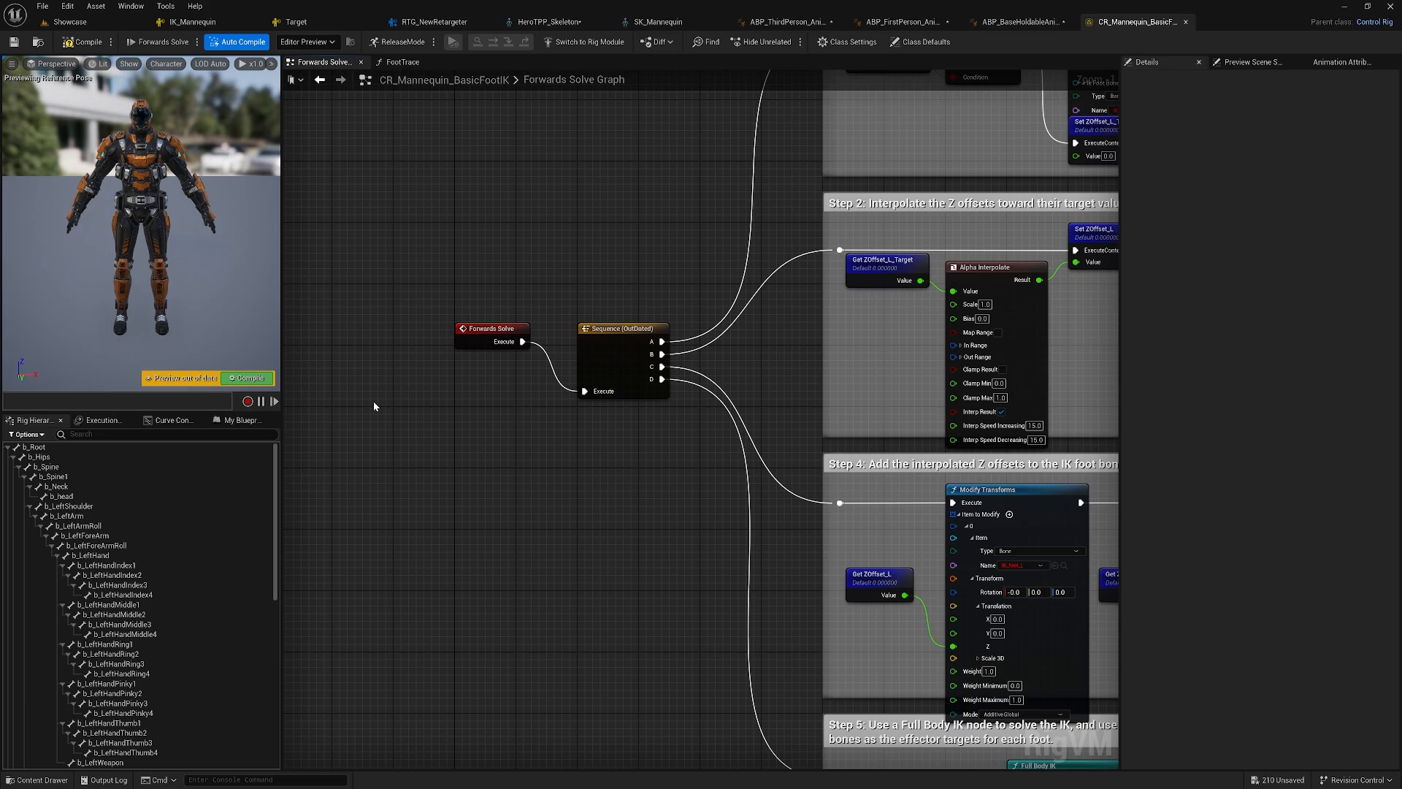
{"action": "scroll", "coordinate": [115, 693], "scroll_direction": "down", "scroll_amount": 2}
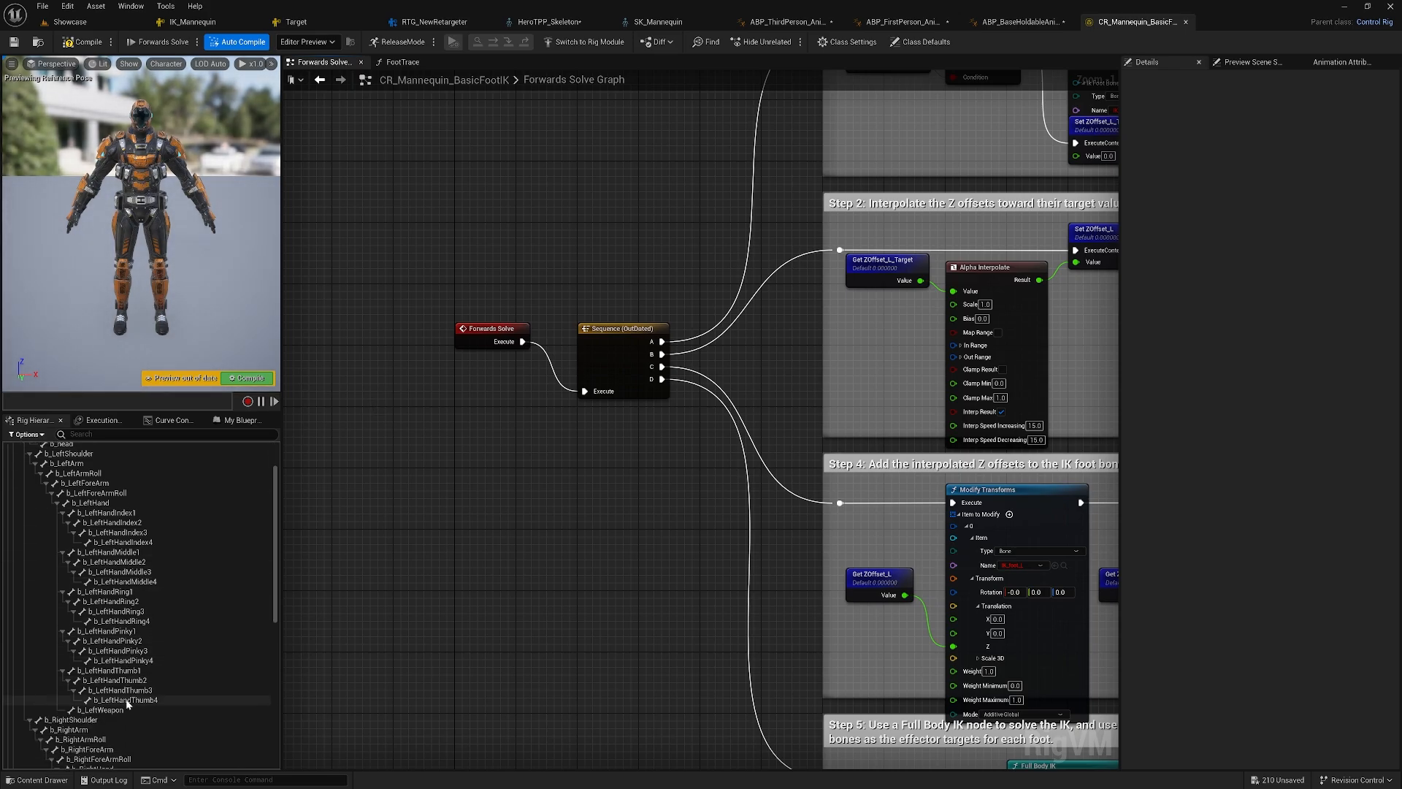
{"action": "scroll", "coordinate": [124, 668], "scroll_direction": "up", "scroll_amount": 2}
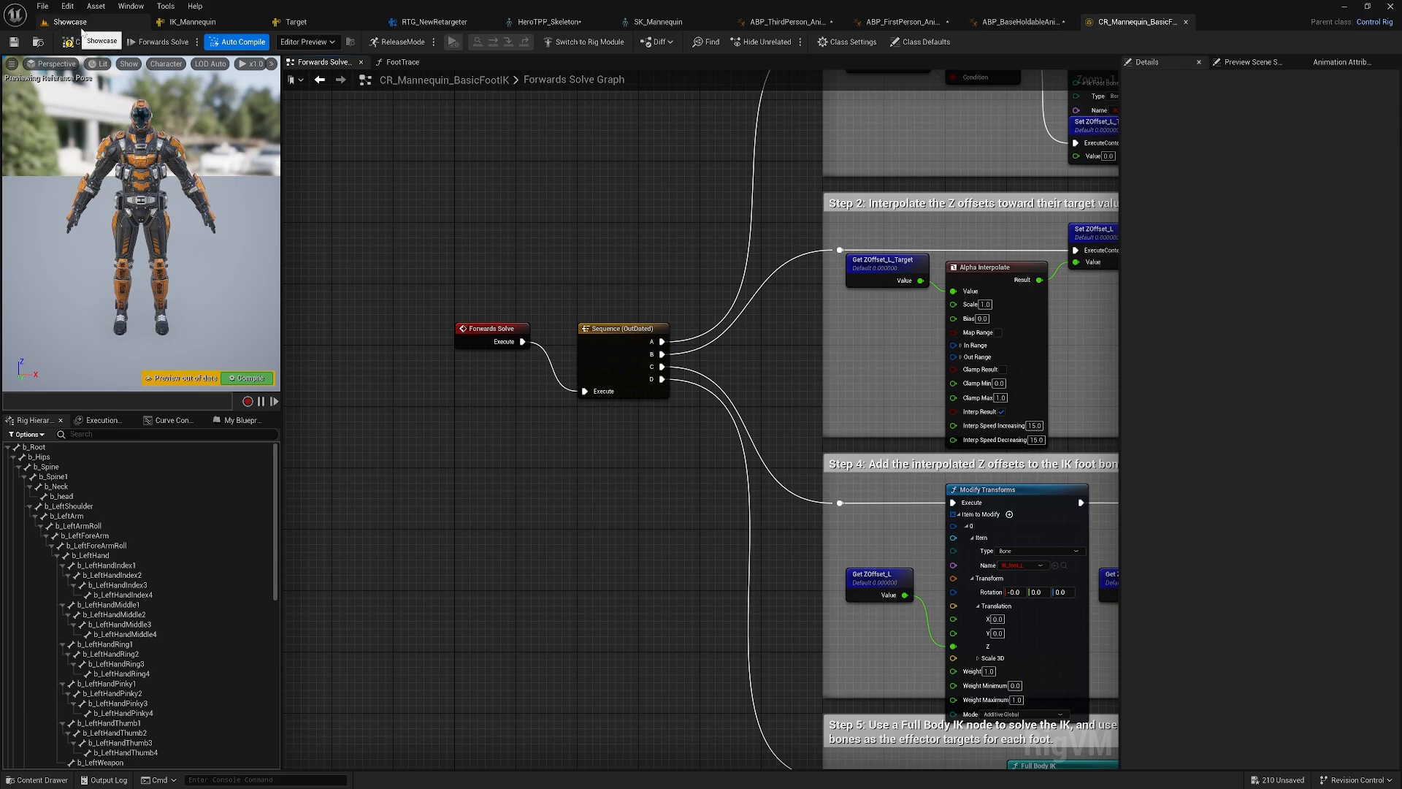
{"action": "left_click", "coordinate": [70, 22]}
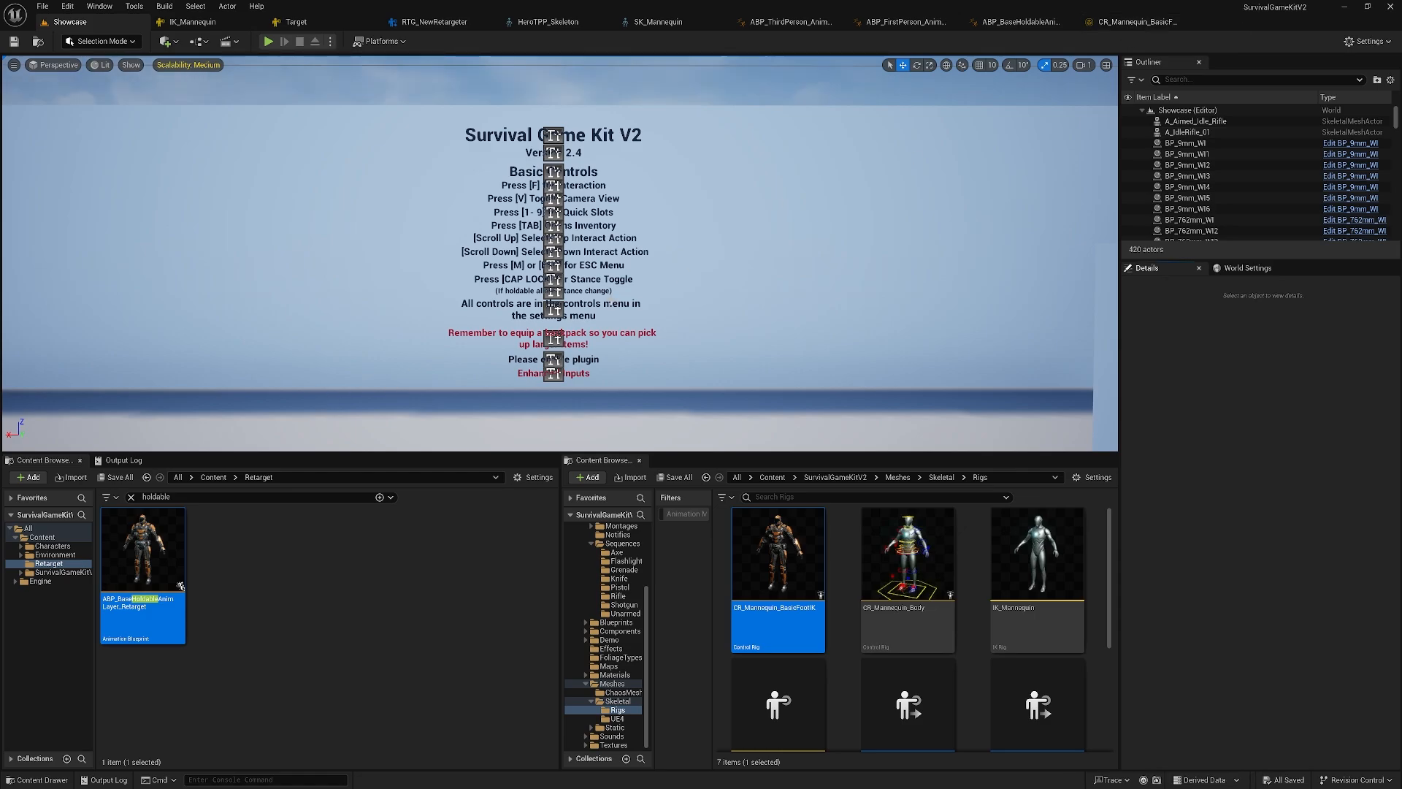
{"action": "left_click", "coordinate": [1136, 22]}
- In Step 1 of the graph, set the left FootTrace node's IK foot bone to VB b_Root_b_LeftFoot
{"action": "mouse_move", "coordinate": [581, 230]}
{"action": "right_mouse_down"}
{"action": "mouse_move", "coordinate": [494, 317]}
{"action": "mouse_move", "coordinate": [495, 288]}
{"action": "mouse_move", "coordinate": [479, 381]}
{"action": "mouse_move", "coordinate": [499, 393]}
{"action": "mouse_move", "coordinate": [449, 405]}
{"action": "right_mouse_up"}
{"action": "scroll", "coordinate": [478, 381], "scroll_direction": "up", "scroll_amount": 1}
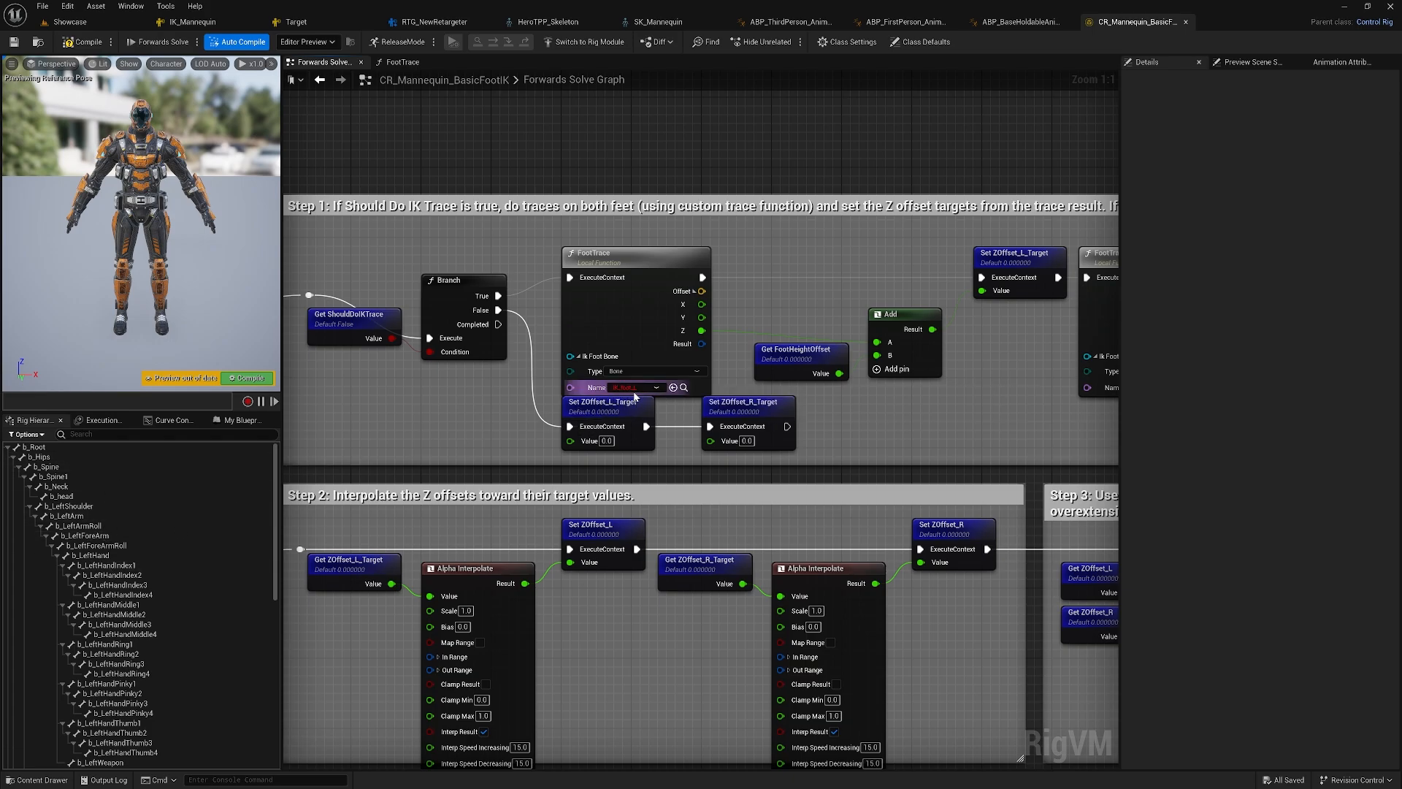
{"action": "left_click", "coordinate": [654, 388]}
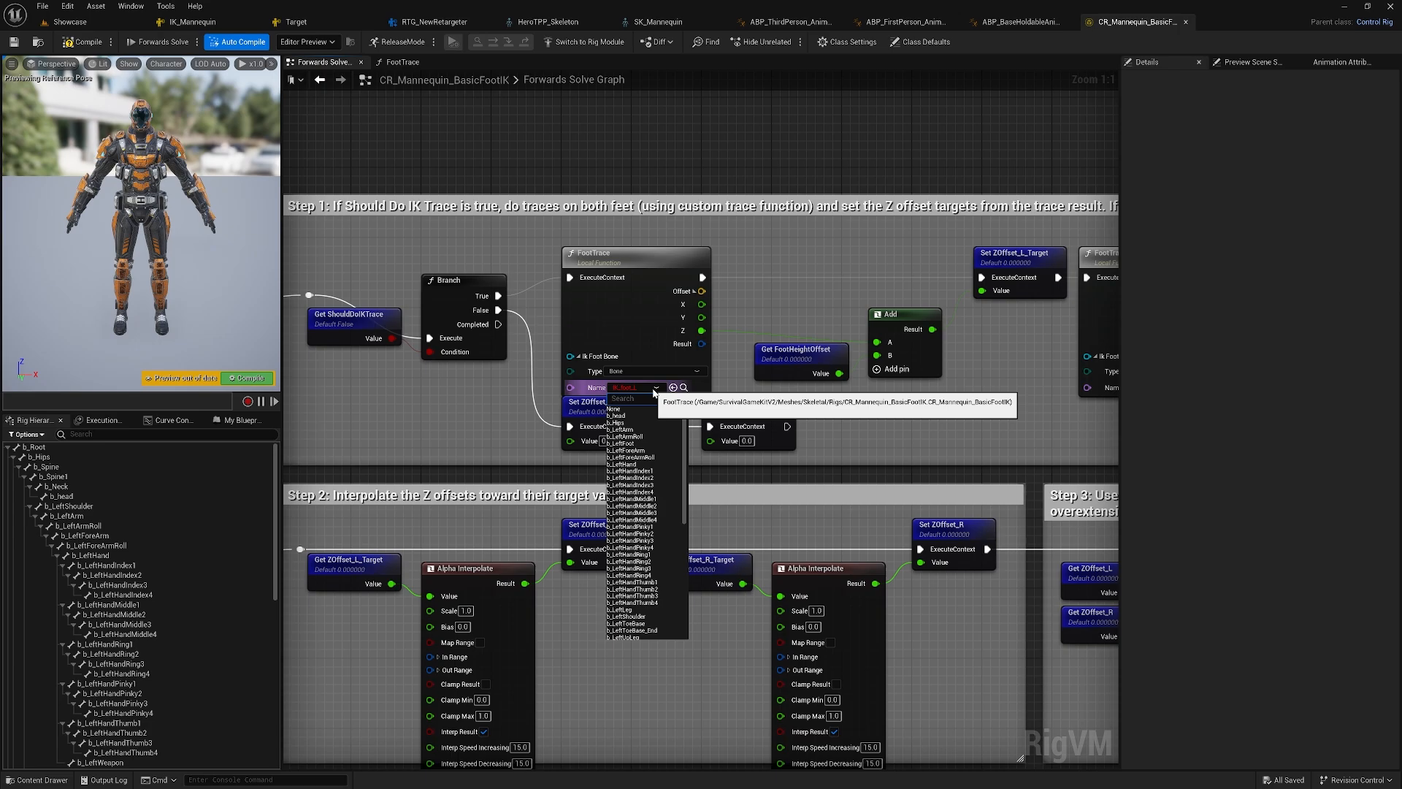
{"action": "type", "text": "vb"}
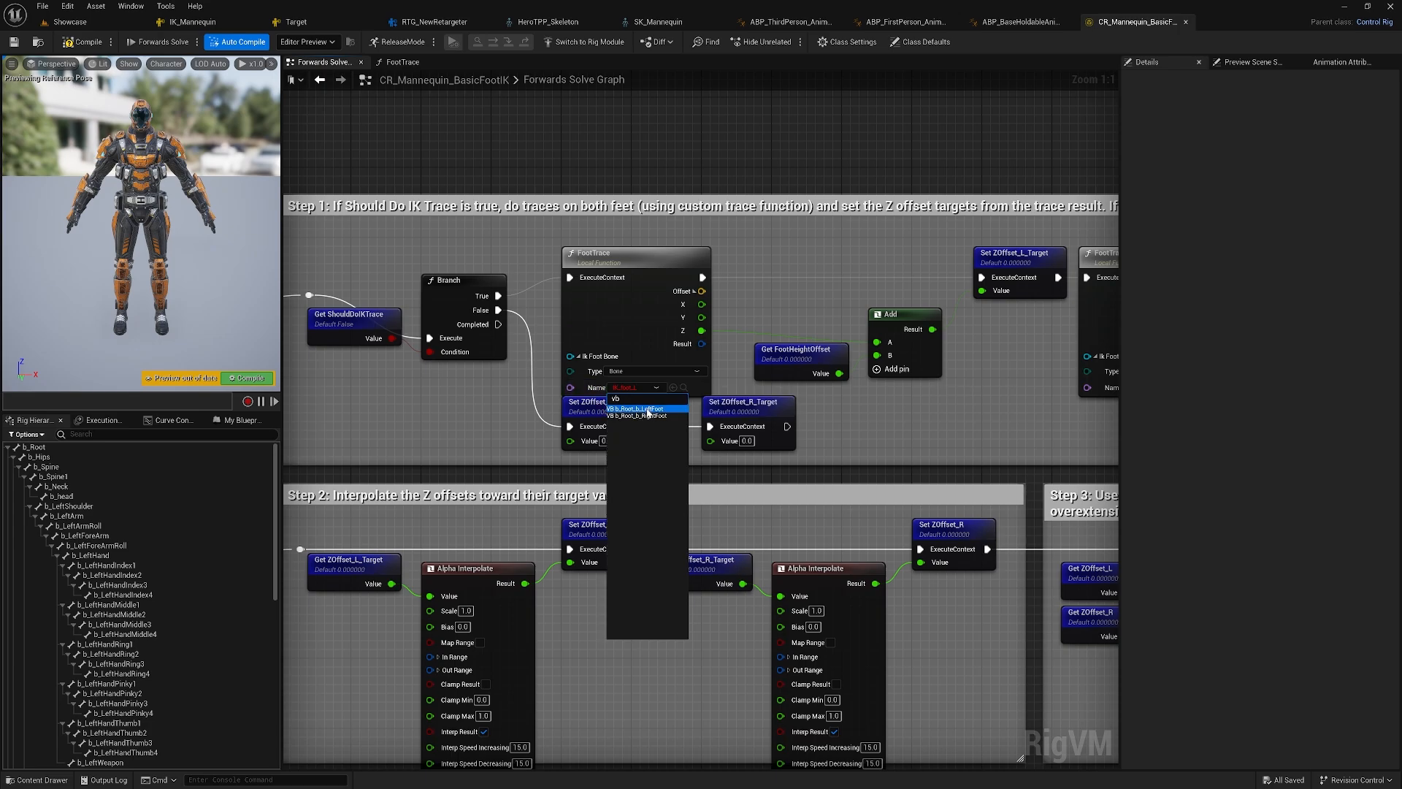
{"action": "left_click", "coordinate": [653, 411]}
- Set the IK foot bone of the FootTrace node for the right foot to VB b_Root_b_RightFoot
{"action": "right_click_drag", "start_coordinate": [1001, 391], "coordinate": [612, 398]}
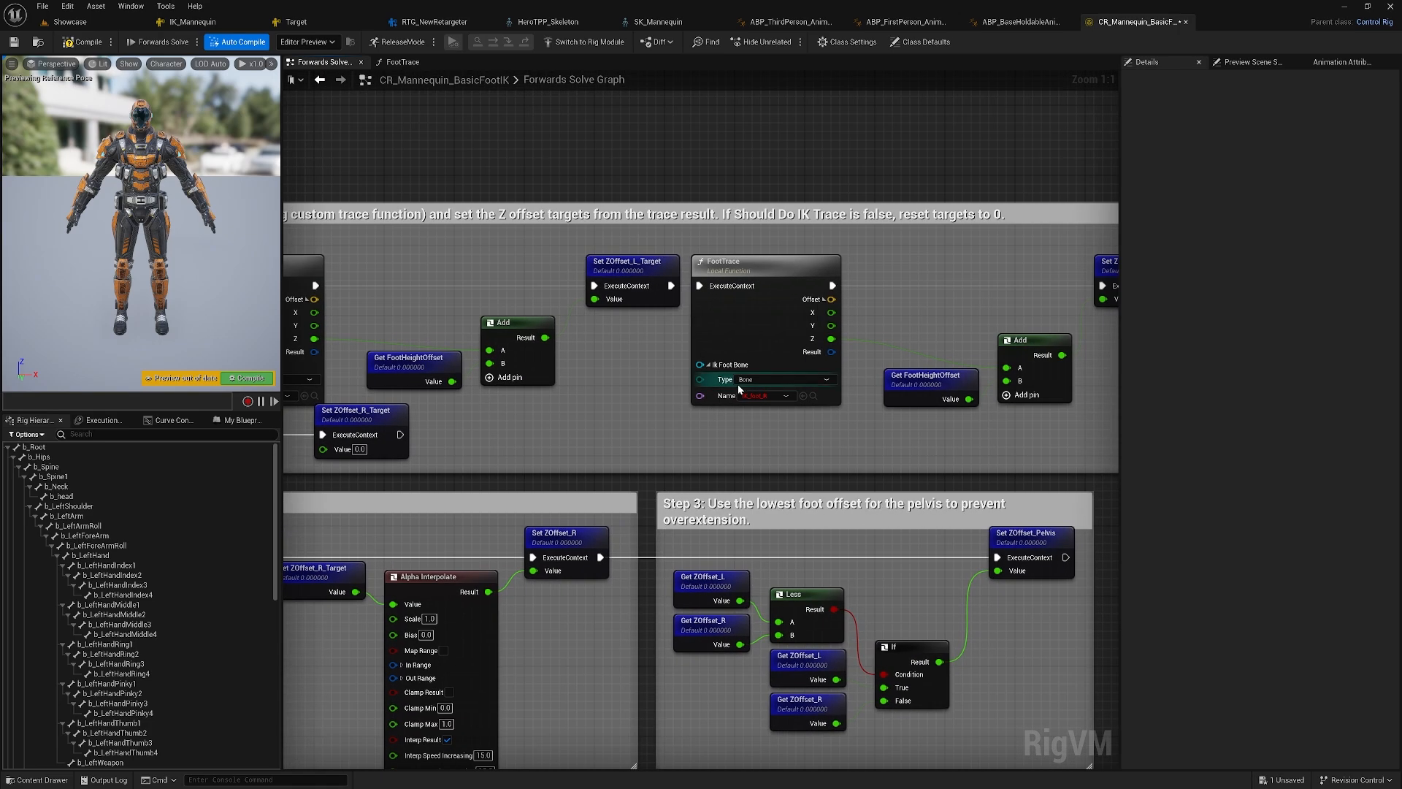
{"action": "left_click", "coordinate": [763, 398]}
{"action": "type", "text": "bv"}
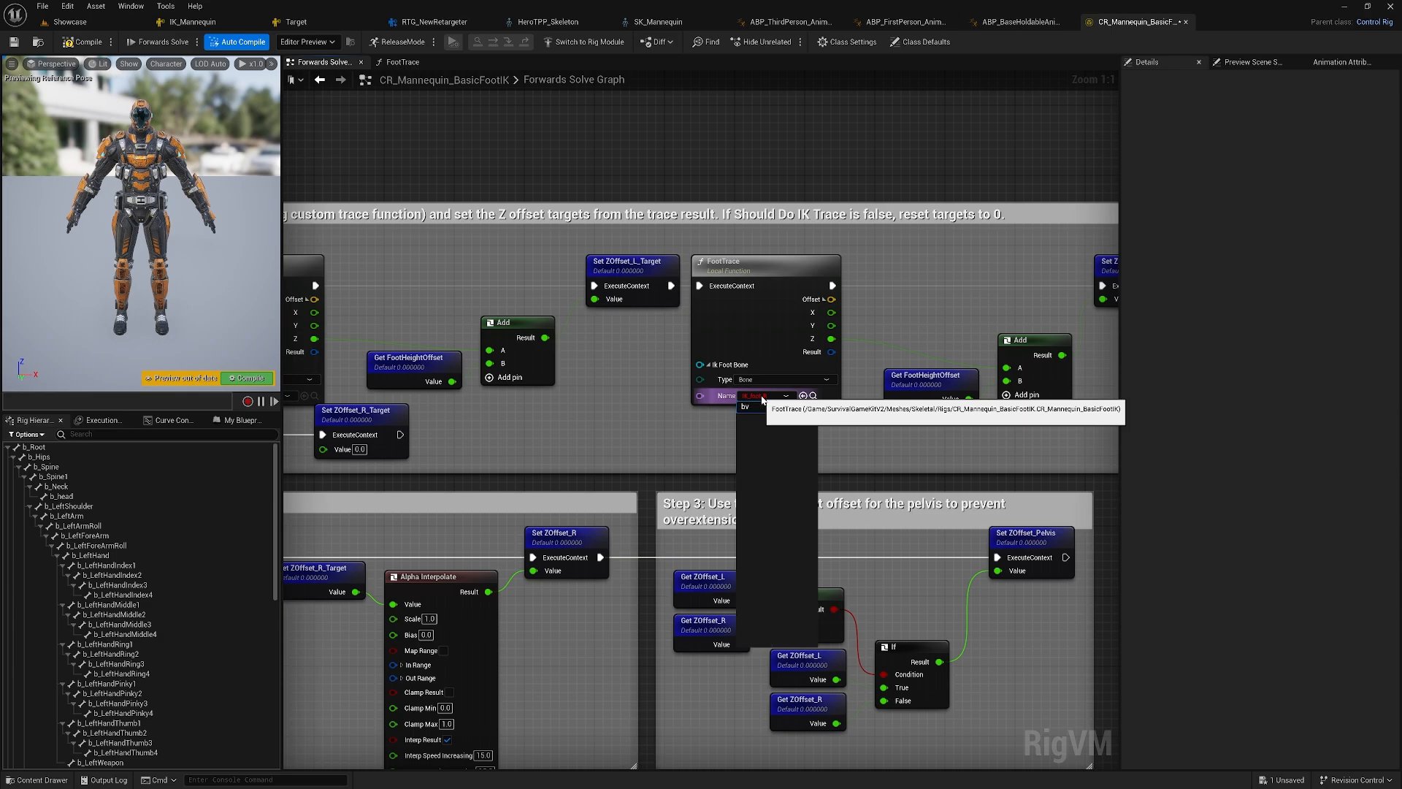
{"action": "key", "text": "BackSpace"}
{"action": "key", "text": "BackSpace"}
{"action": "type", "text": "vb"}
{"action": "left_click", "coordinate": [771, 425]}
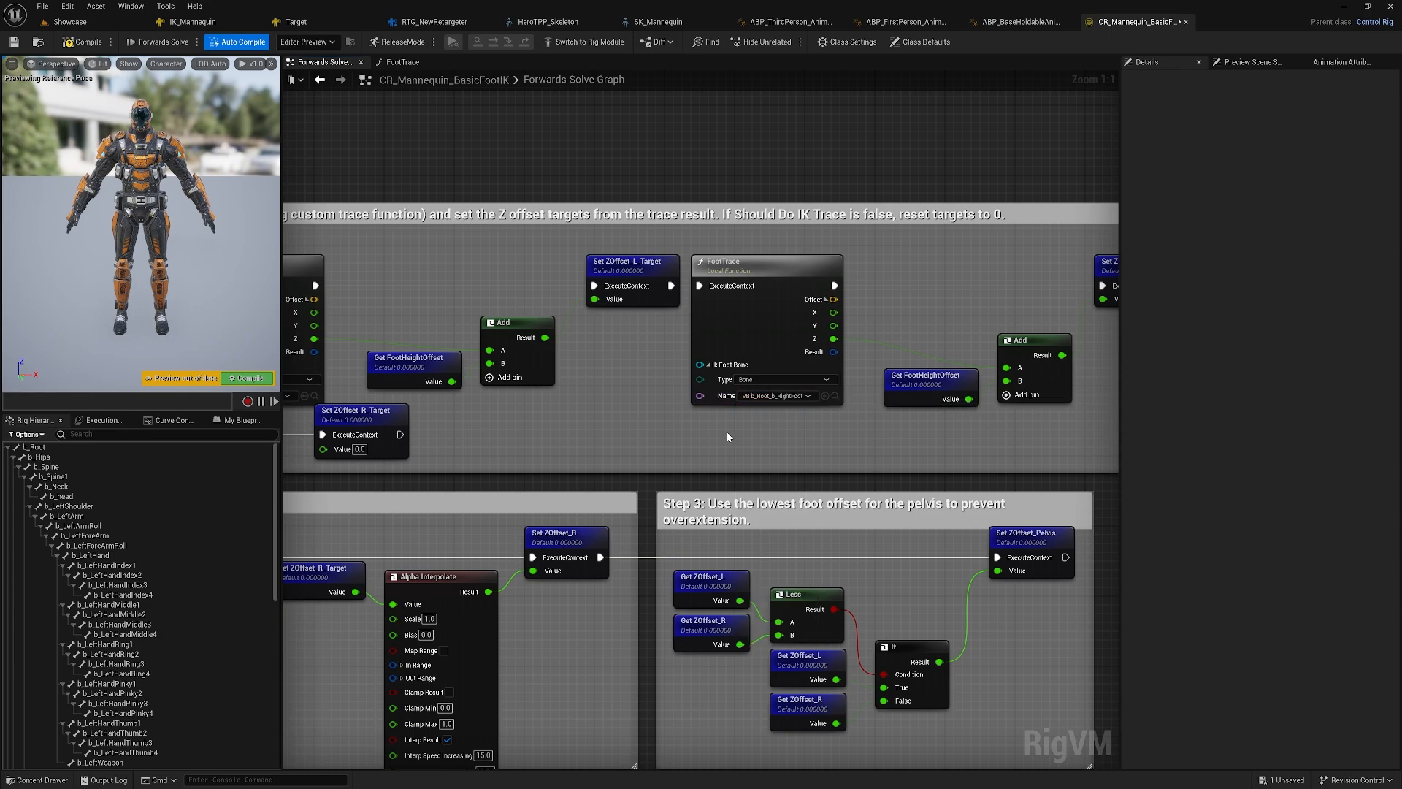
- In Step 4, assign VB b_Root_b_LeftFoot and VB b_Root_b_RightFoot to the Modify Transforms nodes driven by ZOffset_L and ZOffset_R
{"action": "scroll", "coordinate": [726, 431], "scroll_direction": "down", "scroll_amount": 2}
{"action": "right_click_drag", "start_coordinate": [629, 675], "coordinate": [760, 481]}
{"action": "right_click_drag", "start_coordinate": [744, 539], "coordinate": [825, 458]}
{"action": "scroll", "coordinate": [796, 460], "scroll_direction": "up", "scroll_amount": 1}
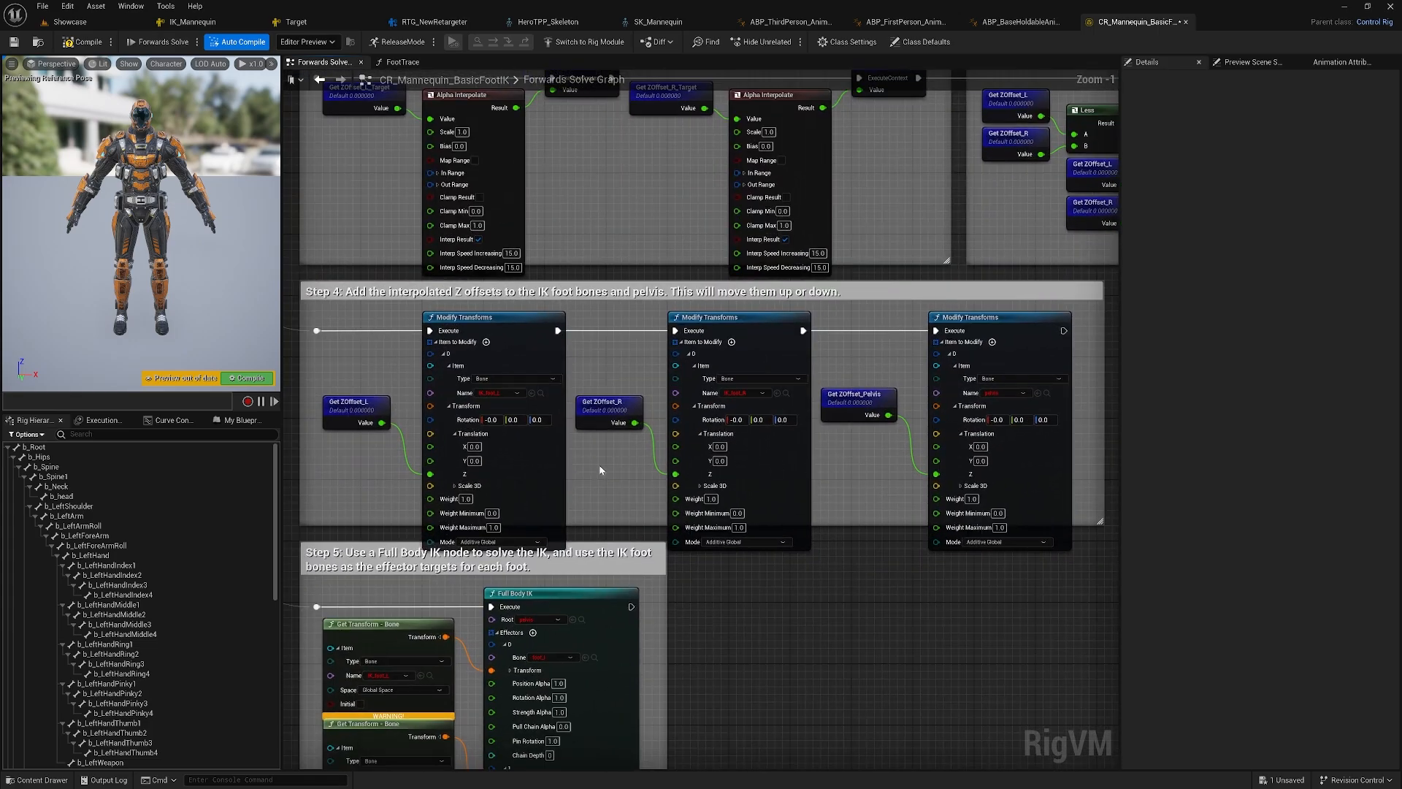
{"action": "right_click_drag", "start_coordinate": [481, 391], "coordinate": [511, 397]}
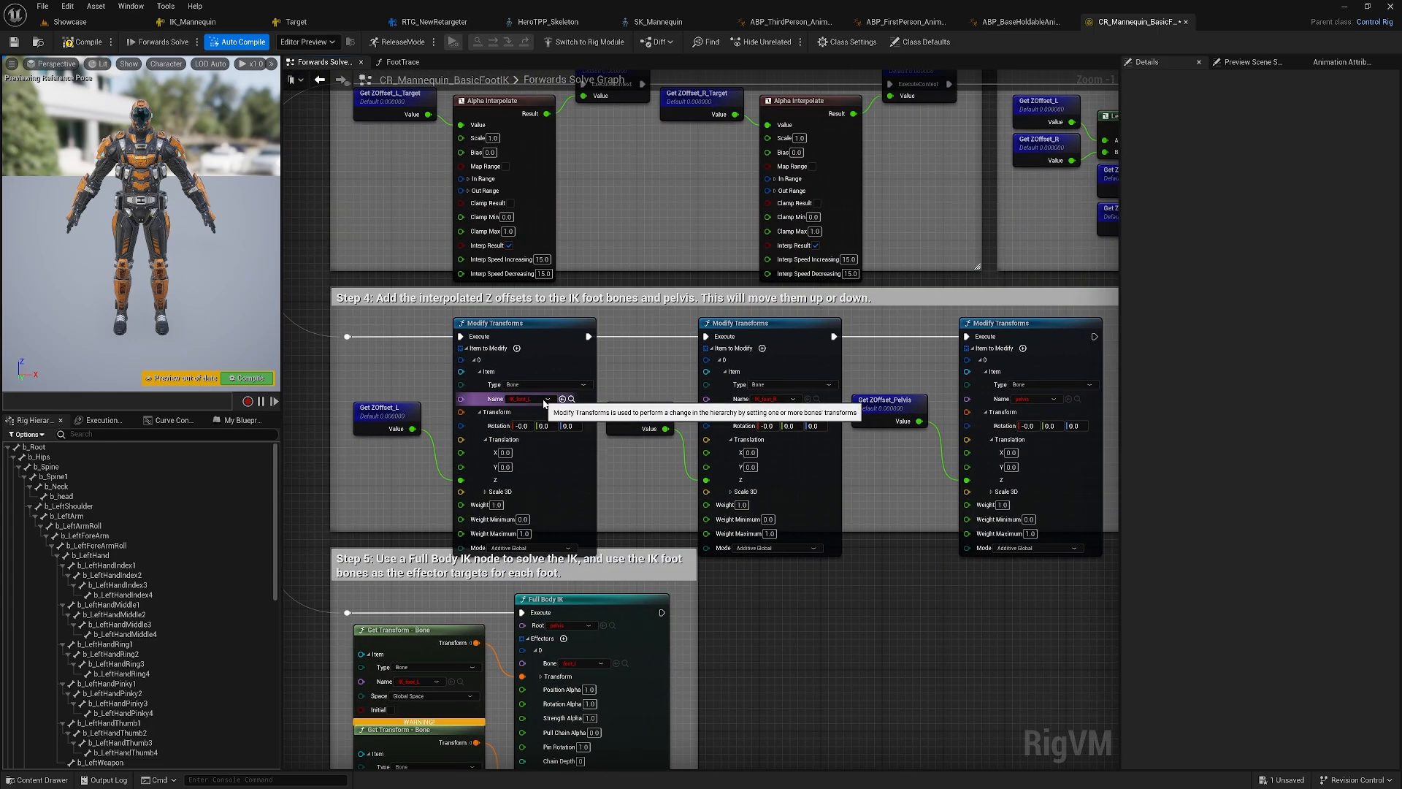
{"action": "left_click", "coordinate": [546, 399]}
{"action": "type", "text": "vb"}
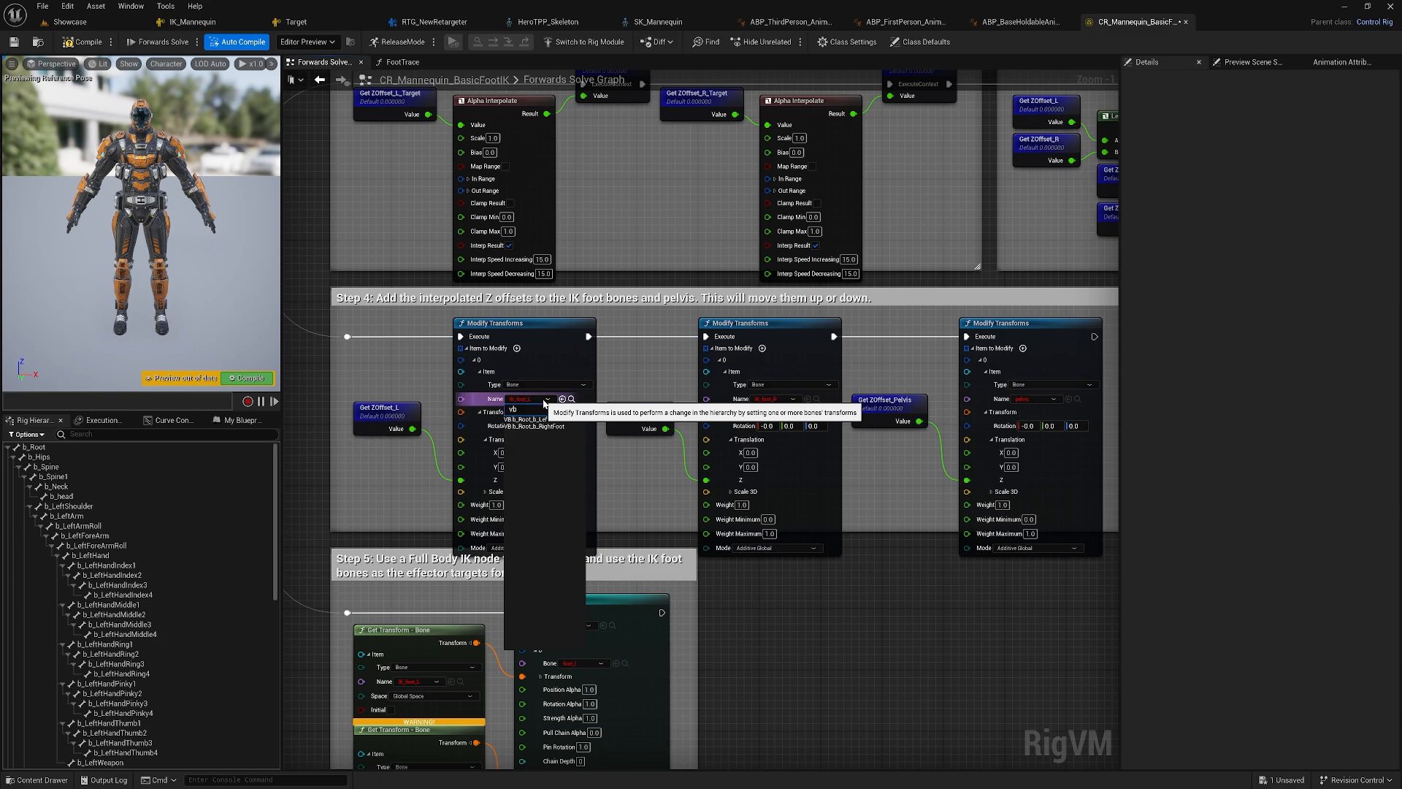
{"action": "left_click", "coordinate": [549, 420]}
{"action": "left_click", "coordinate": [781, 401]}
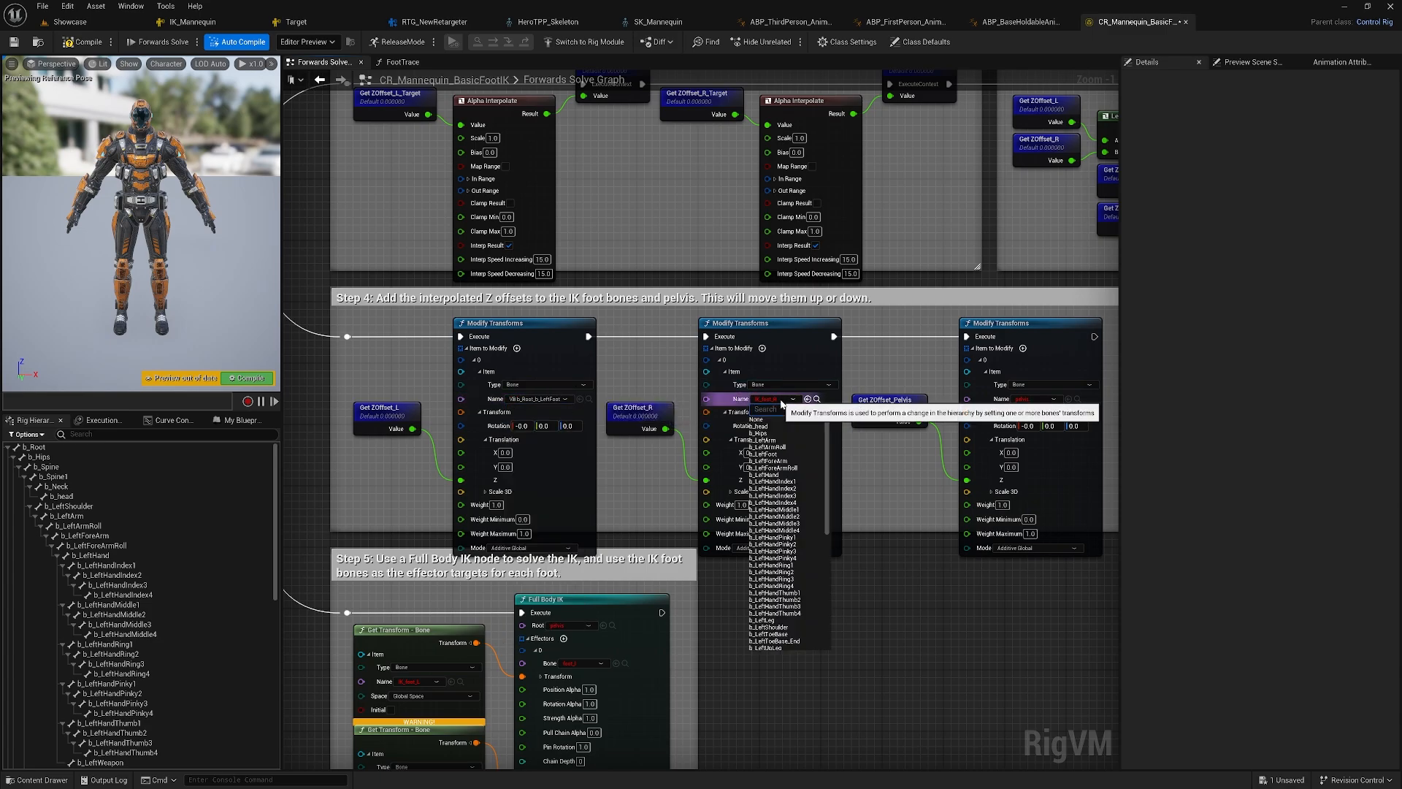
{"action": "type", "text": "vb"}
{"action": "left_click", "coordinate": [788, 426]}
- Set the bone of the pelvis offset's Modify Transforms node to b_Hips
{"action": "right_click_drag", "start_coordinate": [924, 455], "coordinate": [748, 449]}
{"action": "left_click", "coordinate": [864, 398]}
{"action": "type", "text": "hip"}
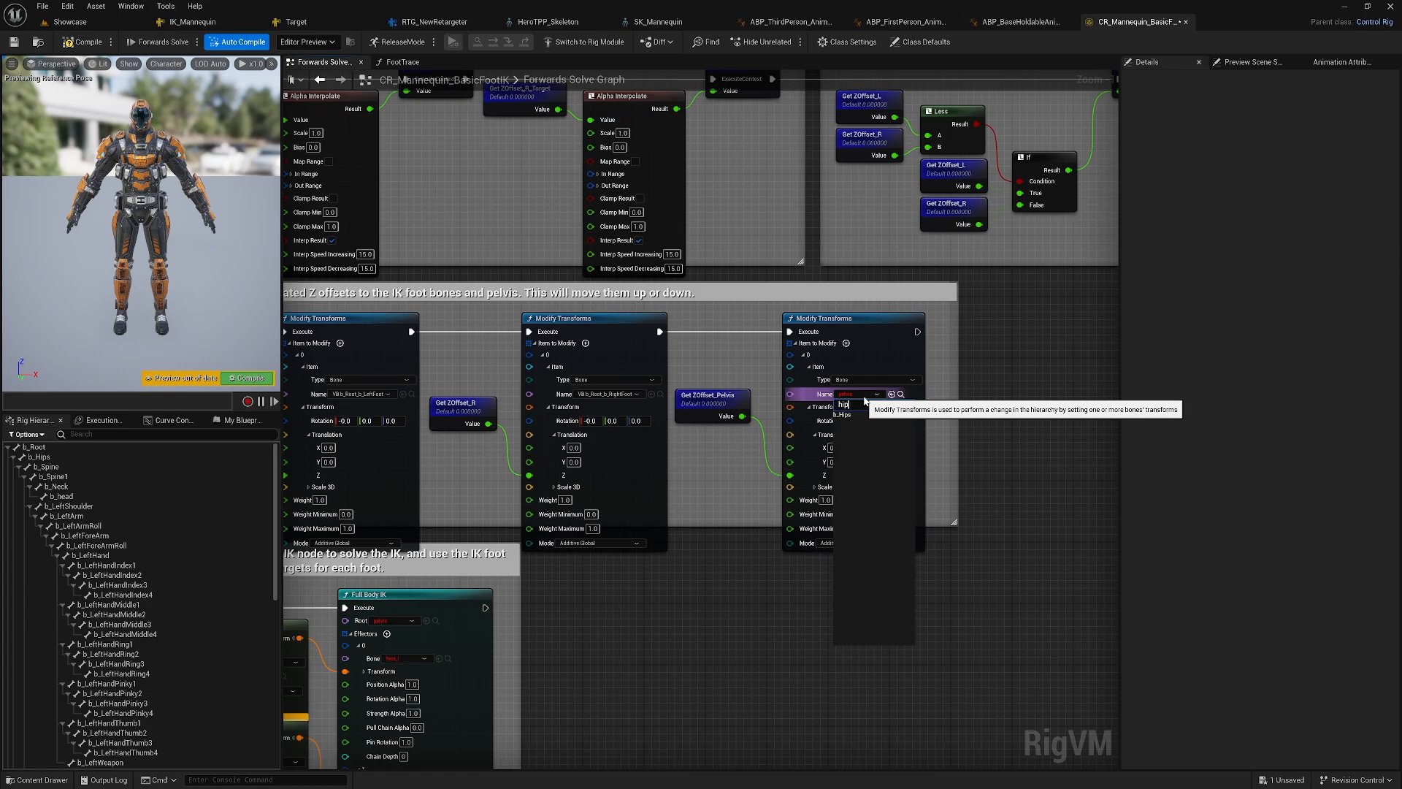
{"action": "left_click", "coordinate": [842, 414]}
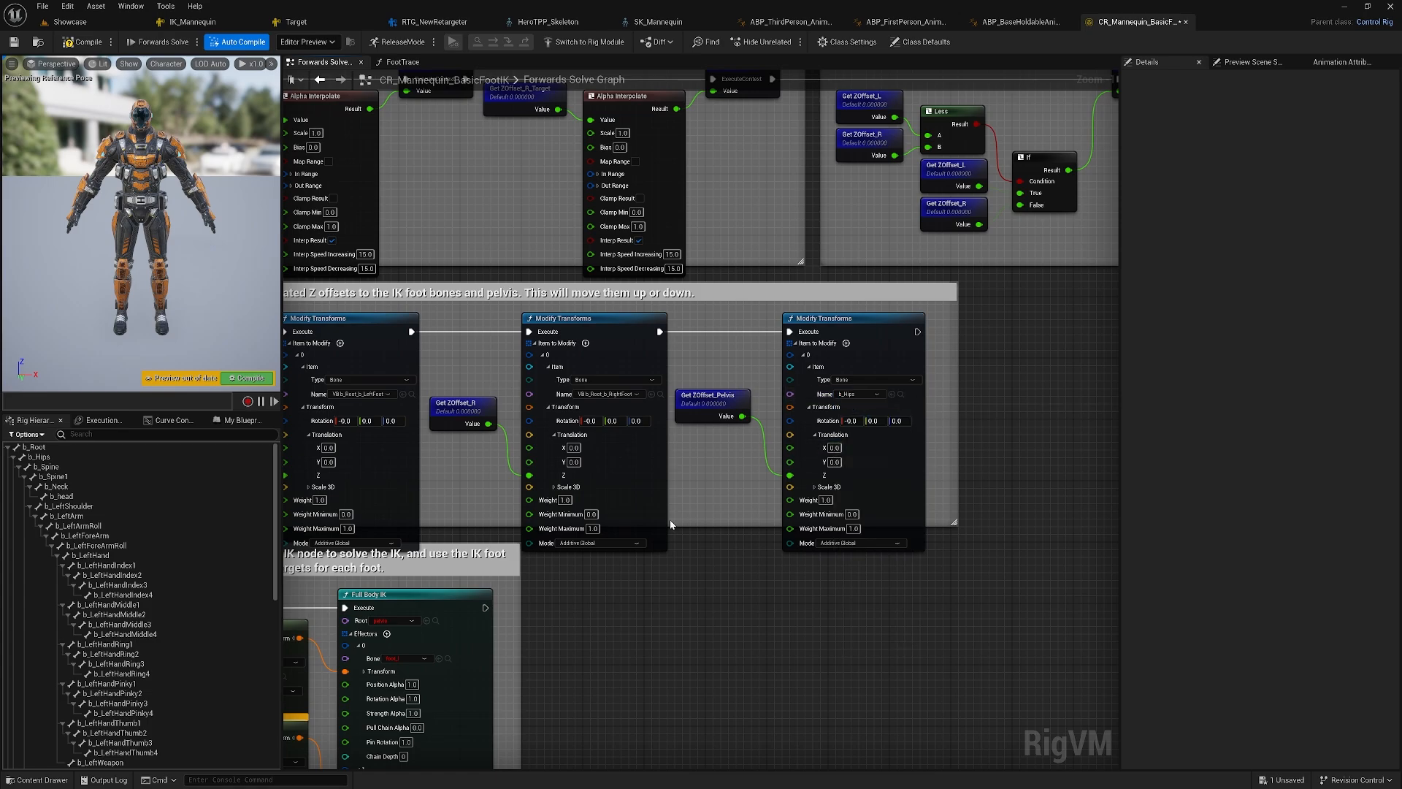
- In Step 5, set the two Get Transform nodes to VB b_Root_b_LeftFoot and VB b_Root_b_RightFoot
{"action": "right_click_drag", "start_coordinate": [521, 658], "coordinate": [861, 397]}
{"action": "left_click", "coordinate": [585, 418]}
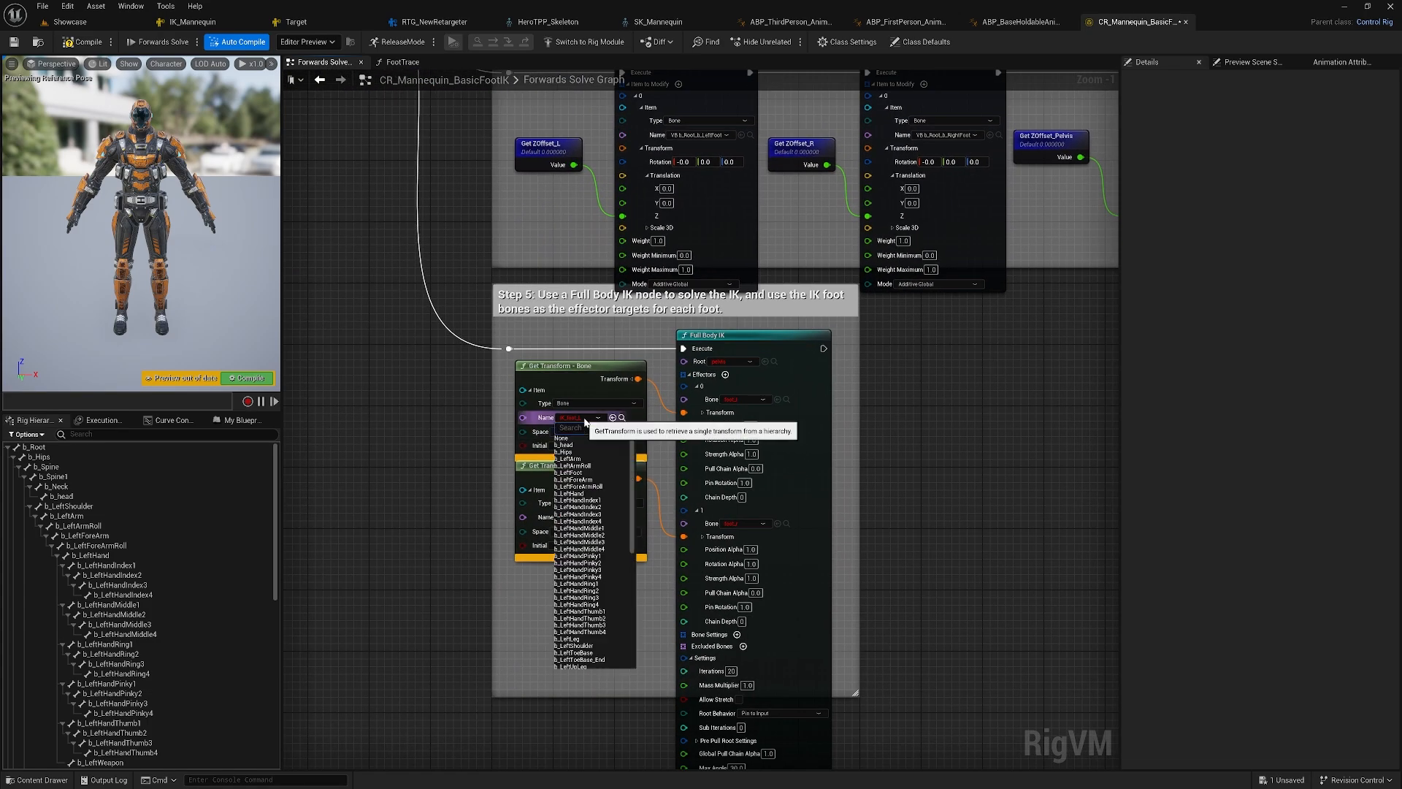
{"action": "type", "text": "vb"}
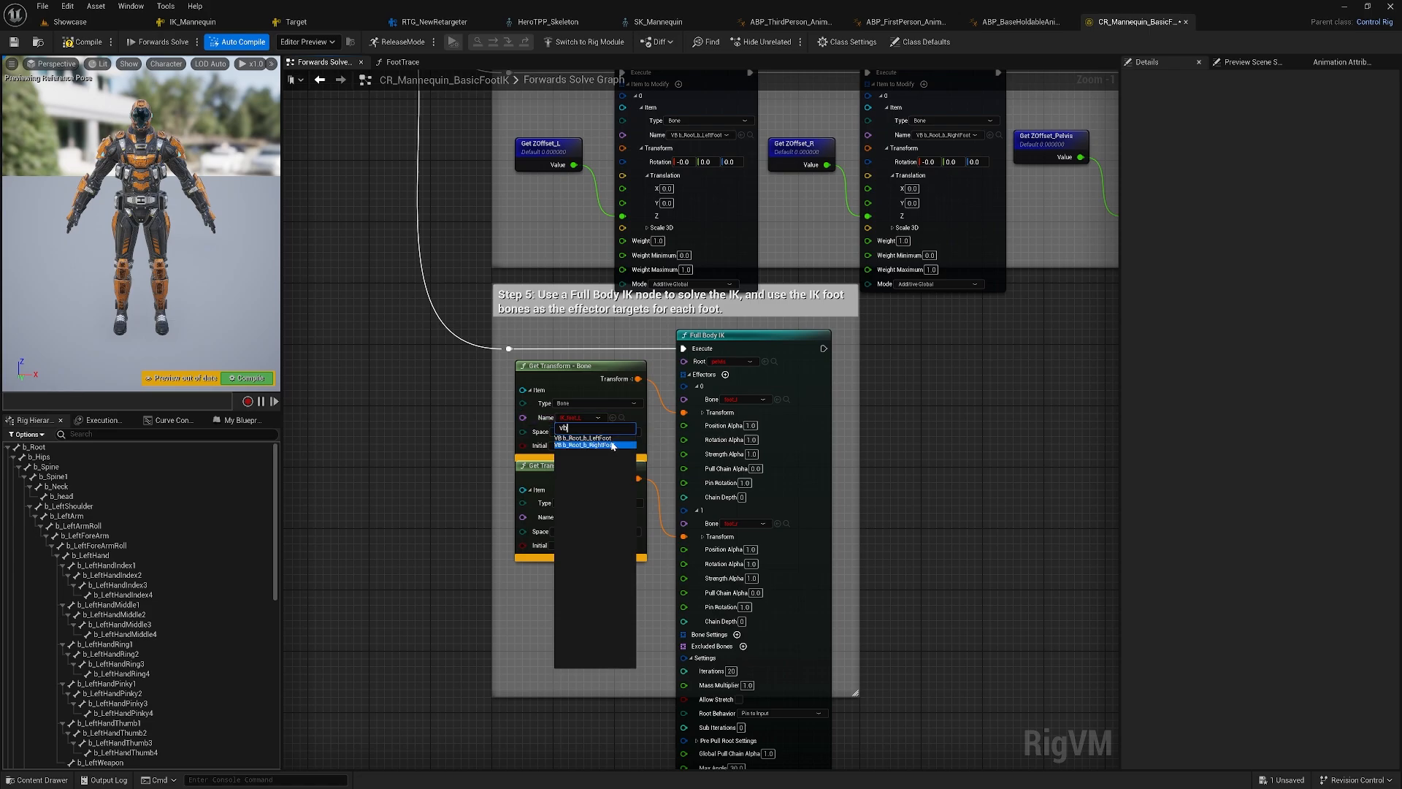
{"action": "left_click", "coordinate": [616, 438]}
{"action": "left_click", "coordinate": [584, 518]}
{"action": "type", "text": "vb"}
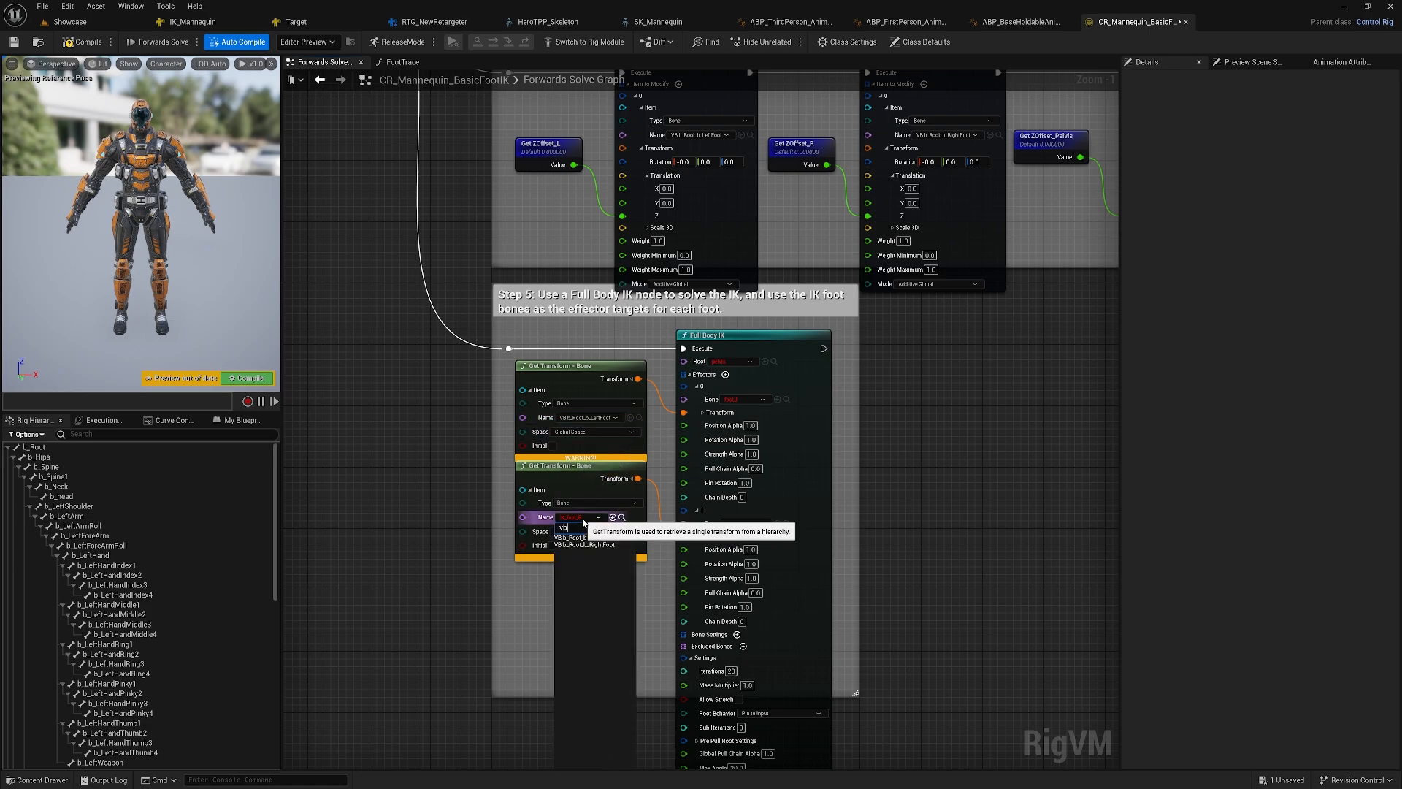
{"action": "left_click", "coordinate": [584, 545]}
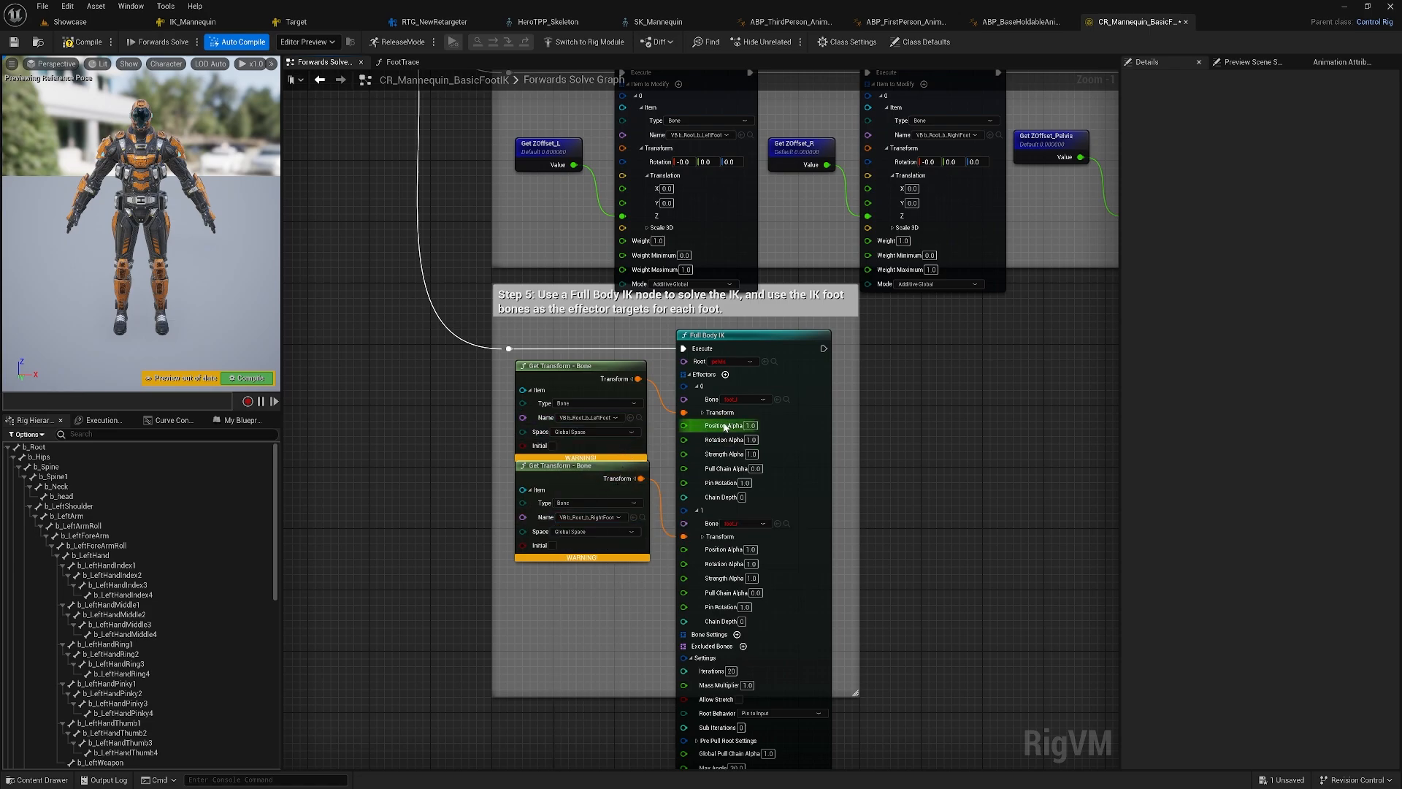
- Set the root bone of the Full Body IK node in Step 5 to b_Hips
{"action": "left_click", "coordinate": [747, 363]}
{"action": "type", "text": "hip"}
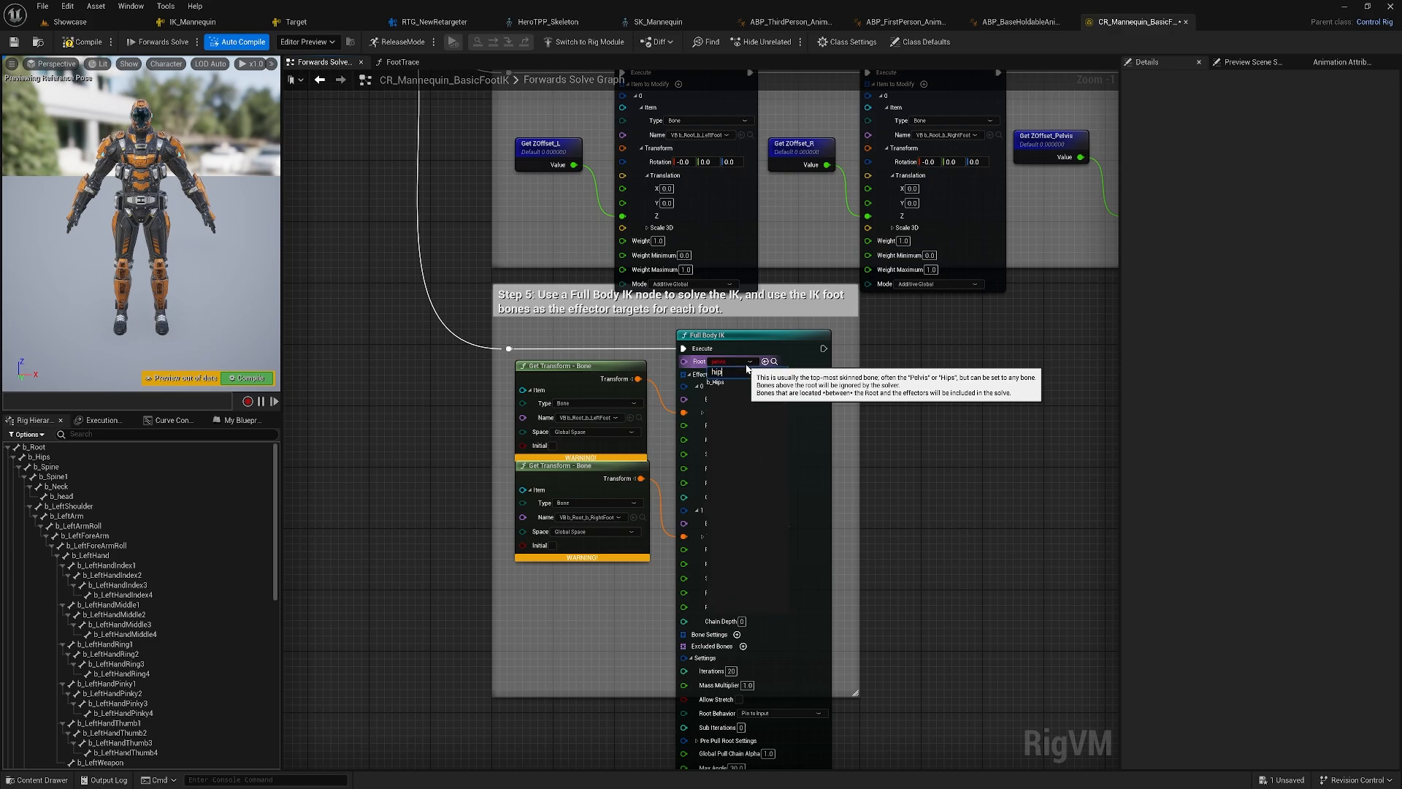
{"action": "left_click", "coordinate": [745, 382]}
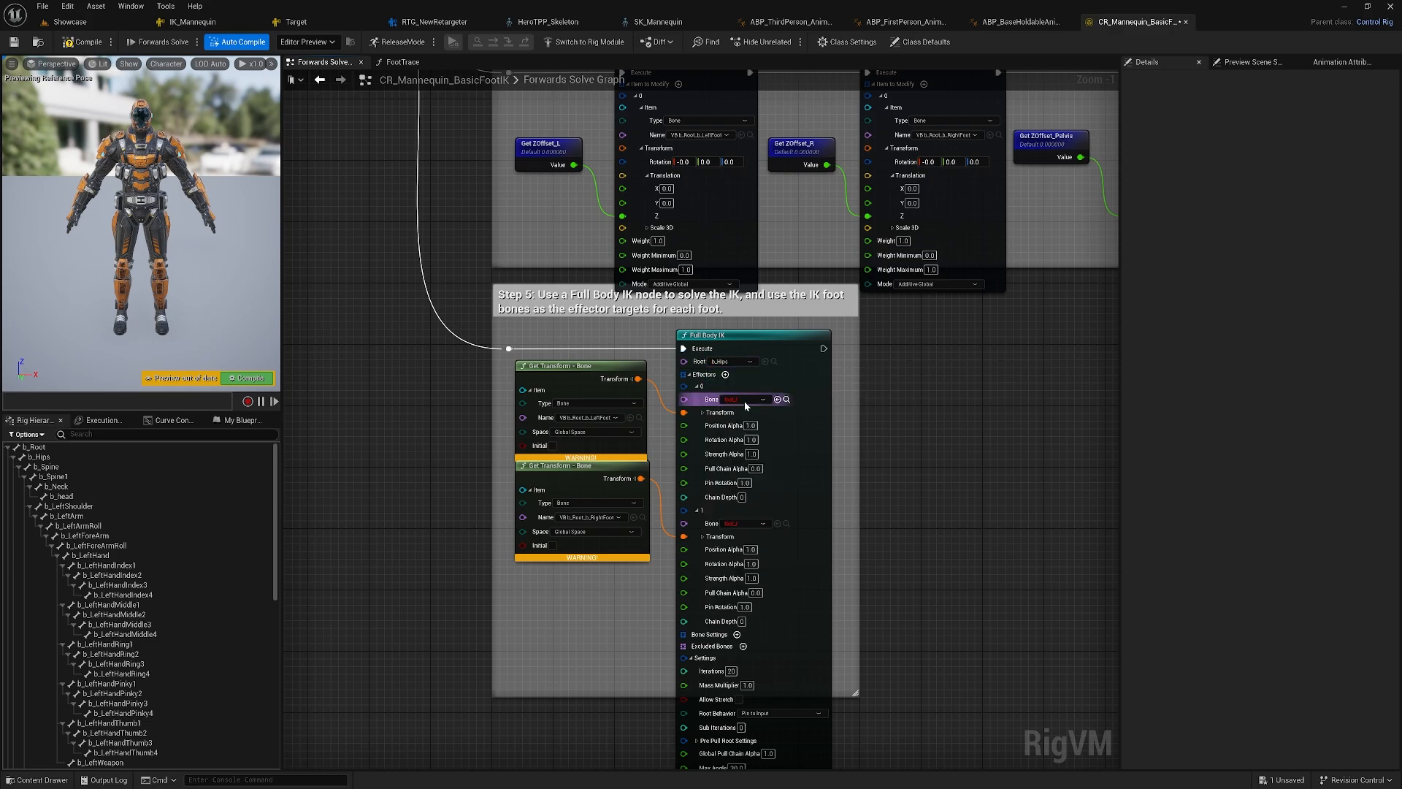
- Set the Full Body IK node's effector bones to b_LeftFoot for effector 0 and b_RightFoot for effector 1
{"action": "left_click", "coordinate": [747, 400]}
{"action": "type", "text": "foot"}
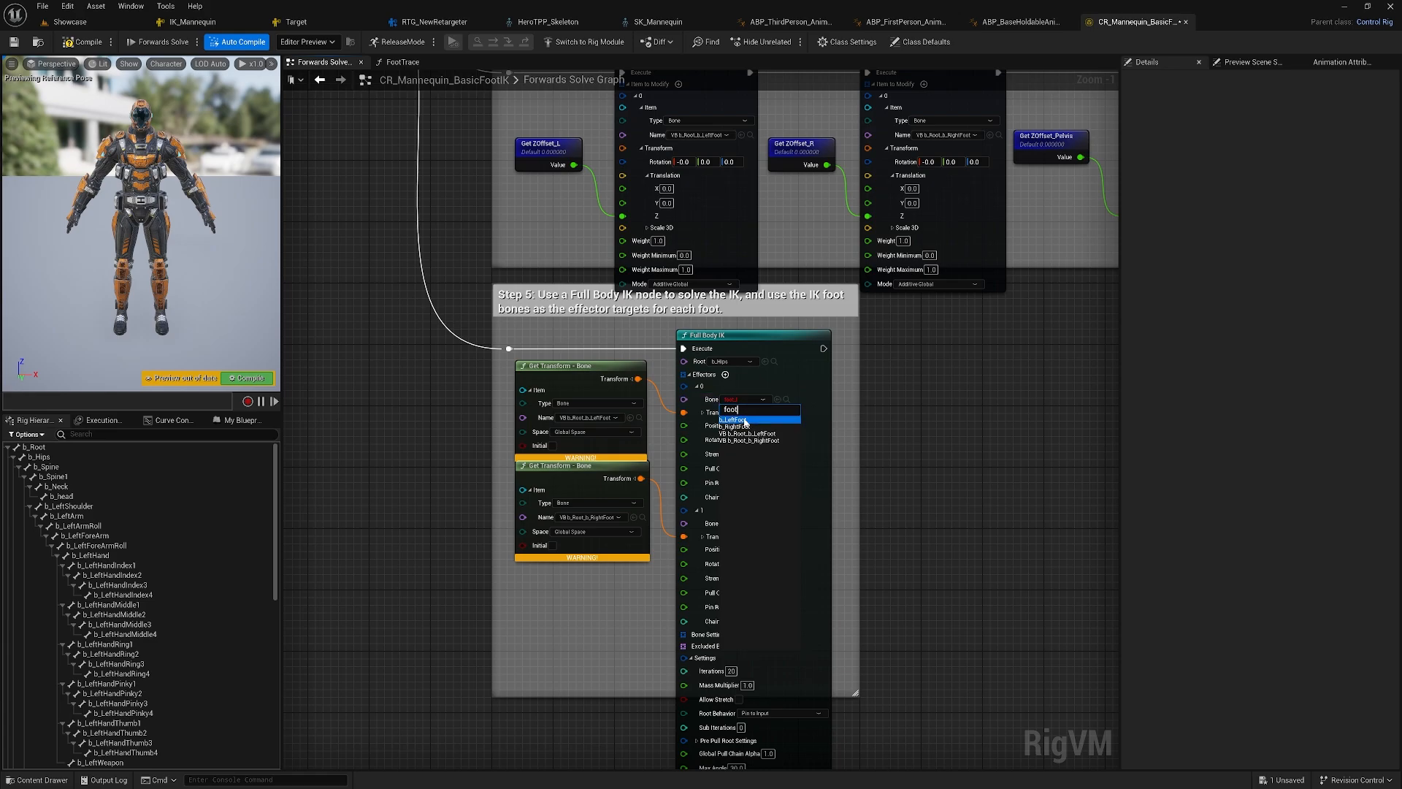
{"action": "left_click", "coordinate": [745, 421]}
{"action": "left_click", "coordinate": [745, 525]}
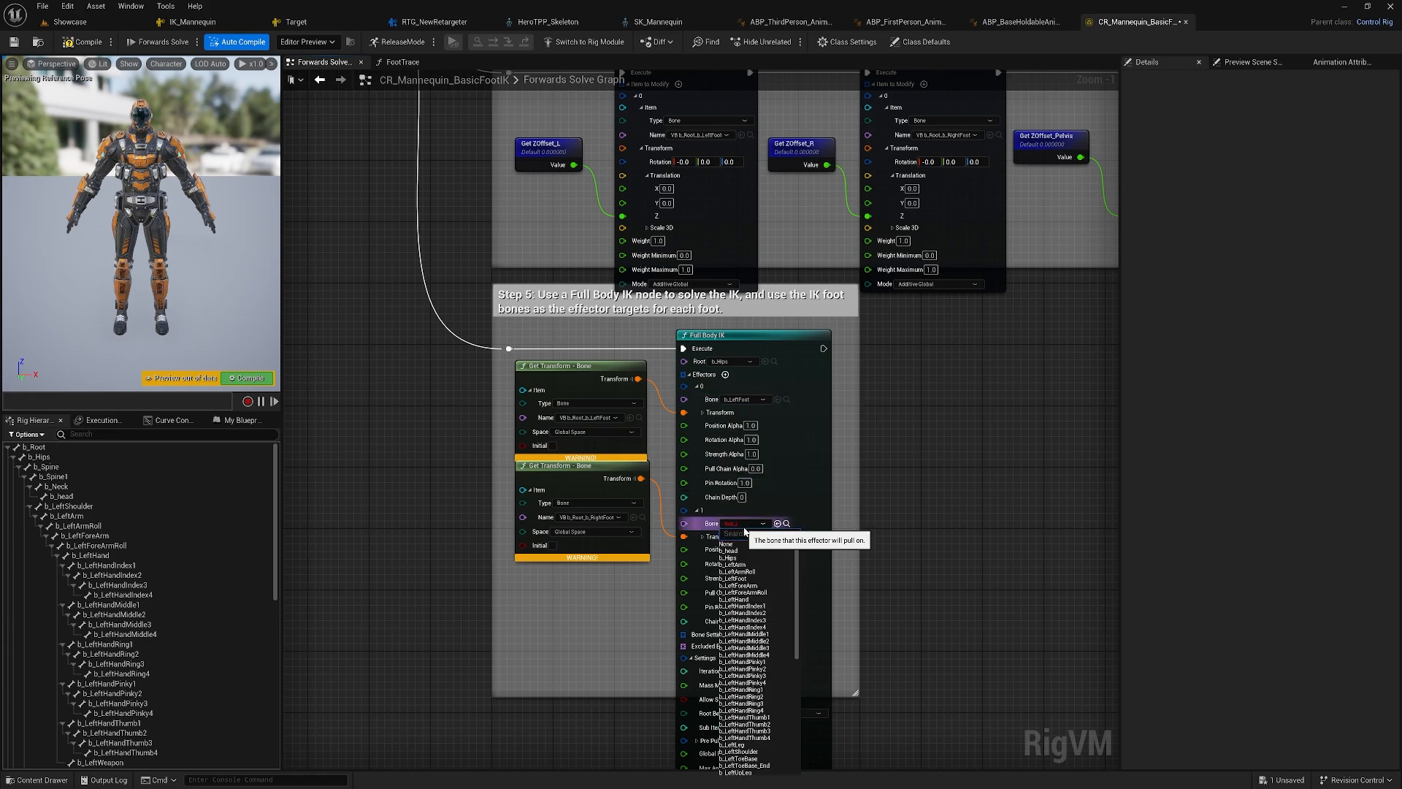
{"action": "type", "text": "foot"}
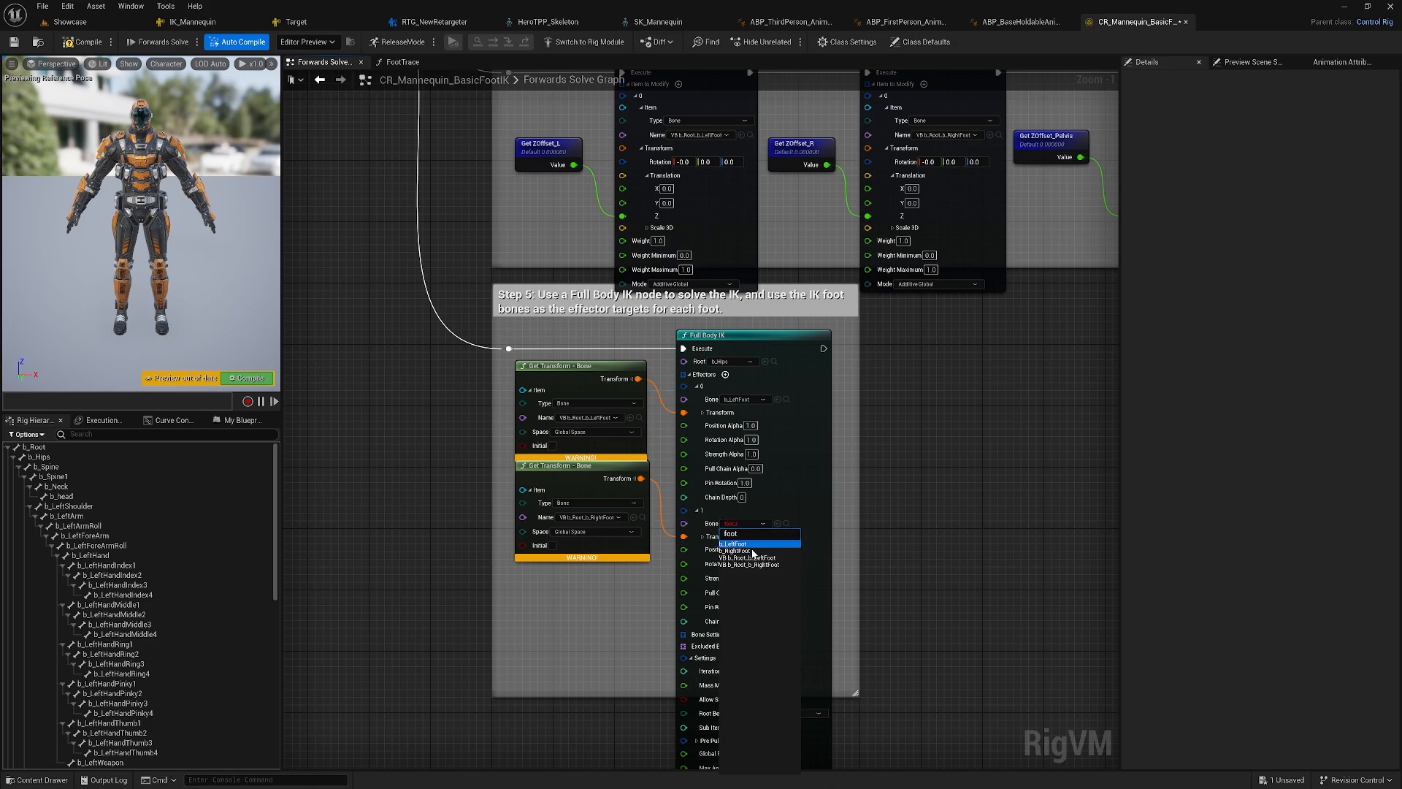
{"action": "left_click", "coordinate": [752, 552]}
{"action": "scroll", "coordinate": [873, 485], "scroll_direction": "down", "scroll_amount": 1}
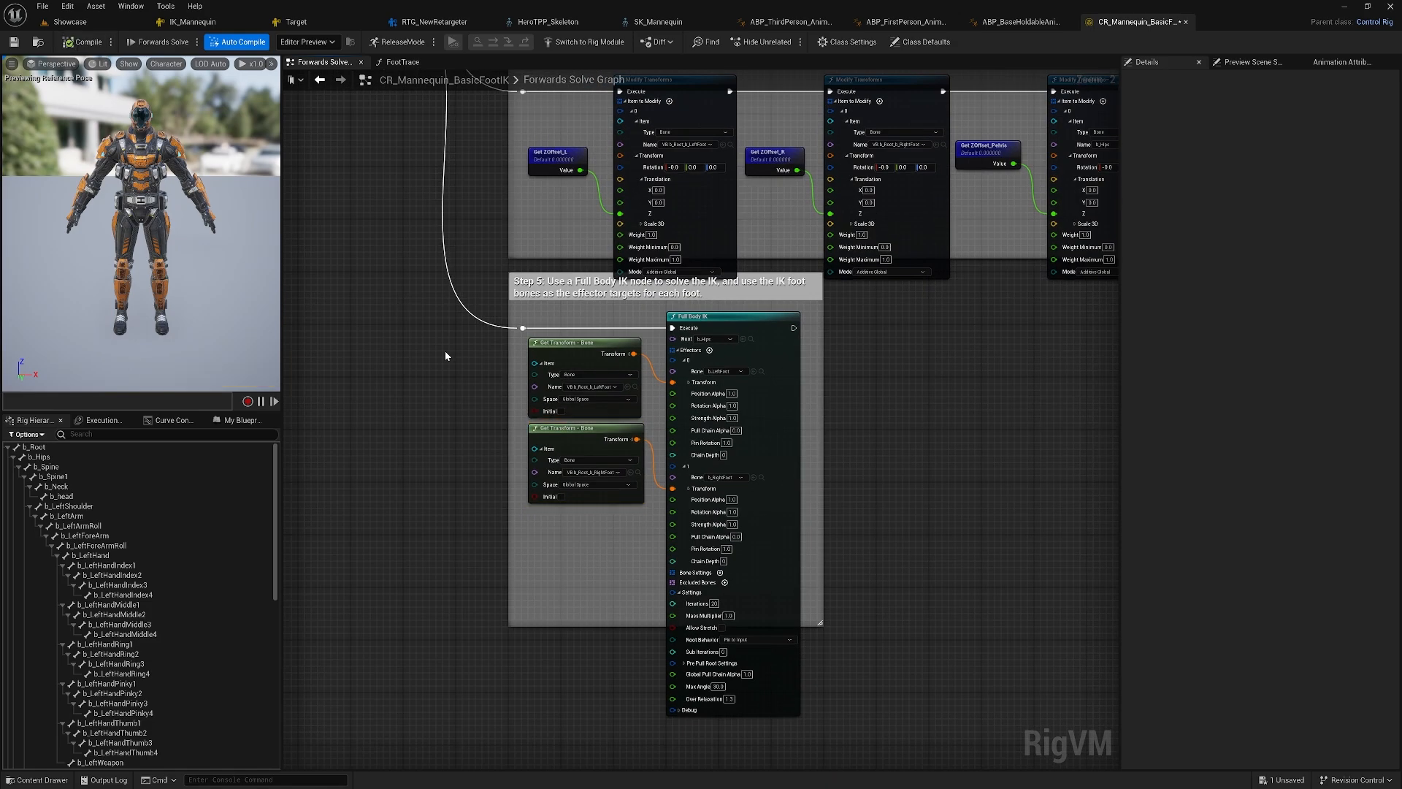
- Open the BP_Axe blueprint from the SurvivalGameKitV2 Blueprints/Items/HoldableItems folder
{"action": "left_click", "coordinate": [70, 22]}
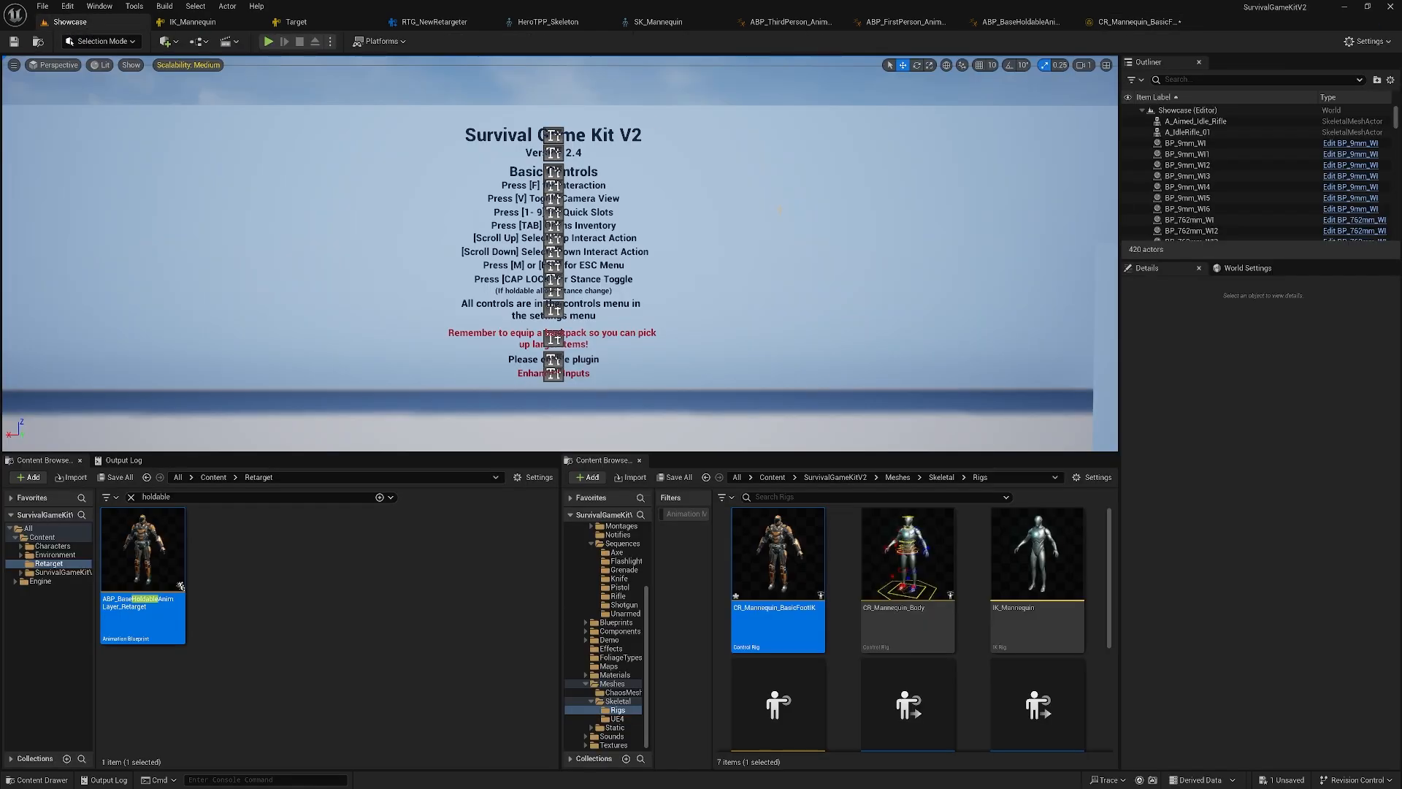
{"action": "left_click", "coordinate": [836, 478]}
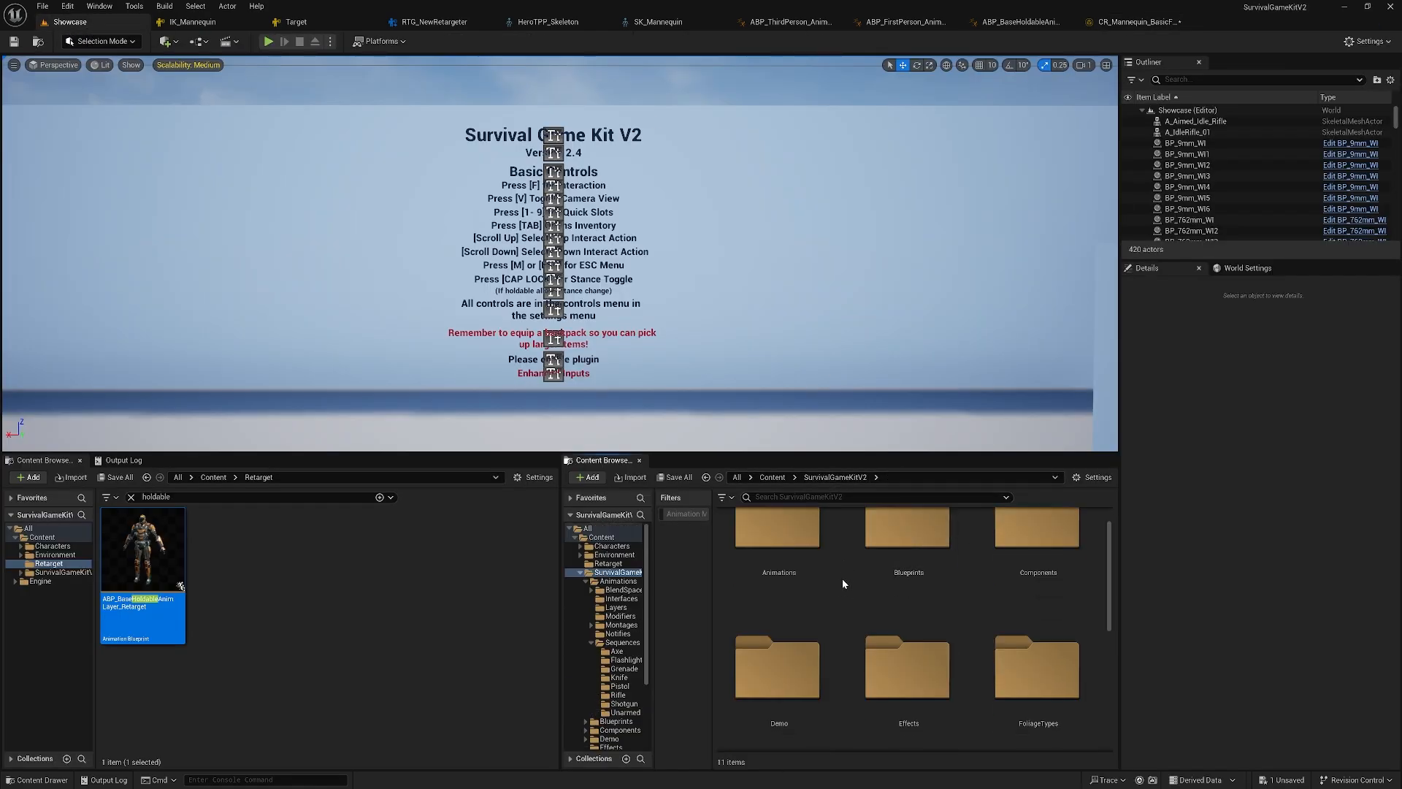
{"action": "scroll", "coordinate": [843, 578], "scroll_direction": "down", "scroll_amount": 1}
{"action": "scroll", "coordinate": [842, 582], "scroll_direction": "down", "scroll_amount": 2}
{"action": "scroll", "coordinate": [842, 582], "scroll_direction": "up", "scroll_amount": 3}
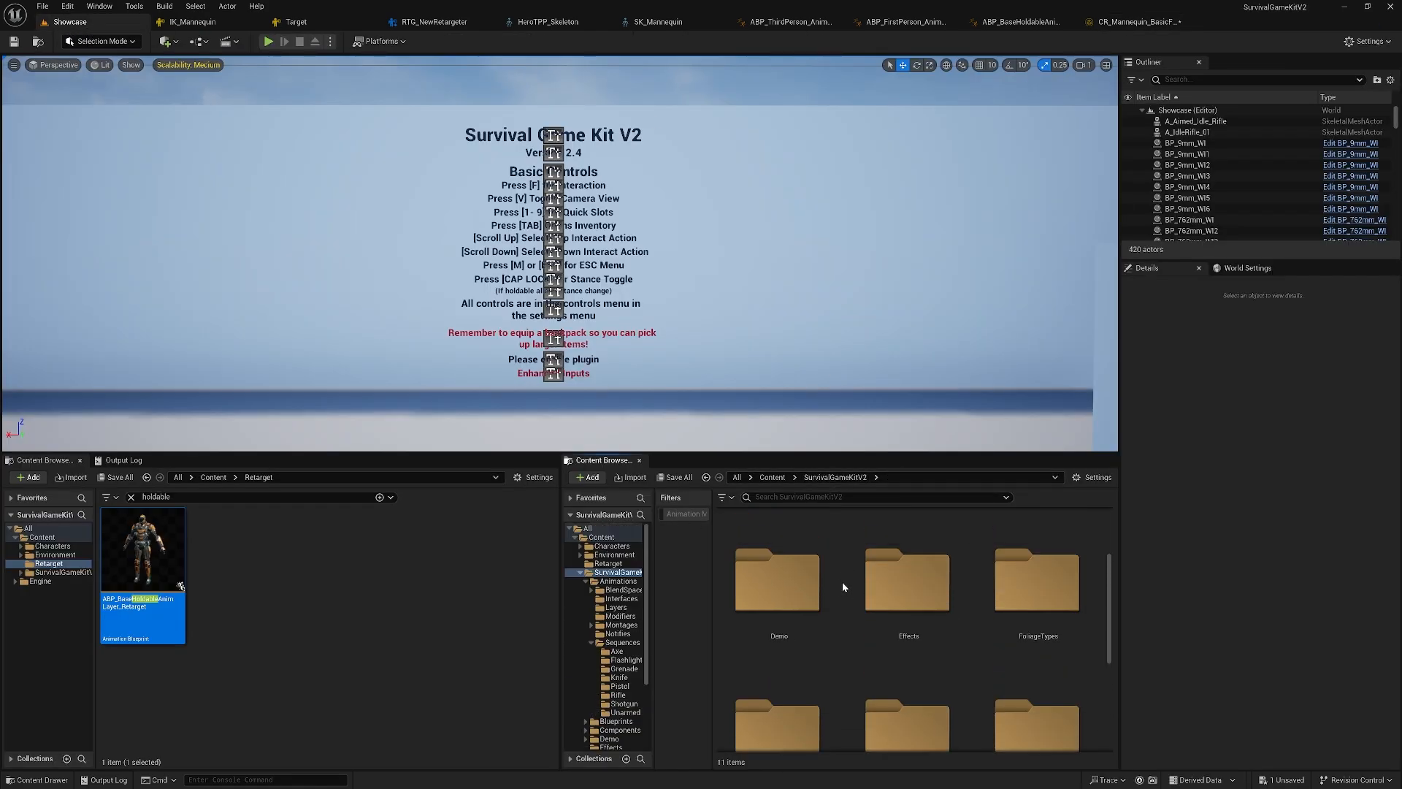
{"action": "double_click", "coordinate": [908, 556]}
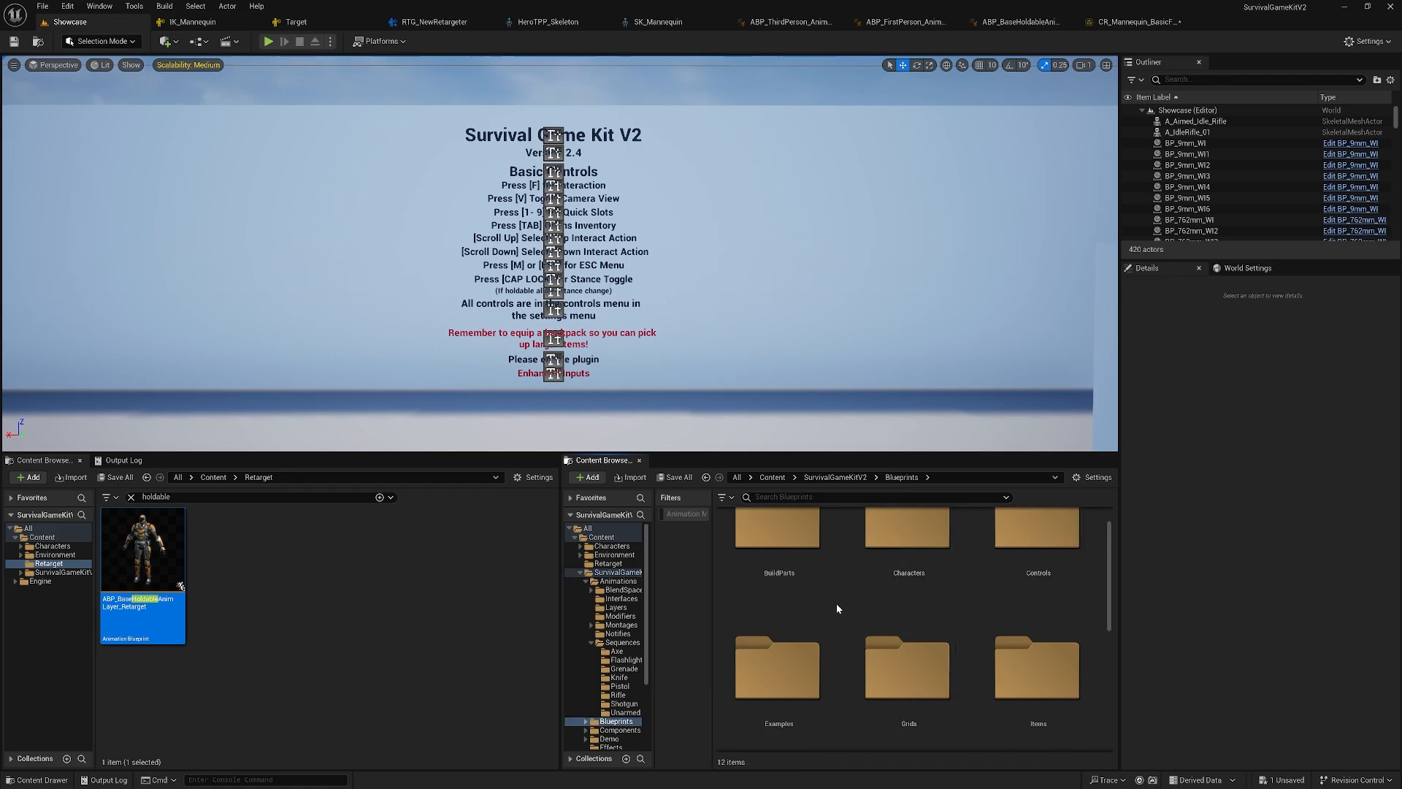
{"action": "double_click", "coordinate": [1037, 668]}
{"action": "left_click", "coordinate": [890, 542]}
{"action": "double_click", "coordinate": [890, 542]}
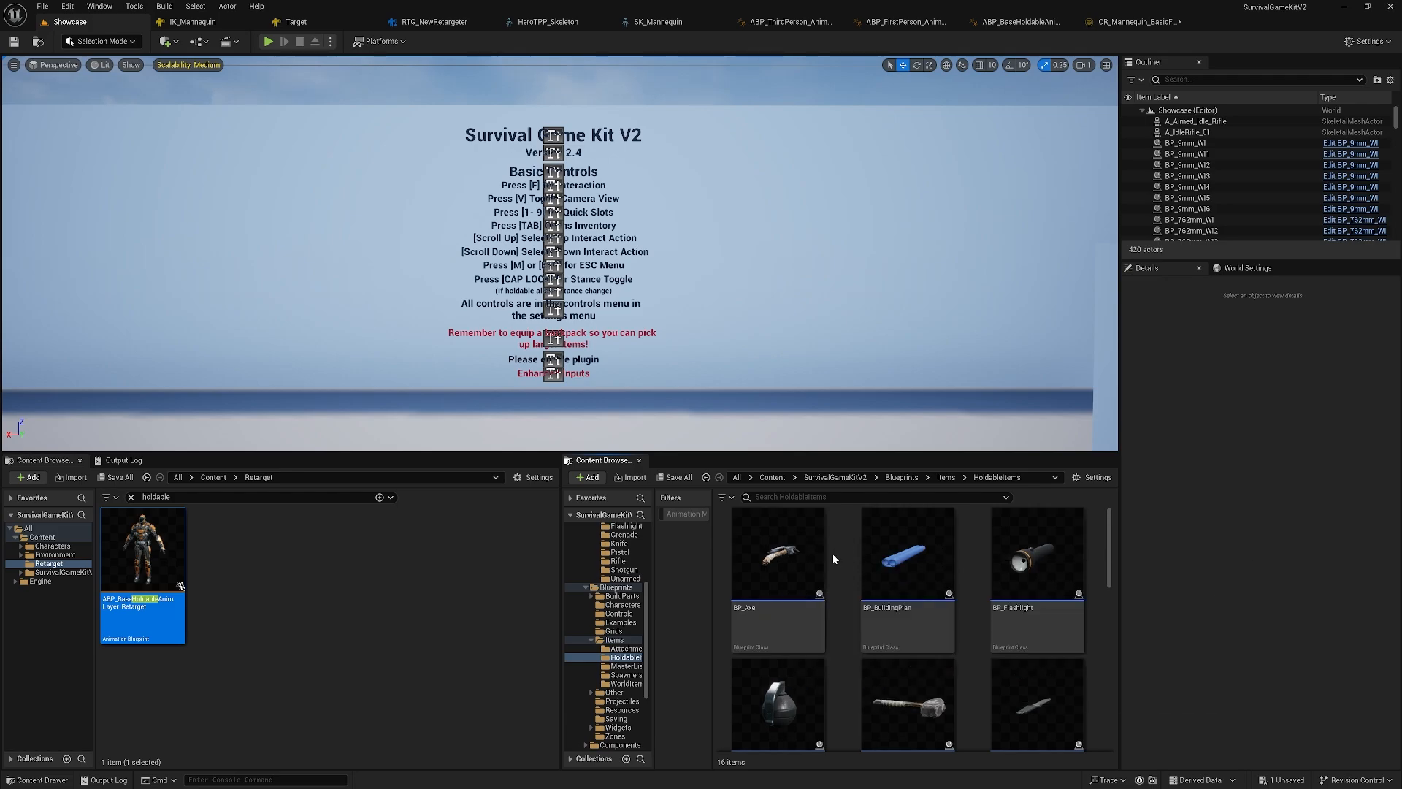
{"action": "double_click", "coordinate": [779, 555]}
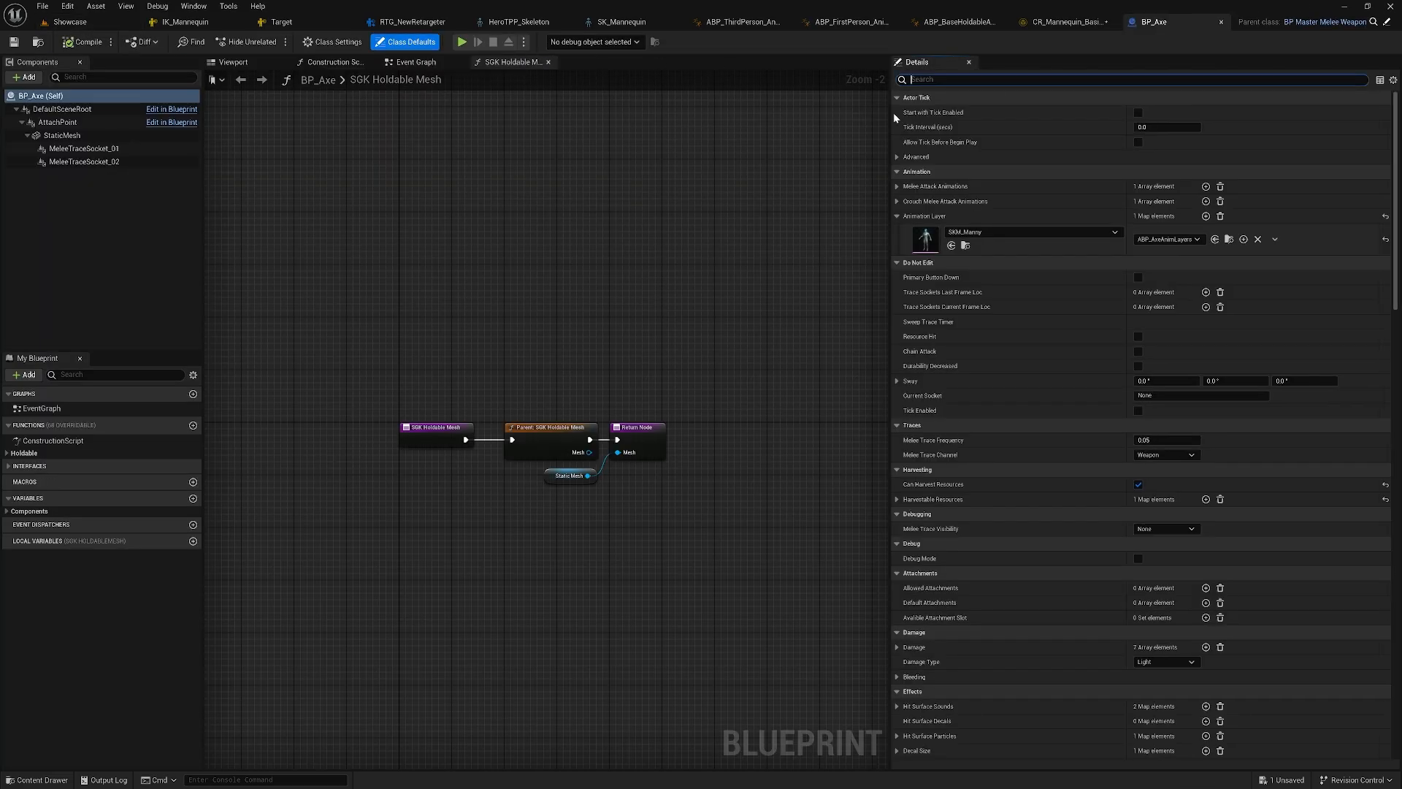
- In BP_Axe's class defaults, set the Animation Layer entry for SKM_Manny to ABP_AxeAnimLayers_Retarget
{"action": "type", "text": "animation layer"}
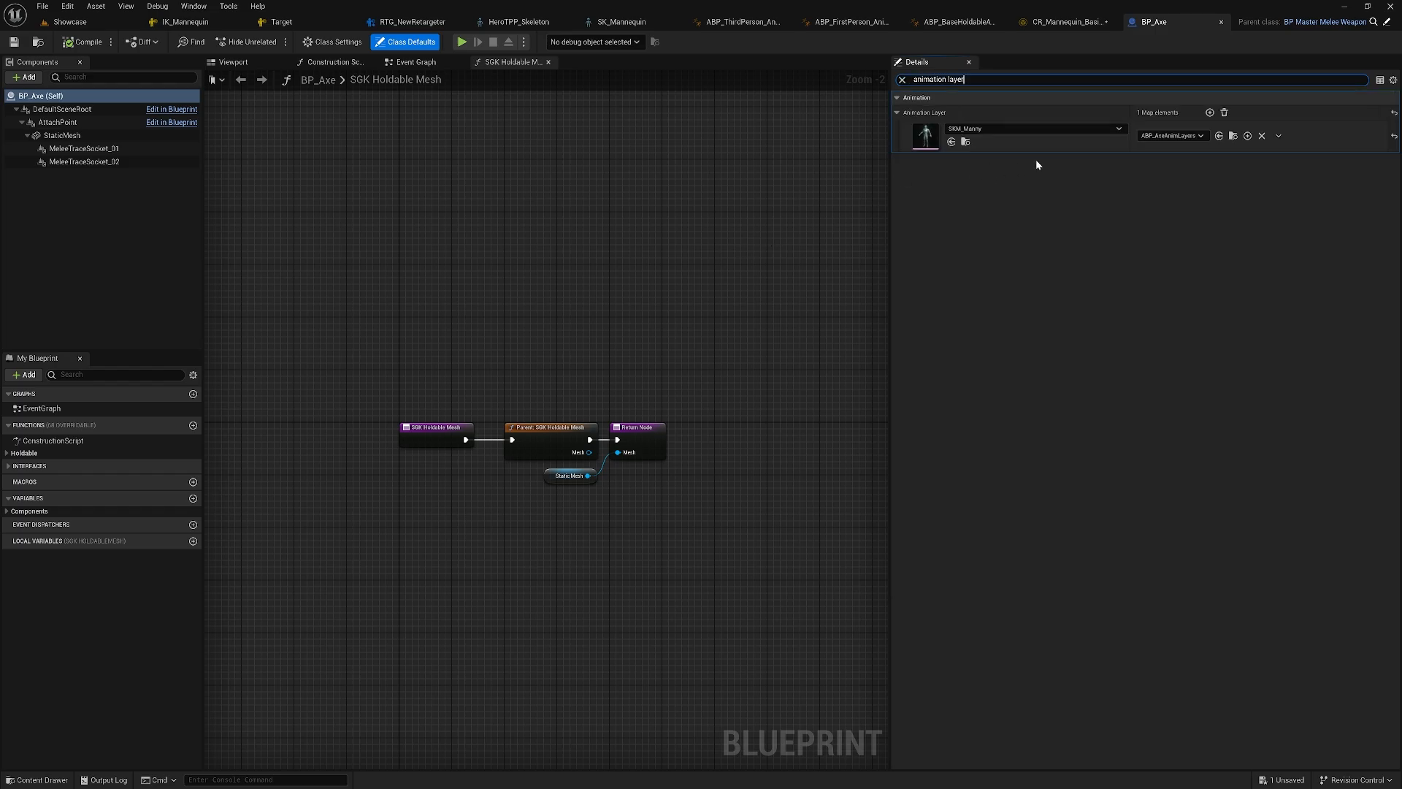
{"action": "left_click", "coordinate": [1177, 136]}
{"action": "type", "text": "axe"}
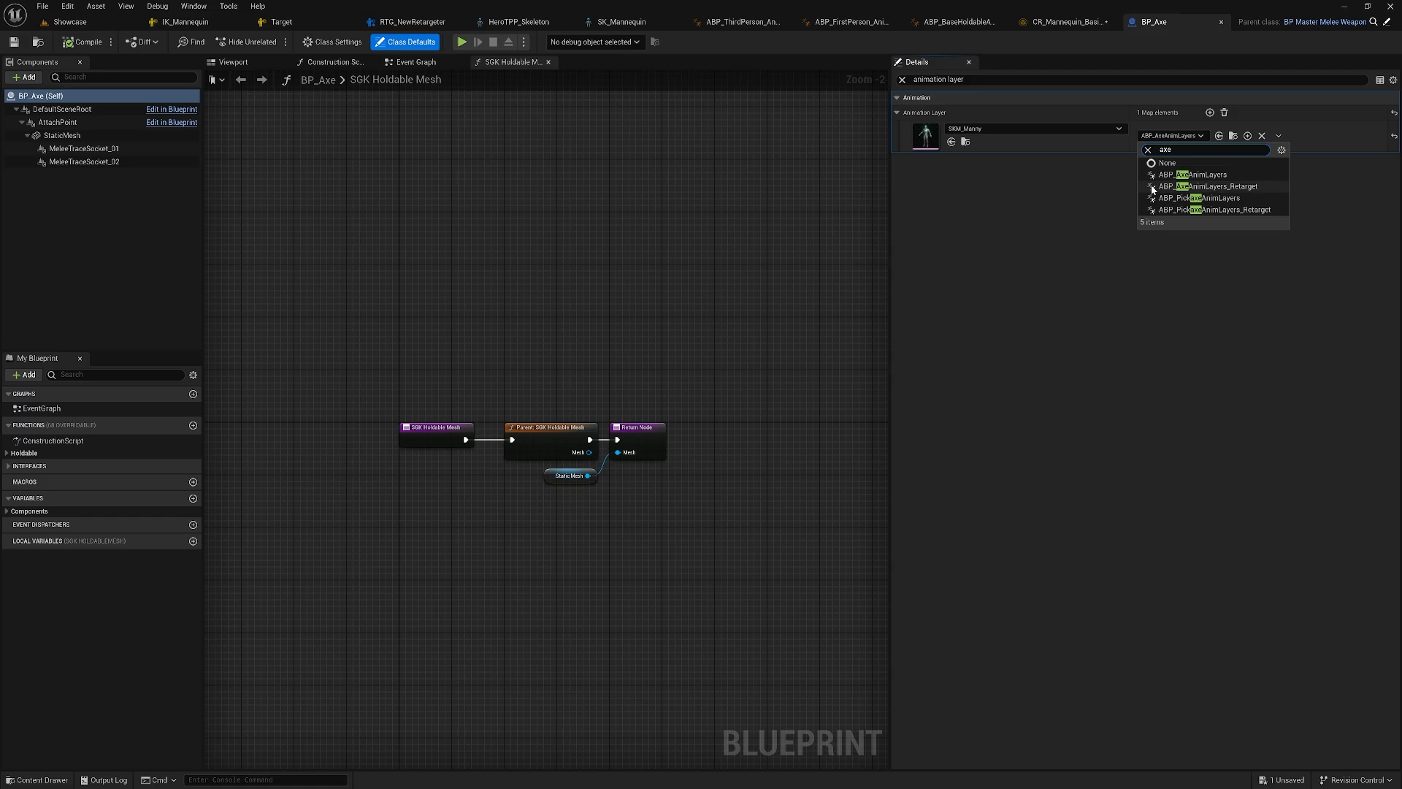
{"action": "left_click", "coordinate": [1241, 187]}
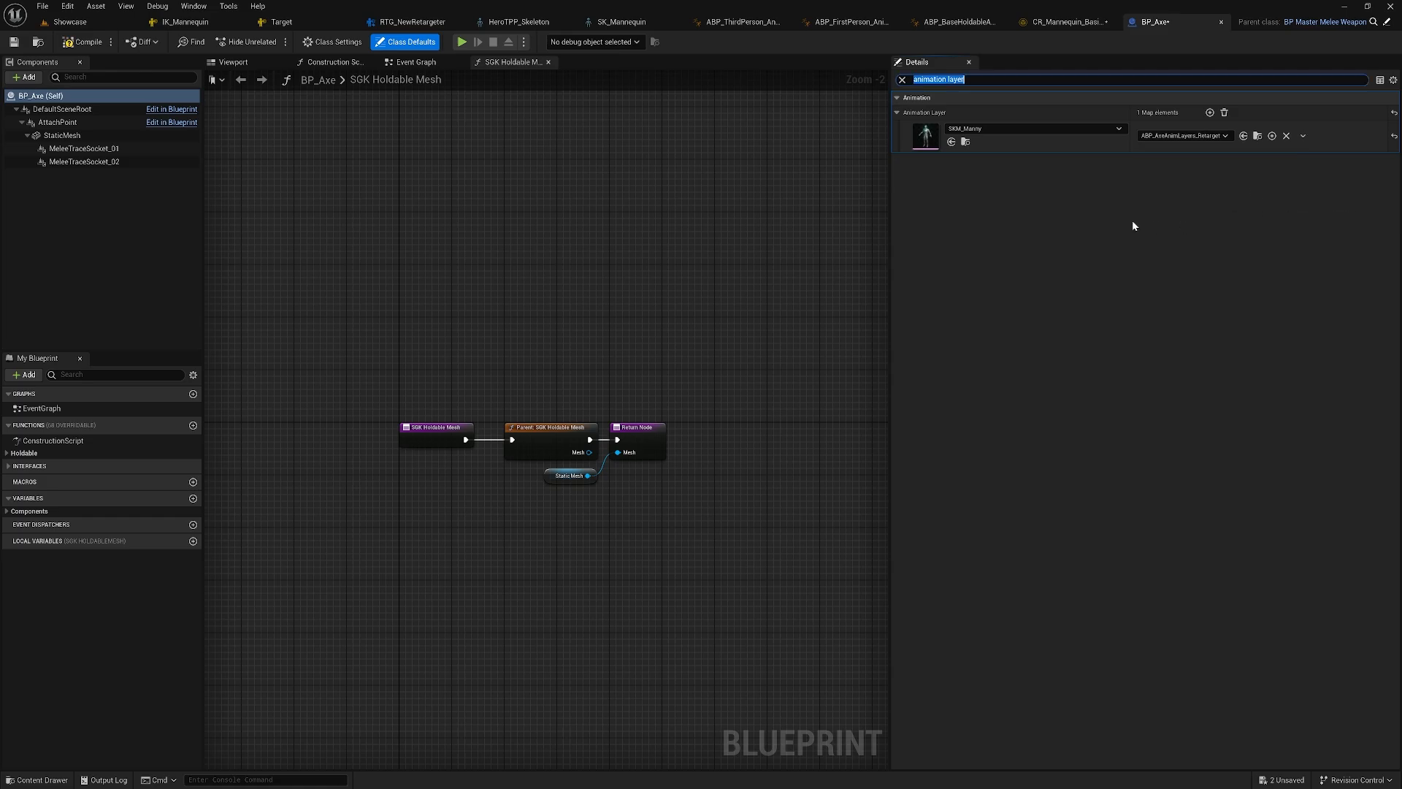
- Return to the Showcase level and browse to the SurvivalGameKitV2 Animations/Montages folder
{"action": "left_click", "coordinate": [69, 22]}
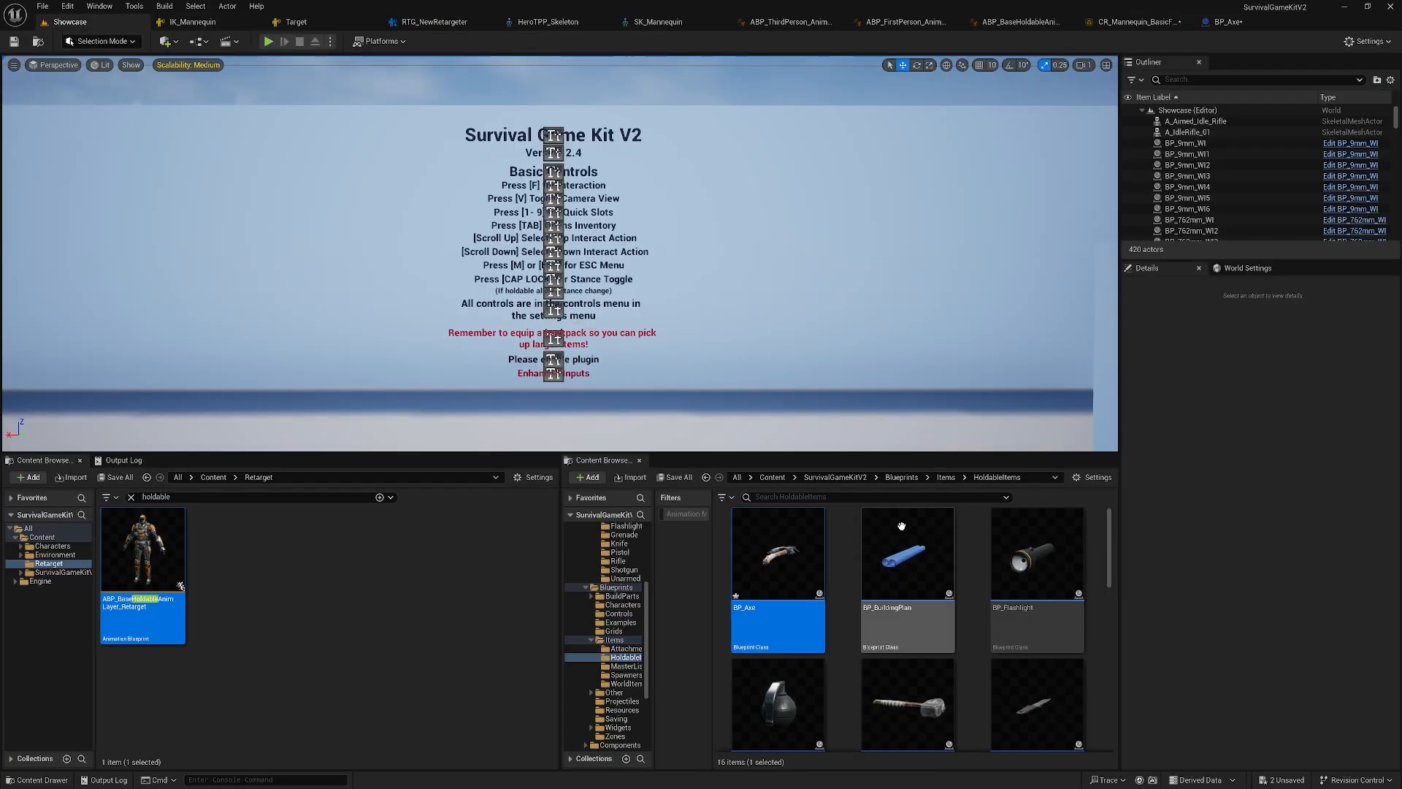
{"action": "left_click", "coordinate": [973, 558]}
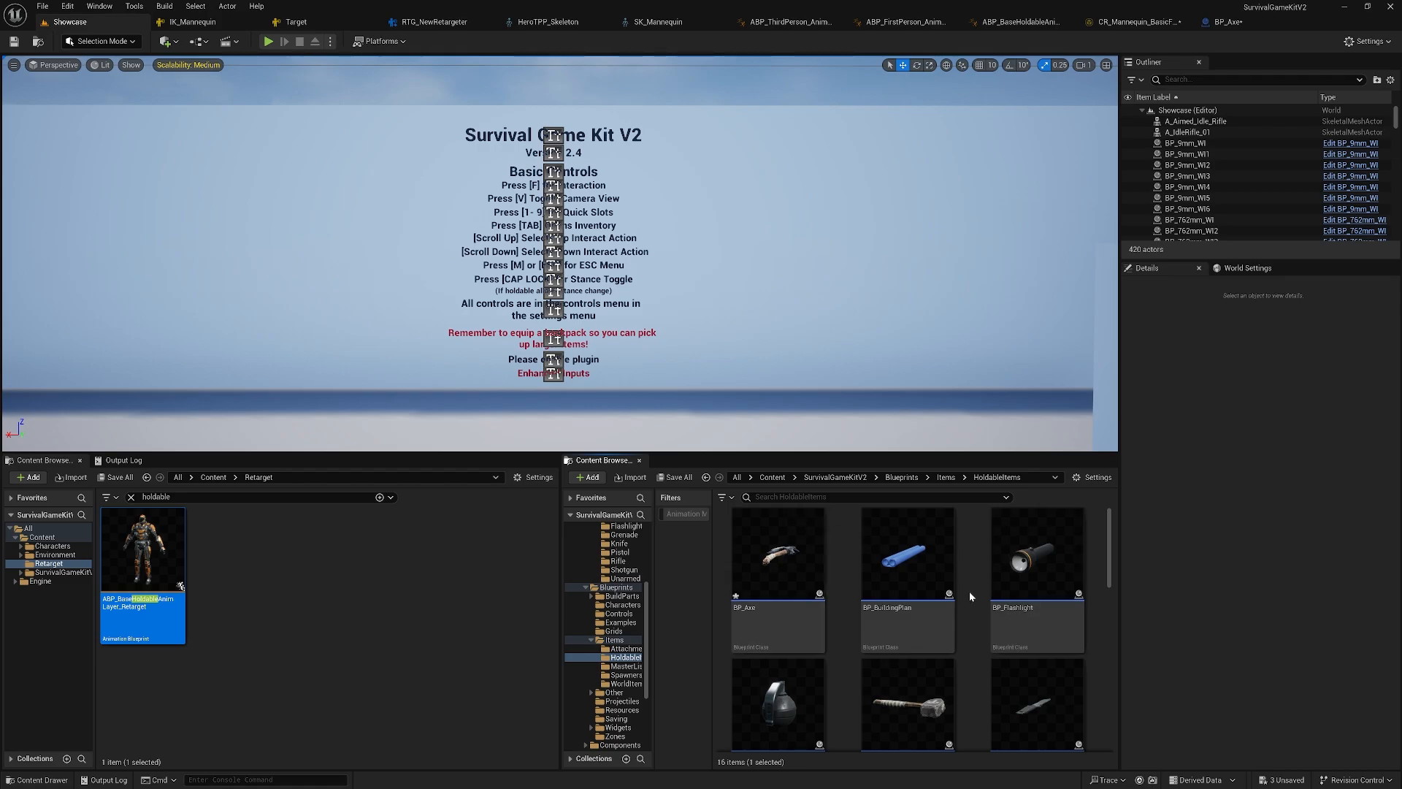
{"action": "left_click", "coordinate": [836, 477]}
{"action": "scroll", "coordinate": [845, 567], "scroll_direction": "down", "scroll_amount": 1}
{"action": "scroll", "coordinate": [845, 567], "scroll_direction": "up", "scroll_amount": 1}
{"action": "double_click", "coordinate": [781, 542]}
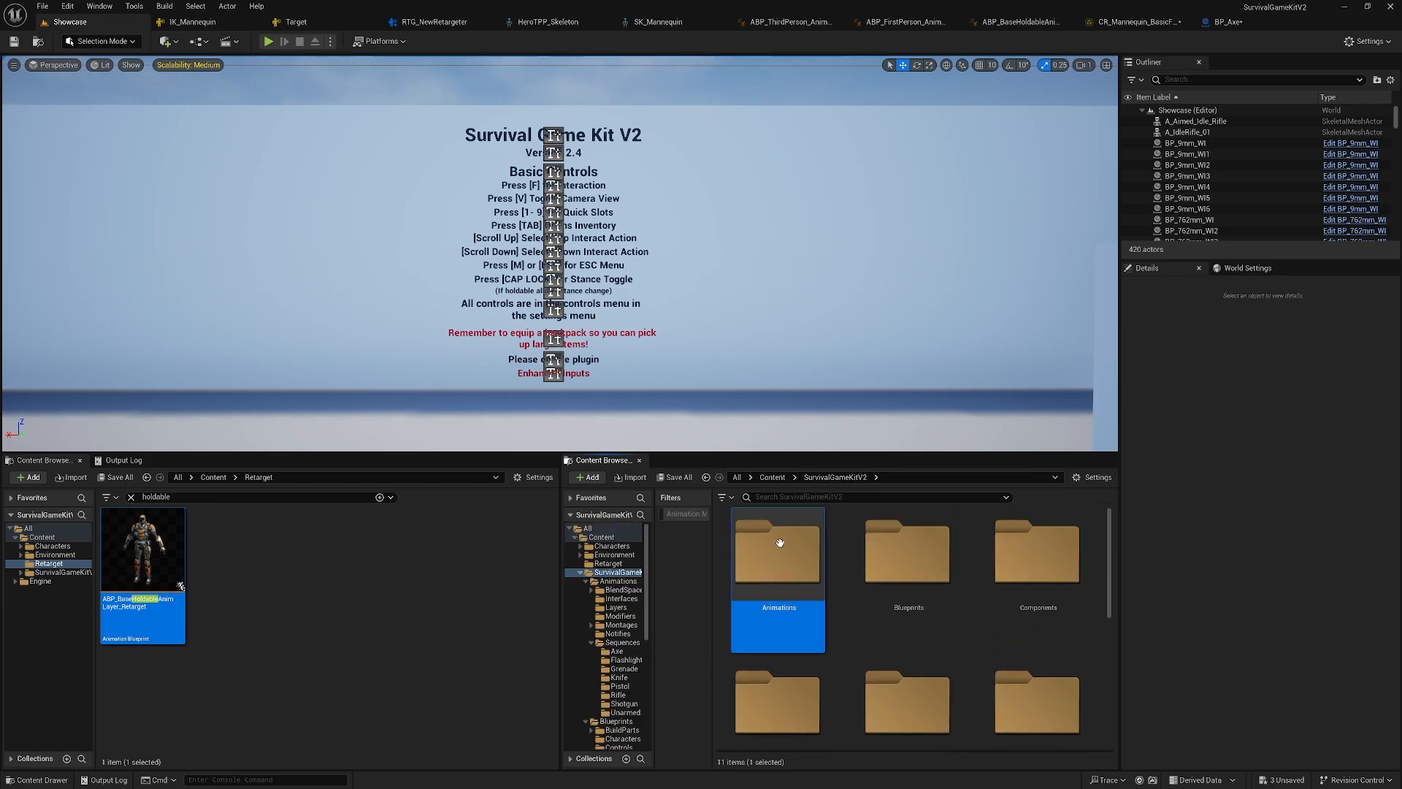
{"action": "scroll", "coordinate": [842, 566], "scroll_direction": "down", "scroll_amount": 1}
{"action": "double_click", "coordinate": [909, 619]}
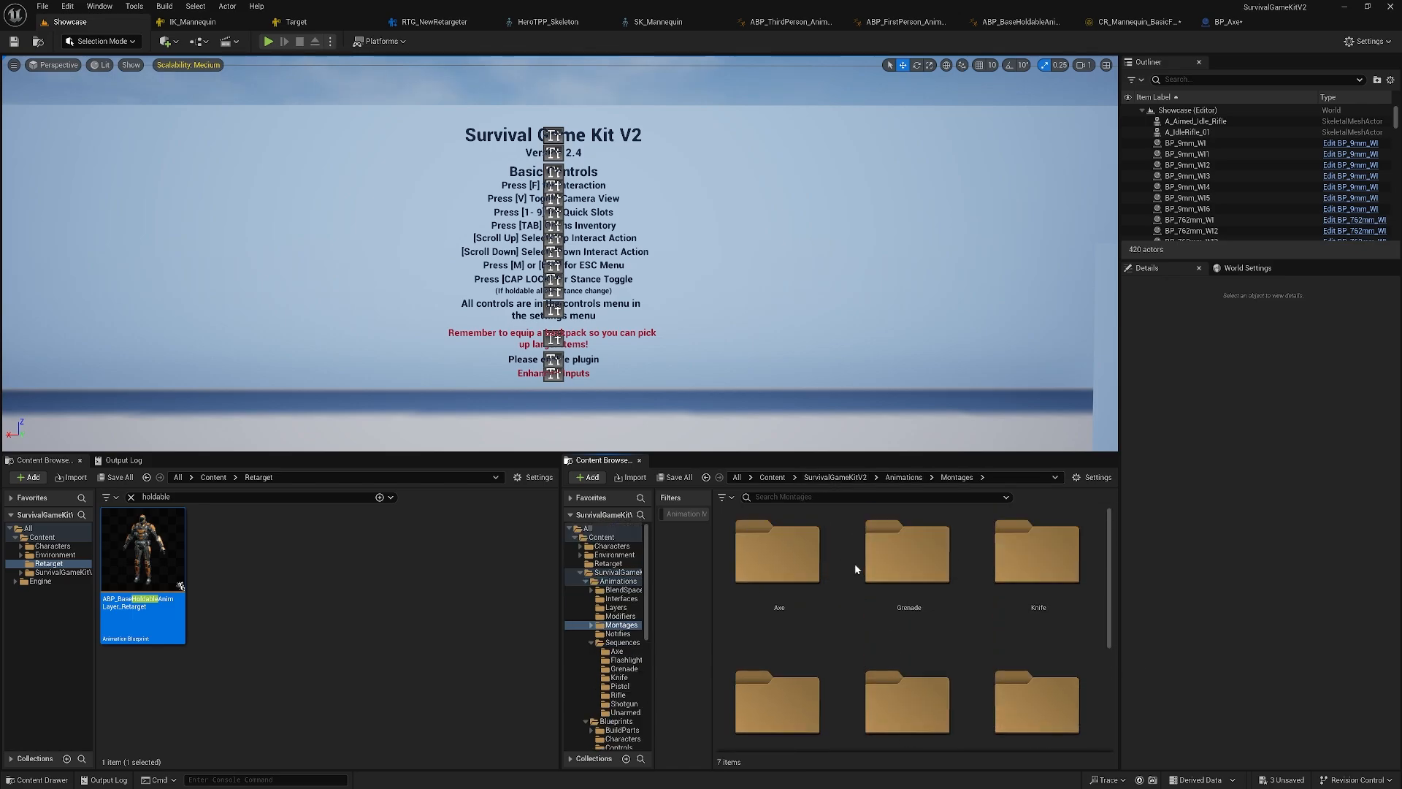
- Filter the Montages folder by Animation Montage and look through the listed montages
{"action": "left_click", "coordinate": [730, 500]}
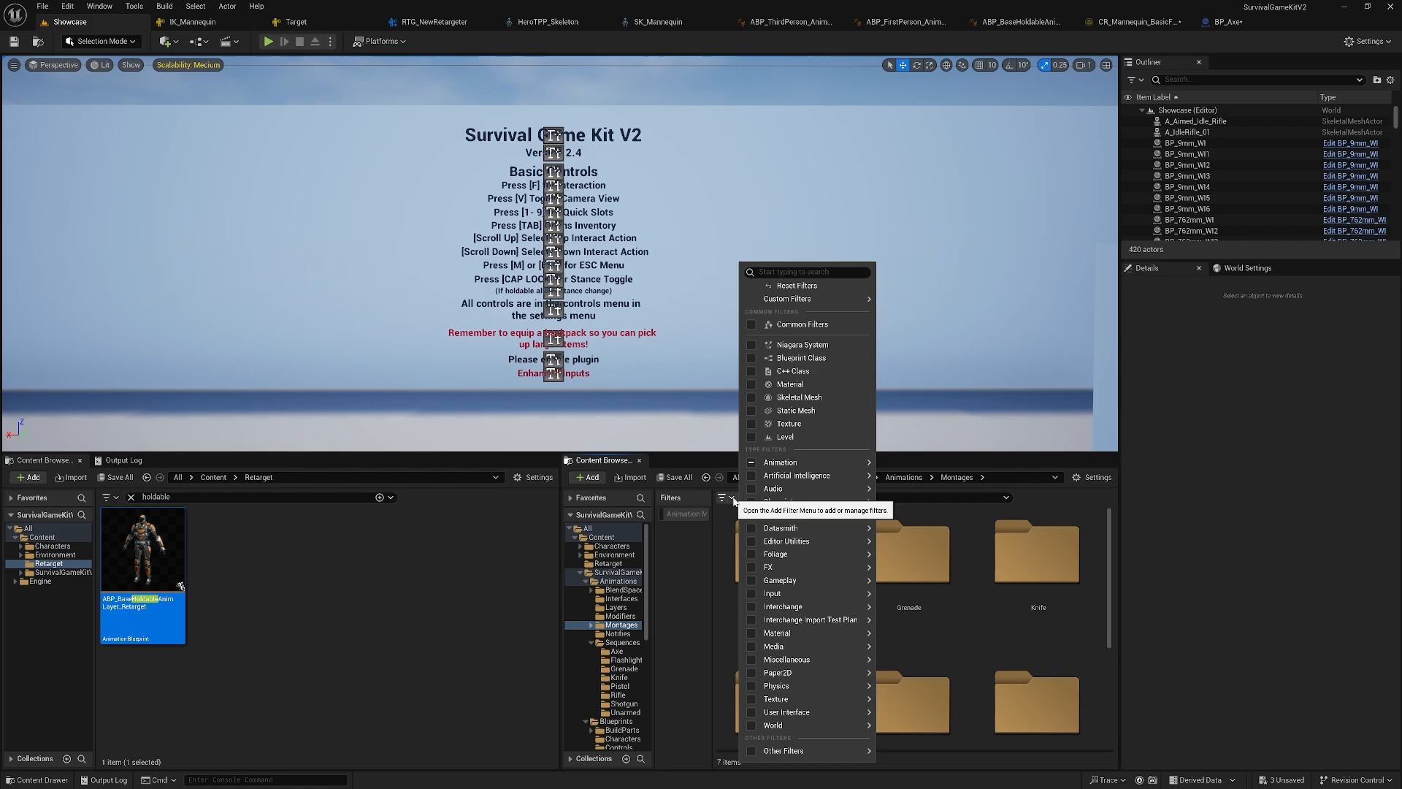
{"action": "mouse_move", "coordinate": [853, 463]}
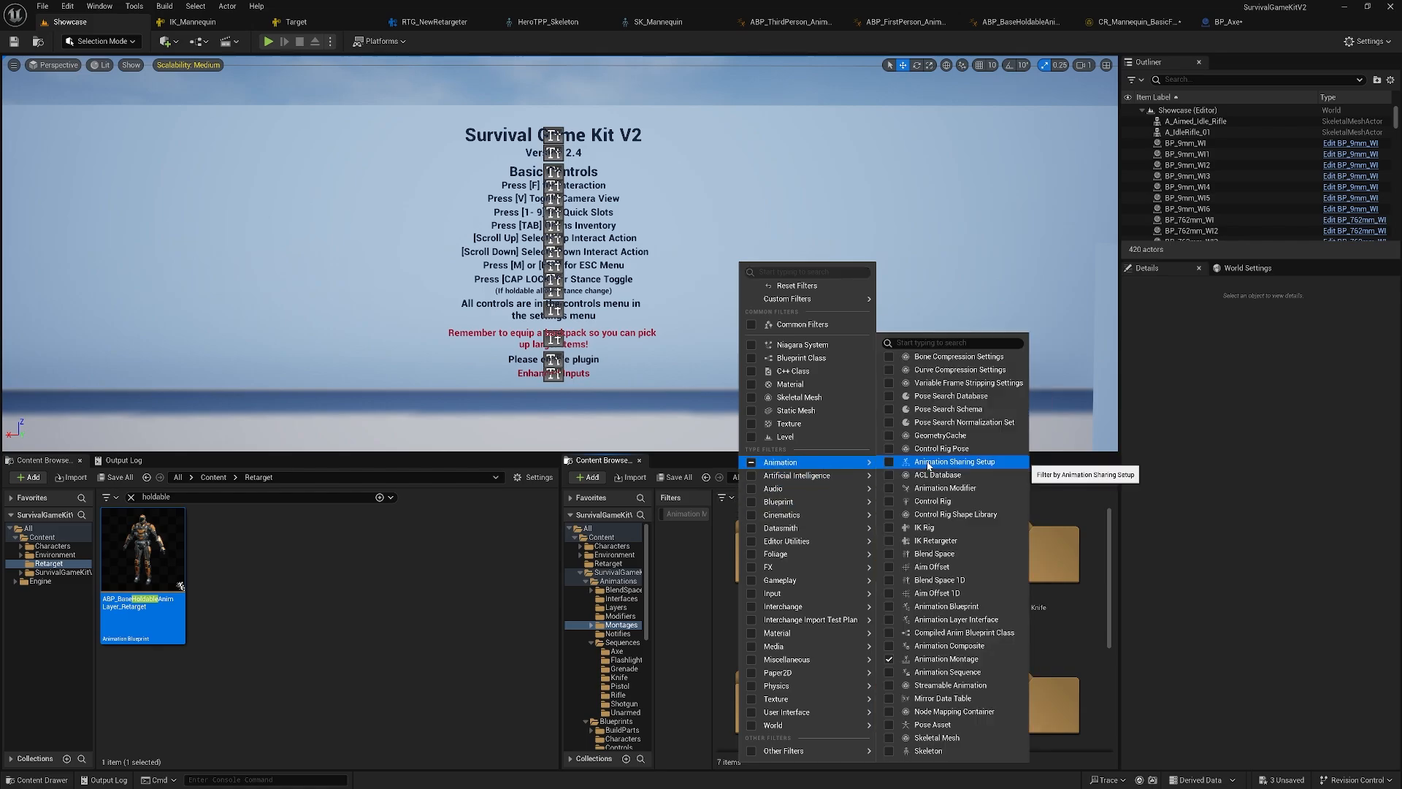
{"action": "type", "text": "montage"}
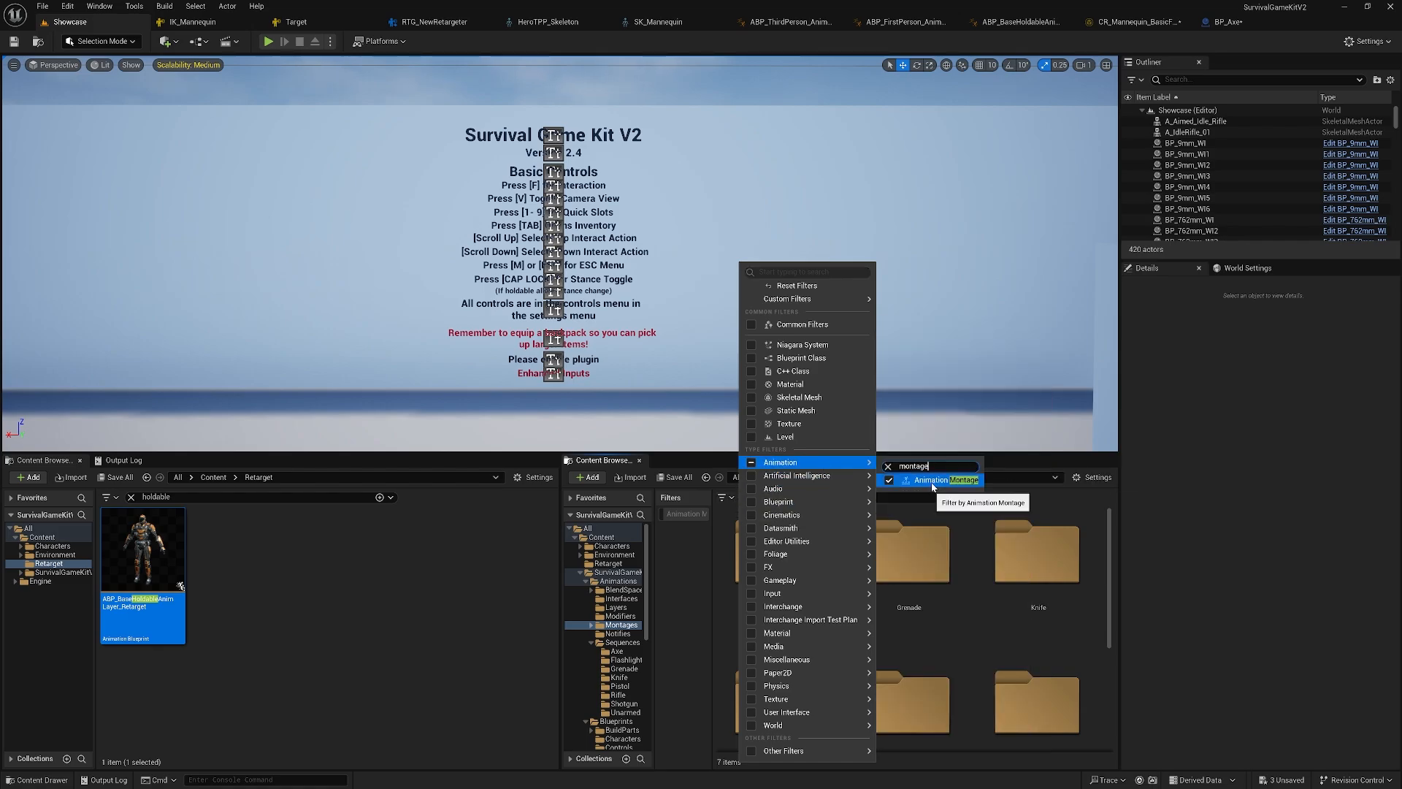
{"action": "left_click", "coordinate": [677, 539]}
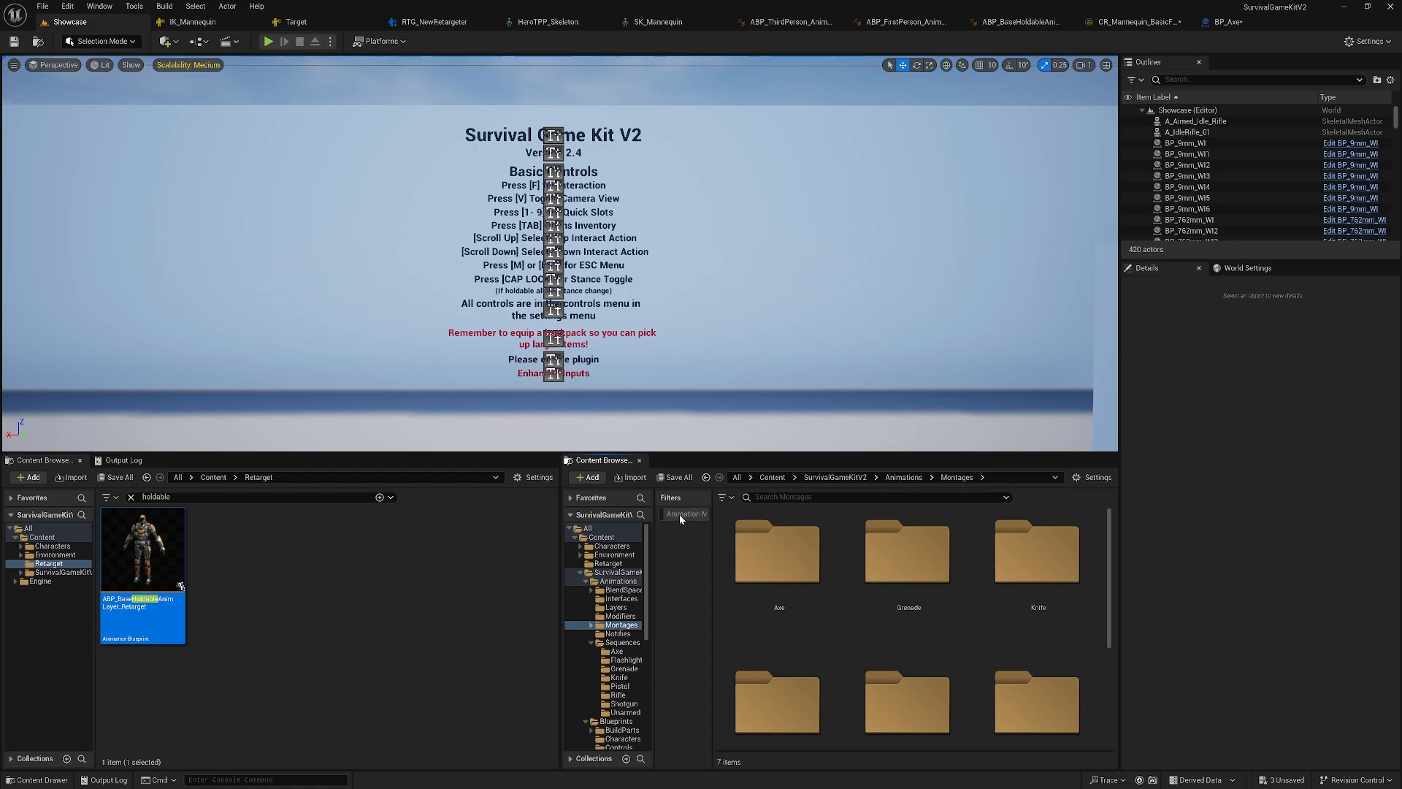
{"action": "left_click", "coordinate": [680, 514]}
{"action": "scroll", "coordinate": [1106, 652], "scroll_direction": "down", "scroll_amount": 5}
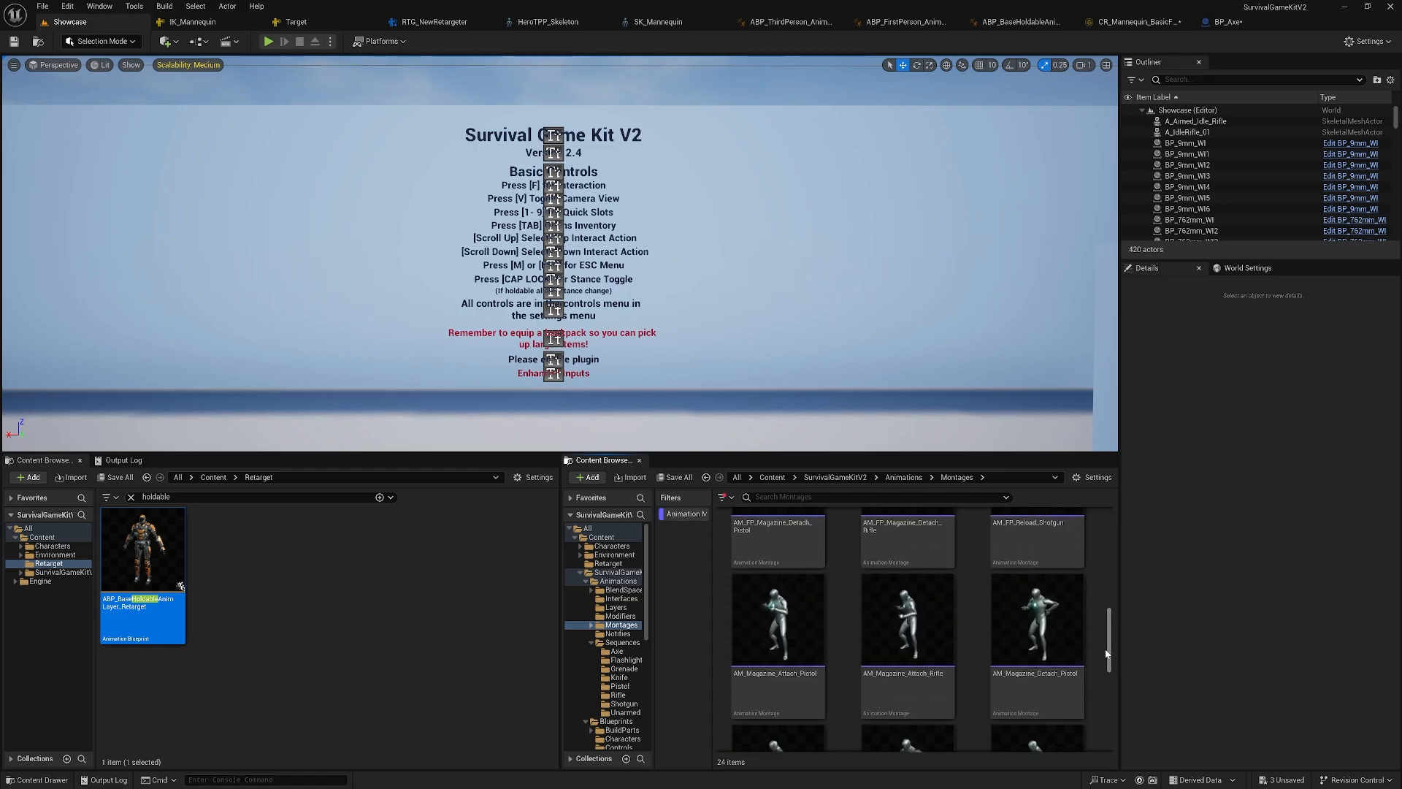
{"action": "left_click_drag", "start_coordinate": [1107, 652], "coordinate": [1105, 546]}
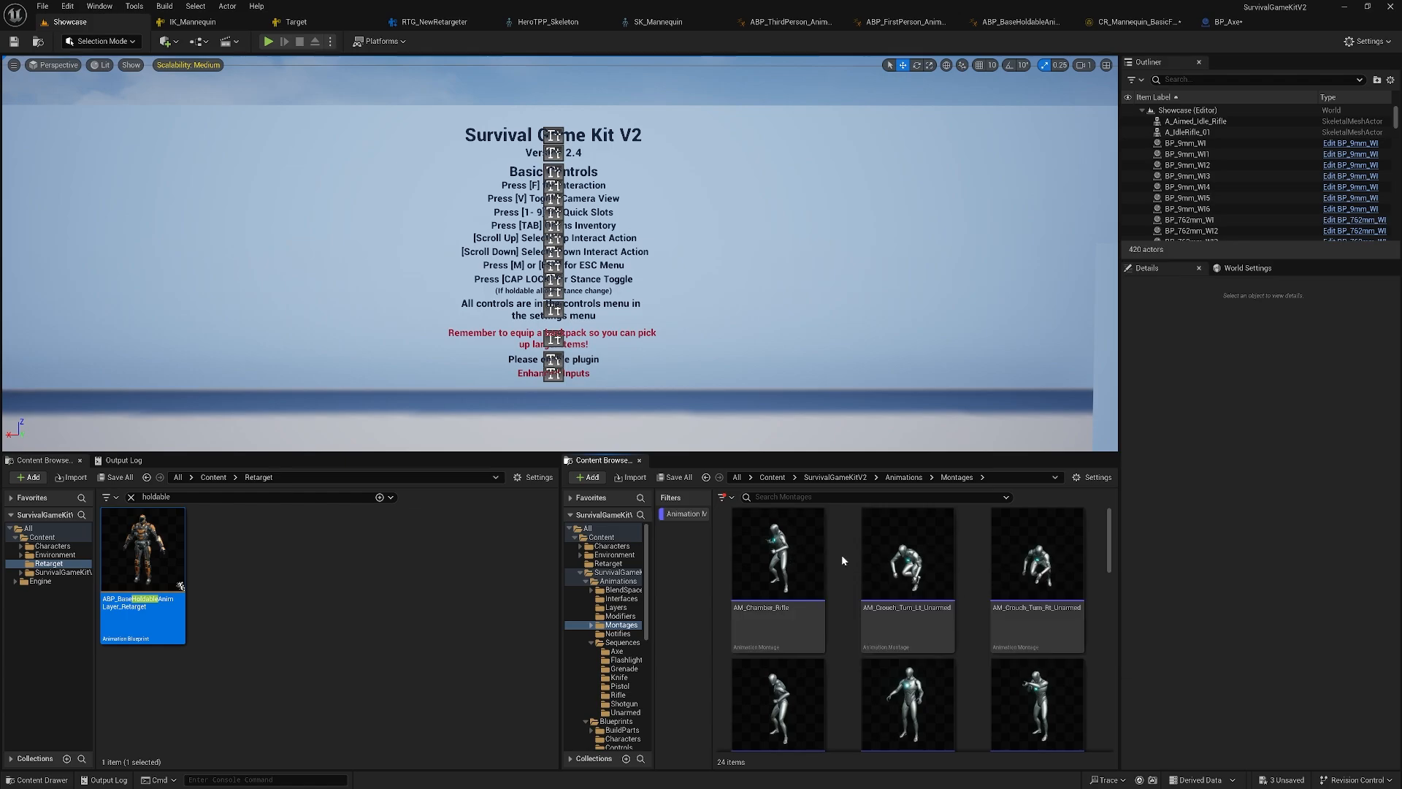
- Copy the name of the AM_Chamber_Rifle montage without renaming it
{"action": "right_click", "coordinate": [772, 549]}
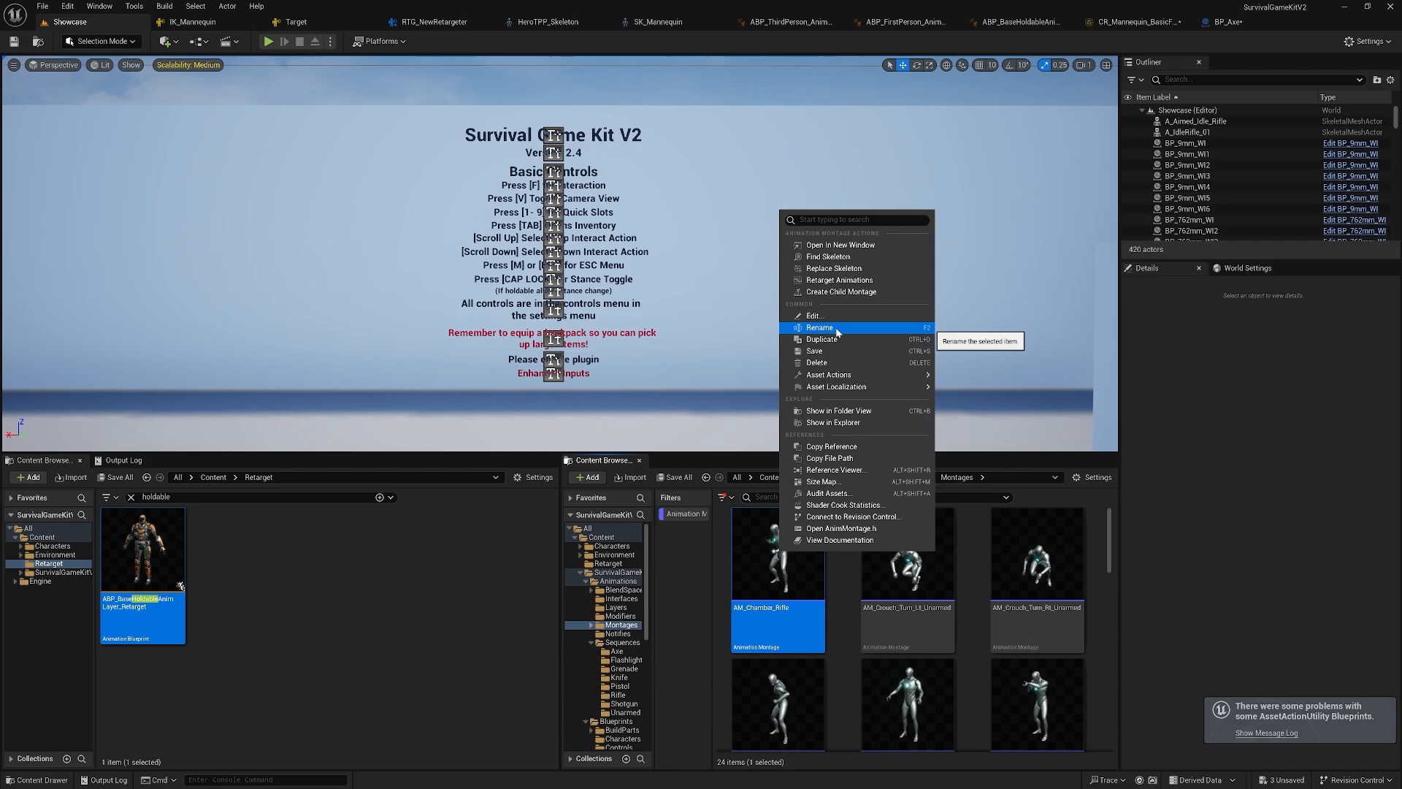
{"action": "left_click", "coordinate": [836, 329]}
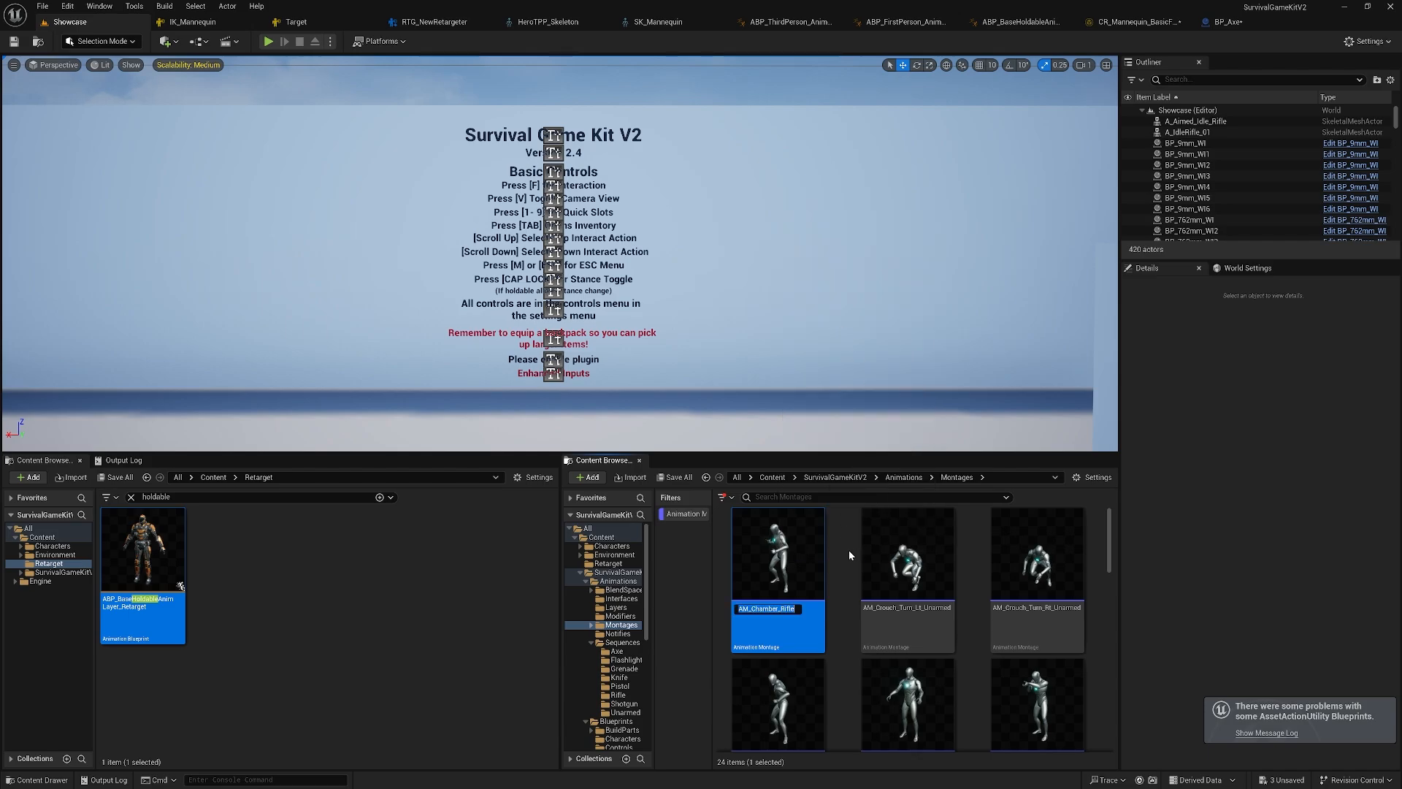
{"action": "left_click", "coordinate": [853, 551]}
- Delete the AM_Chamber_Rifle montage, replacing its references with AM_Chamber_Rifle_Retarget, and save the affected assets
{"action": "left_click", "coordinate": [775, 546]}
{"action": "key", "text": "Delete"}
{"action": "left_click", "coordinate": [618, 543]}
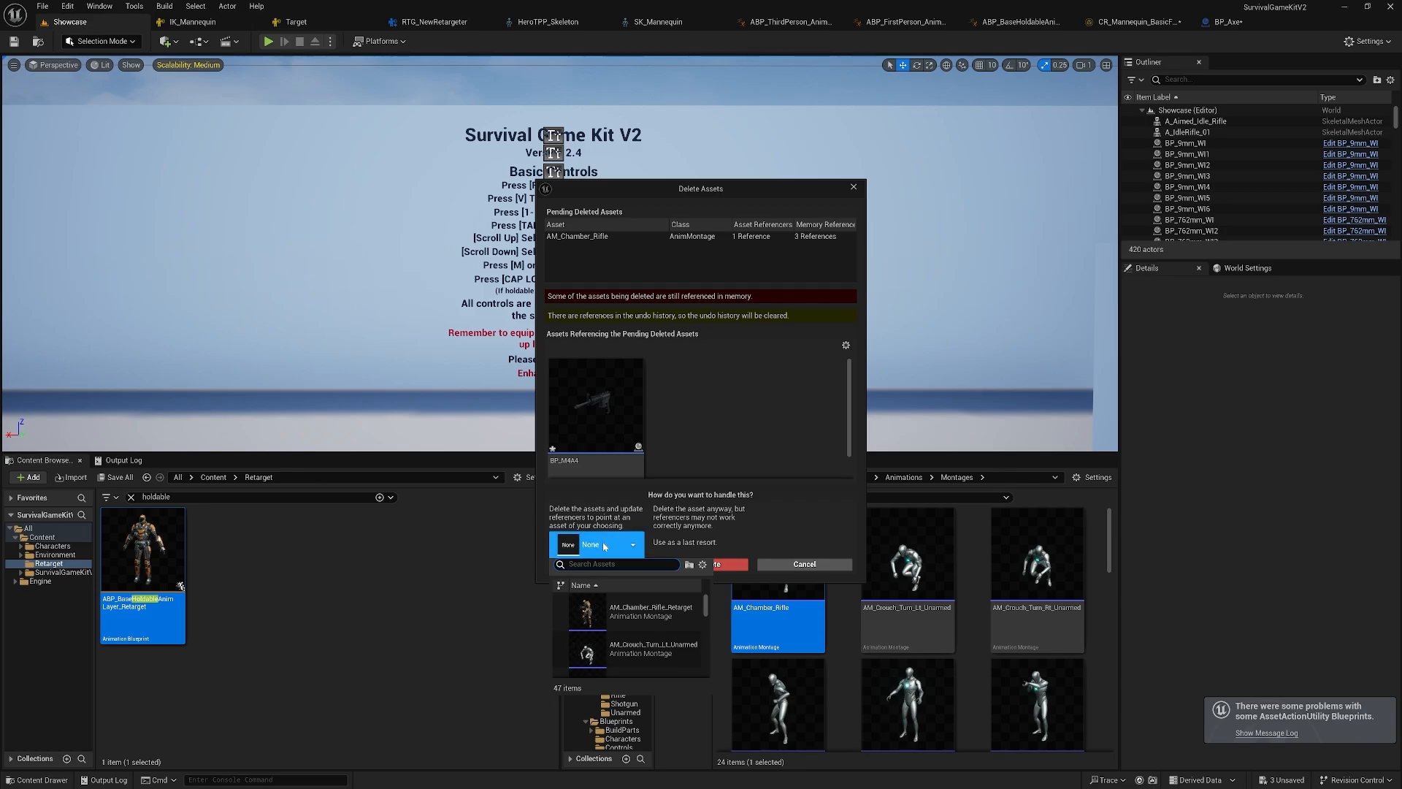
{"action": "left_click", "coordinate": [602, 546]}
{"action": "left_click", "coordinate": [629, 546]}
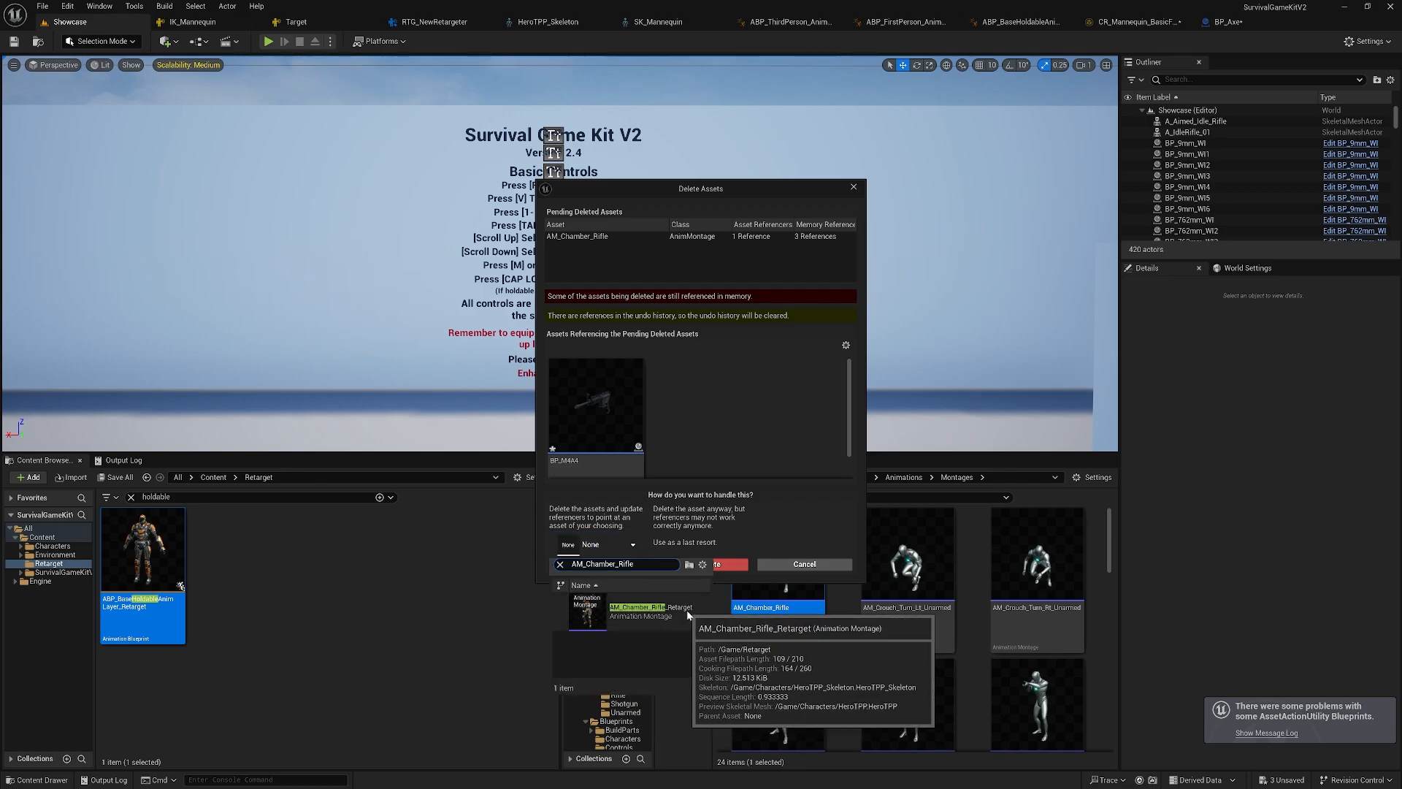
{"action": "left_click", "coordinate": [647, 611]}
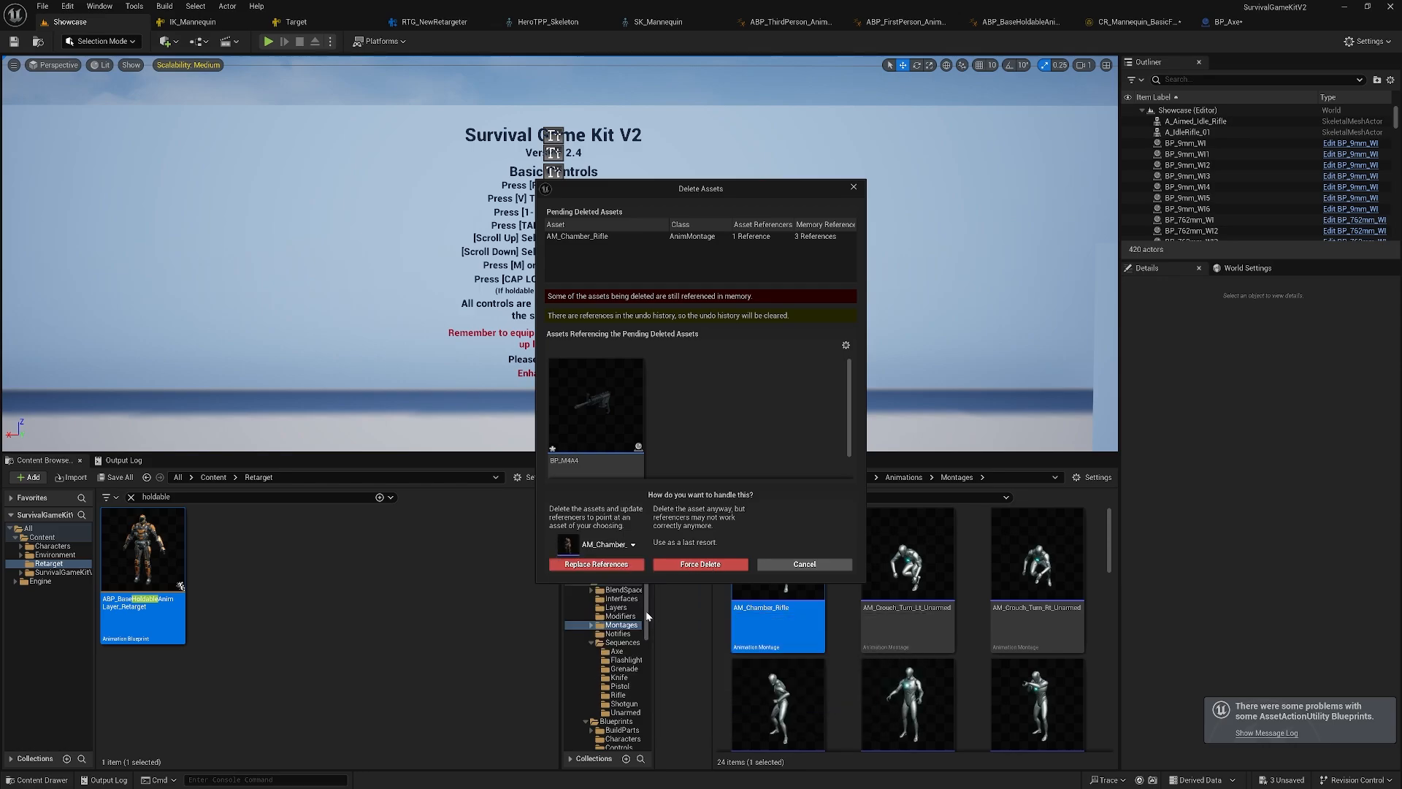
{"action": "left_click", "coordinate": [593, 565]}
{"action": "left_click", "coordinate": [755, 419]}
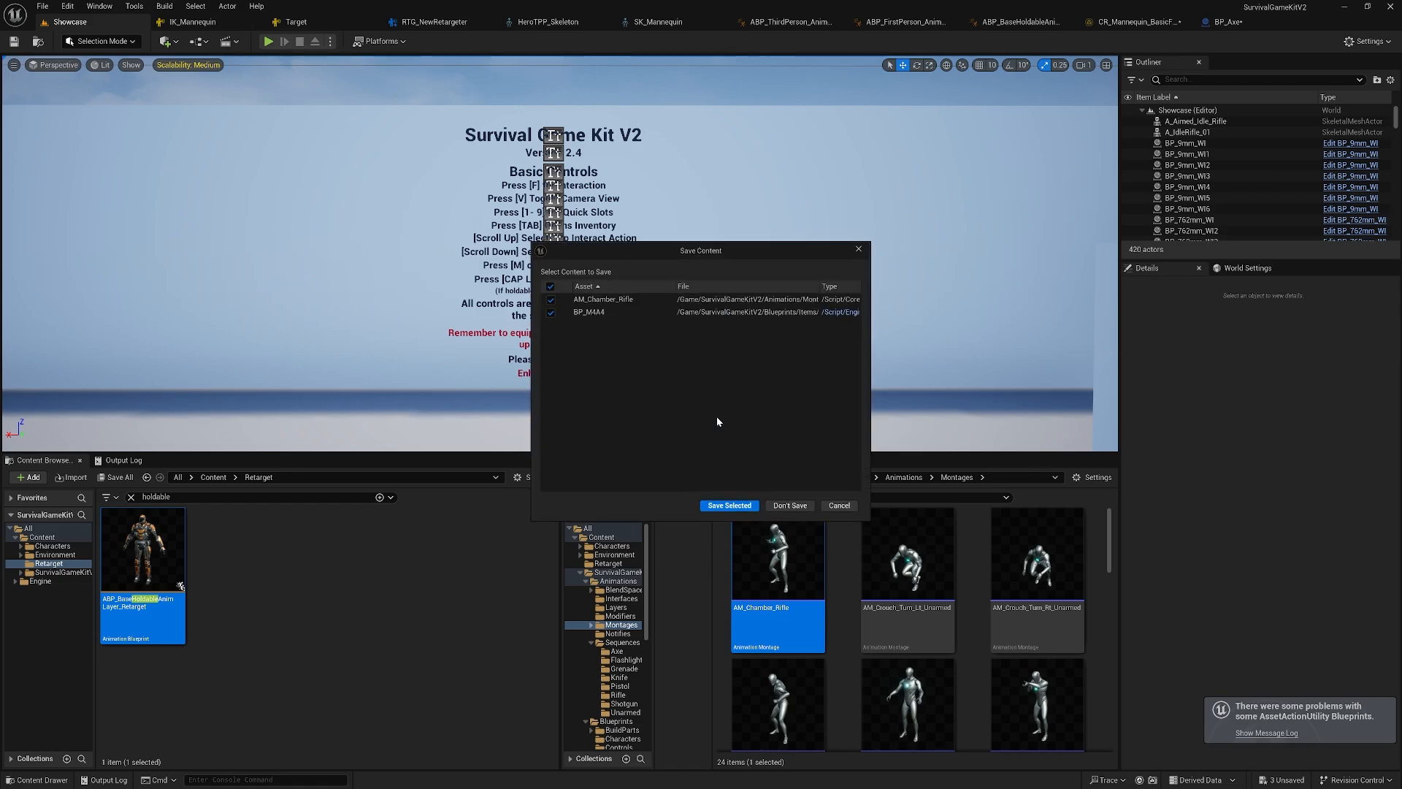
{"action": "left_click", "coordinate": [728, 511]}
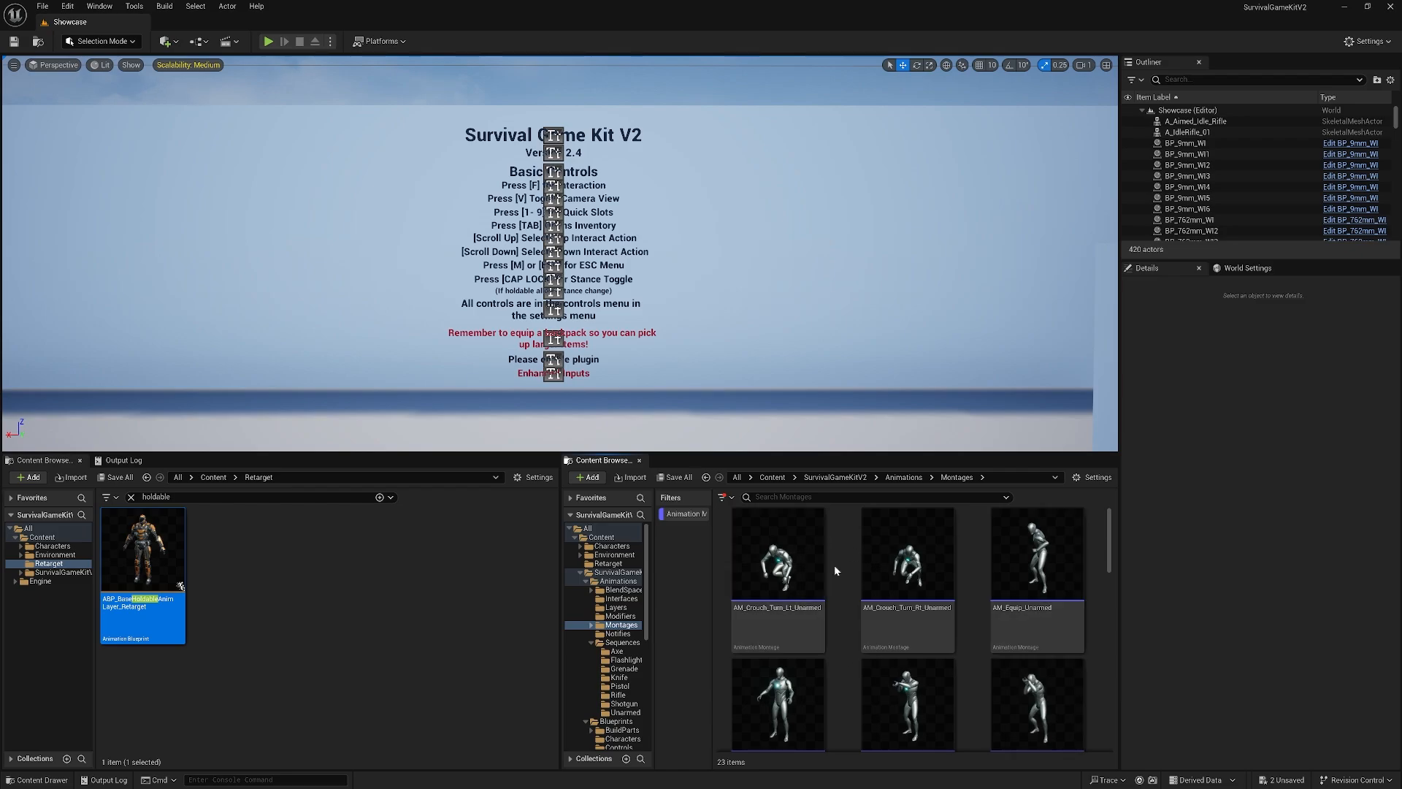
- Copy the name of the AM_Crouch_Turn_Lt_Unarmed montage without renaming it
{"action": "right_click", "coordinate": [777, 541]}
{"action": "left_click", "coordinate": [818, 330]}
{"action": "key", "text": "ctrl+c"}
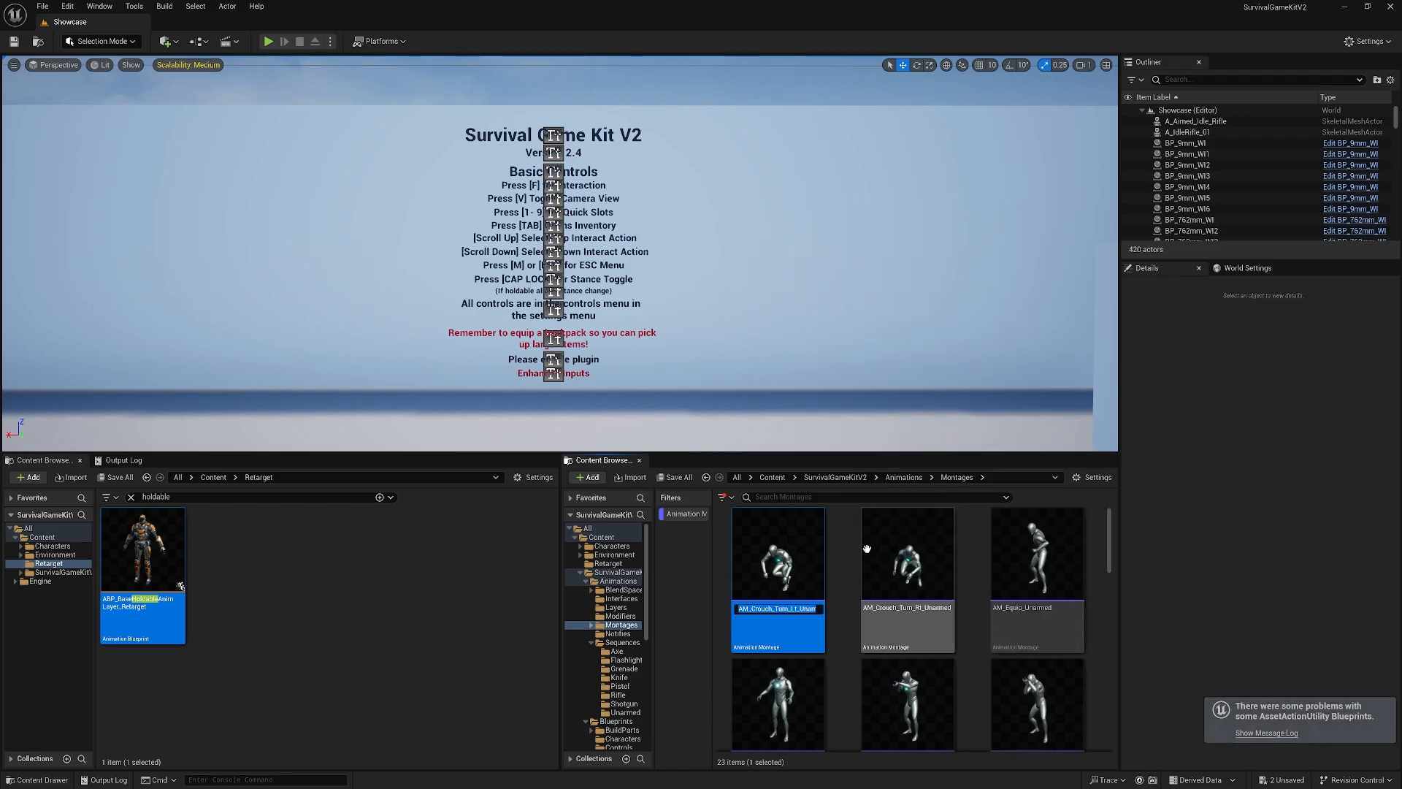
{"action": "key", "text": "Escape"}
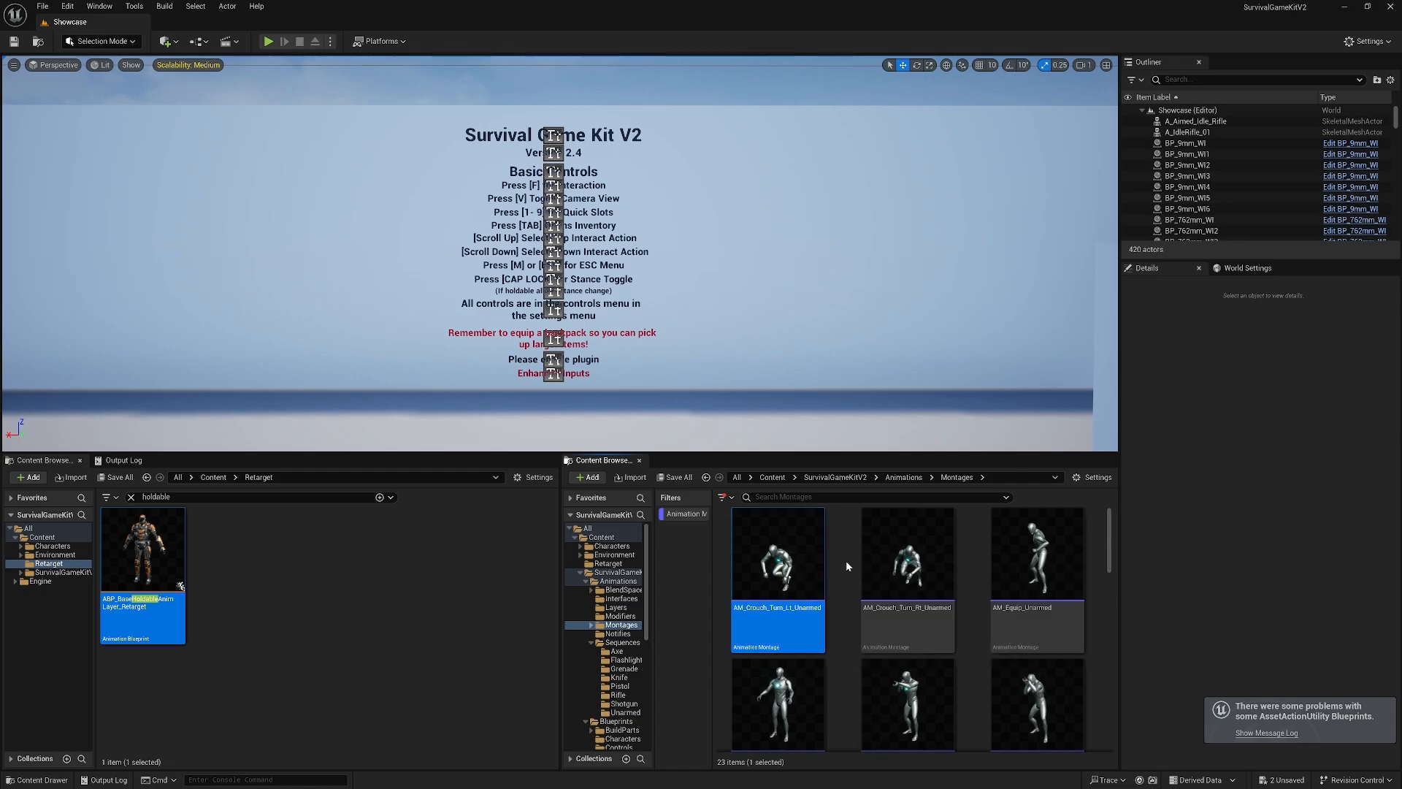
- Delete the AM_Crouch_Turn_Lt_Unarmed montage, replacing its references with AM_Crouch_Turn_Lt_Unarmed_Retarget
{"action": "key", "text": "Delete"}
{"action": "left_click", "coordinate": [610, 546]}
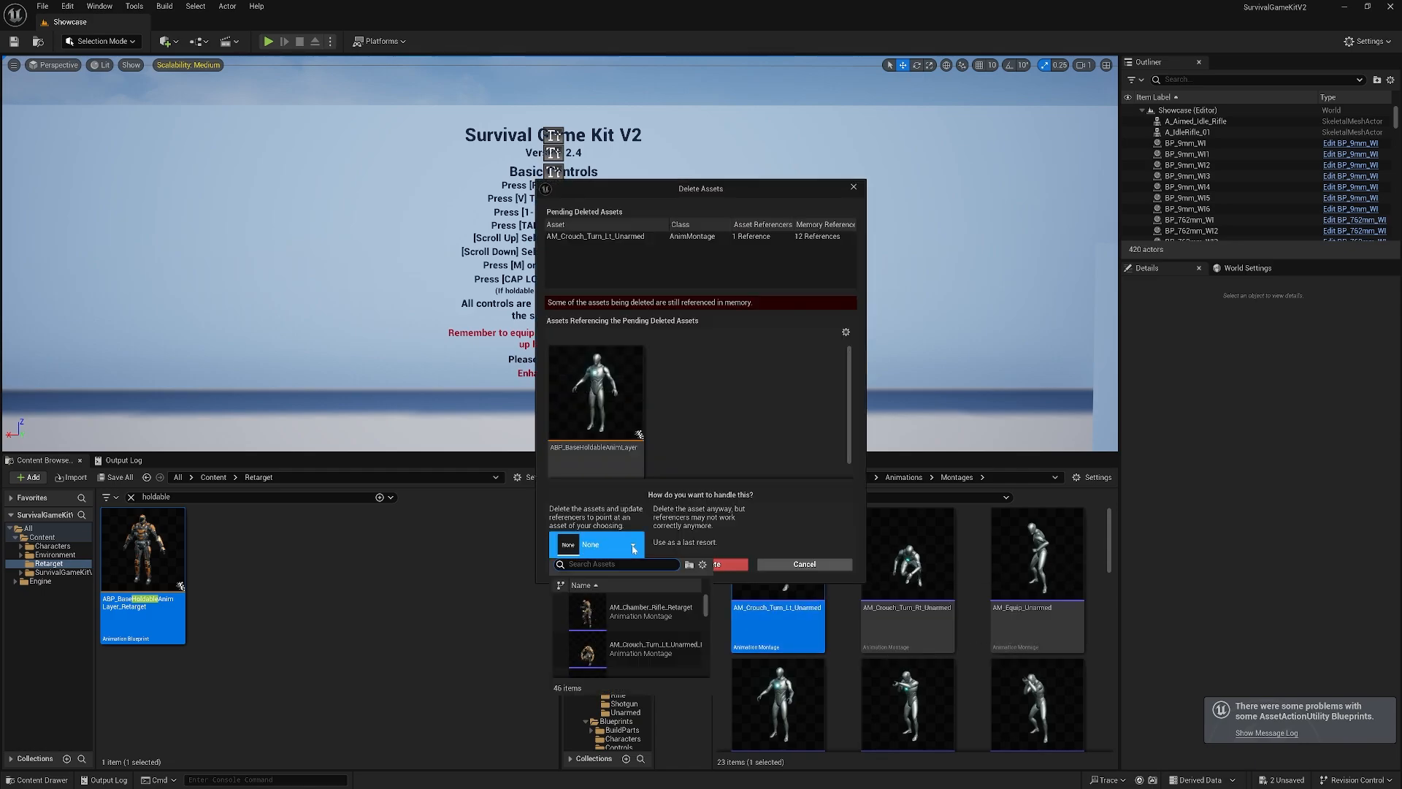
{"action": "key", "text": "ctrl+v"}
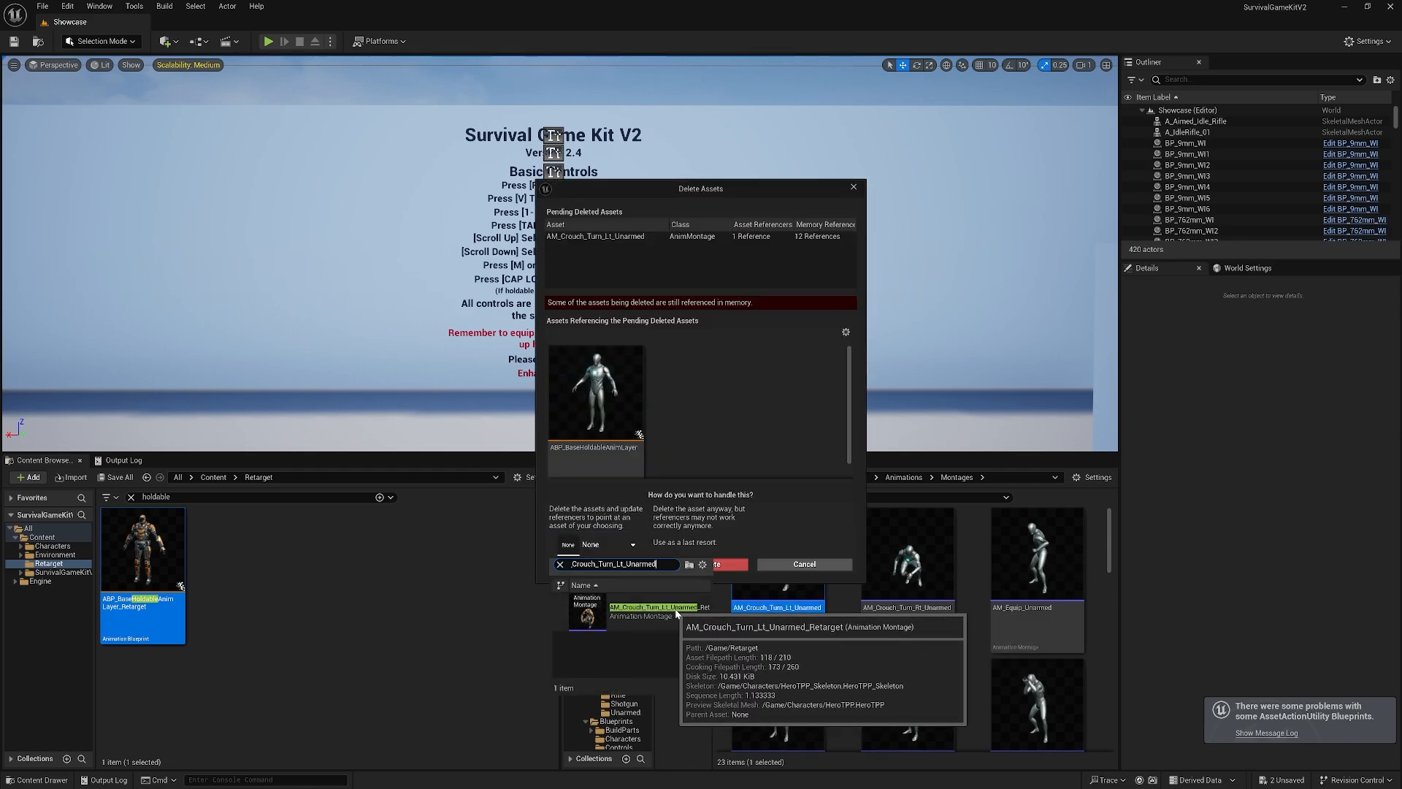
{"action": "left_click", "coordinate": [630, 612]}
{"action": "left_click", "coordinate": [596, 564]}
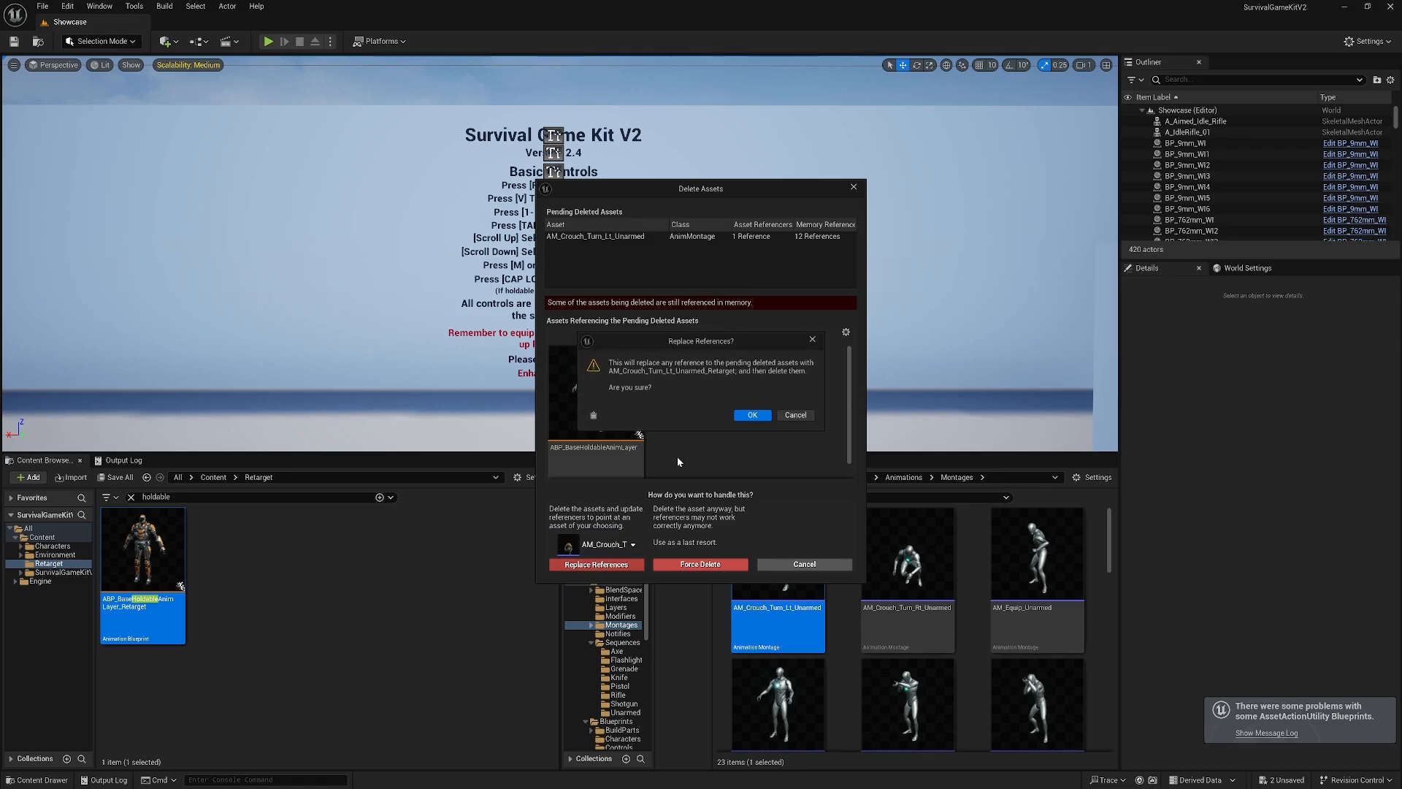
{"action": "left_click", "coordinate": [753, 416]}
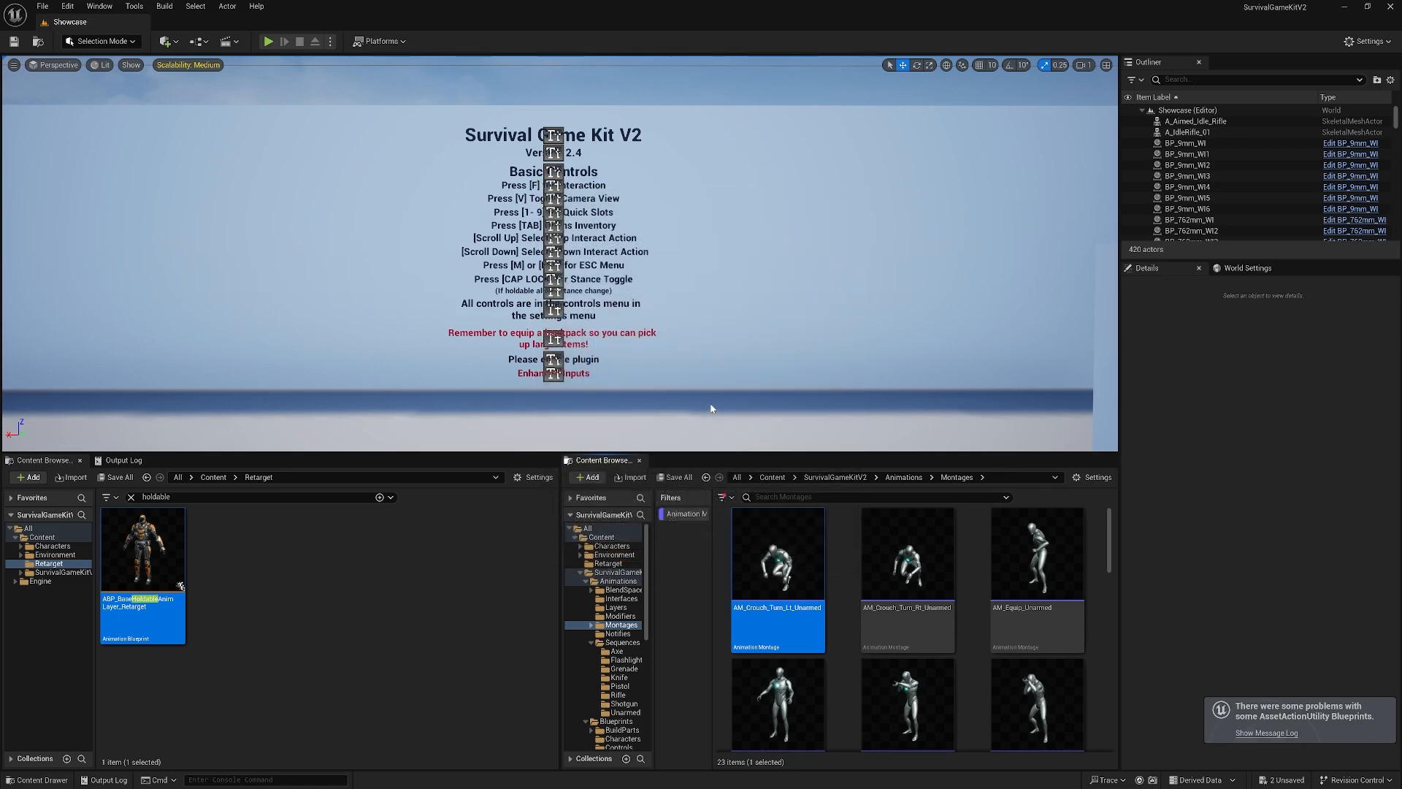
{"action": "key", "text": "Delete"}
{"action": "left_click", "coordinate": [730, 508]}
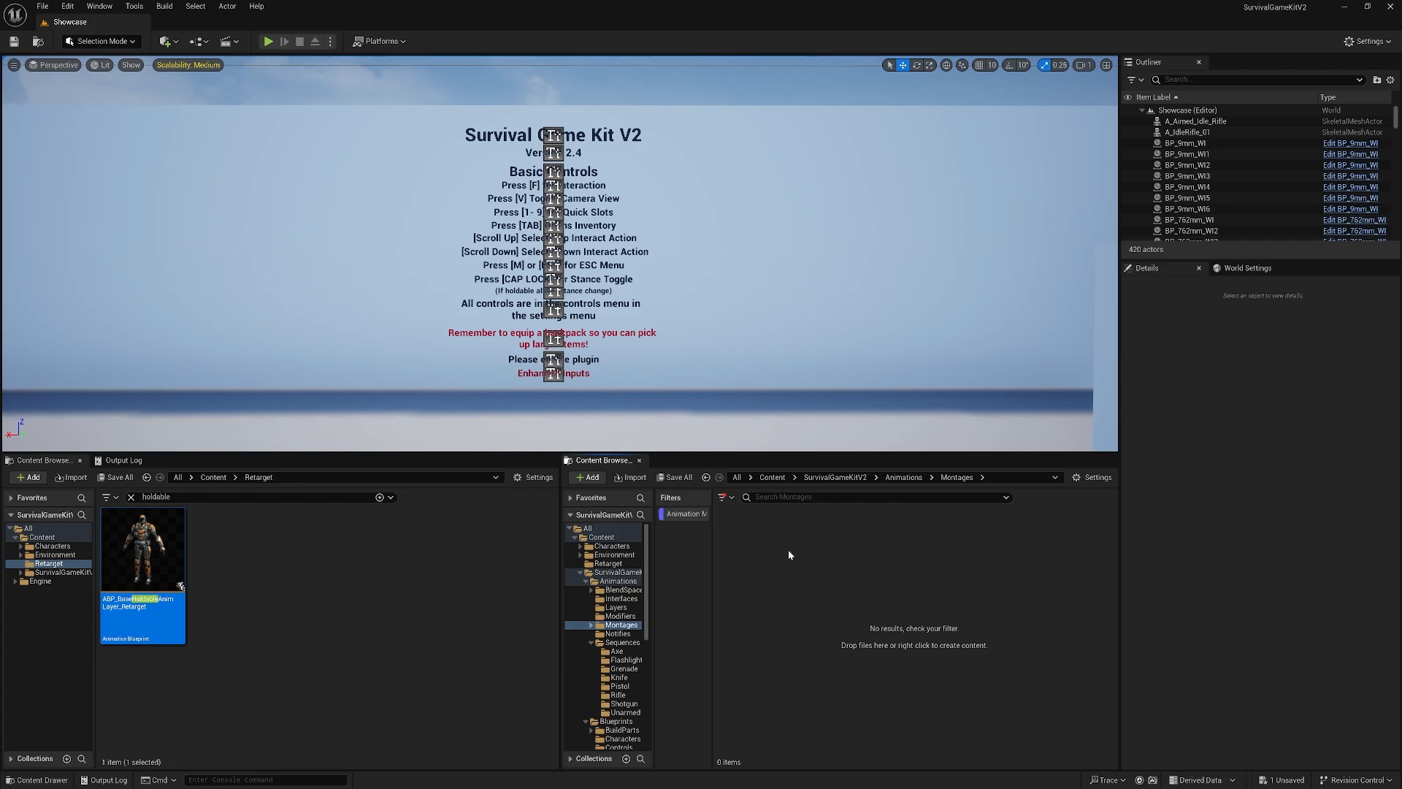
- Turn off the Animation Montage filter on the Montages folder and save all modified assets
{"action": "left_click", "coordinate": [679, 516]}
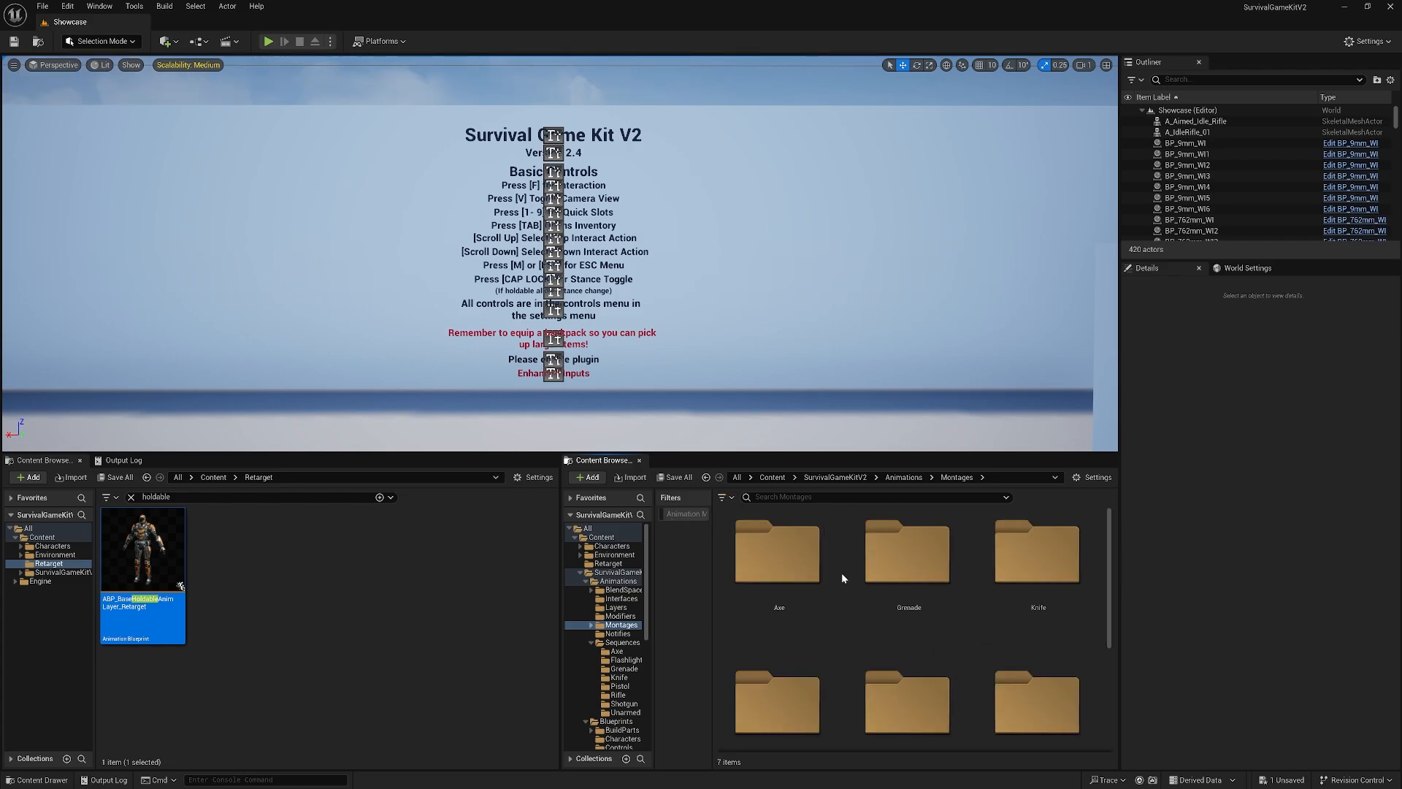
{"action": "left_click", "coordinate": [111, 477]}
{"action": "left_click", "coordinate": [789, 511]}
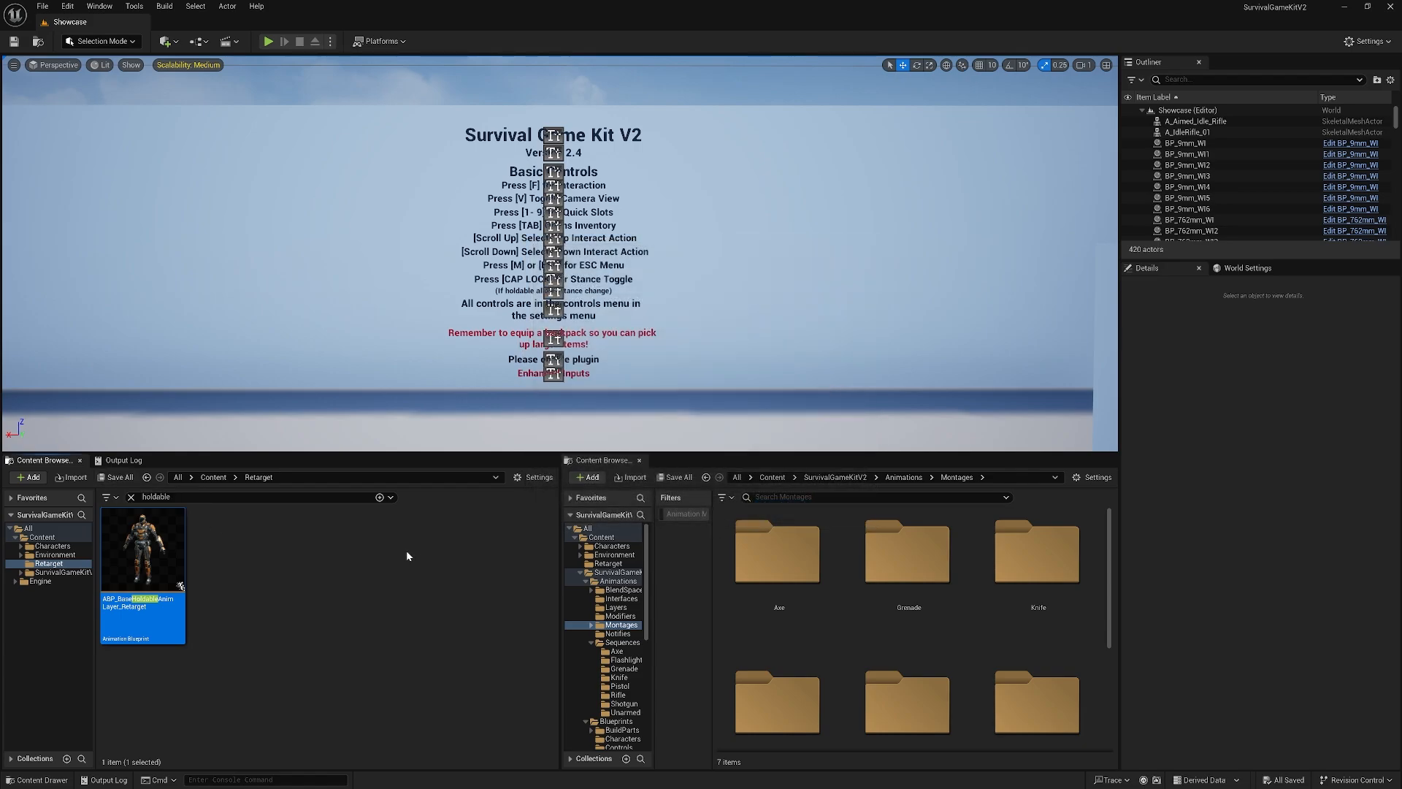
- Update the redirector references for the whole Content folder and delete the unreferenced redirectors
{"action": "right_click", "coordinate": [42, 537]}
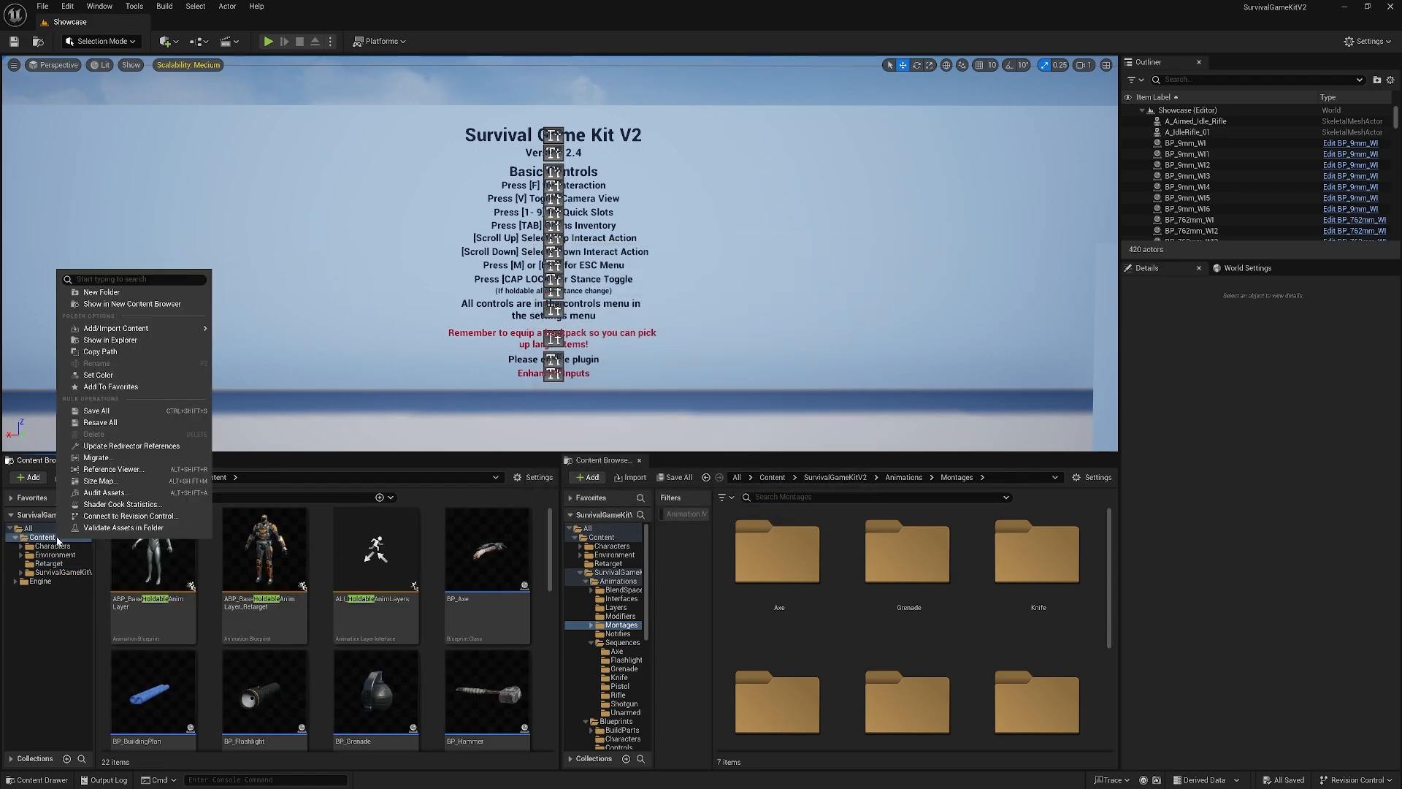
{"action": "left_click", "coordinate": [147, 447]}
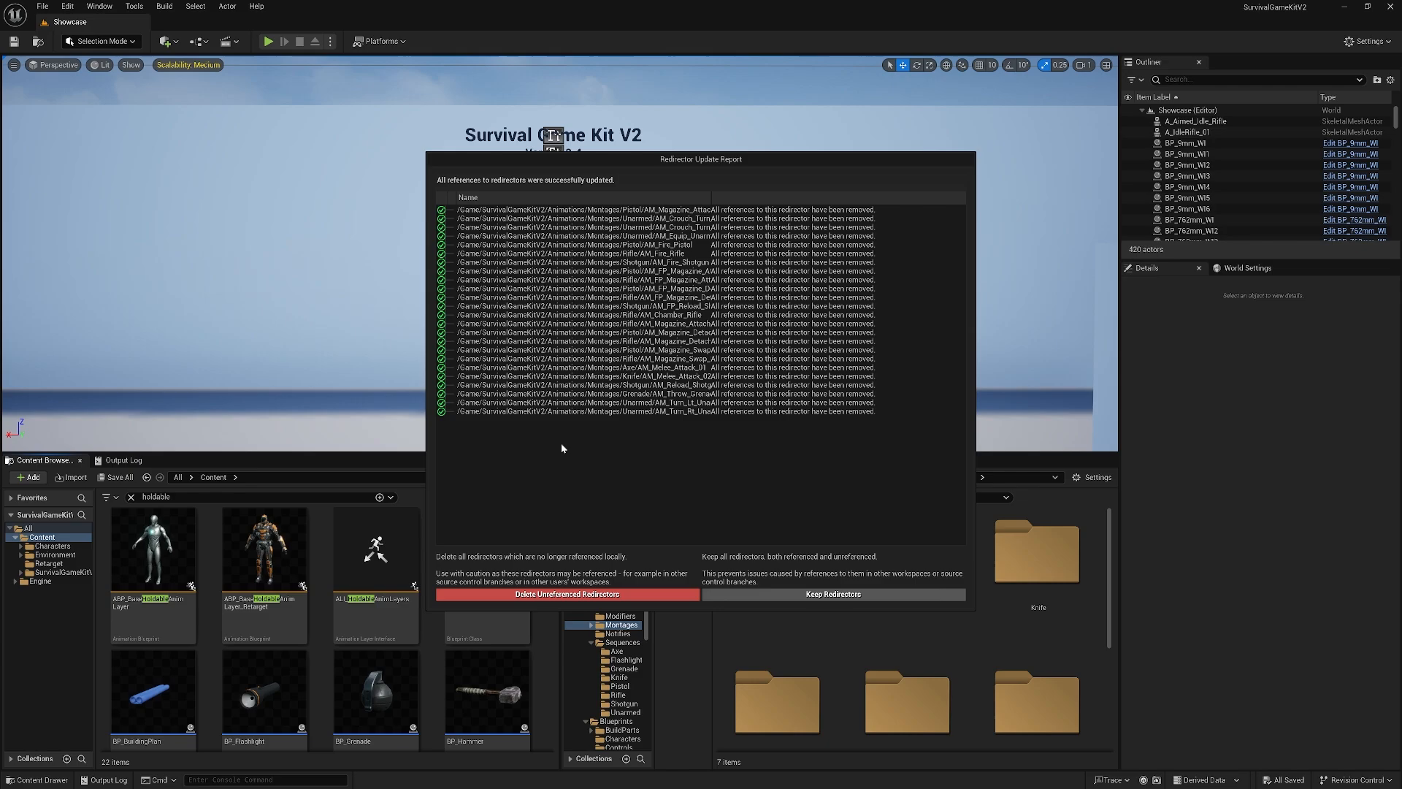
{"action": "left_click", "coordinate": [571, 596]}
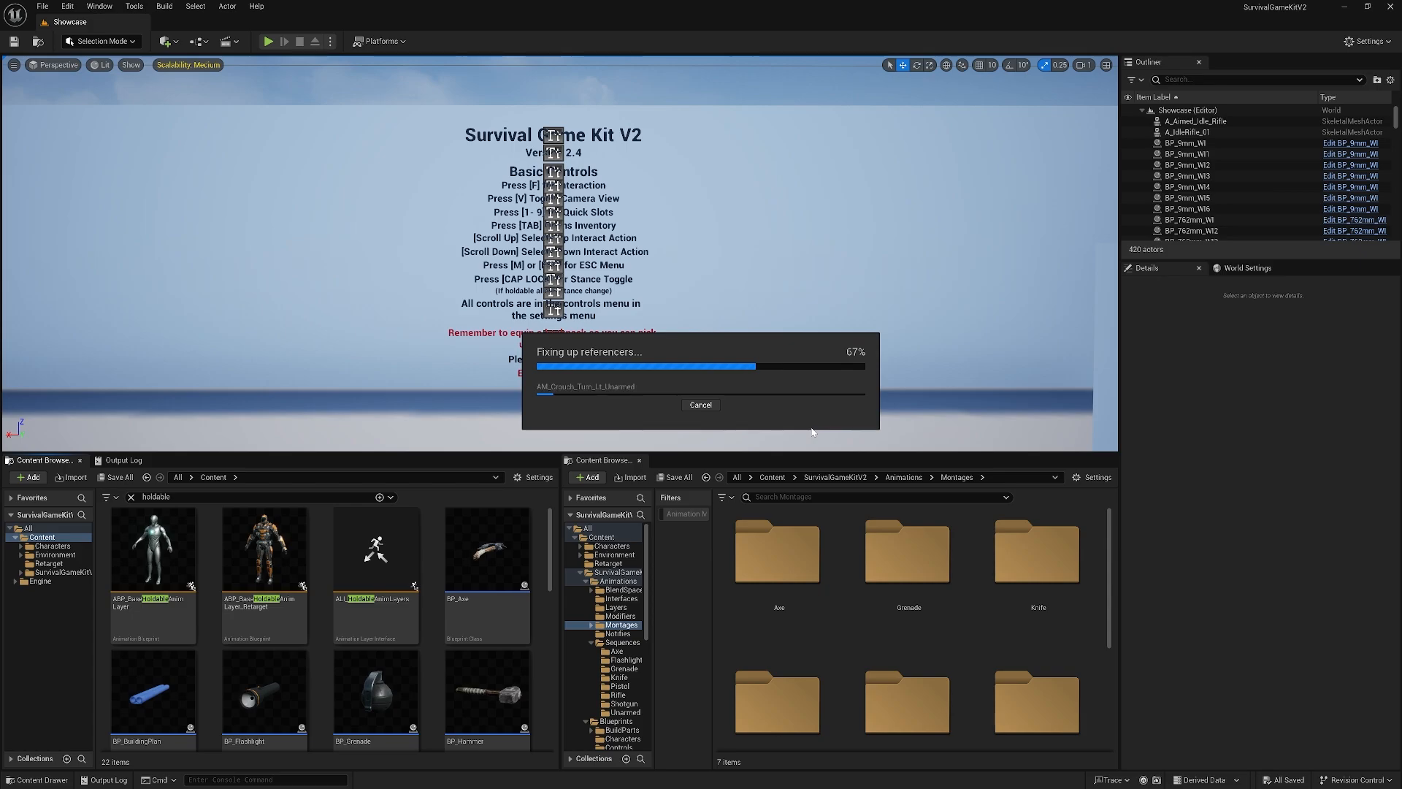
- Search the SurvivalGameKitV2 folder for "sgkmaster" and open the BP_SGKMasterCharacter Blueprint
{"action": "left_click", "coordinate": [835, 478]}
{"action": "type", "text": "sgkmaster"}
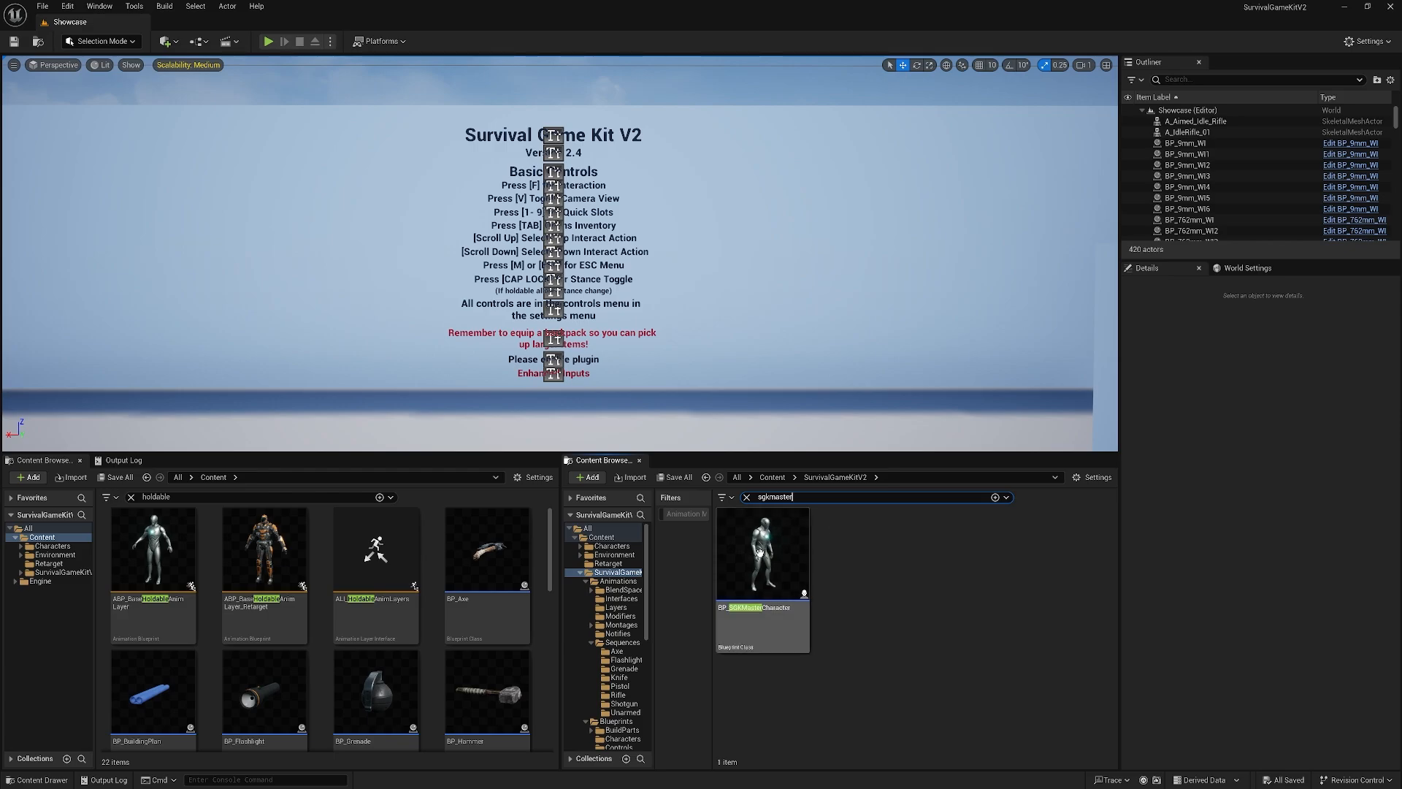
{"action": "double_click", "coordinate": [759, 553]}
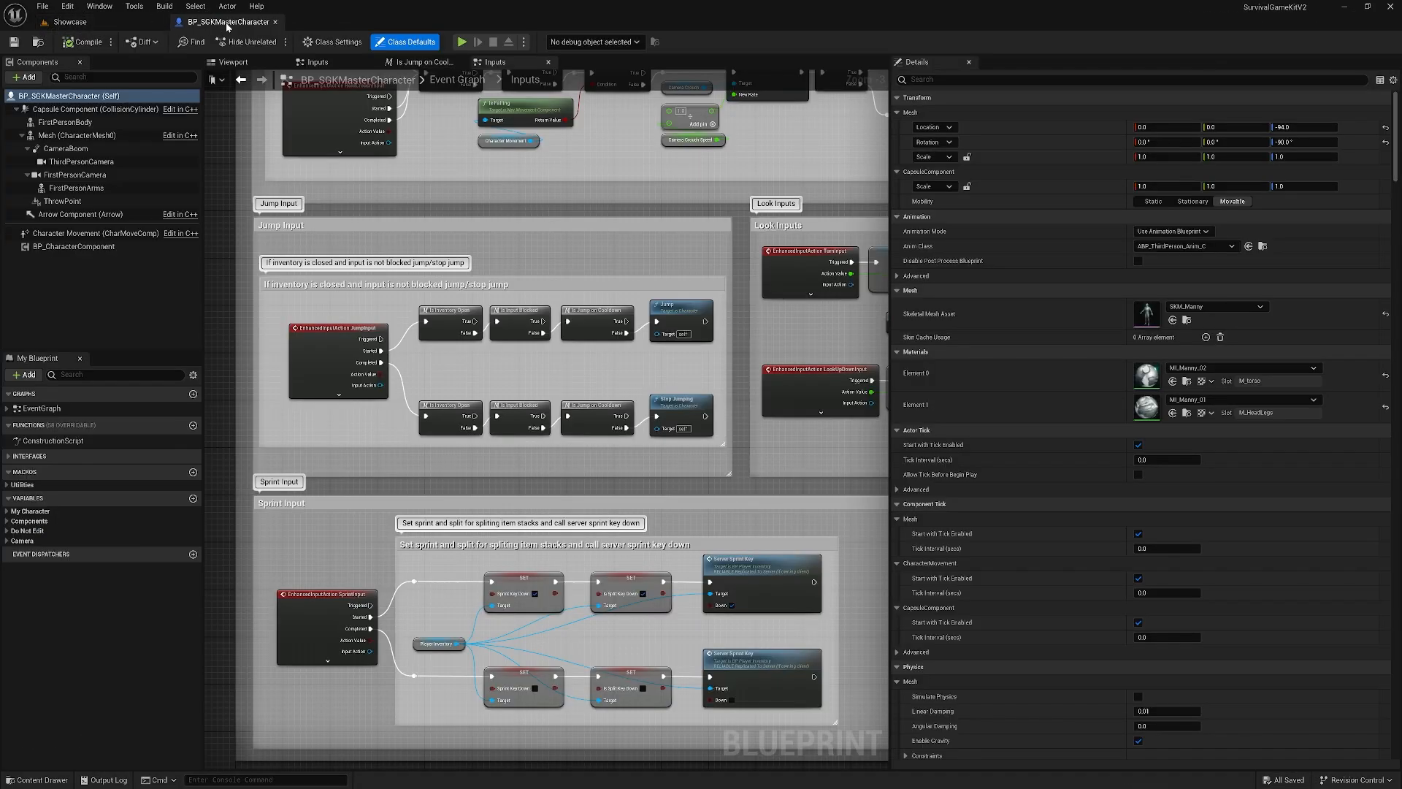
- Set the skeletal mesh asset of the FirstPersonBody component to HeroTPP
{"action": "left_click", "coordinate": [86, 124]}
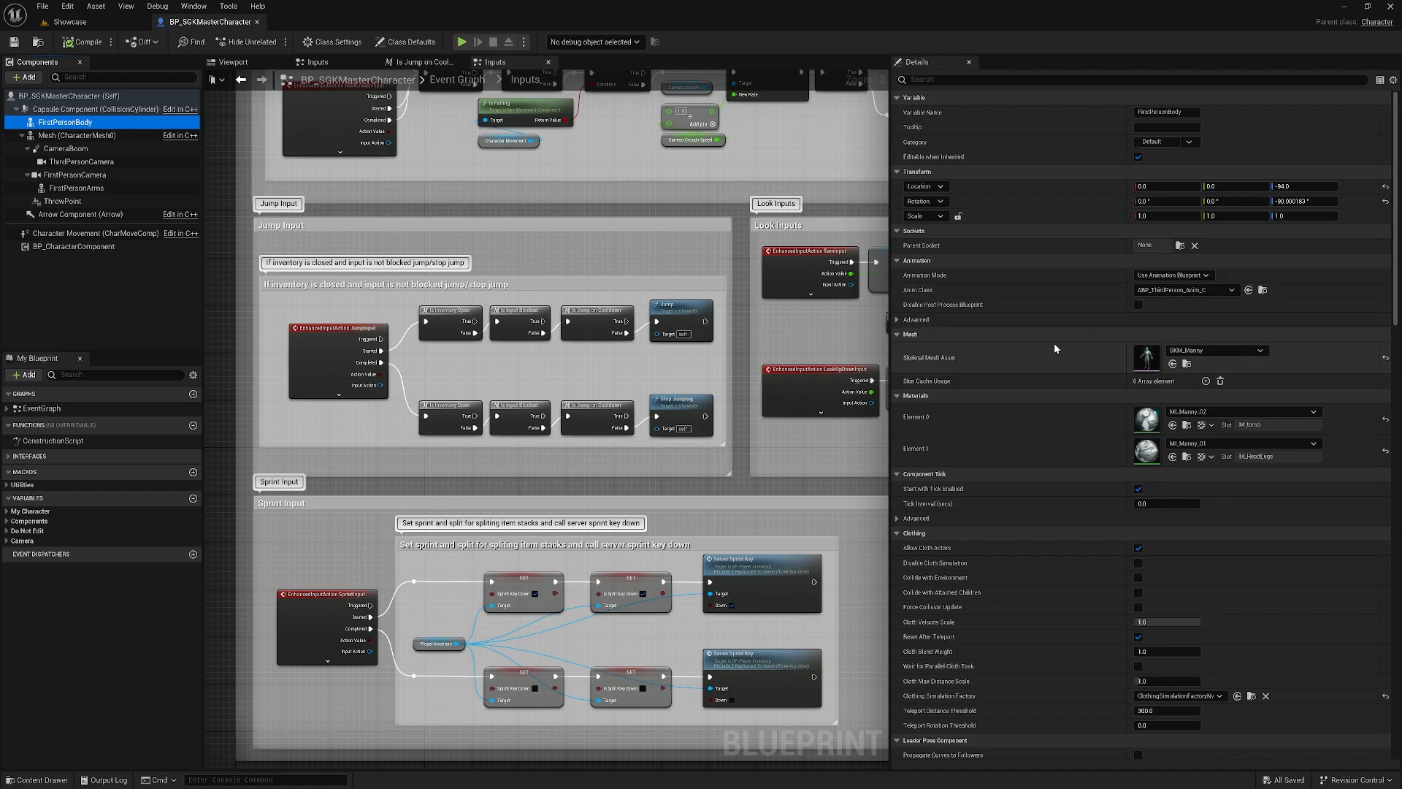
{"action": "left_click", "coordinate": [1212, 352]}
{"action": "left_click_drag", "start_coordinate": [1323, 549], "coordinate": [1323, 476]}
{"action": "left_click", "coordinate": [1273, 478]}
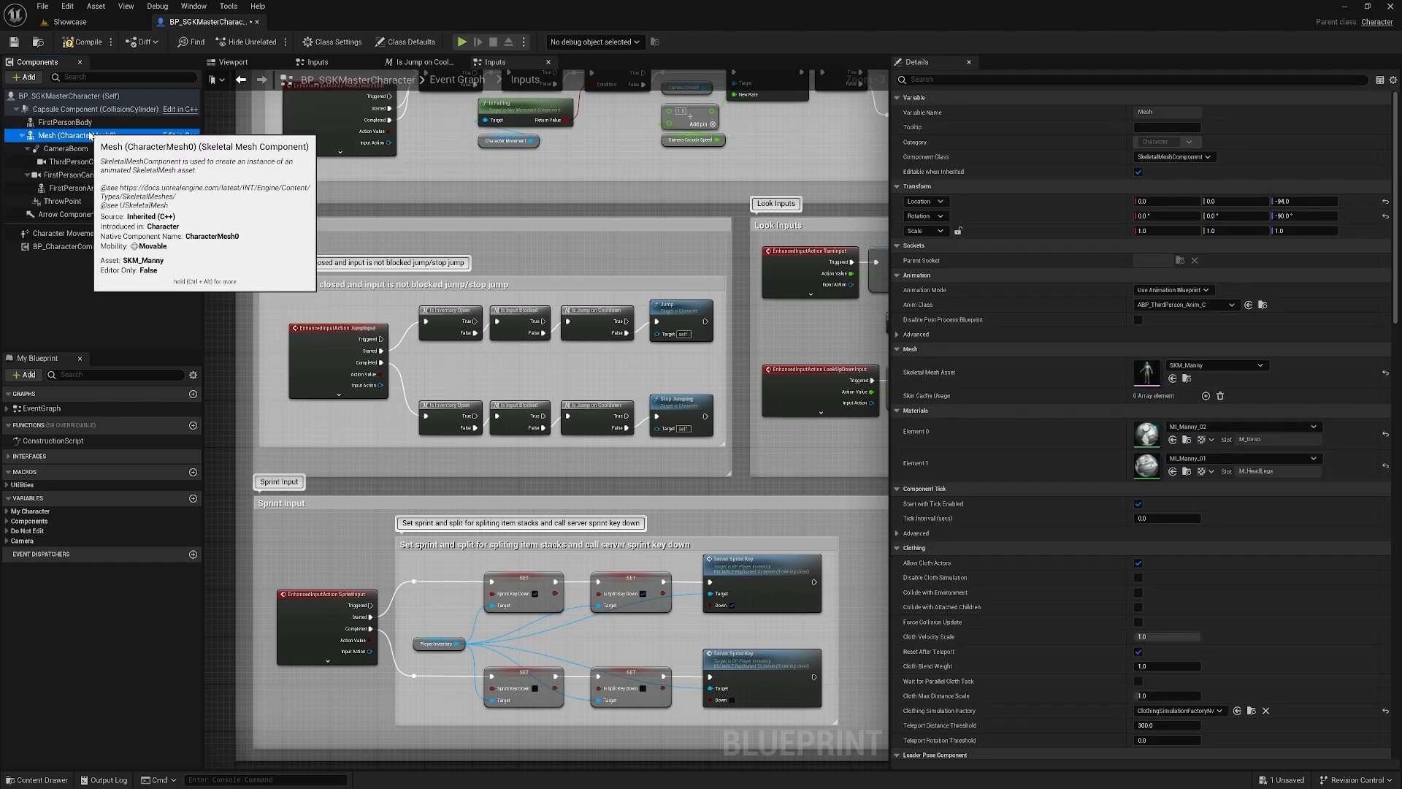
- Set the Mesh component's skeletal mesh asset to HeroTPP and its anim class to ABP_ThirdPerson_Anim_Retarget
{"action": "left_click", "coordinate": [80, 136]}
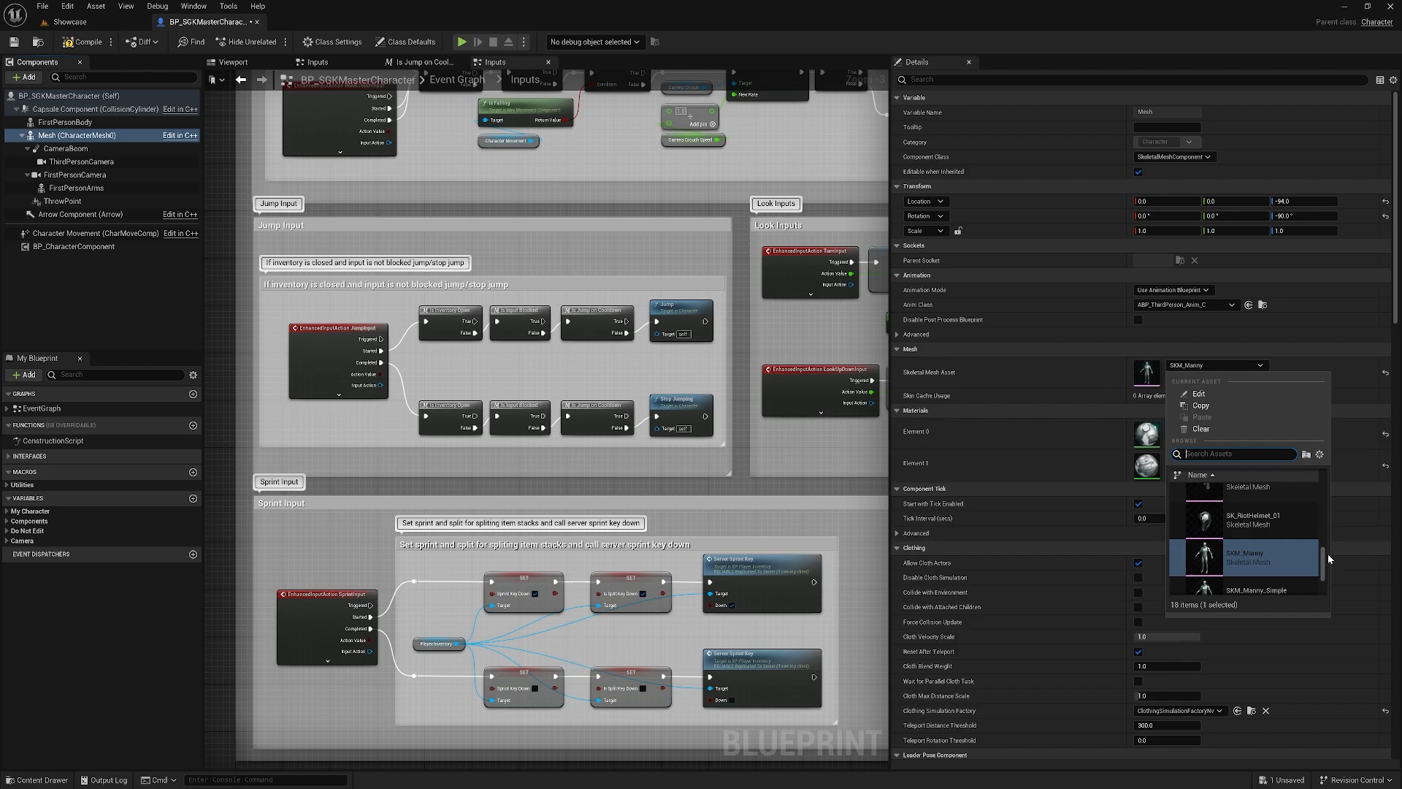
{"action": "scroll", "coordinate": [1249, 533], "scroll_direction": "up", "scroll_amount": 3}
{"action": "left_click", "coordinate": [1242, 497]}
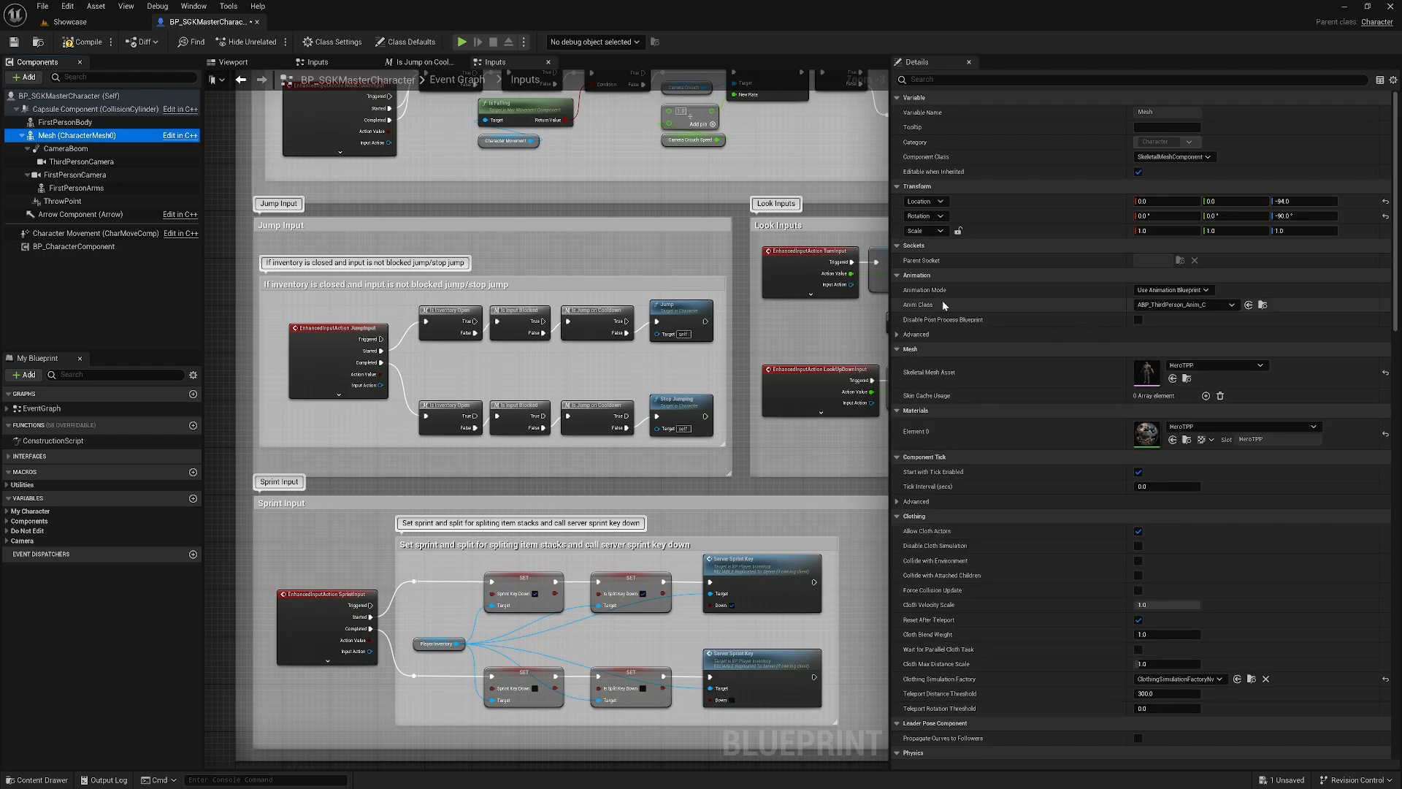
{"action": "left_click", "coordinate": [1189, 305]}
{"action": "type", "text": "a"}
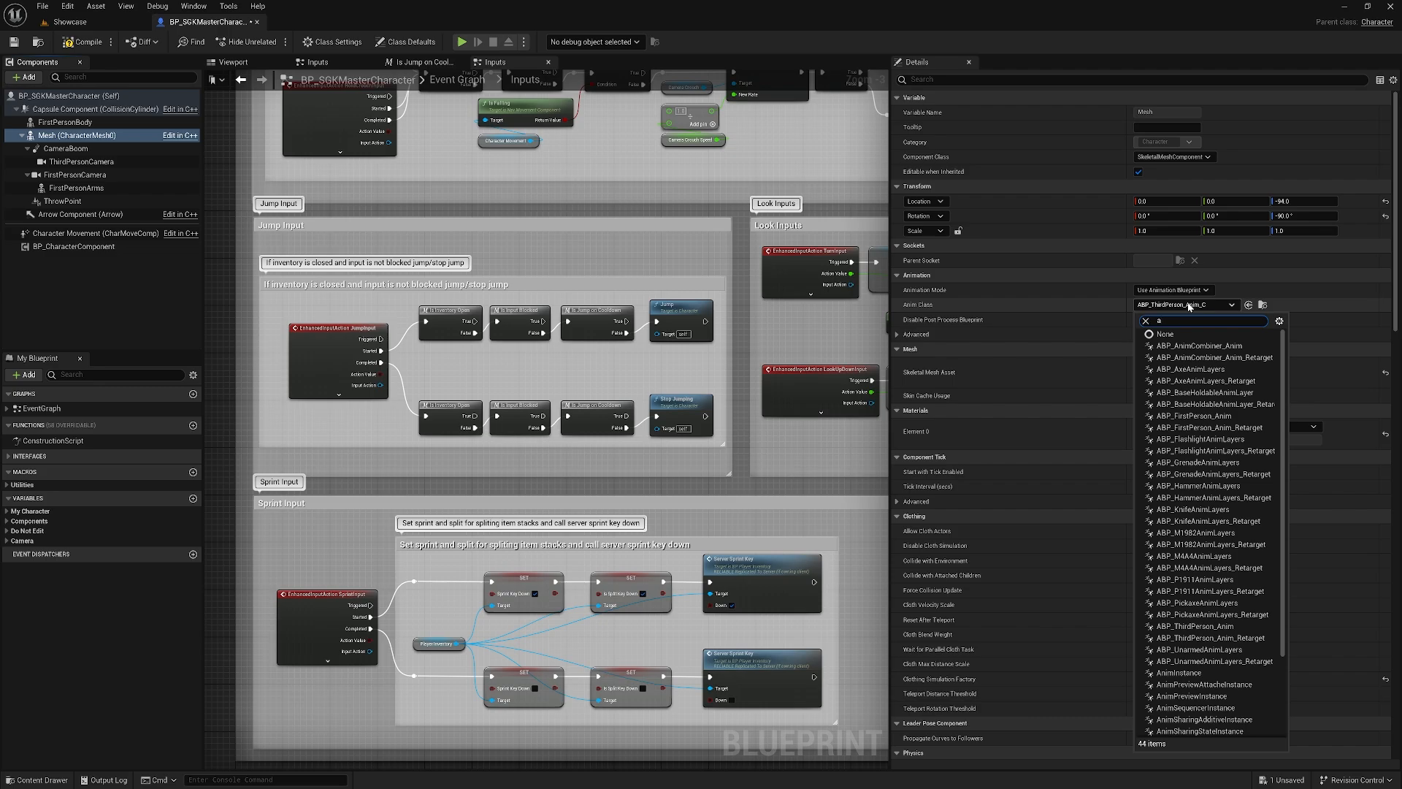
{"action": "type", "text": "bp_"}
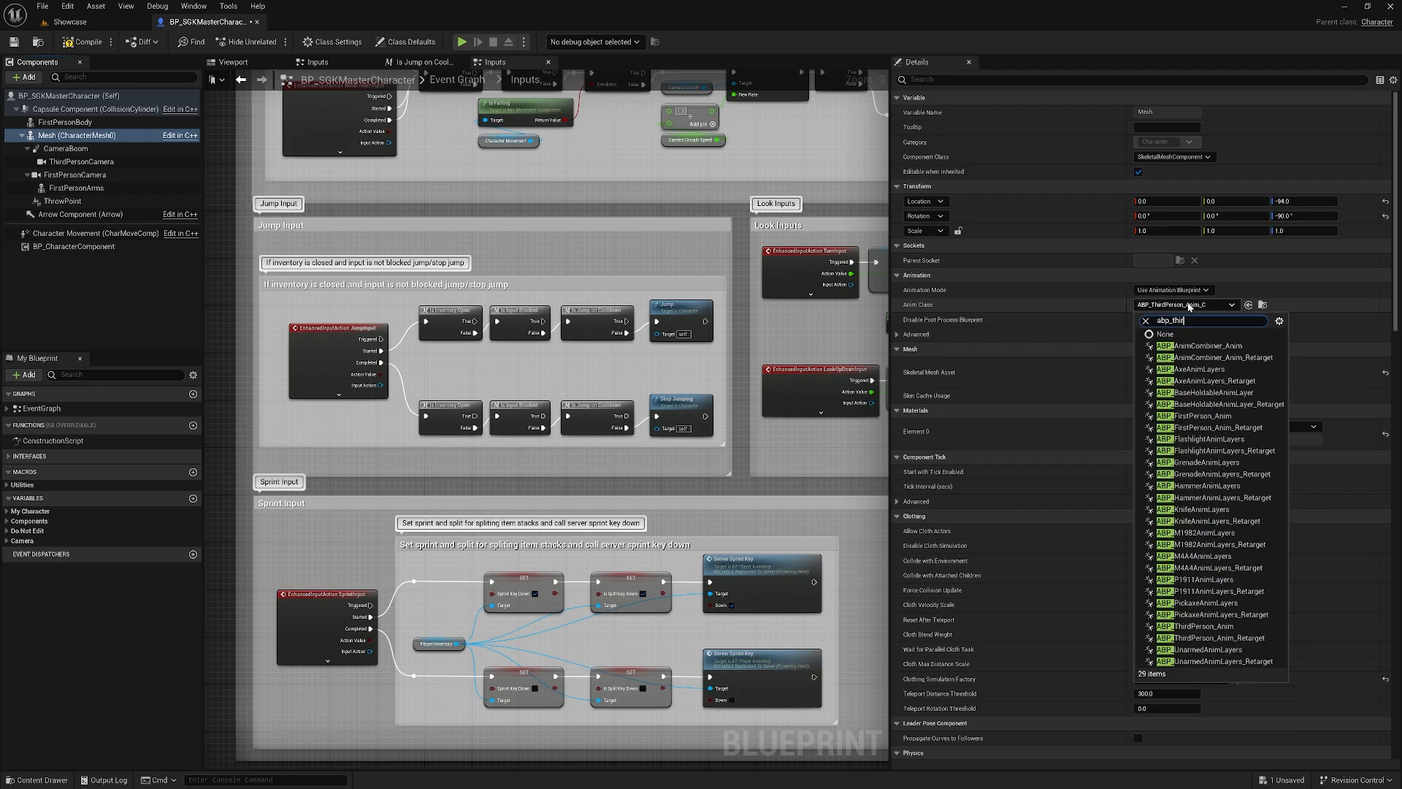
{"action": "type", "text": "thir"}
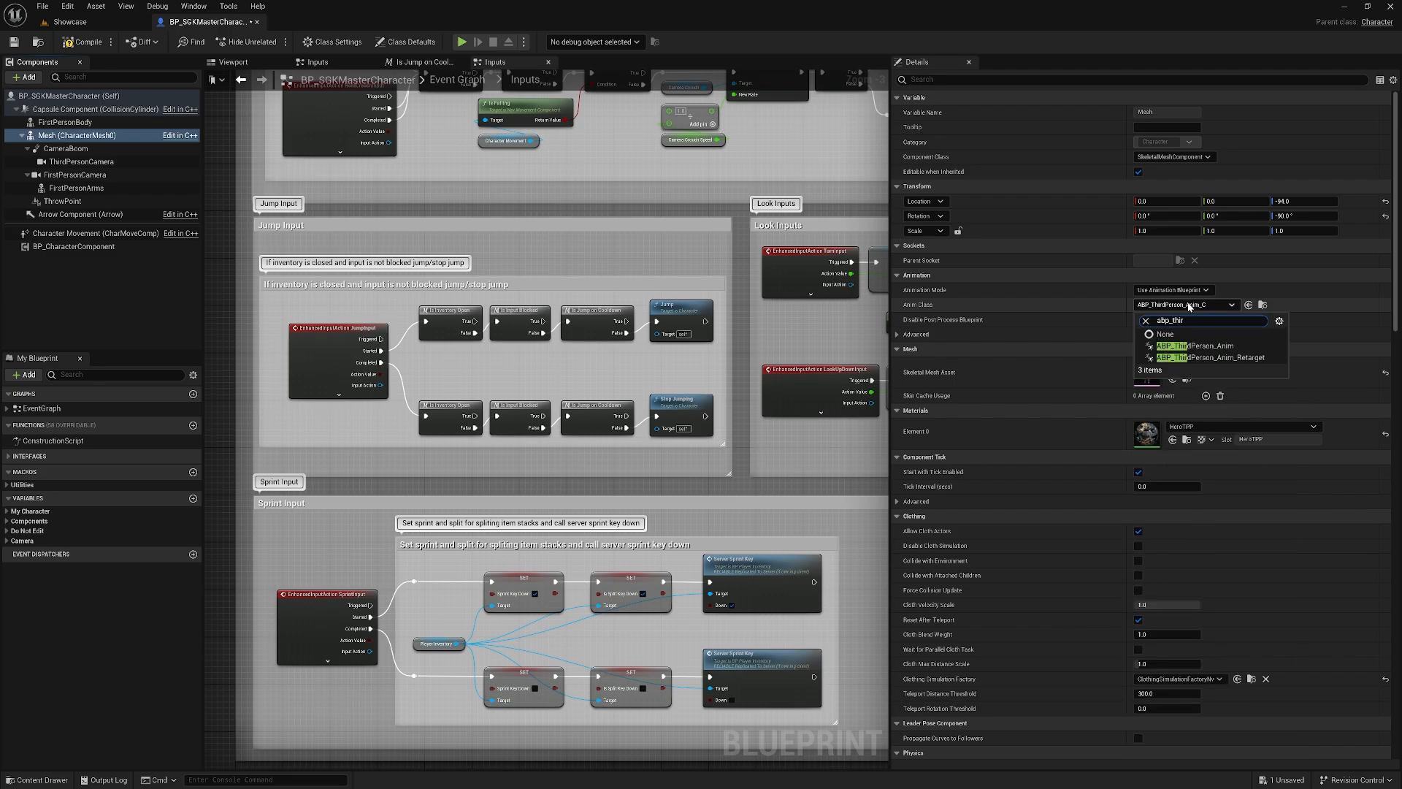
{"action": "left_click", "coordinate": [1251, 358]}
- Set the anim class of the FirstPersonBody component to ABP_ThirdPerson_Anim_Retarget
{"action": "left_click", "coordinate": [73, 122]}
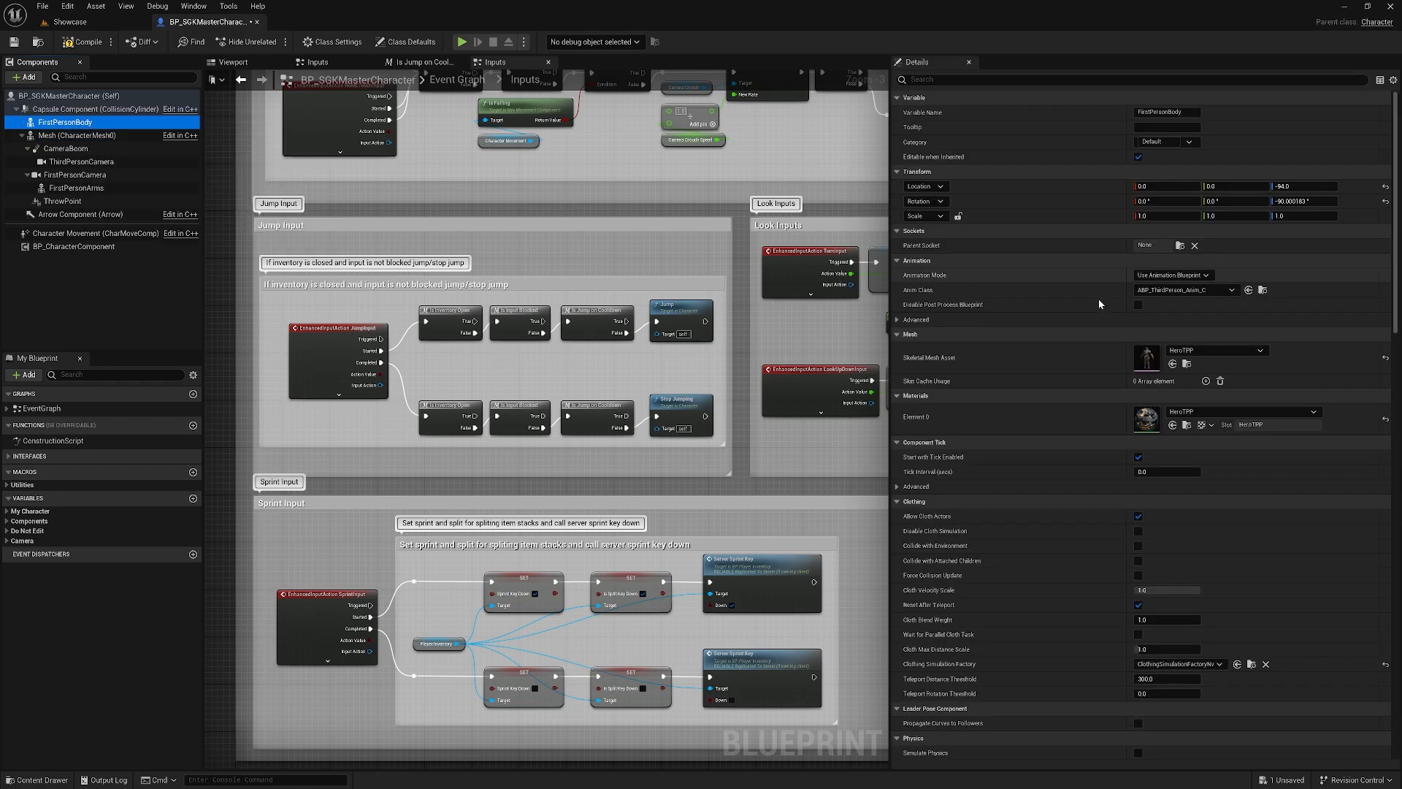
{"action": "left_click", "coordinate": [1171, 290]}
{"action": "type", "text": "abp_"}
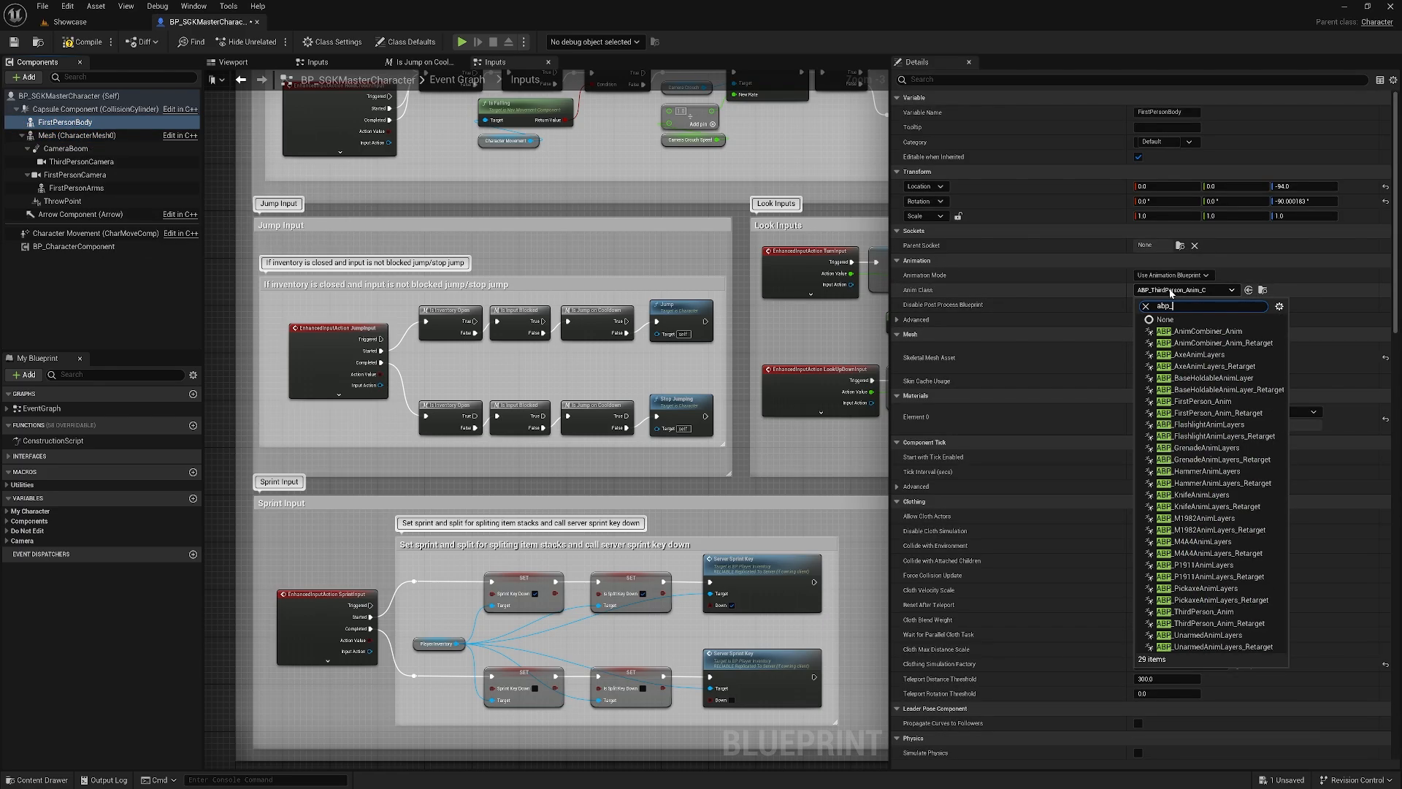
{"action": "type", "text": "third"}
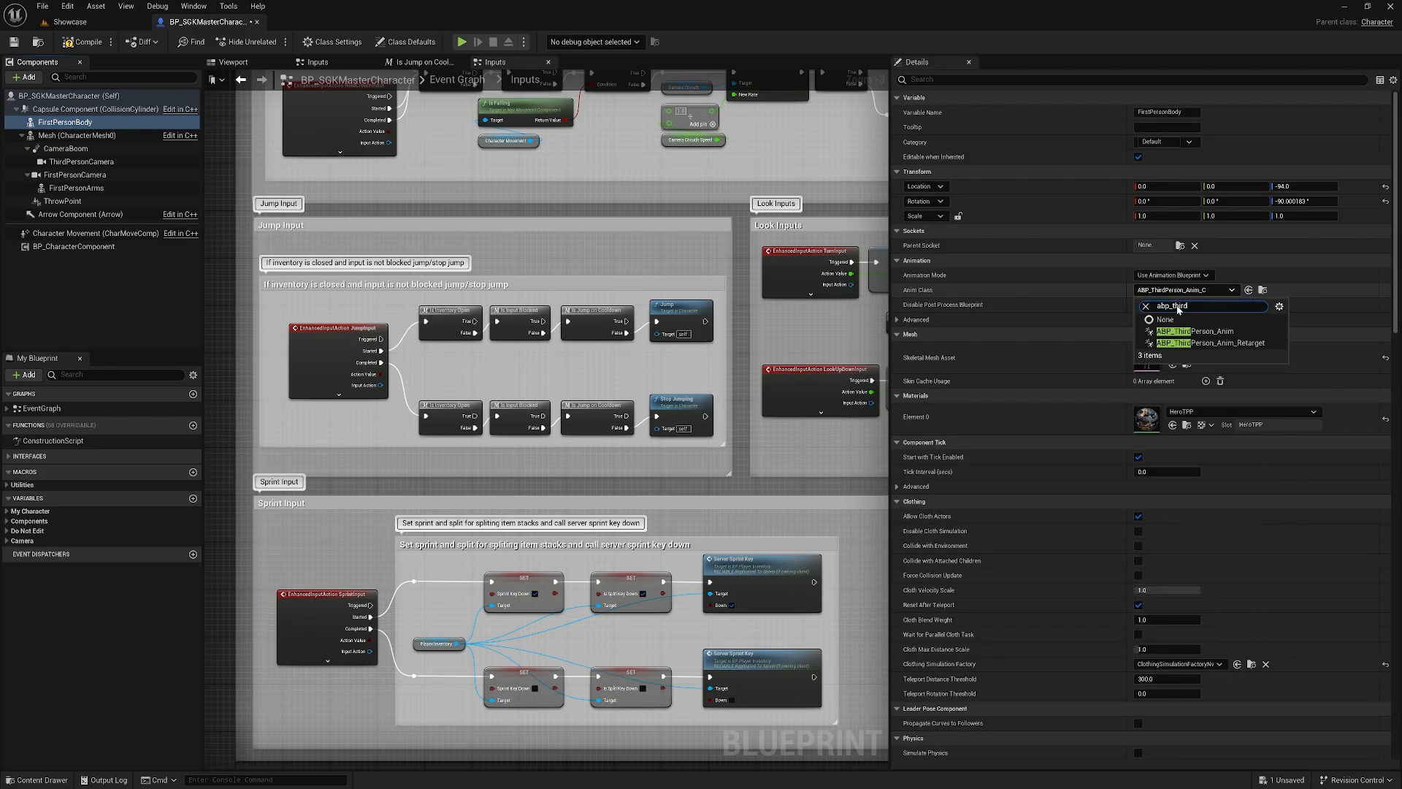
{"action": "left_click", "coordinate": [1242, 342]}
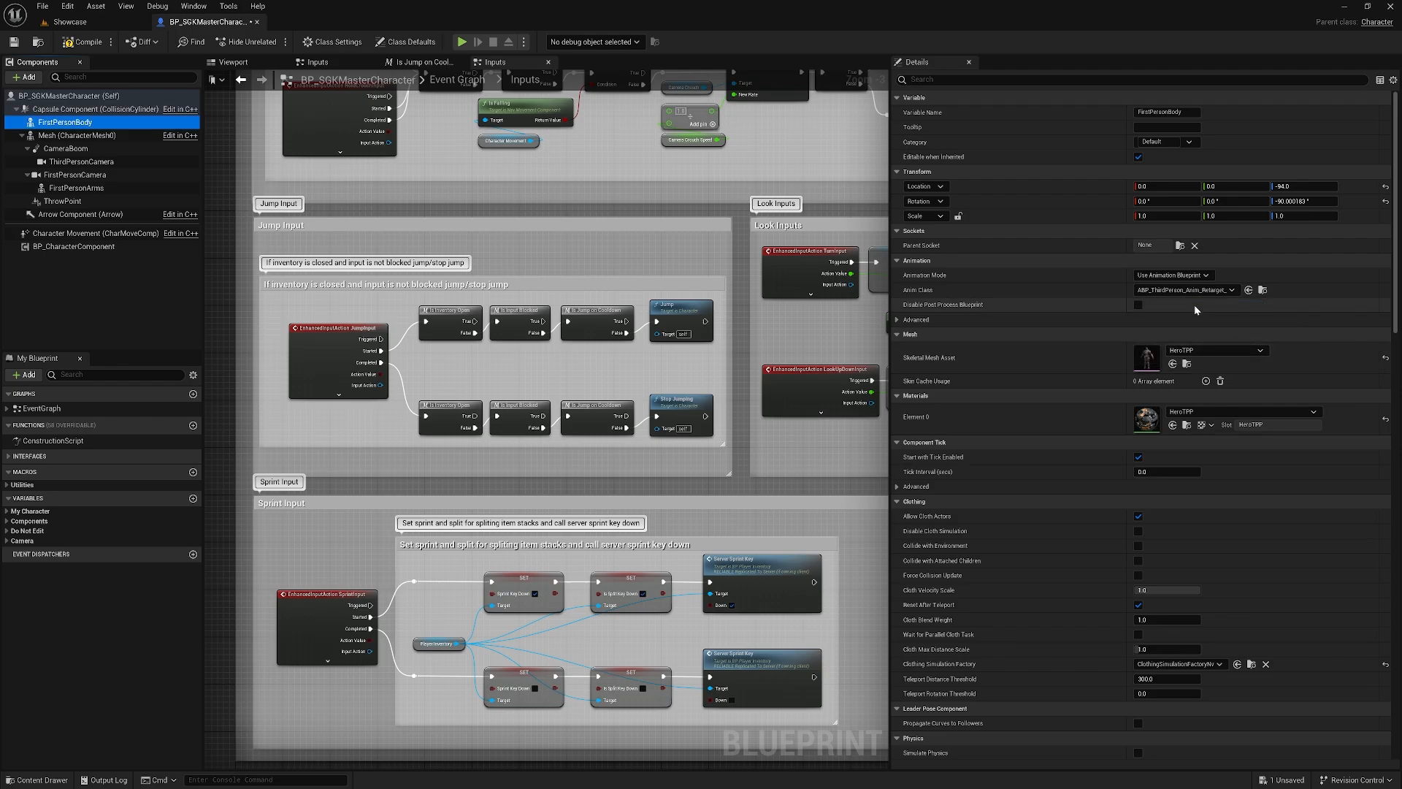
- Show the FirstPersonArms component in the Blueprint's 3D preview and compile the Blueprint
{"action": "left_click", "coordinate": [113, 188]}
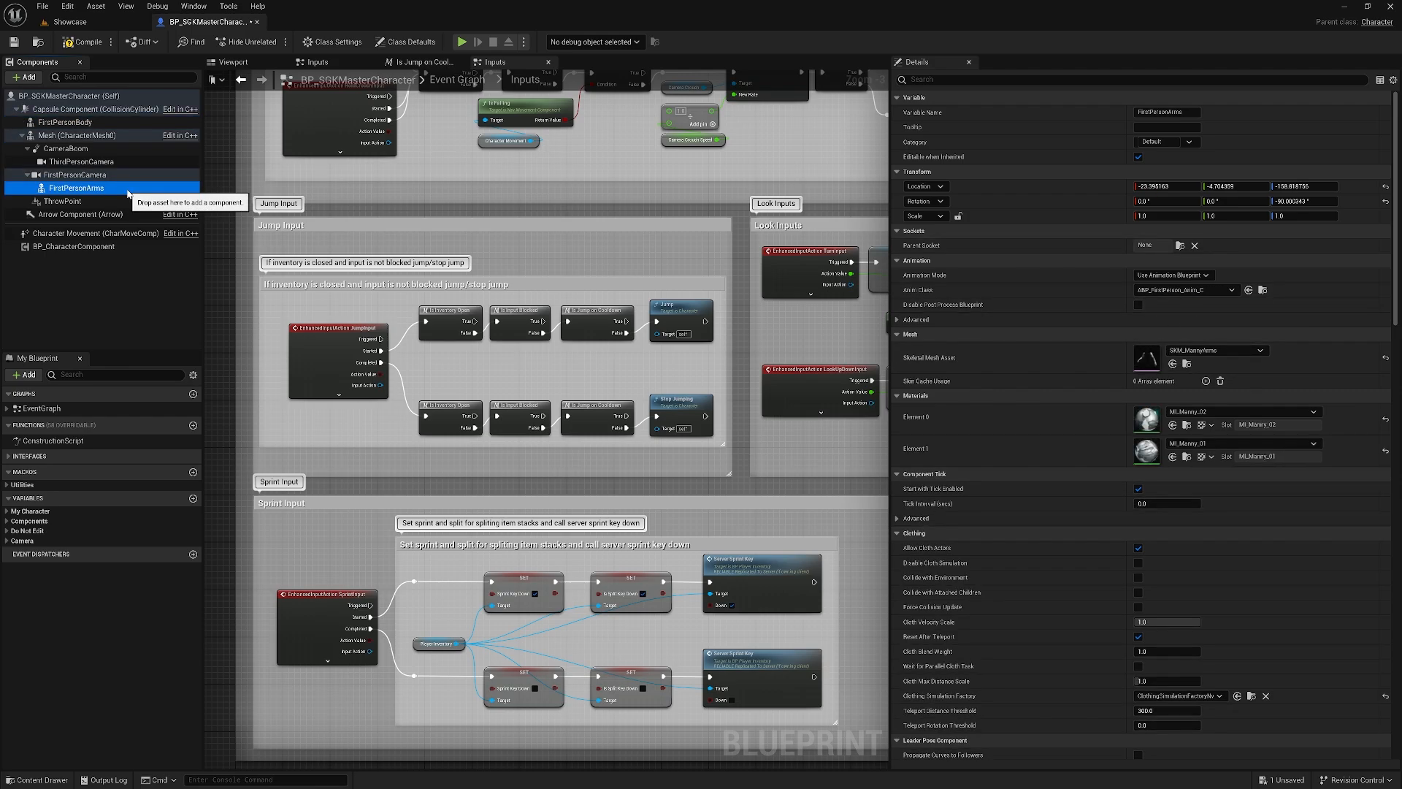
{"action": "double_click", "coordinate": [127, 193]}
{"action": "scroll", "coordinate": [534, 418], "scroll_direction": "up", "scroll_amount": 2}
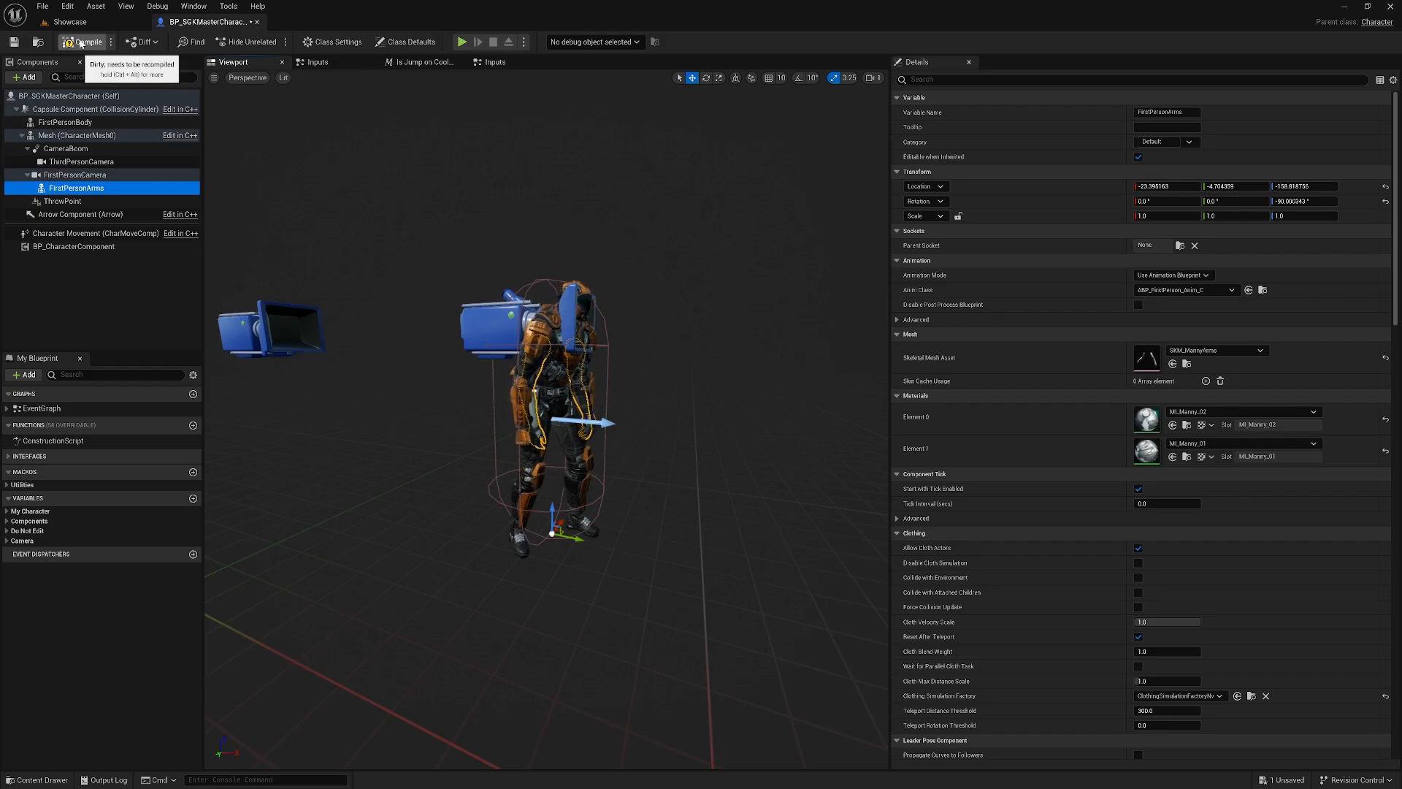
{"action": "left_click", "coordinate": [83, 44]}
- Enable the Skeletal Mesh Editing Tools plugin and restart the editor, saving BP_SGKMasterCharacter
{"action": "left_click", "coordinate": [68, 6]}
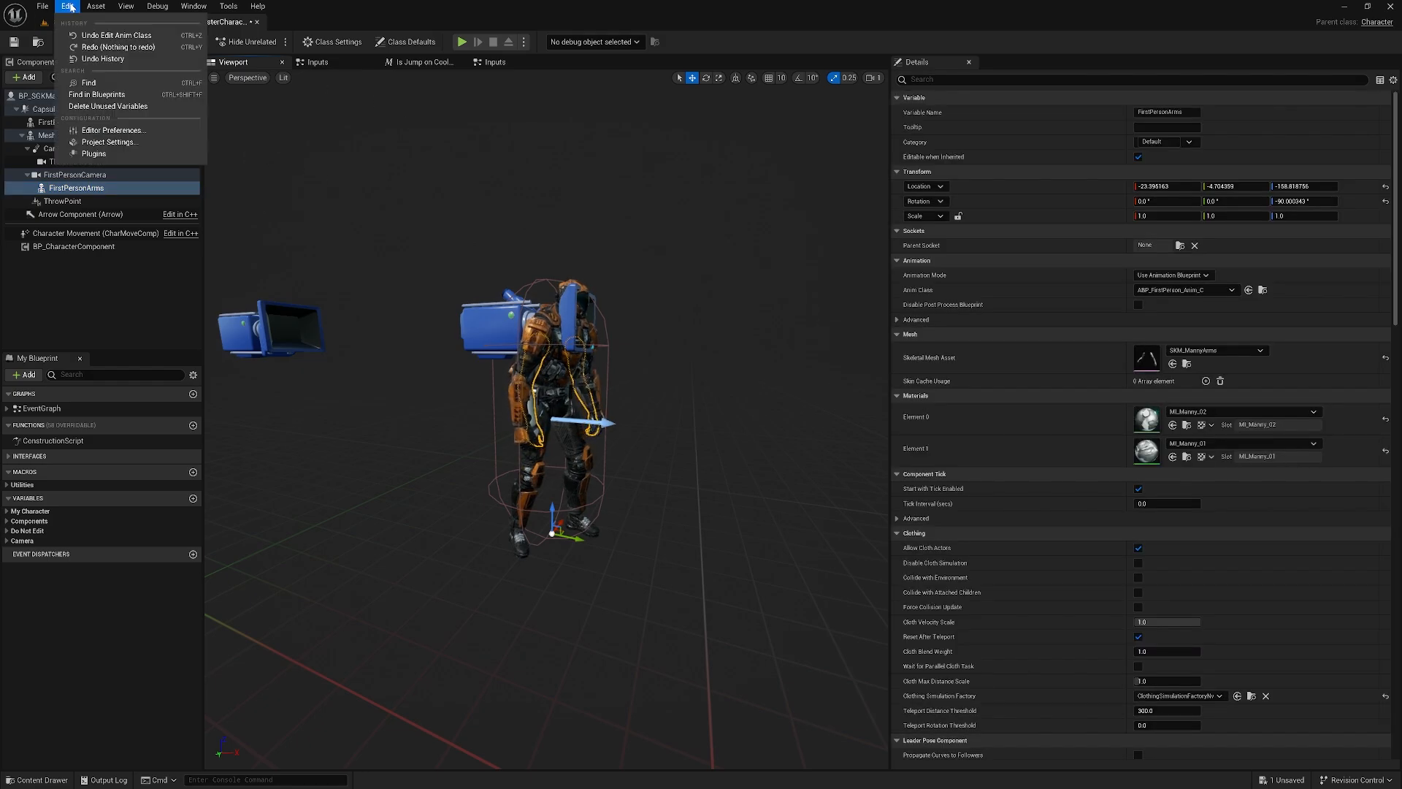
{"action": "left_click", "coordinate": [76, 154]}
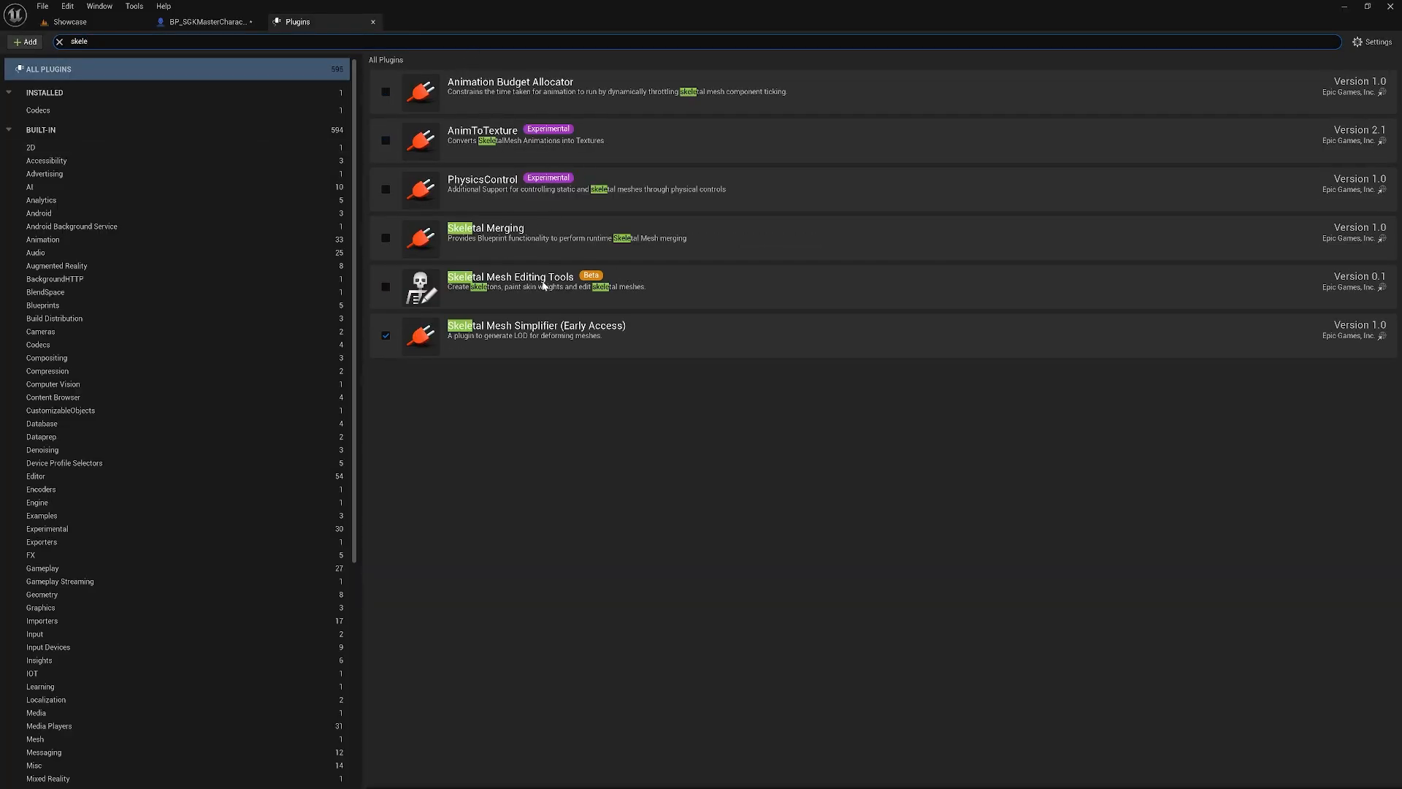
{"action": "left_click", "coordinate": [385, 287]}
{"action": "left_click", "coordinate": [785, 415]}
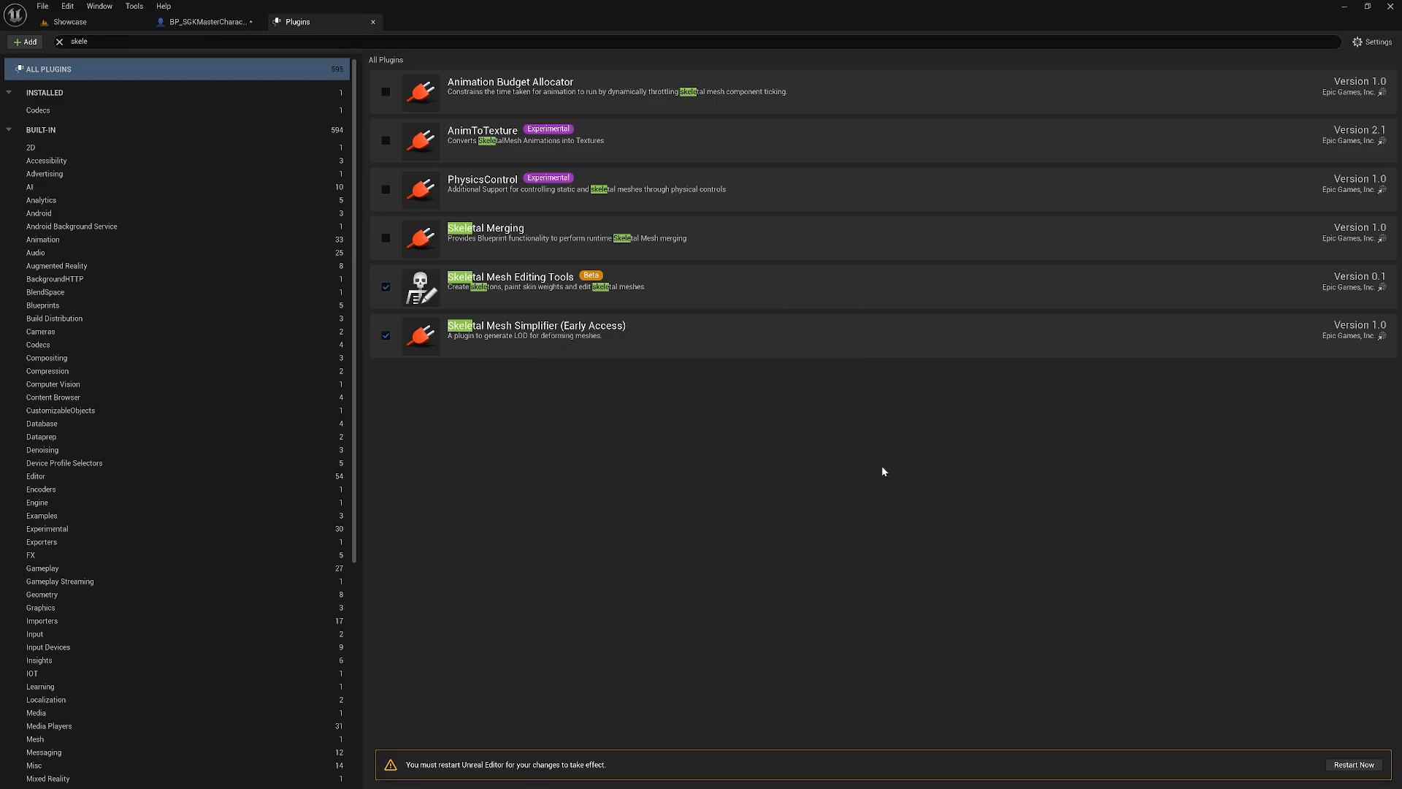
{"action": "left_click", "coordinate": [1355, 765]}
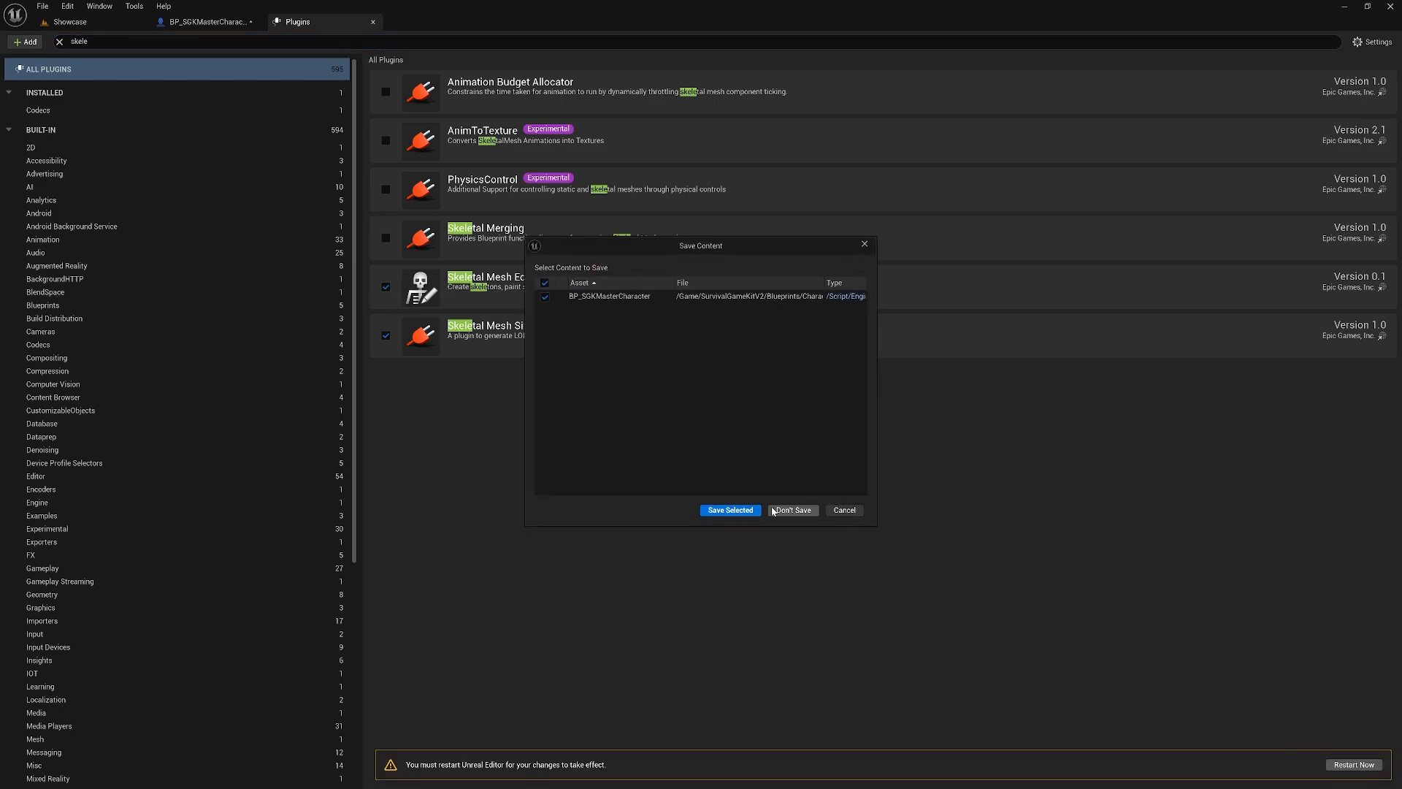
{"action": "left_click", "coordinate": [727, 514]}
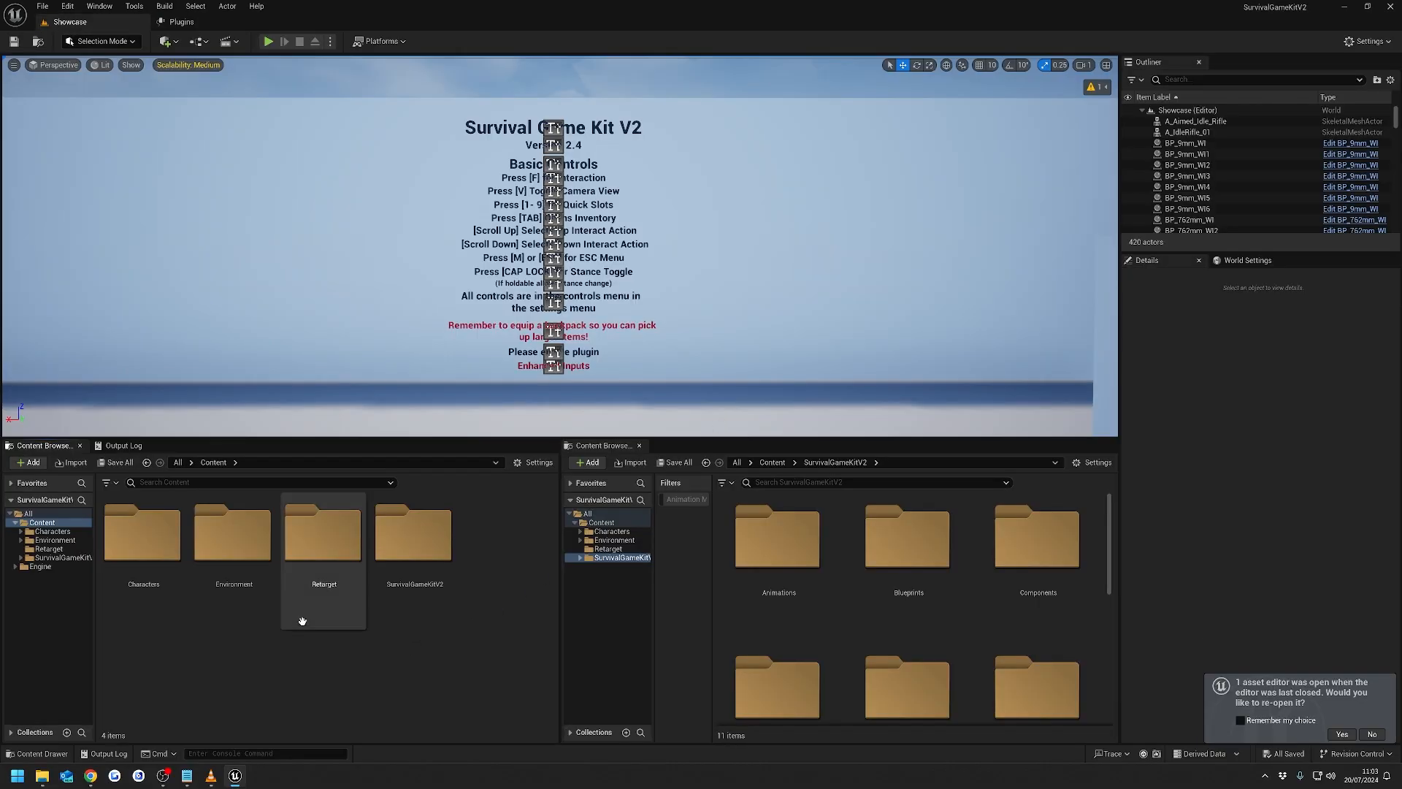
- Make a copy of the HeroTPP skeletal mesh within the Characters folder
{"action": "double_click", "coordinate": [146, 551]}
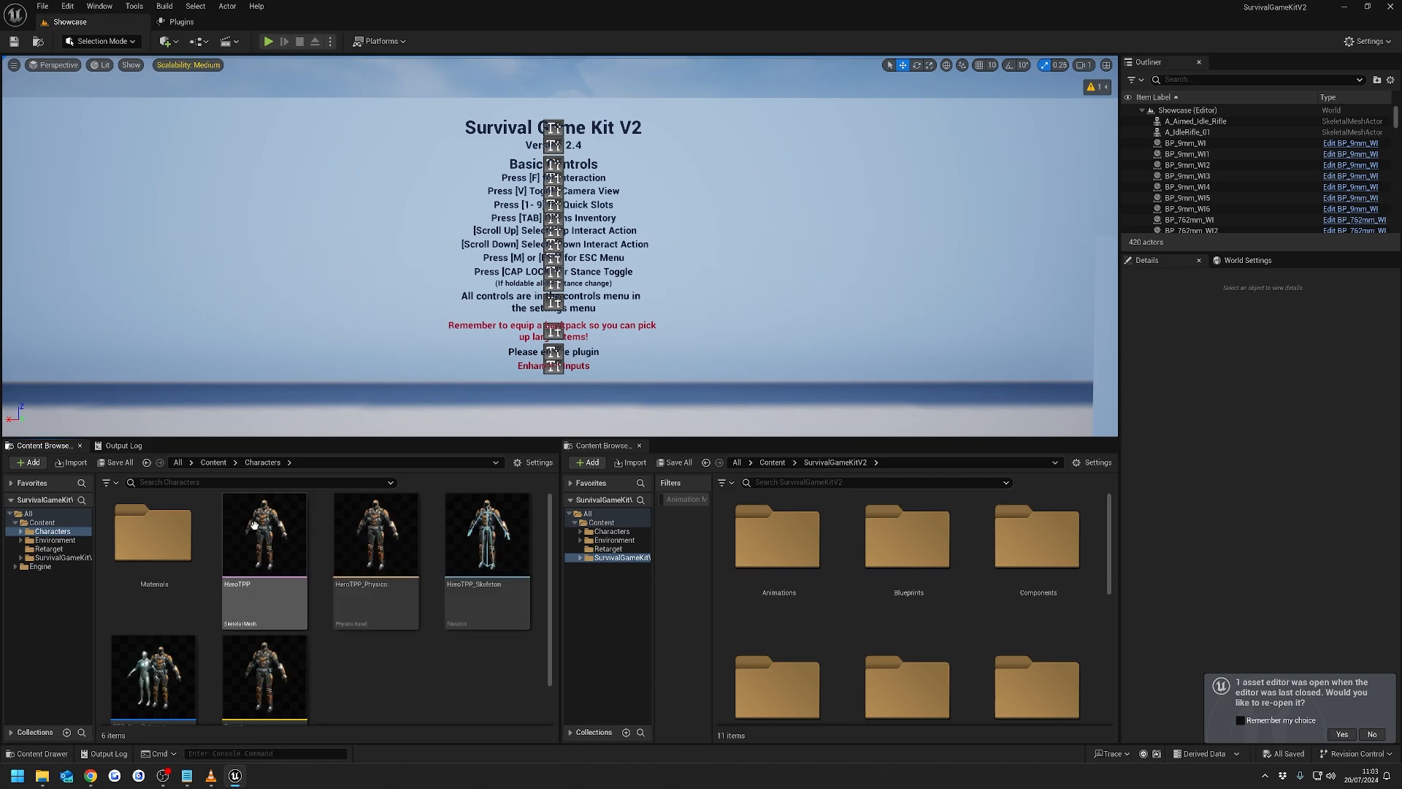
{"action": "left_click_drag", "start_coordinate": [254, 525], "coordinate": [394, 692]}
{"action": "left_click", "coordinate": [438, 714]}
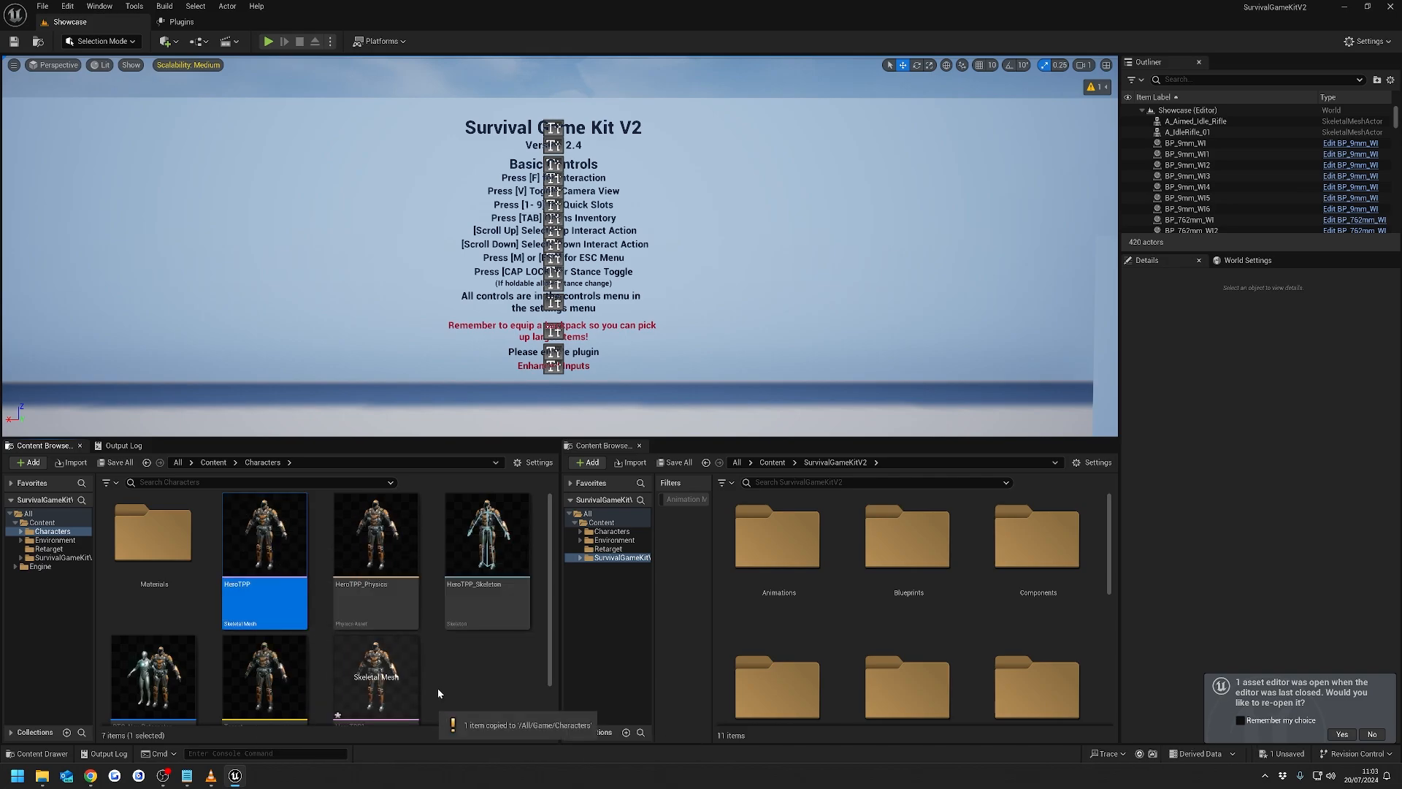
- Open the copied hero skeletal mesh and generate PolyGroups for it using the Face Normal Deviation conversion mode
{"action": "scroll", "coordinate": [452, 661], "scroll_direction": "down", "scroll_amount": 1}
{"action": "double_click", "coordinate": [377, 647]}
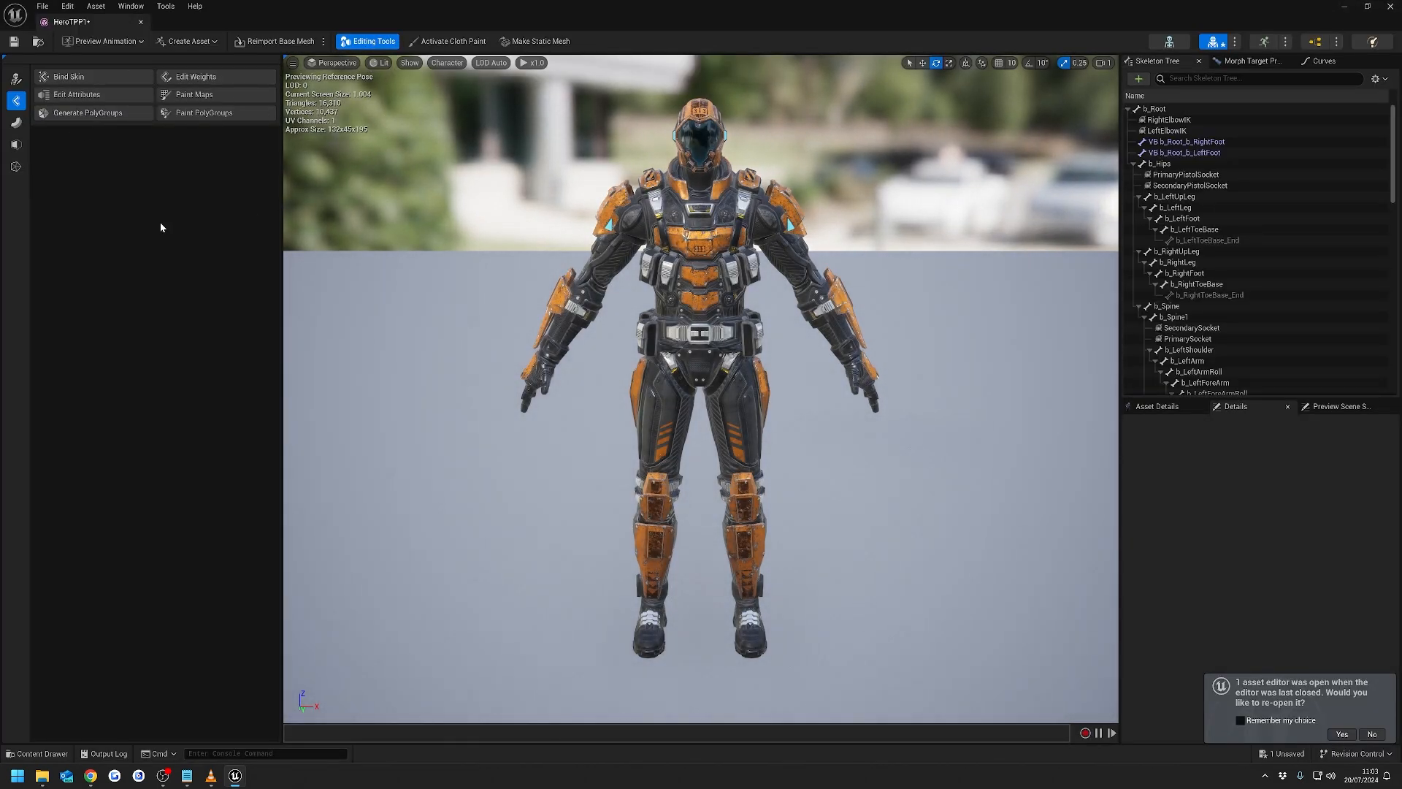
{"action": "left_click", "coordinate": [65, 114]}
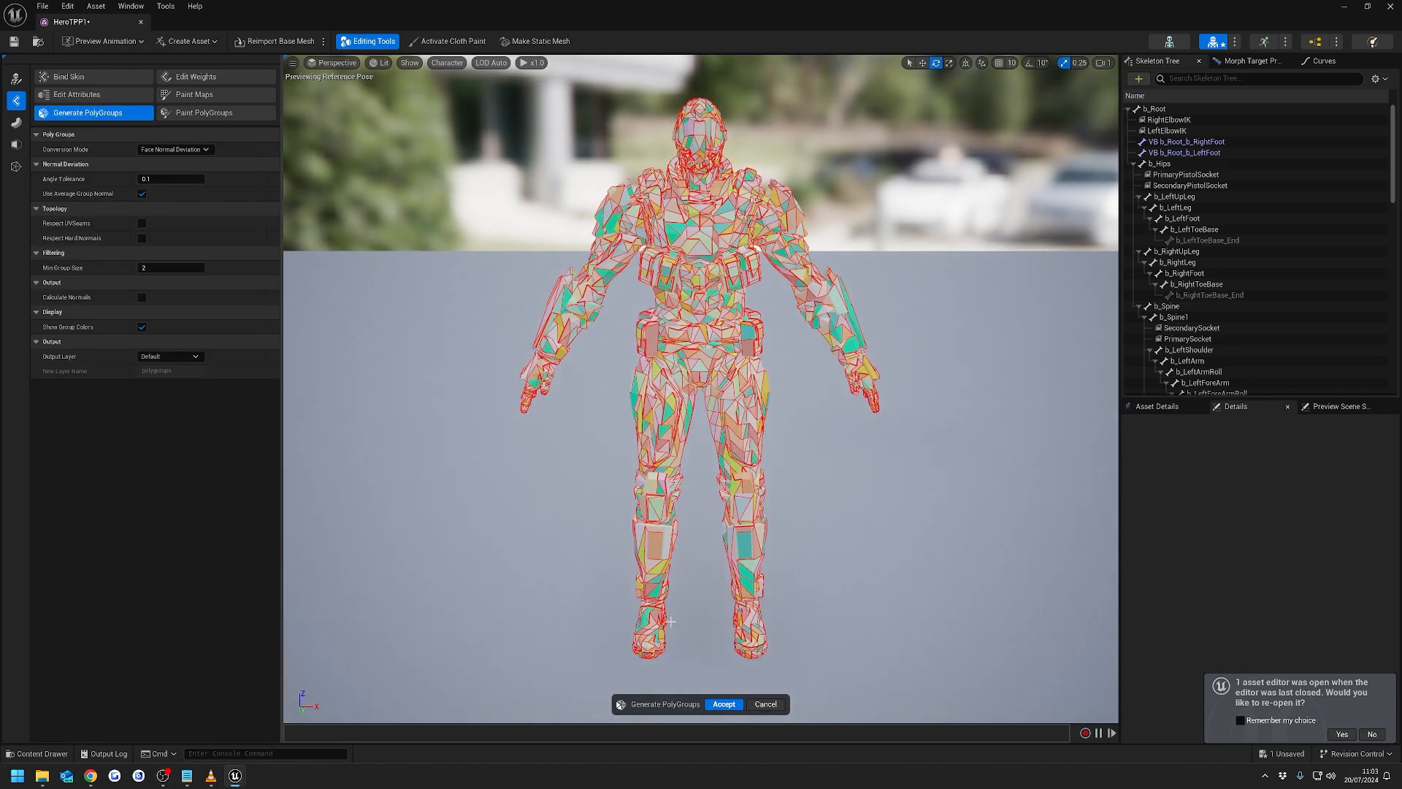
{"action": "left_click", "coordinate": [720, 704]}
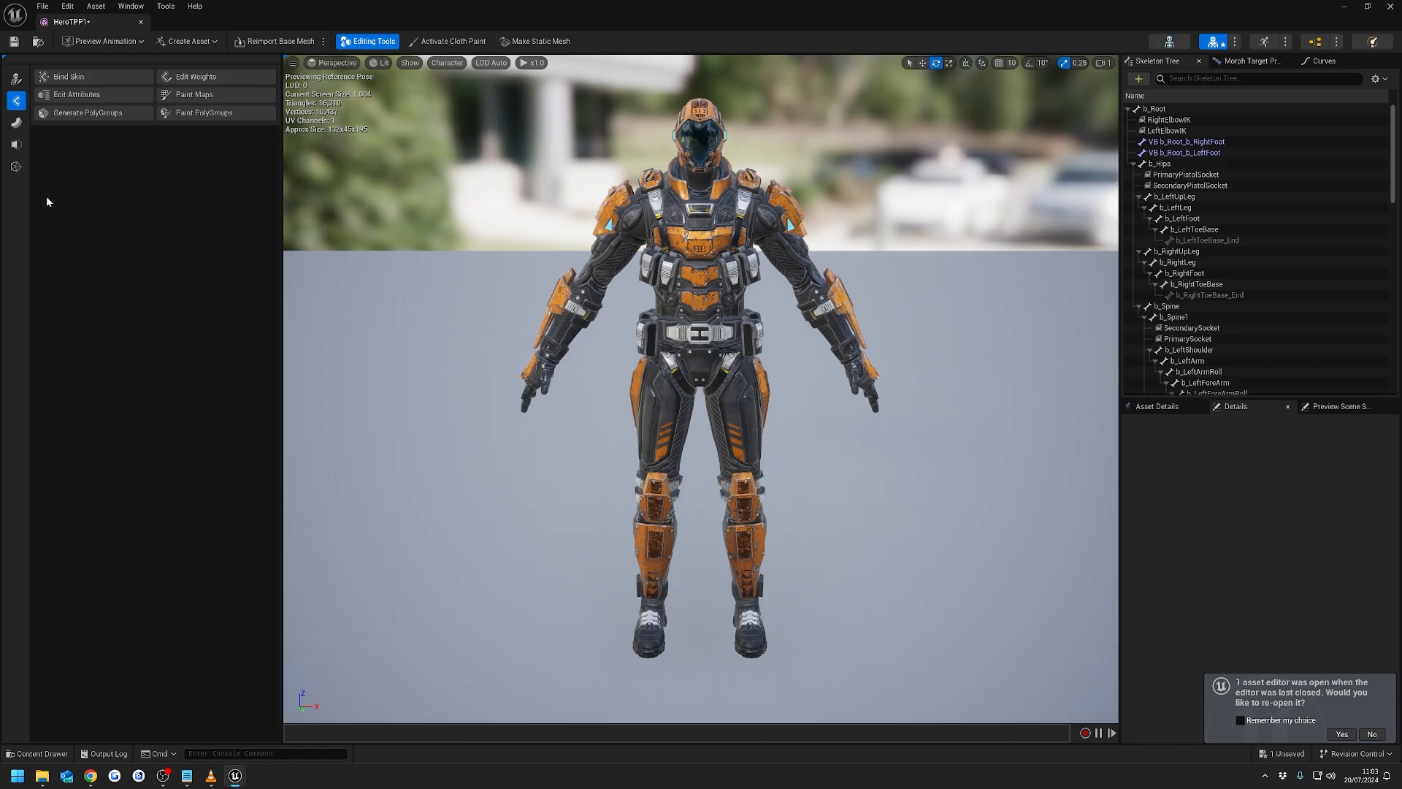
- Start PolyGroup Edit on the copied hero mesh, limit selection to faces, and delete the legs and lower torso
{"action": "left_click", "coordinate": [17, 147]}
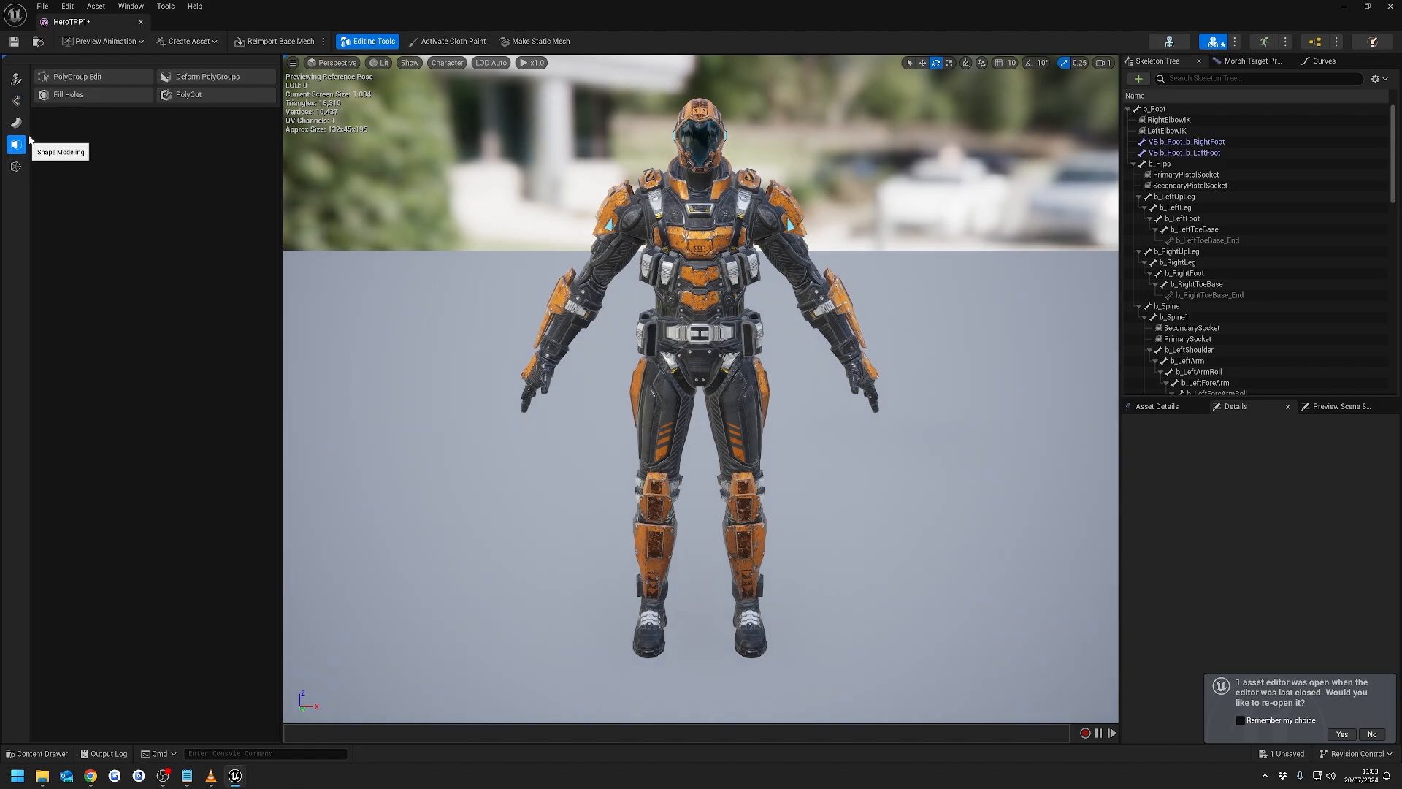
{"action": "left_click", "coordinate": [71, 78]}
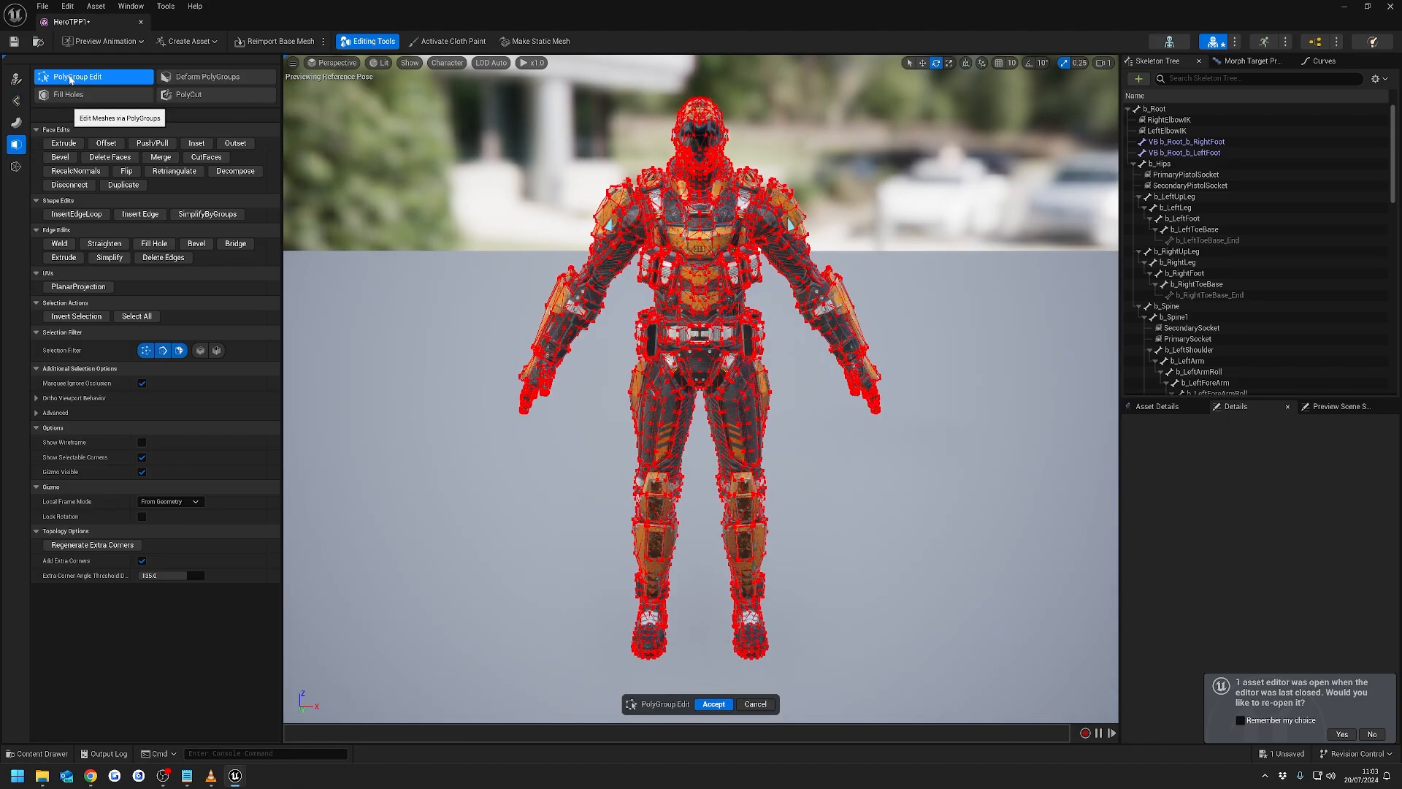
{"action": "left_click", "coordinate": [149, 352]}
{"action": "left_click", "coordinate": [162, 351]}
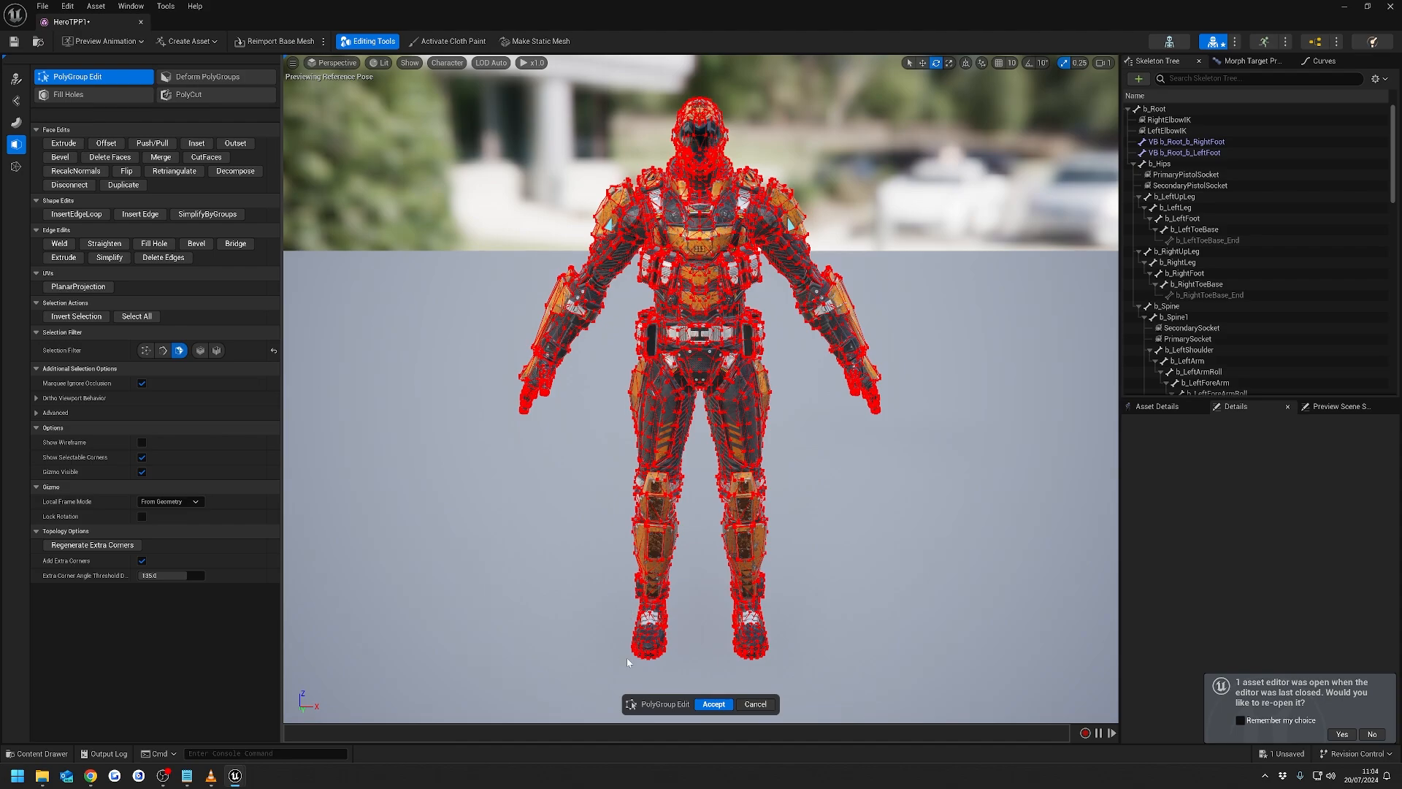
{"action": "left_click_drag", "start_coordinate": [627, 657], "coordinate": [775, 275]}
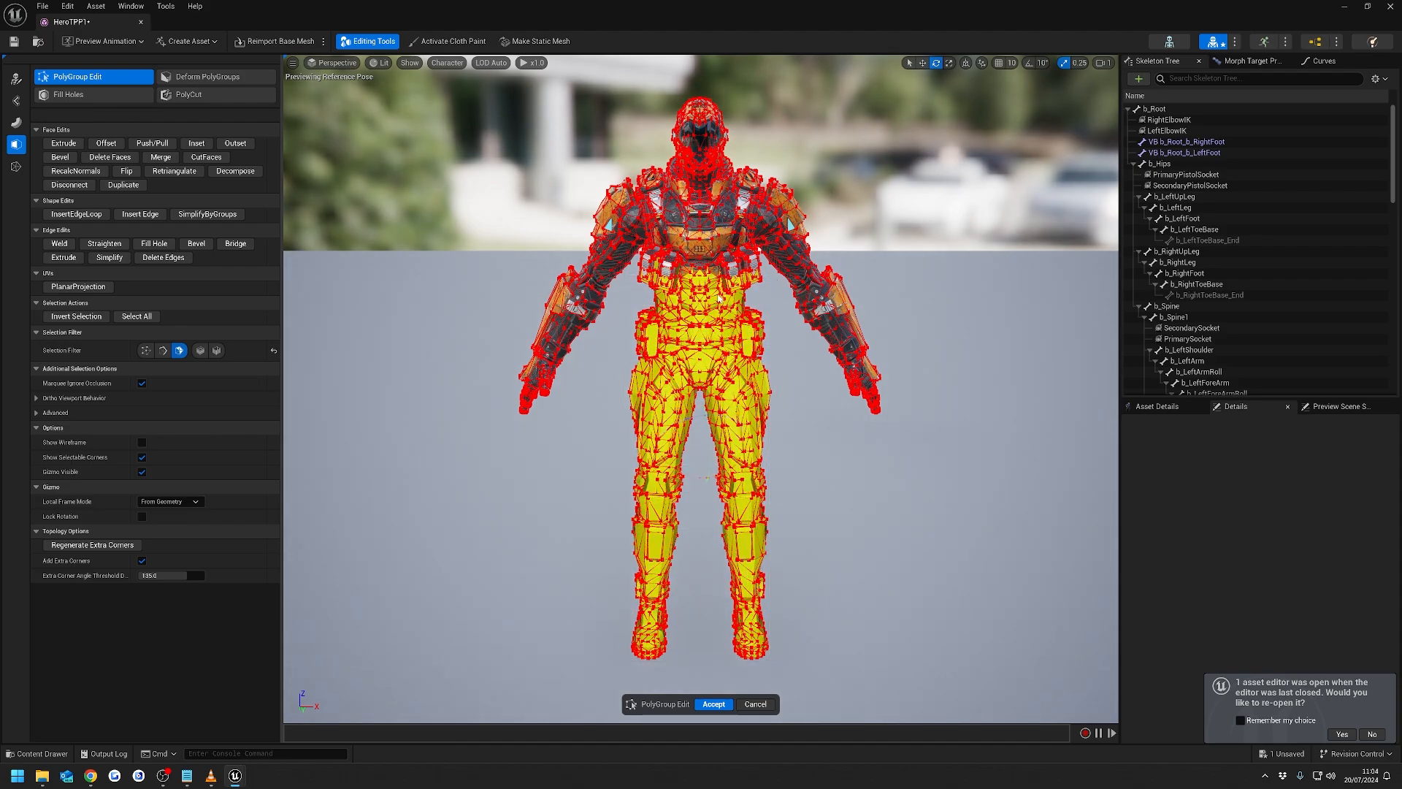
{"action": "left_click", "coordinate": [103, 158]}
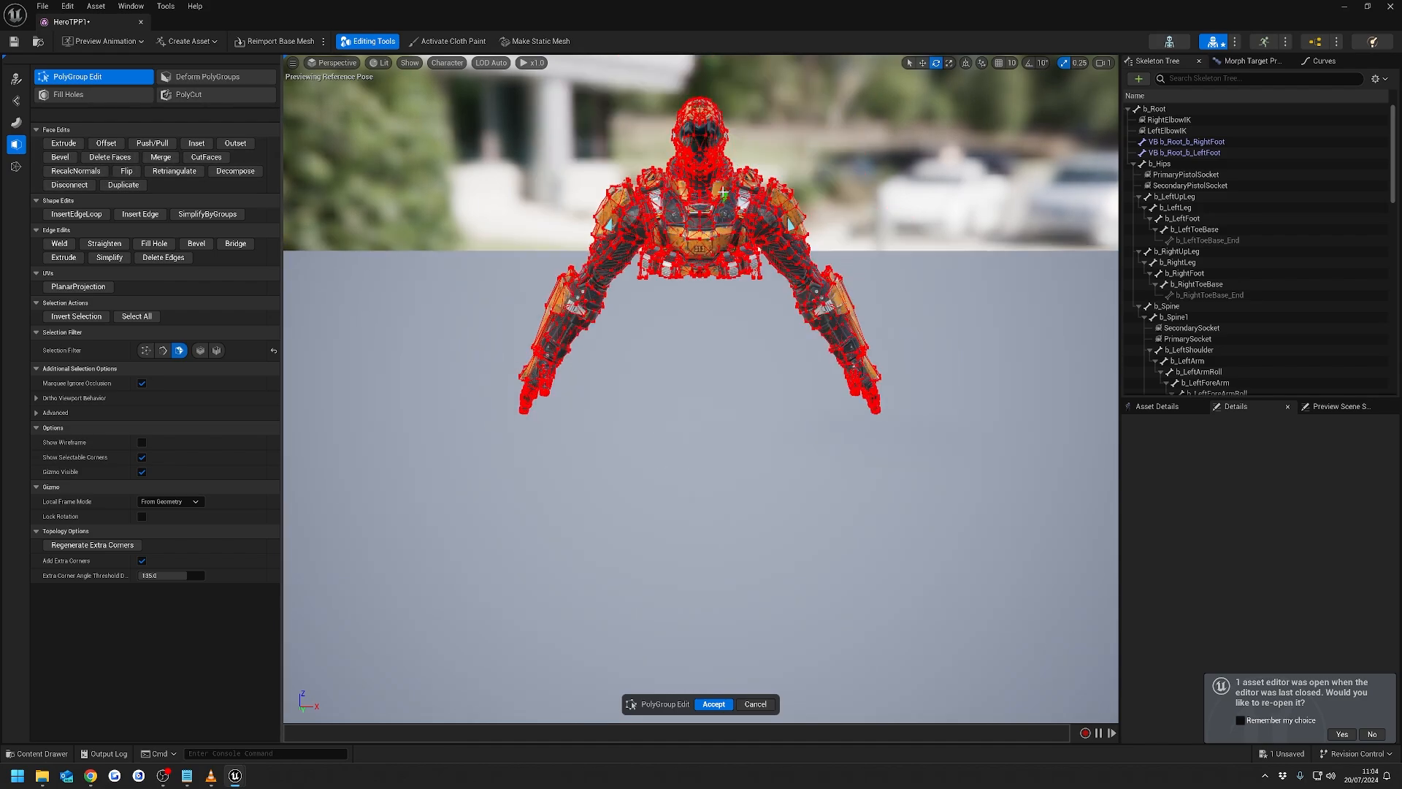
- Select the head and chest faces between the arms and delete them
{"action": "middle_click_drag", "start_coordinate": [723, 192], "coordinate": [712, 88]}
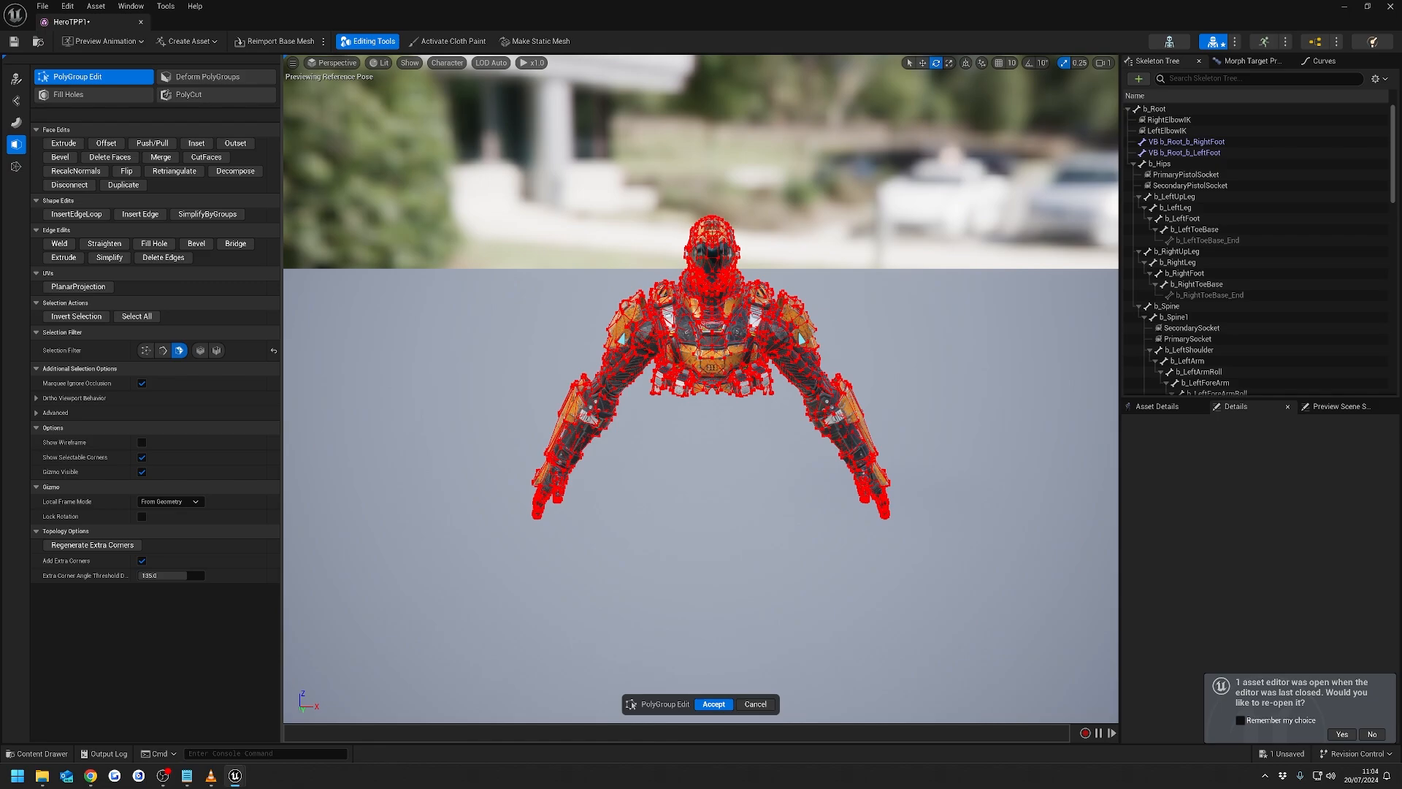
{"action": "middle_click_drag", "start_coordinate": [719, 323], "coordinate": [708, 317]}
{"action": "left_click_drag", "start_coordinate": [650, 185], "coordinate": [760, 442]}
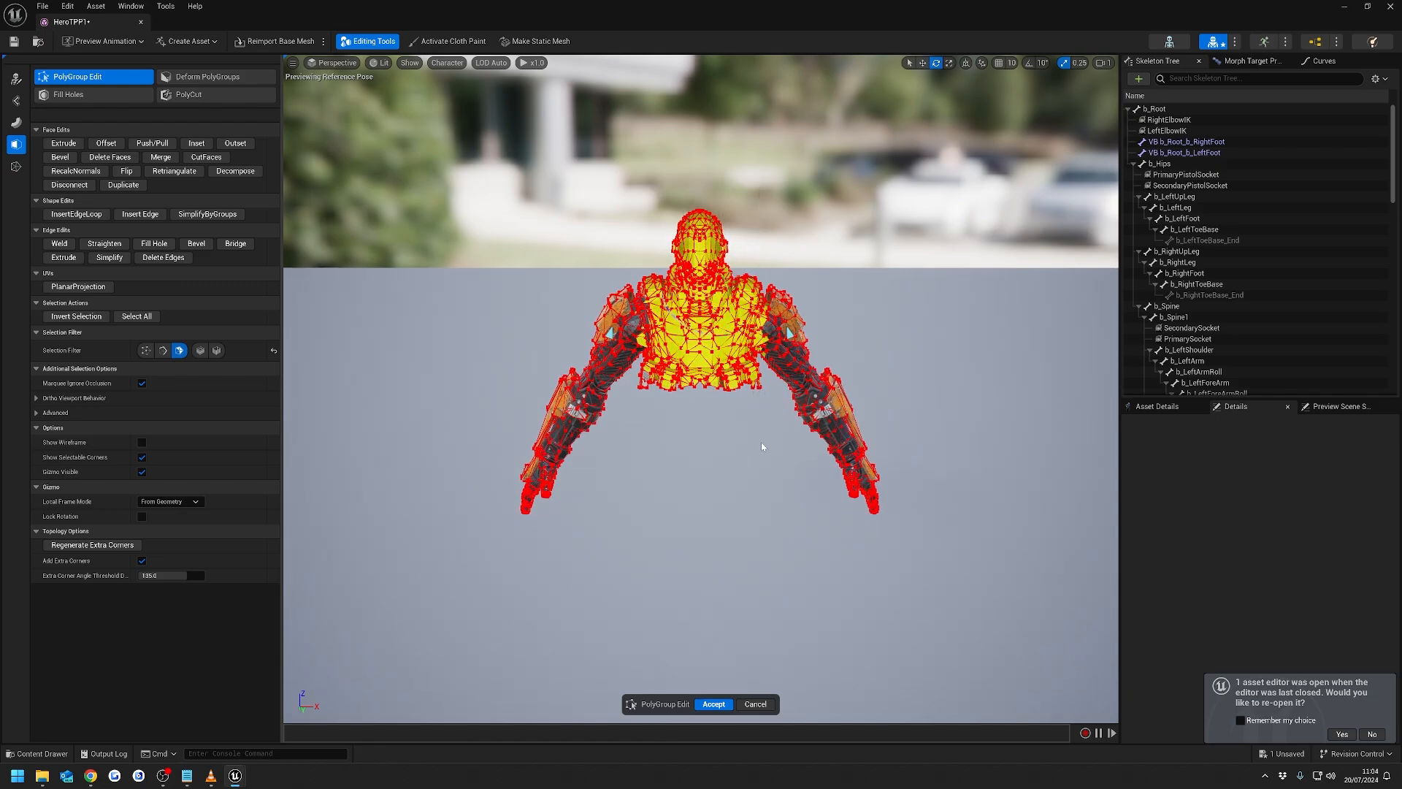
{"action": "left_click", "coordinate": [110, 157]}
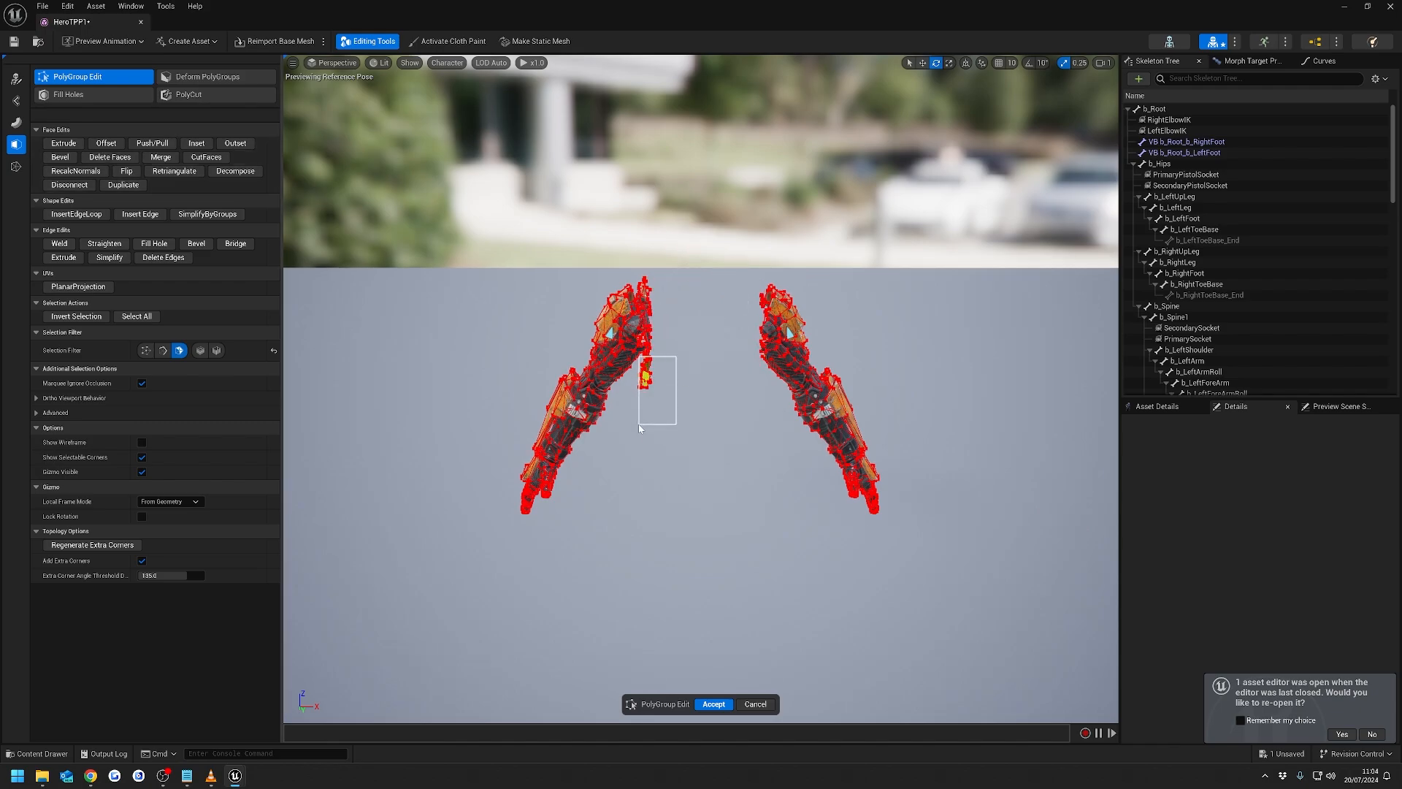
- Delete the stray torso faces left beside the arm and accept the PolyGroup edit
{"action": "left_click_drag", "start_coordinate": [640, 429], "coordinate": [639, 428]}
{"action": "left_click", "coordinate": [110, 157]}
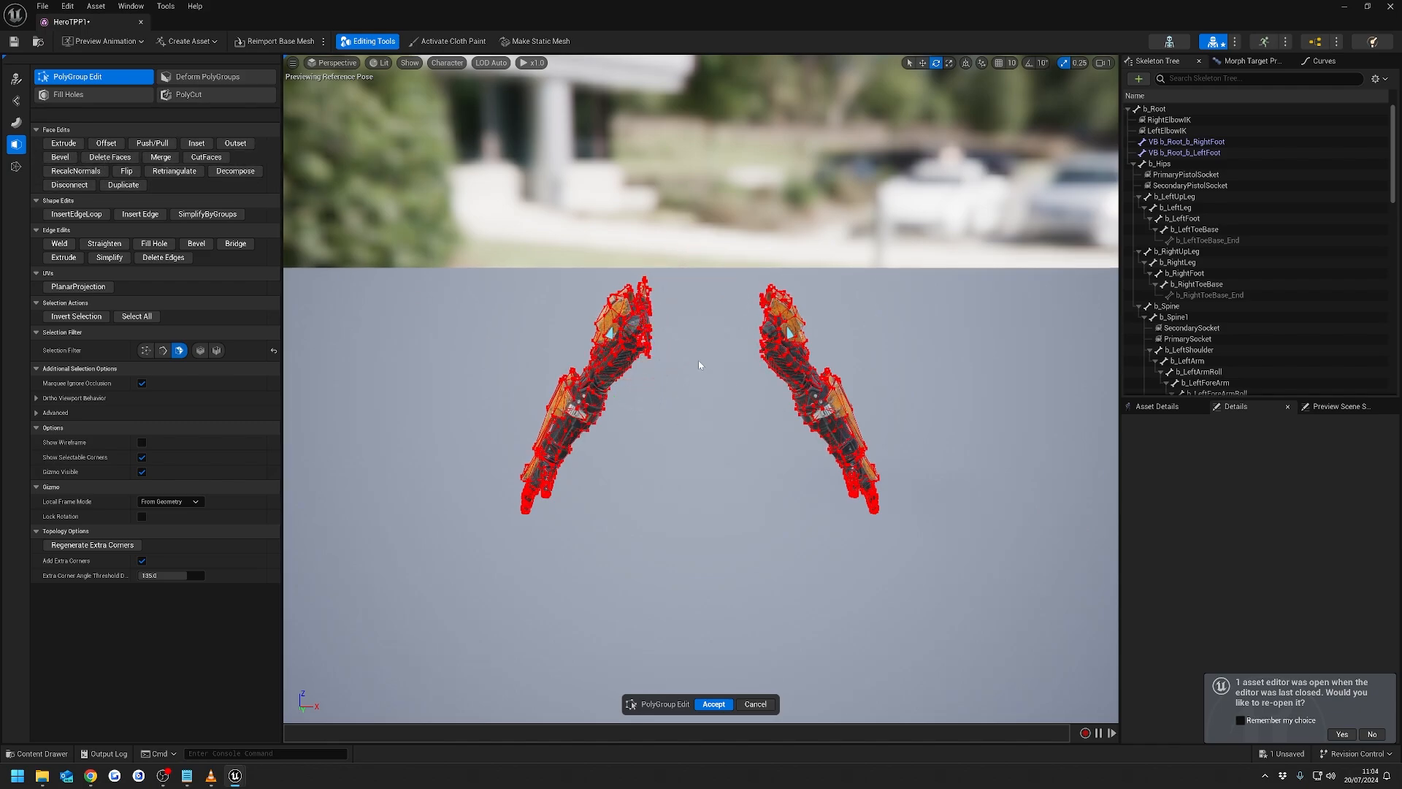
{"action": "mouse_move", "coordinate": [706, 347]}
{"action": "left_mouse_down", "text": "alt"}
{"action": "mouse_move", "coordinate": [840, 369]}
{"action": "mouse_move", "coordinate": [706, 347]}
{"action": "left_mouse_up", "text": "alt"}
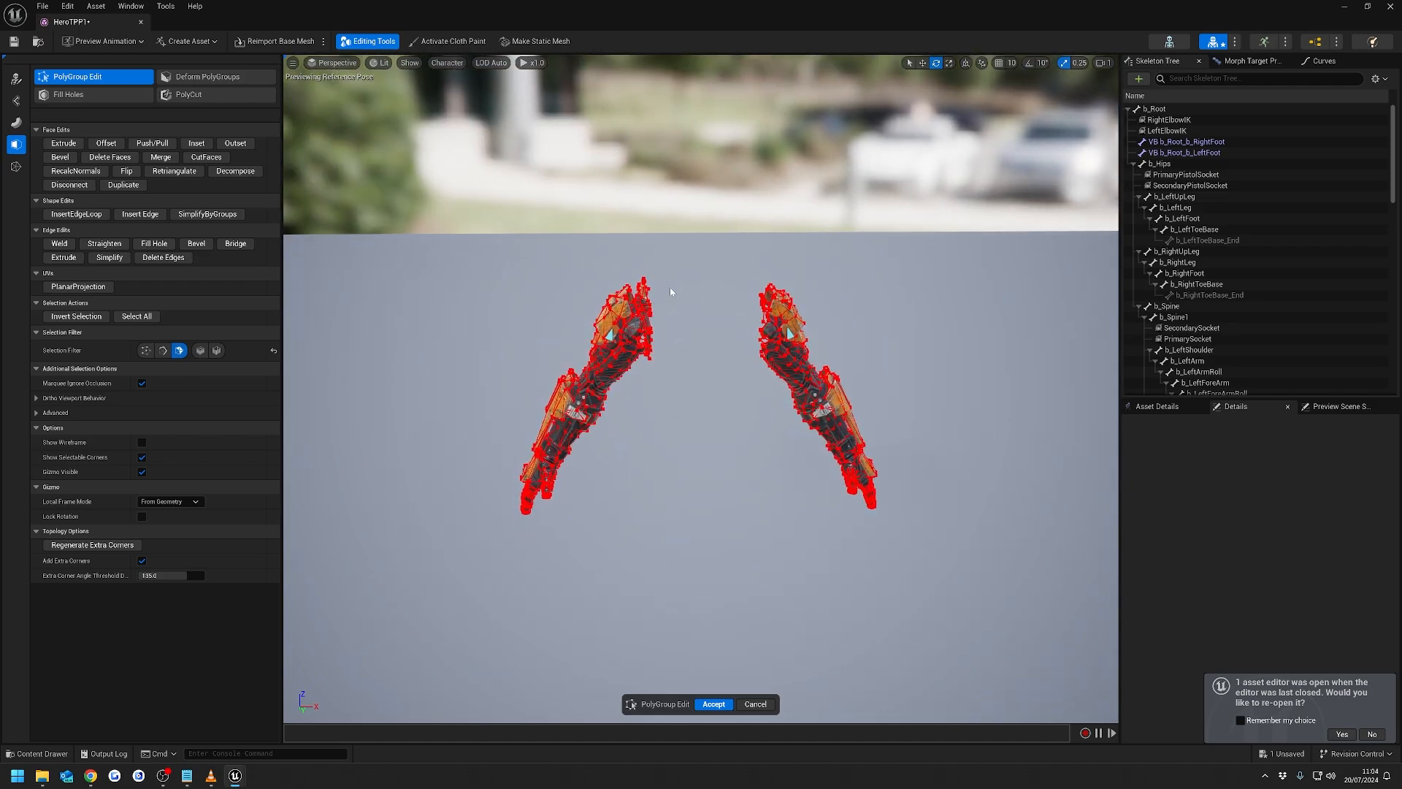
{"action": "left_click_drag", "start_coordinate": [648, 384], "coordinate": [649, 384]}
{"action": "left_click", "coordinate": [99, 157]}
{"action": "left_click_drag", "start_coordinate": [673, 326], "coordinate": [727, 330], "text": "alt"}
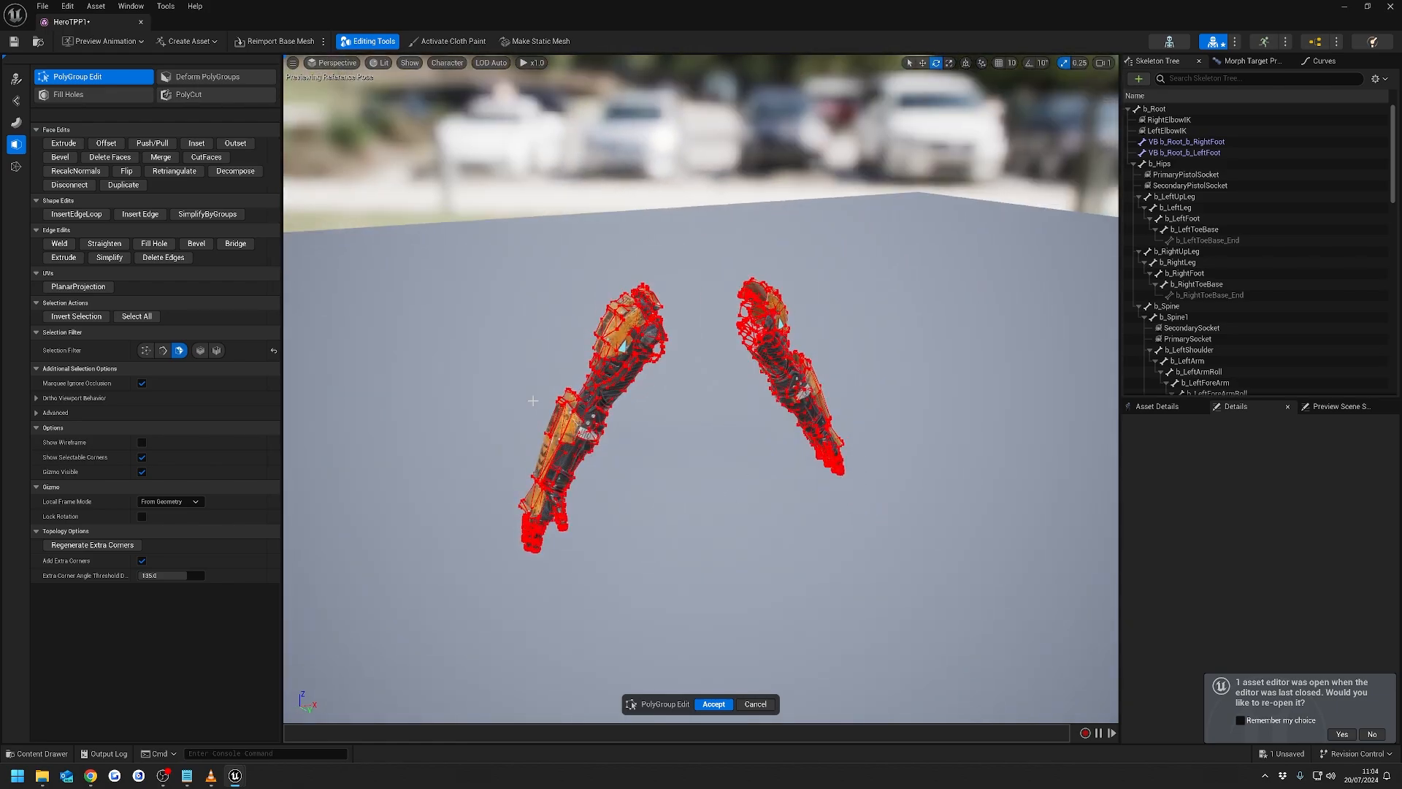
{"action": "left_click", "coordinate": [713, 704]}
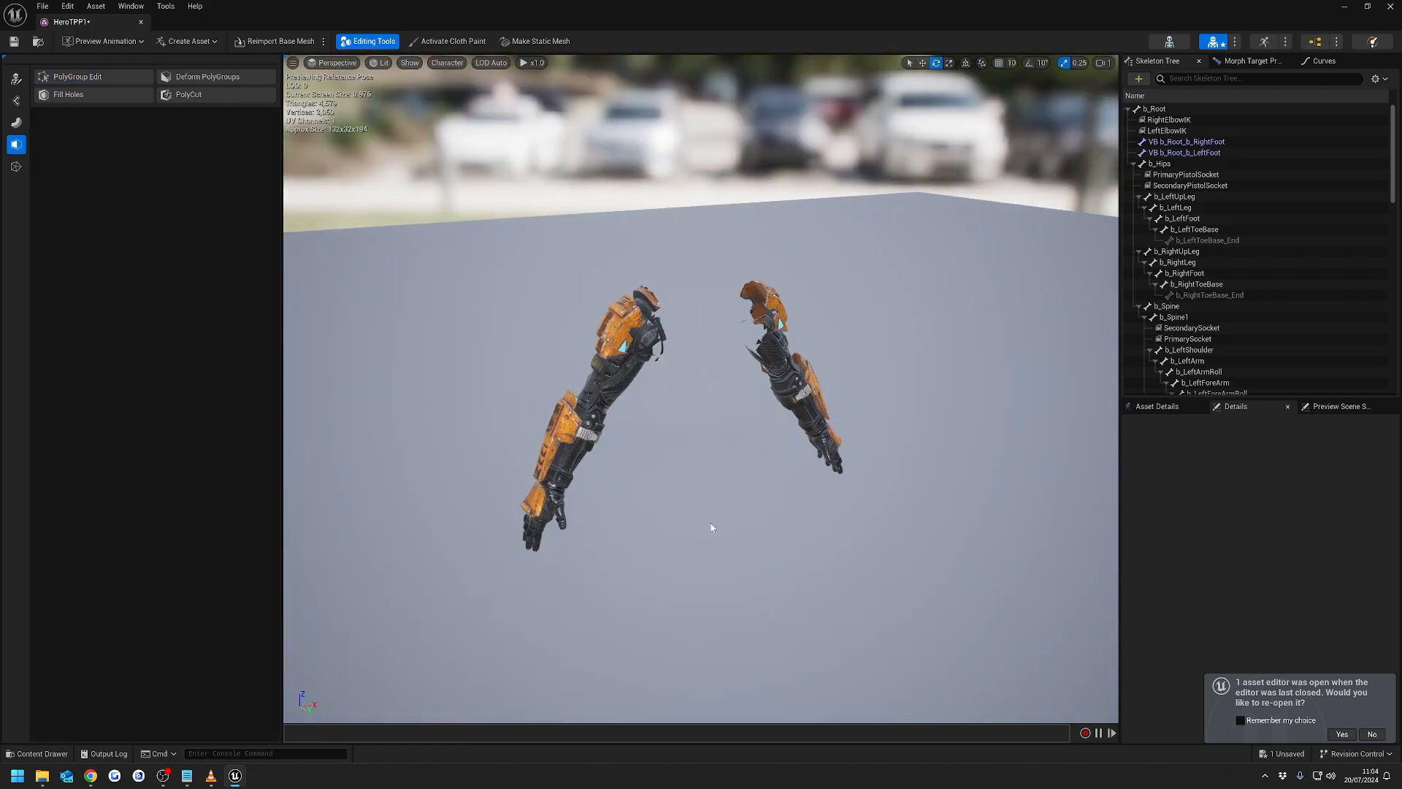
{"action": "left_click_drag", "start_coordinate": [686, 466], "coordinate": [719, 453], "text": "alt"}
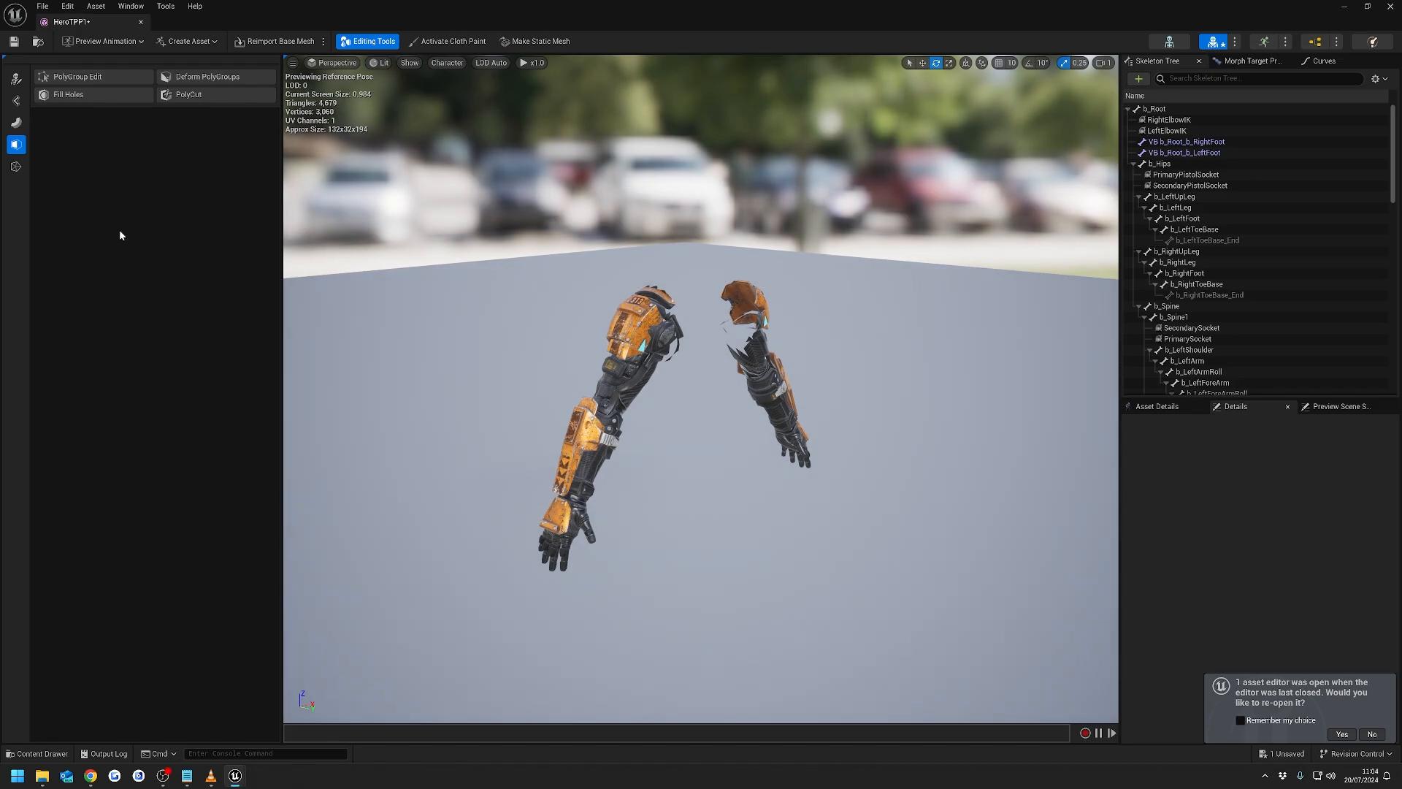
- Close the arms mesh editor, then find and open the BP_SGKMasterCharacter Blueprint in the SurvivalGameKitV2 folder
{"action": "left_click", "coordinate": [141, 22]}
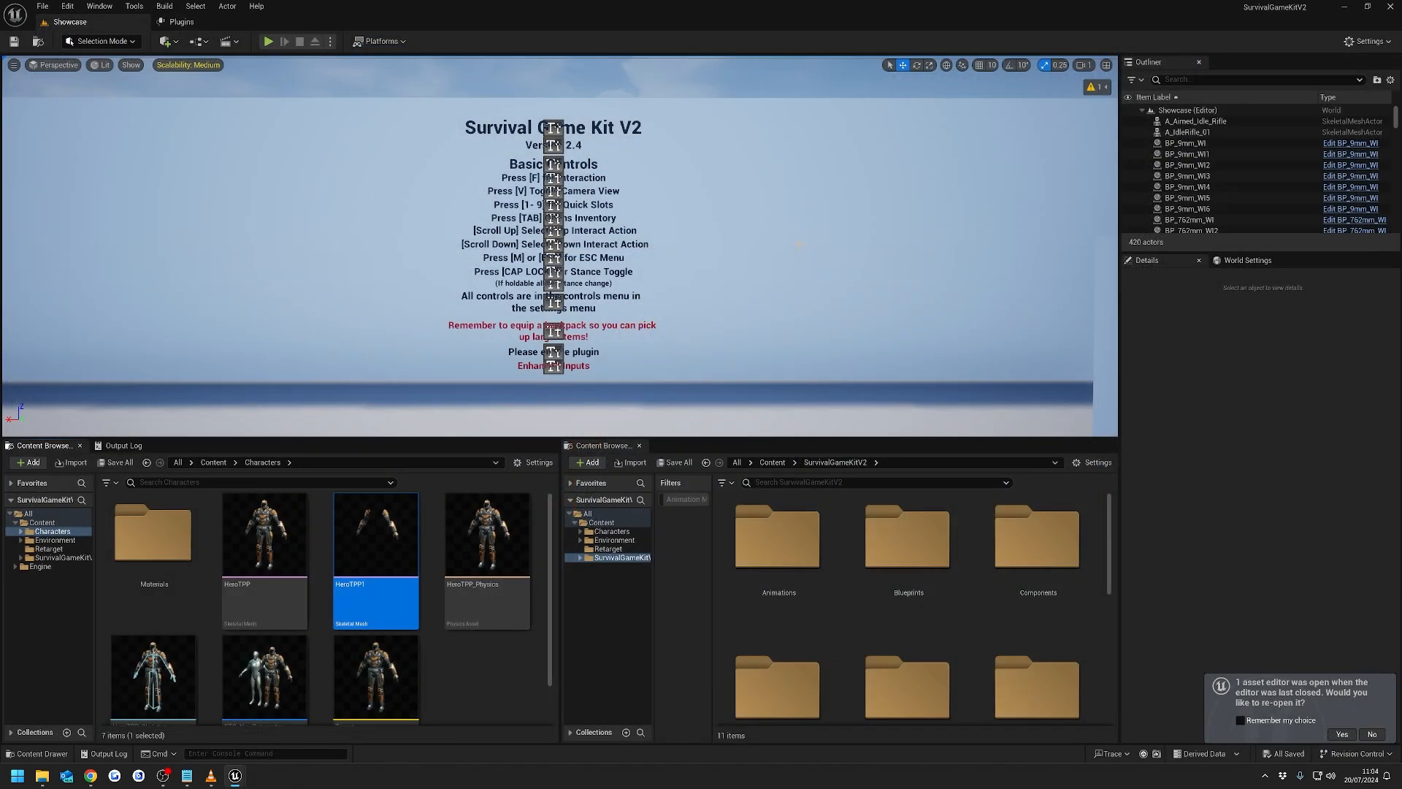
{"action": "left_click", "coordinate": [797, 483]}
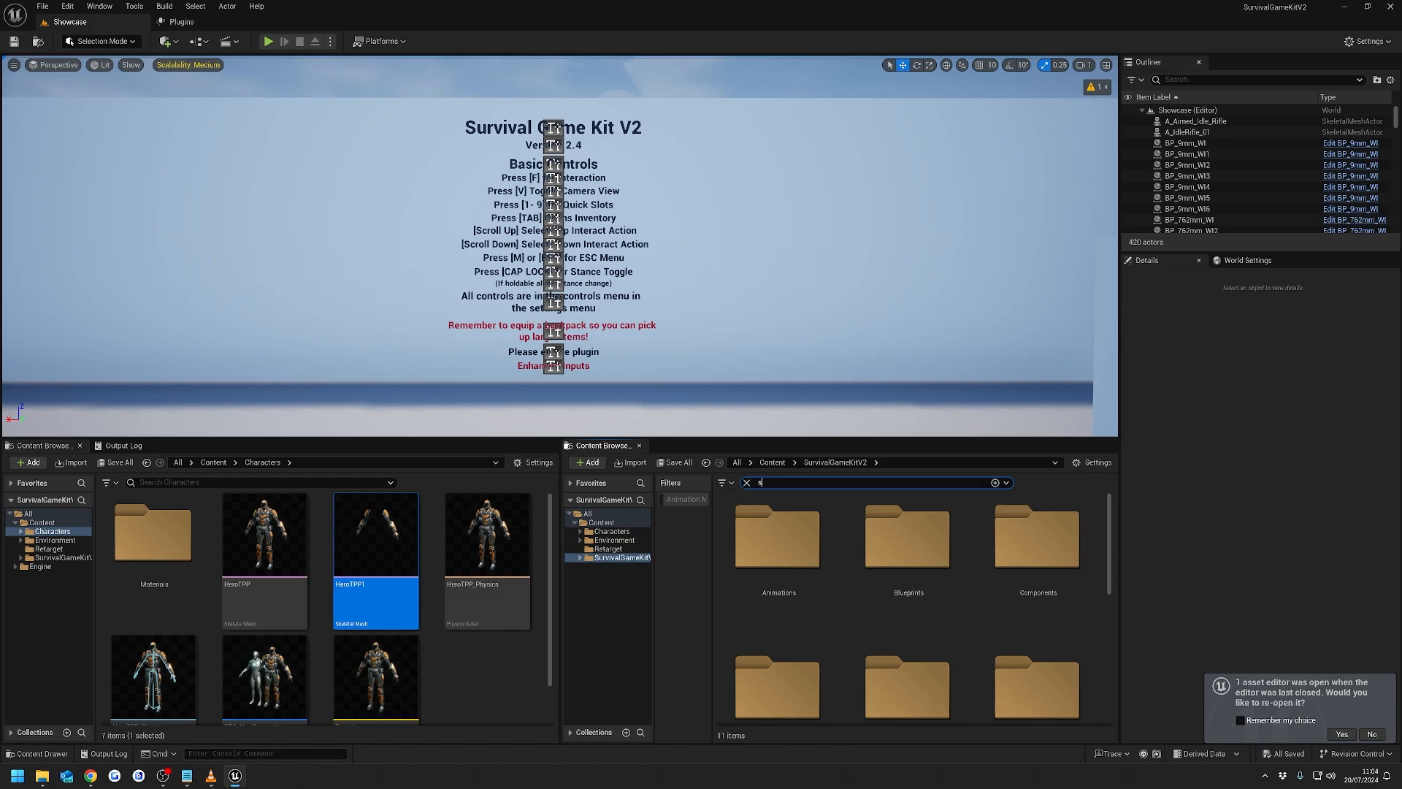
{"action": "type", "text": "sgkmaster"}
{"action": "left_click", "coordinate": [754, 526]}
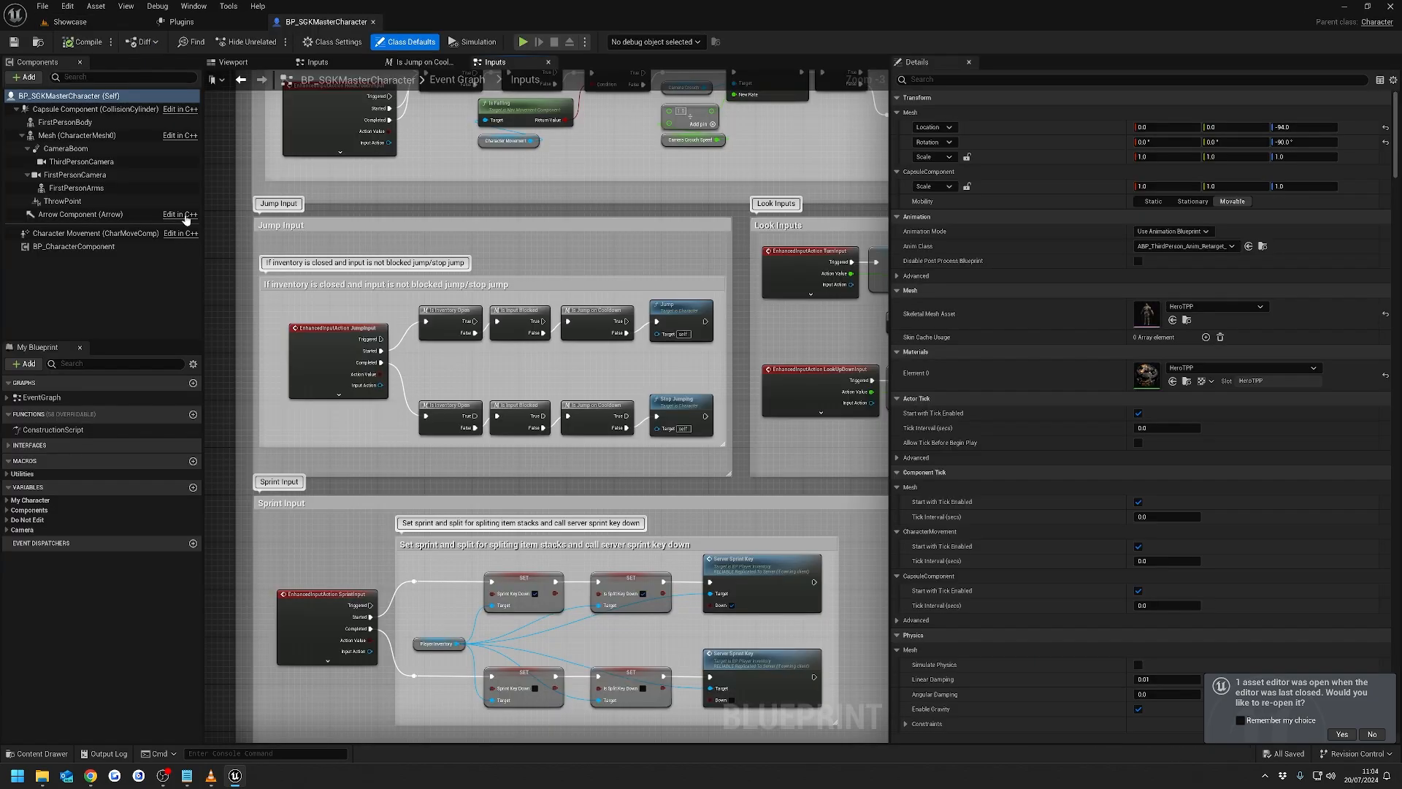
- Assign HeroTPP1 as the skeletal mesh asset of the FirstPersonArms component
{"action": "left_click", "coordinate": [95, 187]}
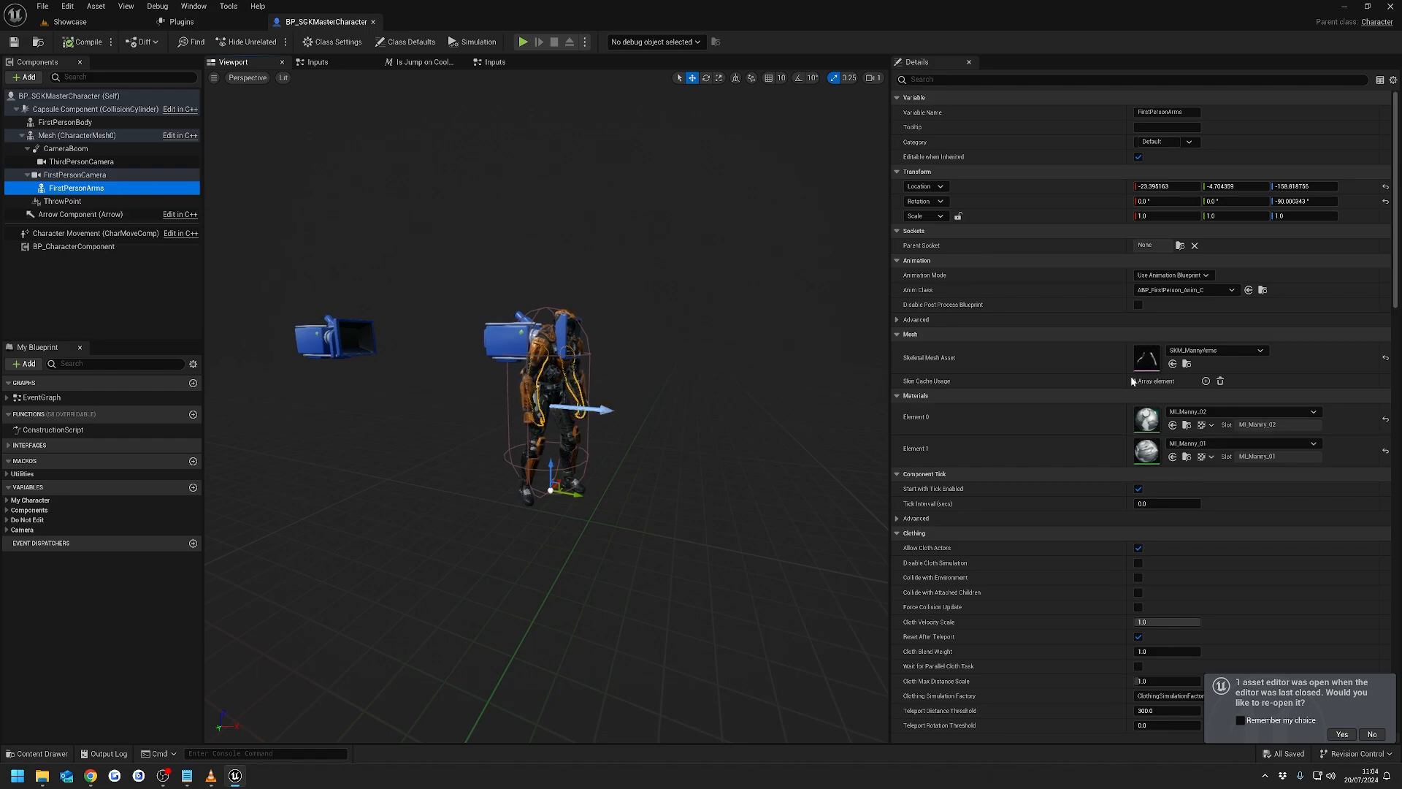
{"action": "left_click", "coordinate": [1231, 359]}
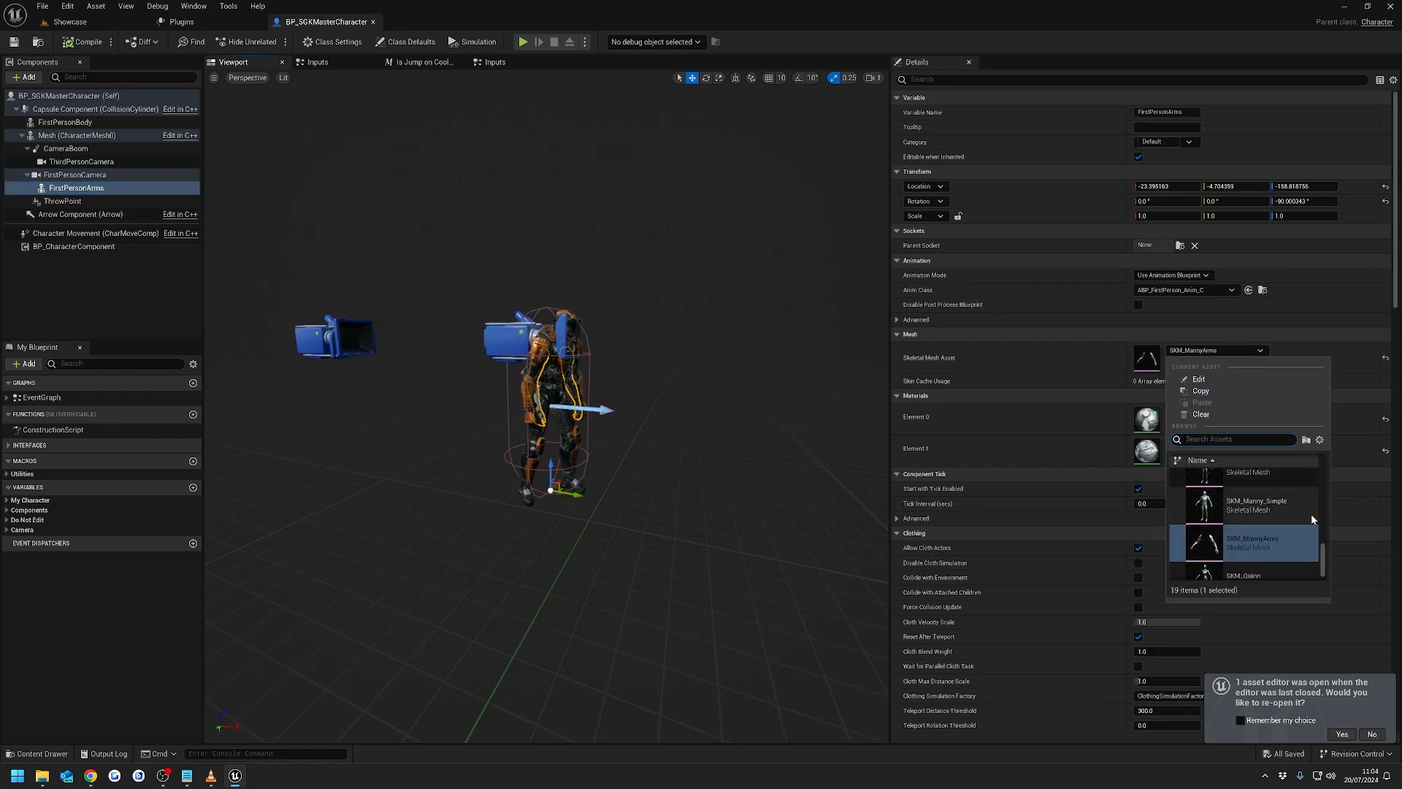
{"action": "scroll", "coordinate": [1315, 519], "scroll_direction": "down", "scroll_amount": 2}
{"action": "left_click_drag", "start_coordinate": [1323, 525], "coordinate": [1327, 479]}
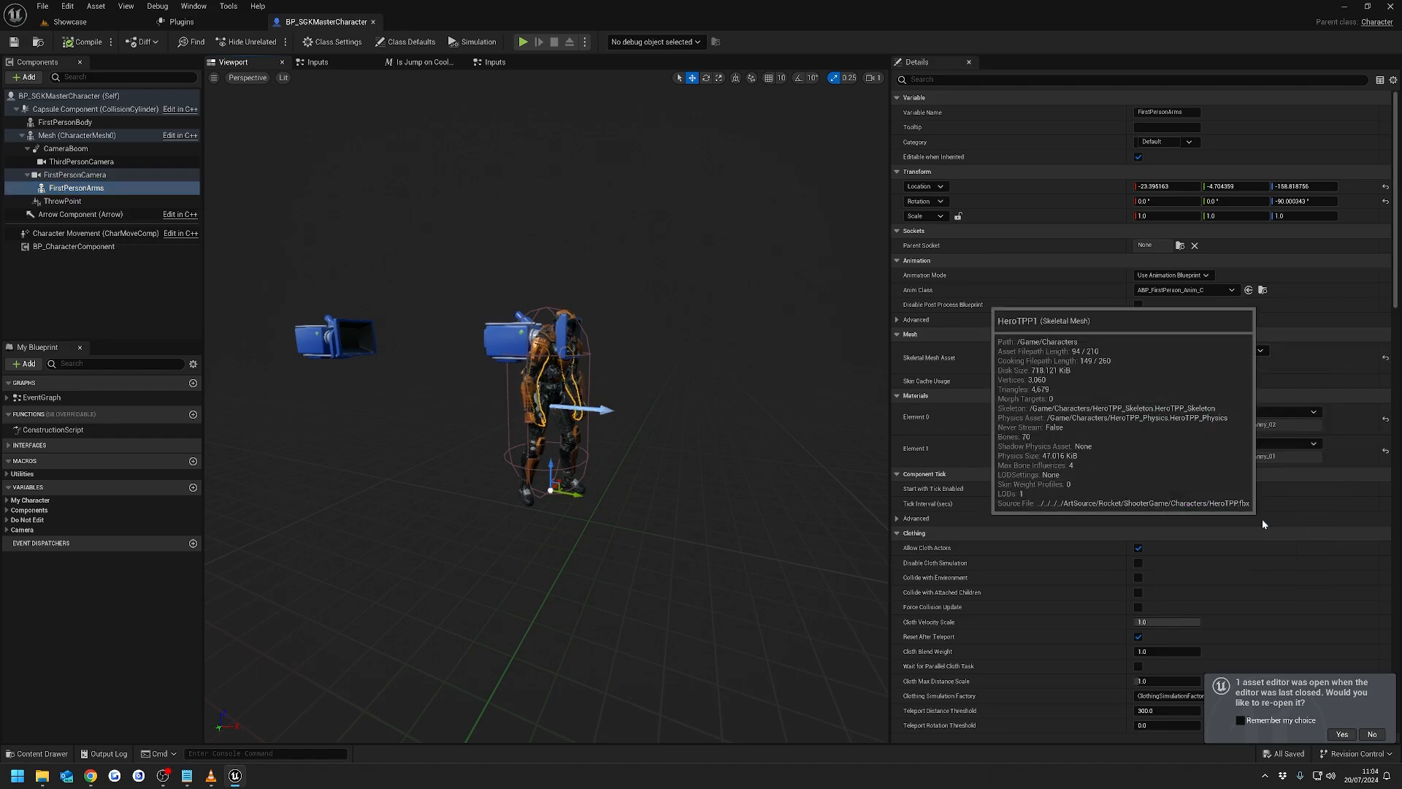
{"action": "left_click", "coordinate": [1241, 524]}
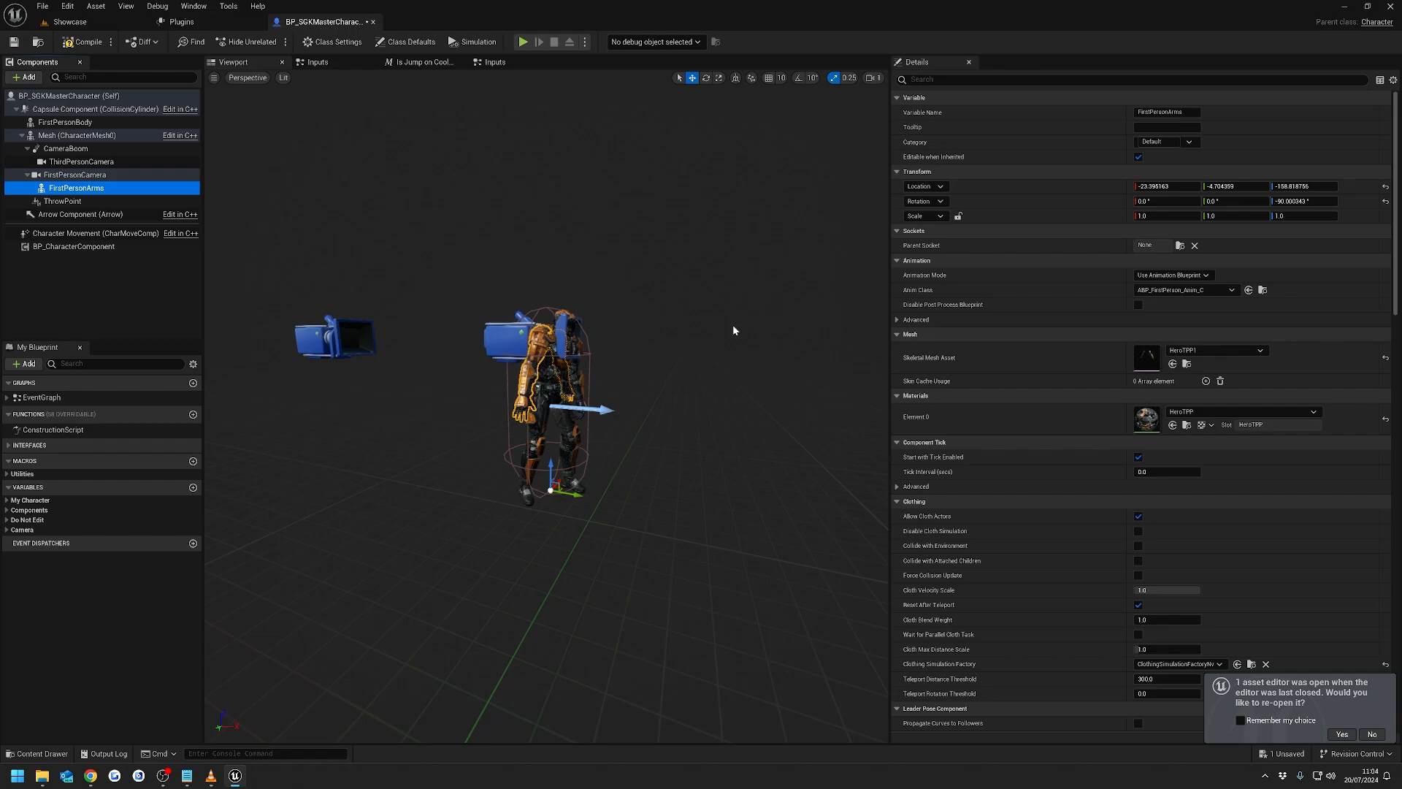
- Set the anim class of FirstPersonArms to ABP_FirstPerson_Anim_Retarget
{"action": "left_click", "coordinate": [1185, 291]}
{"action": "type", "text": "abp"}
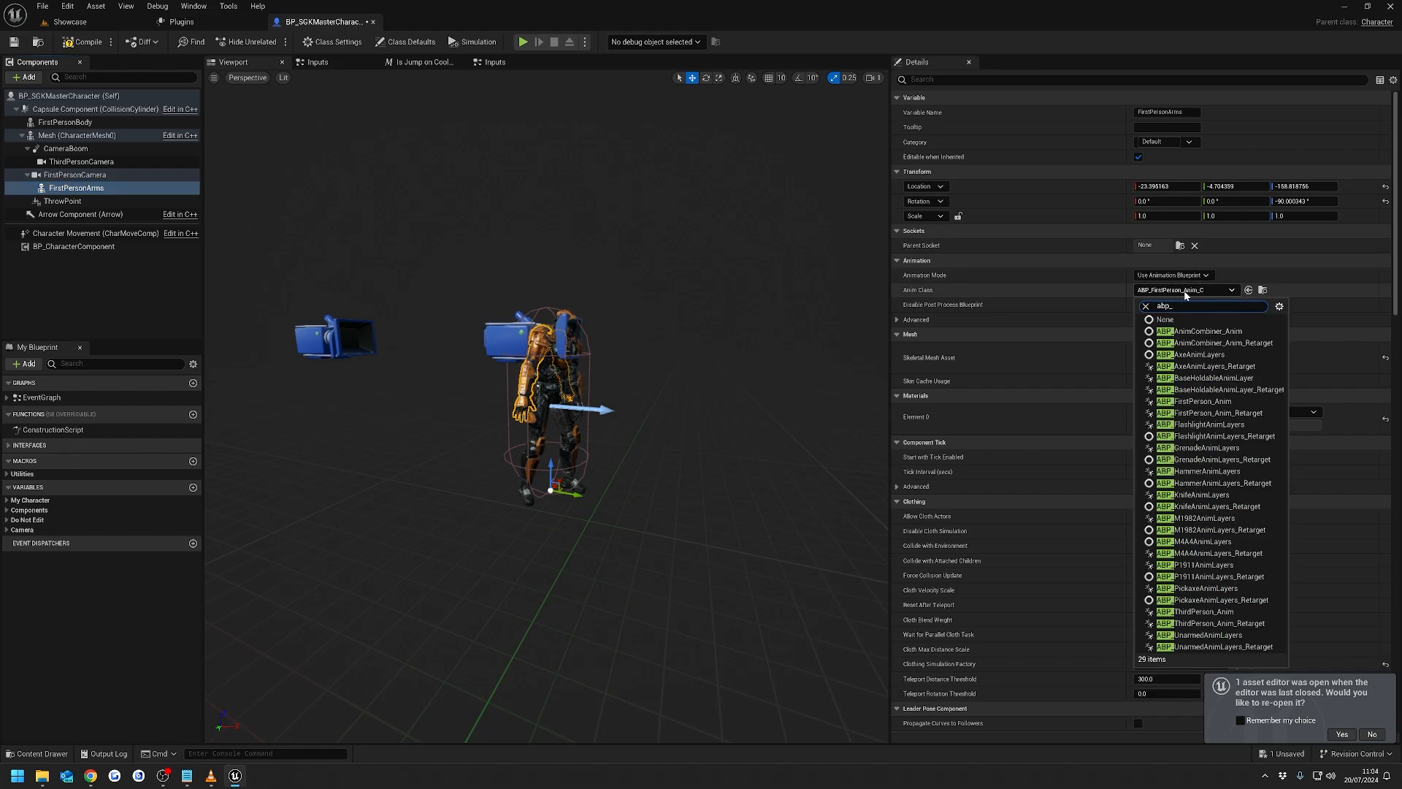
{"action": "type", "text": "_firs"}
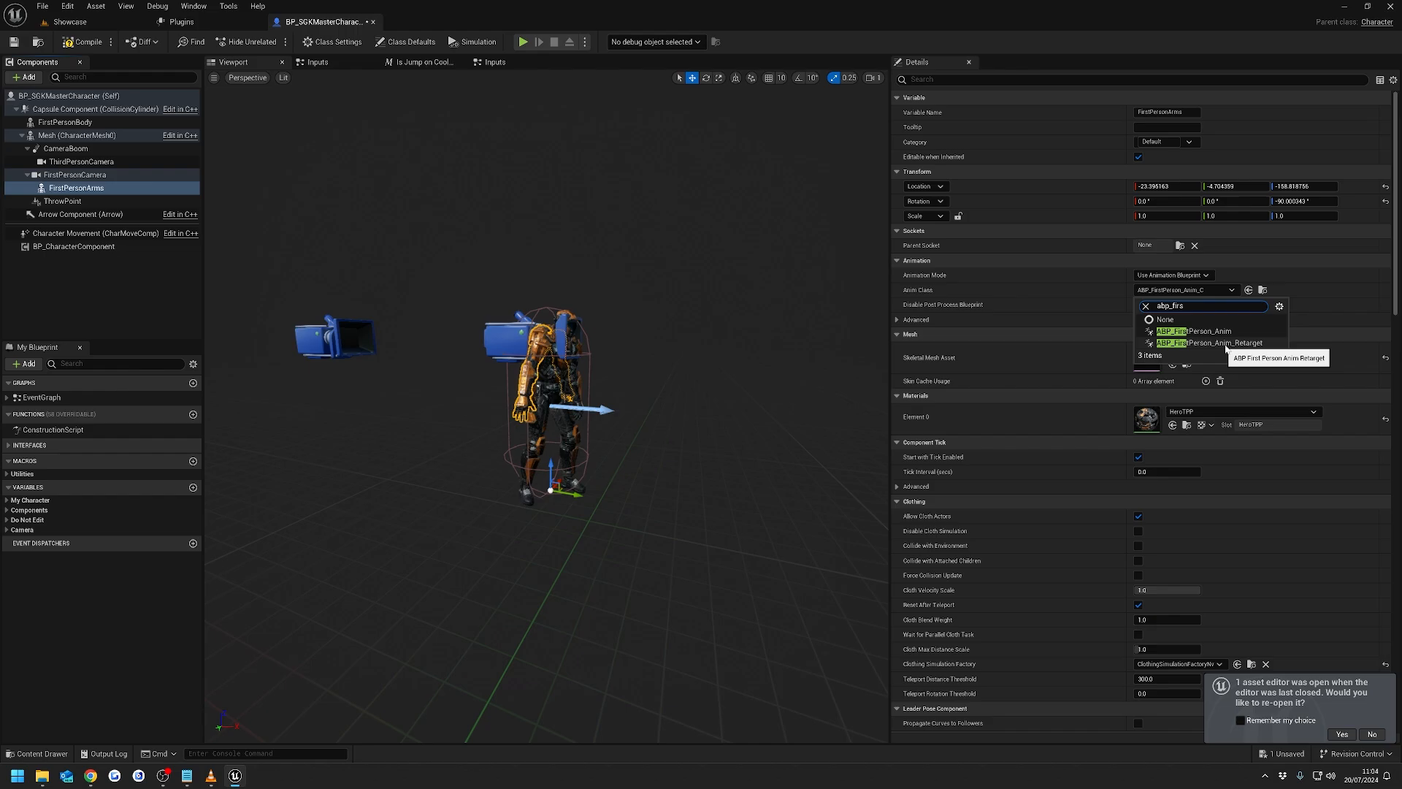
{"action": "left_click", "coordinate": [1249, 344]}
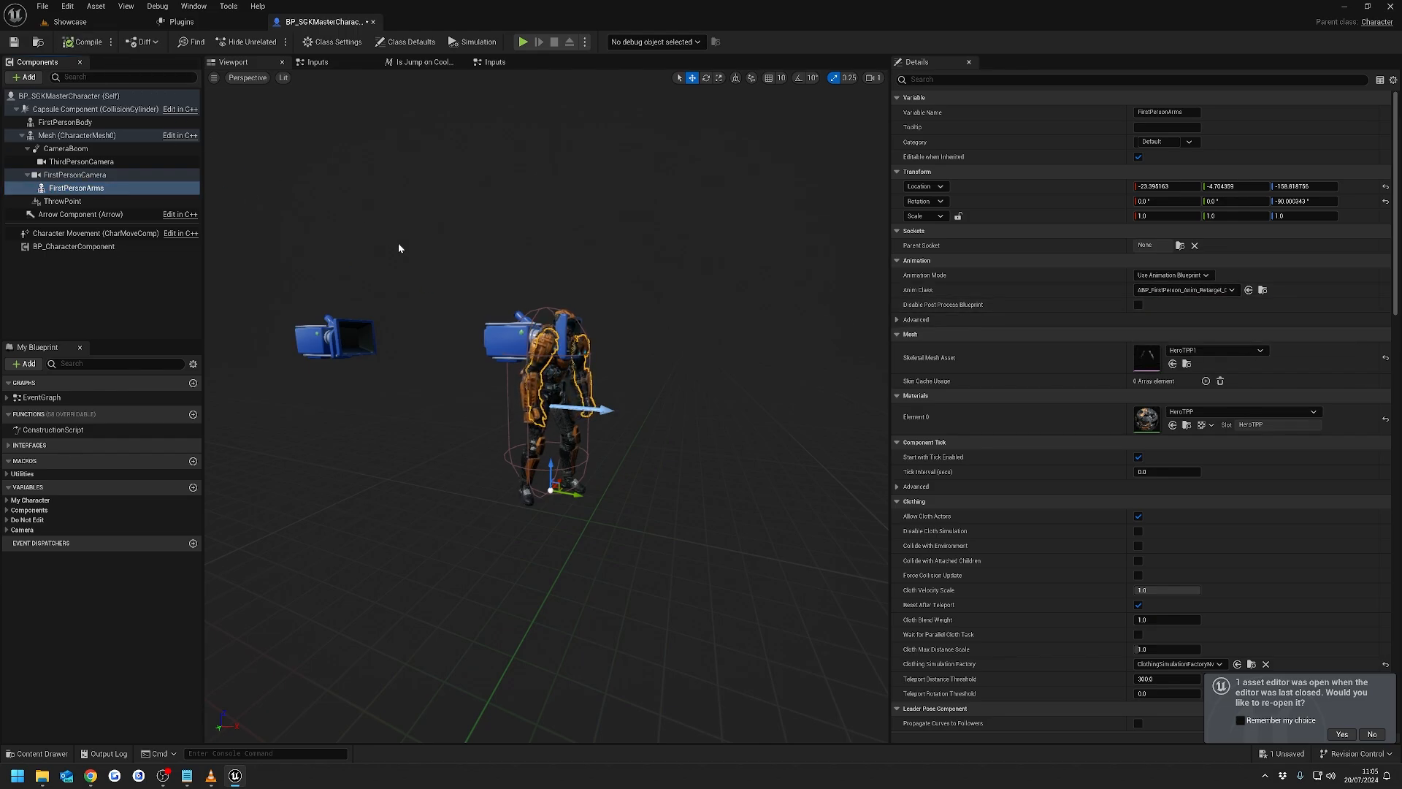
- Search the Retarget folder for "third person" and open the ABP_ThirdPerson_Anim_Retarget animation Blueprint
{"action": "left_click", "coordinate": [69, 21]}
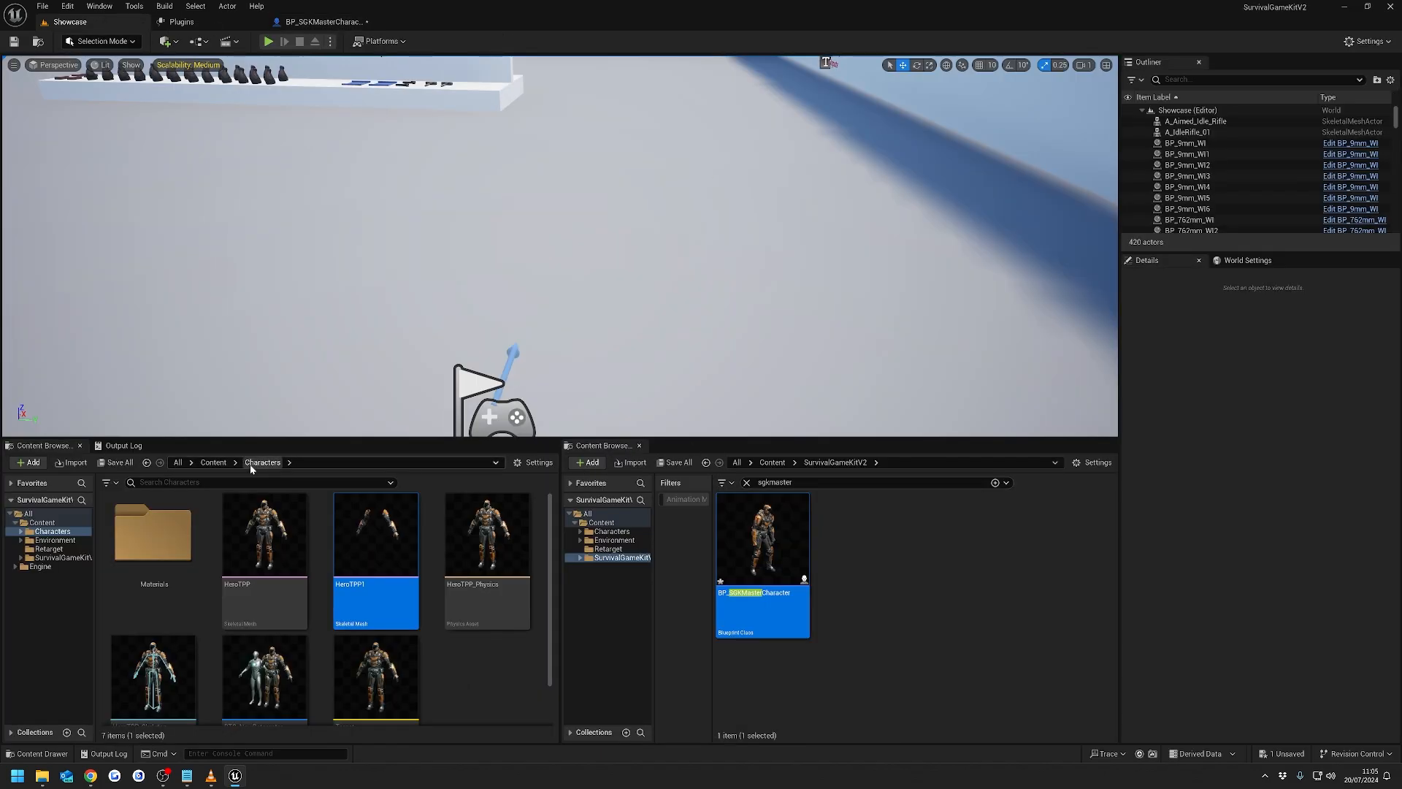
{"action": "left_click", "coordinate": [213, 462]}
{"action": "double_click", "coordinate": [329, 533]}
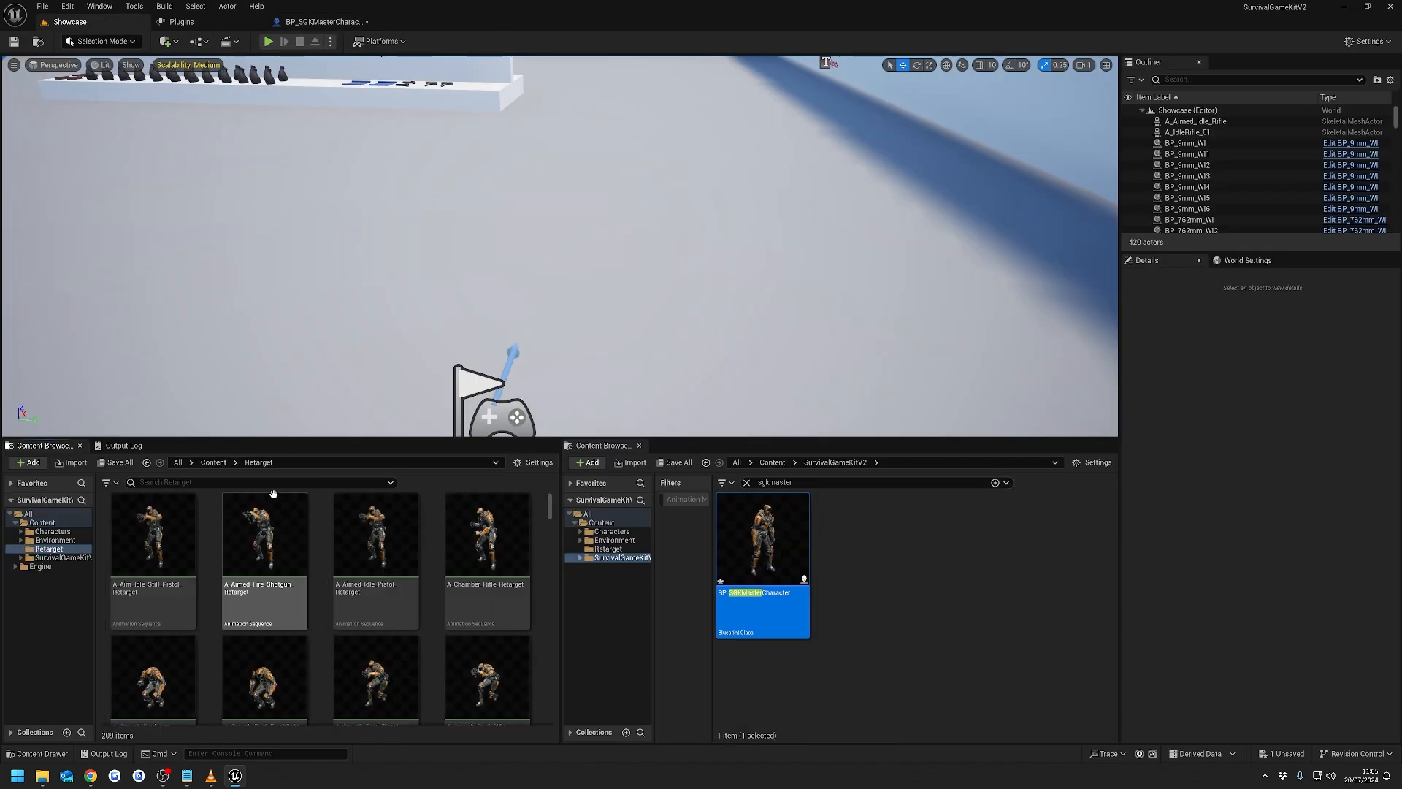
{"action": "left_click", "coordinate": [270, 482]}
{"action": "type", "text": "third perso"}
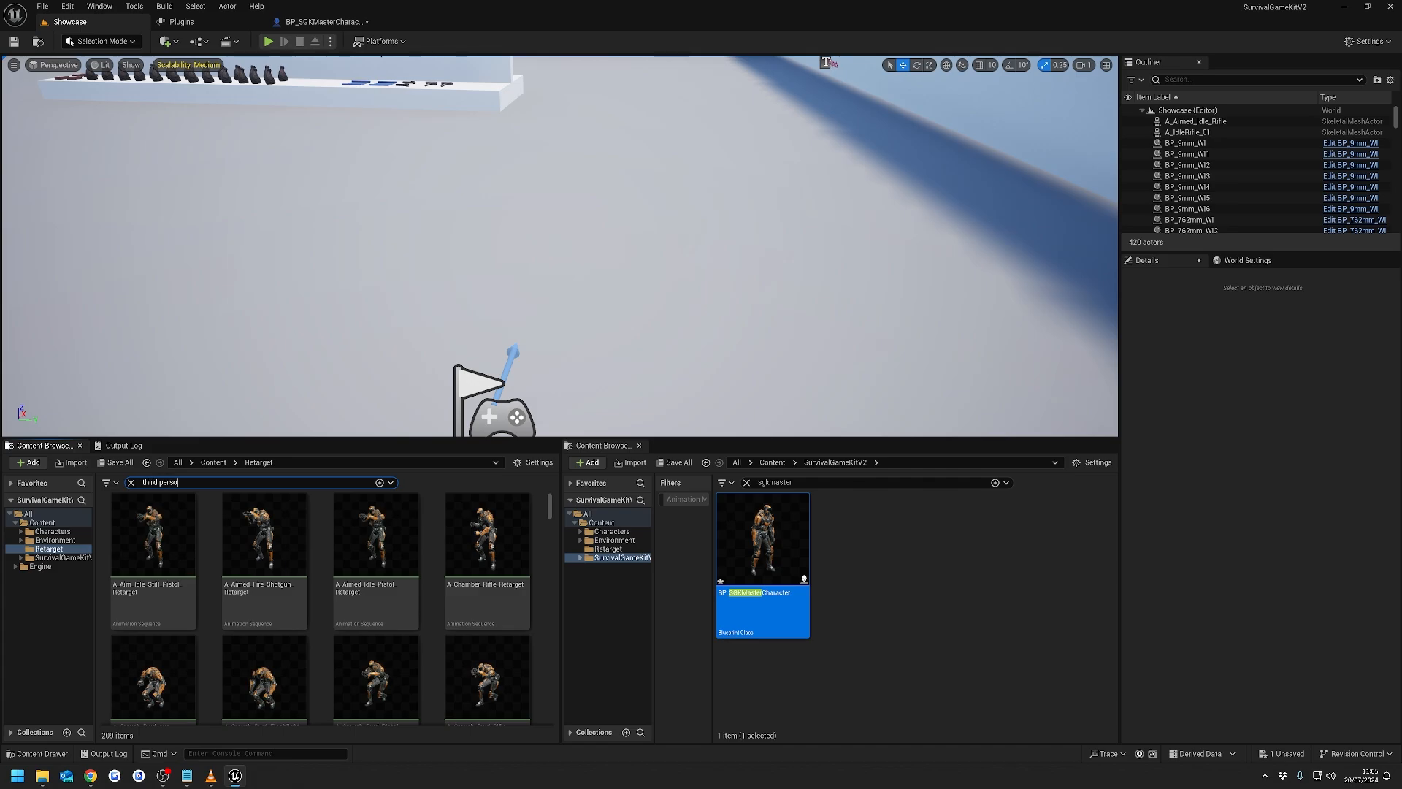
{"action": "type", "text": "n"}
{"action": "double_click", "coordinate": [154, 540]}
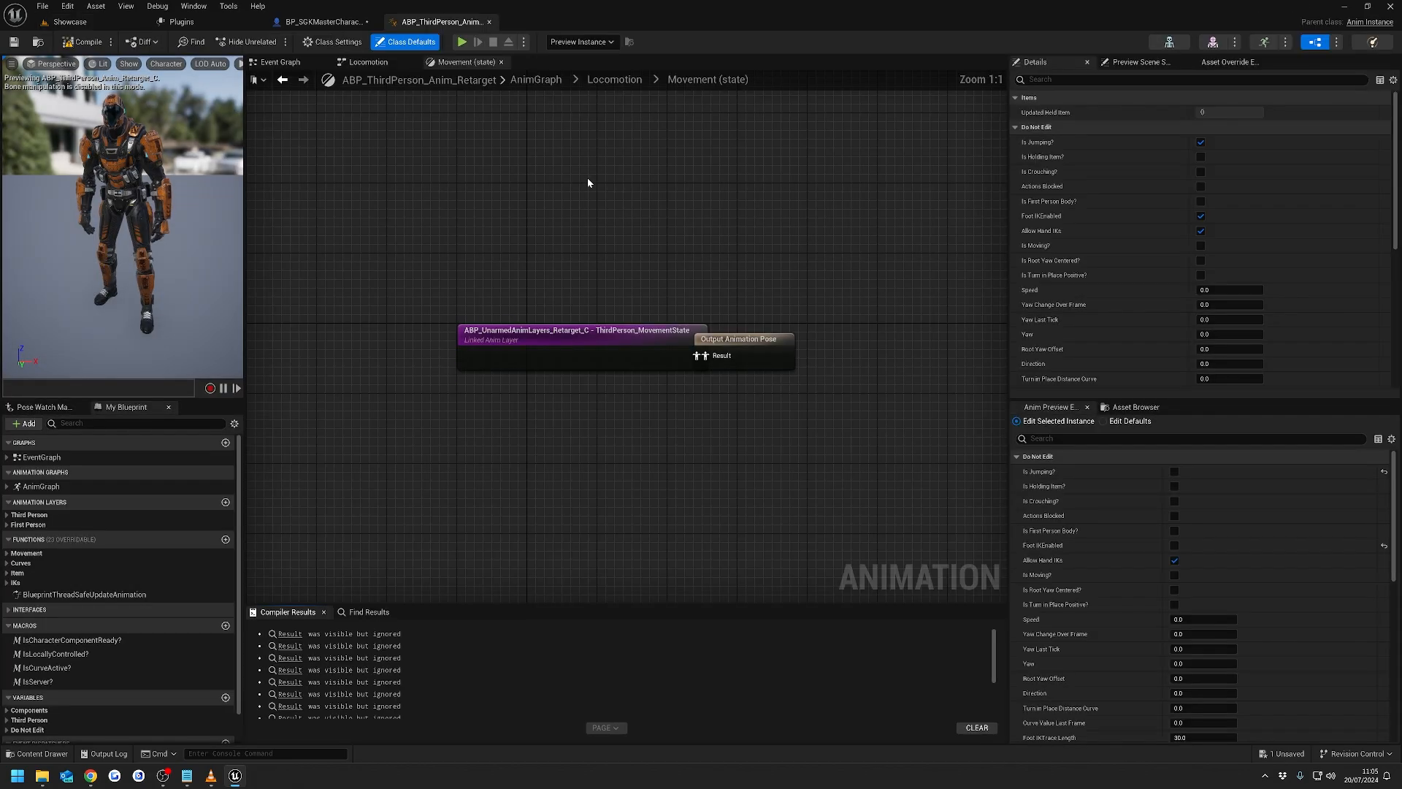
- Set the Unarmed Anims class default under Third Person to ABP_UnarmedAnimLayers_Retarget
{"action": "left_click", "coordinate": [1058, 128]}
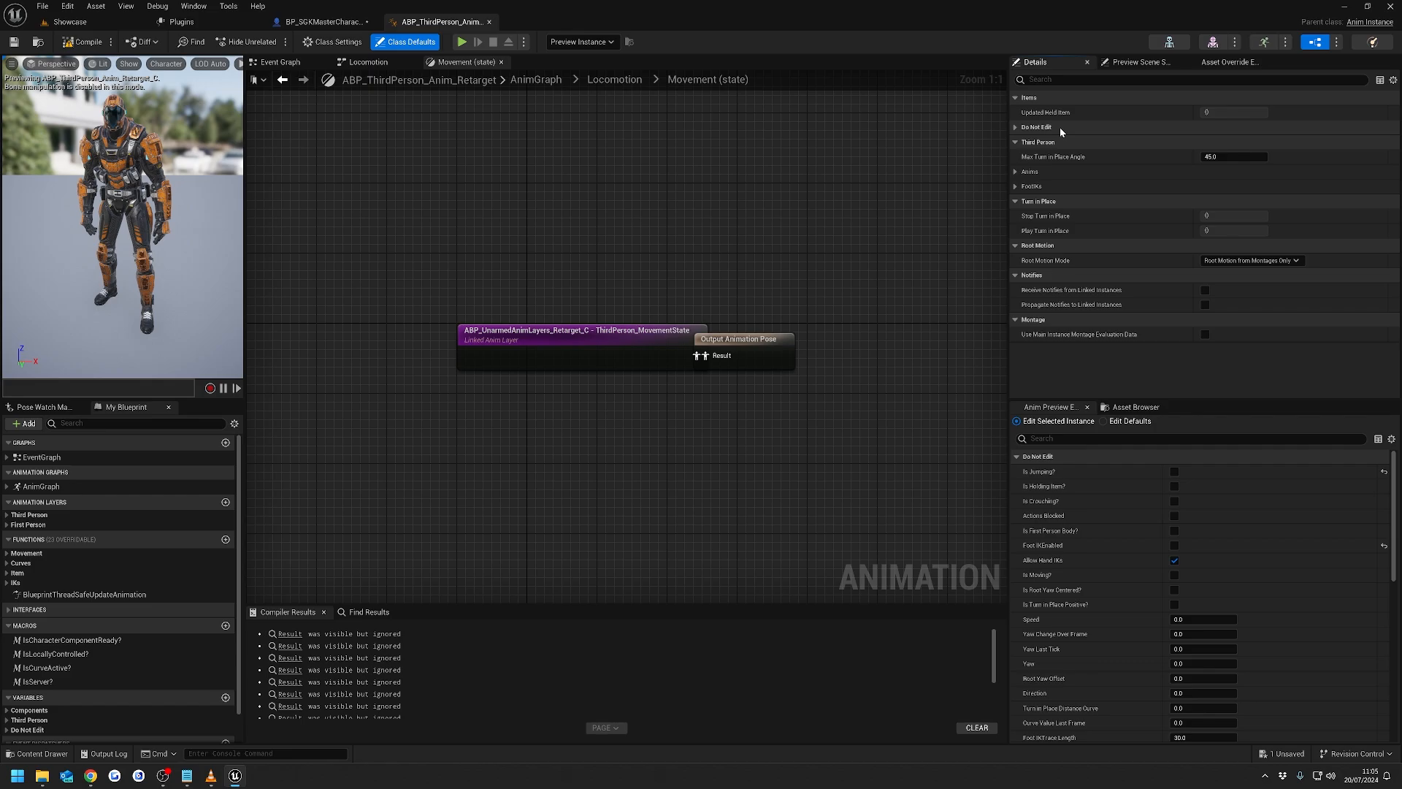
{"action": "left_click", "coordinate": [1017, 172]}
{"action": "left_click", "coordinate": [1210, 189]}
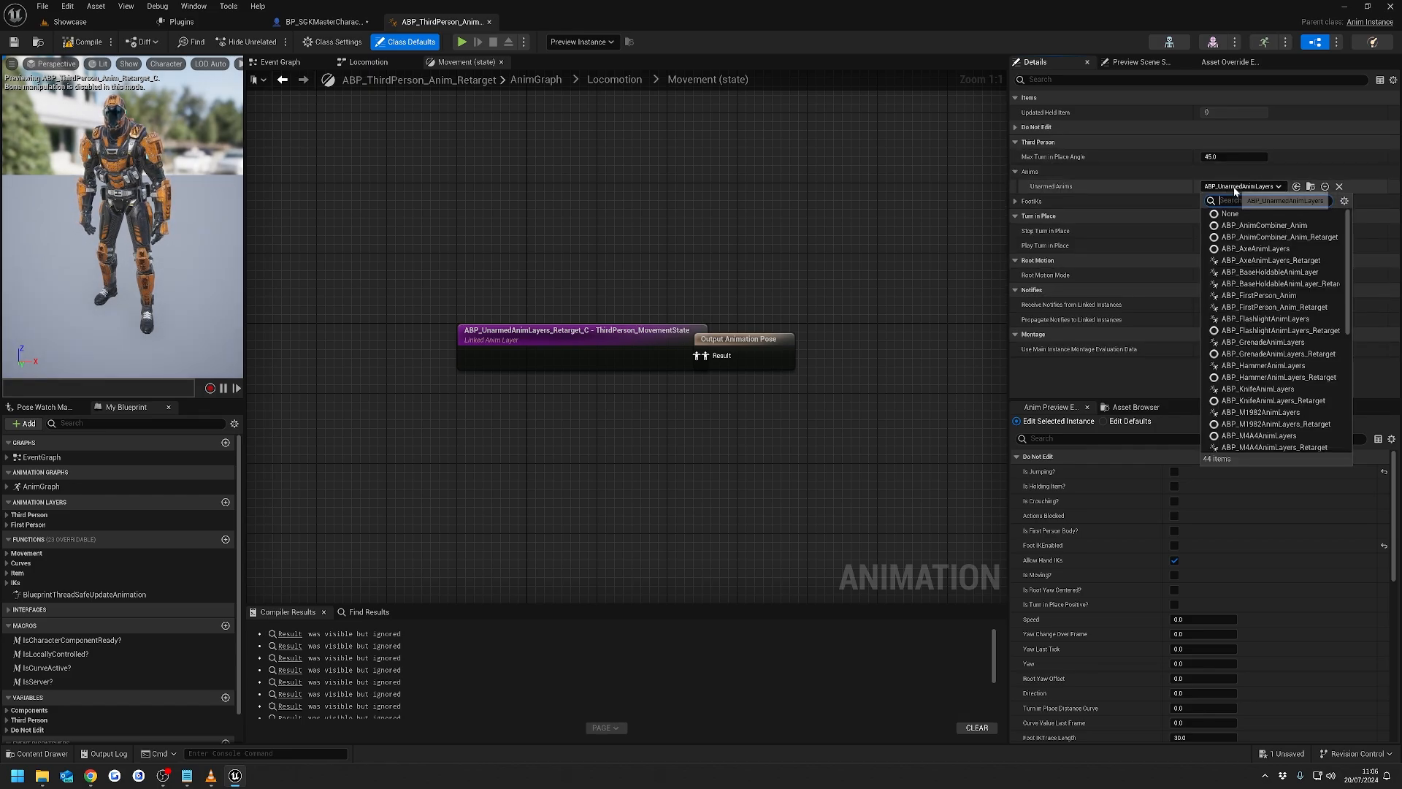
{"action": "type", "text": "abp_"}
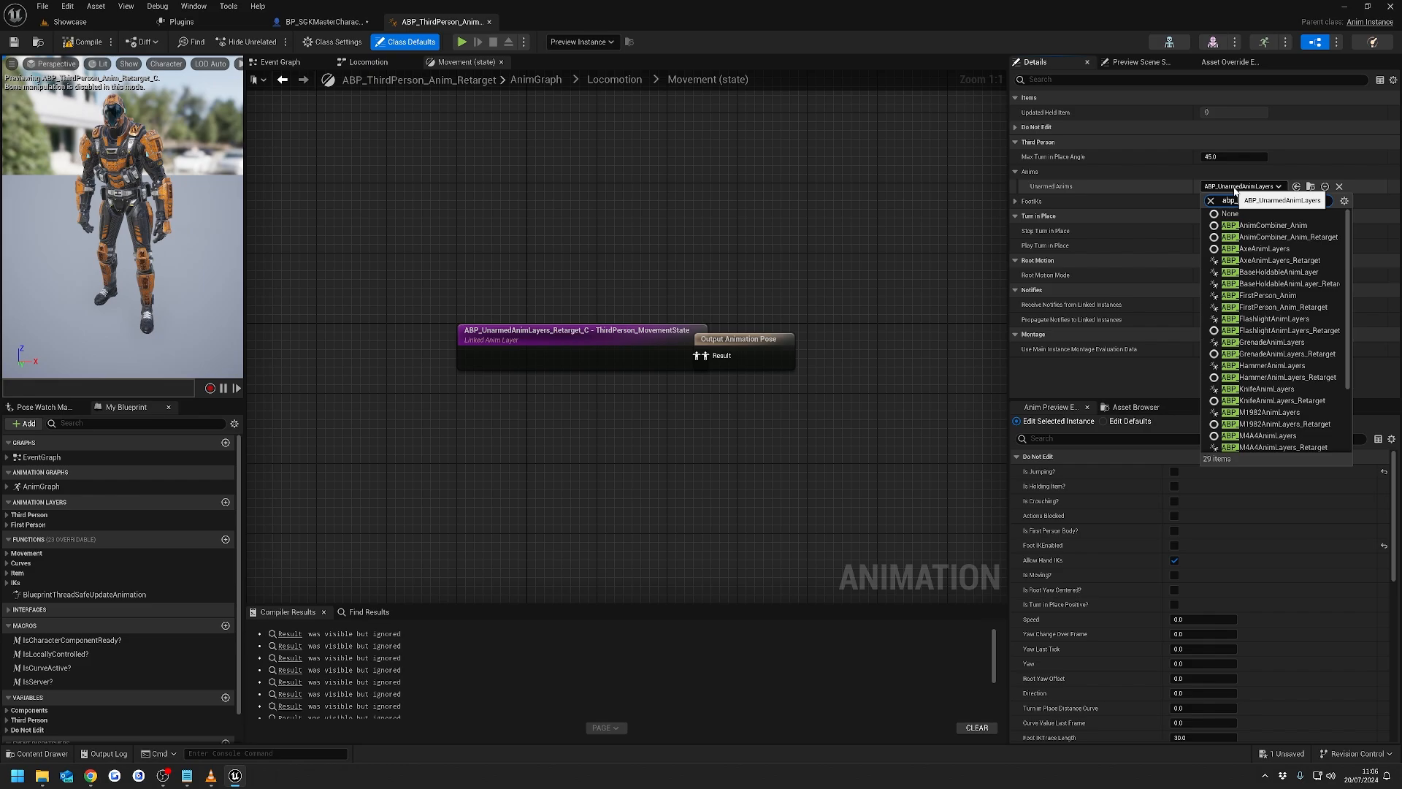
{"action": "type", "text": "unar"}
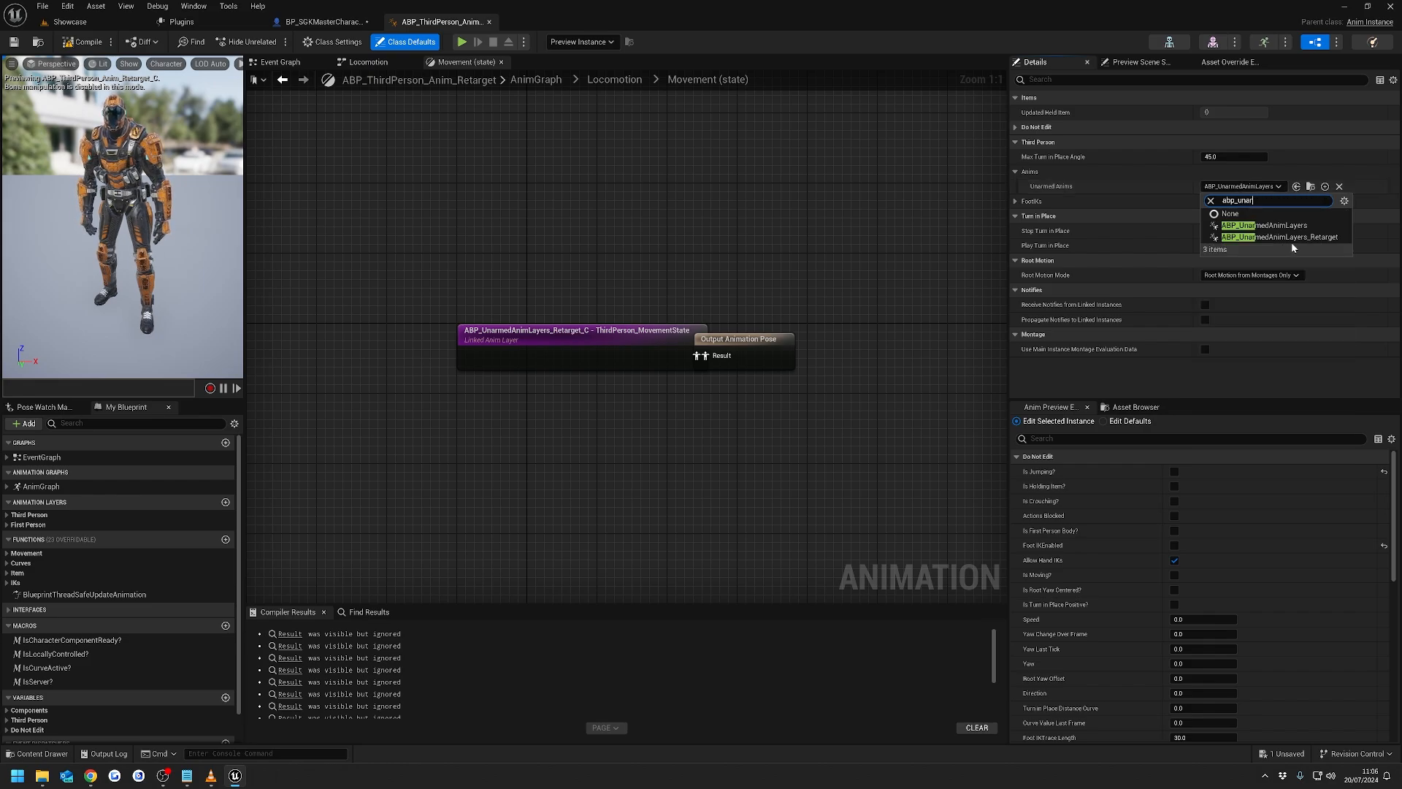
{"action": "left_click", "coordinate": [1313, 237]}
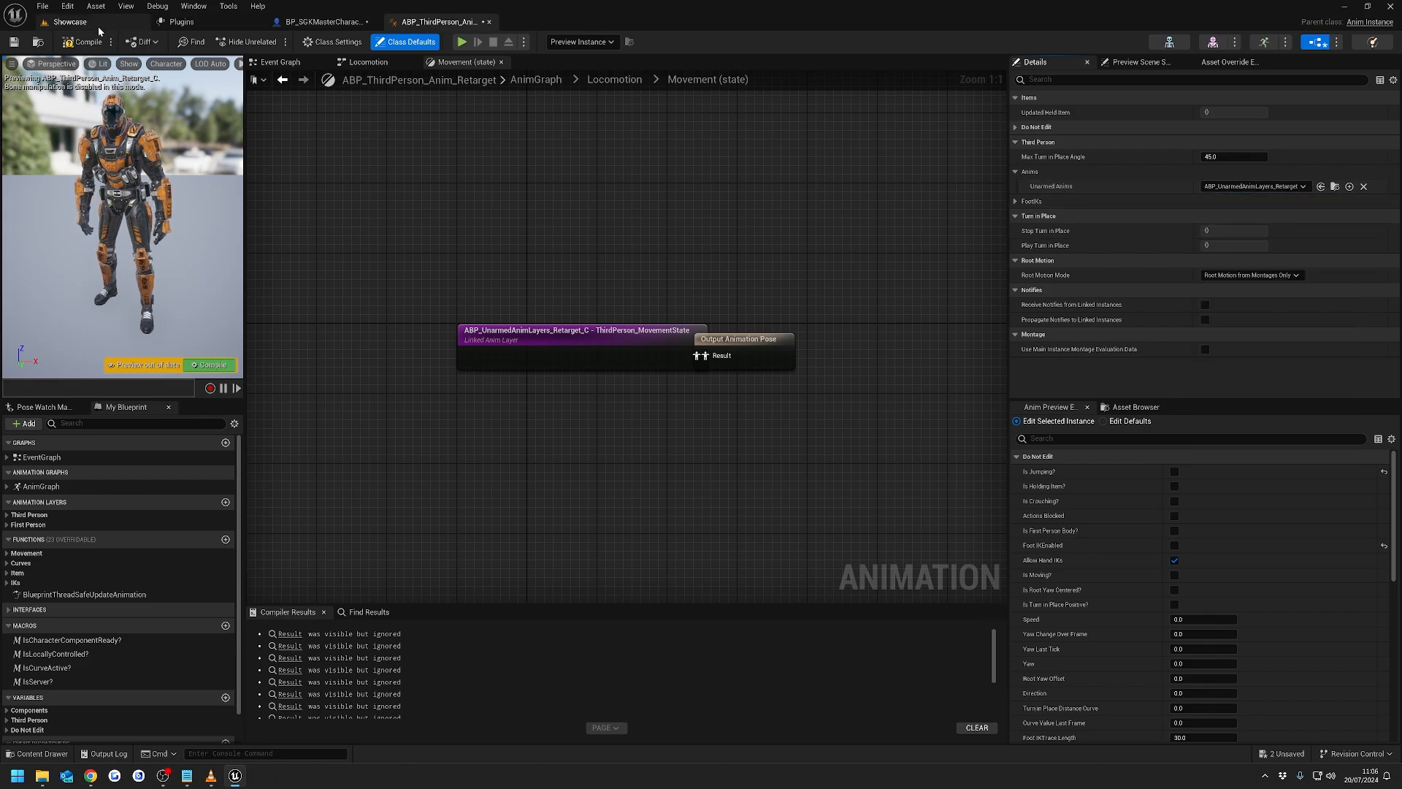
- Set the Unarmed Anims class default of ABP_FirstPerson_Anim_Retarget in the Retarget folder to ABP_UnarmedAnimLayers_Retarget and compile the Blueprint
{"action": "left_click", "coordinate": [70, 22]}
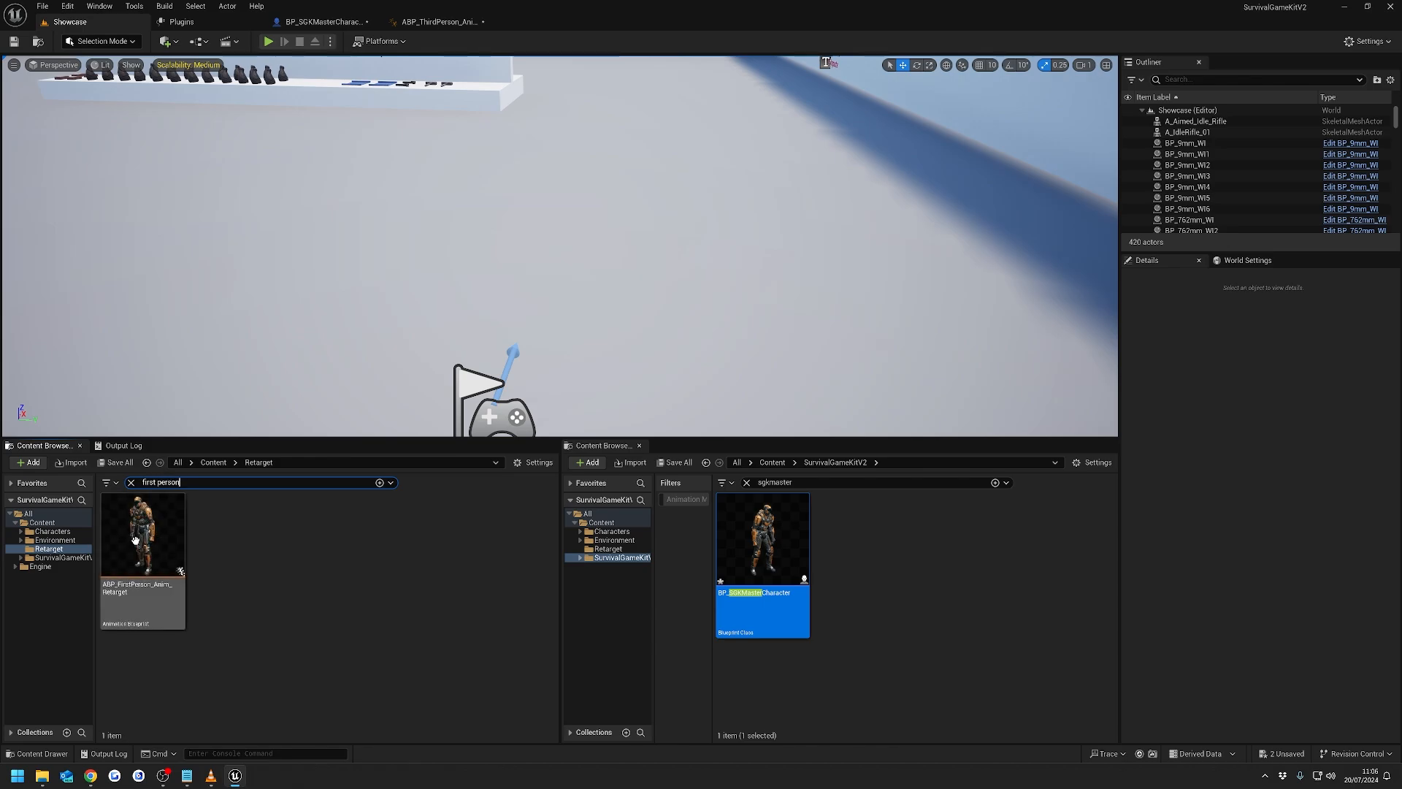
{"action": "double_click", "coordinate": [142, 537]}
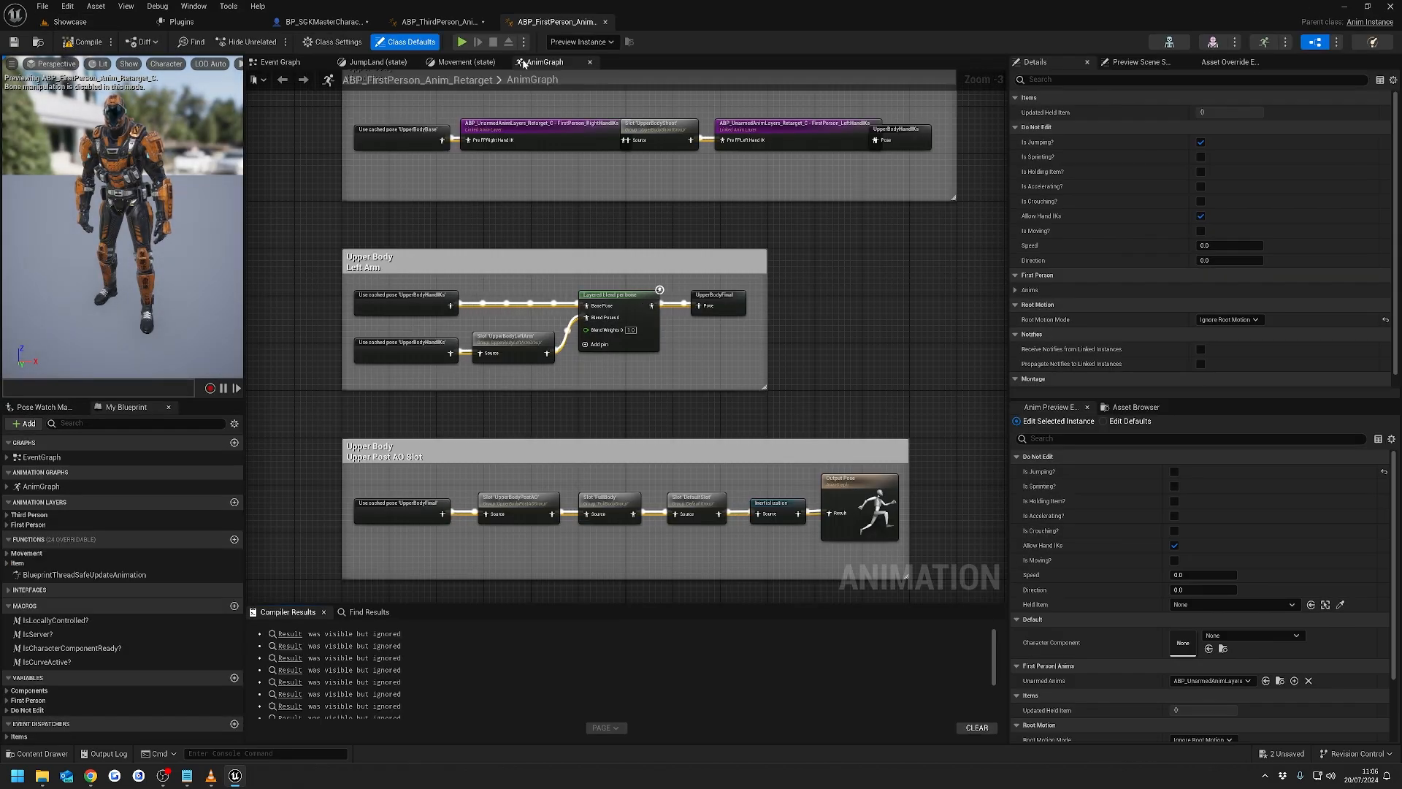
{"action": "scroll", "coordinate": [1143, 286], "scroll_direction": "down", "scroll_amount": 1}
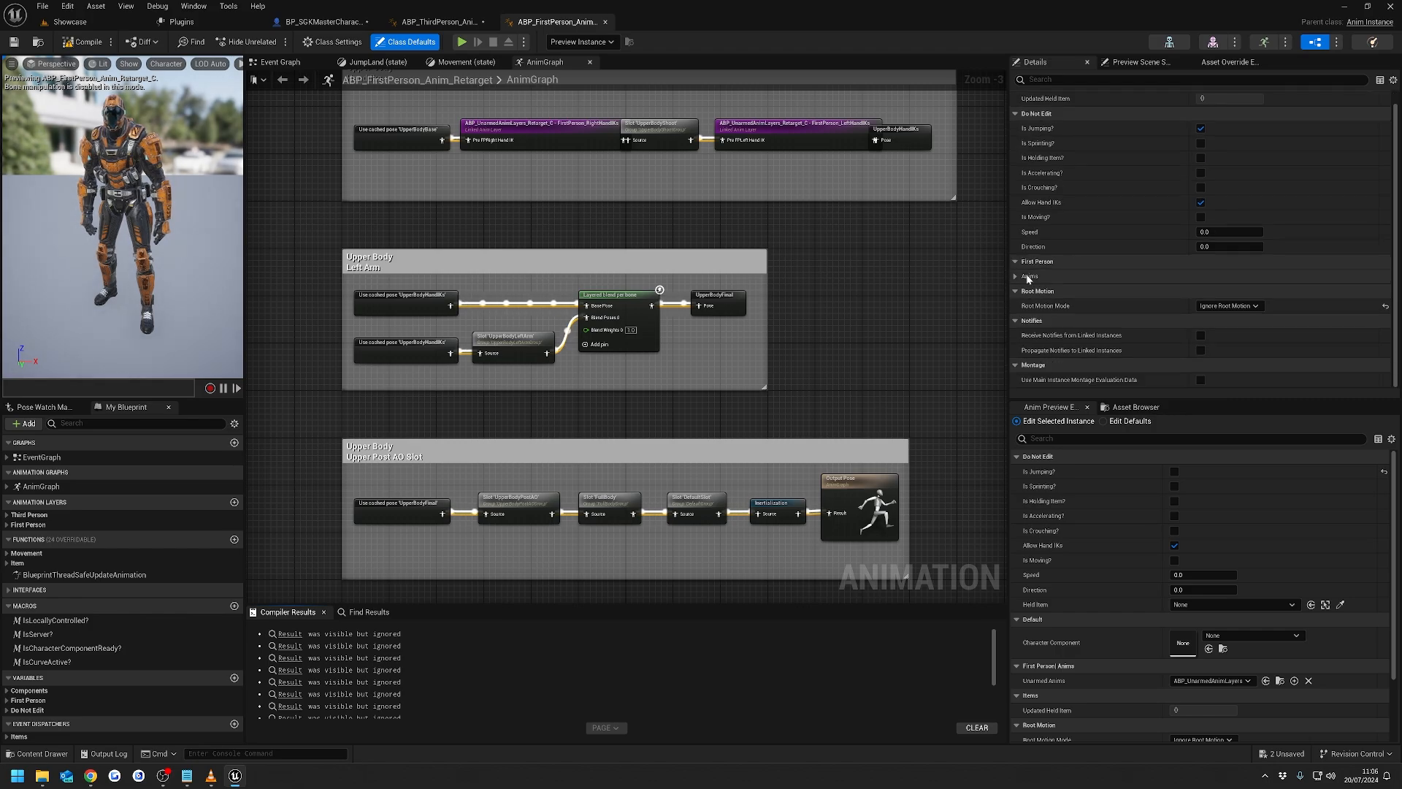
{"action": "left_click", "coordinate": [1161, 276]}
{"action": "left_click", "coordinate": [1257, 294]}
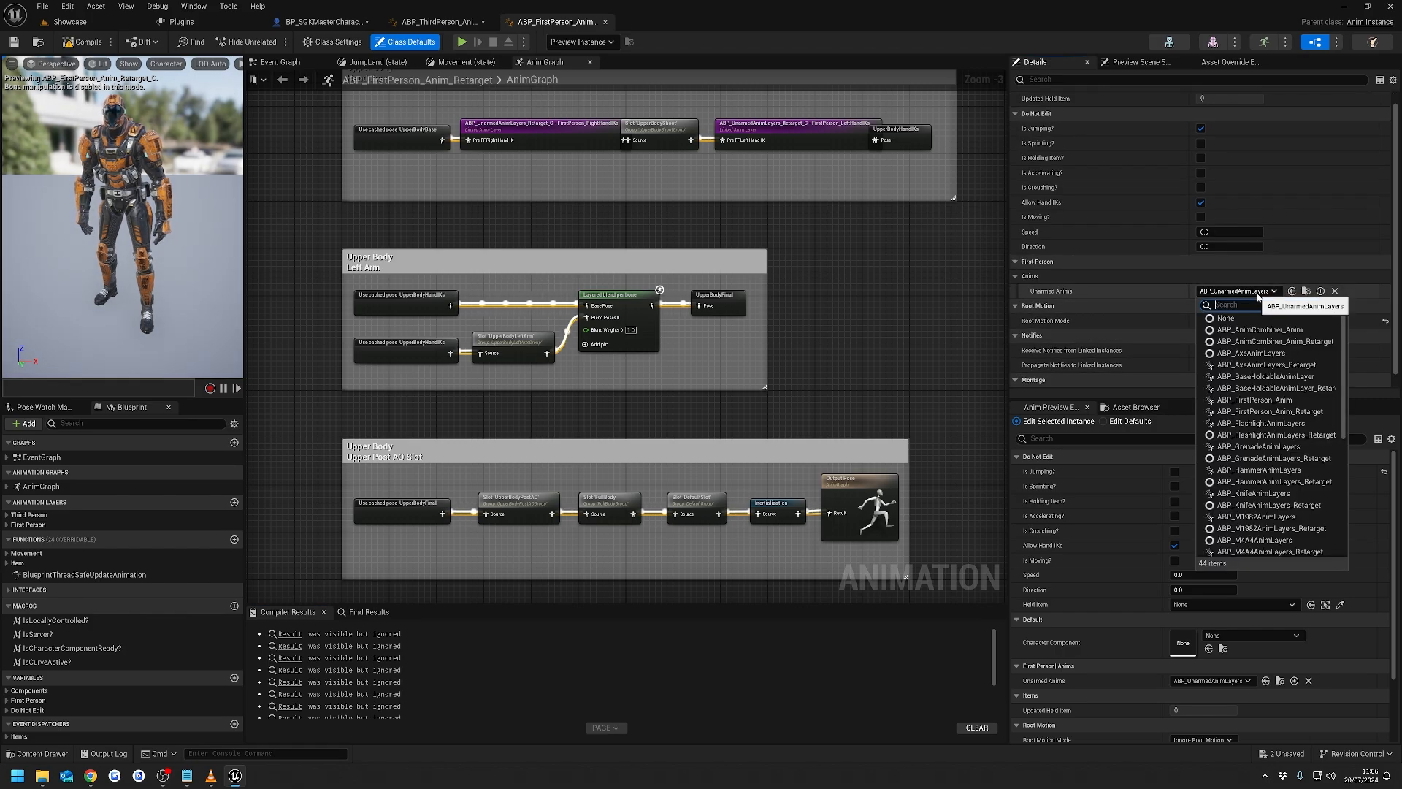
{"action": "left_click", "coordinate": [1271, 341]}
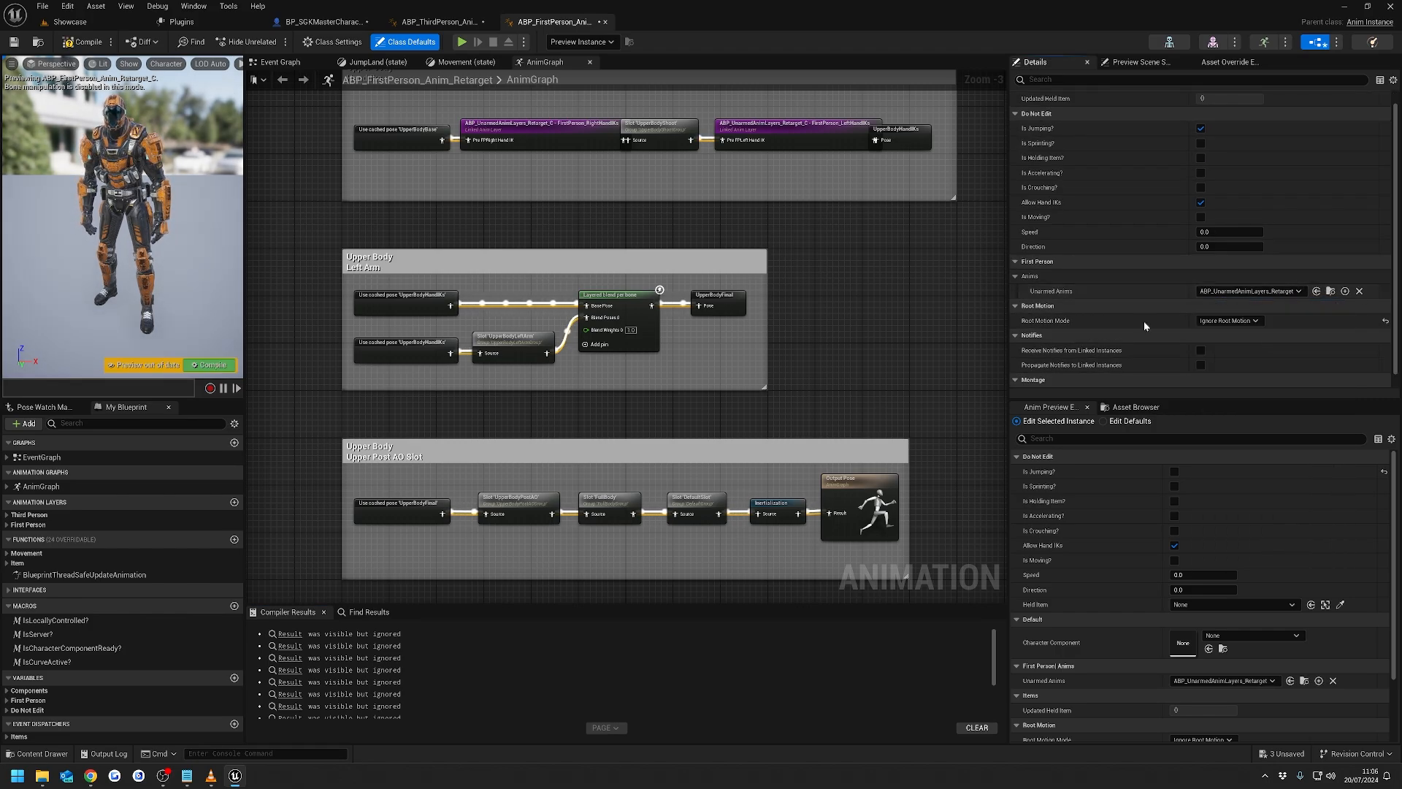
{"action": "left_click", "coordinate": [82, 42]}
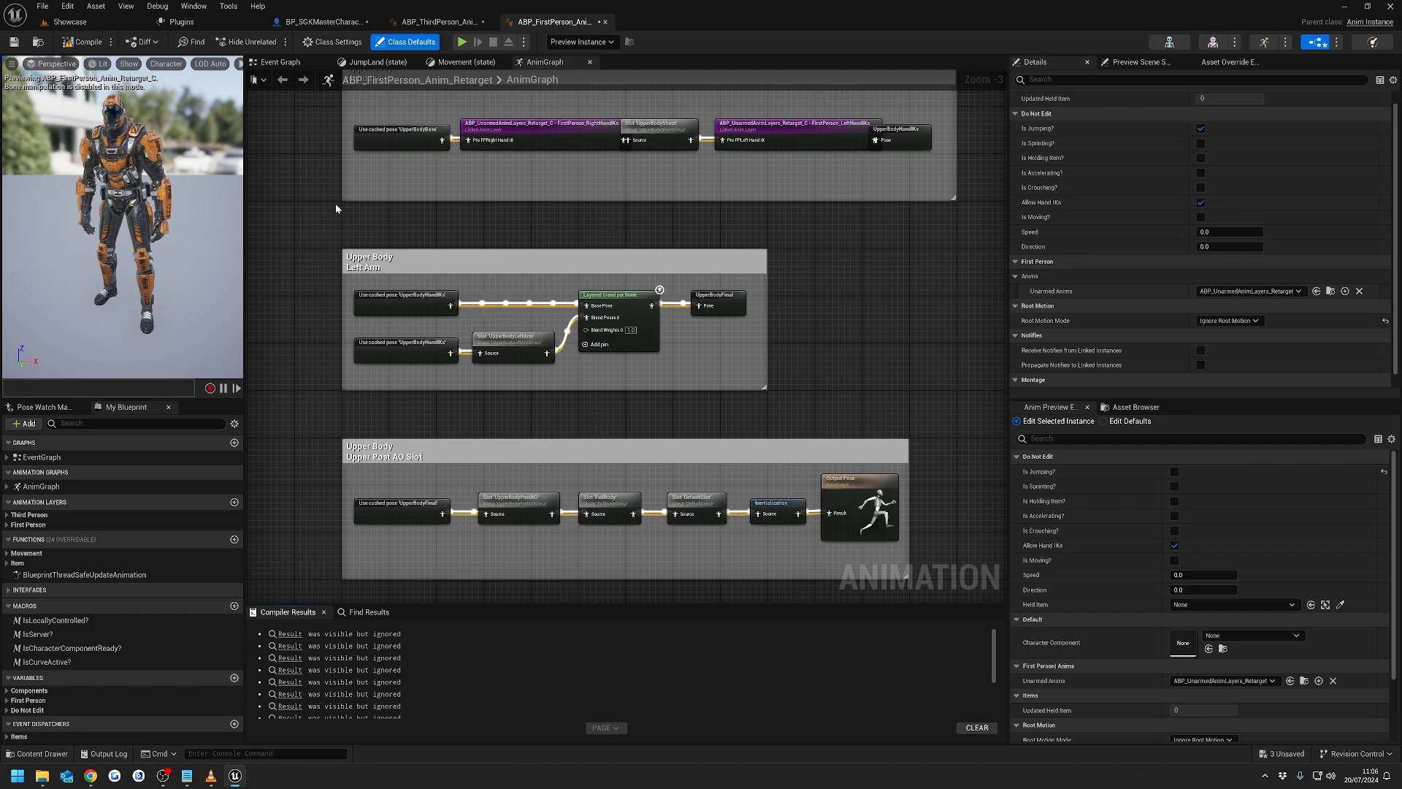
- Play-test the Showcase level to check the hero character's third-person pose, and stop the session
{"action": "left_click", "coordinate": [70, 22]}
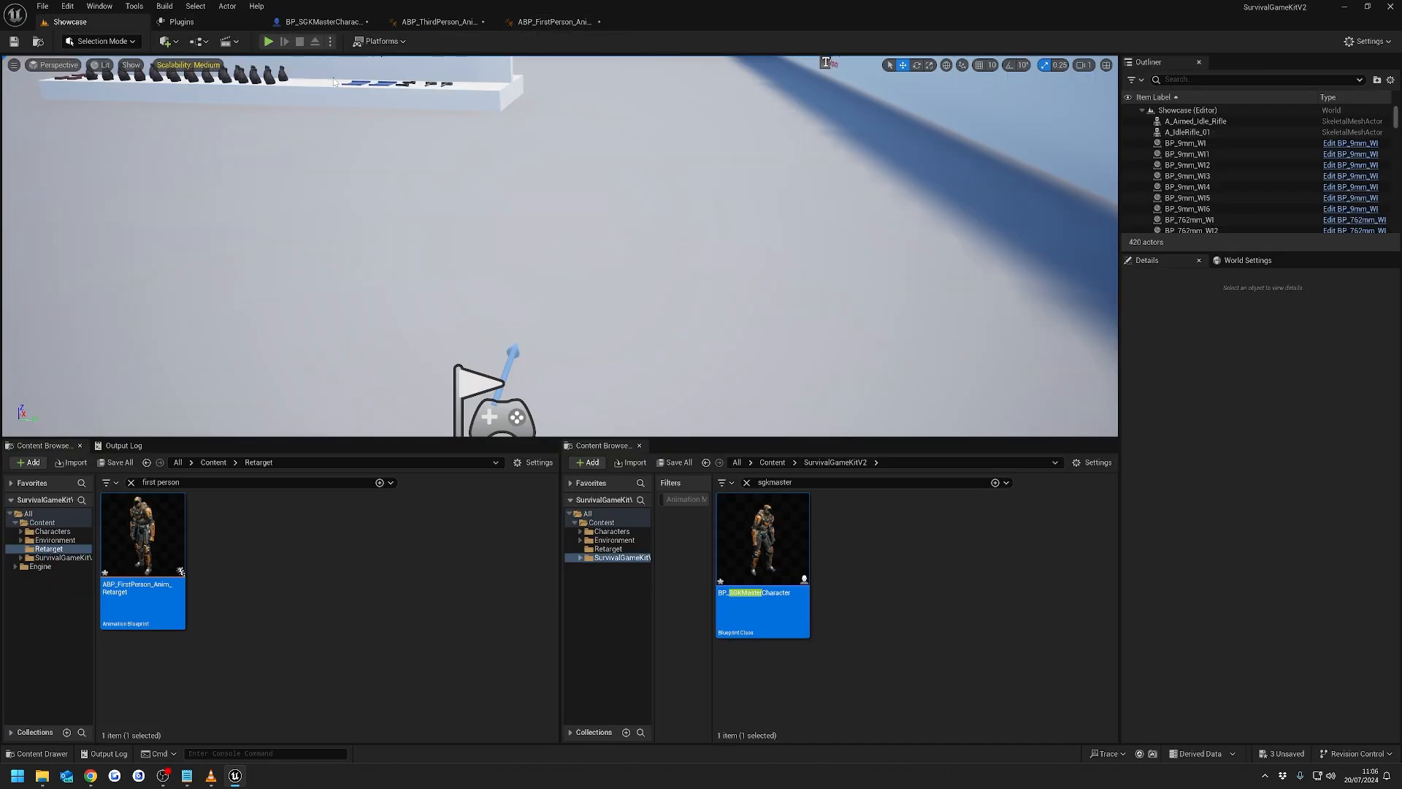
{"action": "left_click", "coordinate": [276, 41]}
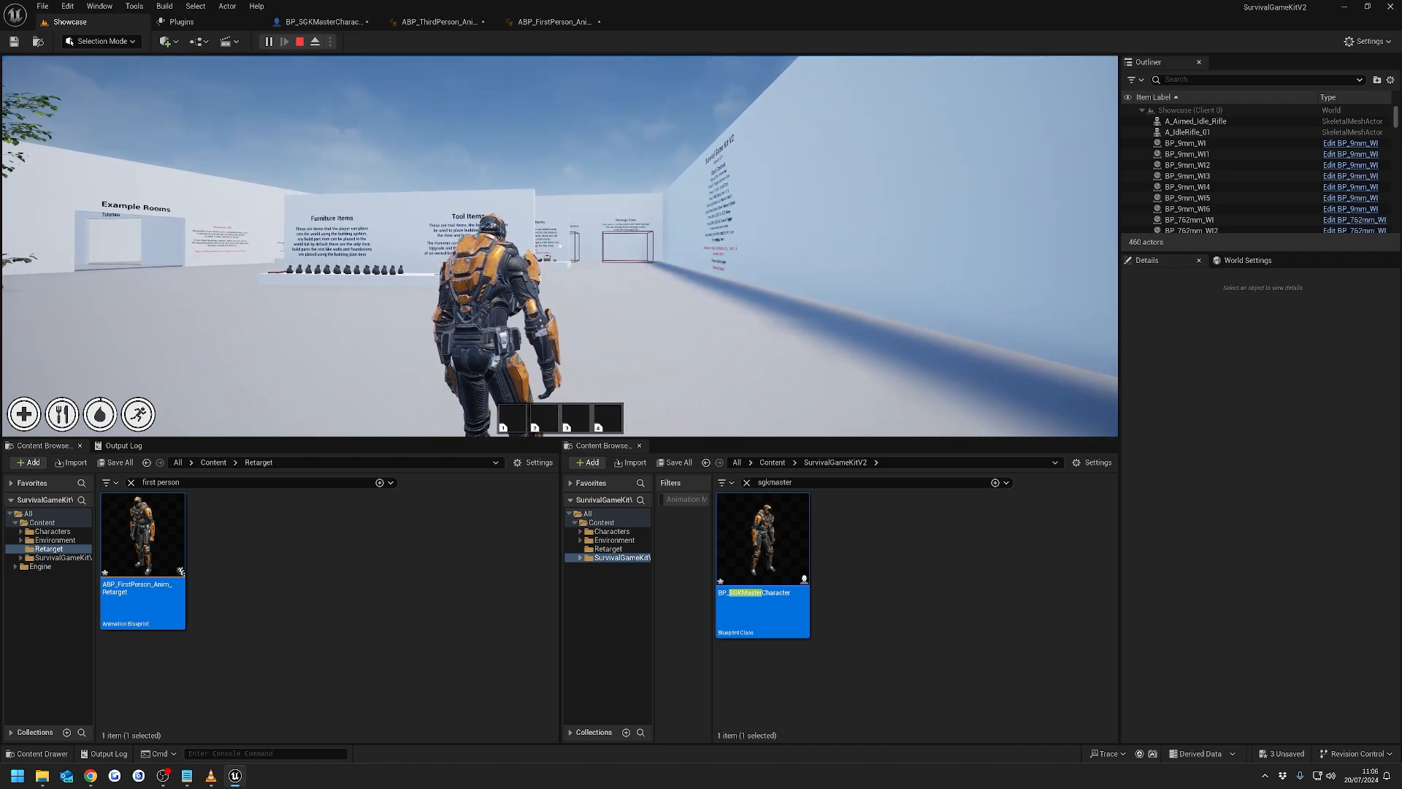
{"action": "key", "text": "Escape"}
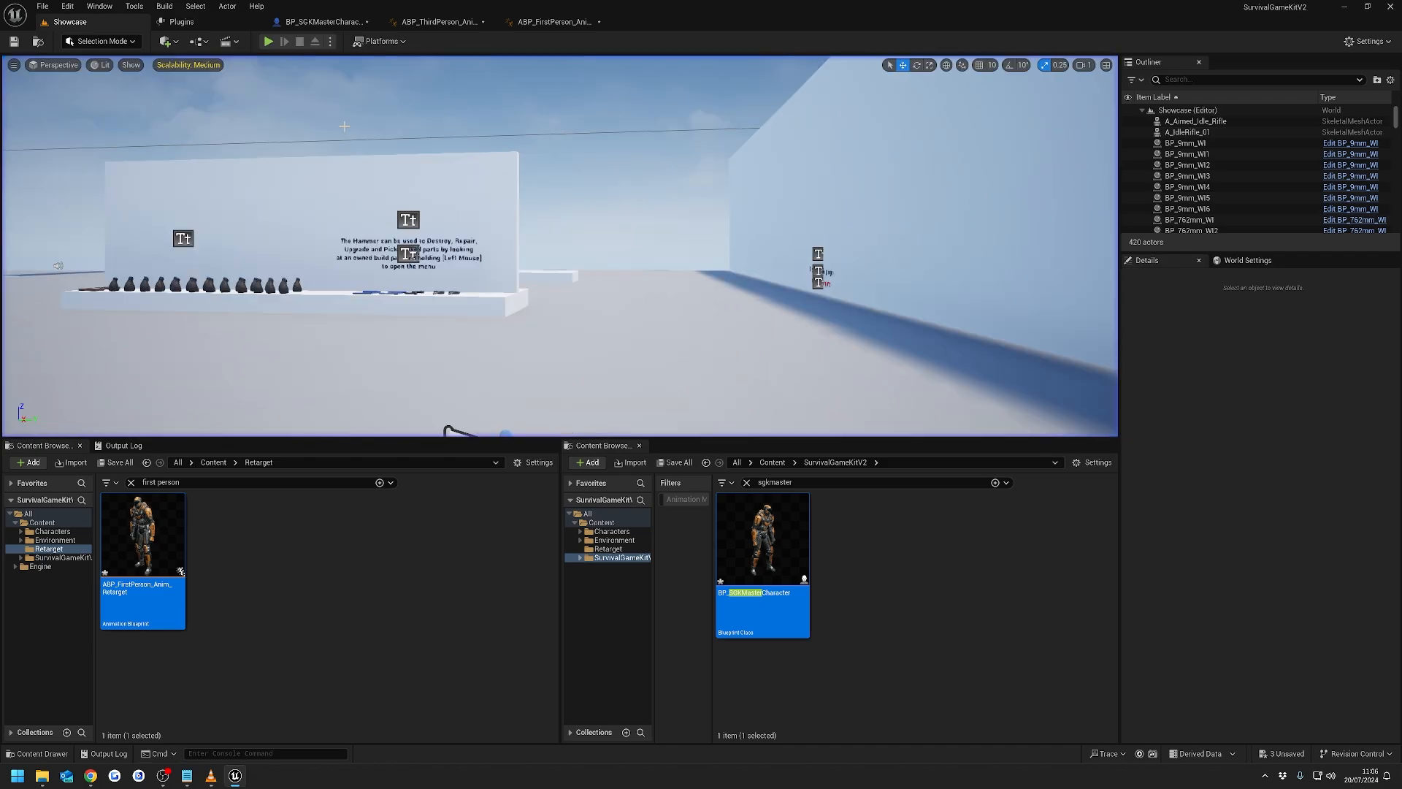
- In the AnimGraph of ABP_ThirdPerson_Anim_Retarget, remove the Root Yaw Offset binding from the Rotate Root Bone node's Yaw
{"action": "left_click", "coordinate": [424, 24]}
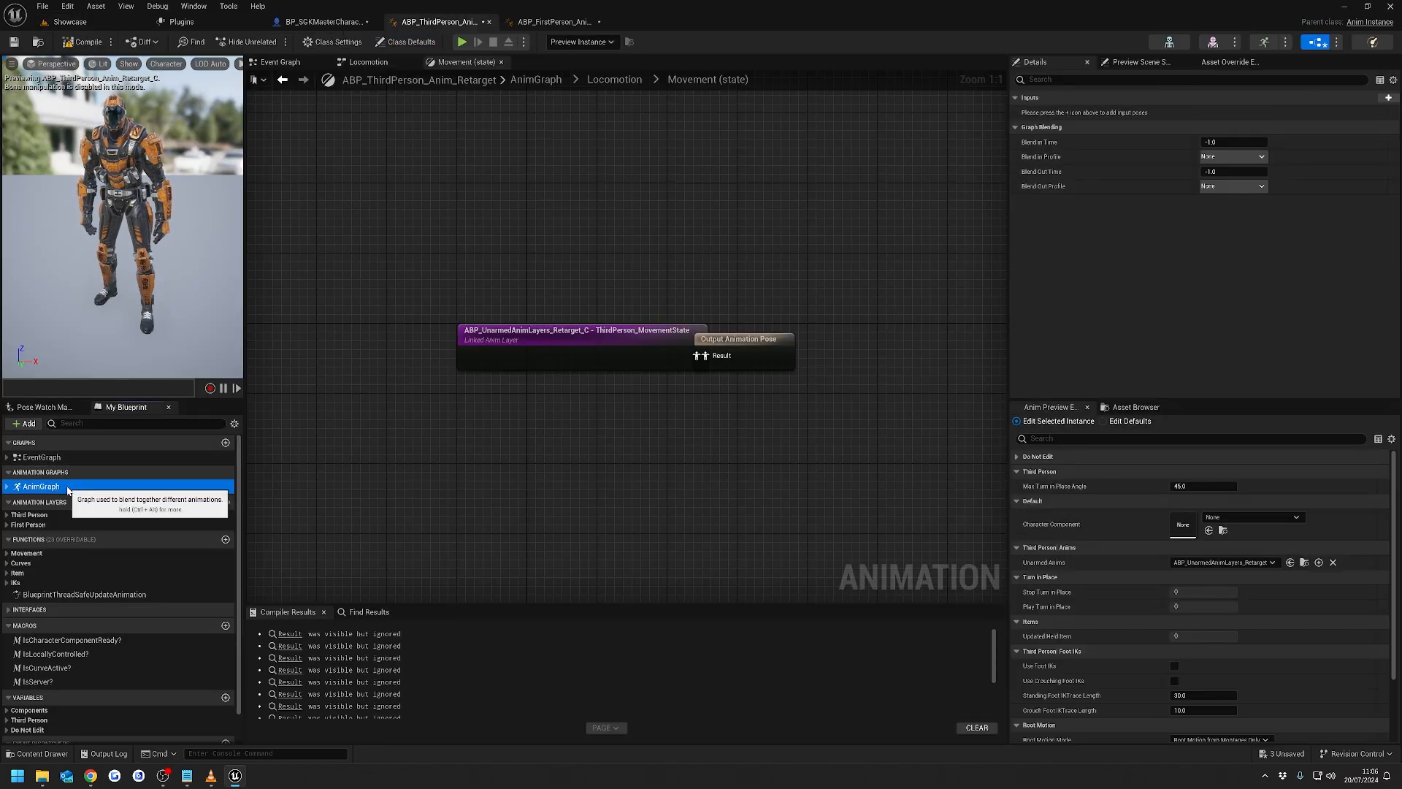
{"action": "double_click", "coordinate": [40, 486]}
{"action": "scroll", "coordinate": [571, 402], "scroll_direction": "up", "scroll_amount": 6}
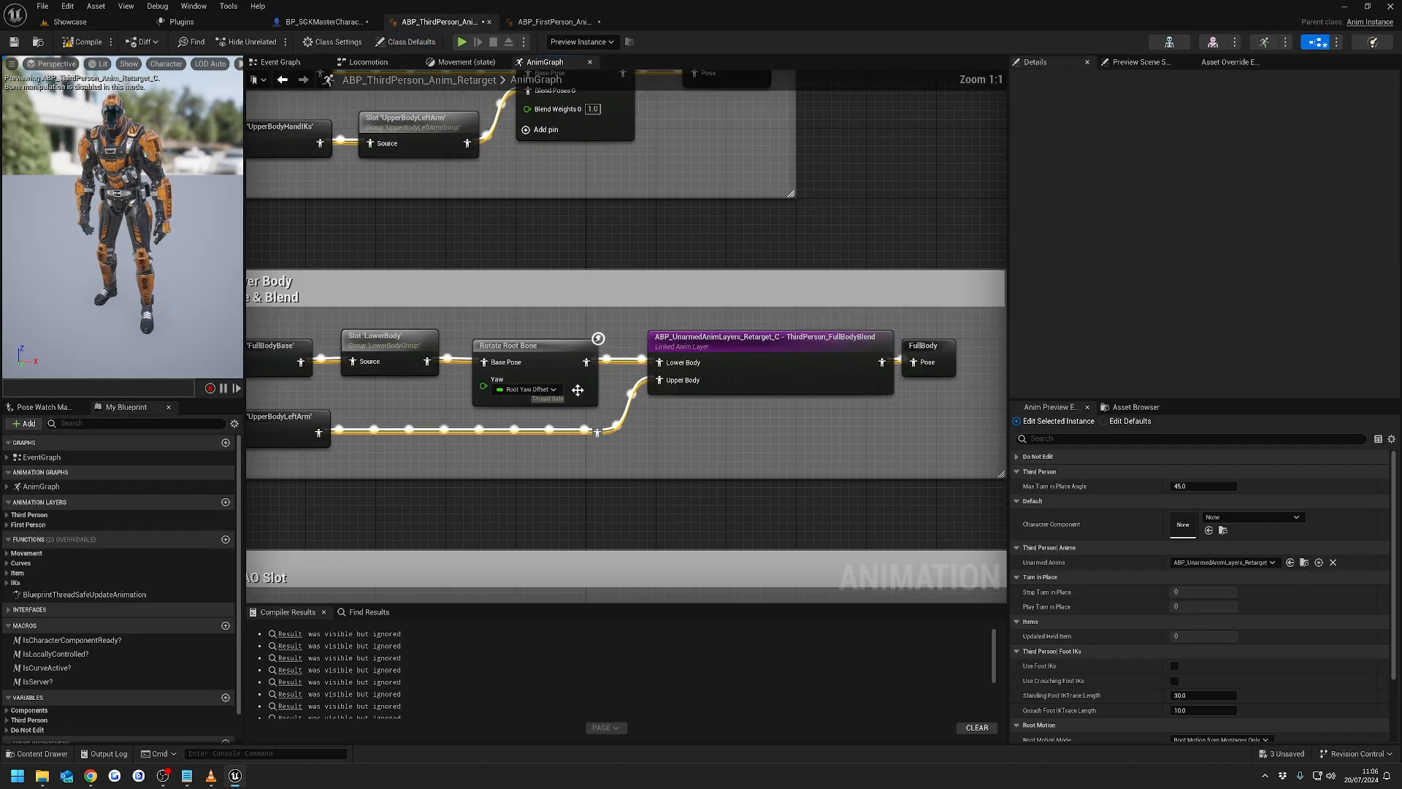
{"action": "left_click", "coordinate": [577, 389]}
{"action": "right_click_drag", "start_coordinate": [640, 405], "coordinate": [649, 350]}
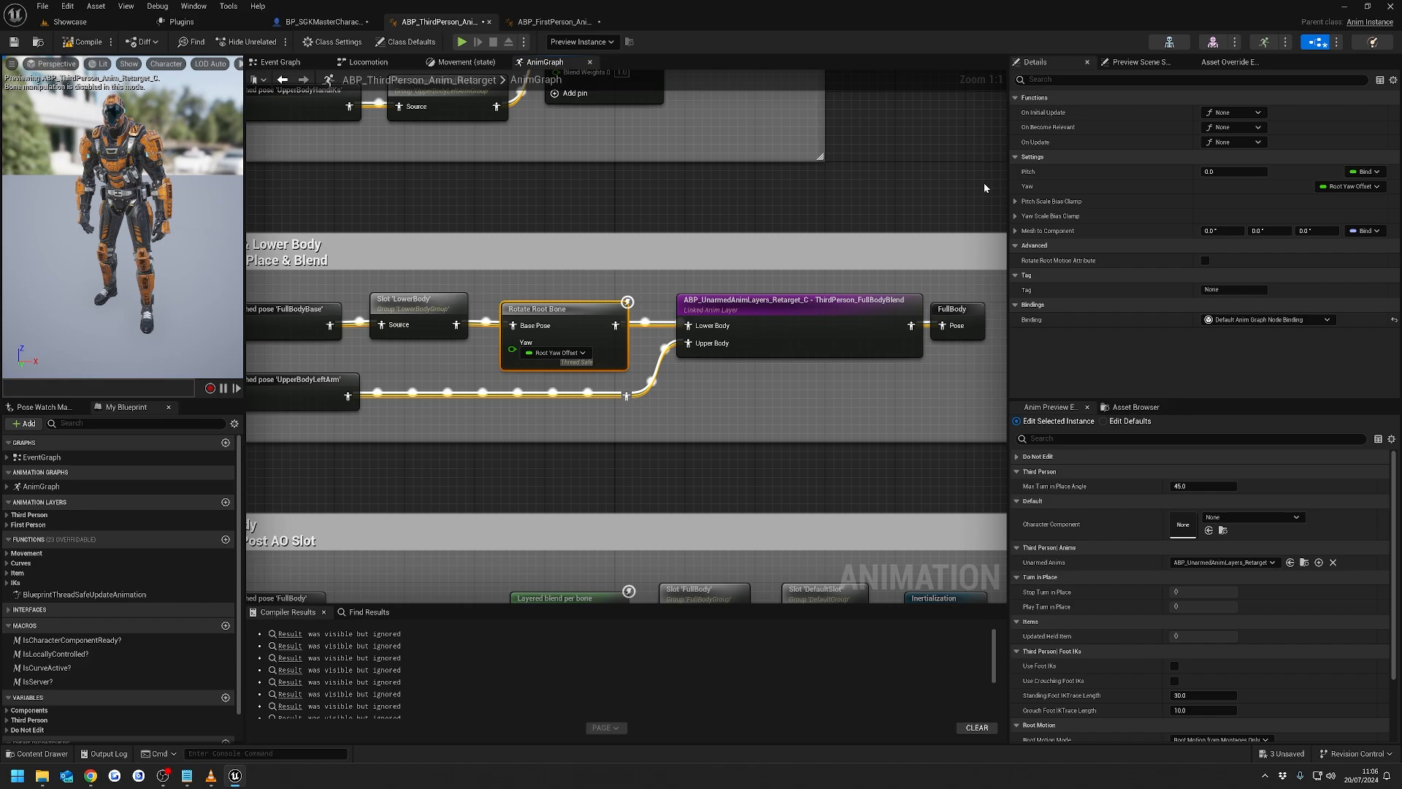
{"action": "left_click", "coordinate": [1360, 187]}
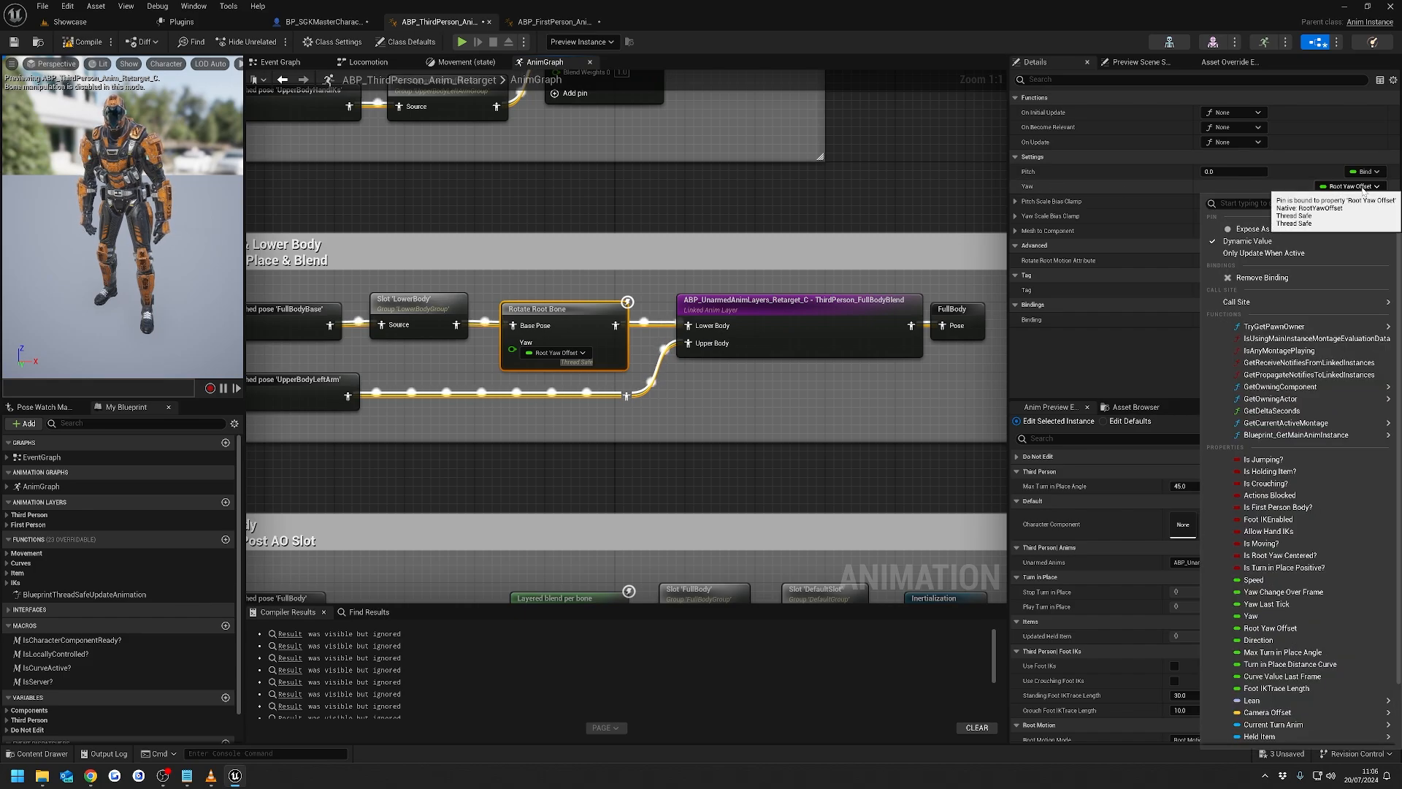
{"action": "left_click", "coordinate": [1254, 278]}
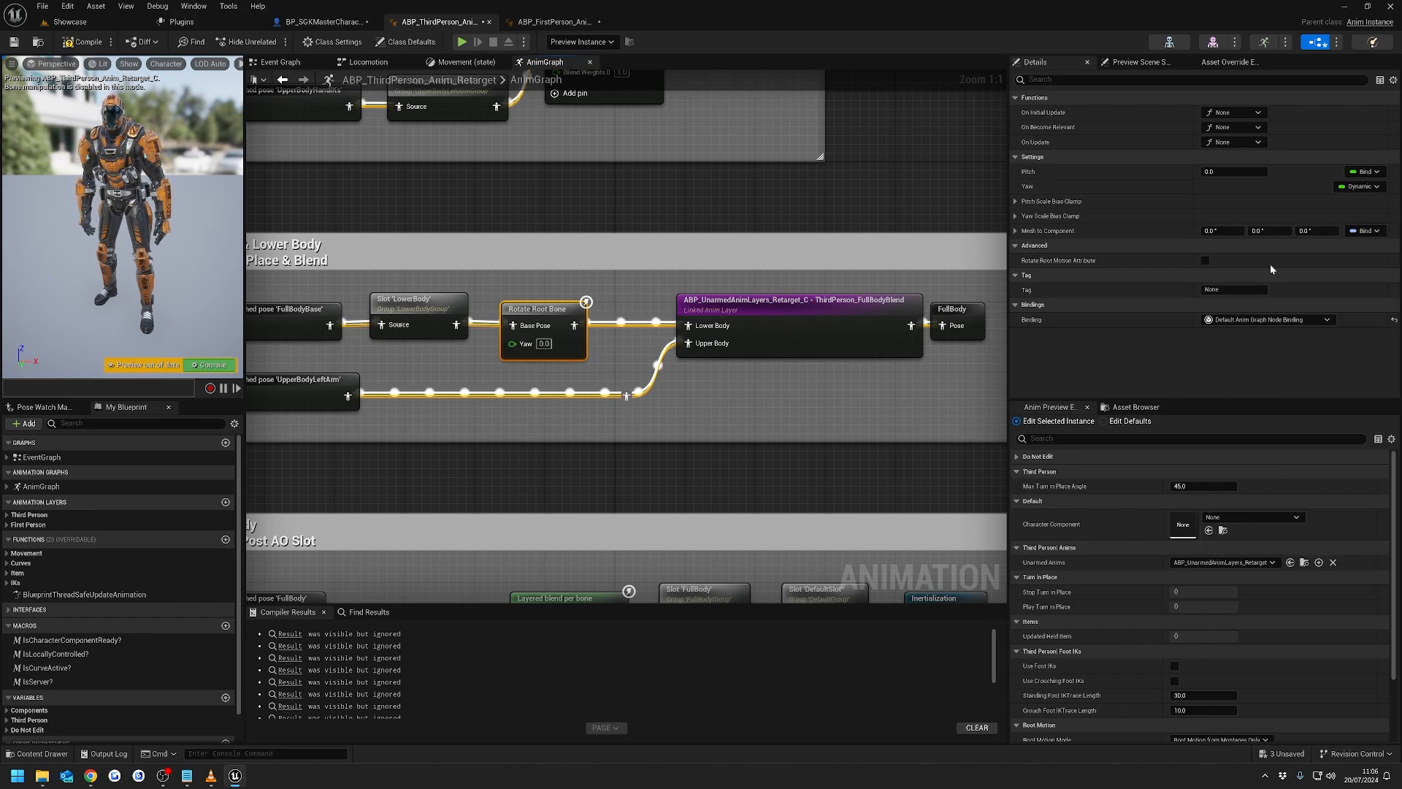
- Make the Rotate Root Bone node's Yaw unexposed and non-dynamic, and bind its Pitch to Root Yaw Offset
{"action": "left_click", "coordinate": [1352, 187]}
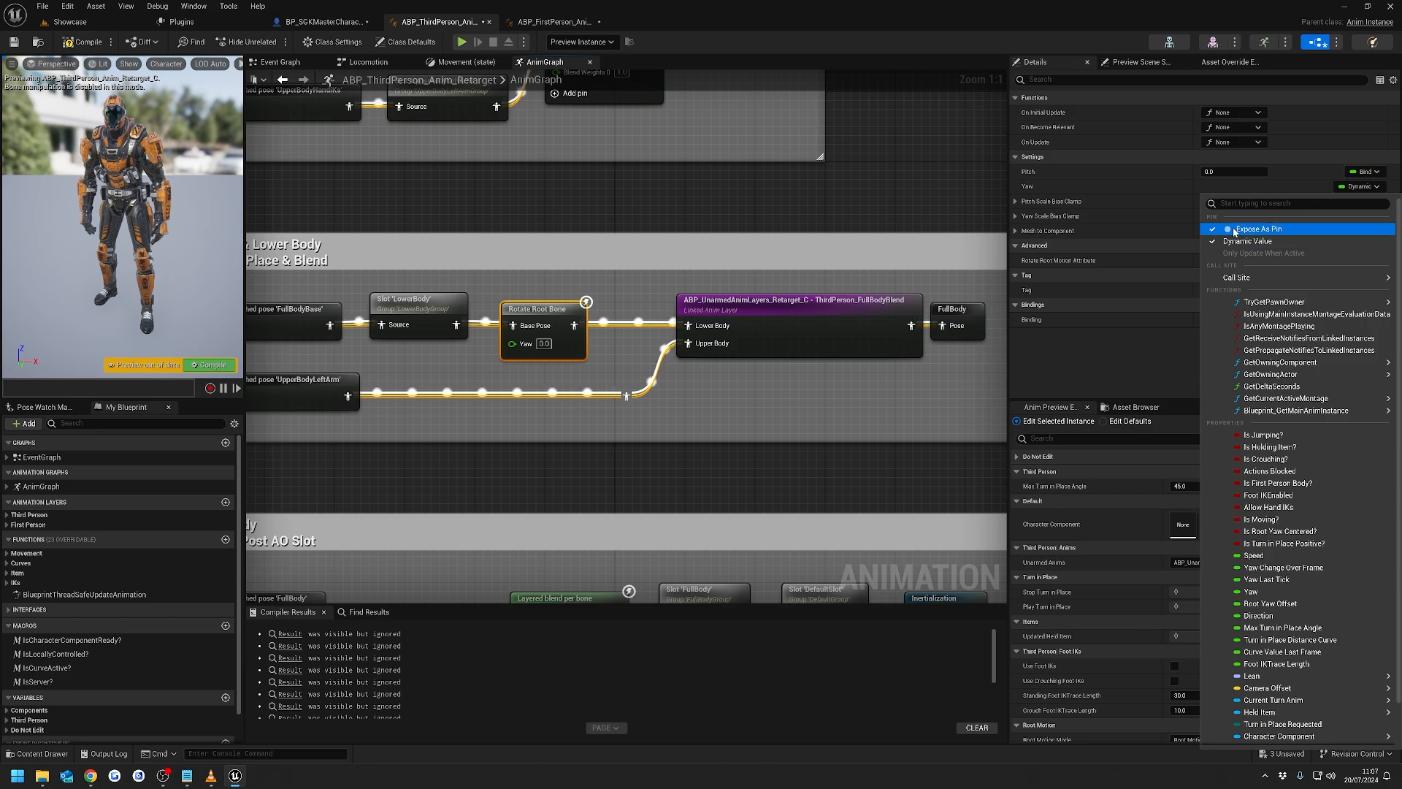
{"action": "left_click", "coordinate": [1233, 229]}
{"action": "left_click", "coordinate": [1353, 187]}
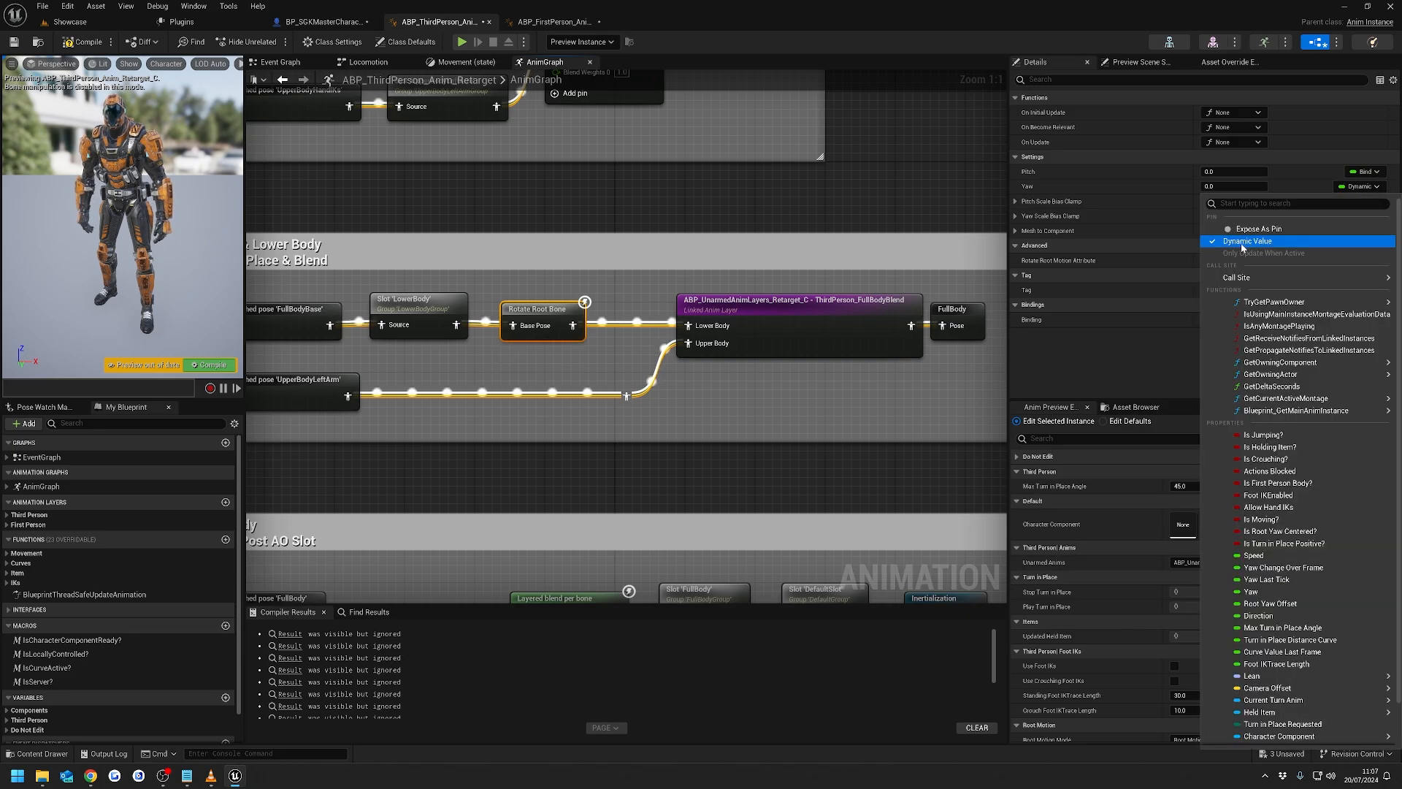
{"action": "left_click", "coordinate": [1309, 229]}
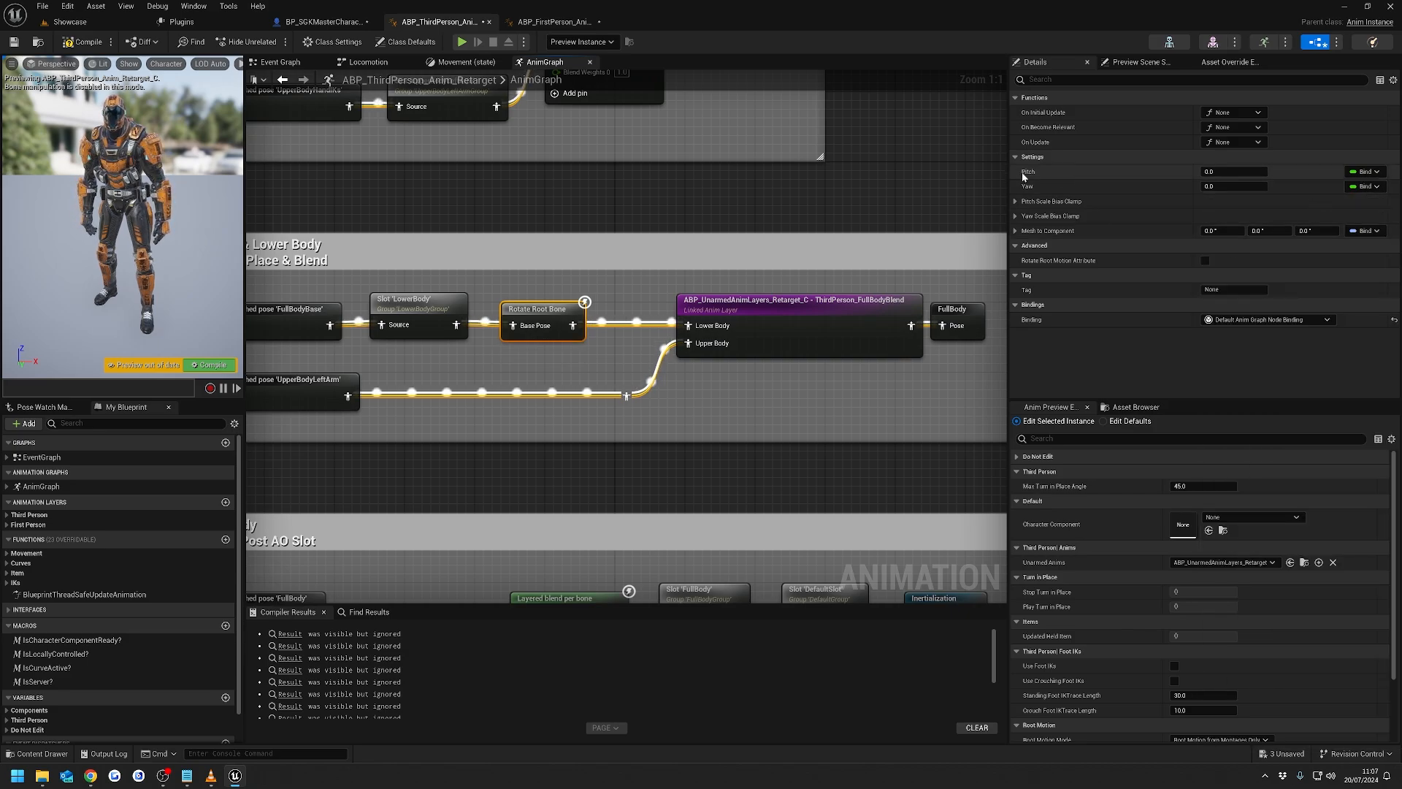
{"action": "left_click", "coordinate": [1363, 173]}
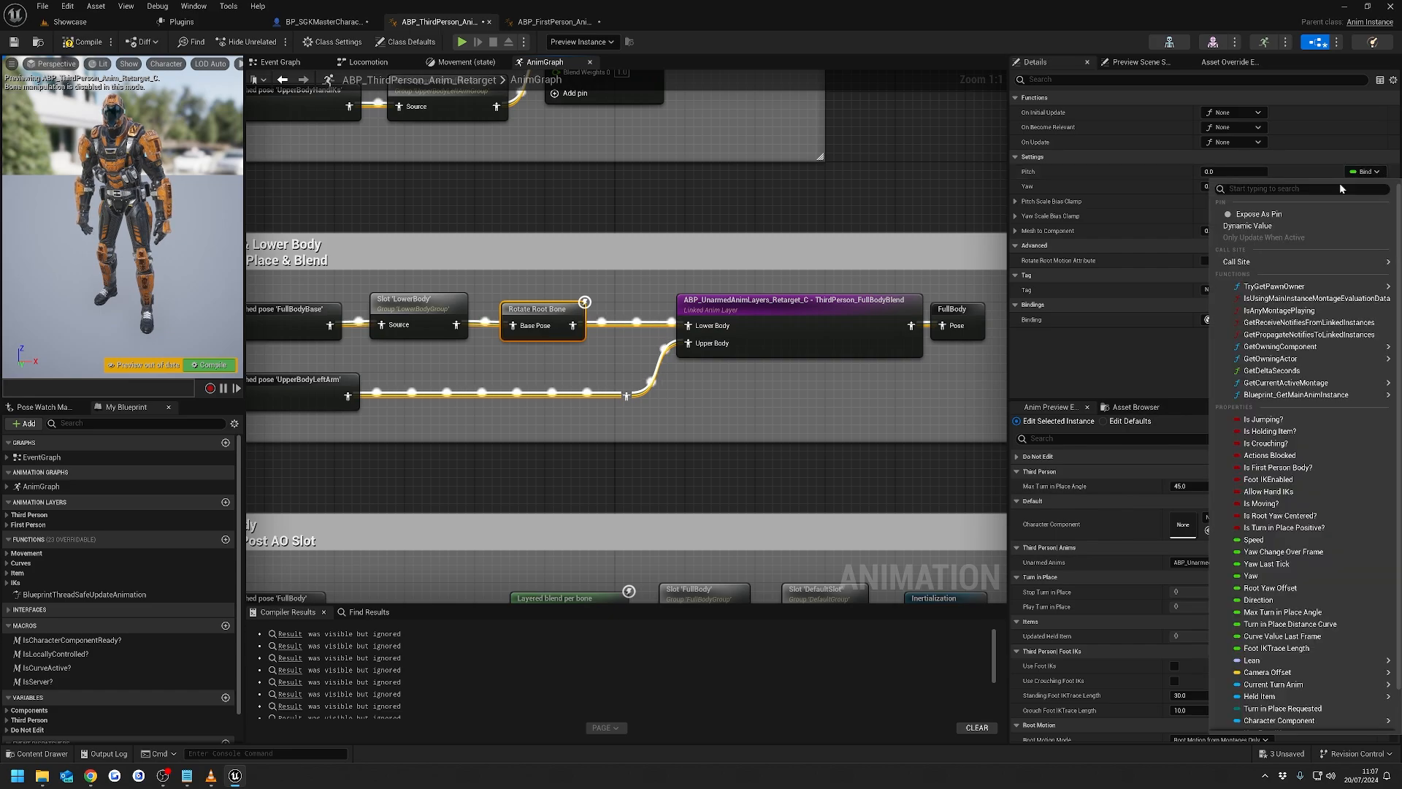
{"action": "left_click", "coordinate": [1295, 589]}
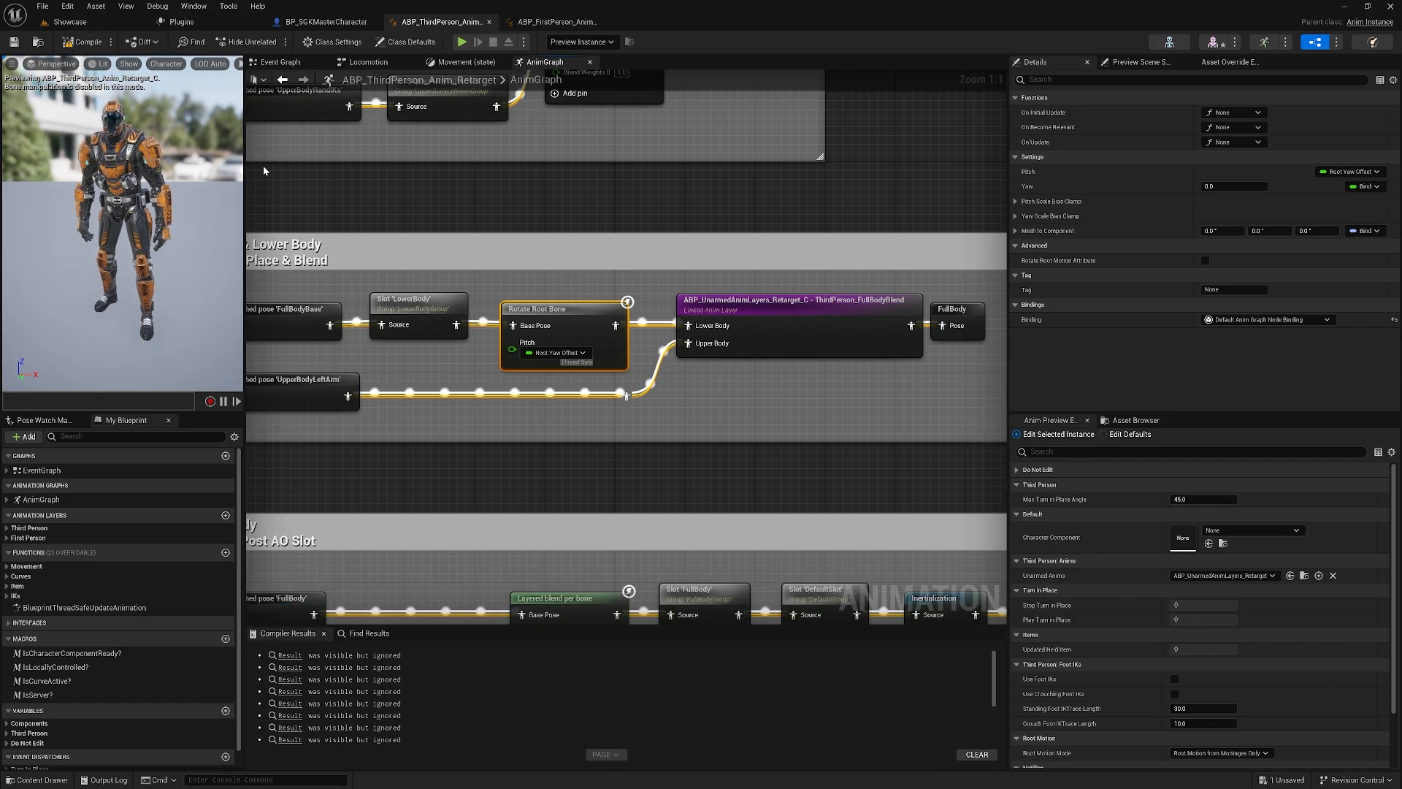
- Play-test the Showcase level, run the hero to the range weapon display and pick up the M4A4
{"action": "left_click", "coordinate": [69, 21]}
{"action": "left_click", "coordinate": [268, 42]}
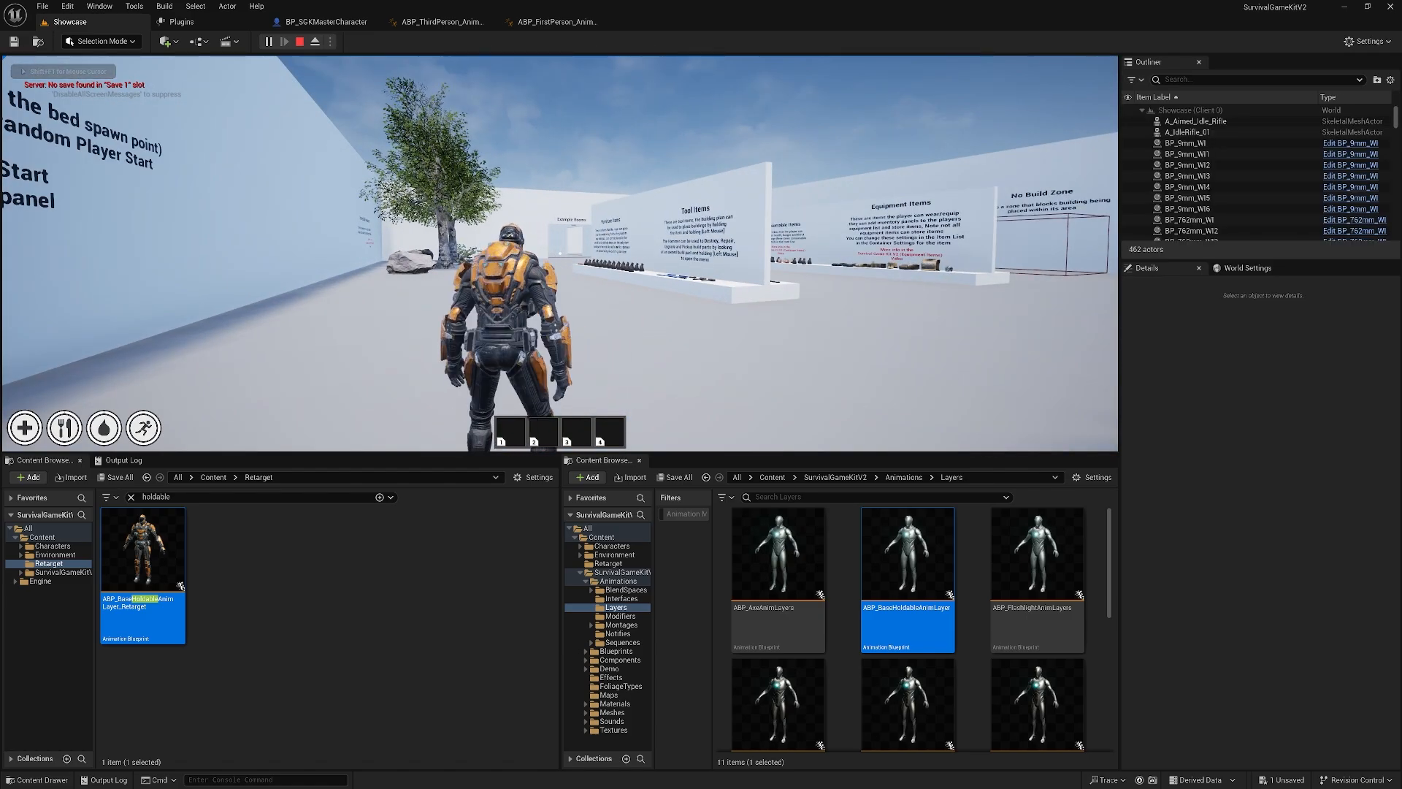
{"action": "key", "text": "w"}
{"action": "key", "text": "w"}
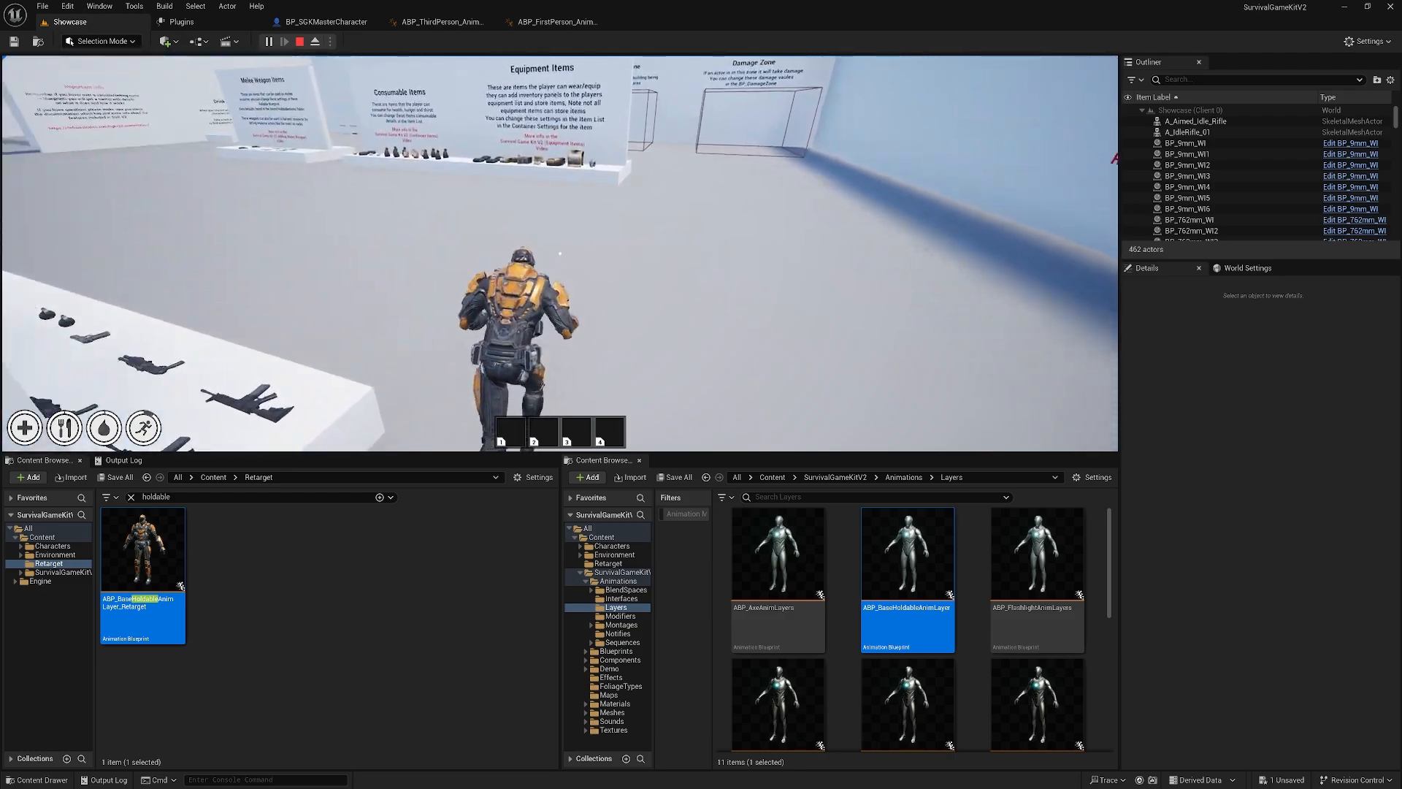
{"action": "key", "text": "w"}
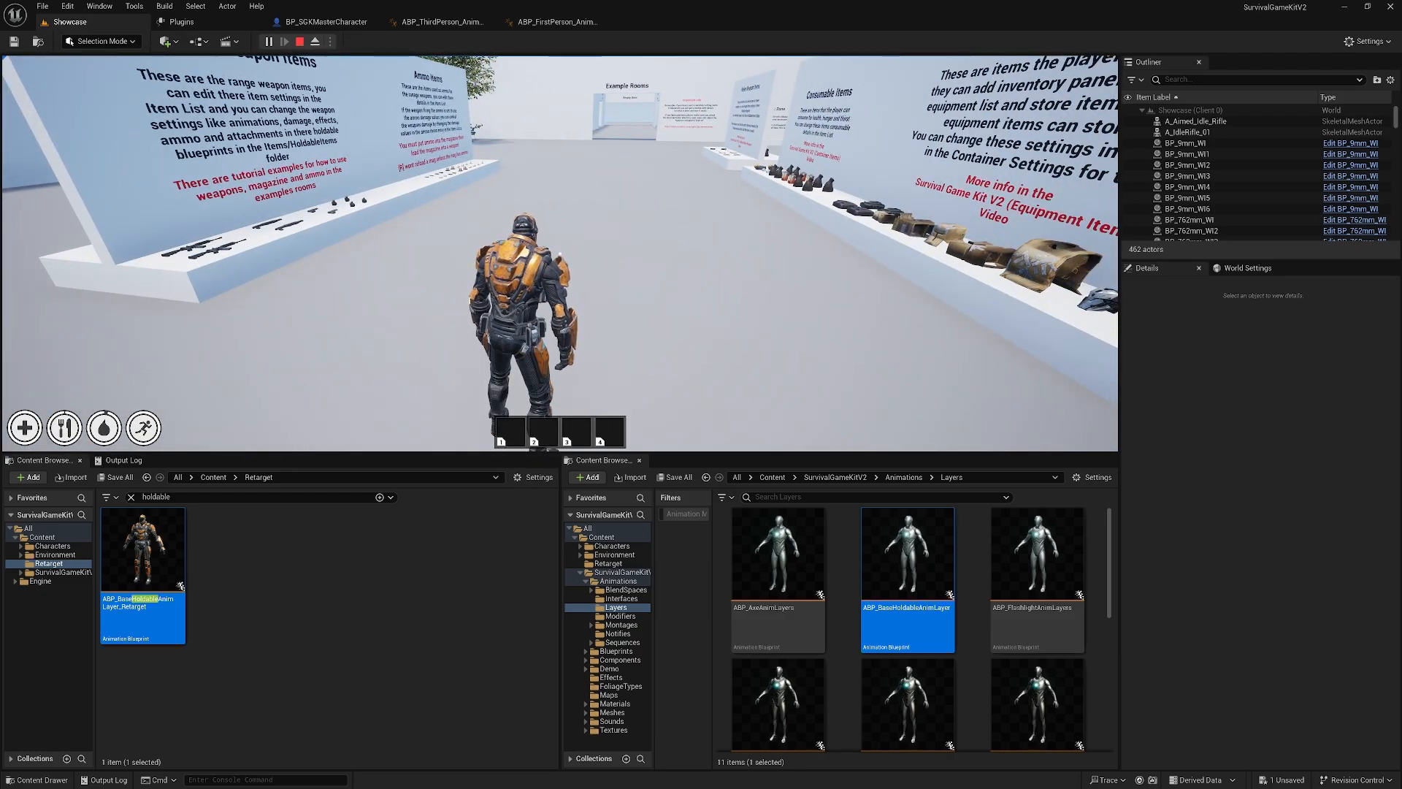
{"action": "key", "text": "w"}
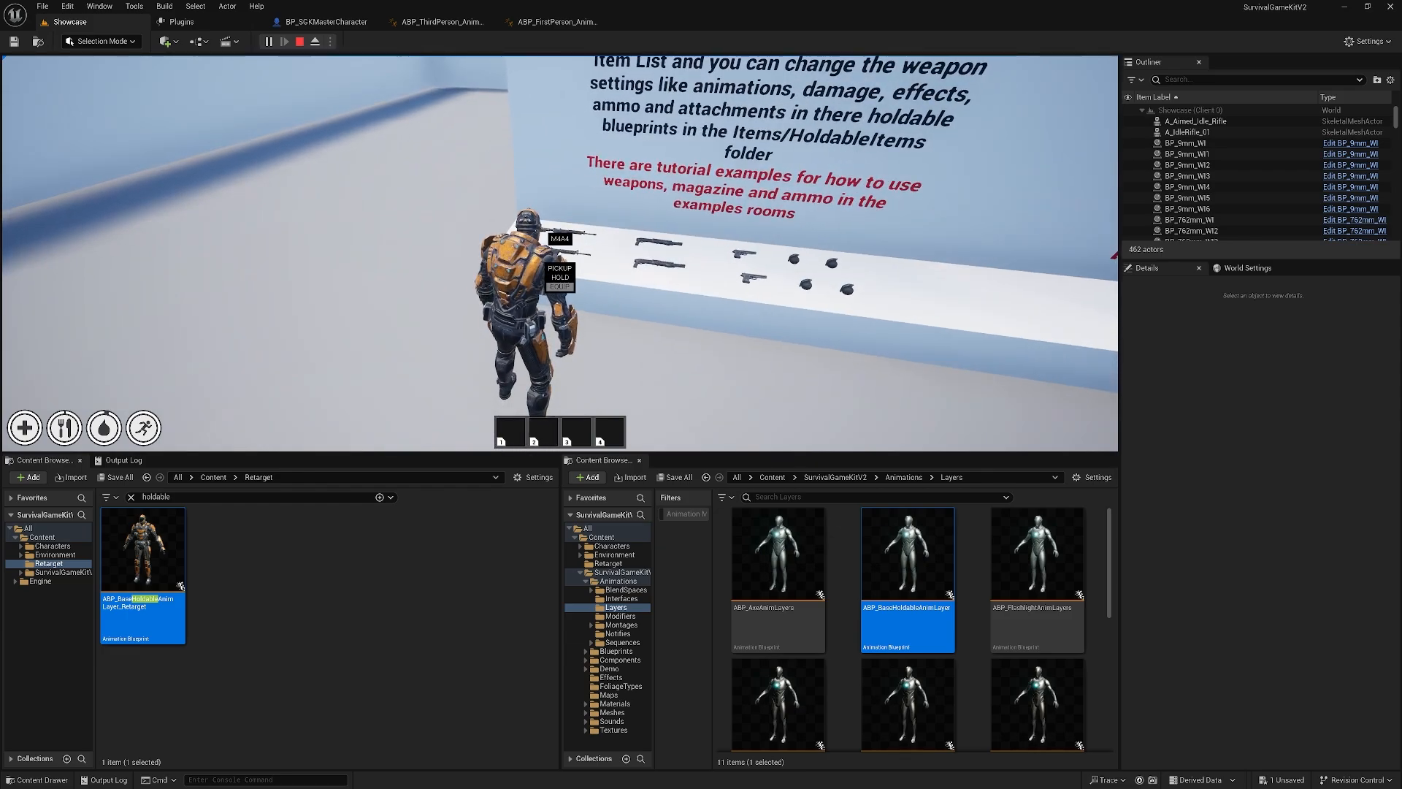
{"action": "key", "text": "e"}
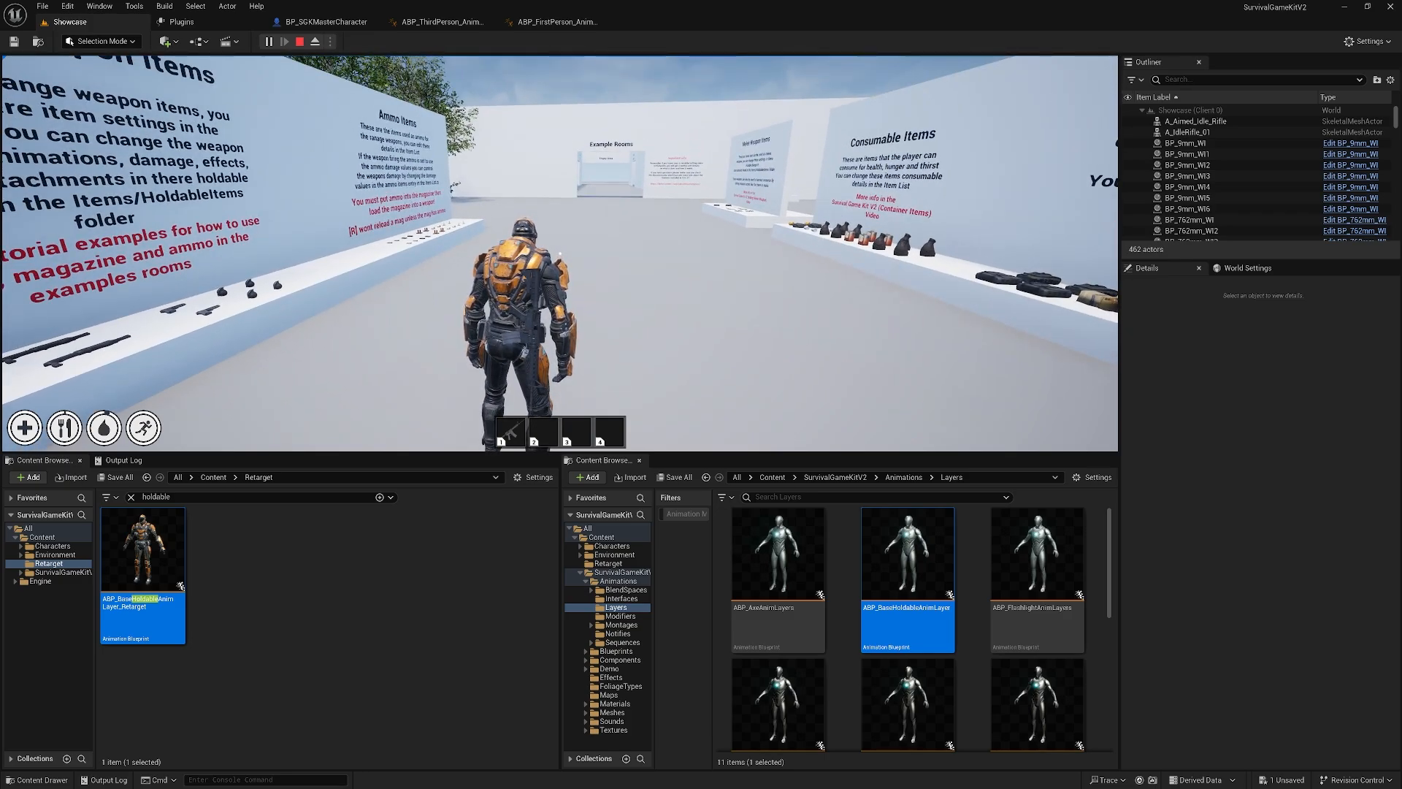
- With the game still running, open HeroTPP_Skeleton from the Characters folder and look through its sockets
{"action": "key", "text": "shift+F1"}
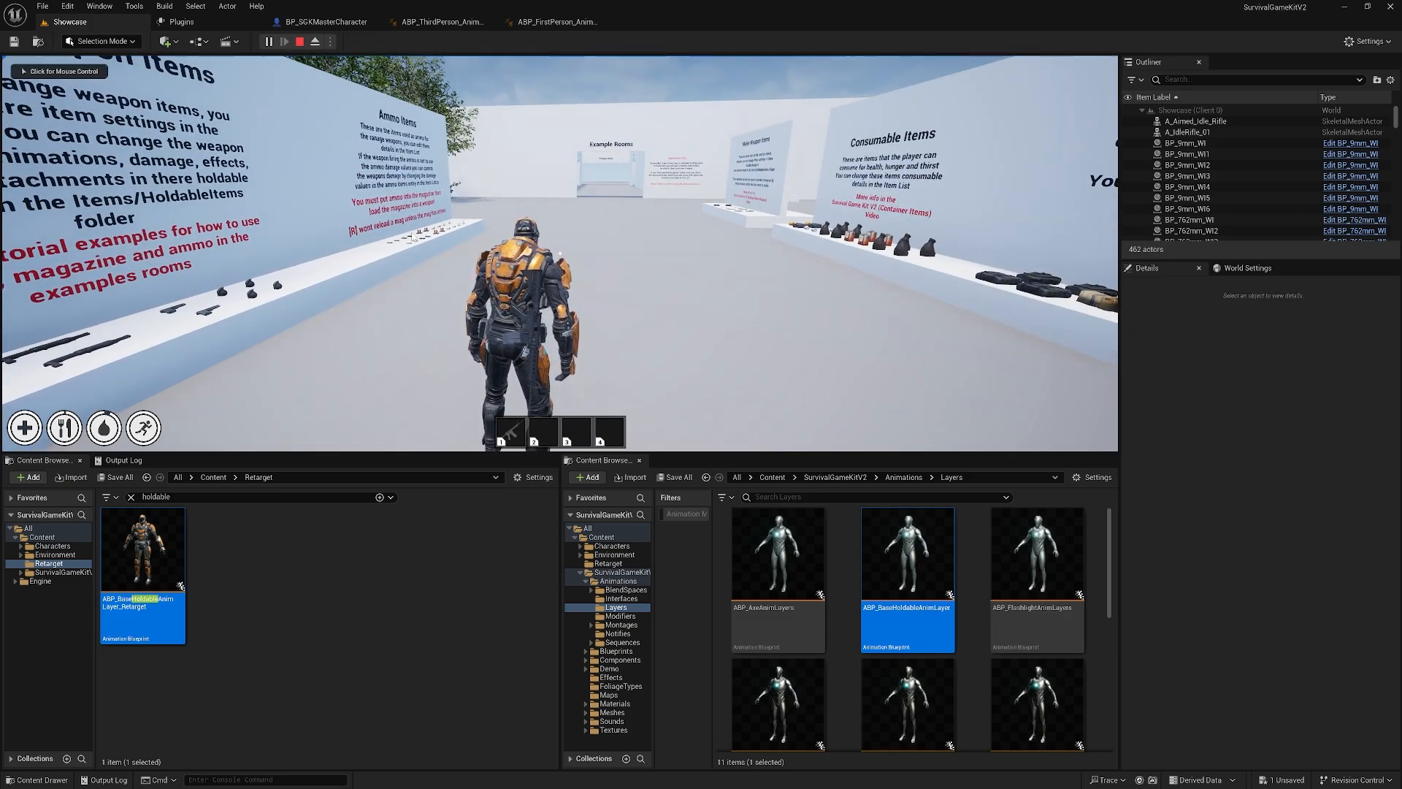
{"action": "left_click", "coordinate": [53, 546]}
{"action": "left_click", "coordinate": [130, 496]}
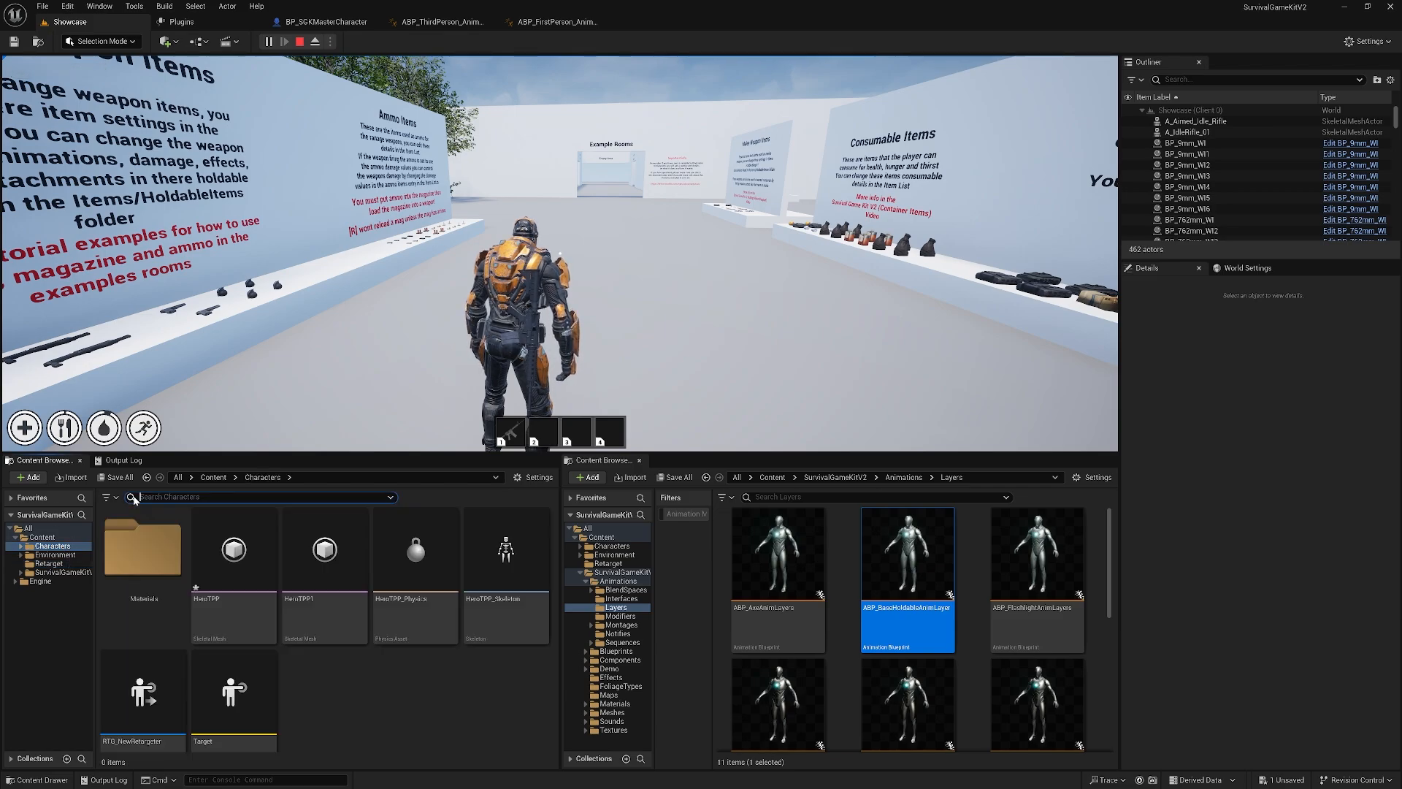
{"action": "scroll", "coordinate": [142, 584], "scroll_direction": "down", "scroll_amount": 1}
{"action": "left_click", "coordinate": [151, 648]}
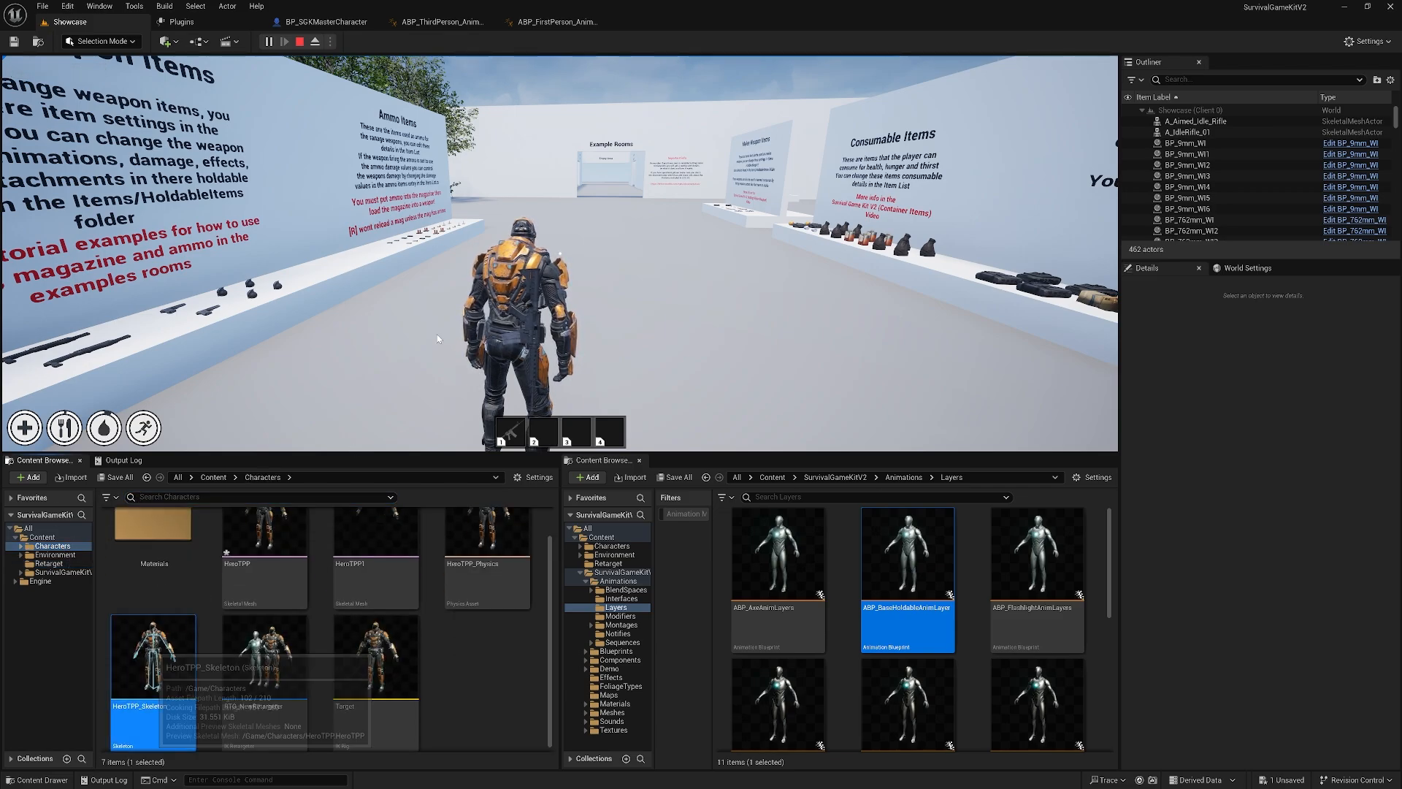
{"action": "double_click", "coordinate": [151, 648]}
{"action": "scroll", "coordinate": [866, 454], "scroll_direction": "down", "scroll_amount": 2}
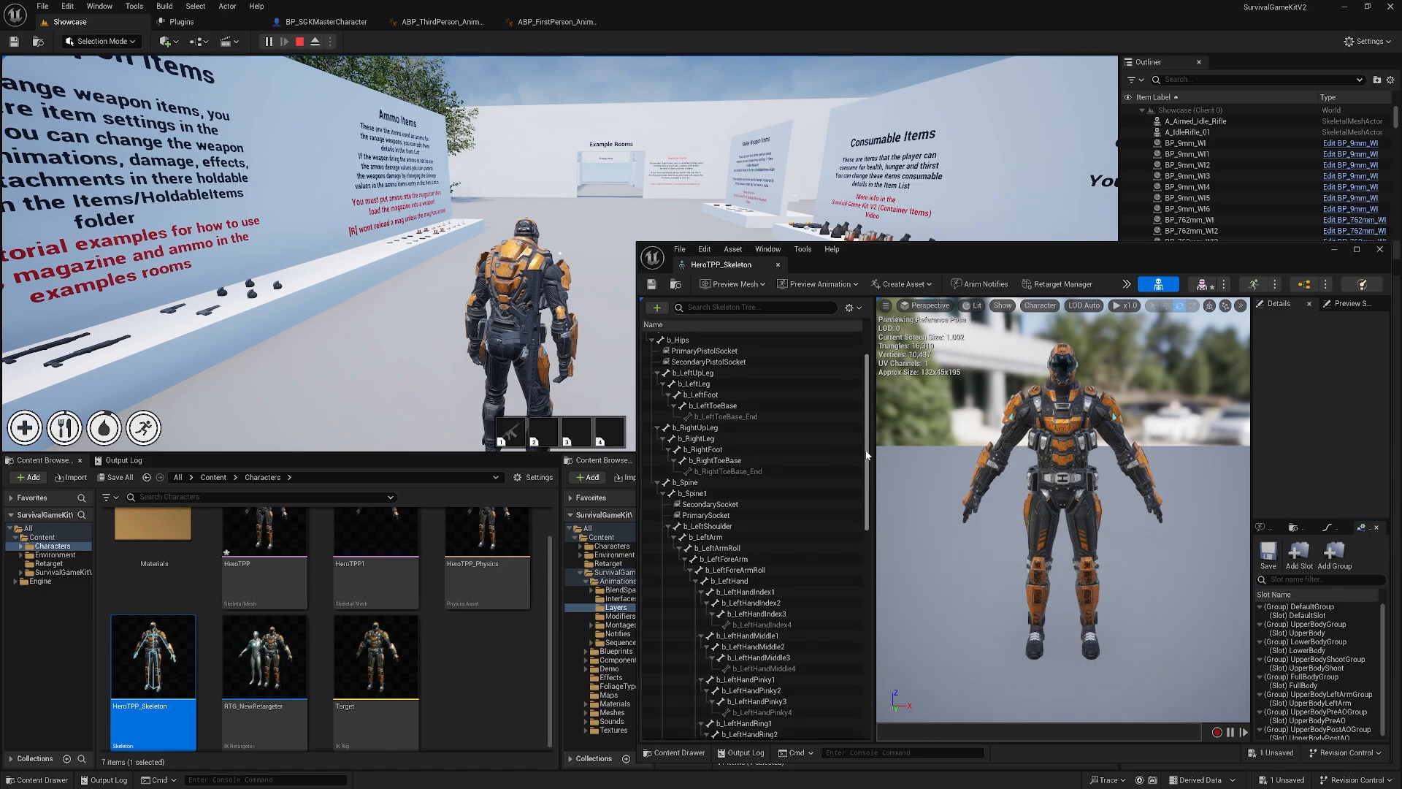
{"action": "scroll", "coordinate": [866, 455], "scroll_direction": "up", "scroll_amount": 2}
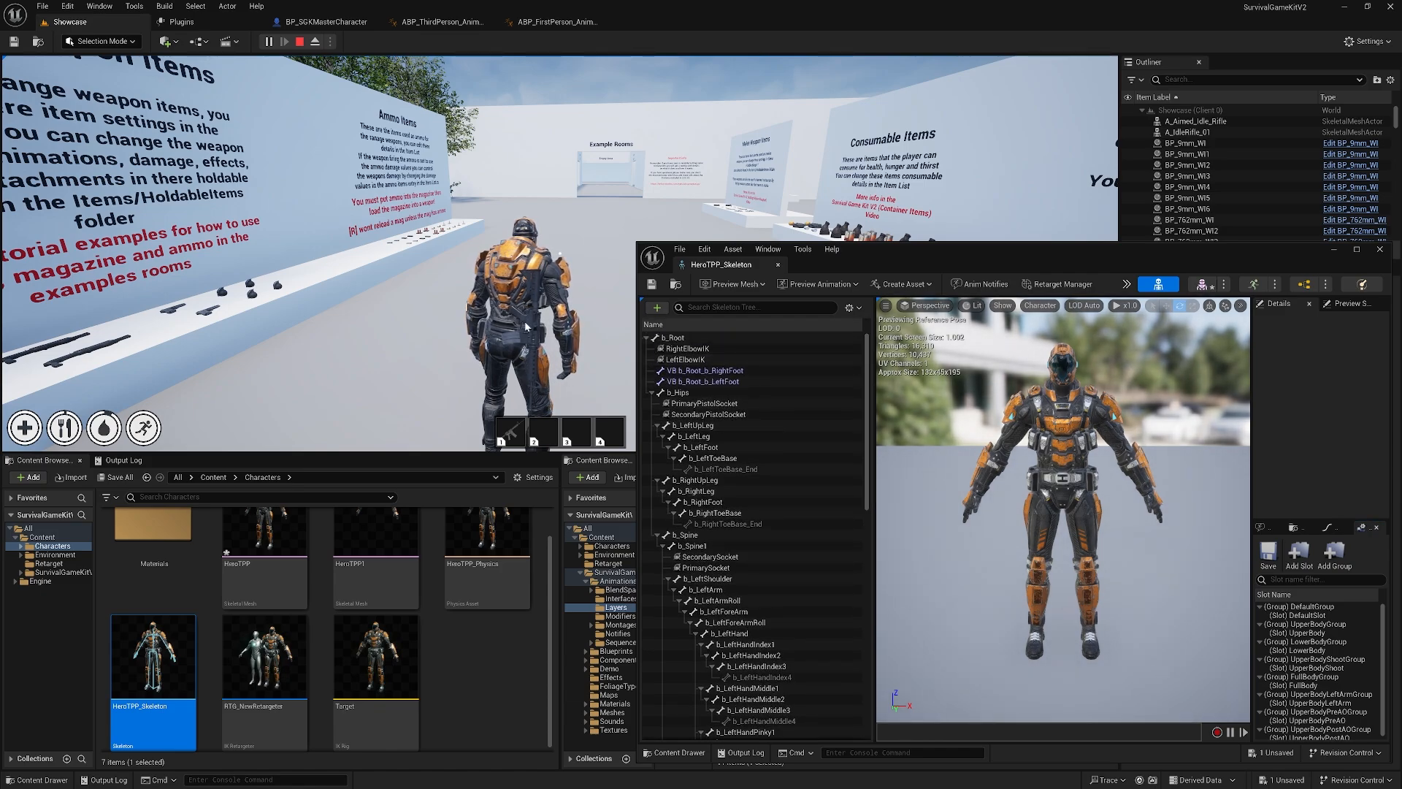
- Move the PrimarySocket under b_Spine1 up onto the hero's back so the holstered weapon sits there
{"action": "left_click", "coordinate": [705, 403]}
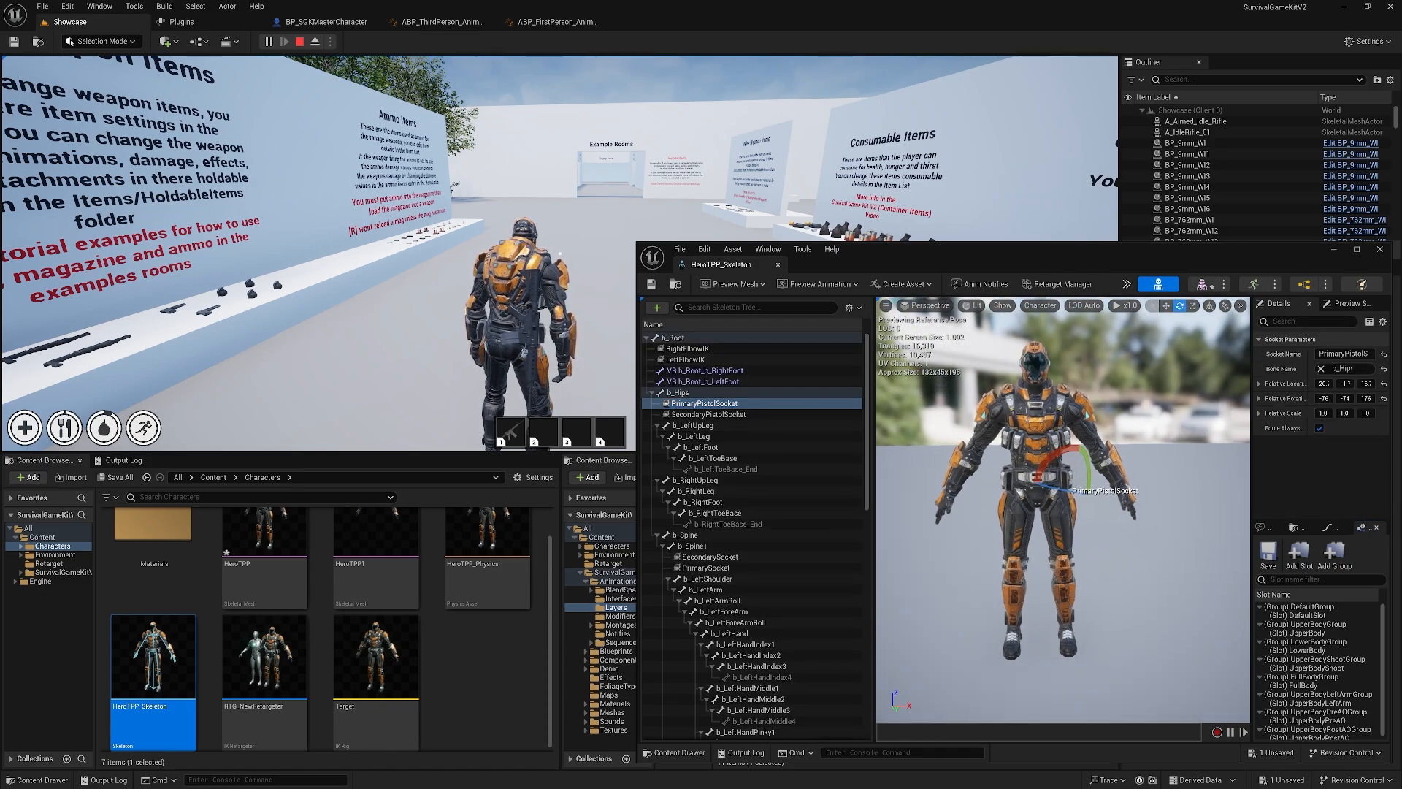
{"action": "key", "text": "w"}
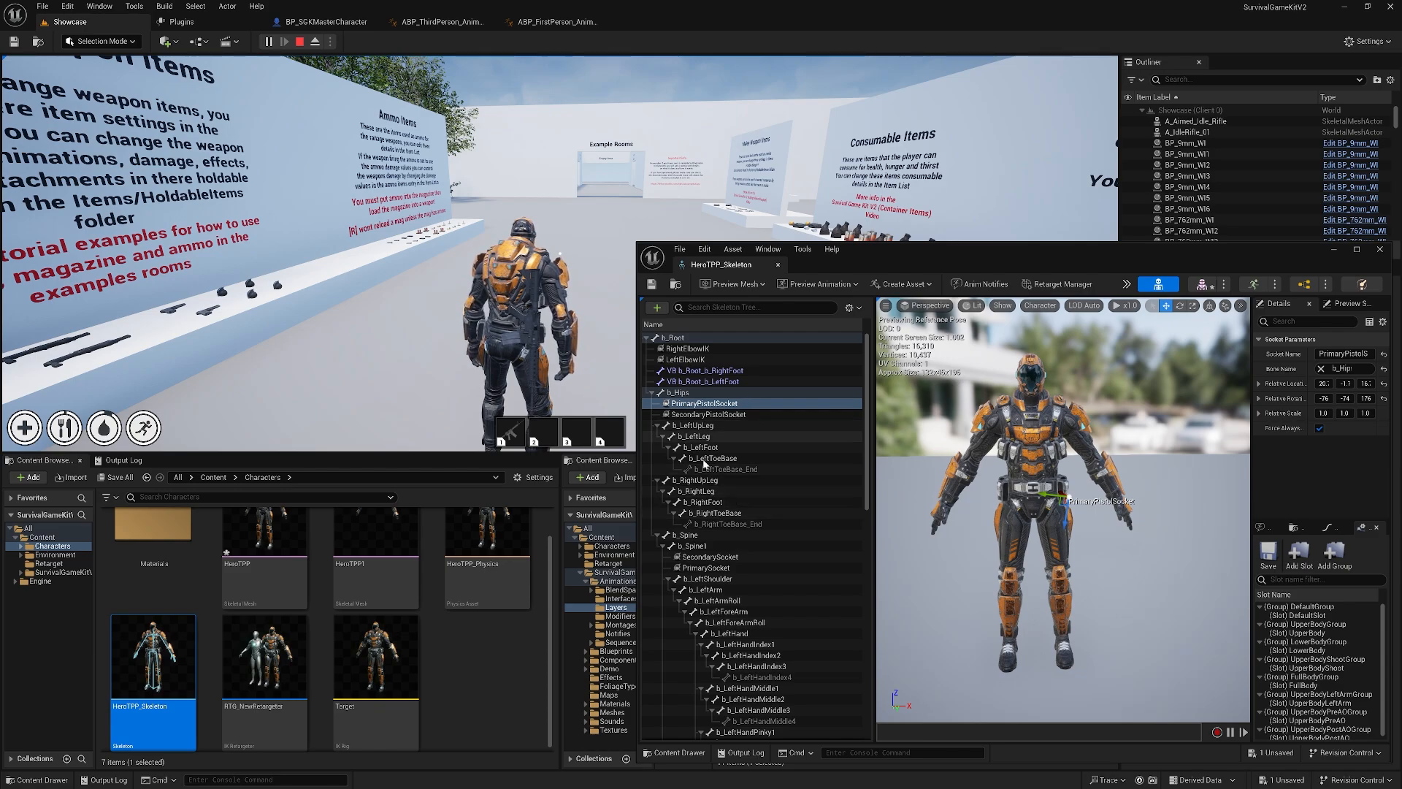
{"action": "left_click", "coordinate": [705, 569]}
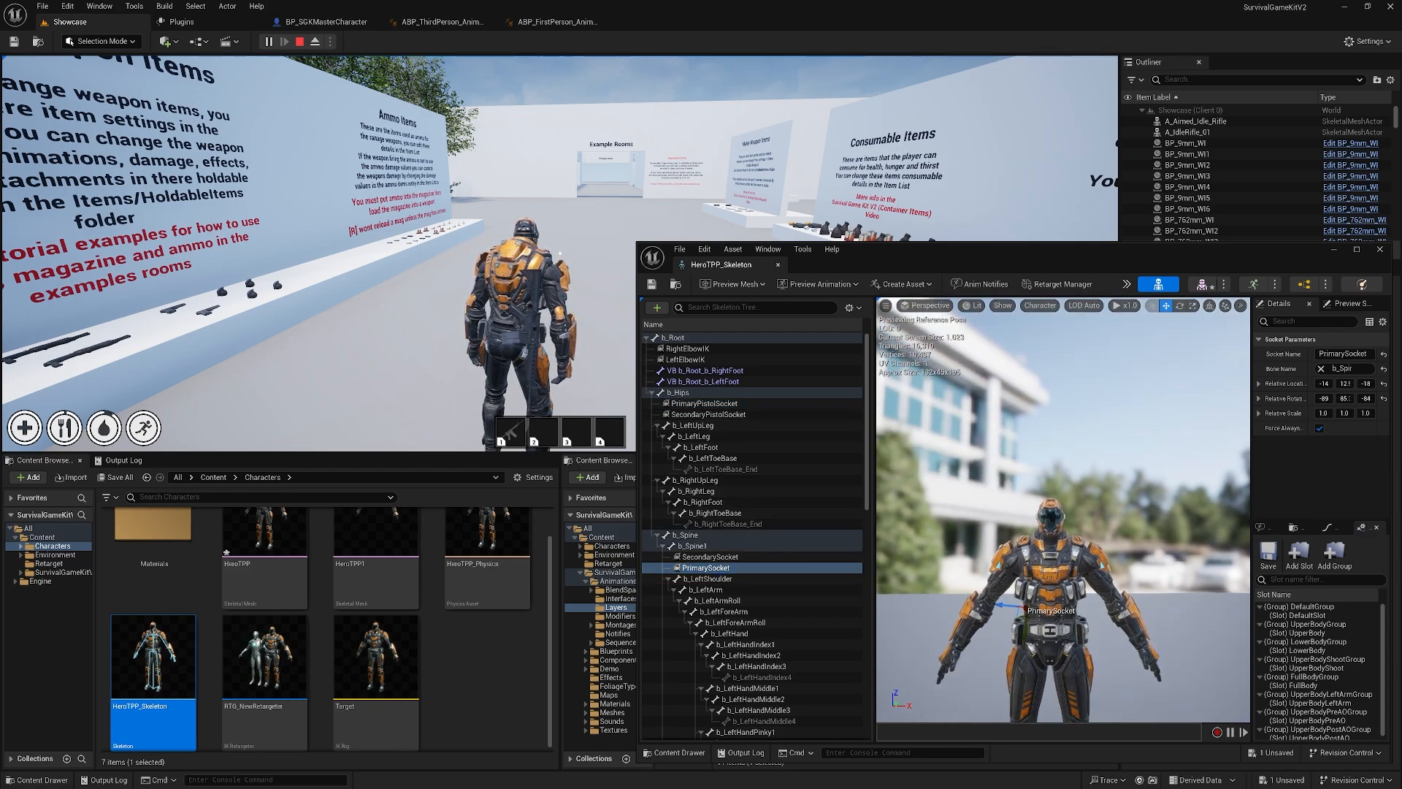
{"action": "right_click_drag", "start_coordinate": [1024, 537], "coordinate": [1041, 544]}
{"action": "left_click_drag", "start_coordinate": [1016, 538], "coordinate": [1010, 536]}
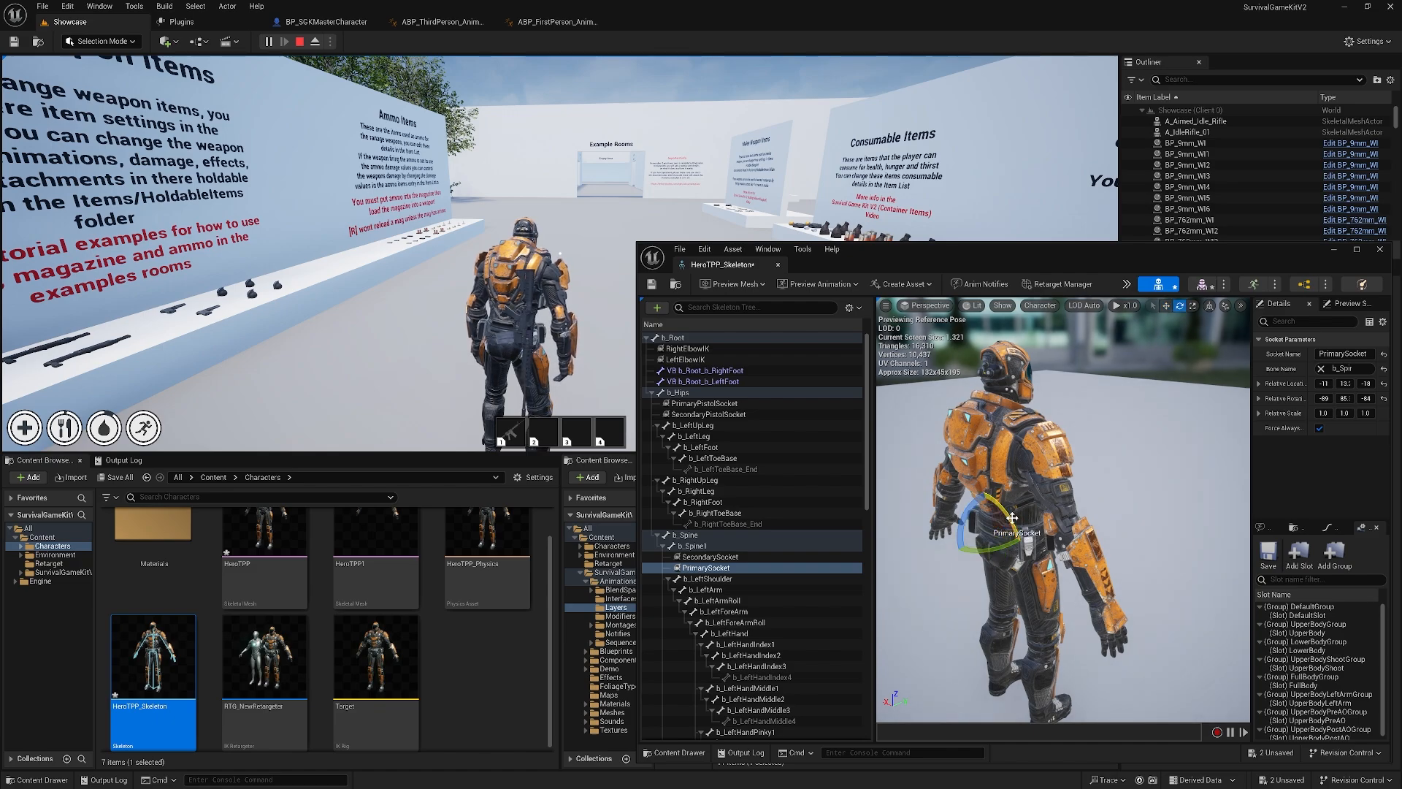
{"action": "left_click_drag", "start_coordinate": [1019, 536], "coordinate": [987, 503]}
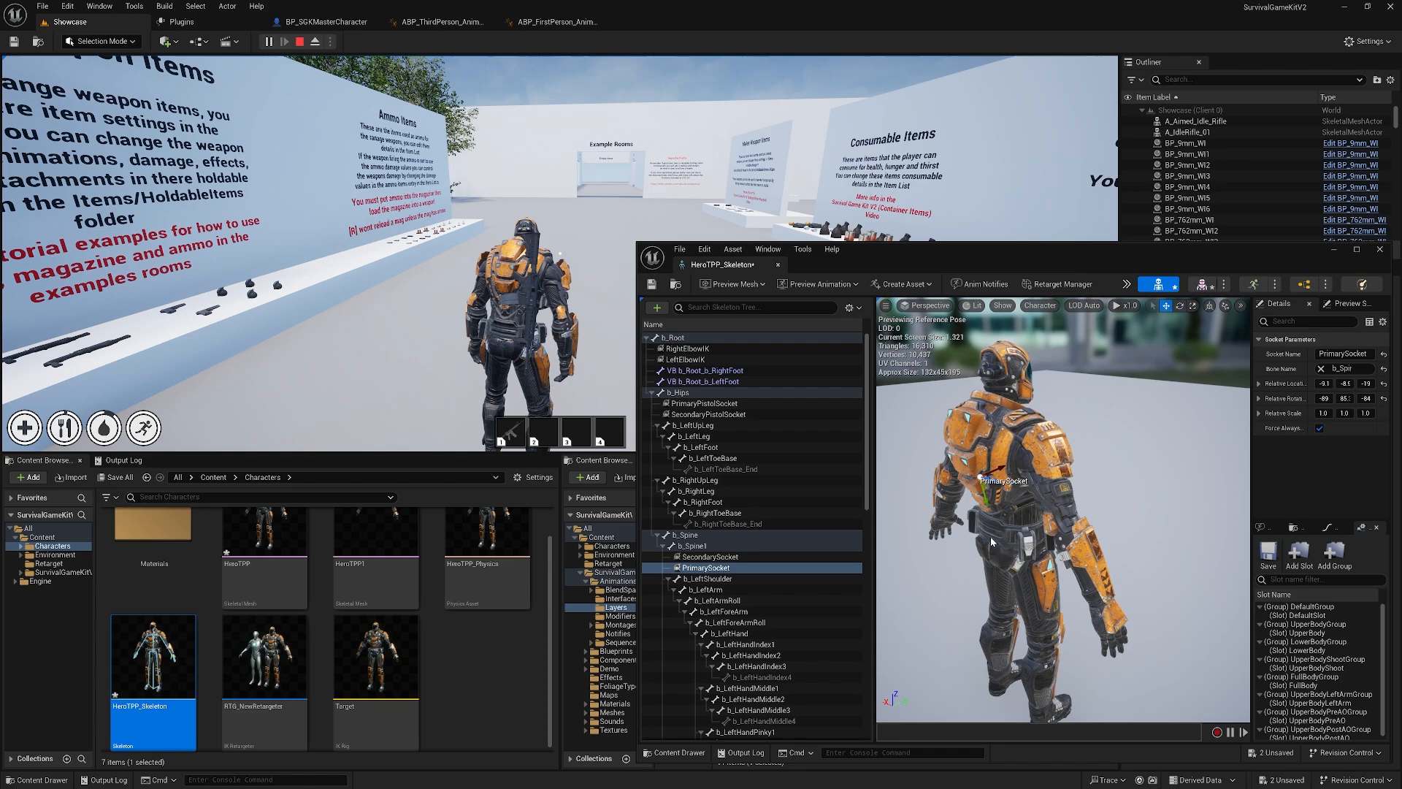
- Check the placement of the SecondarySocket, PrimaryPistolSocket and SecondaryPistolSocket on the hero skeleton
{"action": "left_click", "coordinate": [731, 557]}
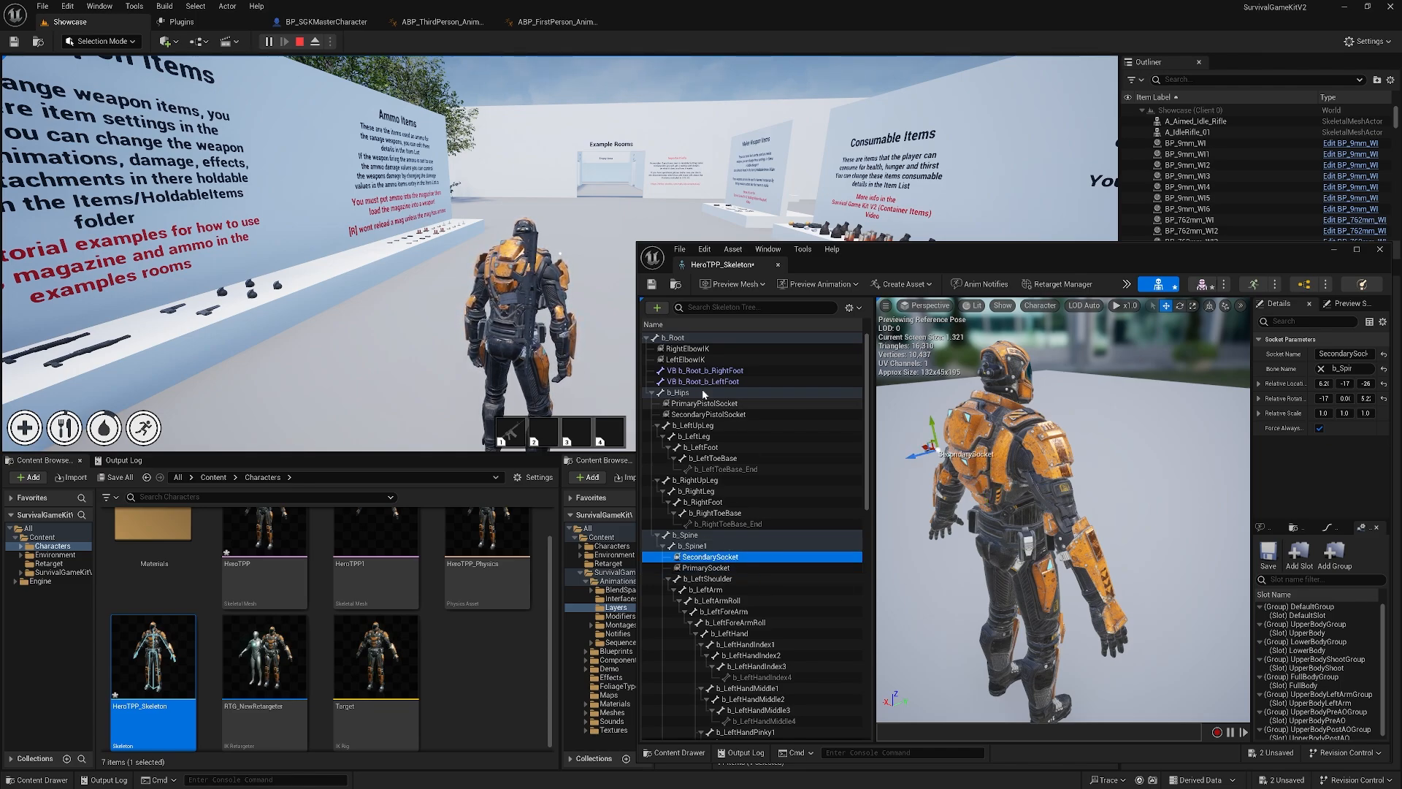
{"action": "left_click", "coordinate": [723, 404]}
{"action": "left_click", "coordinate": [760, 413]}
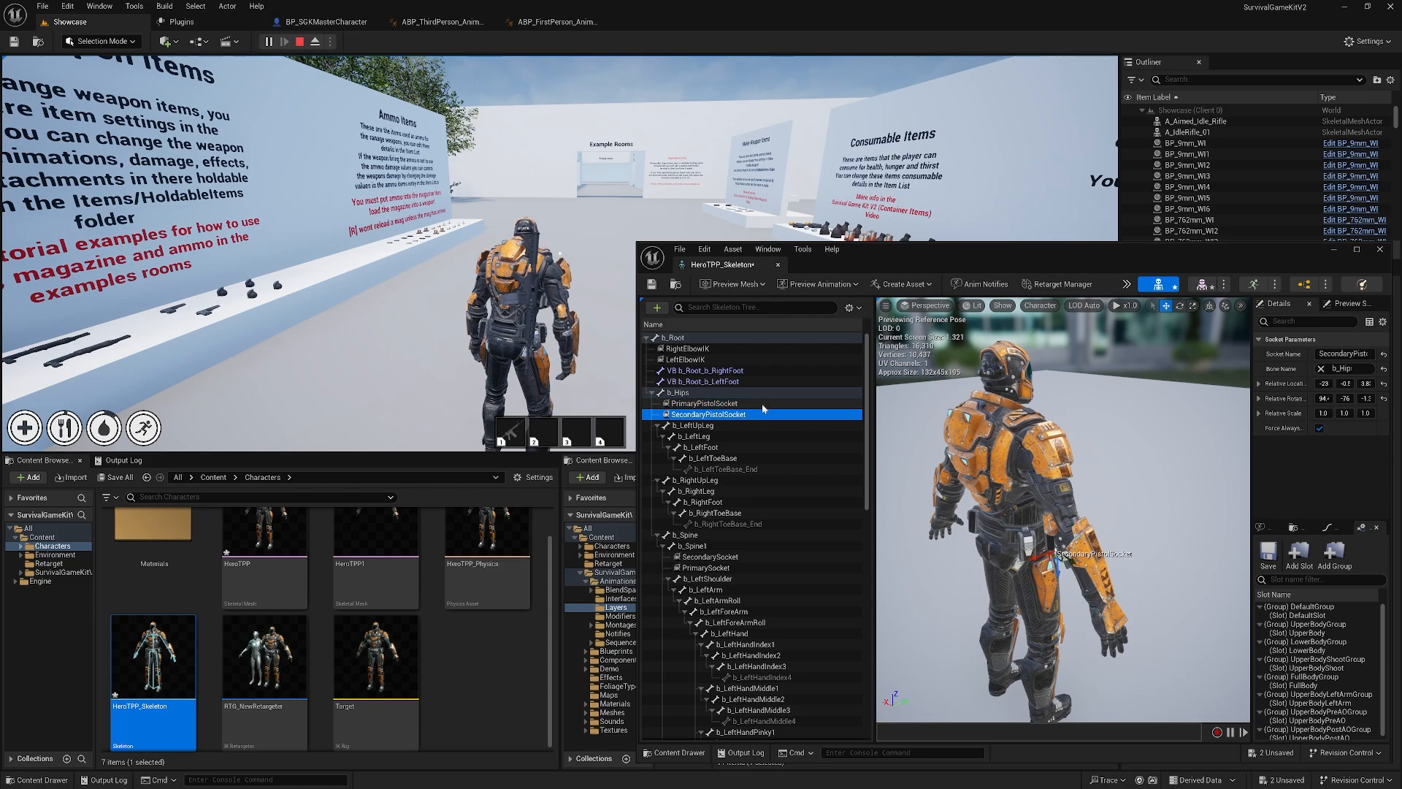
{"action": "left_click", "coordinate": [762, 406]}
{"action": "left_click", "coordinate": [763, 413]}
{"action": "left_click", "coordinate": [763, 404]}
{"action": "left_click", "coordinate": [764, 414]}
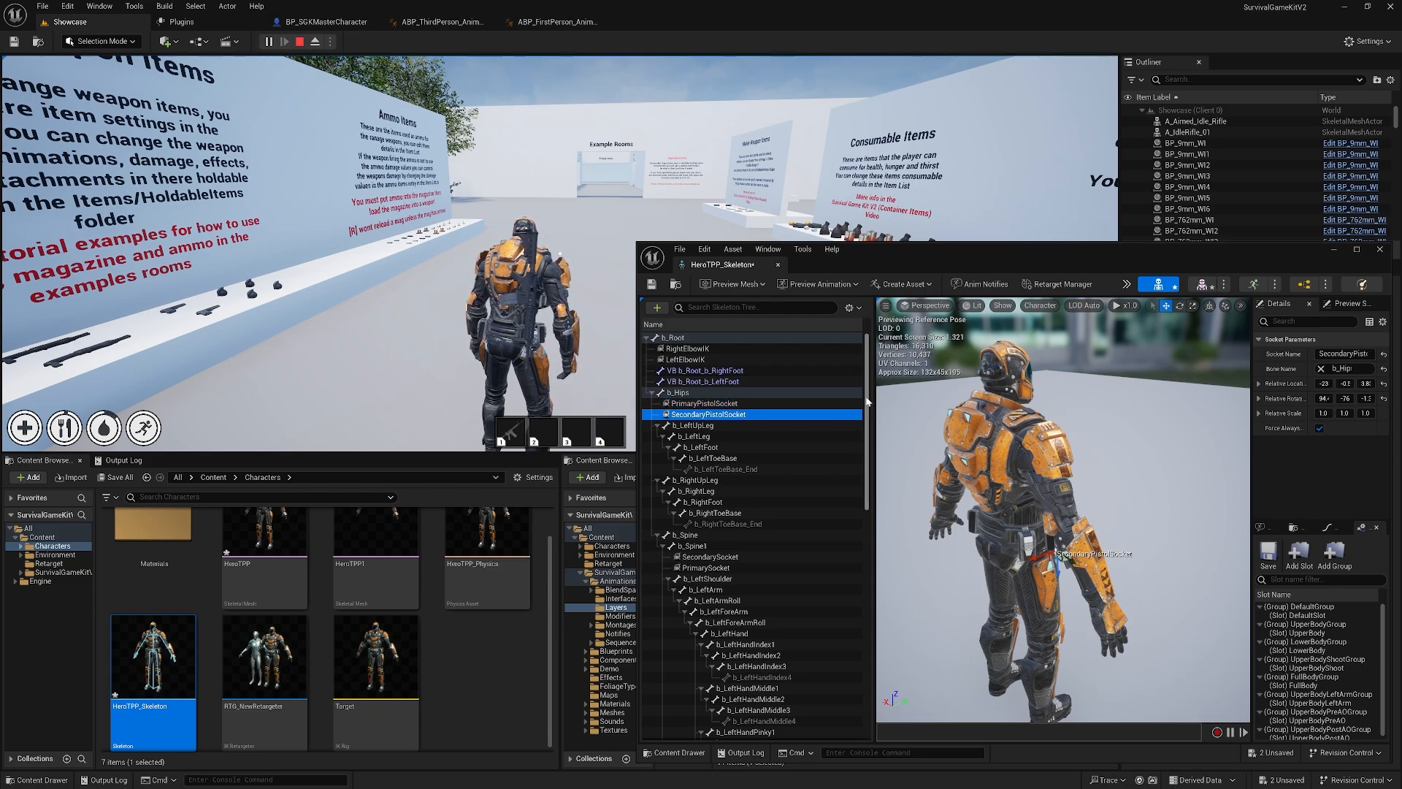
- Attach SK_M4A4 as a preview asset to the hand_rM4A4 socket under b_RightHand
{"action": "scroll", "coordinate": [770, 511], "scroll_direction": "down", "scroll_amount": 15}
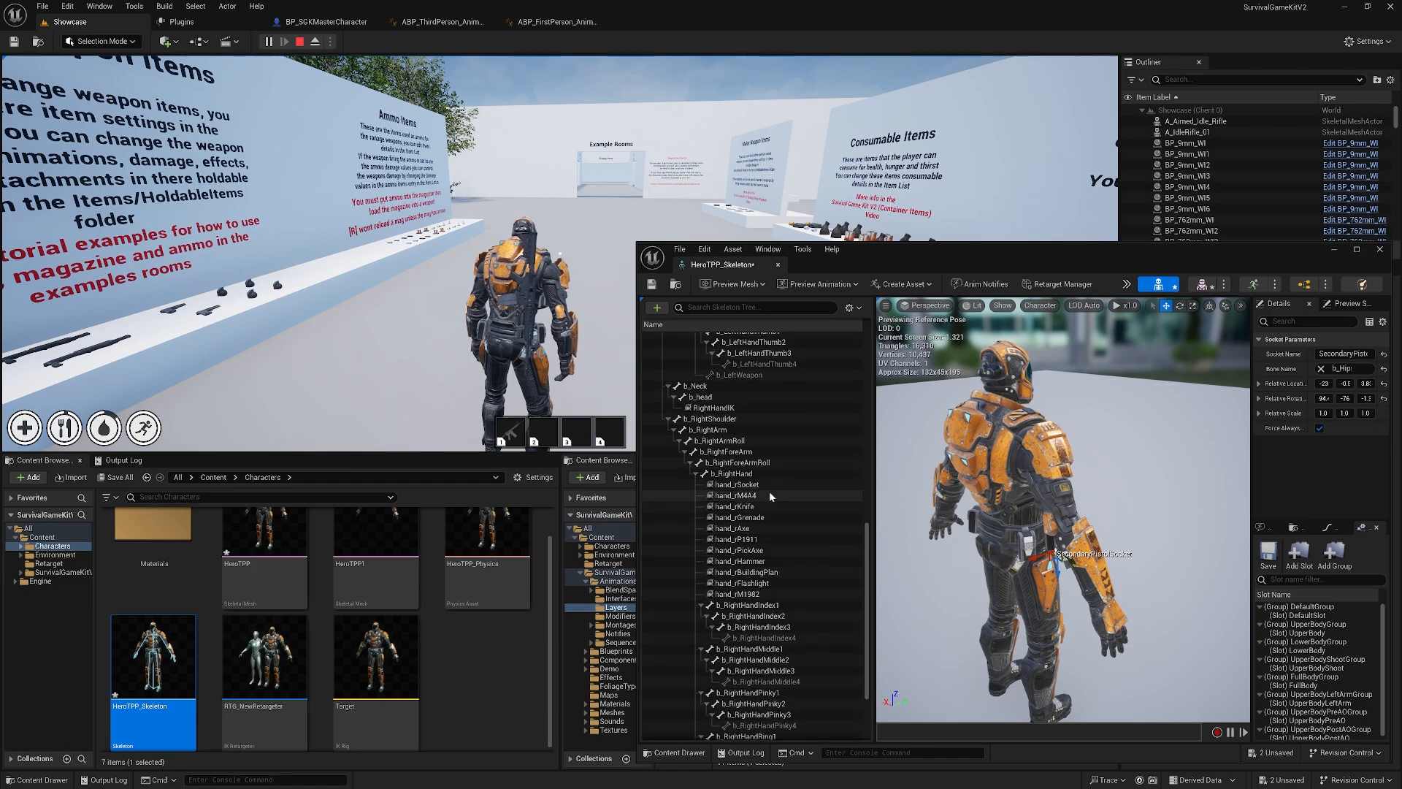
{"action": "left_click", "coordinate": [766, 485]}
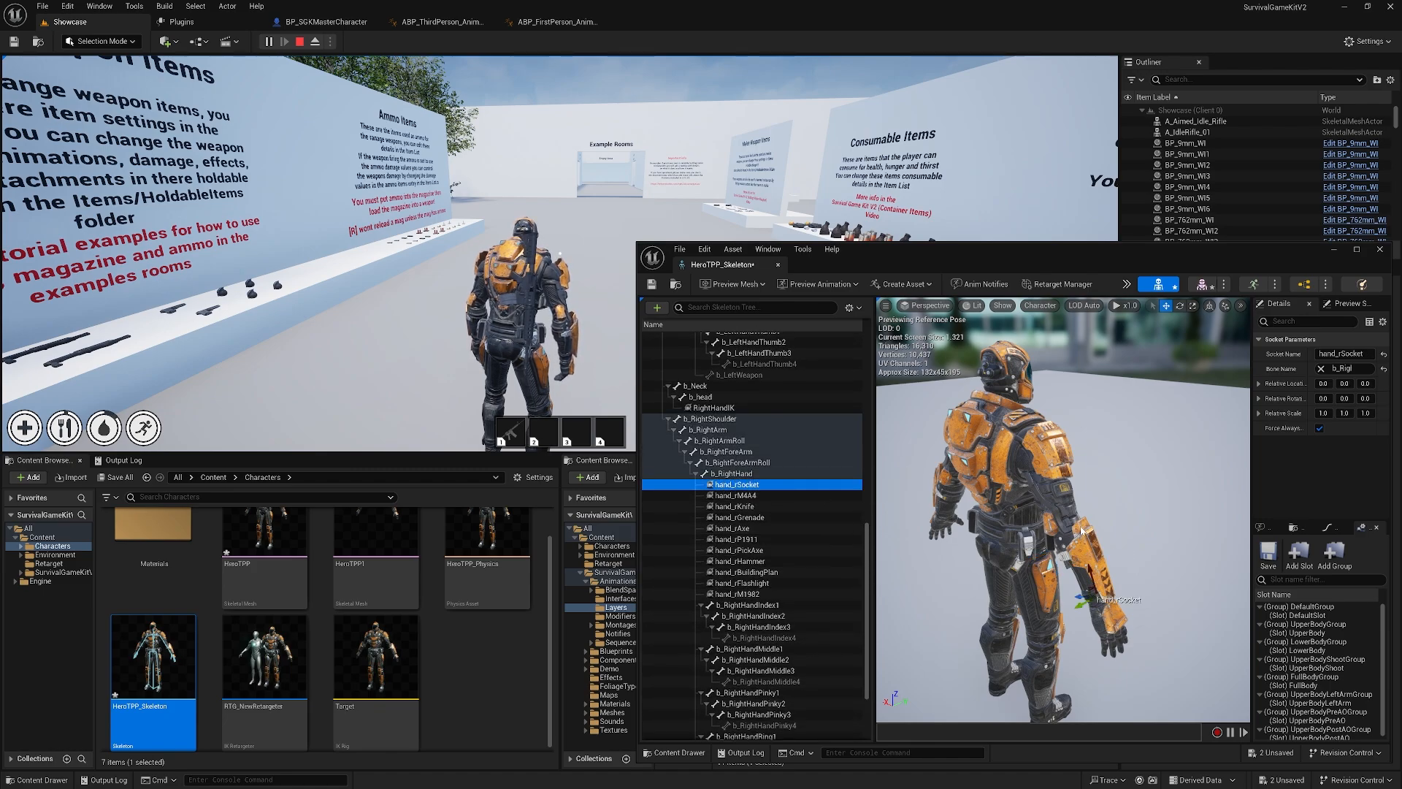
{"action": "left_click_drag", "start_coordinate": [1082, 531], "coordinate": [964, 537]}
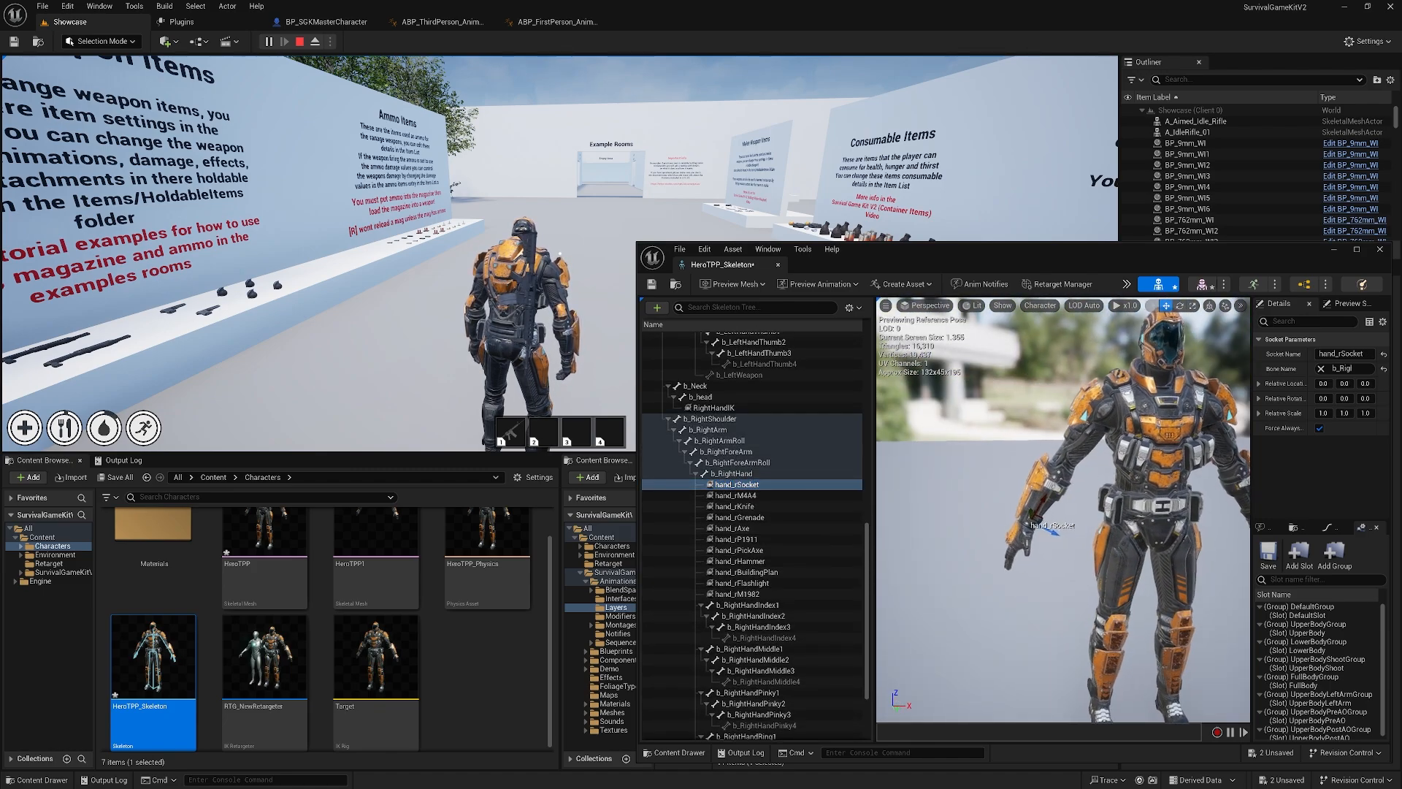
{"action": "left_click", "coordinate": [739, 496]}
{"action": "right_click", "coordinate": [758, 498]}
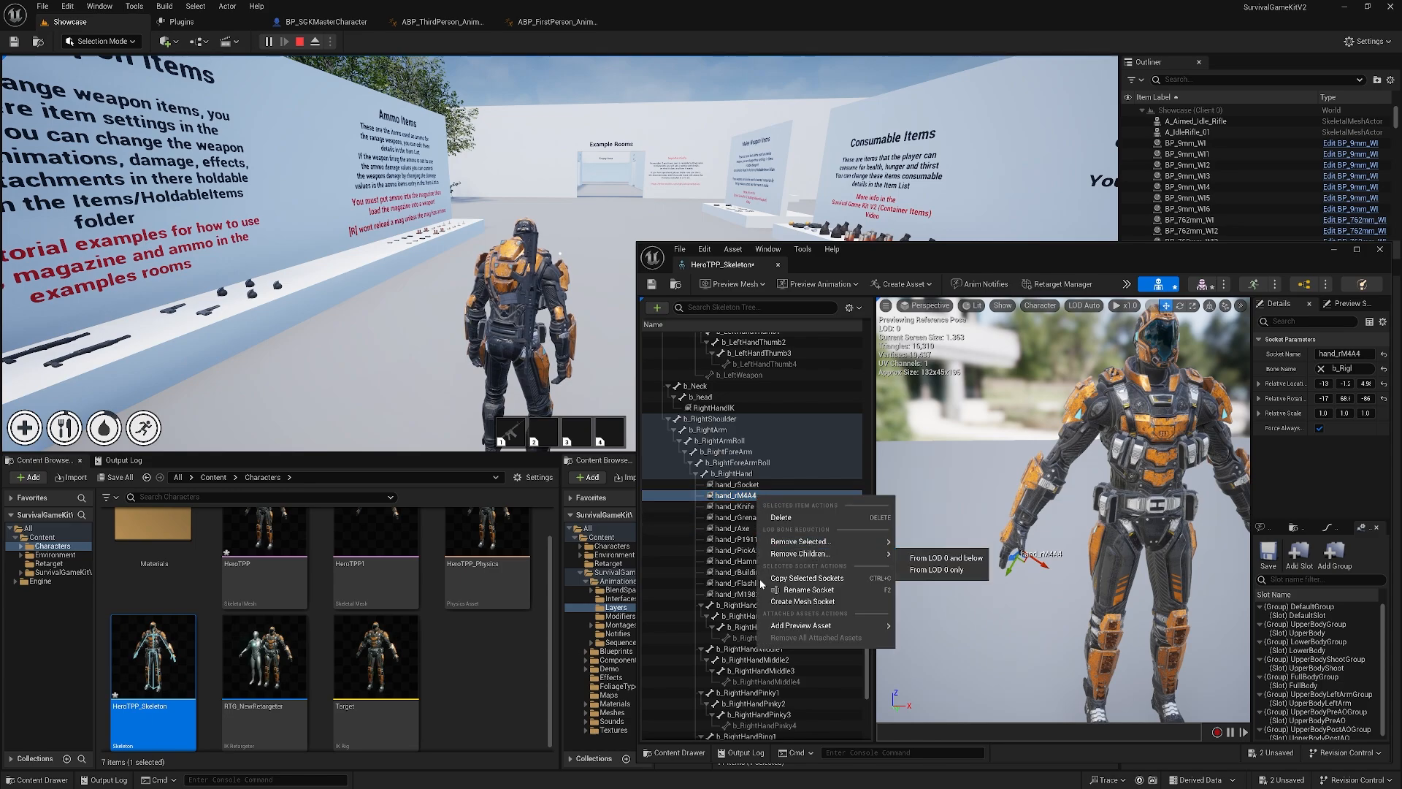
{"action": "mouse_move", "coordinate": [808, 626]}
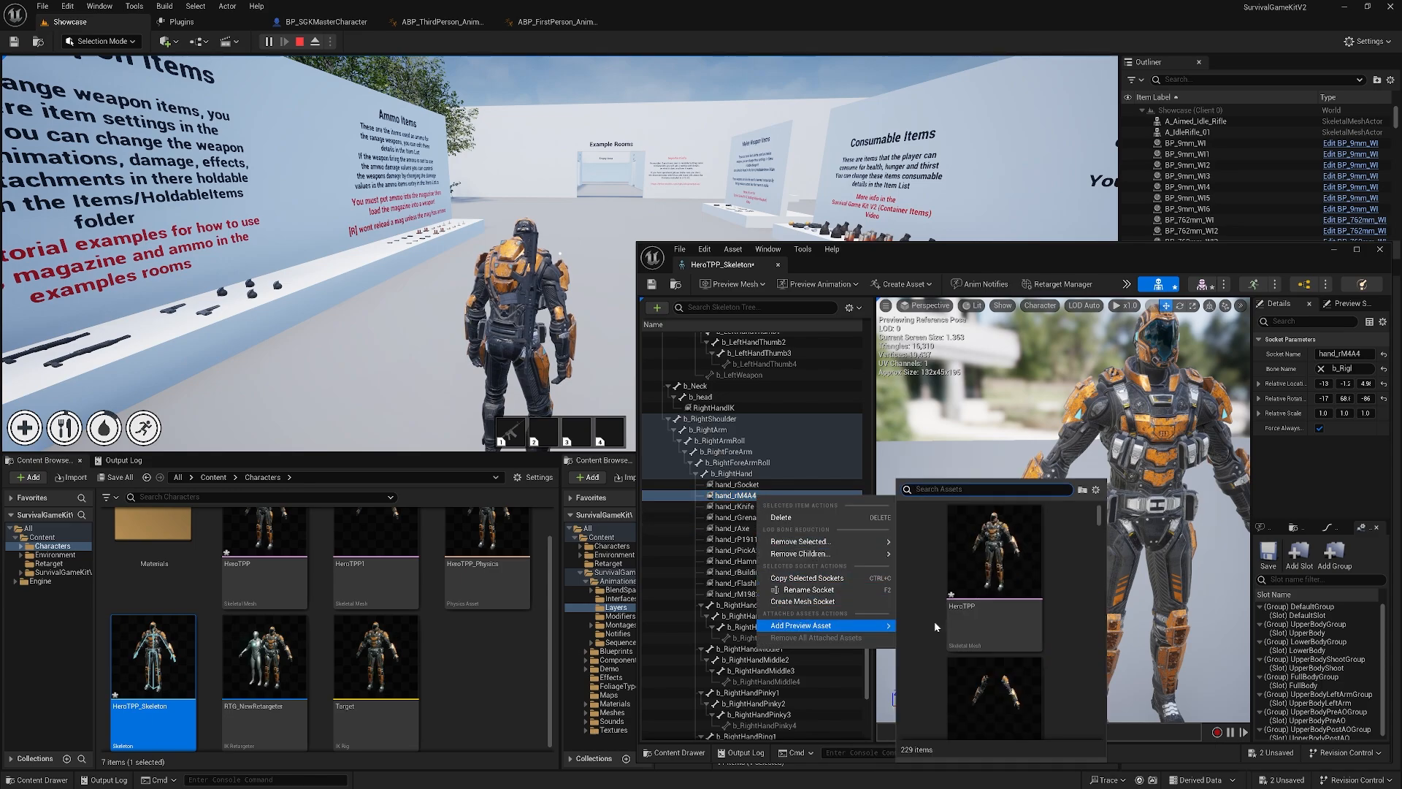
{"action": "type", "text": "m4a4"}
{"action": "left_click", "coordinate": [1013, 562]}
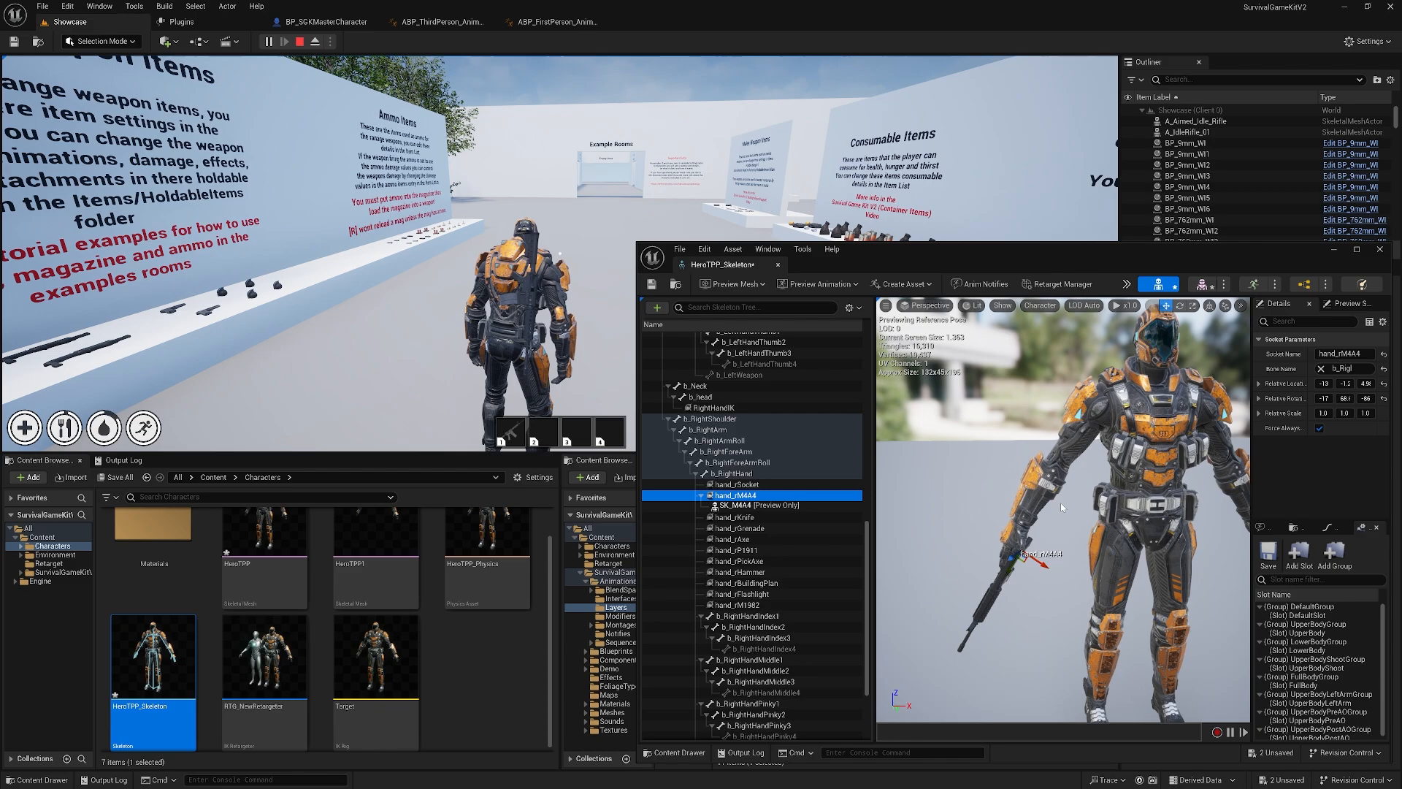
- Move the hand_rM4A4 socket so the rifle sits in the hero's right hand, and remove its attached preview asset
{"action": "scroll", "coordinate": [1060, 503], "scroll_direction": "up", "scroll_amount": 6}
{"action": "mouse_move", "coordinate": [1060, 502]}
{"action": "right_mouse_down"}
{"action": "mouse_move", "coordinate": [1143, 493]}
{"action": "mouse_move", "coordinate": [1074, 491]}
{"action": "right_mouse_up"}
{"action": "left_click_drag", "start_coordinate": [1038, 500], "coordinate": [1049, 462]}
{"action": "key", "text": "e"}
{"action": "right_click_drag", "start_coordinate": [1050, 461], "coordinate": [1167, 463]}
{"action": "key", "text": "w"}
{"action": "left_click_drag", "start_coordinate": [1081, 441], "coordinate": [1084, 454]}
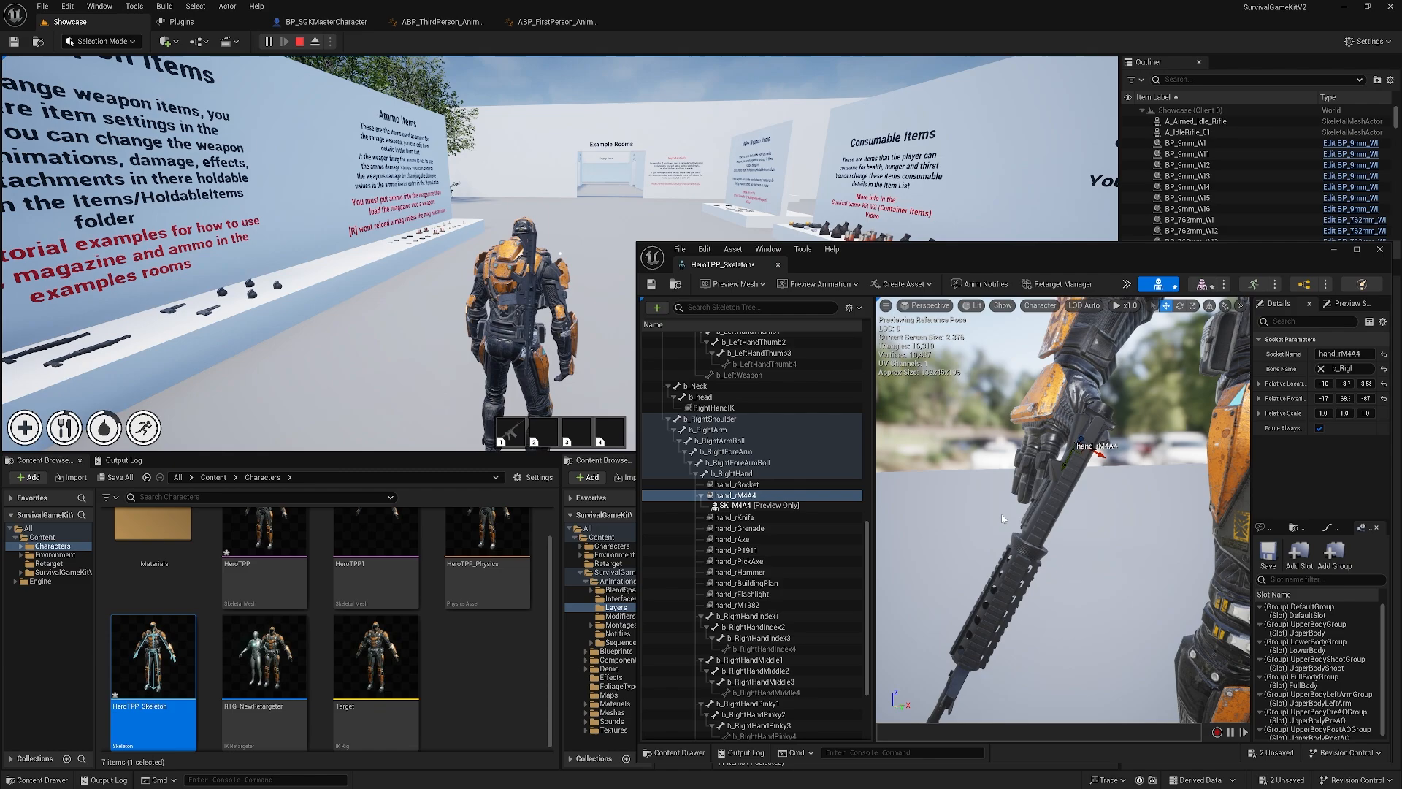
{"action": "right_click", "coordinate": [752, 495]}
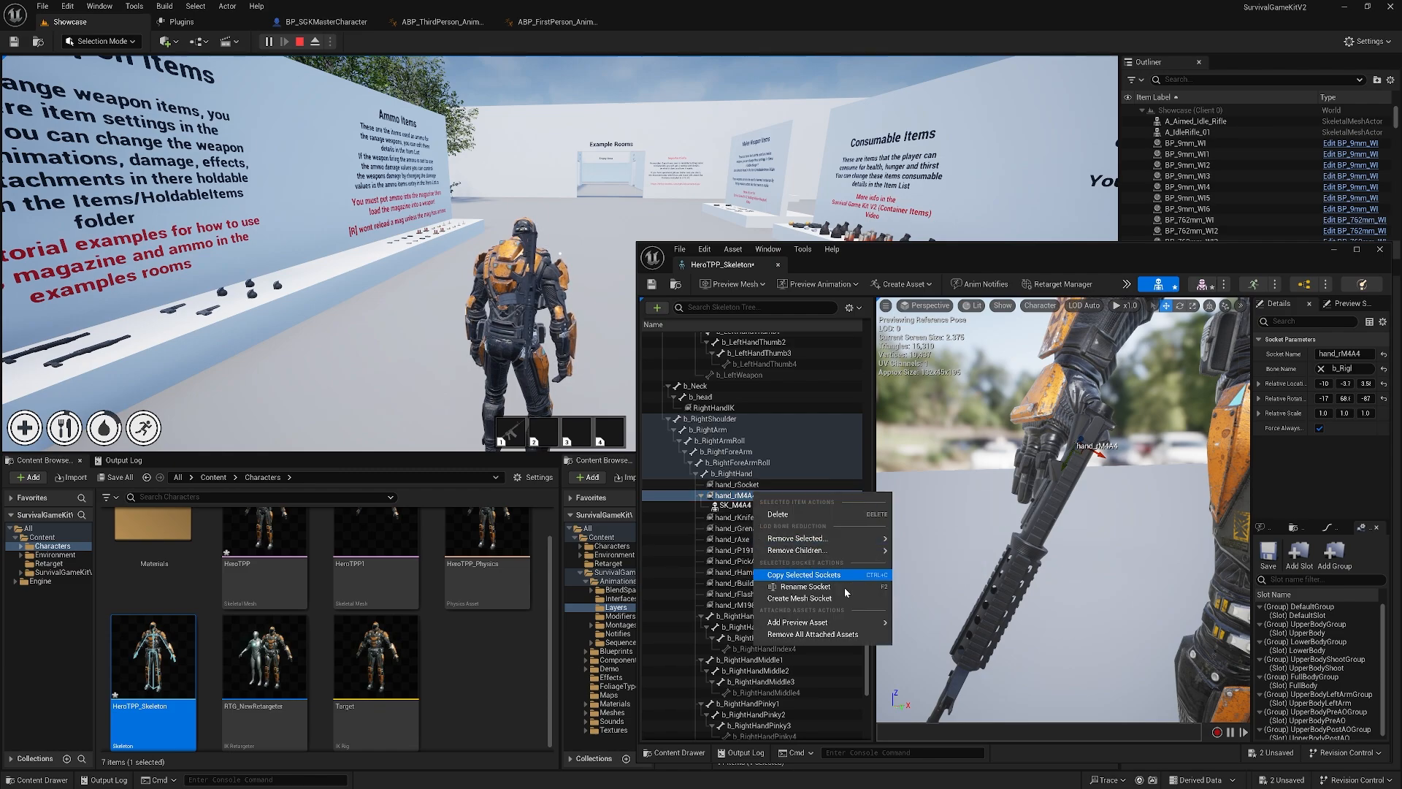
{"action": "left_click", "coordinate": [801, 635]}
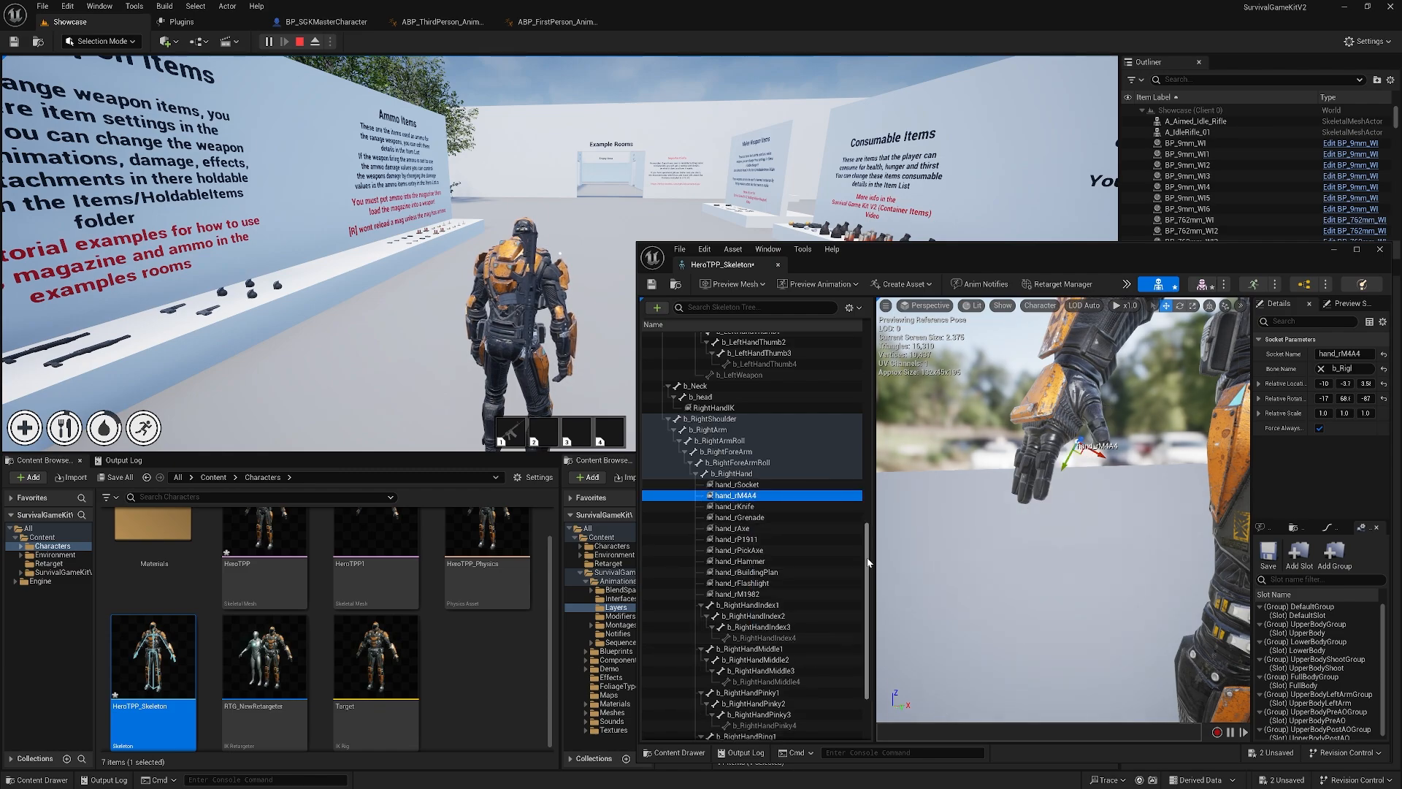
{"action": "left_click", "coordinate": [755, 507]}
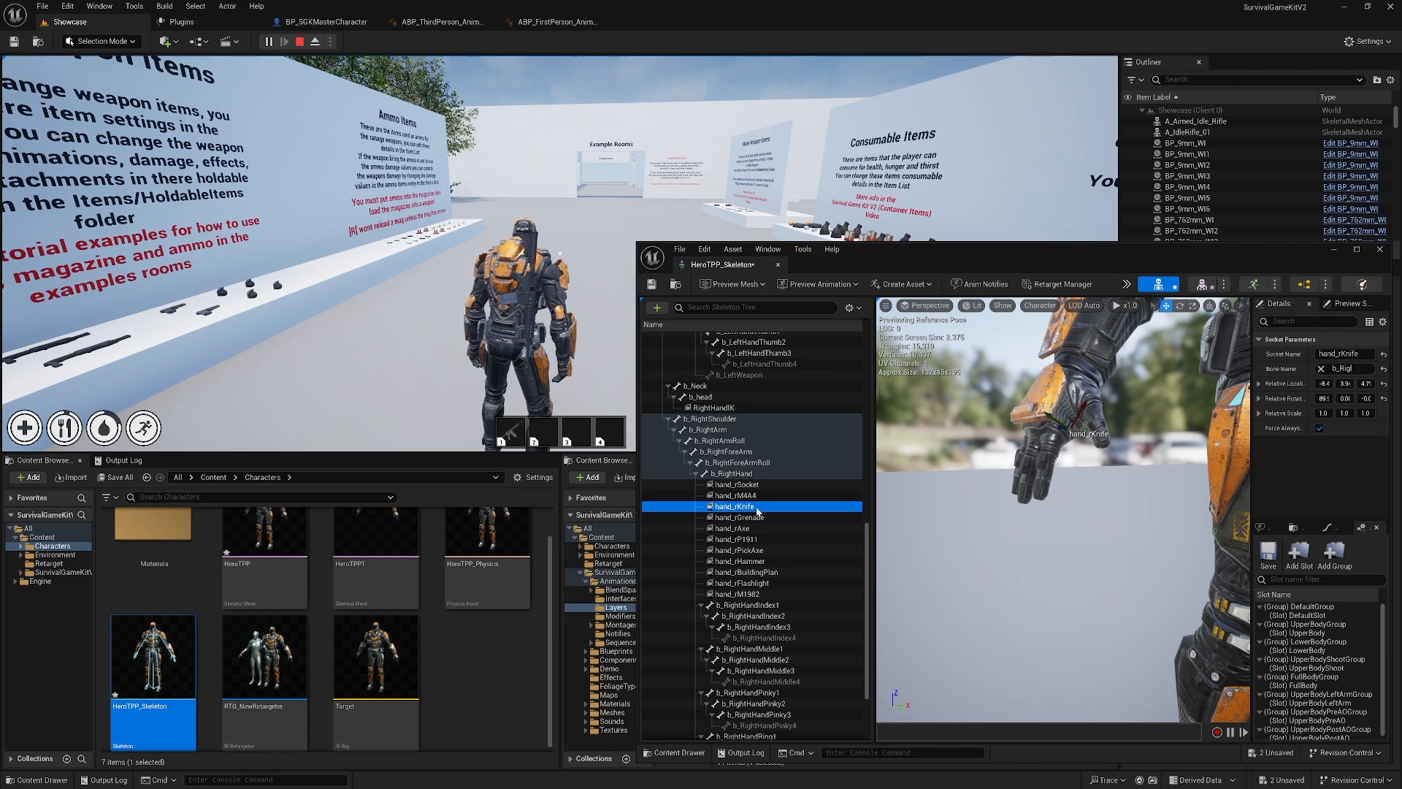
{"action": "right_click", "coordinate": [757, 511]}
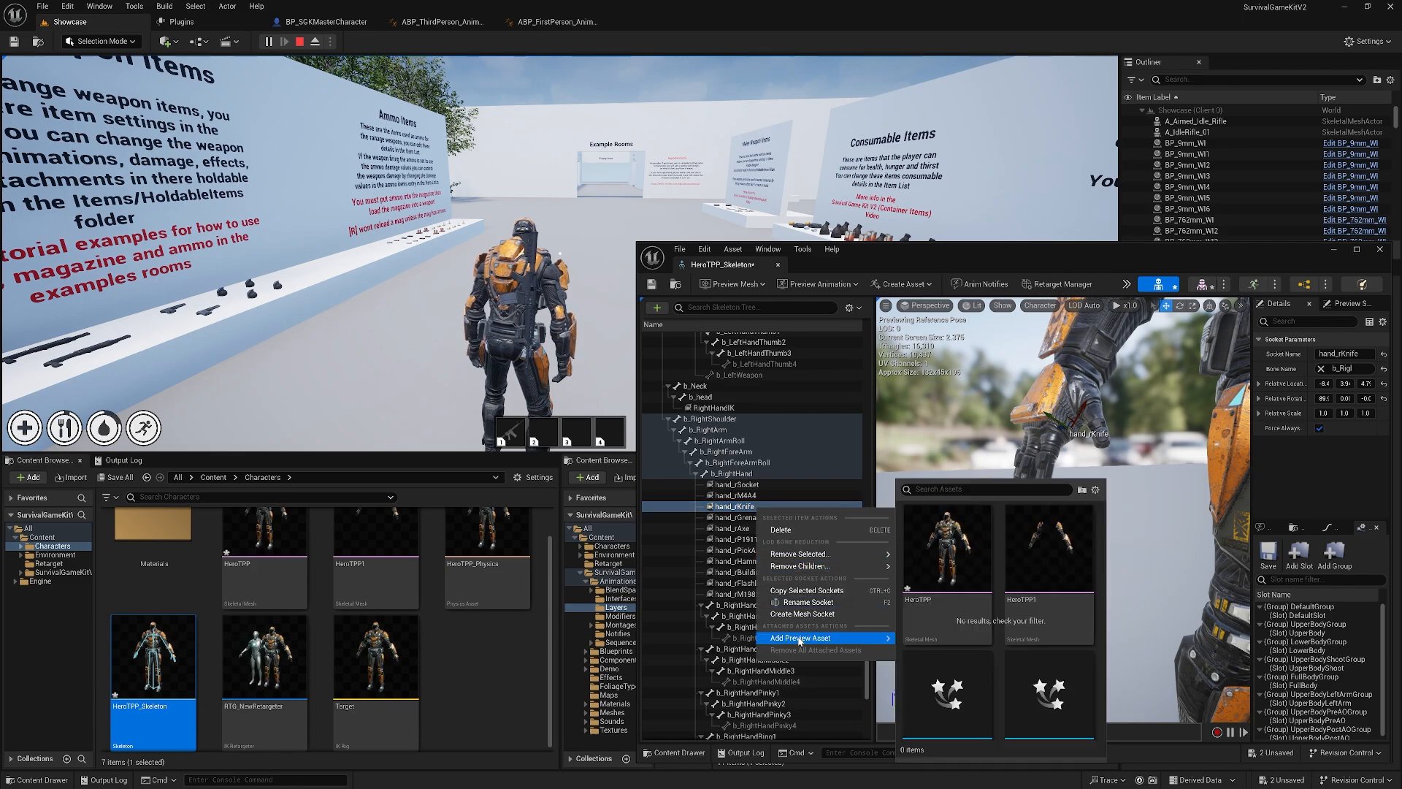
{"action": "left_click", "coordinate": [721, 509]}
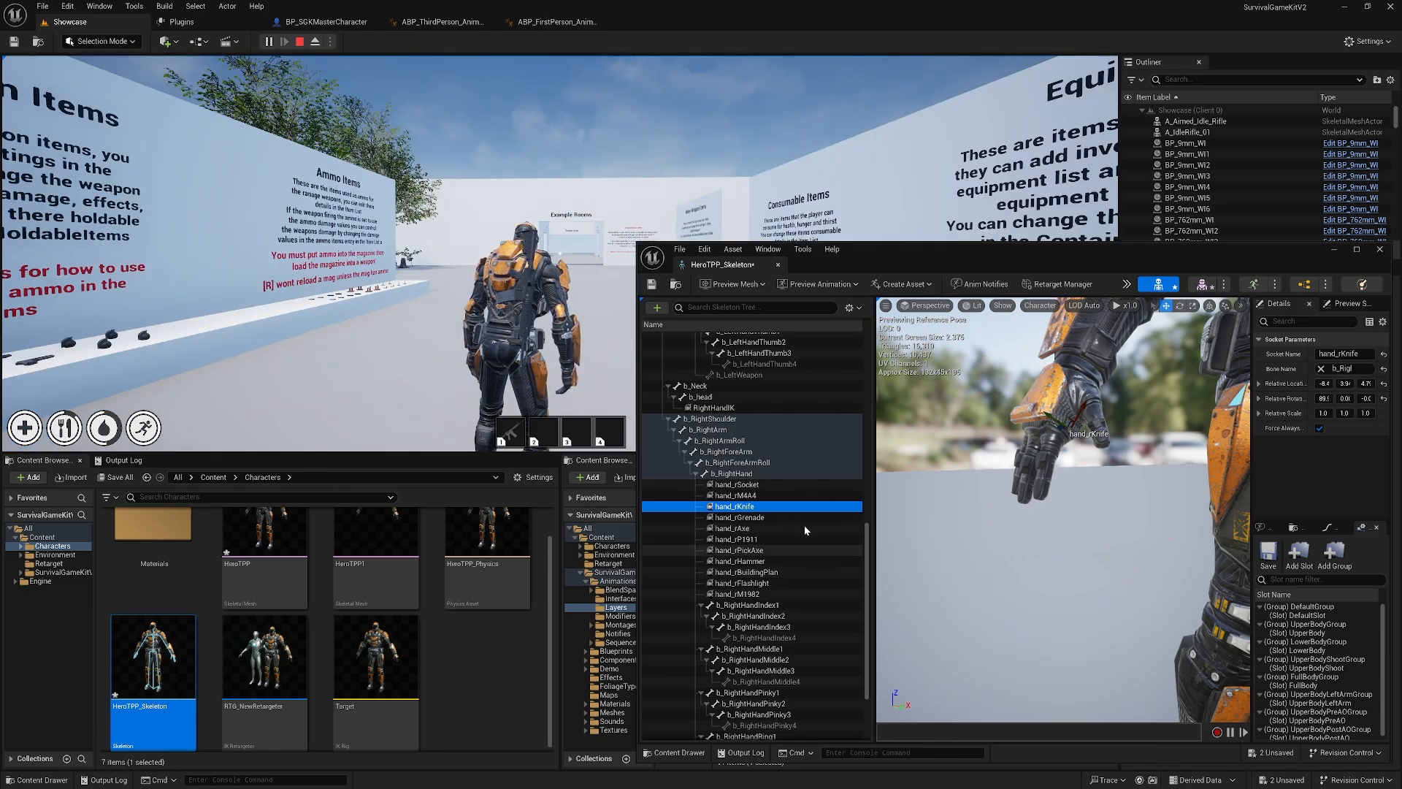
- Minimize the skeleton editor, return to the running game and equip the M4A4 to check how the hero holds it
{"action": "left_click", "coordinate": [1334, 249]}
{"action": "left_click", "coordinate": [909, 281]}
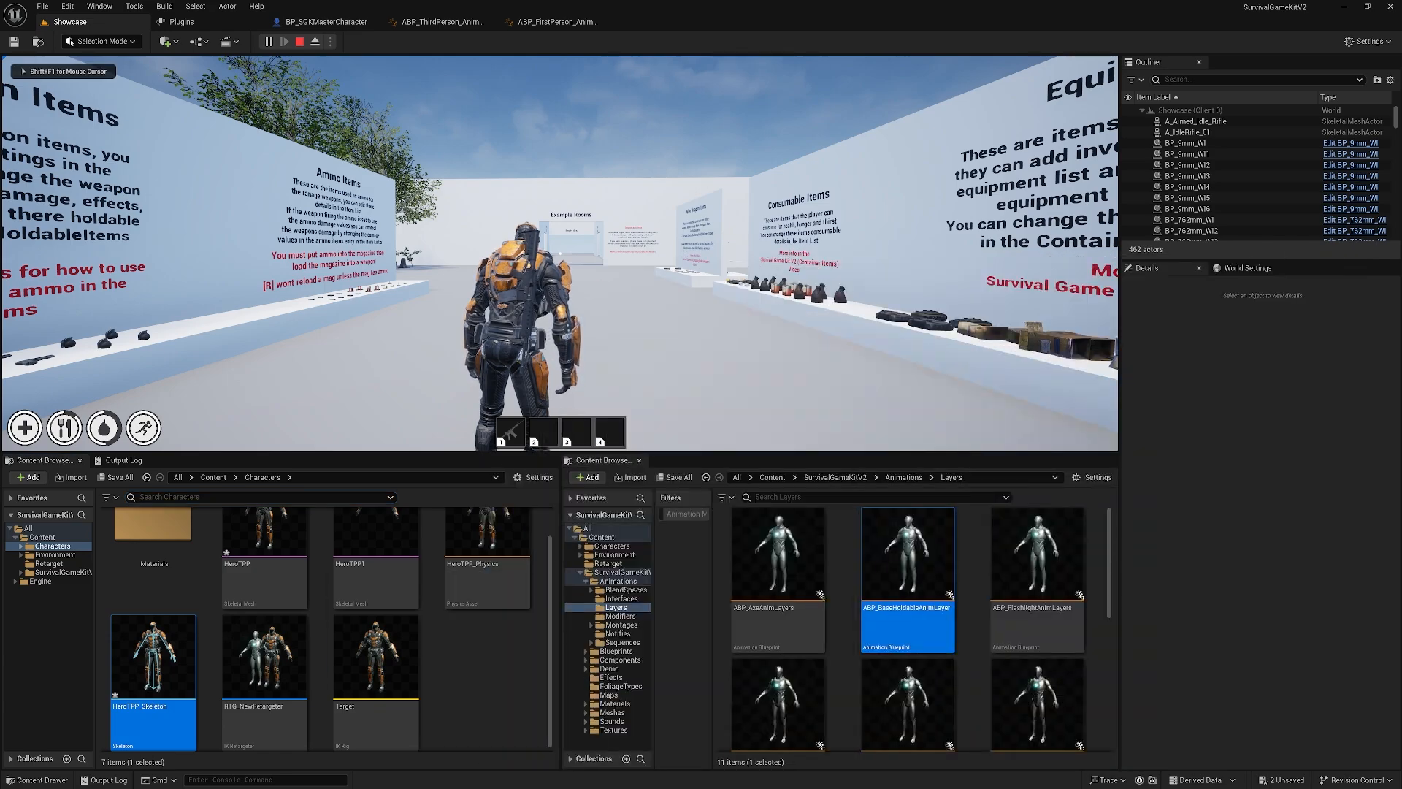
{"action": "key", "text": "1"}
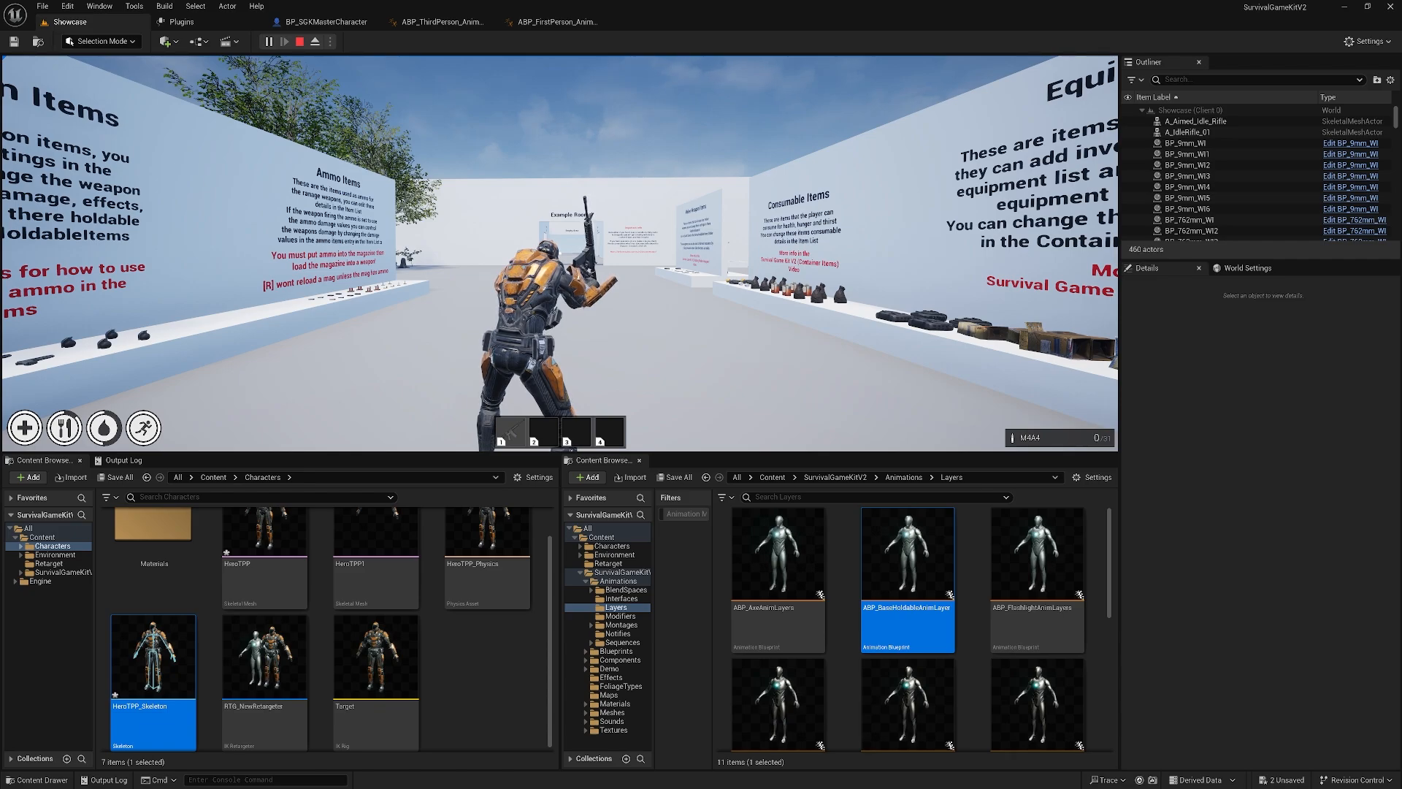
{"action": "left_click", "coordinate": [486, 681]}
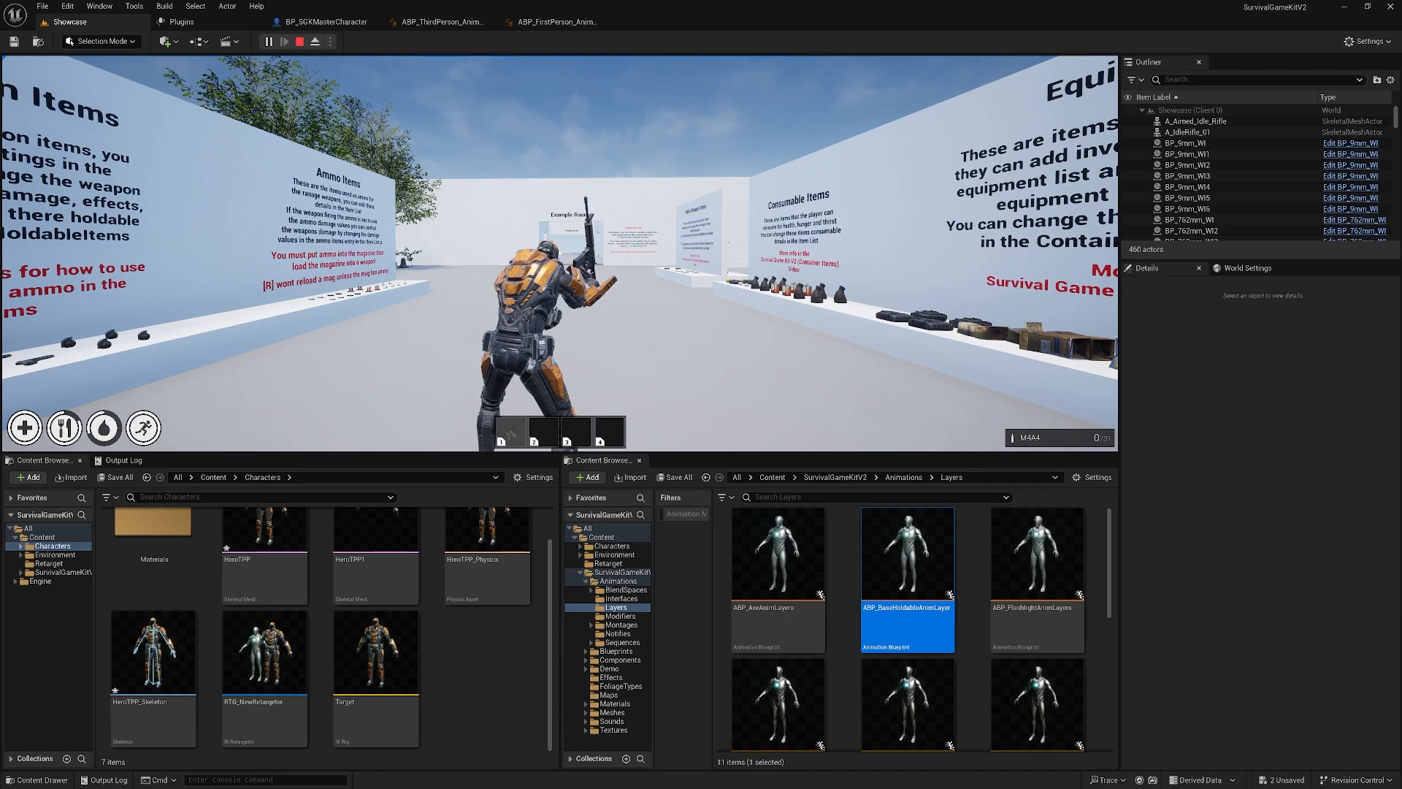
{"action": "key", "text": "shift+F1"}
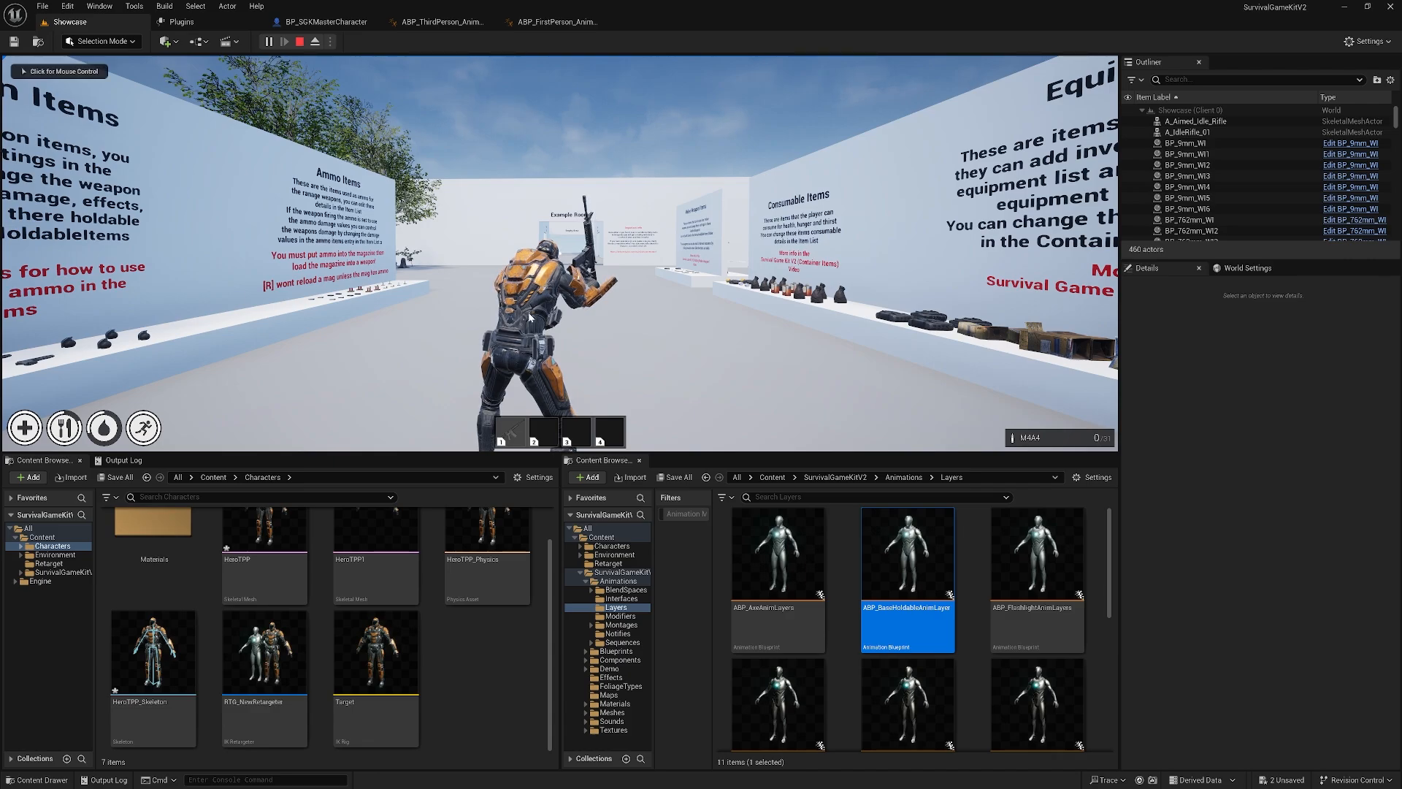
- Search the Retarget folder for m4a4 and stop the play session
{"action": "left_click", "coordinate": [52, 563]}
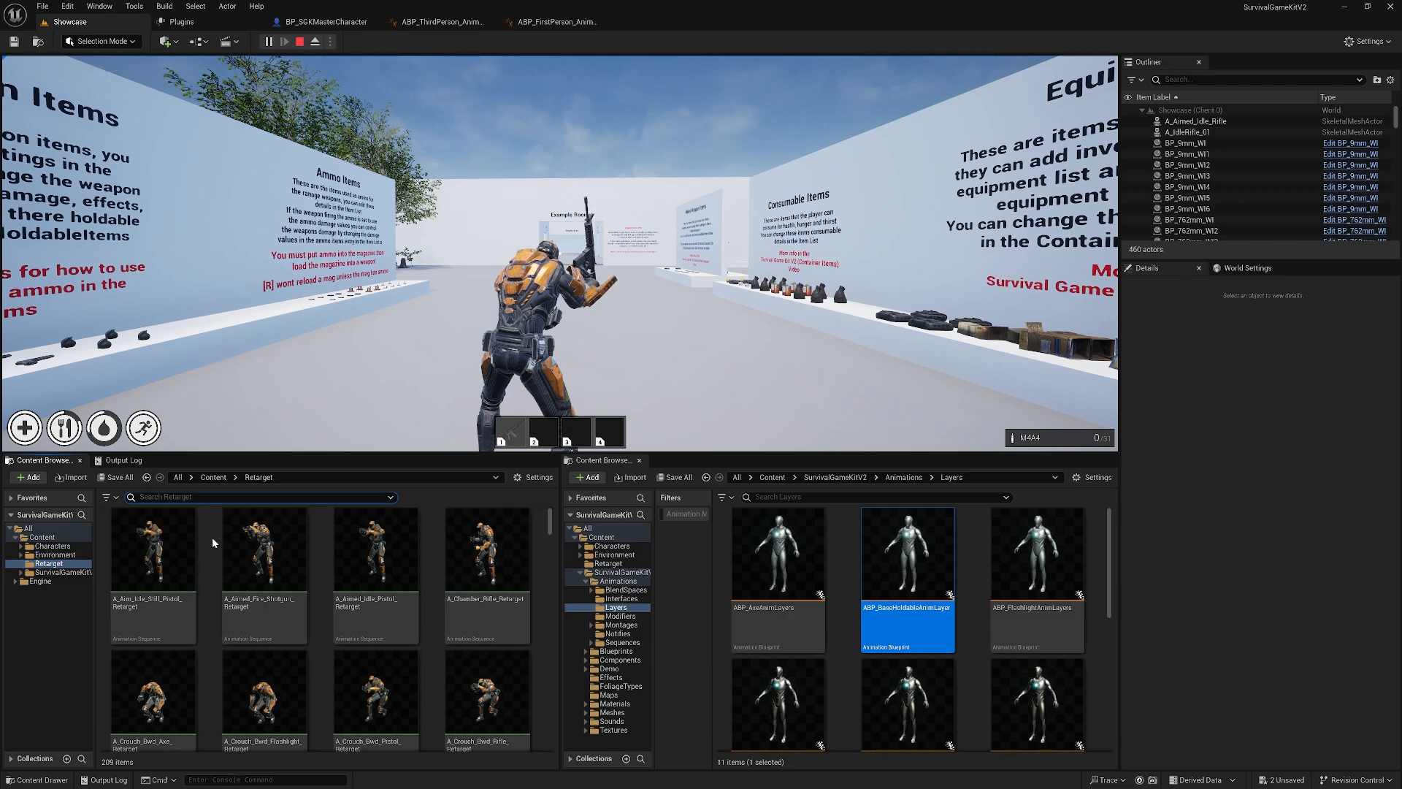
{"action": "type", "text": "m4a4"}
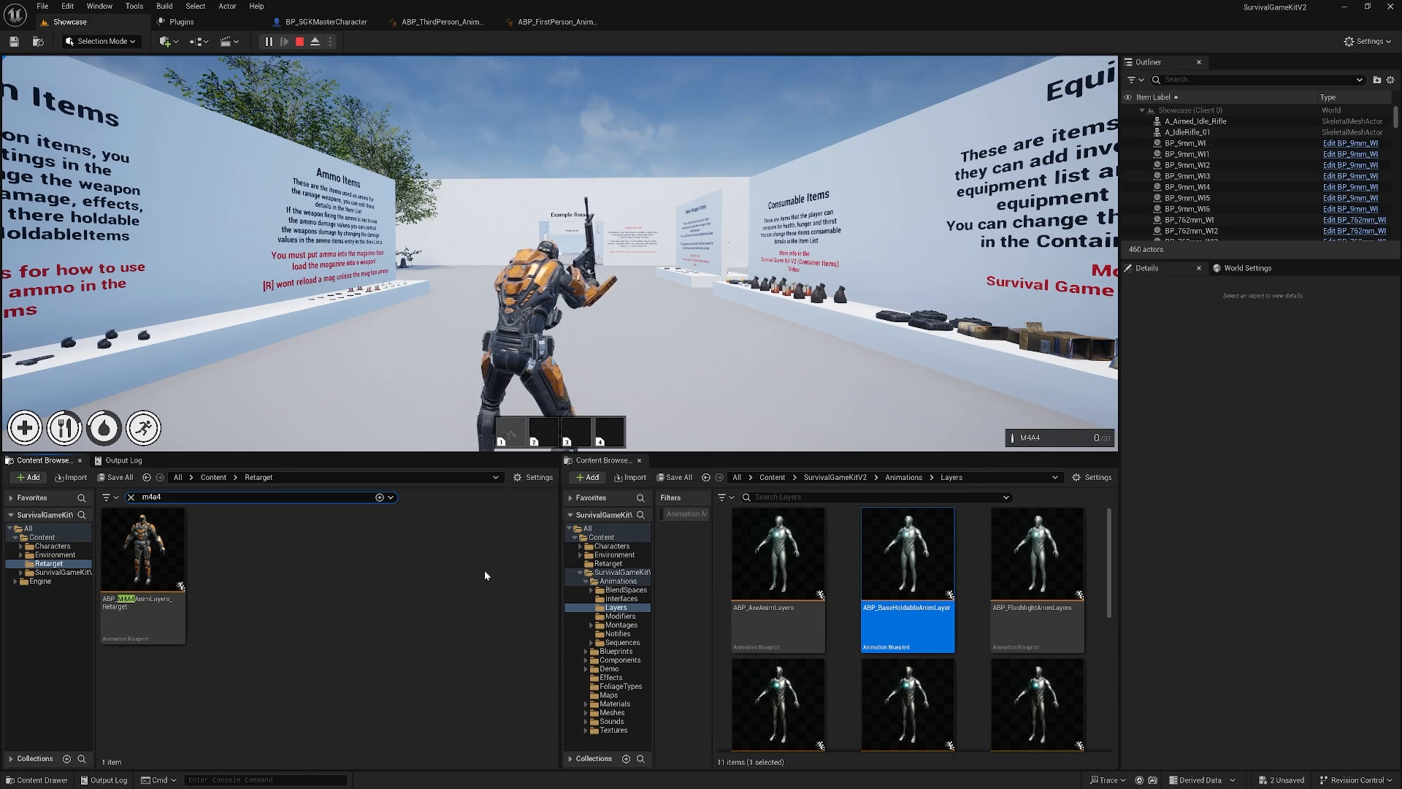
{"action": "key", "text": "Escape"}
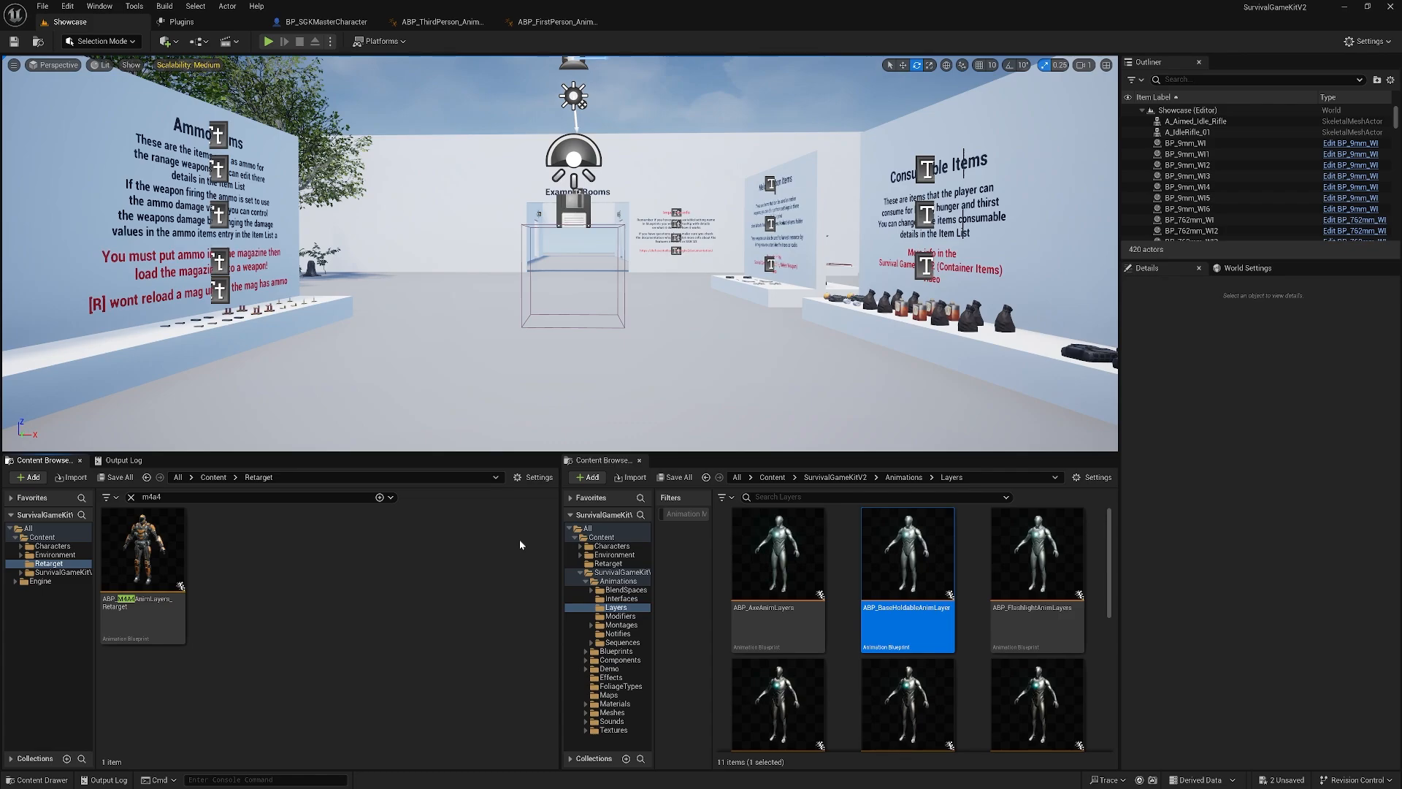